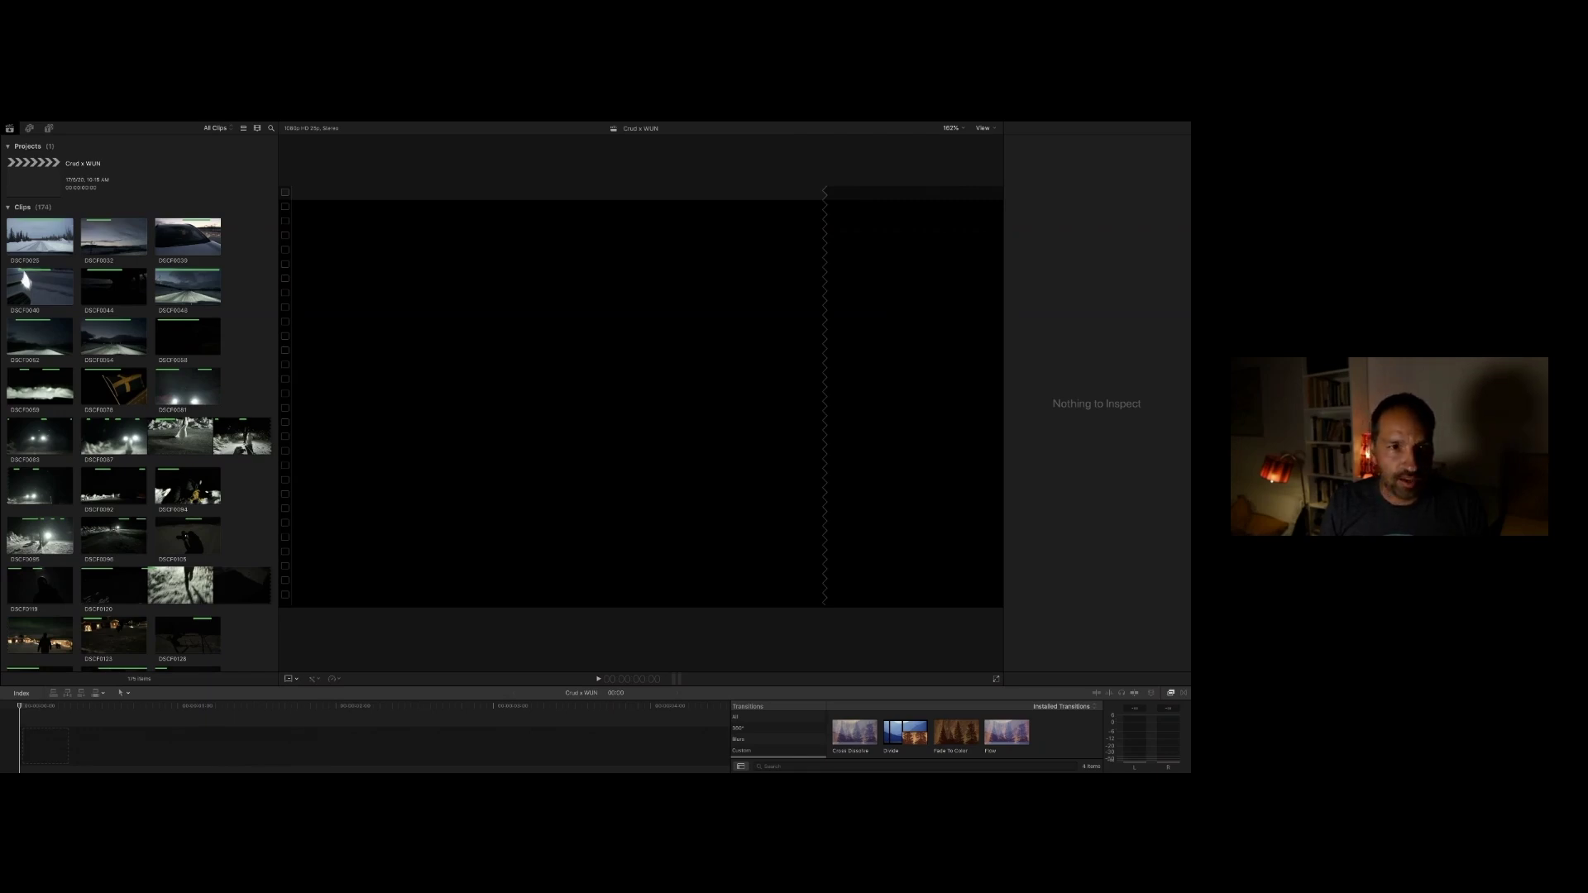
Step: Look through all the clip thumbnails in the browser and skim the opening snowy-road footage
left_click(124, 137)
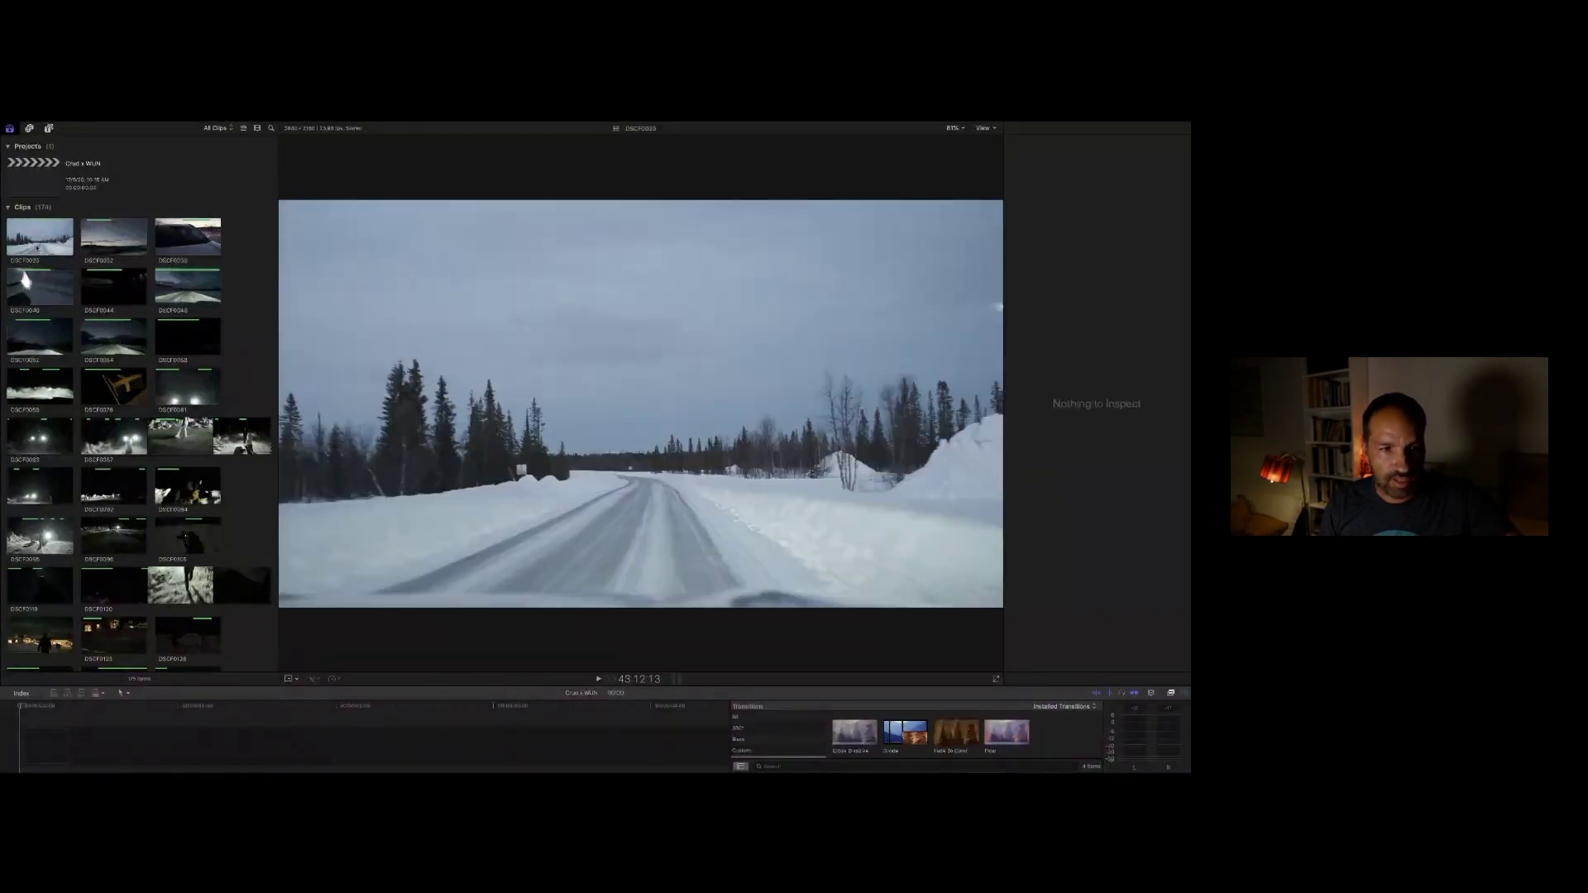
scroll(97, 410, "down", 5)
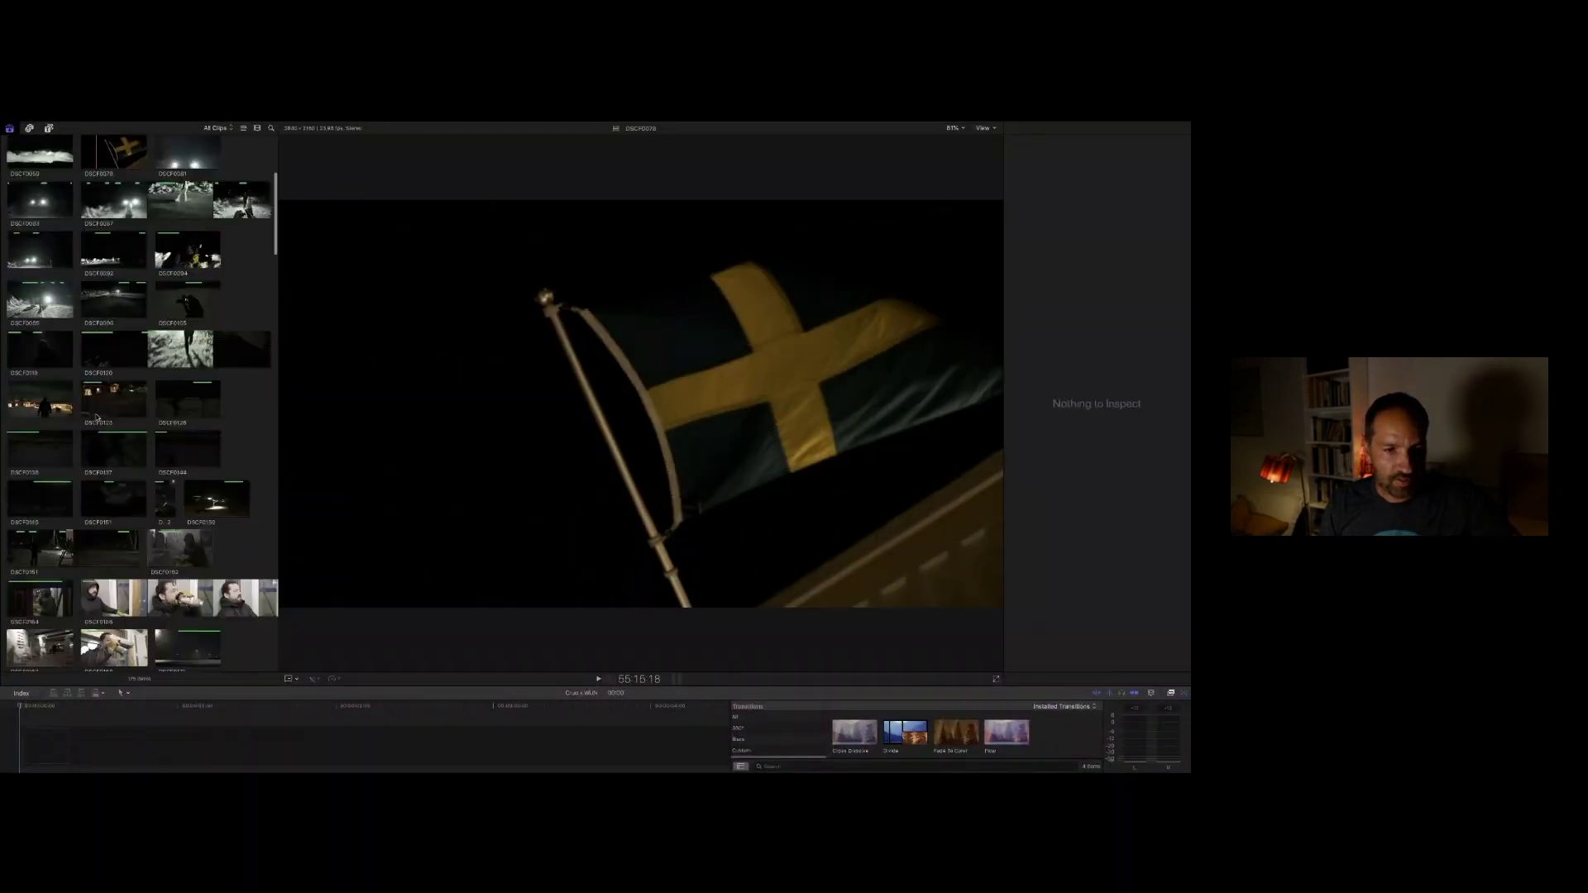
scroll(97, 418, "down", 9)
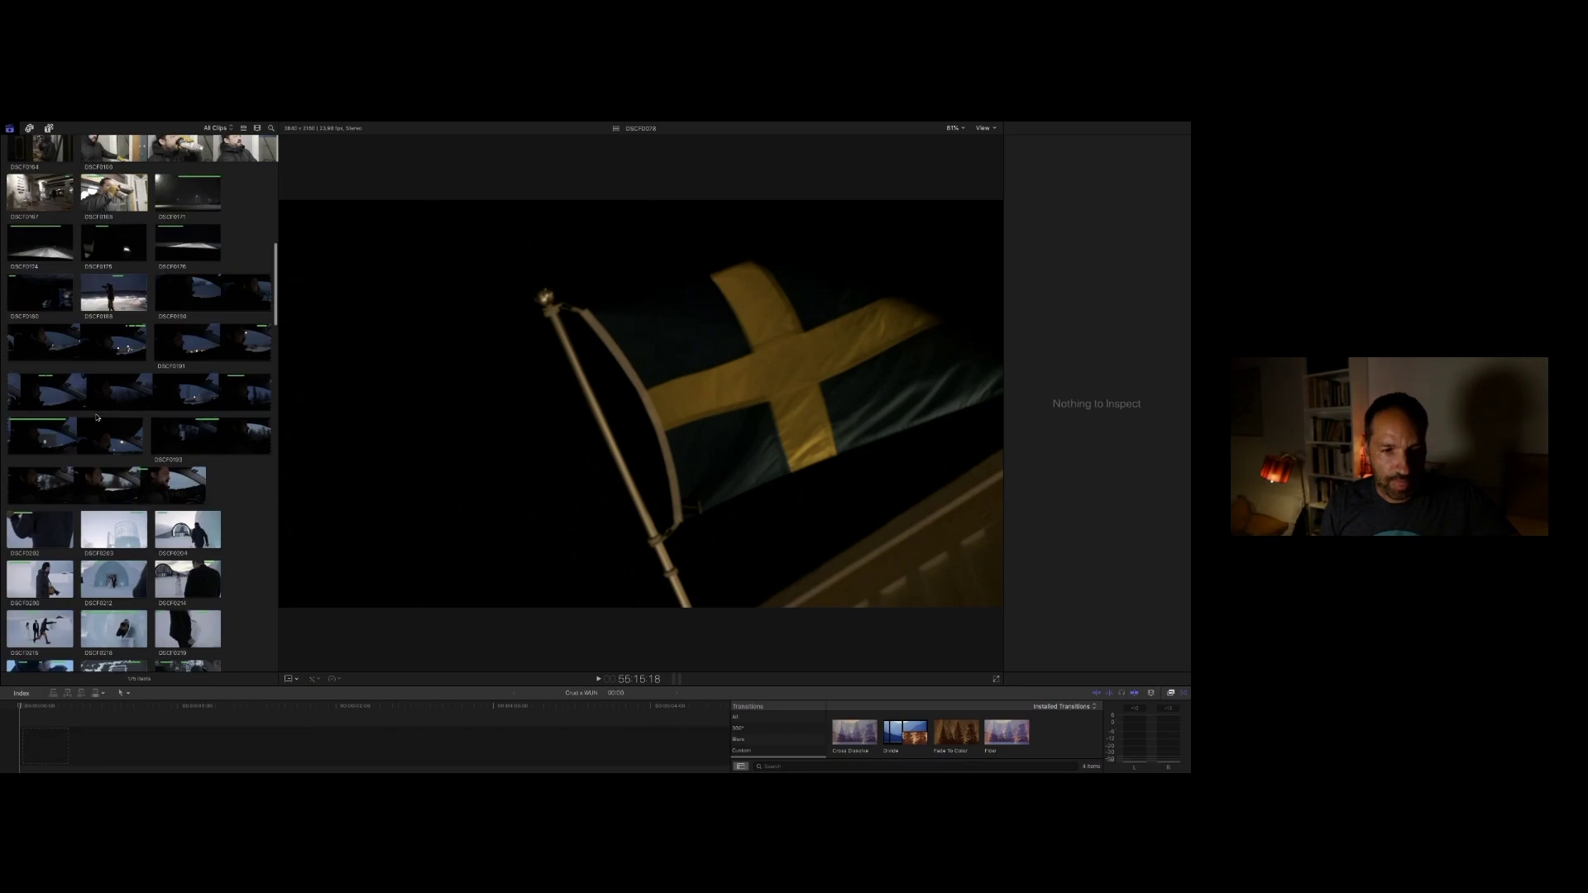
scroll(97, 418, "down", 12)
scroll(97, 417, "down", 6)
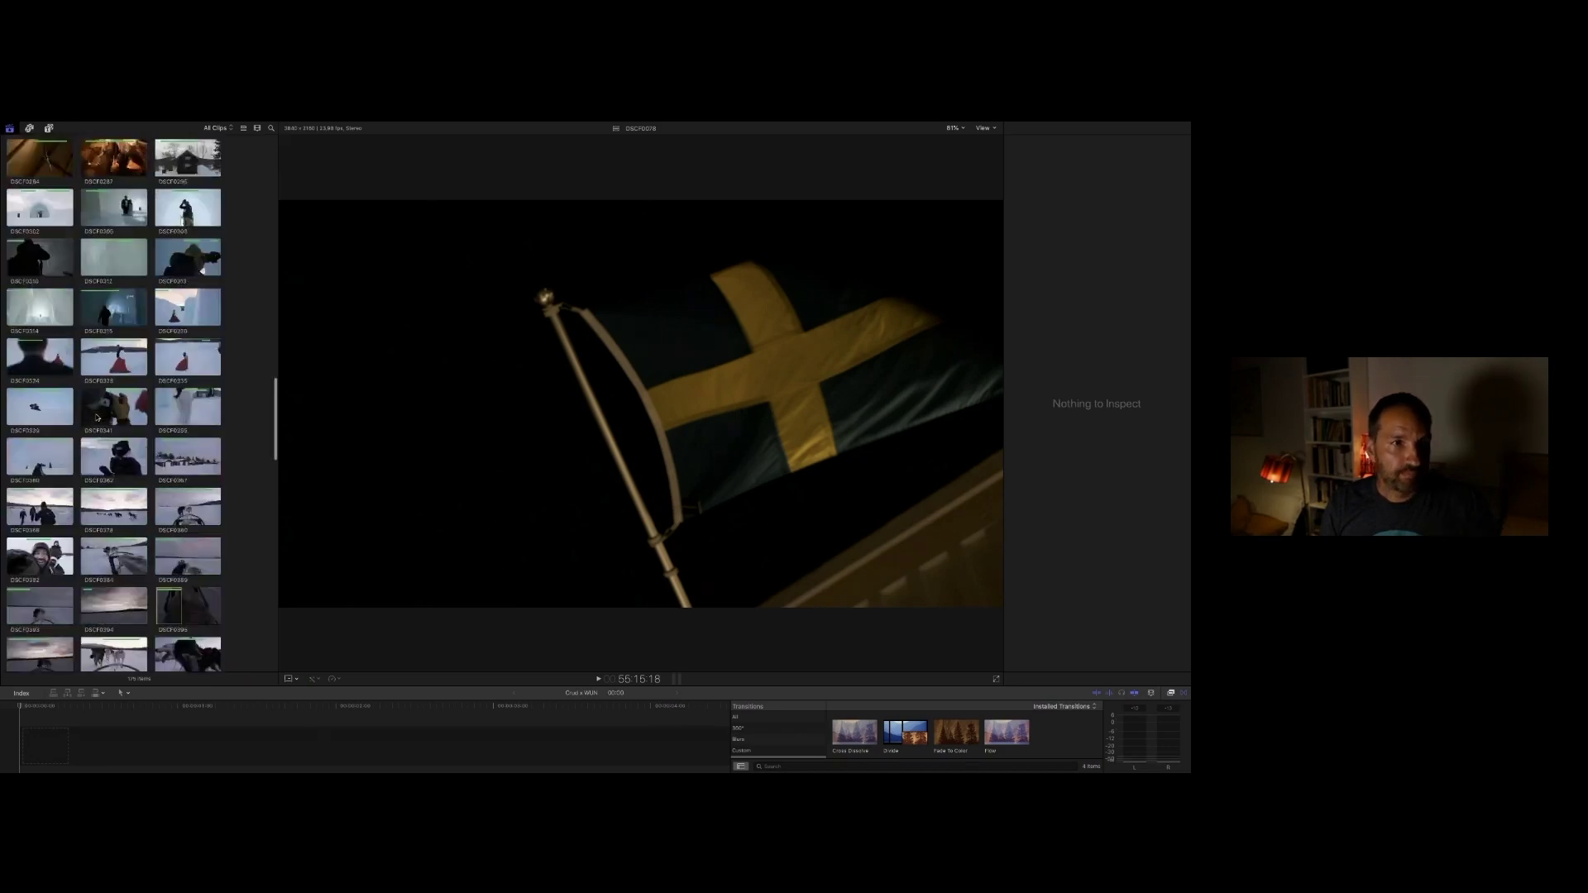
scroll(97, 417, "up", 20)
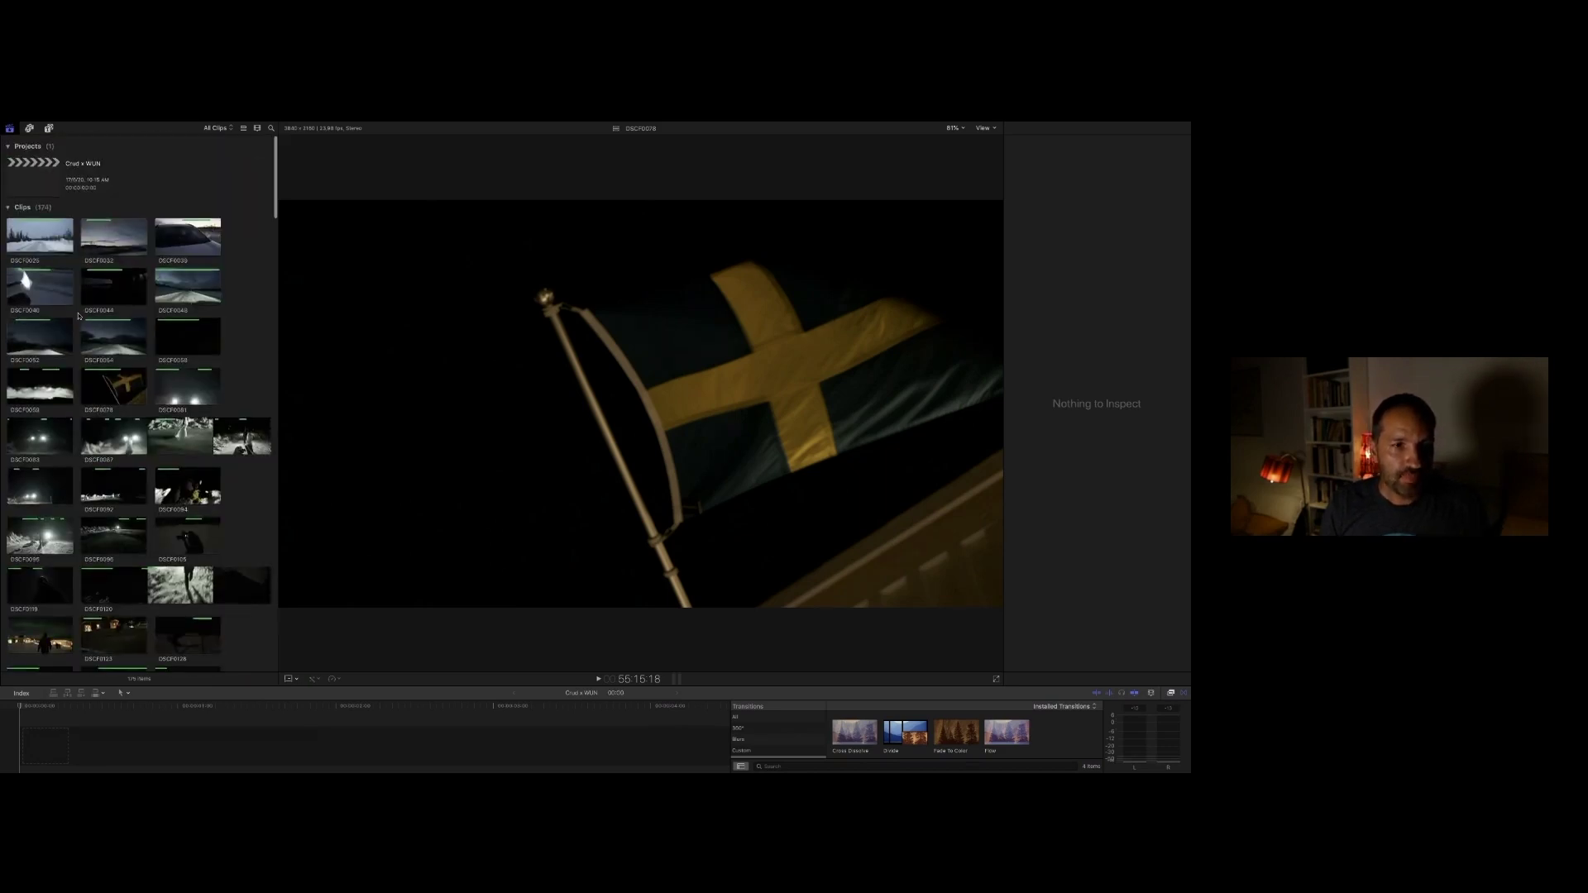
left_click(23, 237)
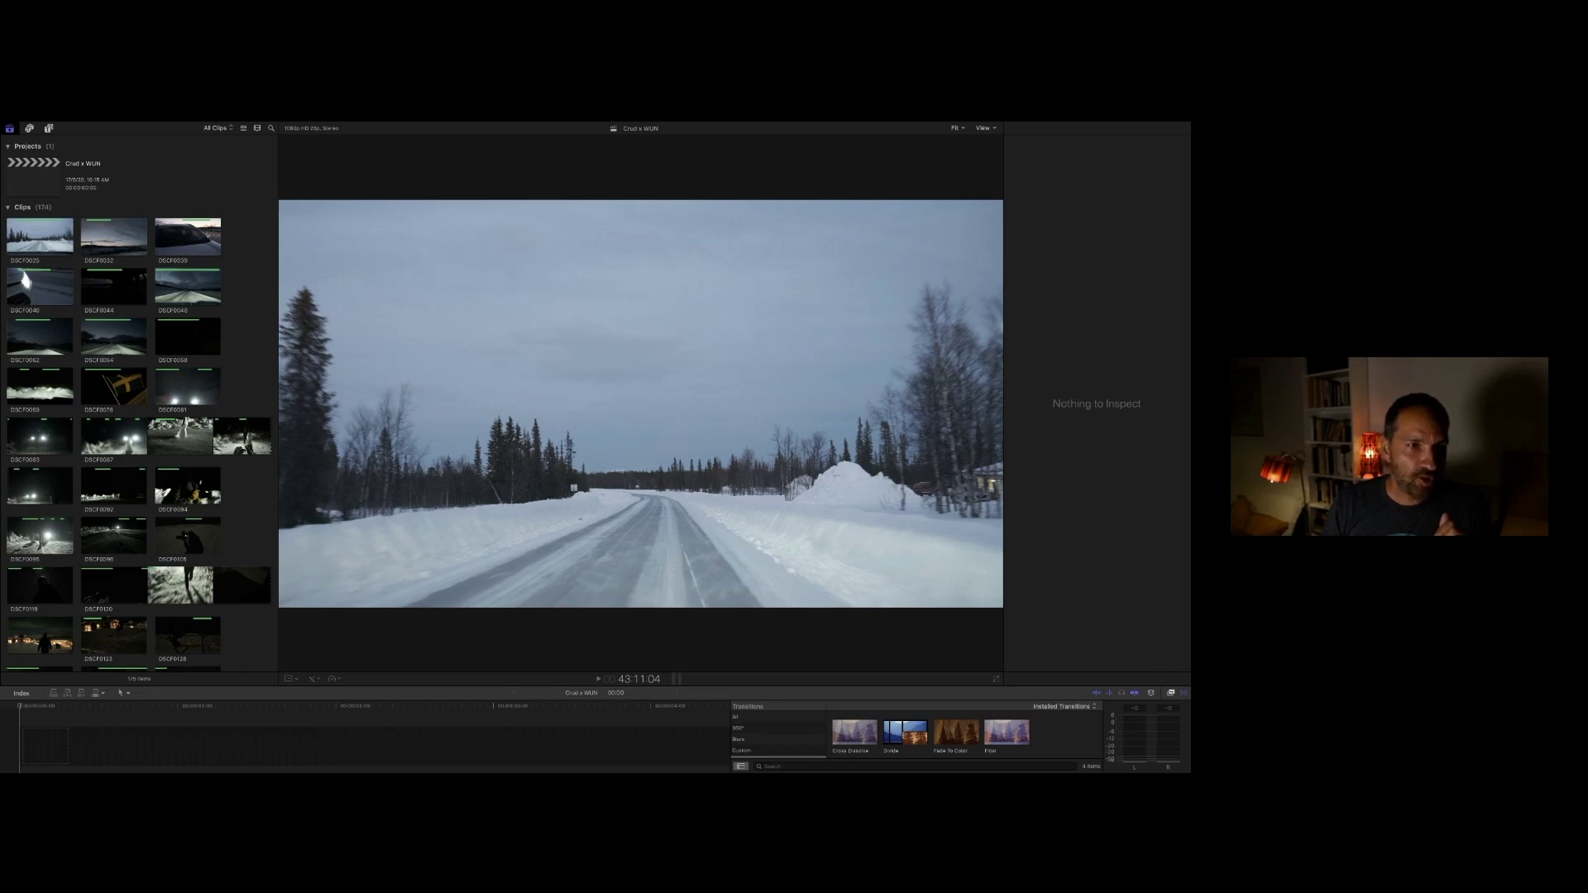
Step: Reveal the libraries sidebar, select the library, and open its existing project in the timeline
scroll(139, 404, "up", 1)
left_click(10, 128)
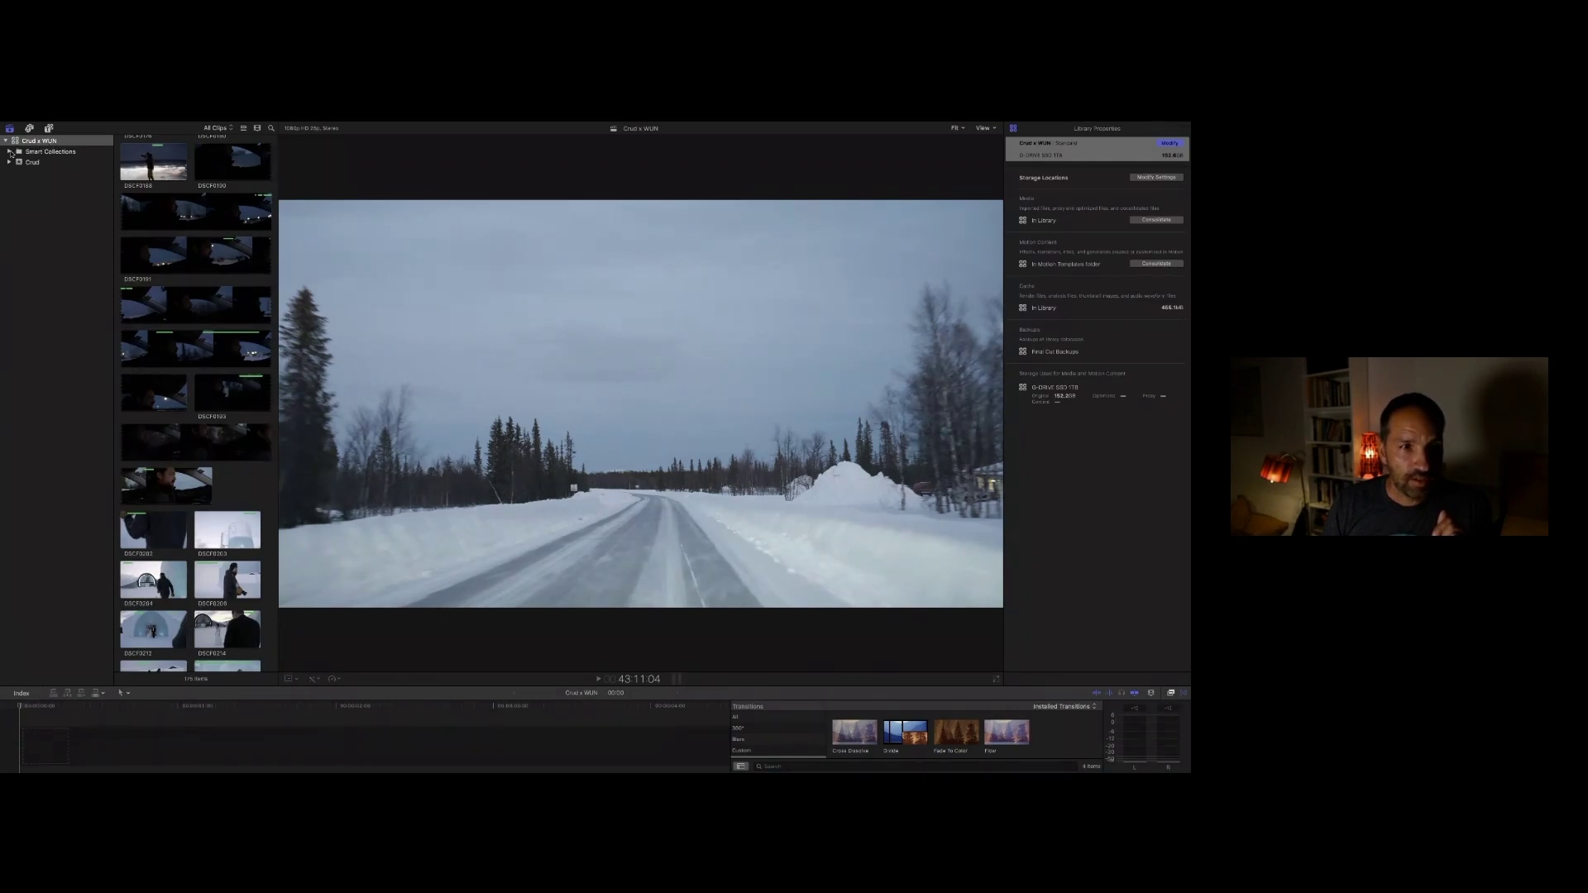
left_click(39, 143)
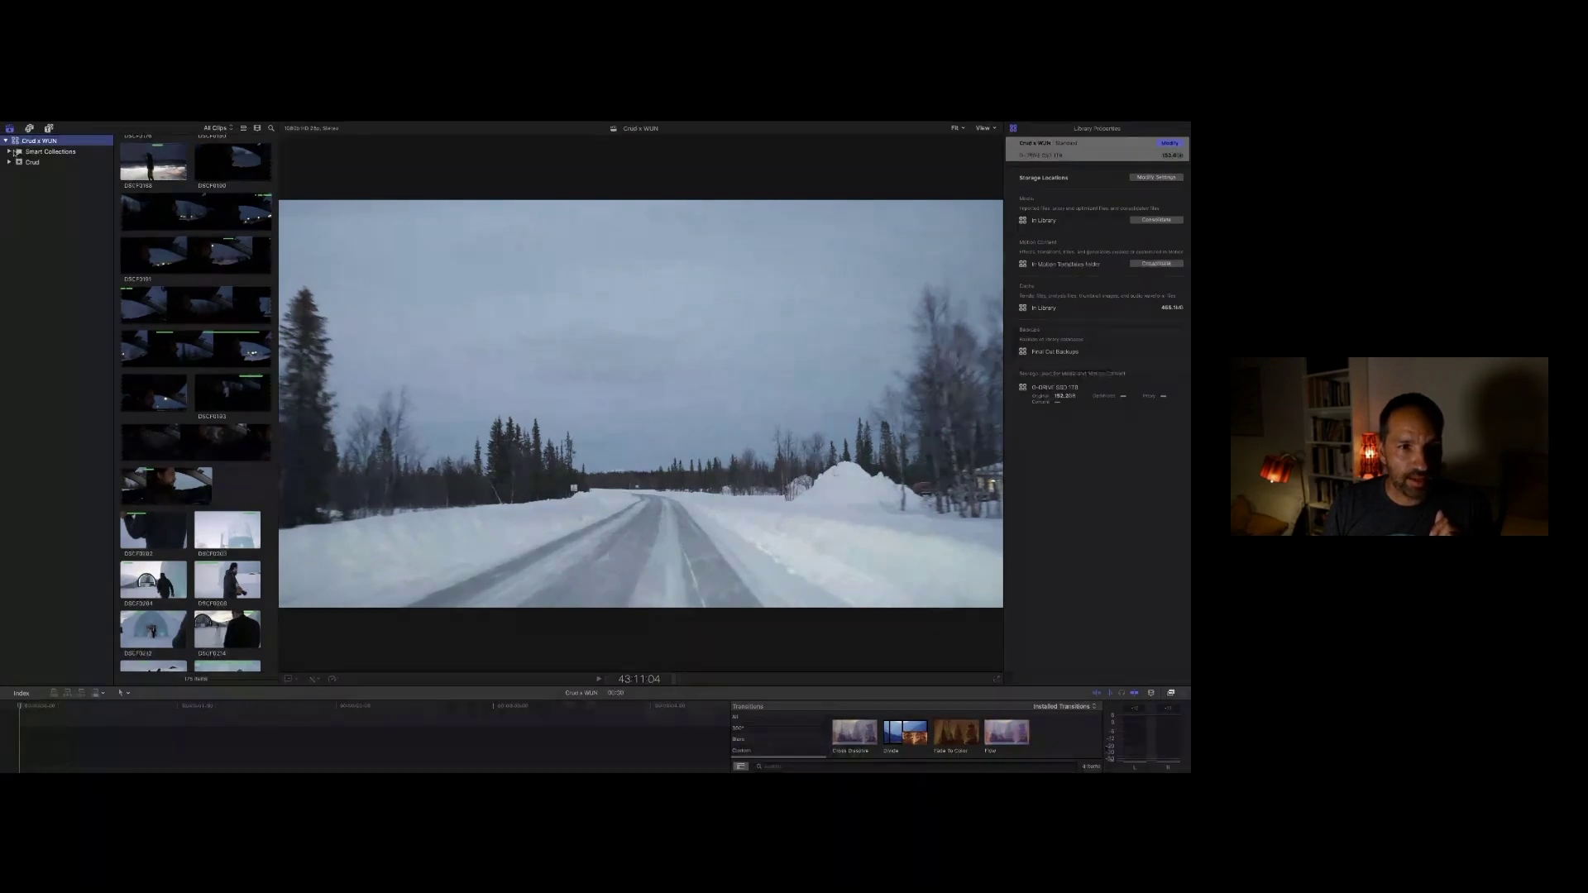
scroll(175, 204, "up", 10)
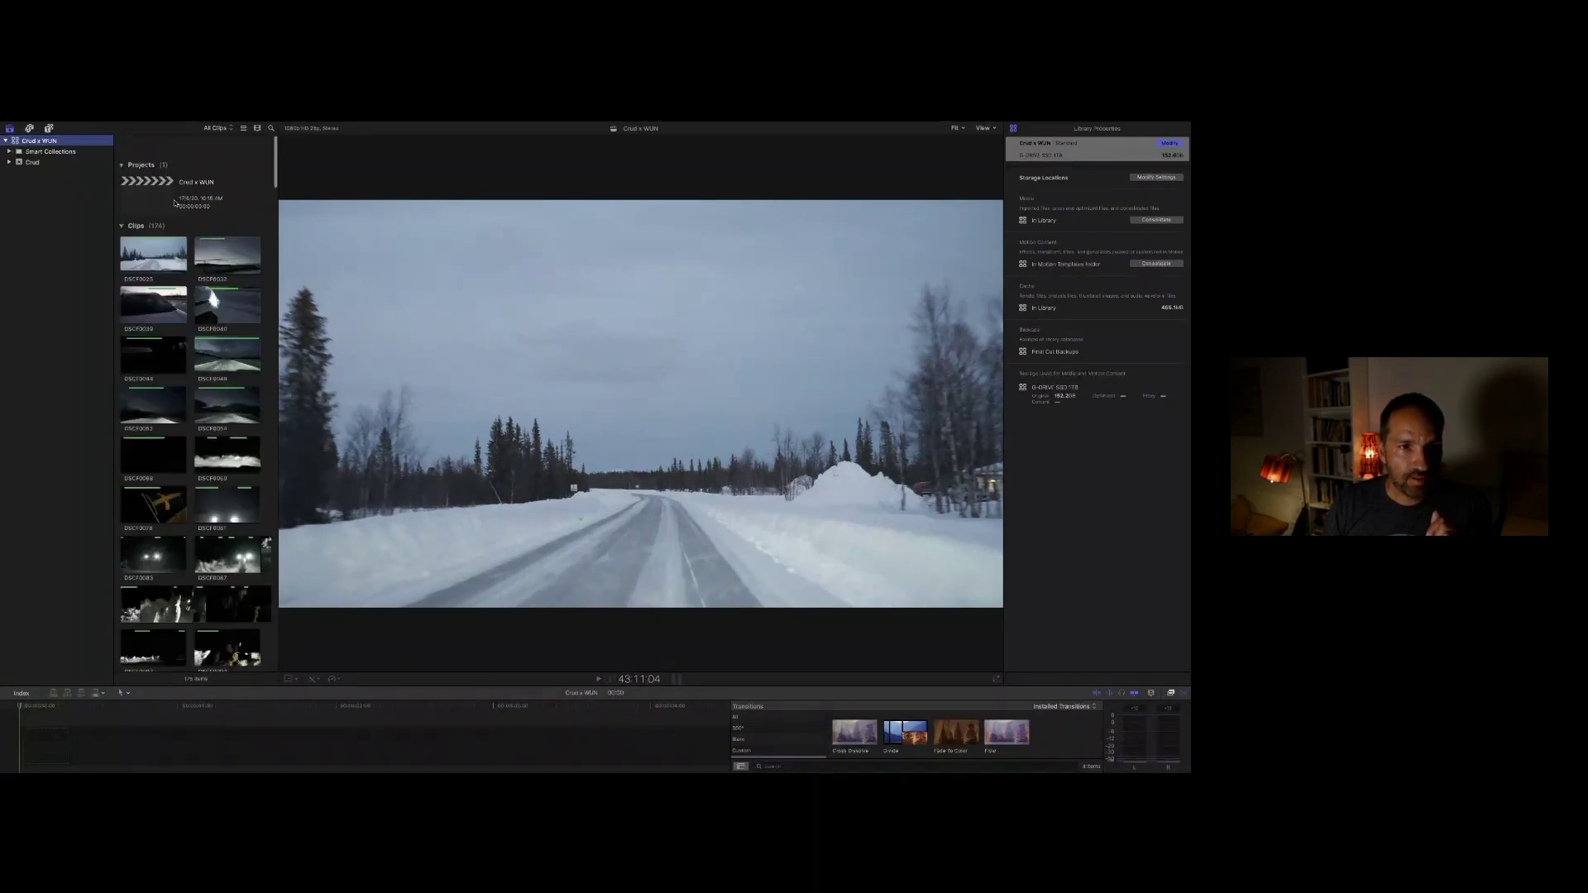
double_click(147, 174)
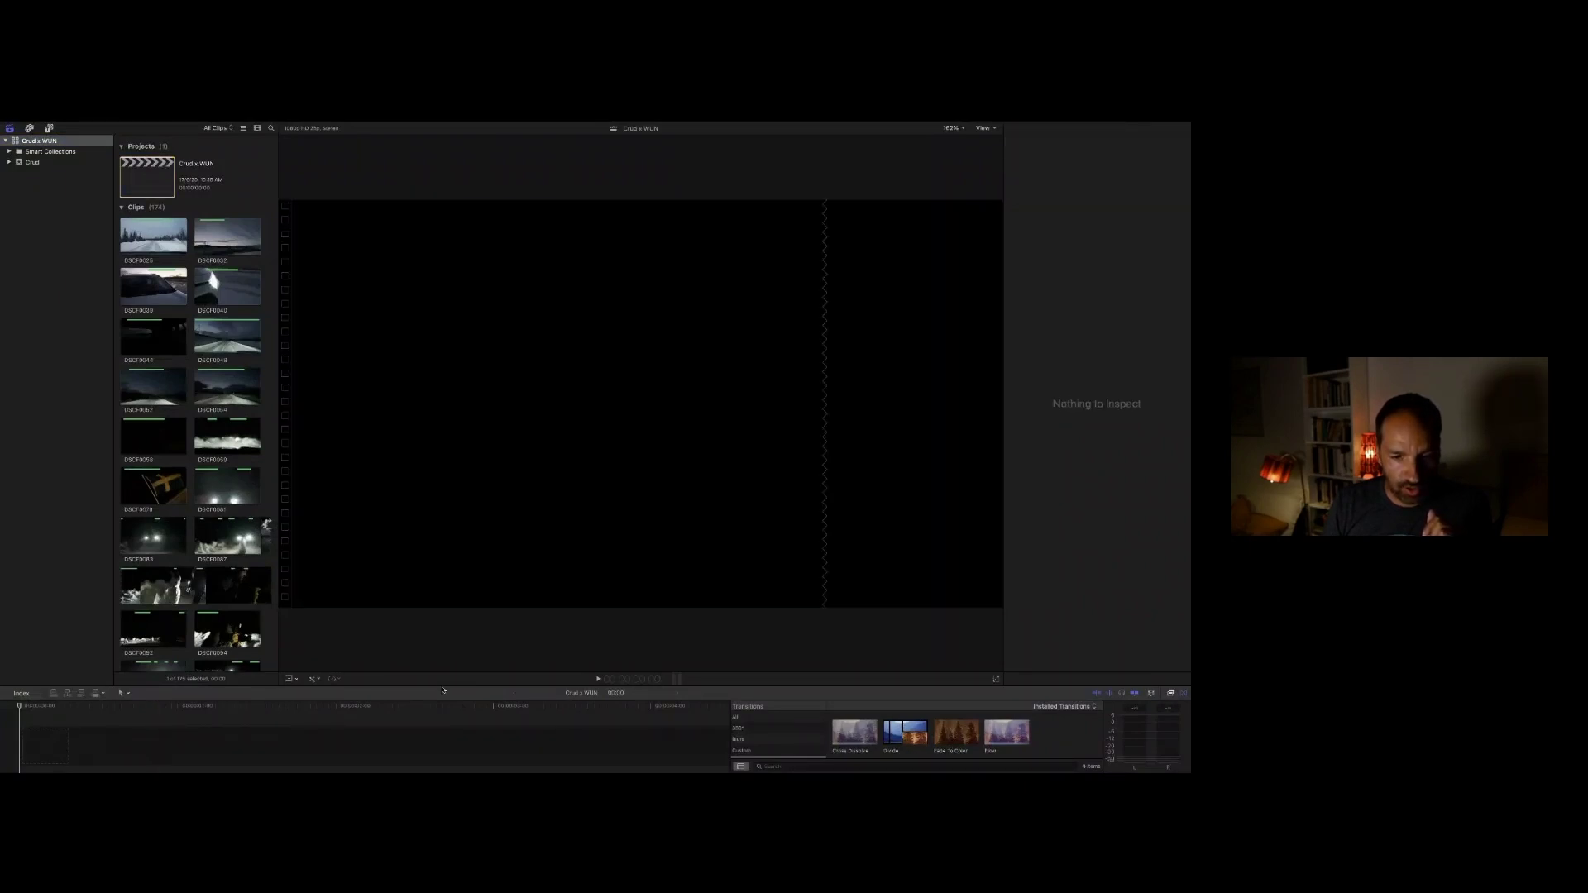
Step: Enlarge the timeline area by shrinking the browser and viewer above it, and hide the libraries sidebar
left_click_drag(442, 687, 430, 621)
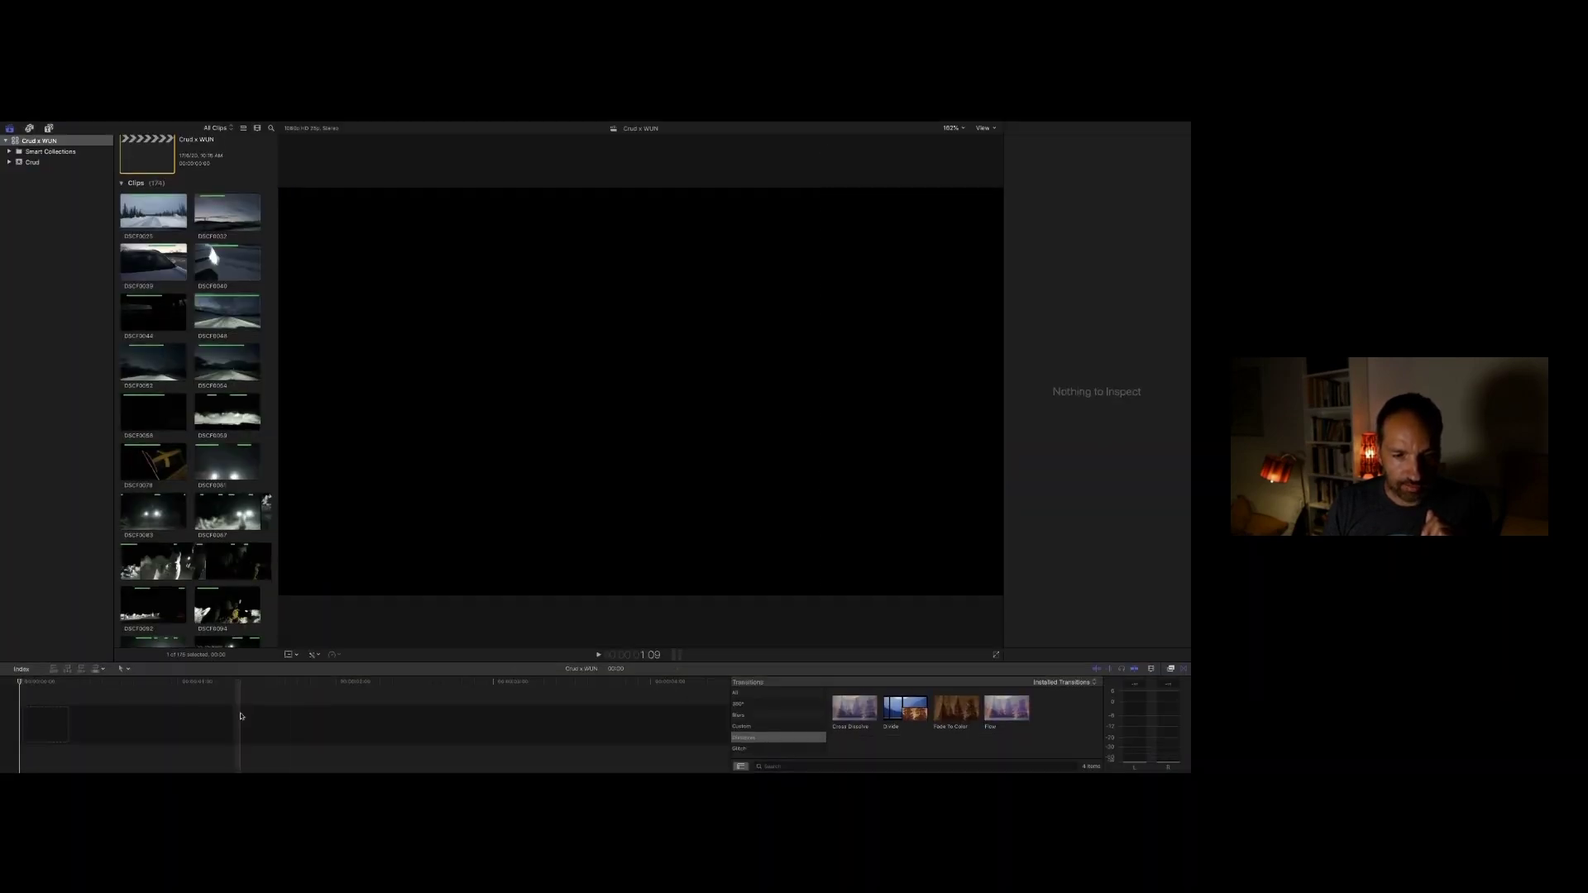
left_click_drag(360, 668, 404, 420)
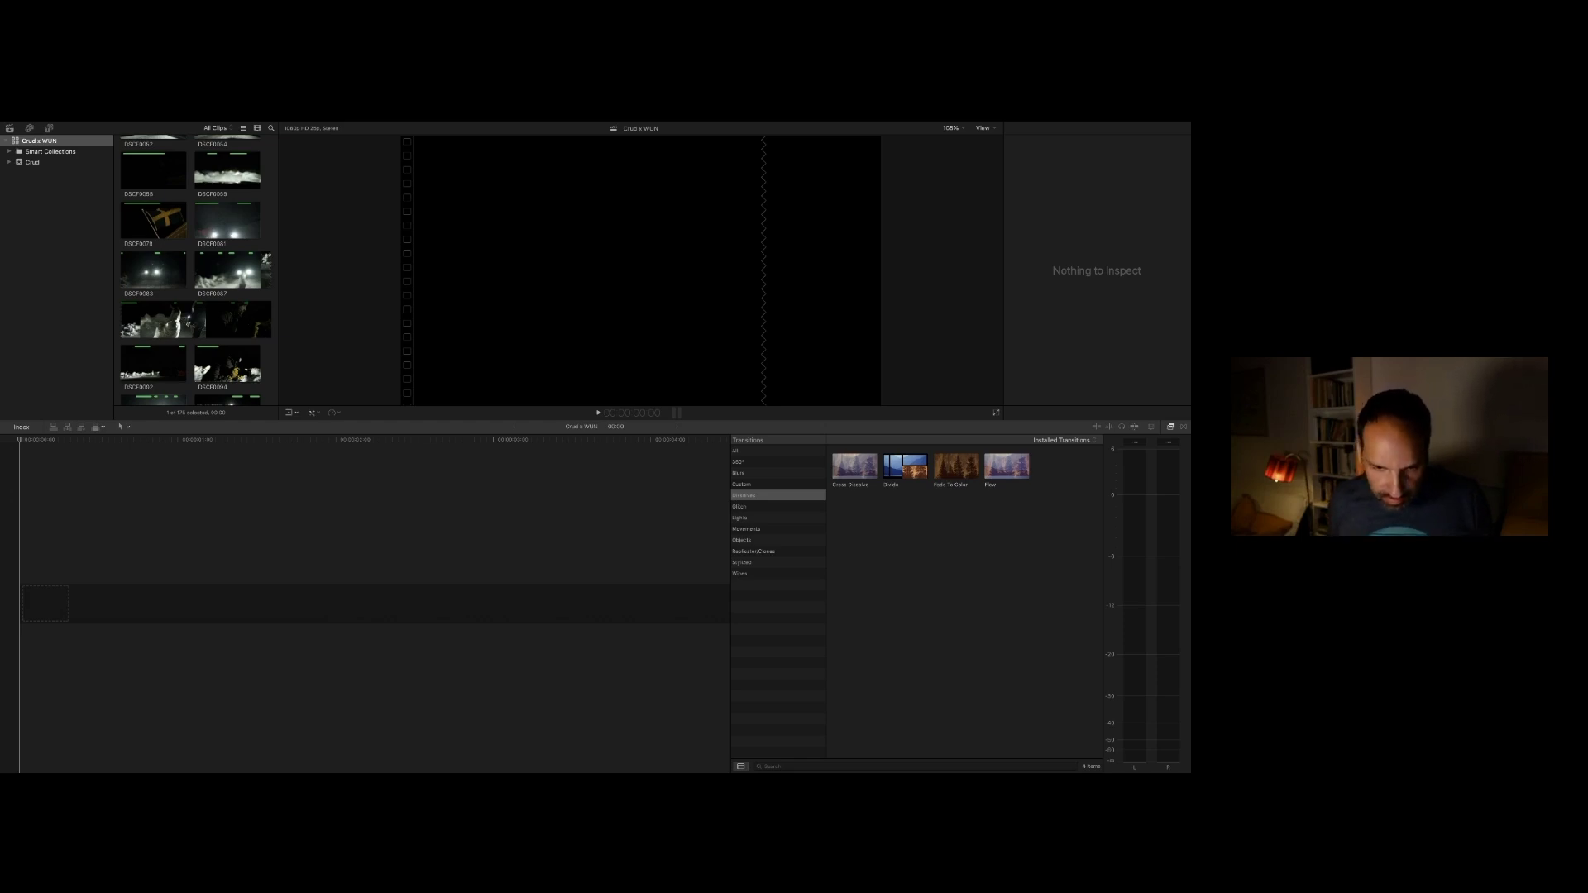
left_click(215, 224)
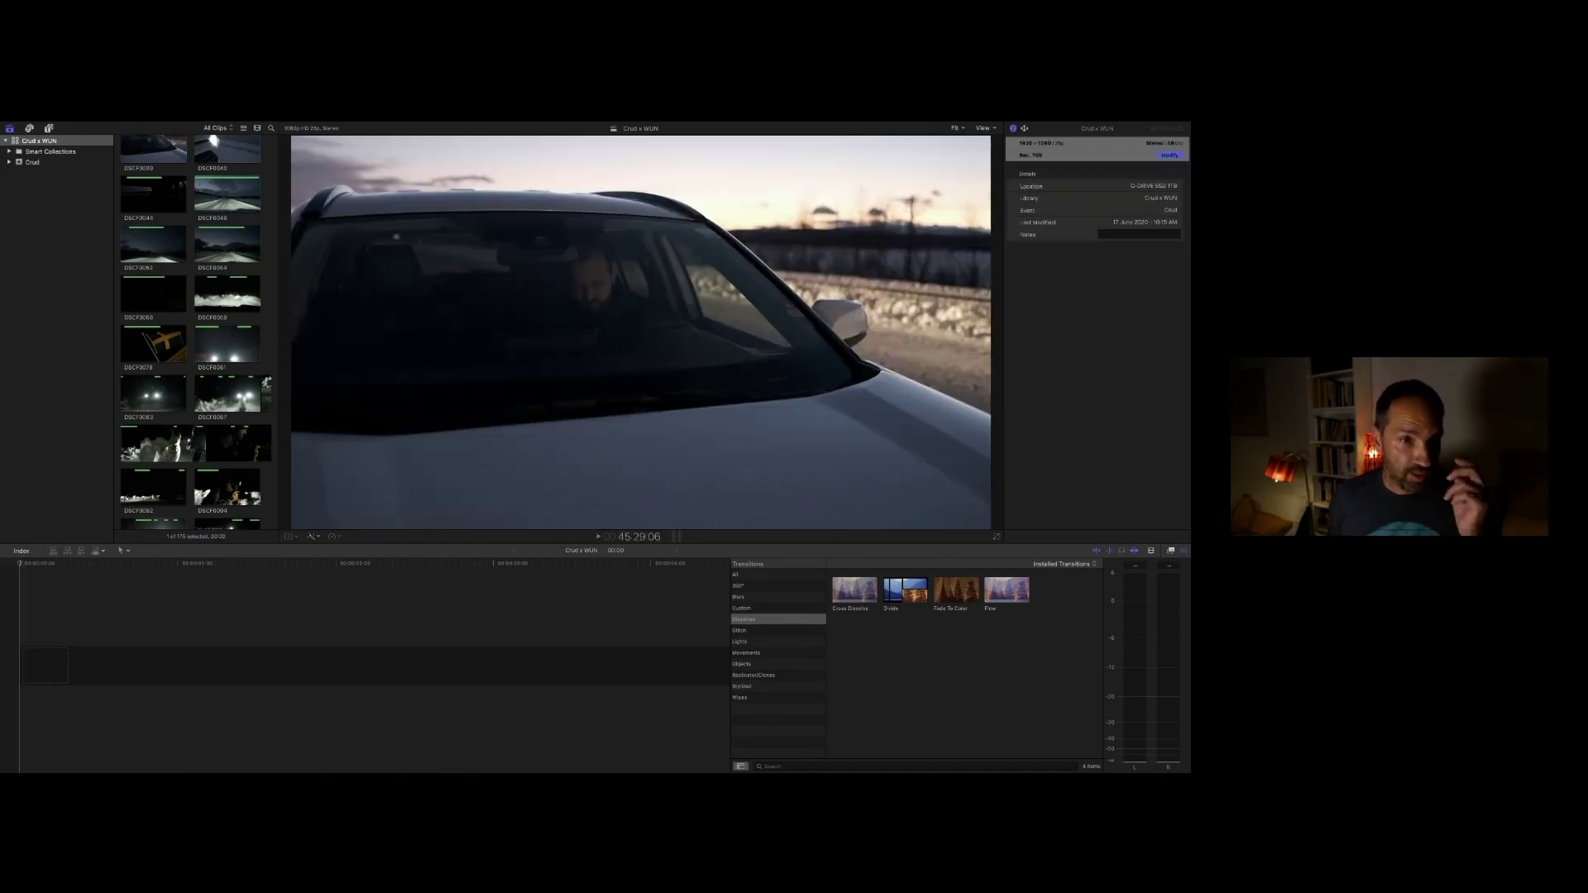
left_click(9, 129)
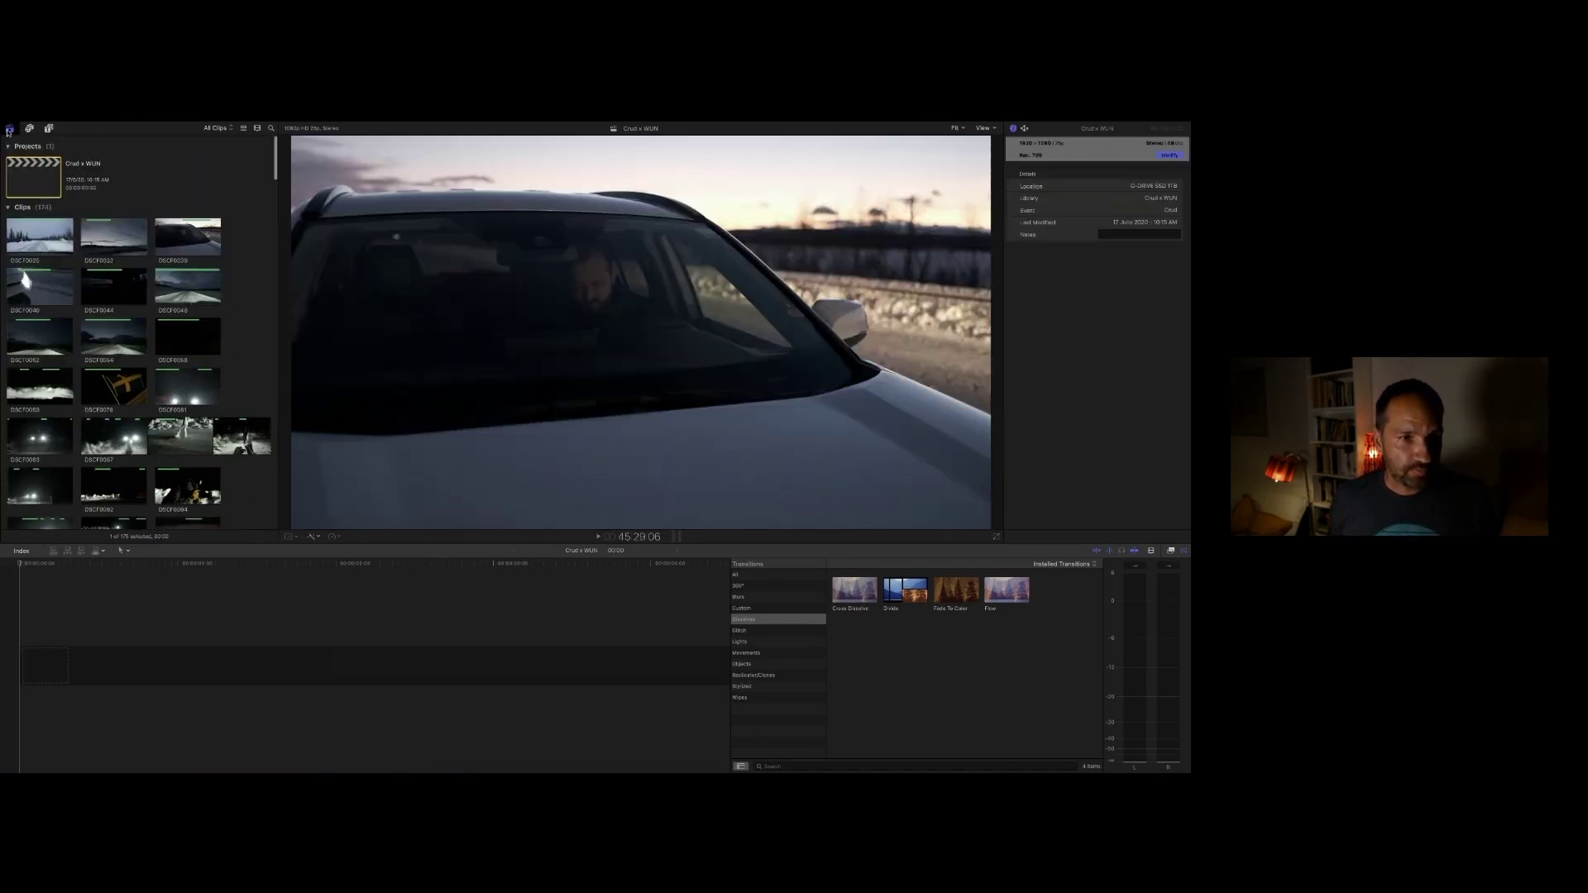
Step: Play the first snowy-road clip in the browser to preview its footage
left_click(30, 241)
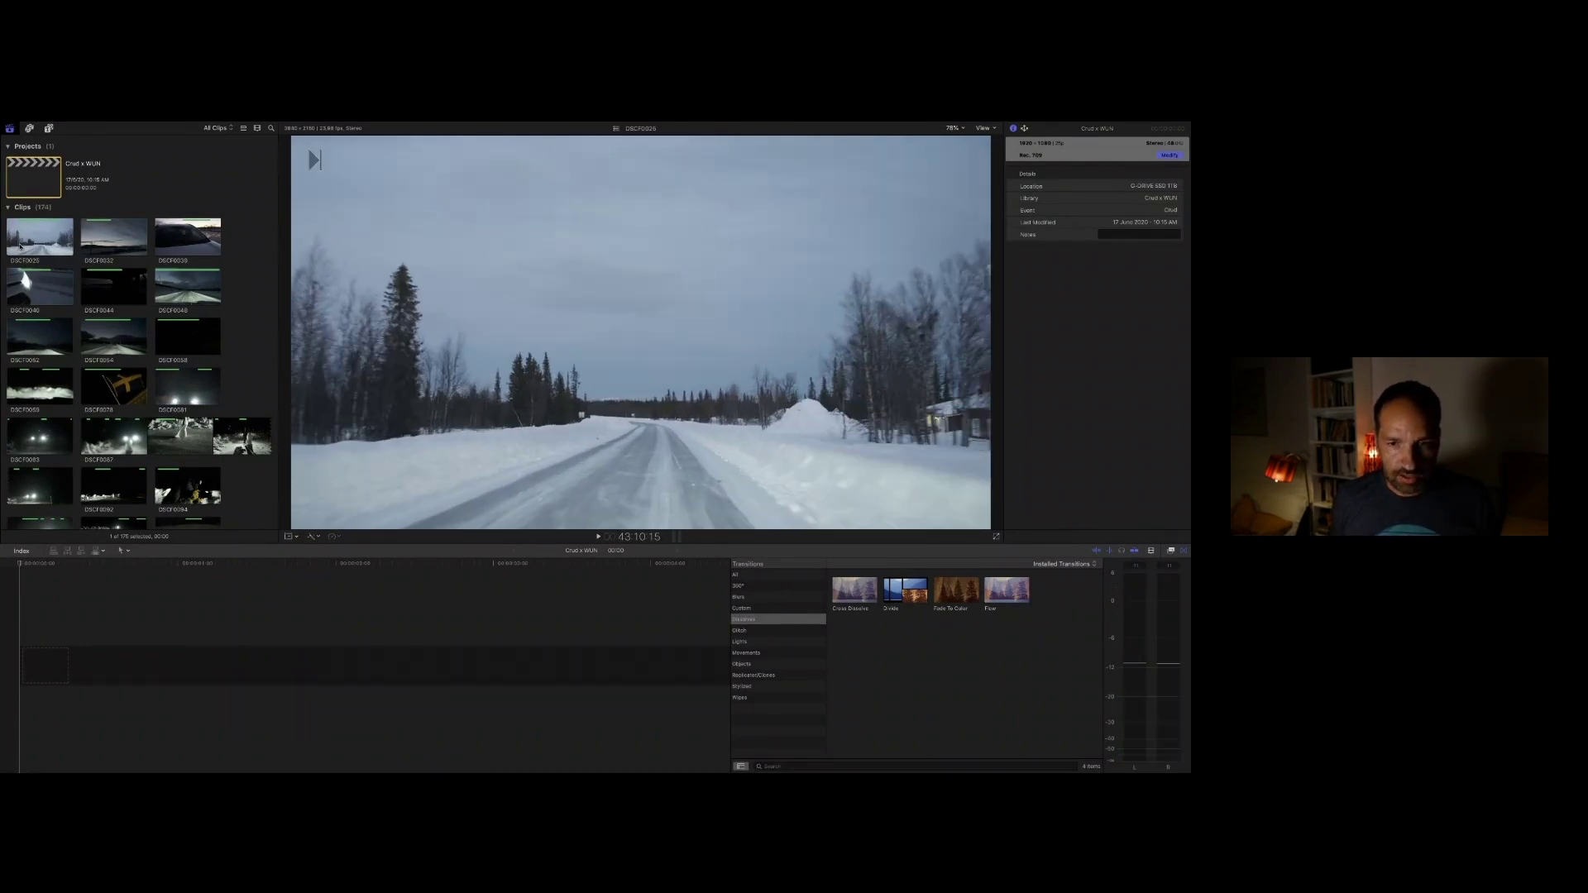
key("space")
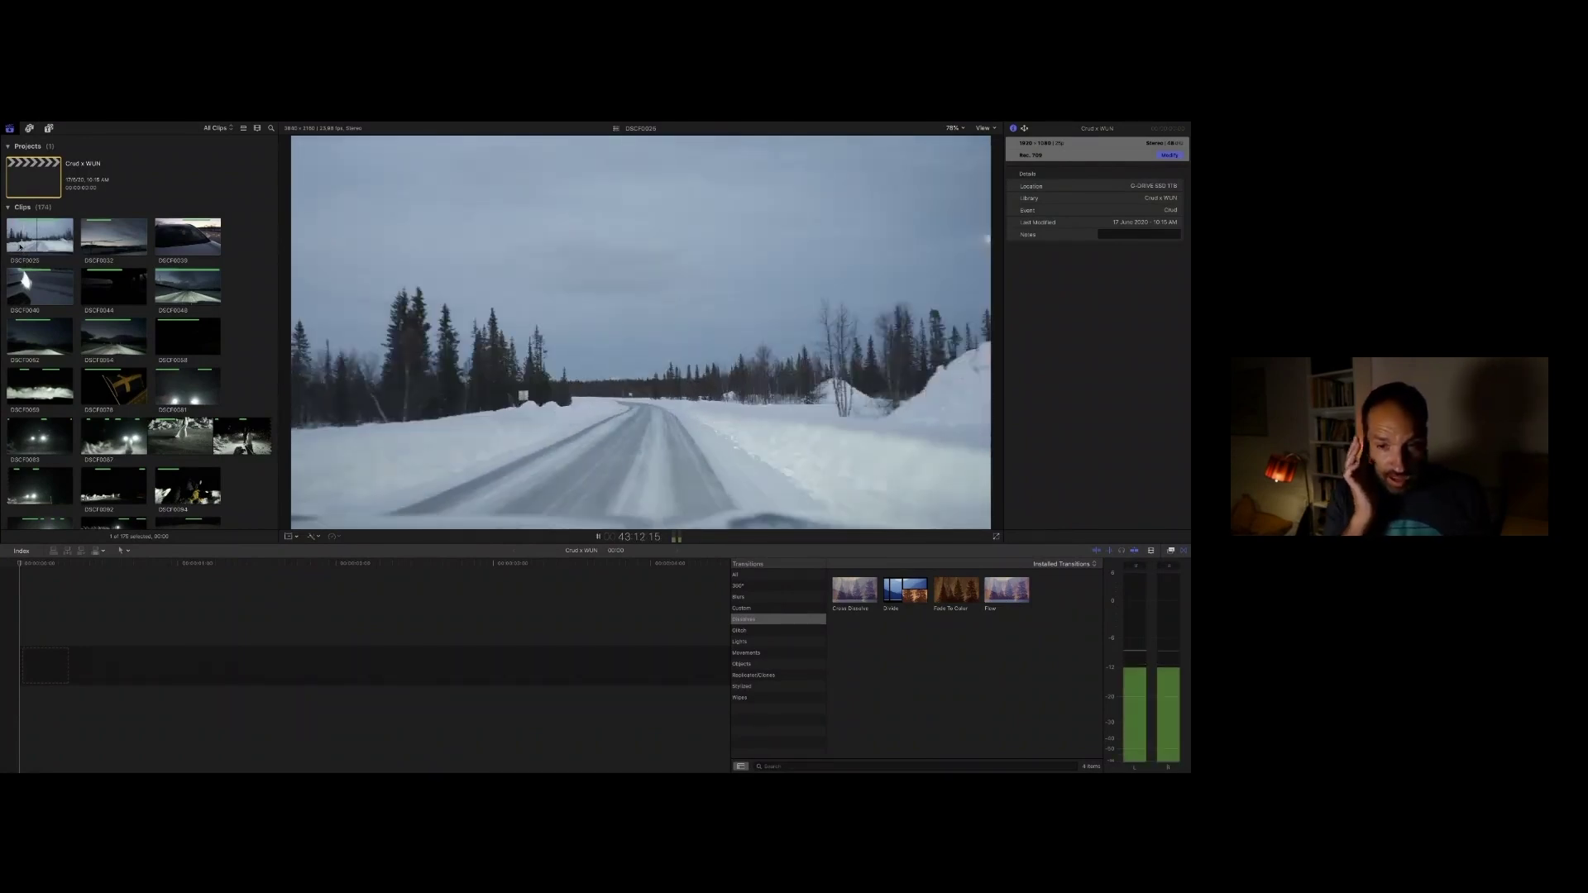
key("space")
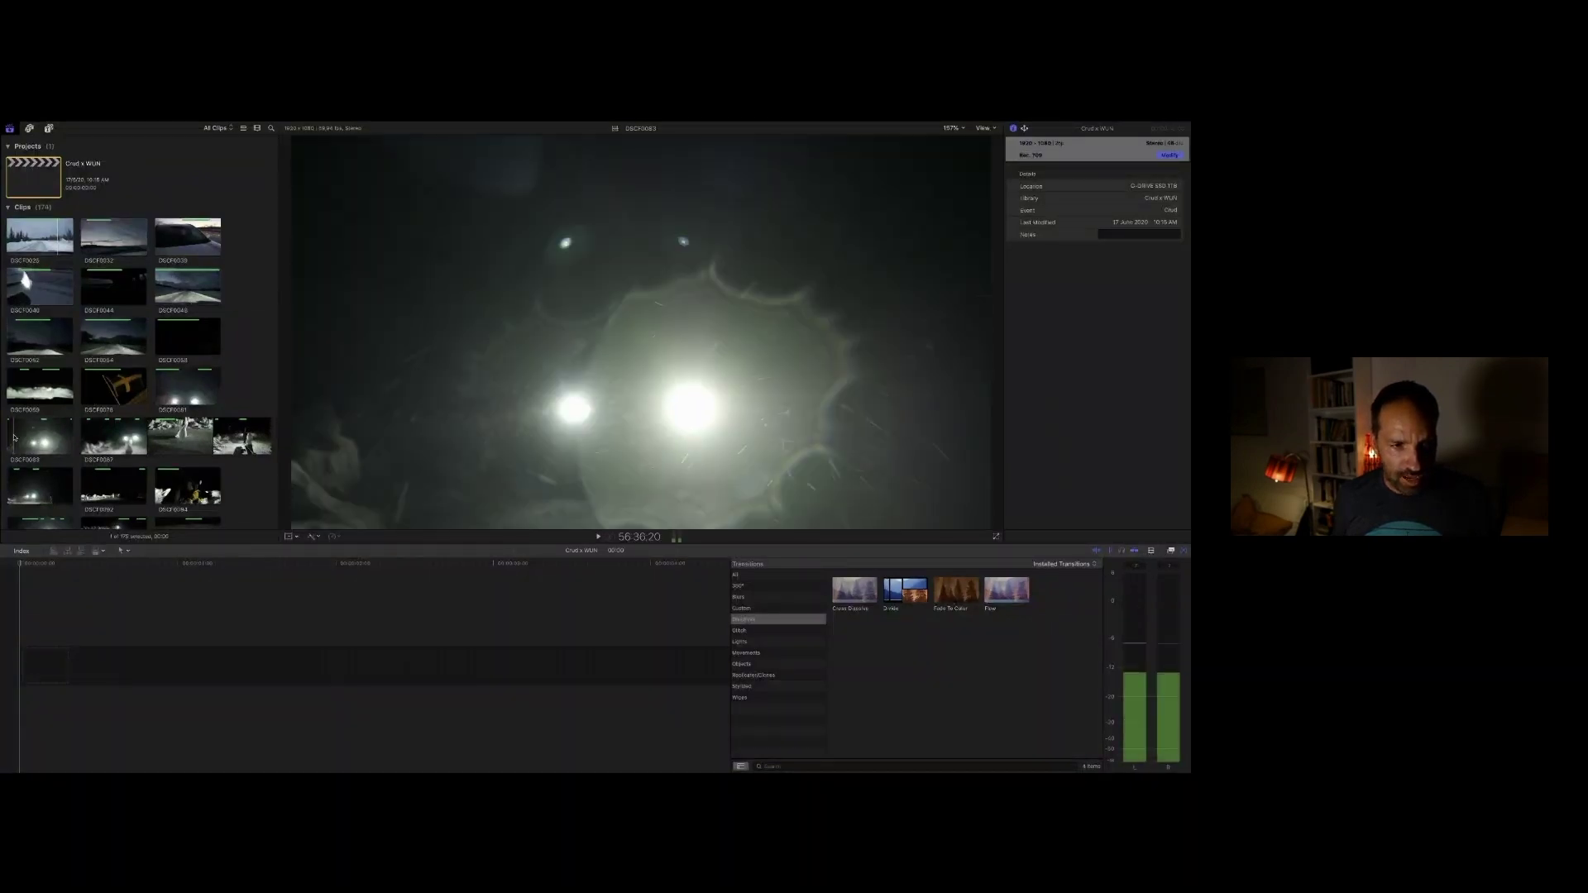
Step: Preview the night headlights clip and mark the selection's start point at 56:37:41
left_click(14, 438)
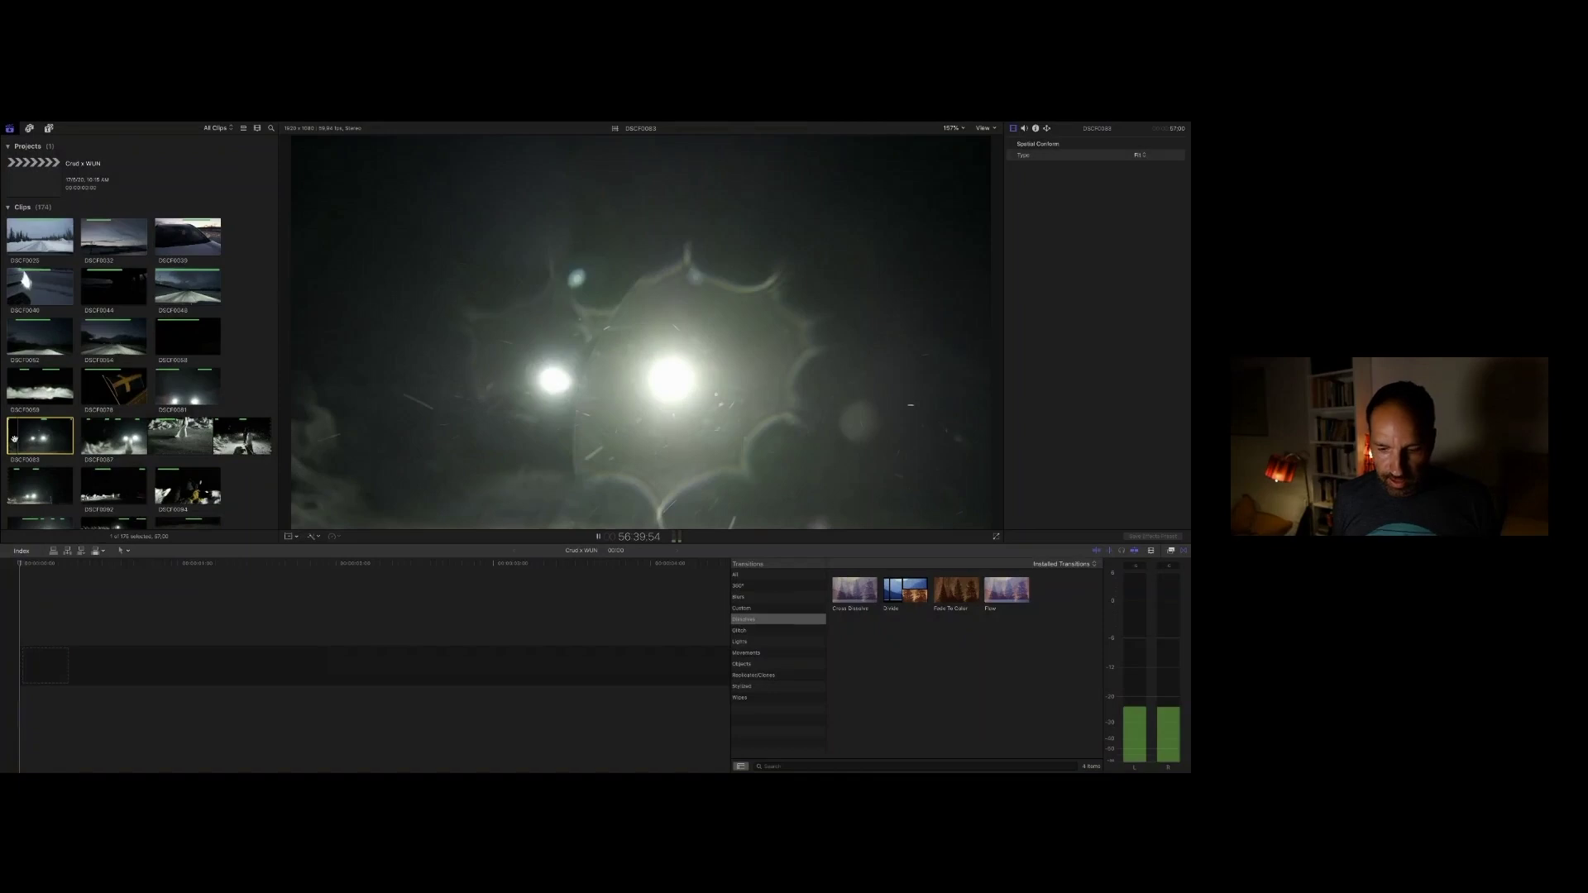
key("space")
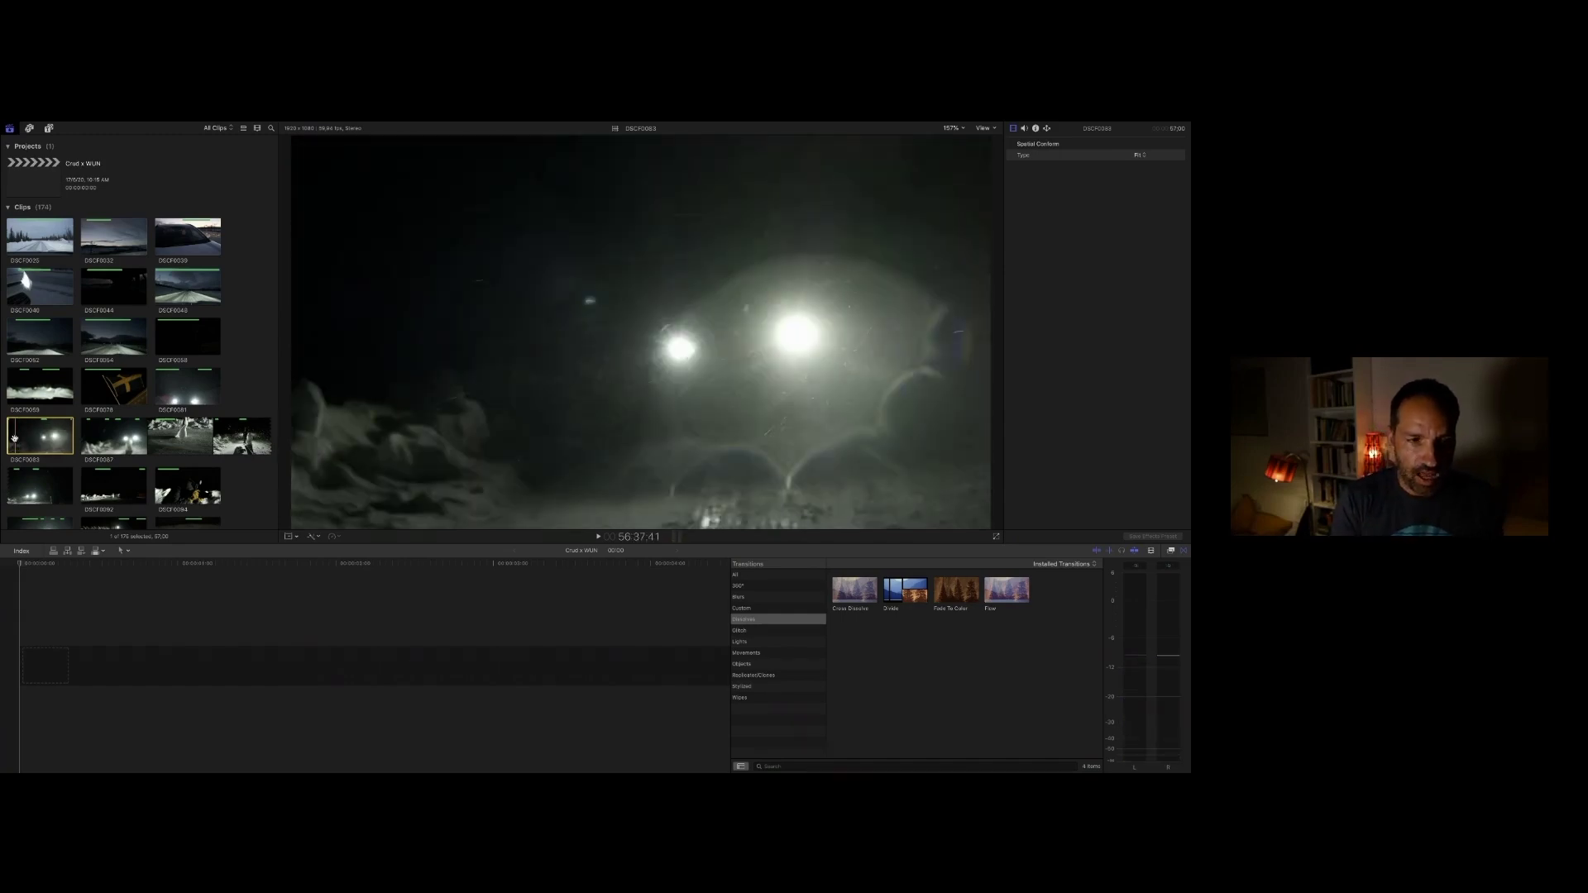
key("i")
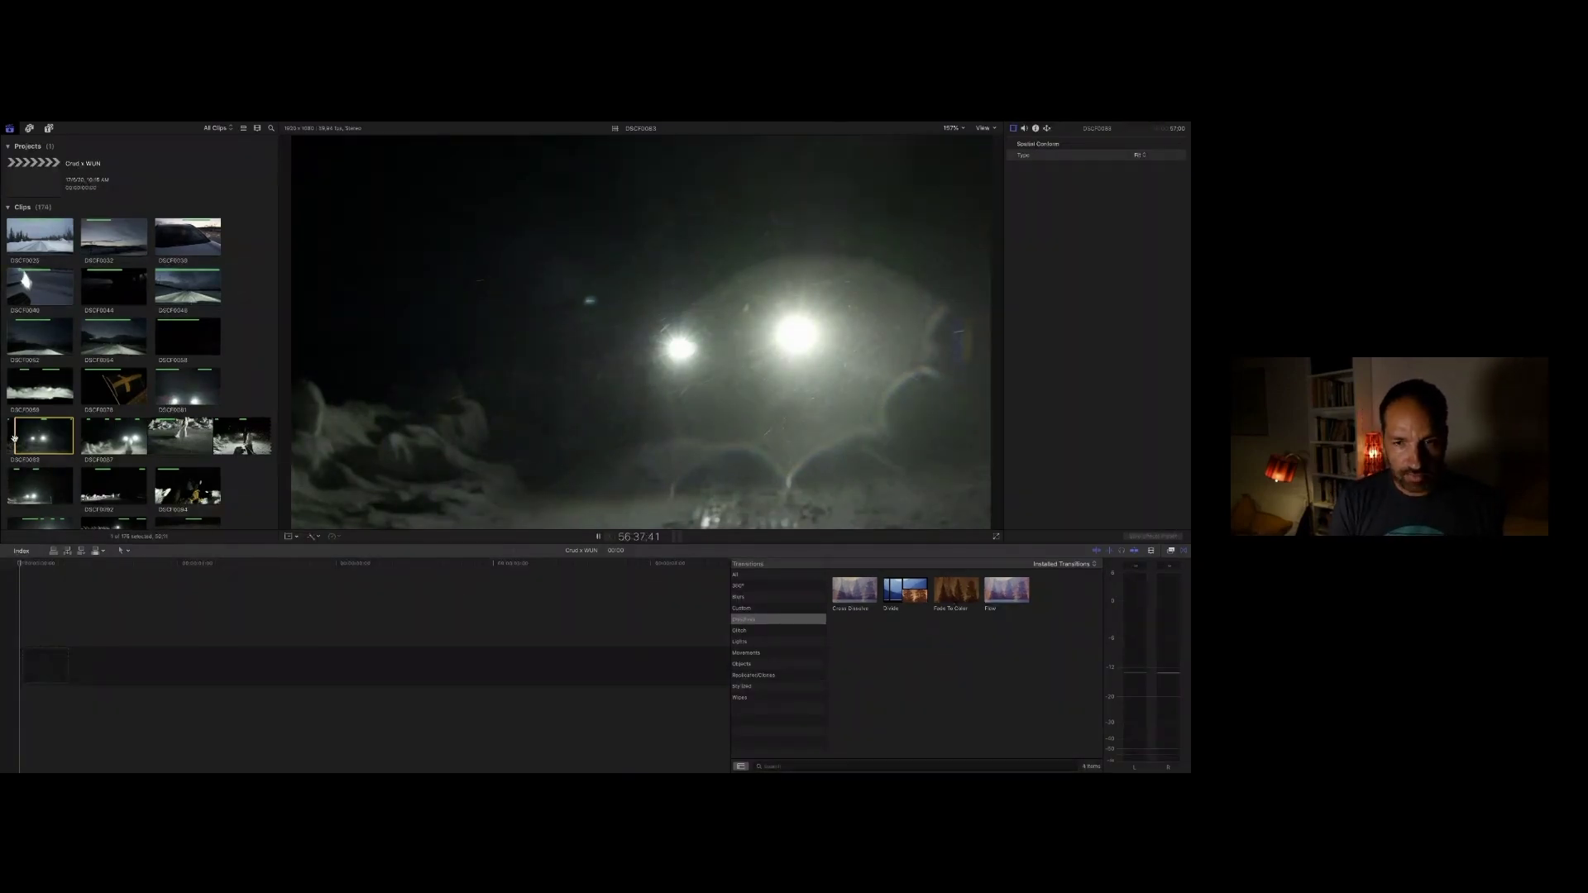
Step: Play on through the headlights clip, step back slightly, and mark the selection's end point at 56:41:09
key("space")
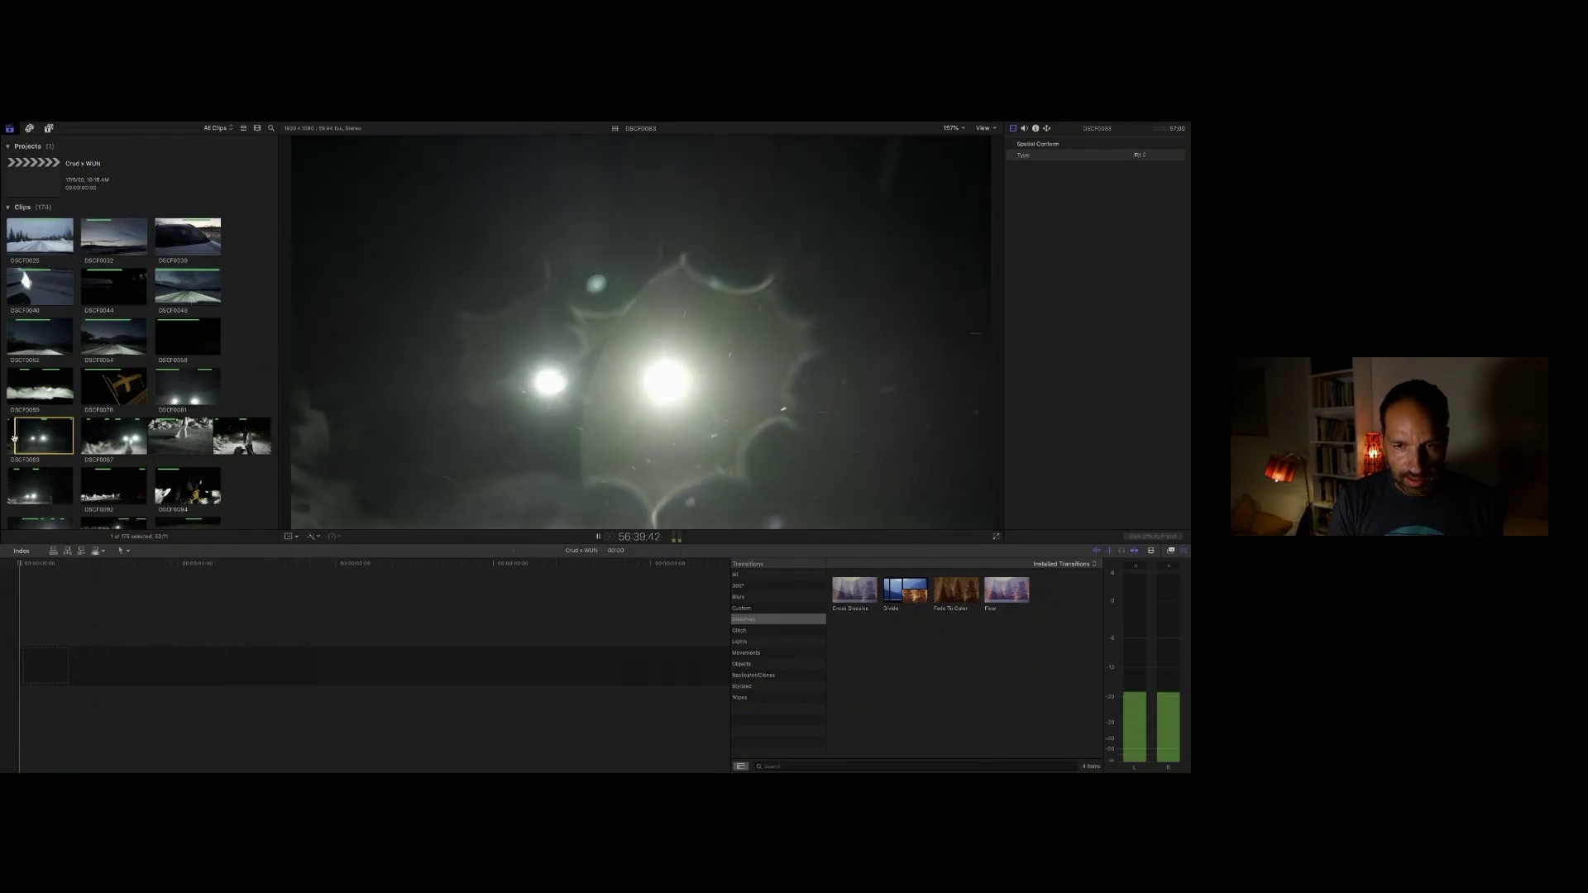
key("space")
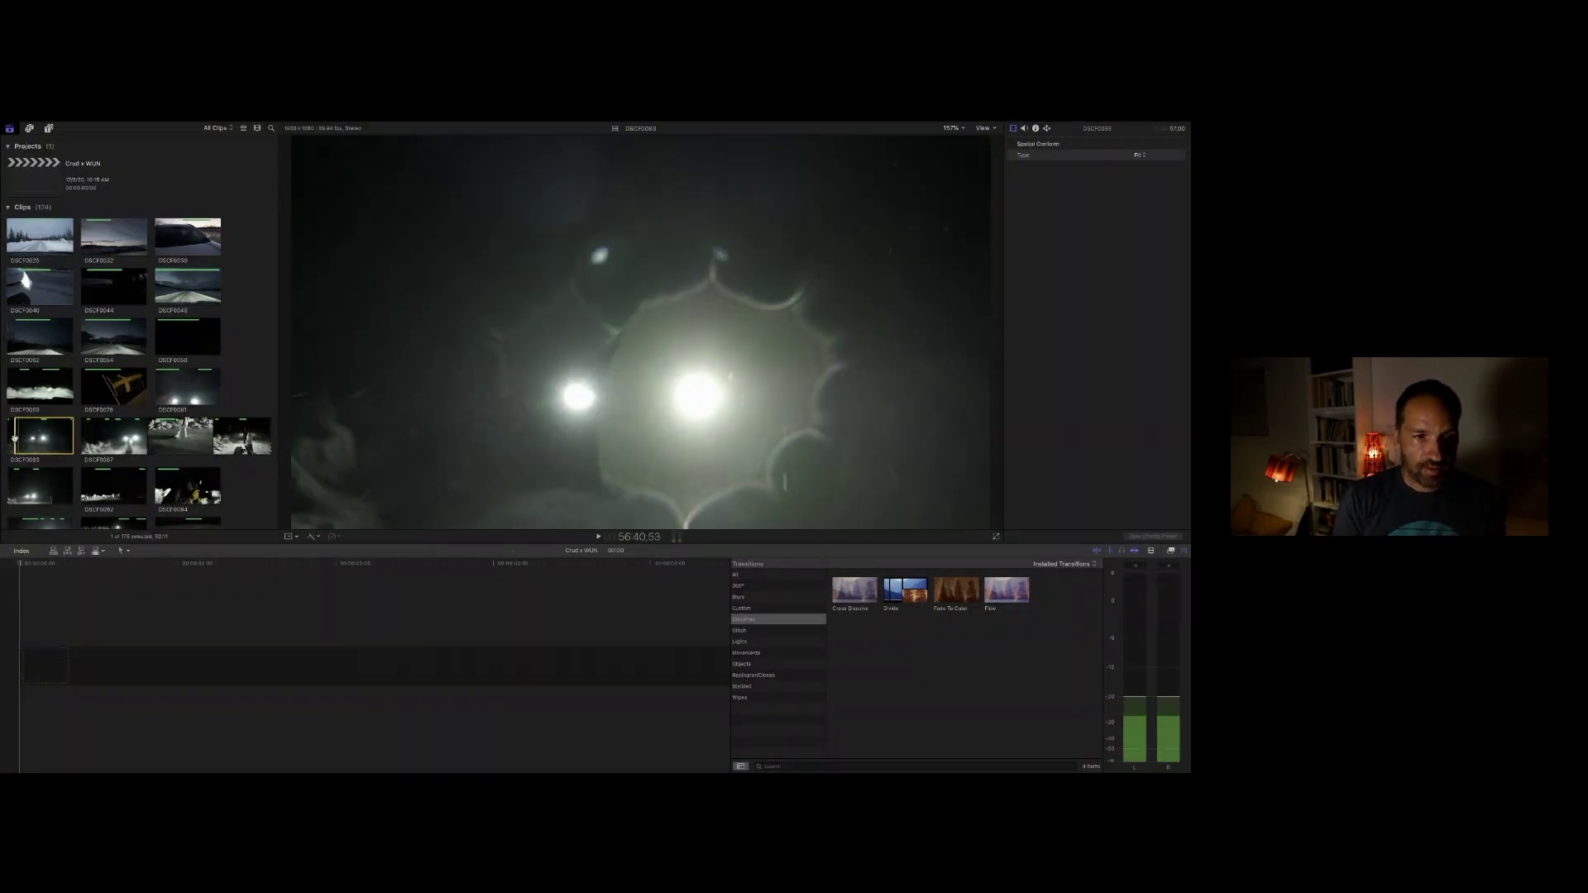
key("space")
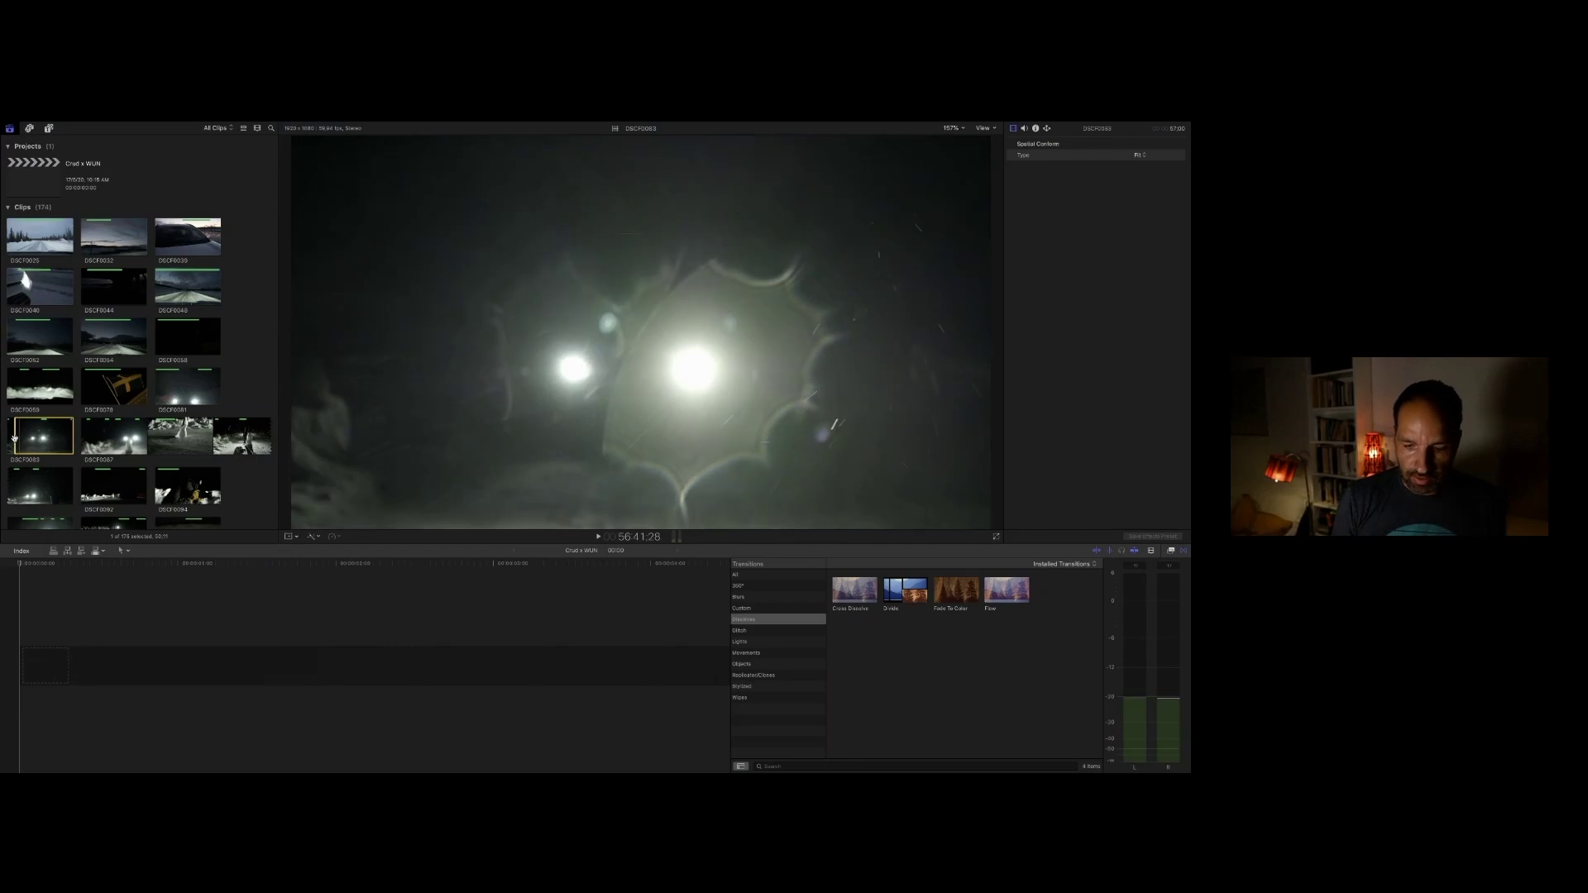
key("Left")
key("Left")
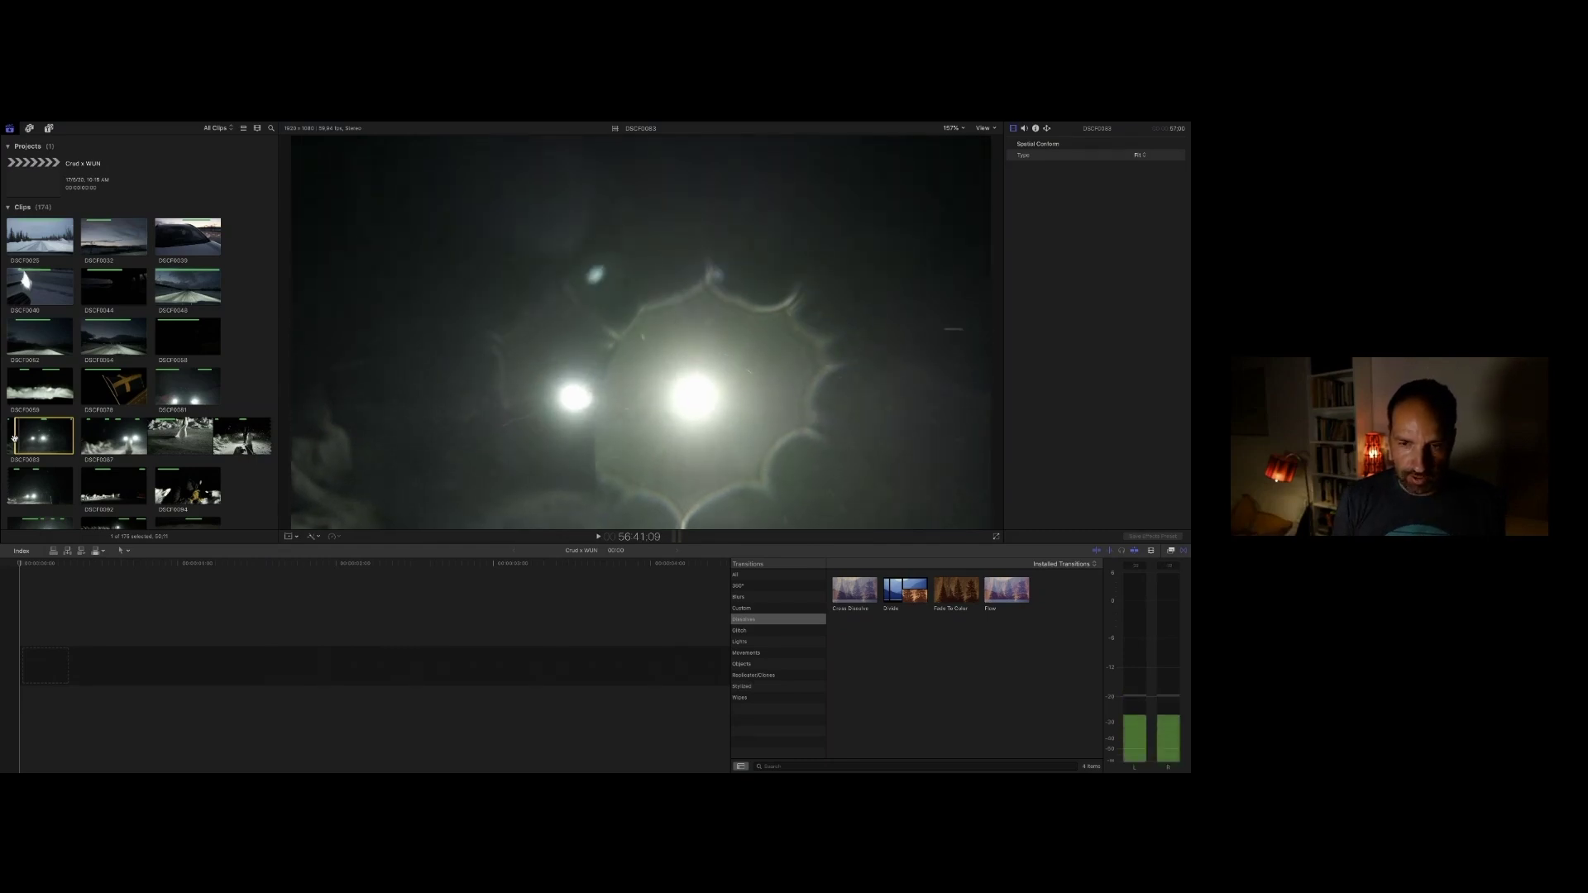
key("o")
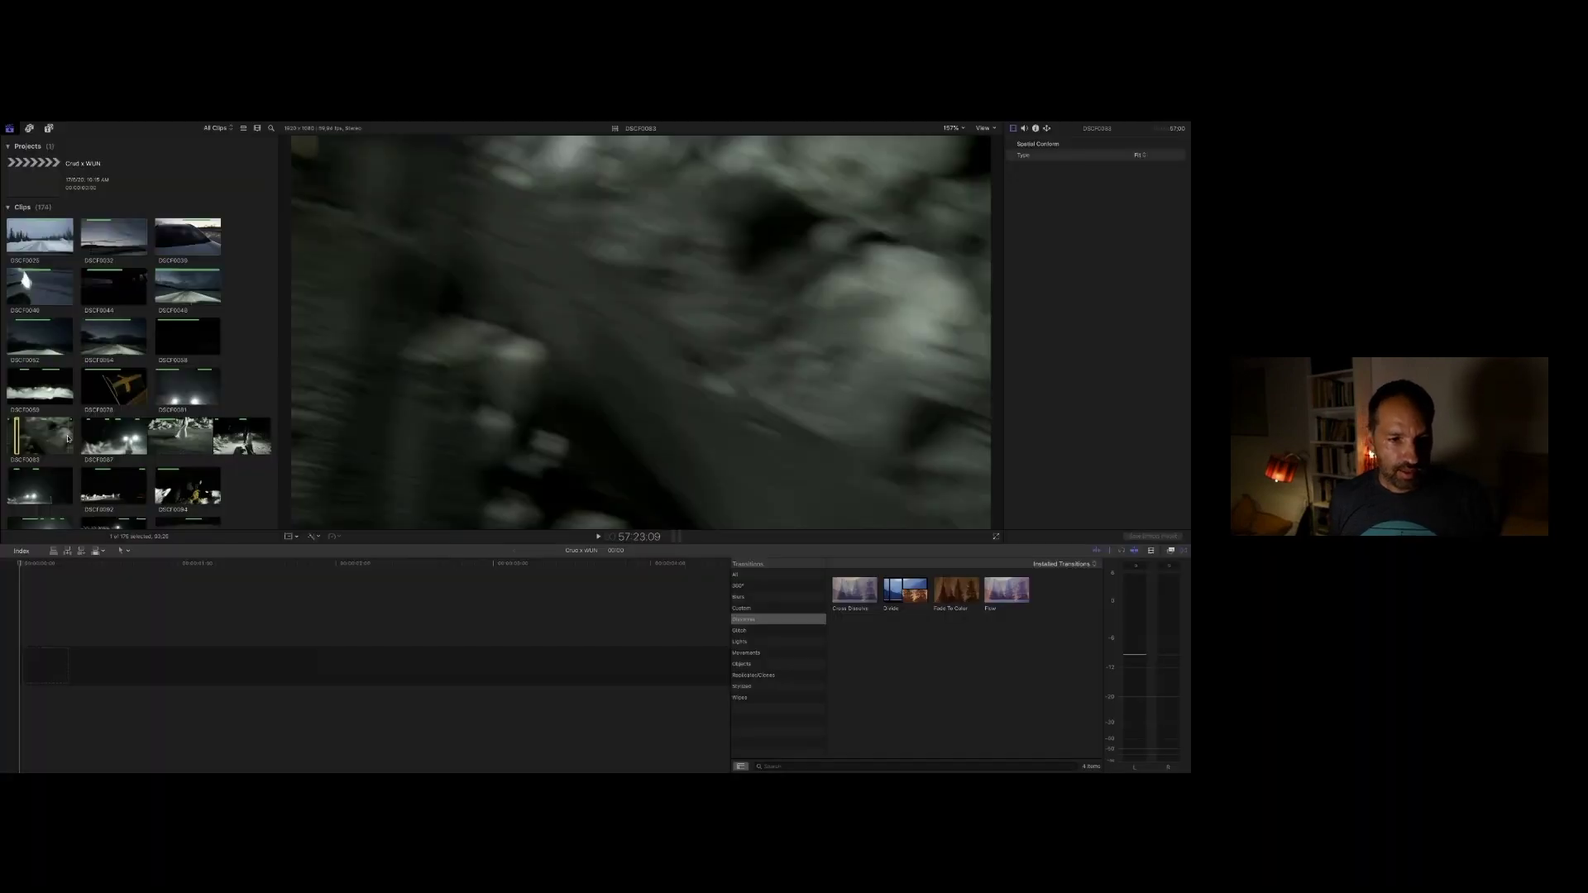
Step: Filter the browser to show only the favorite clips
scroll(166, 464, "down", 2)
scroll(189, 490, "down", 6)
scroll(178, 489, "up", 8)
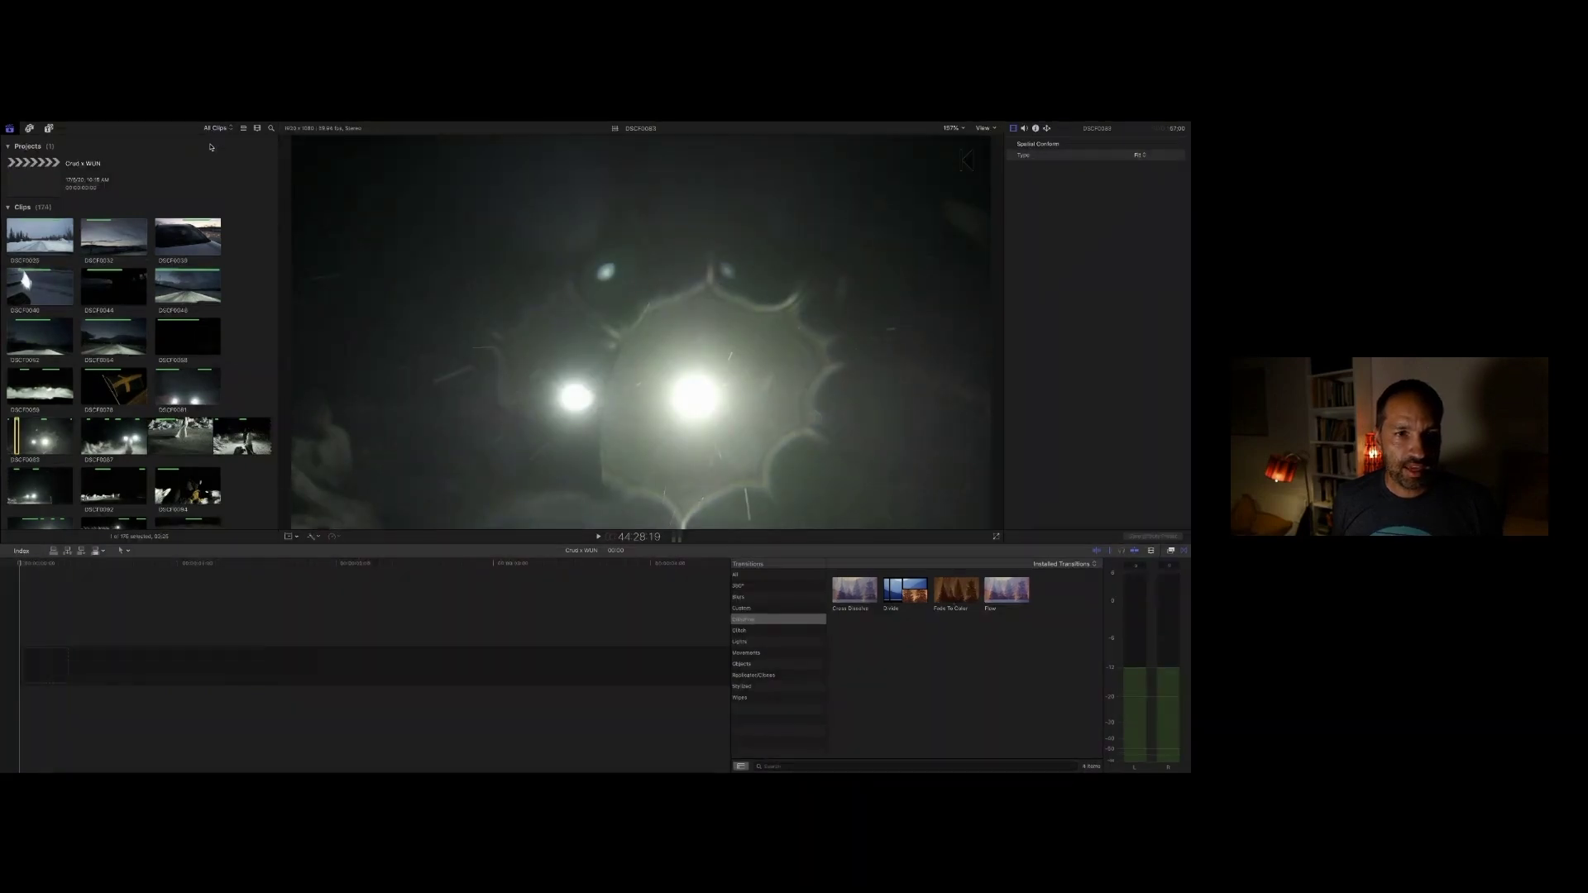
key("ctrl+f")
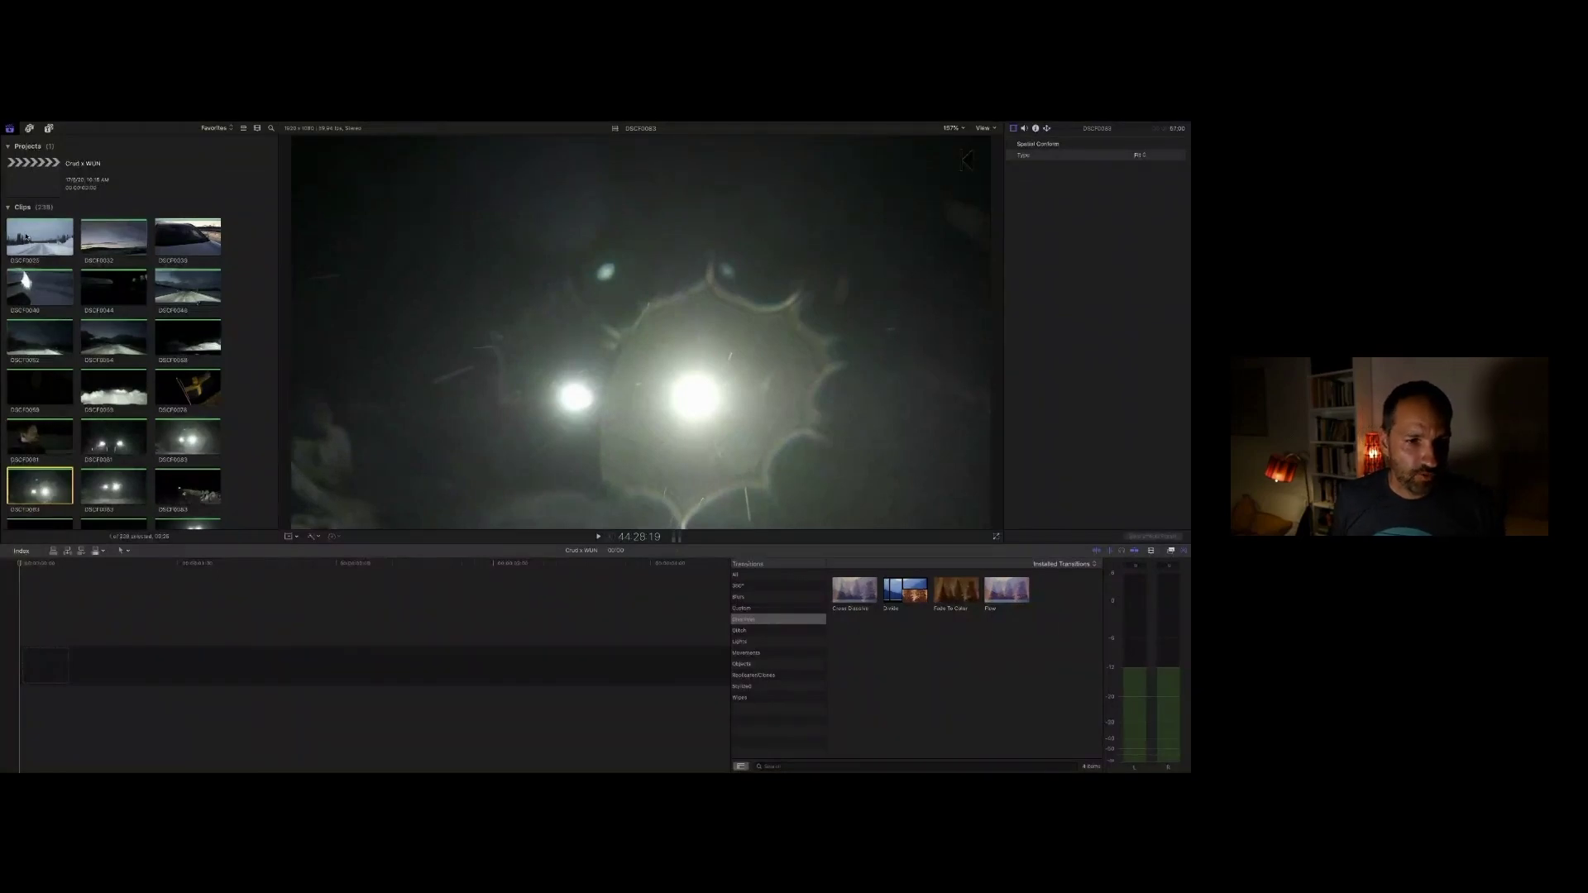
Step: Look through the filtered favorite clips and return to the start of the list
scroll(108, 379, "down", 3)
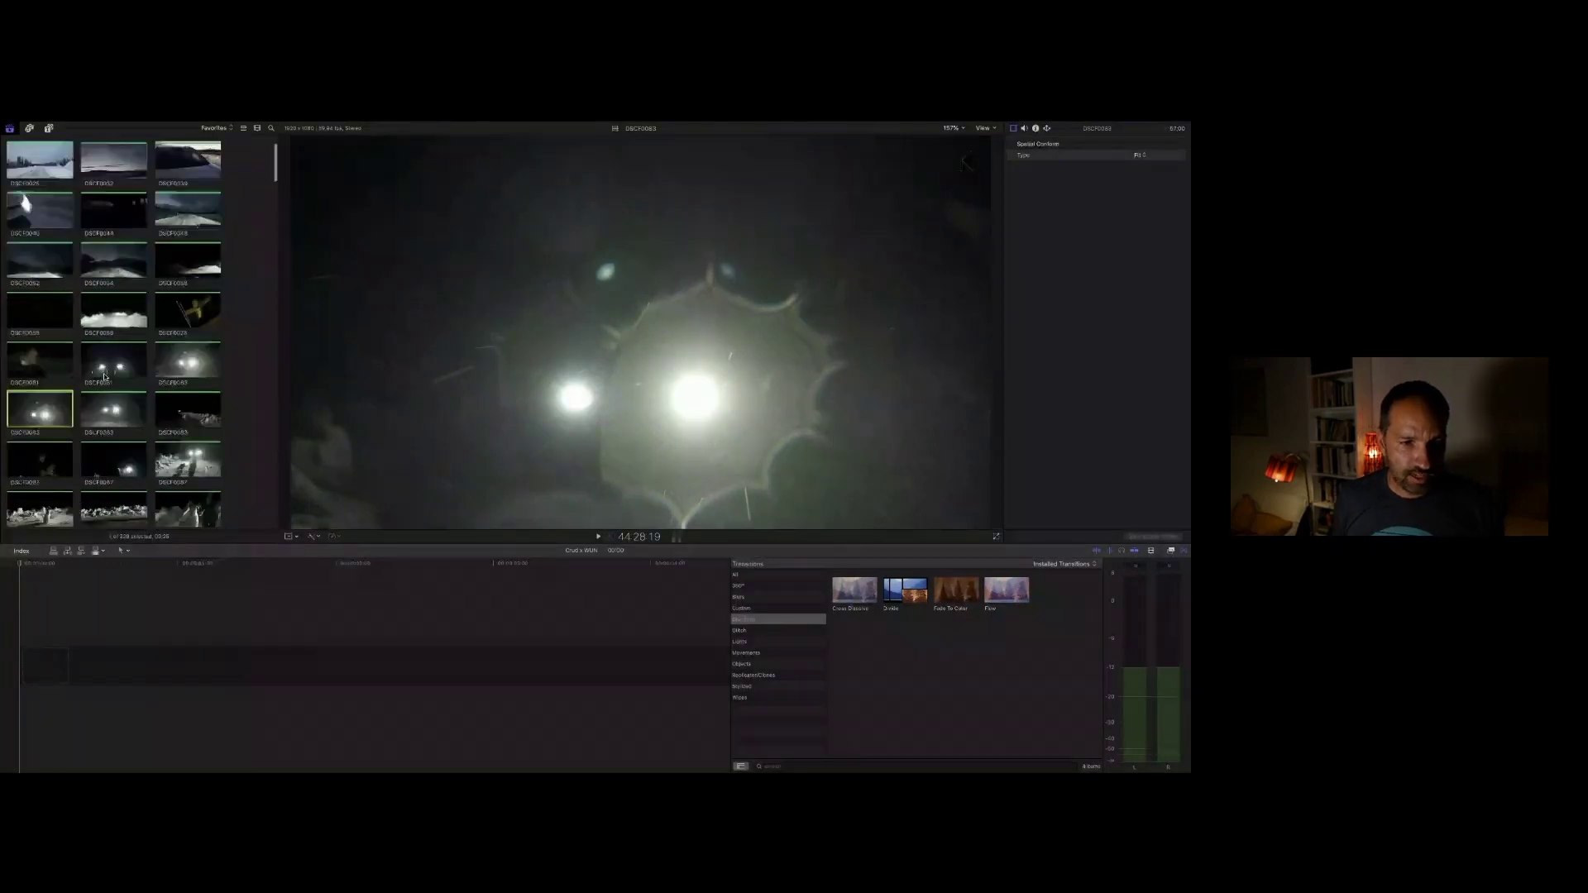
scroll(105, 377, "down", 15)
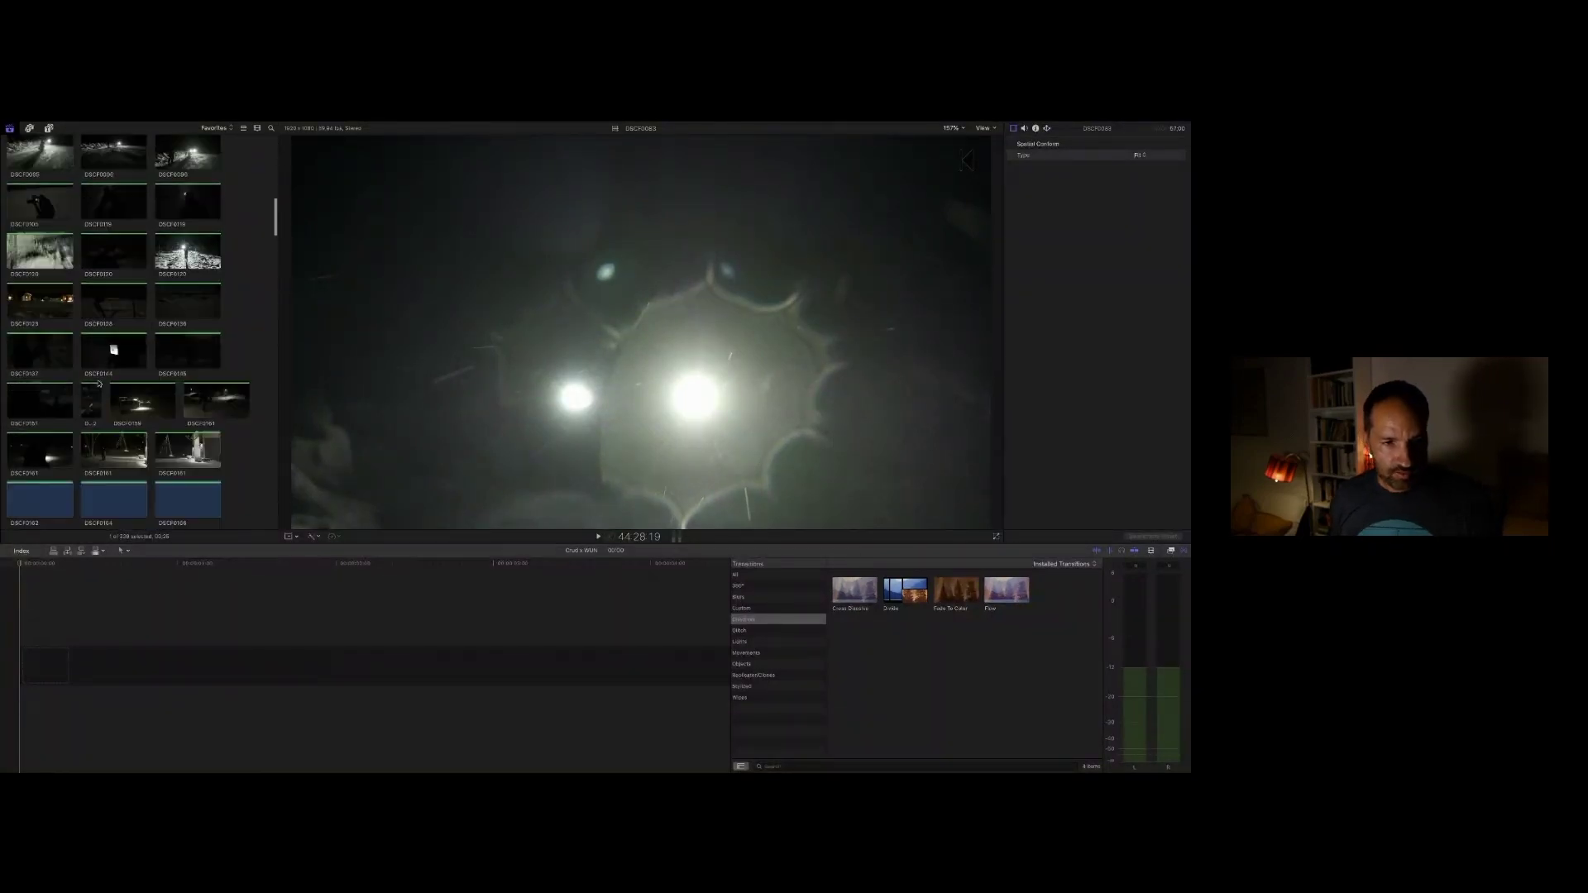
scroll(98, 384, "down", 12)
scroll(99, 384, "down", 12)
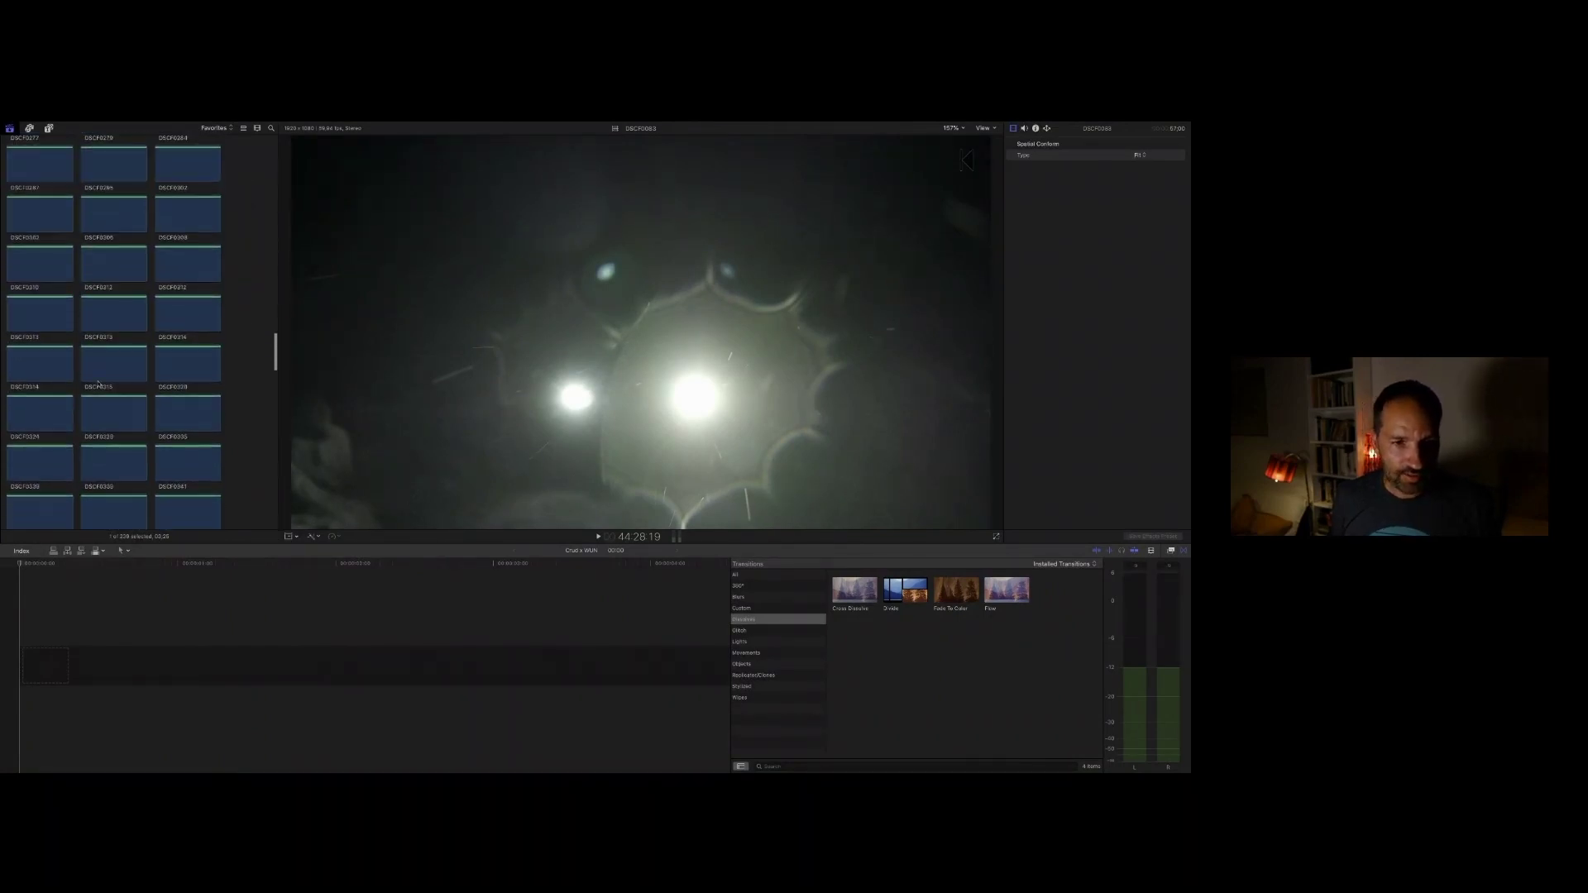
scroll(99, 384, "down", 4)
left_click_drag(277, 371, 254, 157)
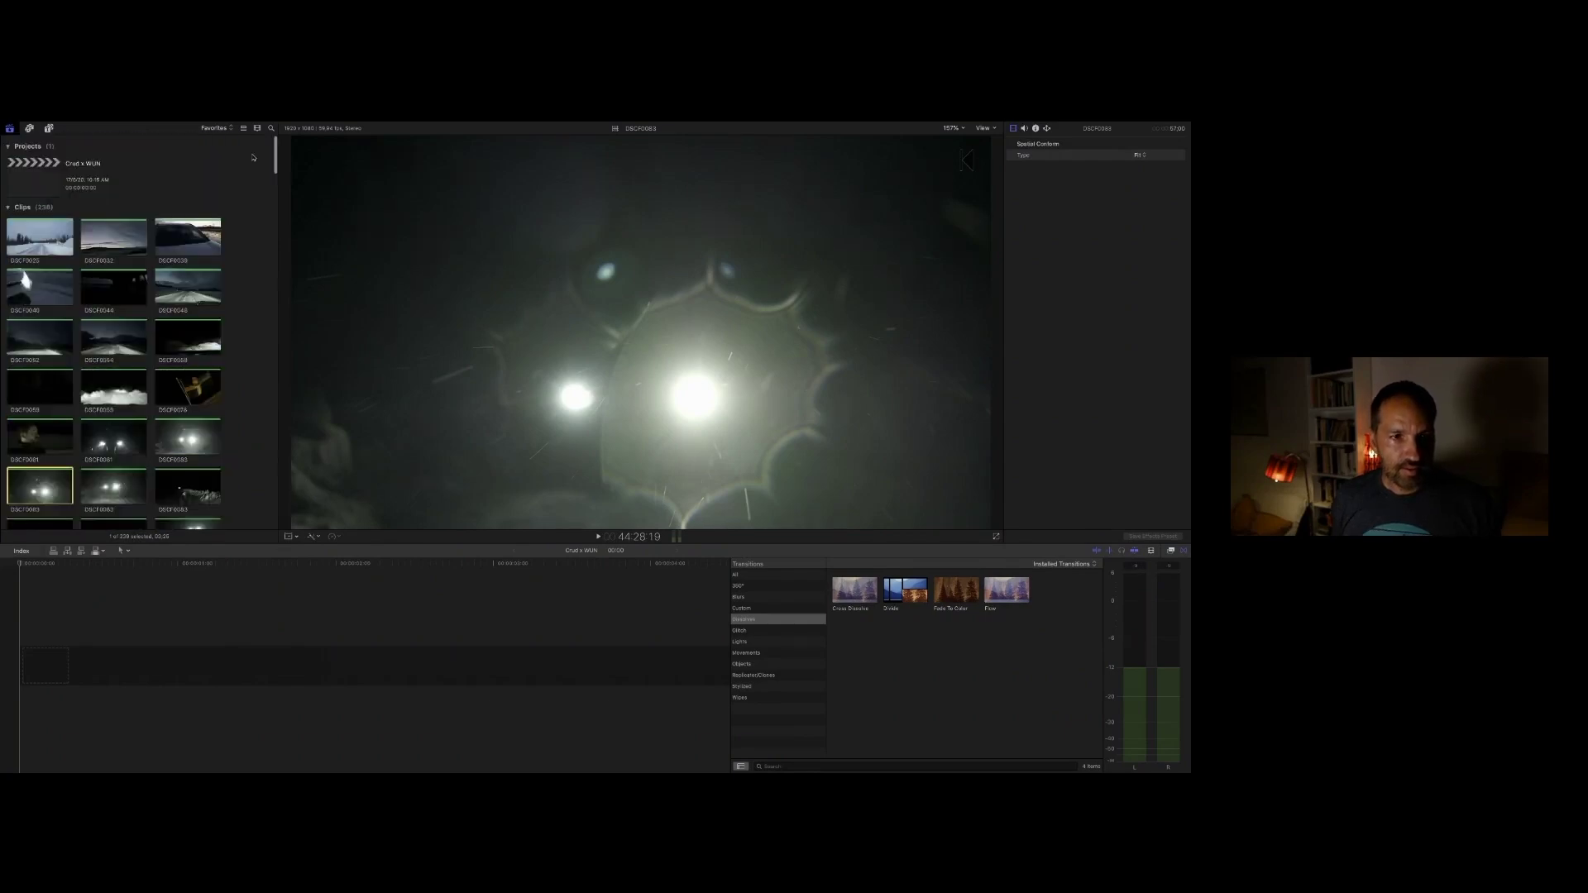
Step: Reveal the libraries sidebar again and bring the focus back to the empty project timeline
left_click(10, 129)
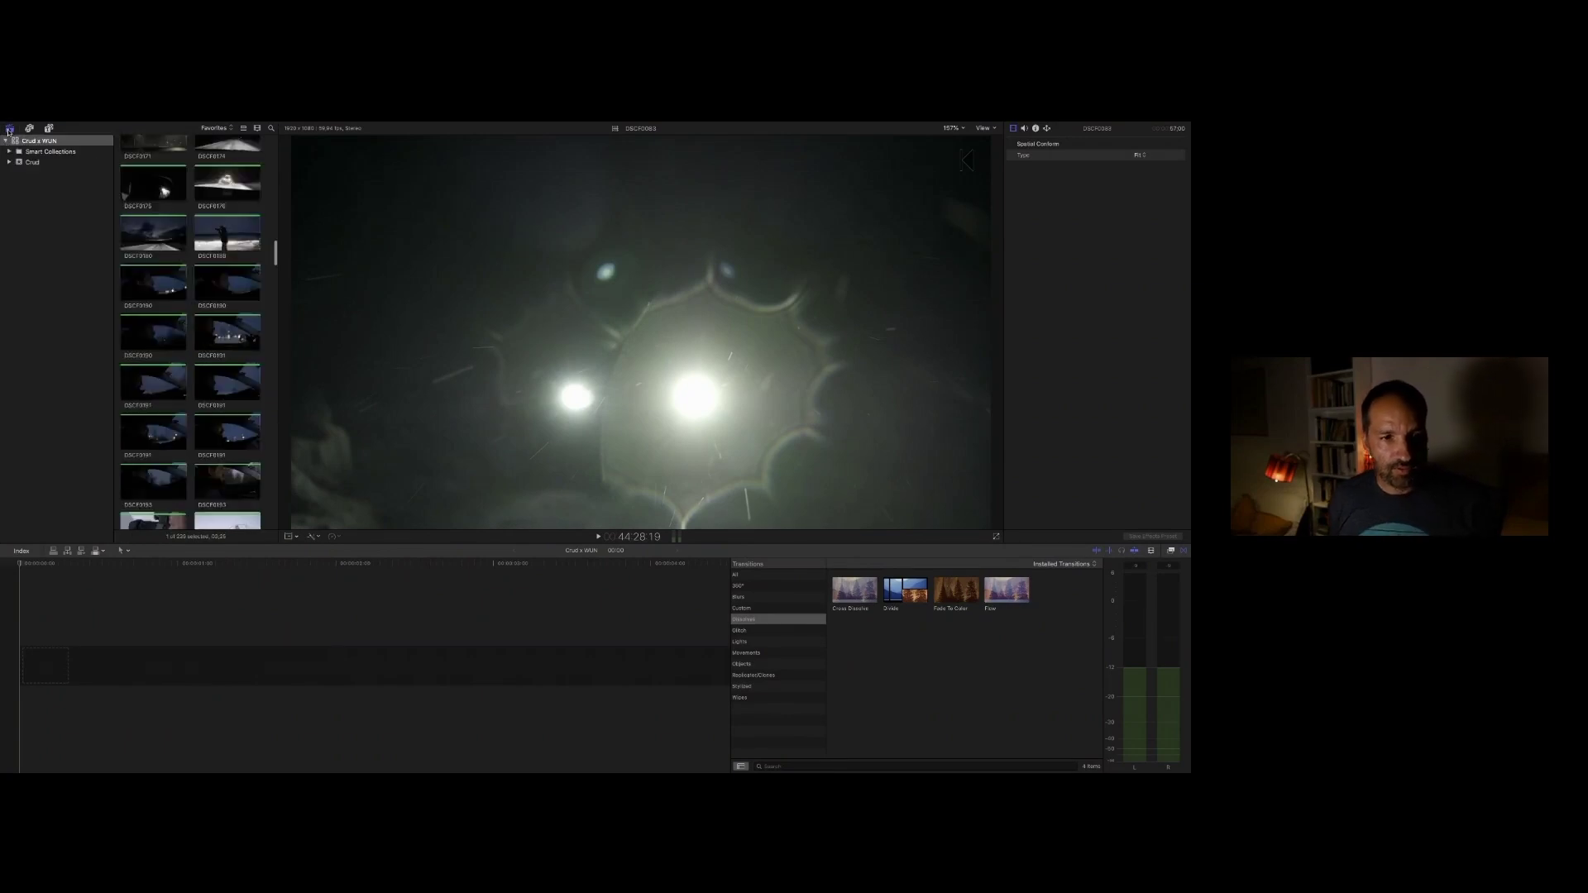
left_click(164, 260)
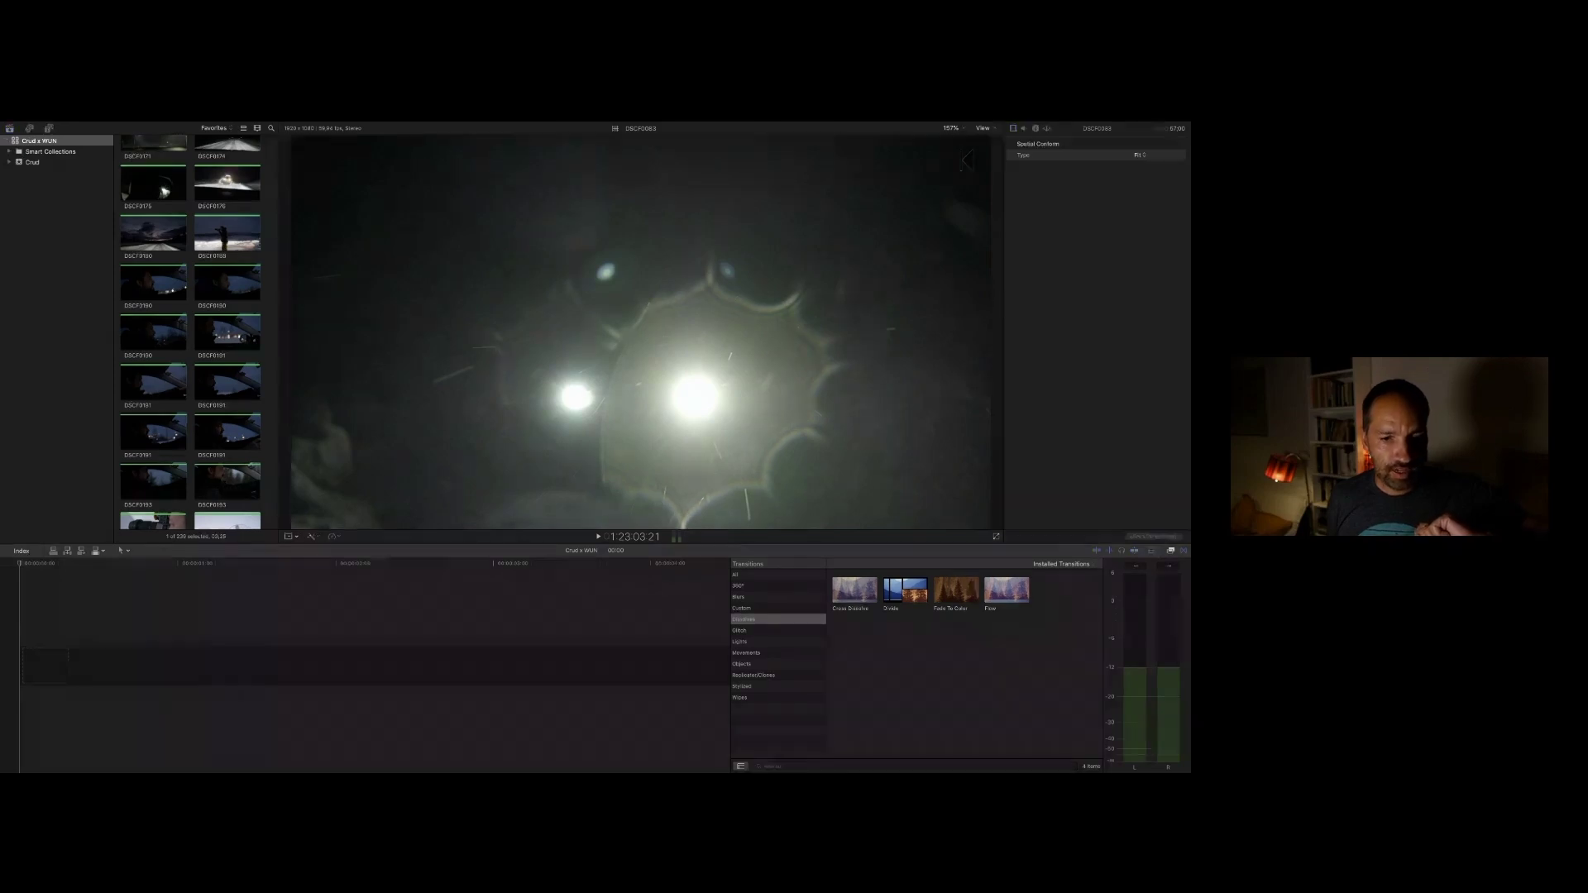
left_click(459, 663)
key("super+Tab")
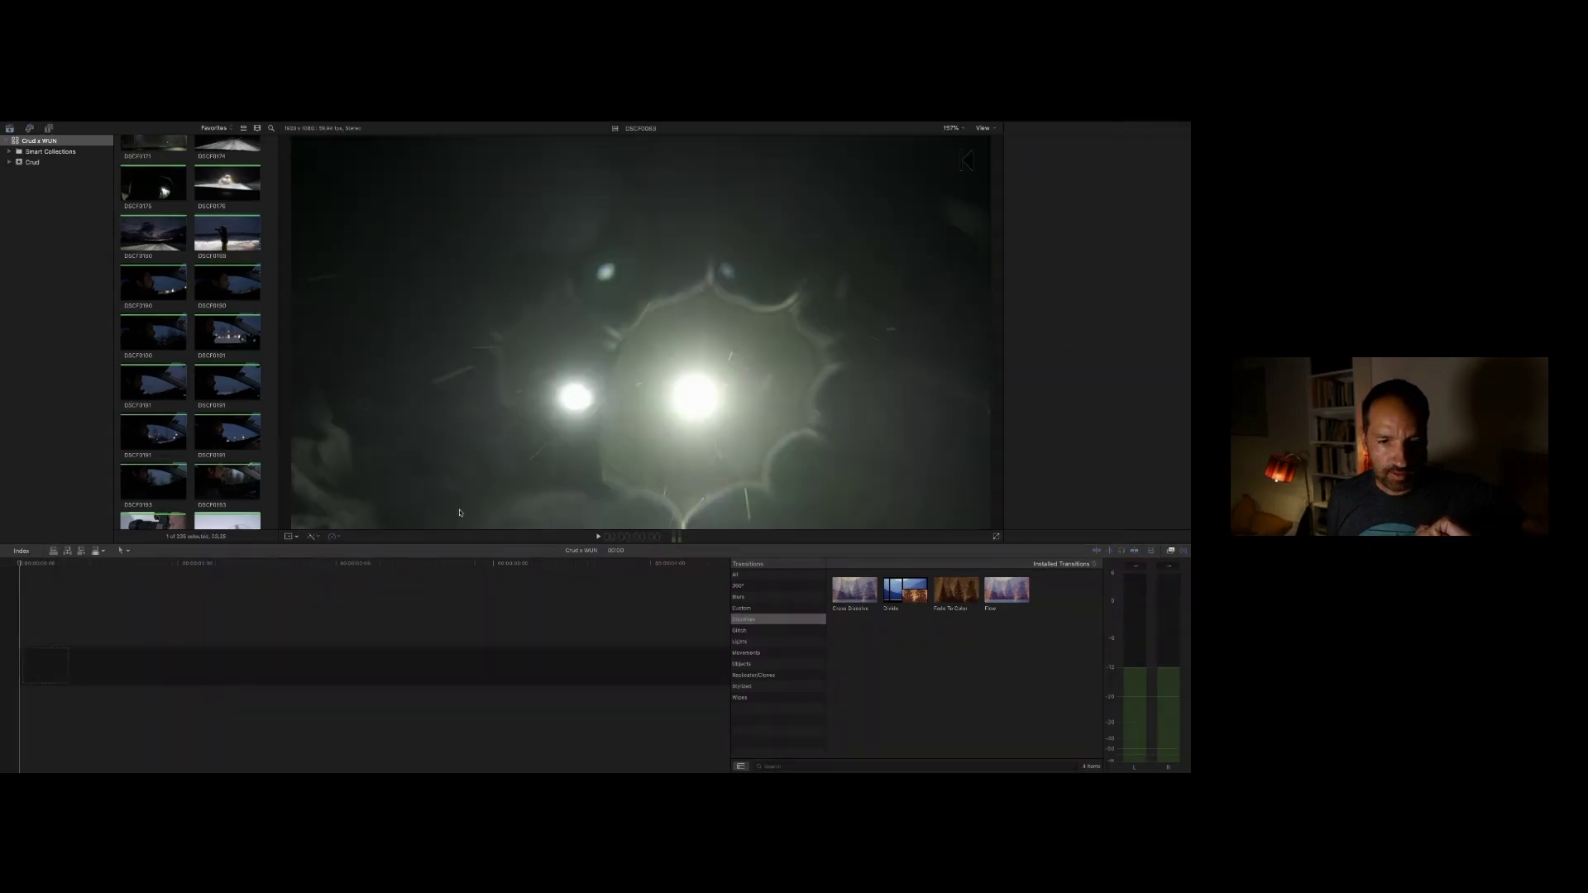
left_click(494, 610)
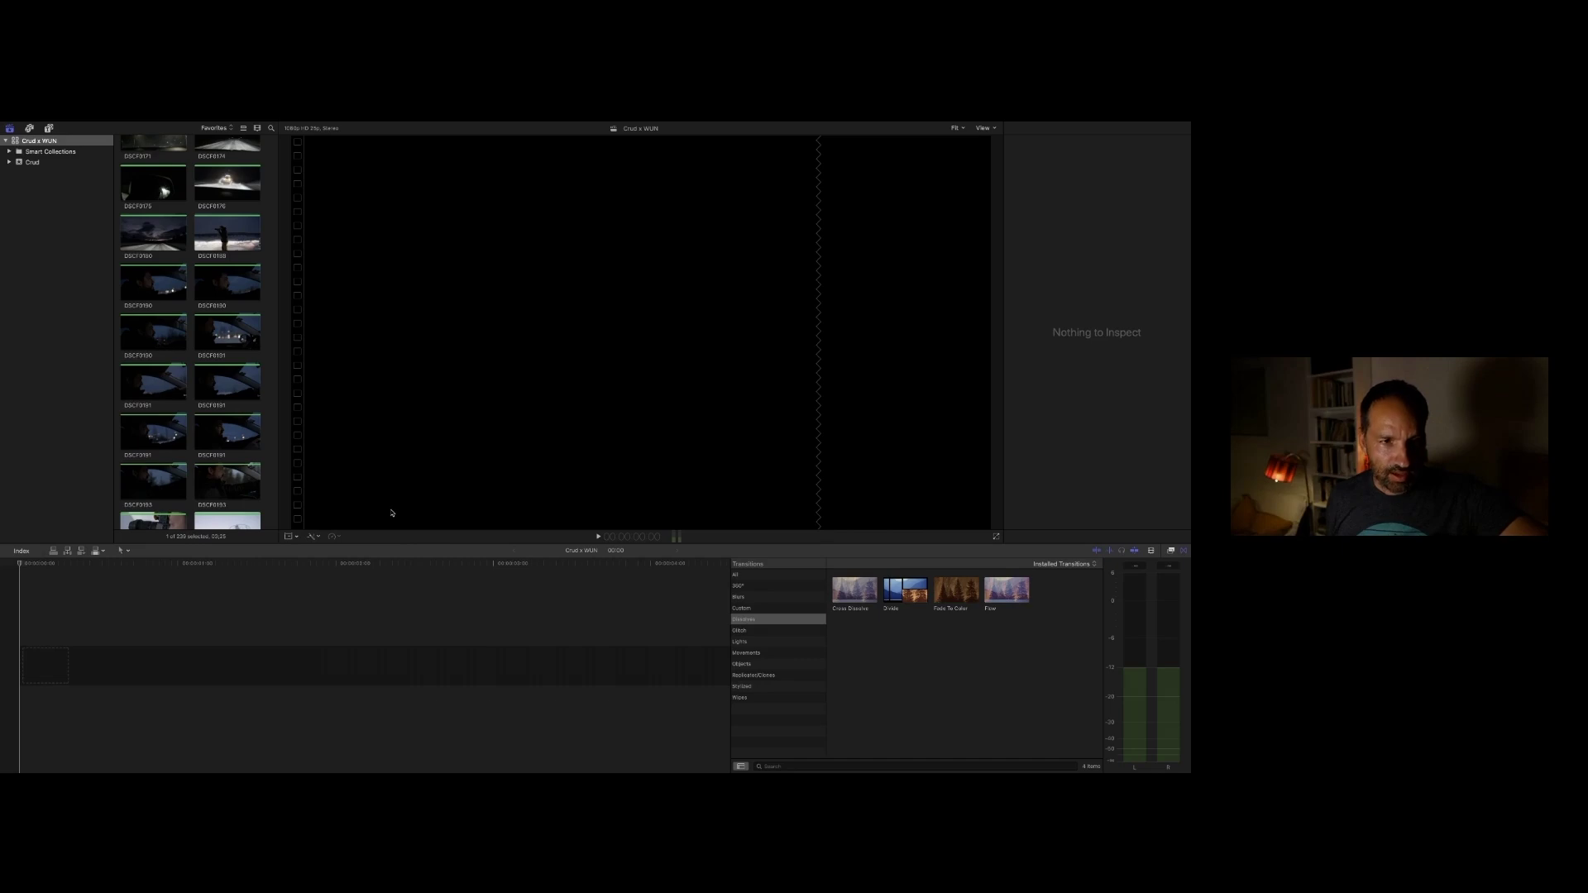
Step: Hide the libraries sidebar, look through the favorite clips, and preview the clip of the yellow work gloves
left_click(9, 129)
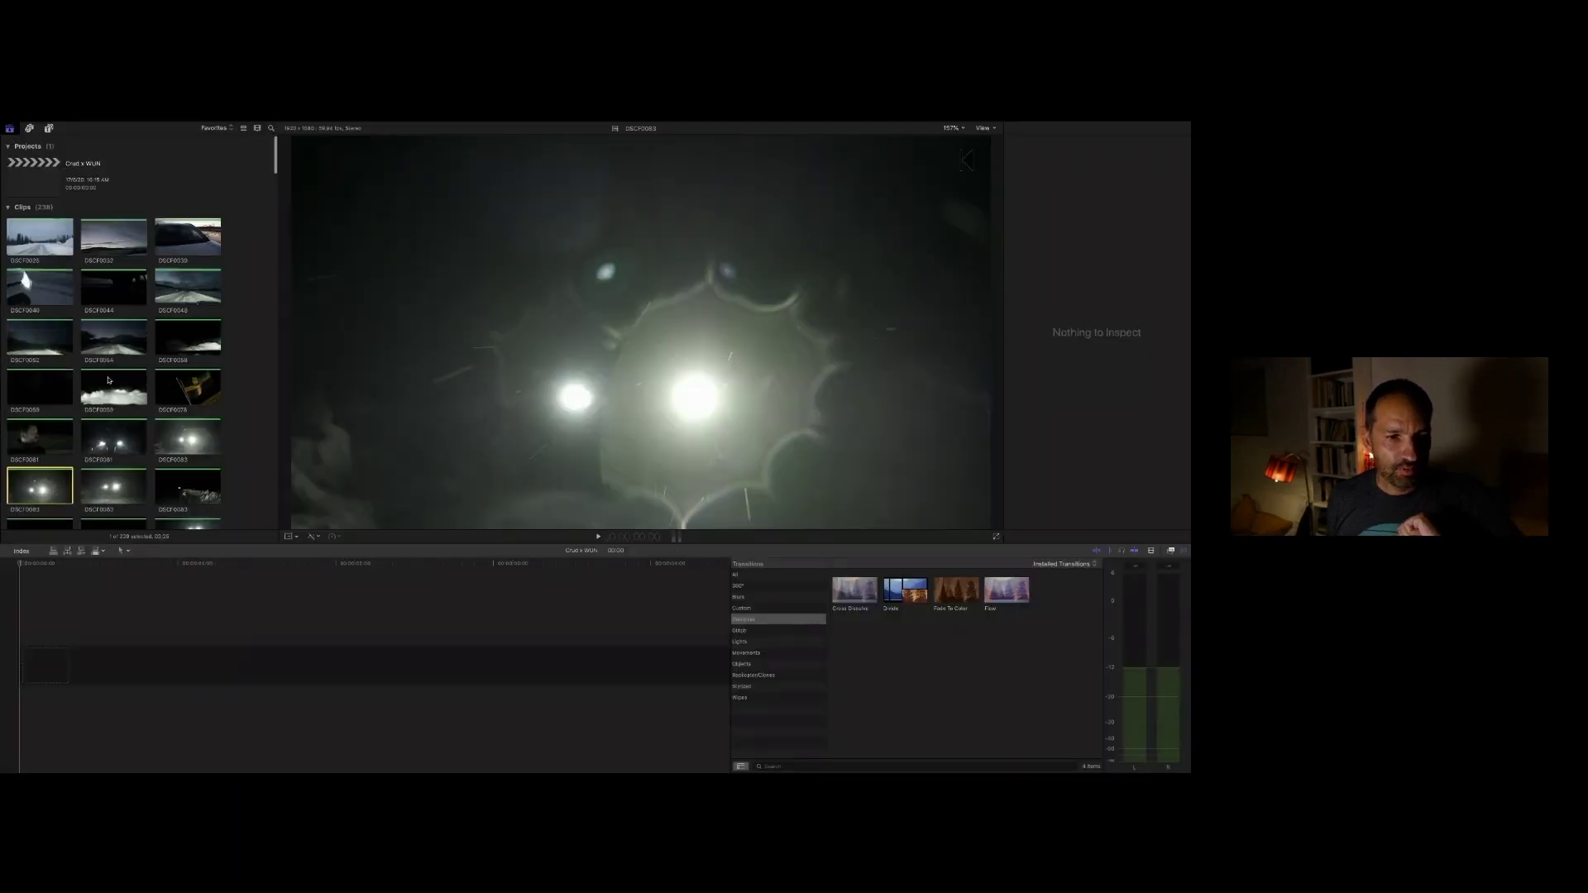
scroll(109, 382, "down", 3)
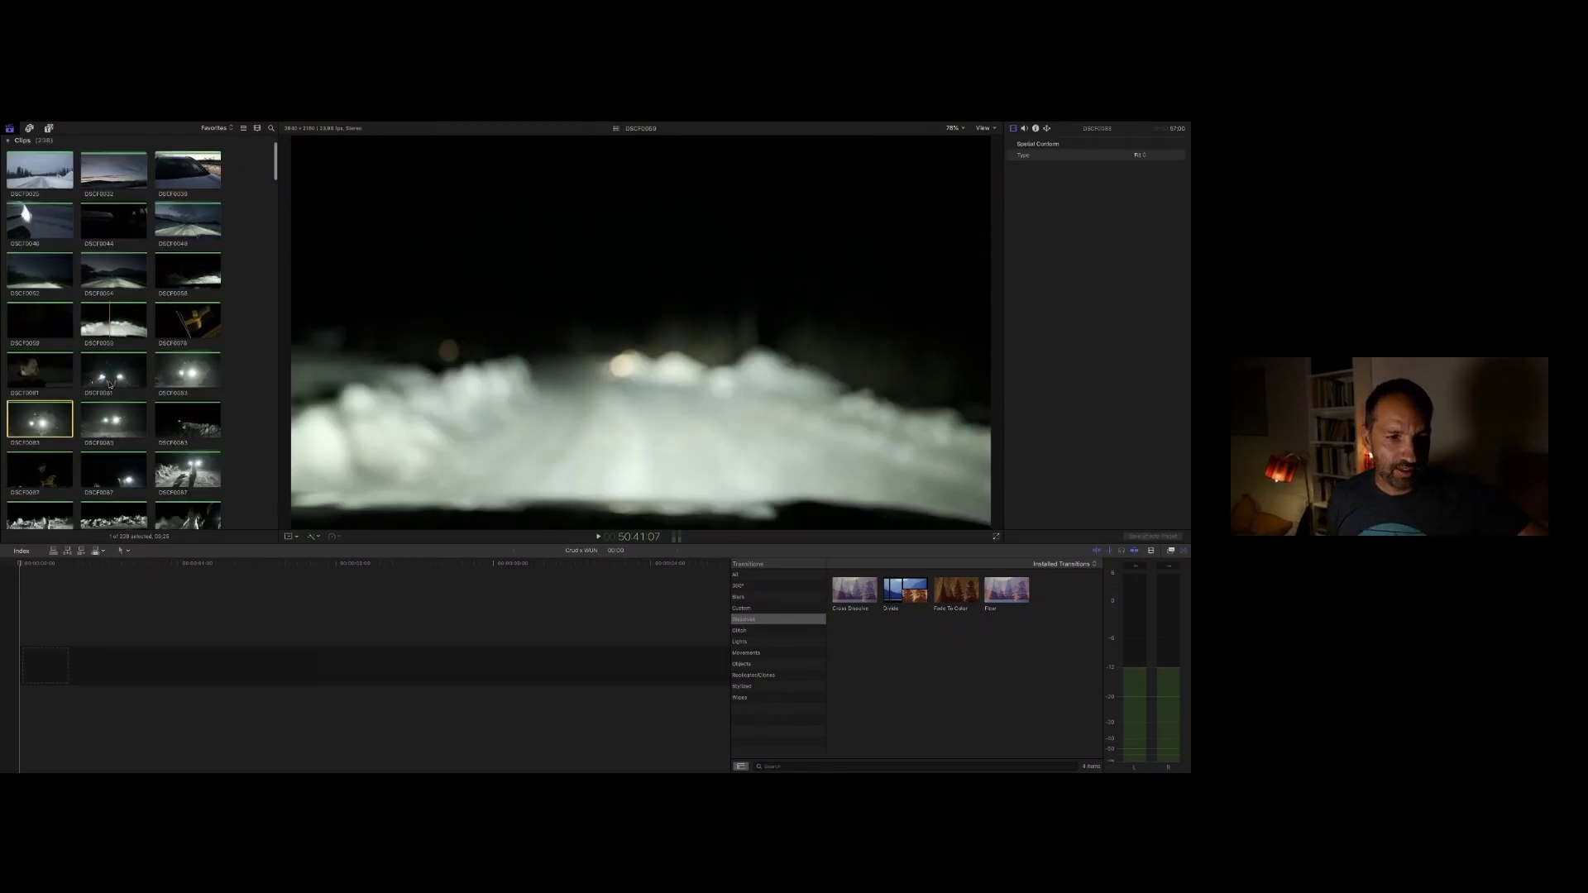
scroll(109, 385, "down", 5)
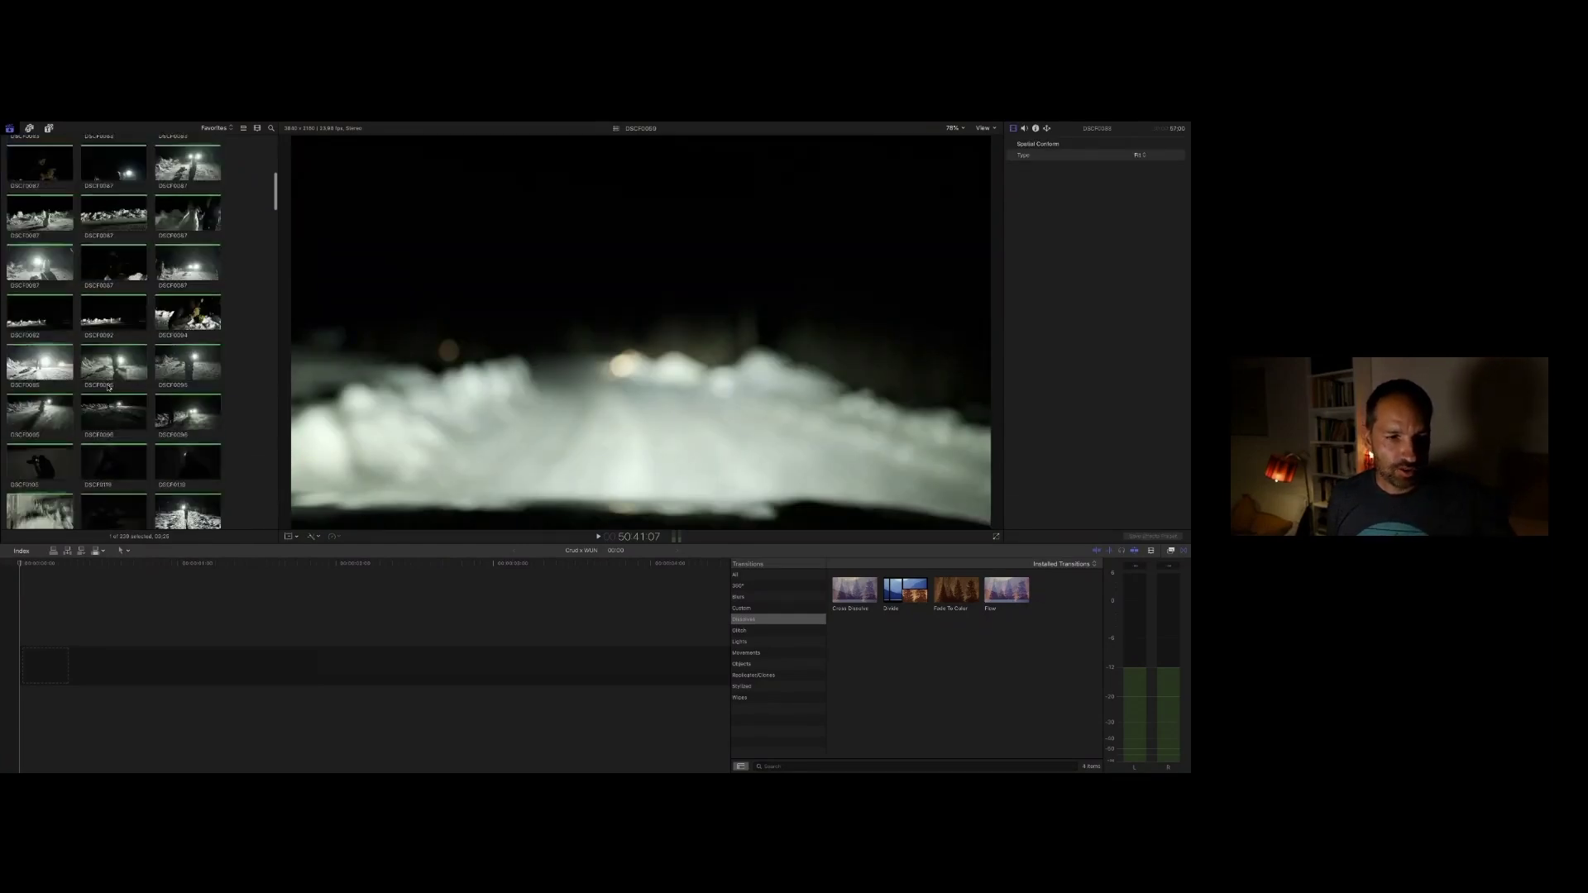
scroll(108, 386, "down", 6)
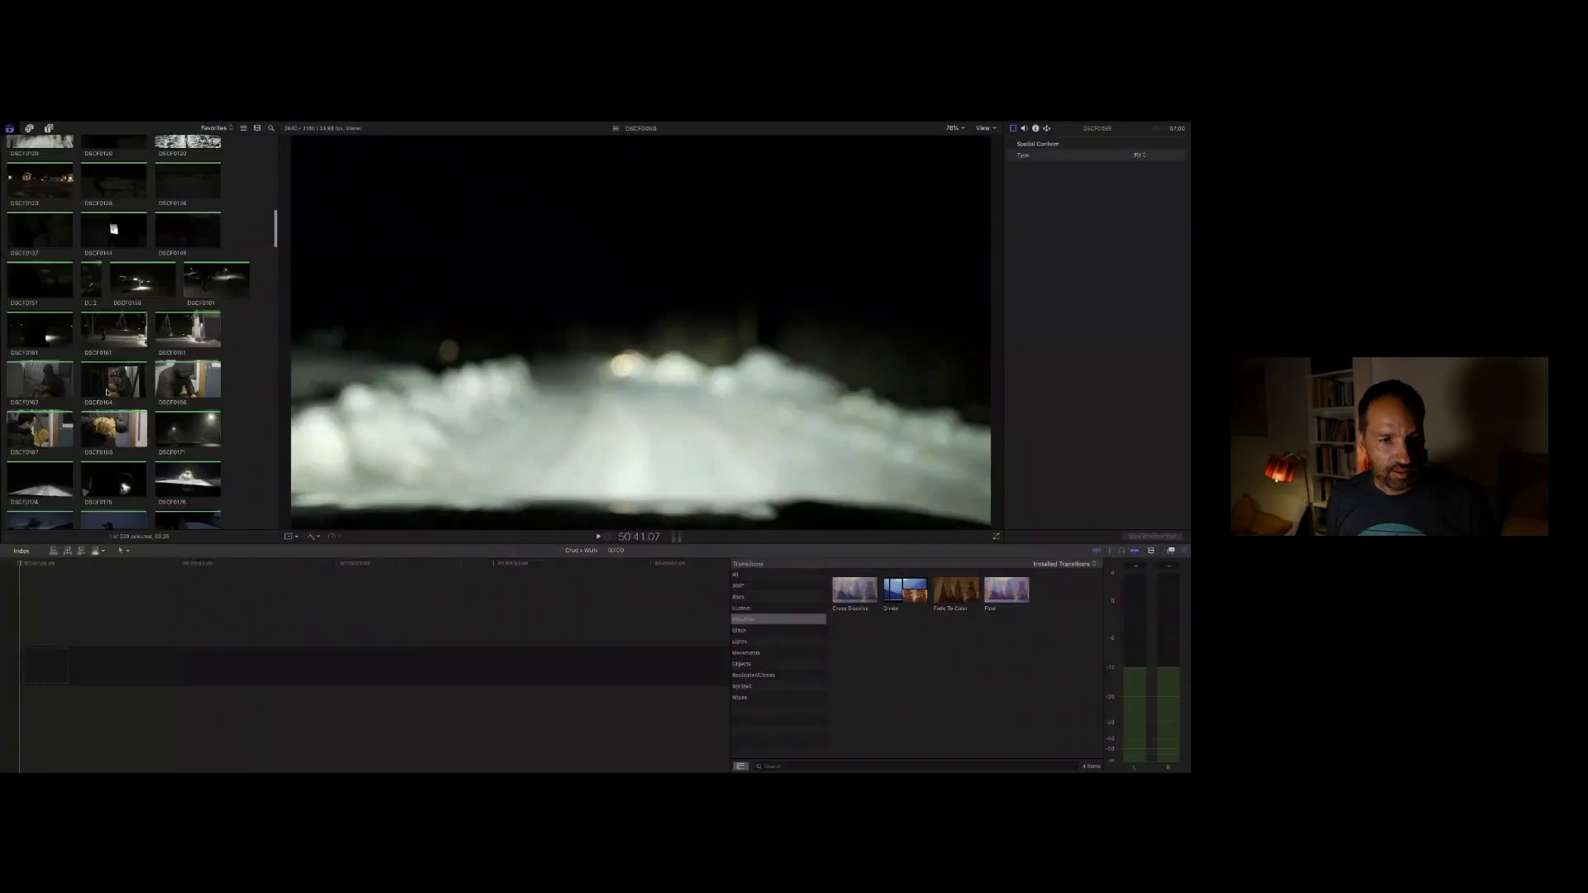
left_click(115, 429)
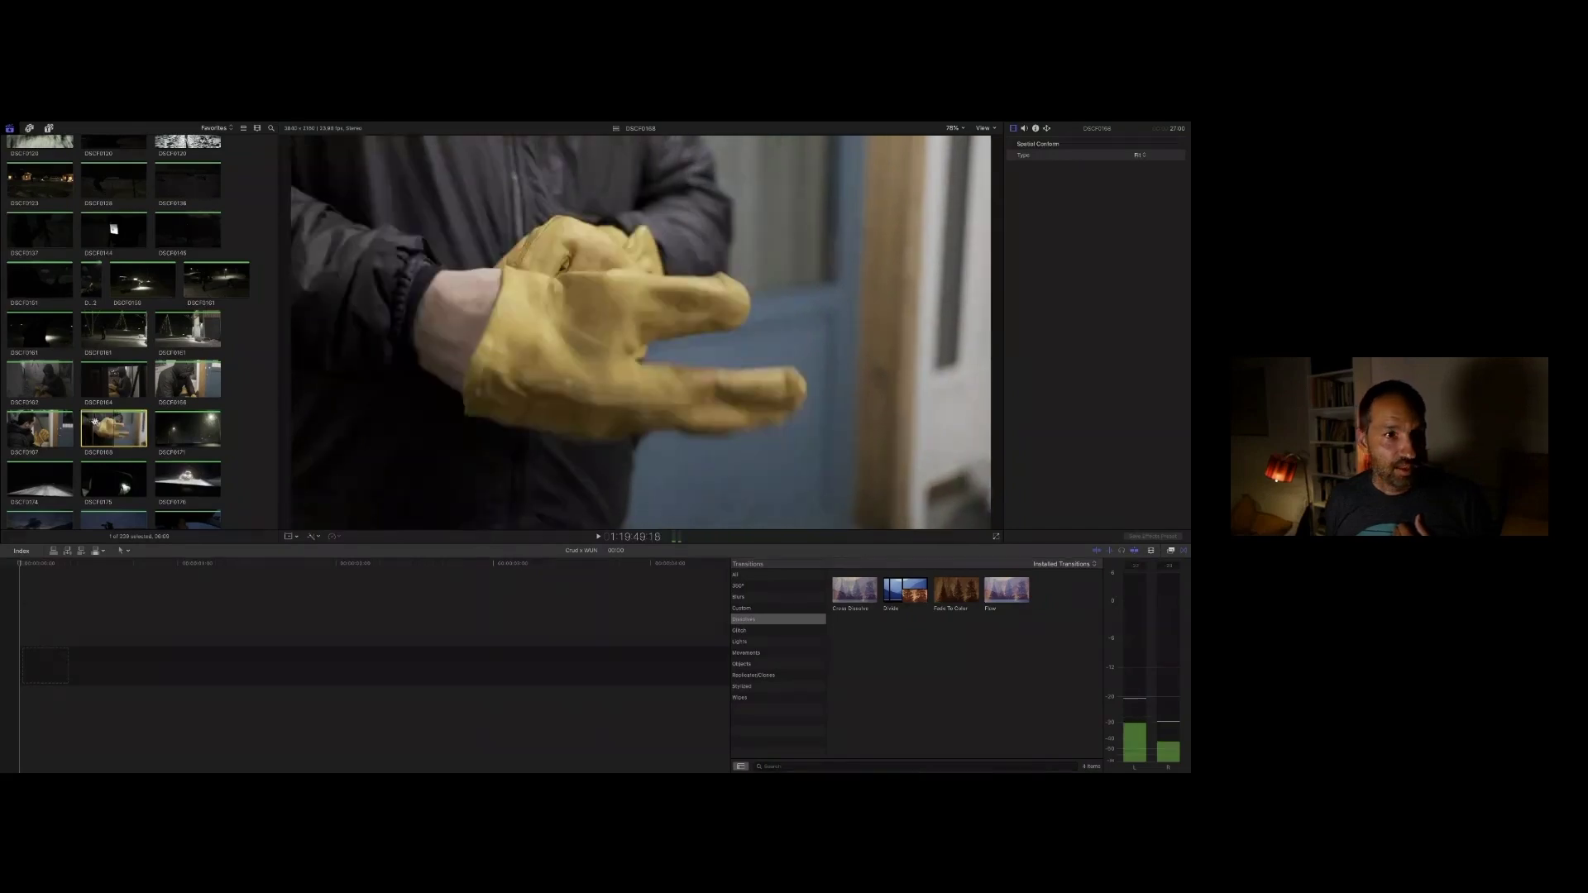
Step: Show the libraries sidebar, expand the event, inspect its gloves and Highlights keyword collections, and return to the whole event
left_click(9, 128)
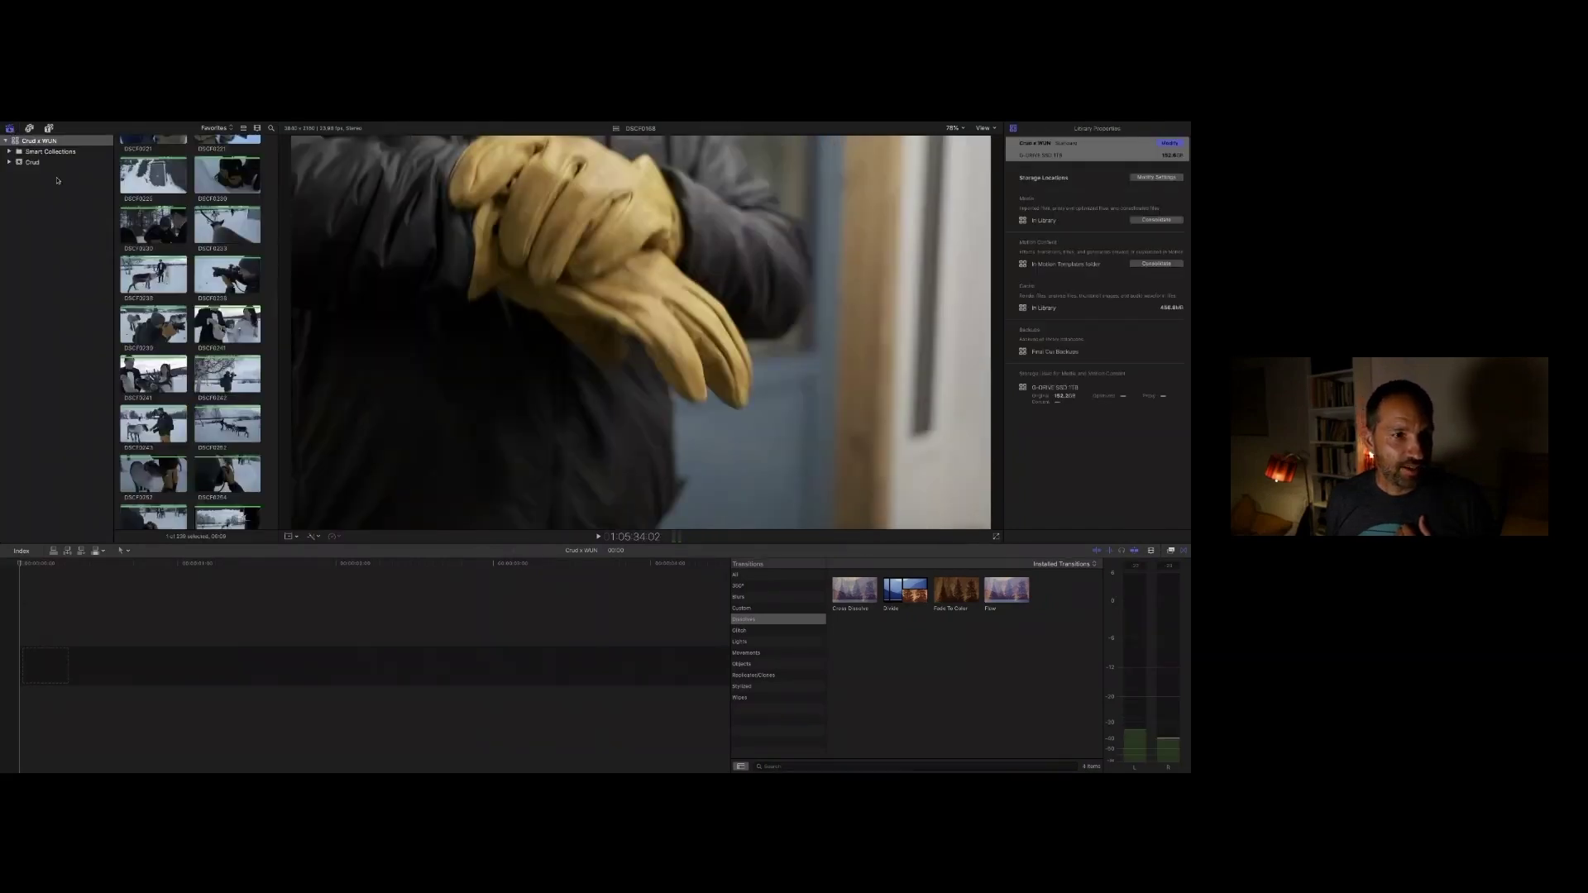
left_click(9, 163)
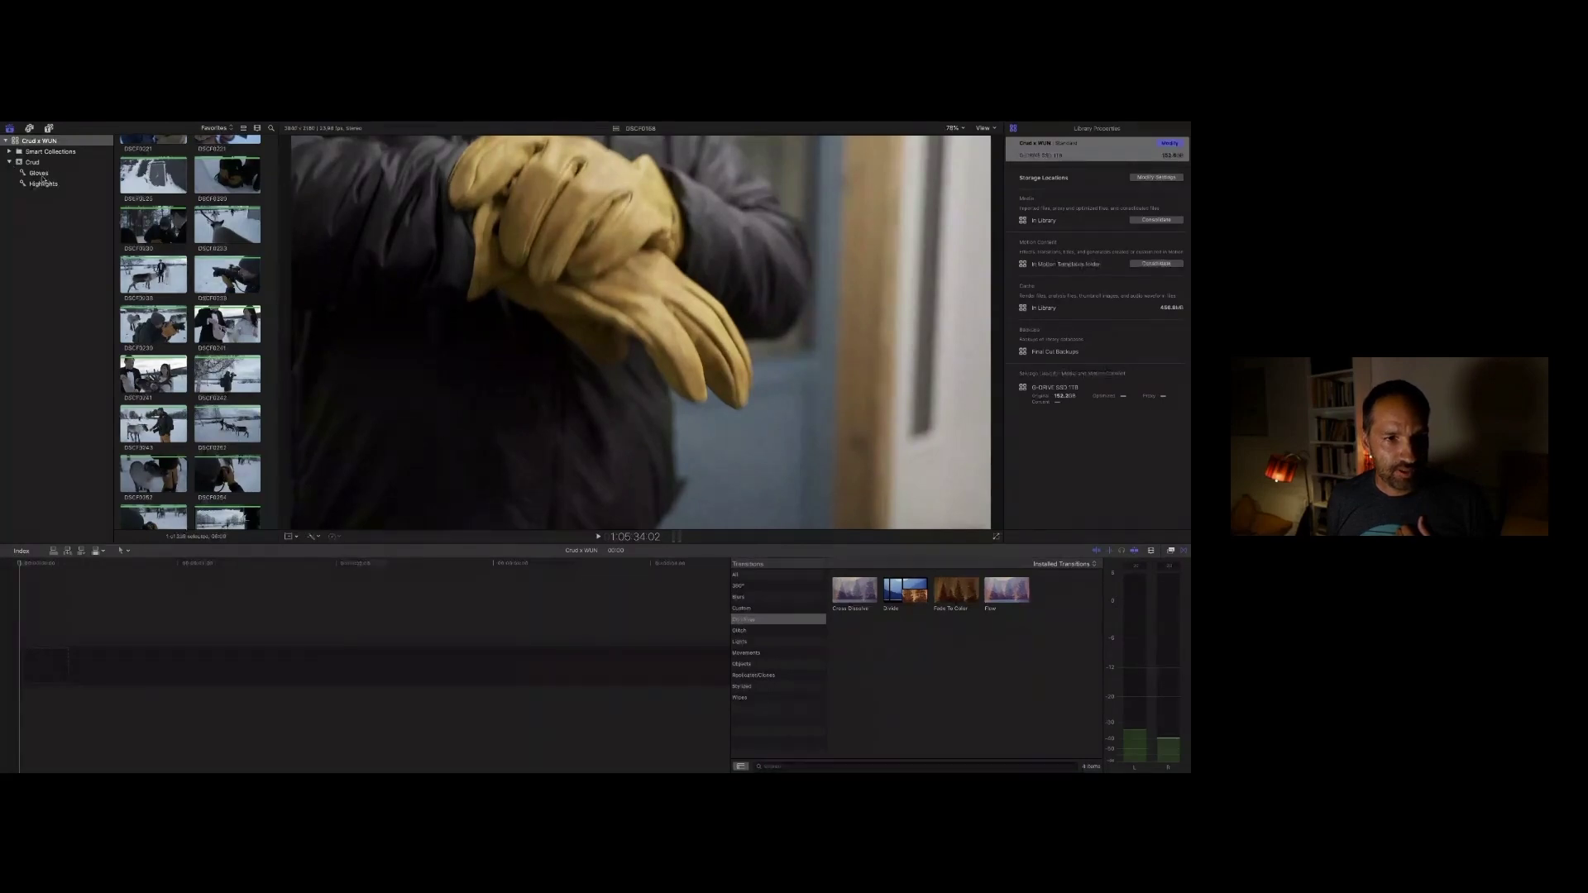
left_click(42, 175)
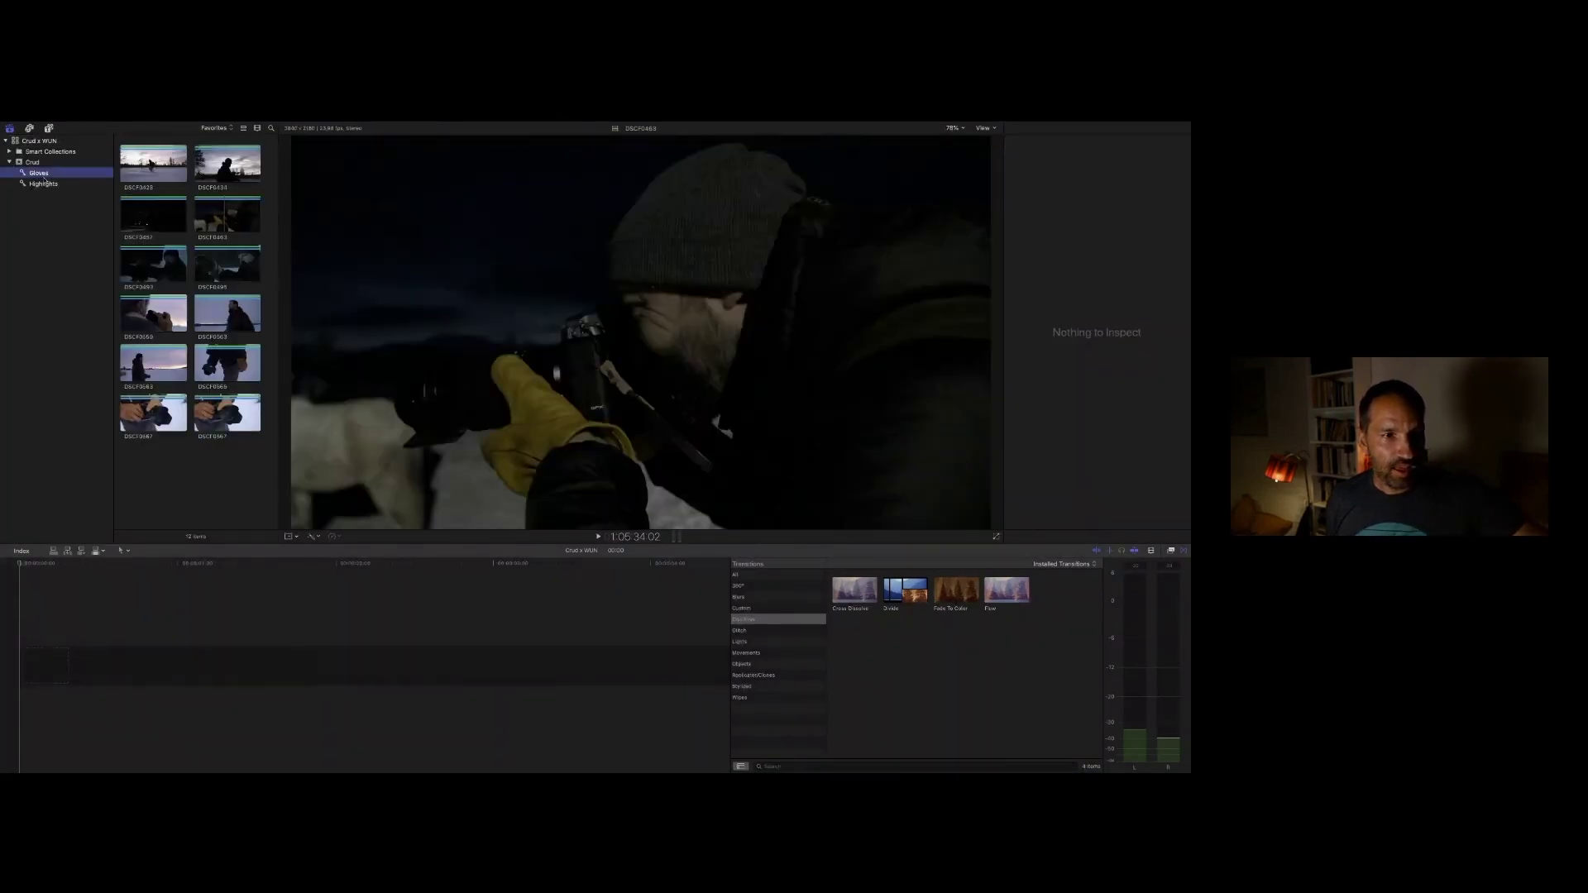
left_click(44, 185)
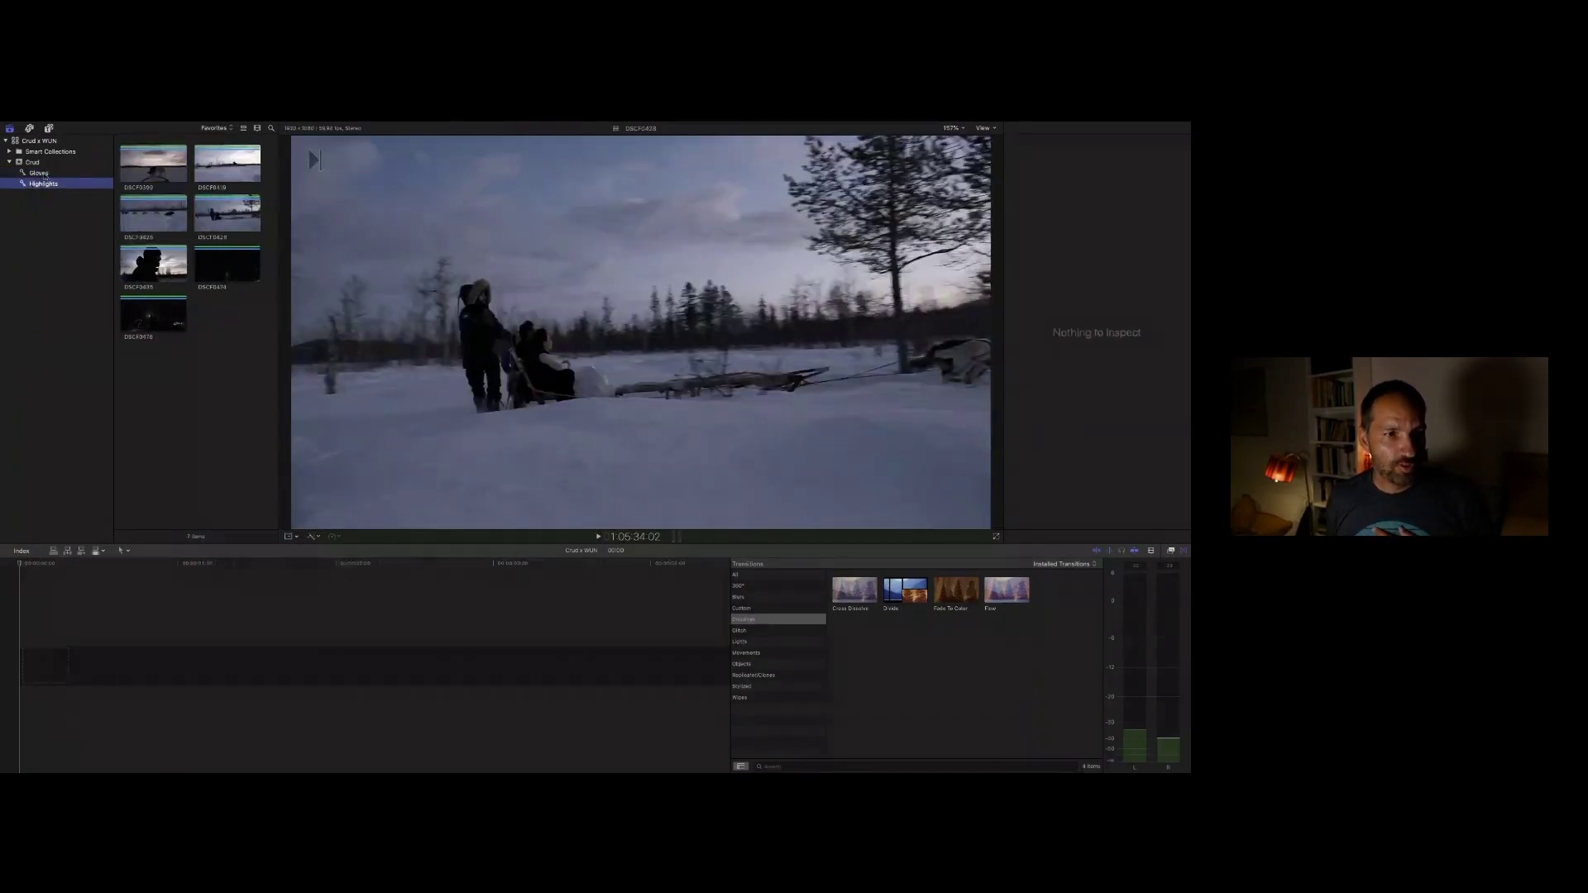
left_click(44, 174)
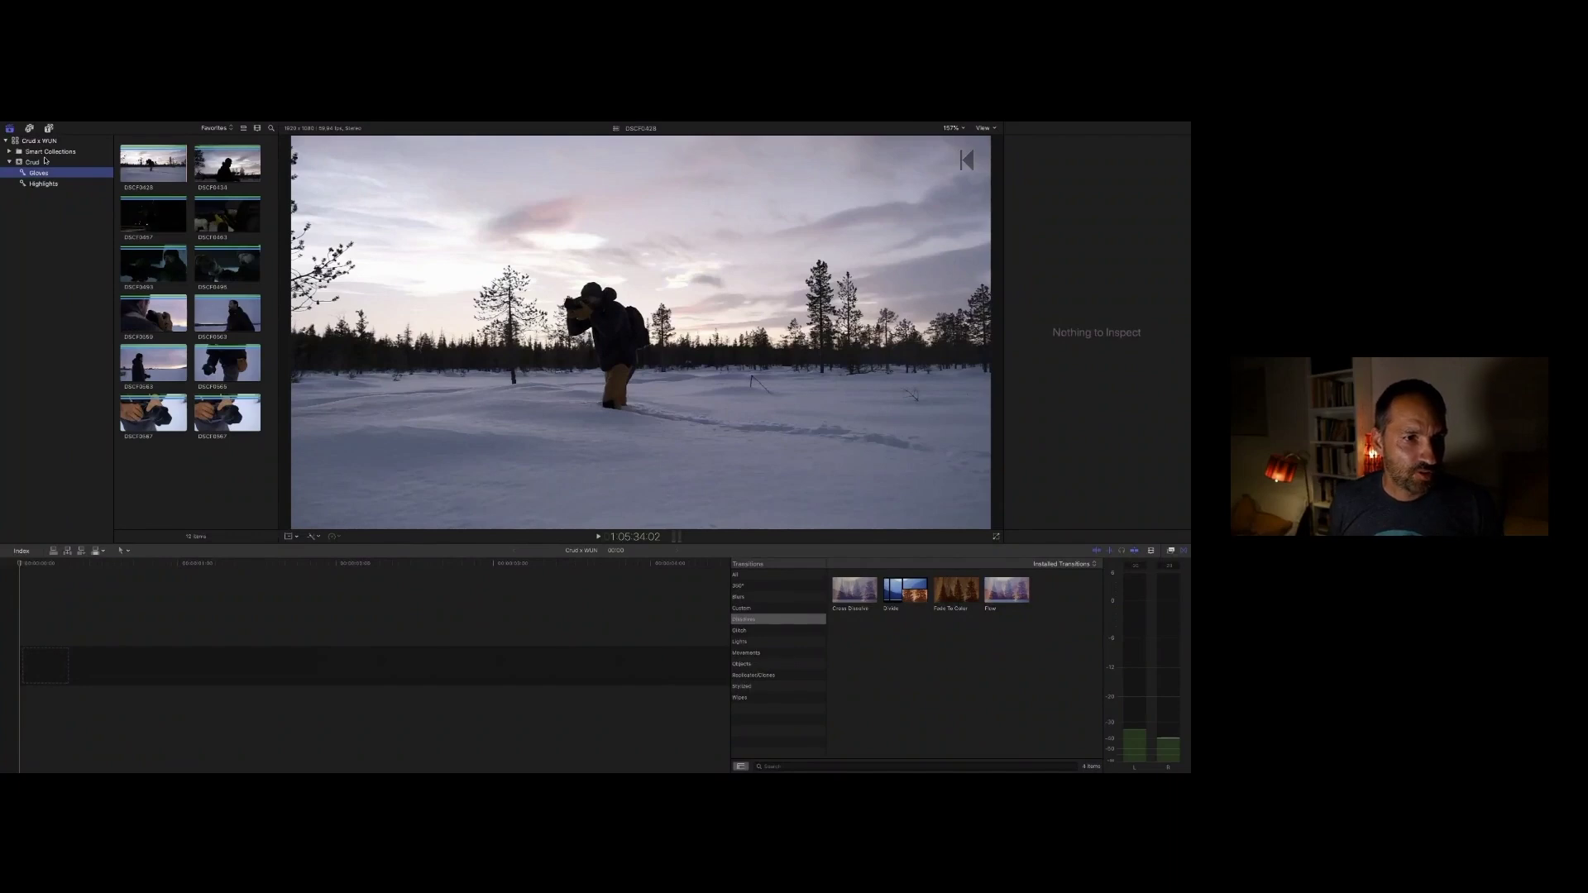
left_click(41, 163)
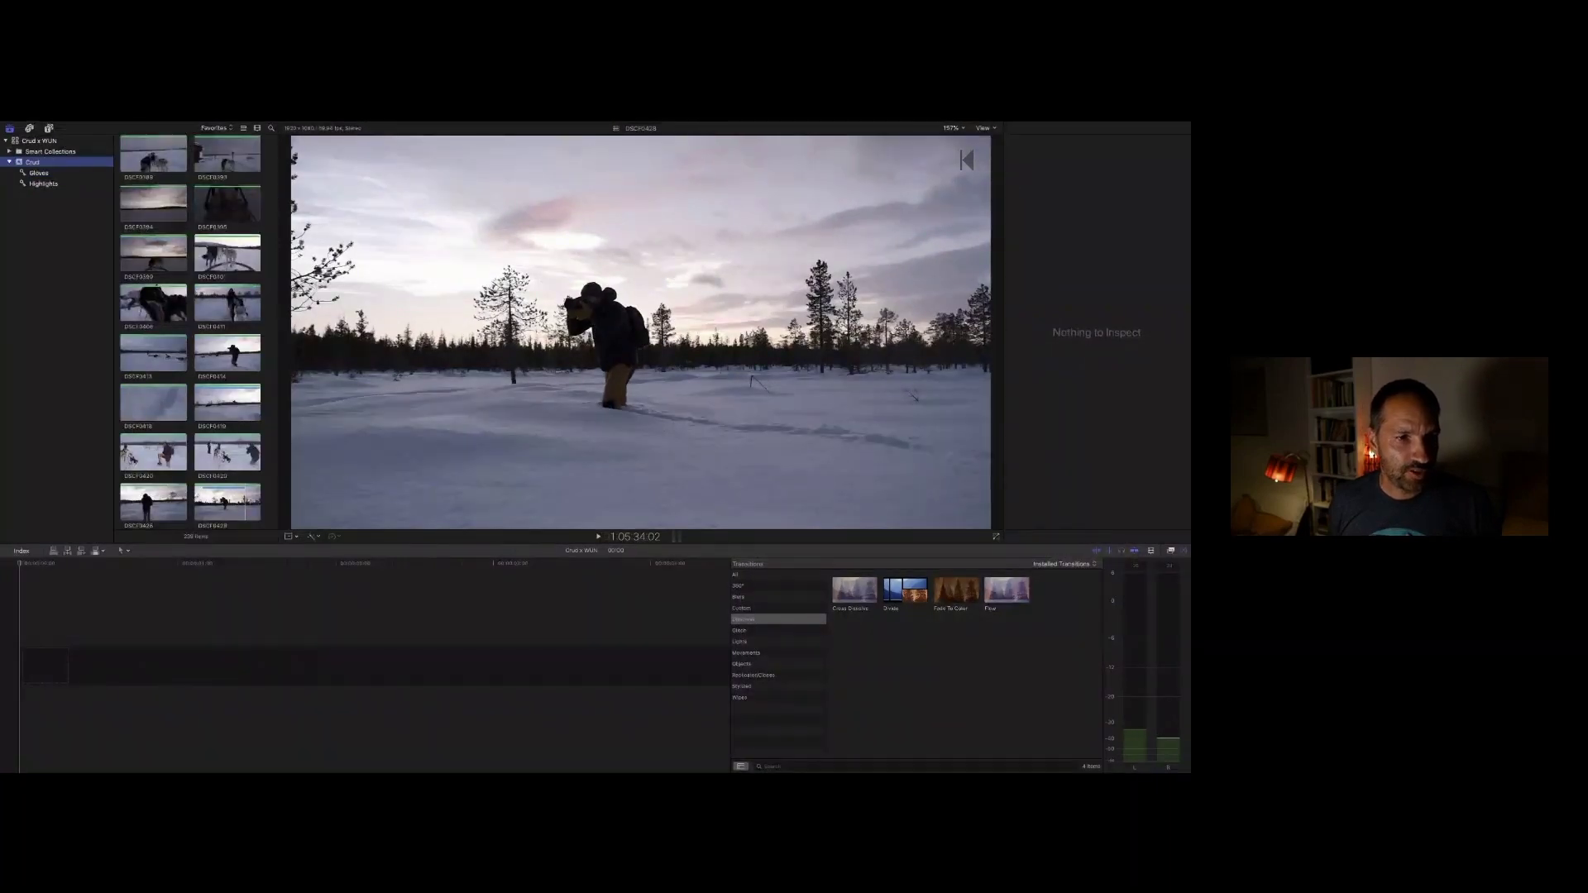
Step: Hide the libraries sidebar again and go back through the favorite clips to the start of the list
key("super+grave")
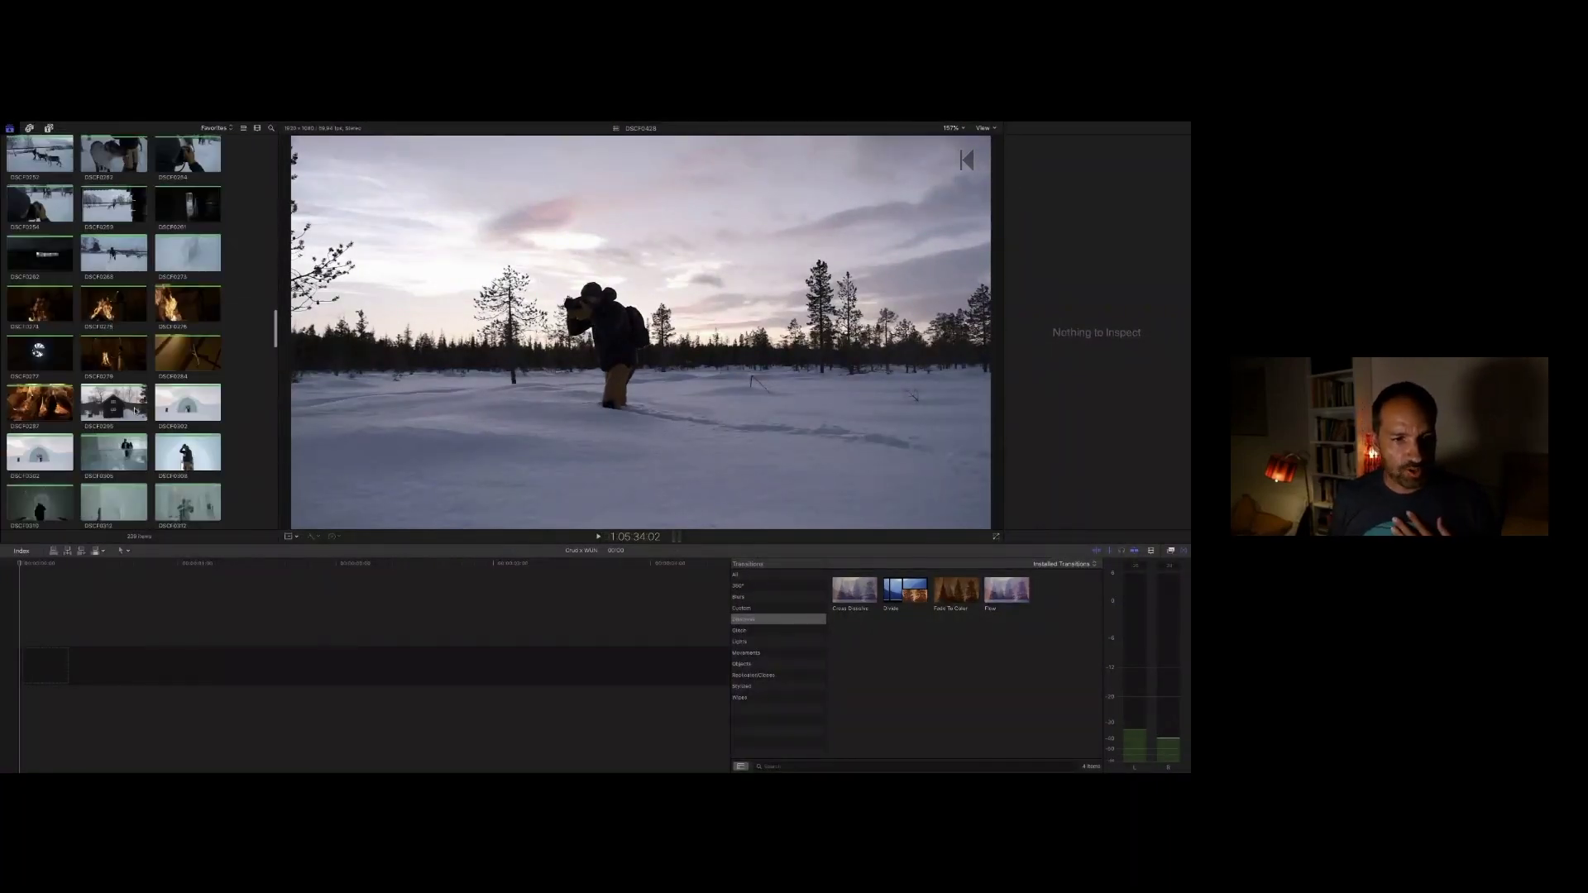
scroll(135, 411, "up", 5)
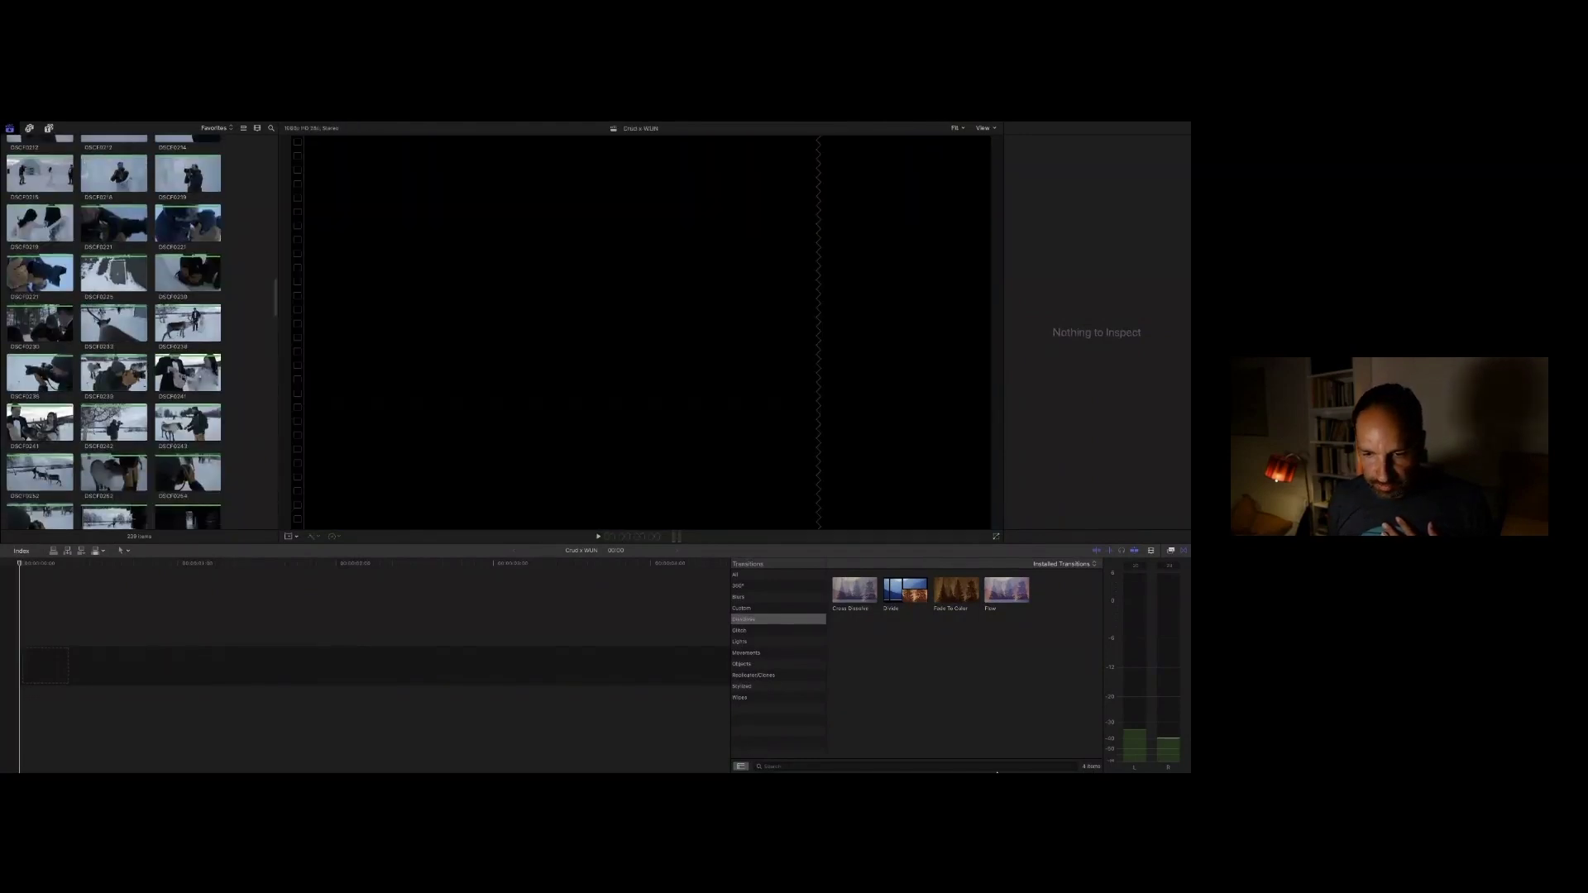
scroll(80, 174, "up", 4)
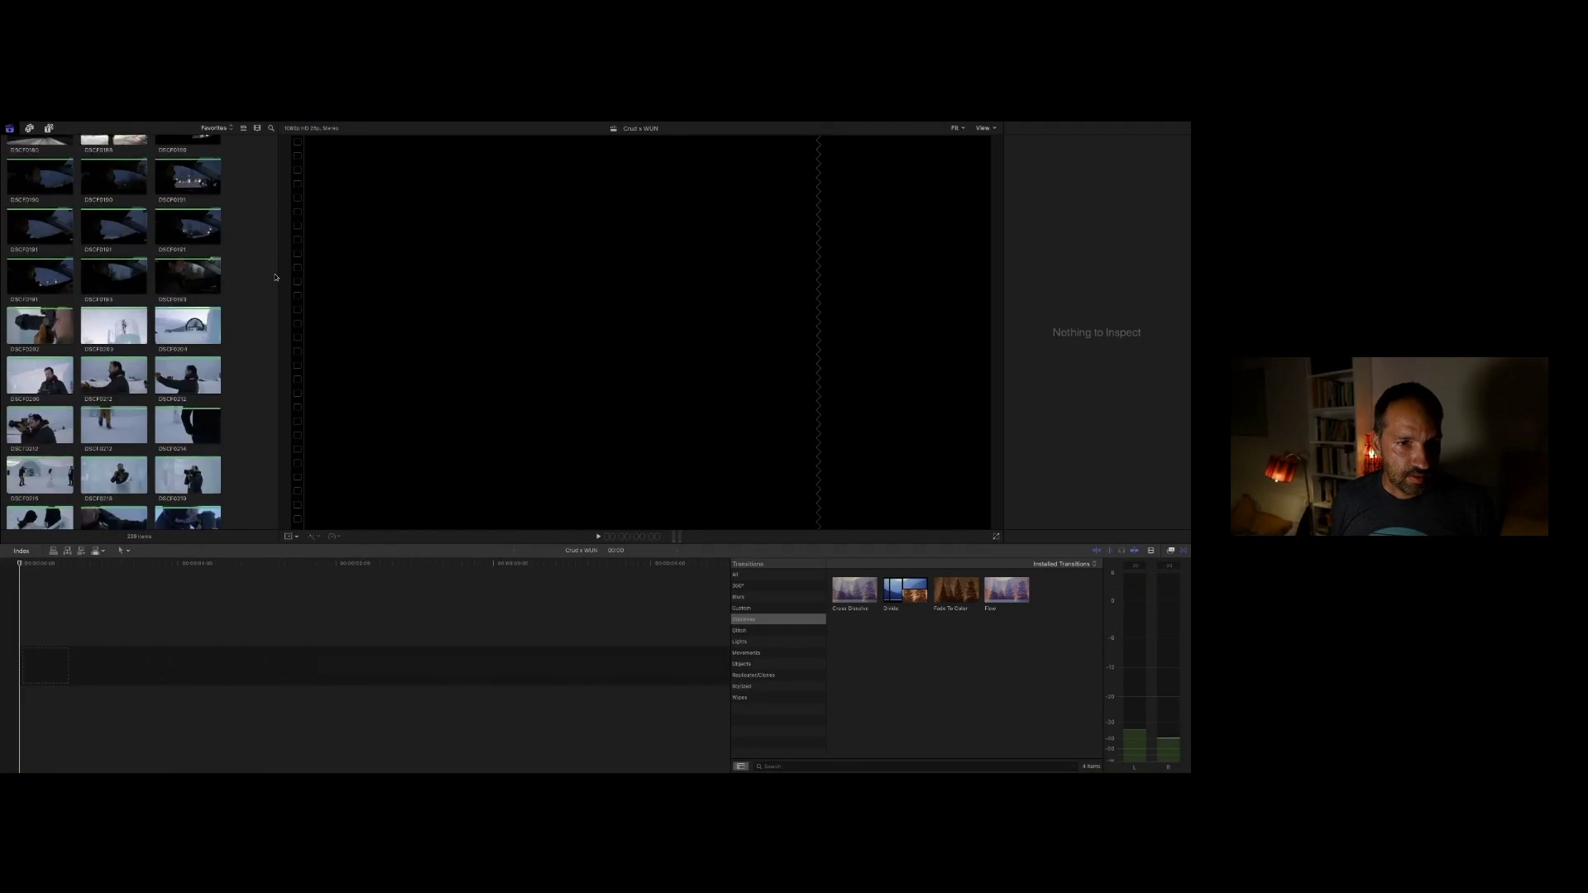
scroll(267, 279, "up", 1)
scroll(265, 276, "up", 15)
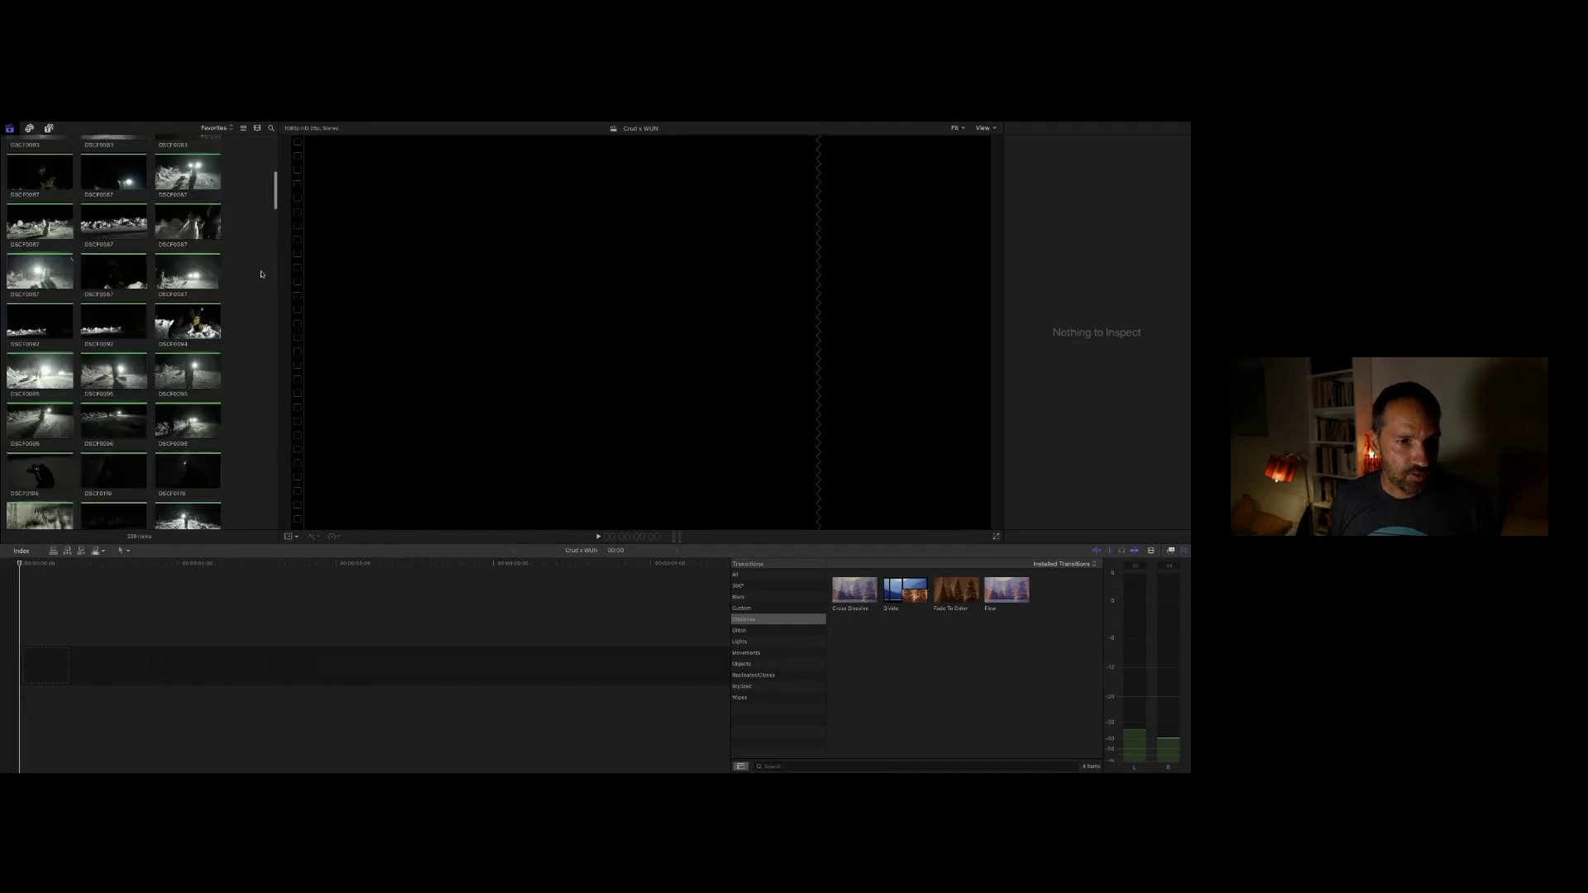
scroll(262, 274, "up", 4)
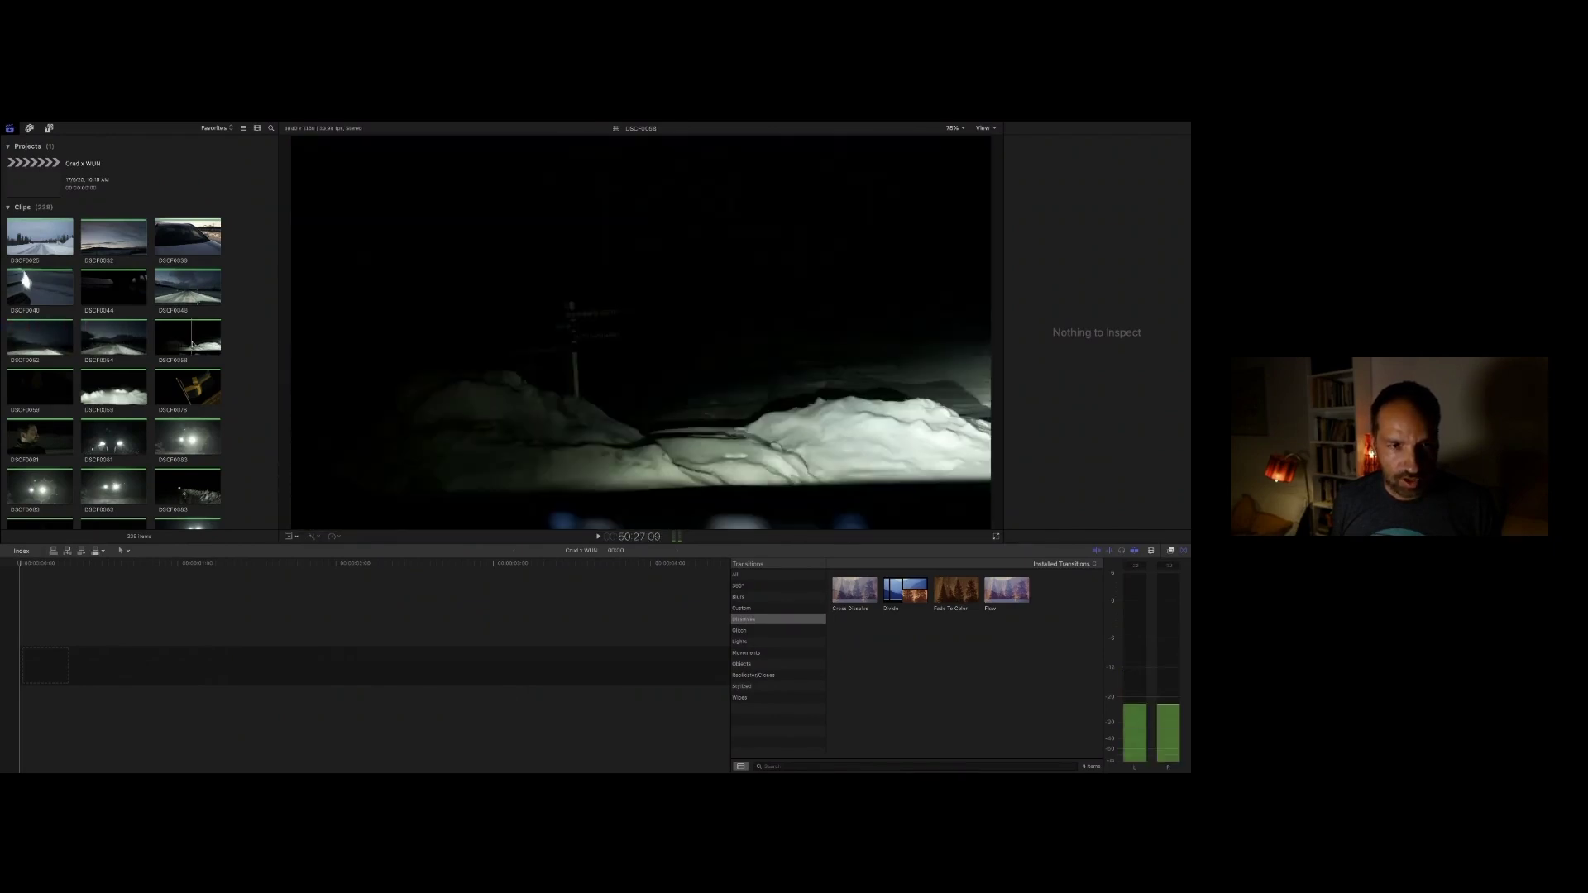
Step: Play the dusk snowy road clip and mark a range from 48:40:14 to 48:44:09
key("space")
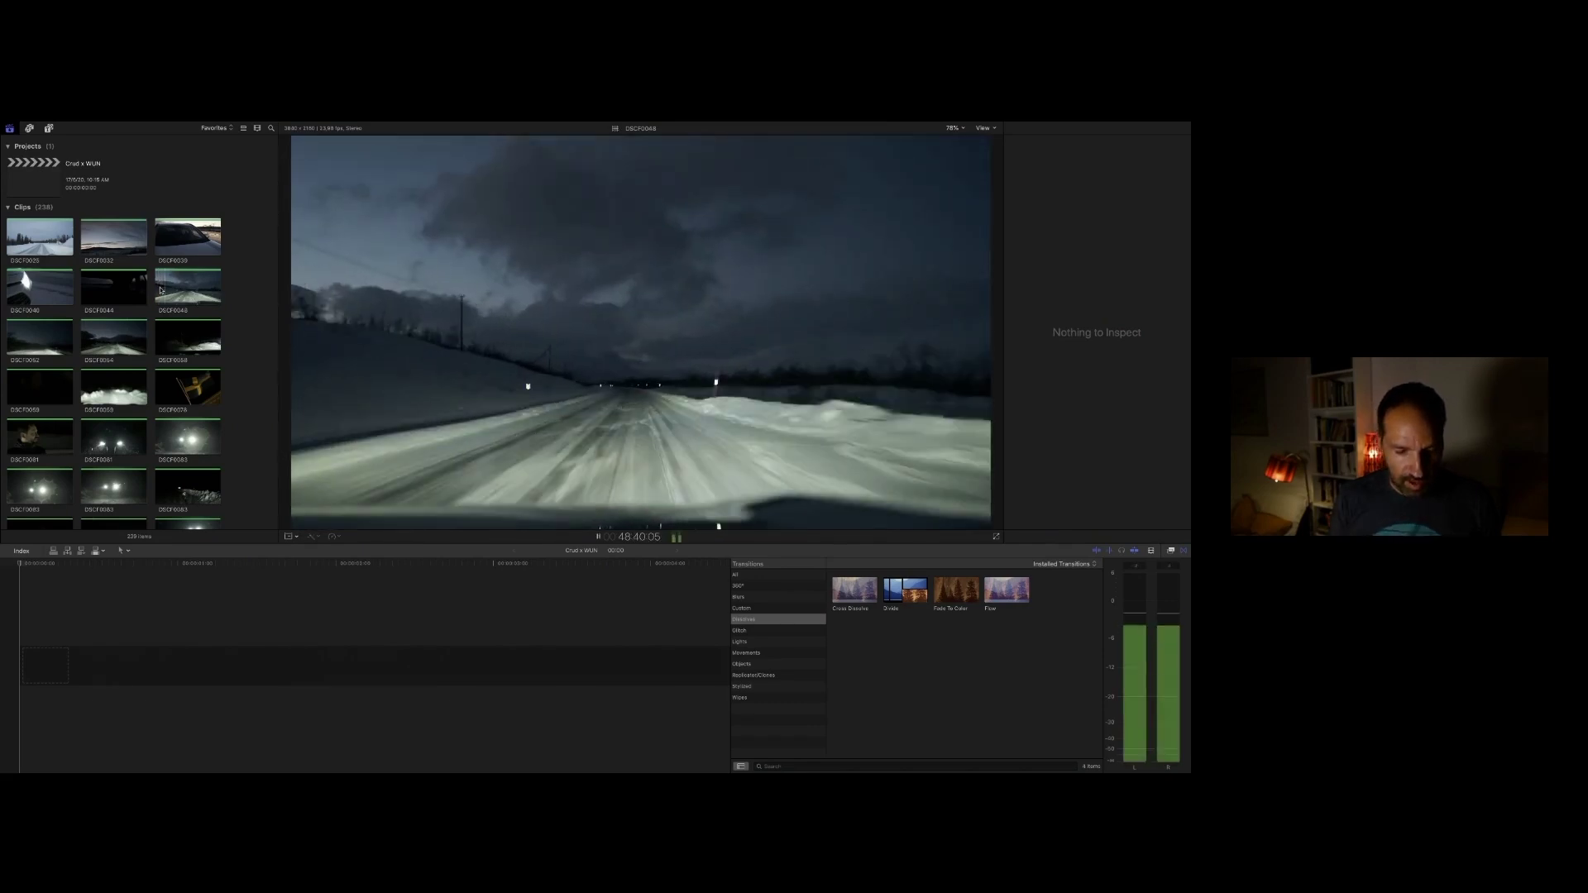
key("space")
left_click(162, 289)
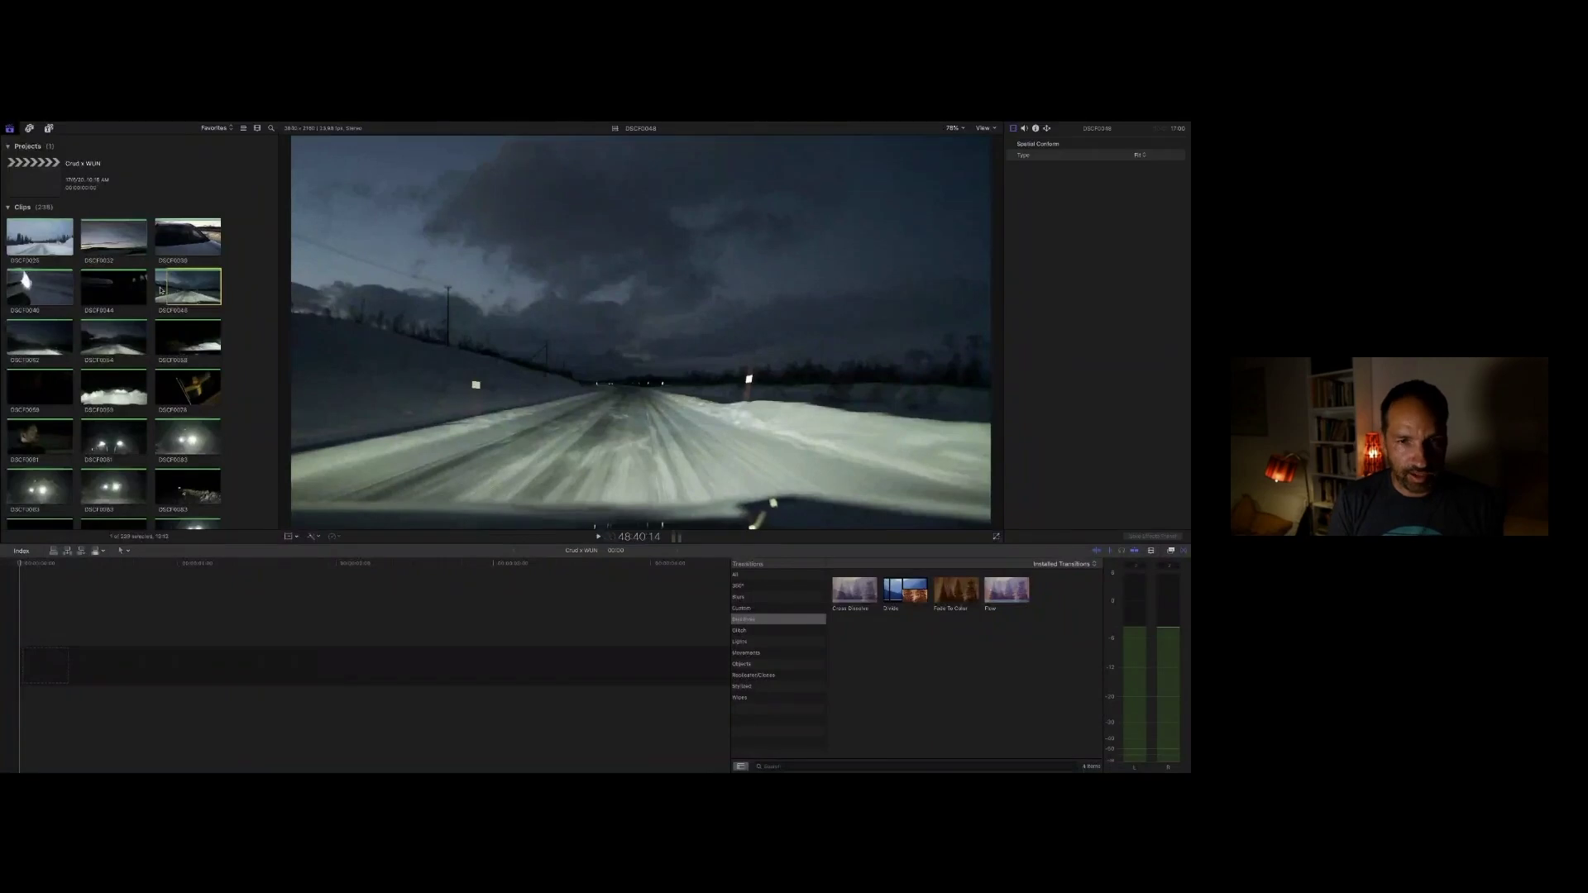
key("space")
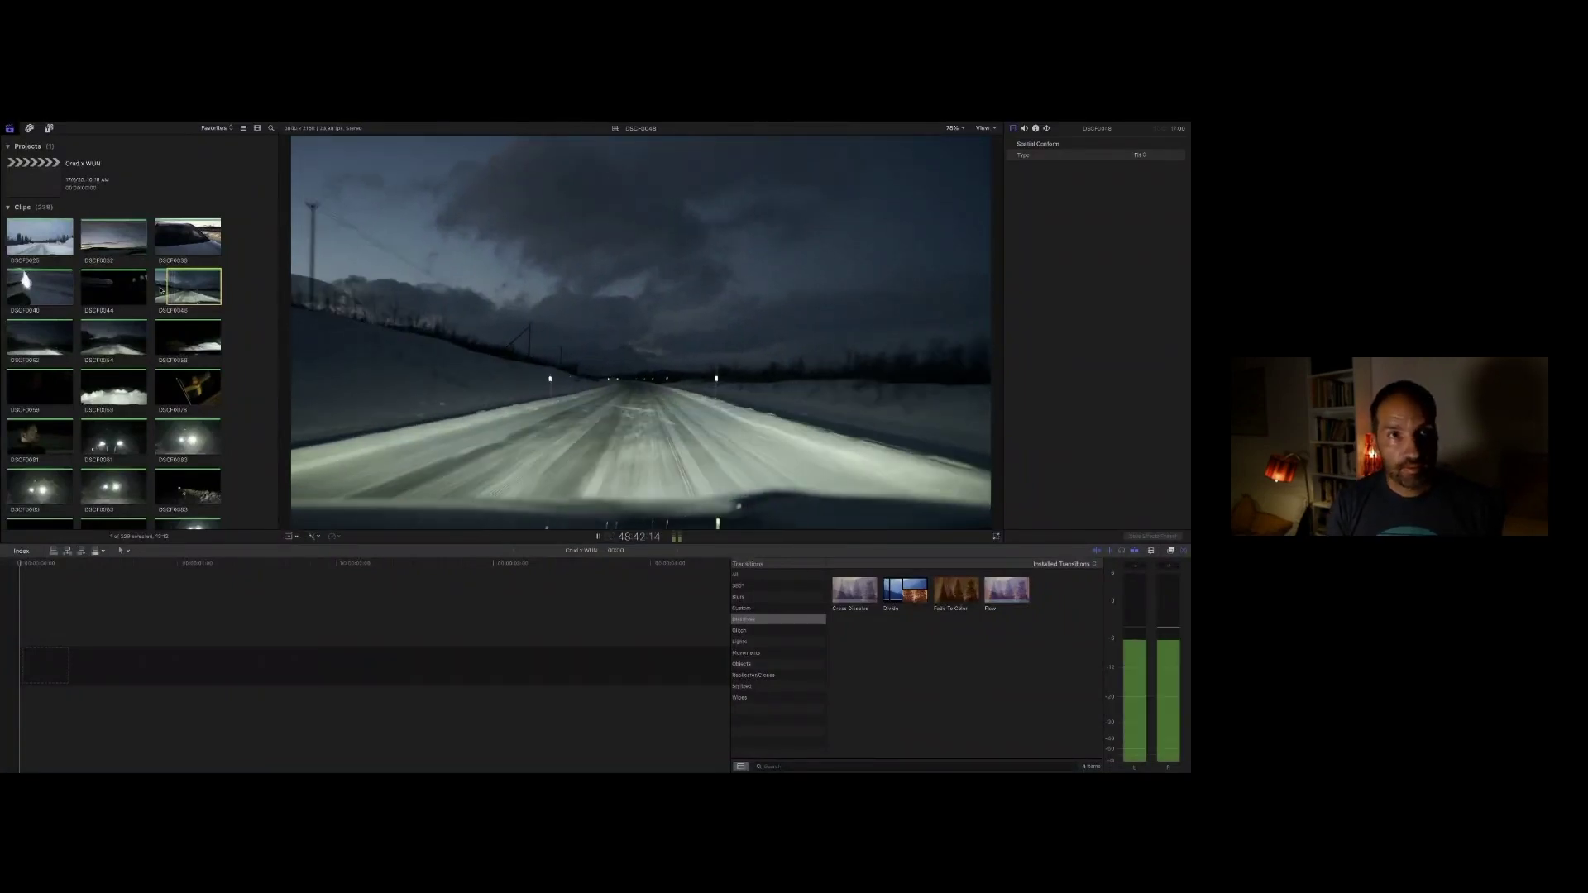
key("space")
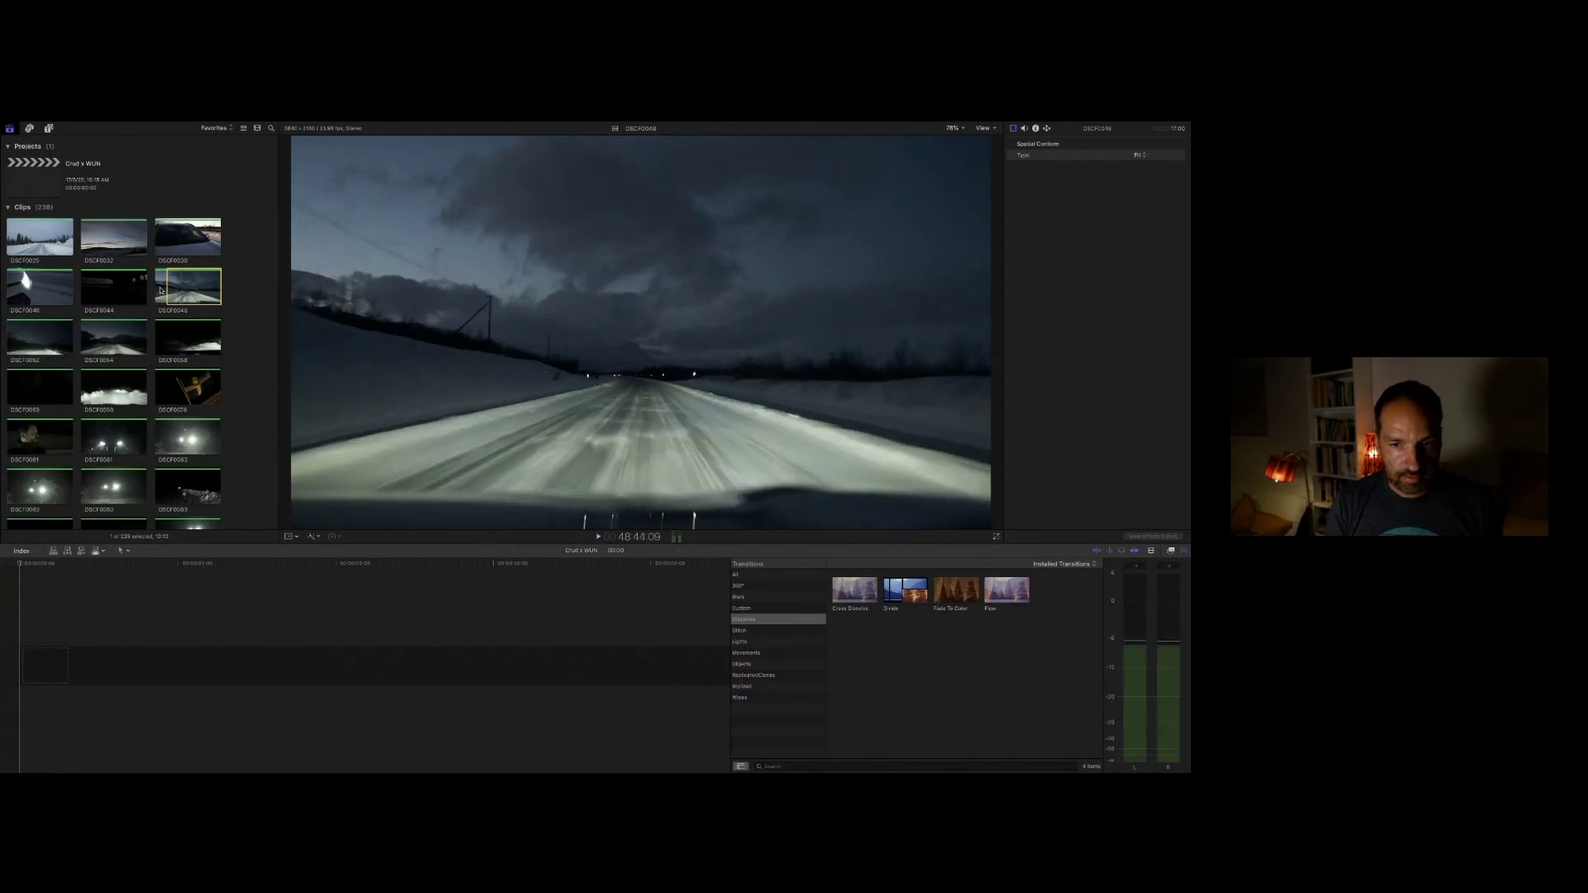
key("o")
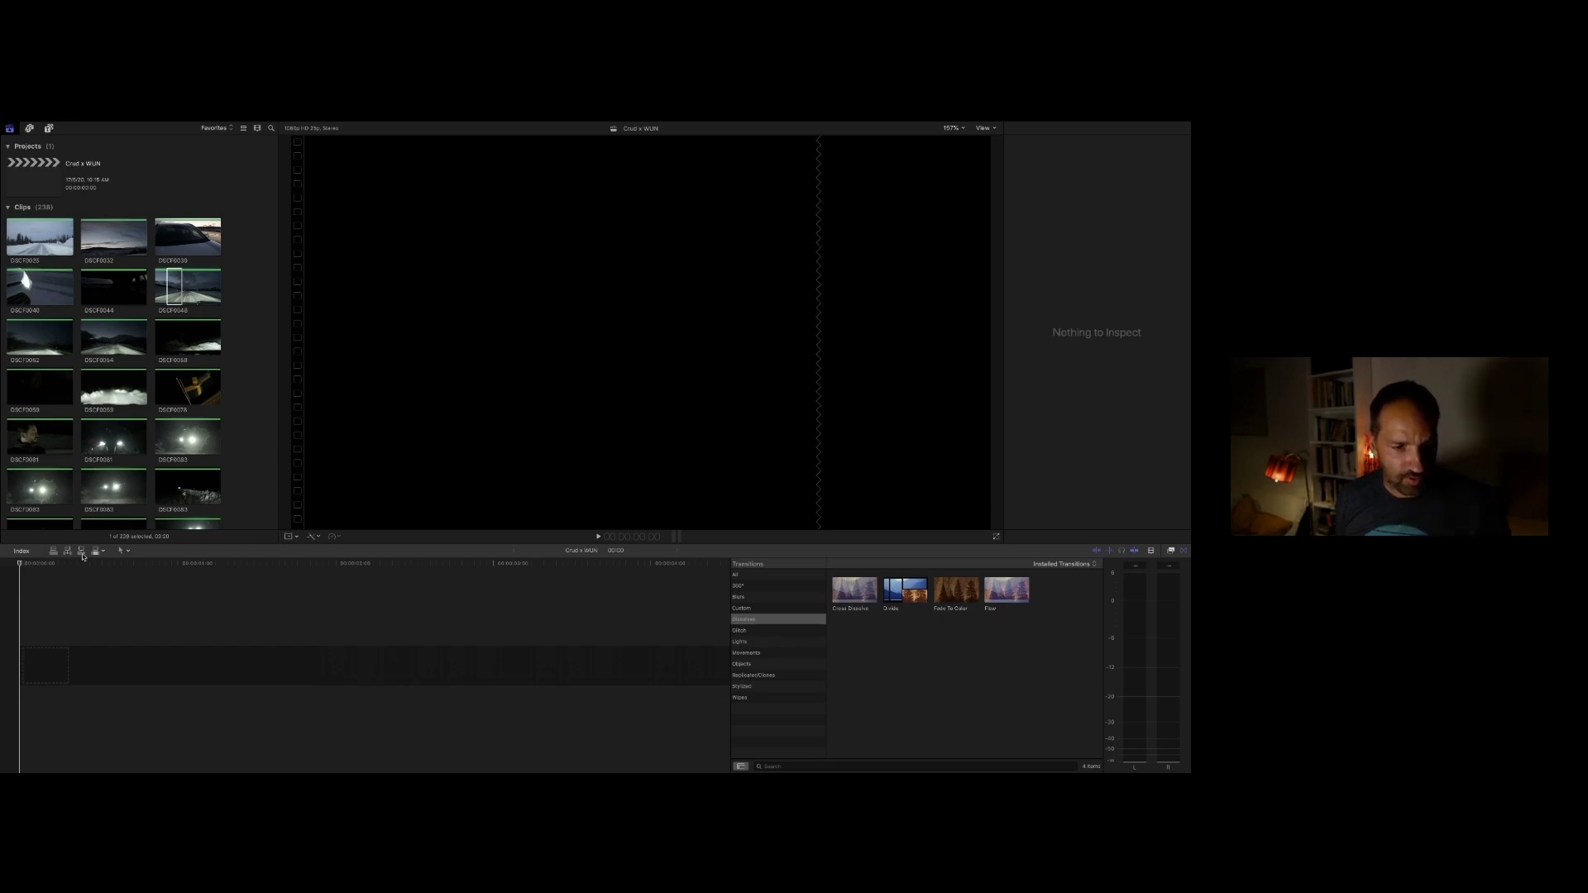
Step: Append the marked road range to the empty timeline, play it, and return the playhead to the start
left_click(82, 553)
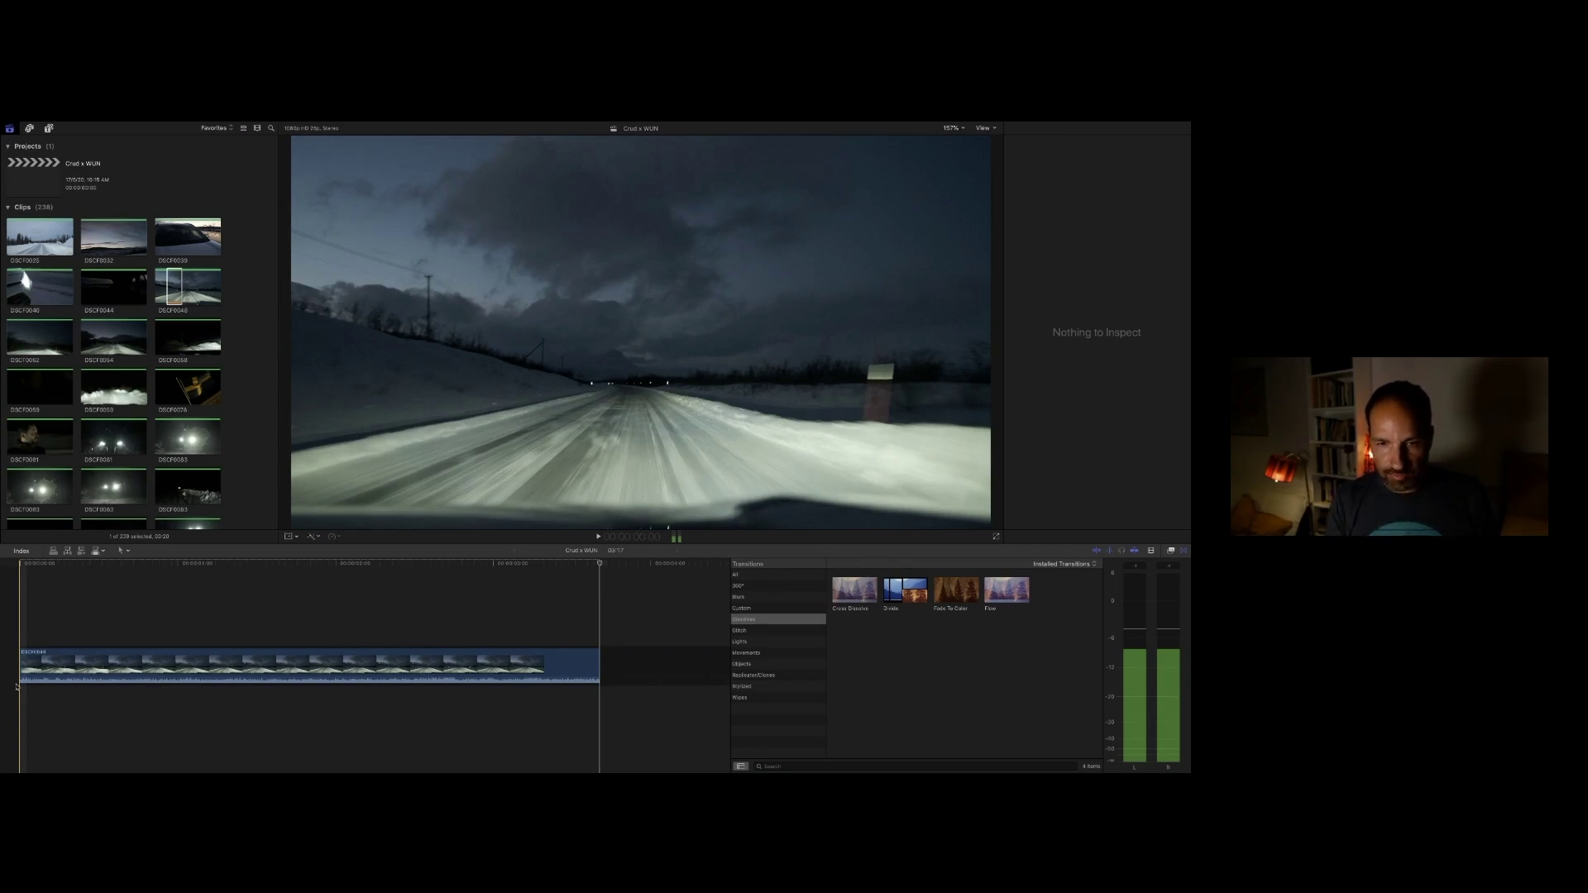
left_click(37, 680)
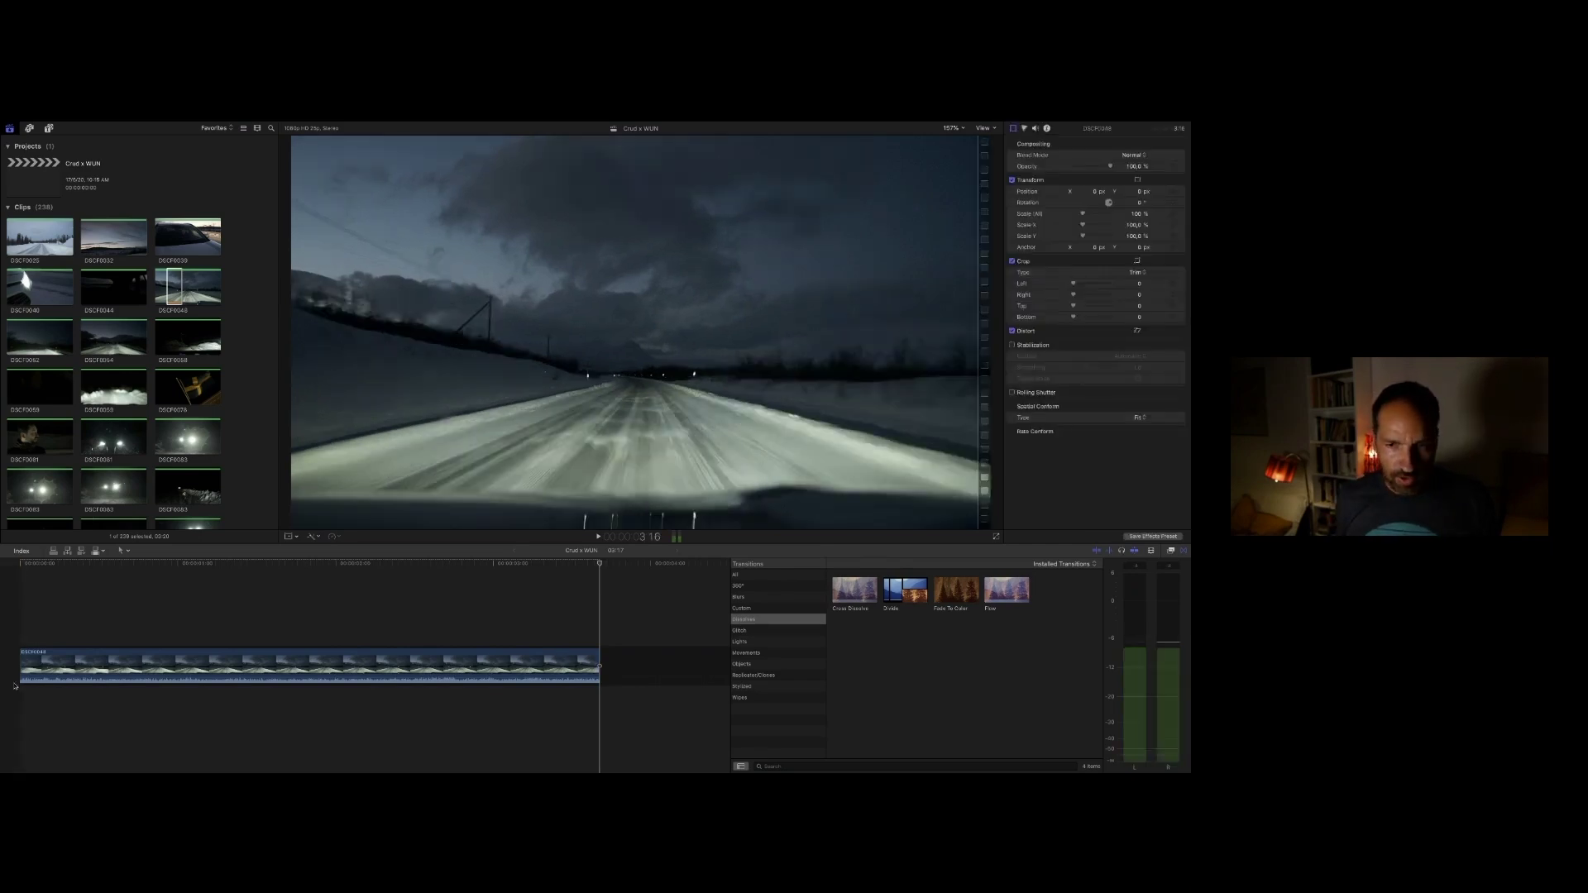
key("space")
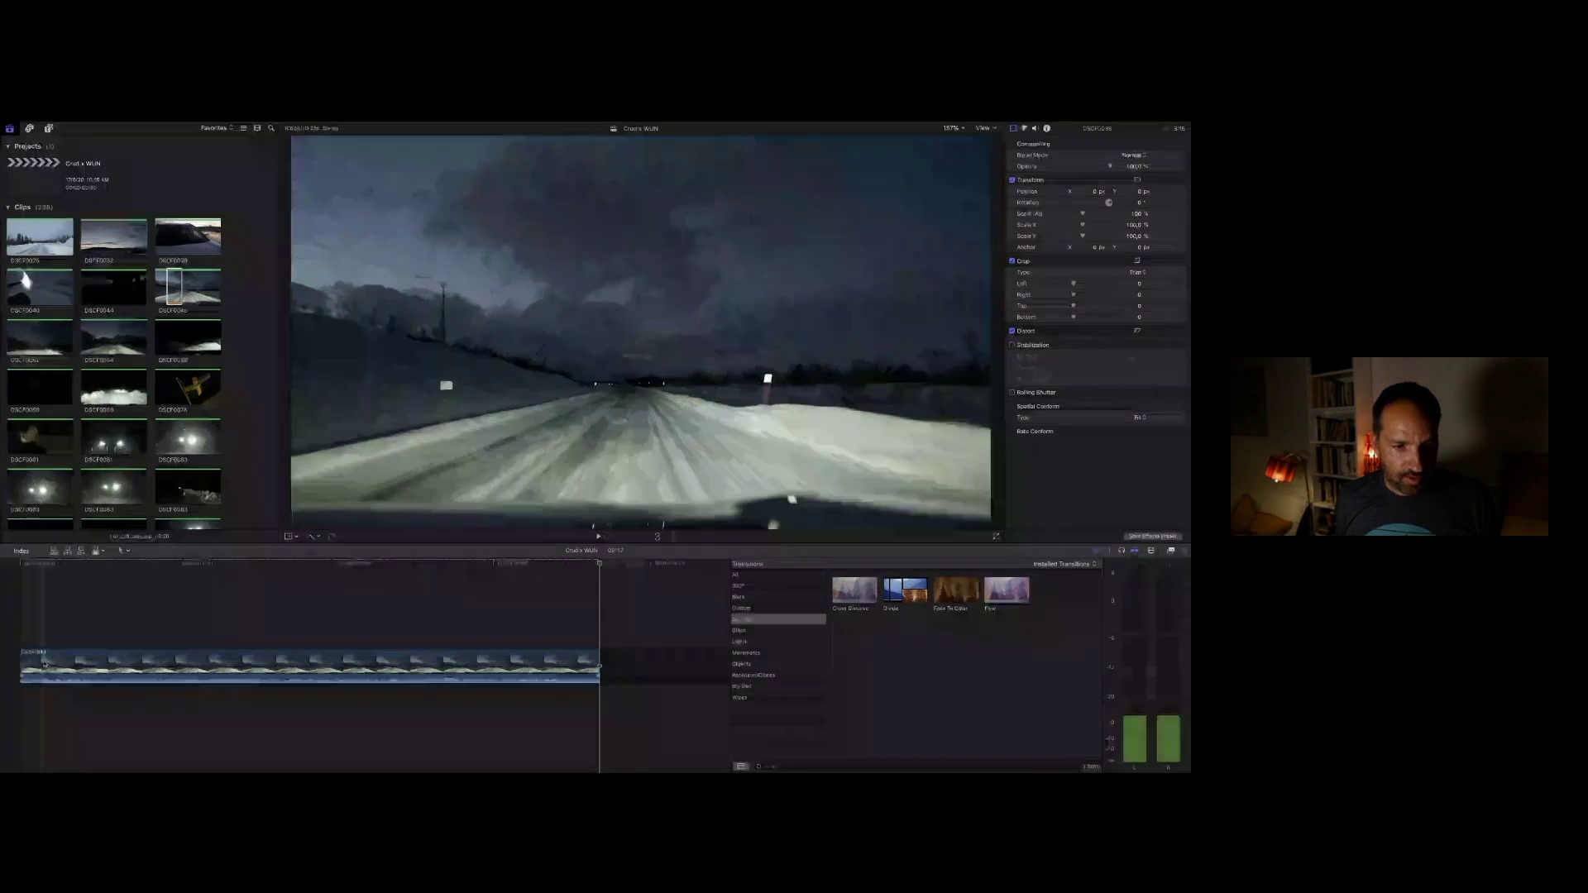
left_click(46, 657)
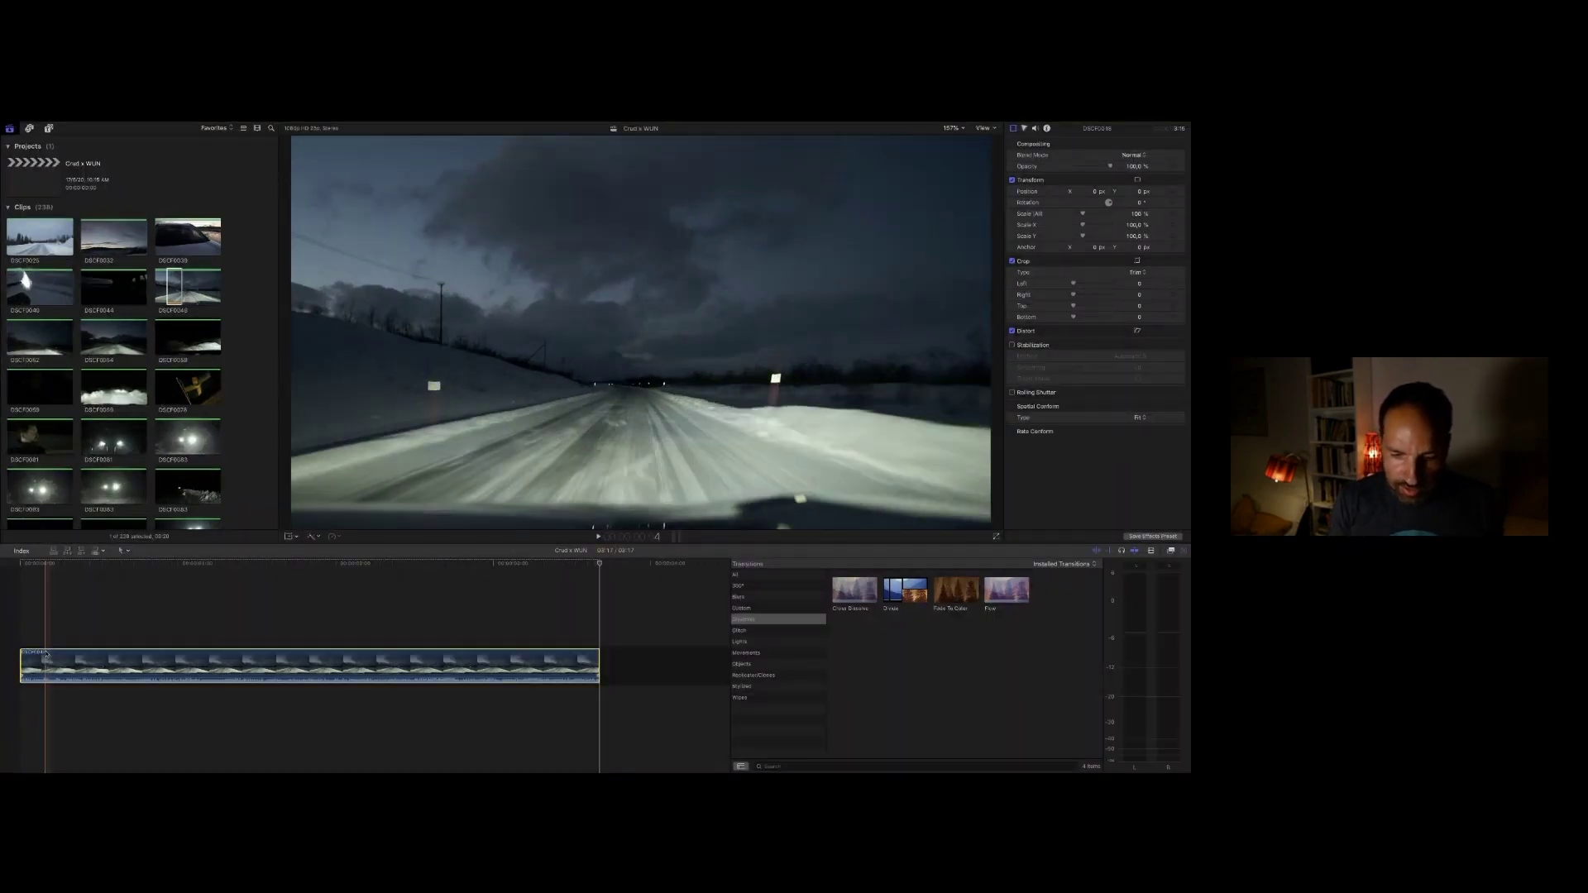
key("Home")
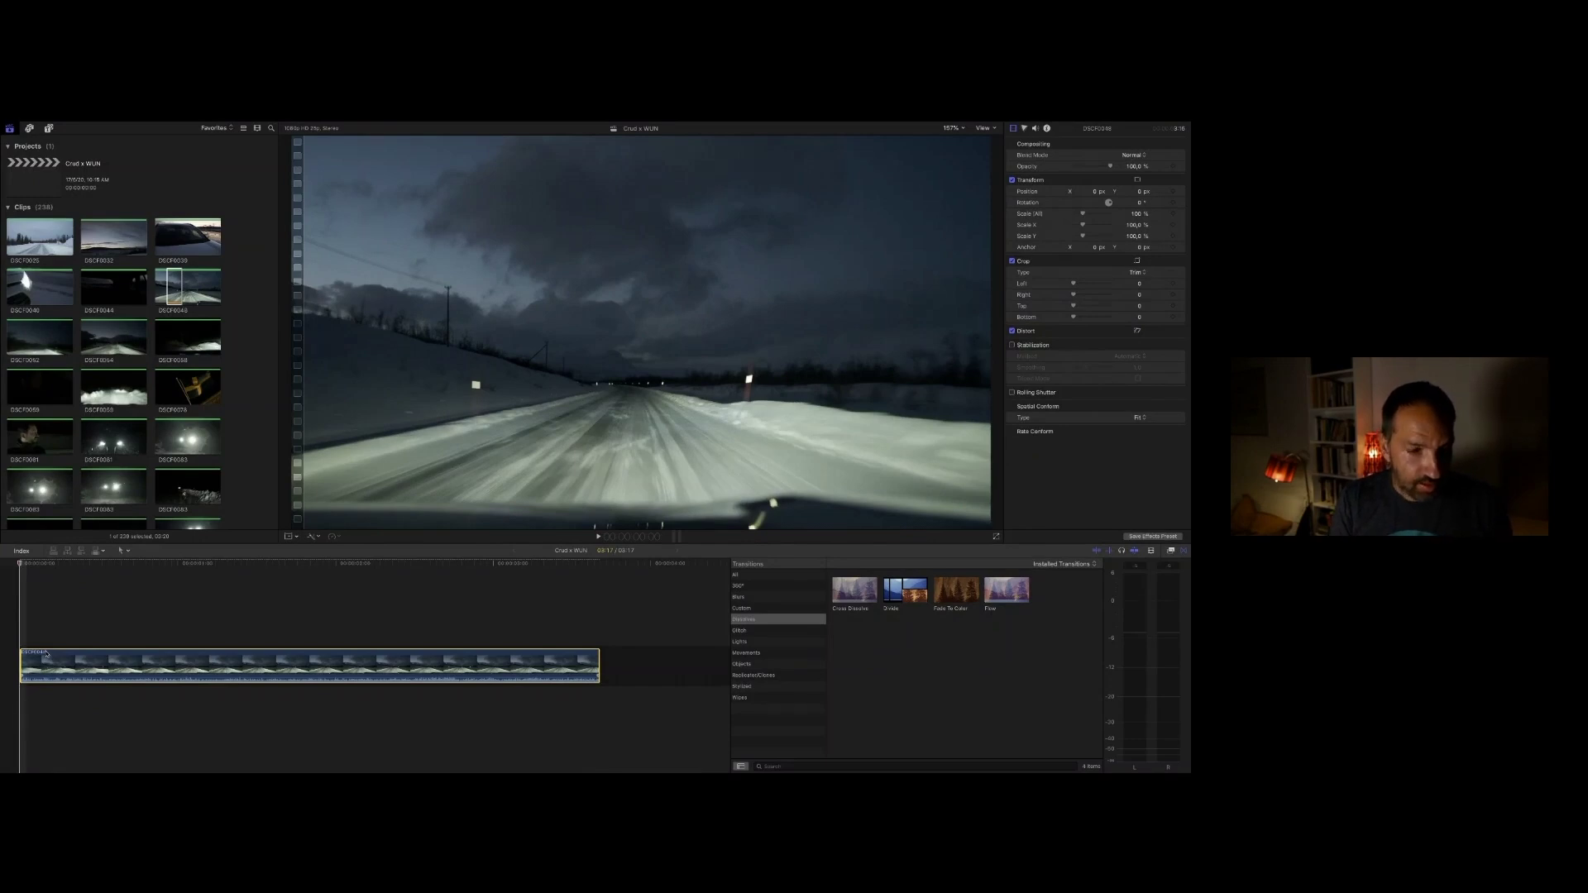
Step: Insert a gap before the road clip, shorten it to 18 frames, and play the opening
key("alt+w")
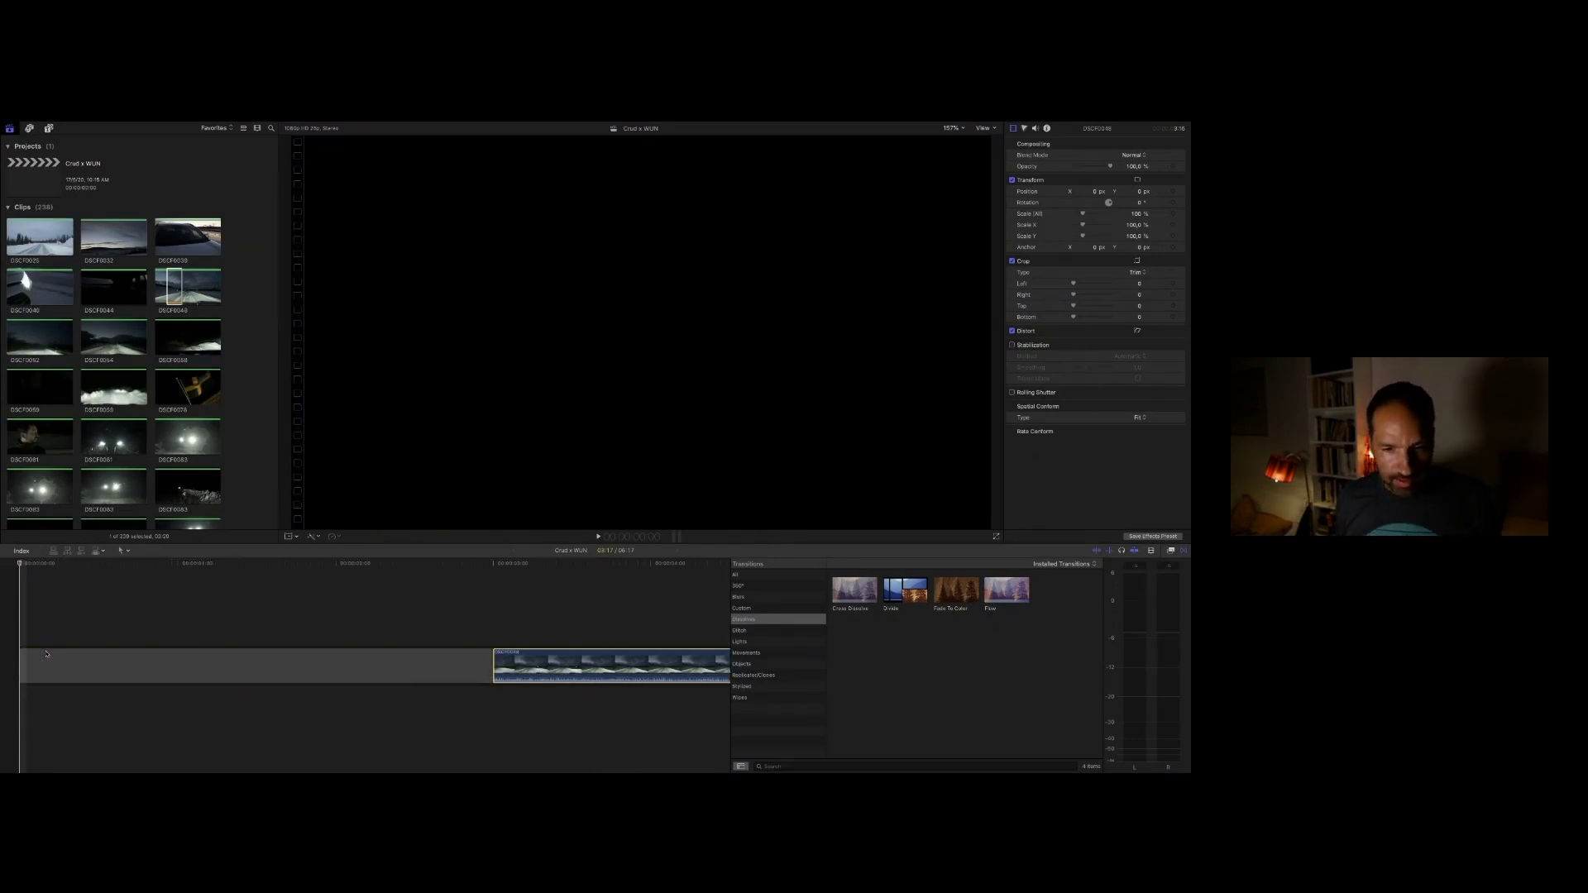
left_click_drag(493, 667, 131, 668)
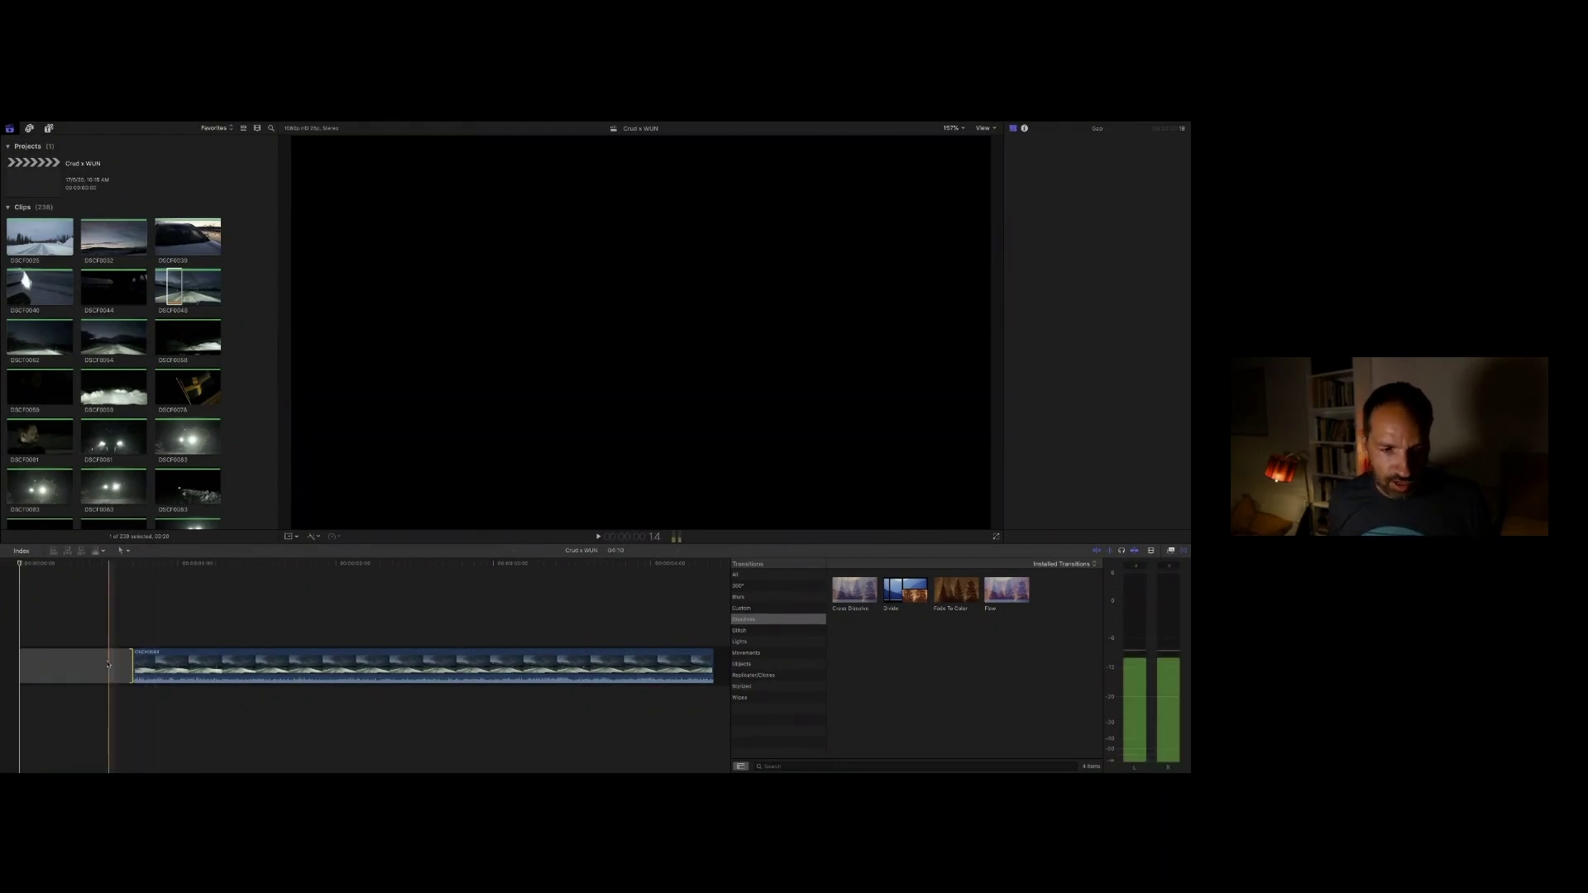
key("space")
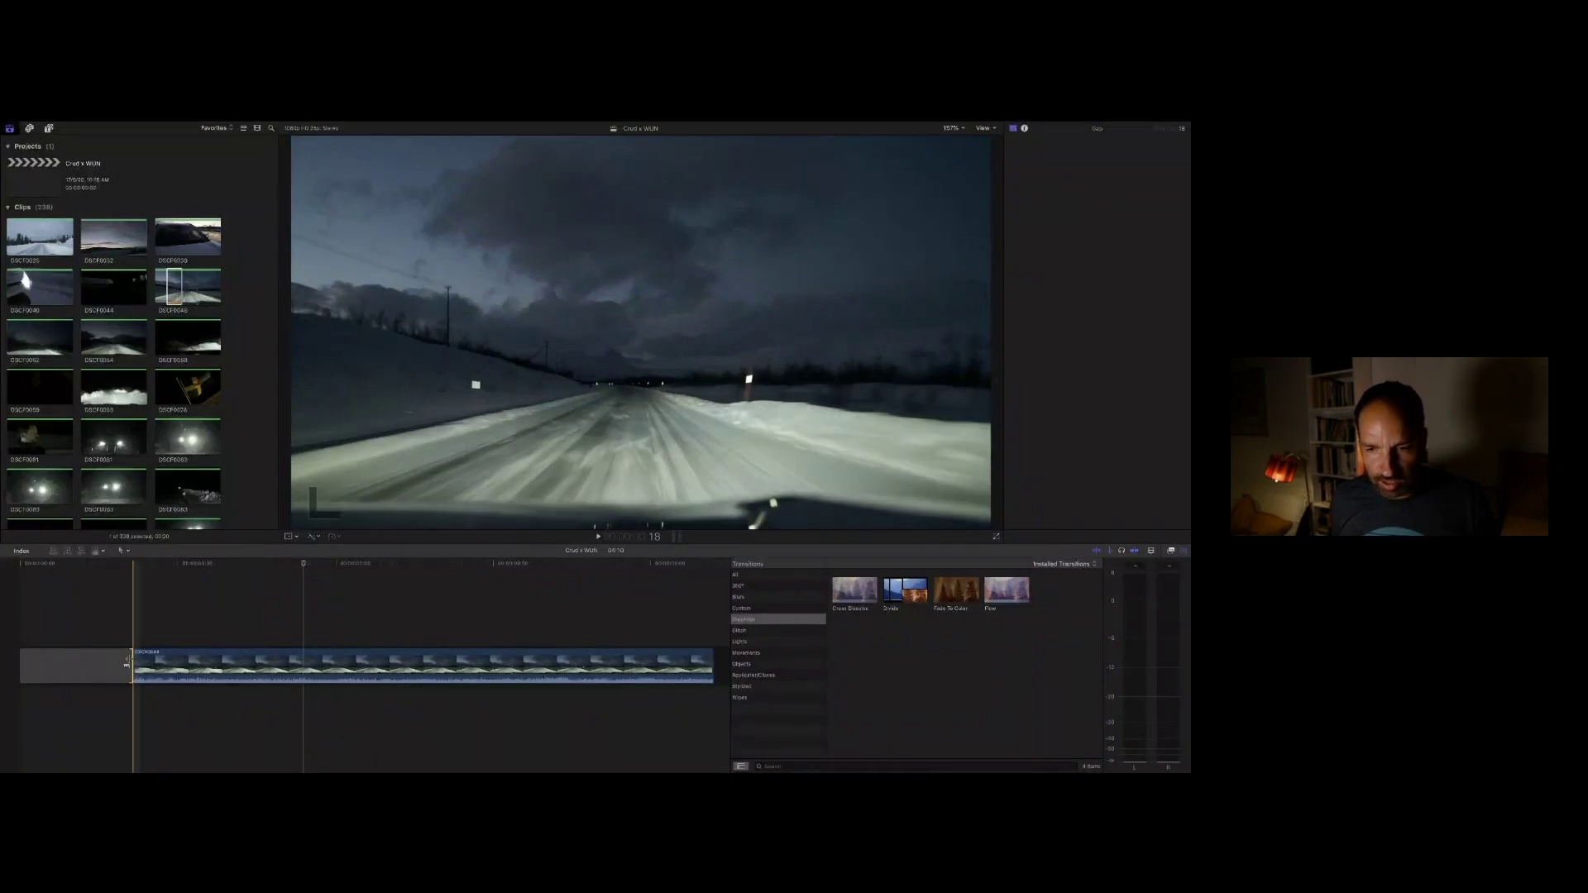
Step: Add a Cross Dissolve at the cut between the opening gap and the road clip, and play the fade-in
left_click(920, 591)
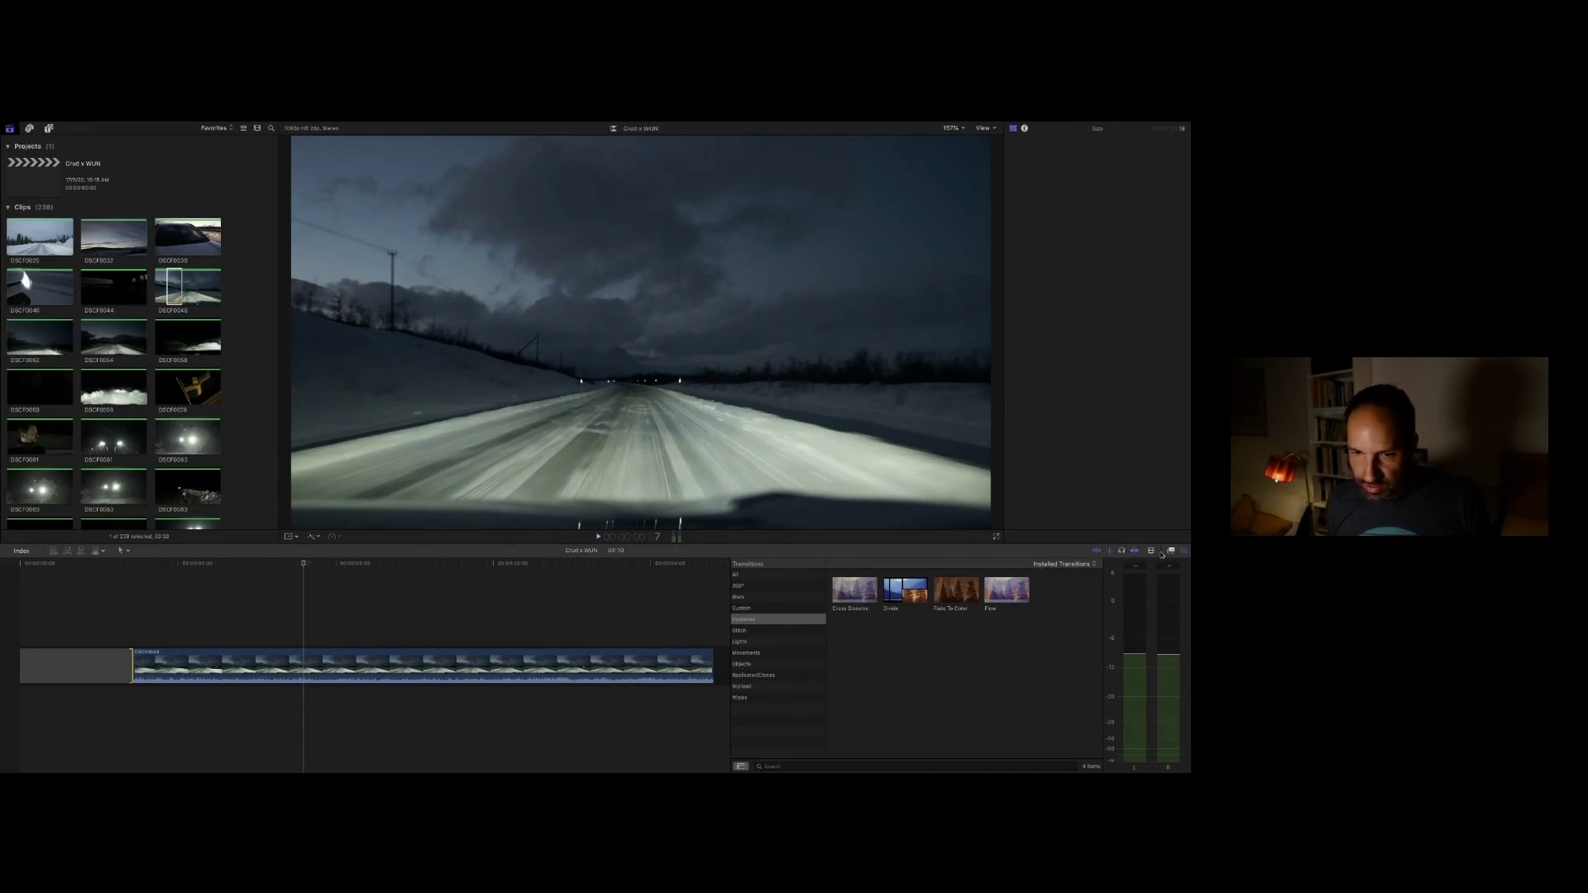
left_click(738, 576)
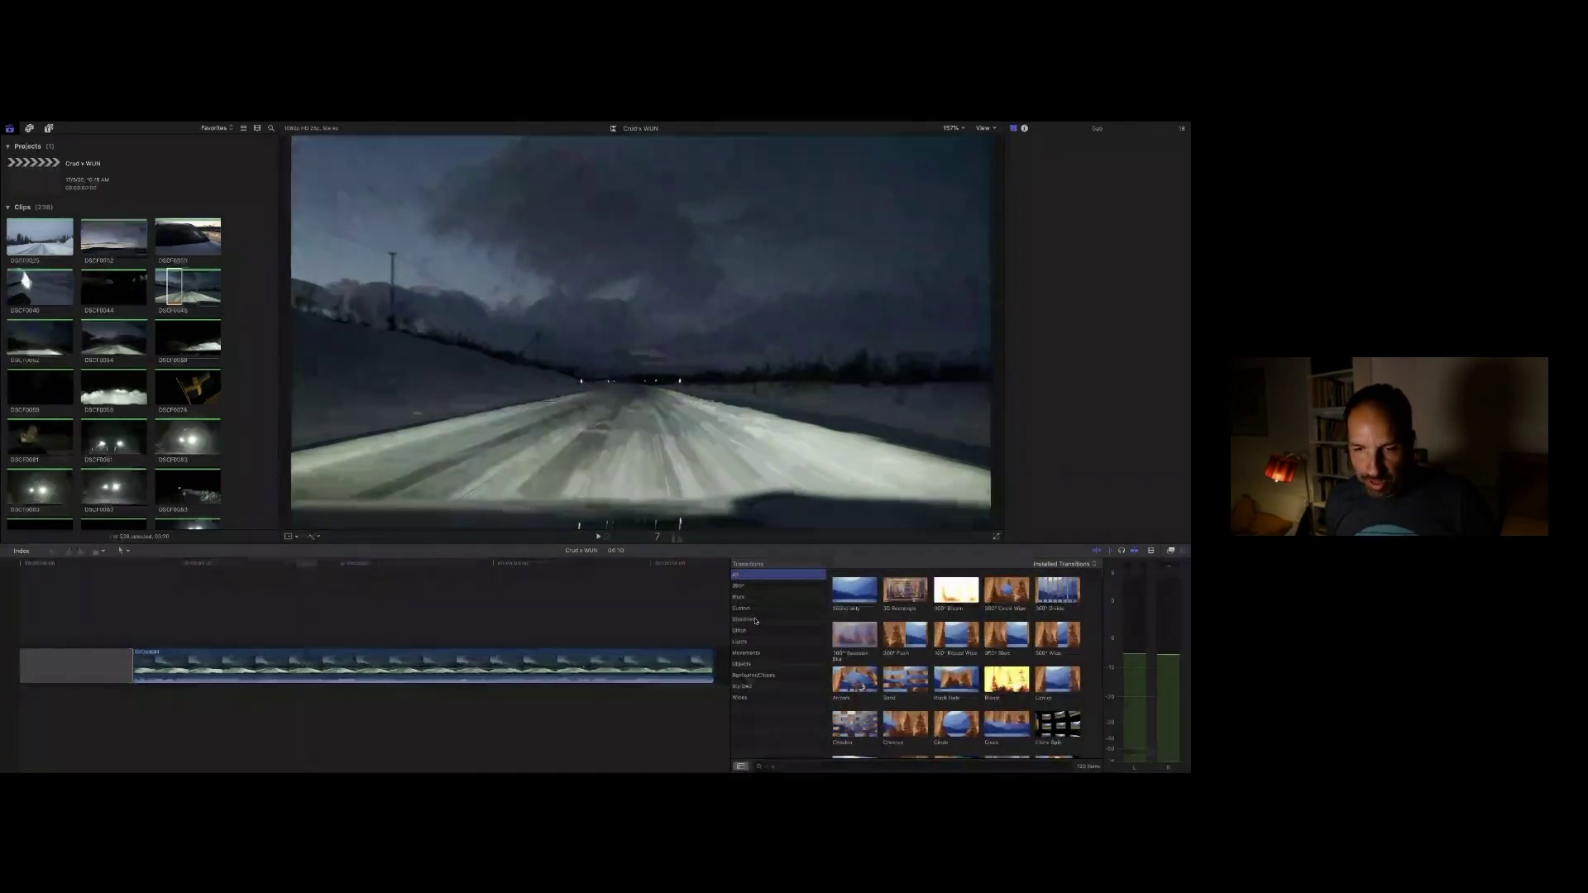
left_click(755, 620)
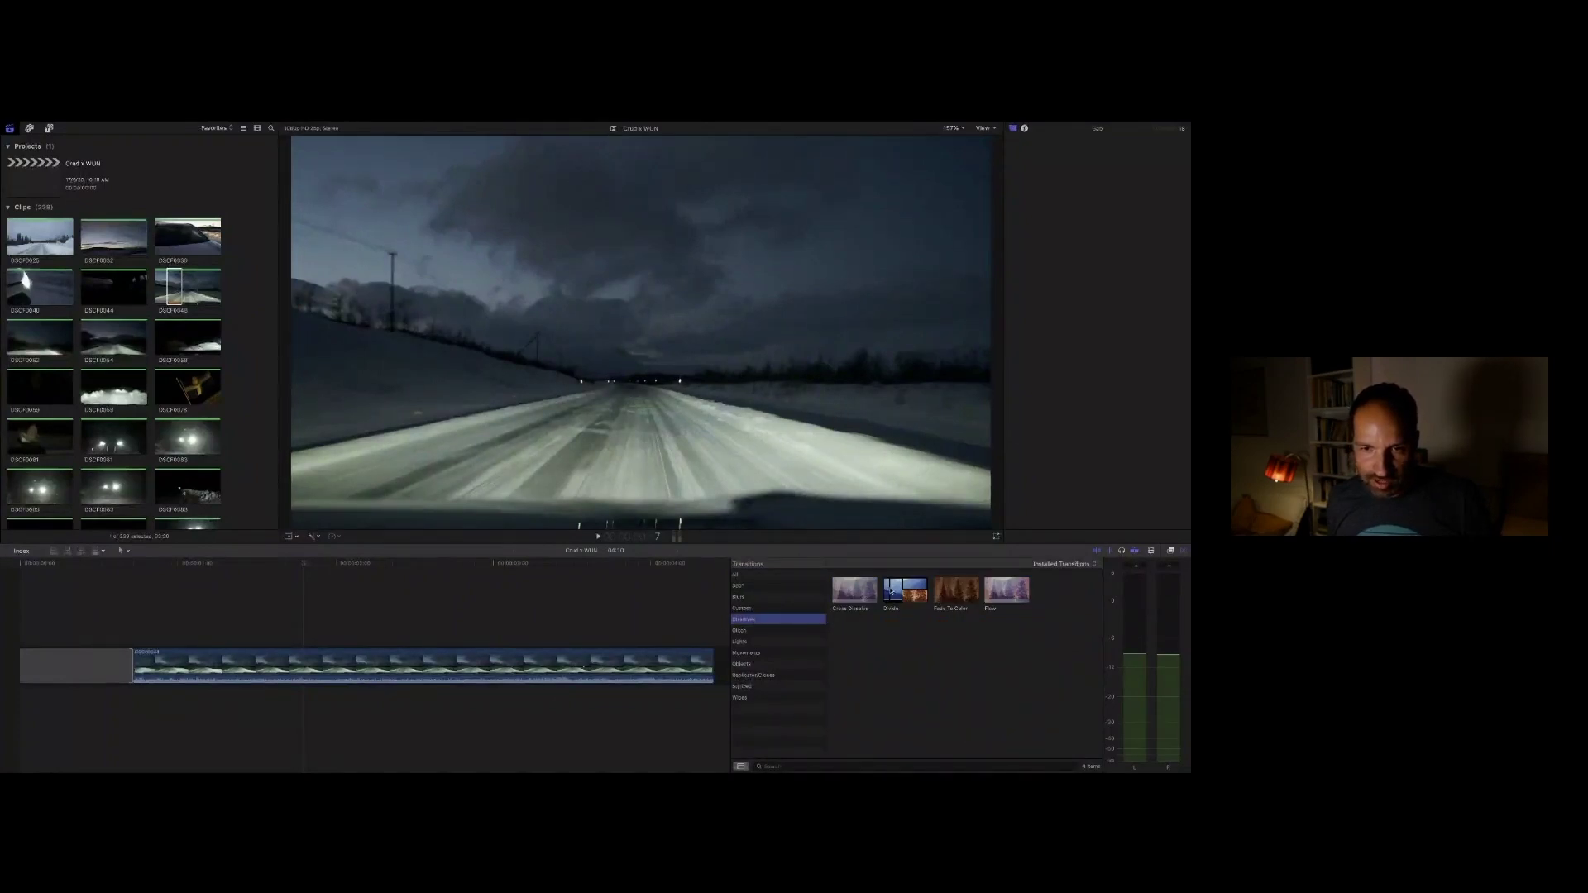
mouse_move(906, 591)
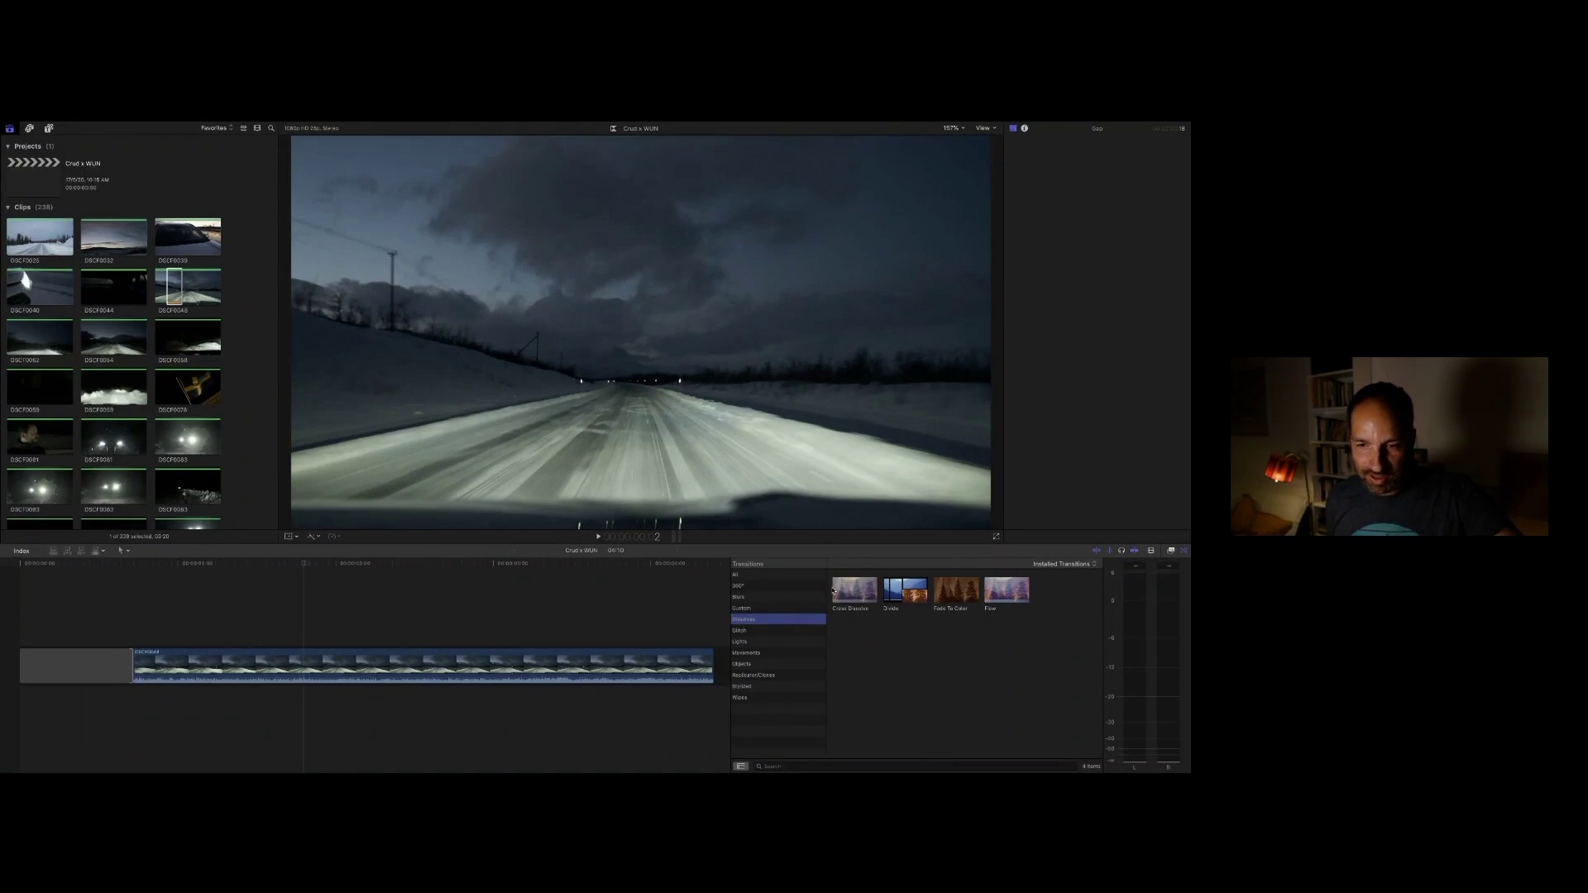
mouse_move(844, 592)
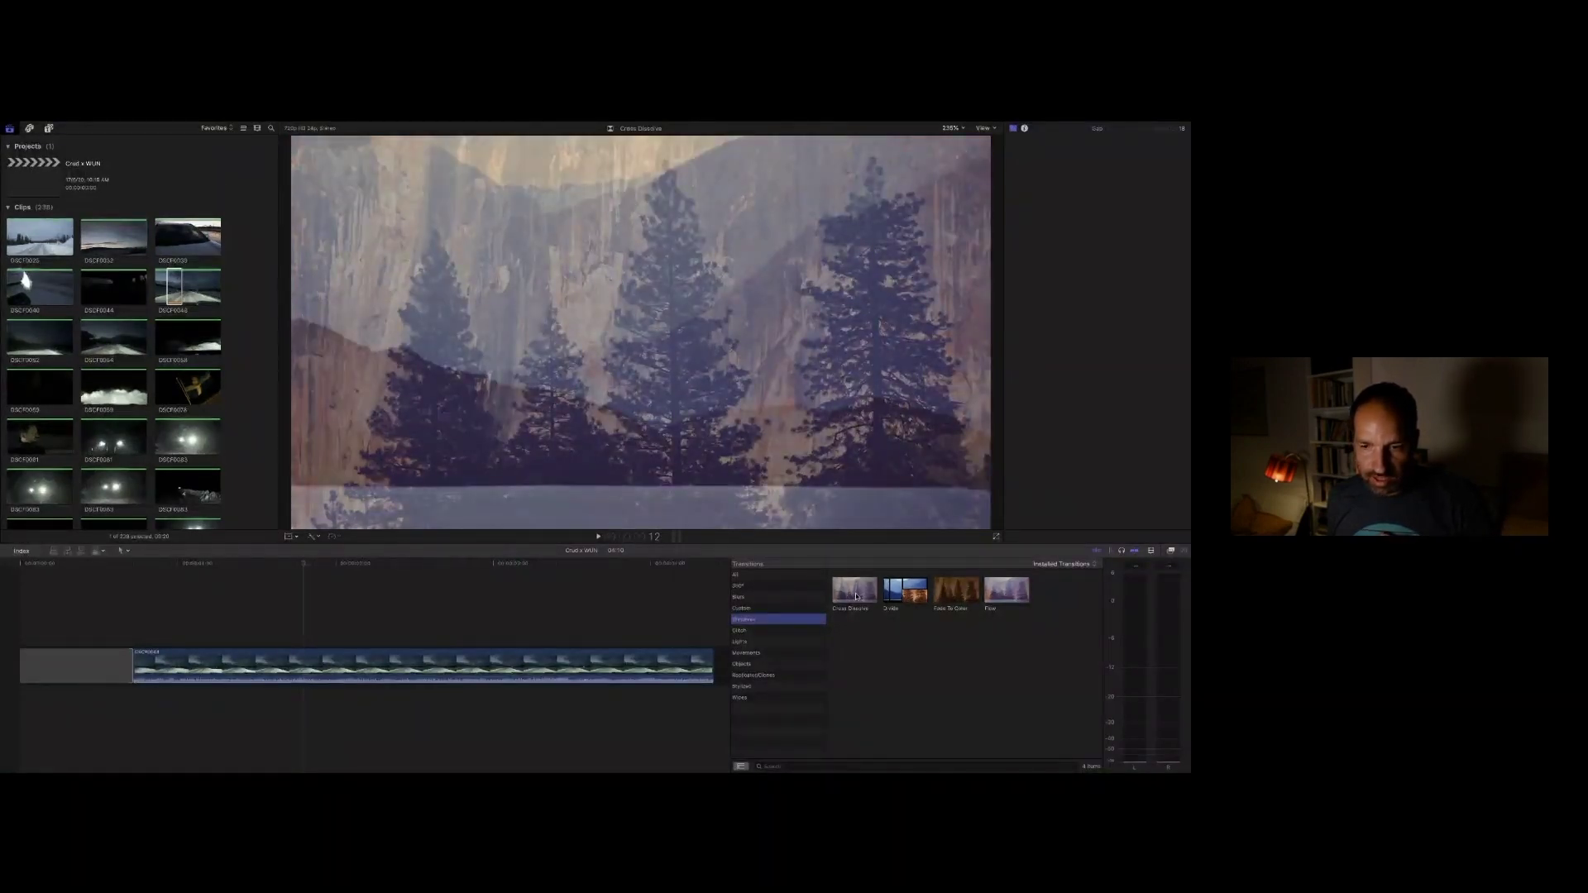
left_click(856, 595)
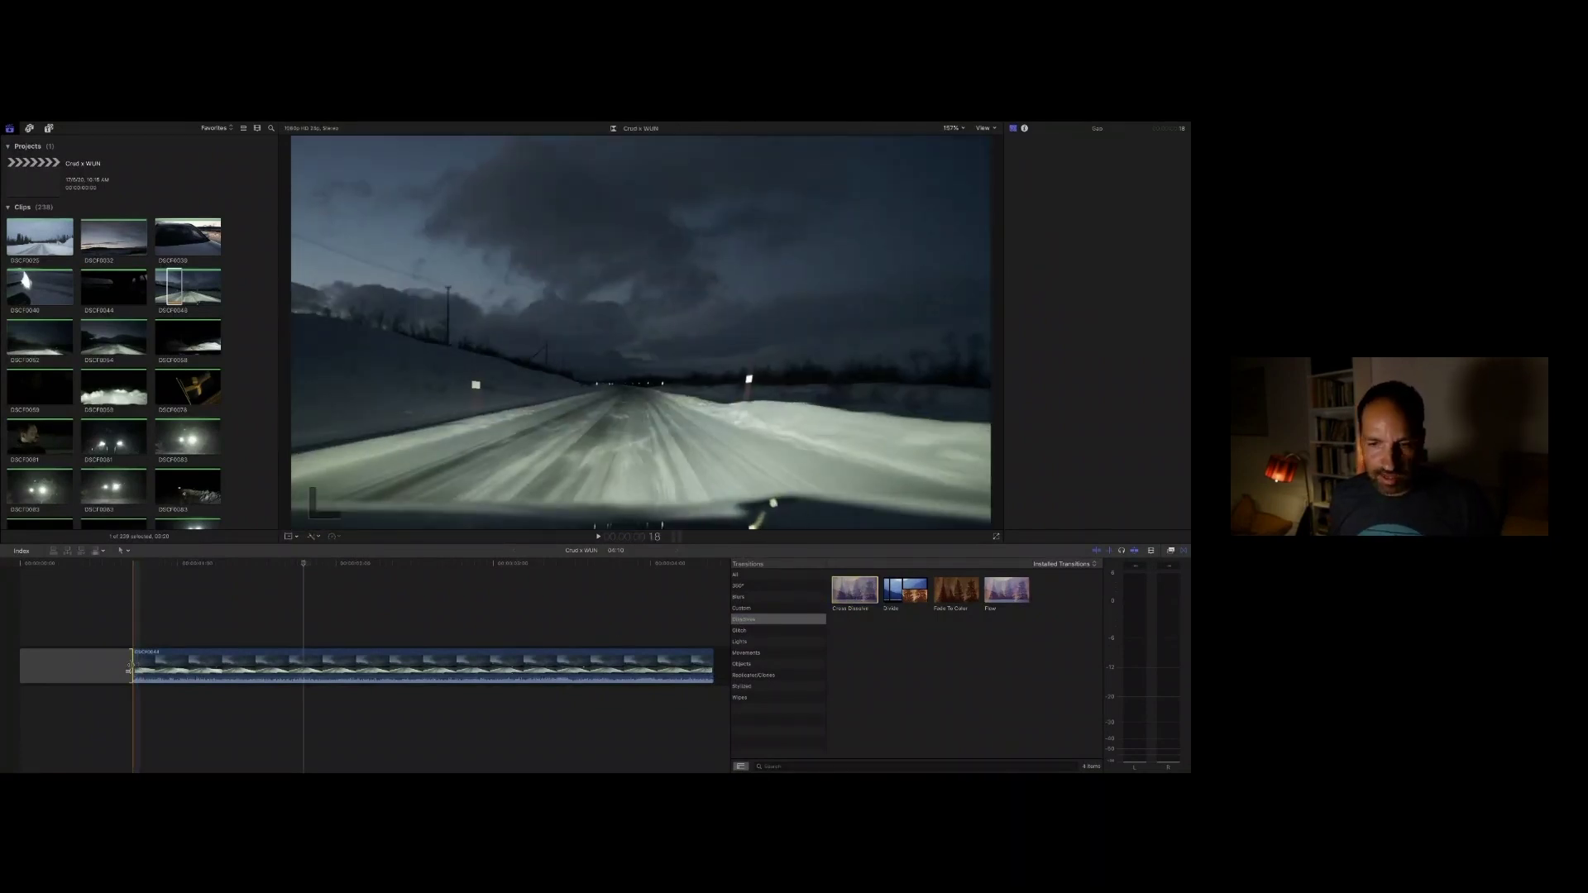
left_click(131, 667)
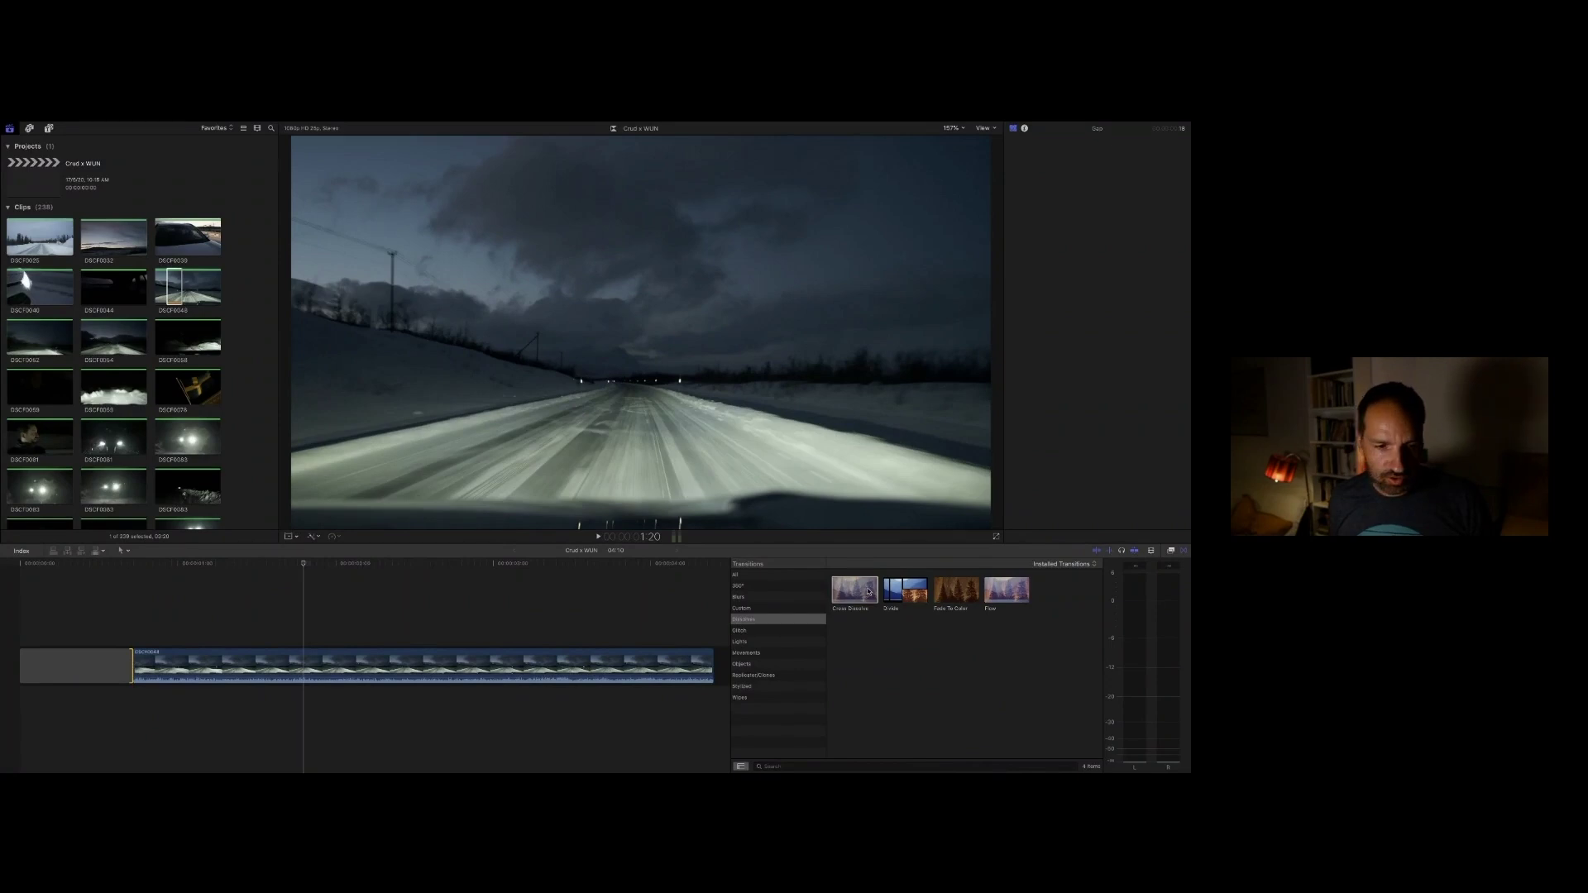
double_click(855, 589)
key("space")
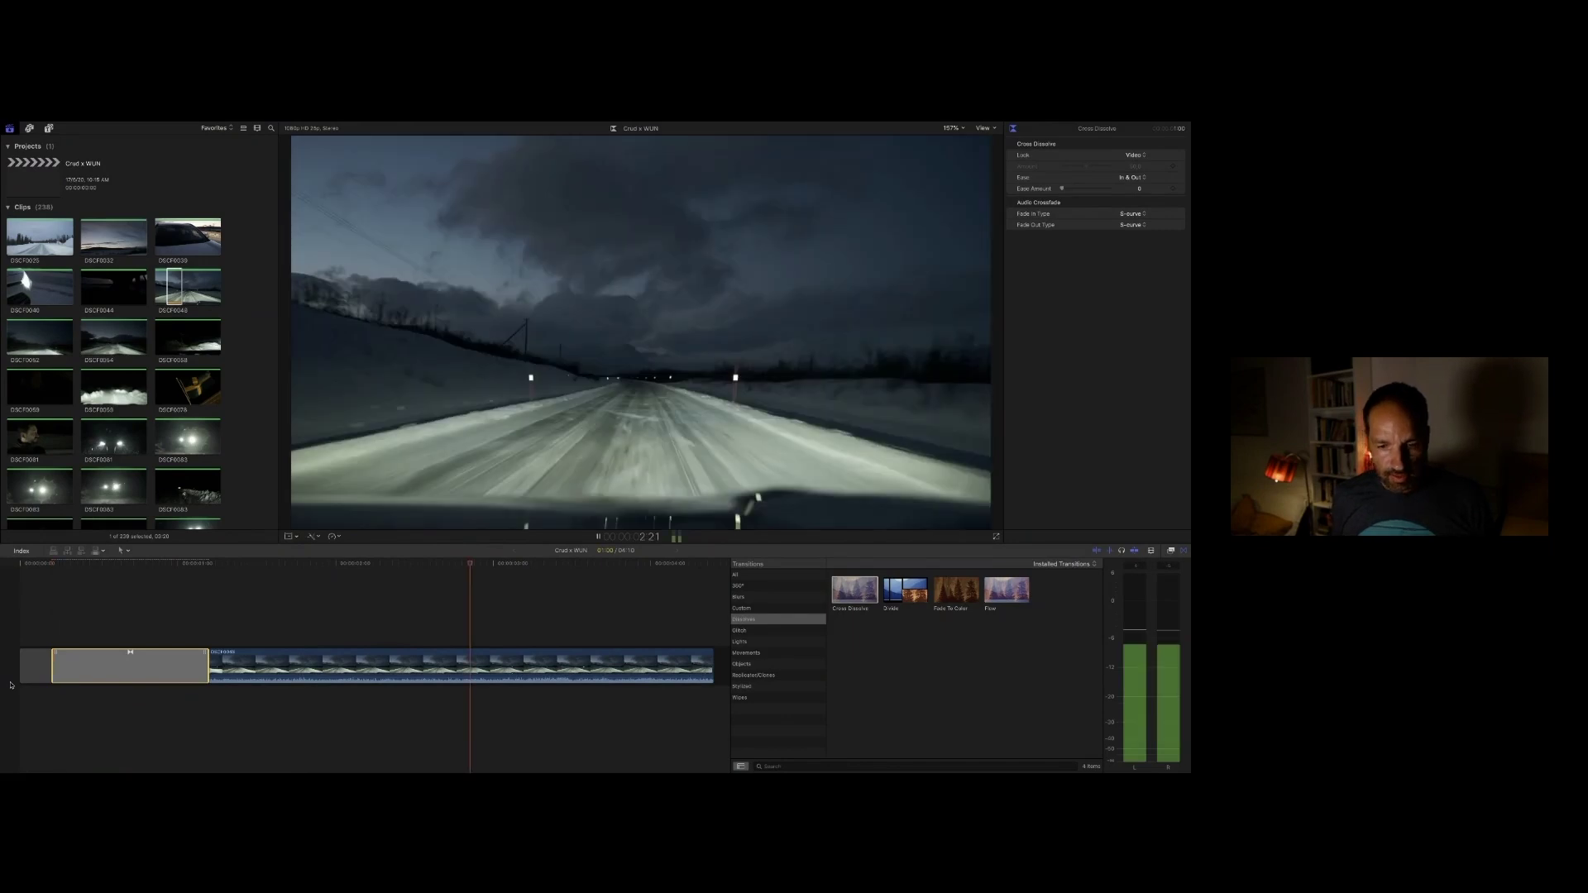
key("space")
key("Right")
key("Right")
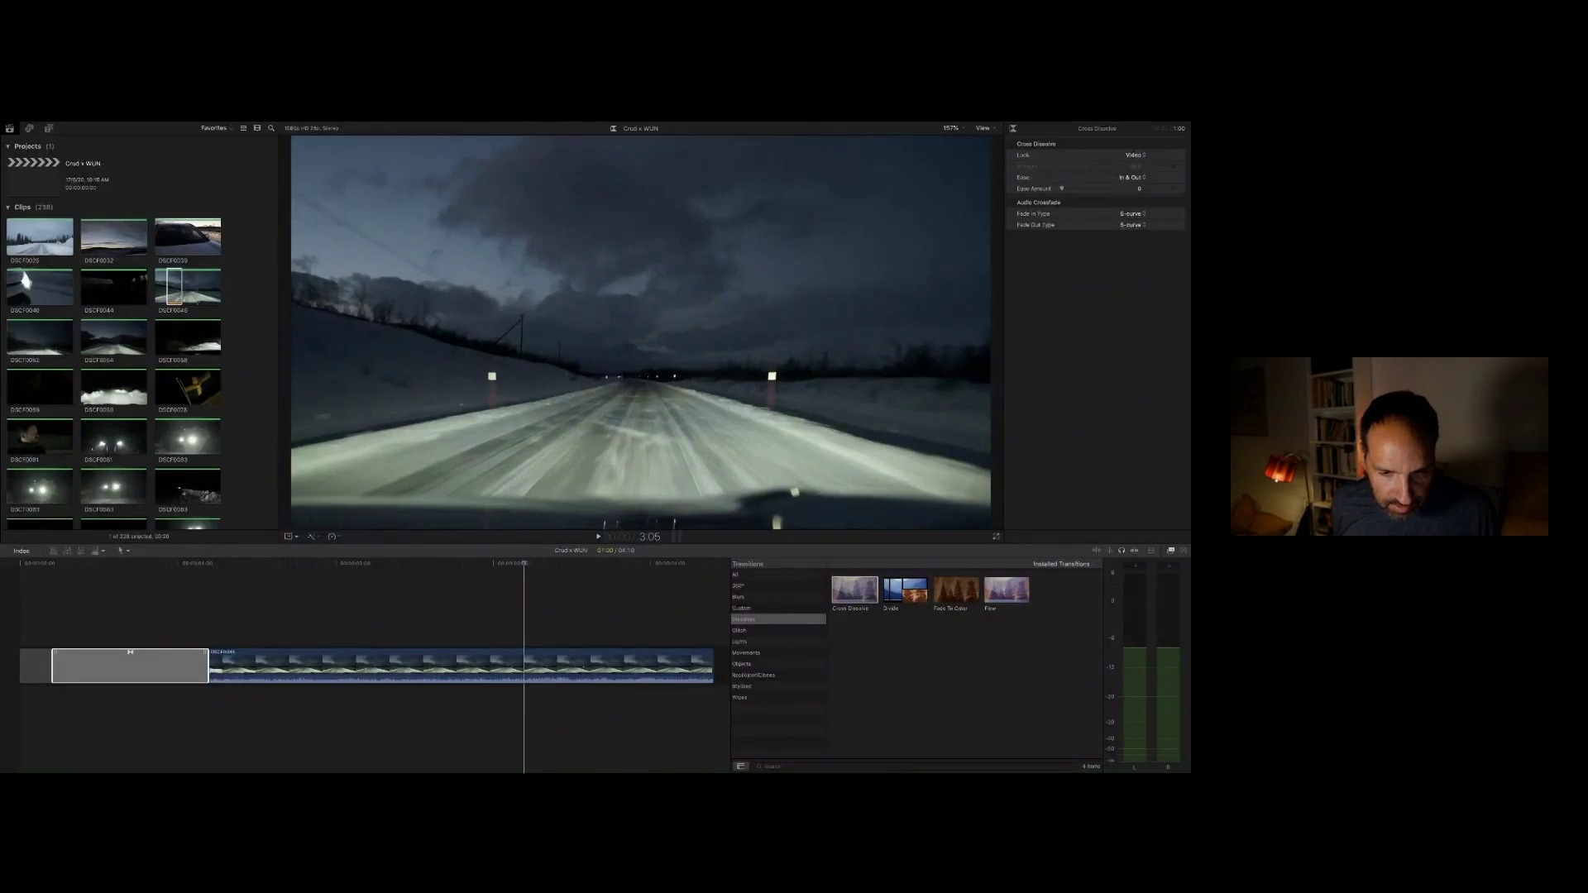
Step: Preview the night favorites and append the Swedish flag clip to the end of the timeline
left_click(440, 483)
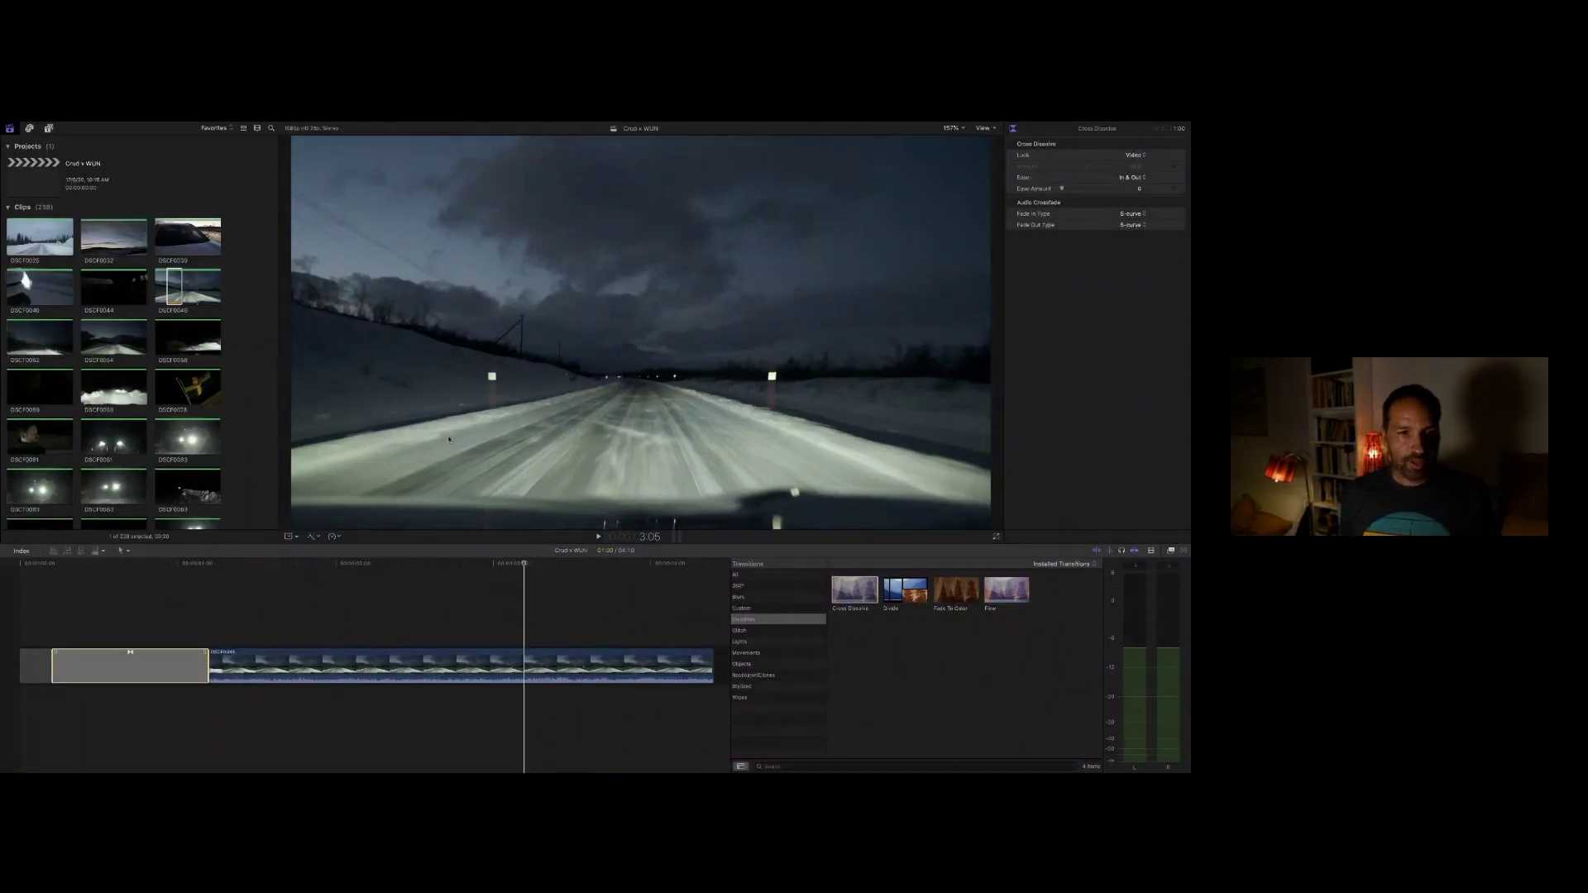
left_click(166, 273)
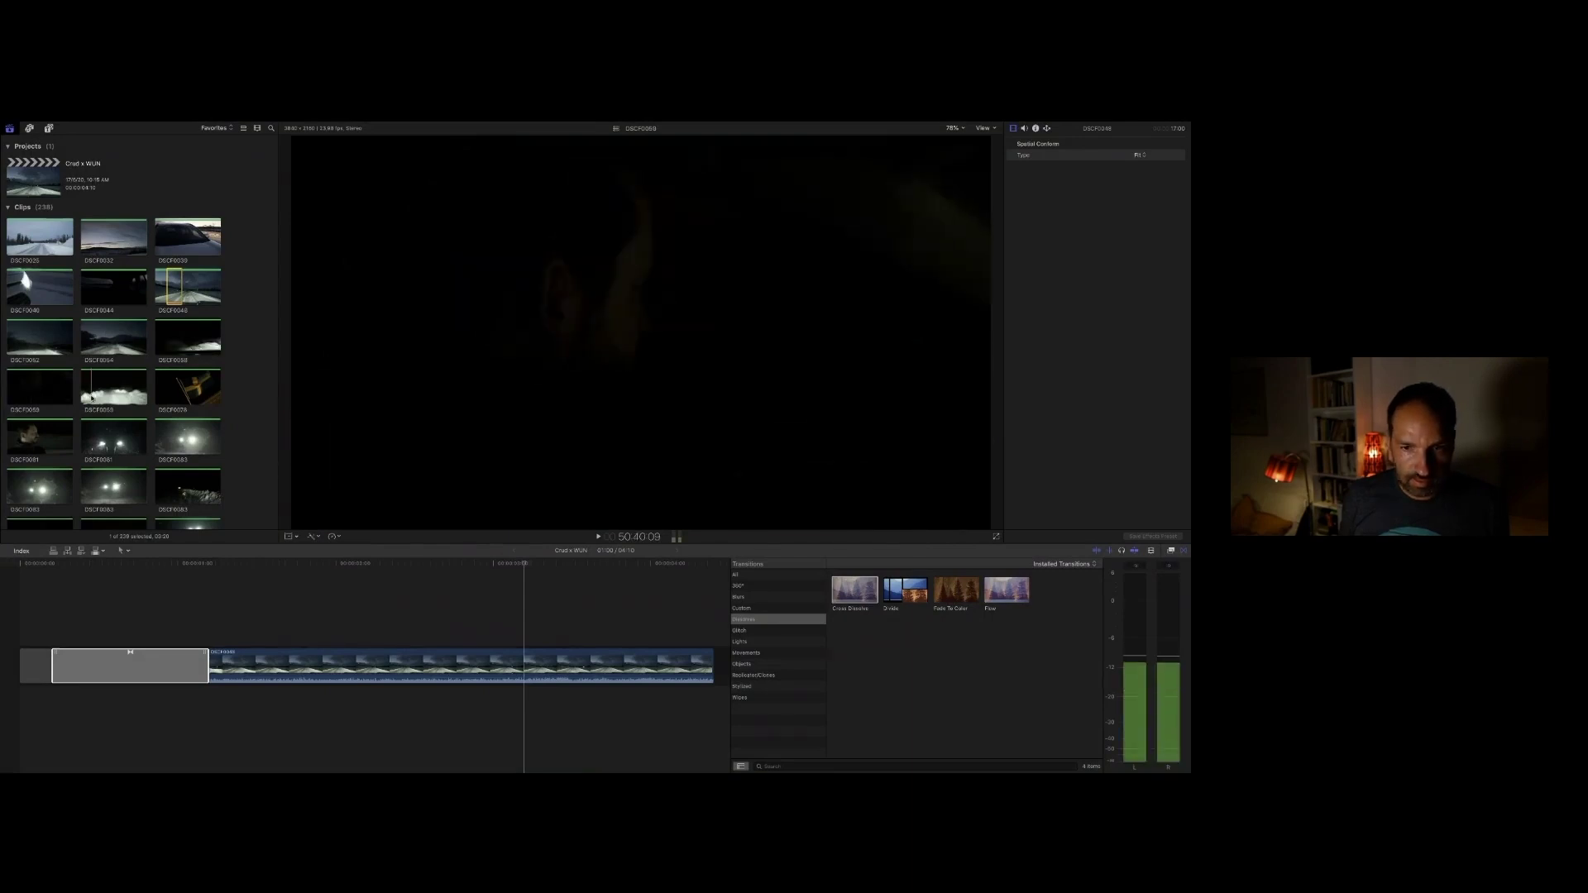
key("space")
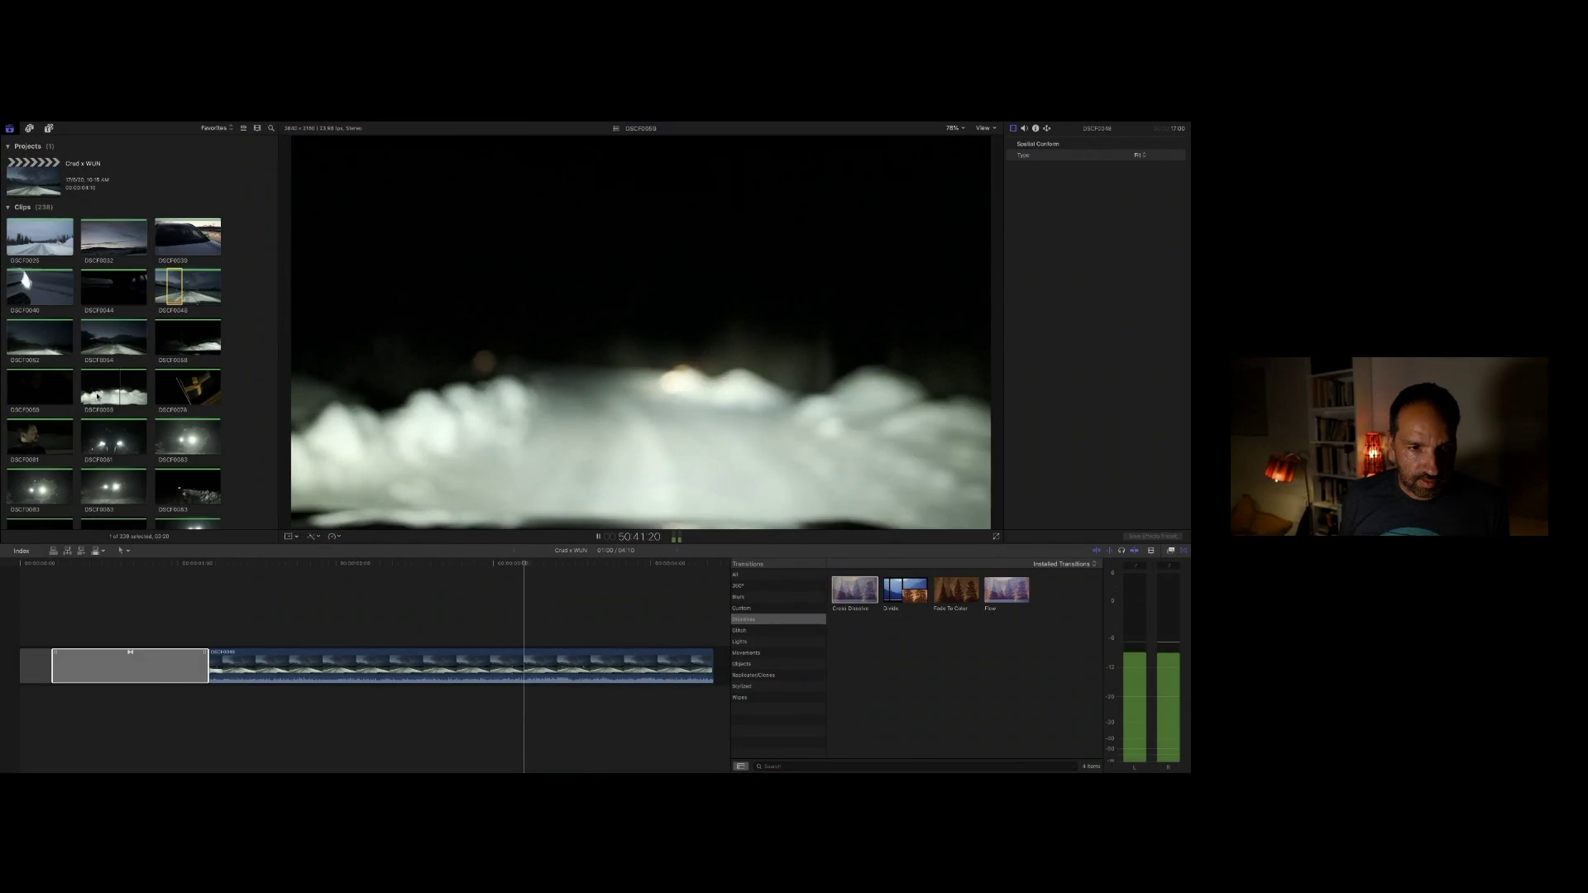
key("space")
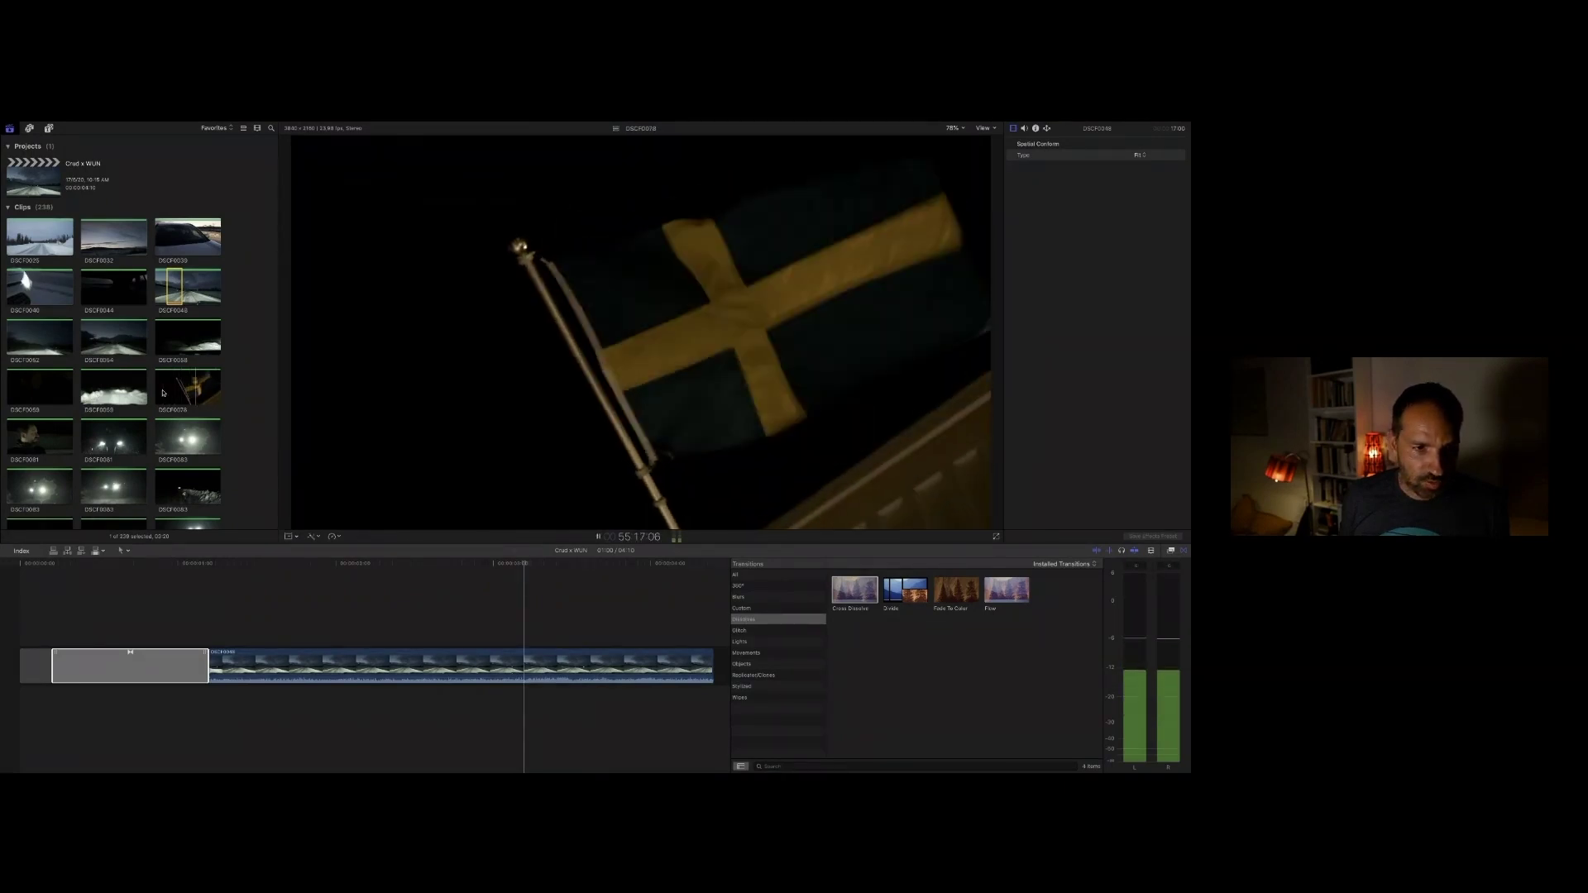
key("space")
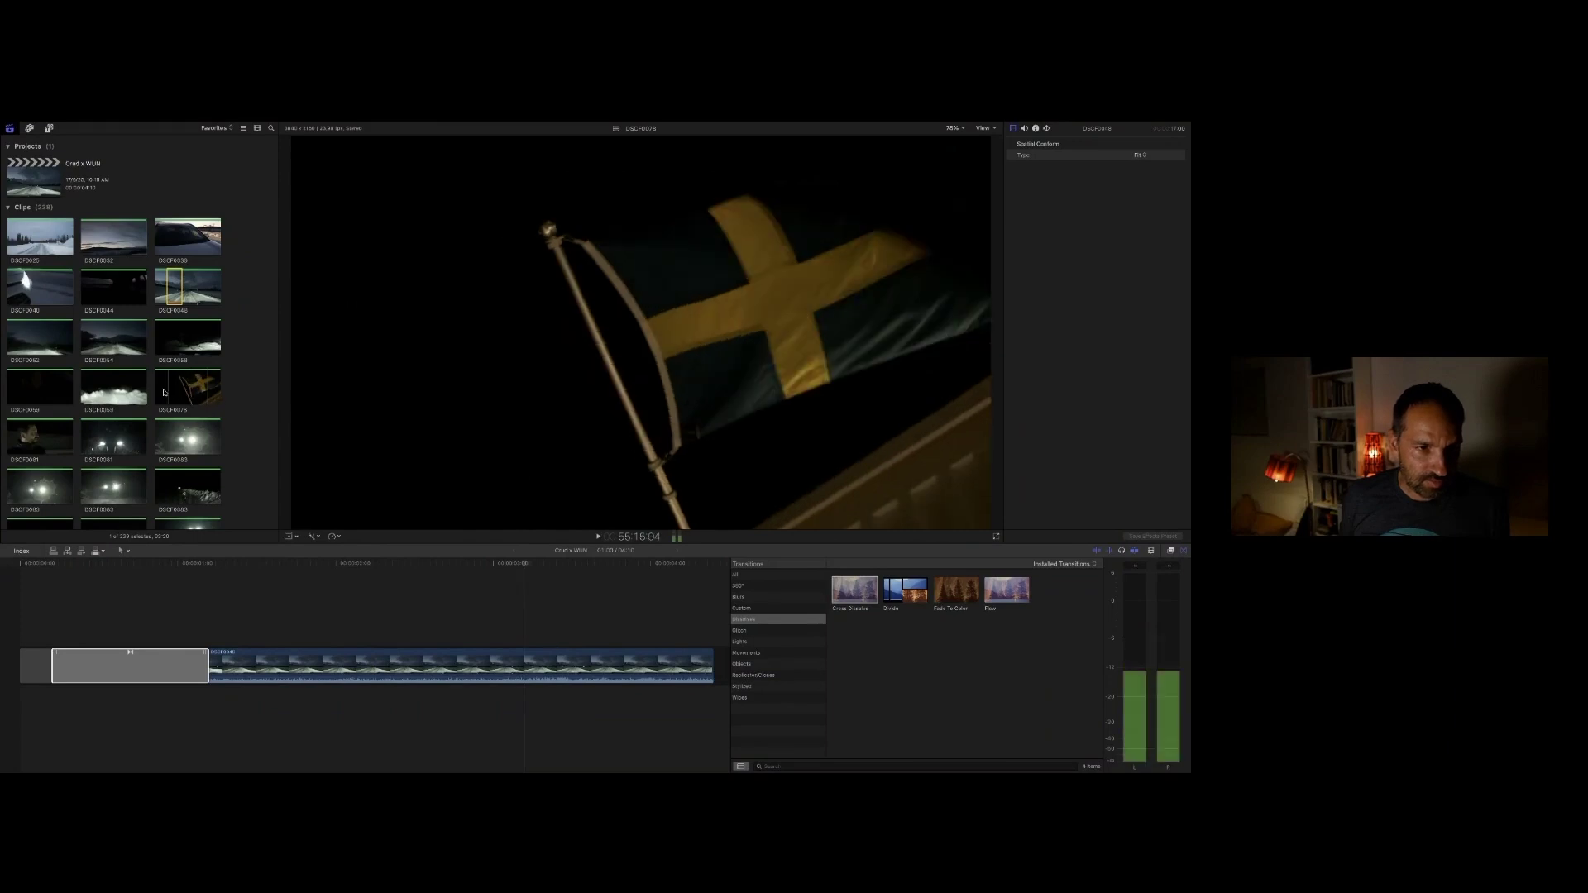
left_click(167, 396)
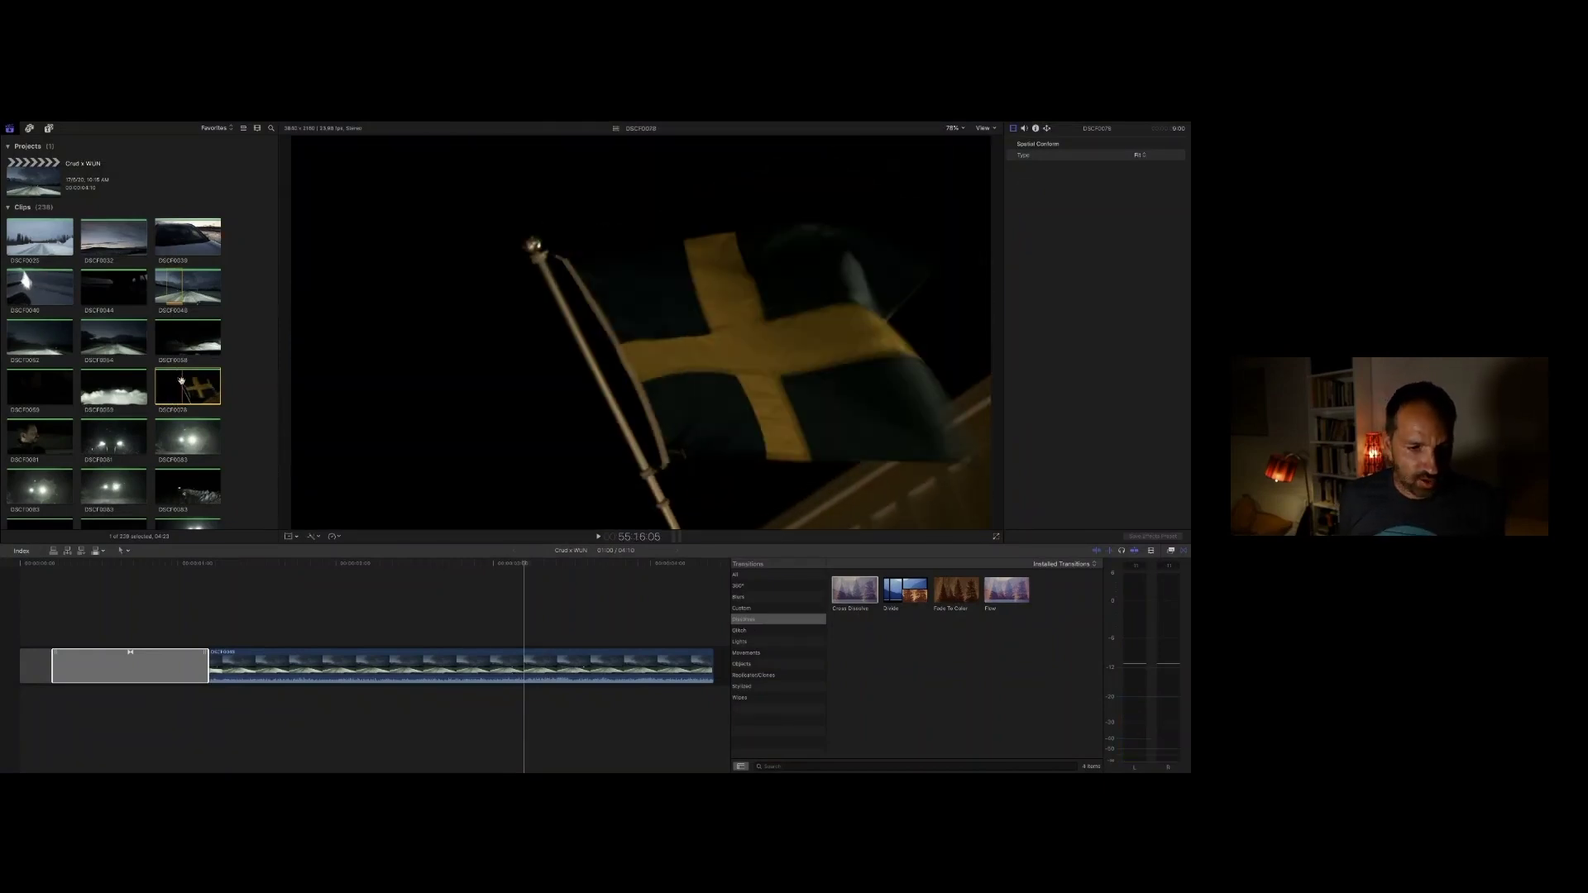
key("e")
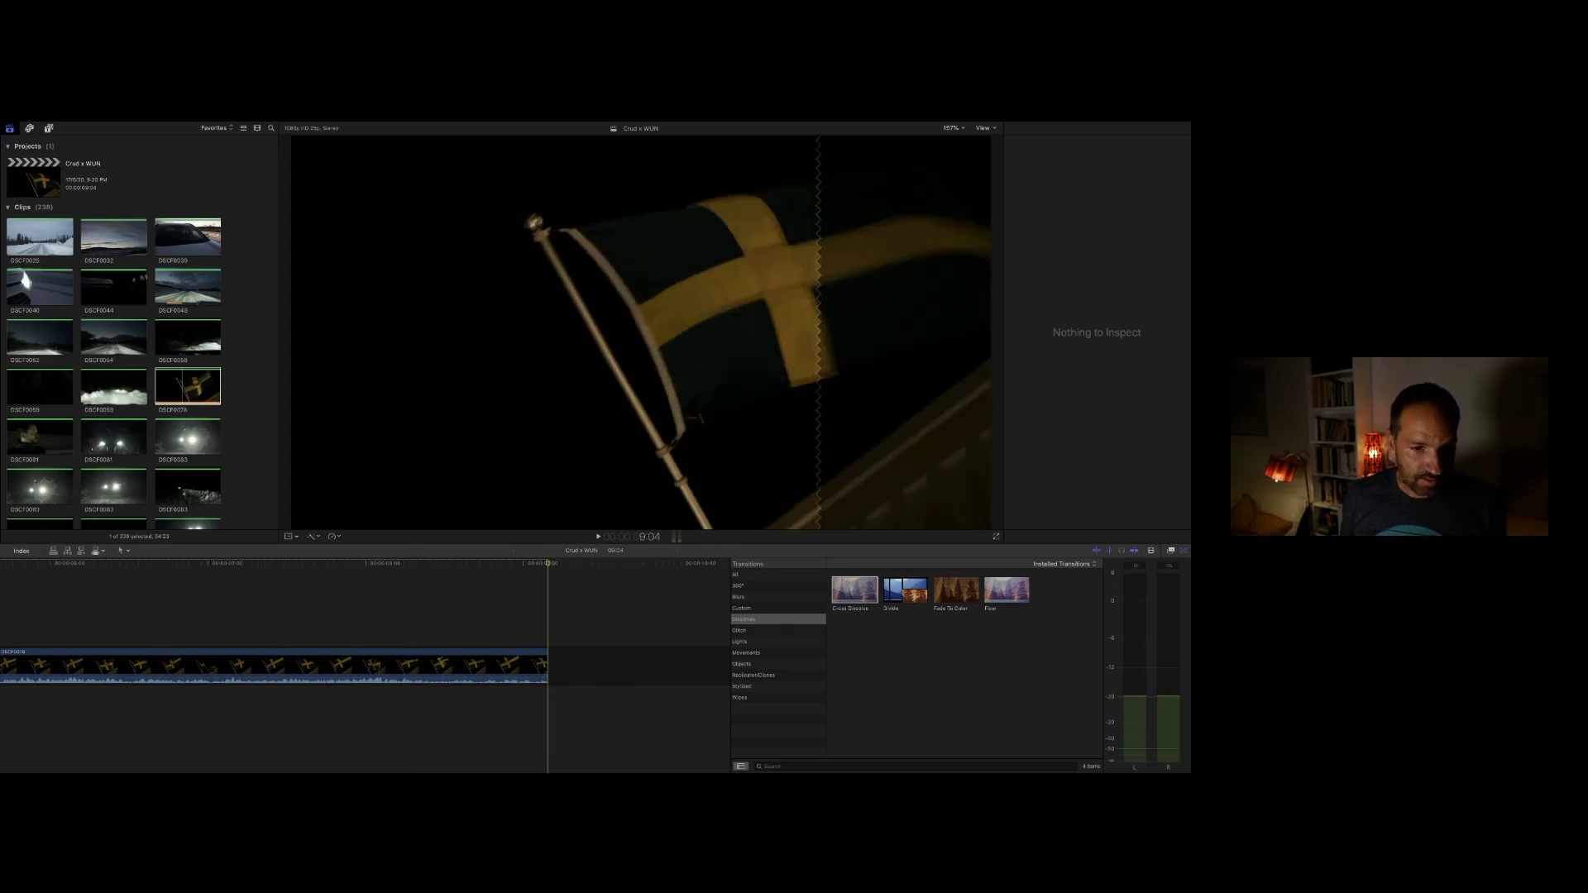
Step: Leave full screen, play the edit from the start, and trim the end of the flag clip back to 7:03
key("ctrl+super+f")
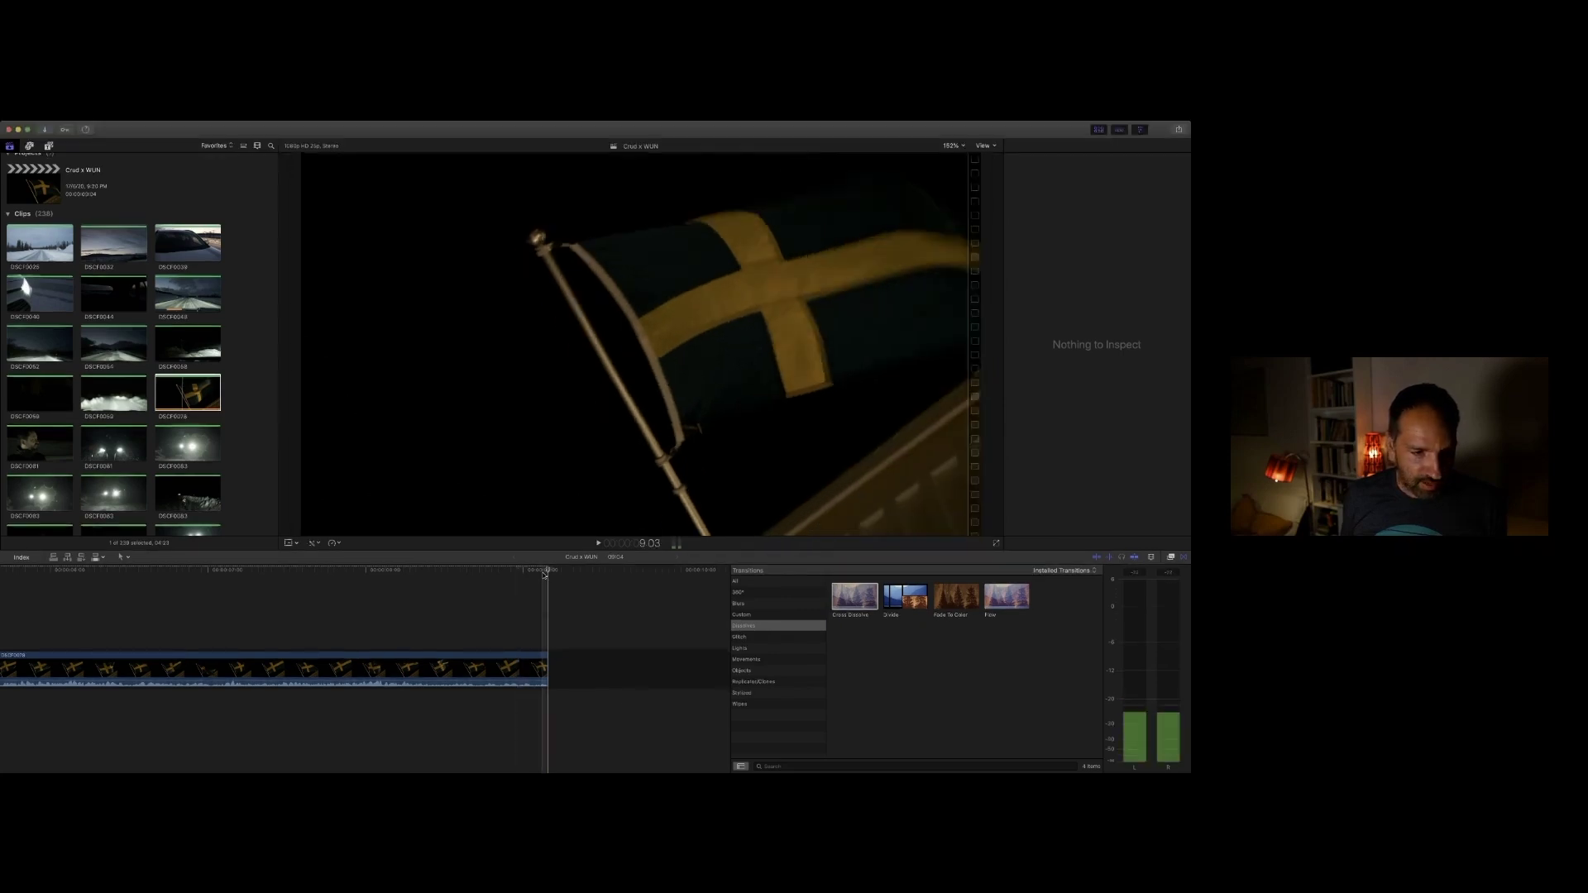
left_click(185, 668)
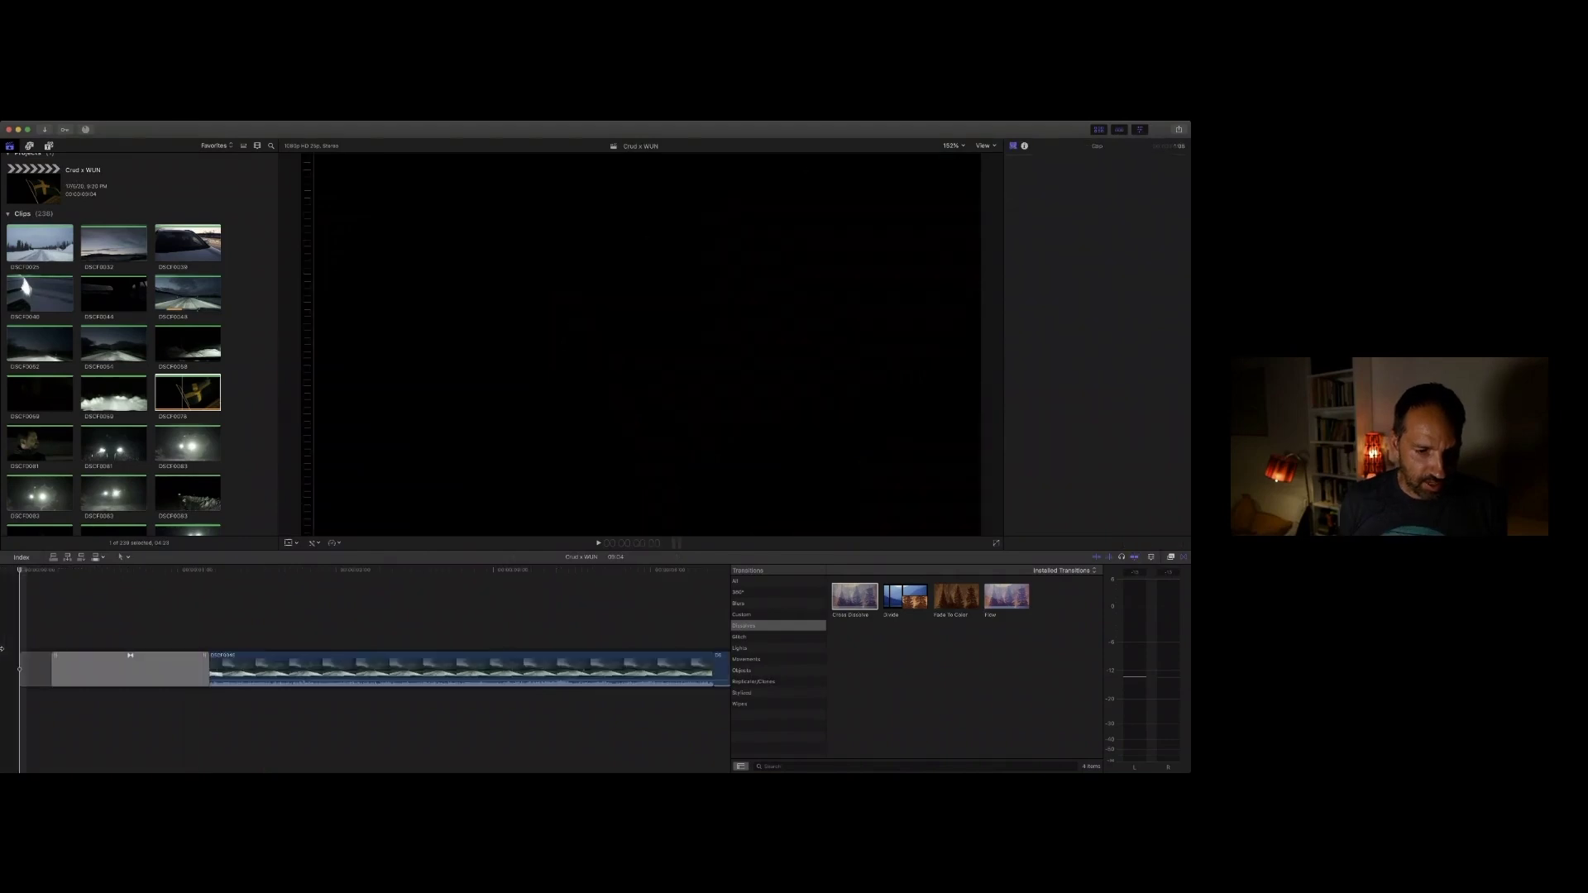
key("space")
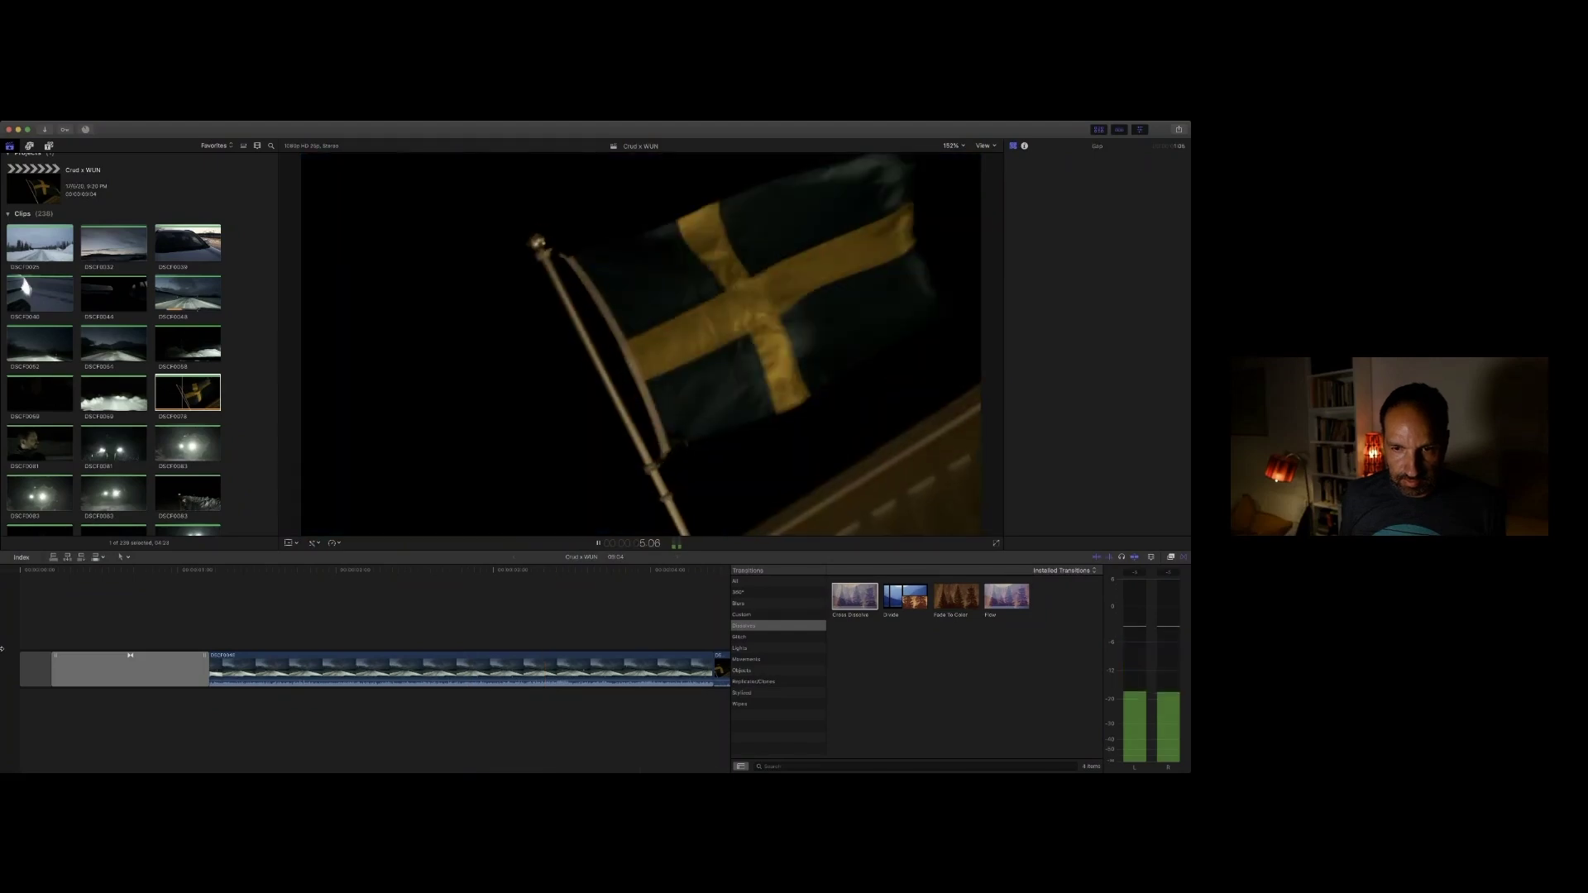
key("space")
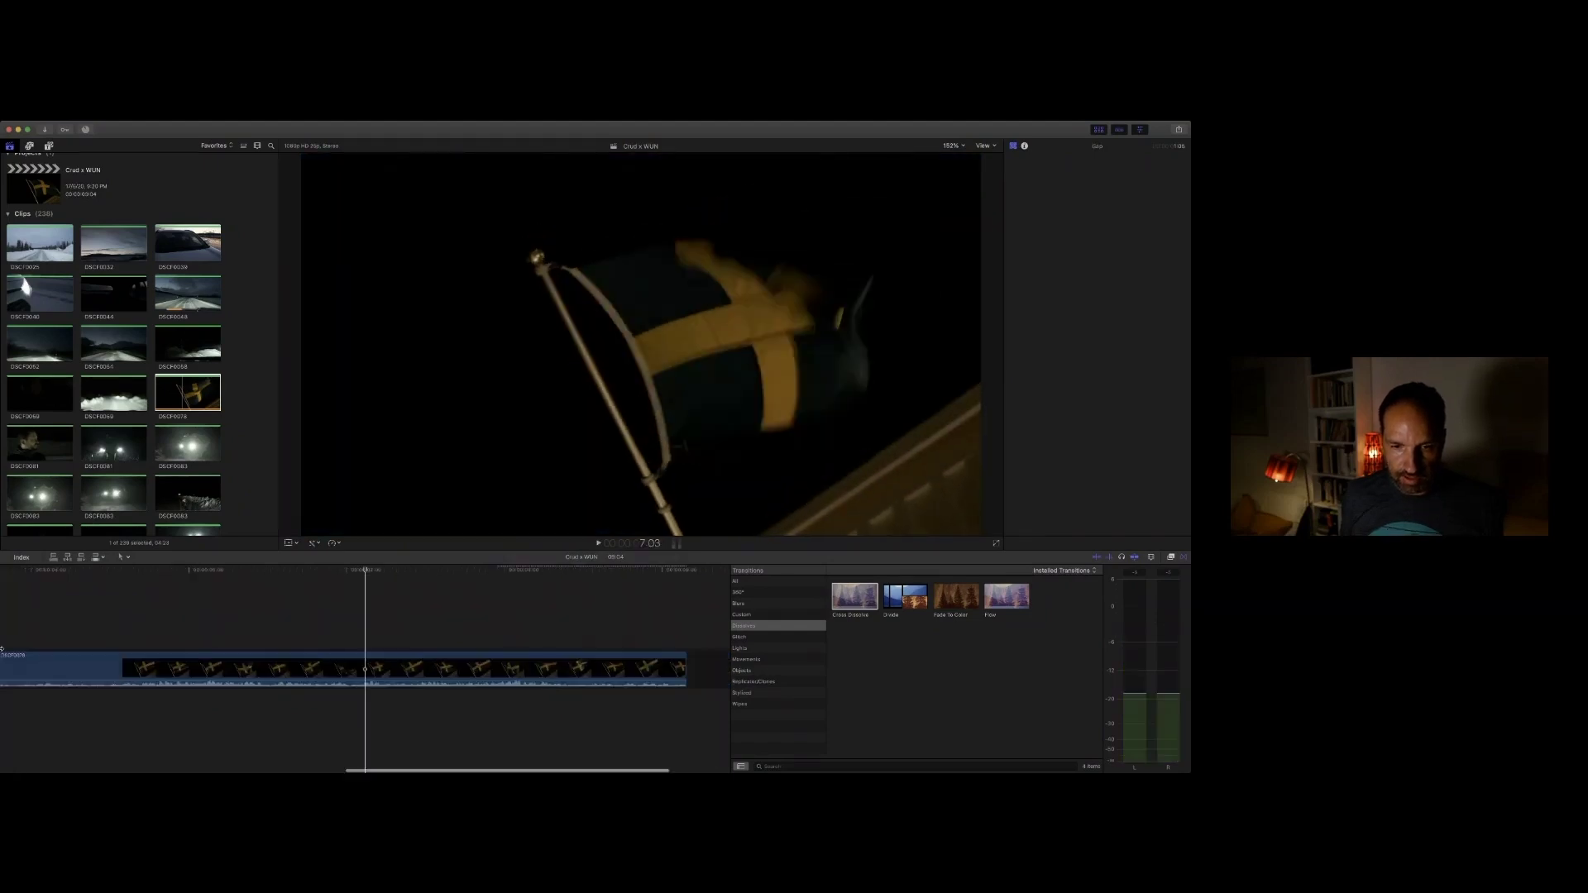
left_click(2, 662)
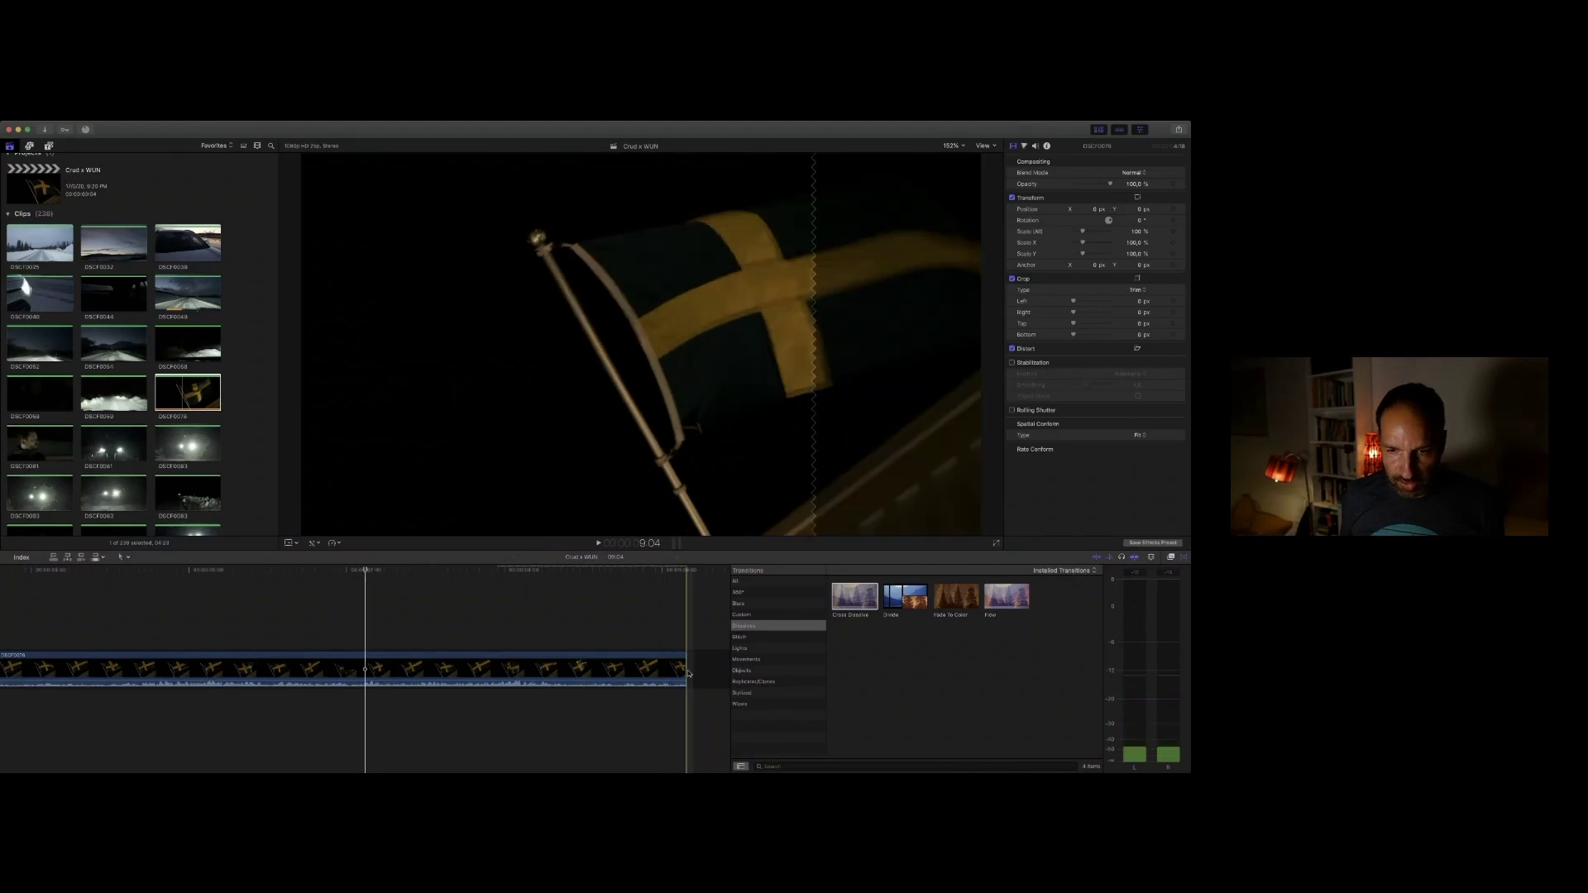
left_click_drag(689, 673, 365, 680)
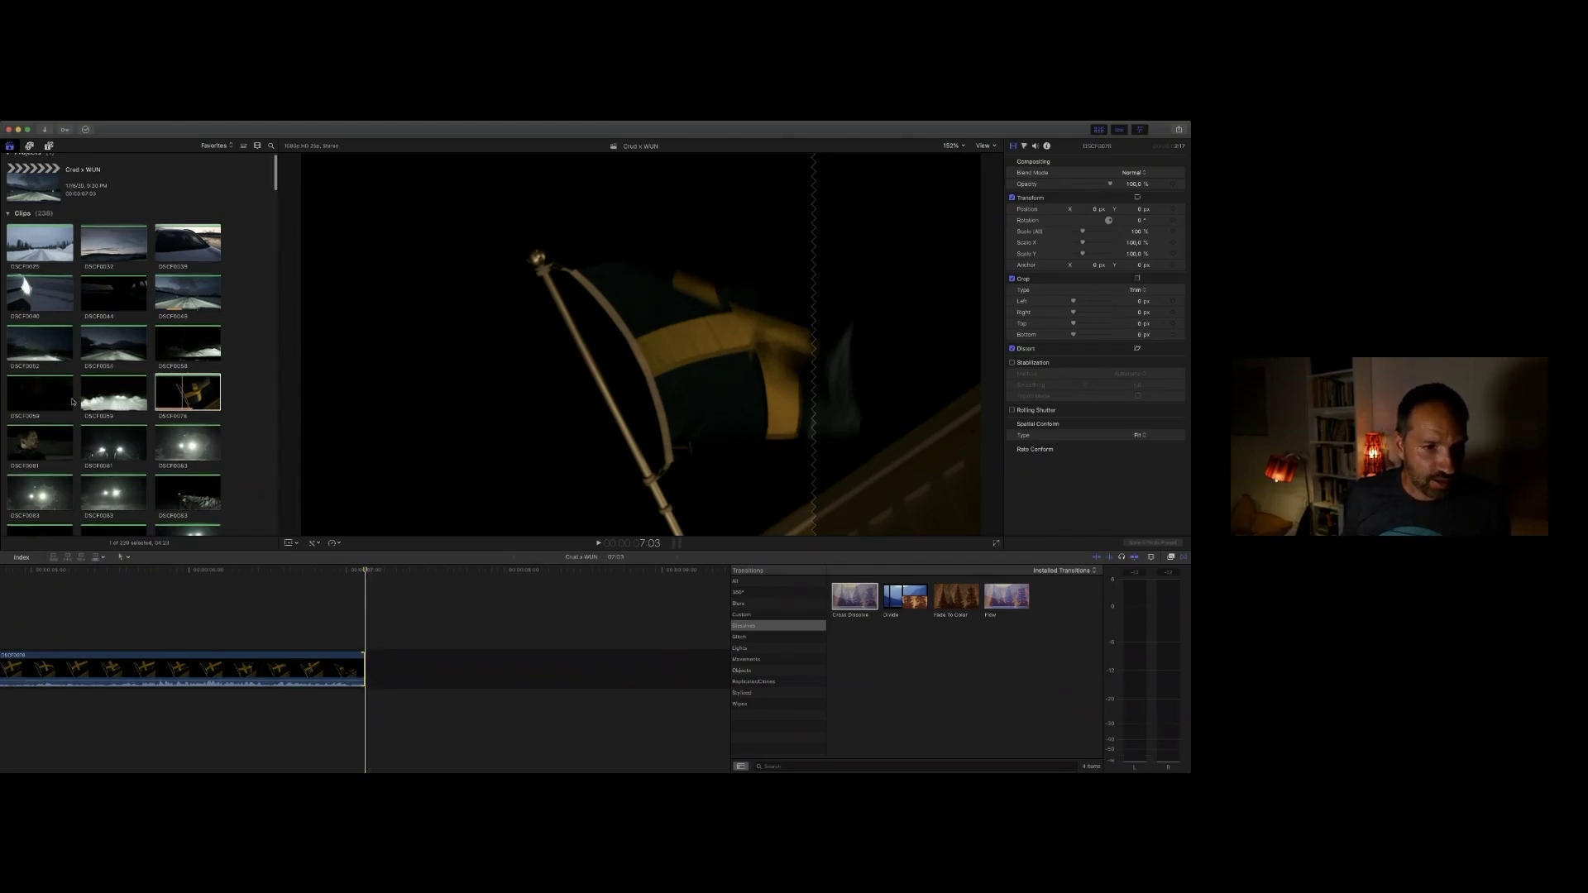
Step: Preview the clip of the man standing in the dark and review the end of the flag clip in the timeline
scroll(83, 414, "down", 1)
key("space")
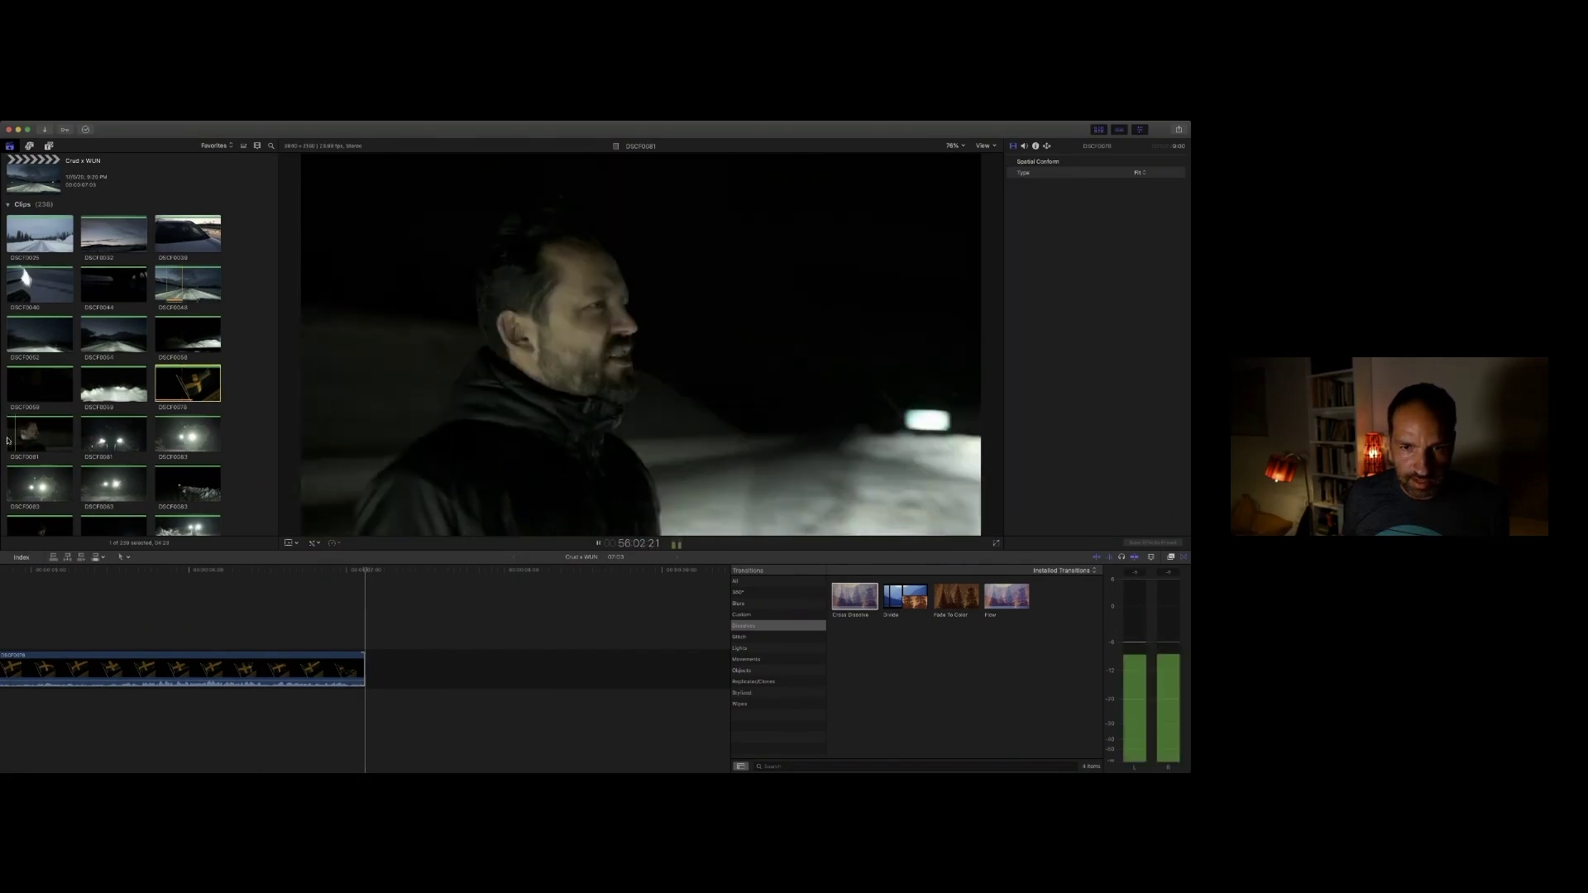
key("space")
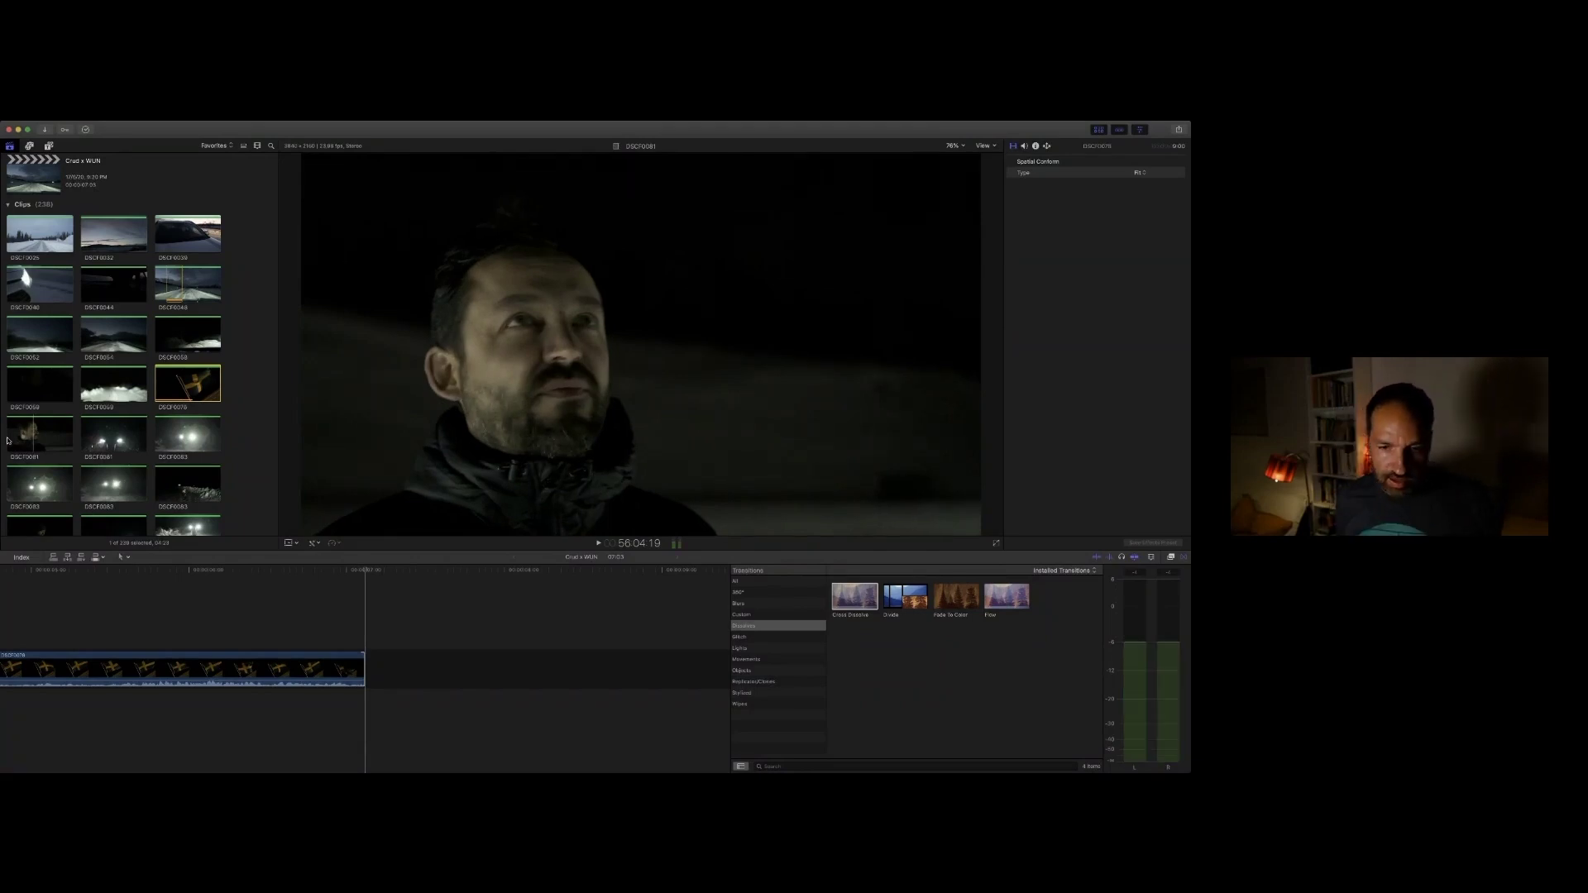
key("super+2")
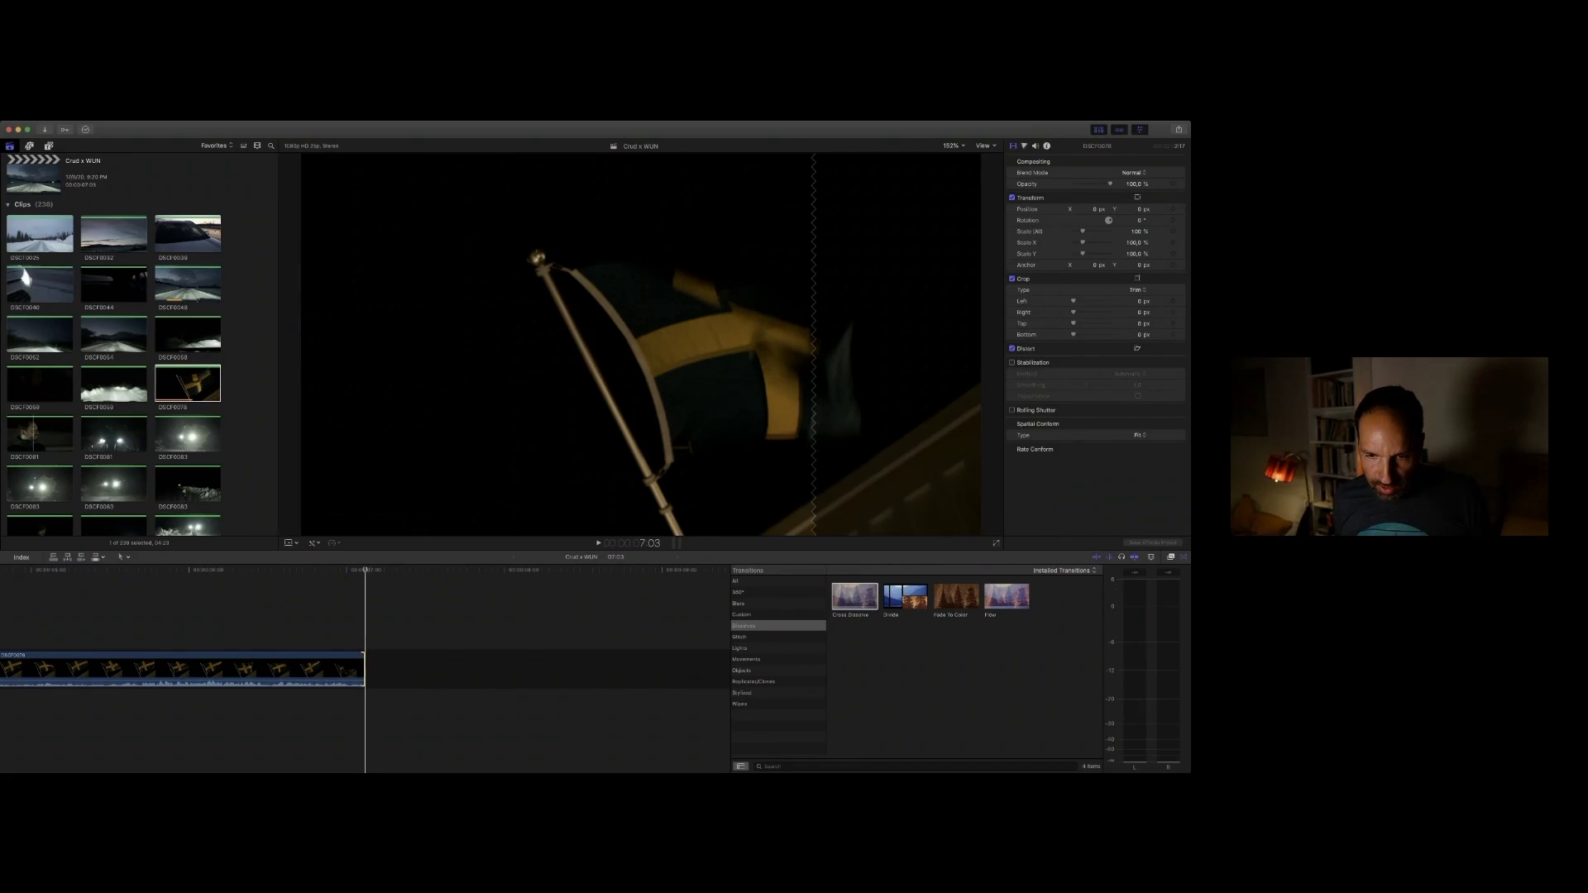
key("super+Tab")
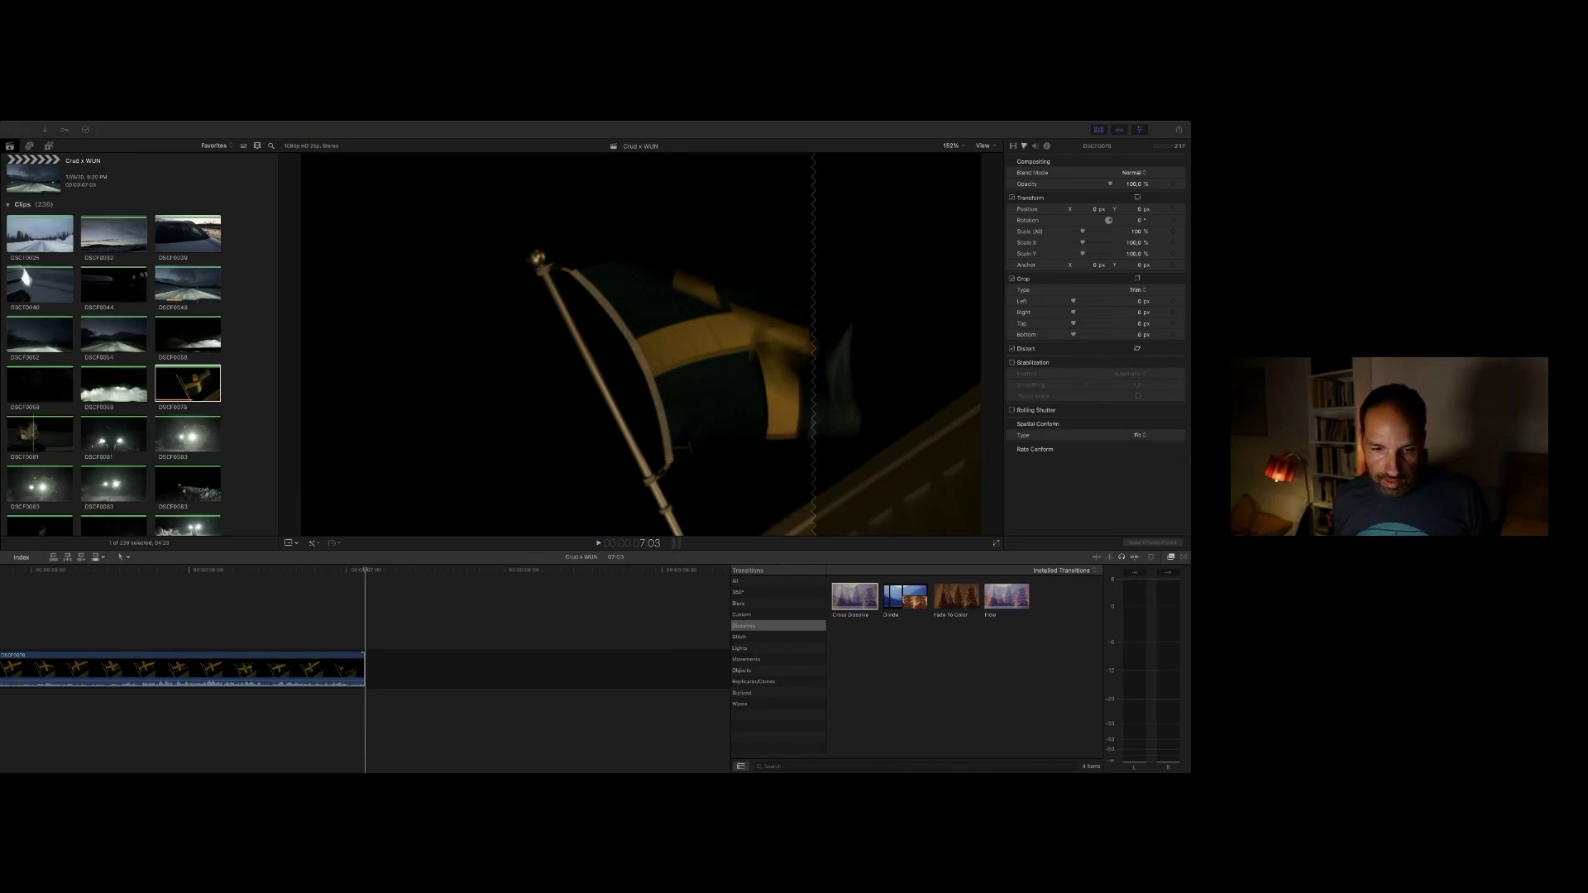
left_click(478, 665)
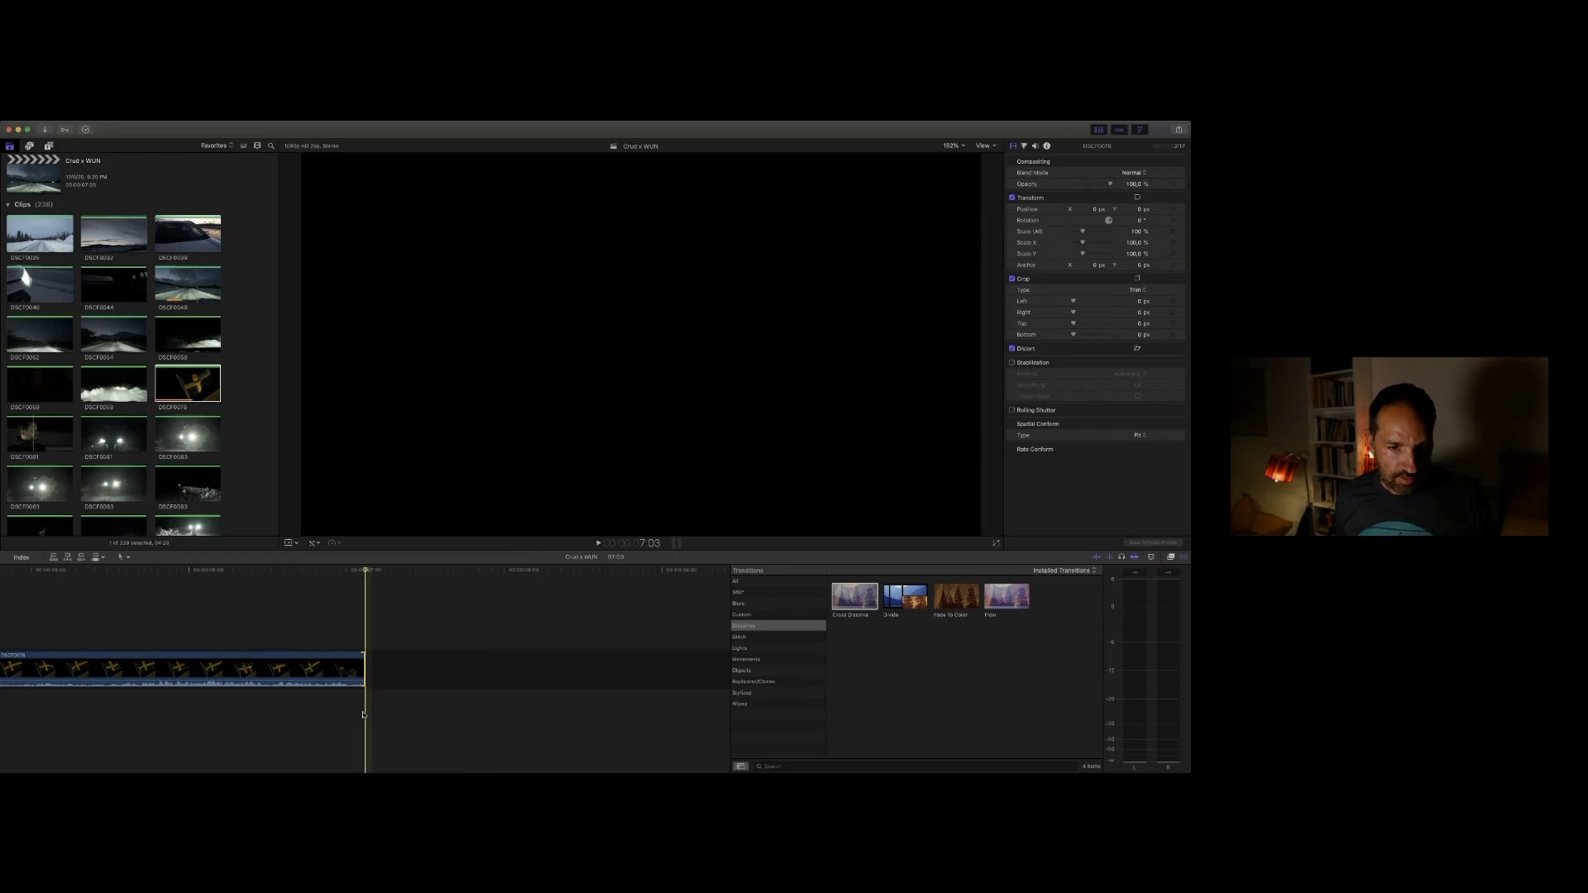
key("space")
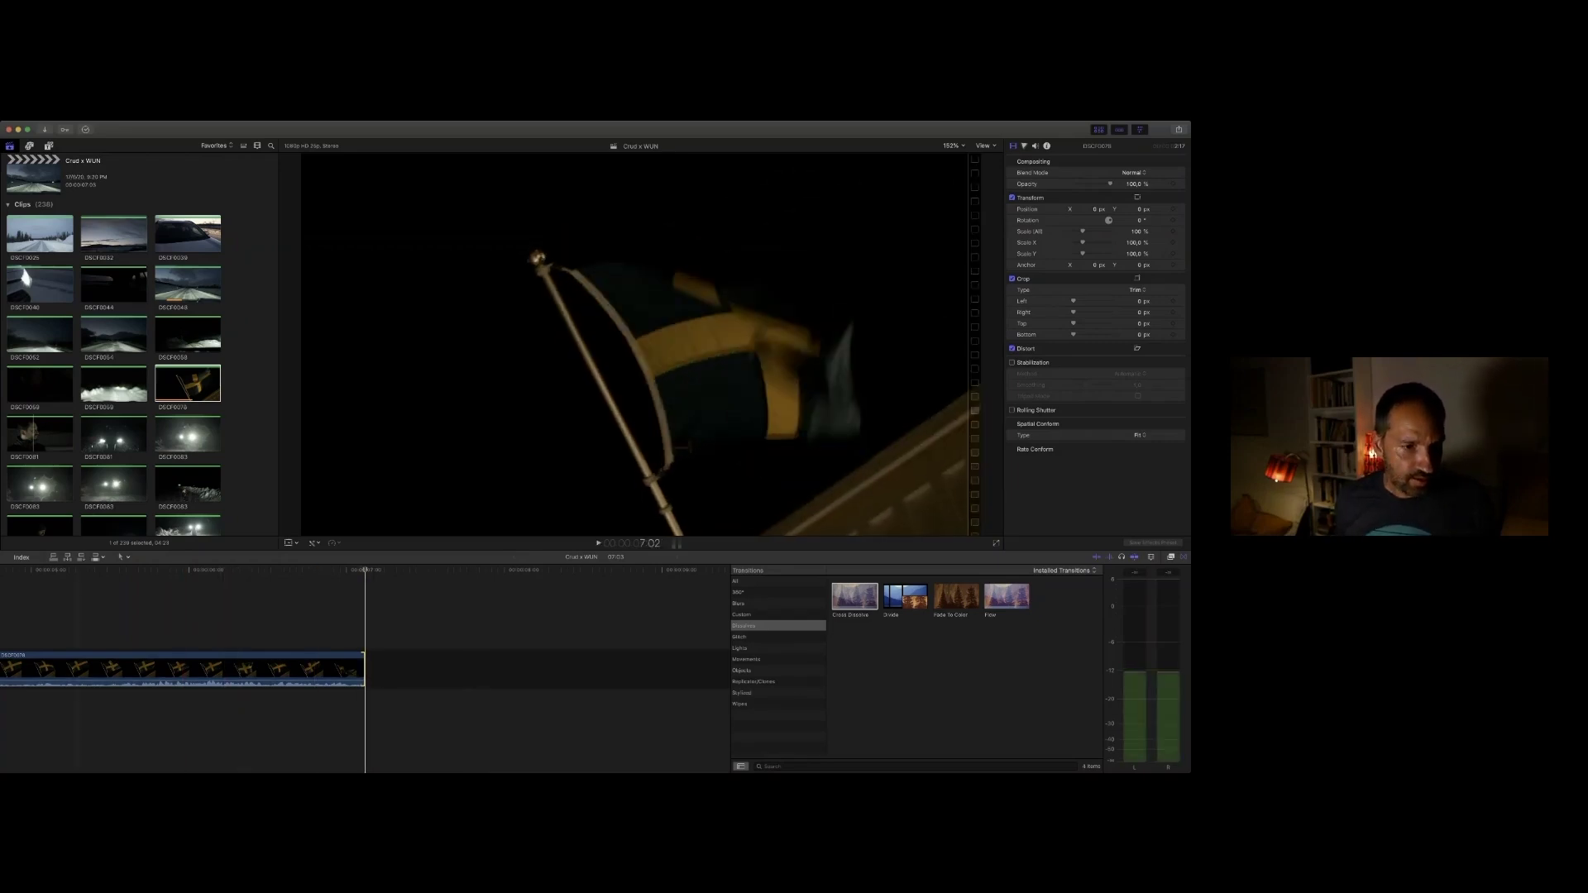
Step: Preview the snowy headlight clips and append the one with the bright, flaring headlights after the flag clip
left_click(22, 441)
key("space")
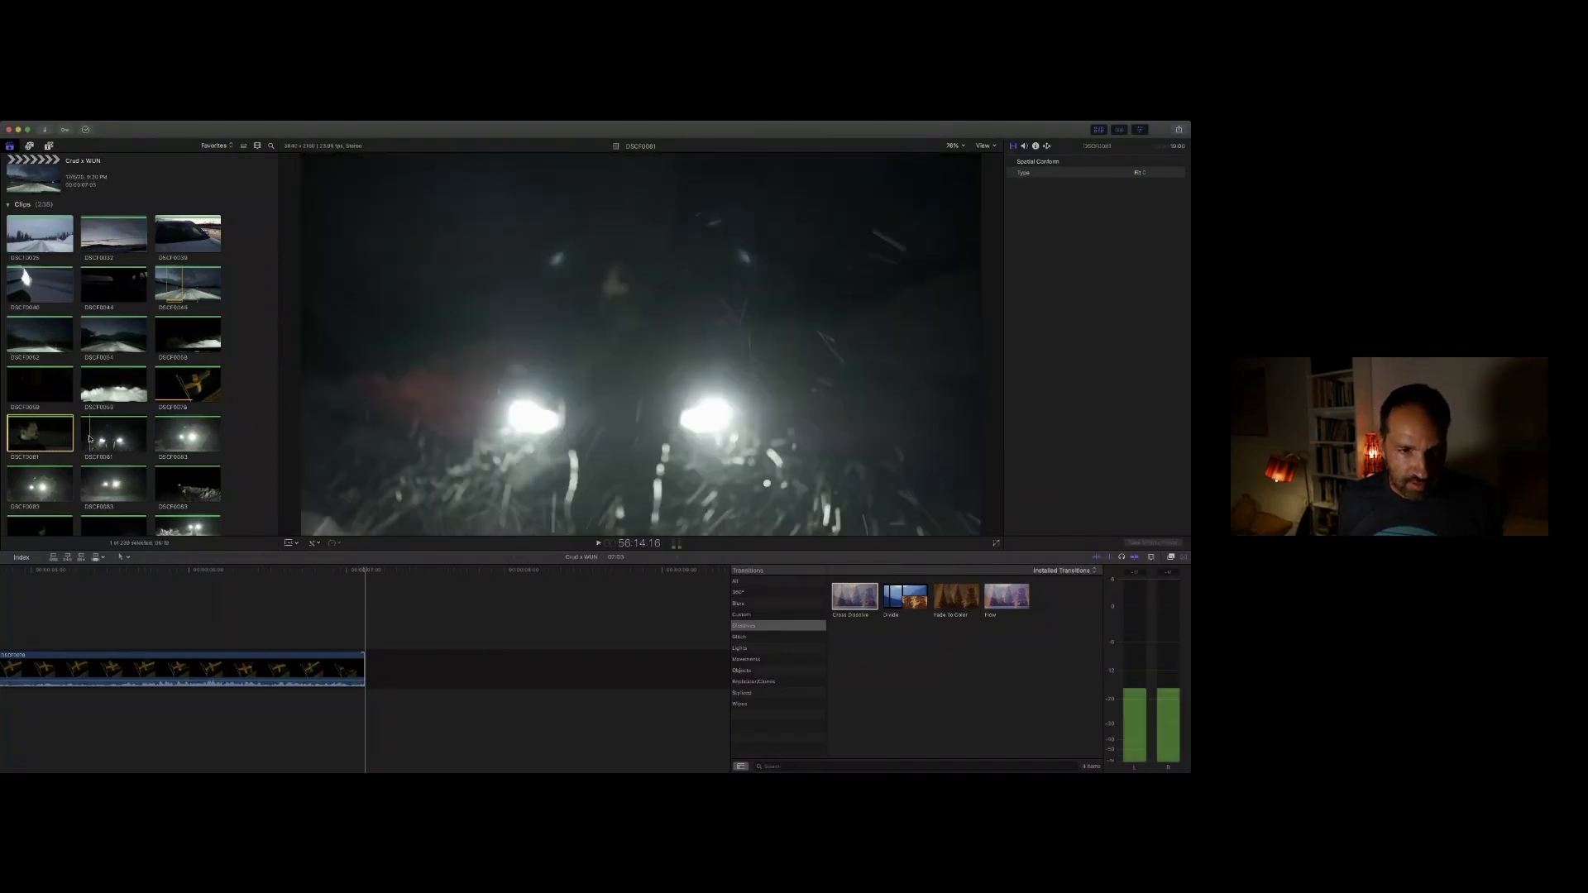
key("space")
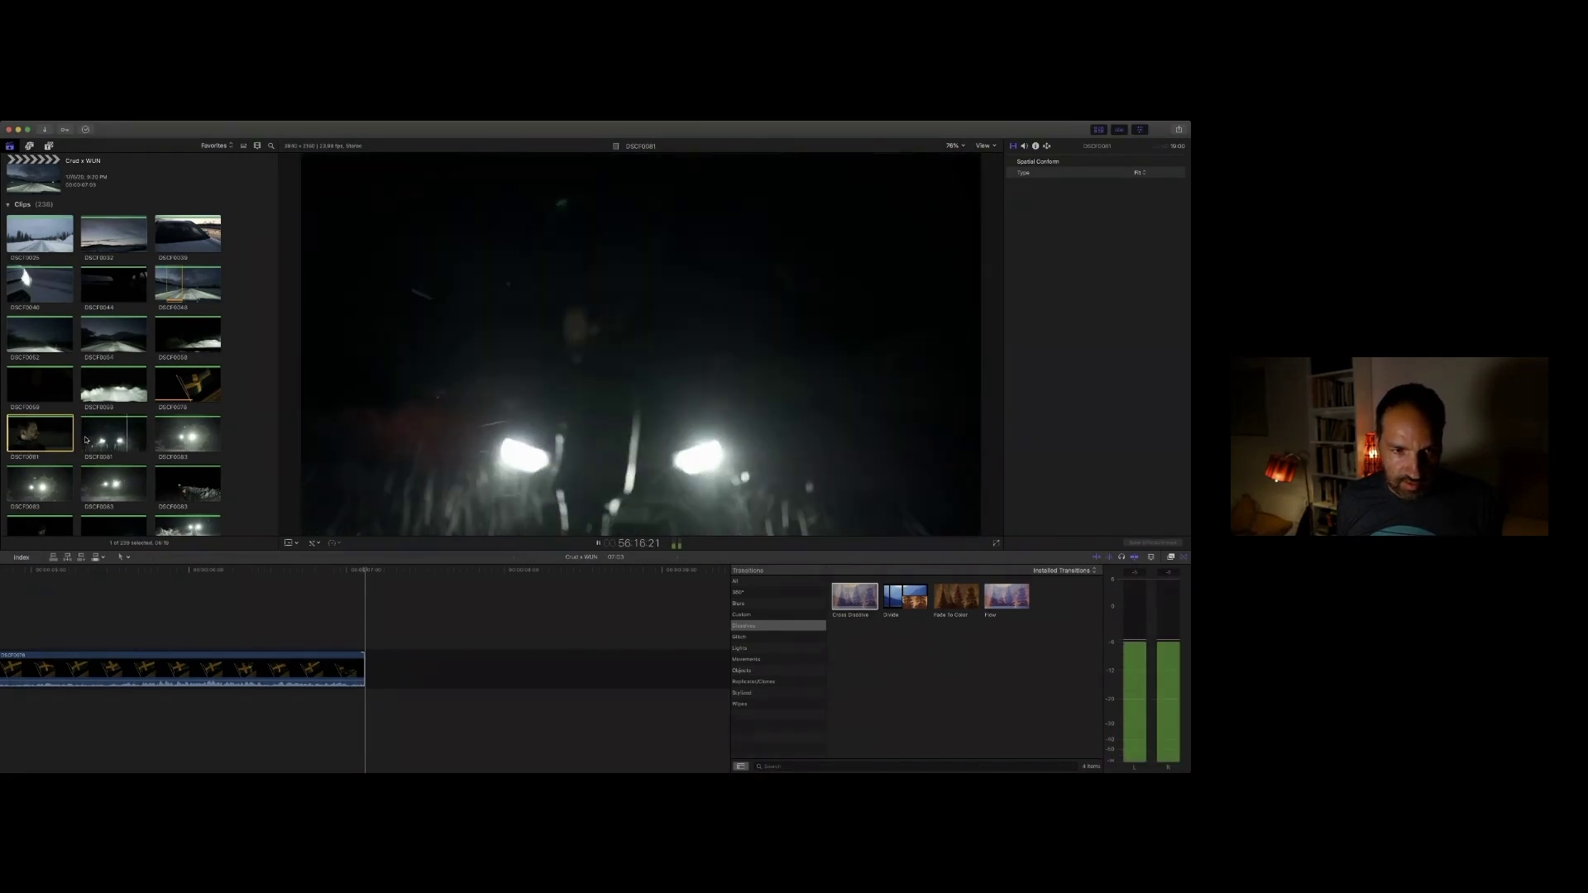
key("space")
key("space")
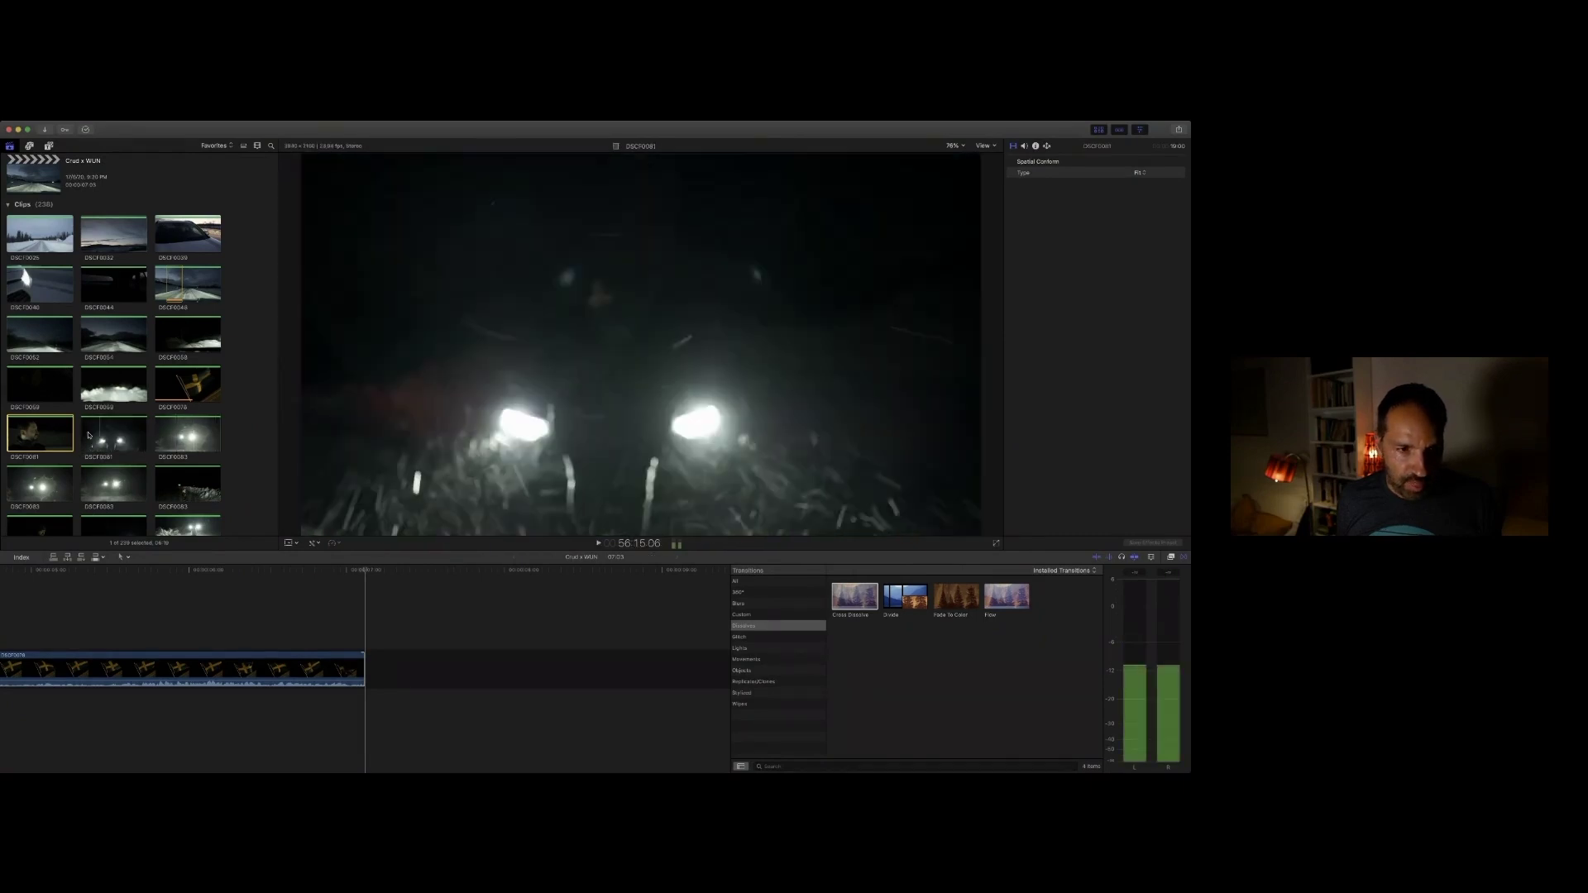
left_click(174, 445)
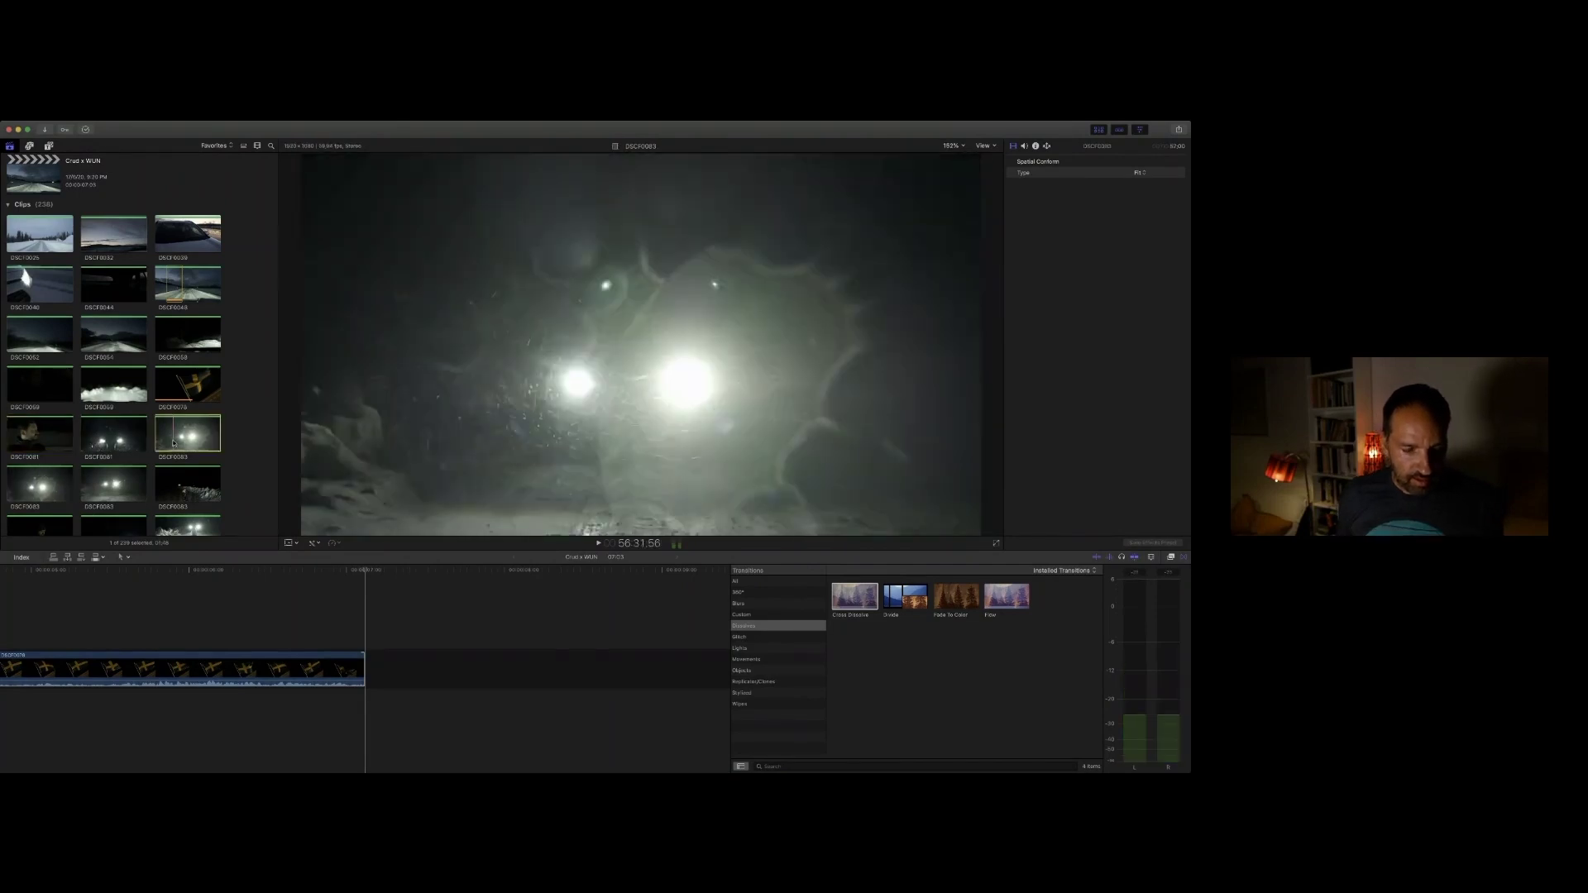
key("e")
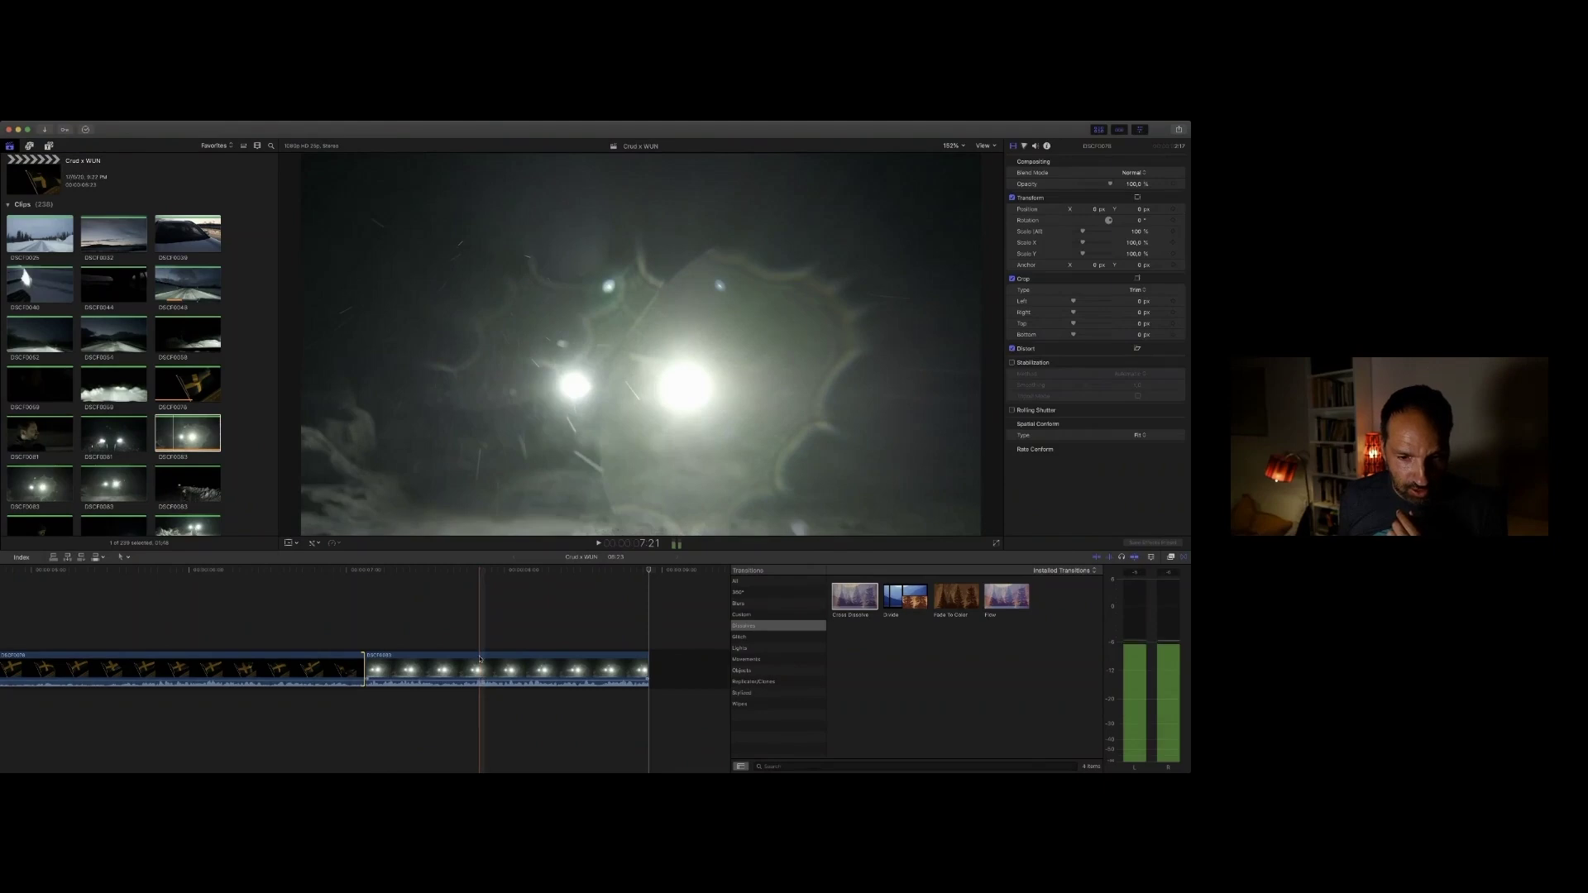
Step: Move the headlights clip ahead of the flag clip and play the edit from the start
left_click_drag(480, 681, 74, 669)
key("space")
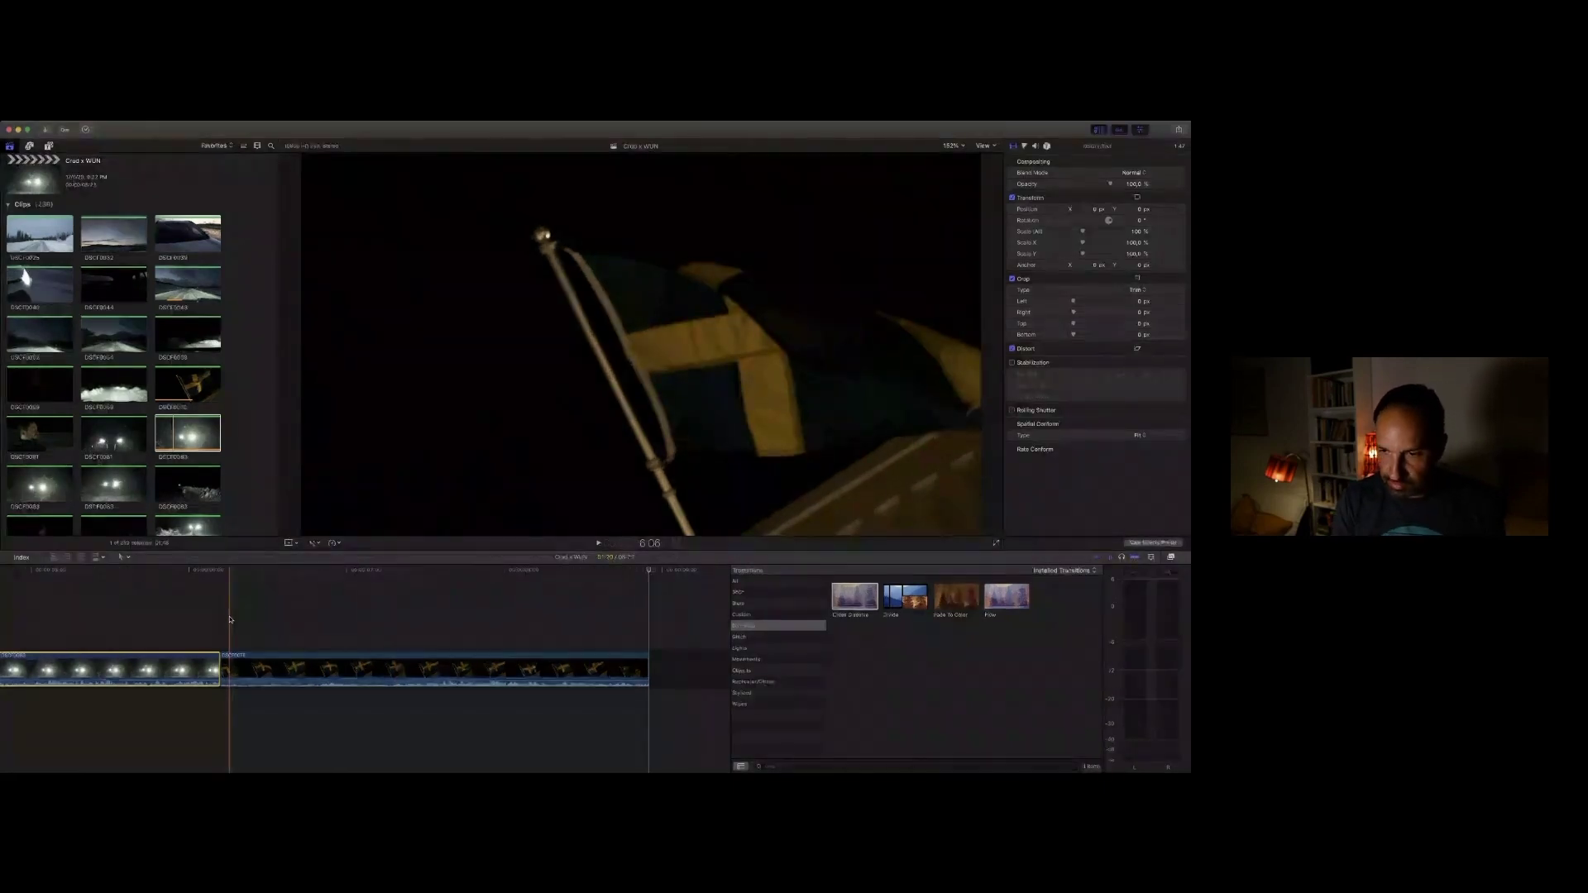
key("Home")
key("space")
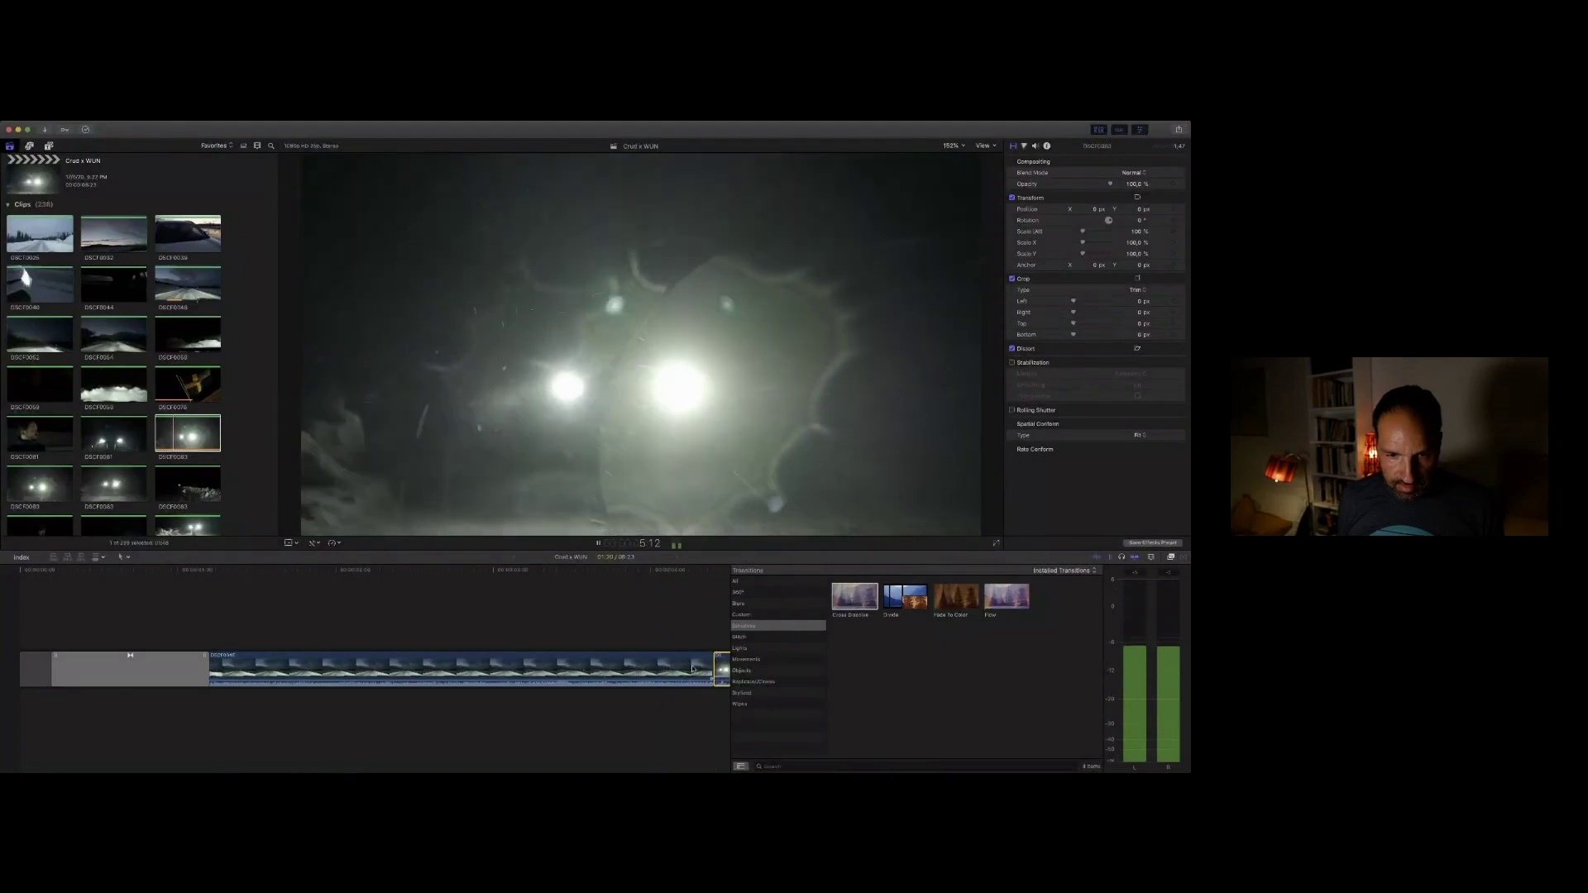
Step: Delete the headlights clip before the flag and append the clip of the man with yellow gloves in the dark
key("space")
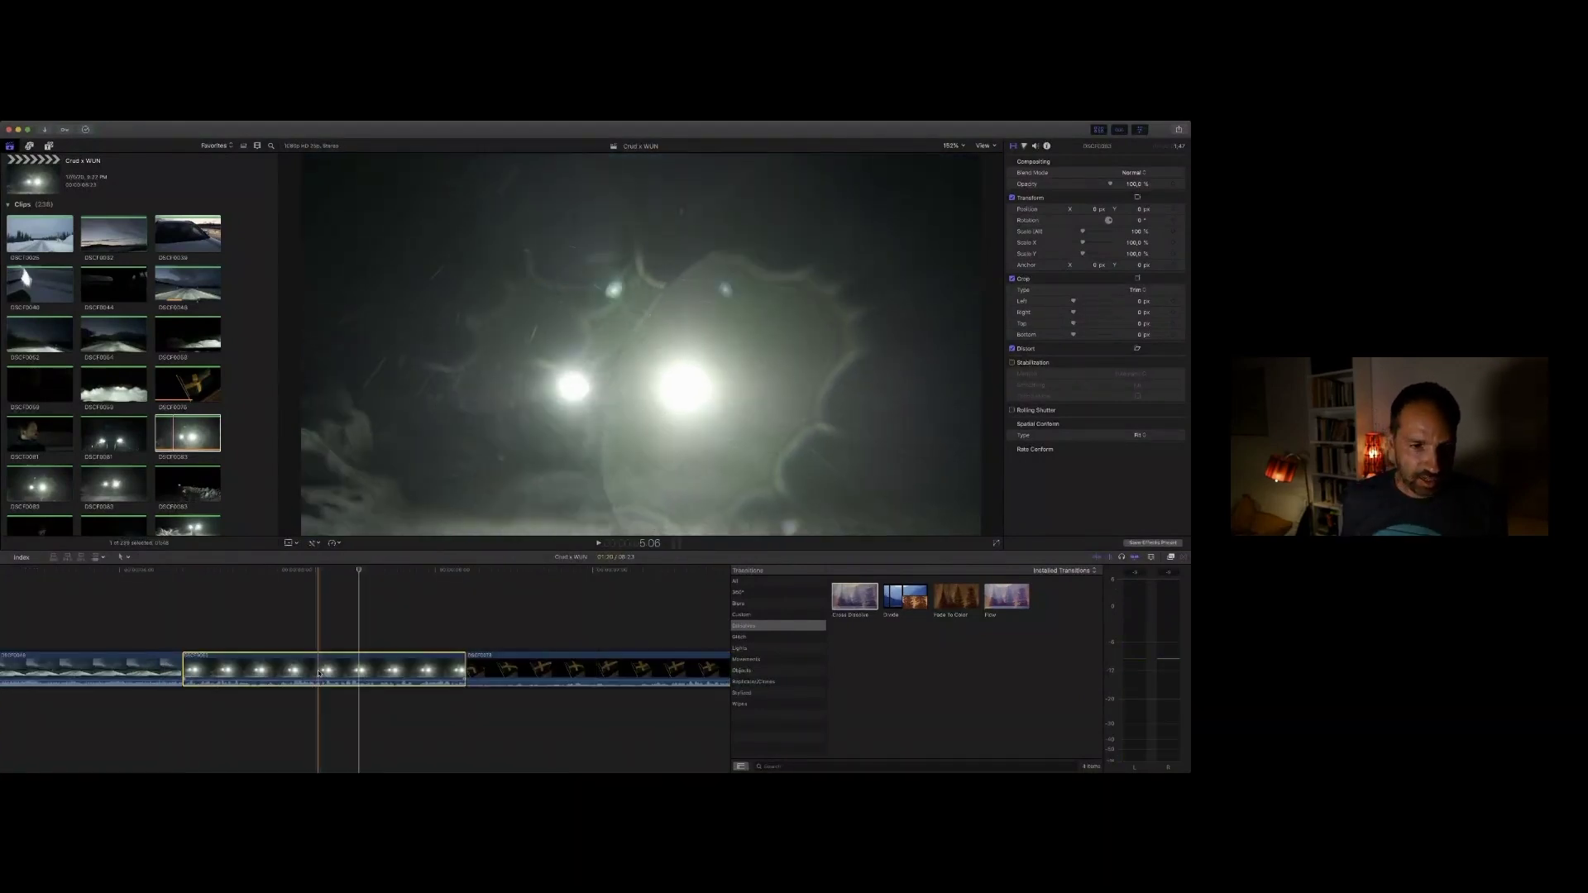
key("Delete")
scroll(92, 430, "down", 3)
scroll(92, 430, "down", 1)
left_click(167, 418)
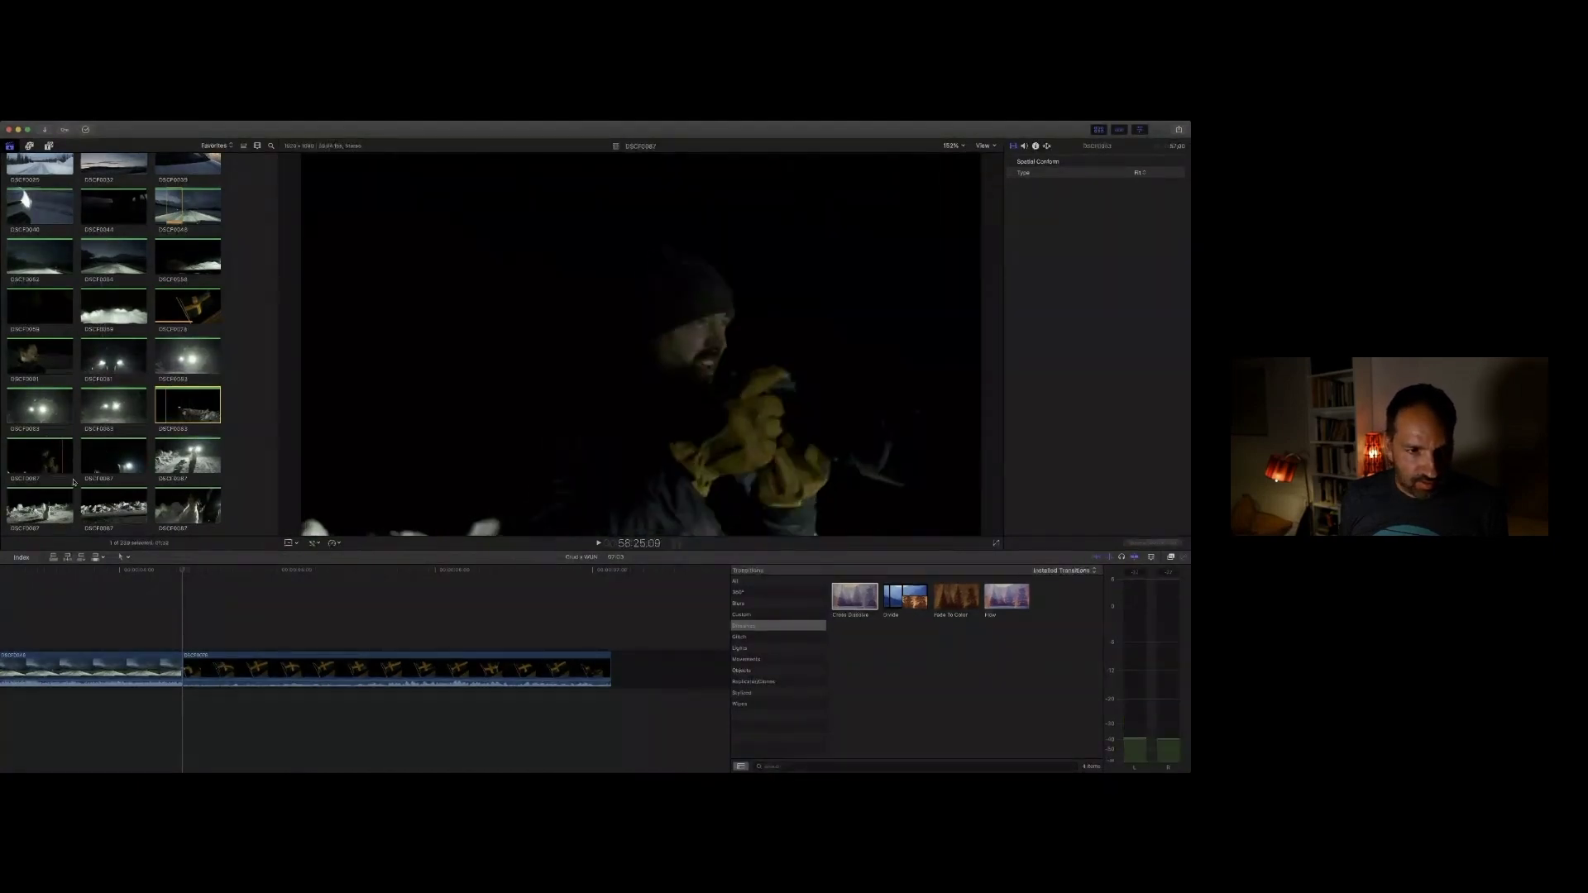
left_click(21, 458)
key("e")
Step: Enlarge the timeline area and play across the cut from the flag to the man in the dark
key("space")
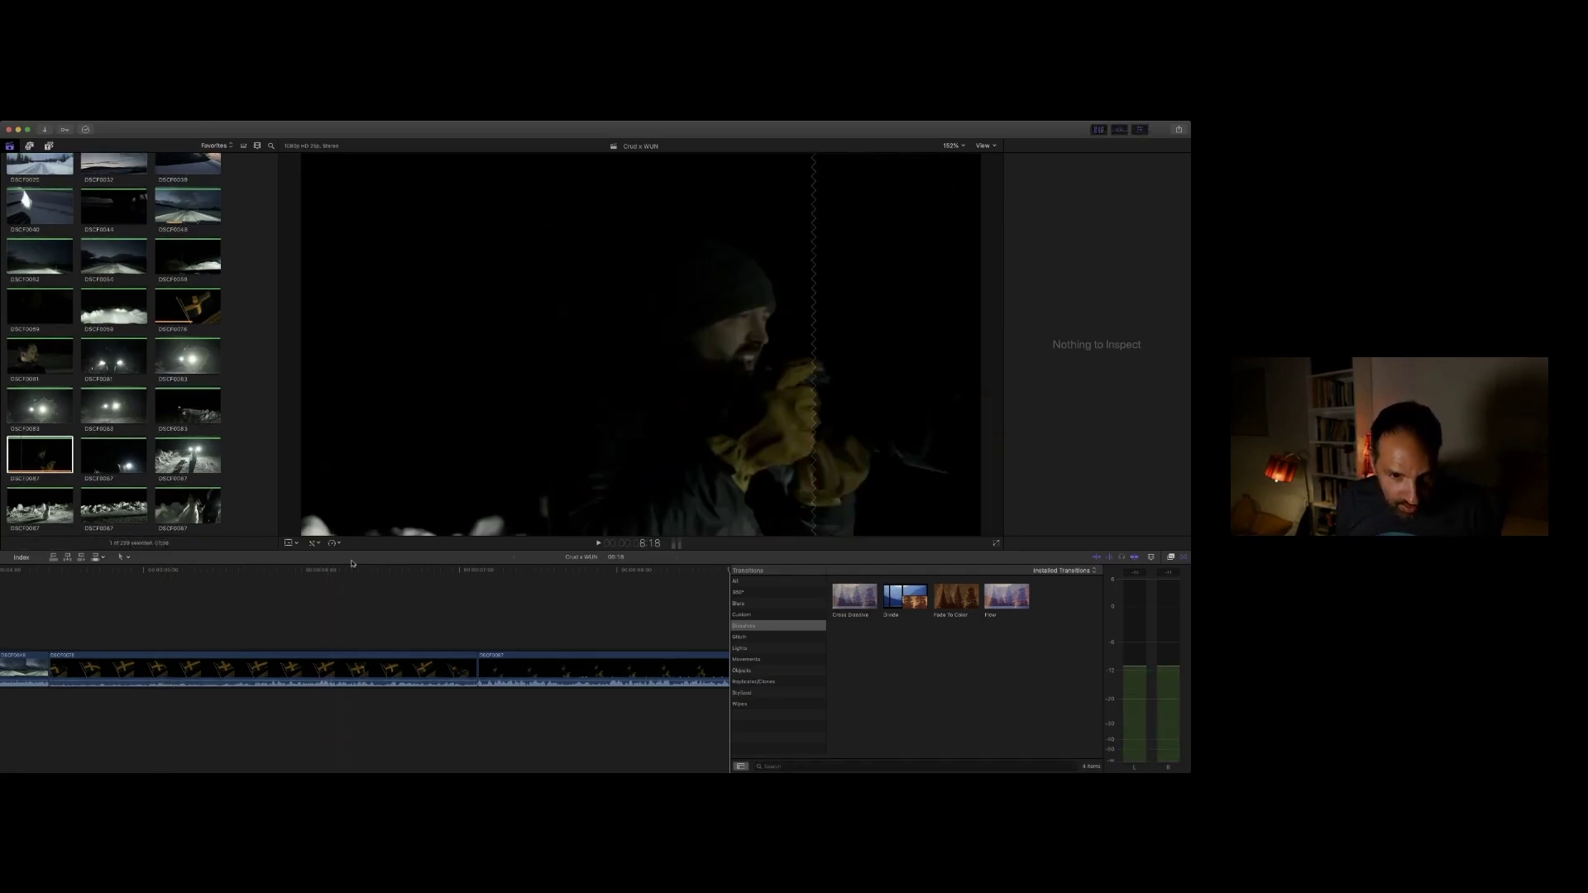
left_click_drag(351, 551, 350, 514)
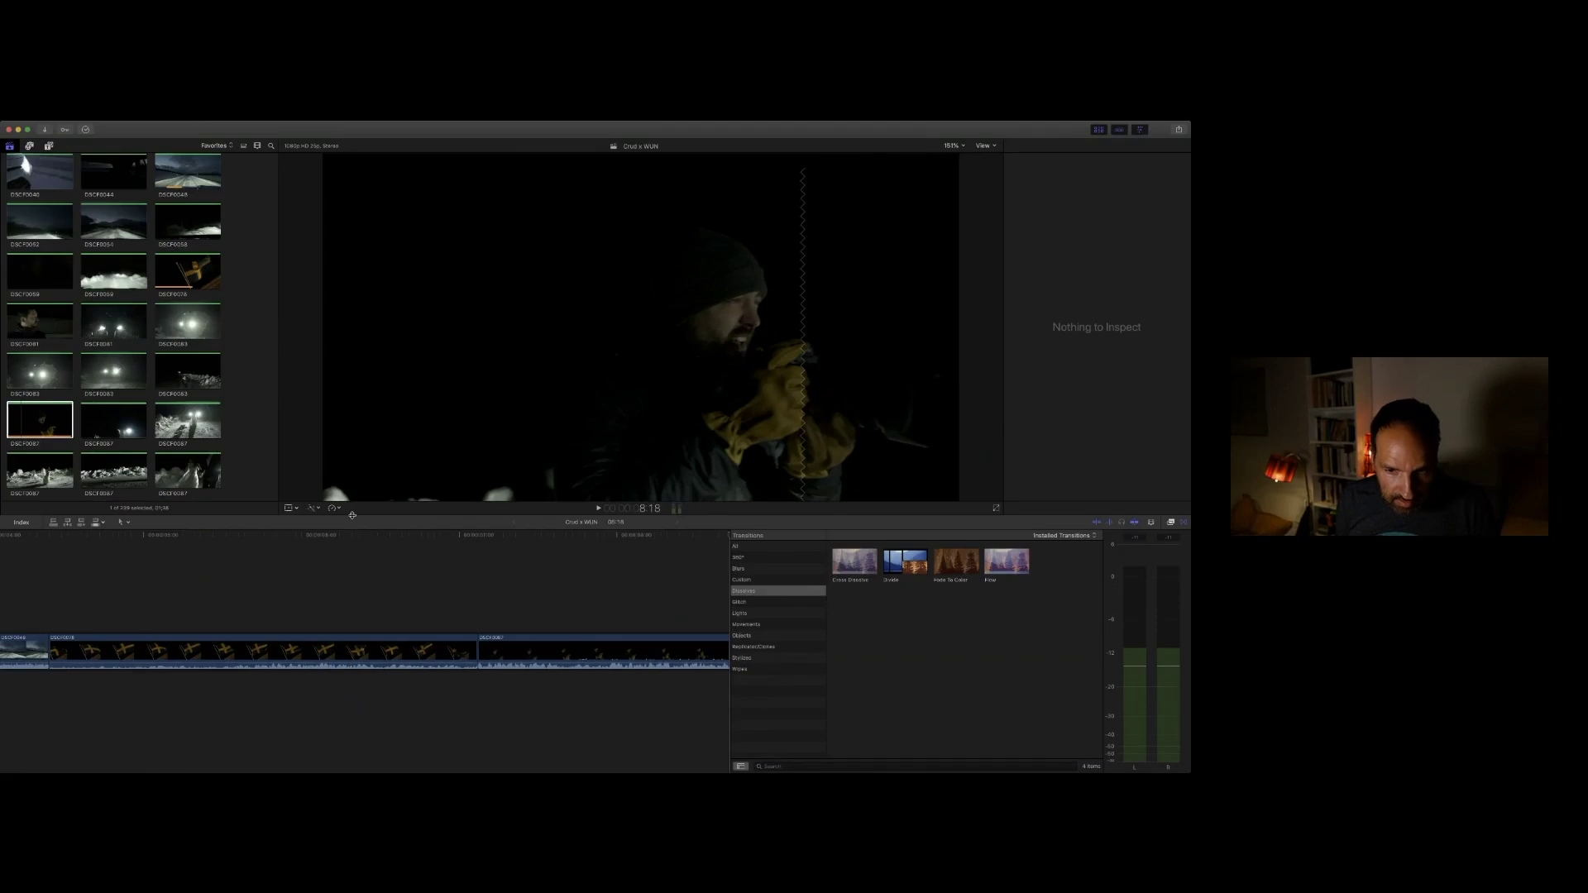
left_click(398, 654)
key("space")
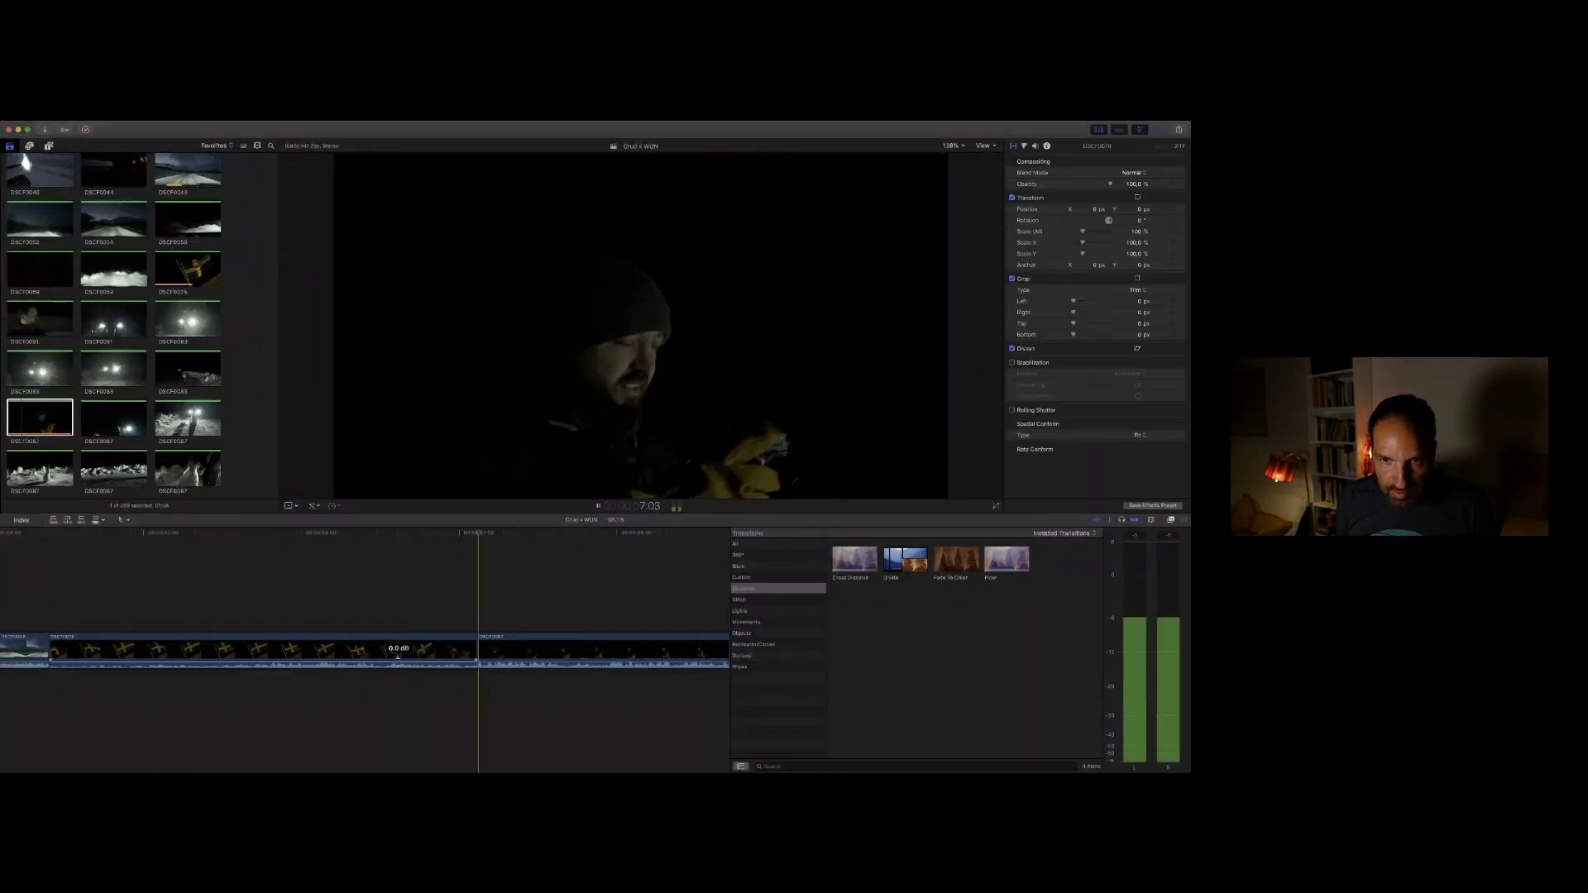
key("space")
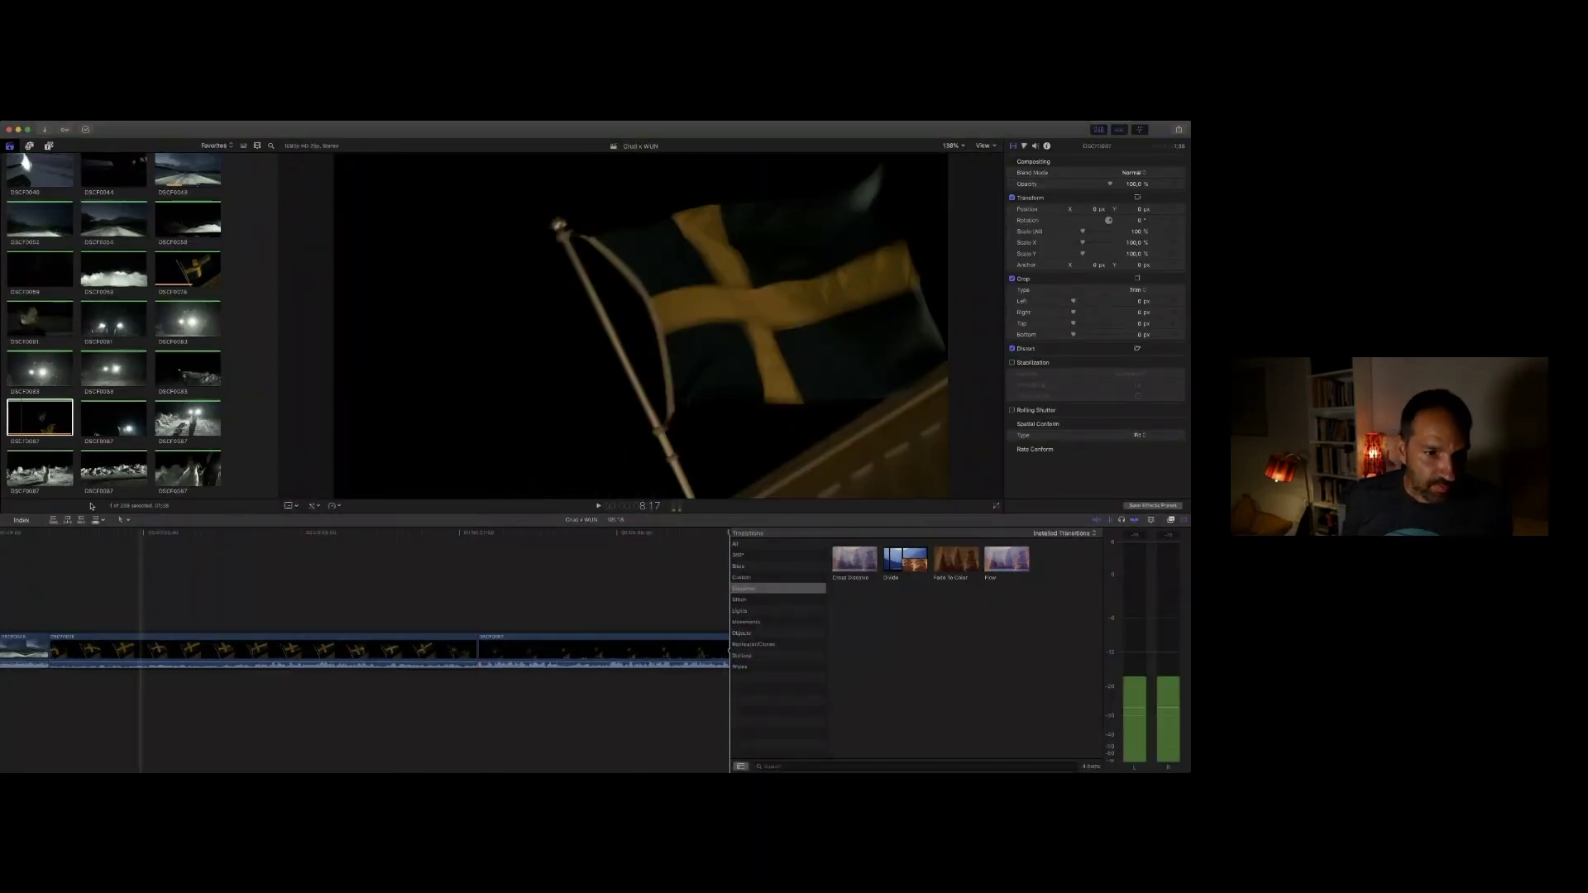
Step: Append the dark clip of approaching headlights after the man in the dark and play across the new cut
left_click(85, 424)
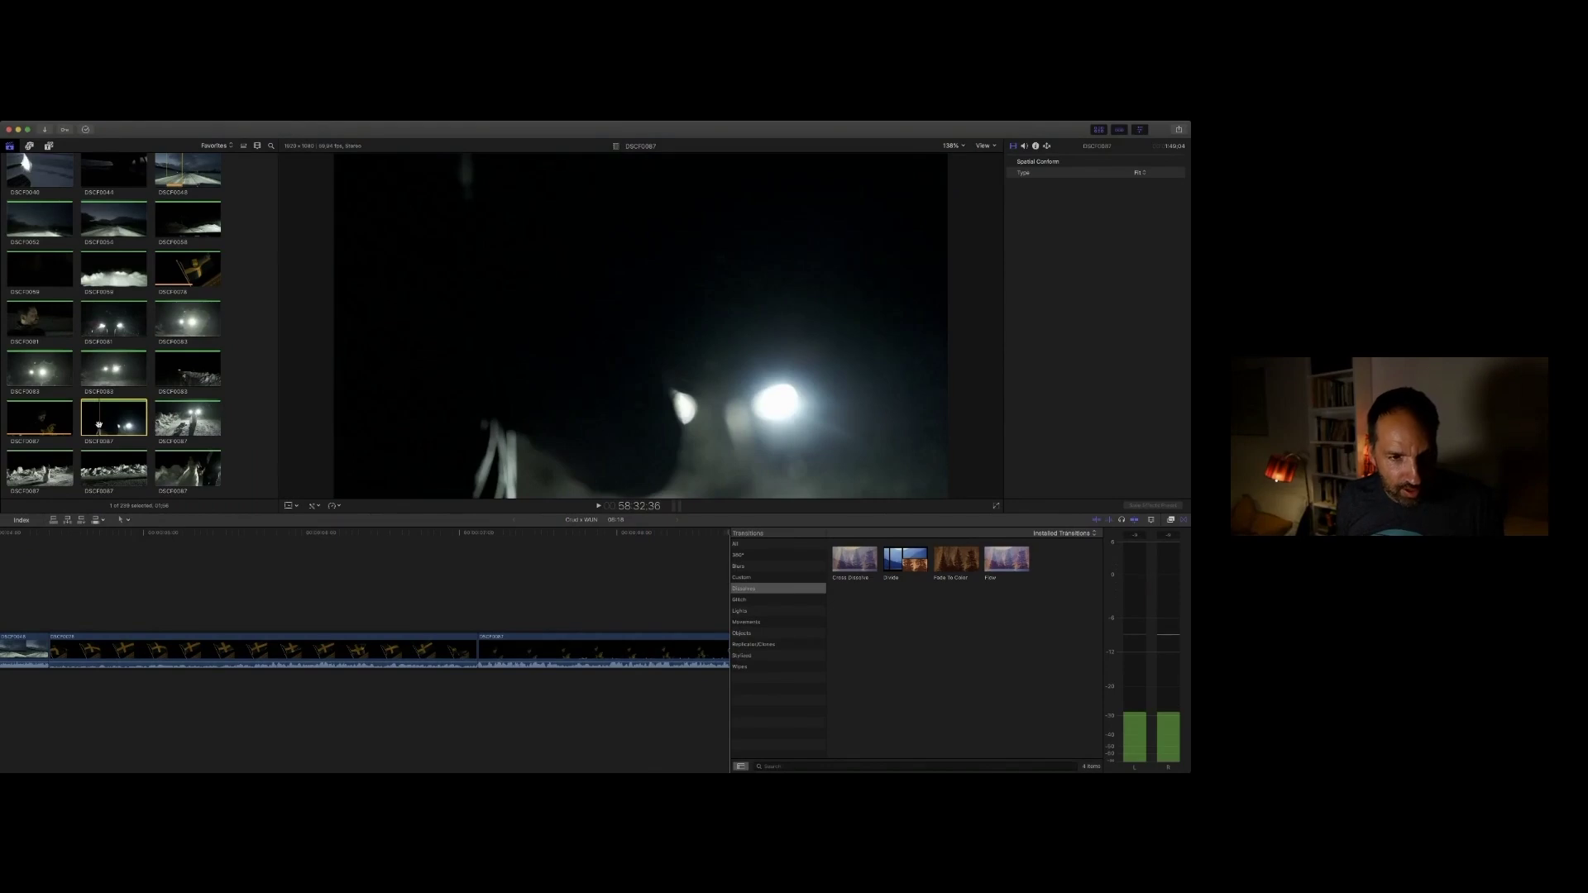
key("e")
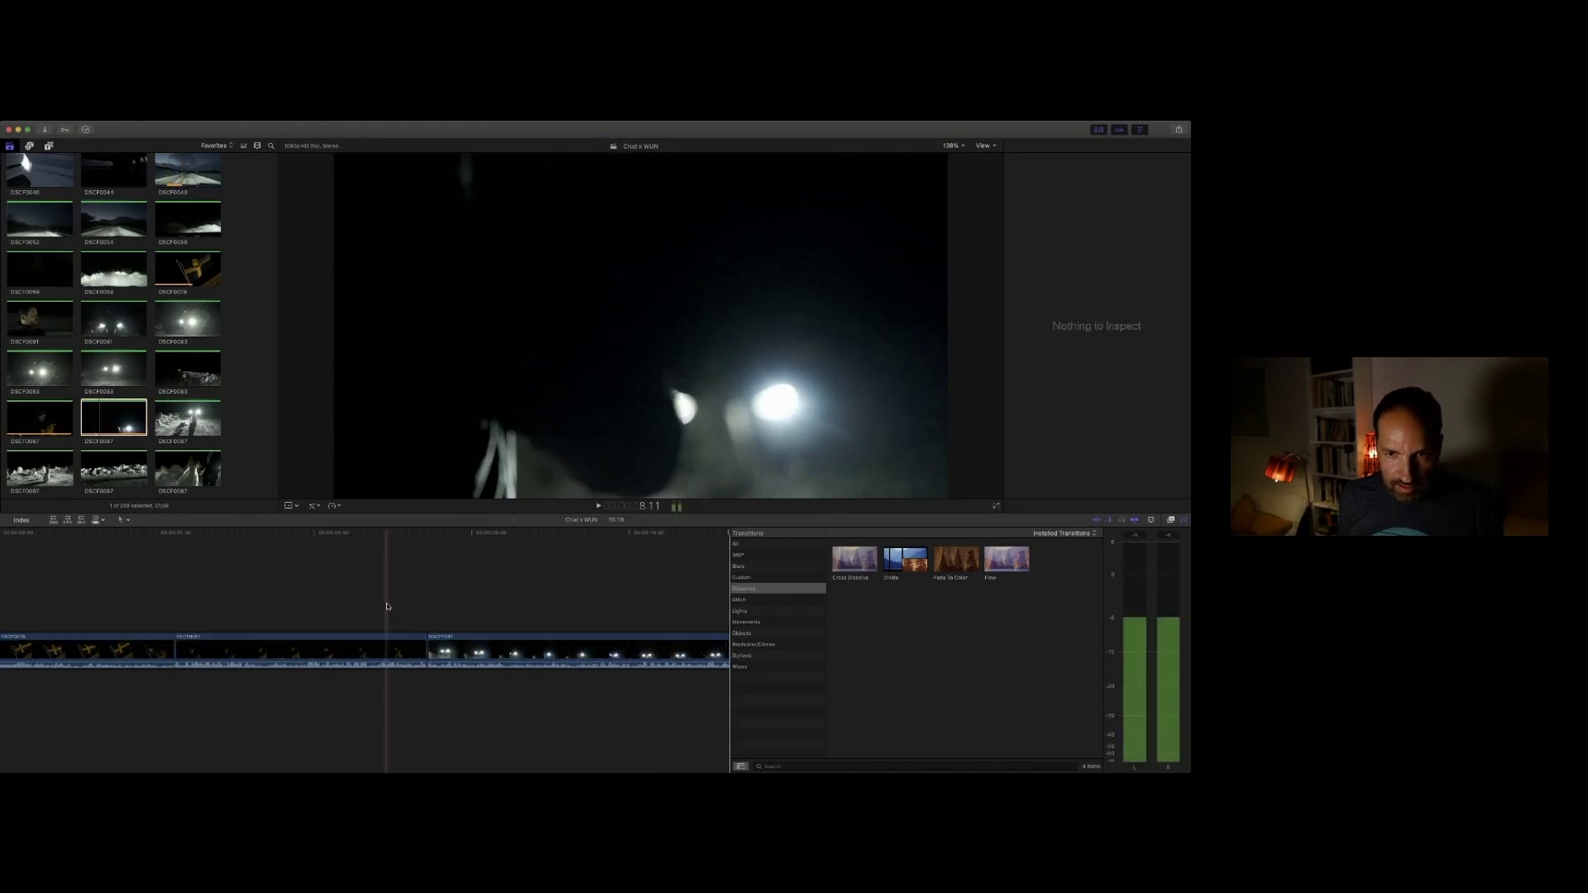
key("space")
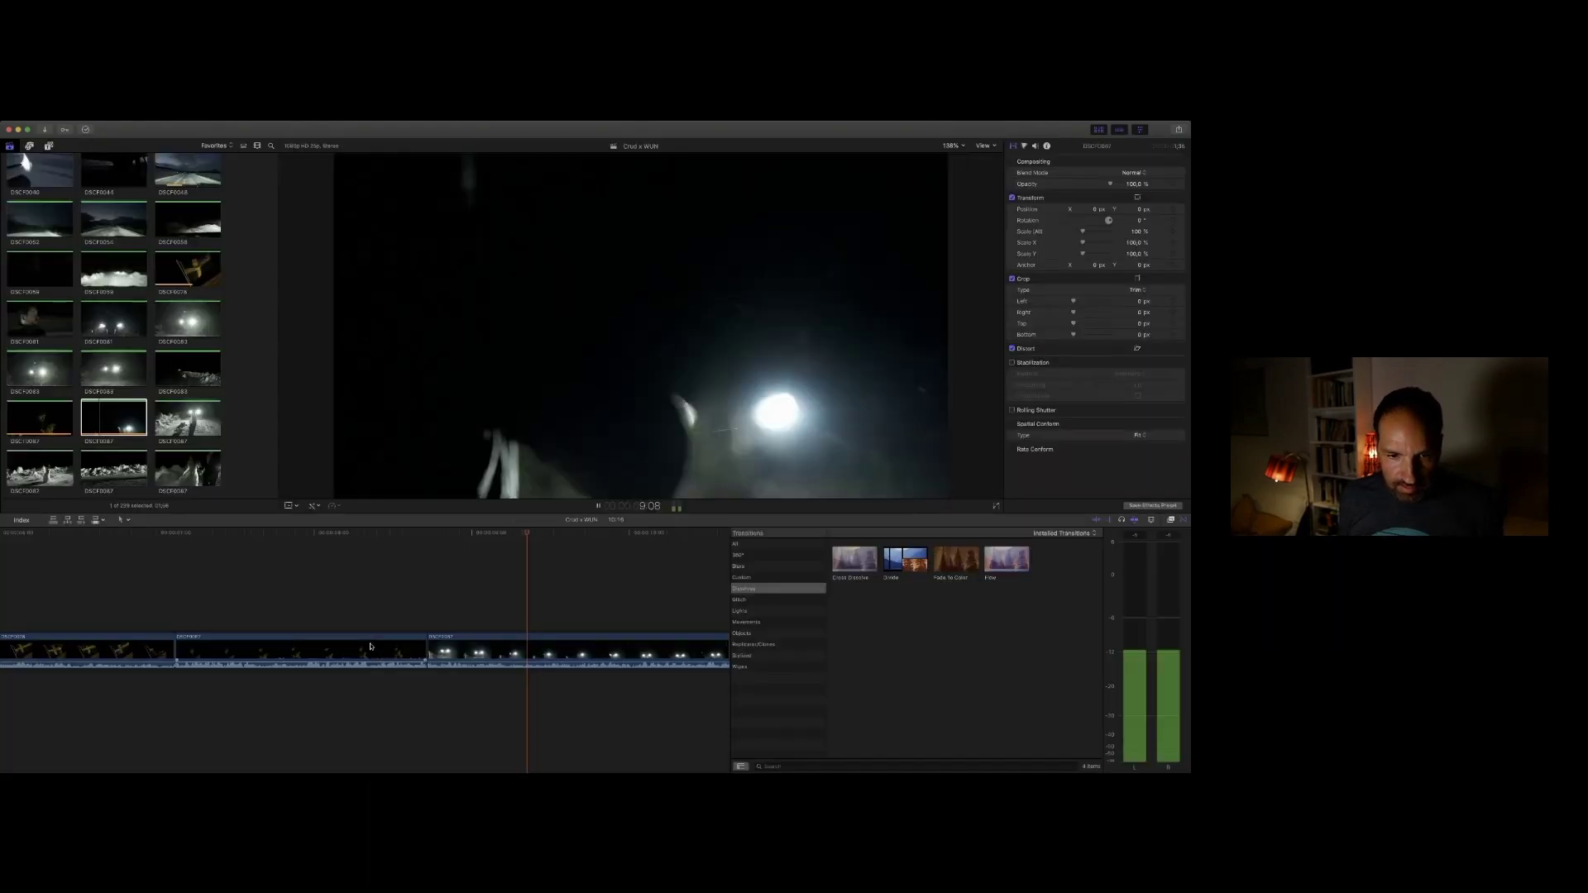
key("space")
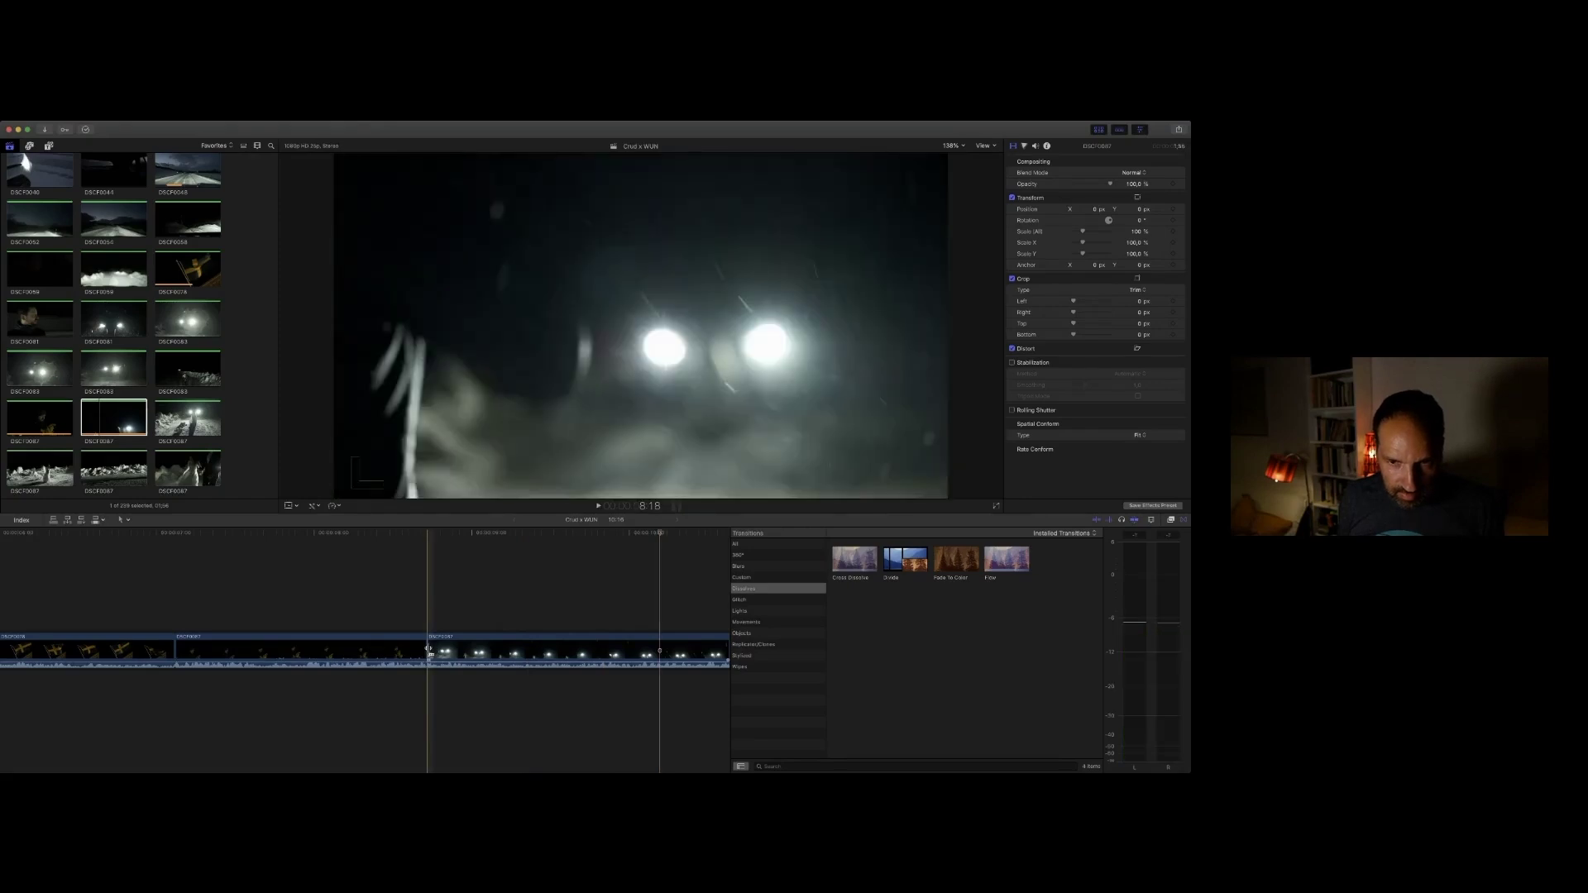
Step: Review the cut between the man and the approaching headlights, add a cross dissolve there, and play it back
key("space")
key("Up")
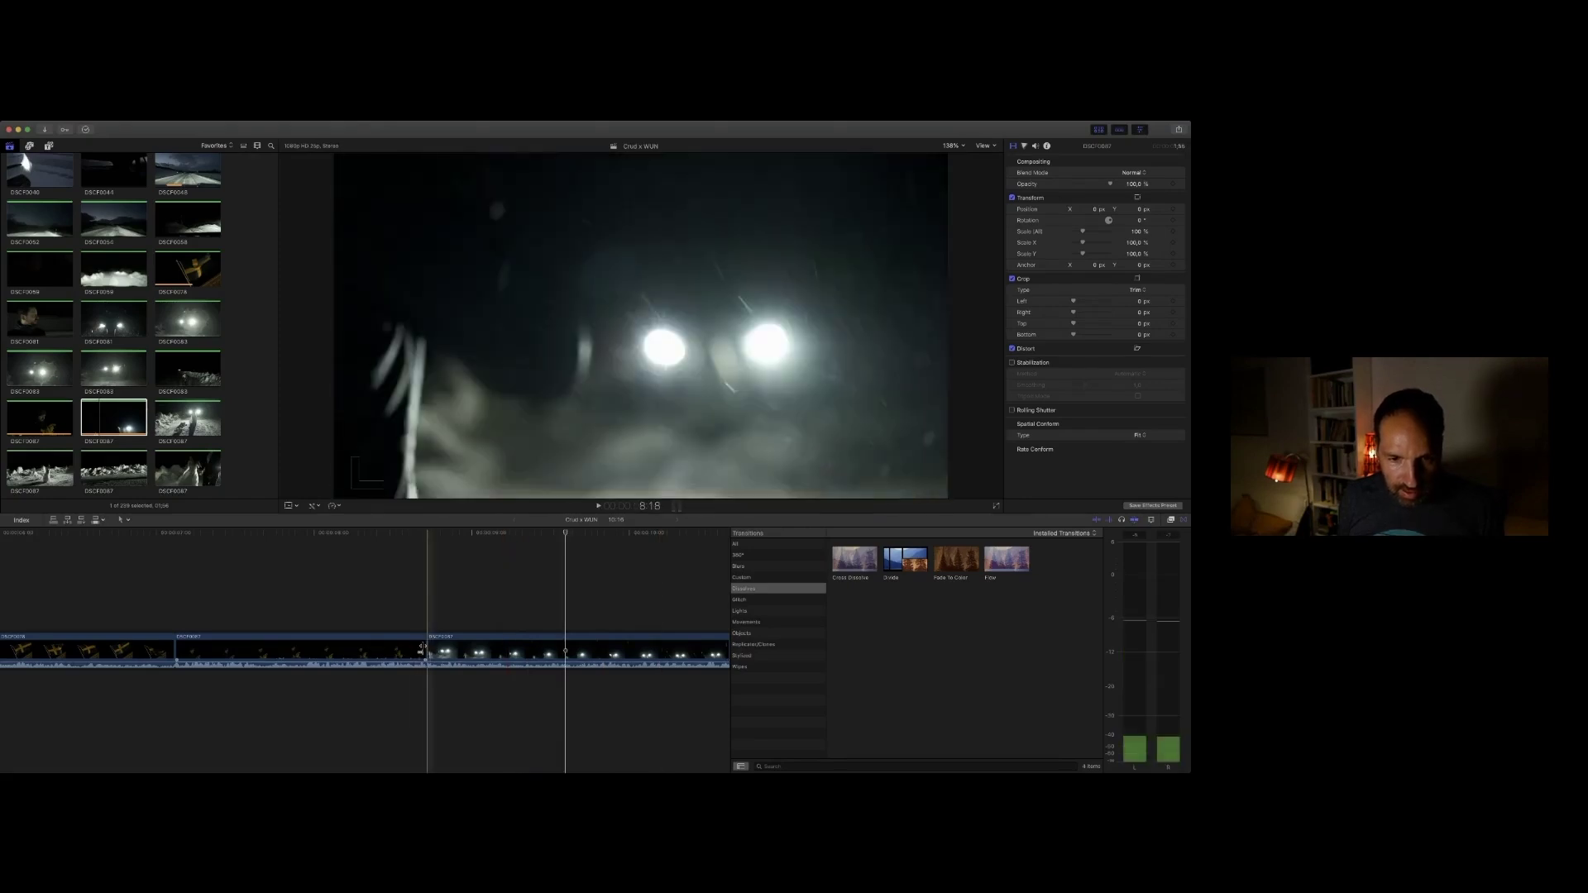
left_click(381, 654)
key("space")
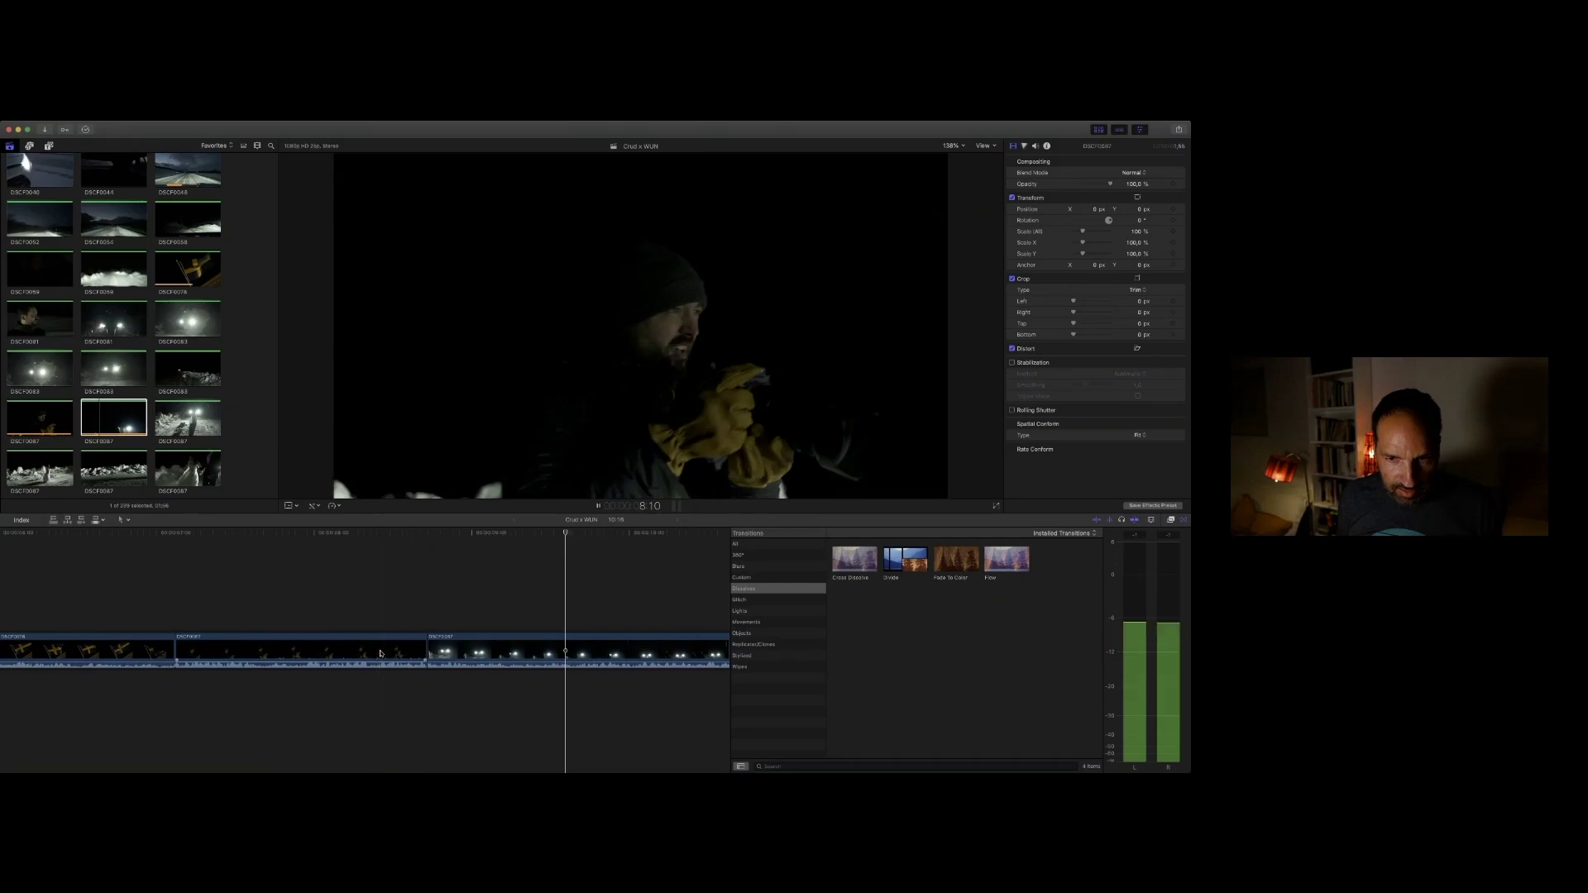
key("space")
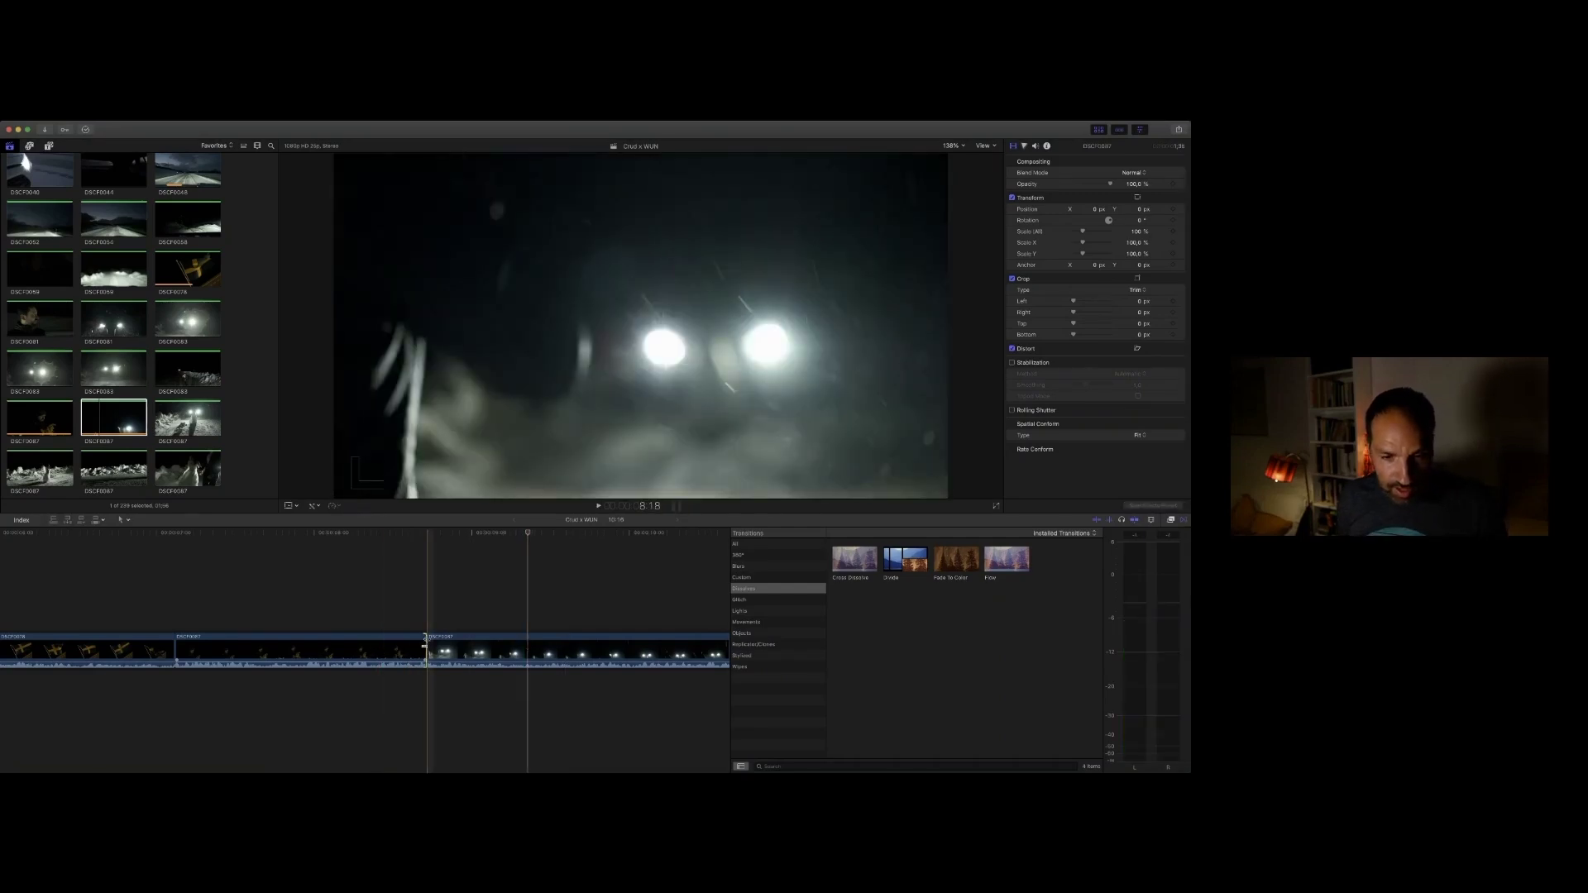
key("super+t")
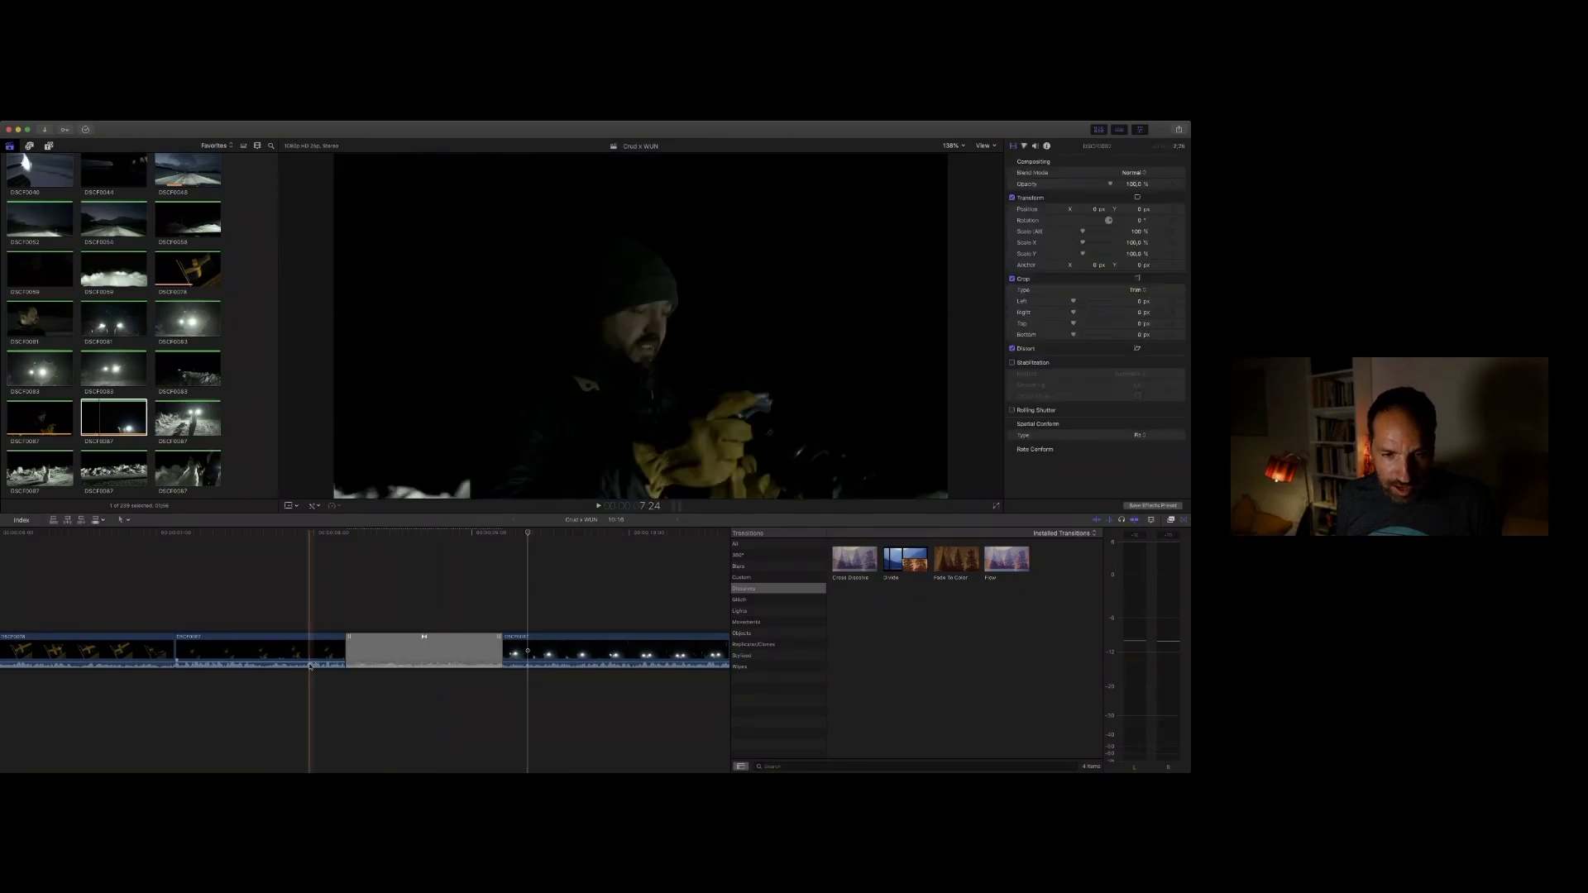
key("space")
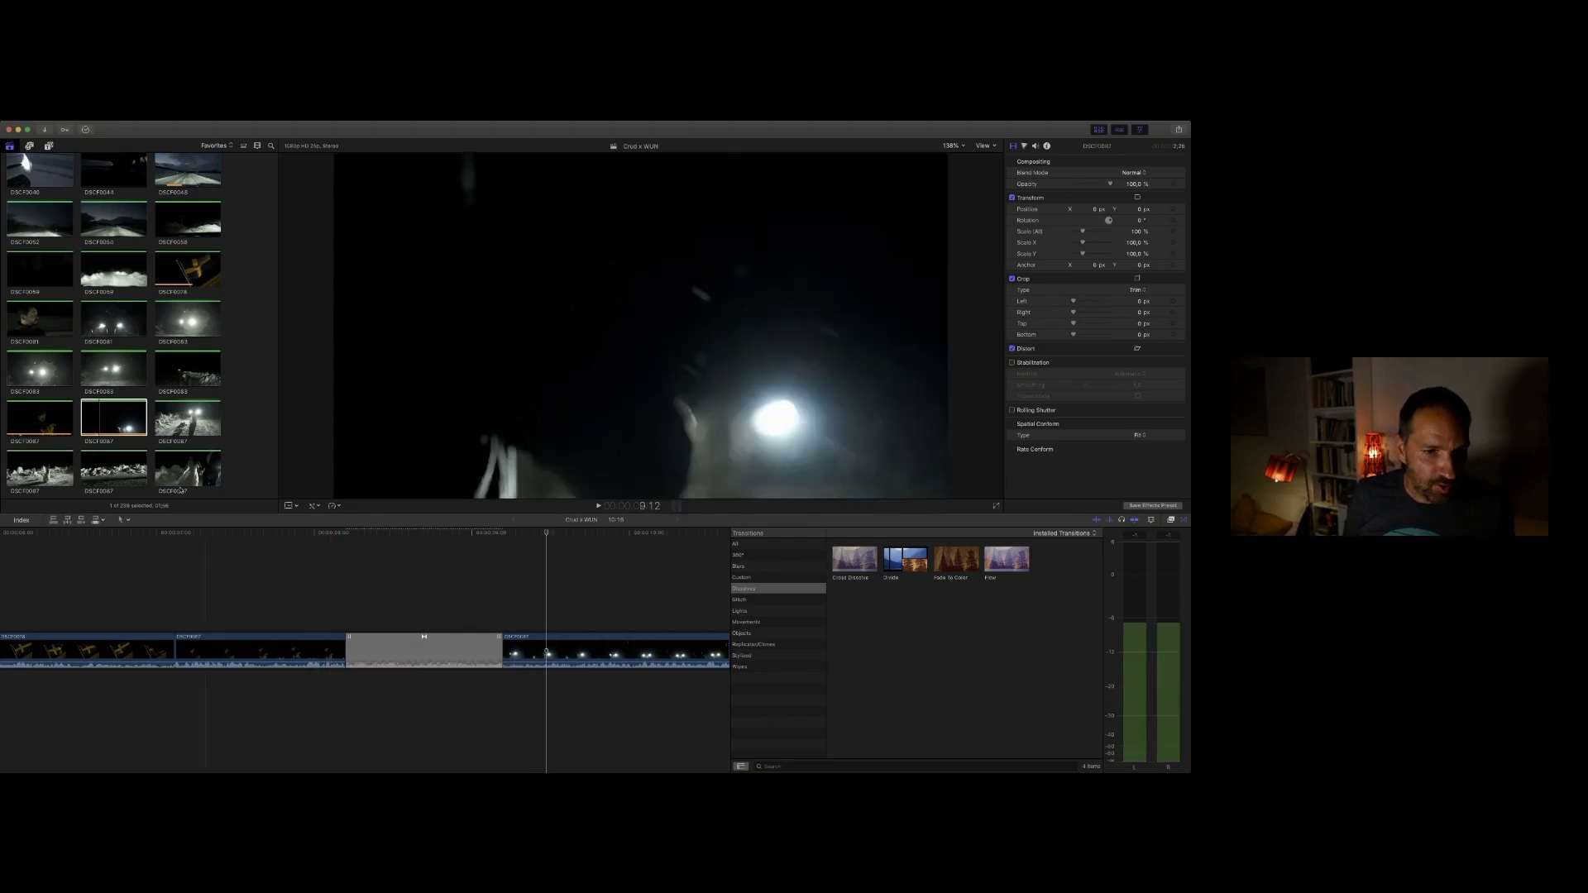
Step: Preview the snowbank clips and append the one of the white figure standing in front of the headlights
left_click(155, 423)
key("space")
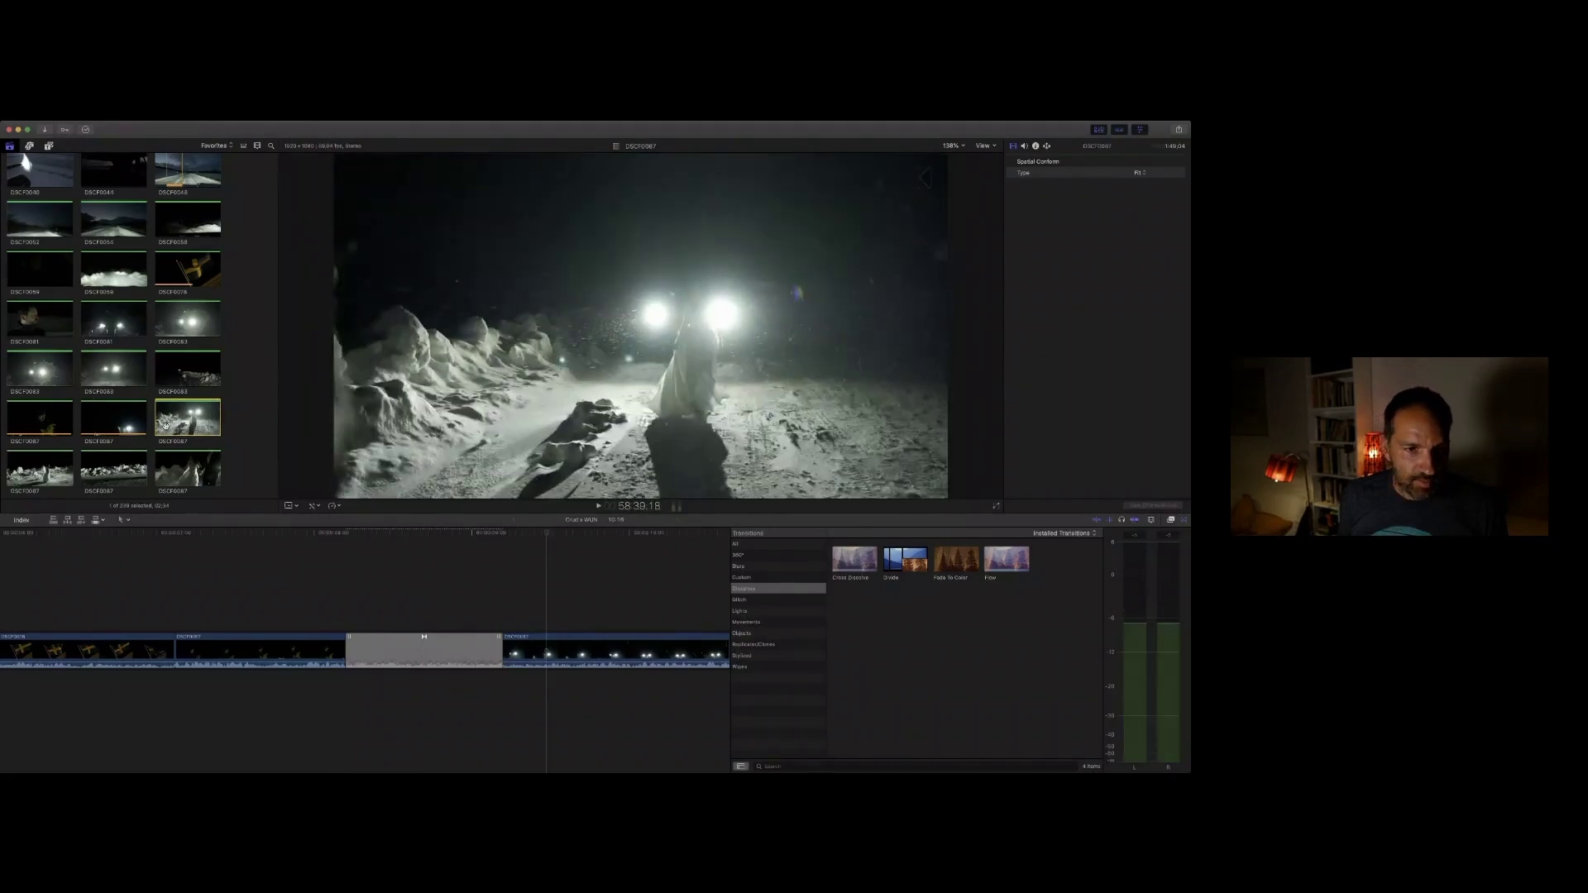
key("space")
scroll(116, 289, "down", 1)
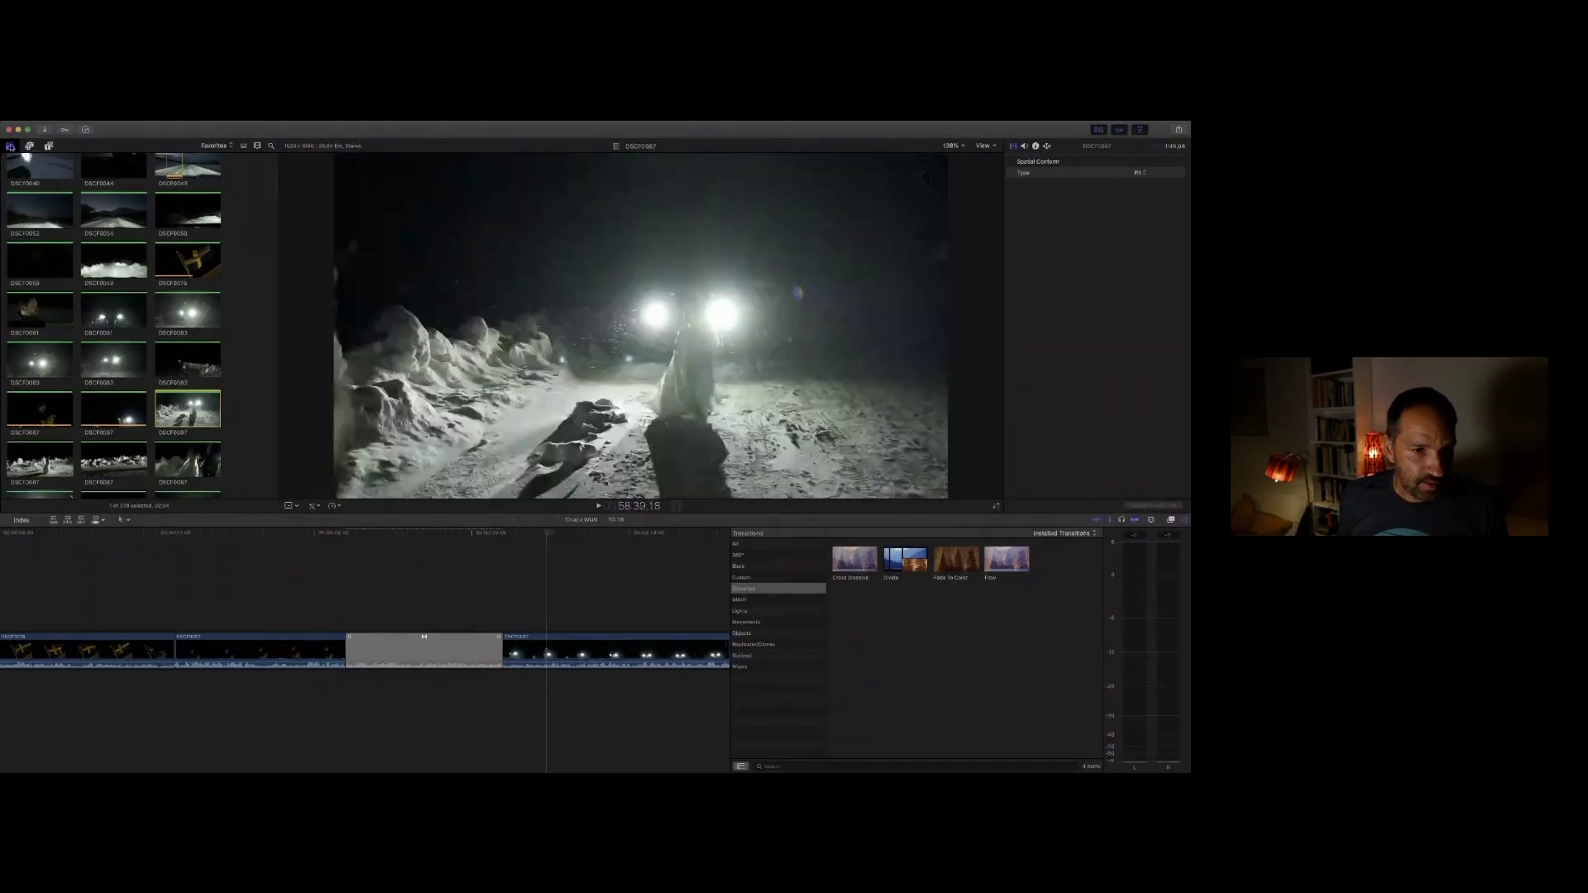
scroll(191, 350, "down", 4)
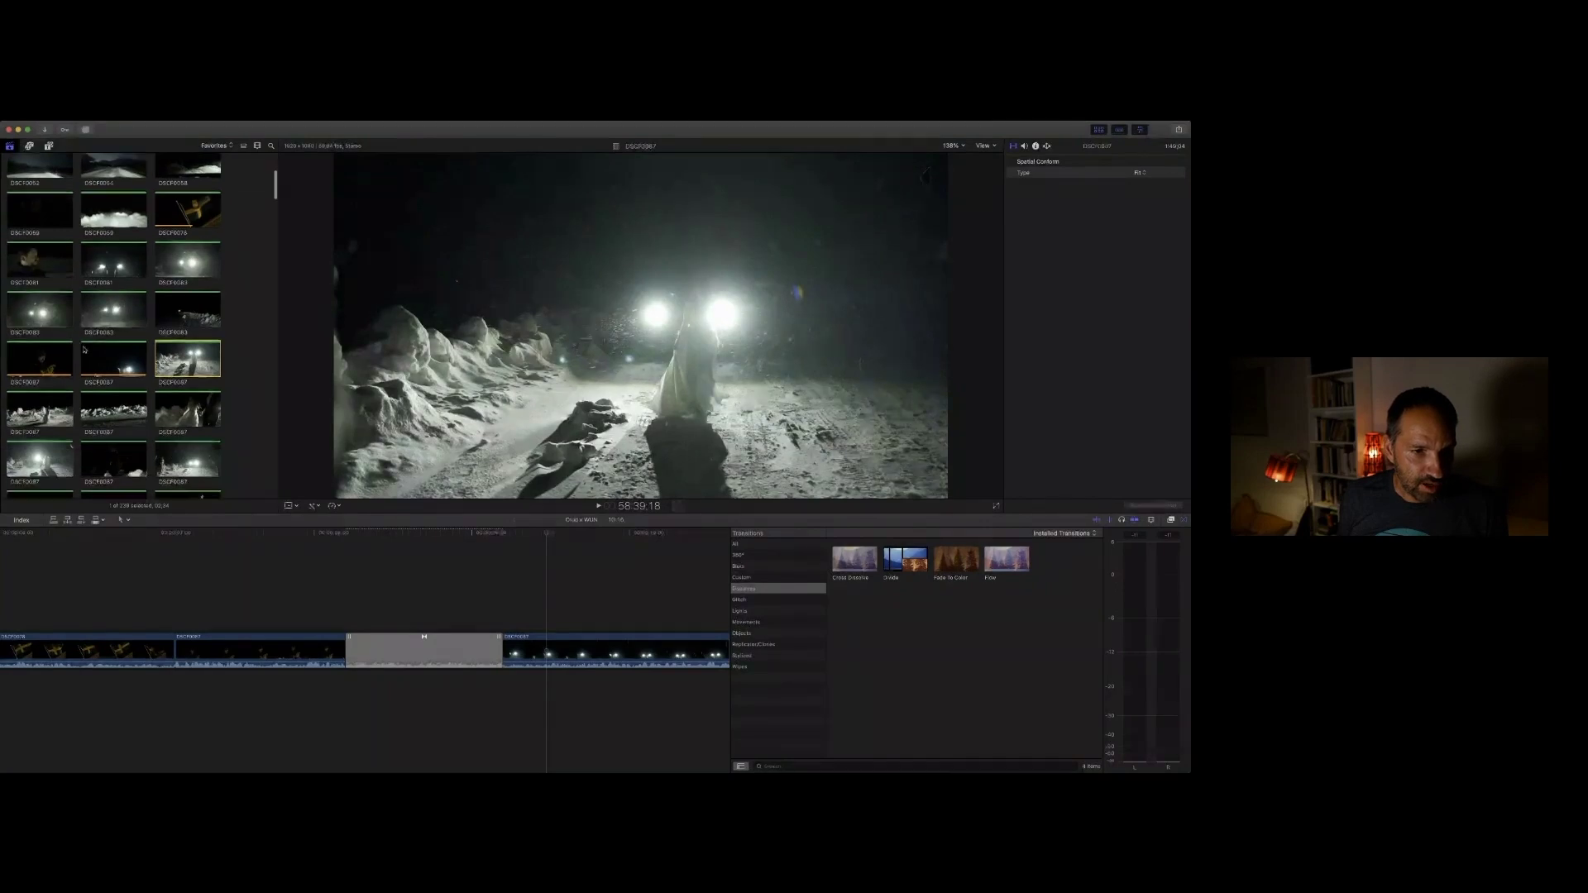
left_click(40, 346)
key("space")
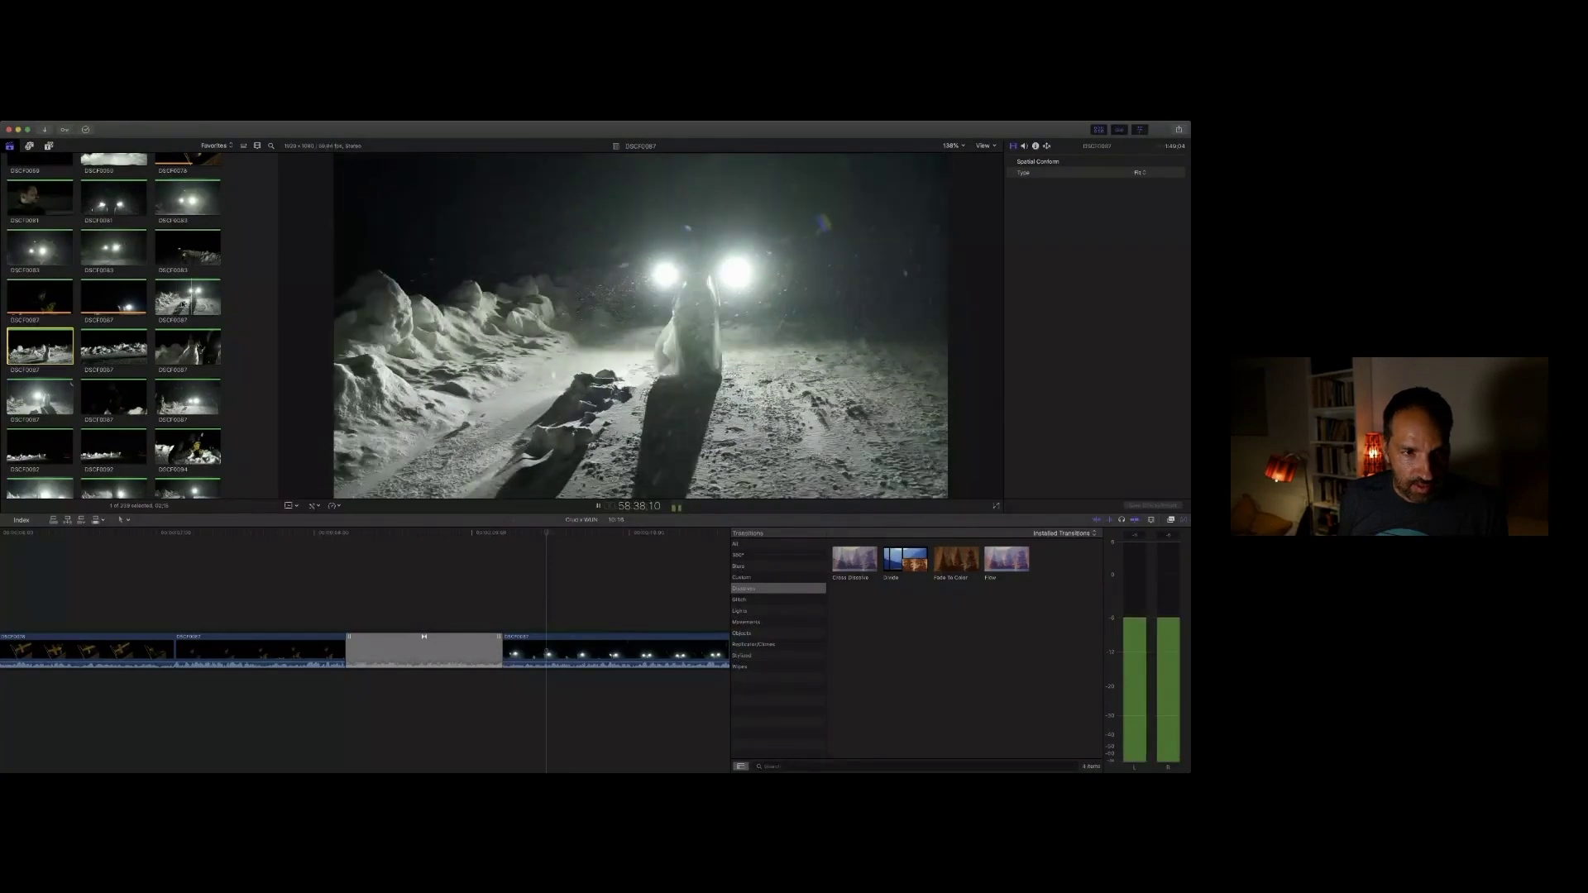
left_click(183, 306)
key("space")
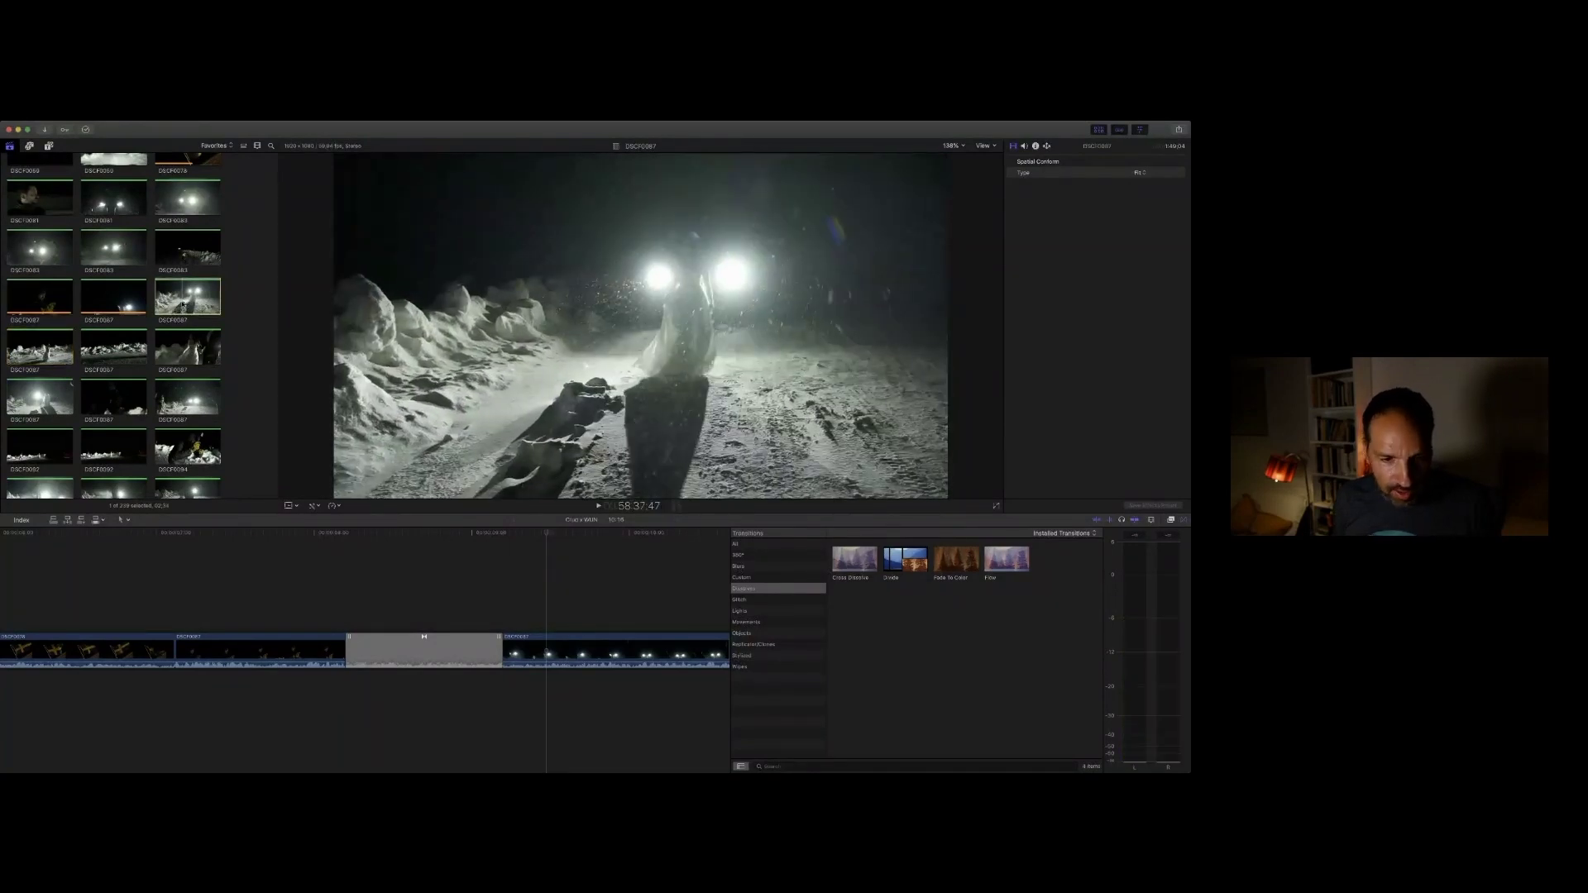
key("e")
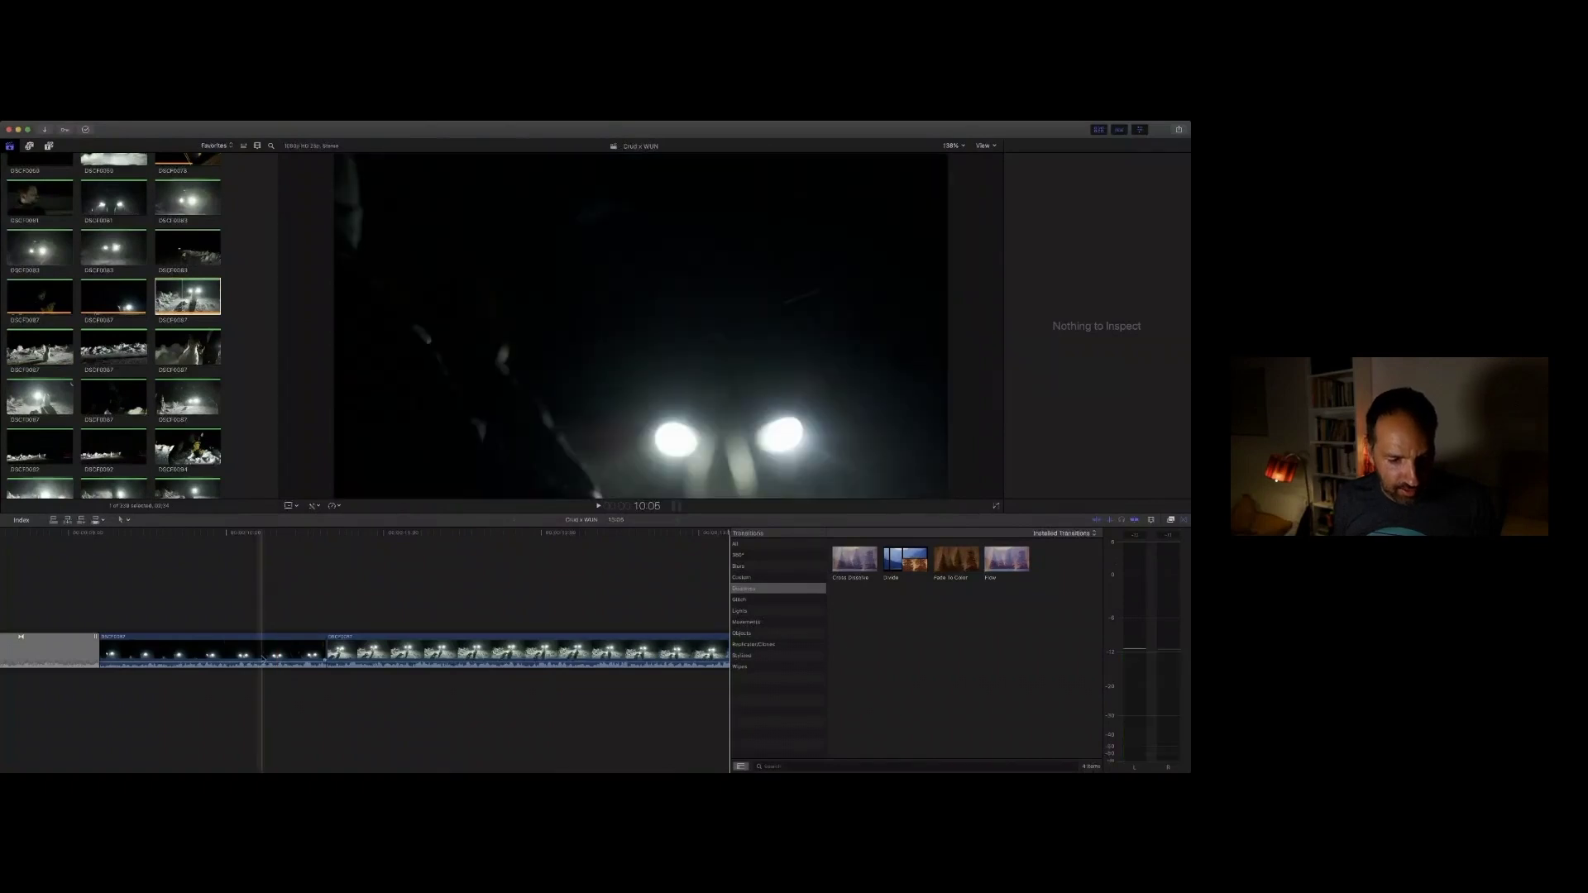
Step: Play across the cut to the white figure clip and trim off the beginning of that clip
key("space")
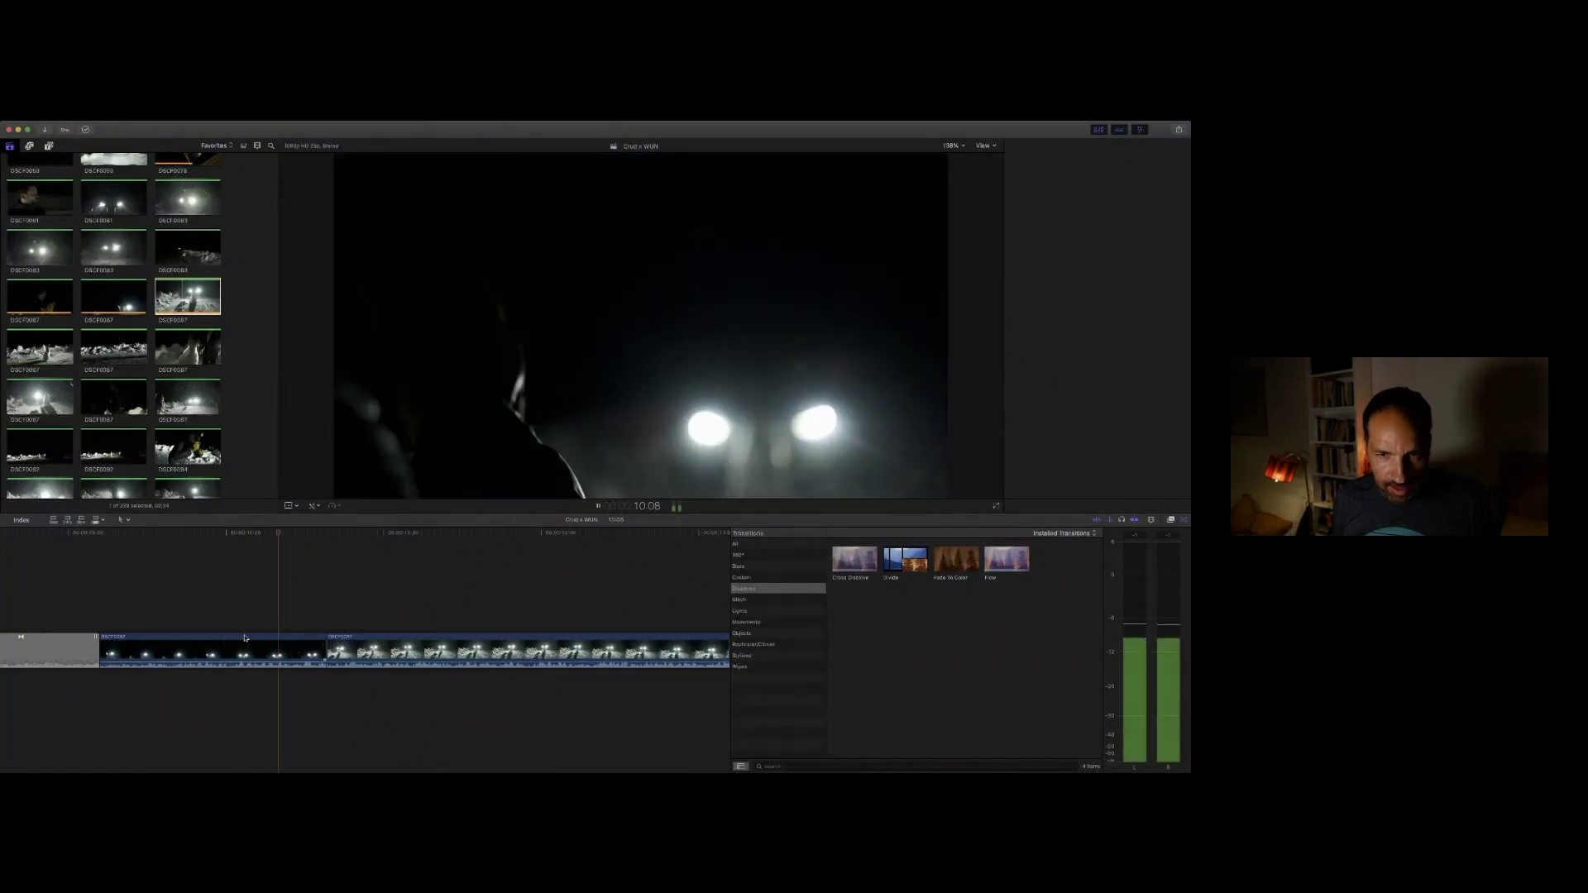
key("cmd+4")
key("space")
key("space")
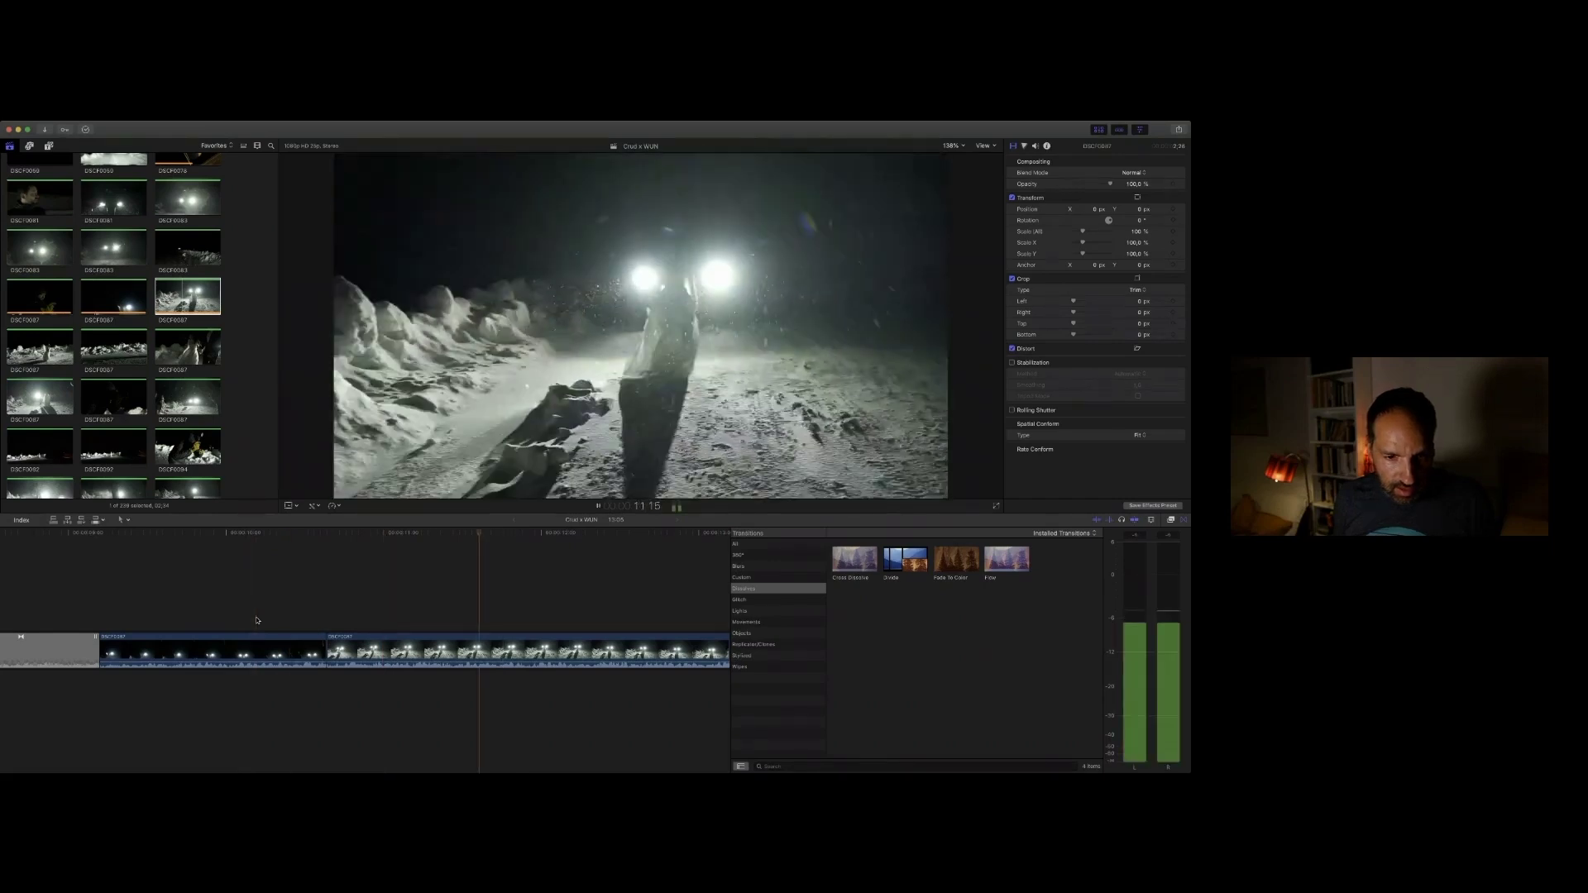
key("space")
left_click_drag(330, 658, 383, 659)
key("space")
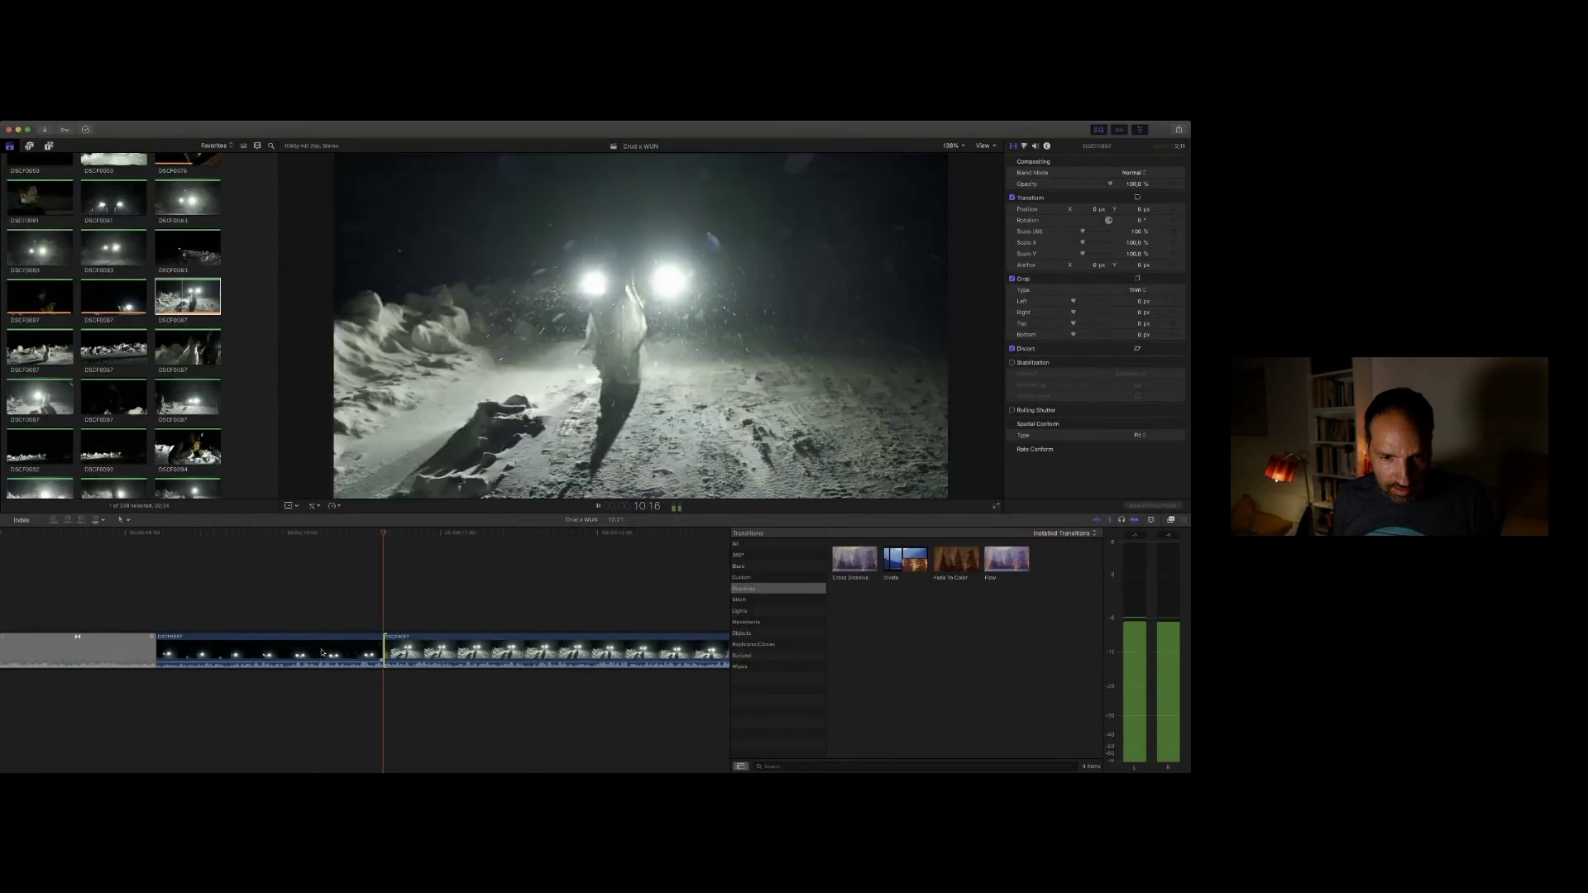
mouse_move(391, 653)
left_mouse_down()
mouse_move(356, 653)
mouse_move(397, 652)
left_mouse_up()
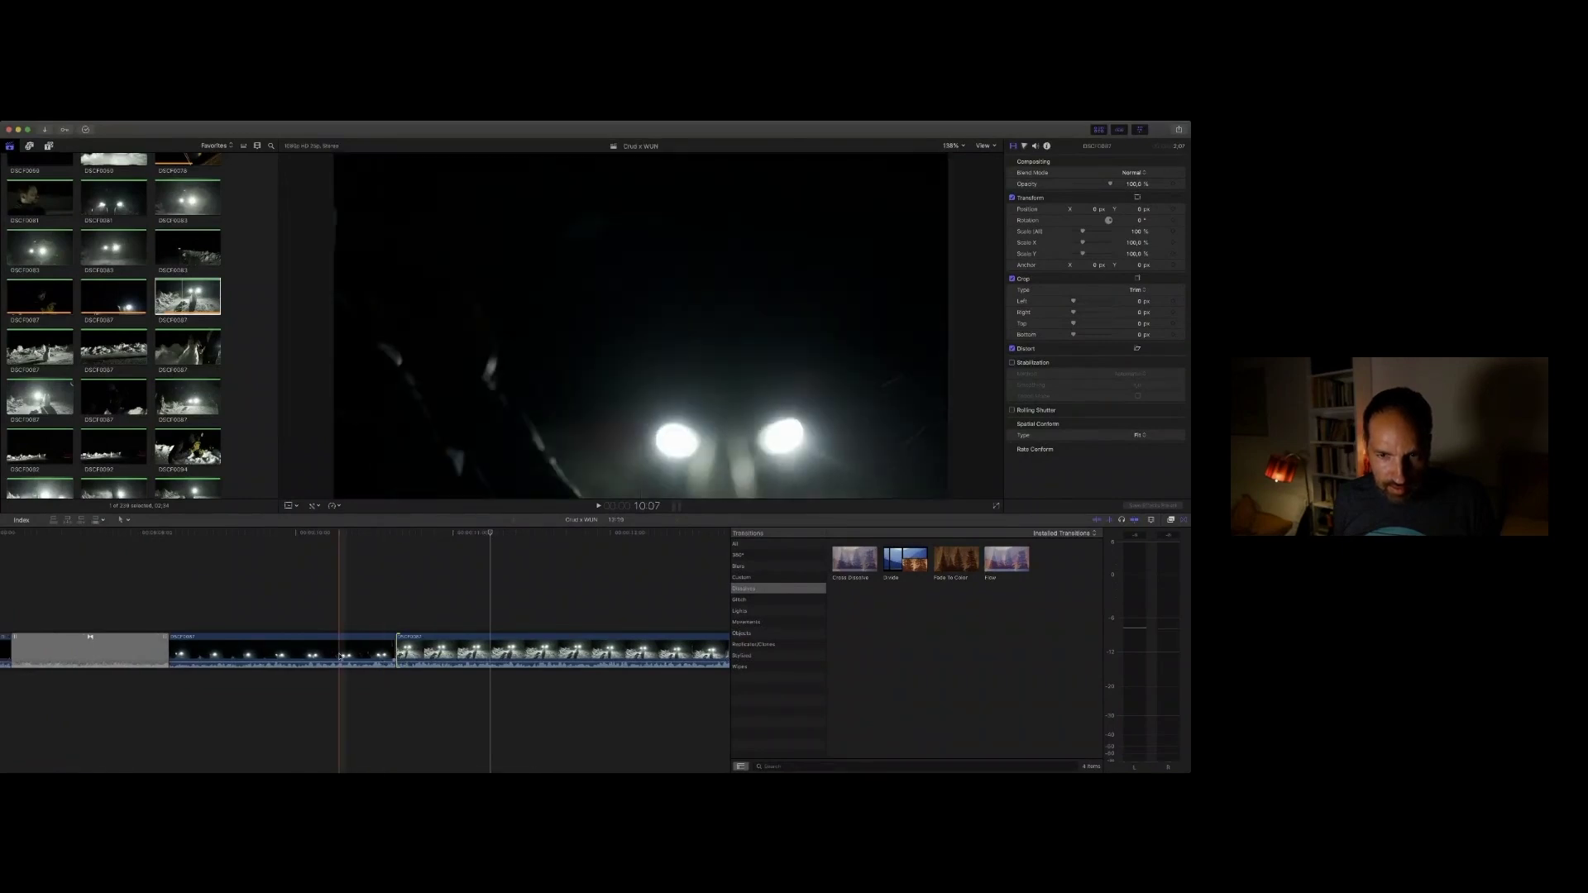
Step: Play the white figure clip, find its end frame, and trim its end back to 12:14
key("space")
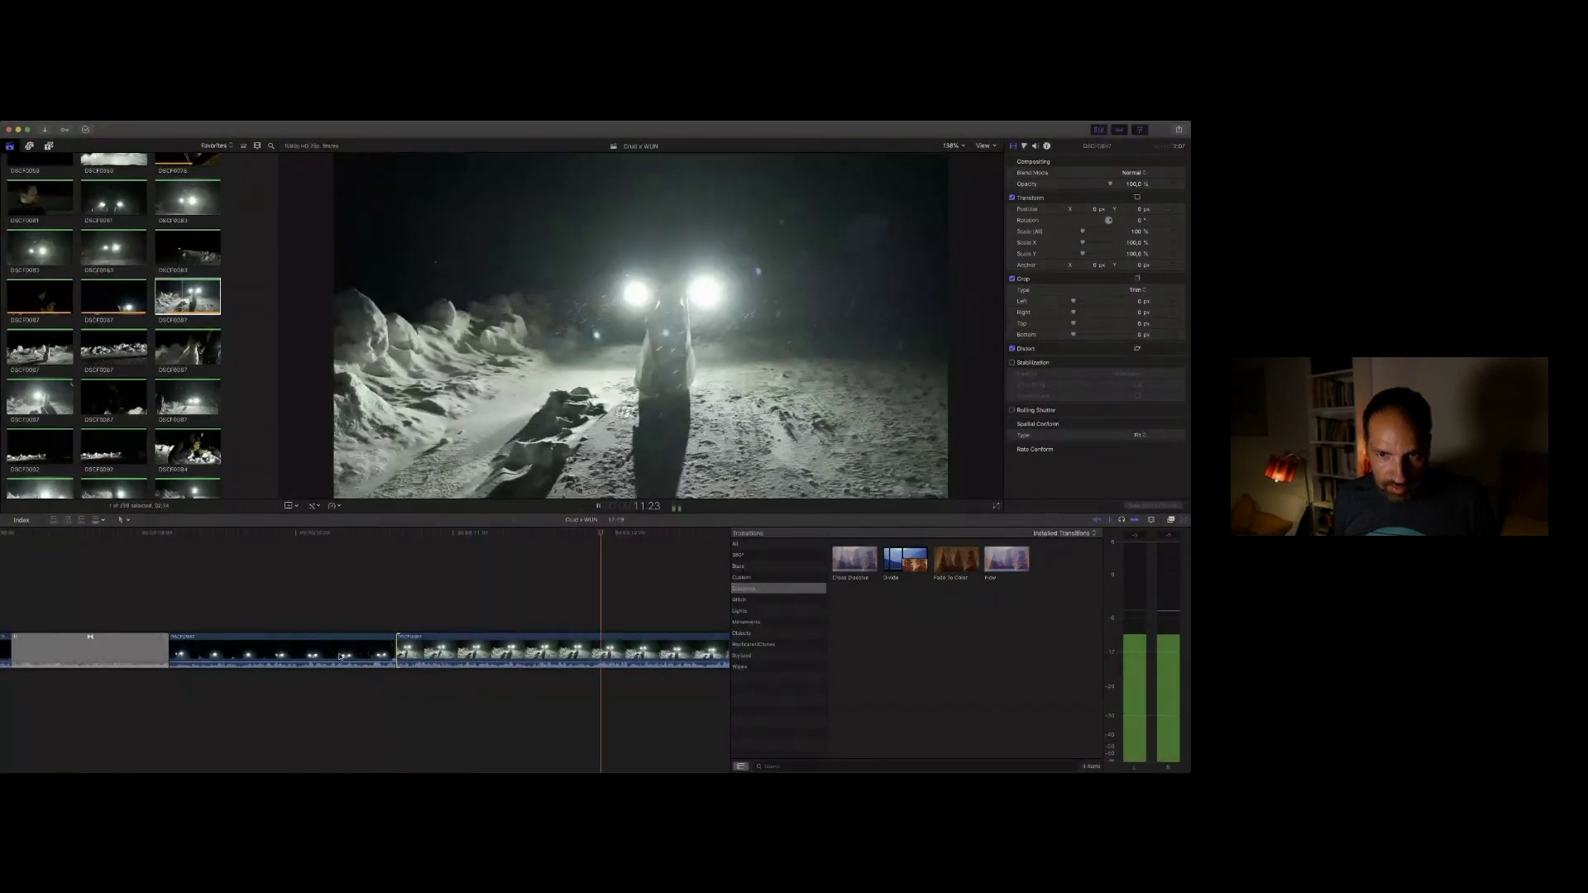
key("space")
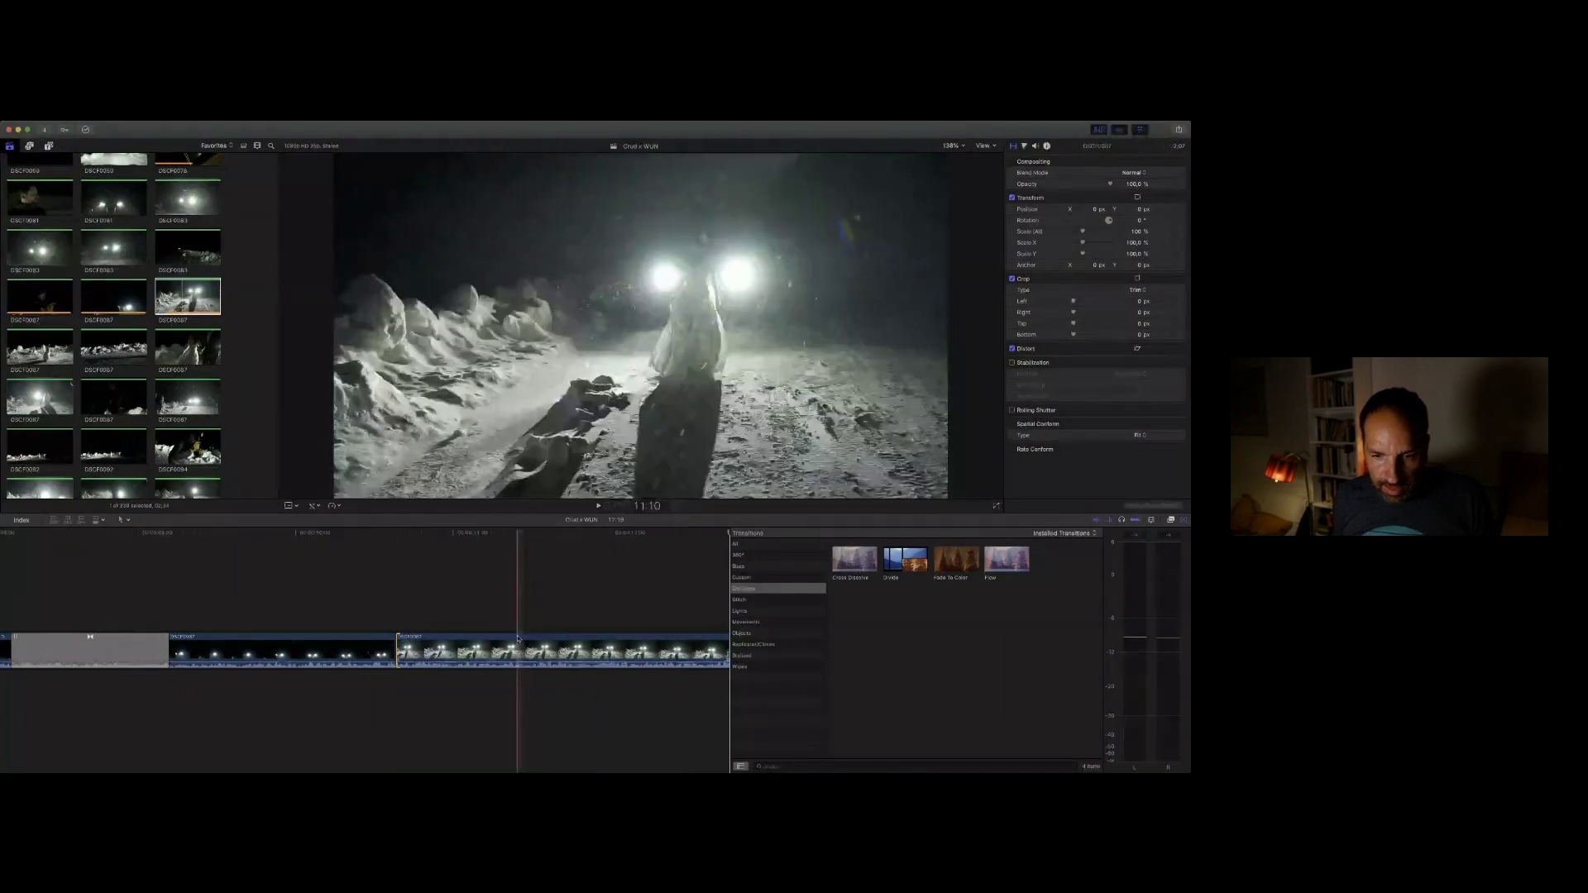
key("space")
key("space")
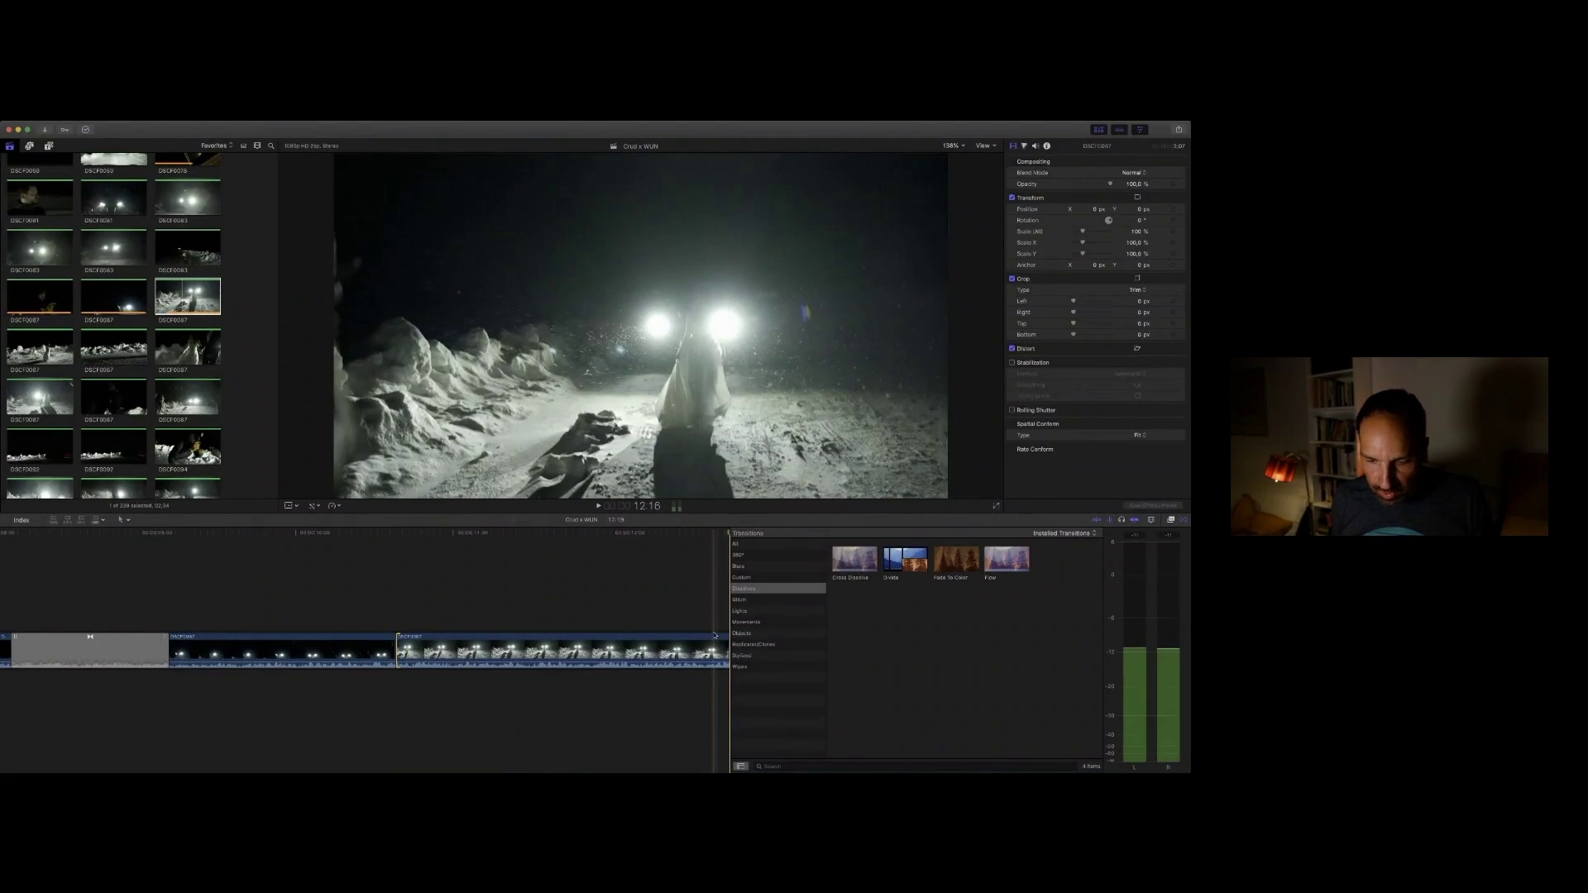
key("Right")
key("Right")
key("Right")
key("Right")
key("Right")
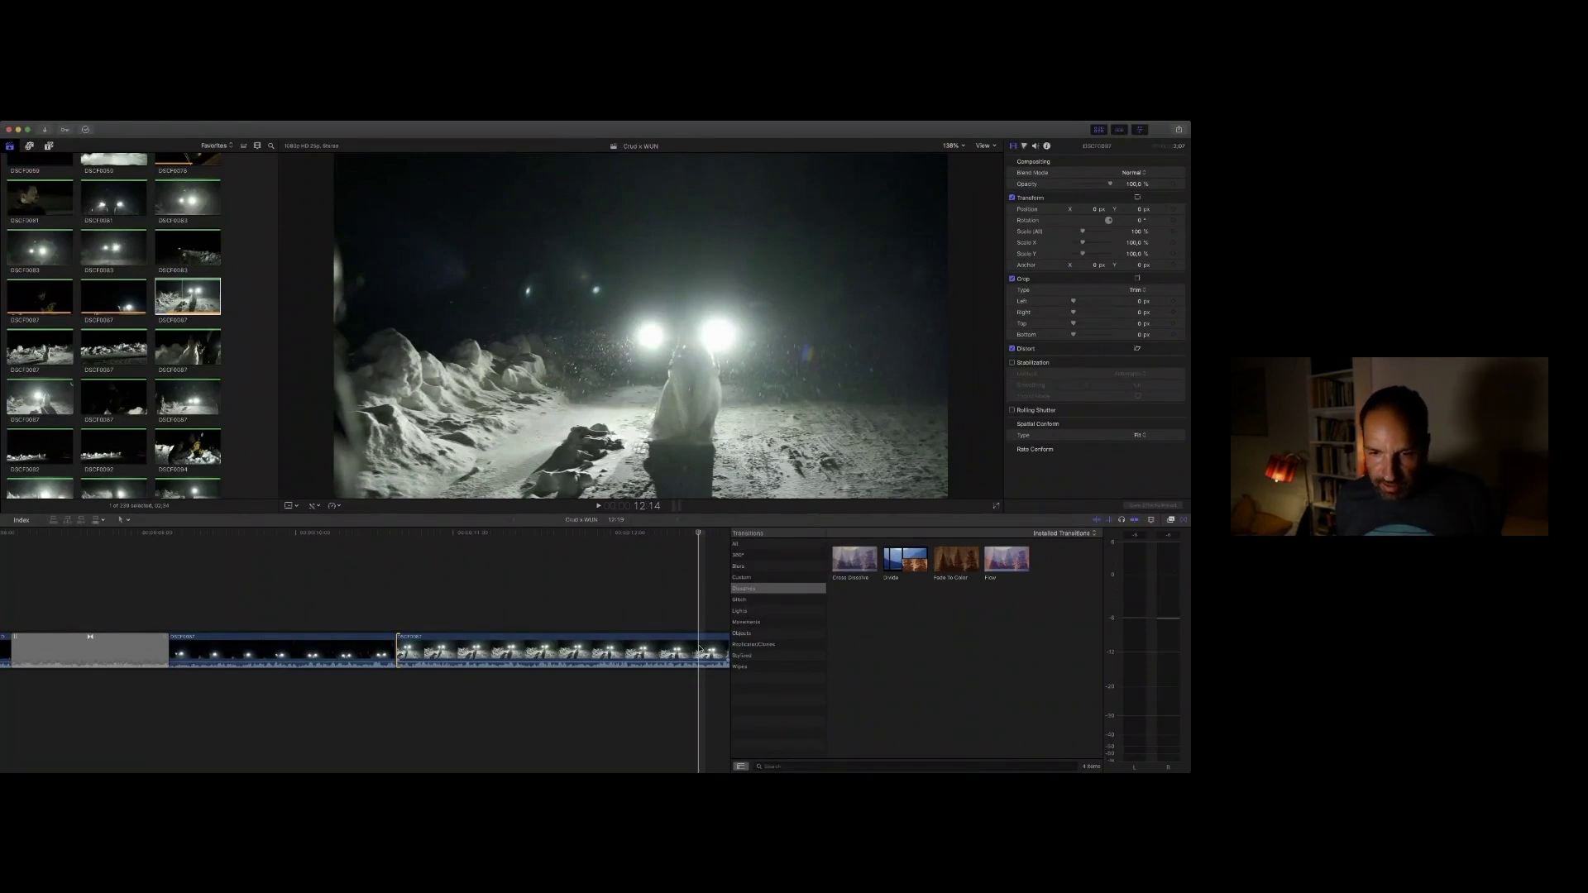
left_click(699, 650)
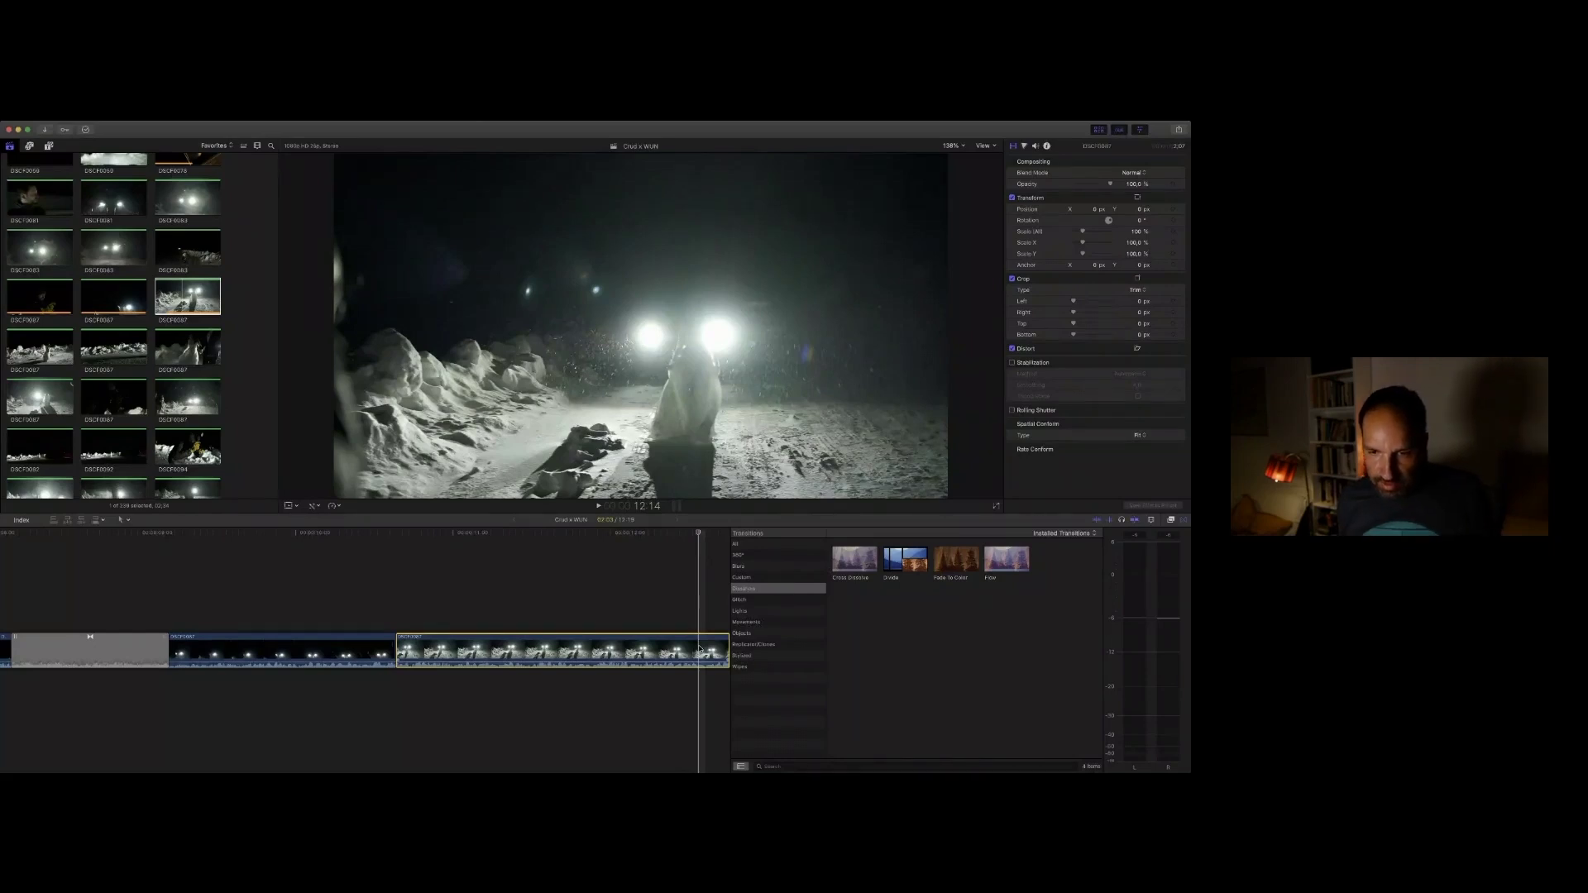
left_click_drag(728, 649, 697, 649)
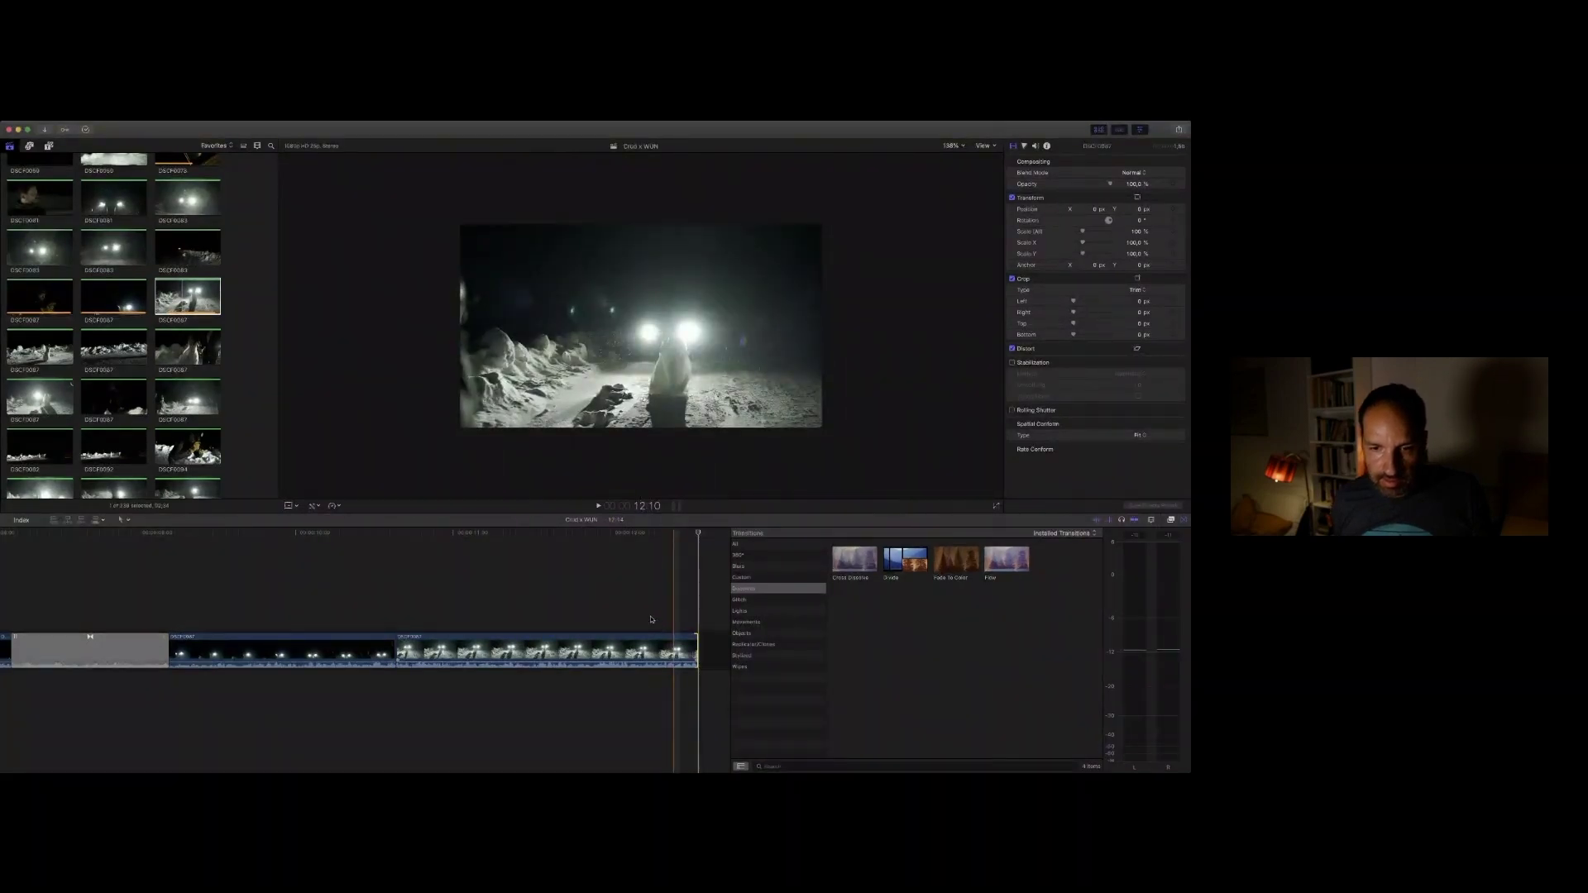
Step: Review the ending, trim the white figure clip's end shorter still, and turn on stabilization for the clip
key("space")
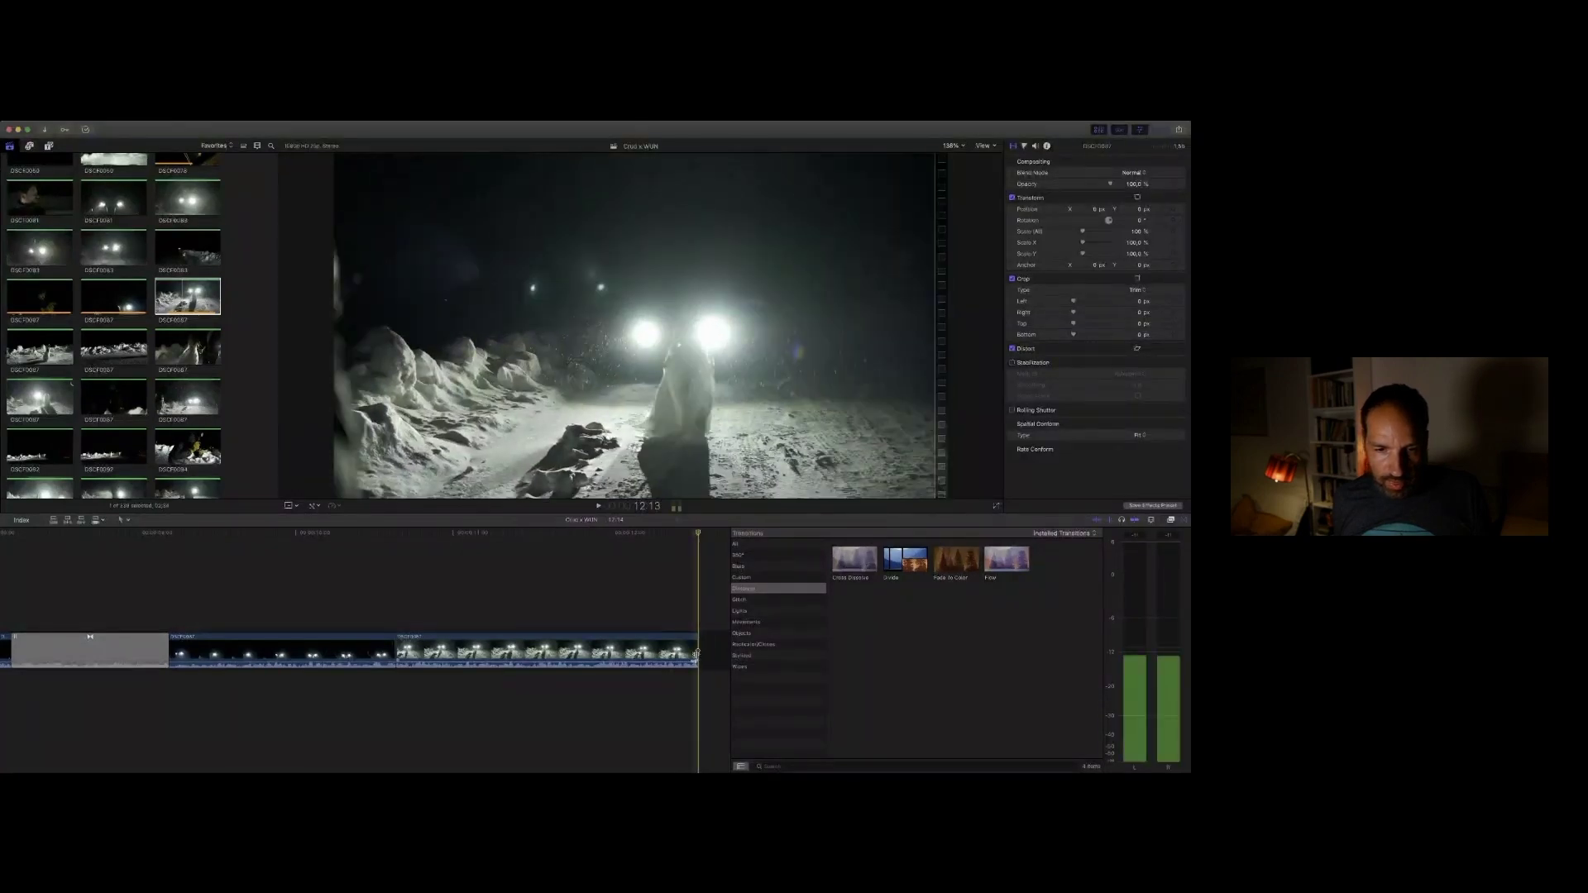
left_click_drag(698, 653, 644, 656)
left_click(524, 655)
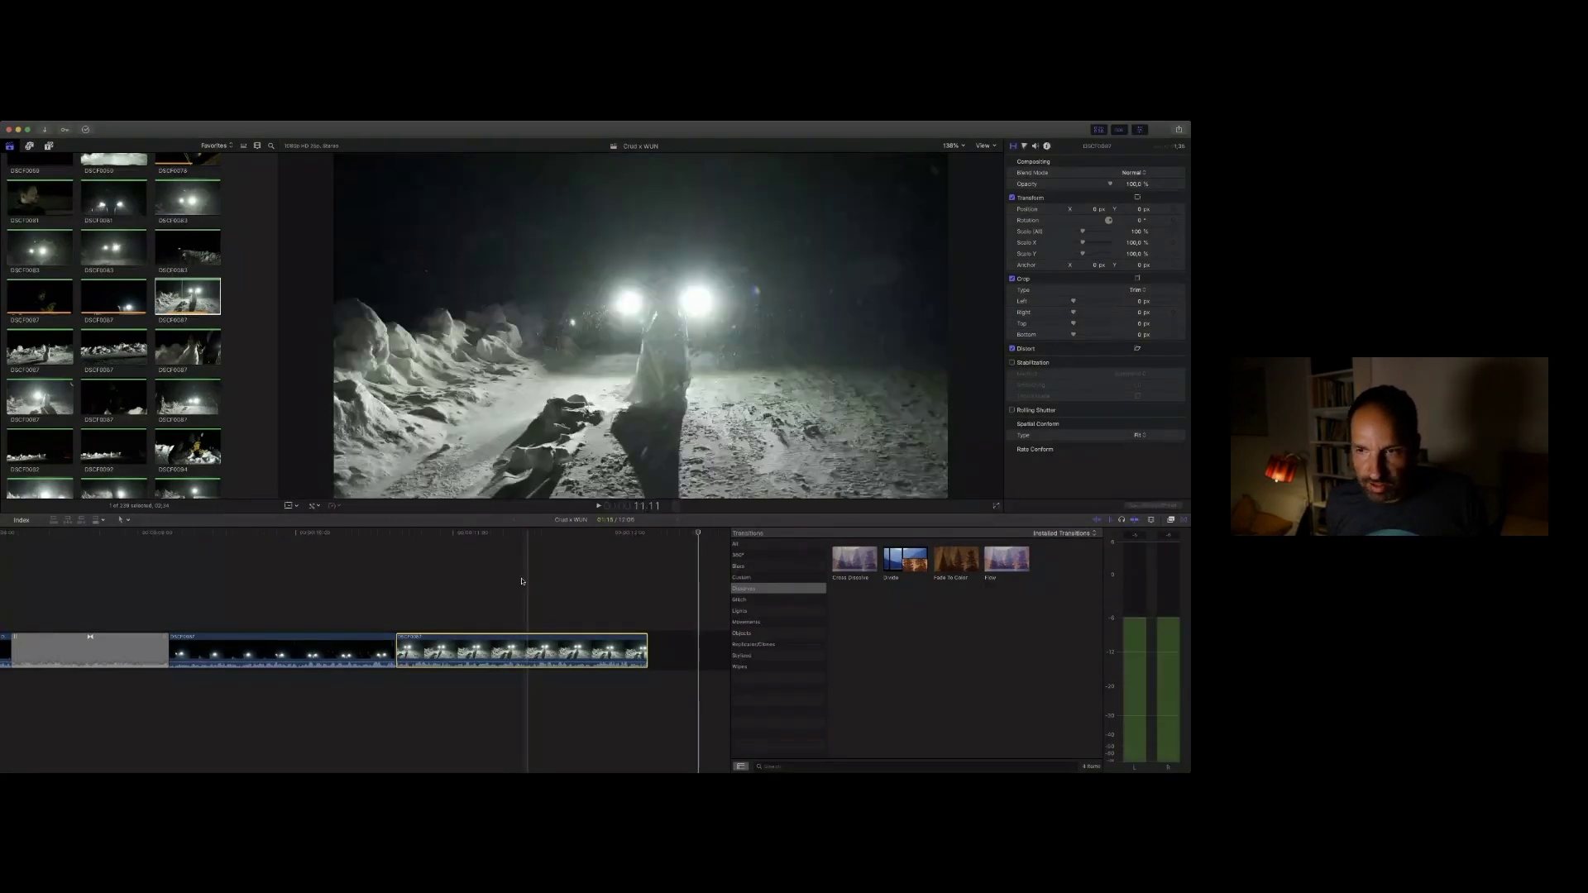
left_click(510, 533)
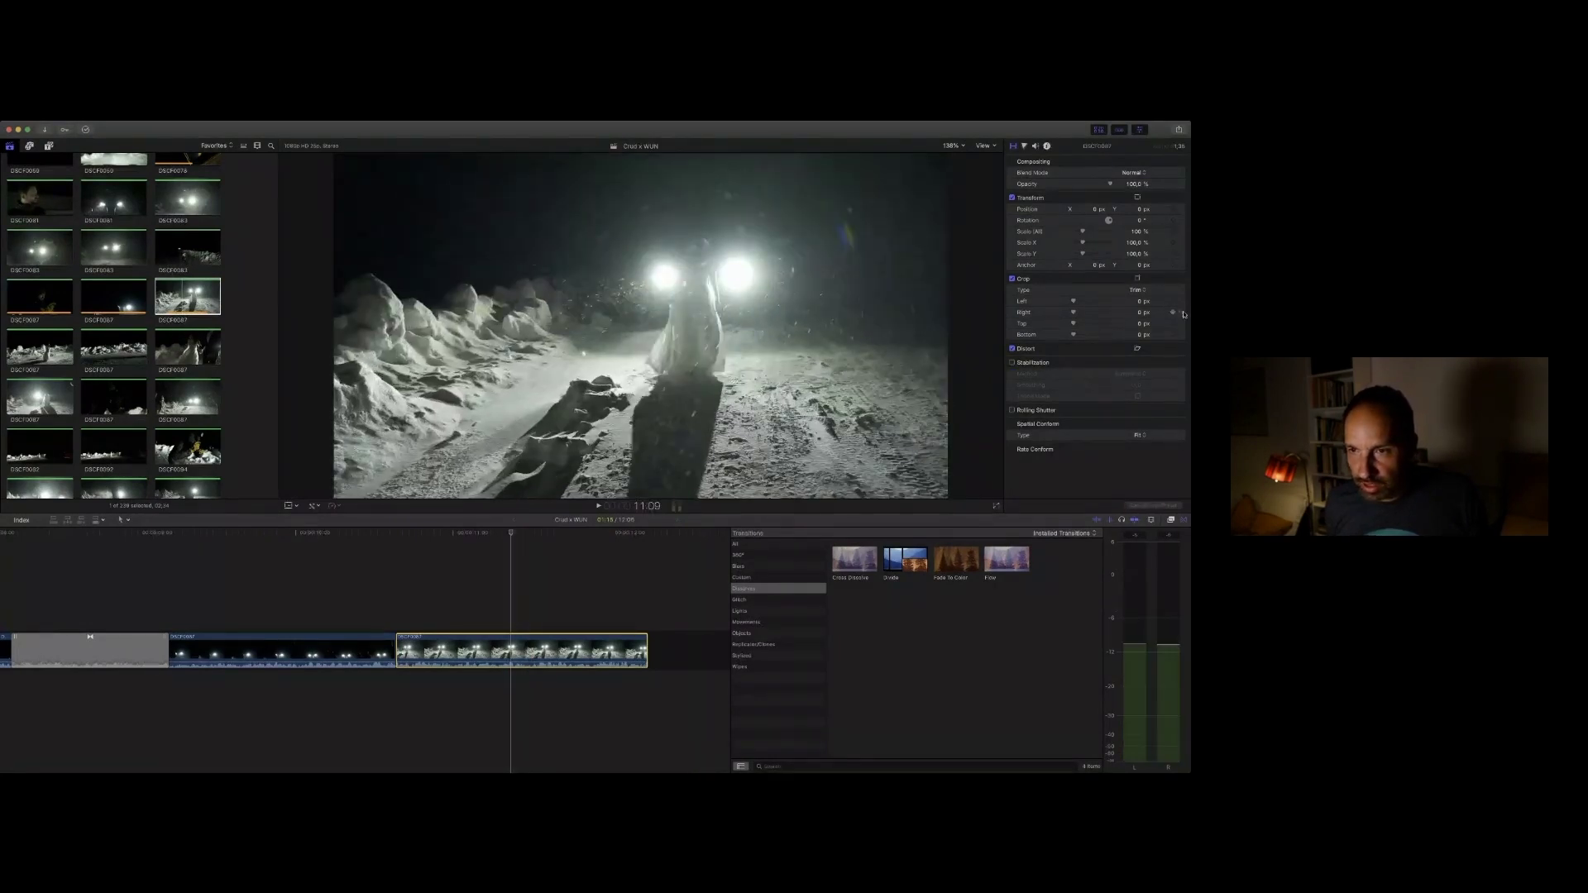
left_click(1012, 362)
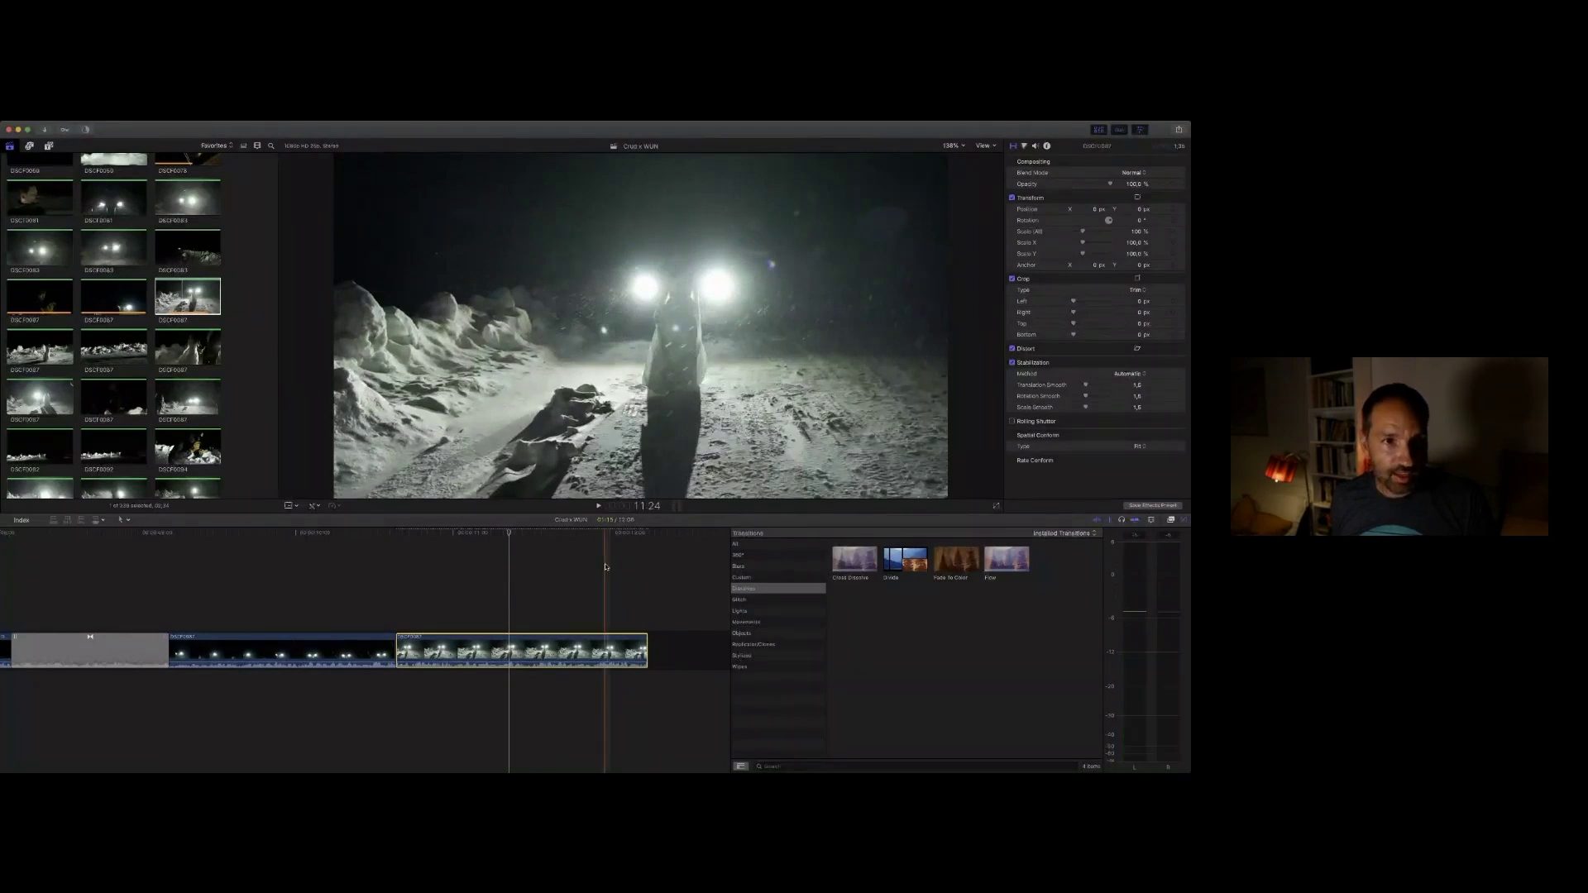
Step: Play the stabilized white figure clip and examine its frame rate in the clip information
key("space")
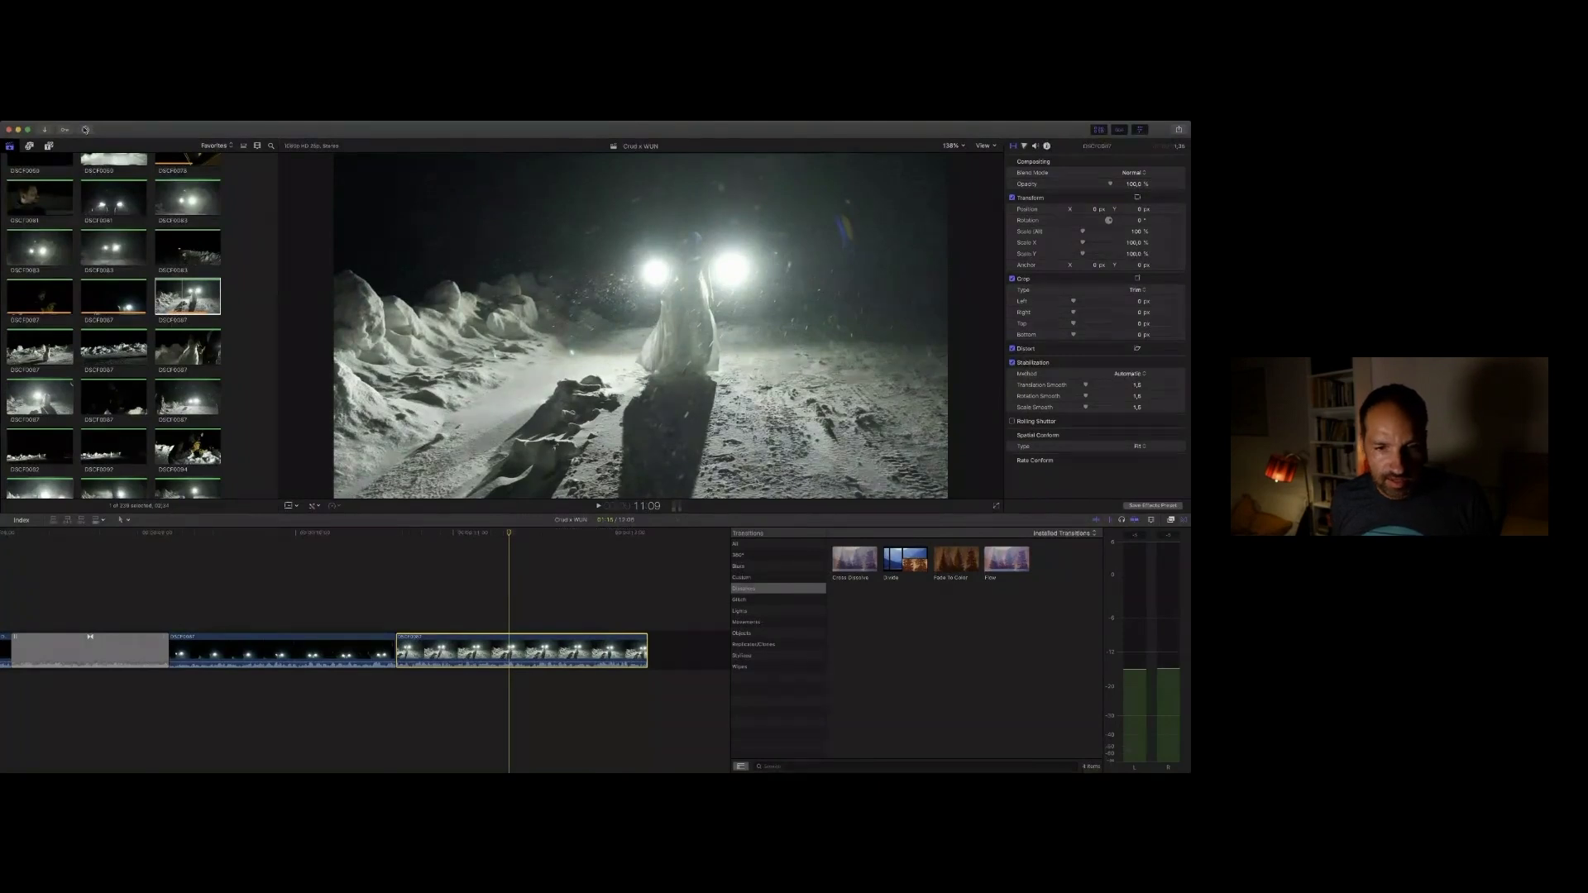
key("space")
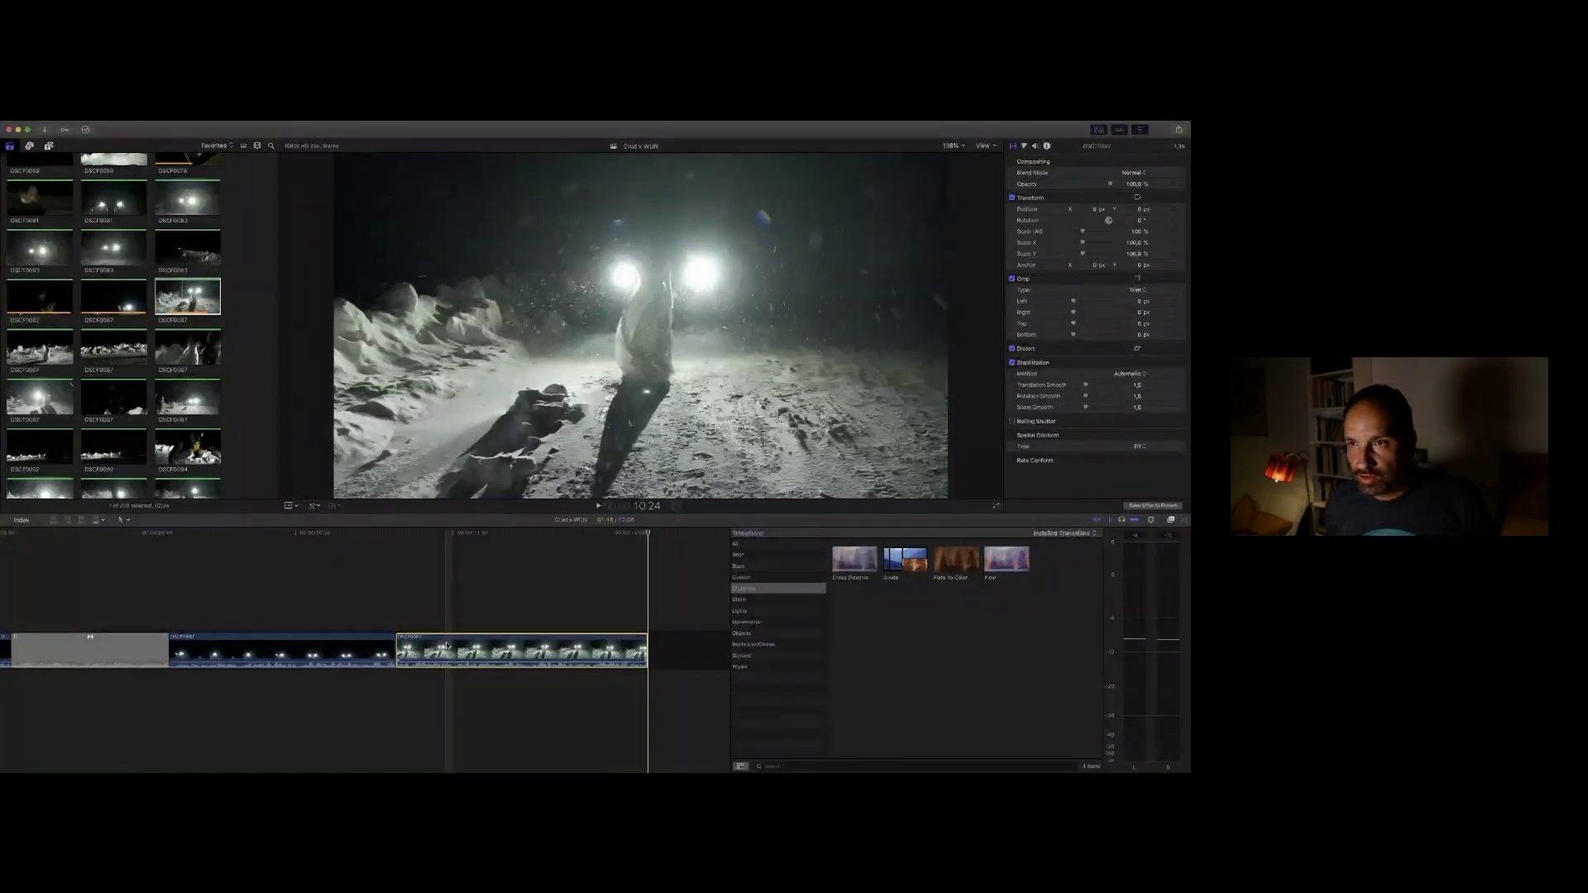
left_click(1047, 146)
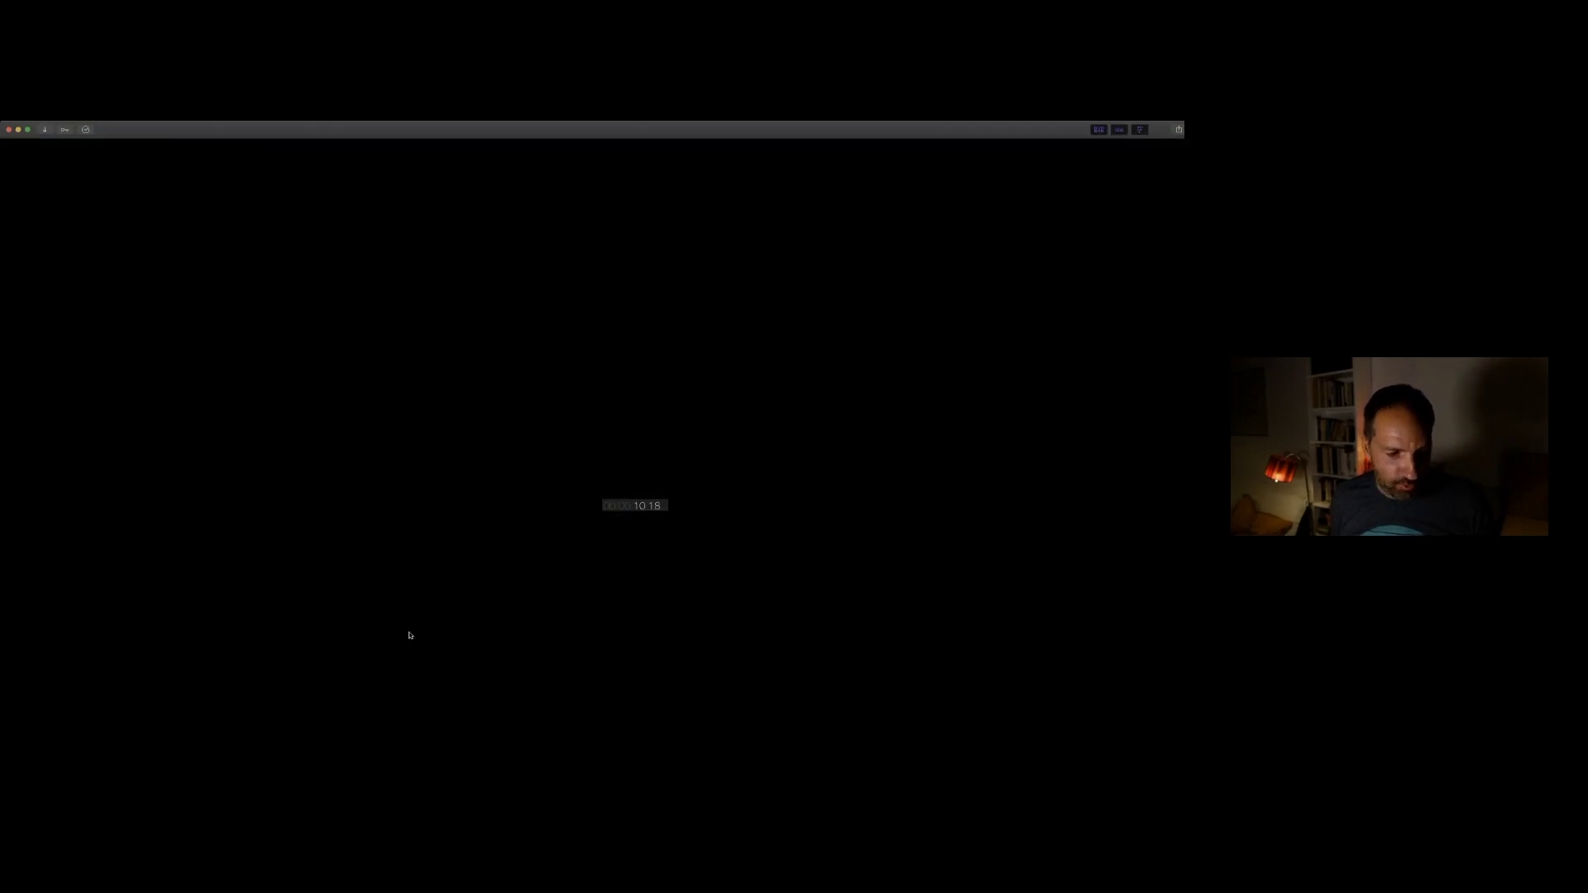
left_click(409, 636)
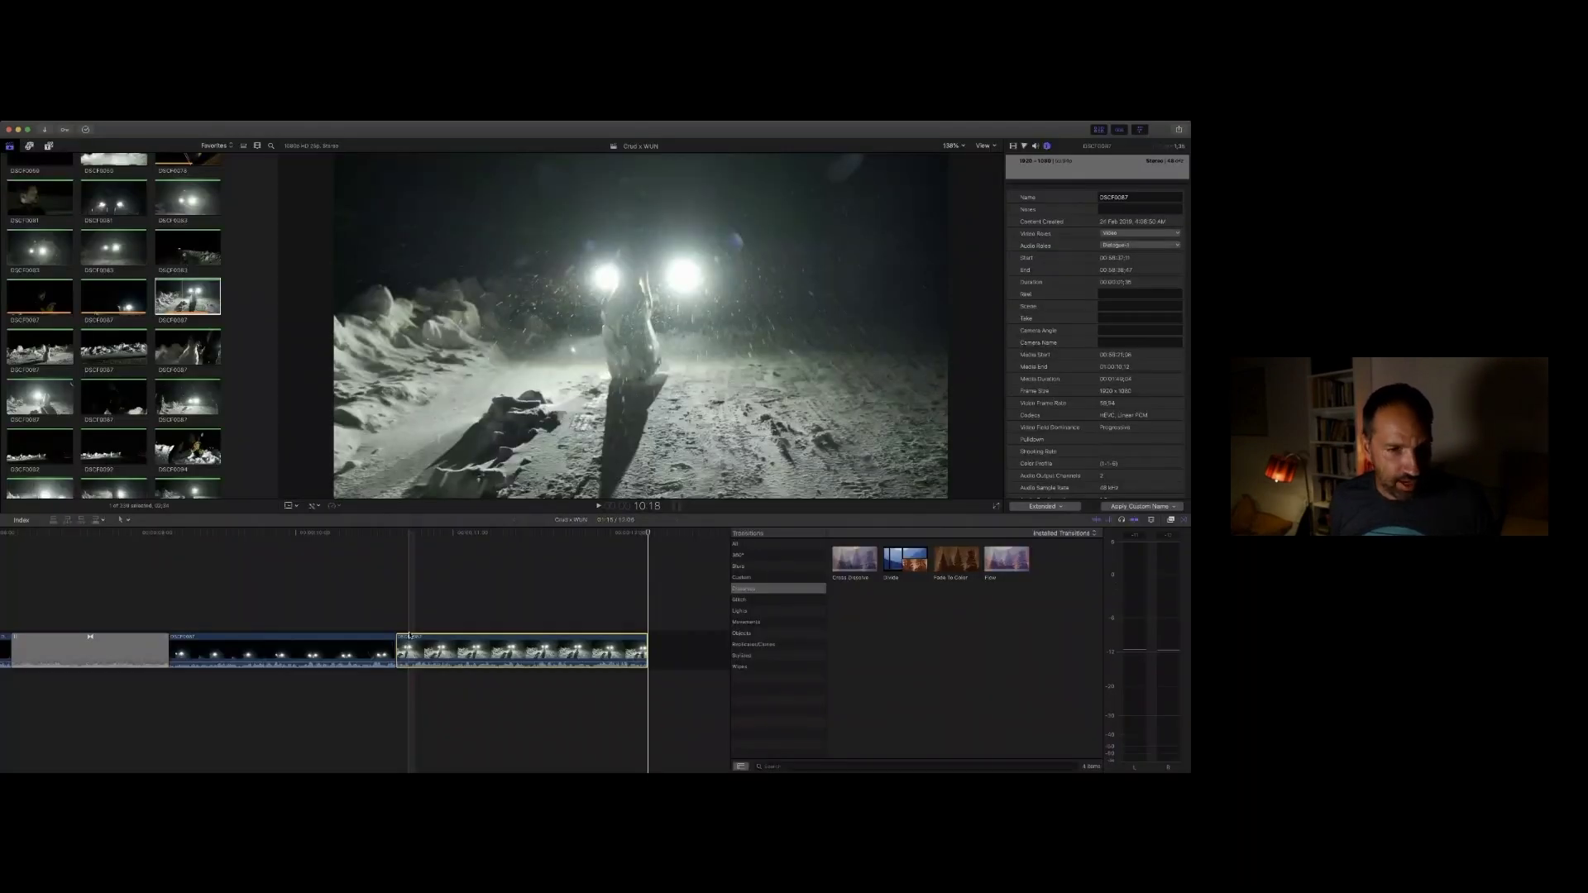
left_click(416, 599)
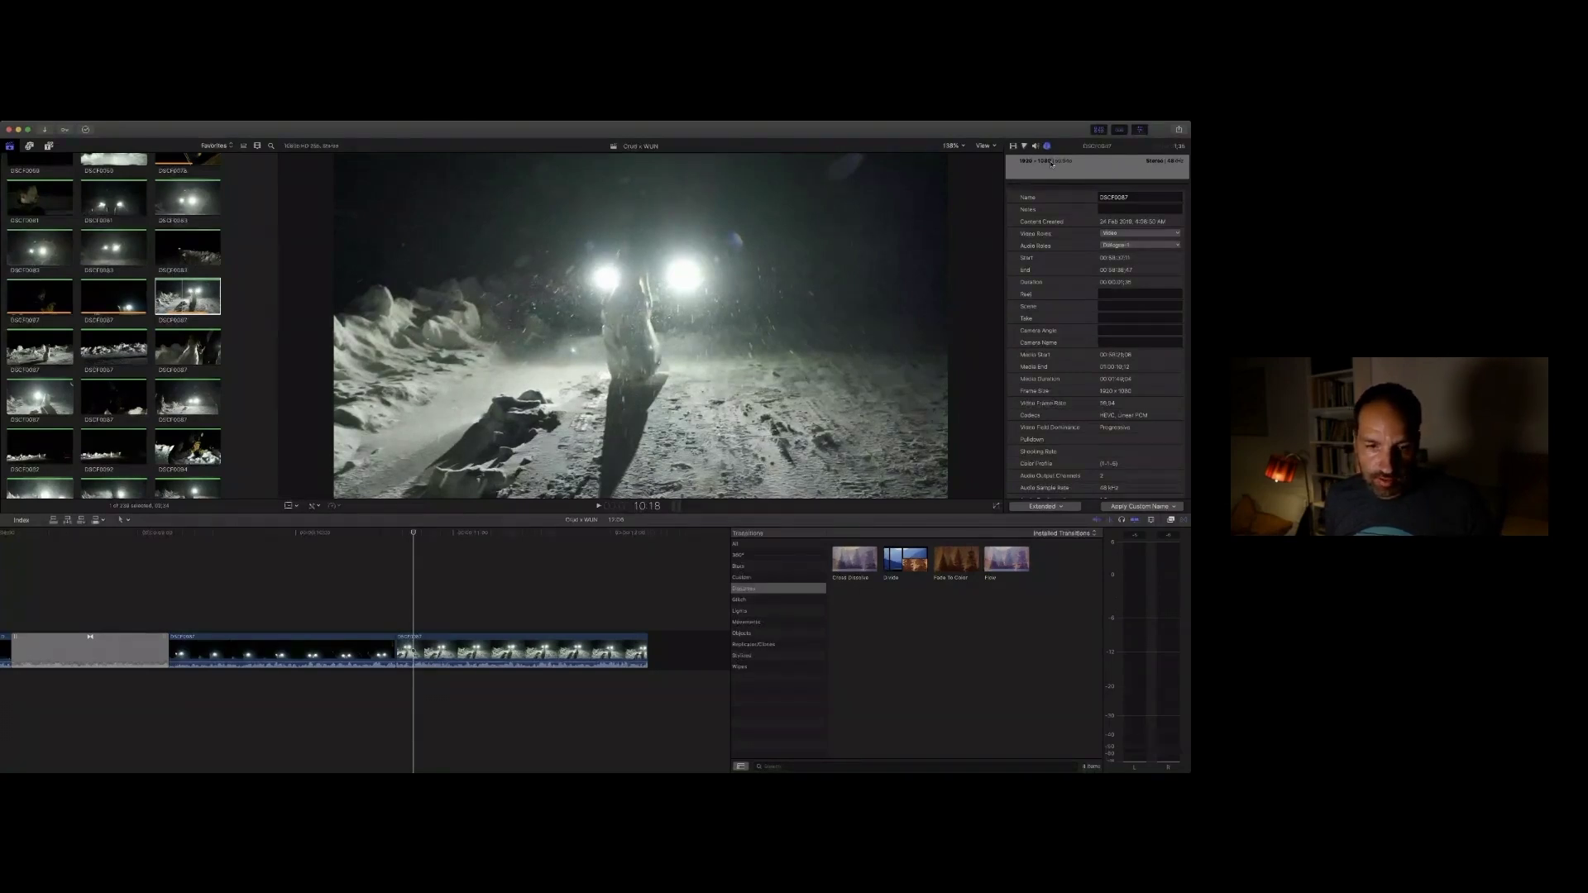
left_click(461, 651)
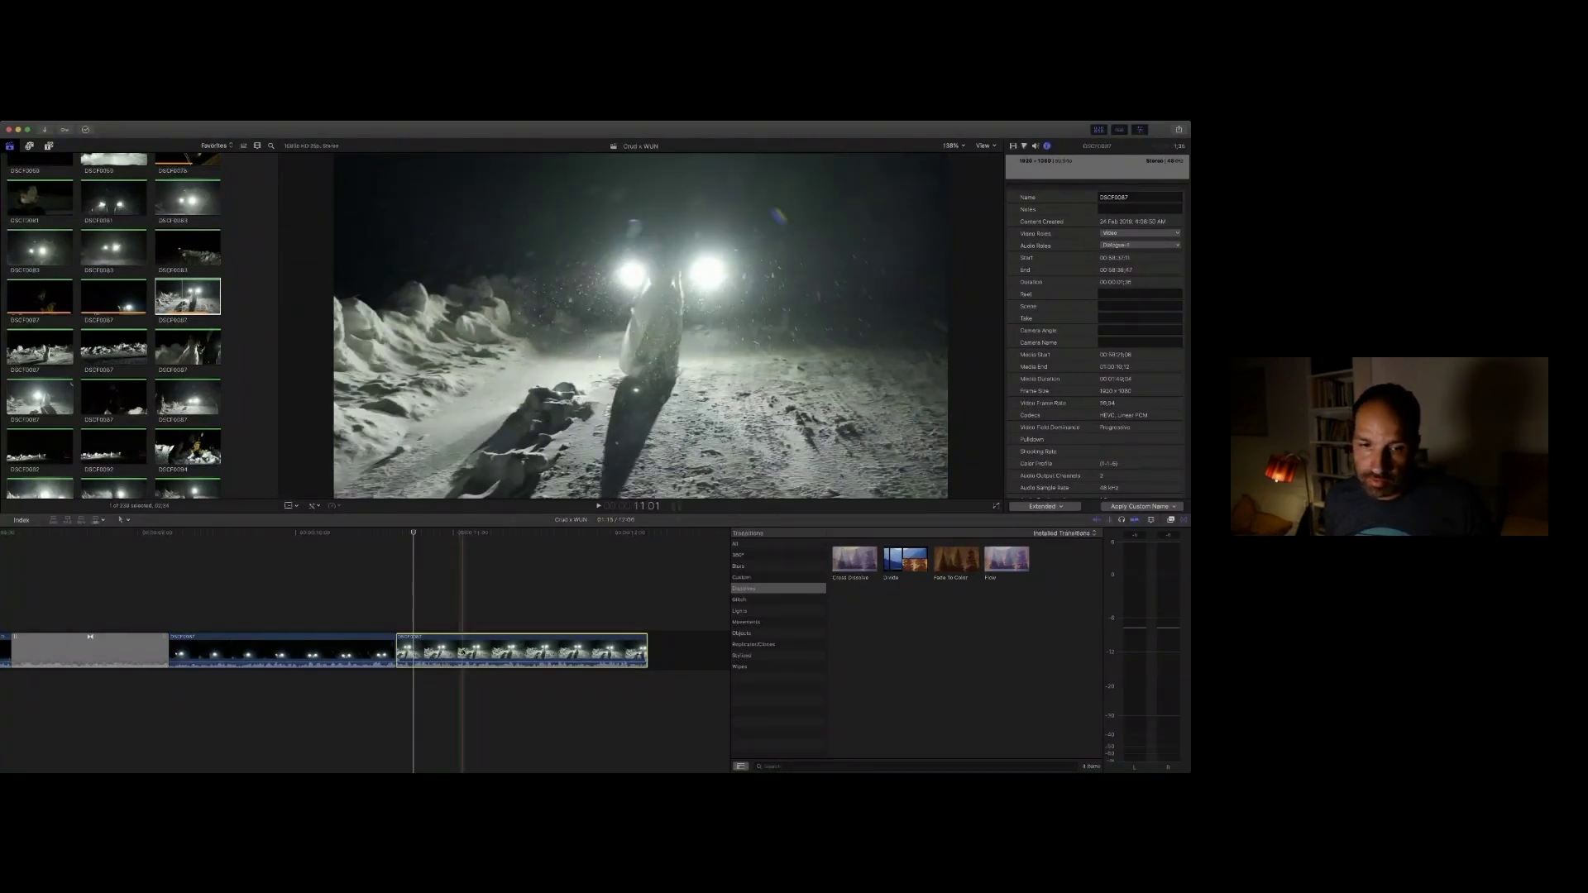
left_click(454, 536)
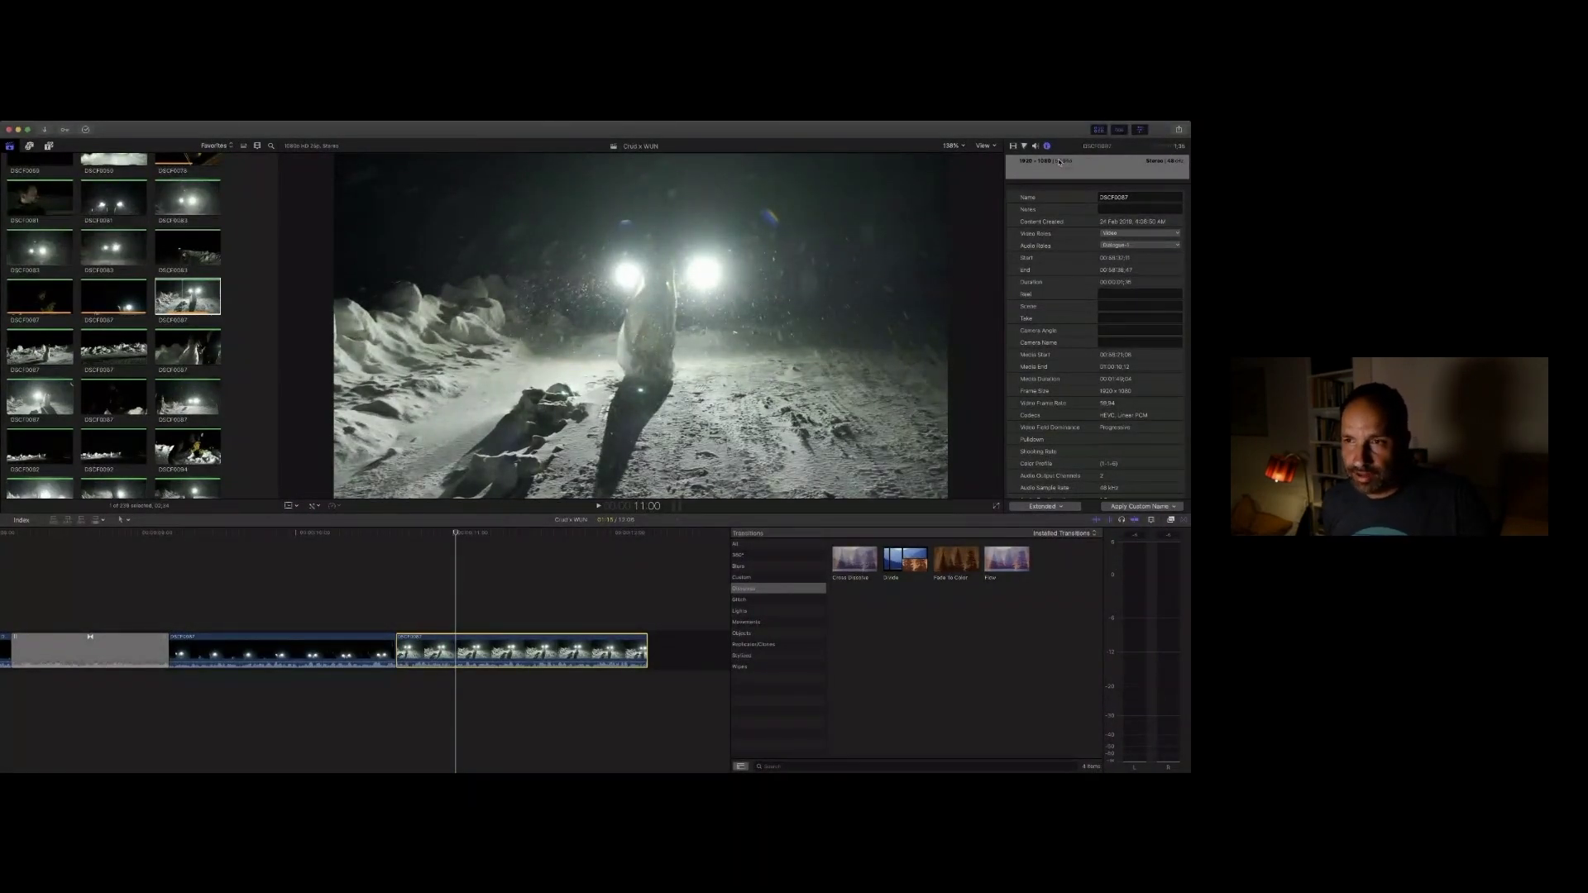
left_click(413, 581)
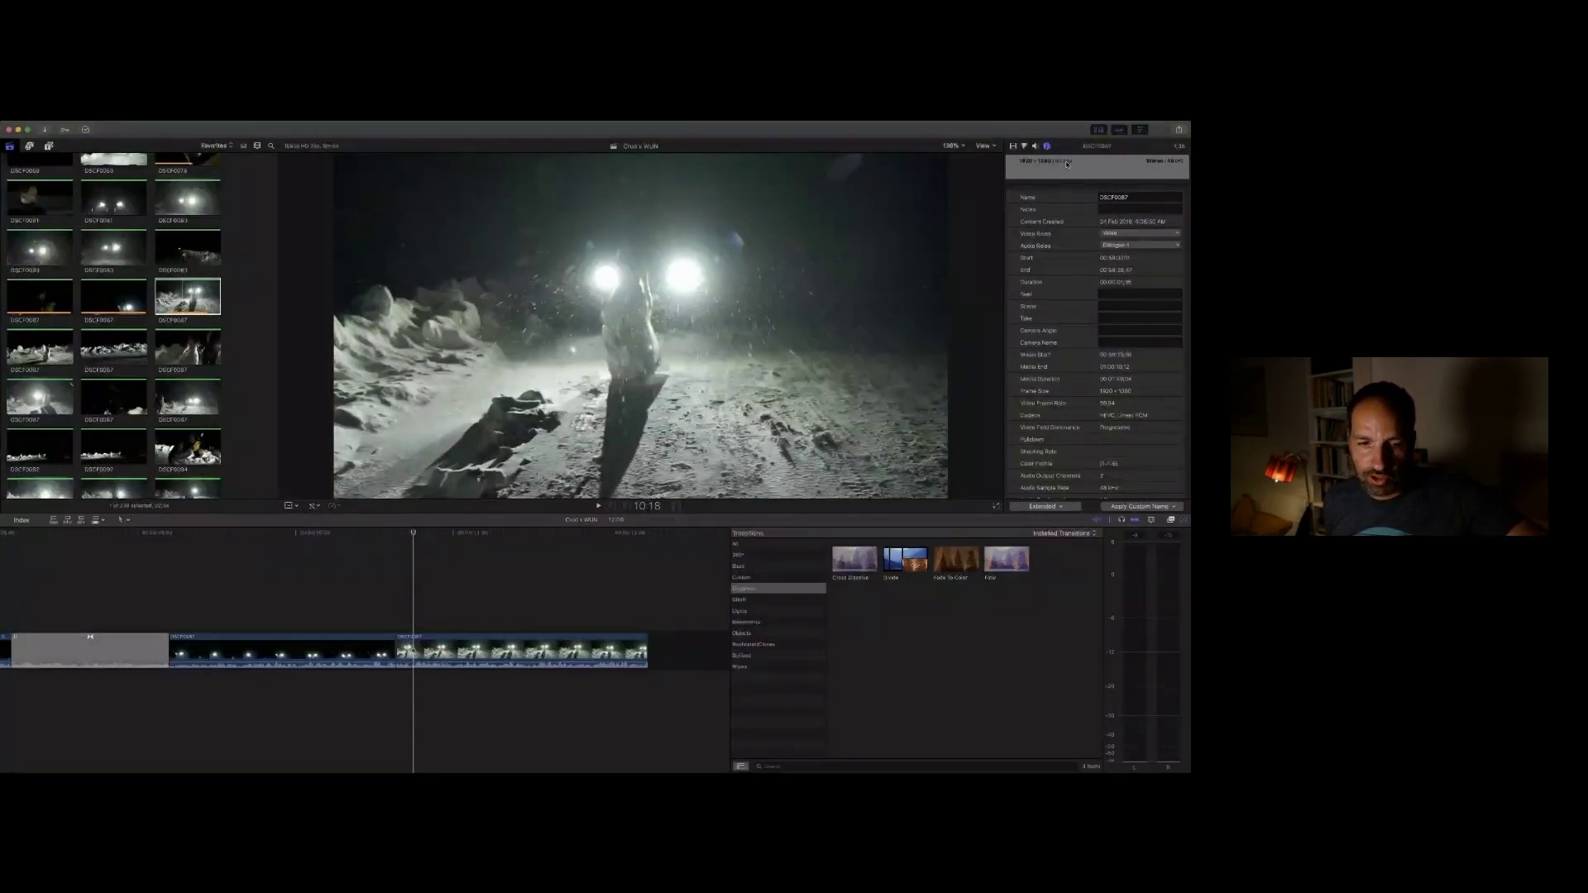
Step: Slow down the white figure clip by retiming it so its end extends to about 12:17, and play the result
left_click(469, 650)
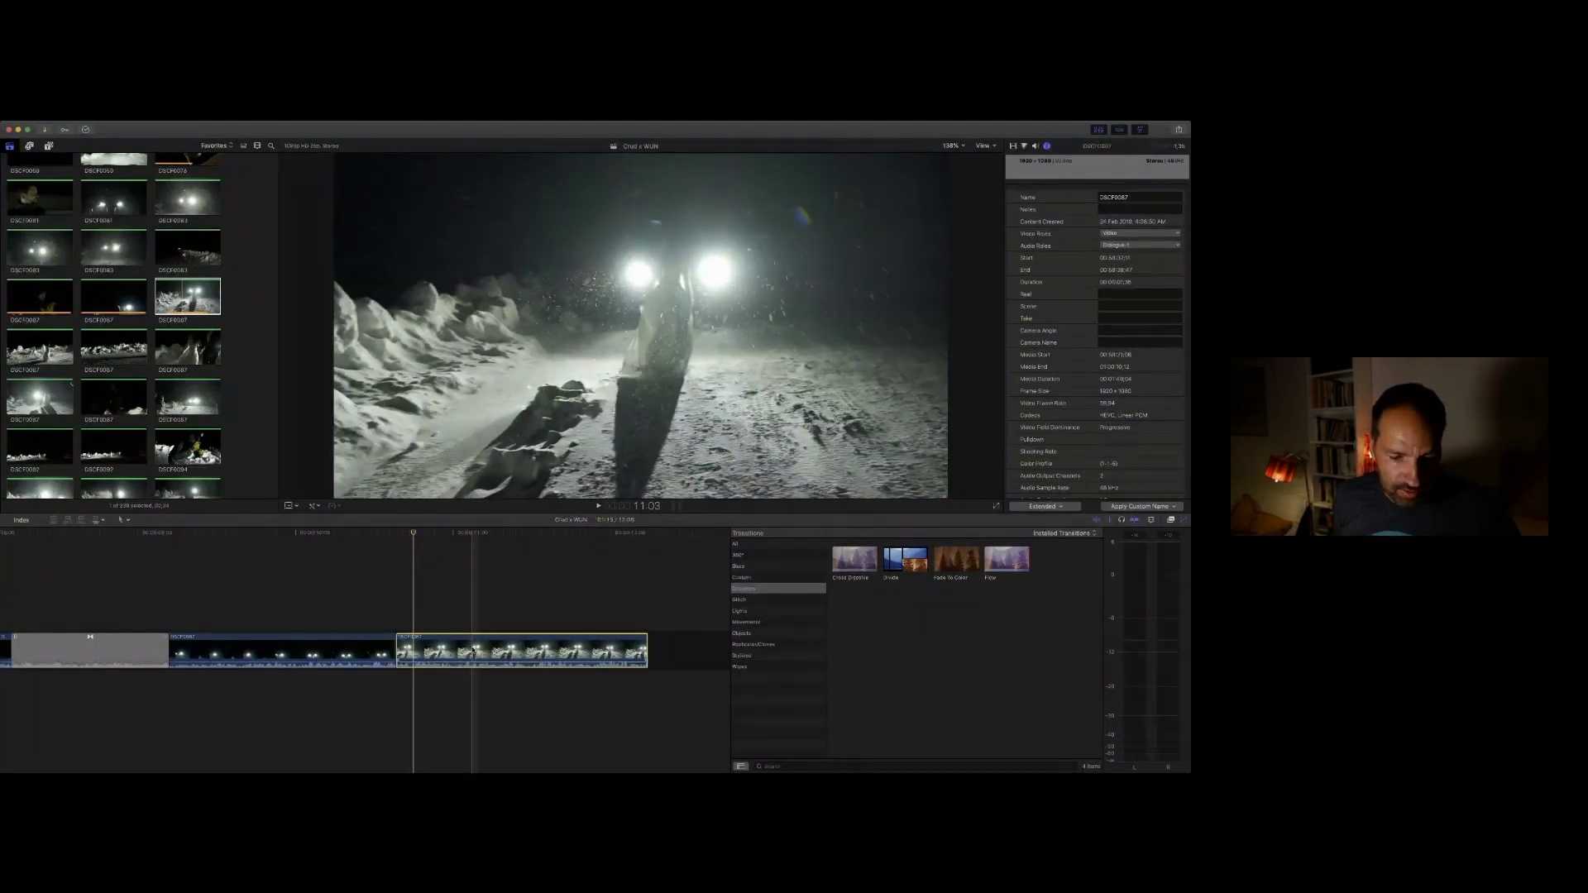
key("super+r")
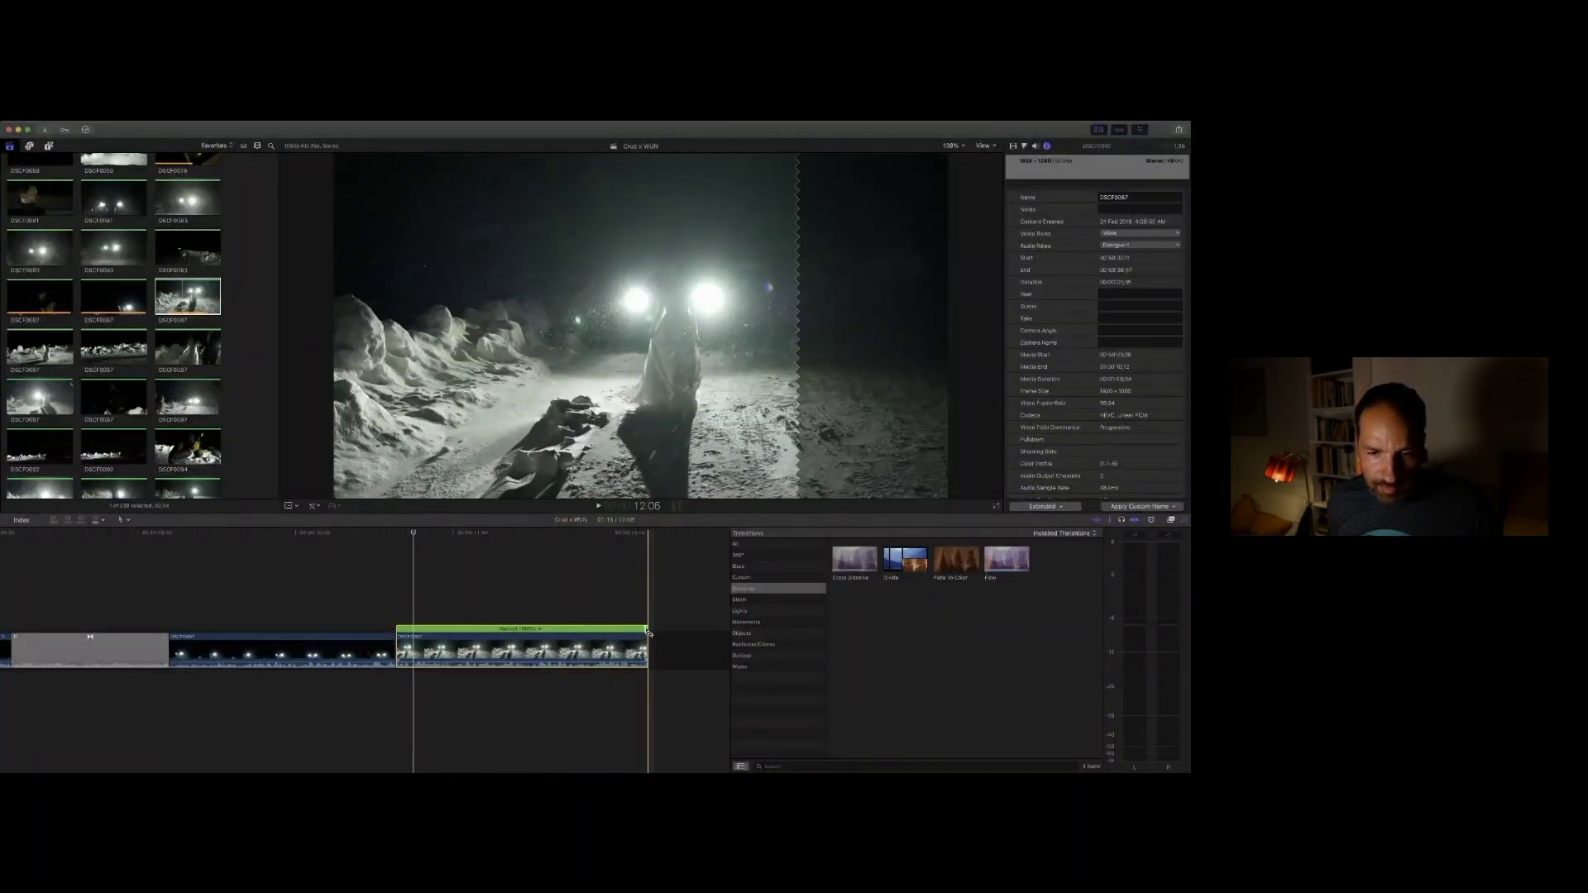
left_click_drag(648, 631, 717, 631)
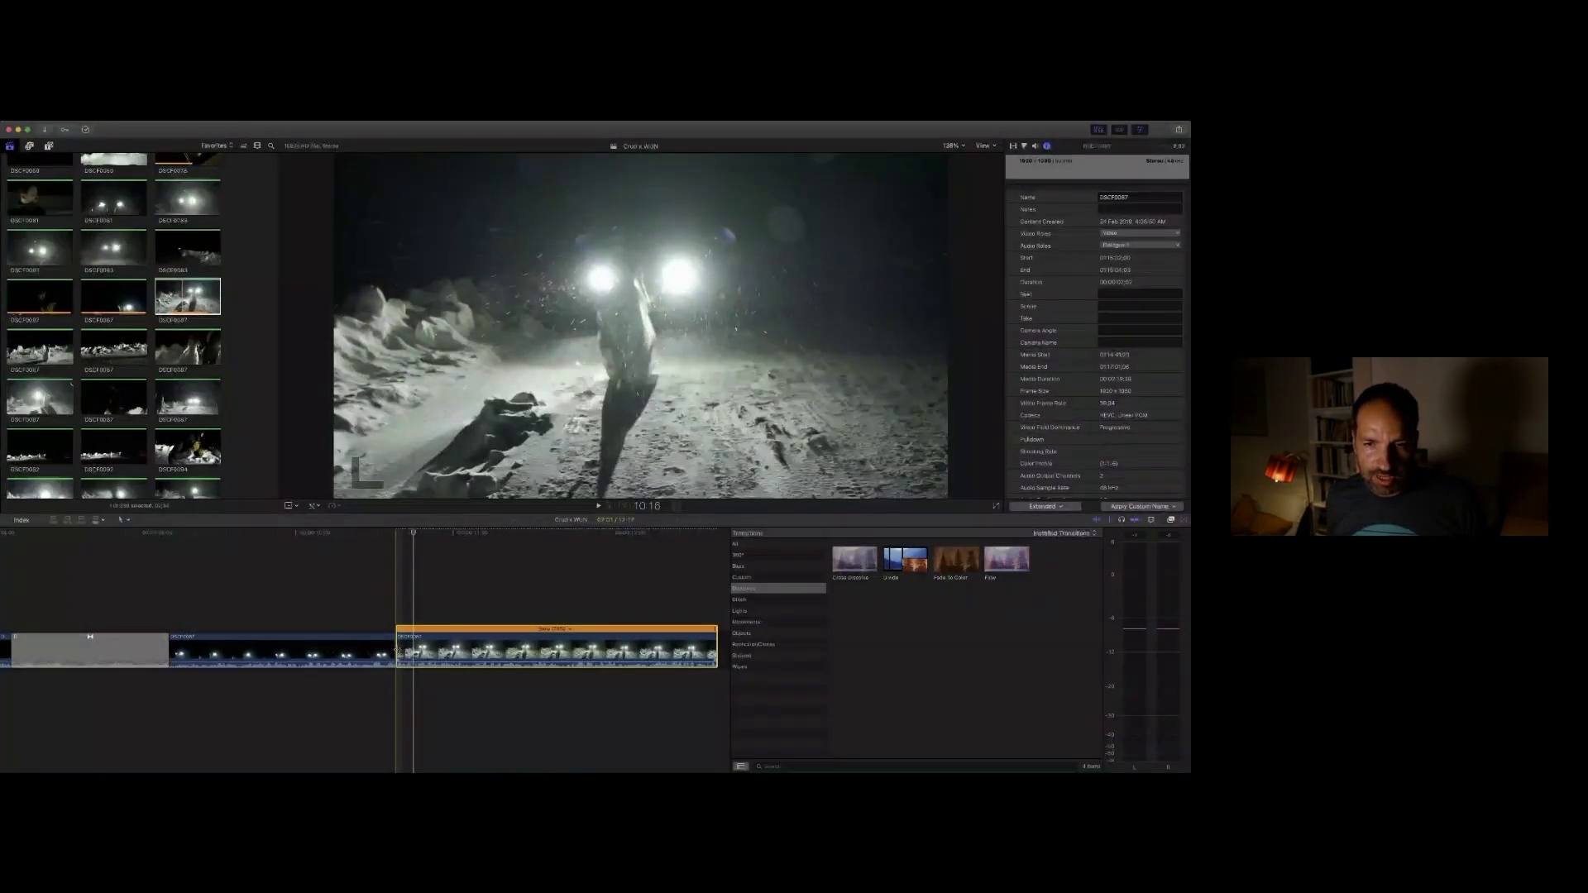
key("space")
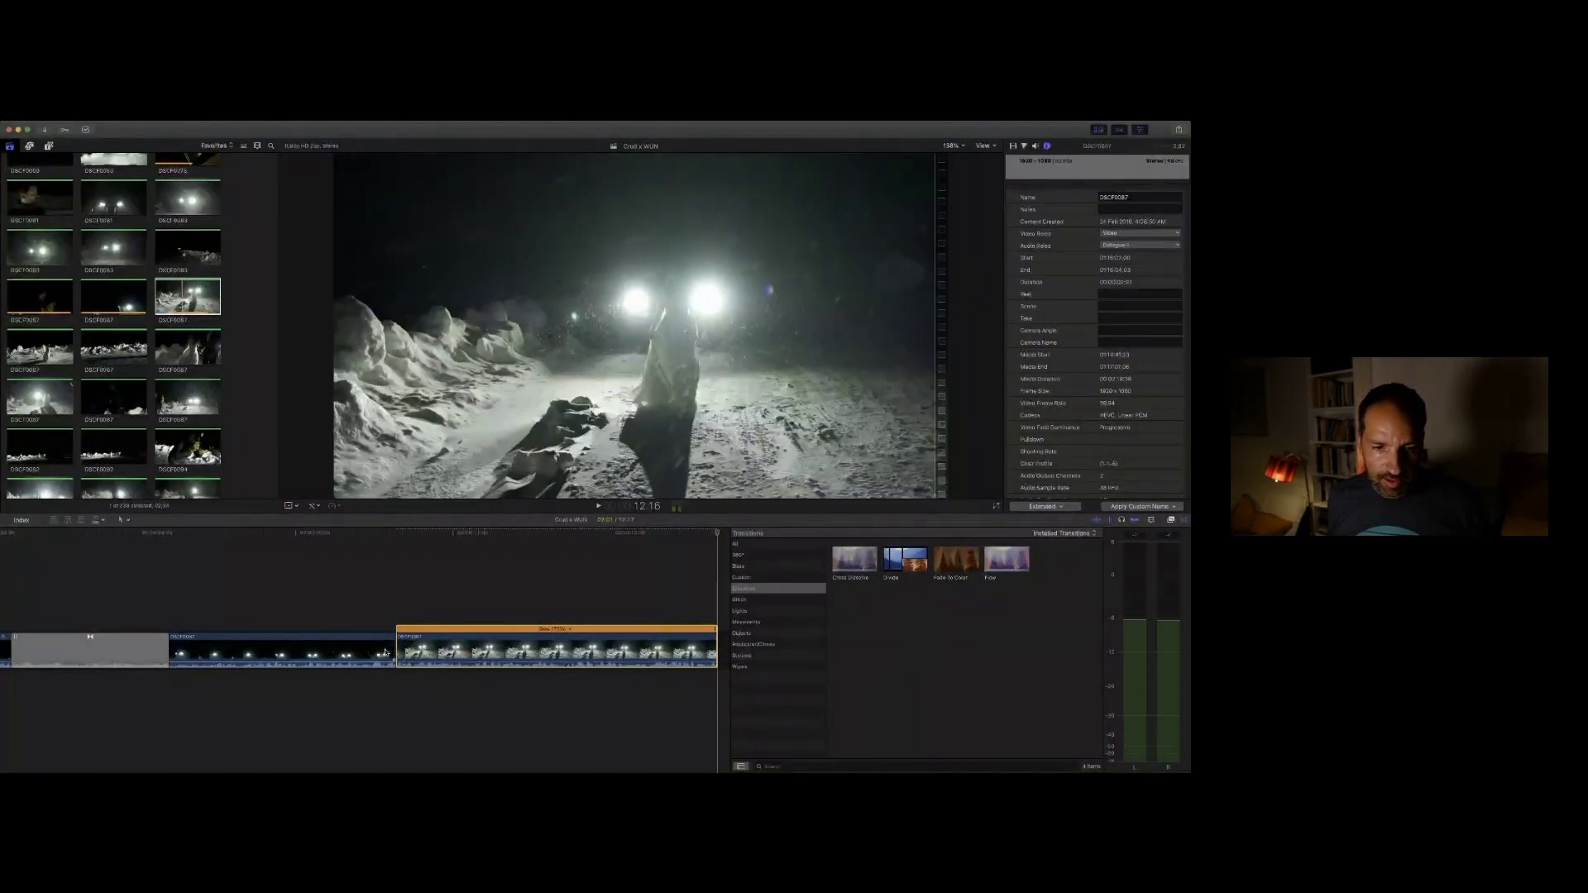
key("space")
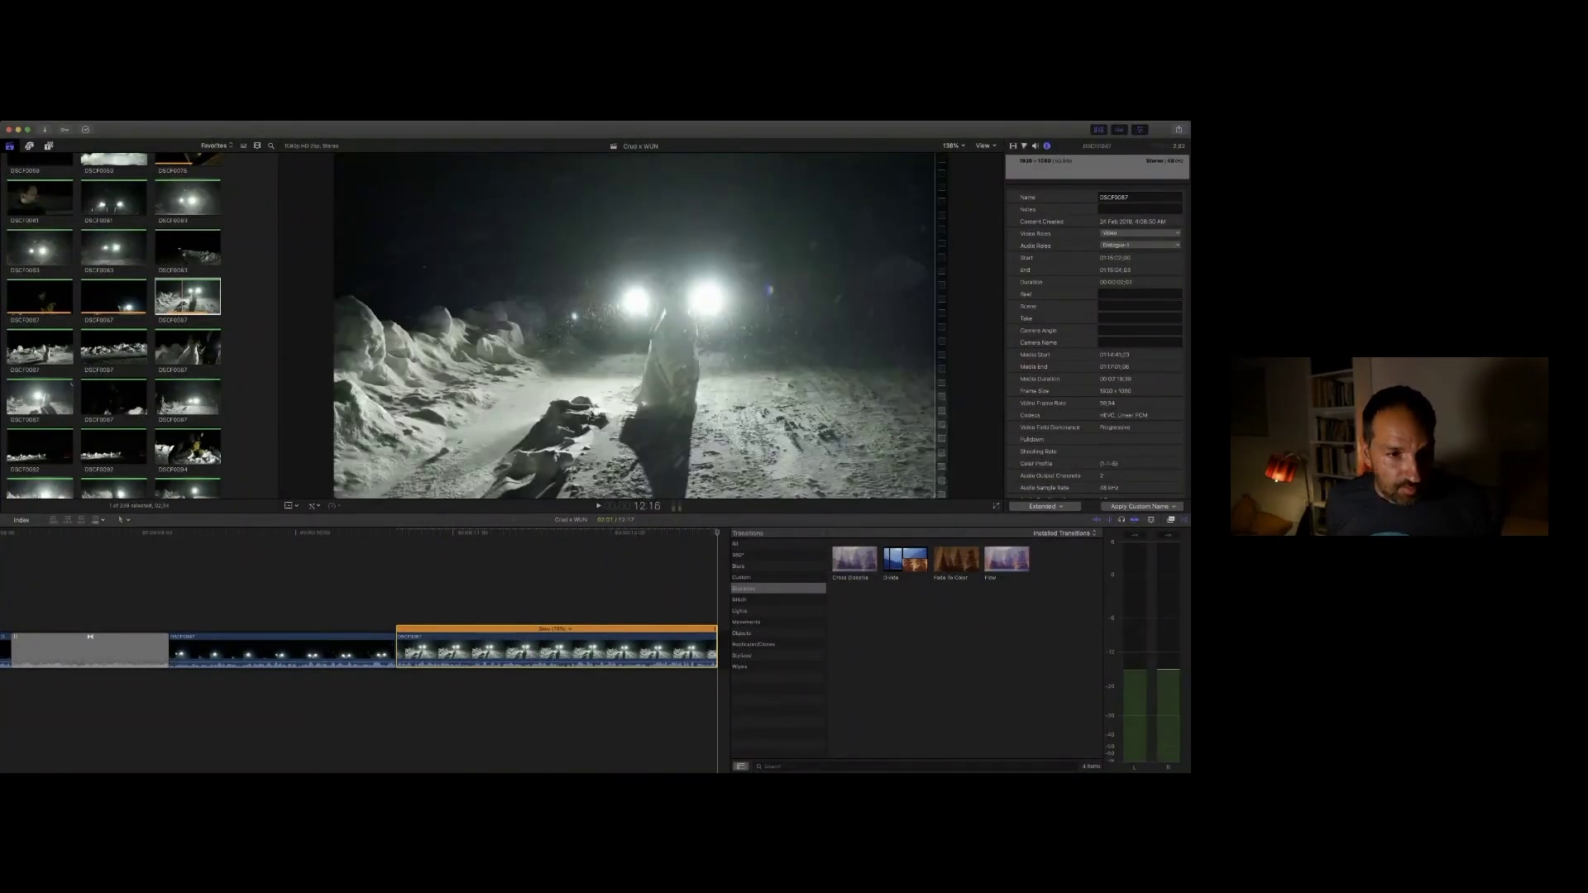
Step: Find the favorite clip of the man walking past the snowbank, append it to the timeline and play it
scroll(96, 254, "down", 3)
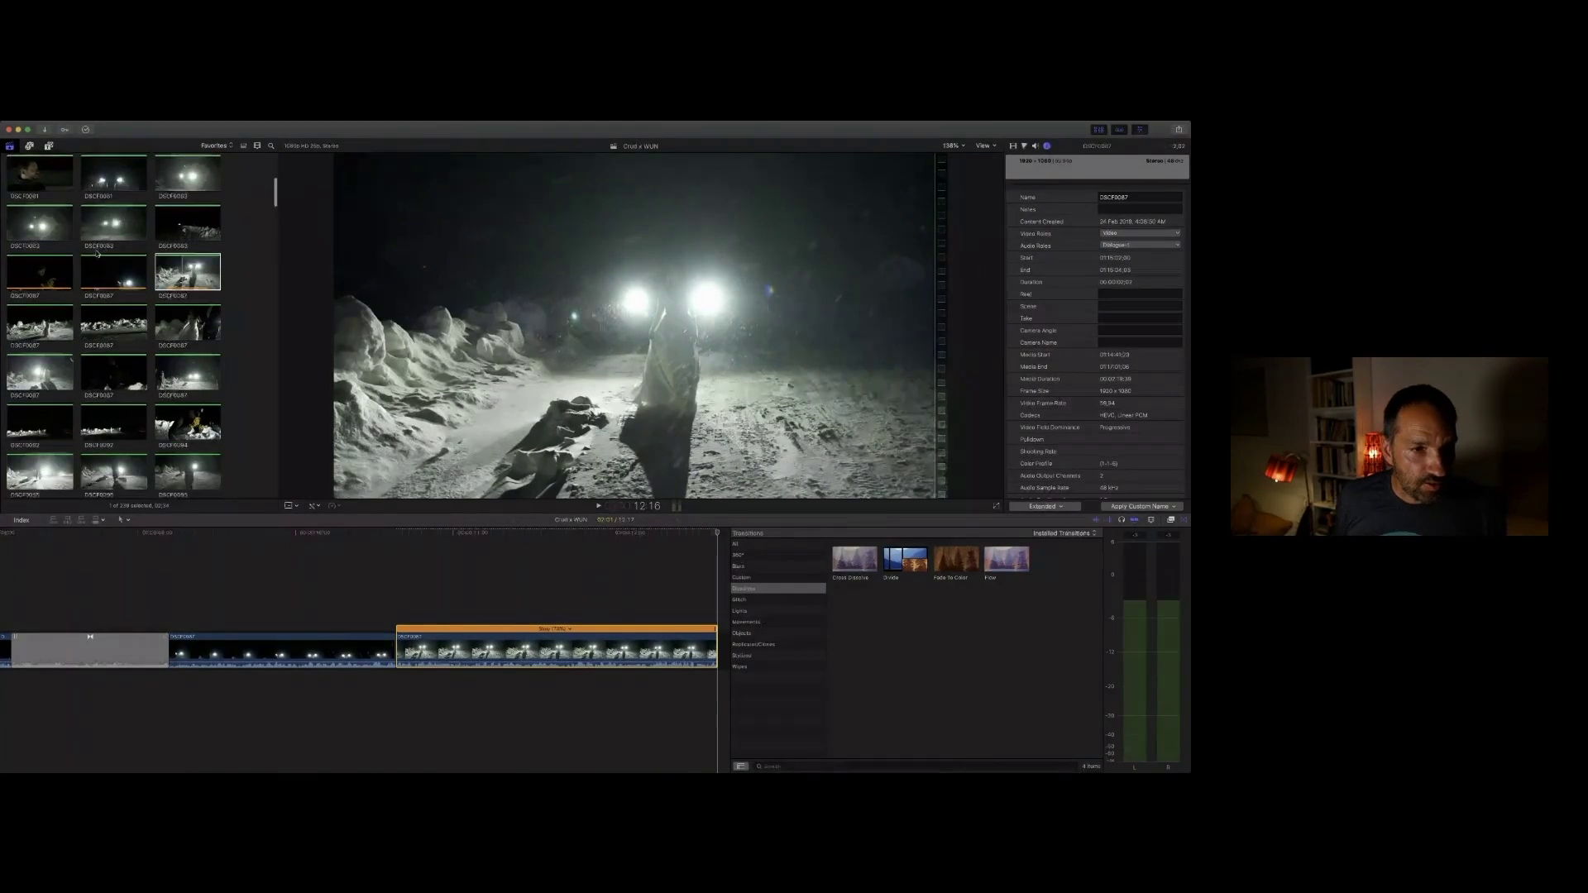
left_click(113, 288)
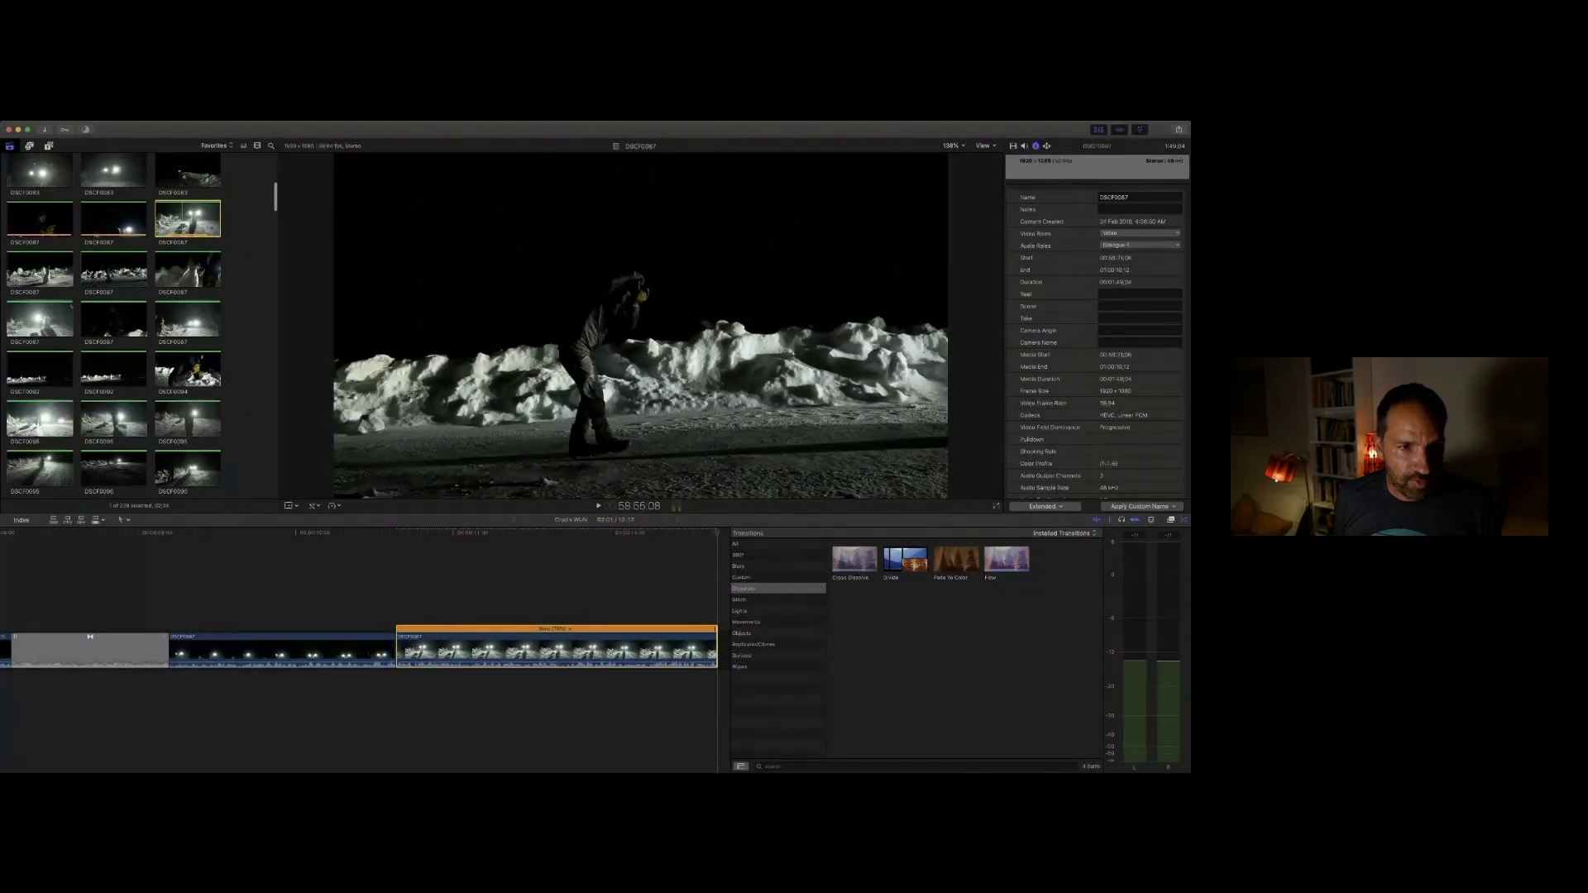
left_click(96, 272)
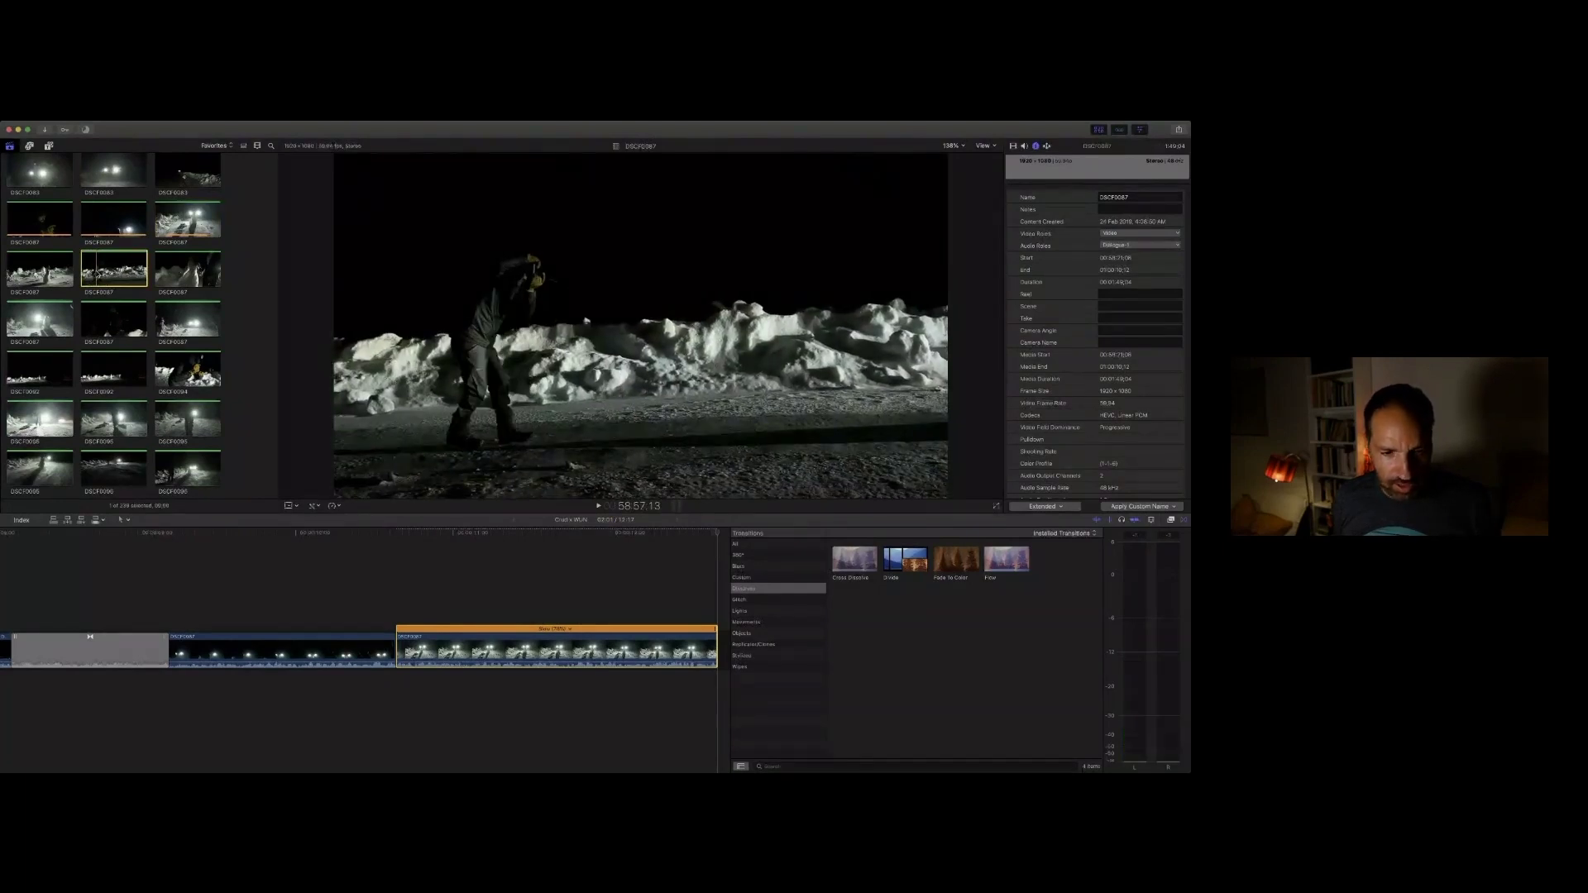
key("e")
key("space")
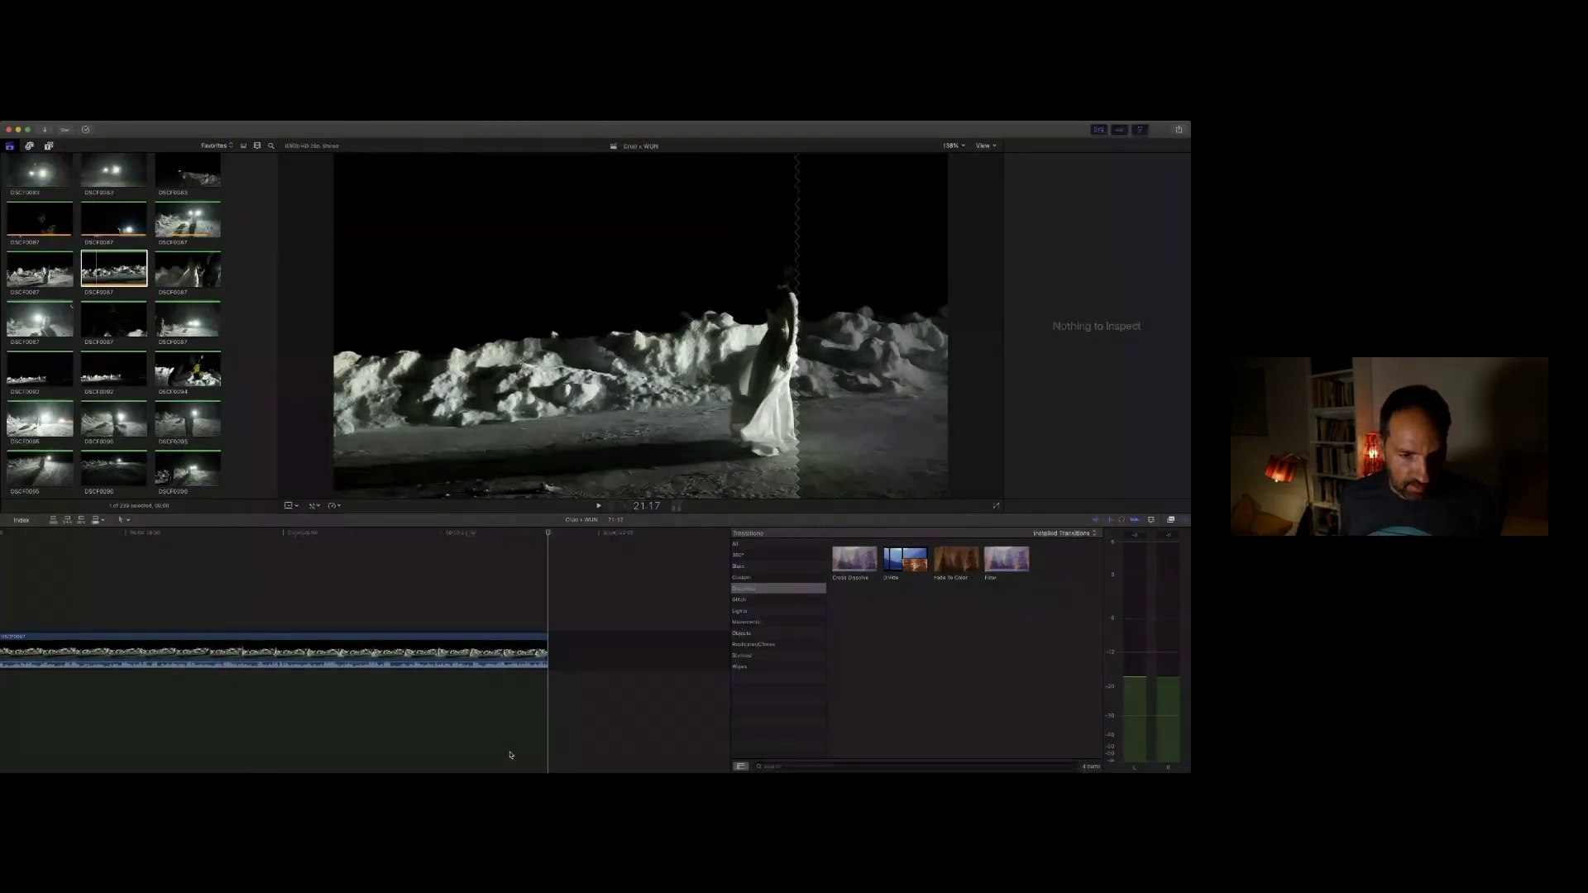
Step: Review the walking man clip and the cut from the white figure, looking for where the man leaves the frame
left_click(148, 610)
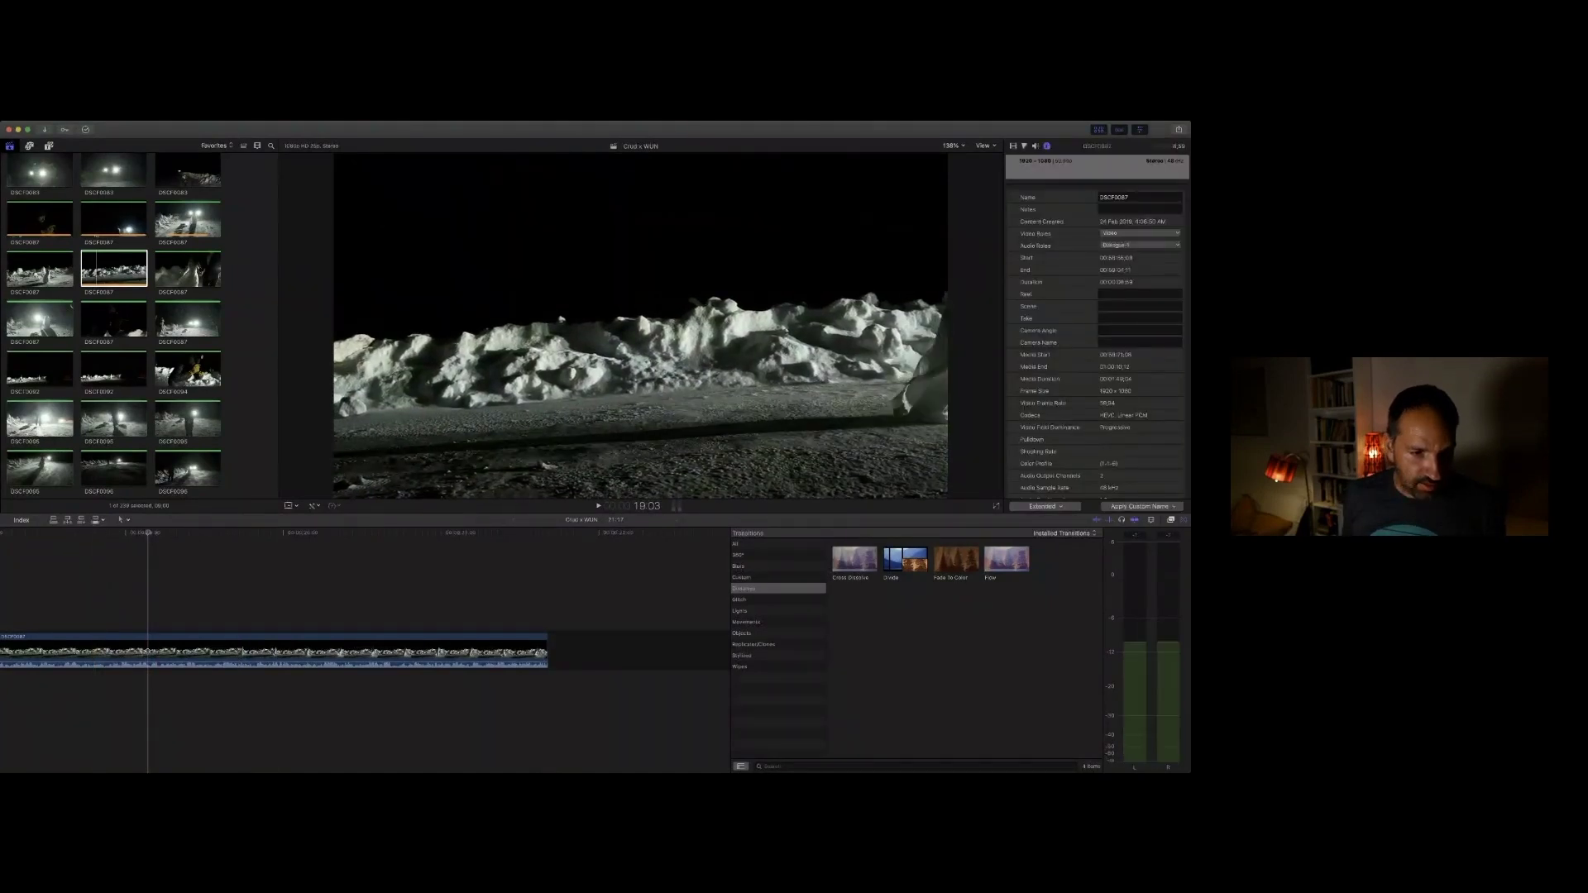
left_click(16, 591)
key("space")
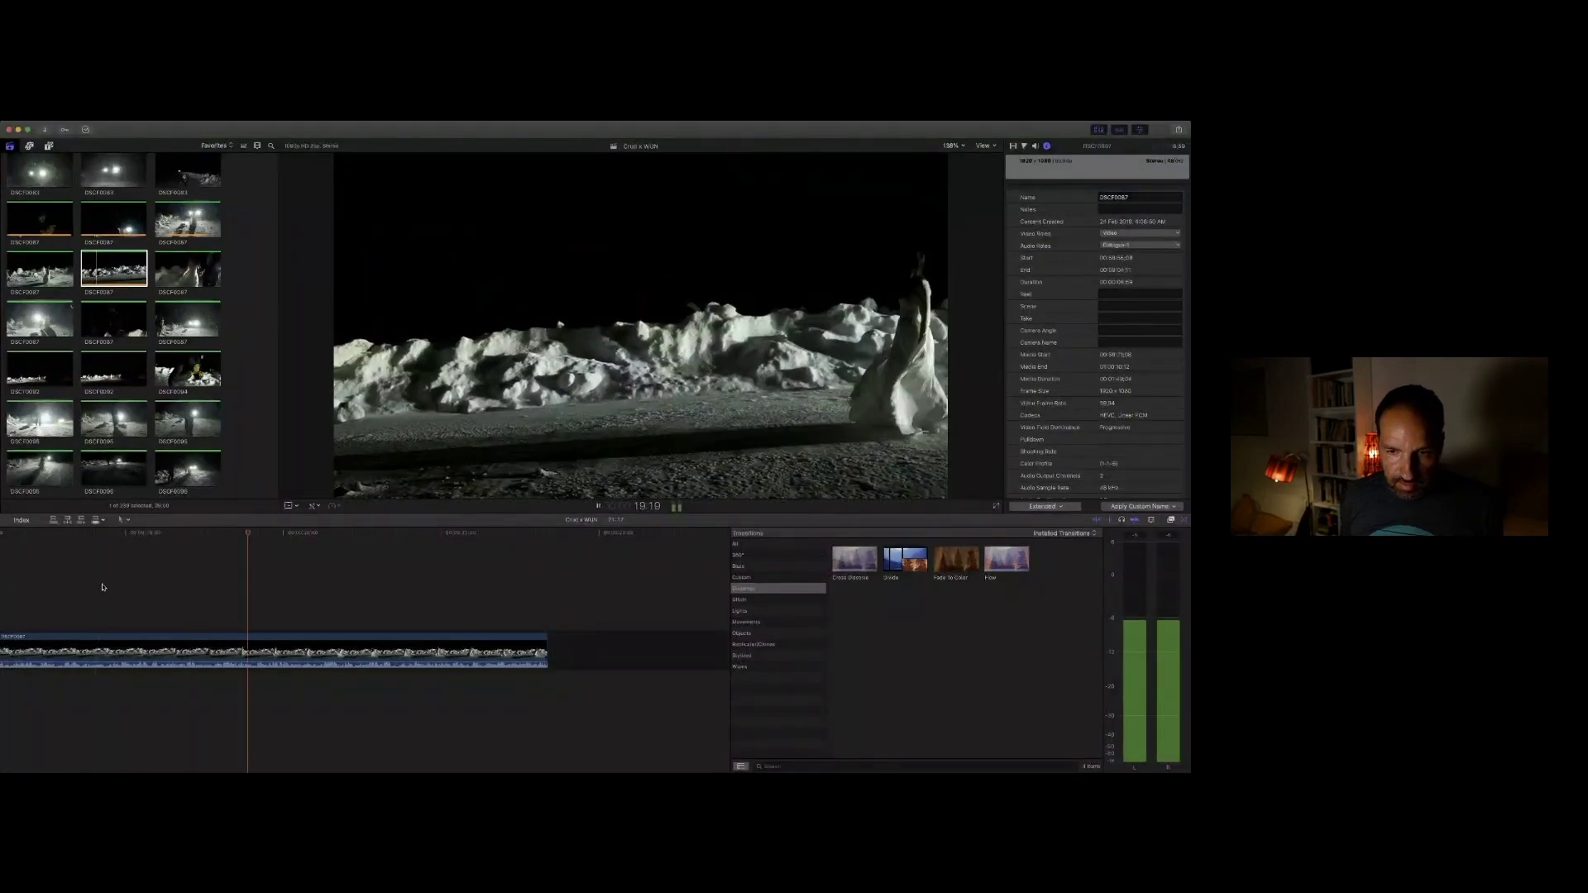
key("space")
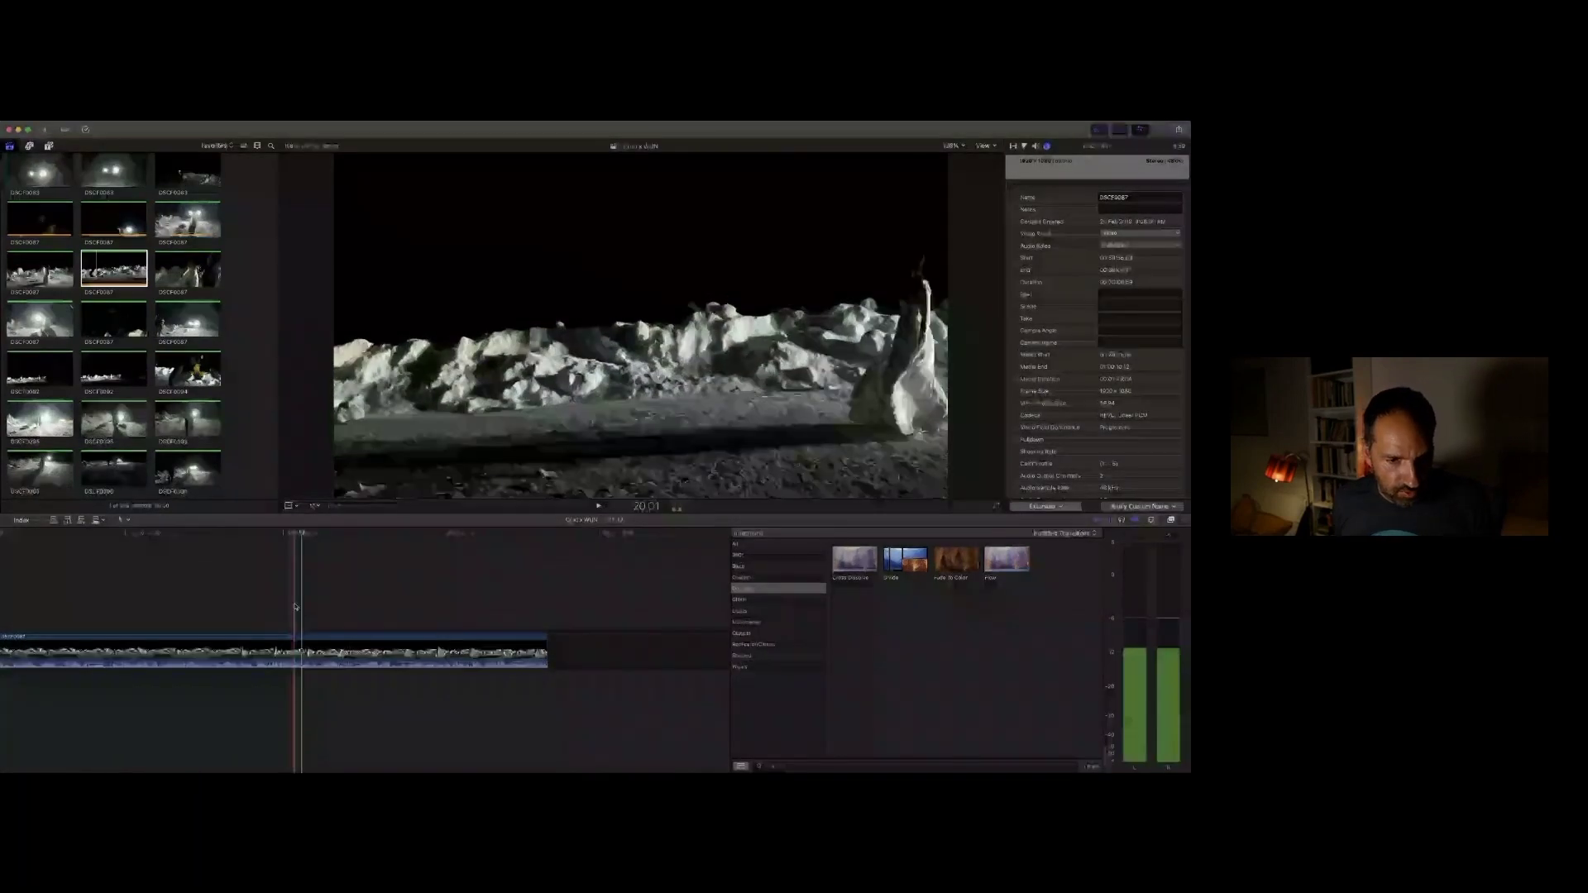
scroll(71, 547, "left", 5)
left_click(216, 533)
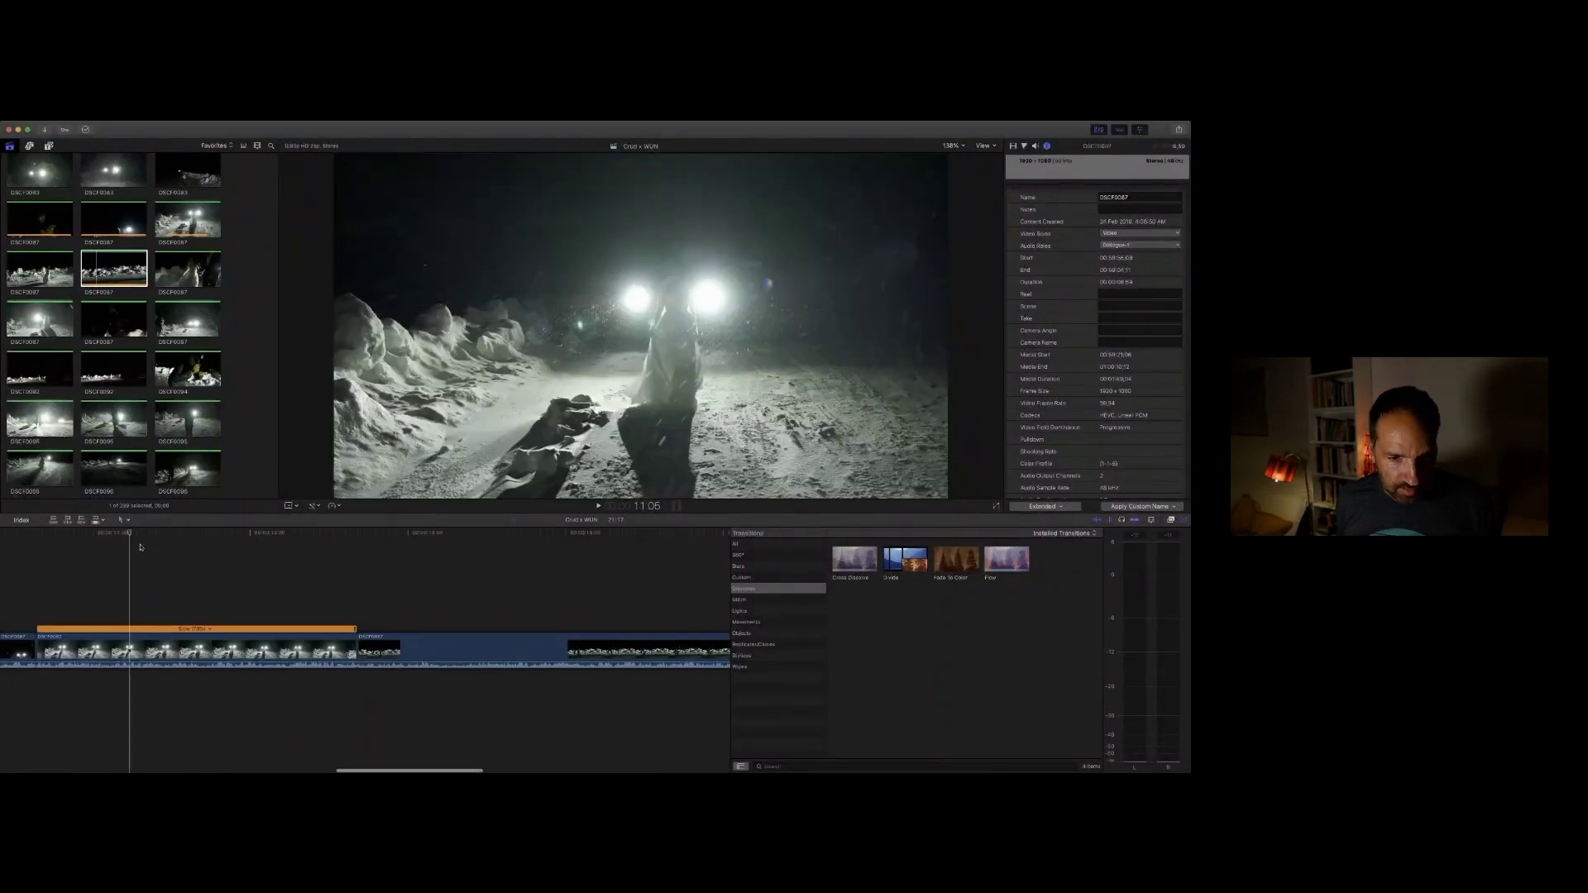
key("space")
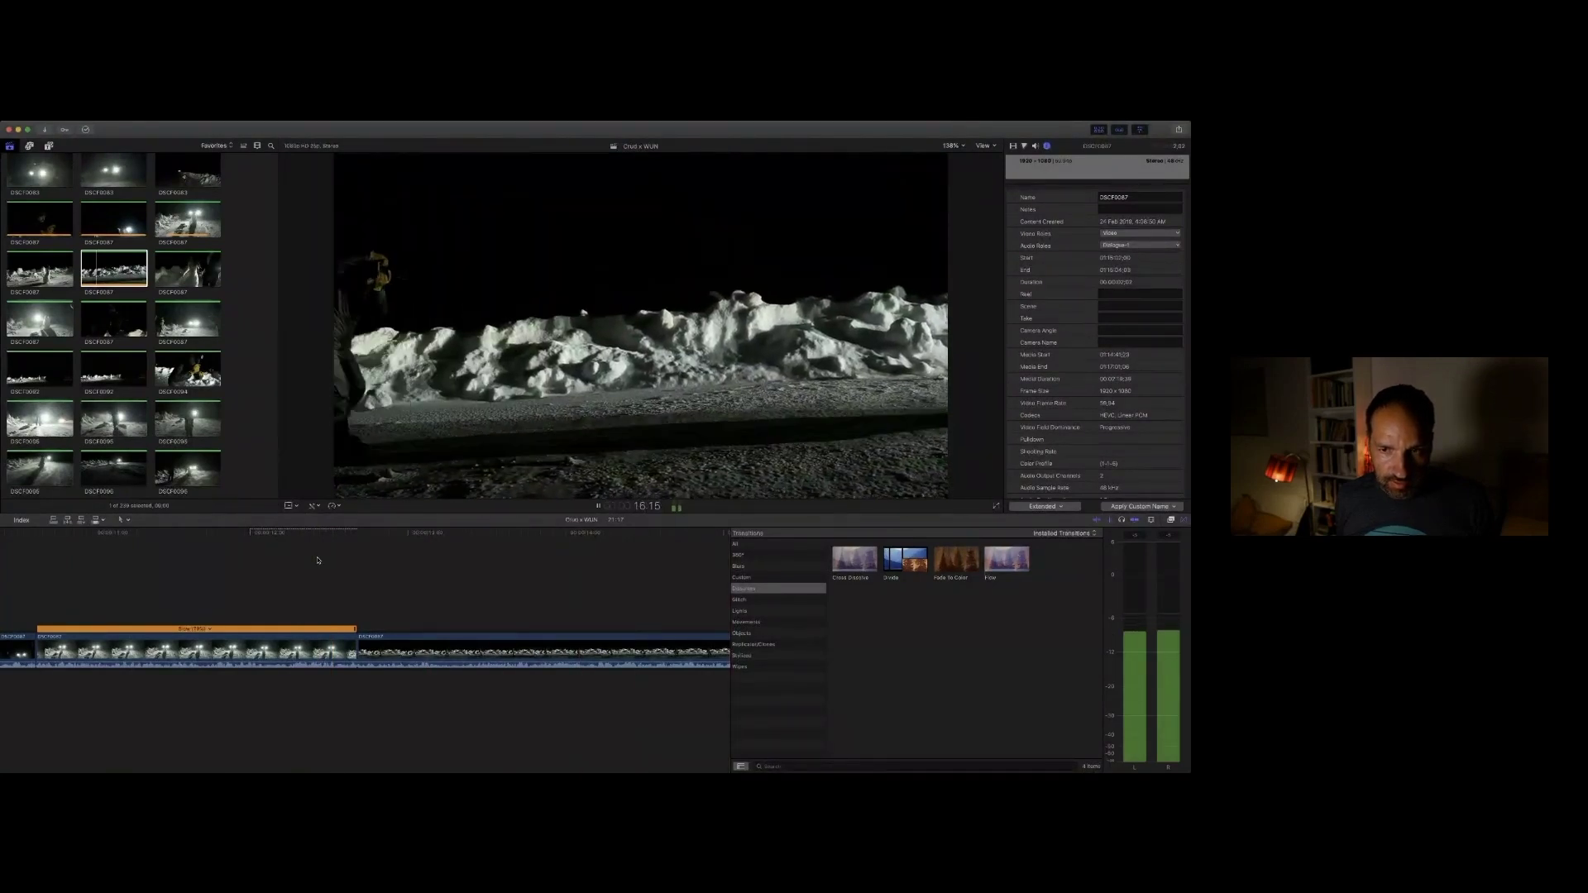
key("space")
Step: Trim the end of the walking man clip back to 17:00 and play its ending
scroll(317, 561, "right", 8)
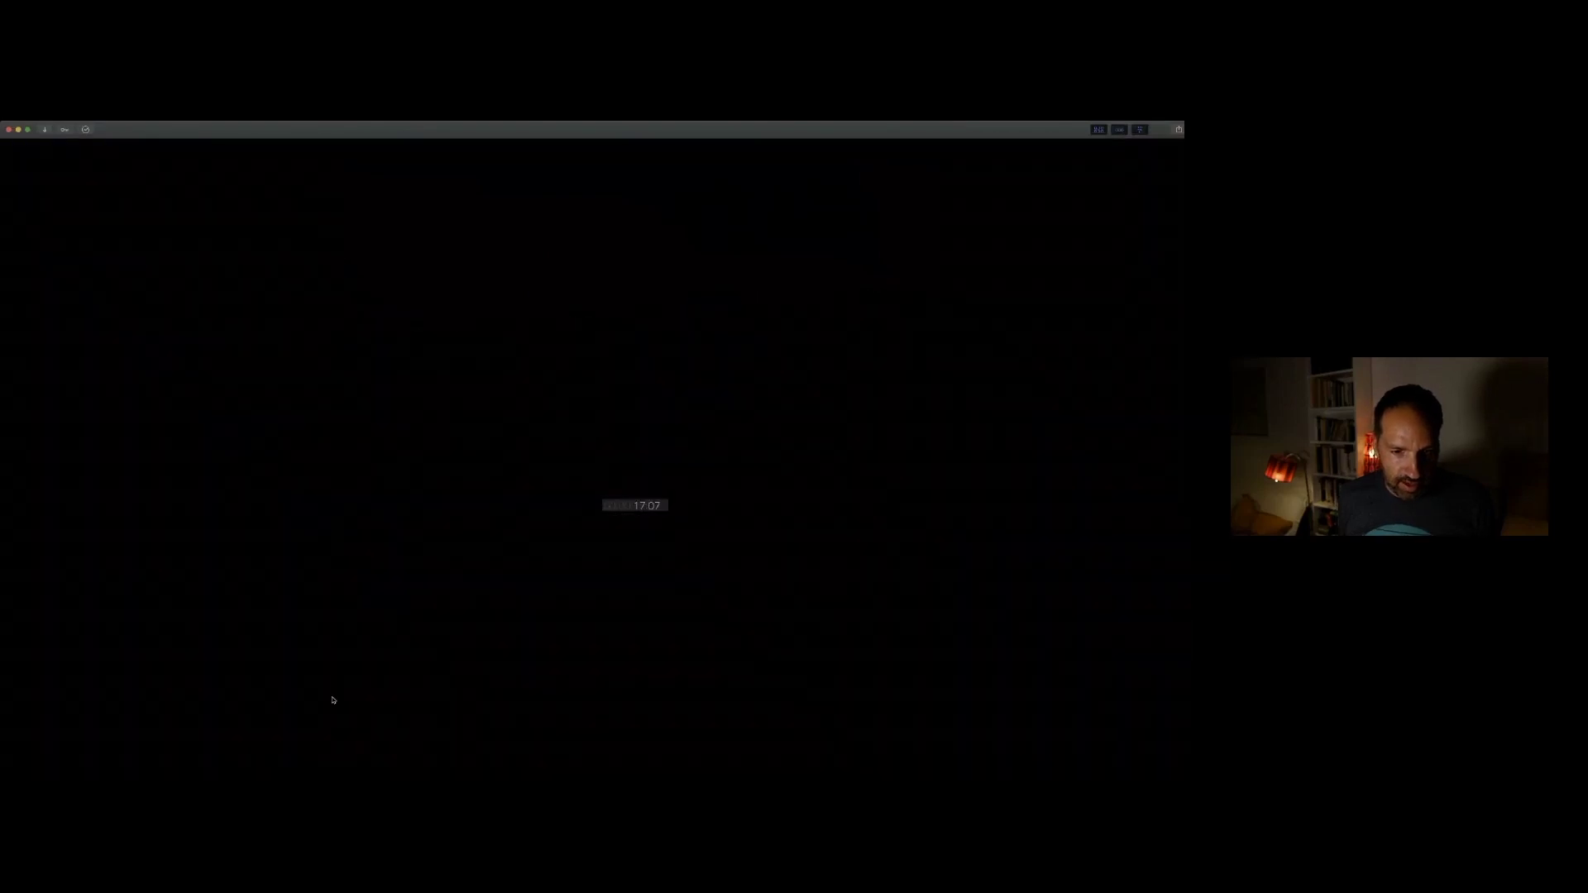
key("Escape")
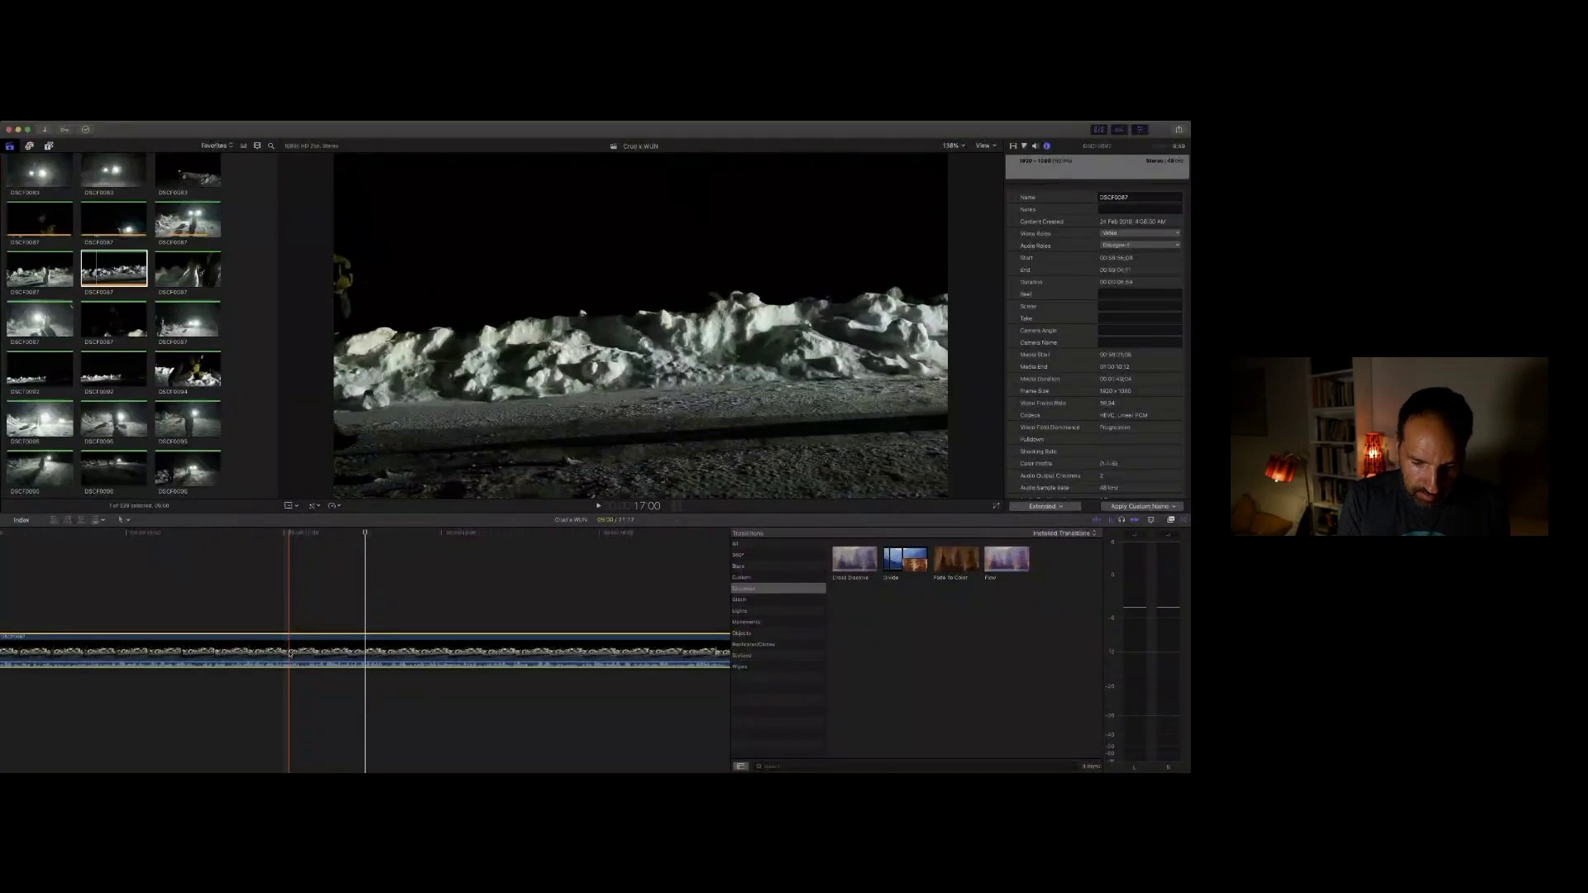
key("alt+bracketright")
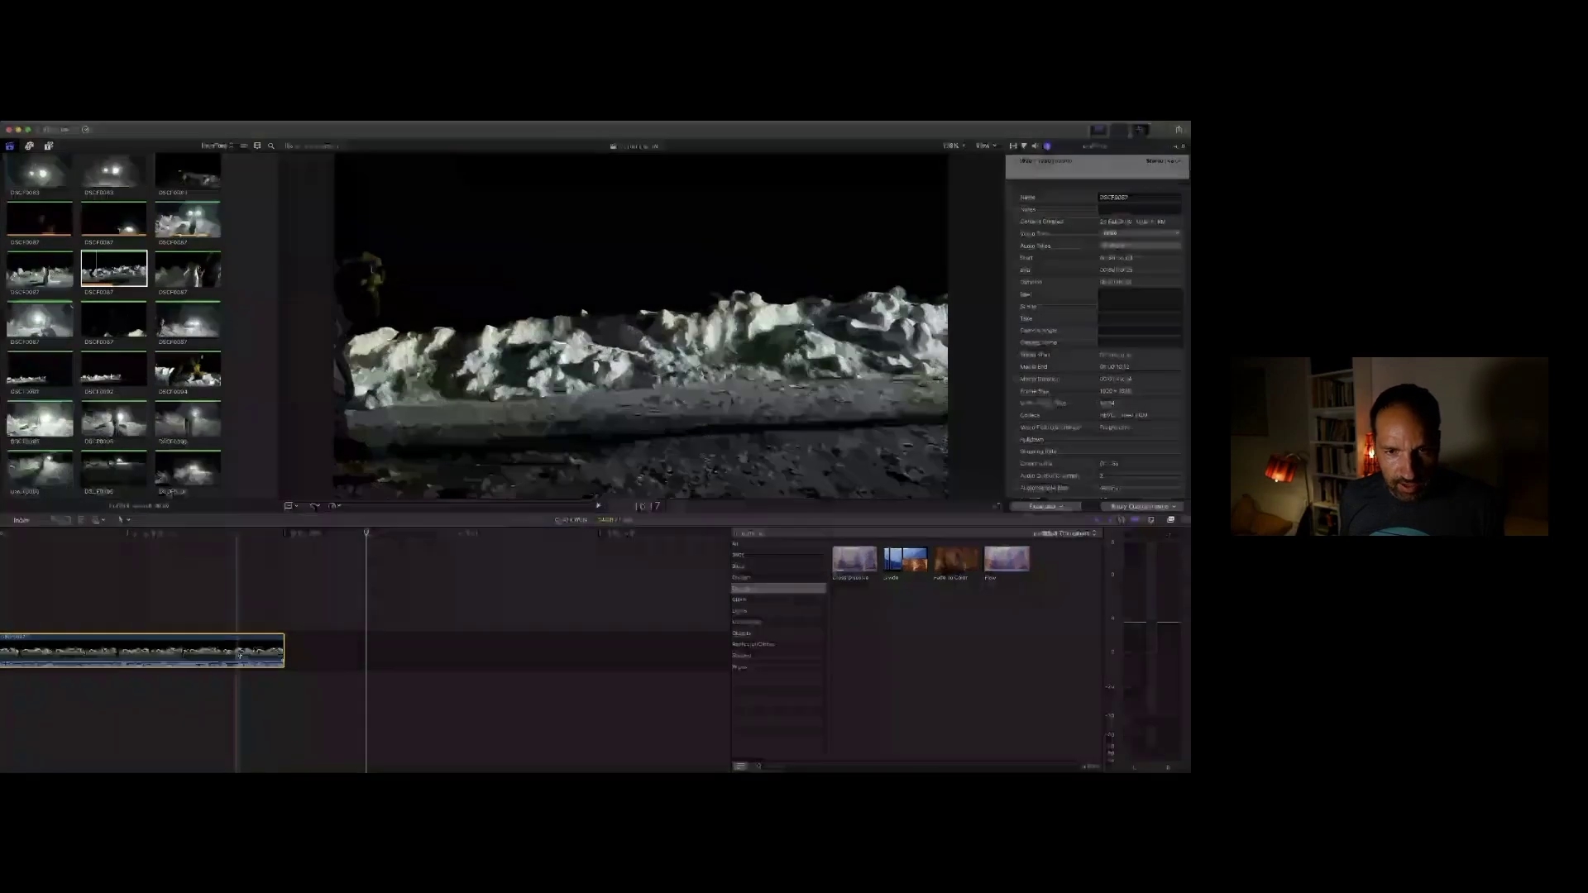
key("space")
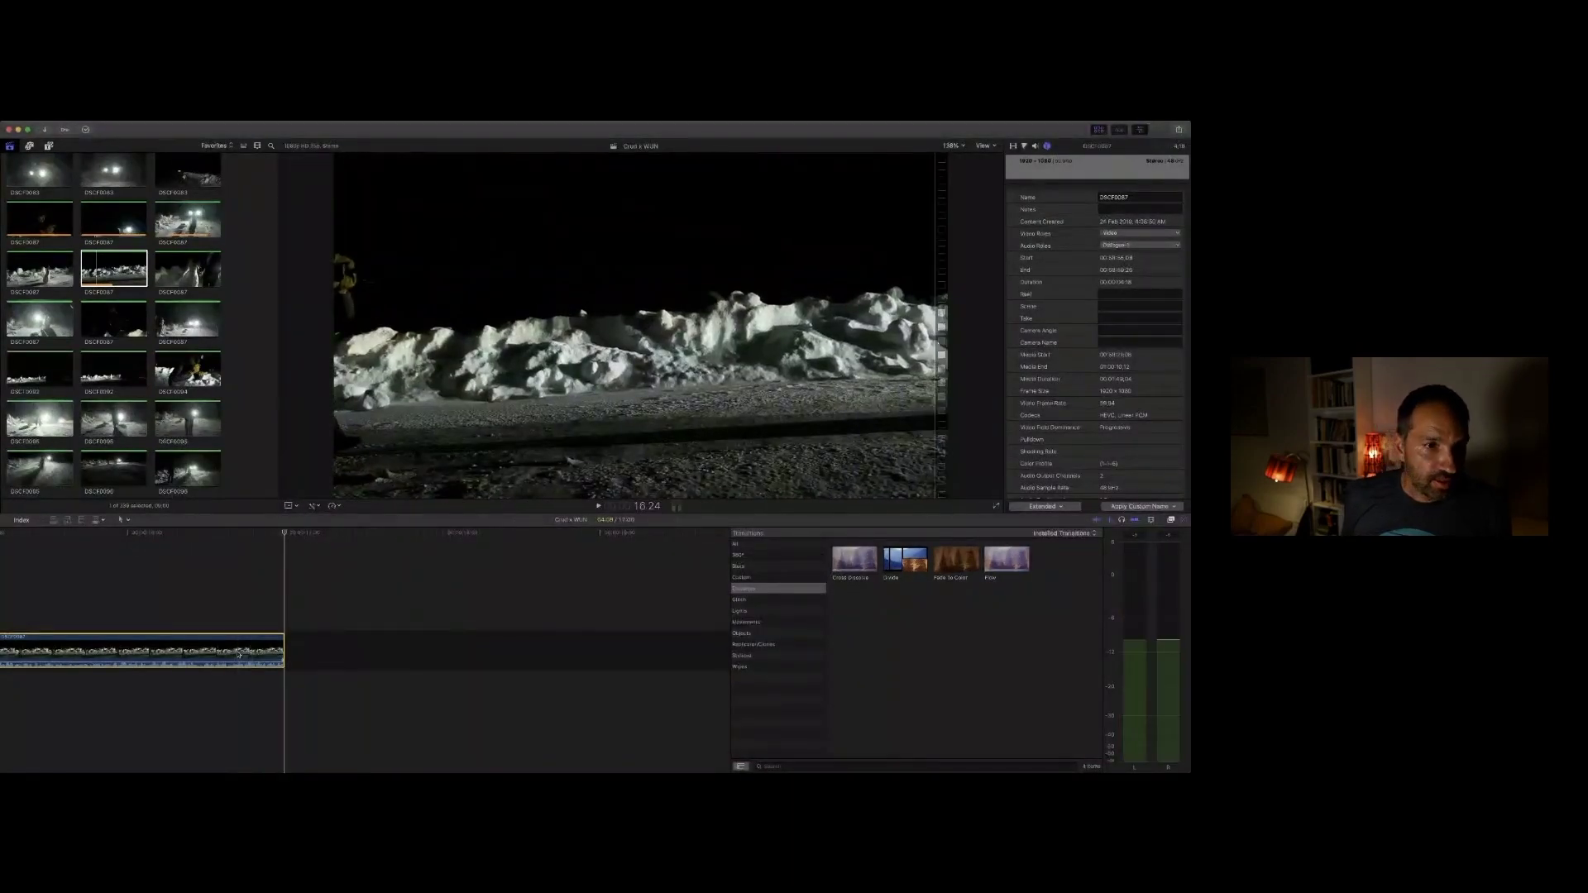
Step: Preview the next favorite clips, append the close-up of the photographer in yellow gloves, and return to that clip's start
left_click(178, 279)
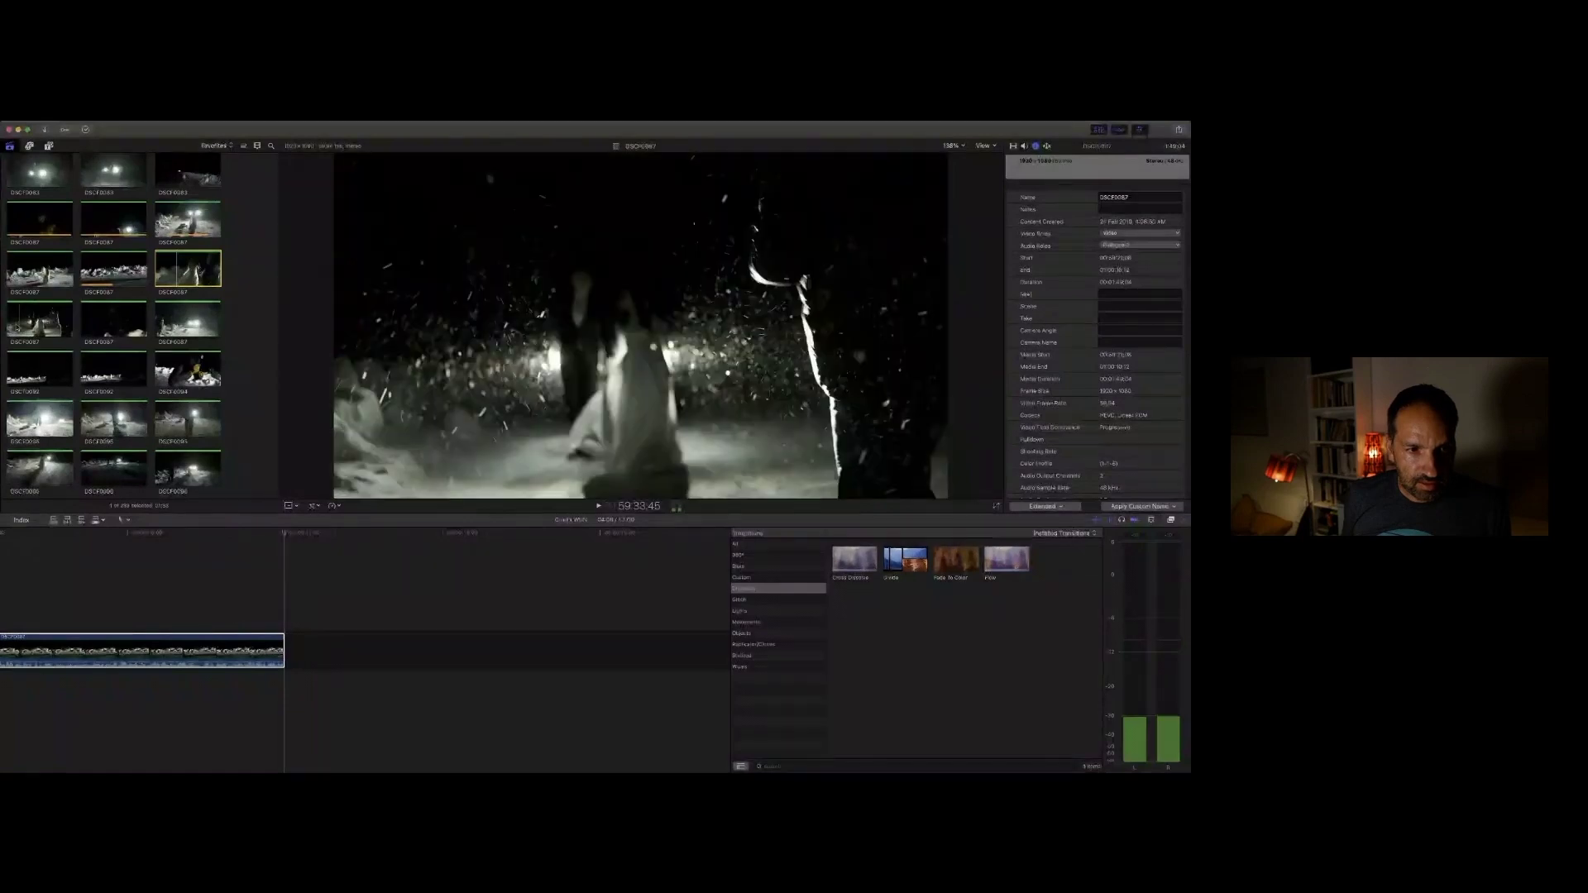
key("space")
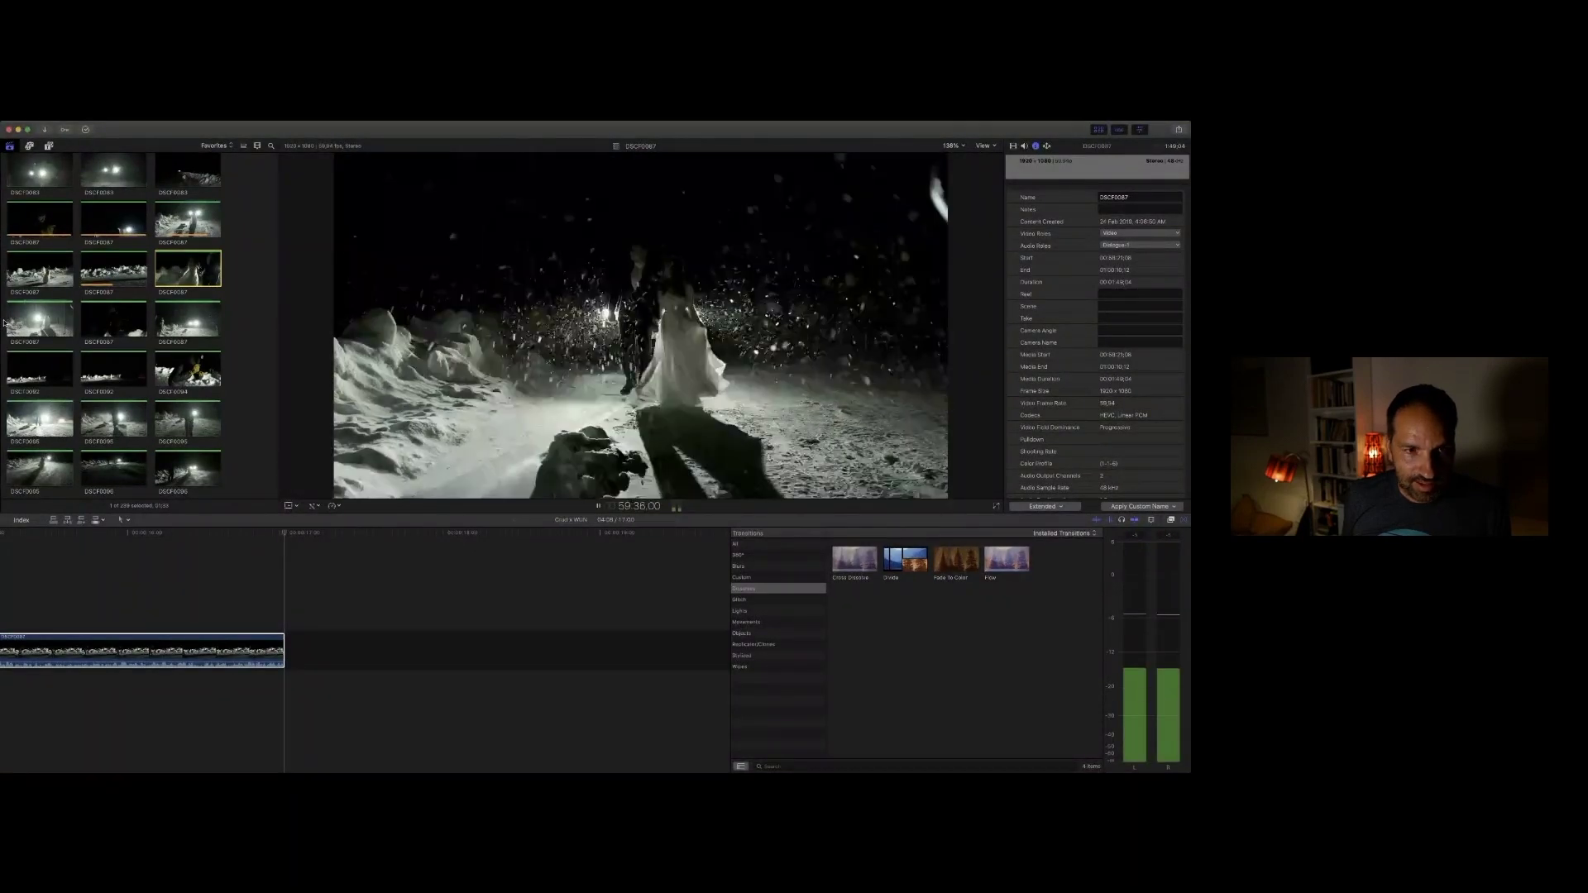
key("space")
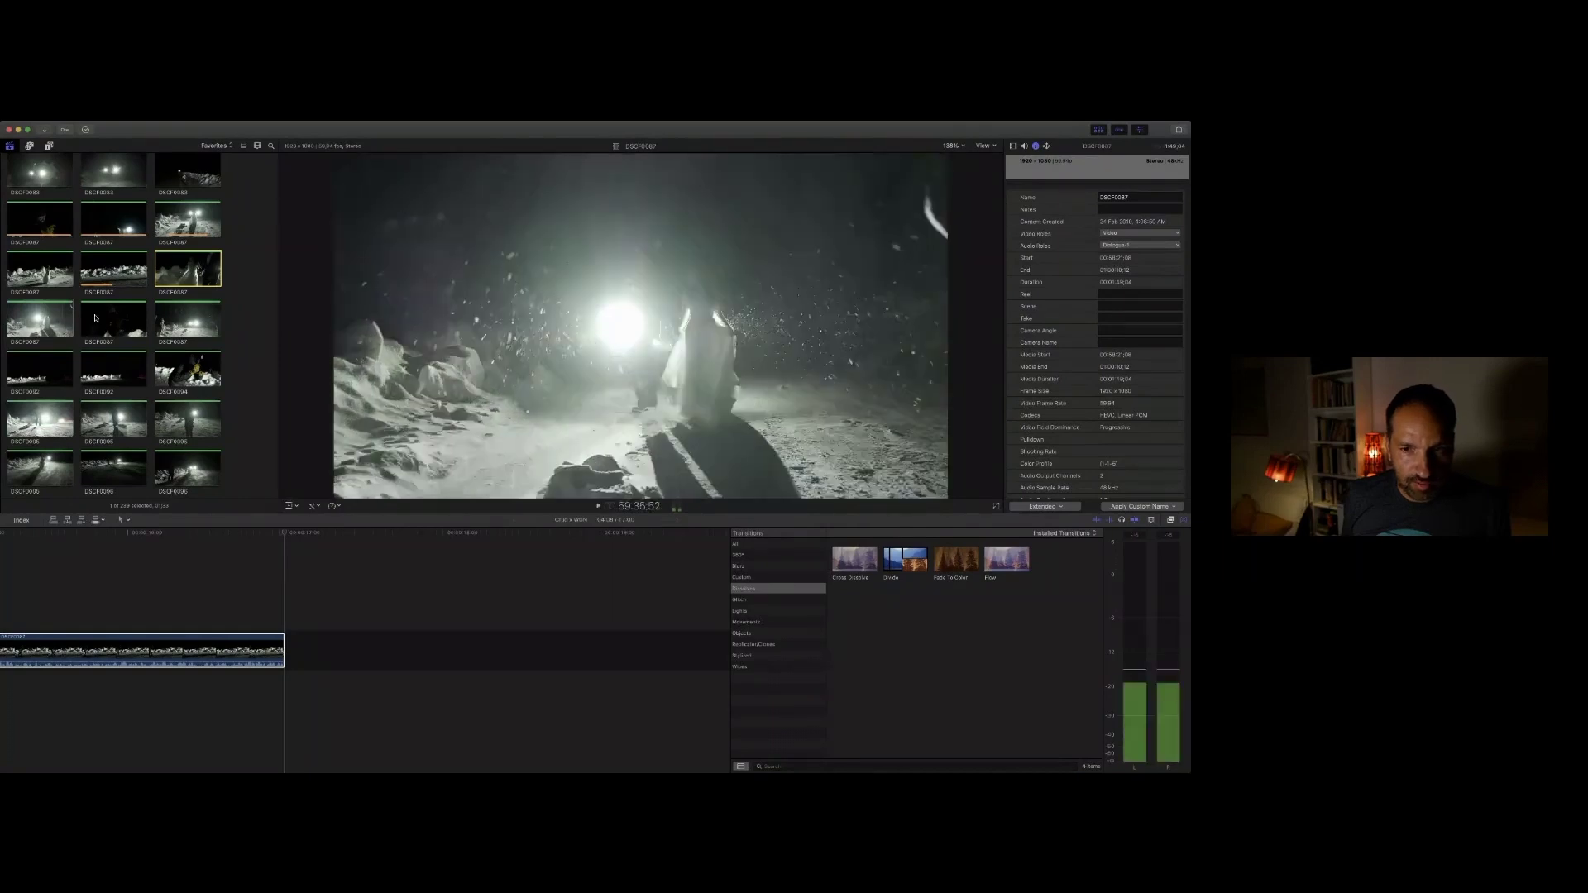
key("space")
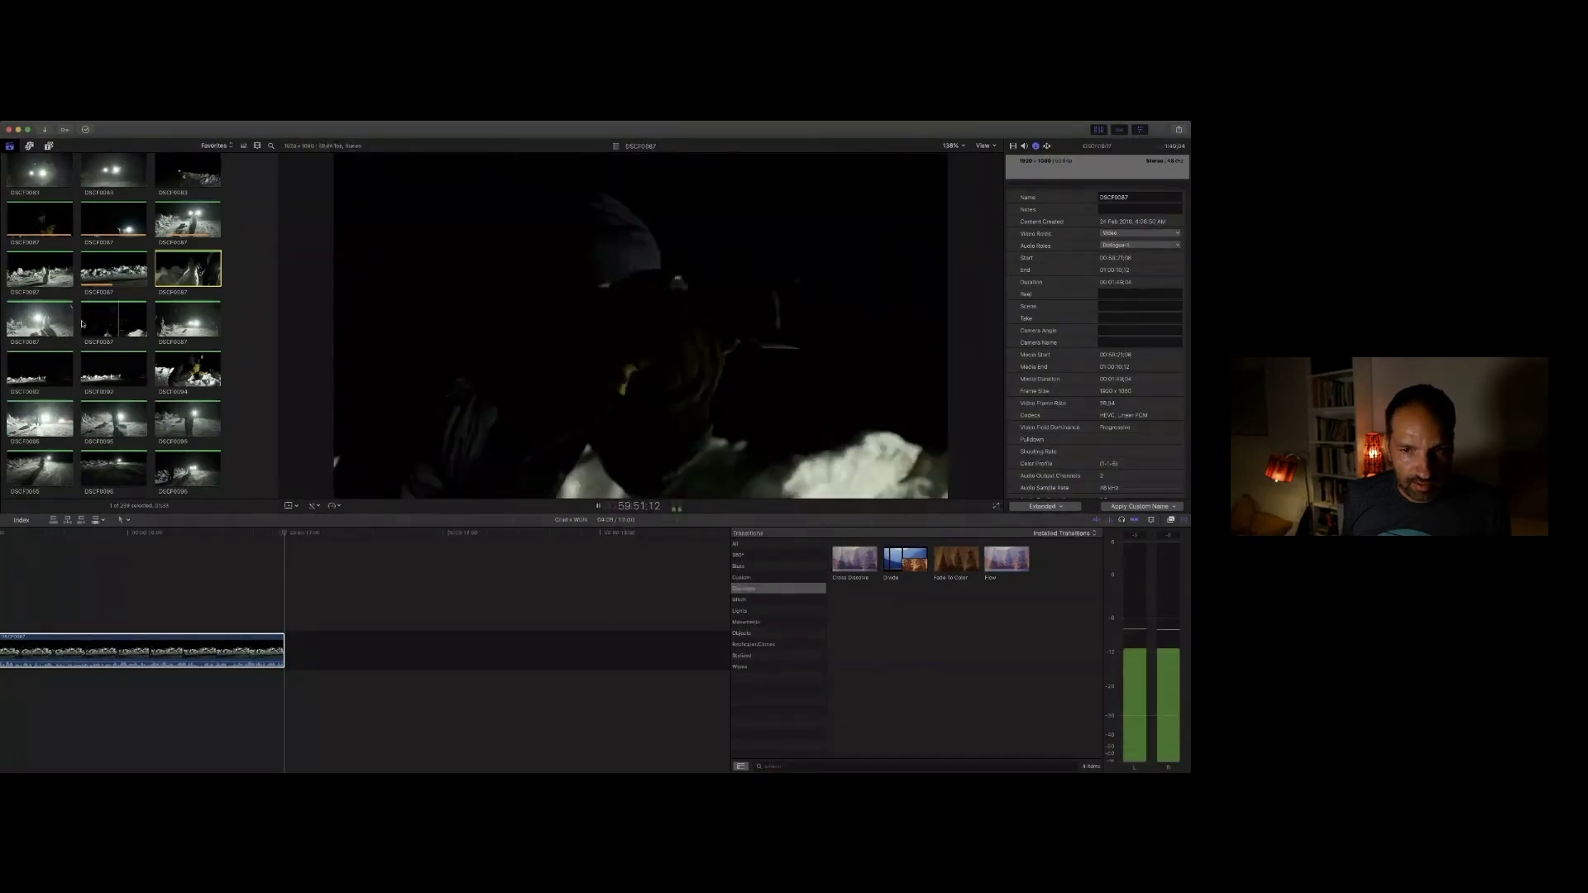
key("space")
key("space")
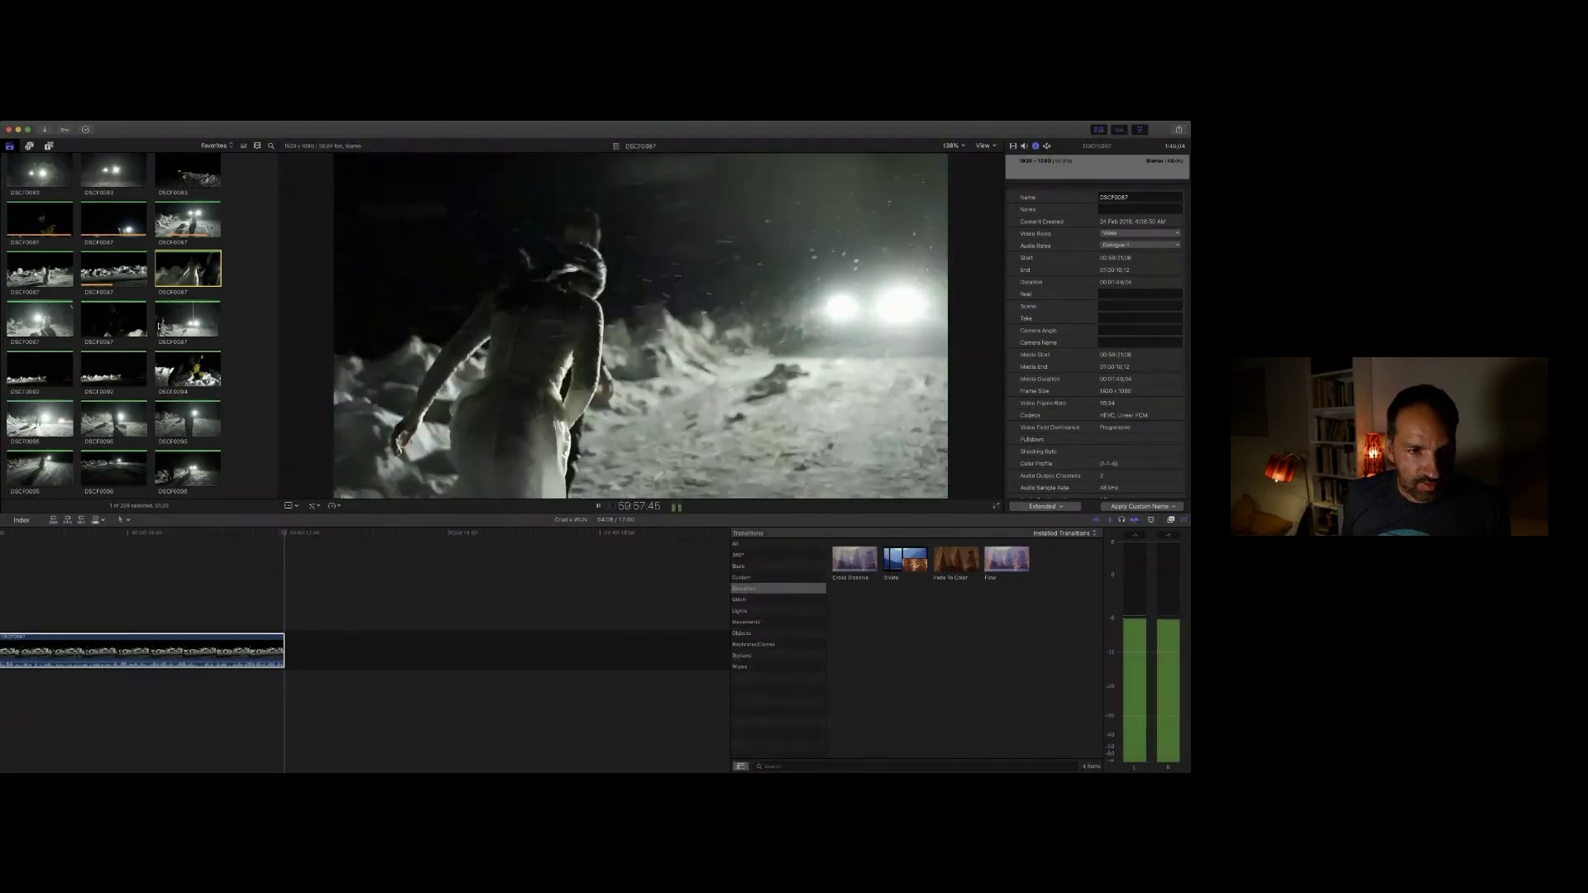
key("space")
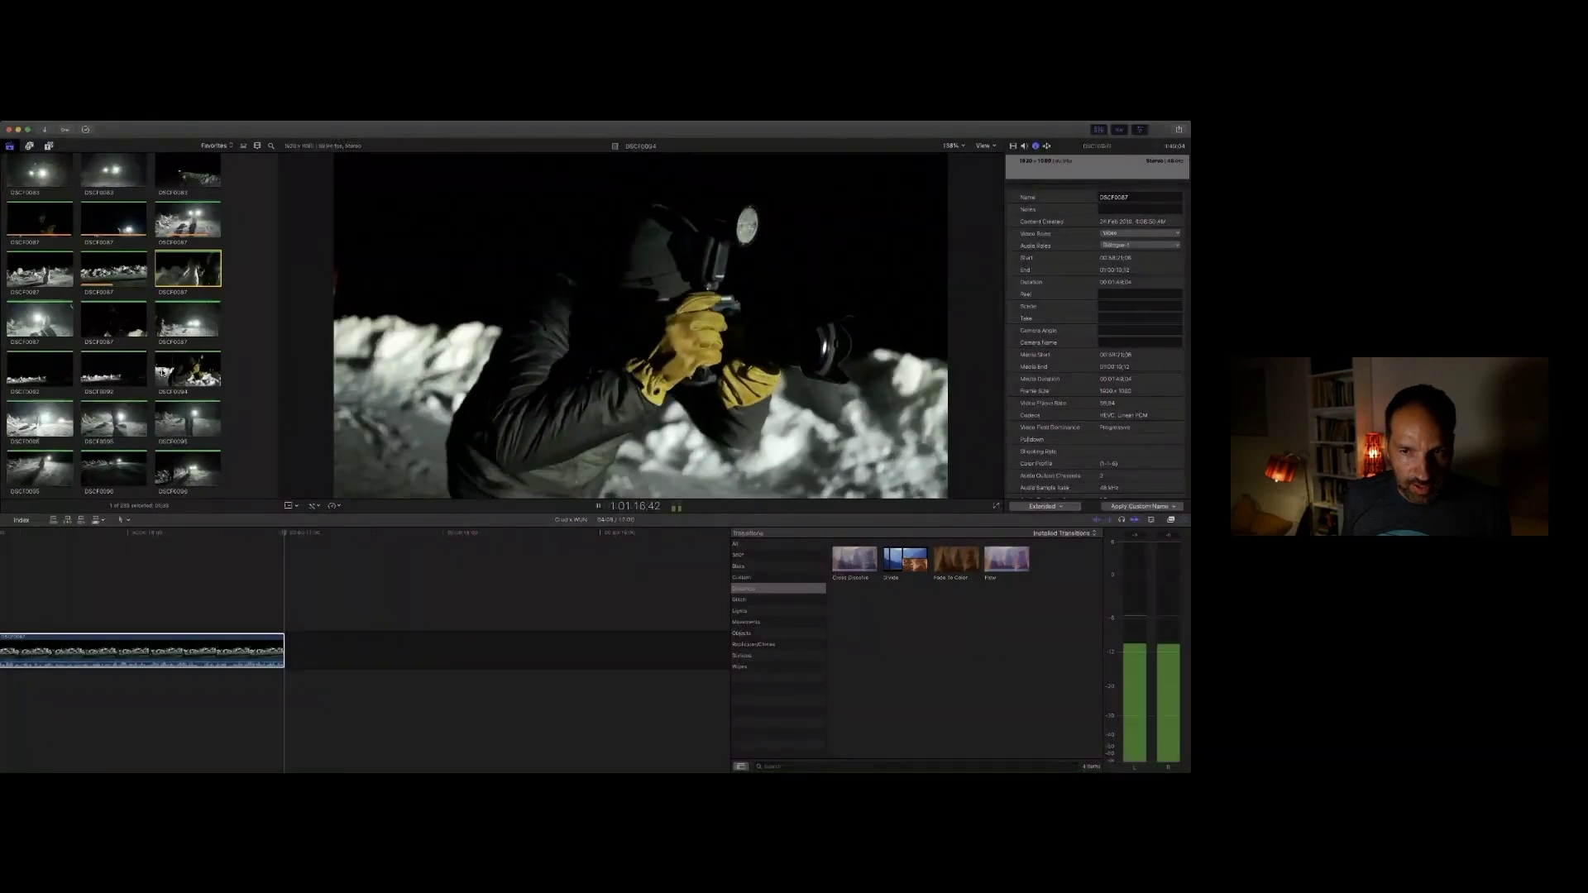
left_click(177, 370)
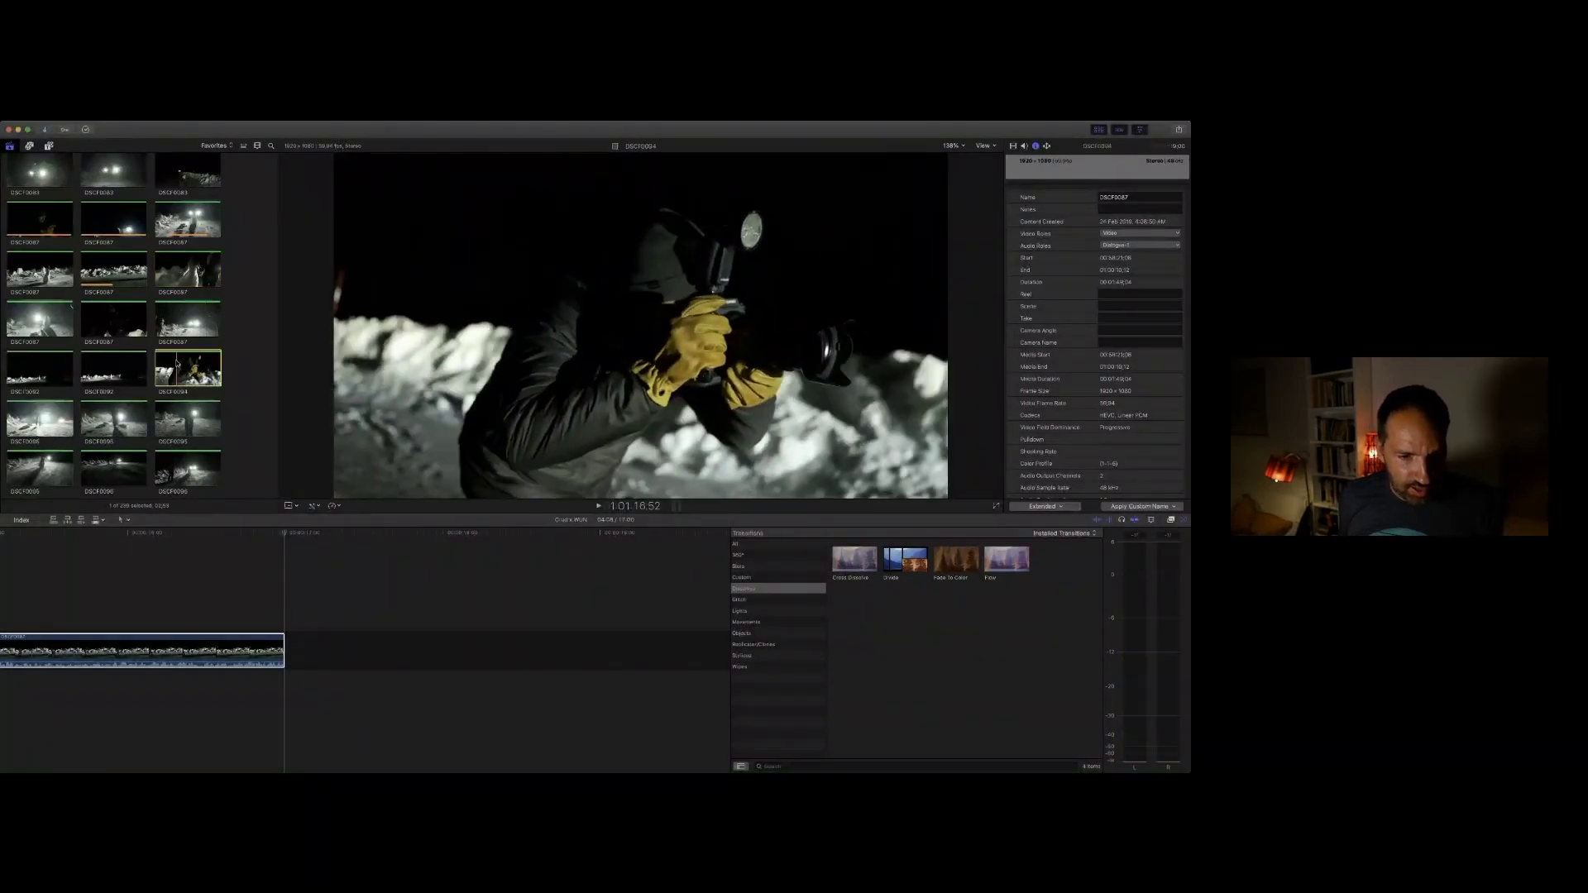
key("e")
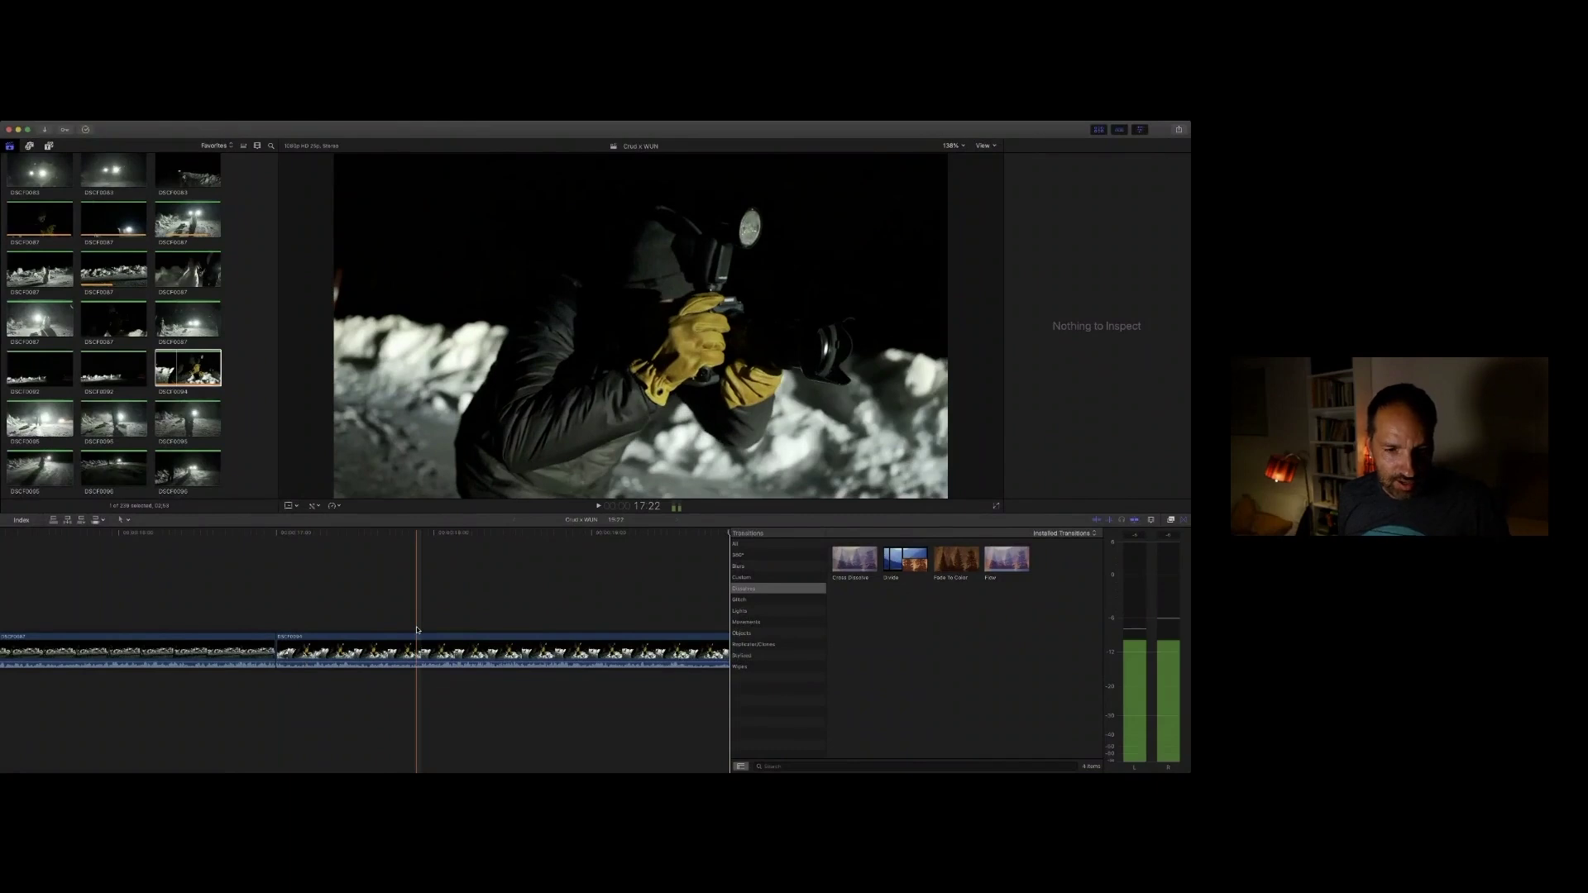
left_click(299, 621)
key("Up")
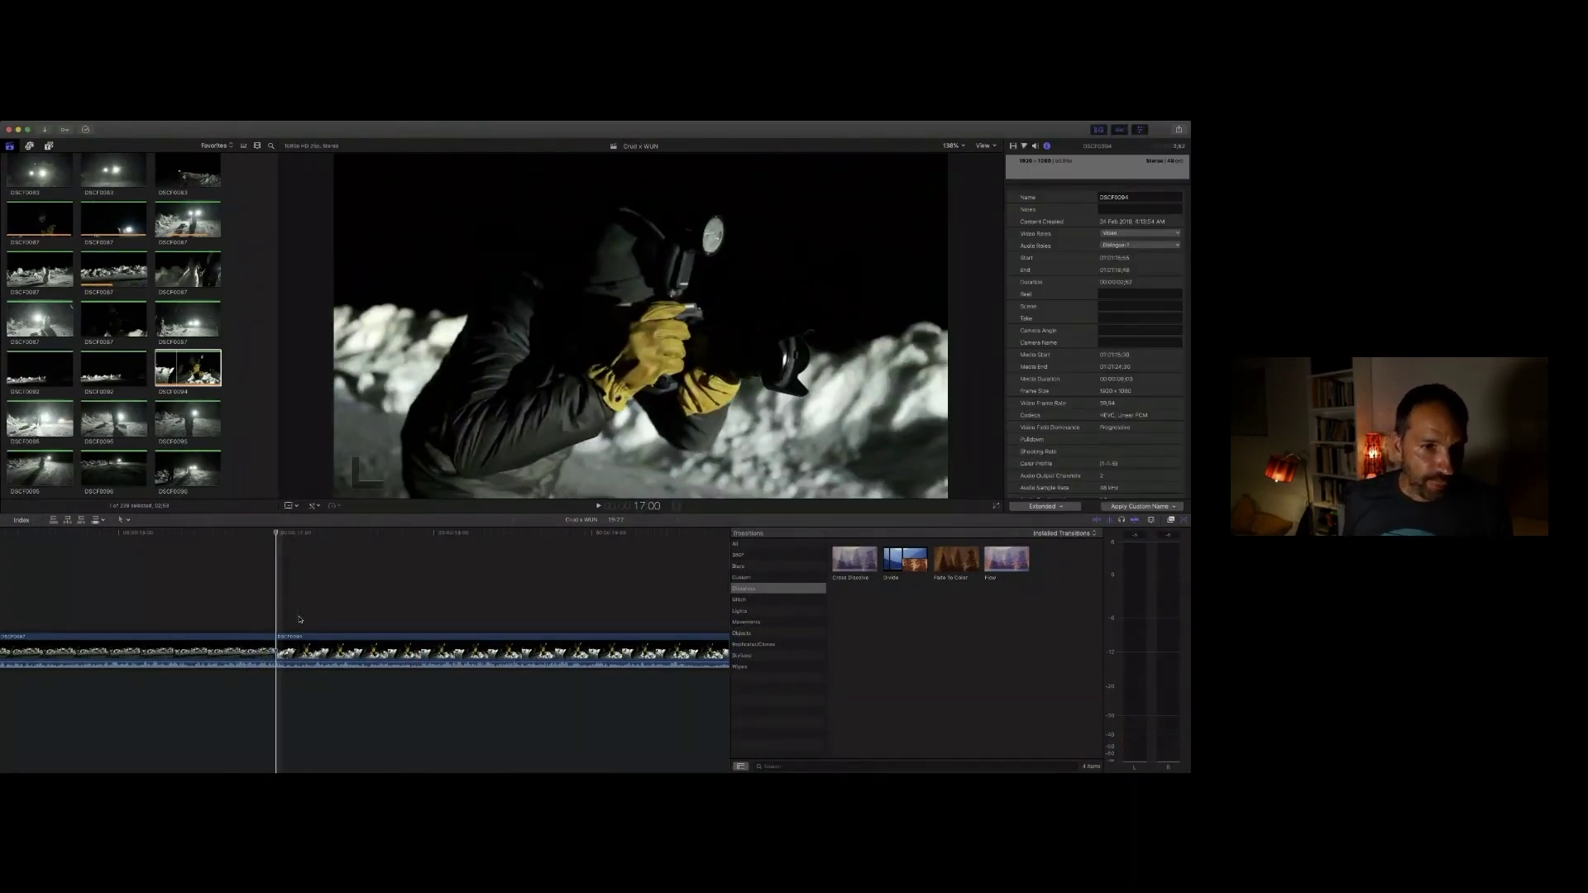
Step: Insert the favorite clip of the couple holding hands before the photographer close-up and play through the surrounding cuts
left_click(170, 276)
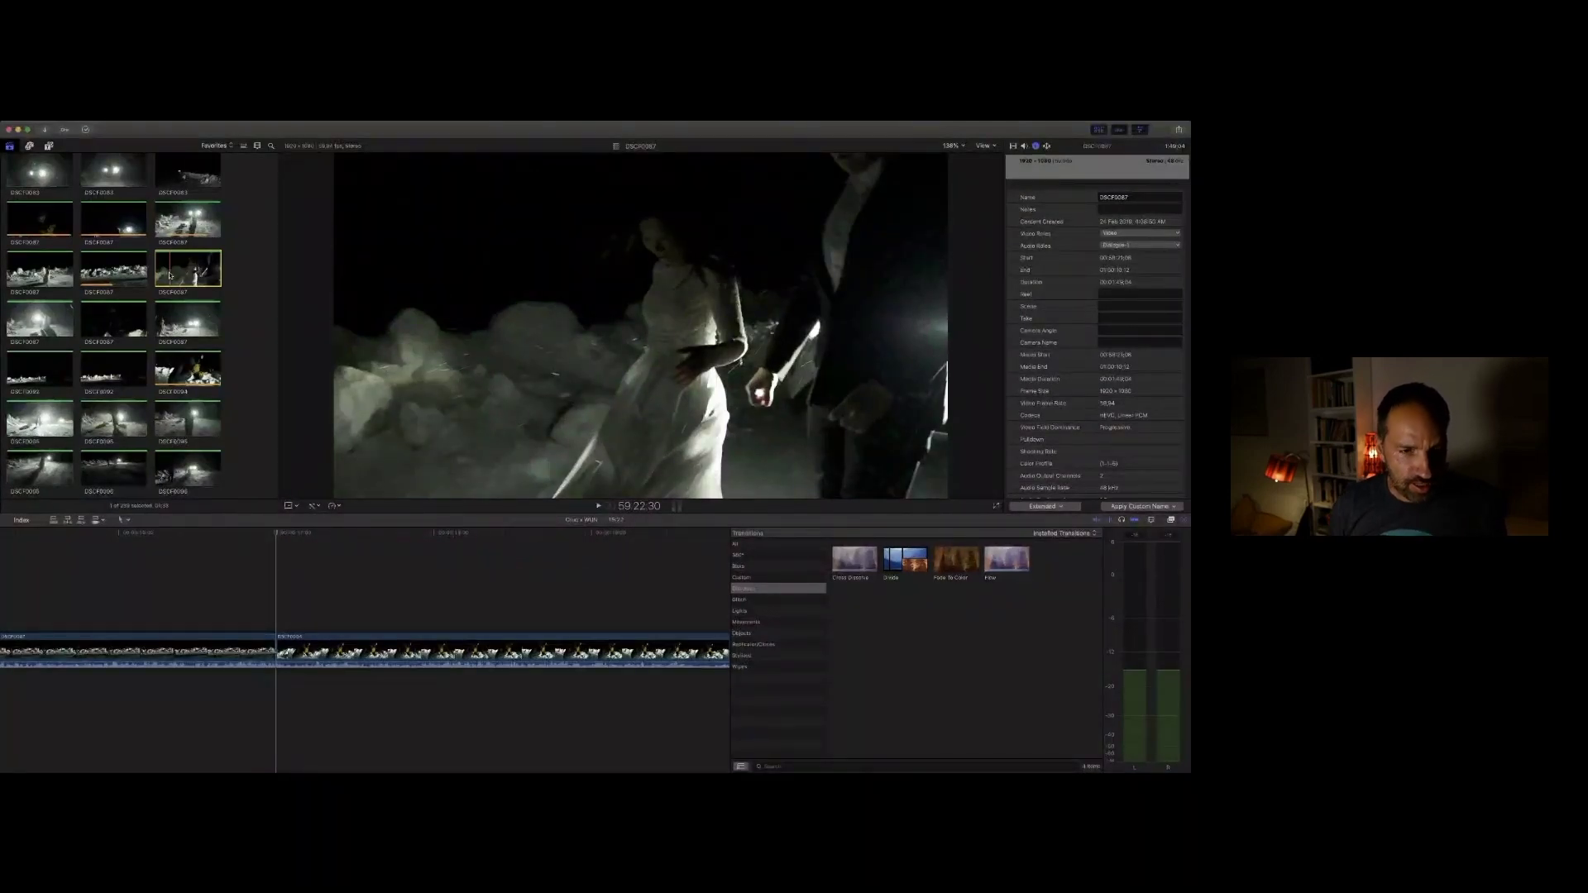
key("w")
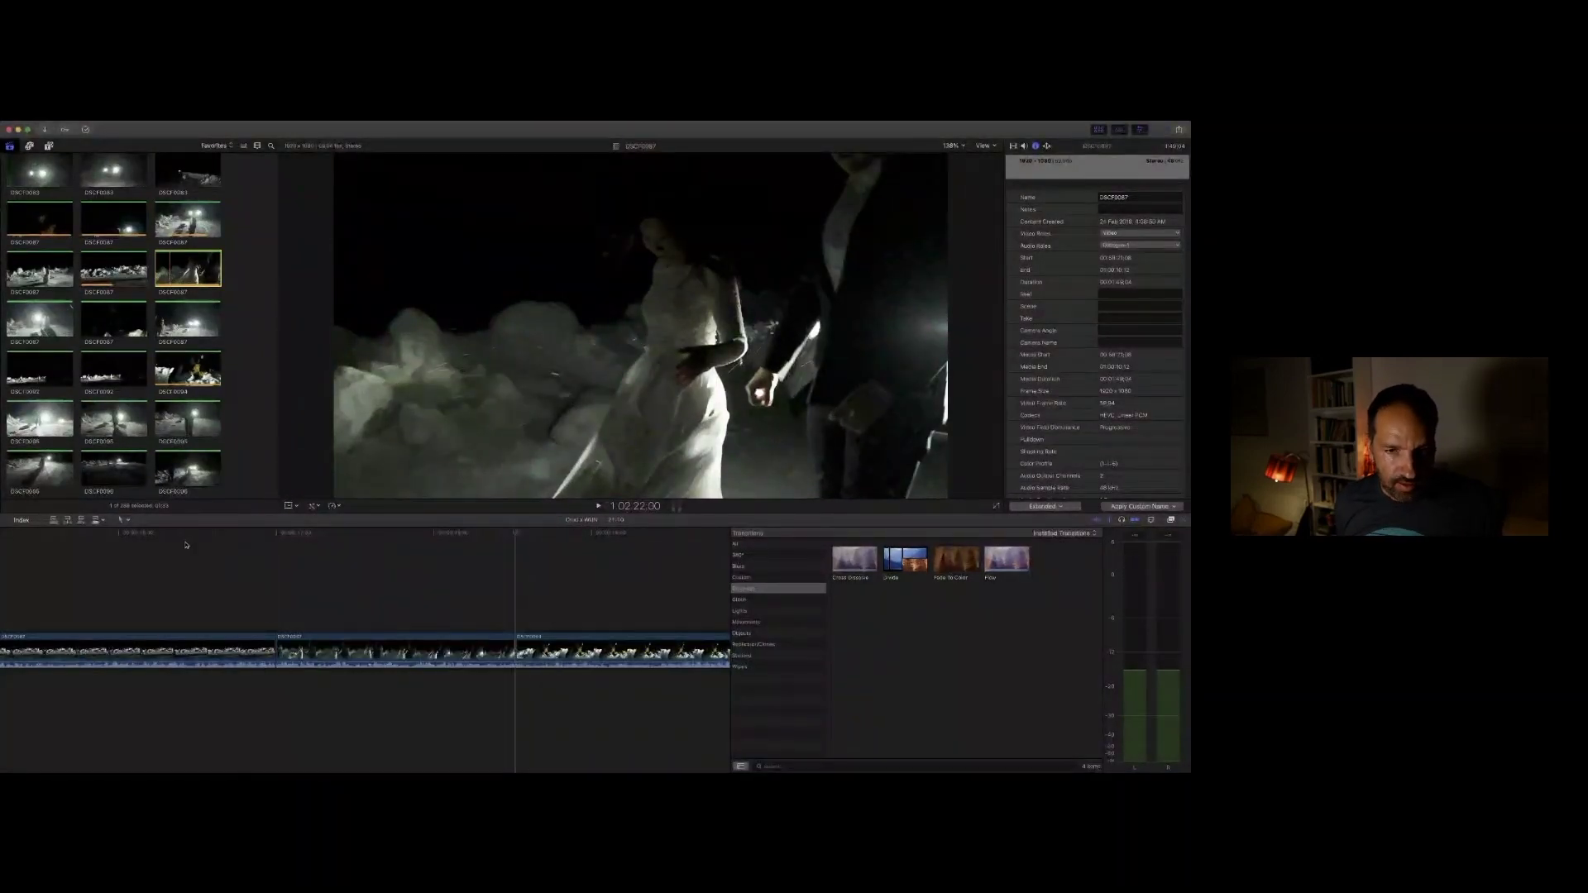
left_click(242, 647)
key("space")
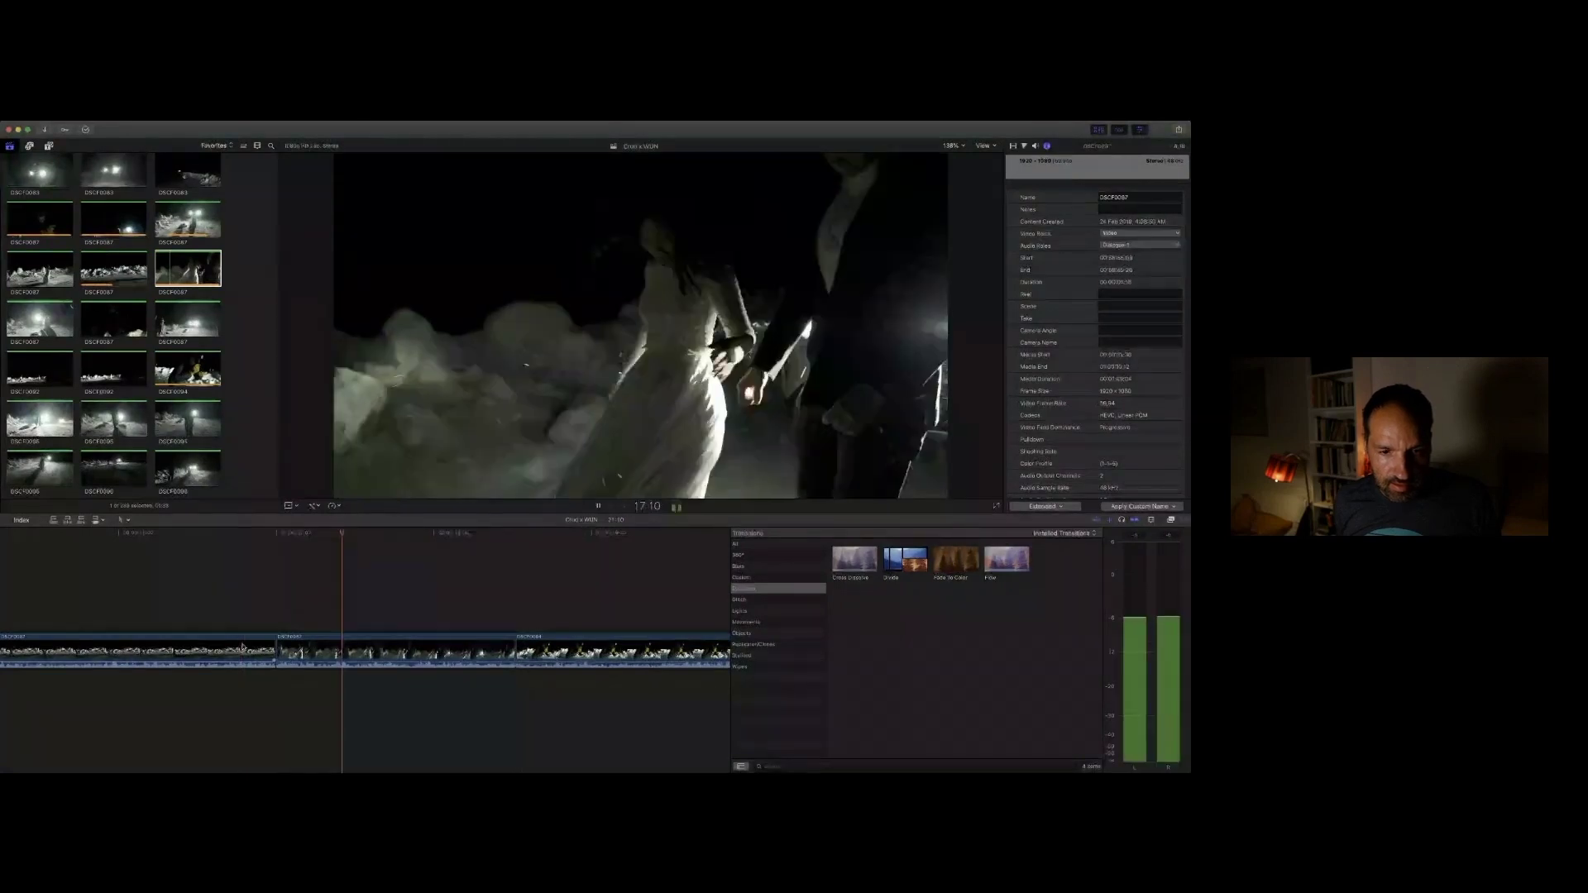
key("space")
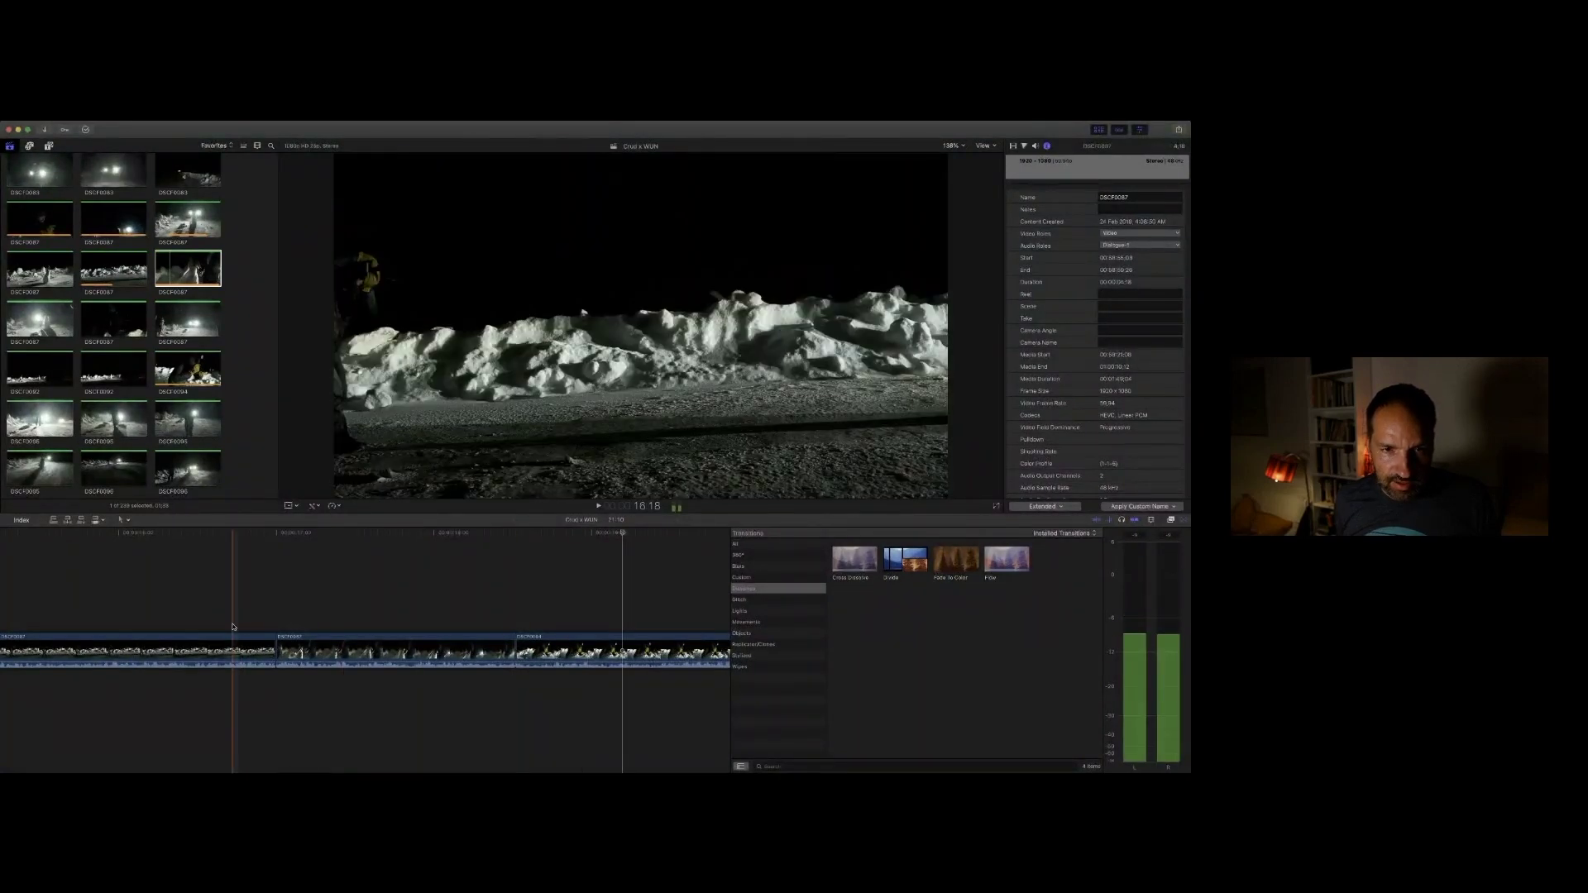
key("space")
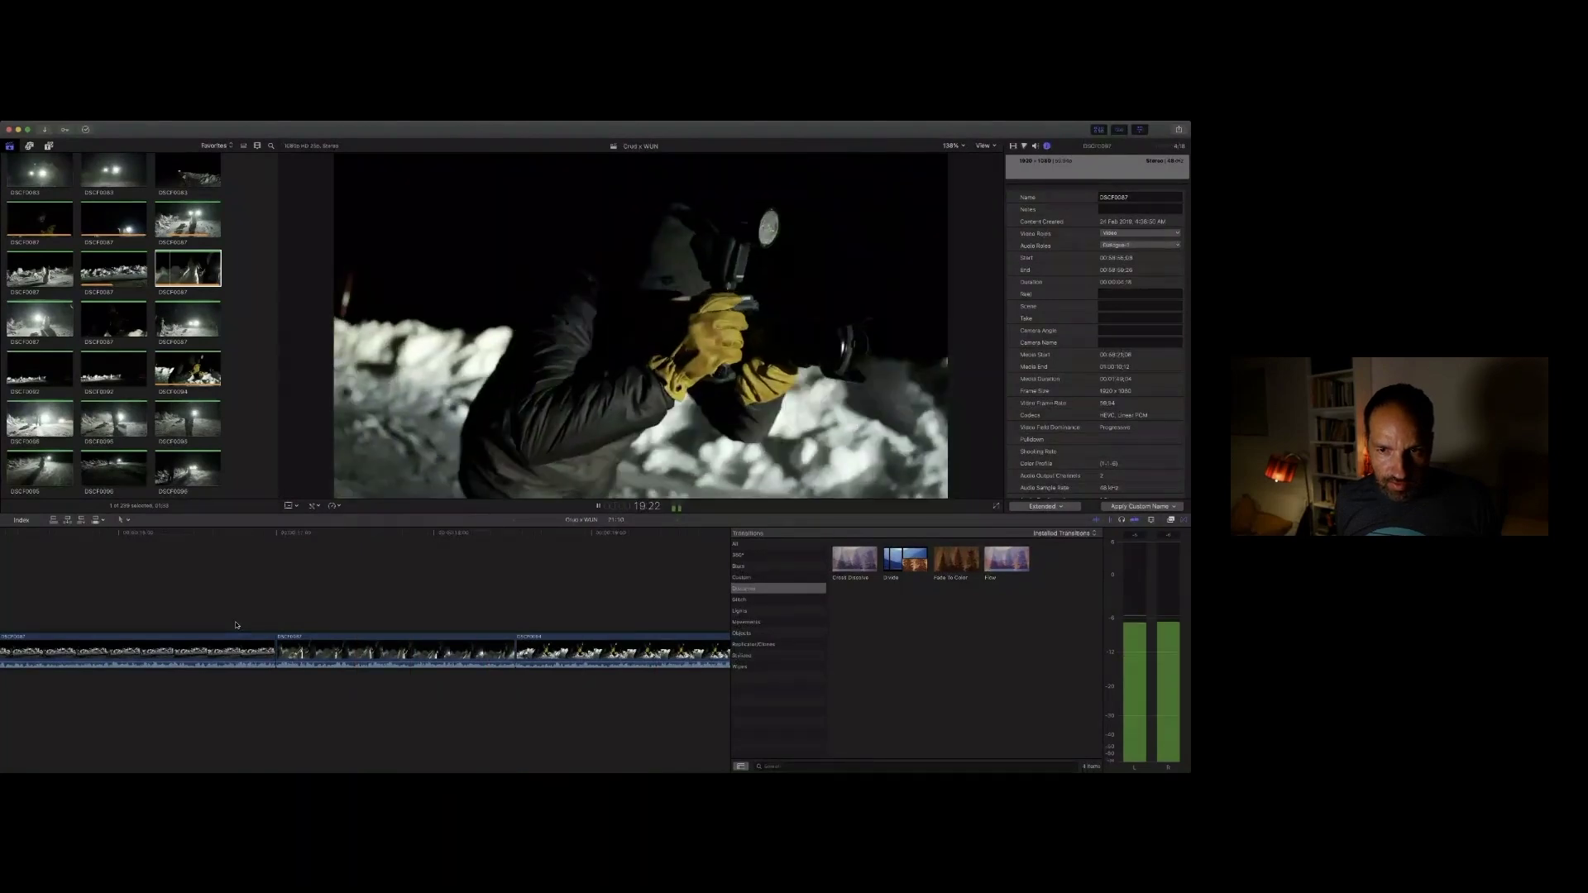
key("space")
key("space")
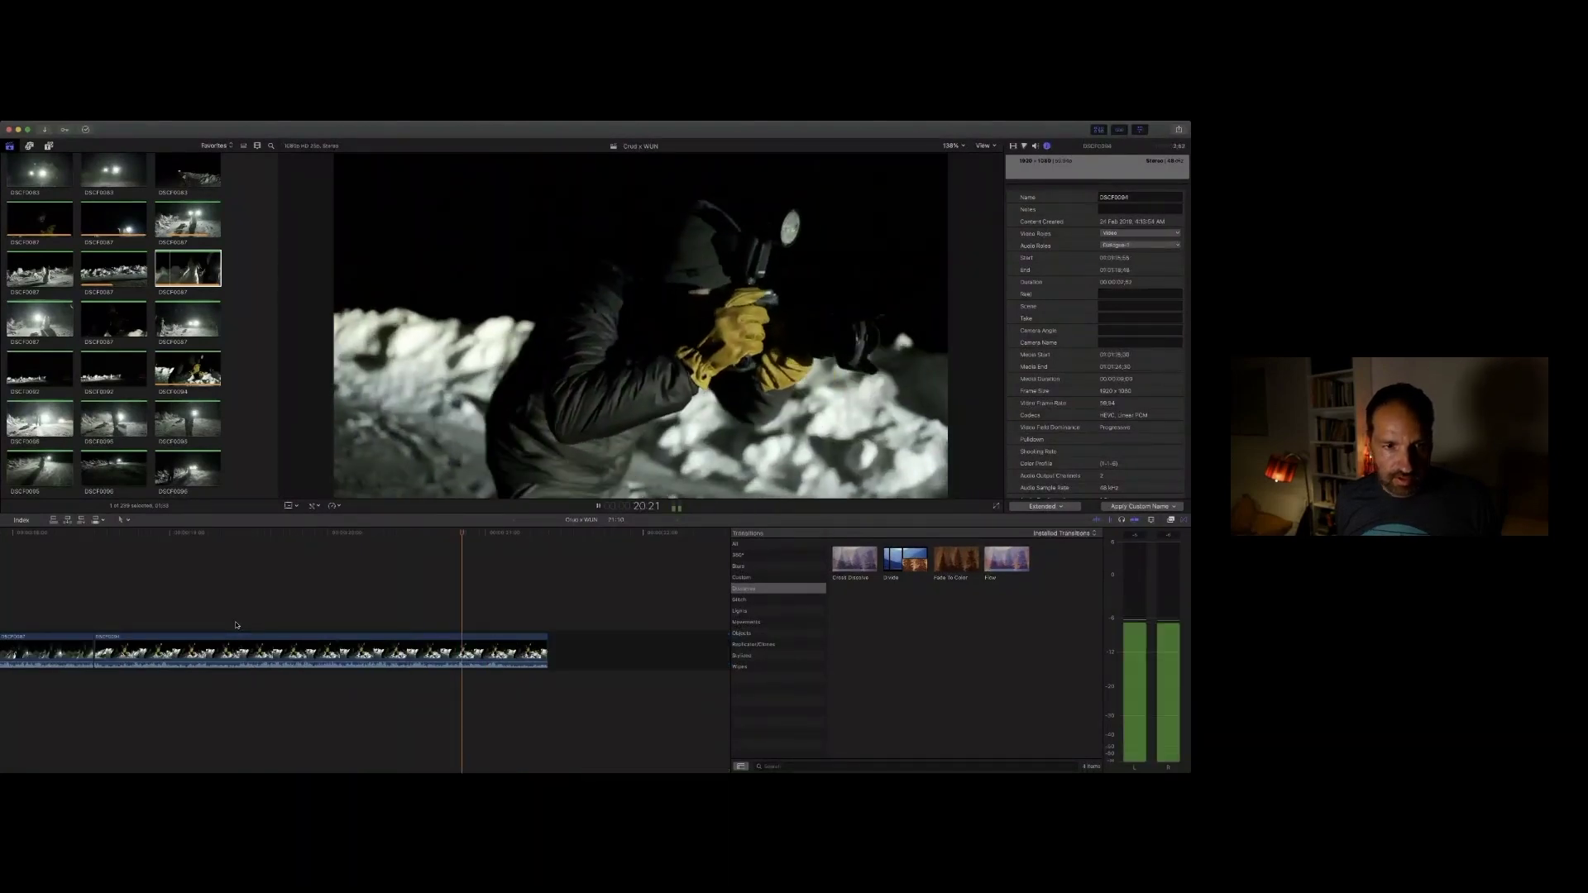
Step: Try the favorite clip of the backlit figure on the snowy path at the timeline's end, and delete it again
scroll(125, 368, "down", 5)
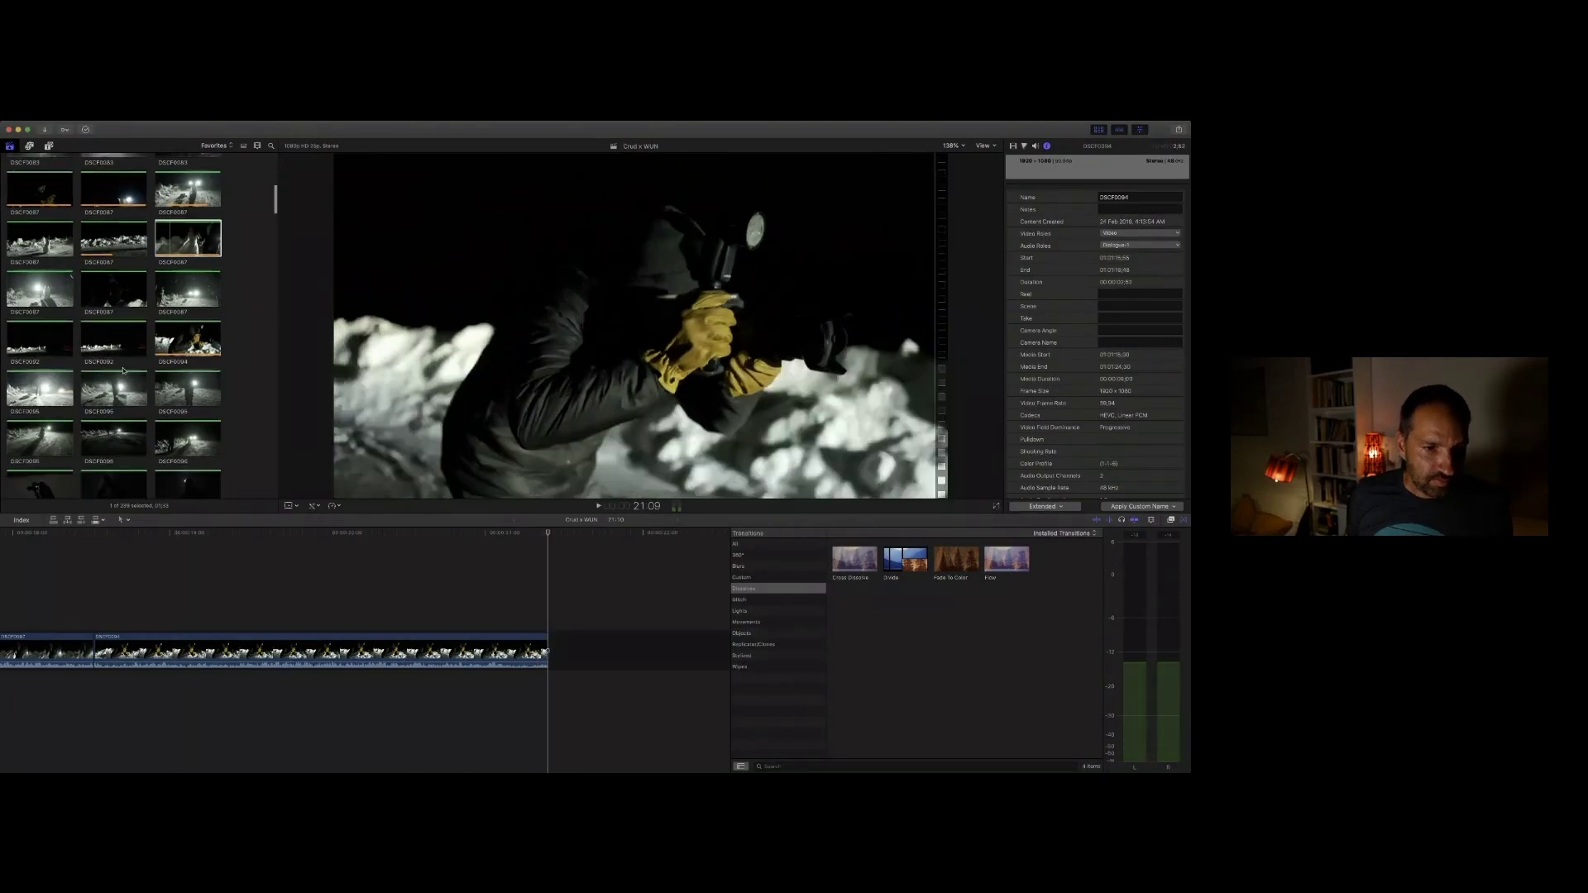
scroll(118, 375, "down", 2)
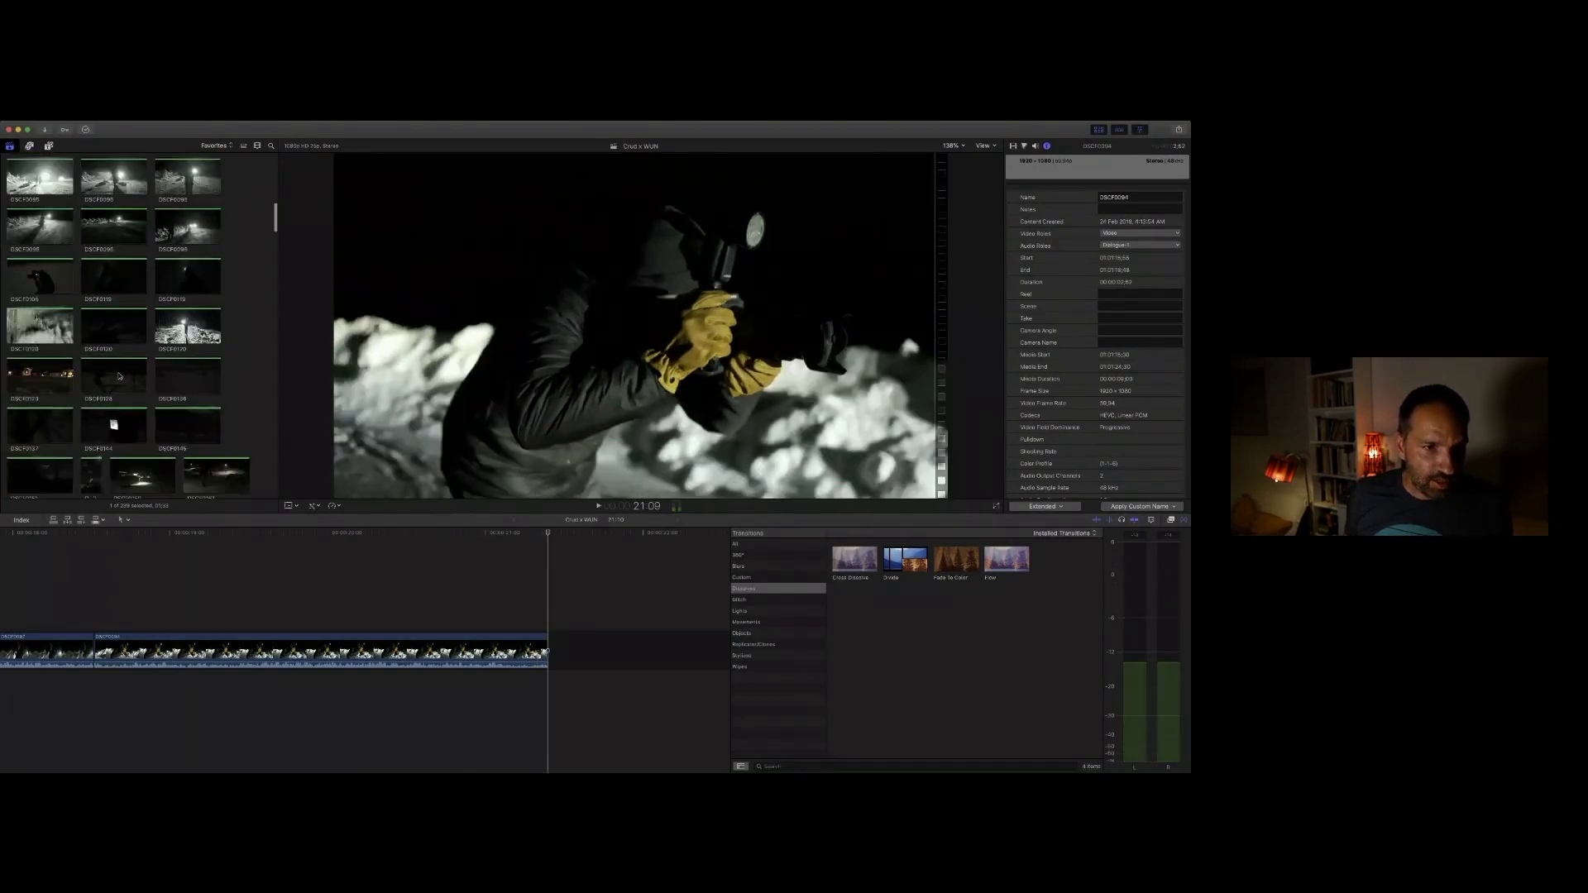
left_click(42, 317)
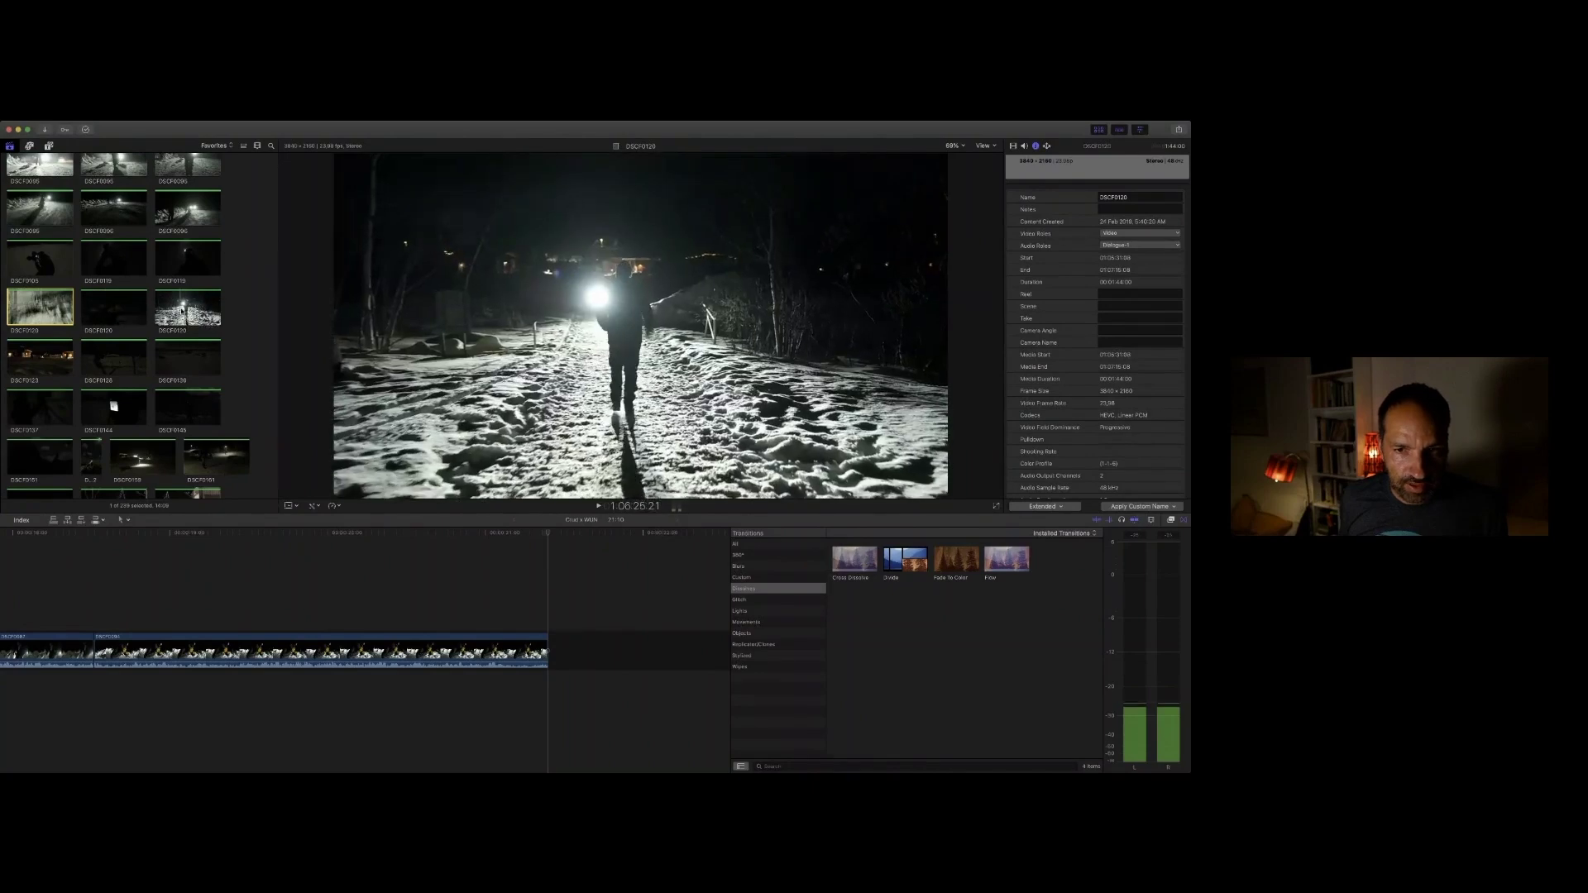
key("space")
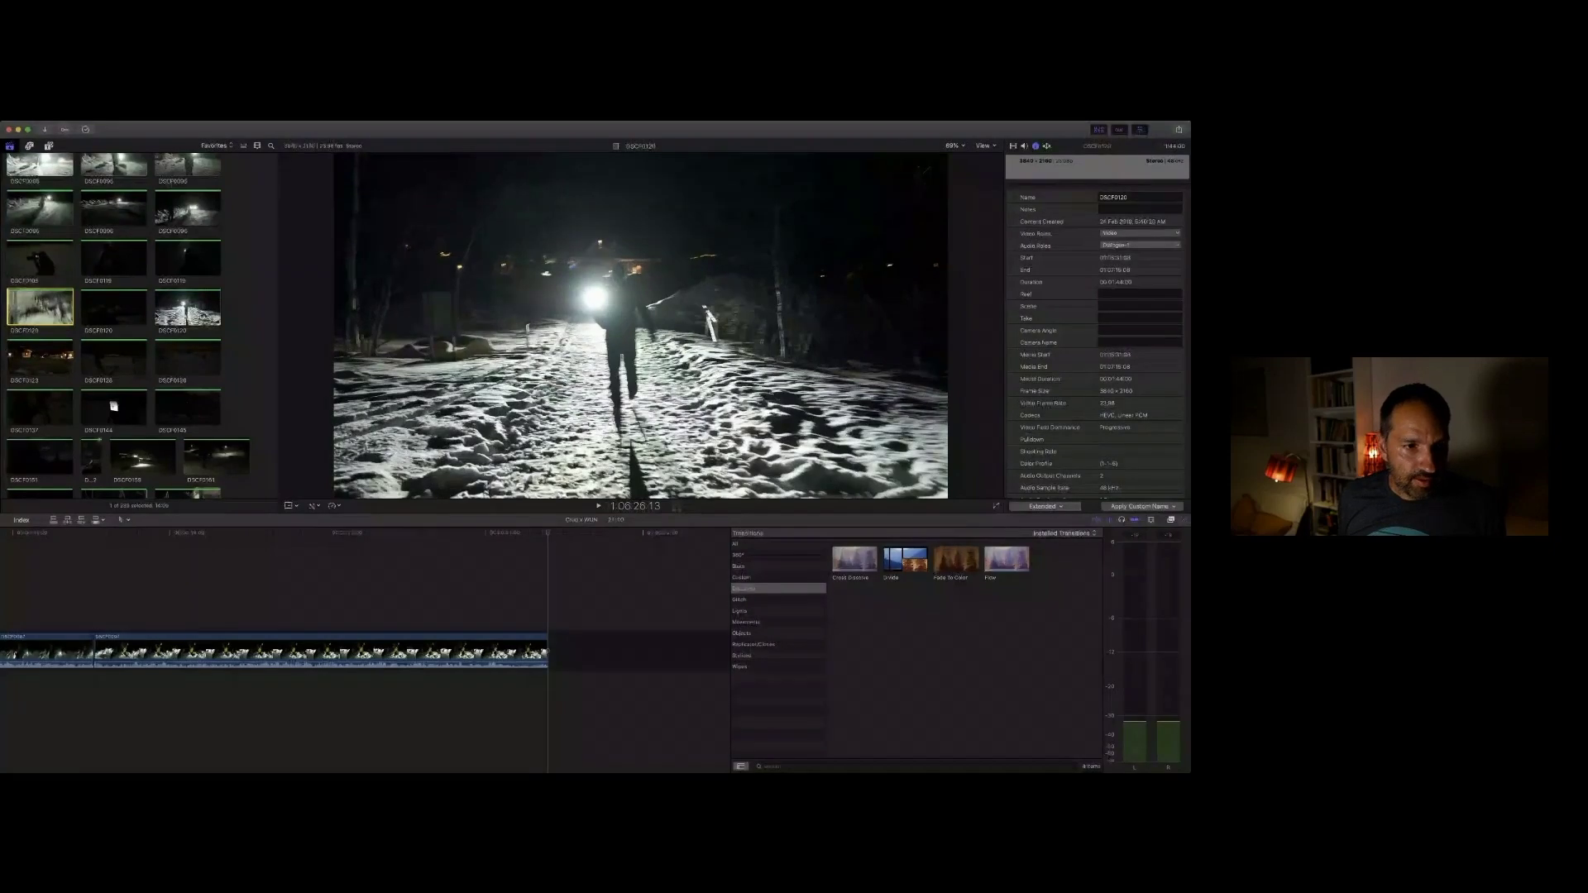
key("space")
left_click(170, 303)
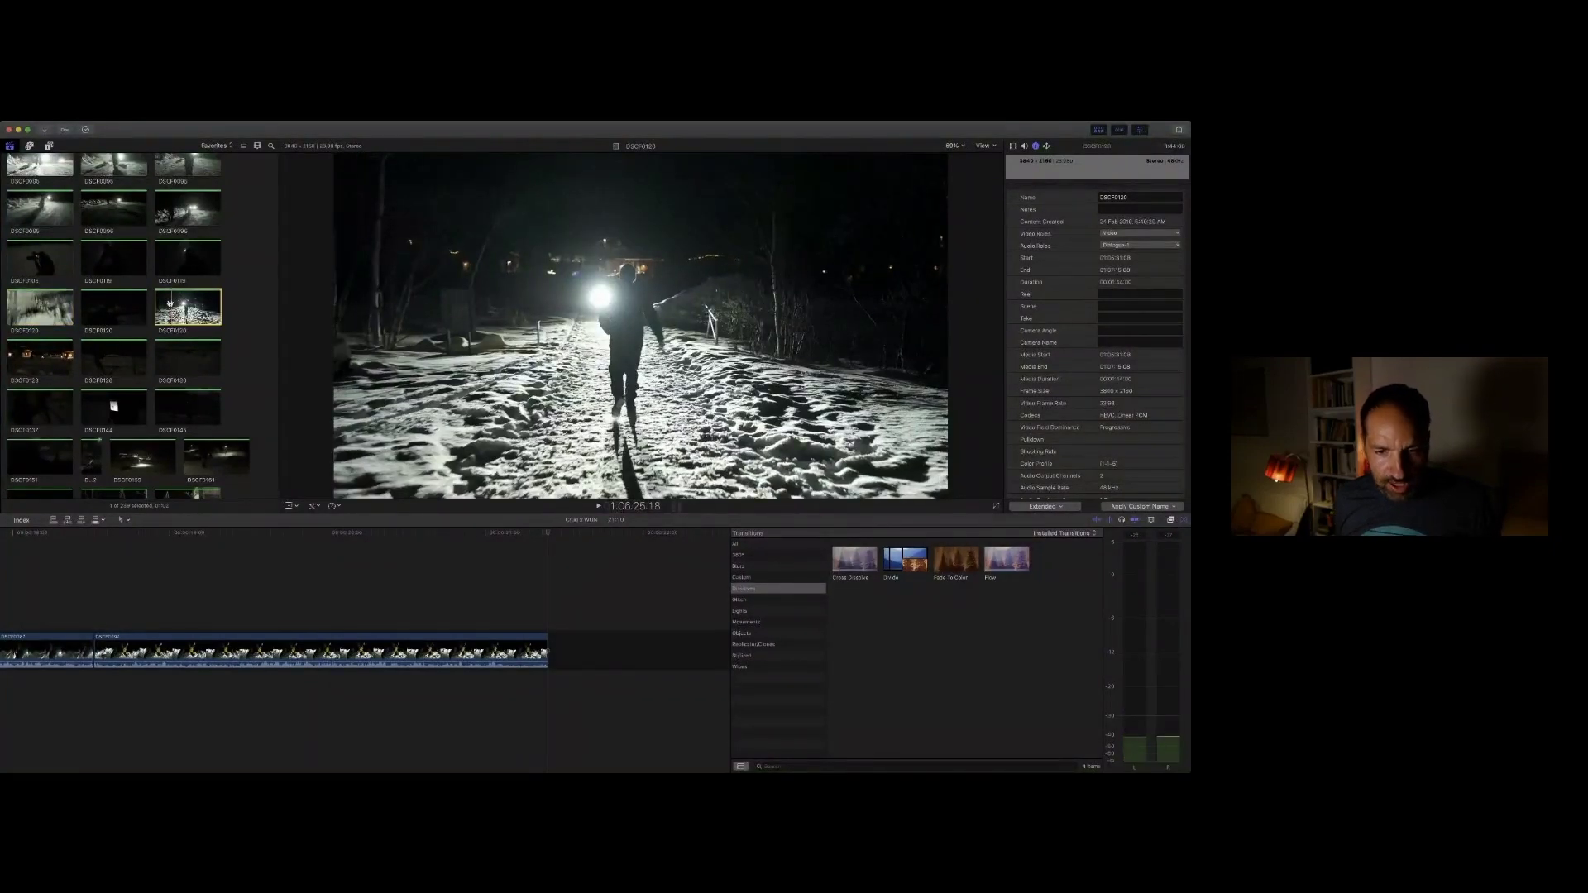
key("e")
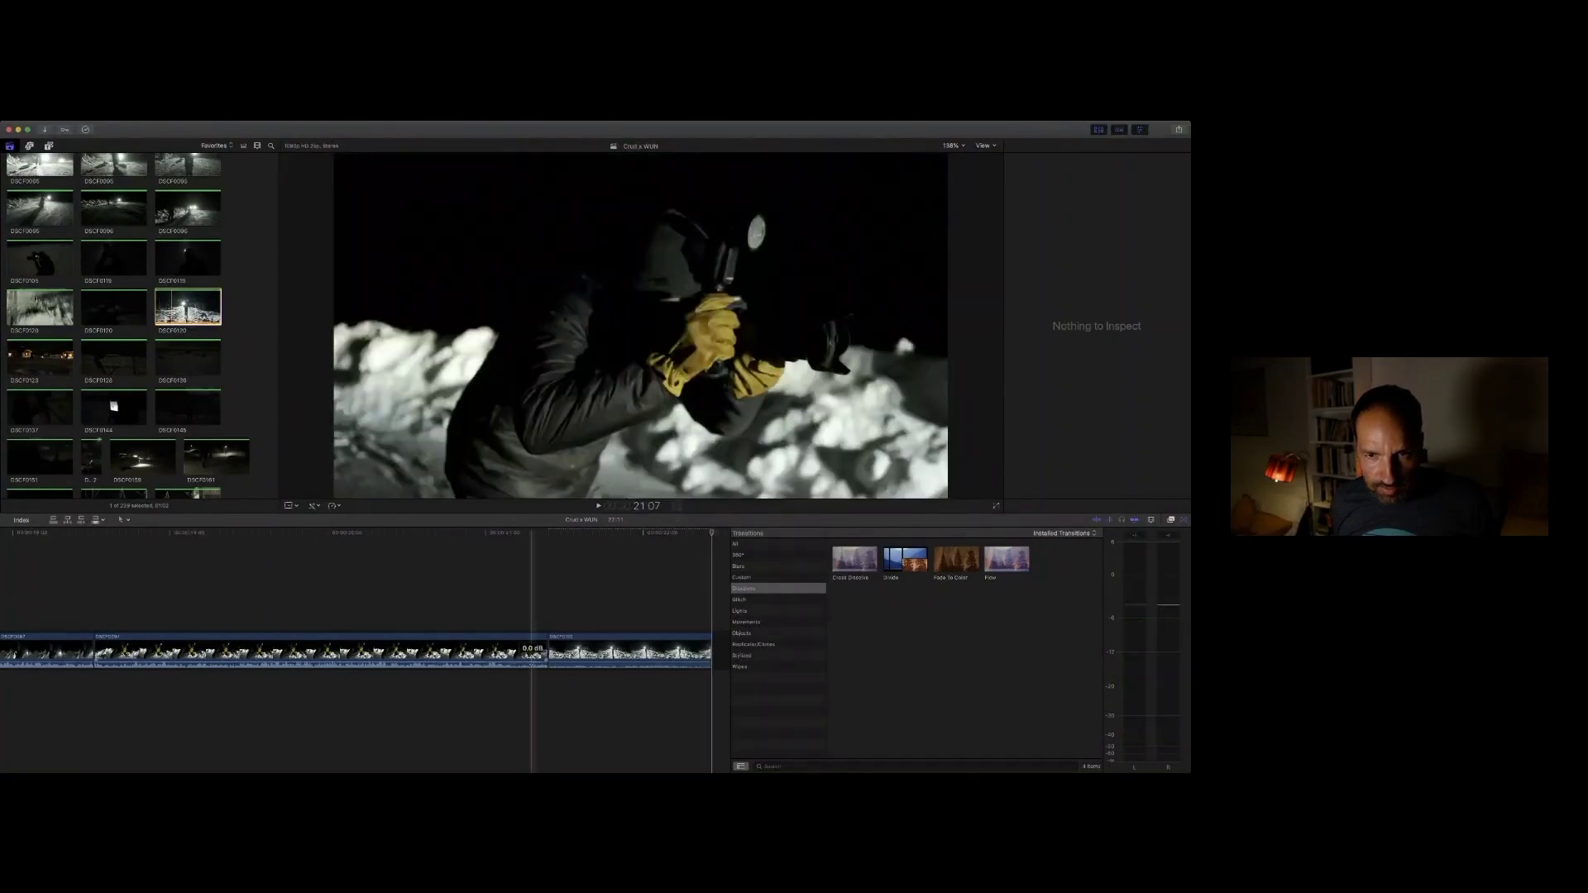
key("space")
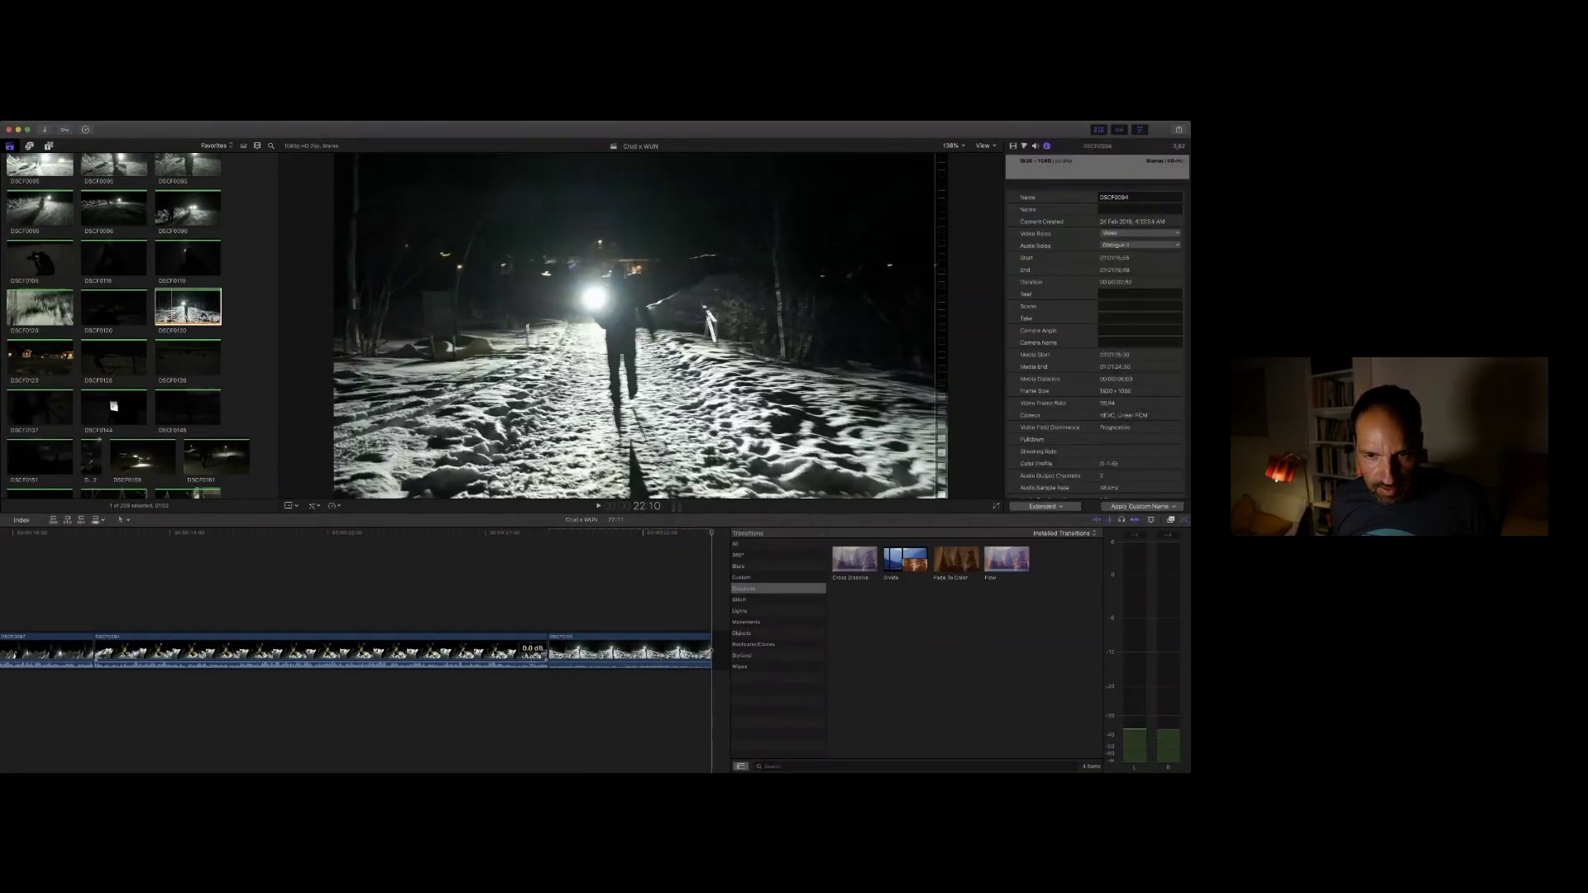
left_click(592, 649)
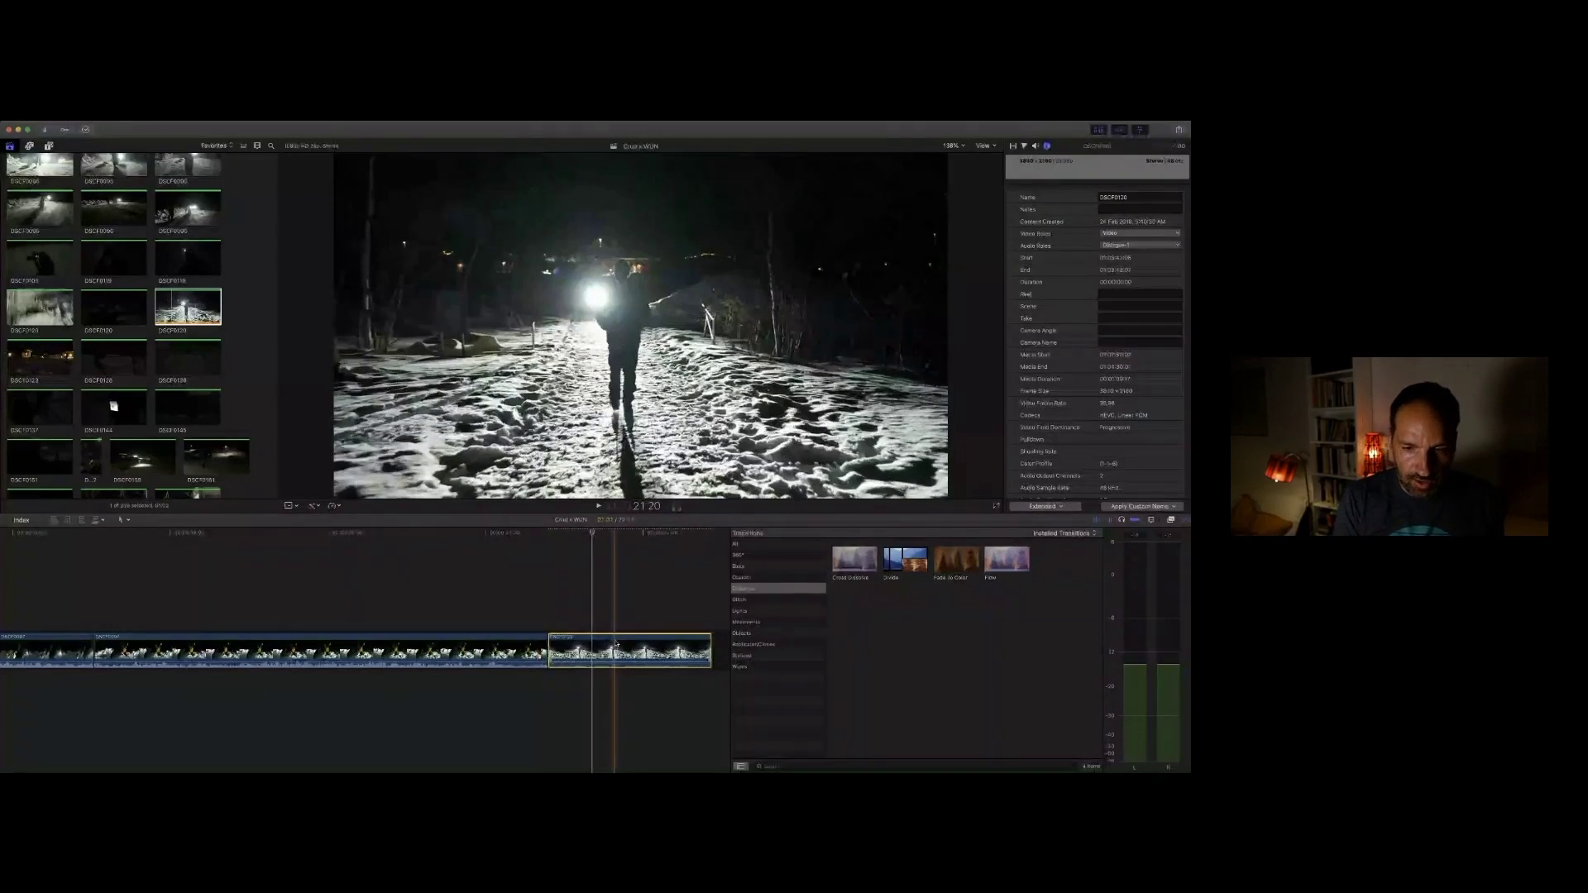
key("Delete")
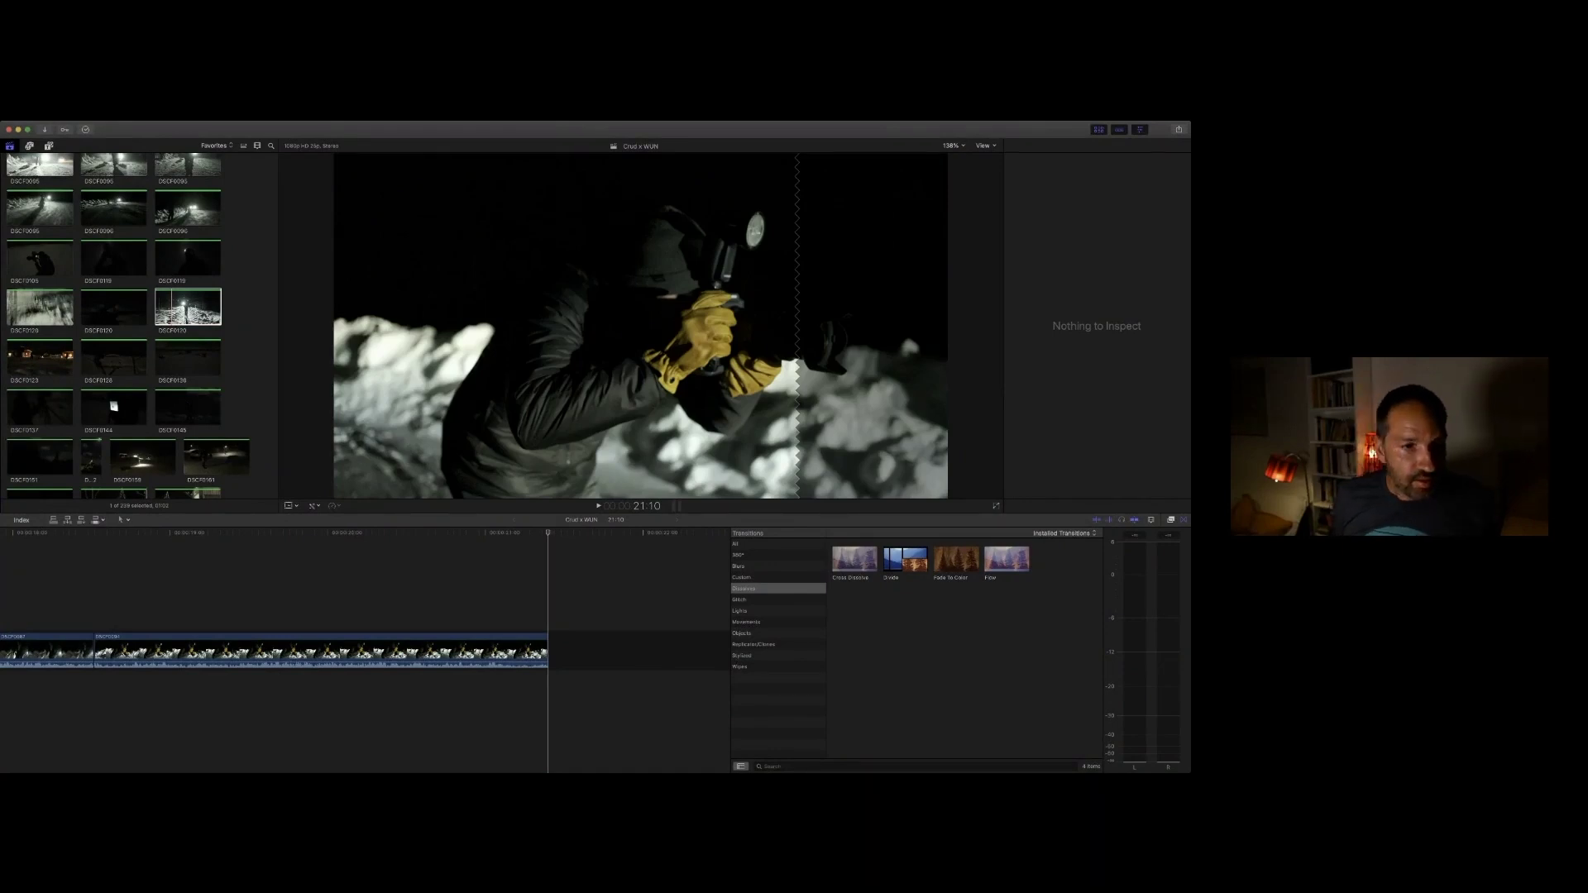
Step: Browse further favorites, previewing the glowing screen, lamp-lit snow, blue-shuttered house and streetlight clips as candidates for the next shot
scroll(28, 292, "down", 1)
scroll(30, 298, "down", 2)
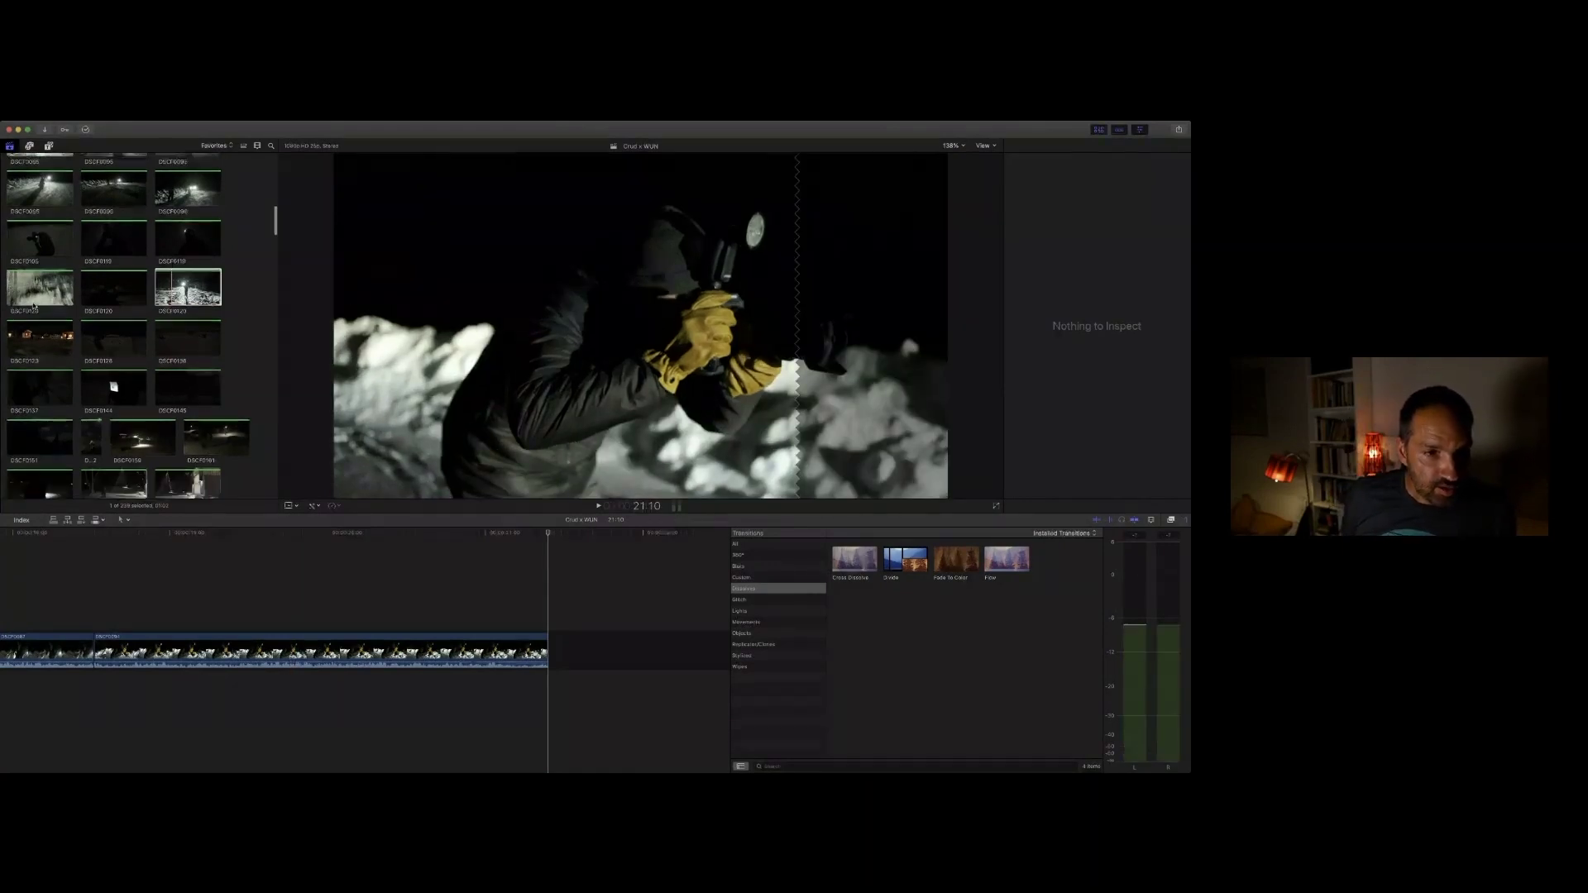
left_click(120, 353)
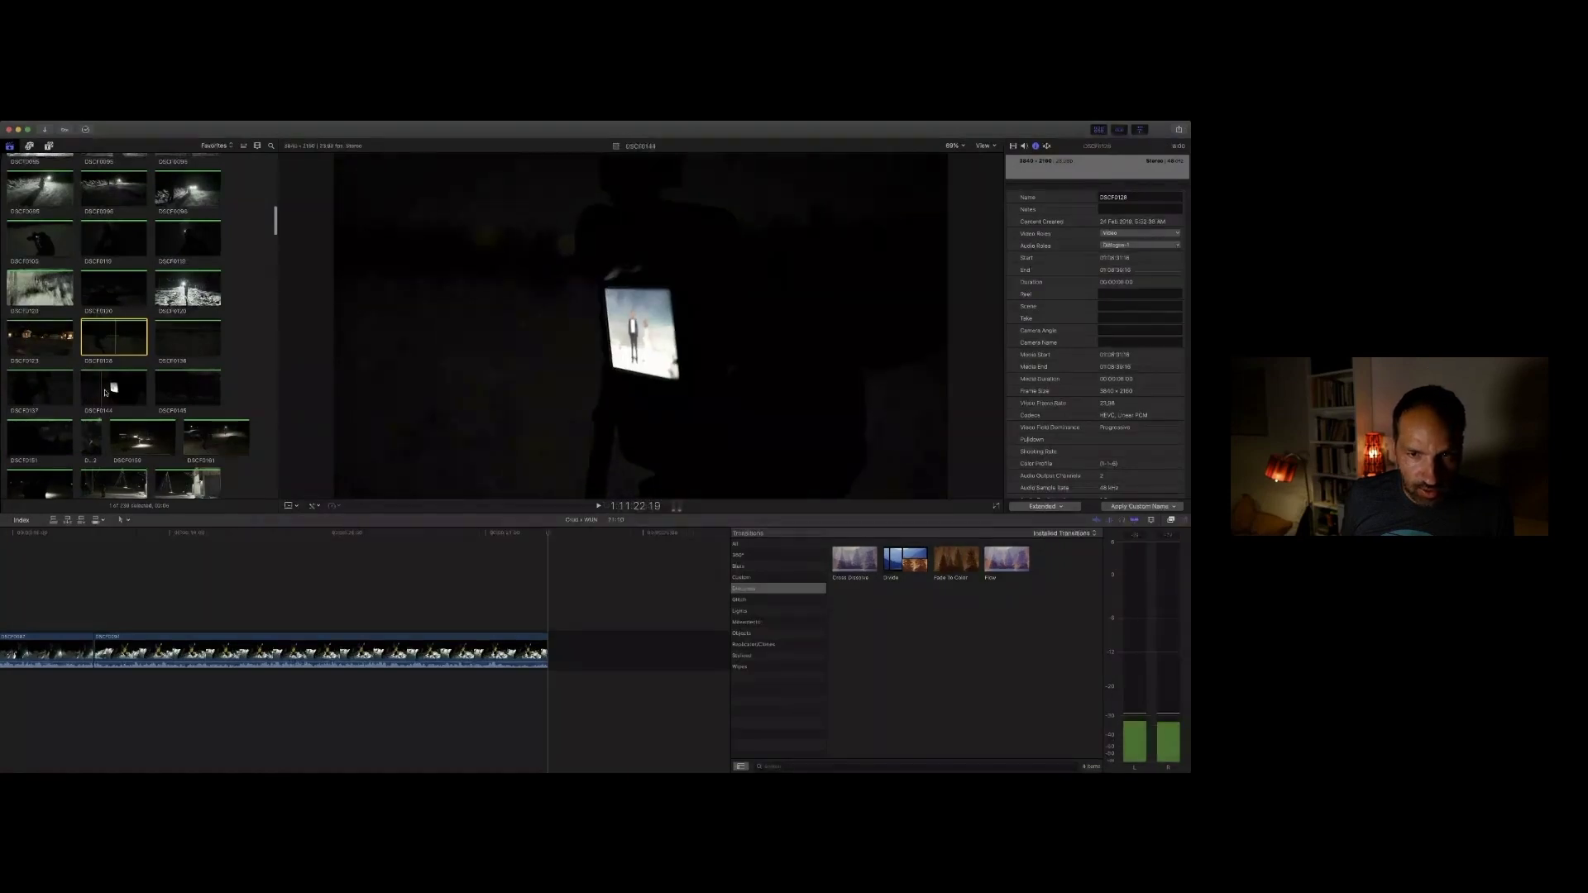
scroll(117, 344, "down", 3)
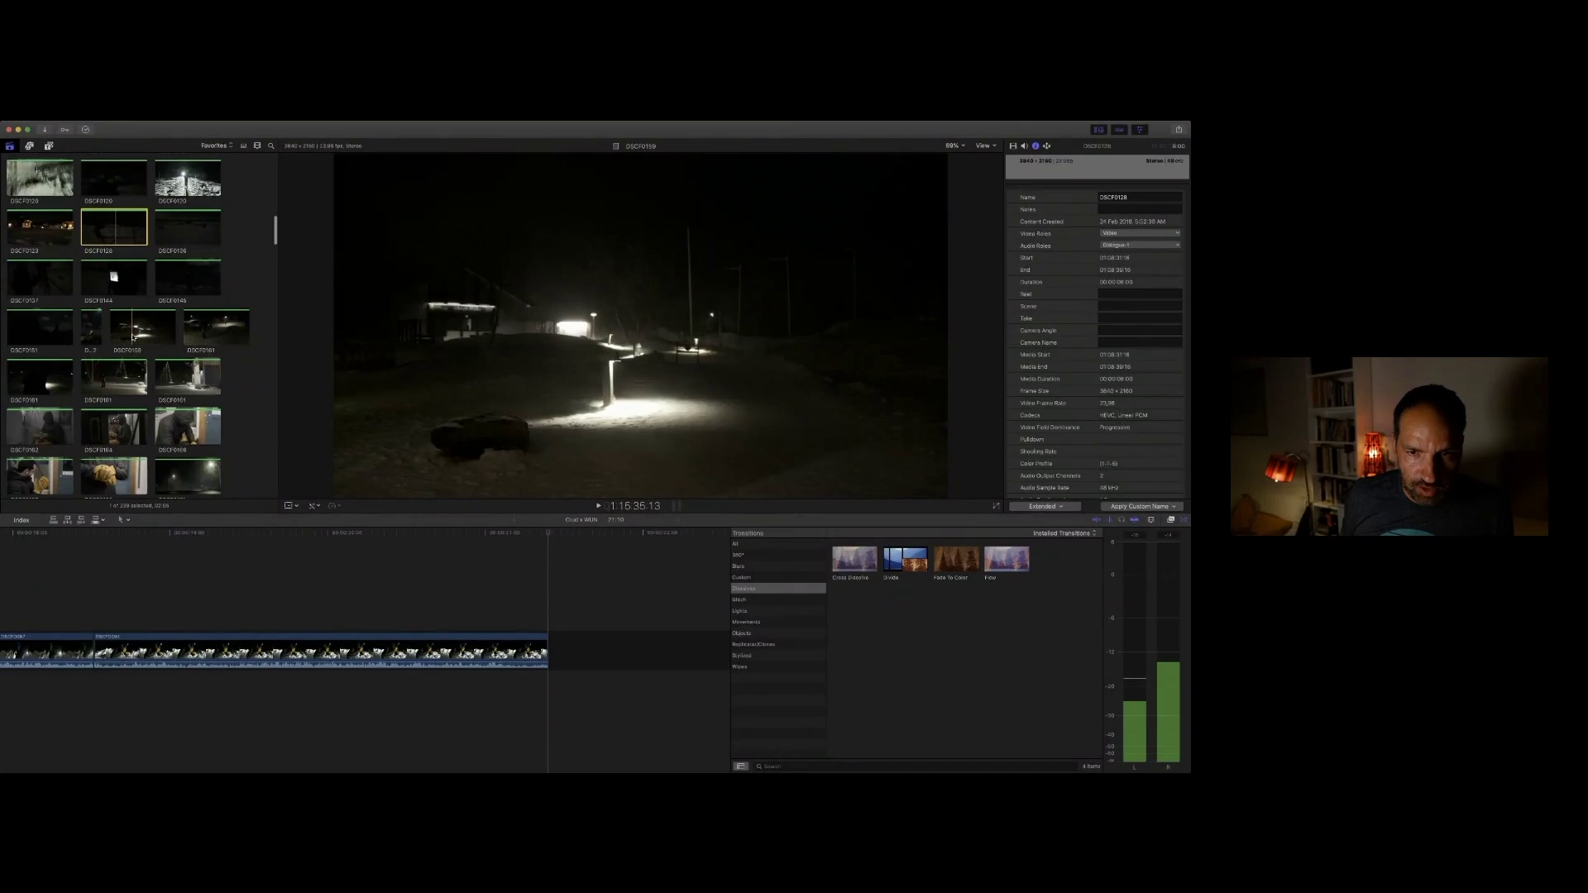
key("space")
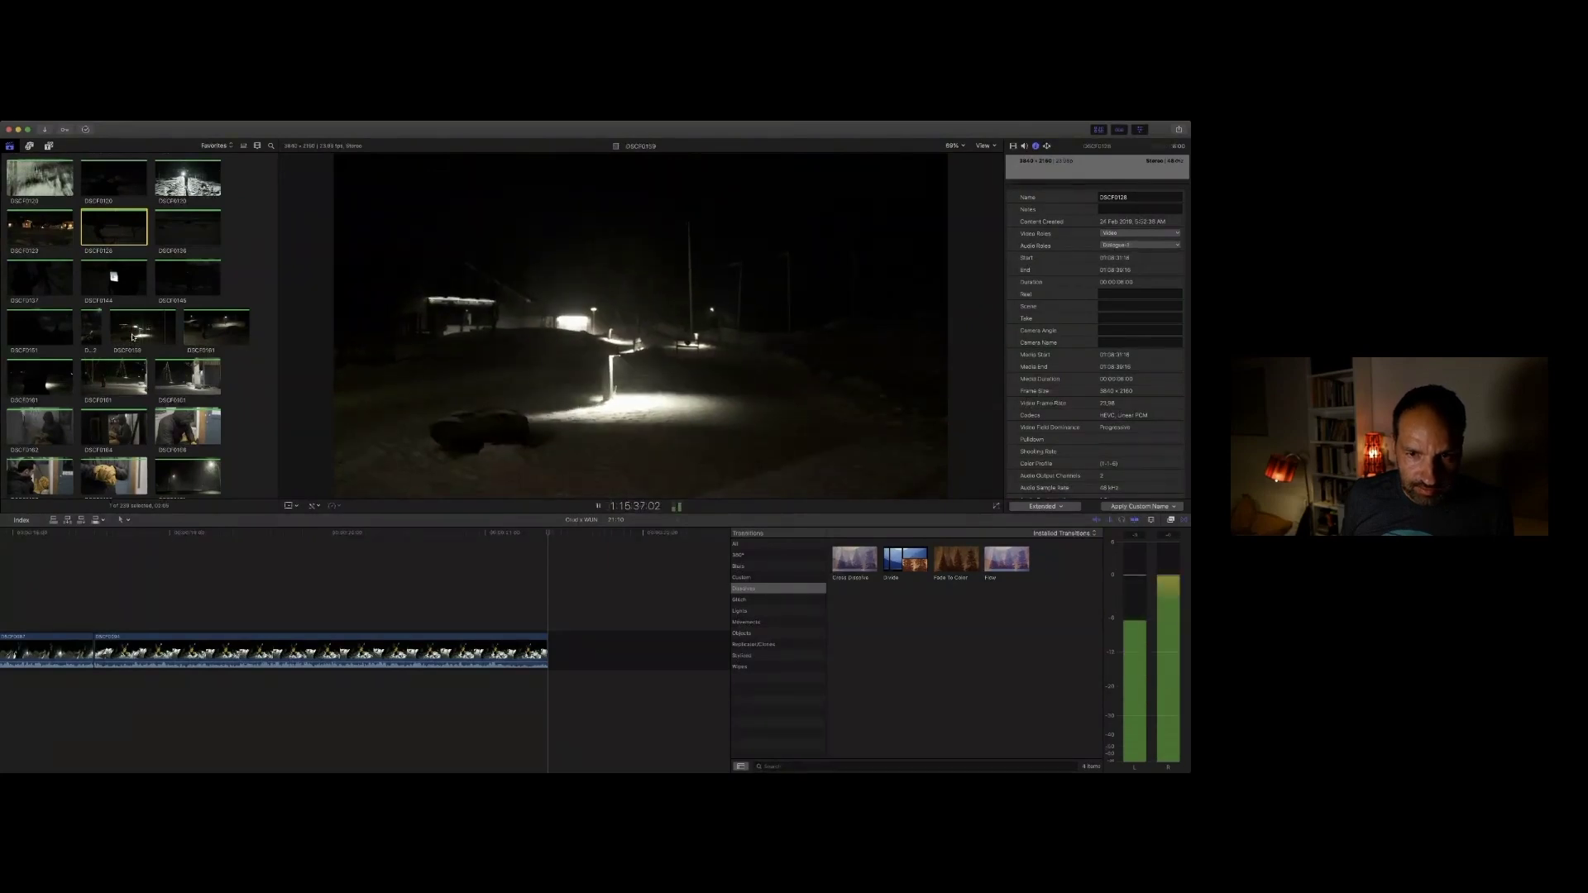
key("space")
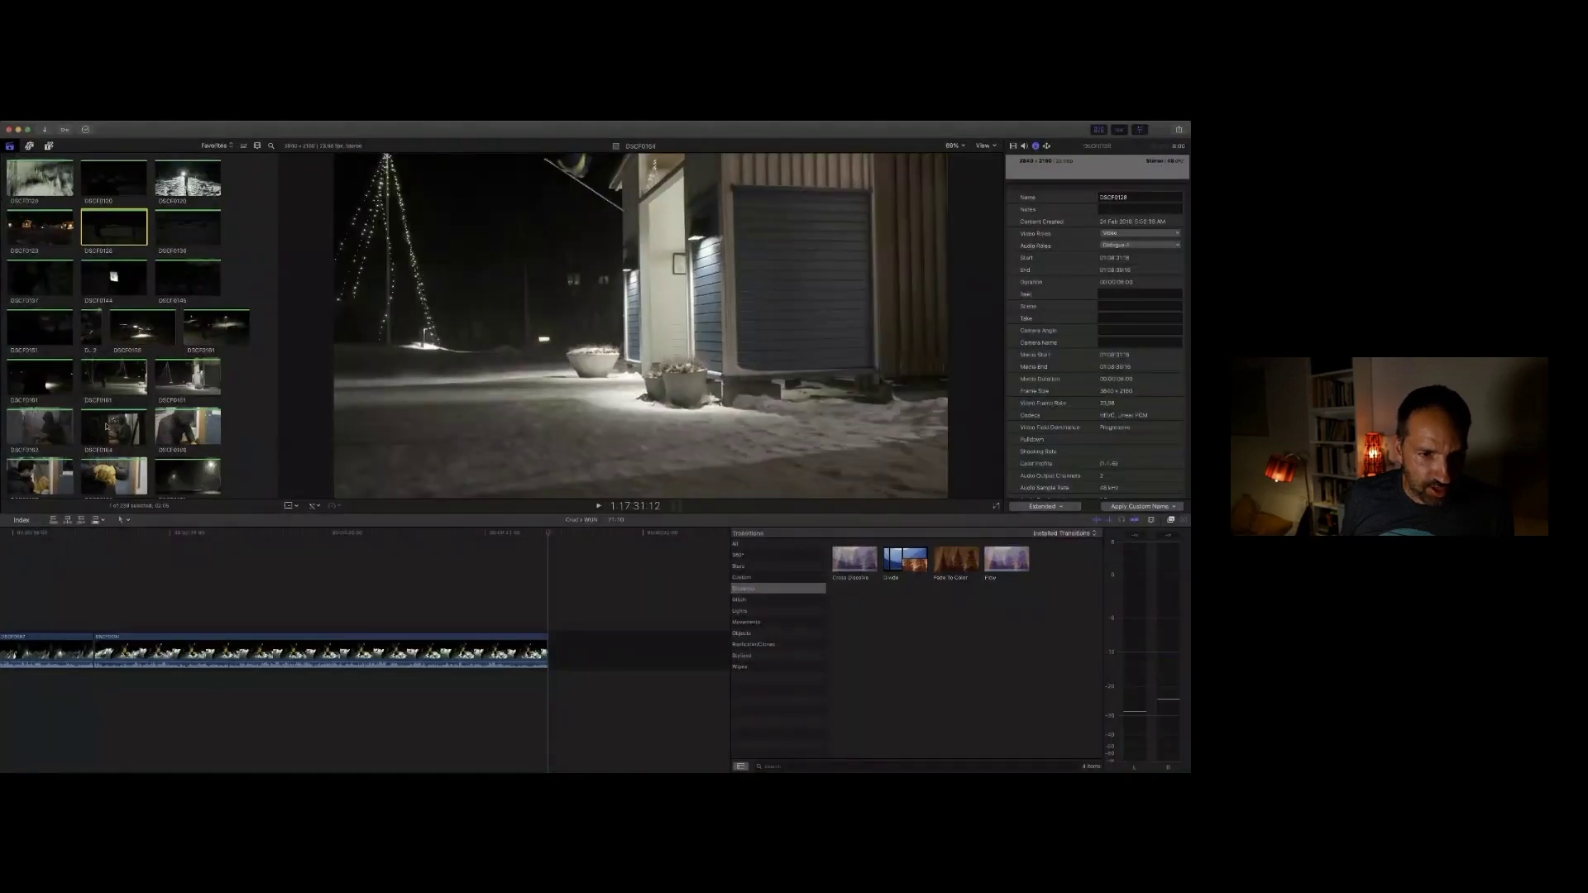
scroll(175, 464, "down", 2)
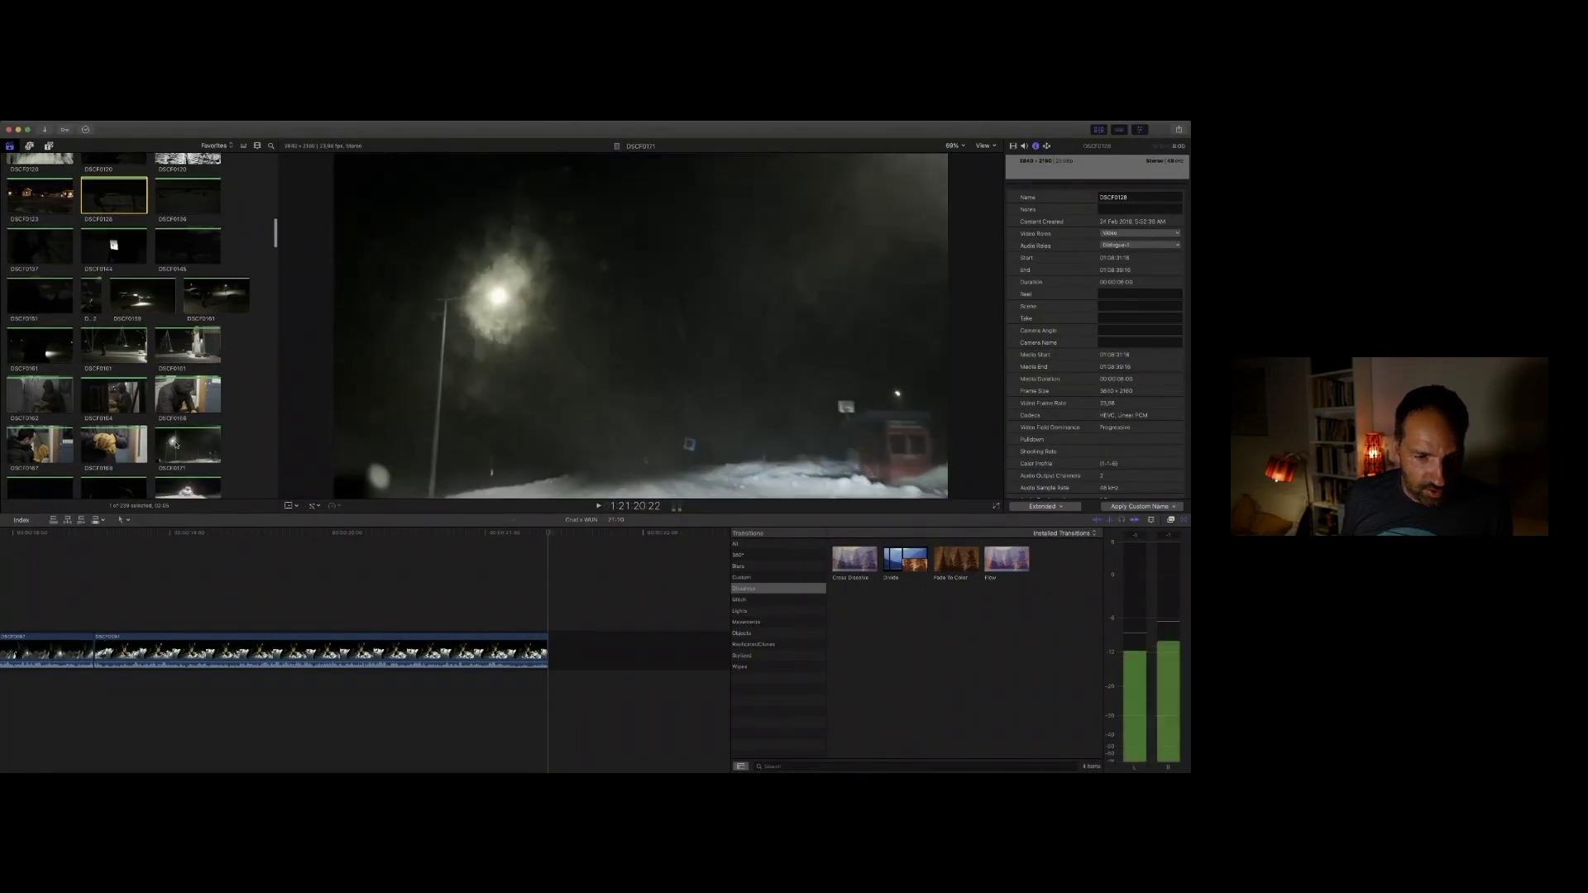
scroll(105, 346, "down", 2)
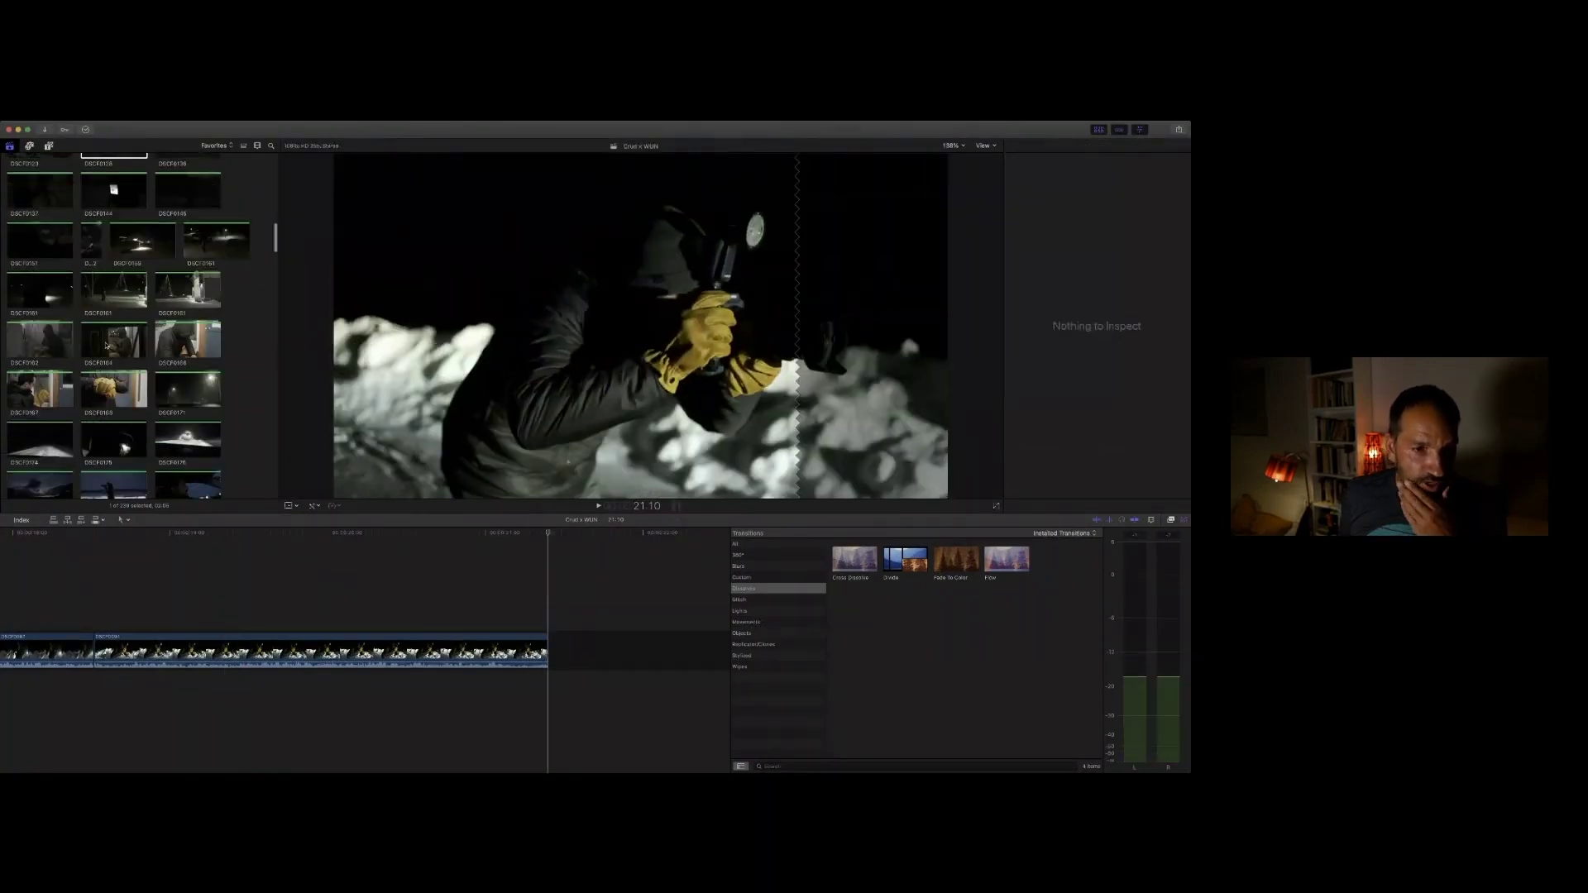
scroll(106, 346, "down", 6)
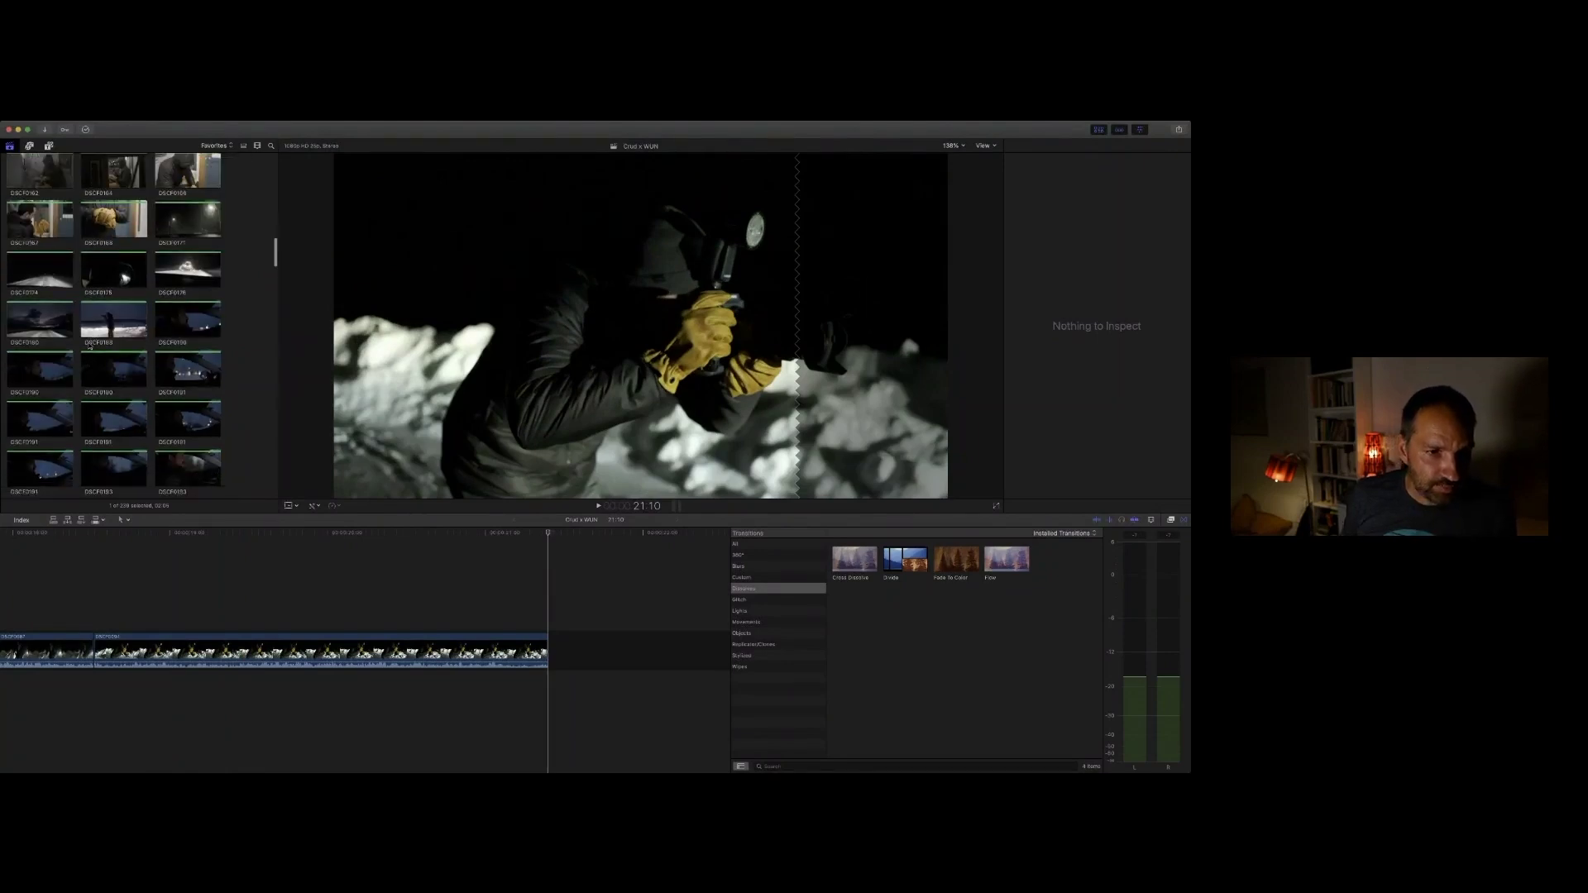
Step: Append the favorite clip of the oncoming snowplow to the timeline and play the cut from the photographer close-up
left_click(117, 325)
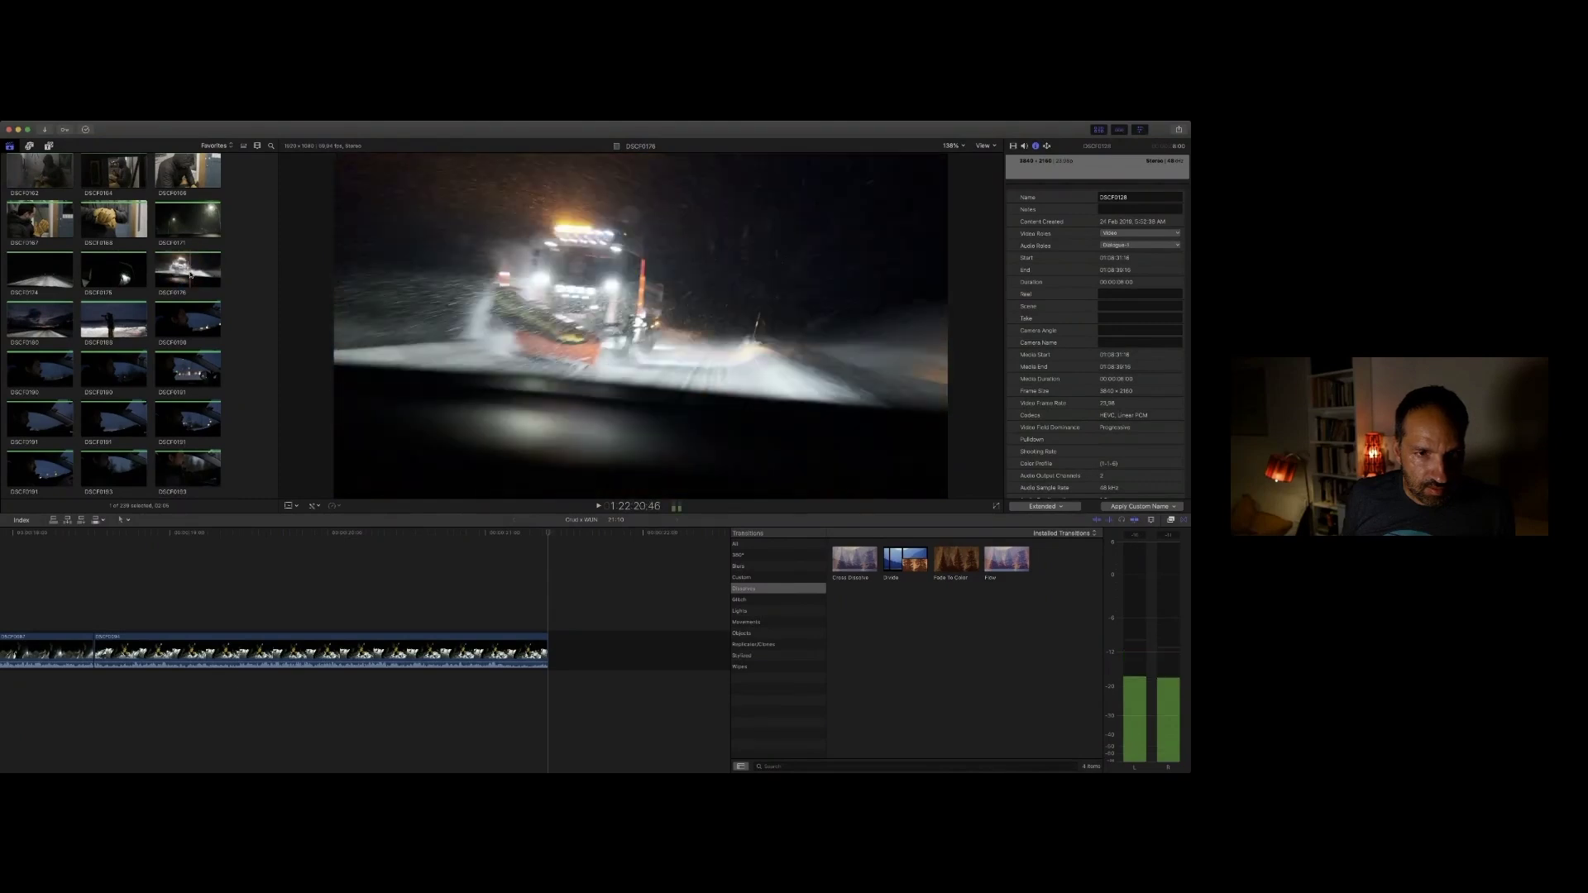
left_click(191, 275)
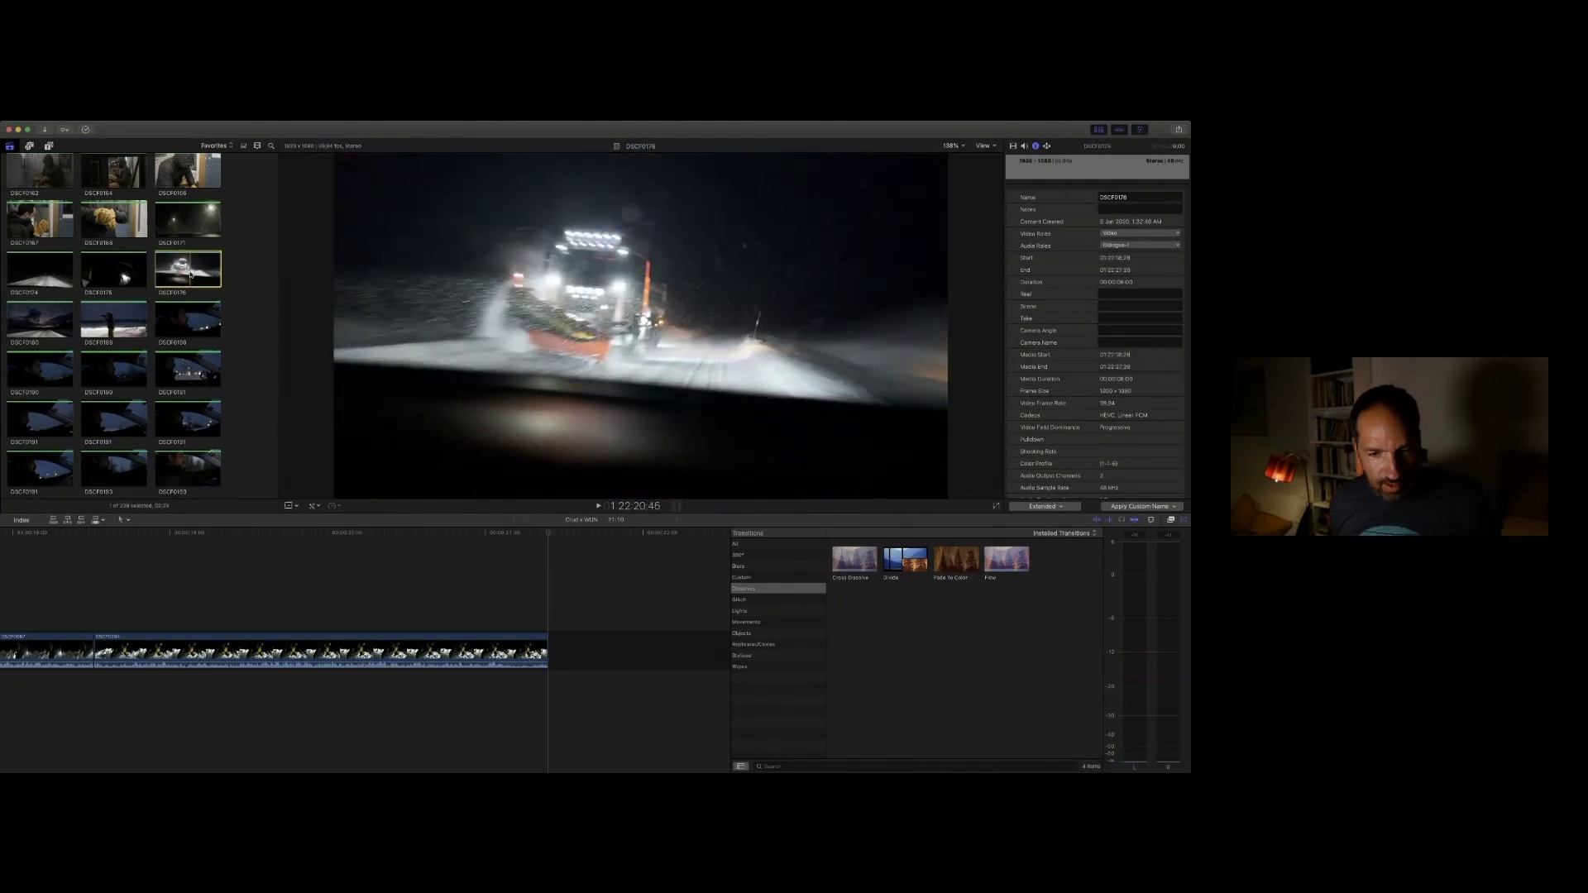
key("e")
left_click(172, 604)
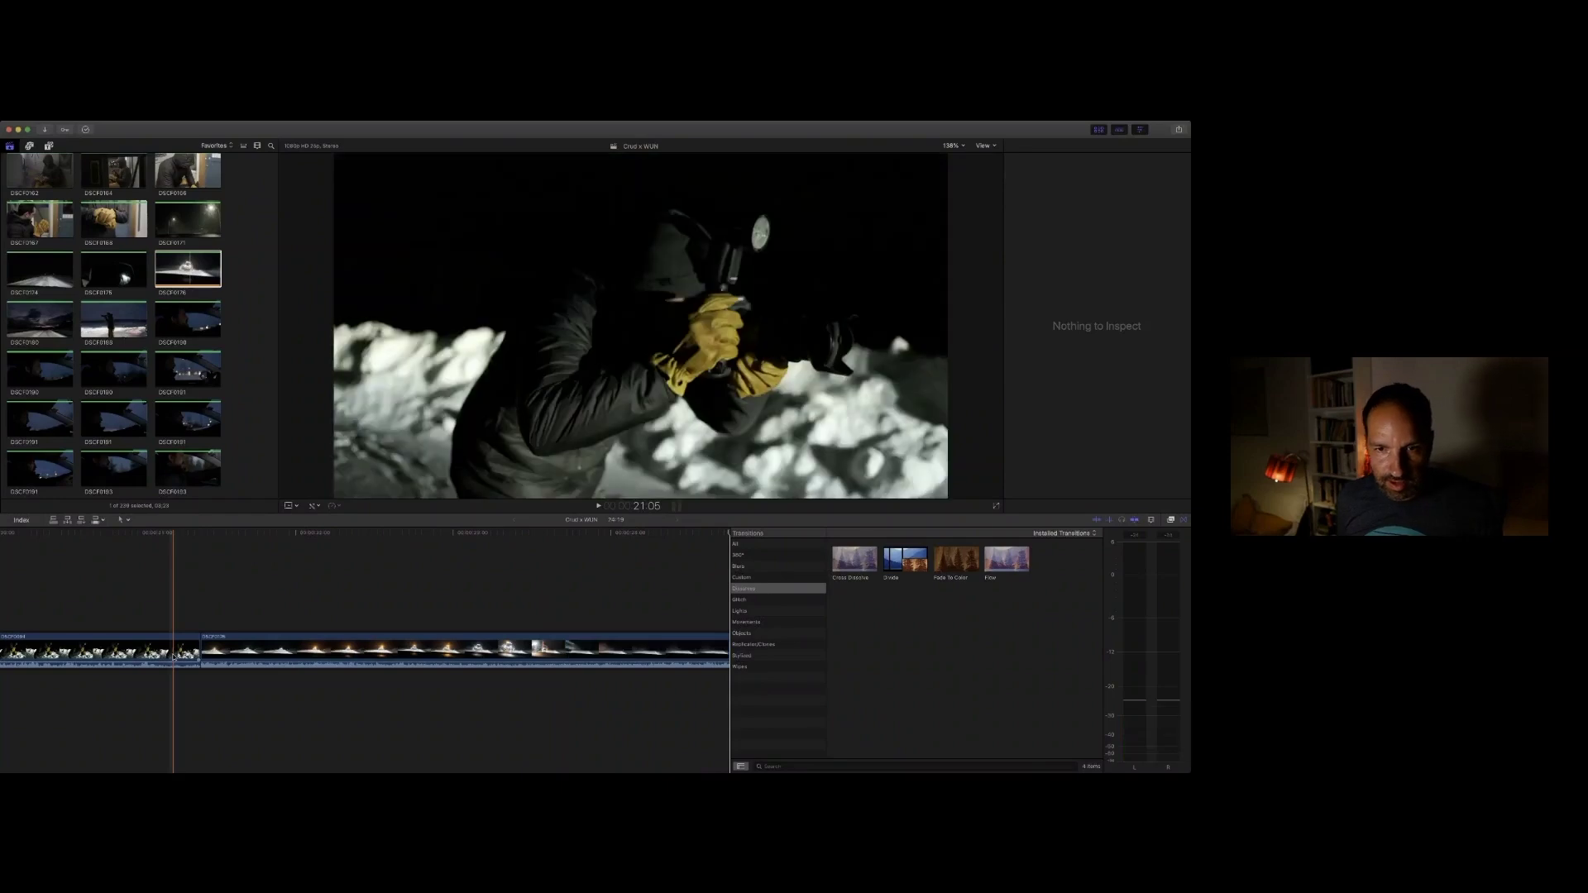
key("space")
left_click(173, 657)
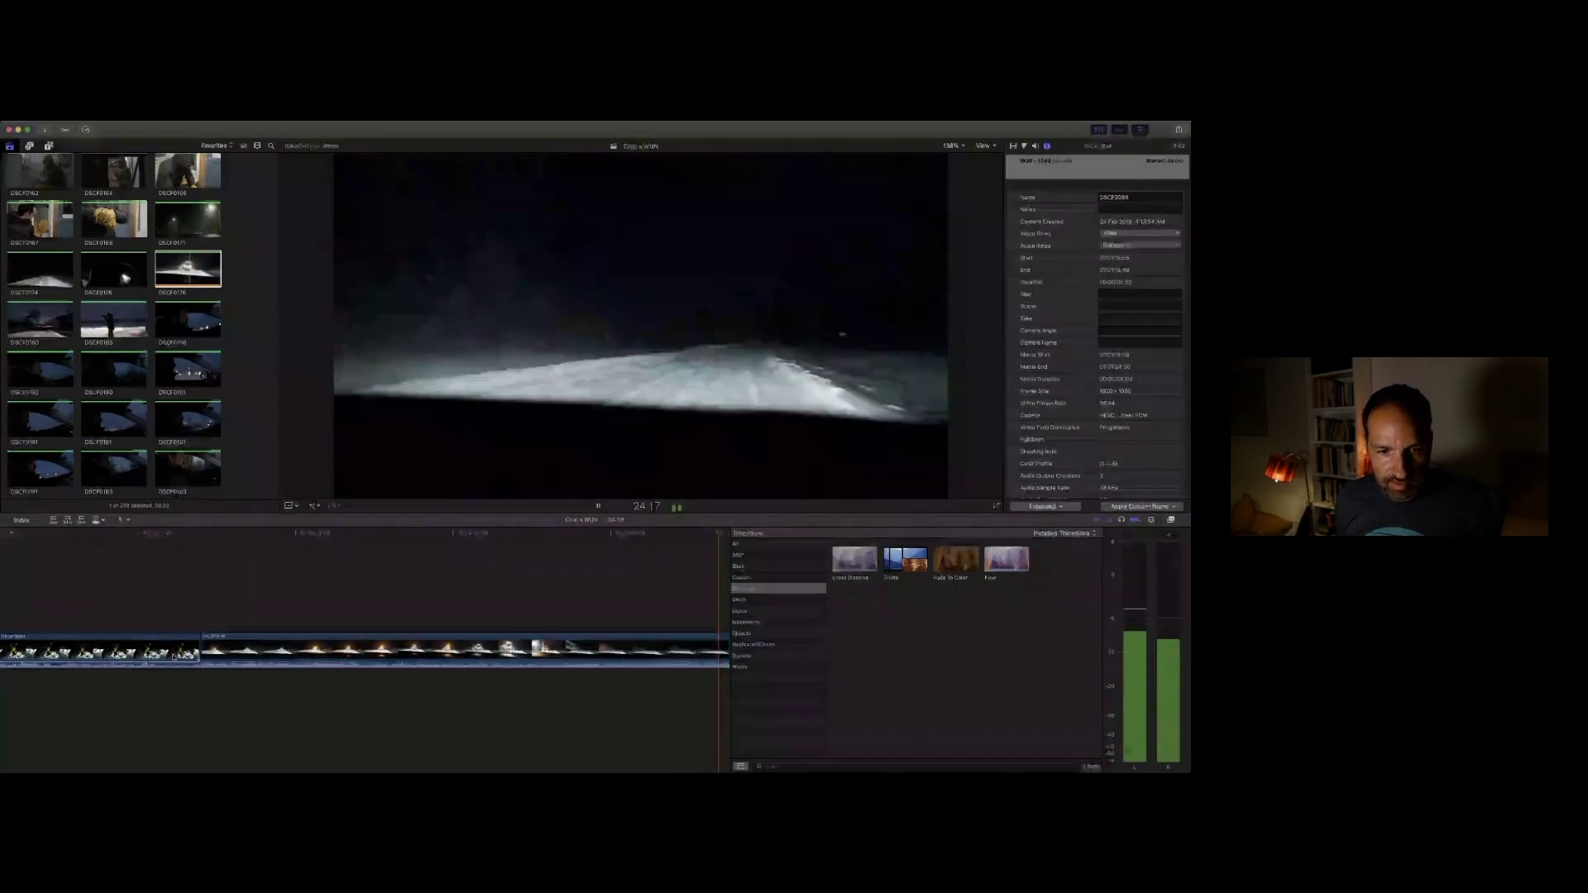
key("space")
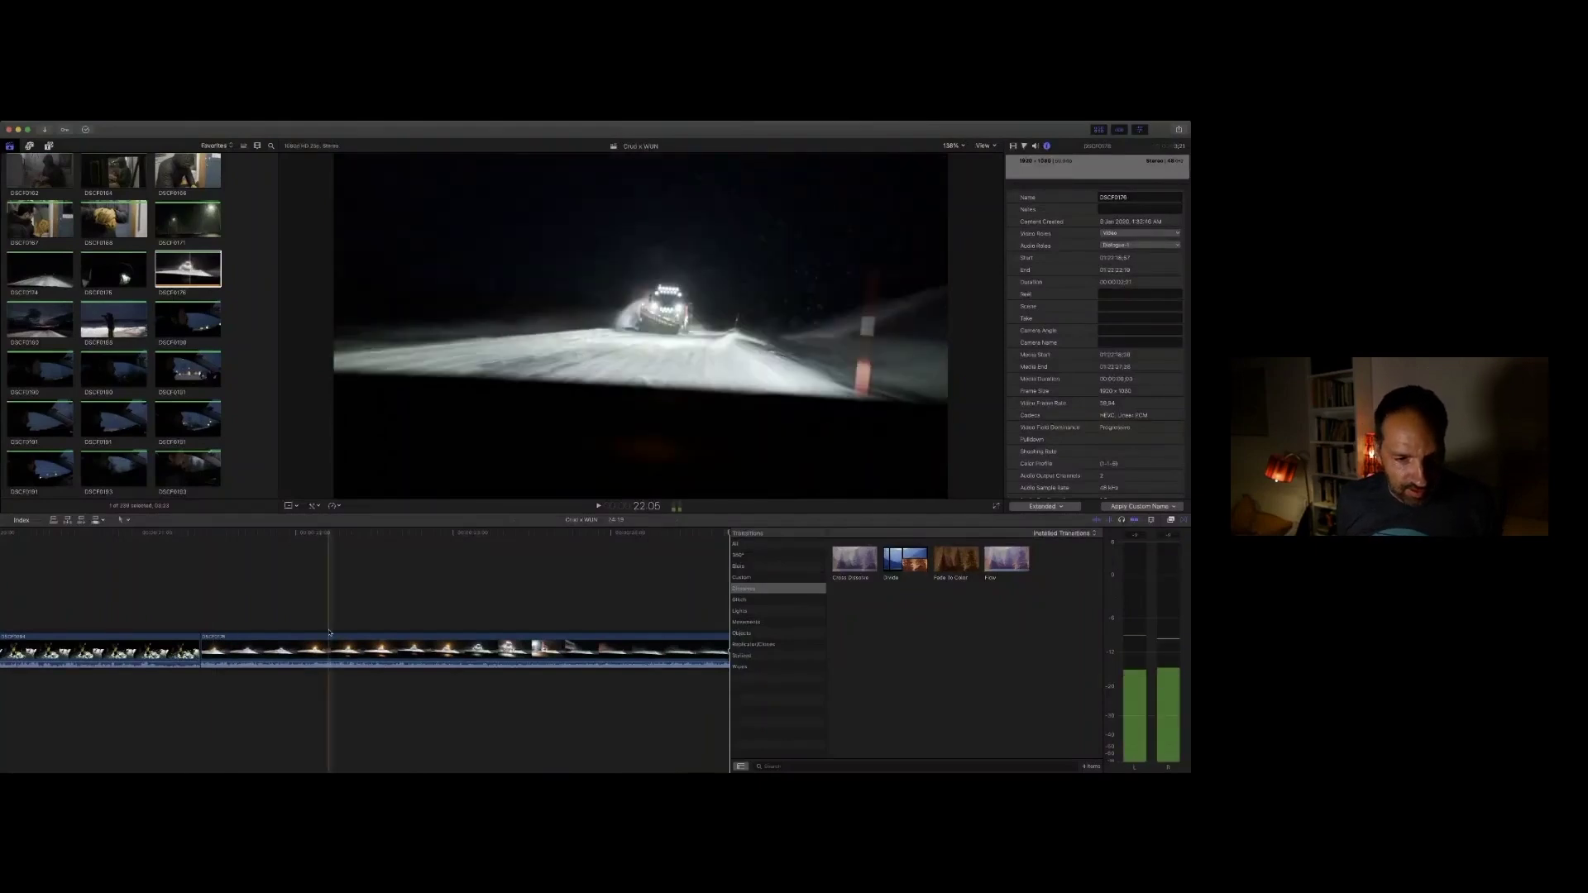
left_click(173, 666)
key("space")
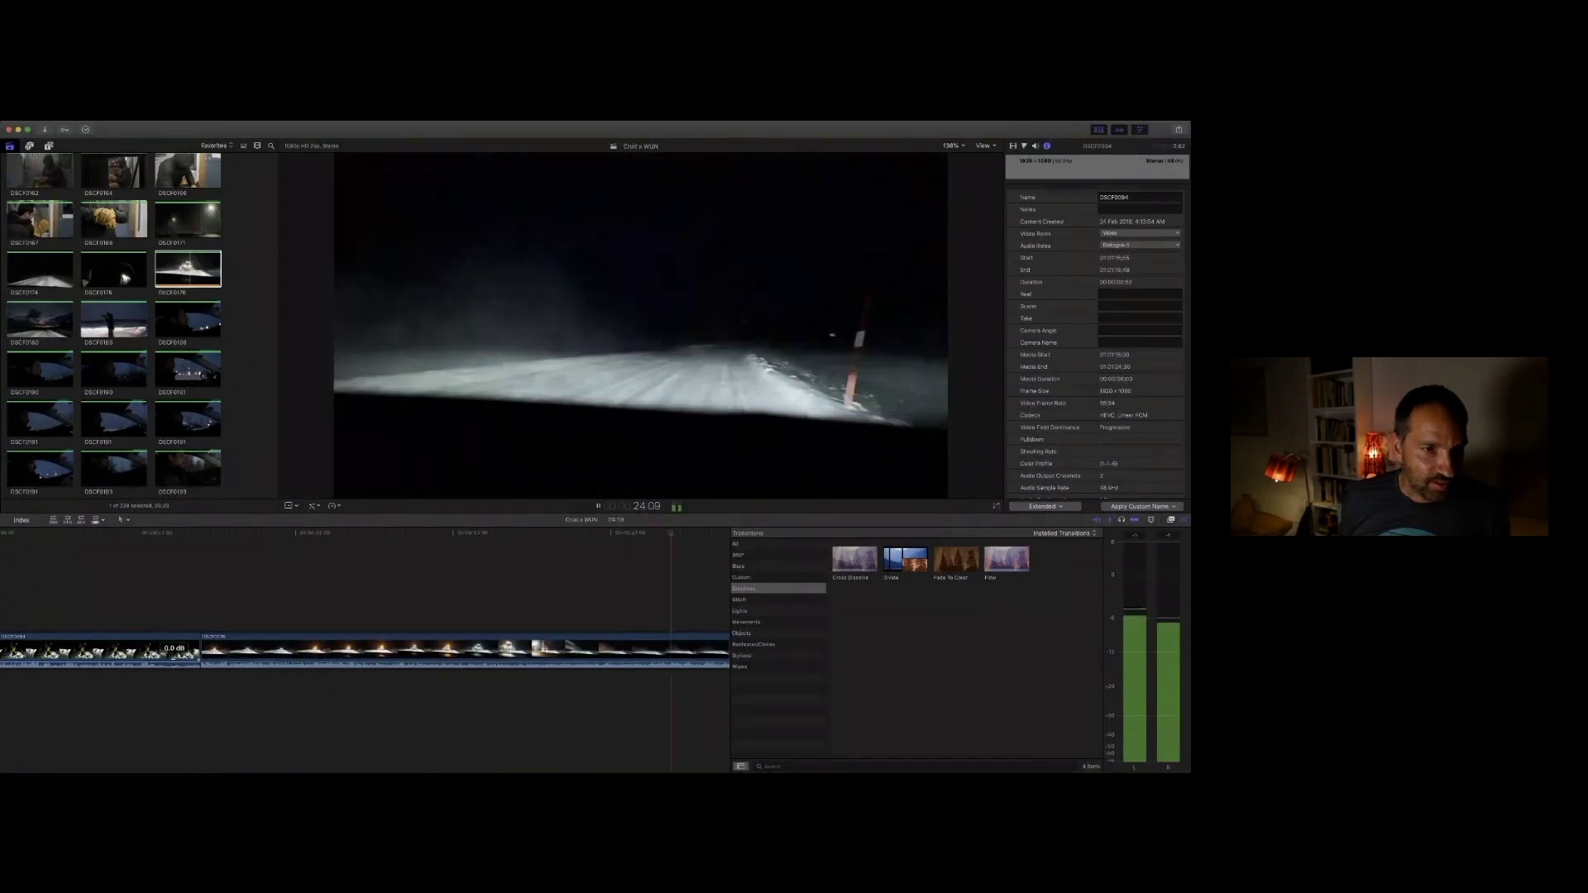
key("space")
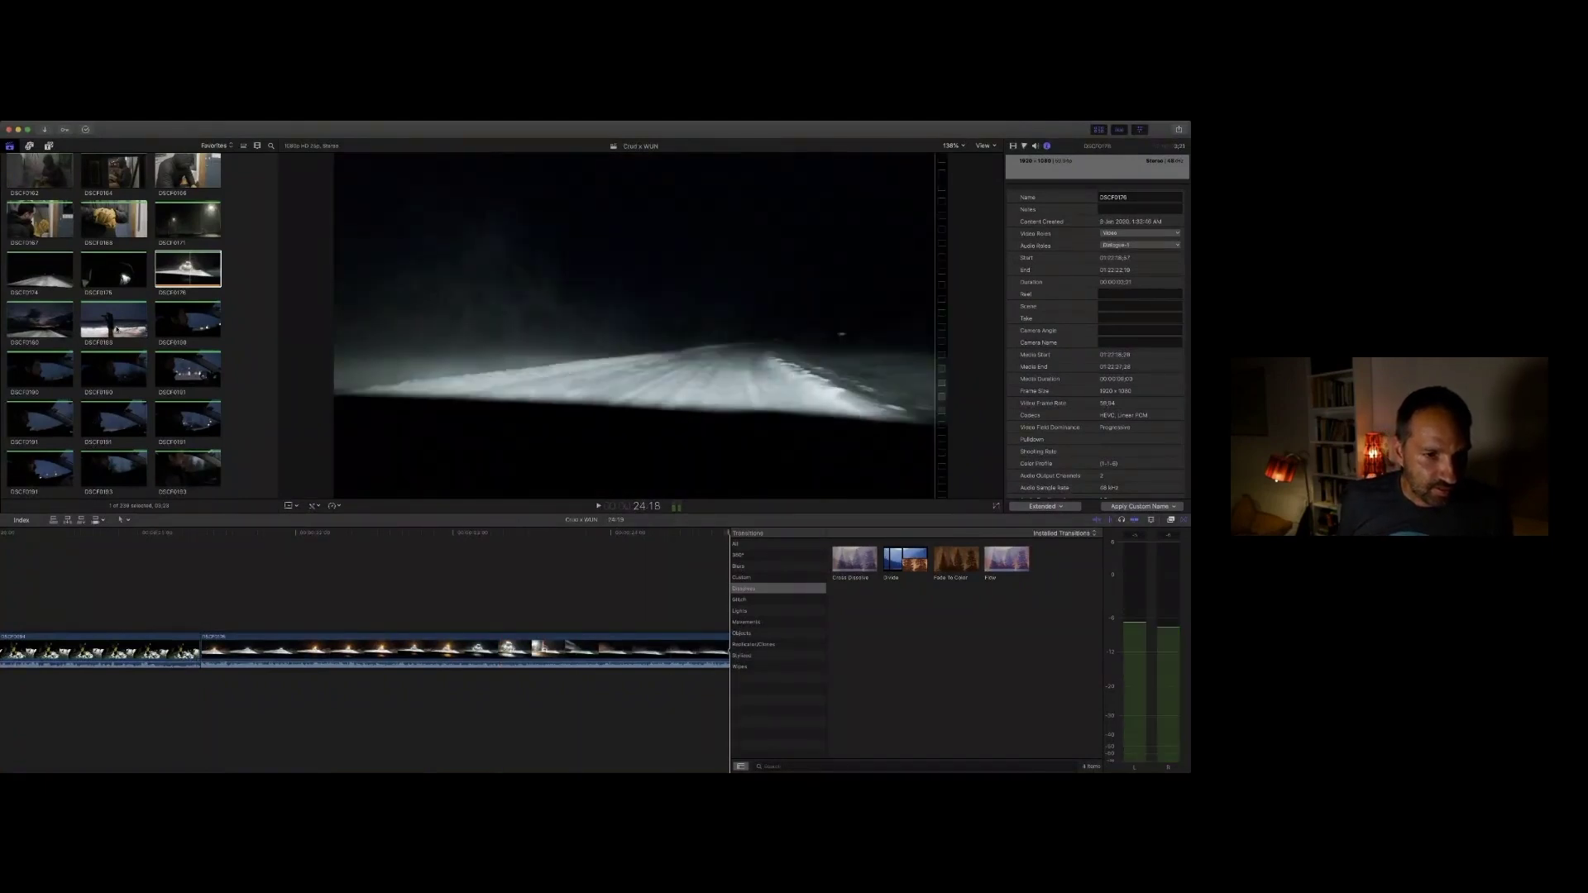
Step: Preview the favorite clips of the driver in profile and append the first one, with town lights outside, after the snowplow shot
left_click(159, 321)
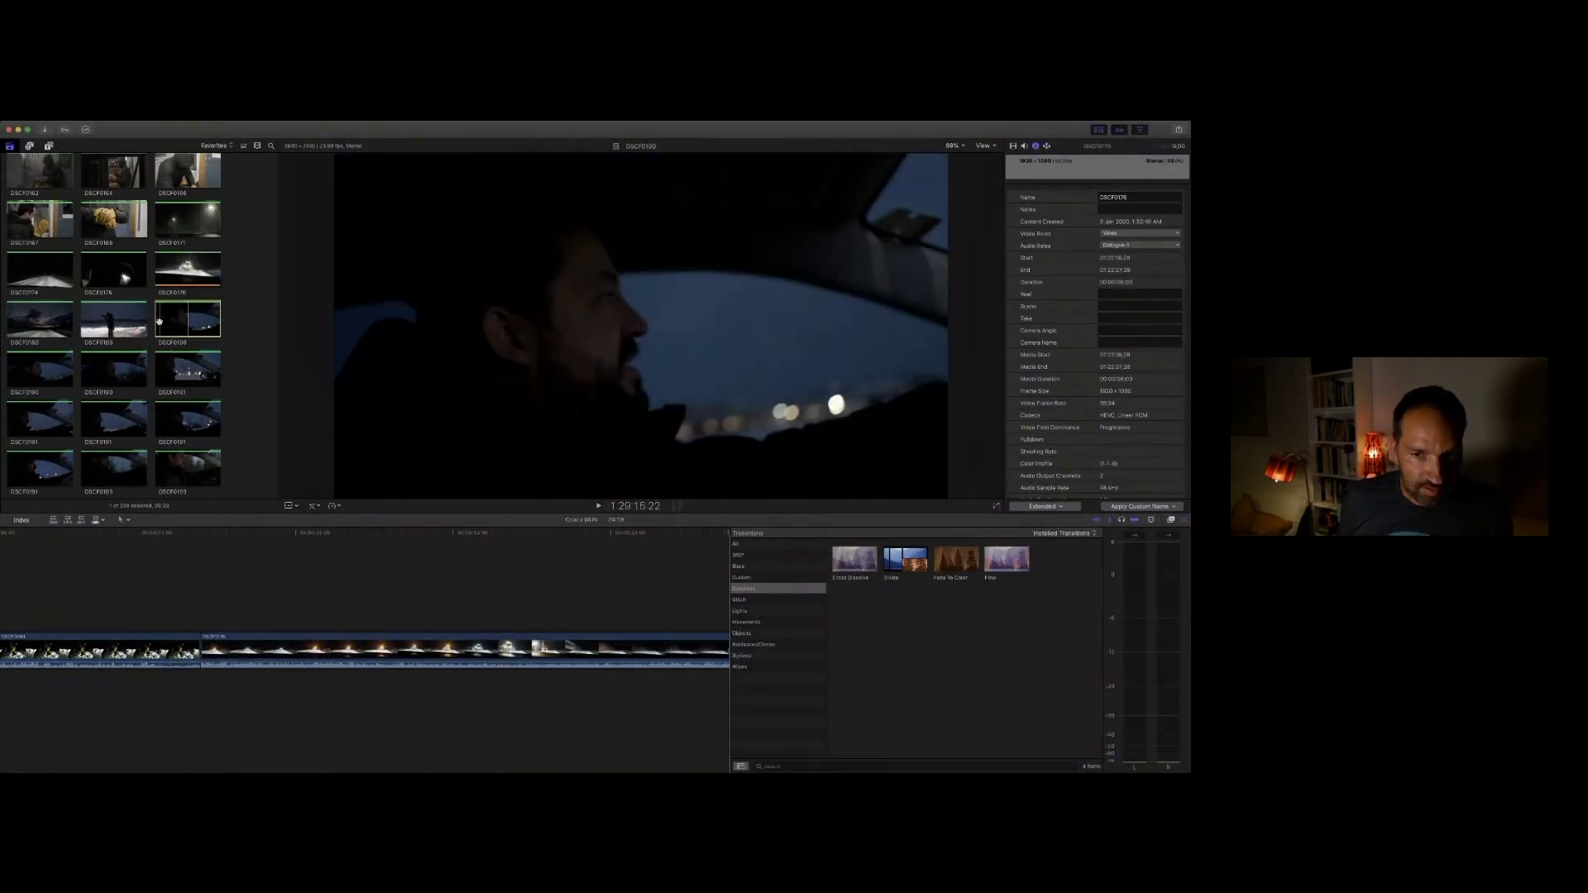
key("space")
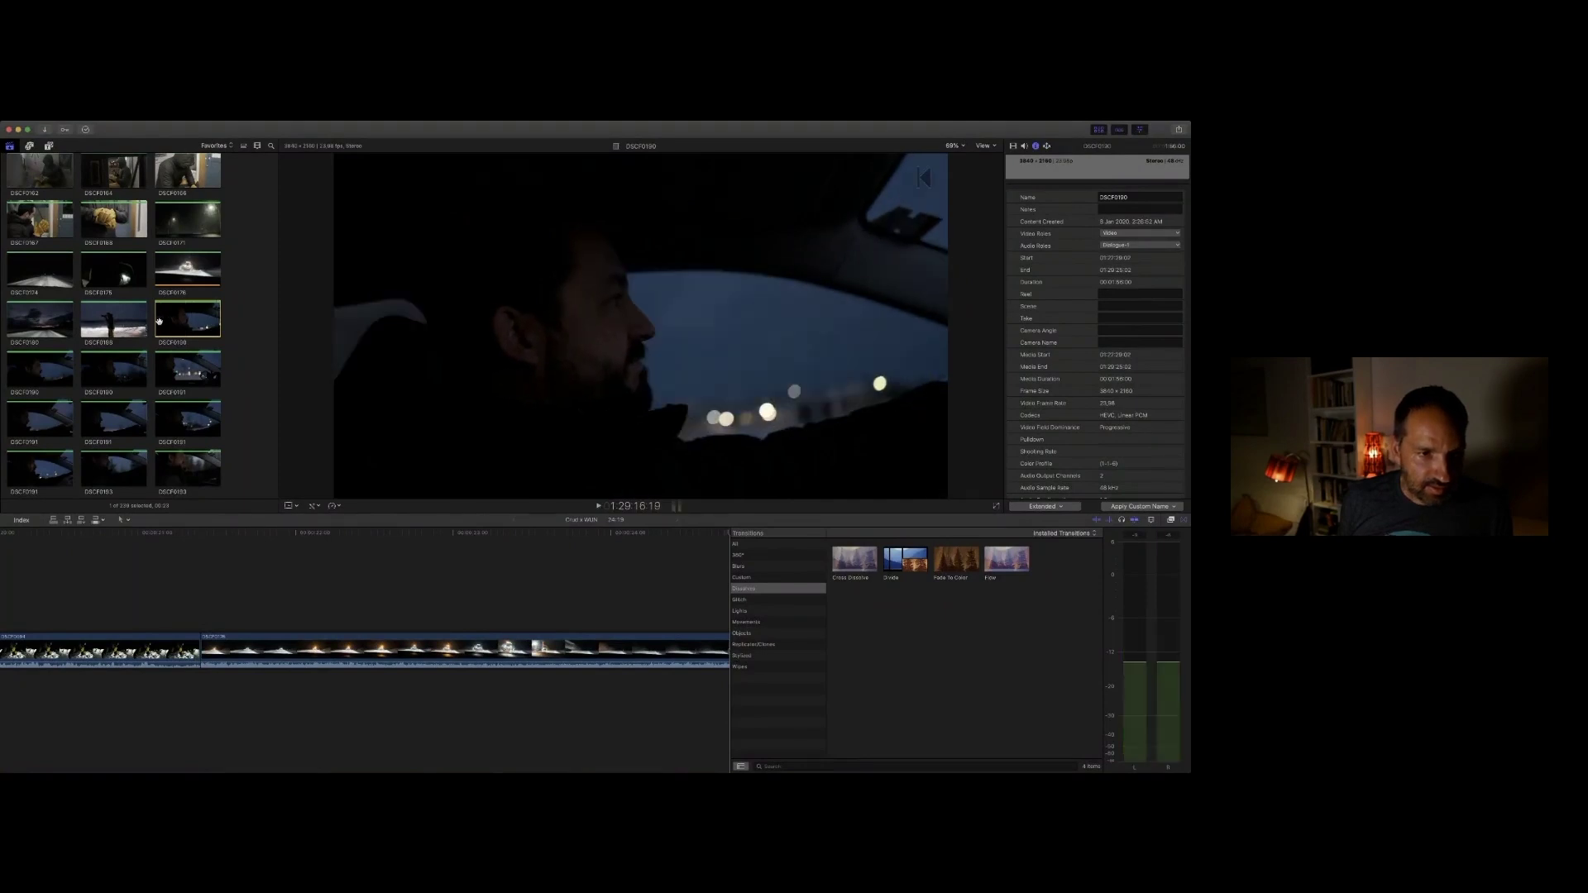
left_click(20, 373)
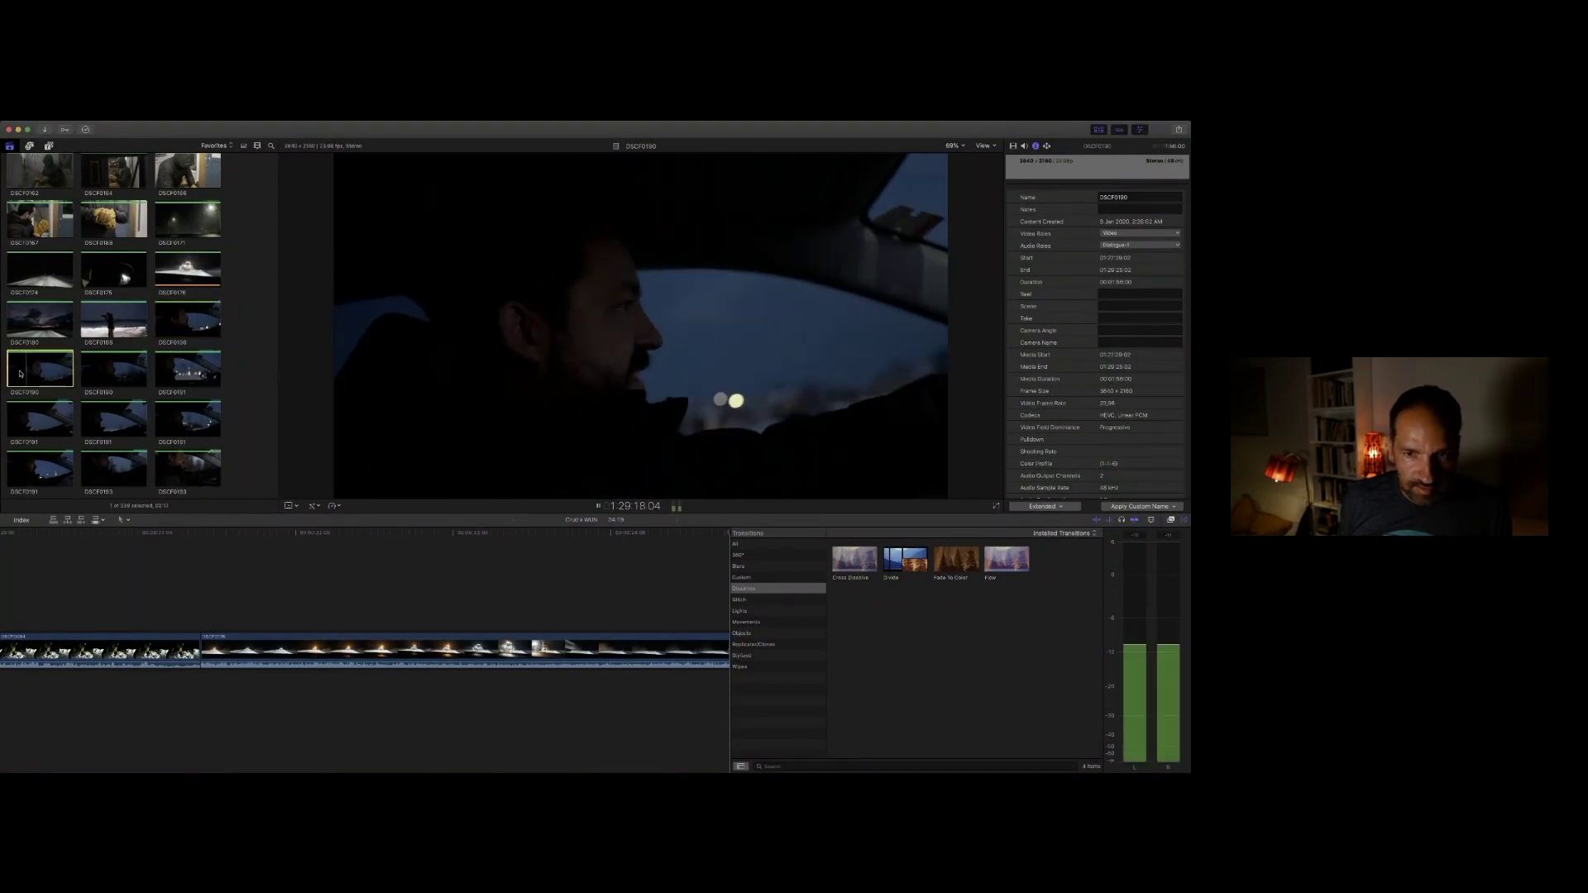
key("space")
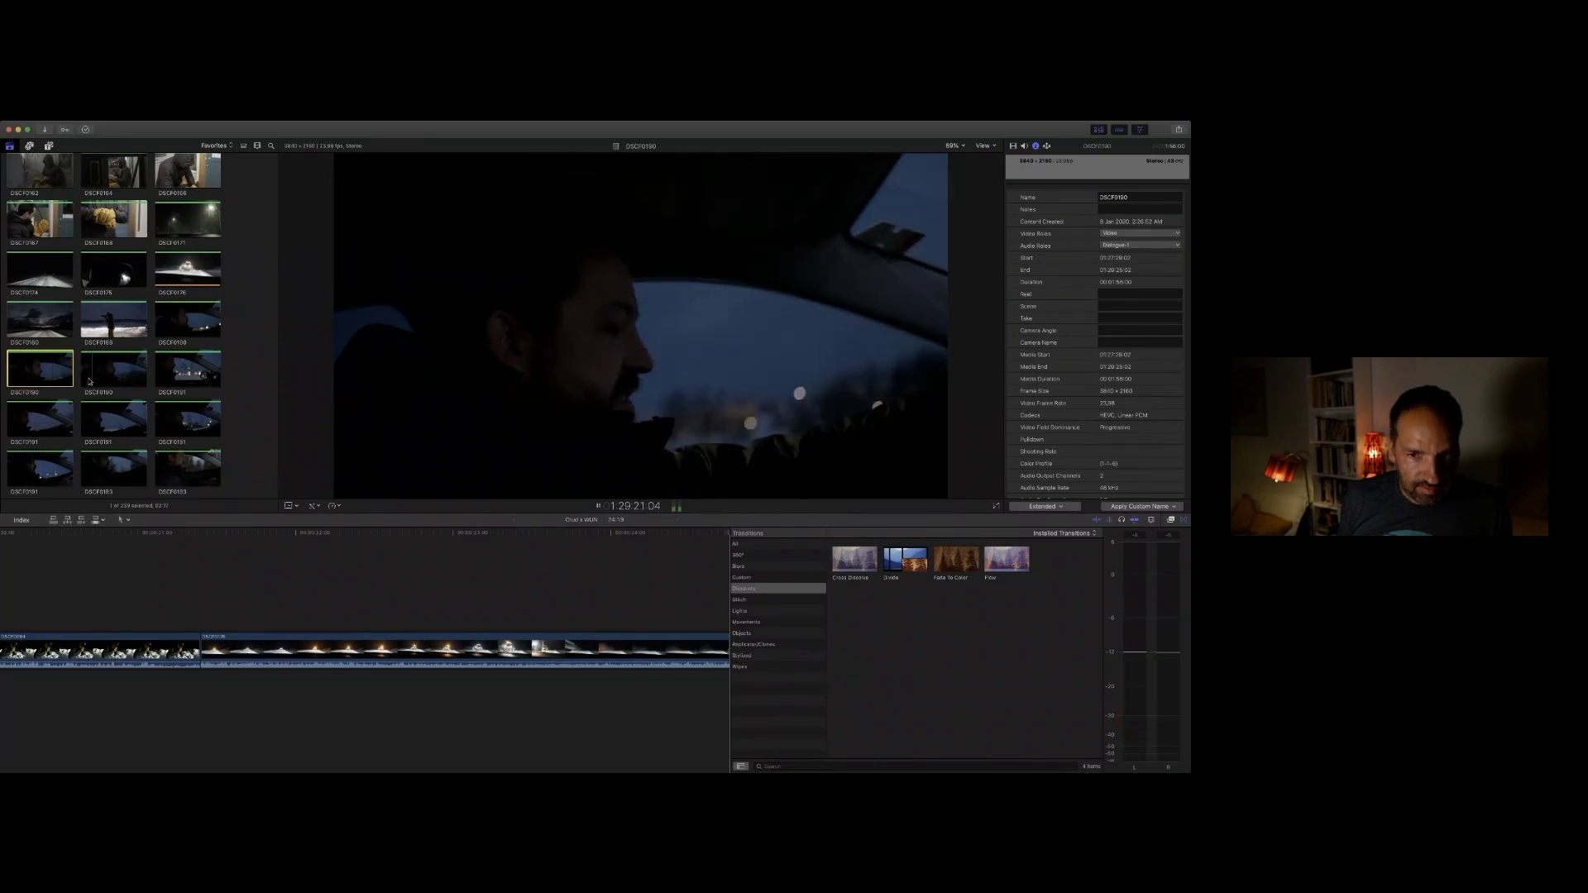
key("space")
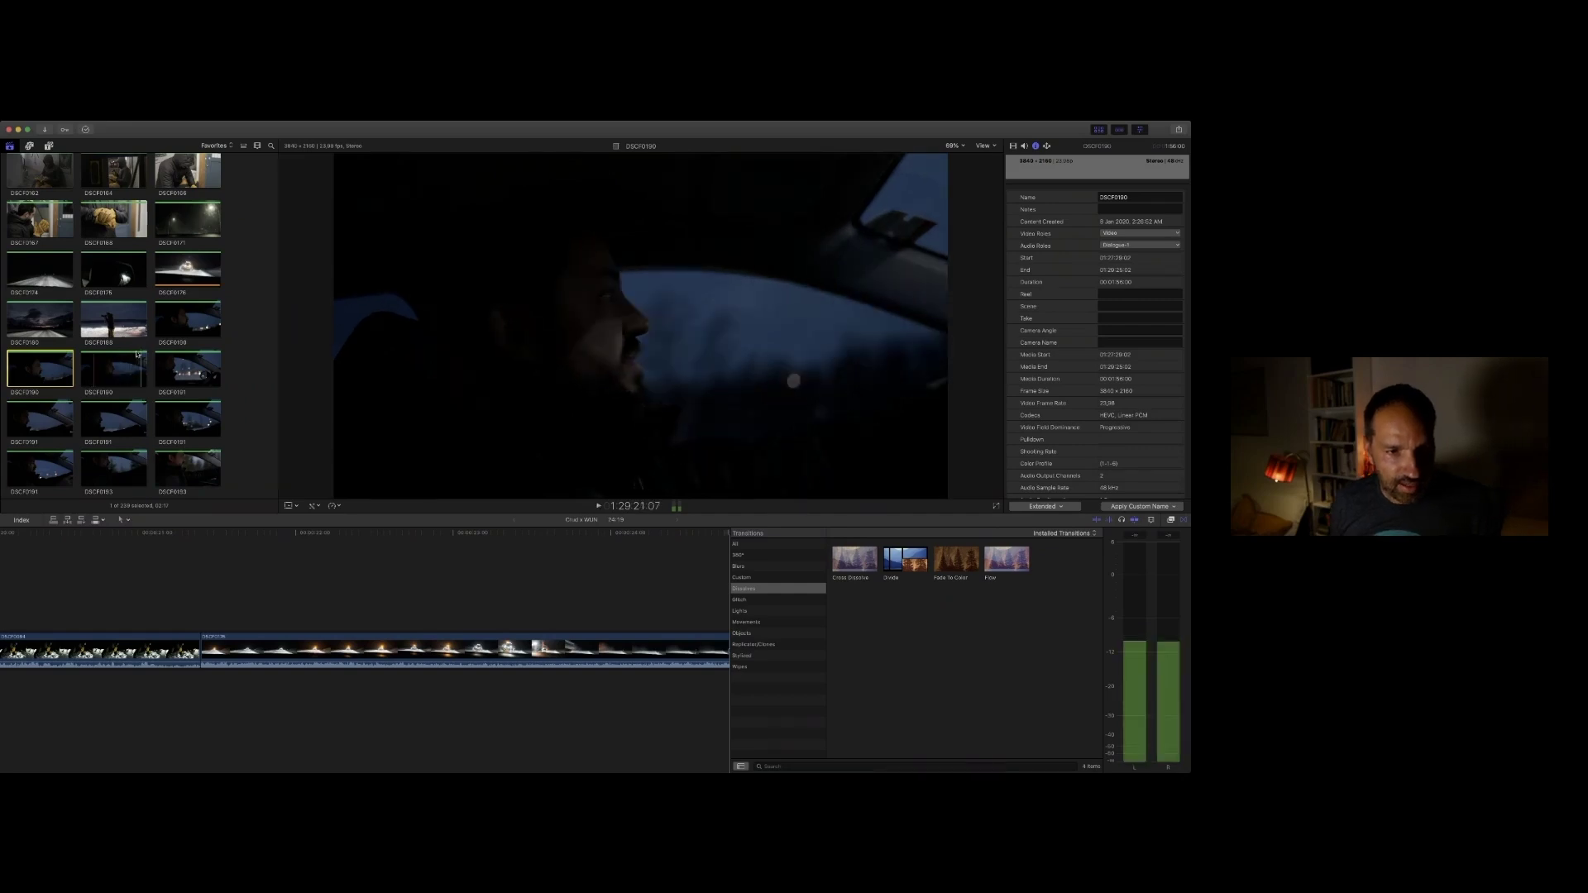
left_click(172, 332)
key("e")
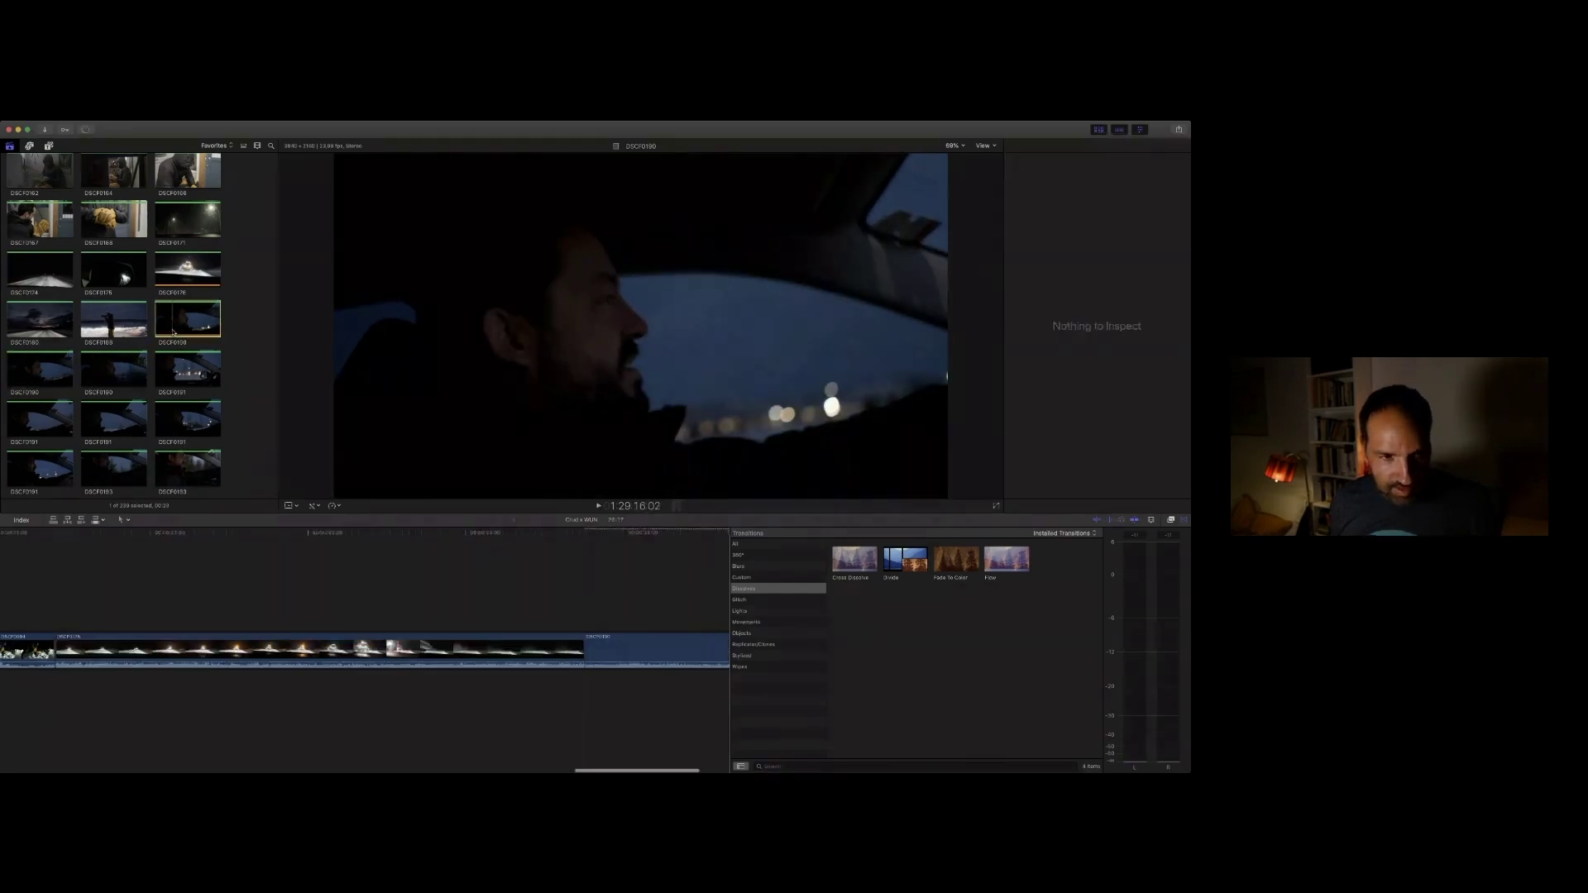
Step: Append the second favorite clip of the driver in profile to the timeline and play the added shots
left_click(73, 370)
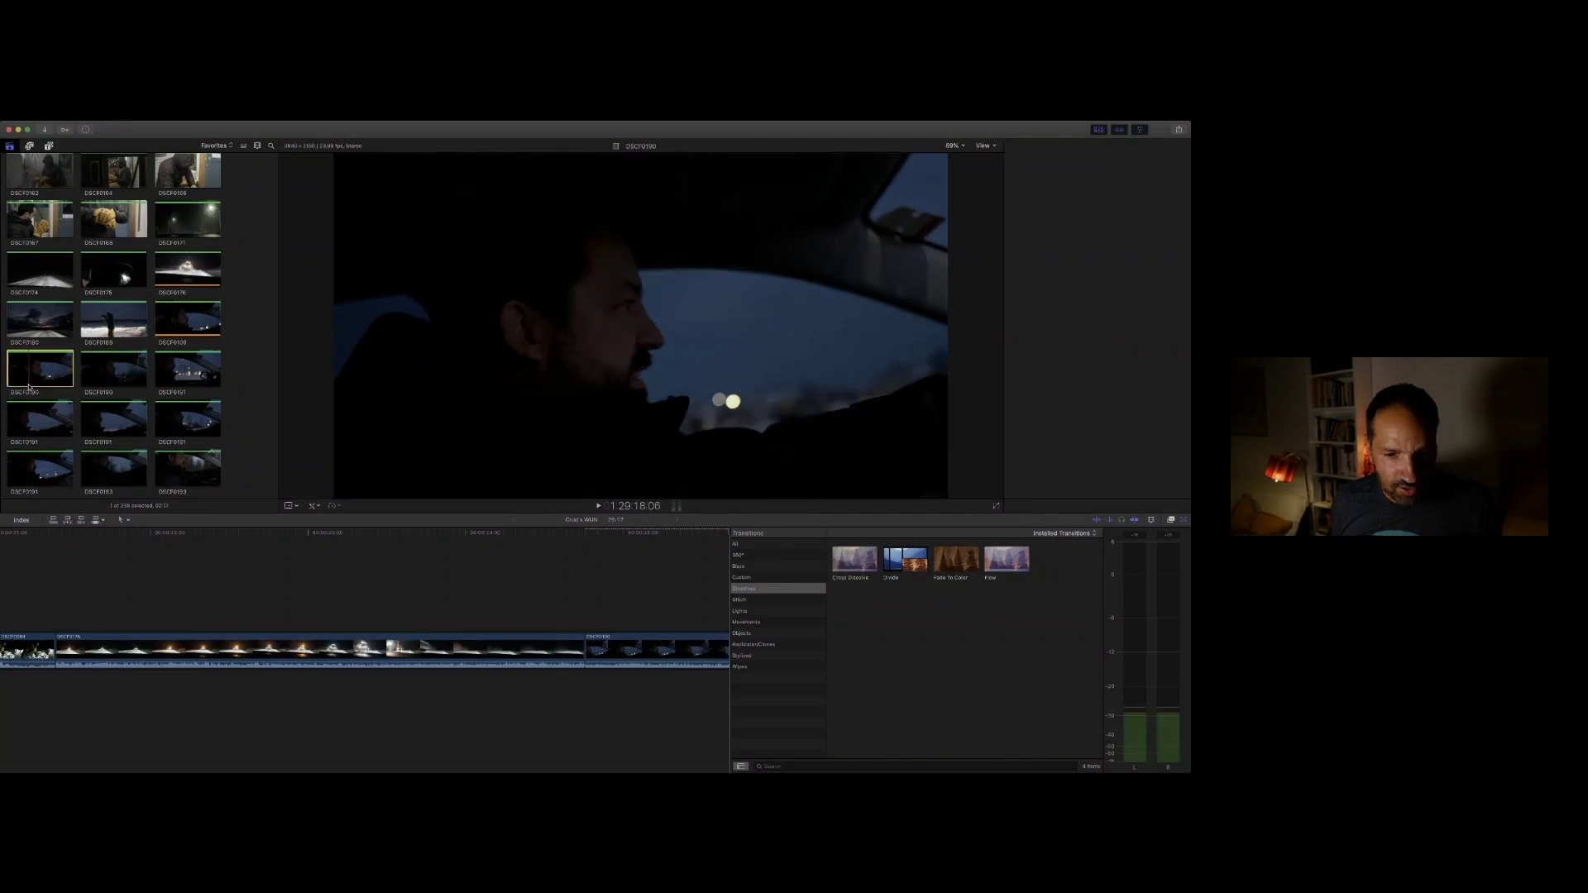
key("e")
key("space")
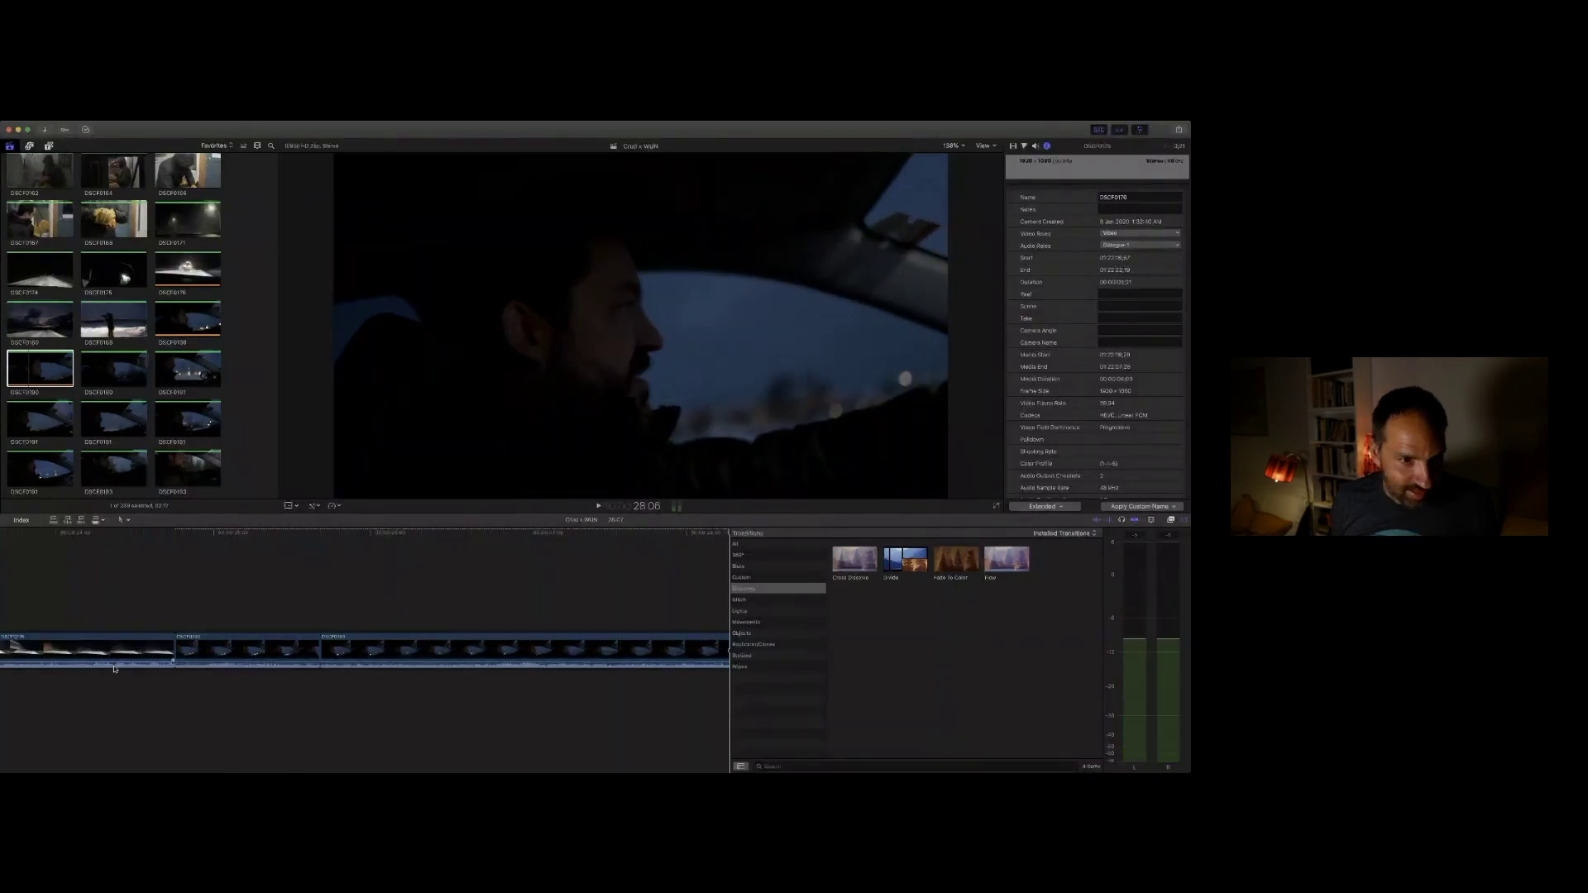
Step: Preview the third favorite clip of the driver and append it to the timeline's end
left_click(83, 372)
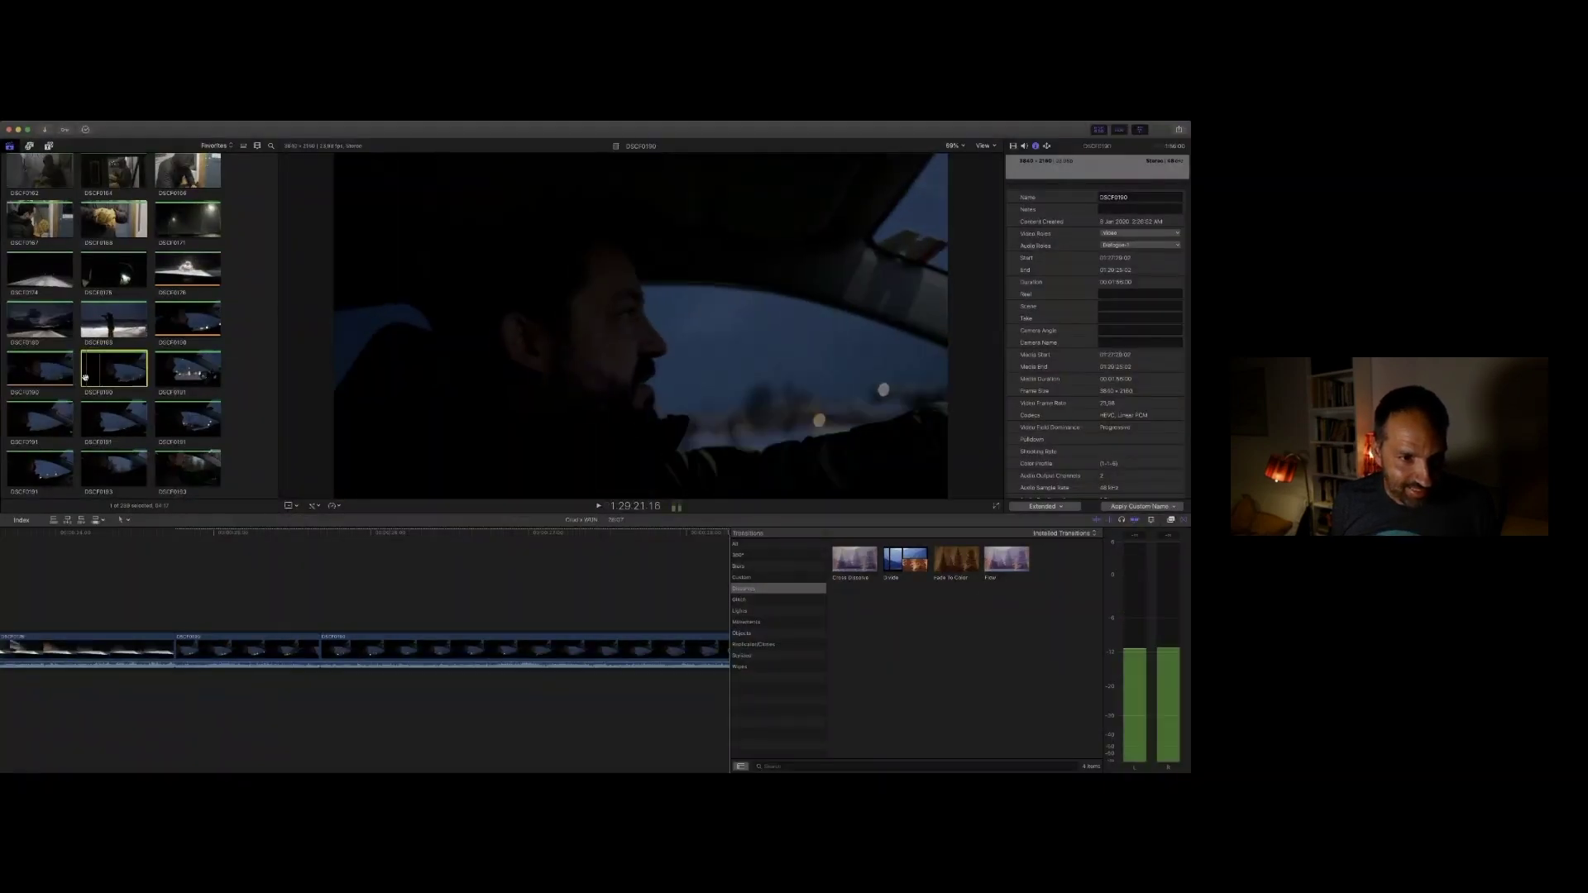
key("space")
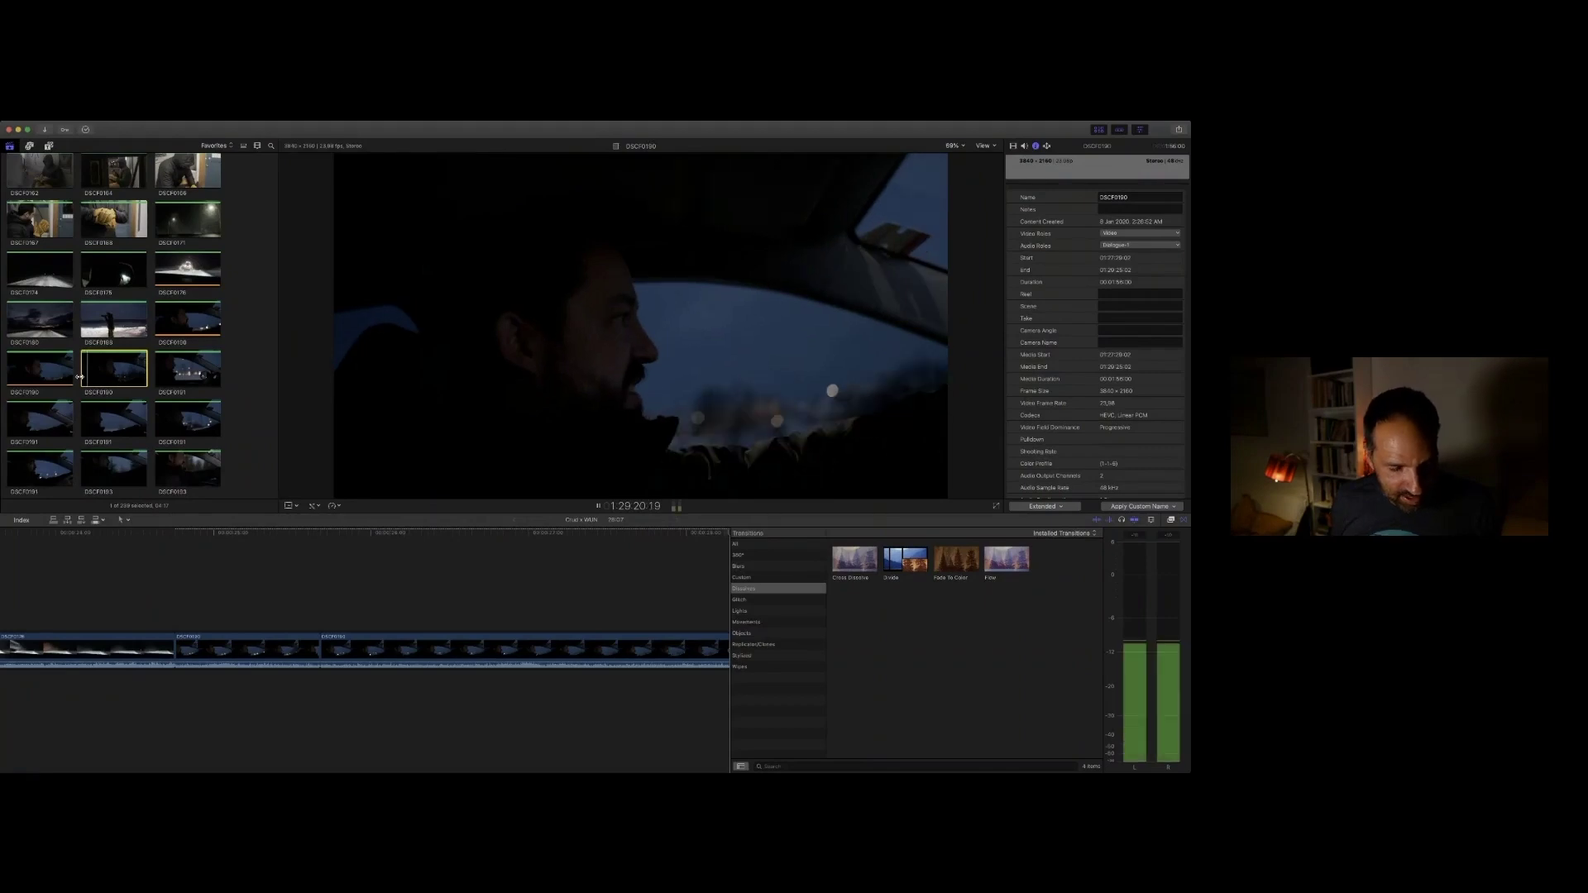
key("space")
key("e")
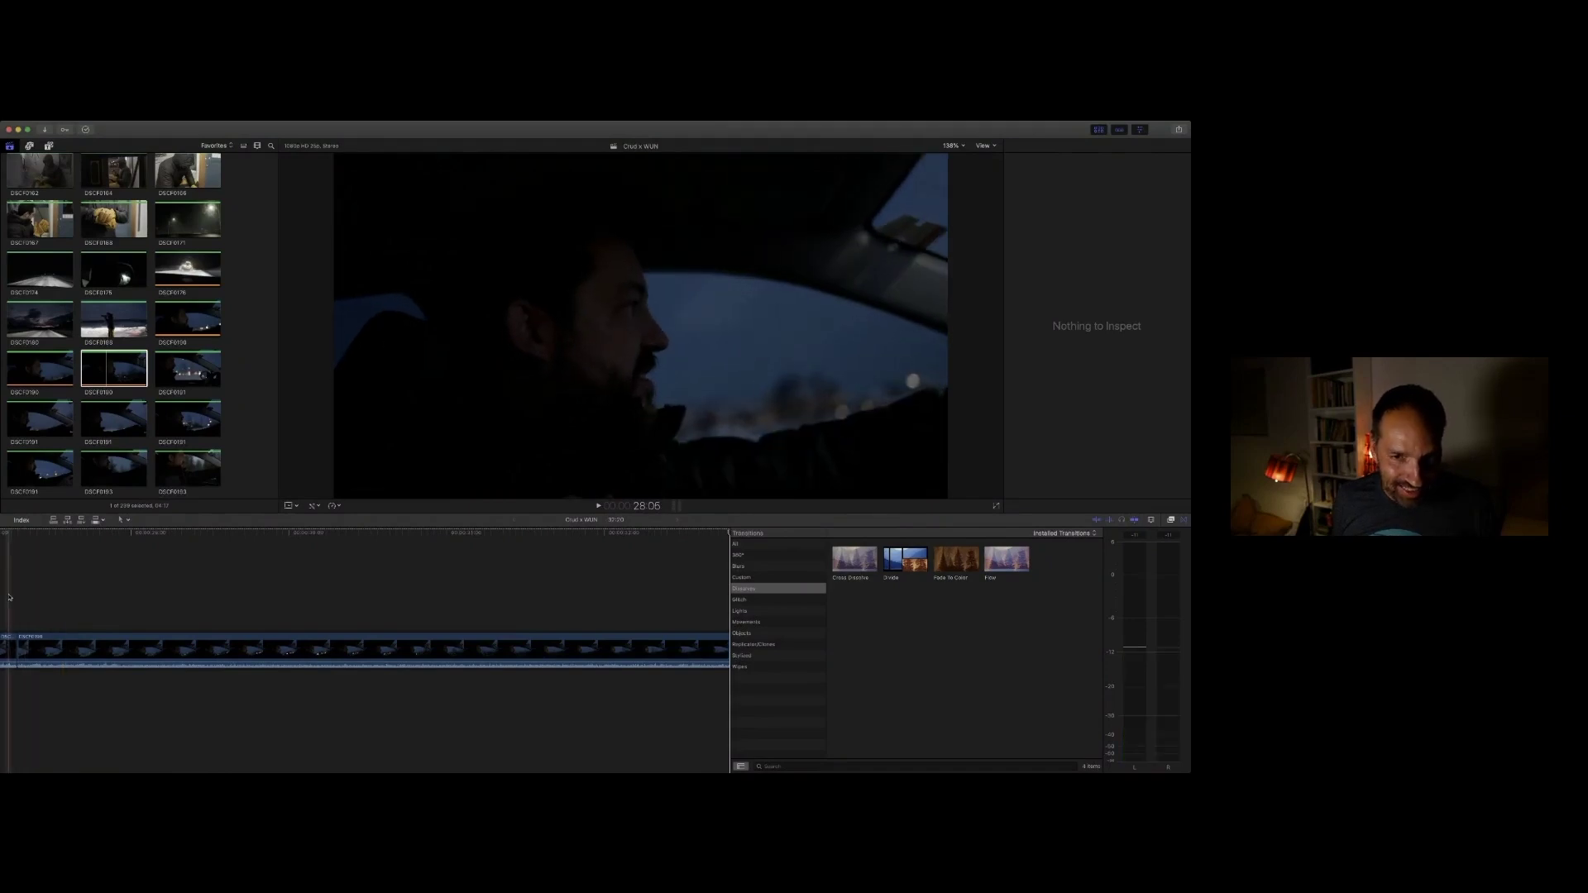
Step: Play through the last driver shot and trim its end to 31:08
key("space")
key("super+4")
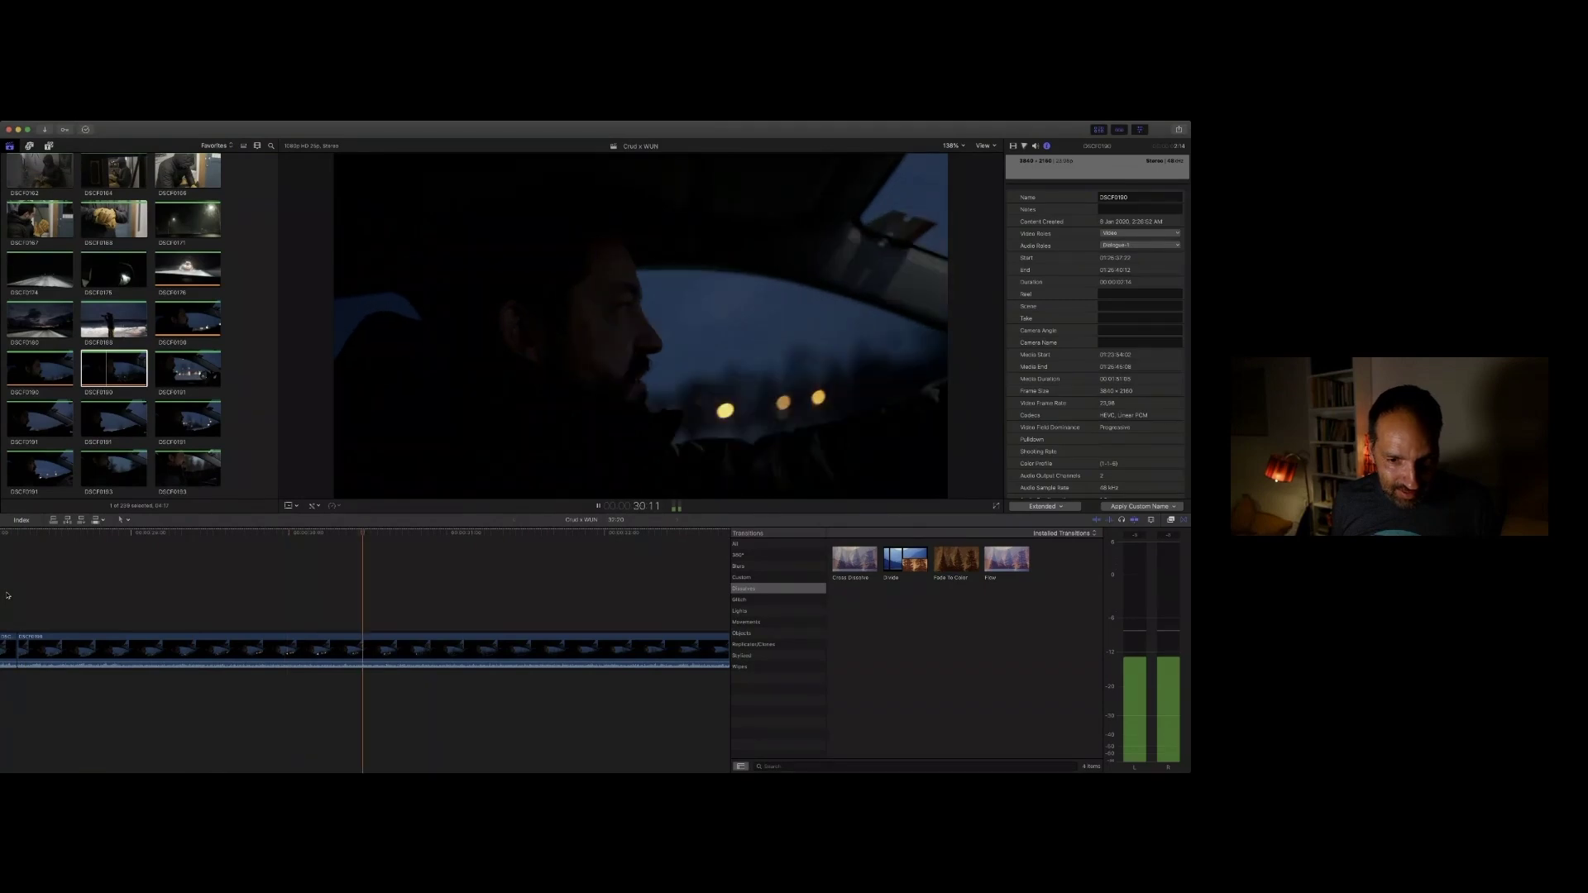
key("space")
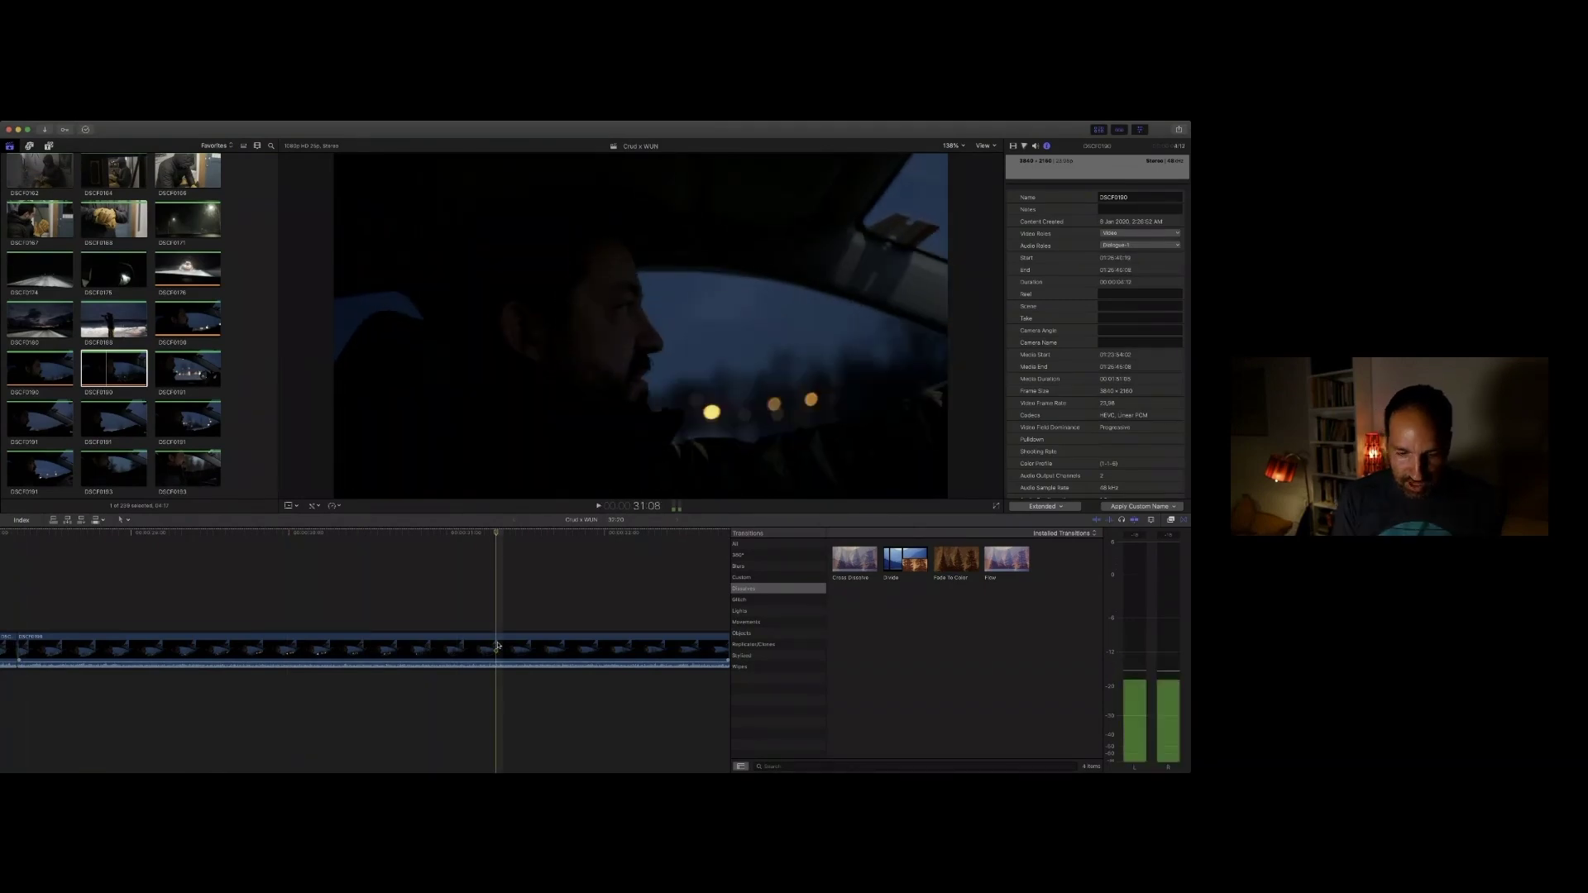
key("alt+bracketright")
key("space")
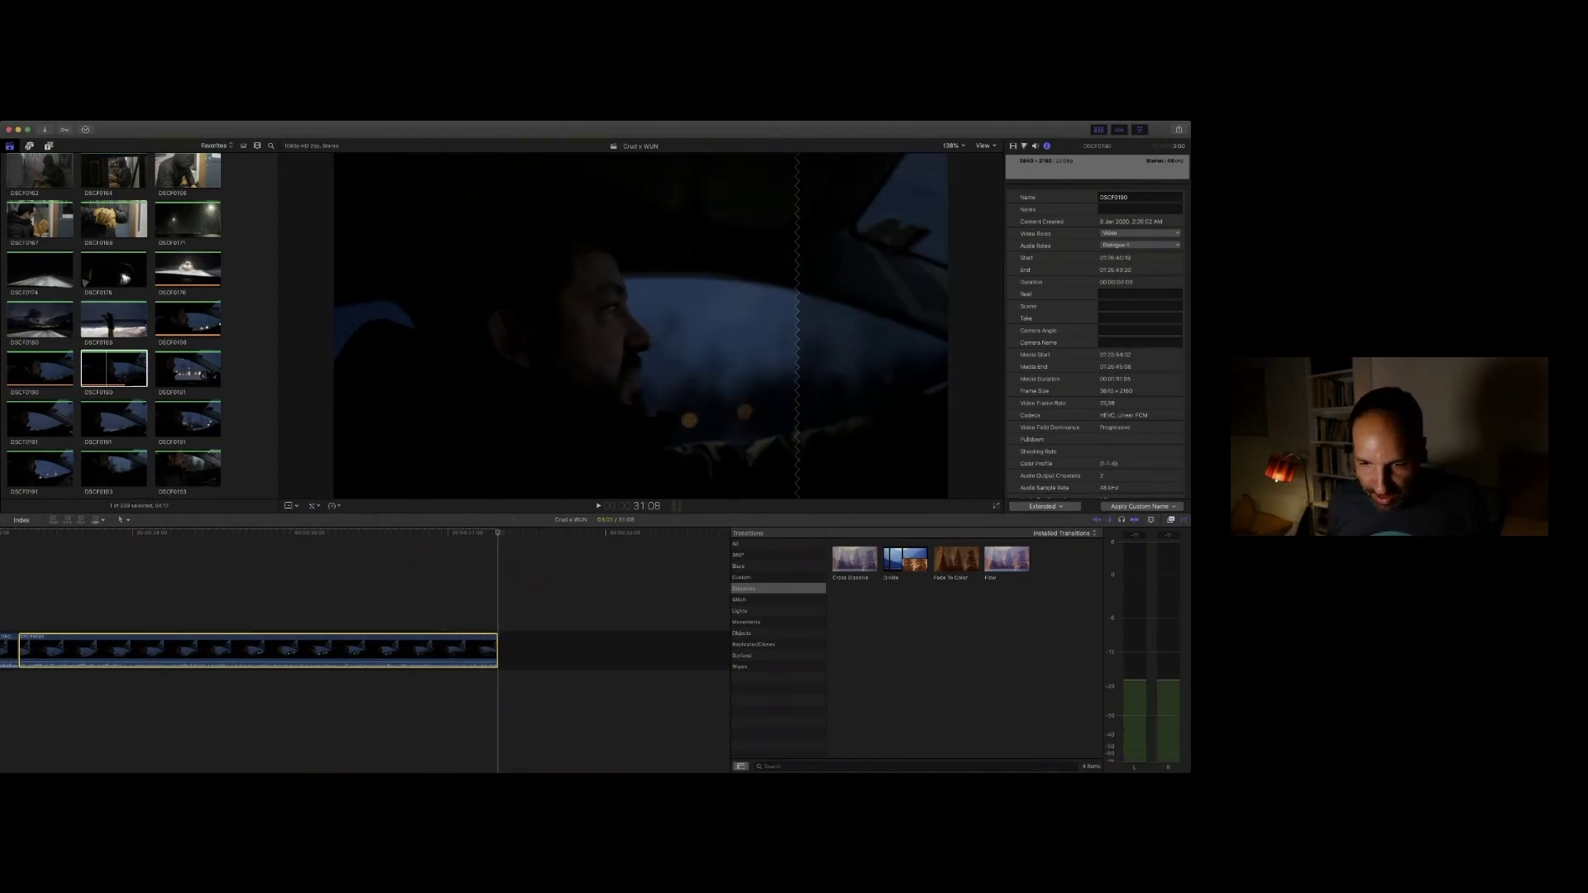
key("super+Tab")
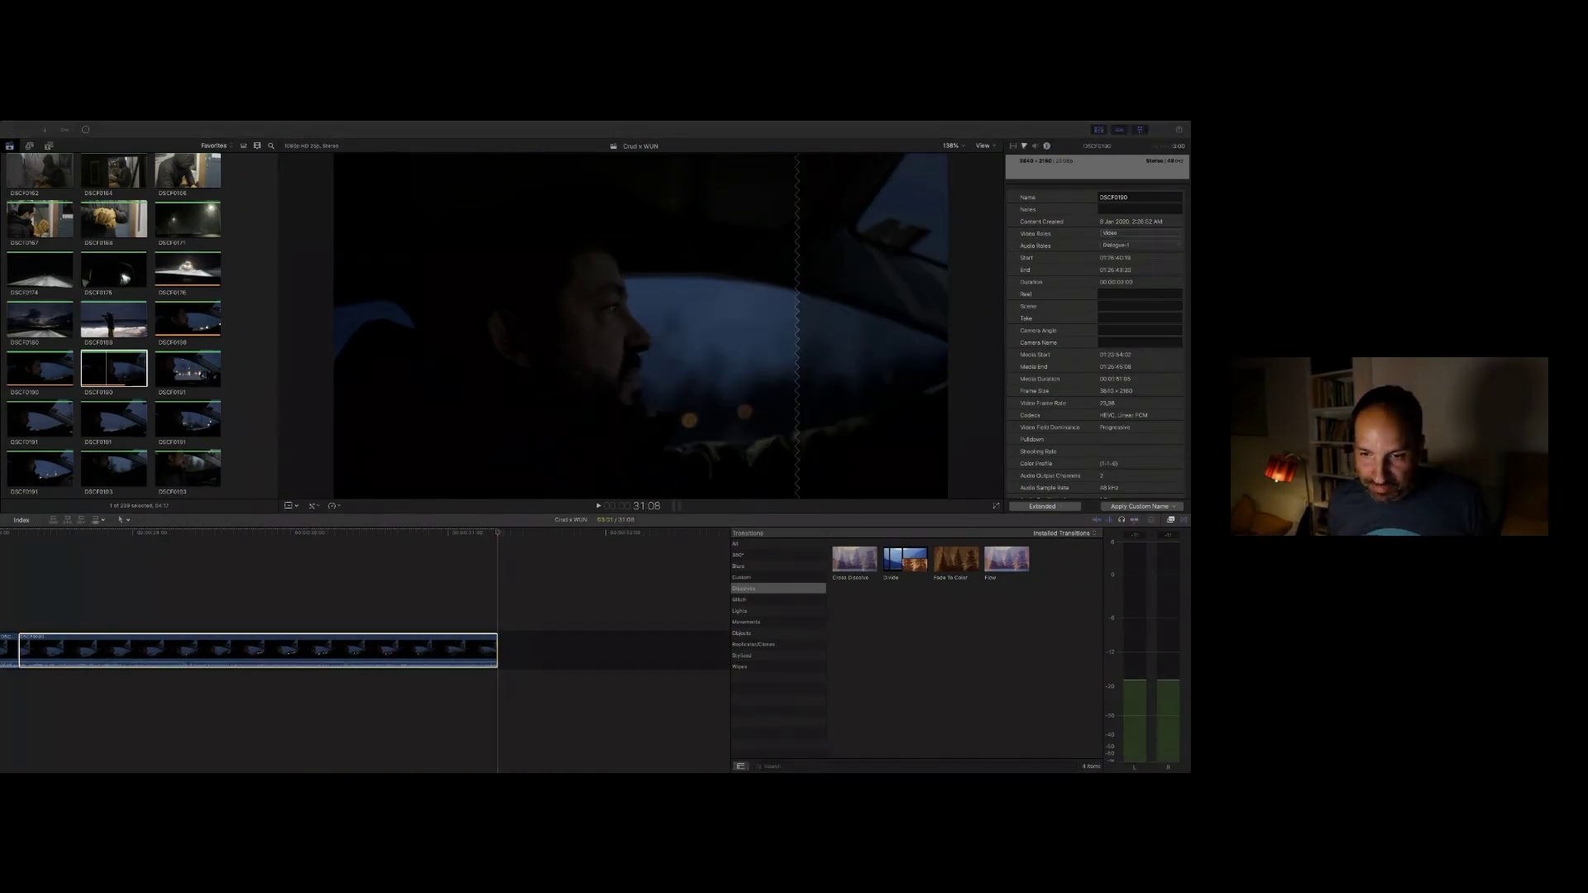
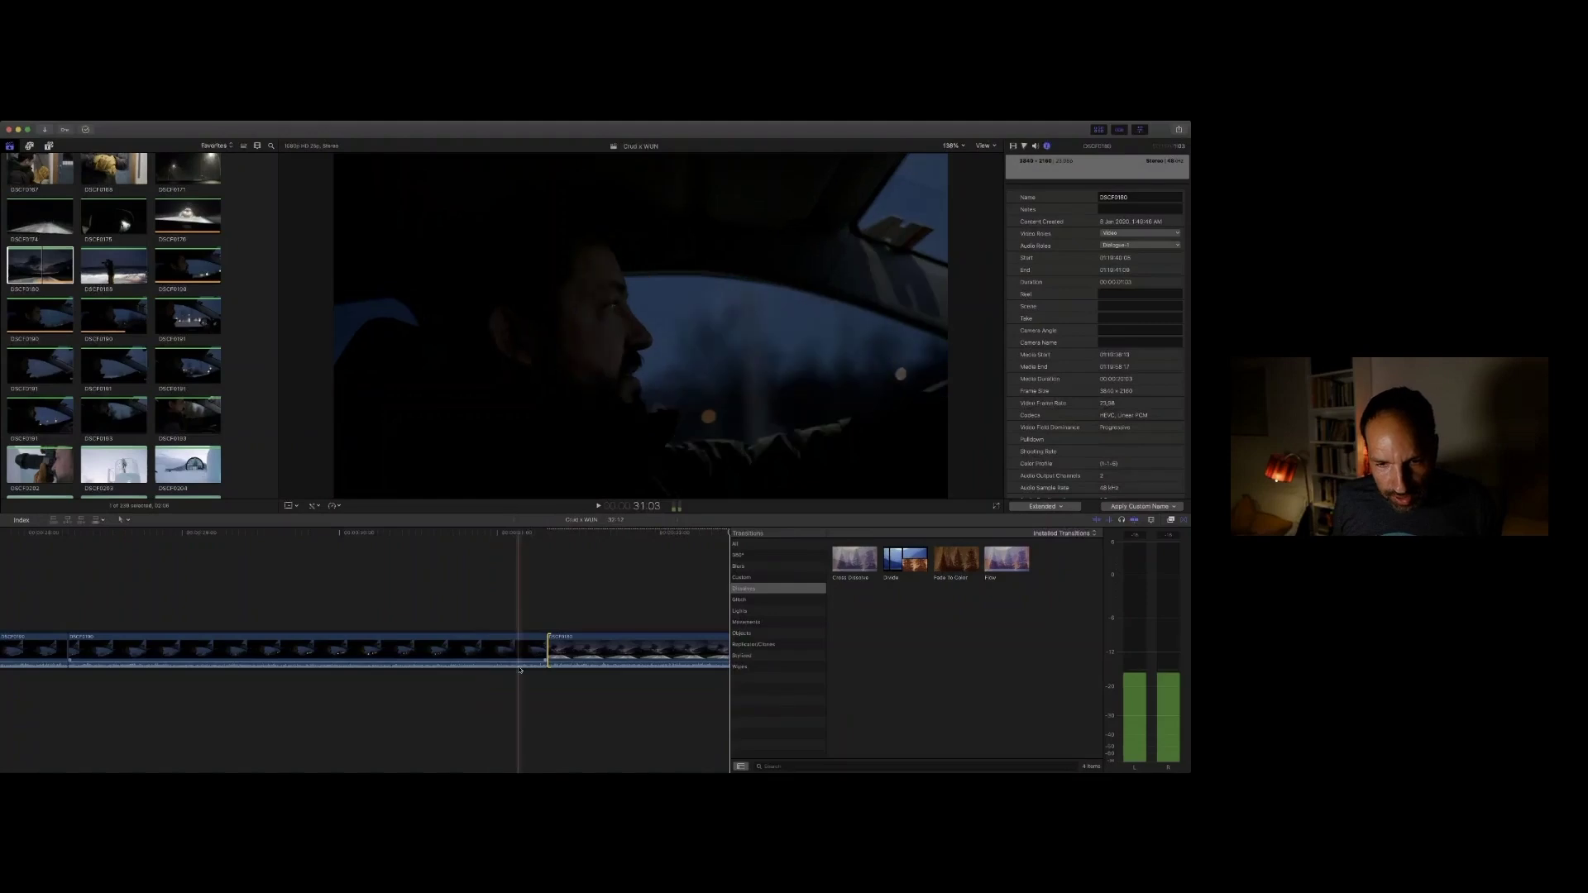
Step: Append the favorite clip of the person behind the round ice structure after the dusk road shot and play the cut
key("space")
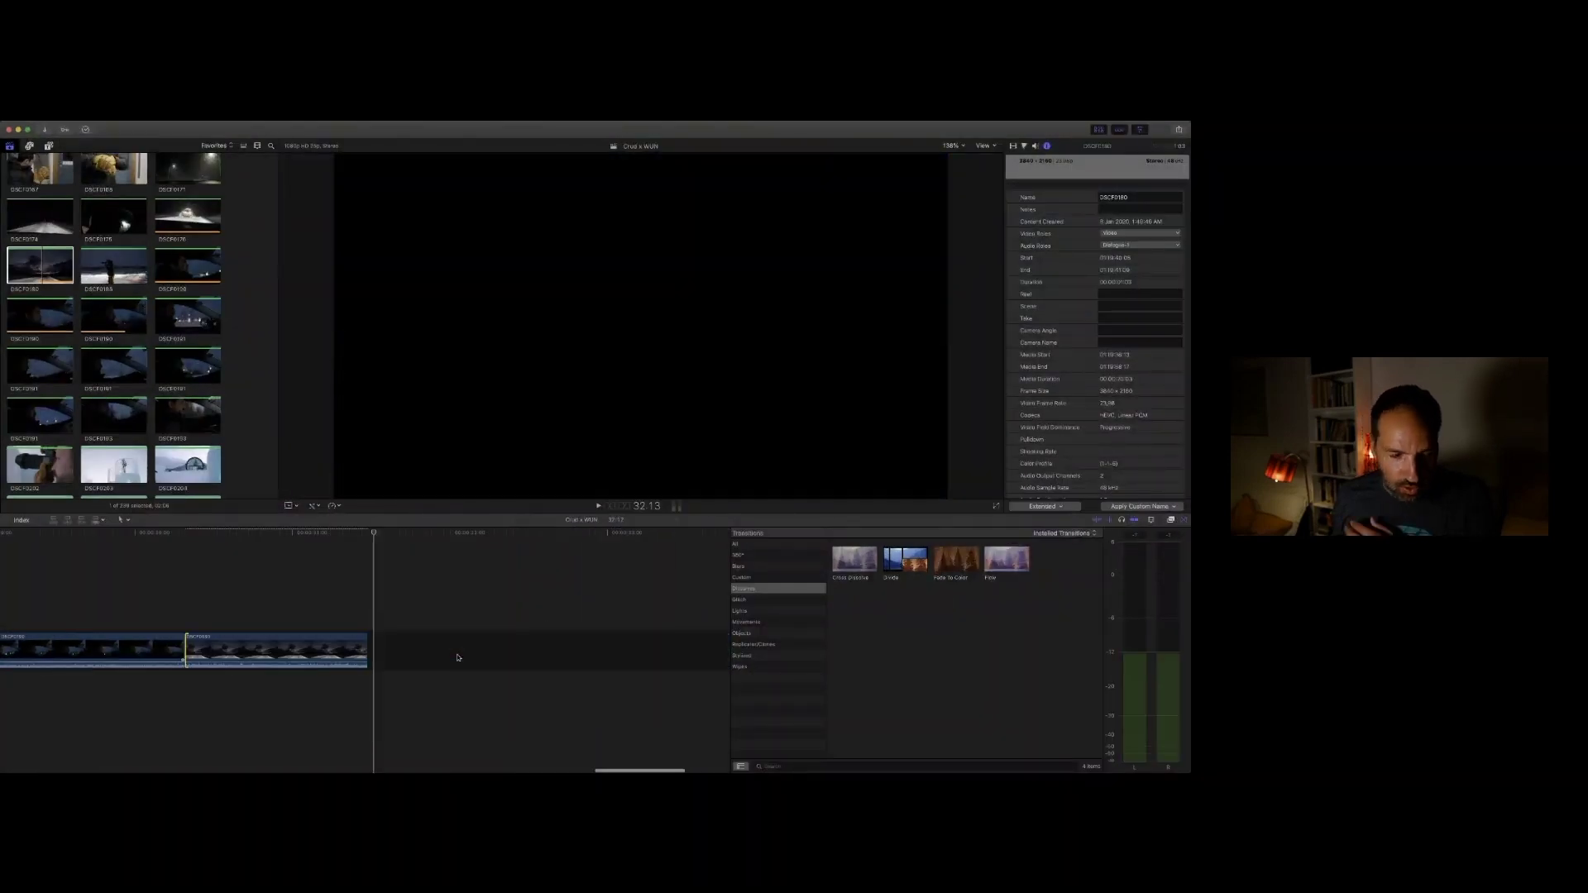
left_click(264, 656)
scroll(102, 422, "down", 1)
scroll(101, 422, "down", 3)
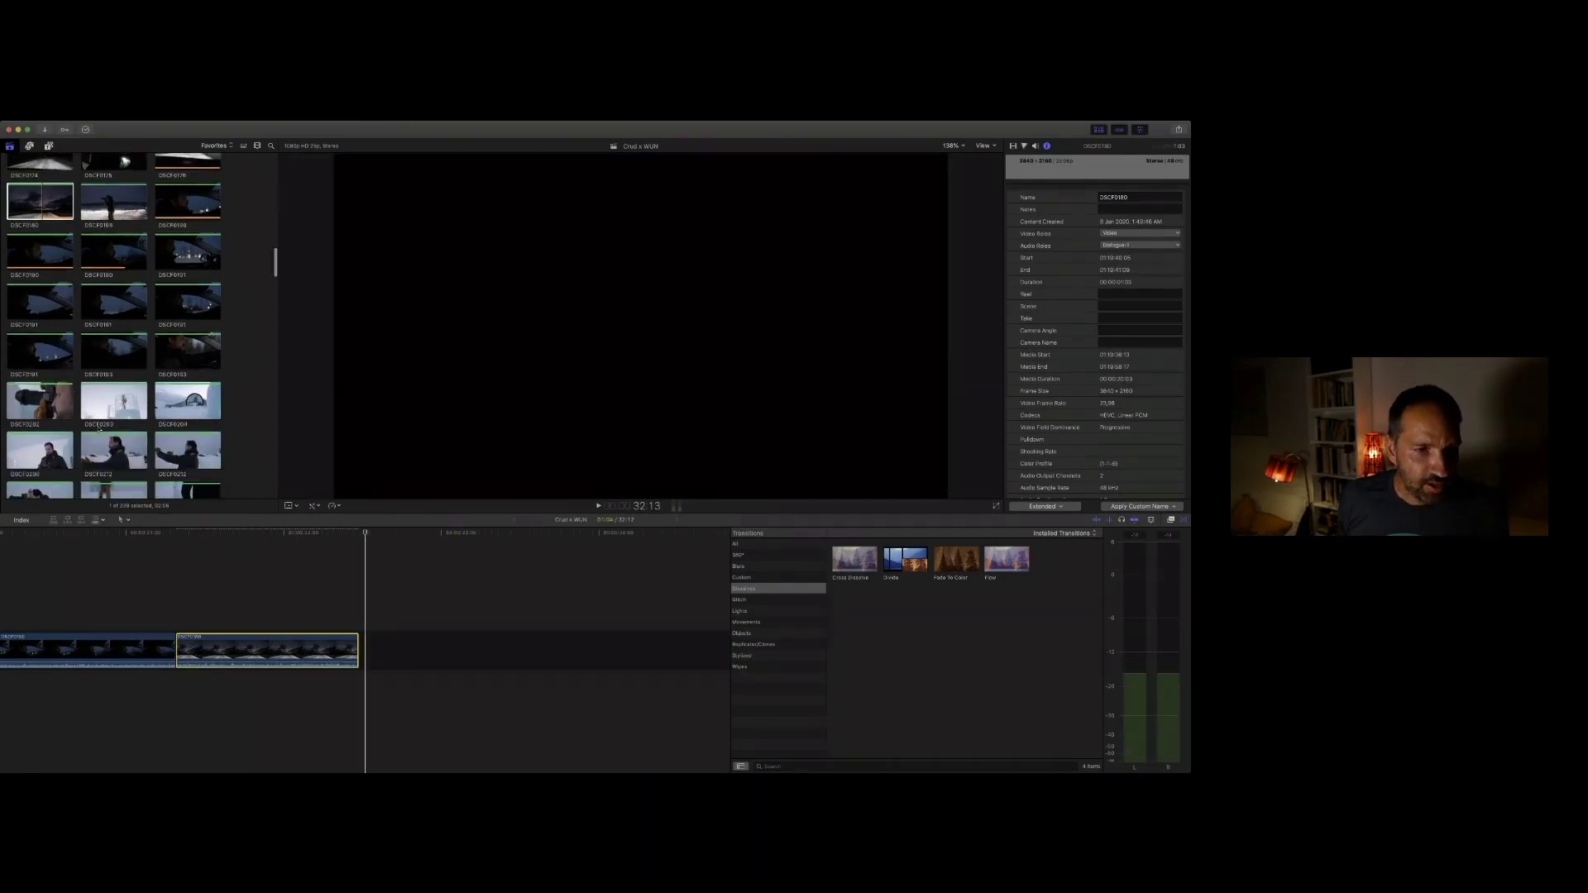
left_click(33, 358)
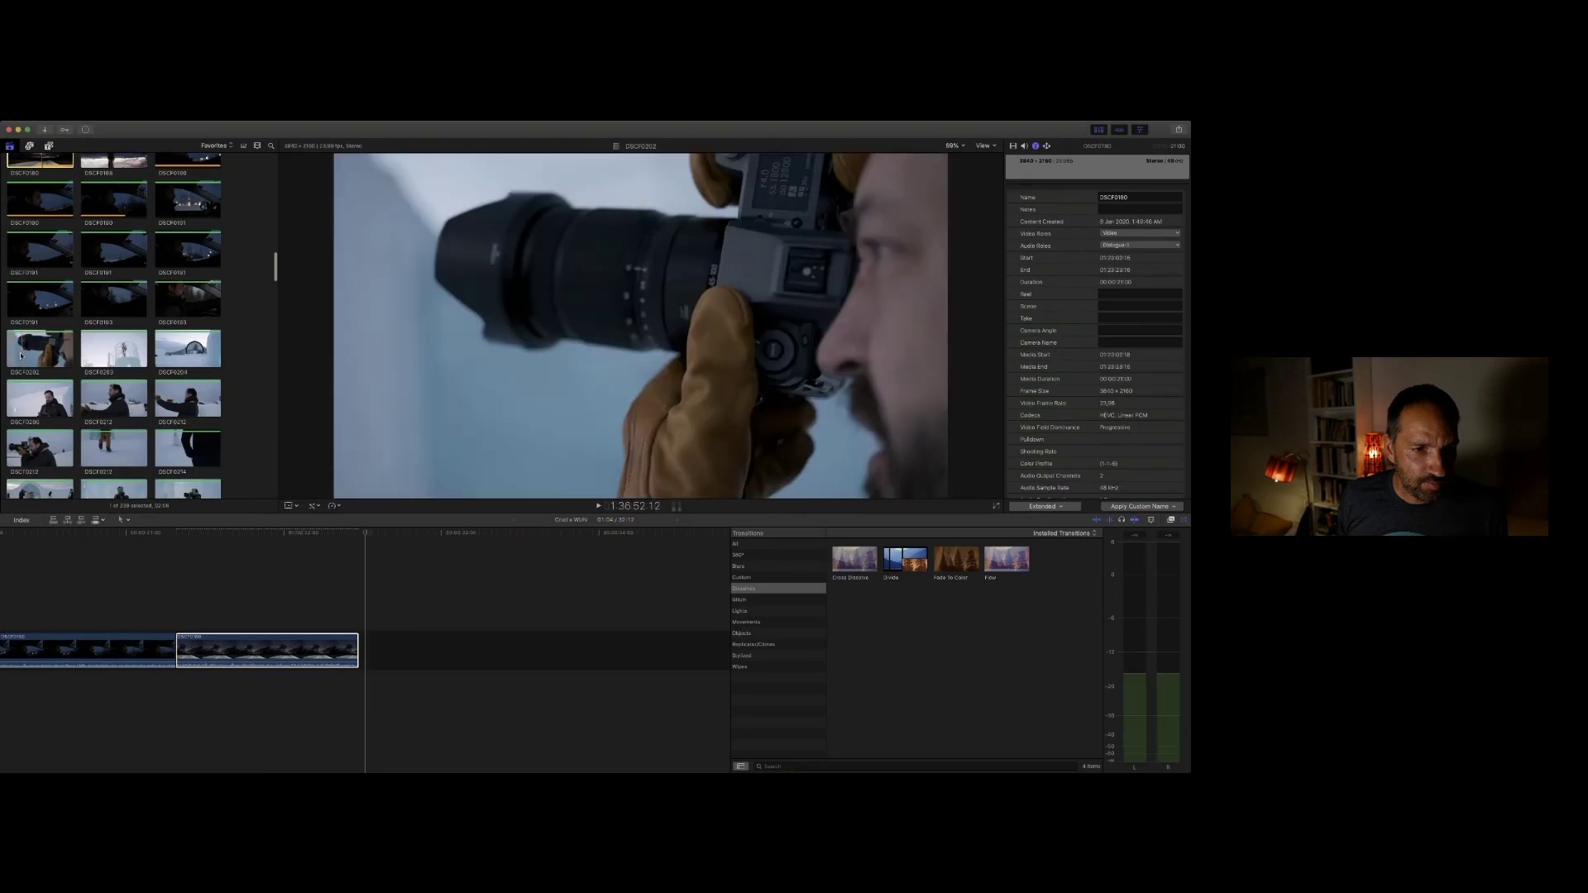
left_click(30, 358)
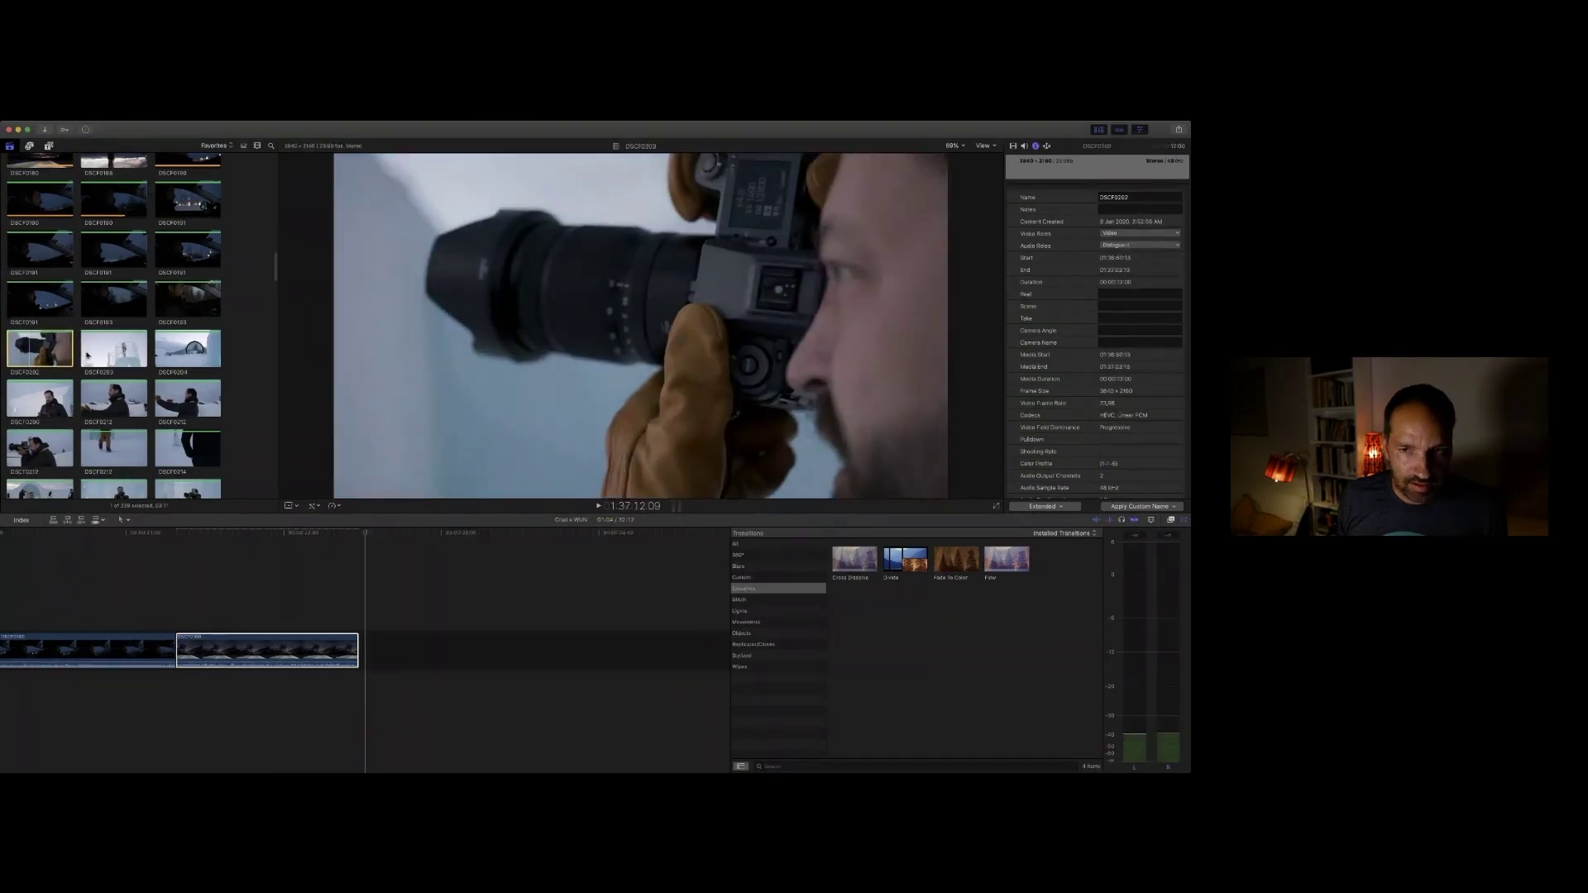
left_click(120, 359)
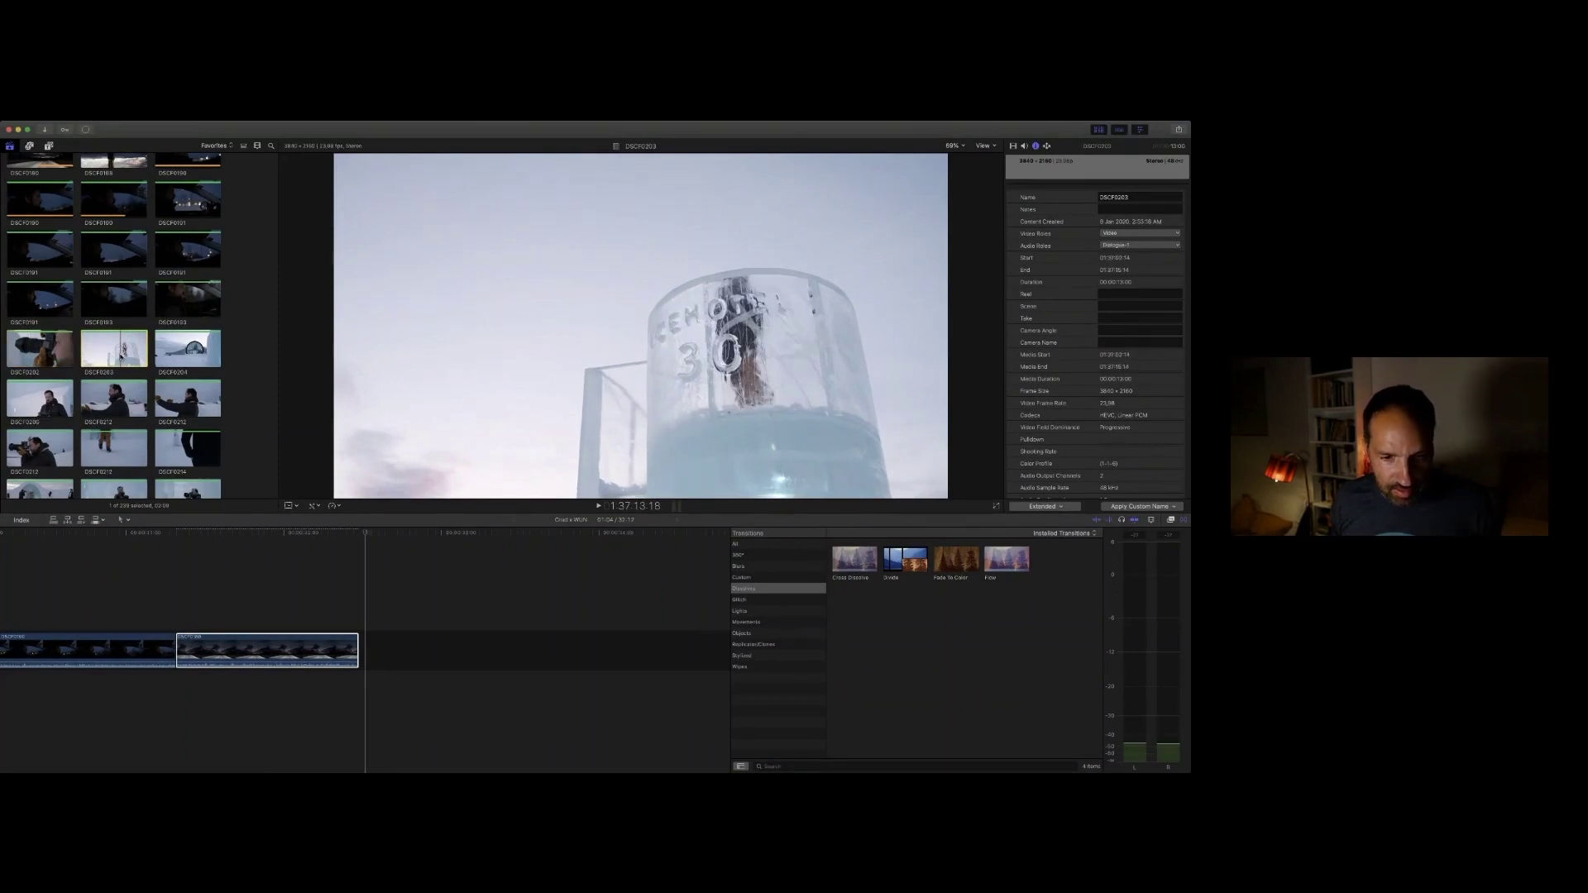
key("e")
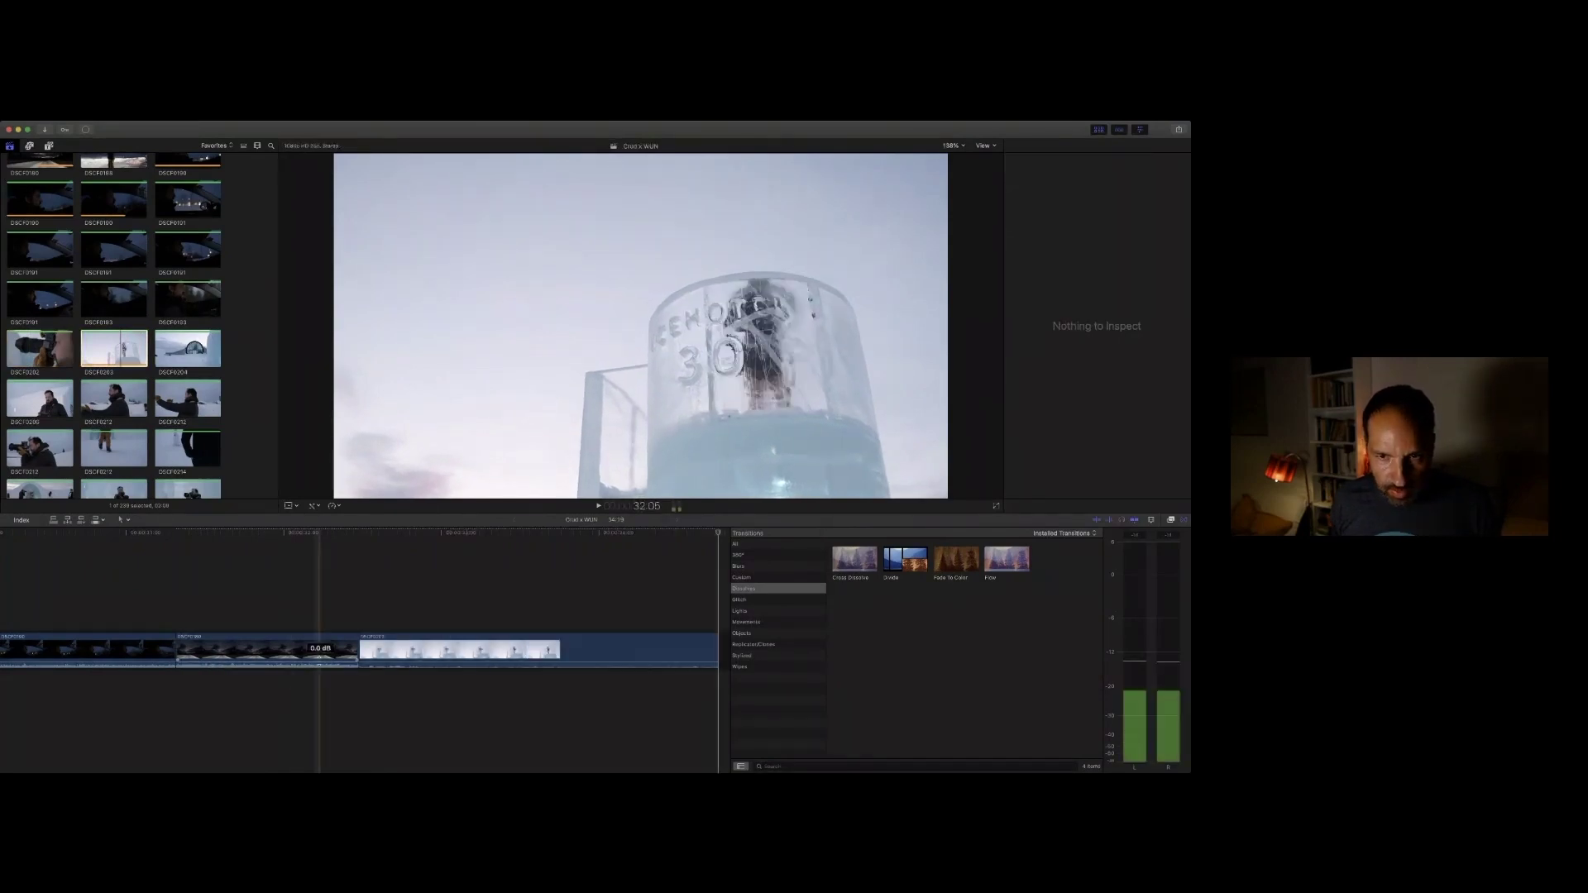
left_click(319, 654)
key("space")
key("space")
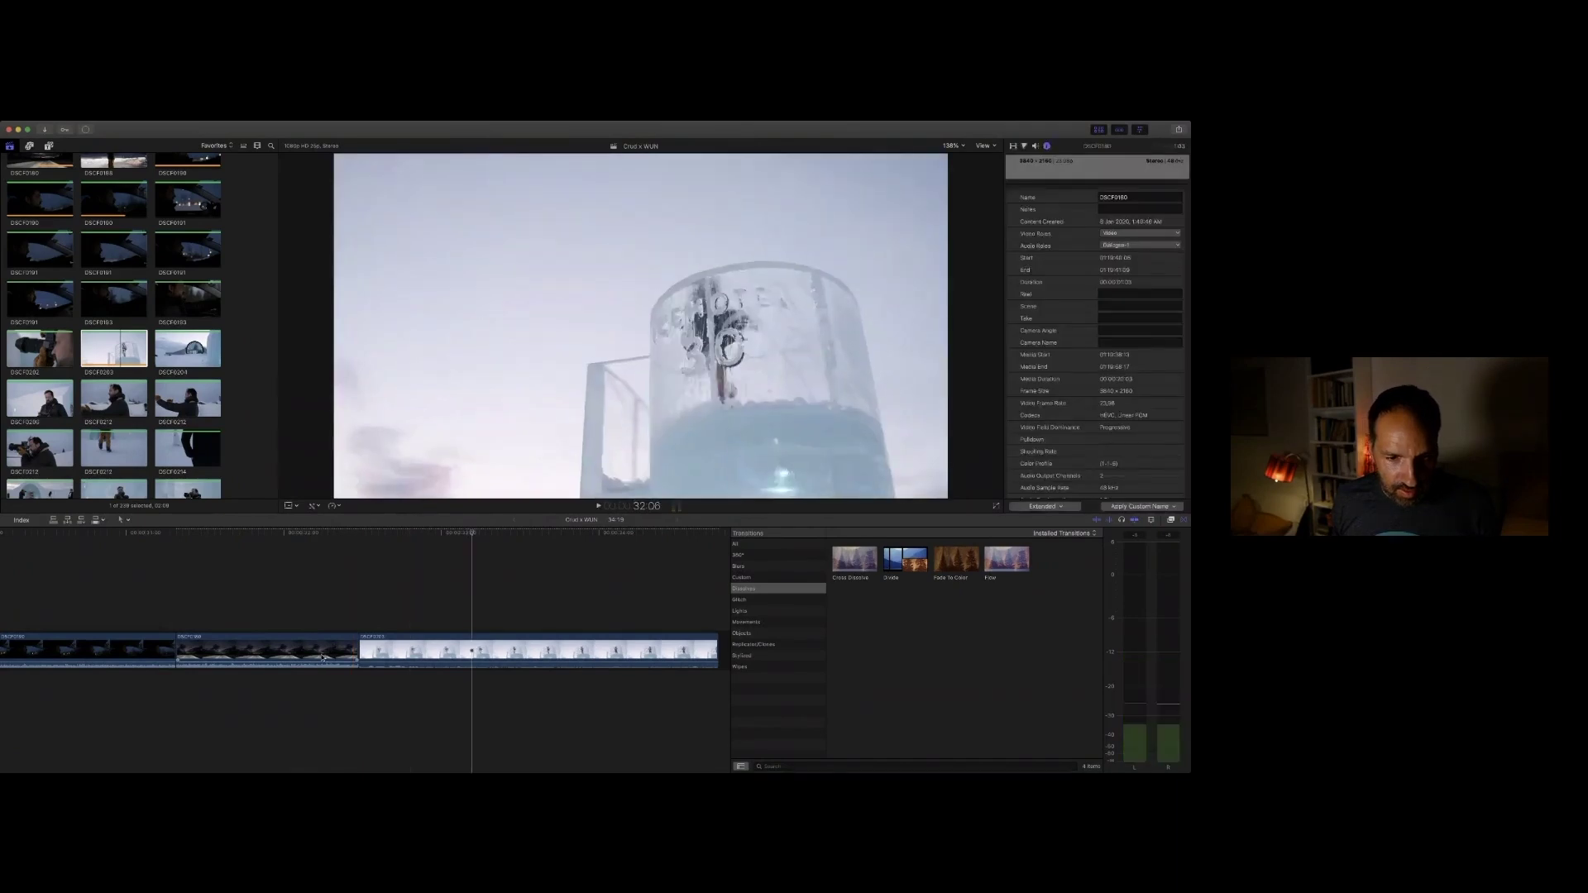
Step: Add a Fade To Color transition between the dusk road and ice structure shots, check its settings and play through it
left_click(361, 660)
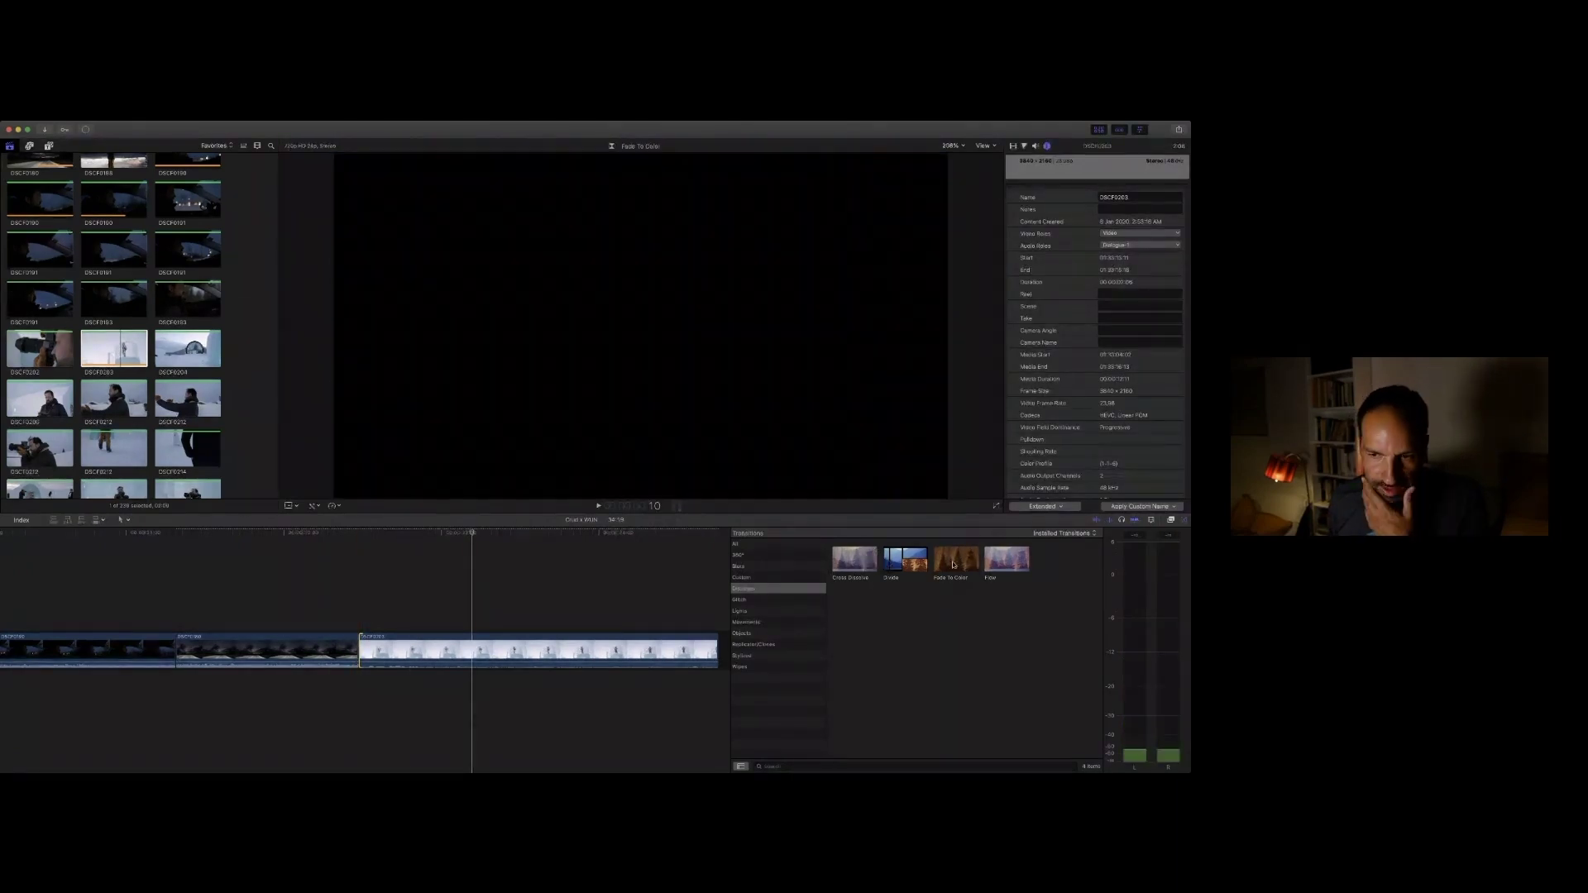
left_click(953, 565)
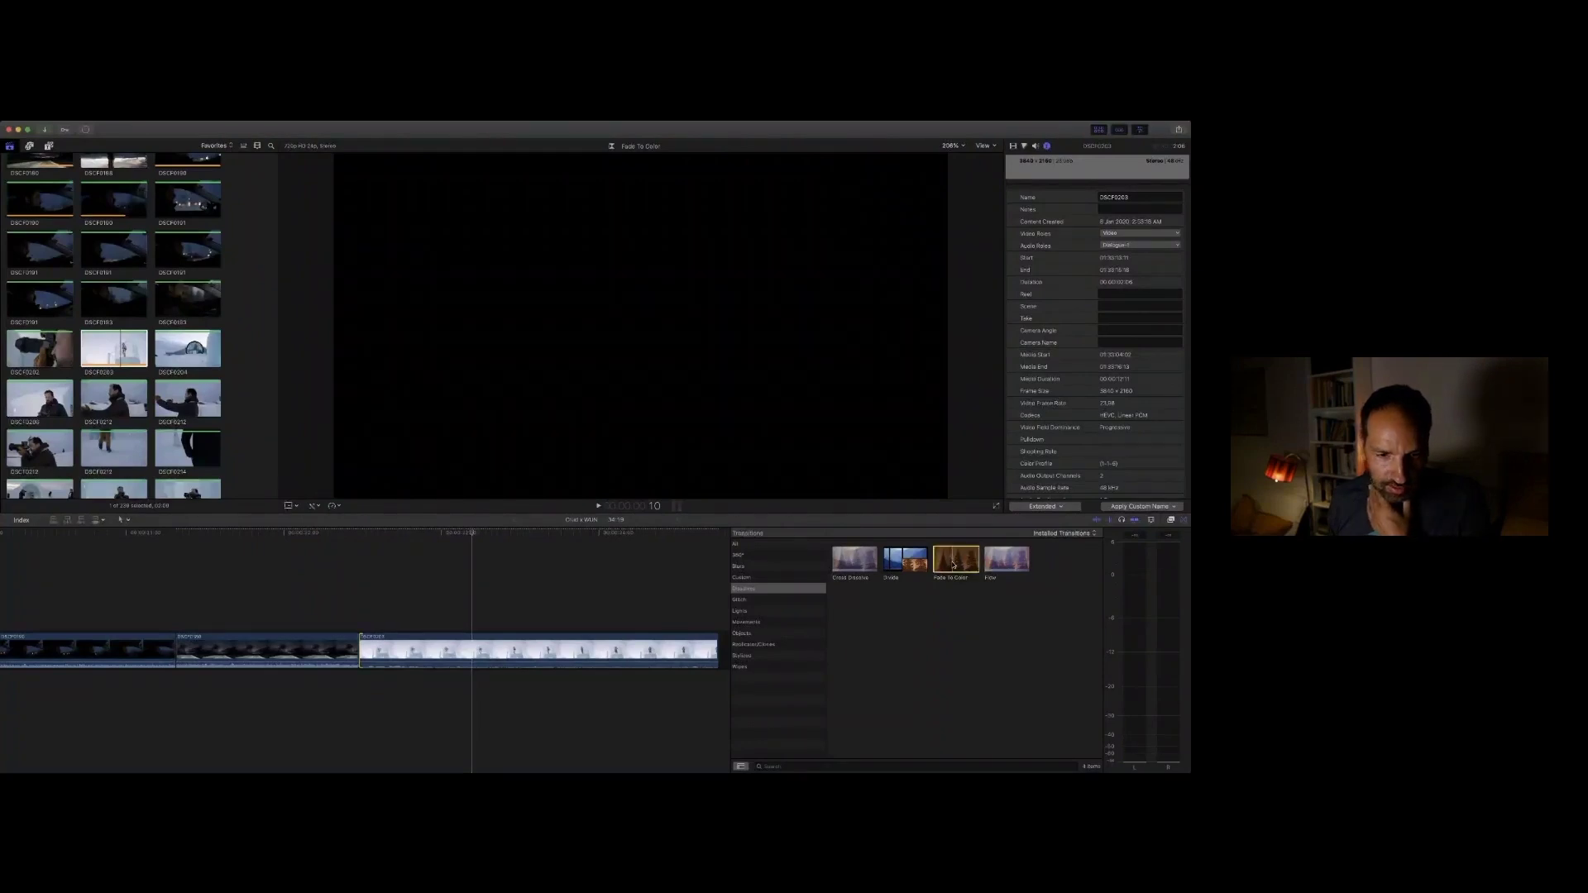
double_click(953, 565)
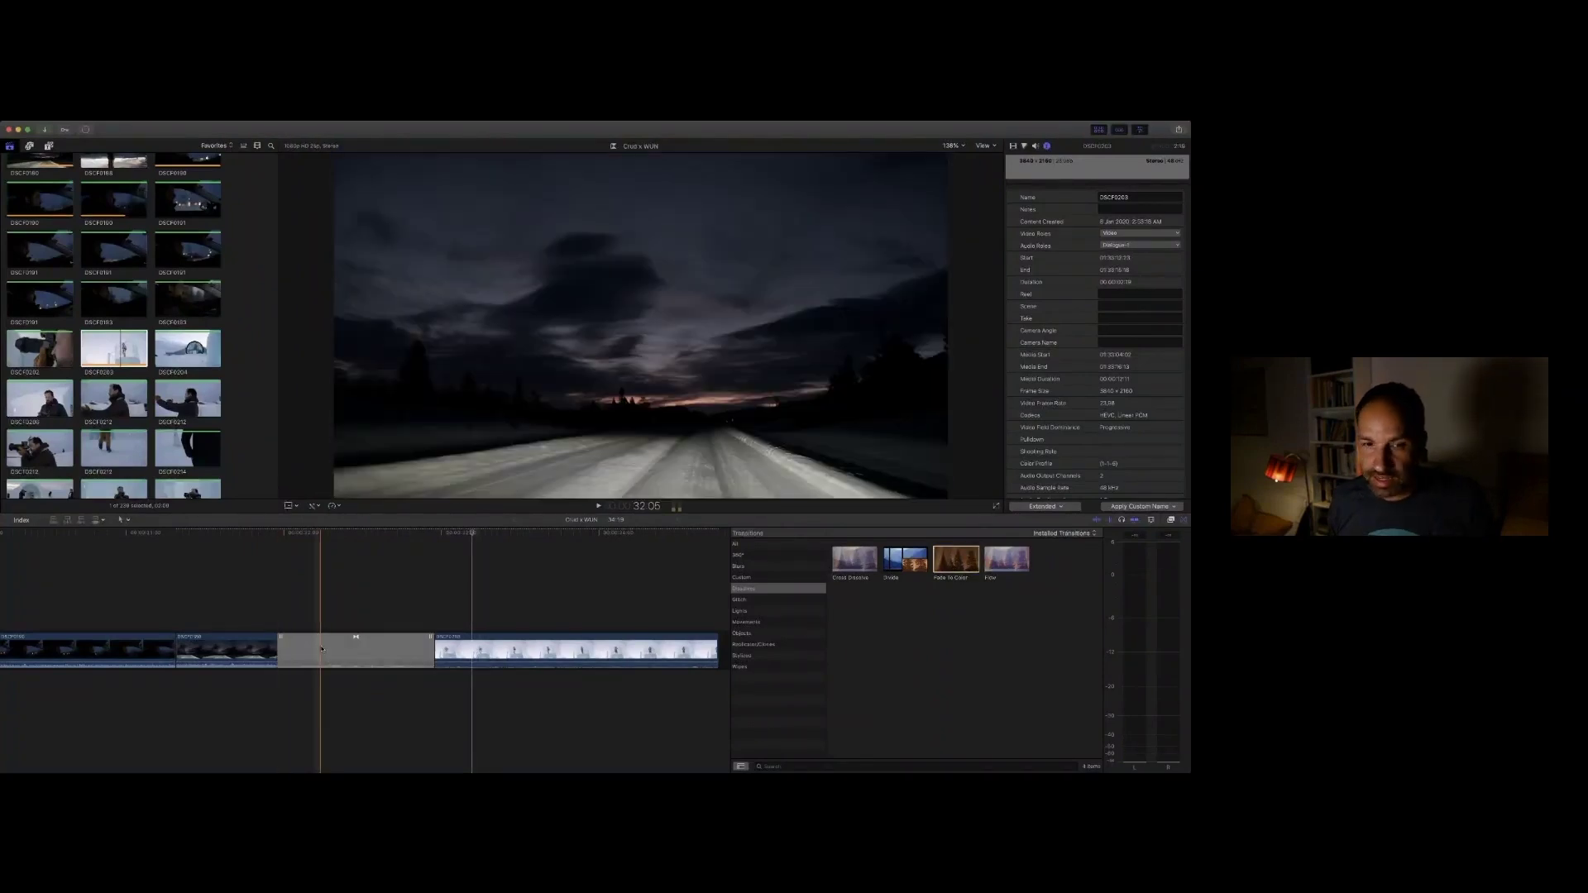
left_click(331, 654)
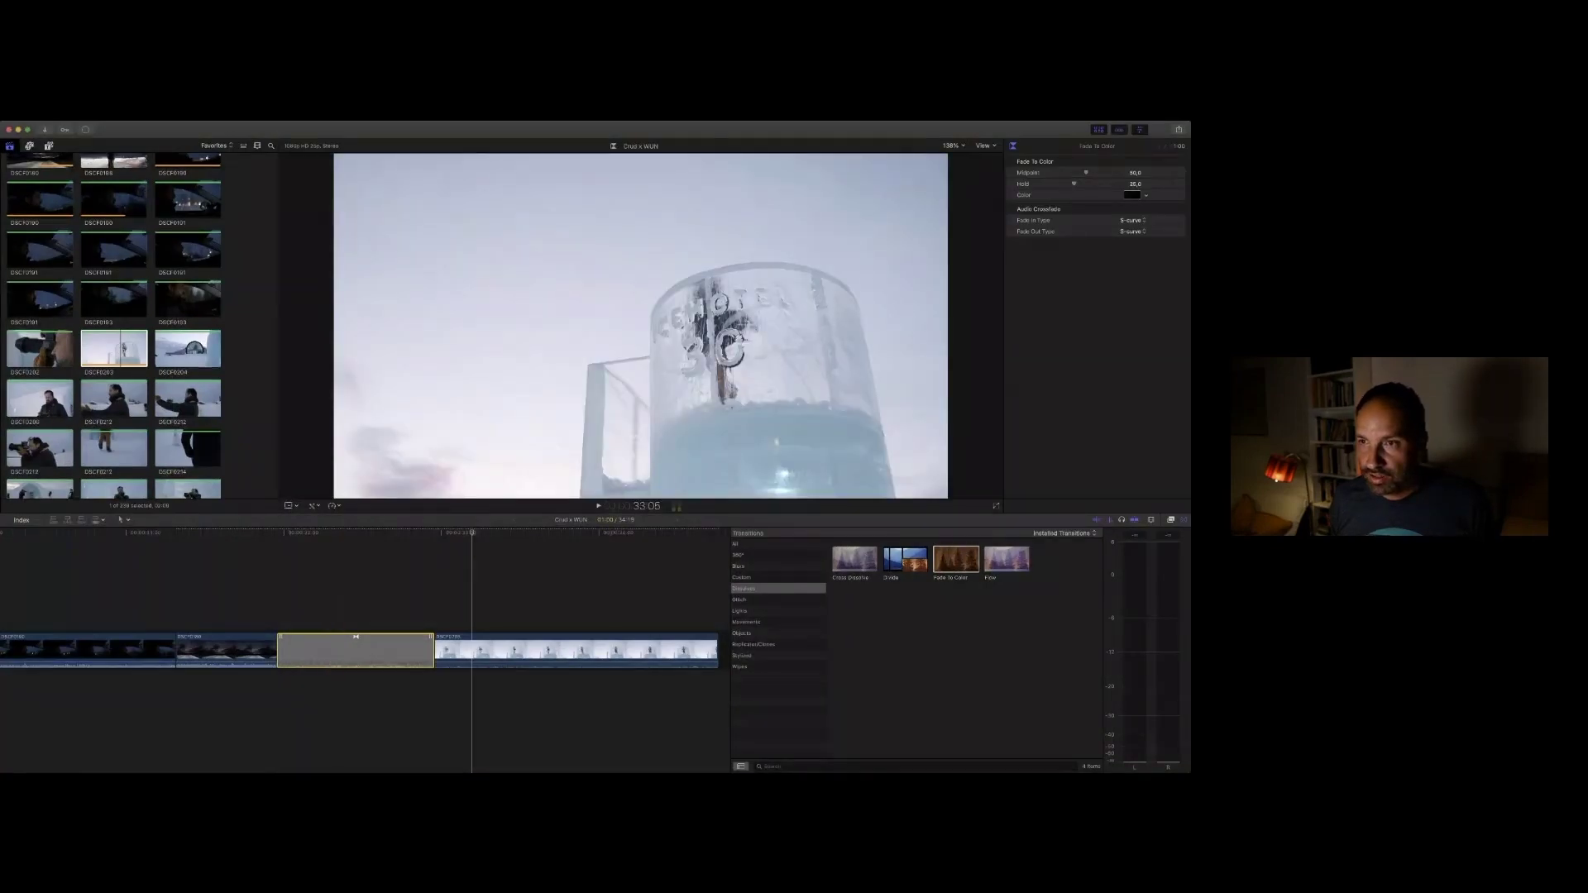
mouse_move(1151, 162)
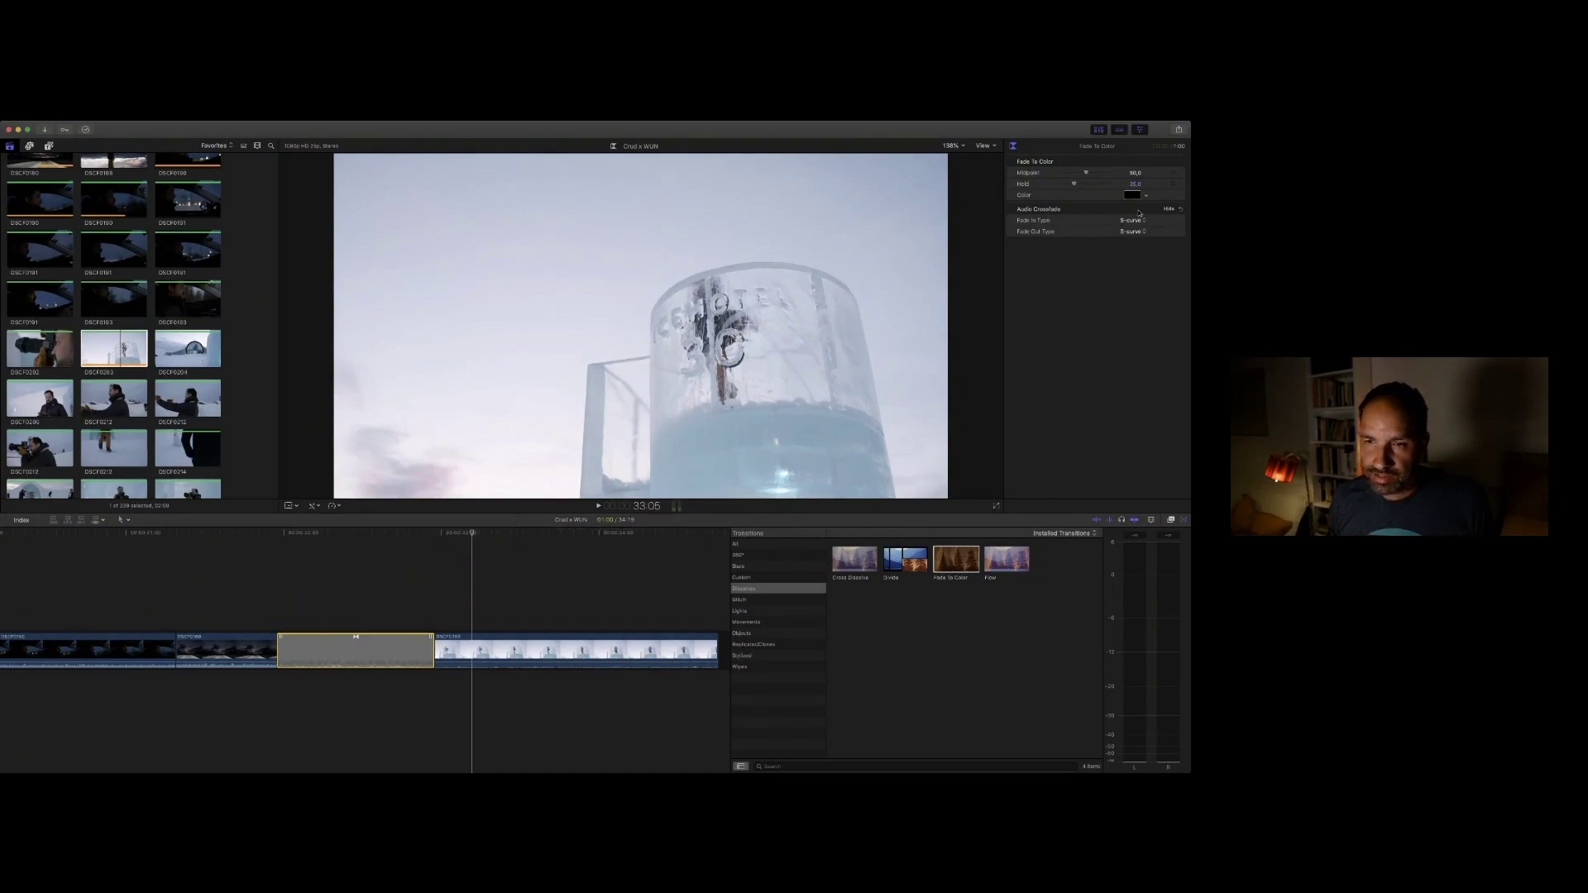
left_click(221, 651)
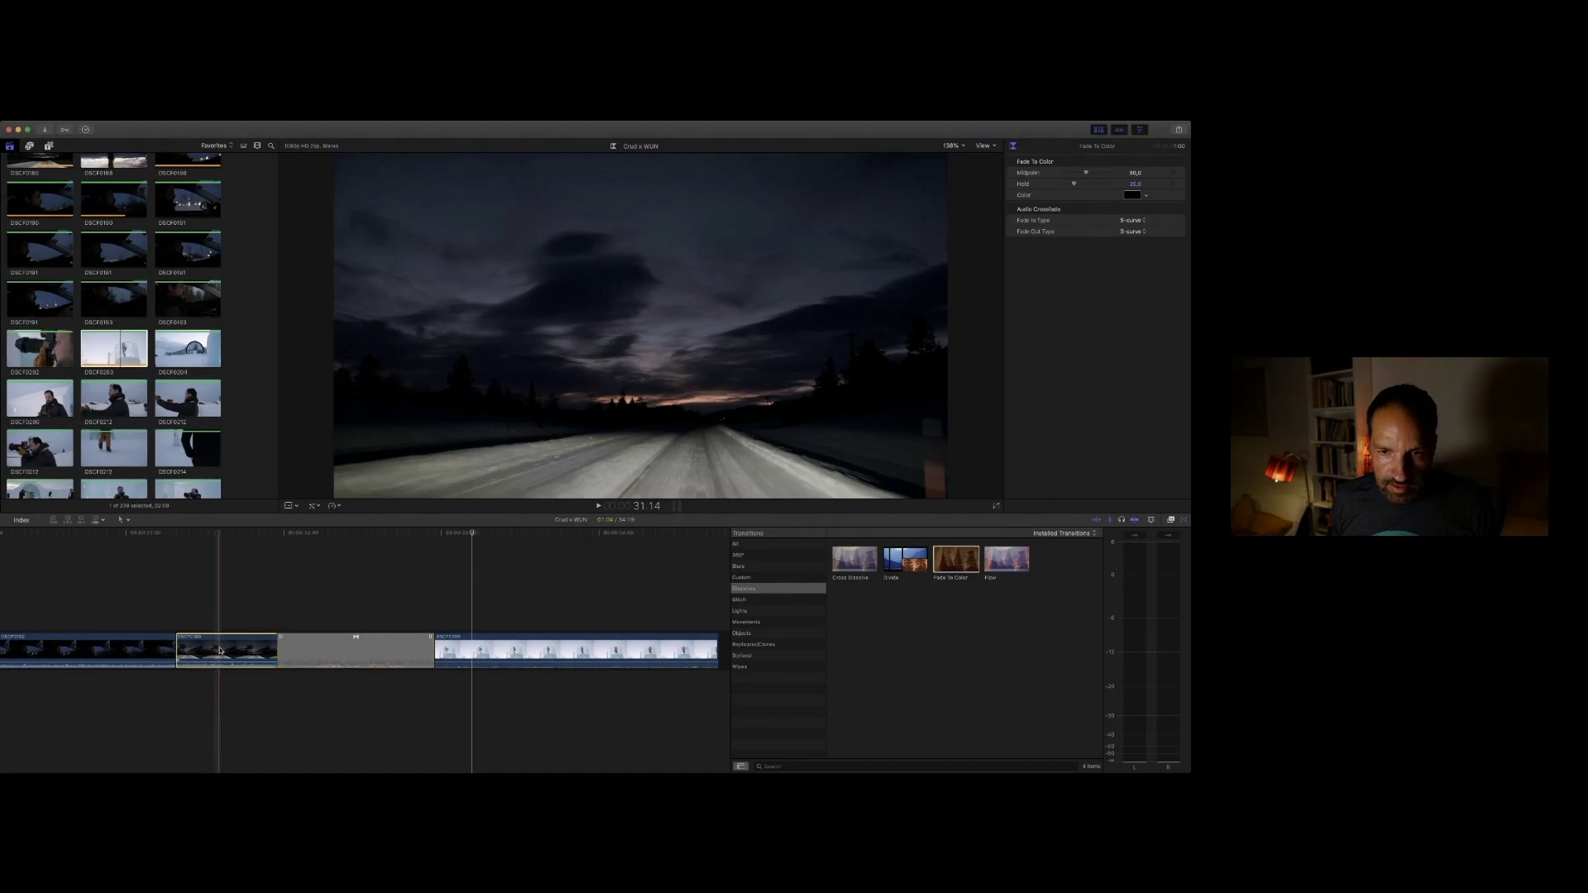
key("space")
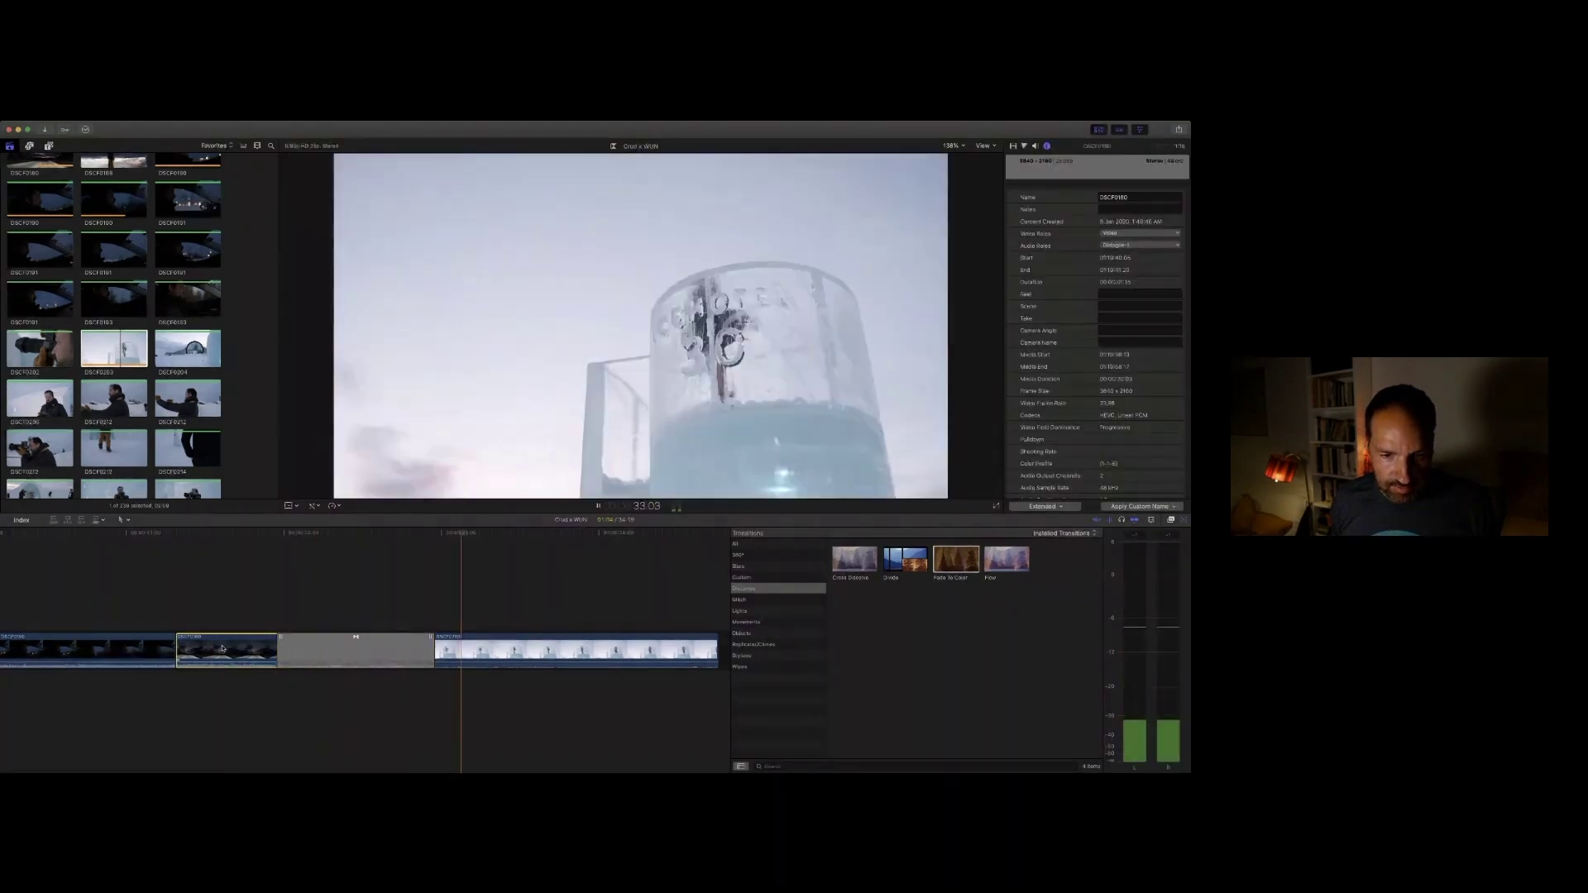
key("space")
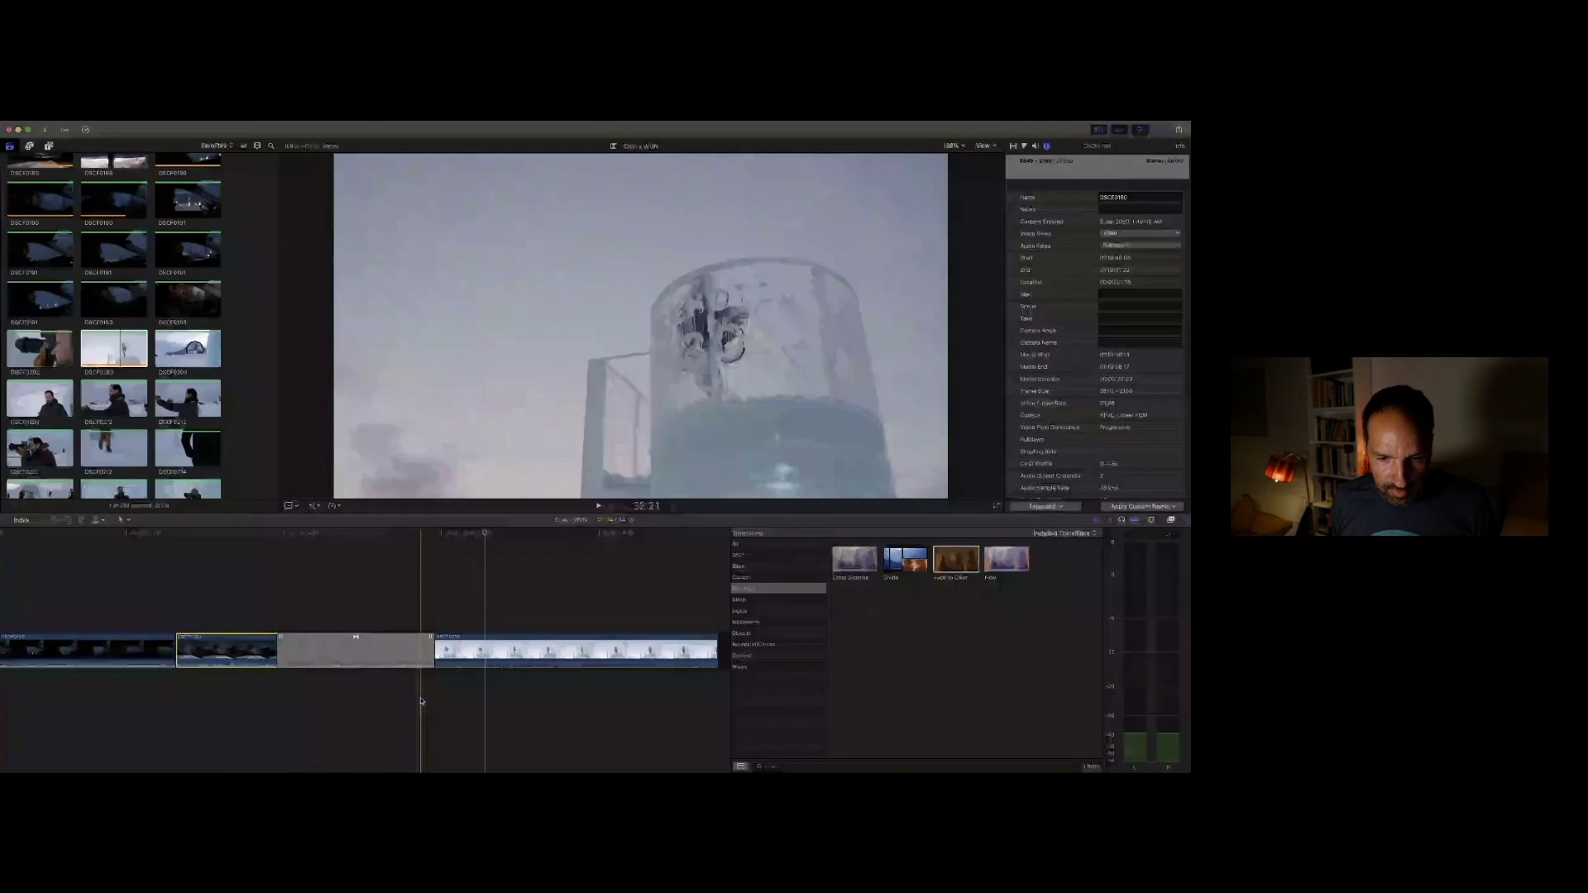
key("space")
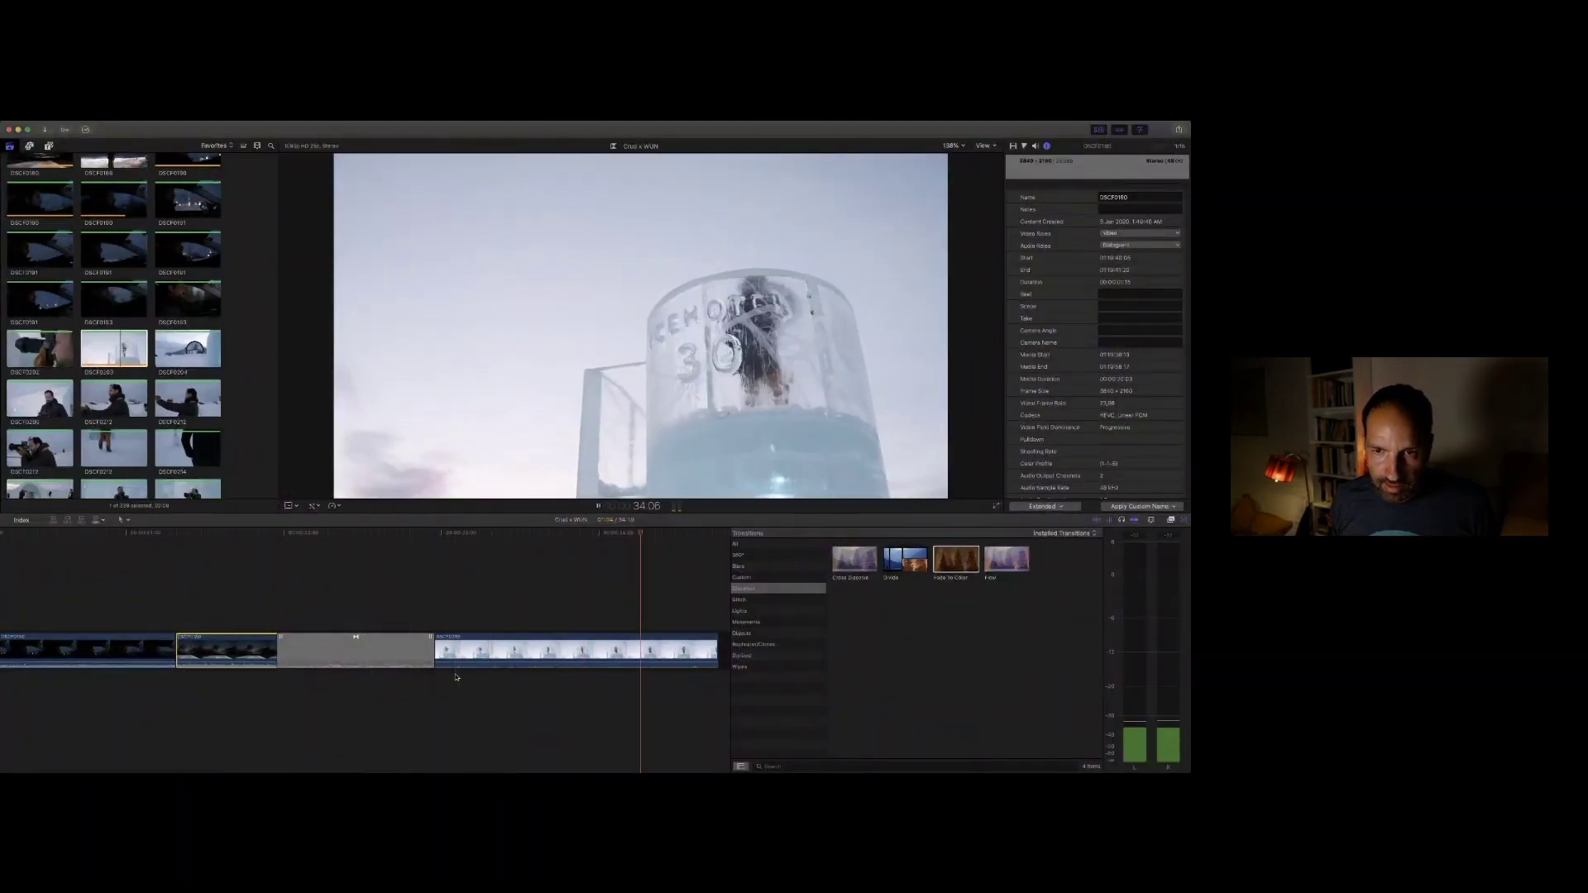
Step: Preview the neighbouring daytime favorites, append the close-up of the gloved photographer looking through his camera after the ice structure shot, and play it
left_click(500, 651)
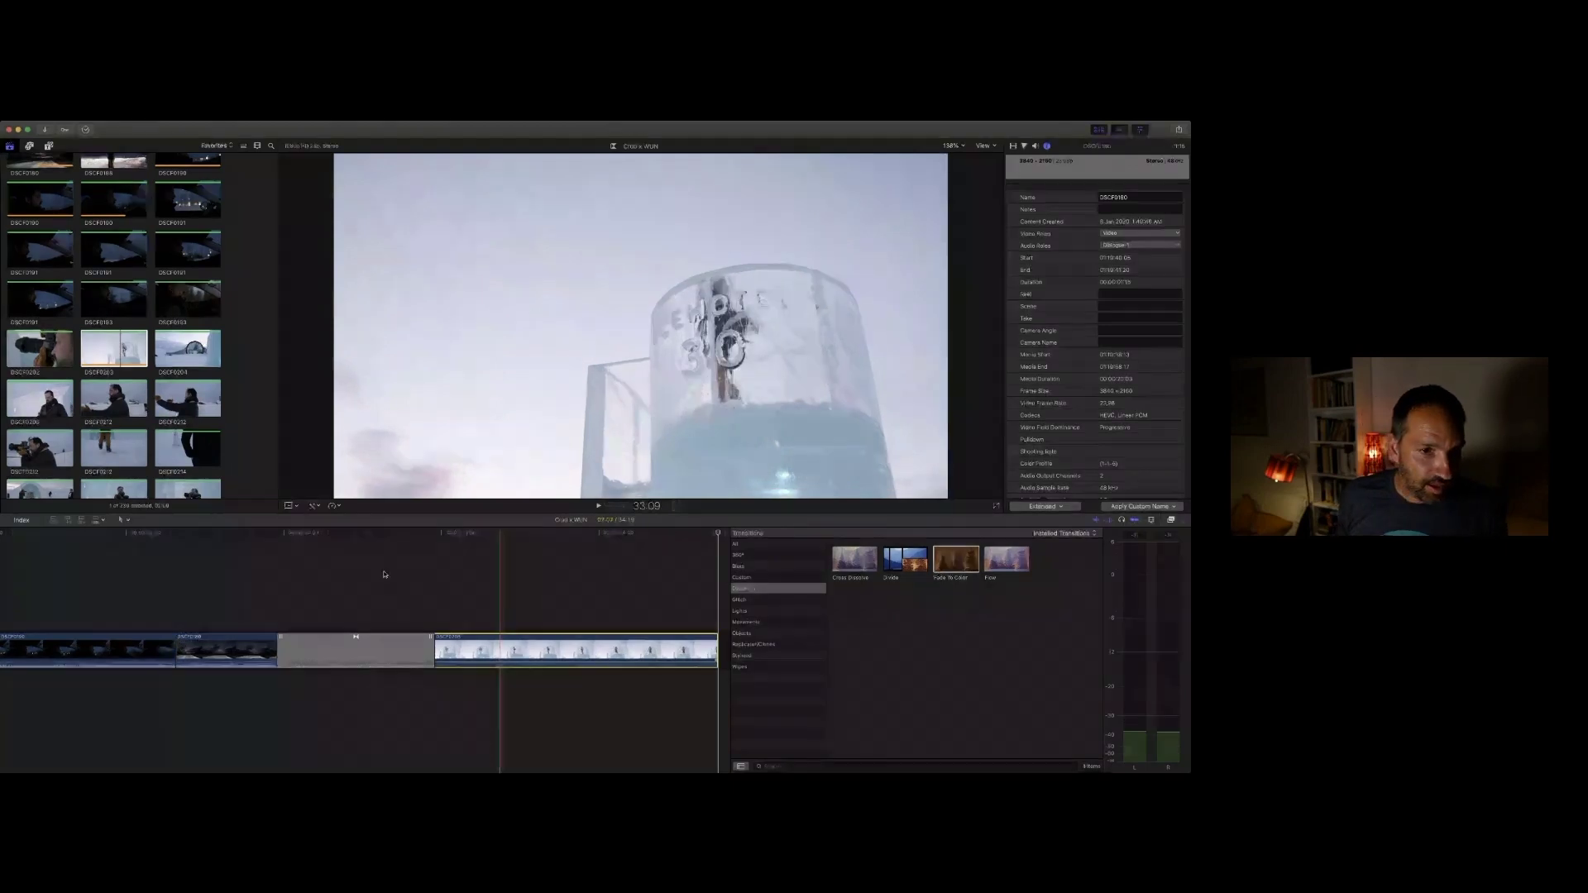
left_click(88, 349)
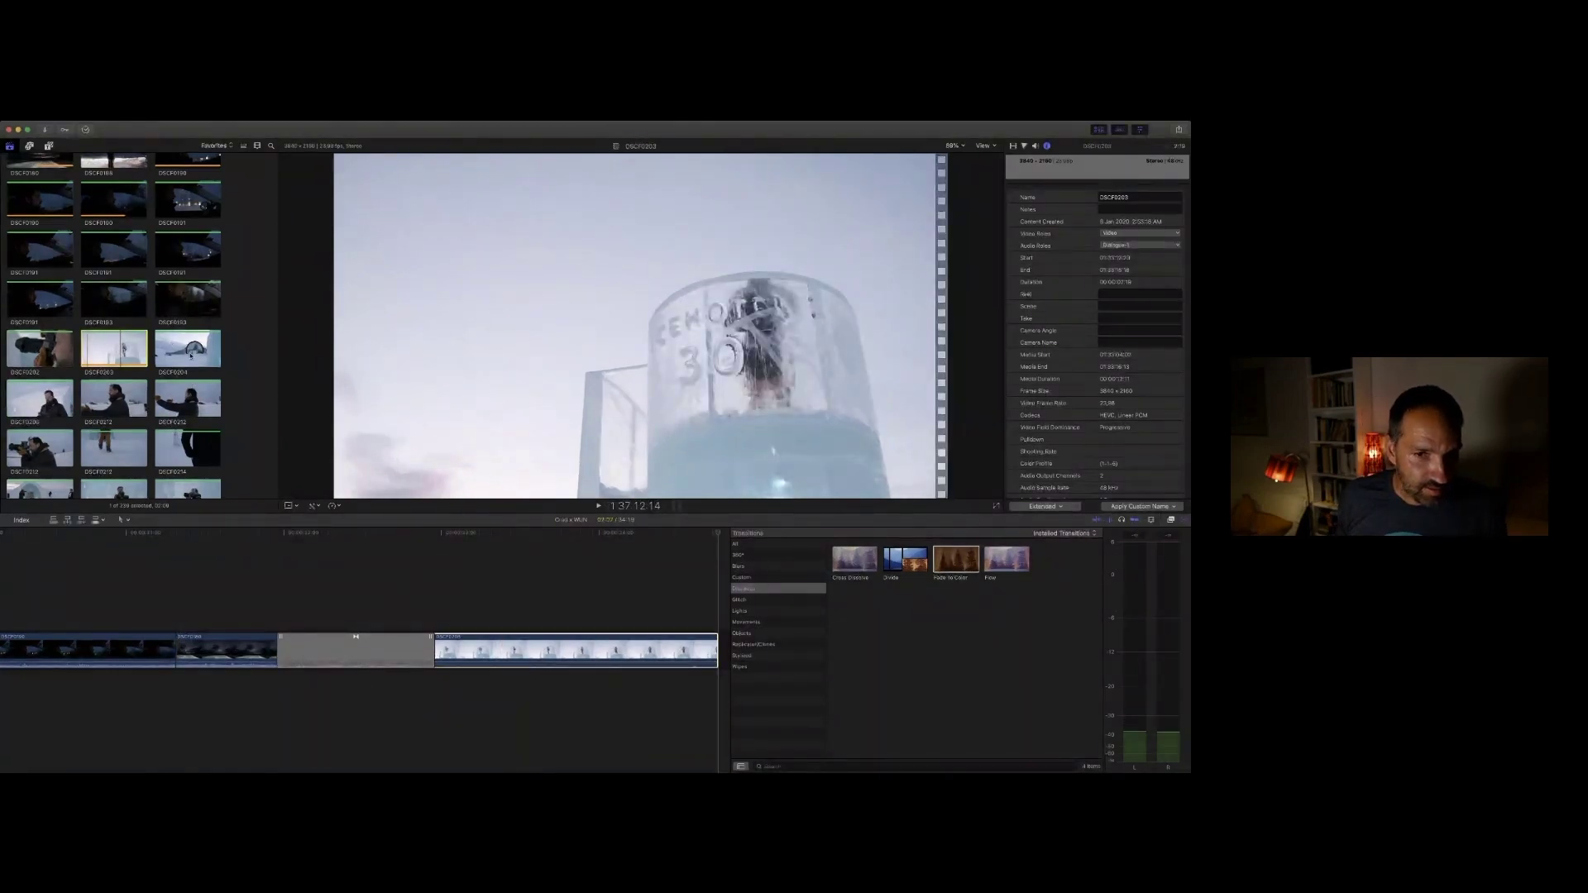
left_click(191, 354)
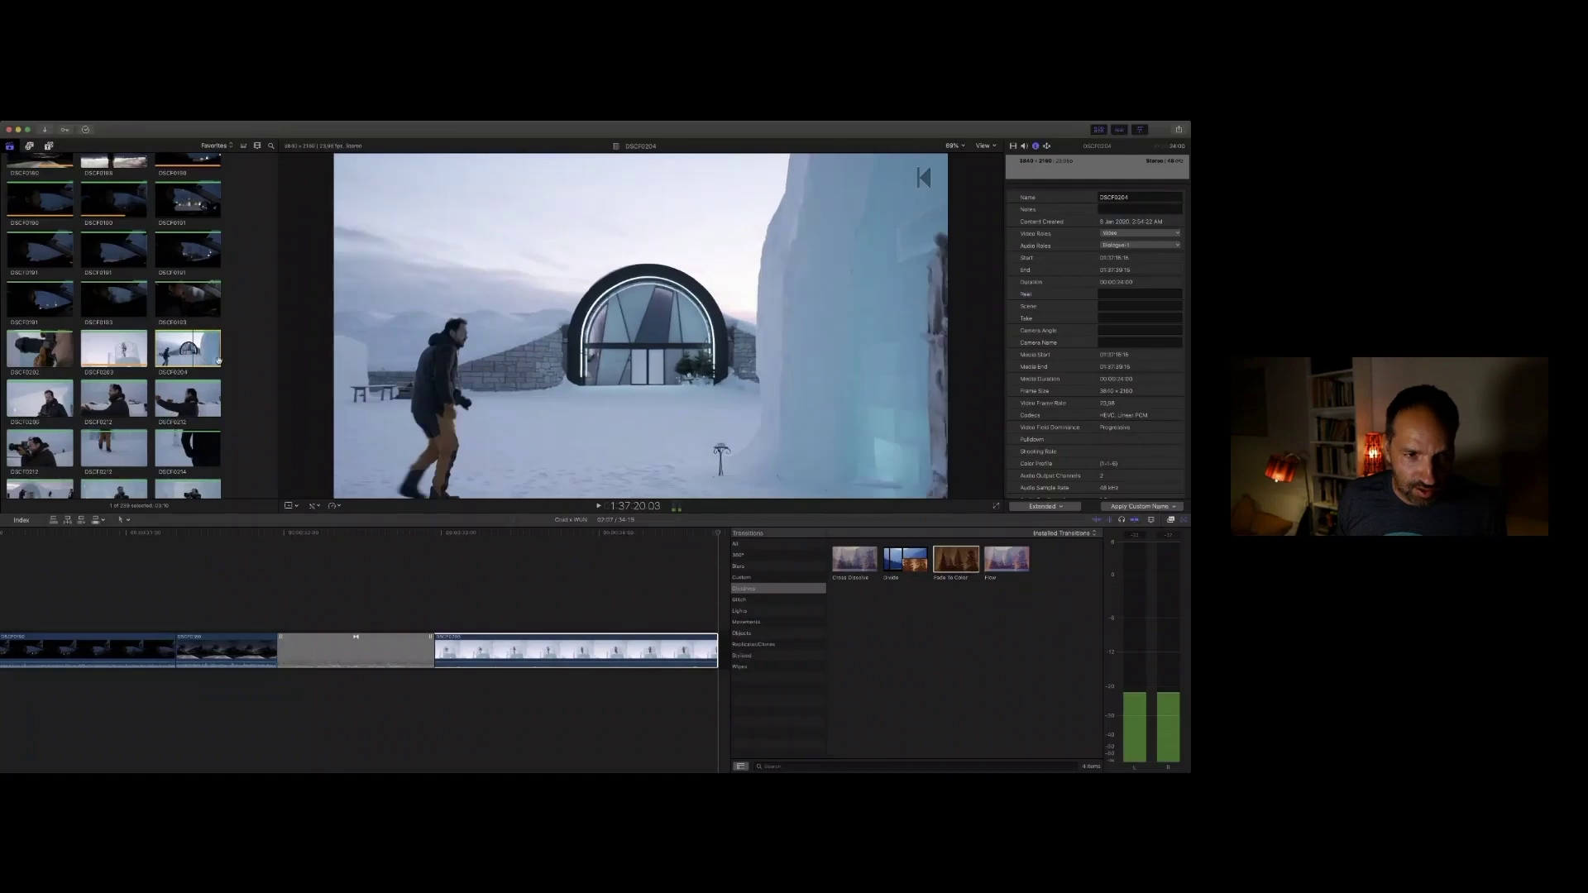
left_click(31, 349)
key("e")
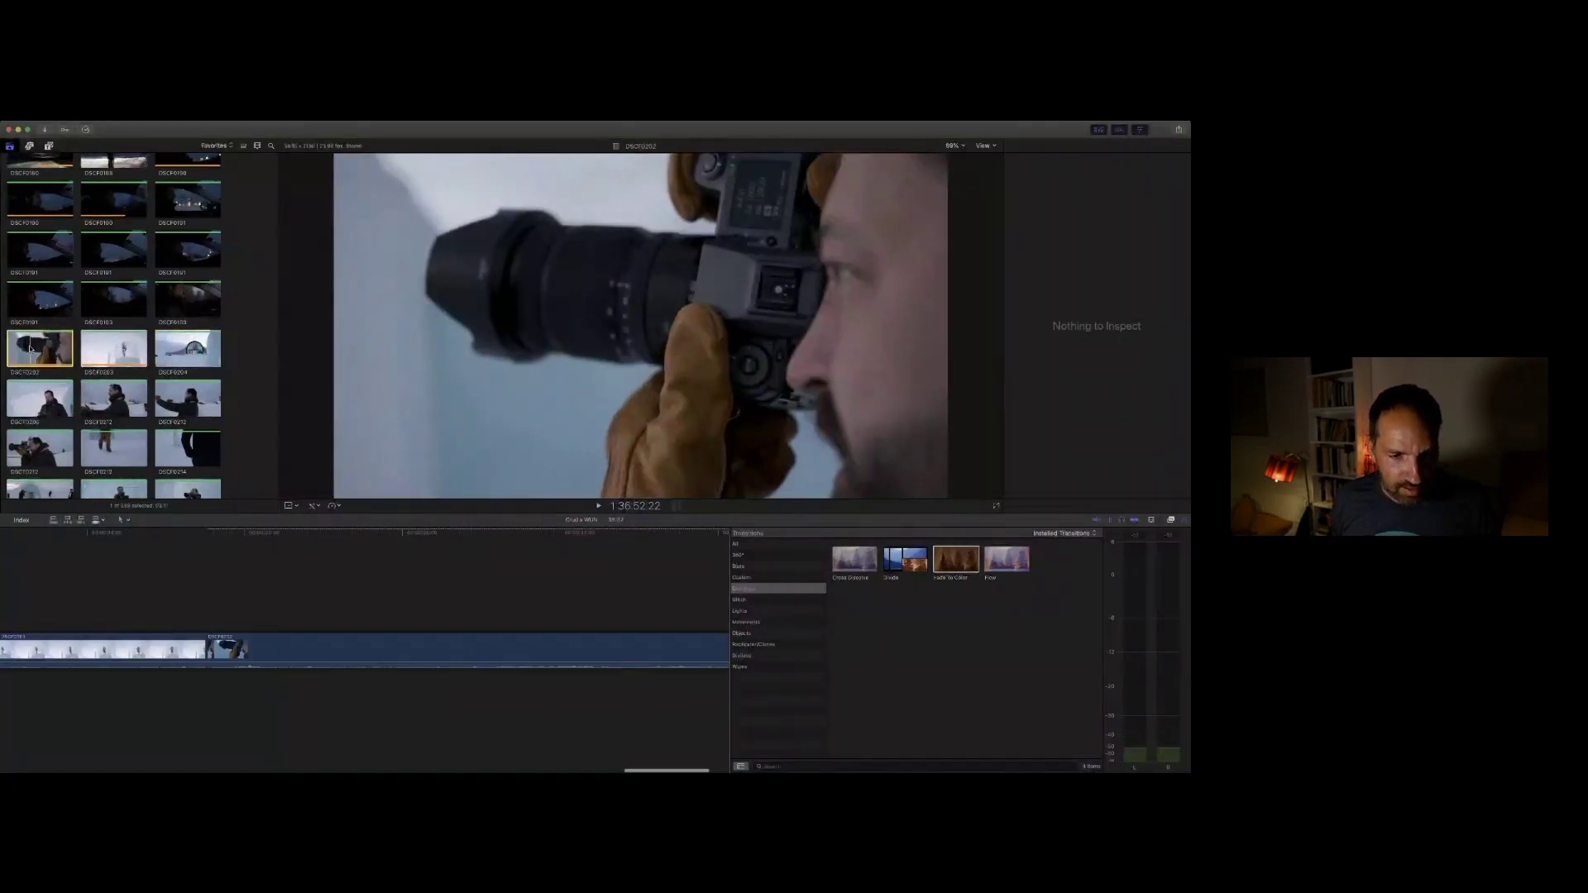
key("space")
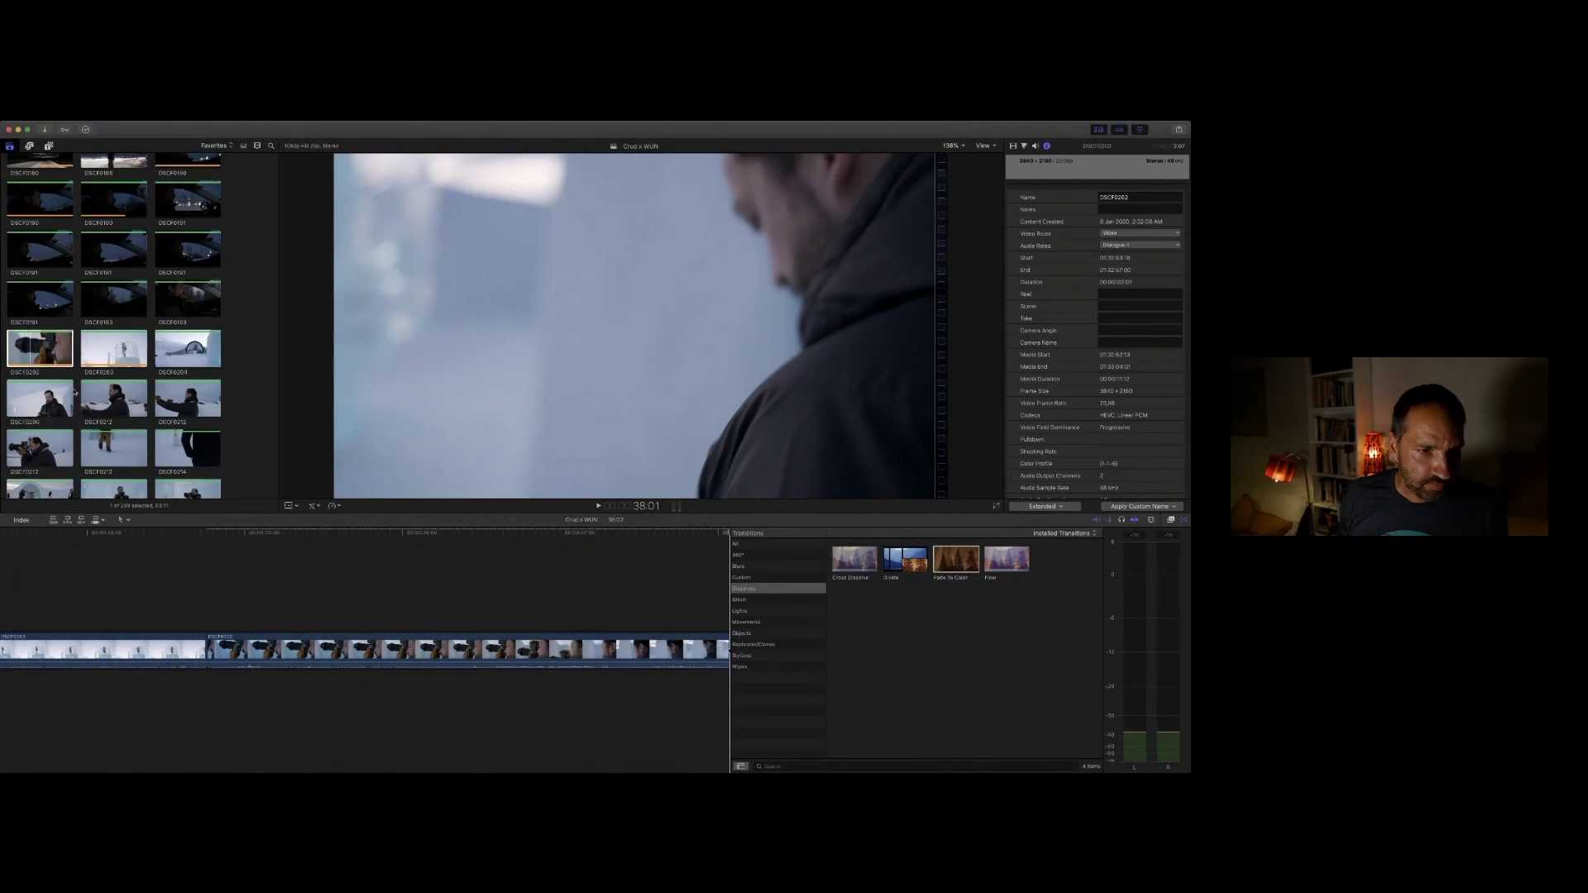
Step: Append the favorite clip of the dark-suited man with the bride behind him after the camera close-up and play the cut
scroll(73, 396, "down", 4)
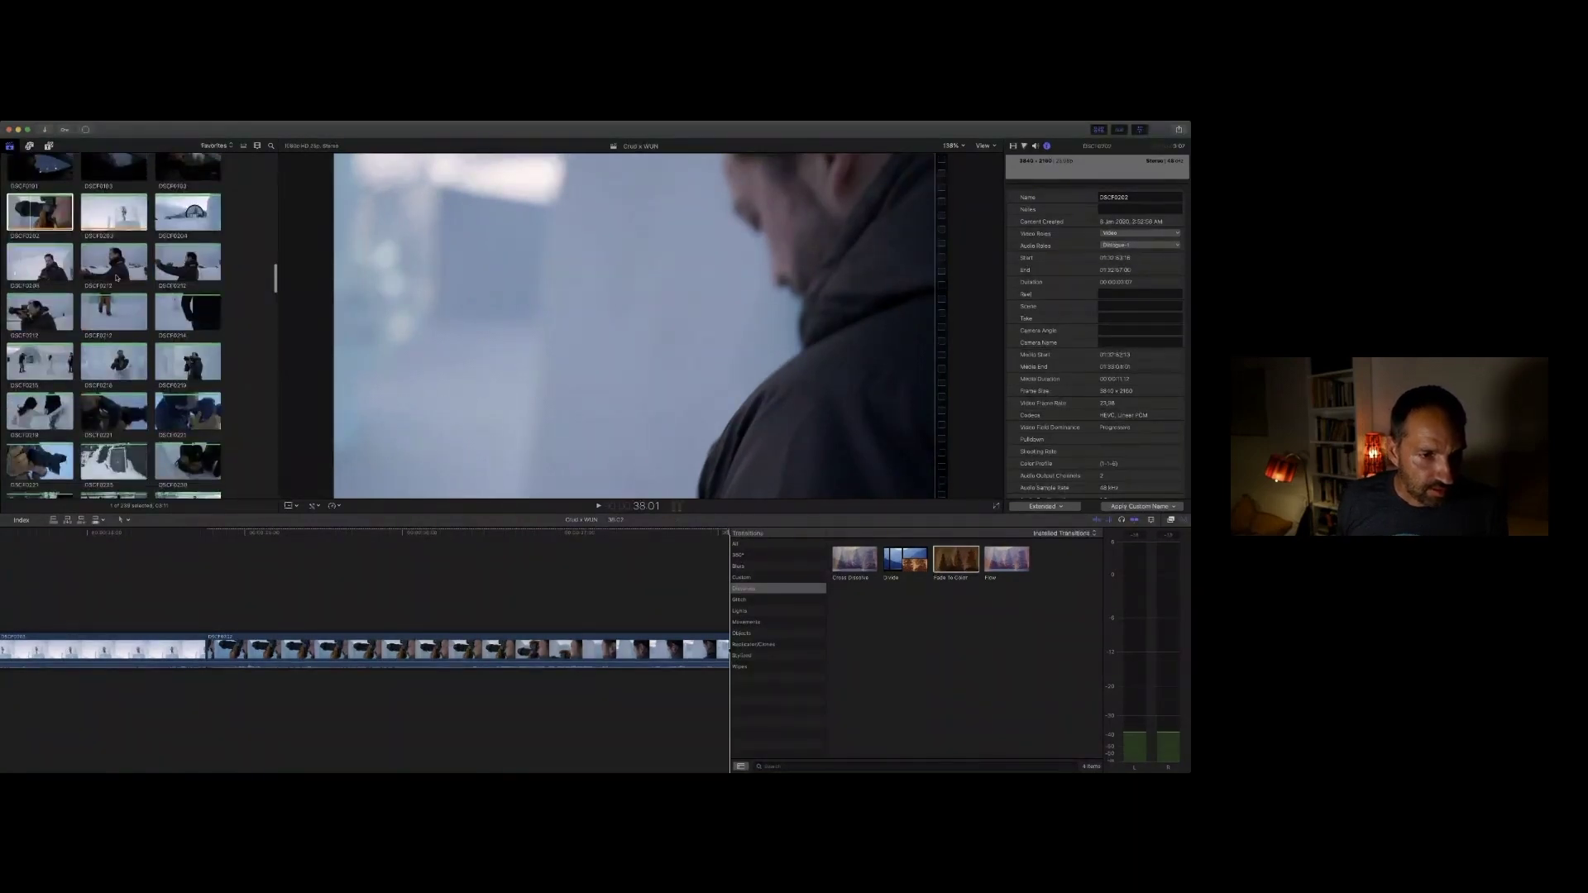
left_click(115, 262)
scroll(132, 264, "down", 2)
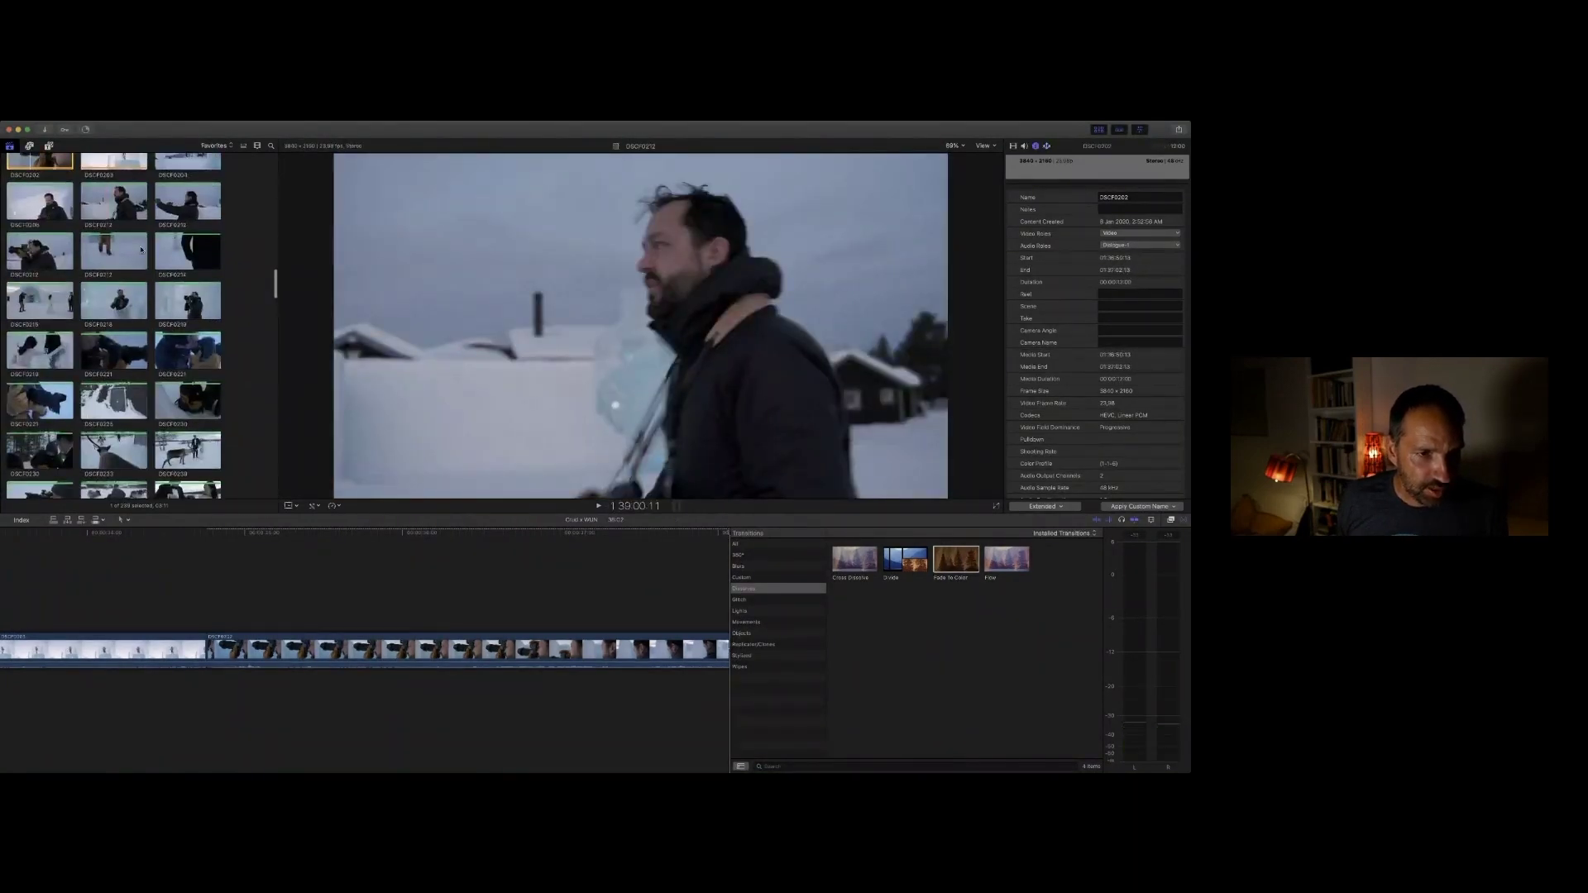
left_click(105, 252)
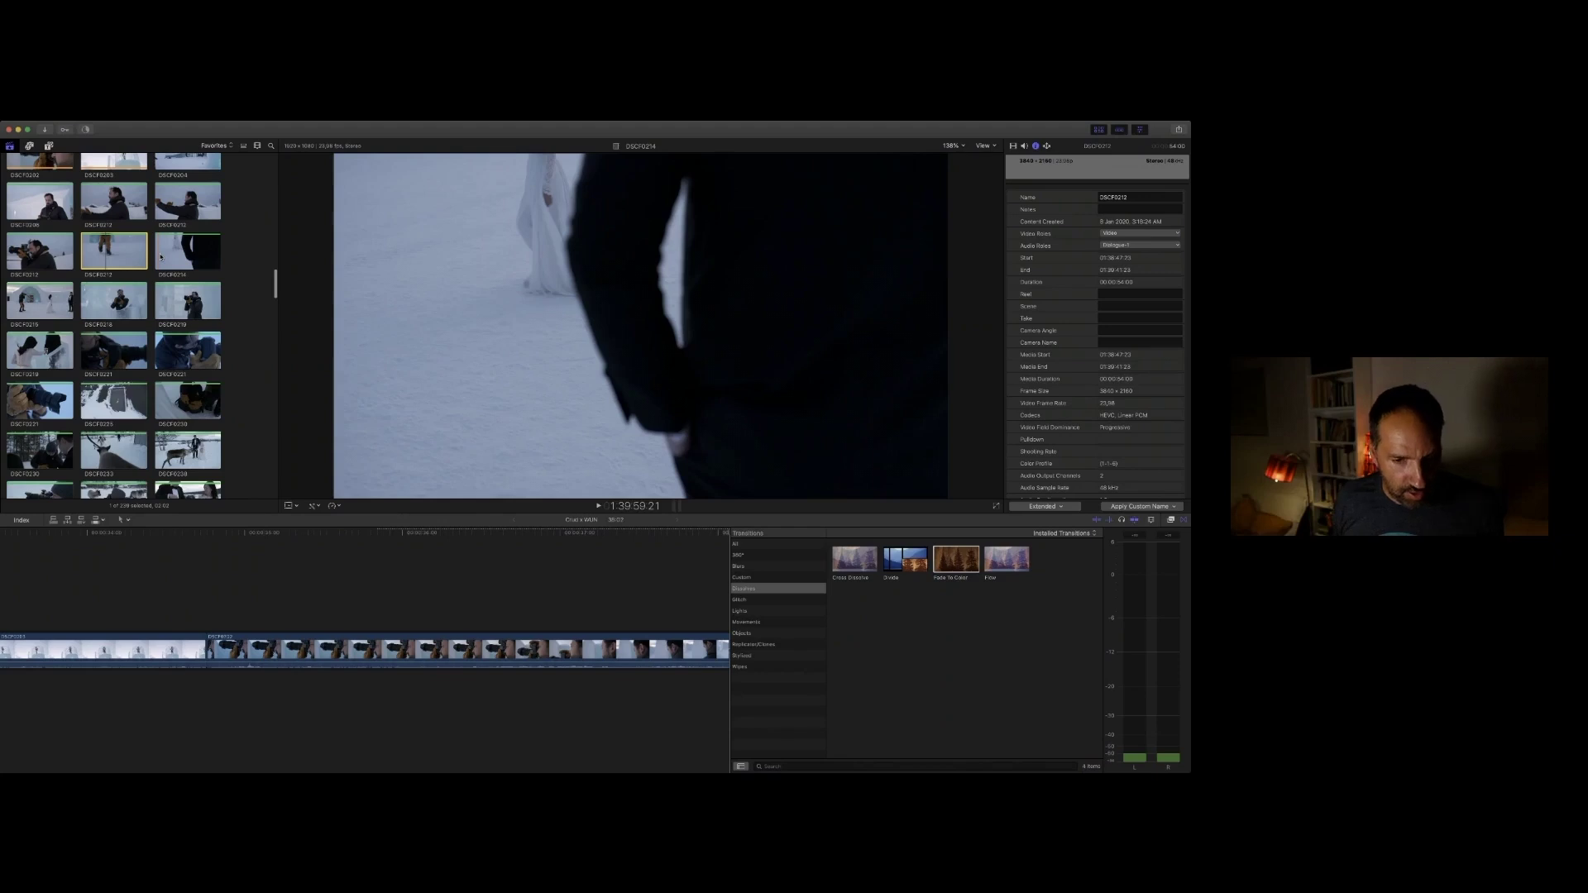
left_click(162, 258)
key("e")
key("space")
left_click(390, 656)
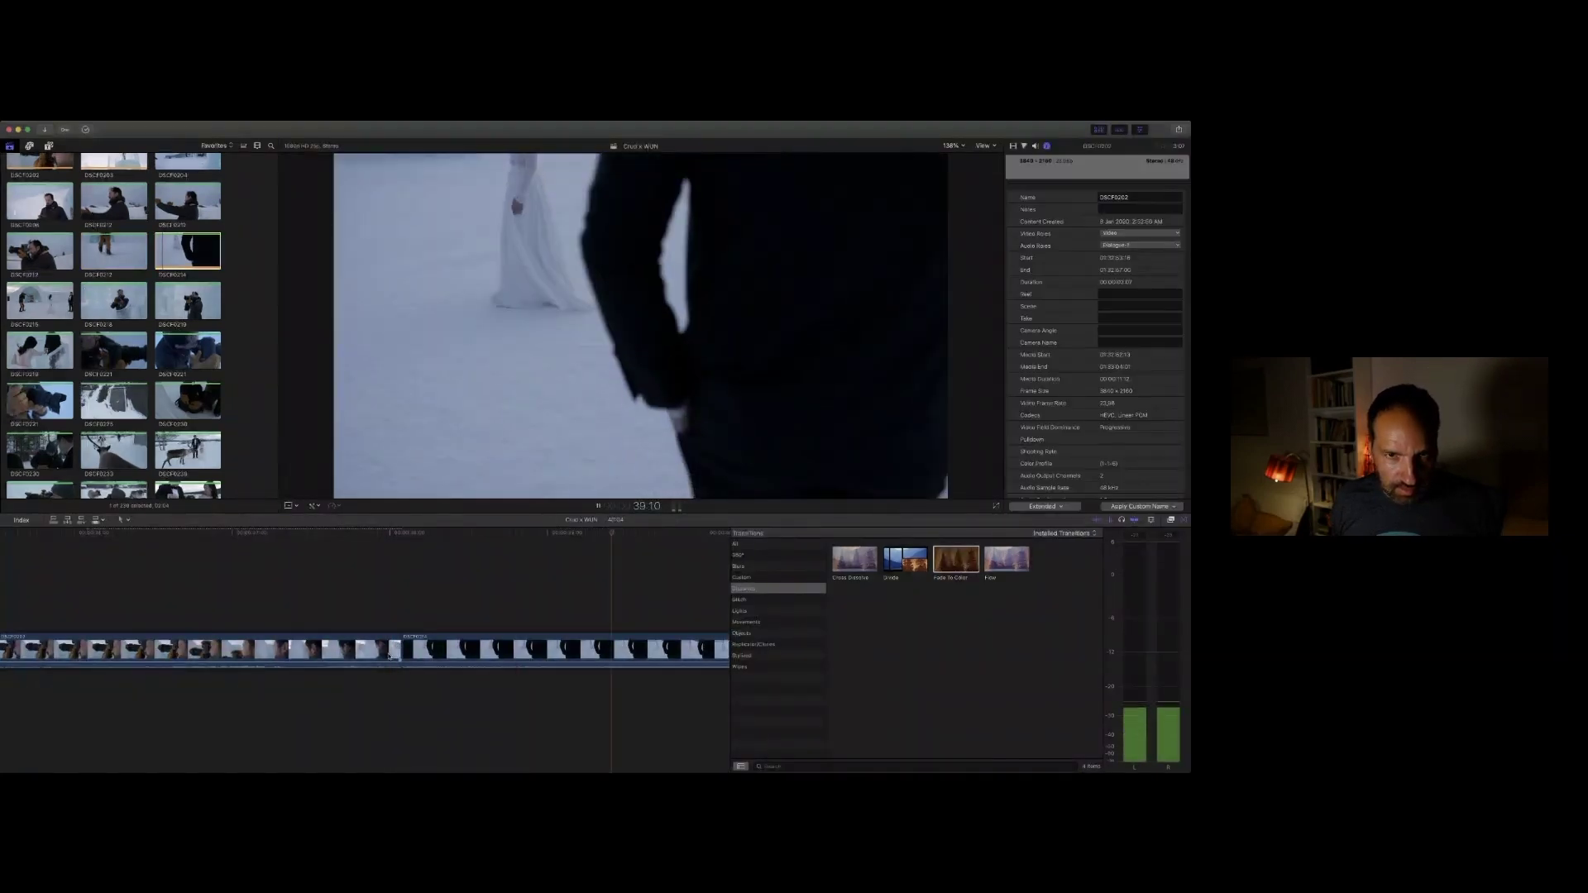
Step: Try the wide favorite clip of the photographer circling the wedding couple after the dark-suited man's shot and play the cut
left_click(157, 258)
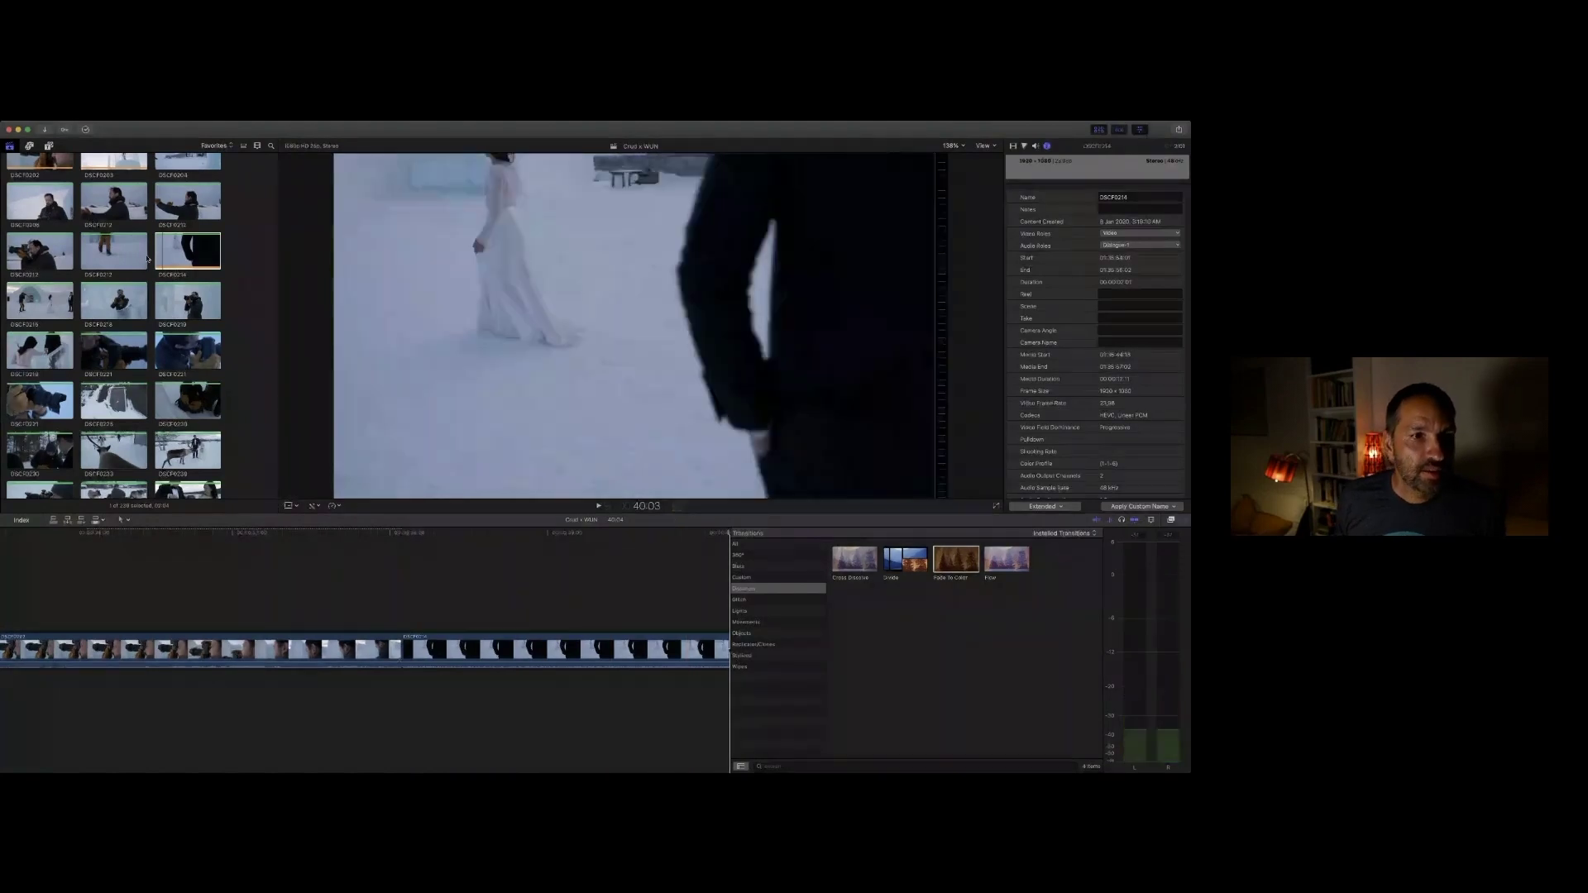
scroll(145, 263, "down", 2)
left_click(29, 273)
key("space")
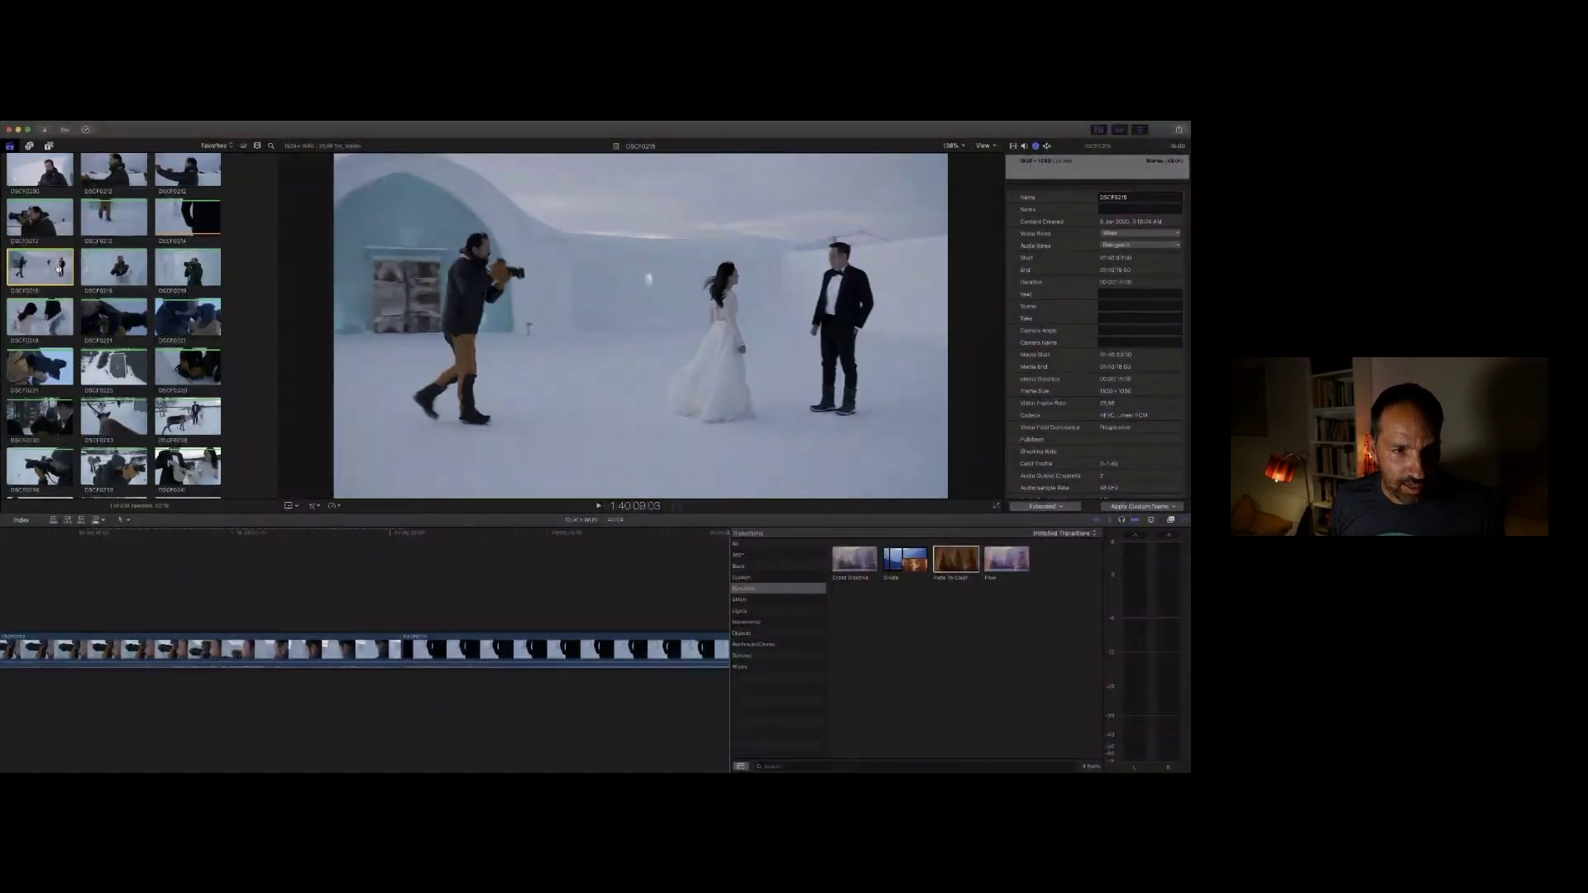
key("e")
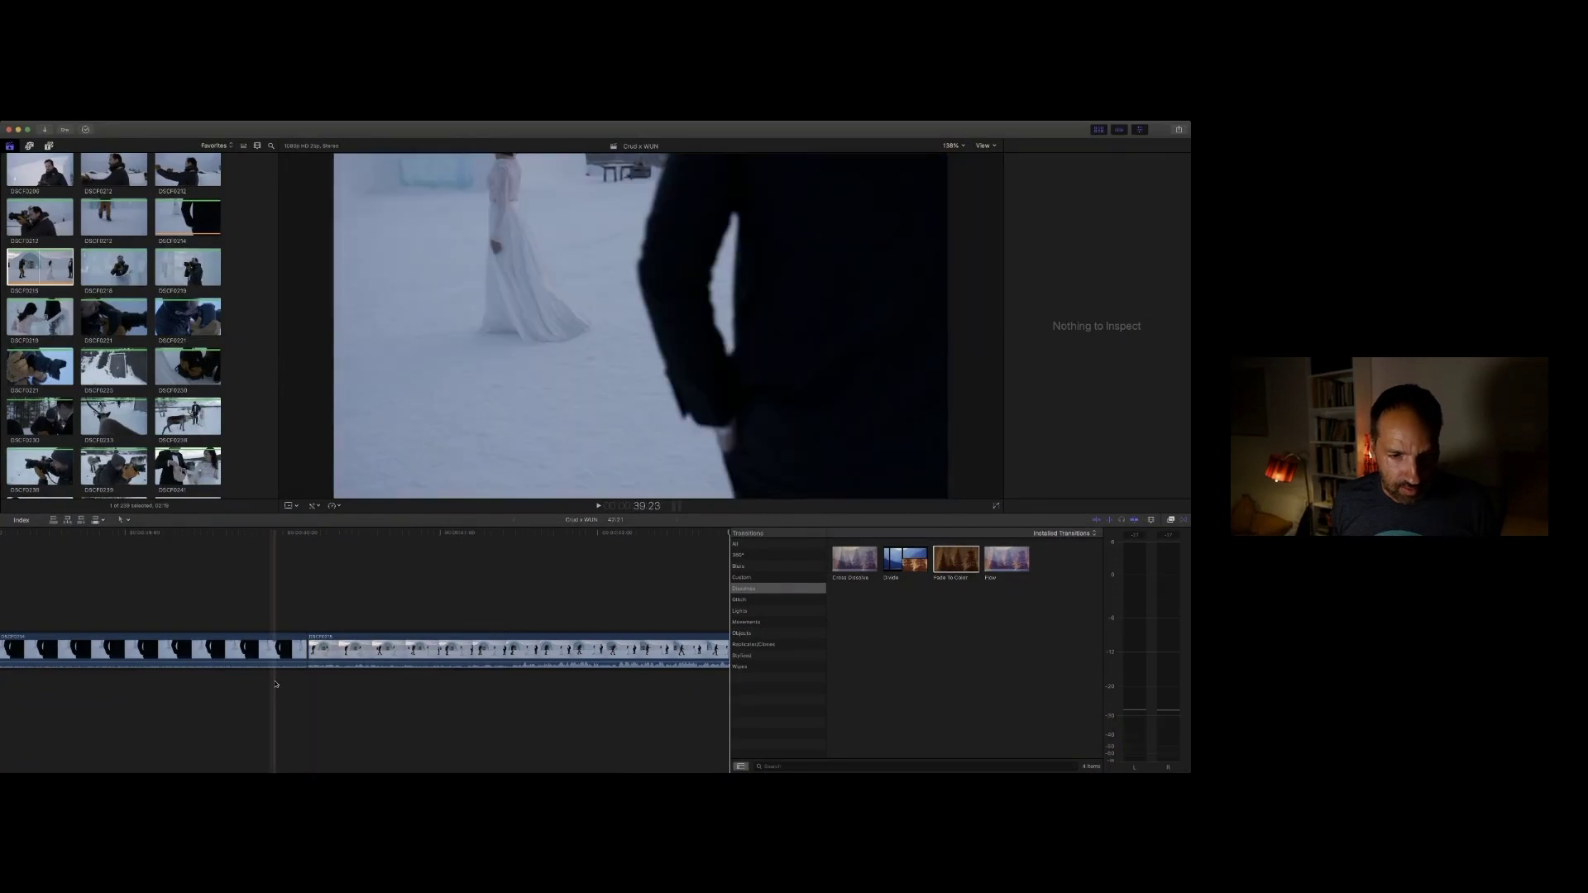
key("space")
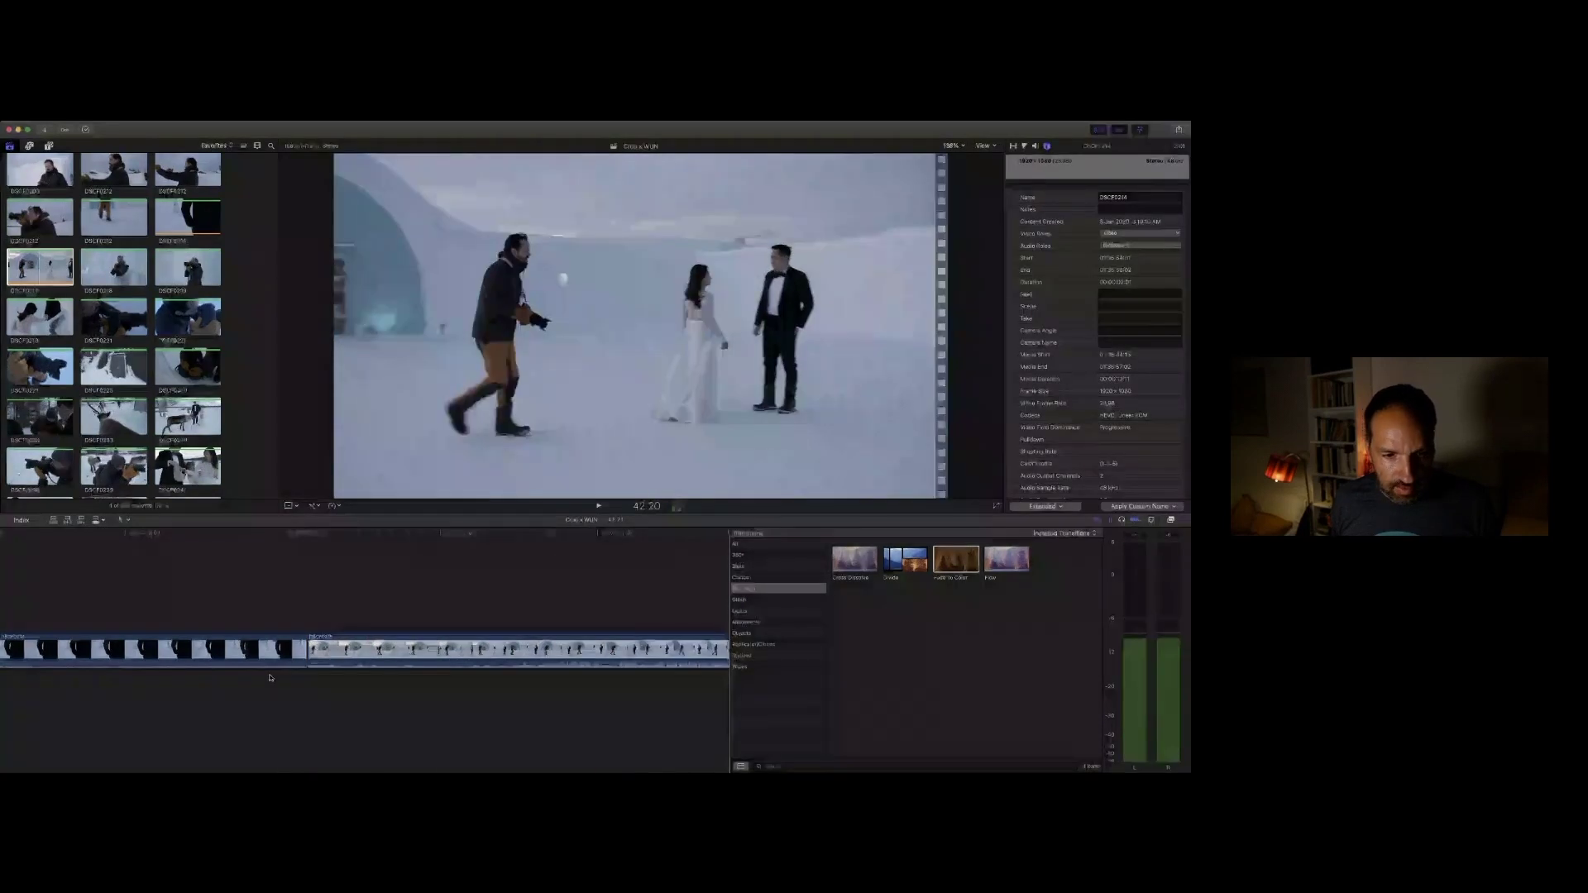
key("space")
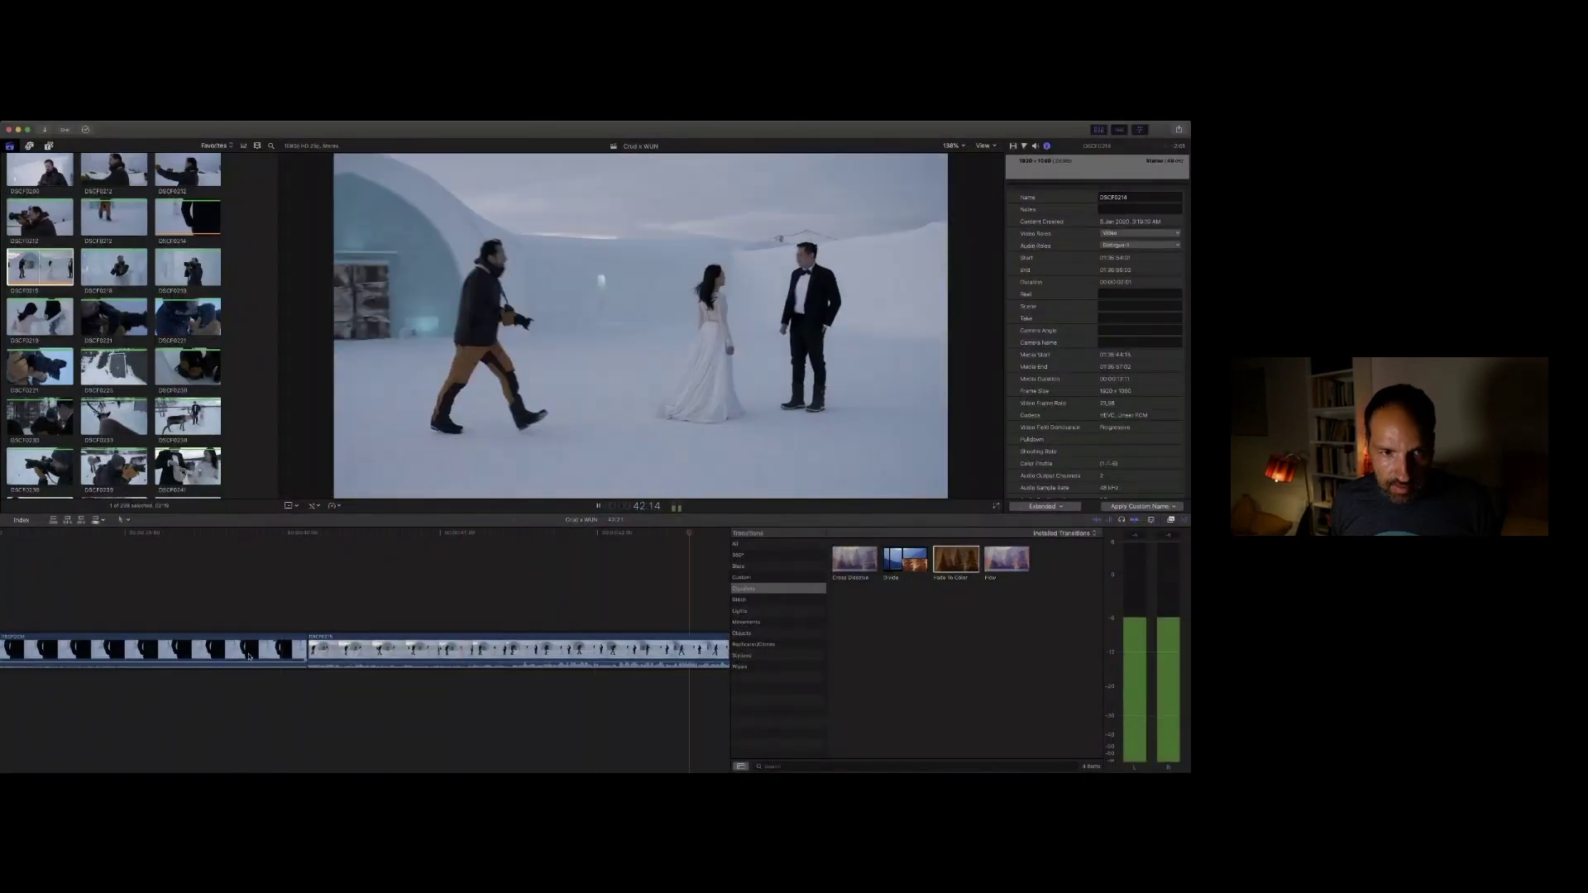
Step: Preview the favorite clip of the man in the round ice opening, then append the clip of the photographer shooting before the ice wall
scroll(108, 331, "down", 1)
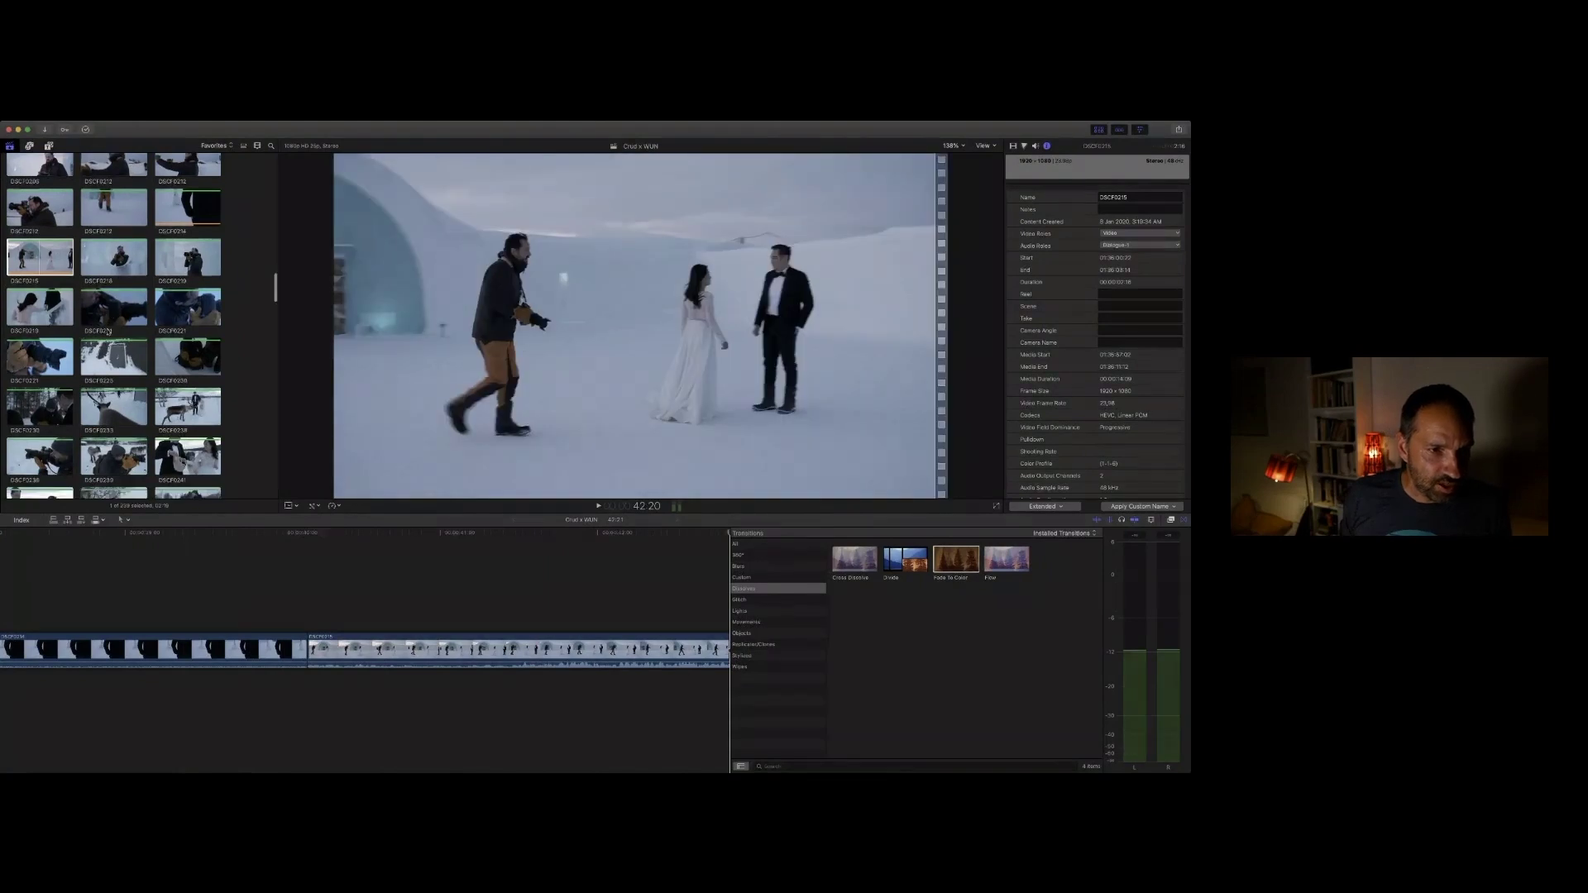
left_click(110, 263)
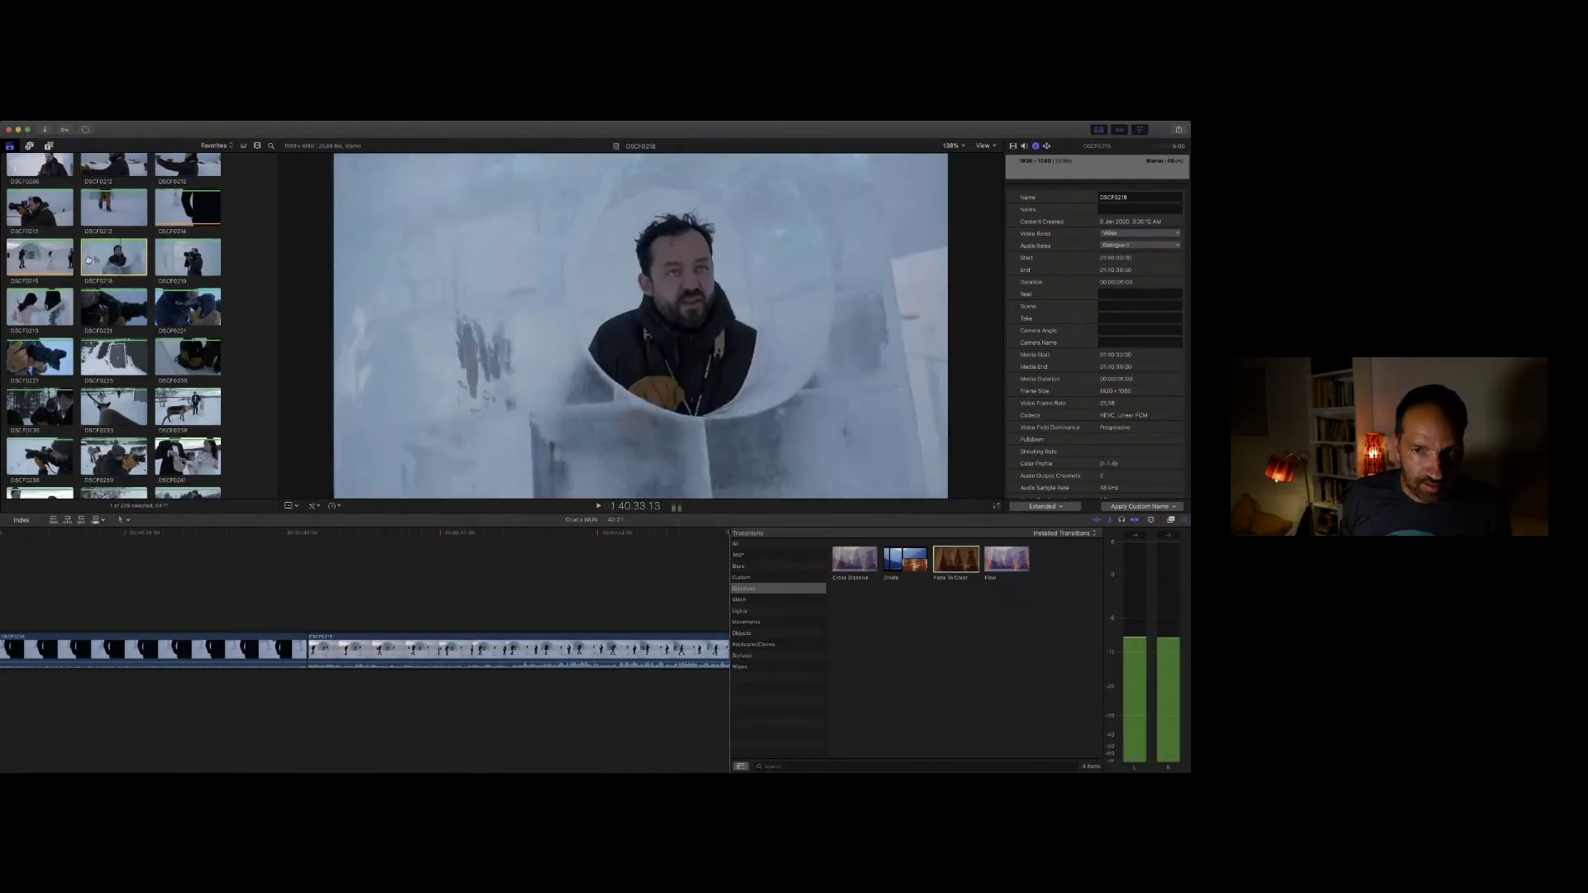
key("space")
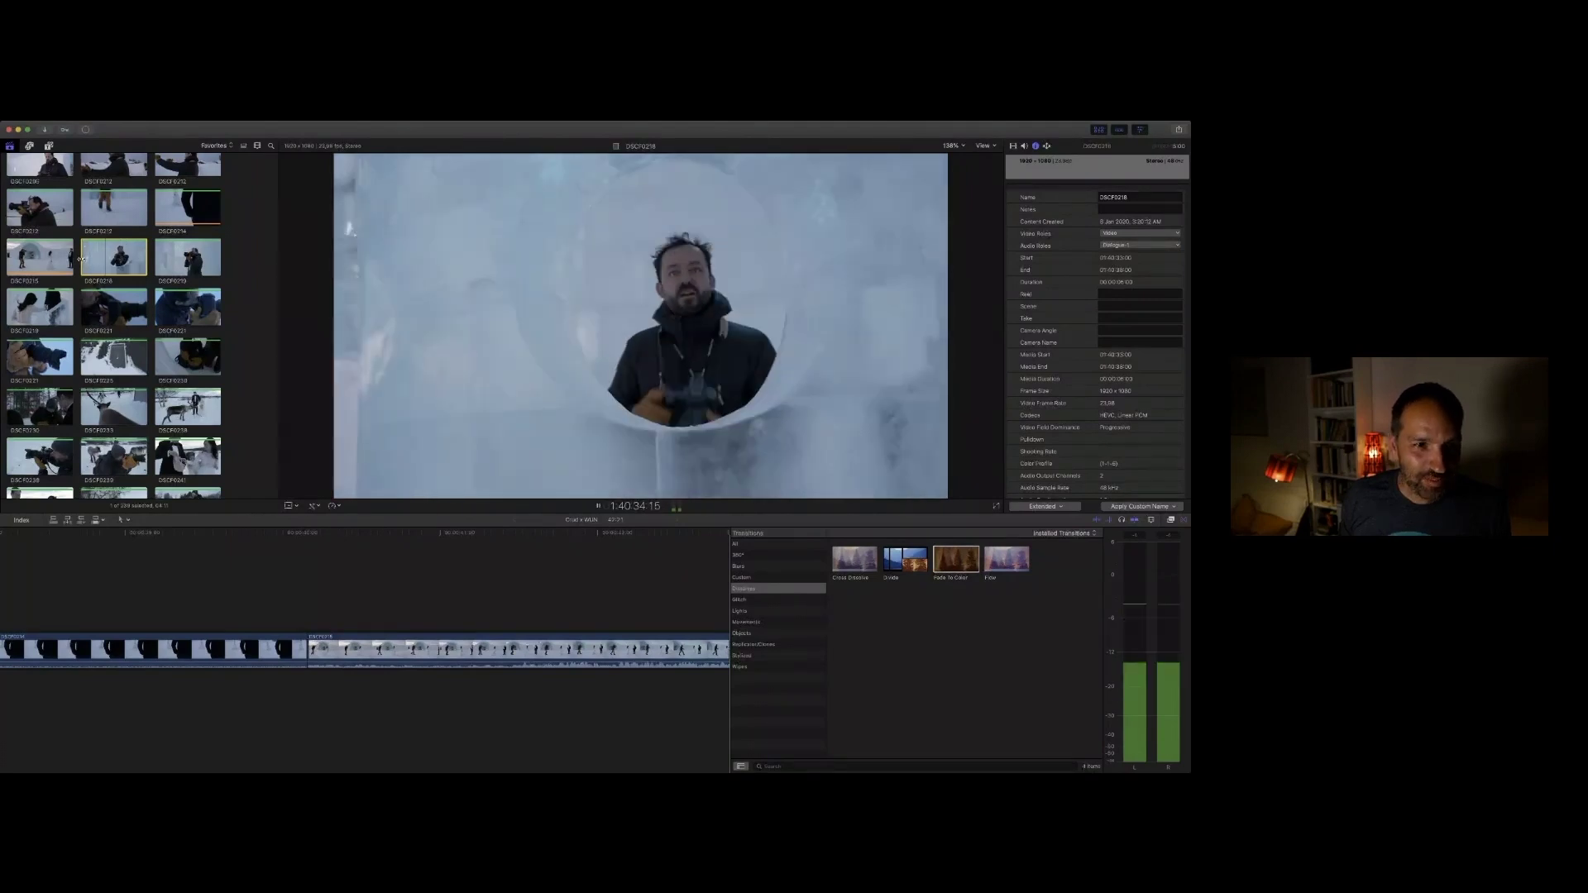
left_click(158, 263)
key("space")
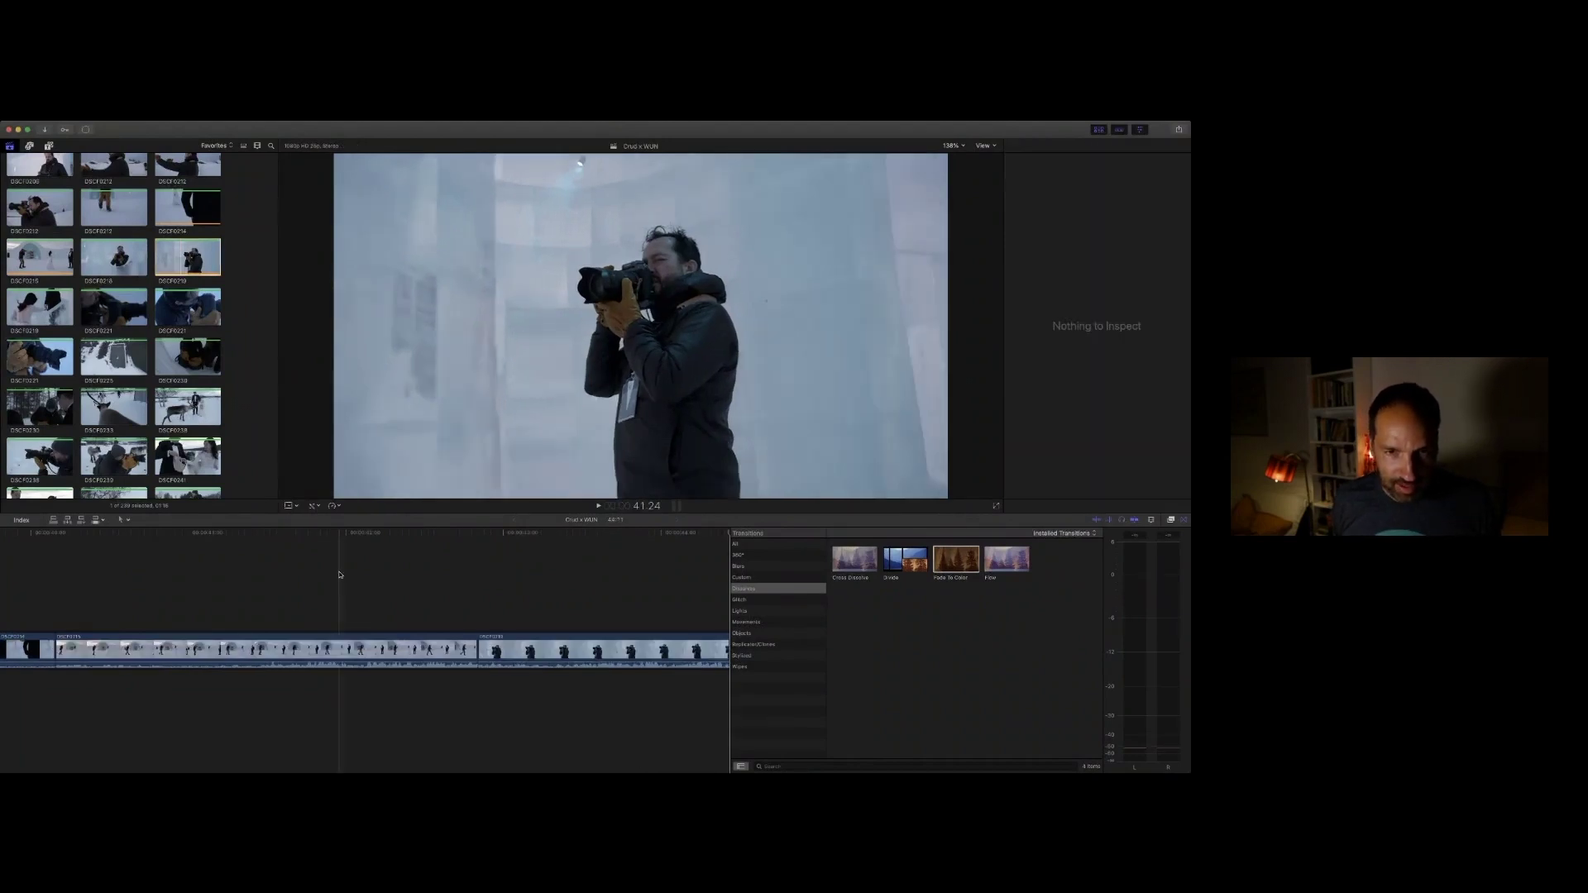
Step: Delete the wide shot of the photographer and couple from the timeline and play the new cut to the photographer
left_click(308, 654)
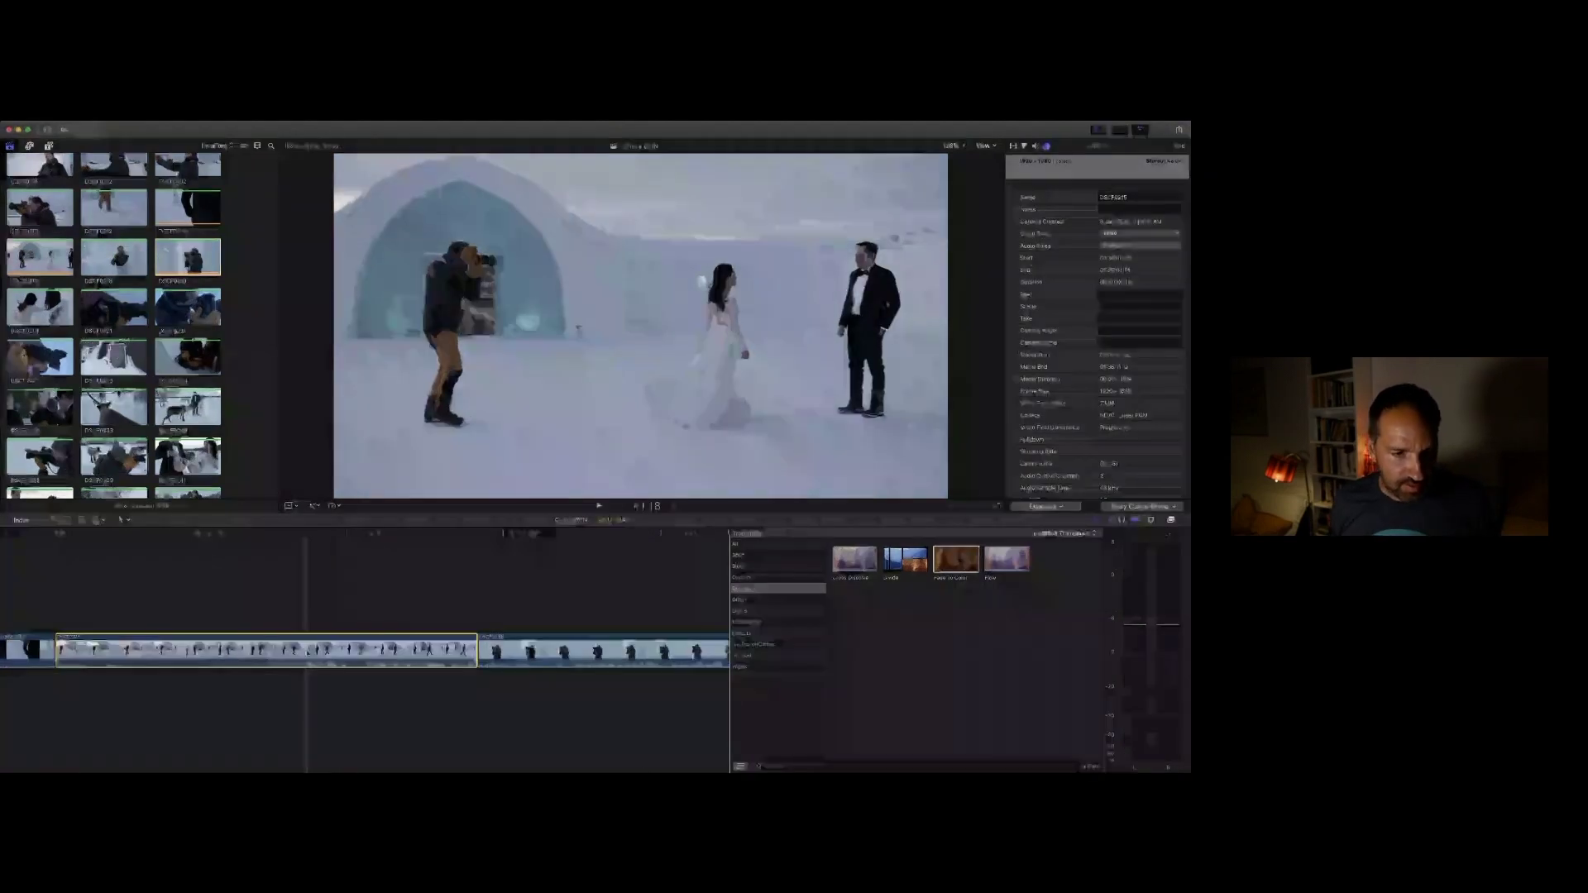
key("BackSpace")
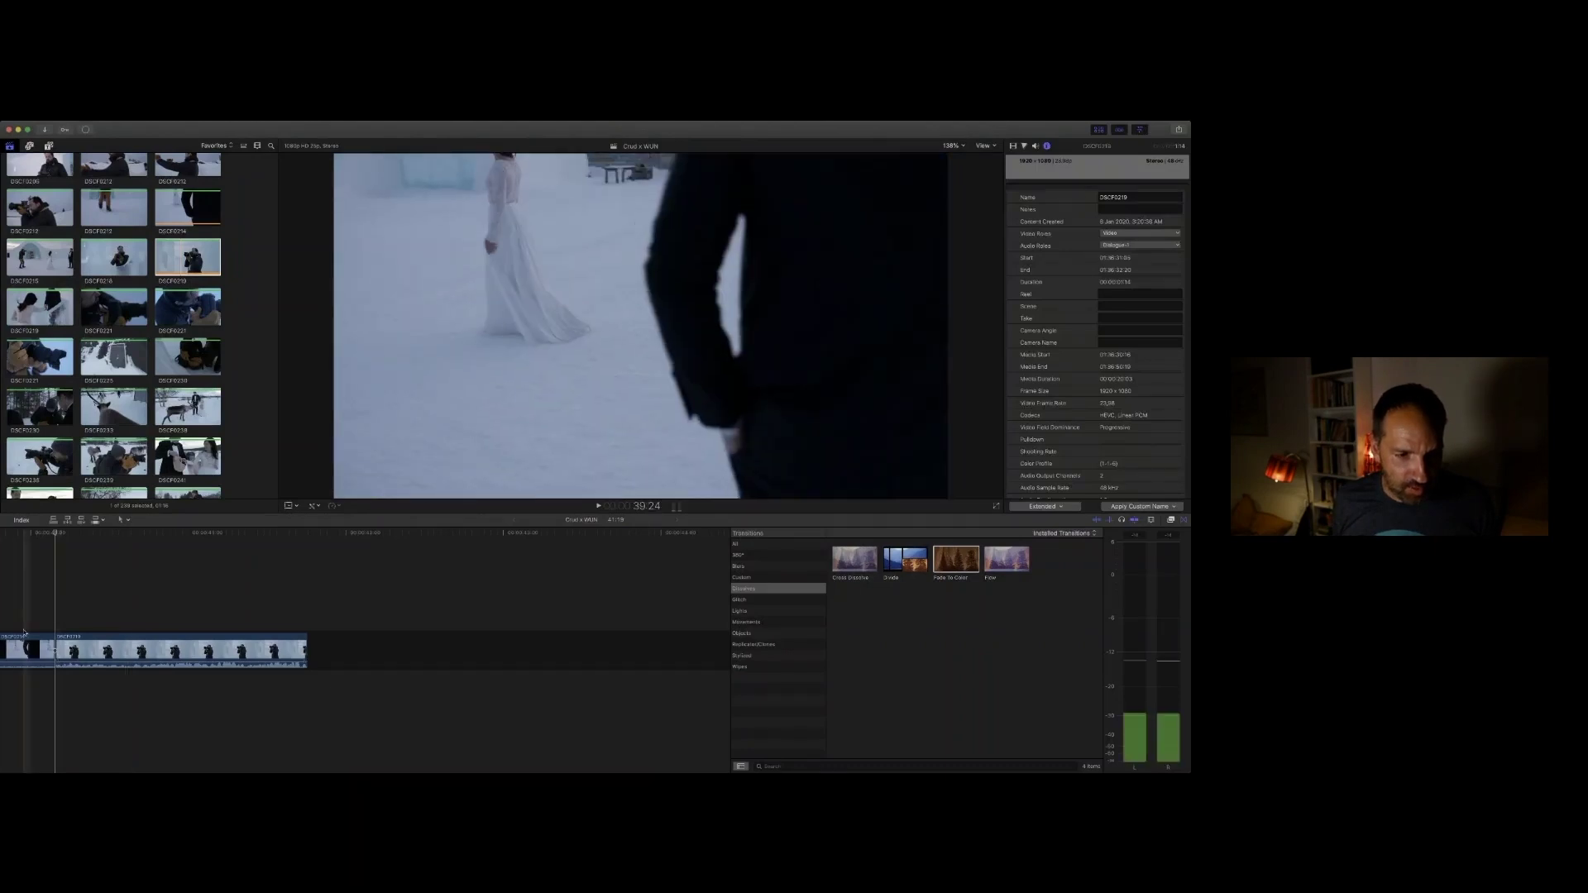
key("space")
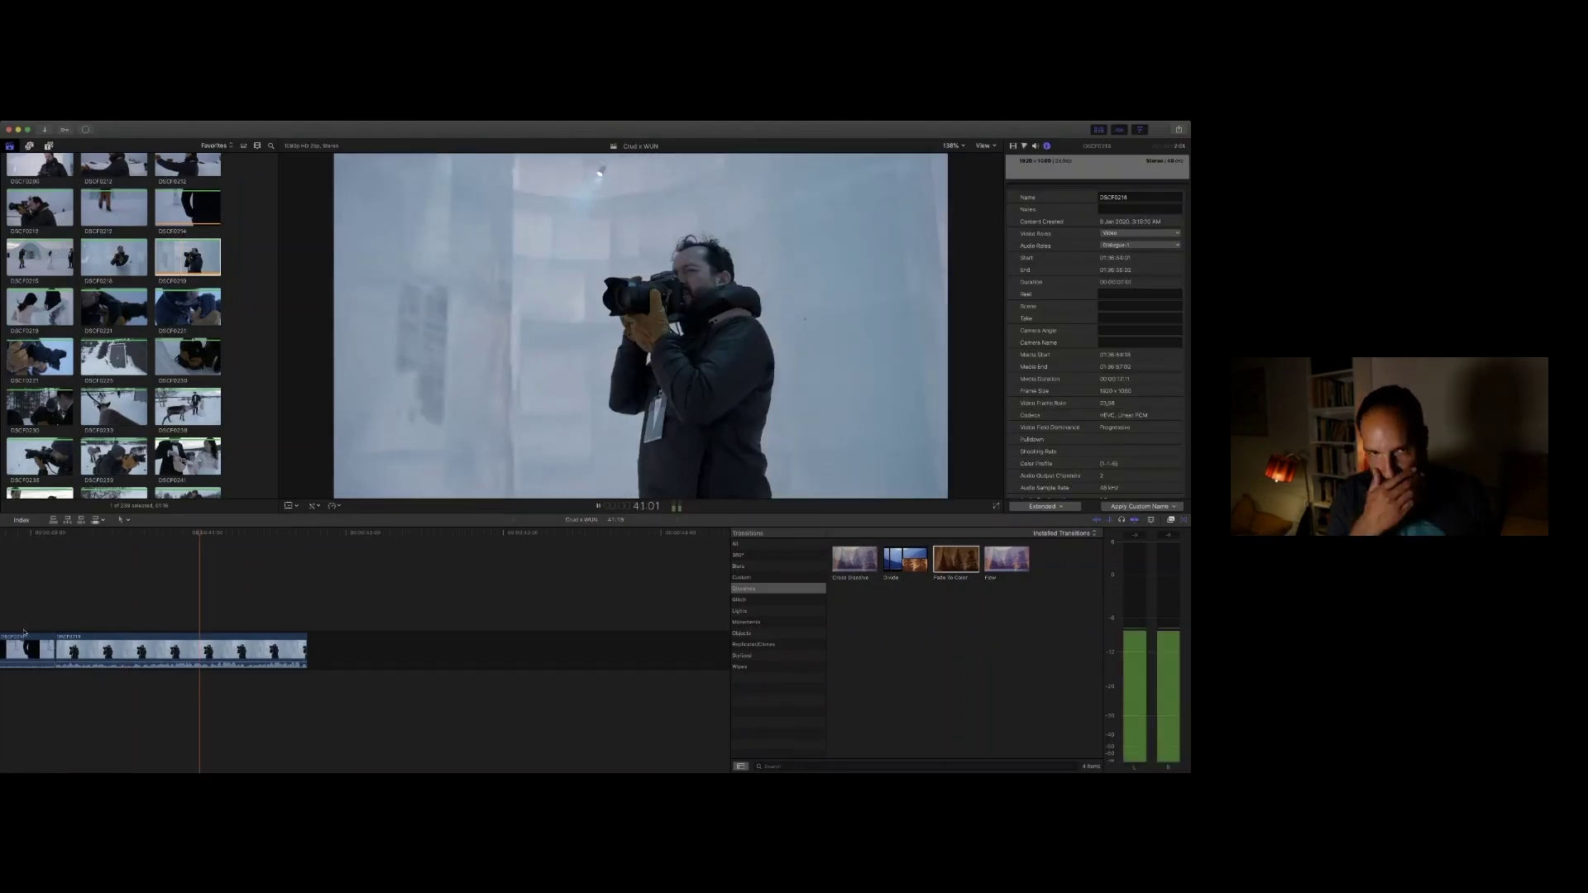
key("space")
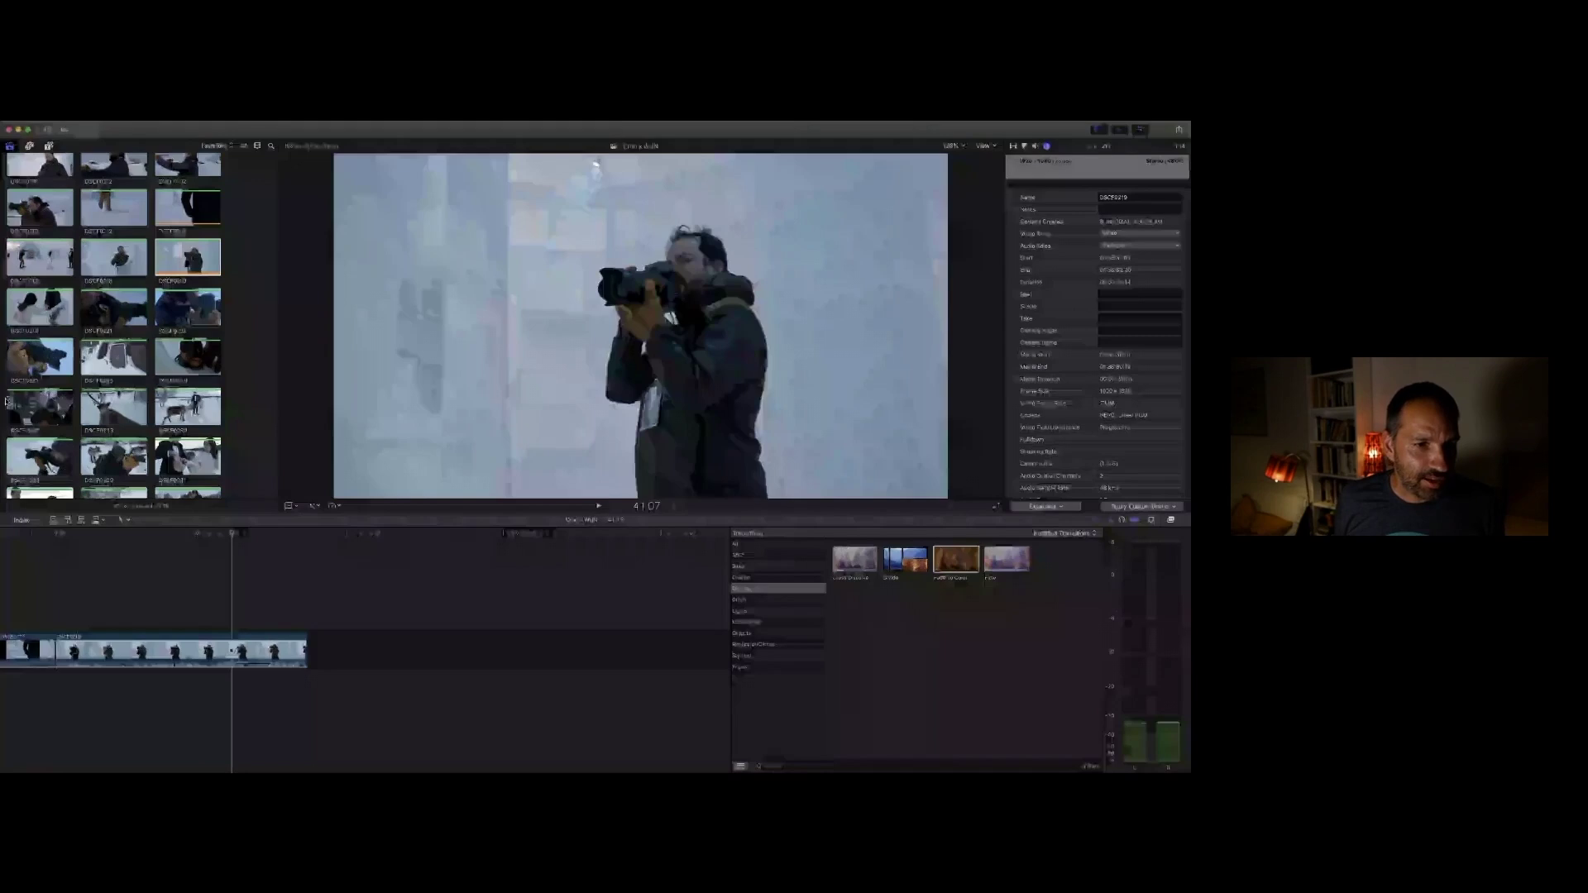
Step: Preview the favorite clip of the couple climbing the ice steps hand in hand, append it after the photographer shot and play it
left_click(41, 313)
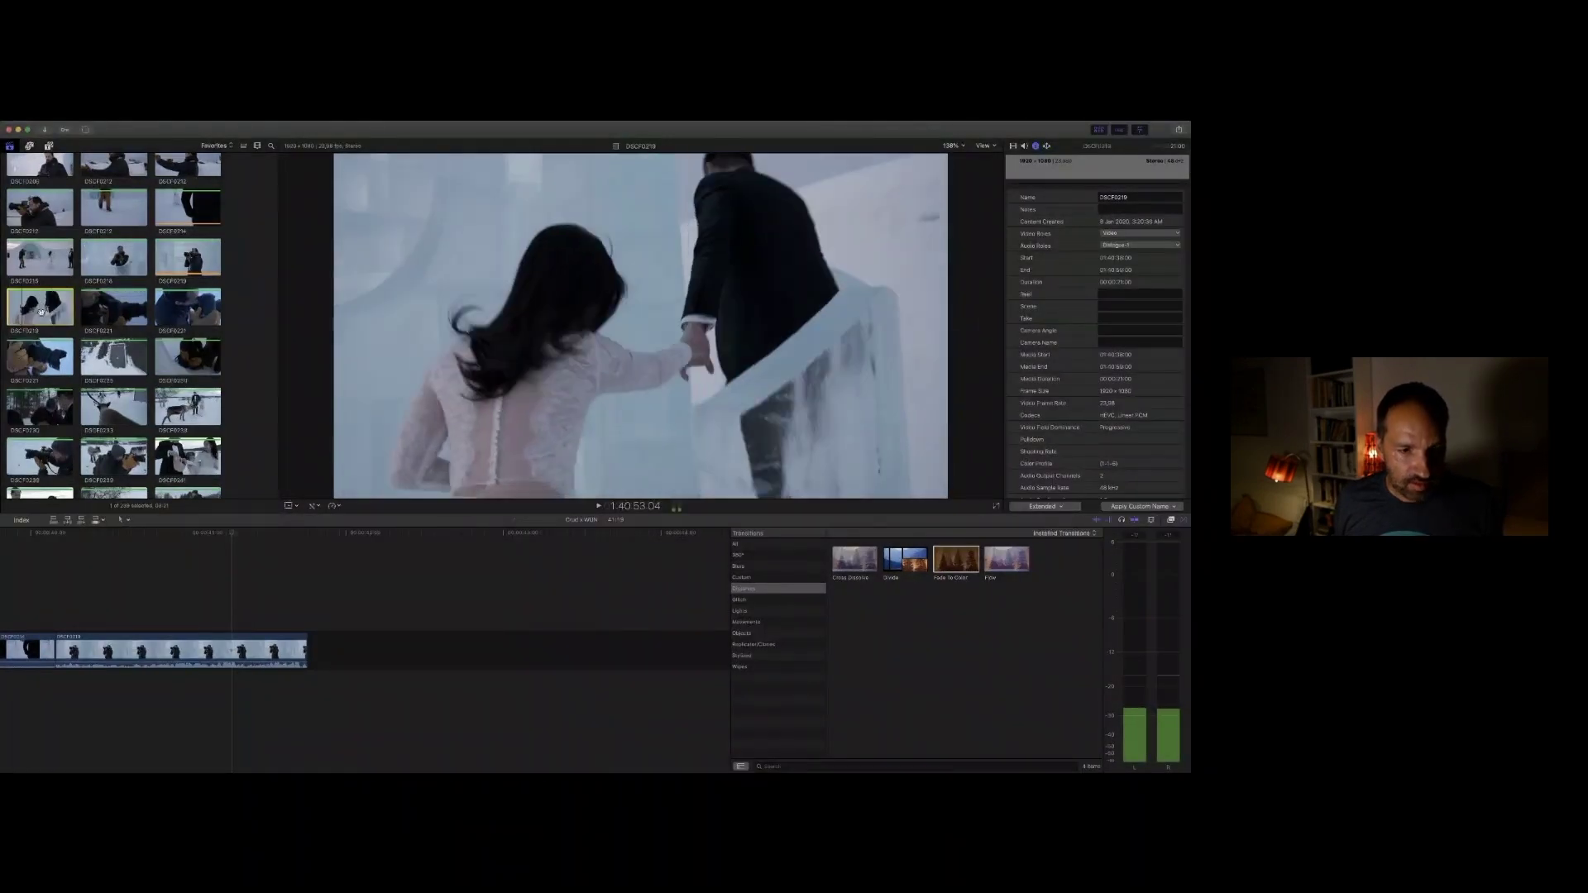
key("space")
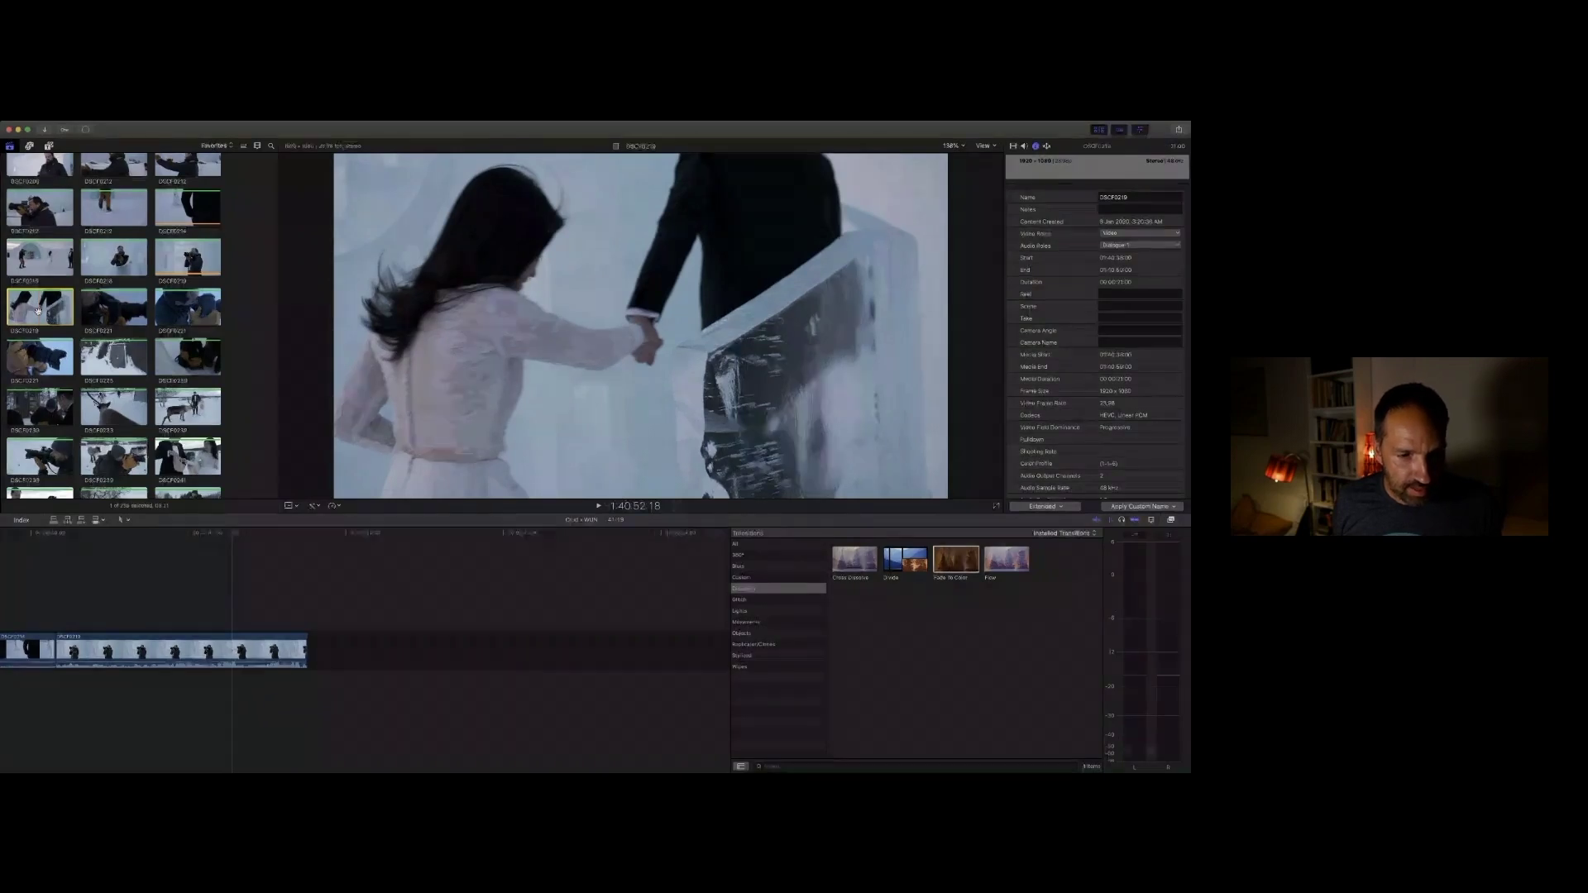
key("e")
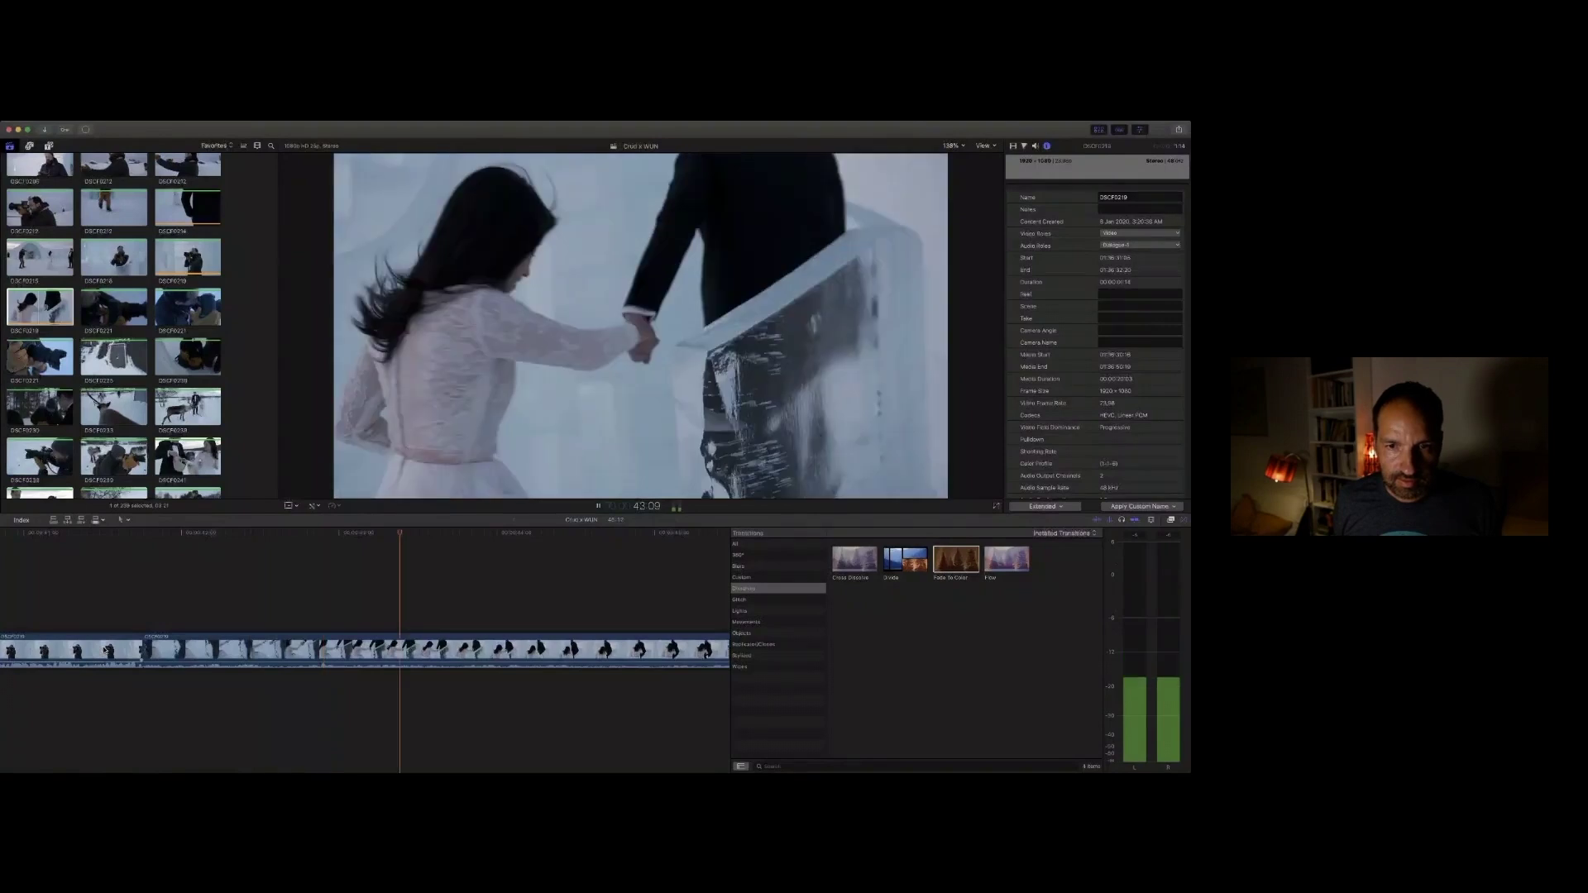
key("space")
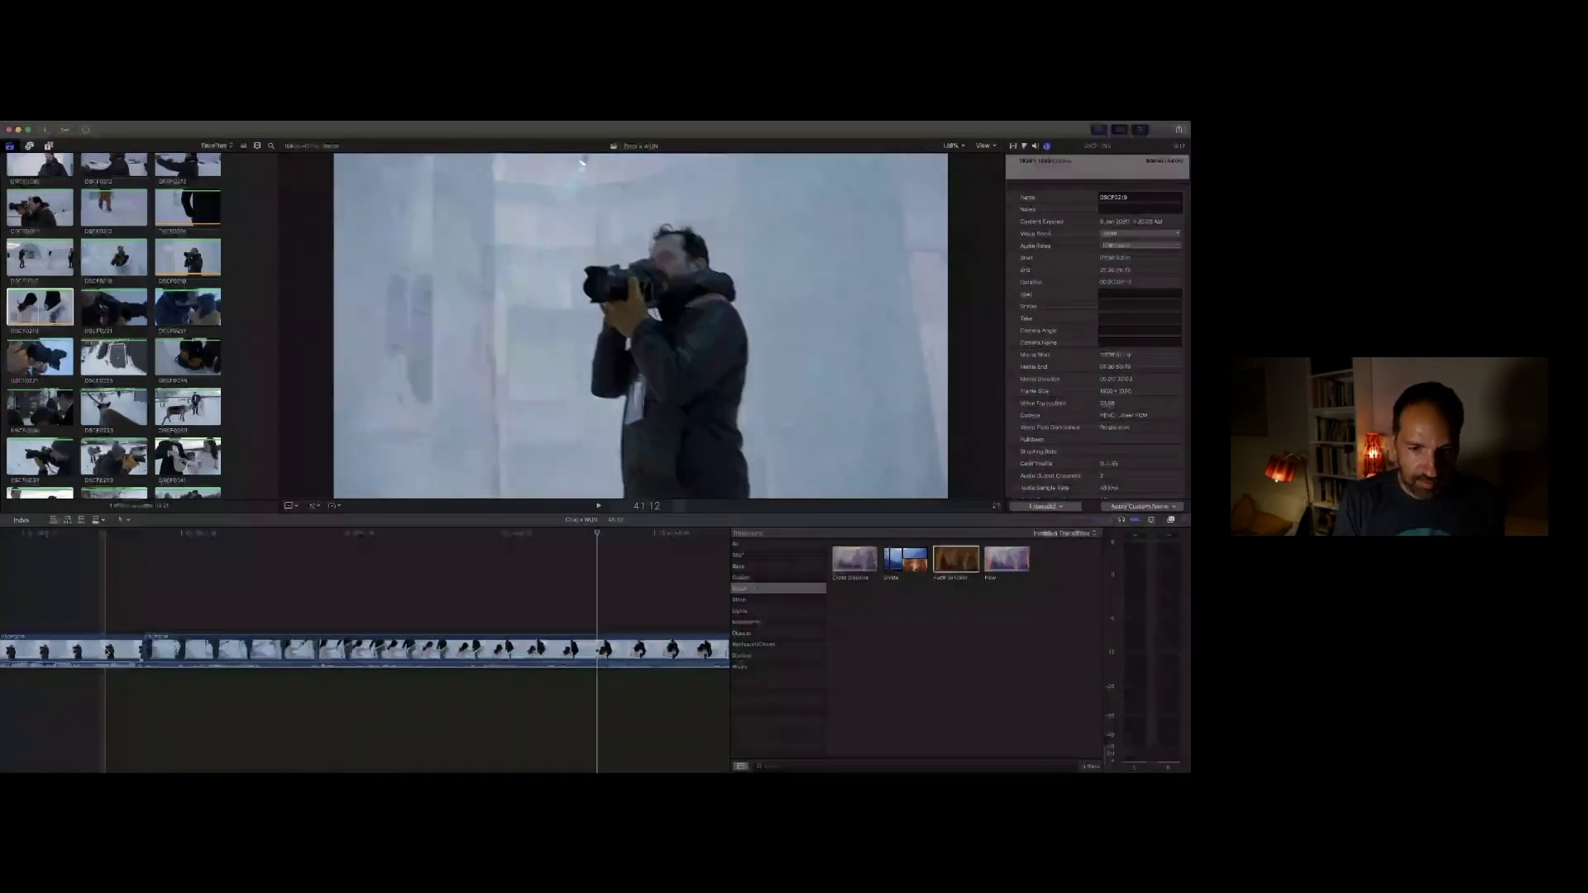
Step: Trim the end of the photographer shot before the ice wall and play across the cut to the couple
key("alt+]")
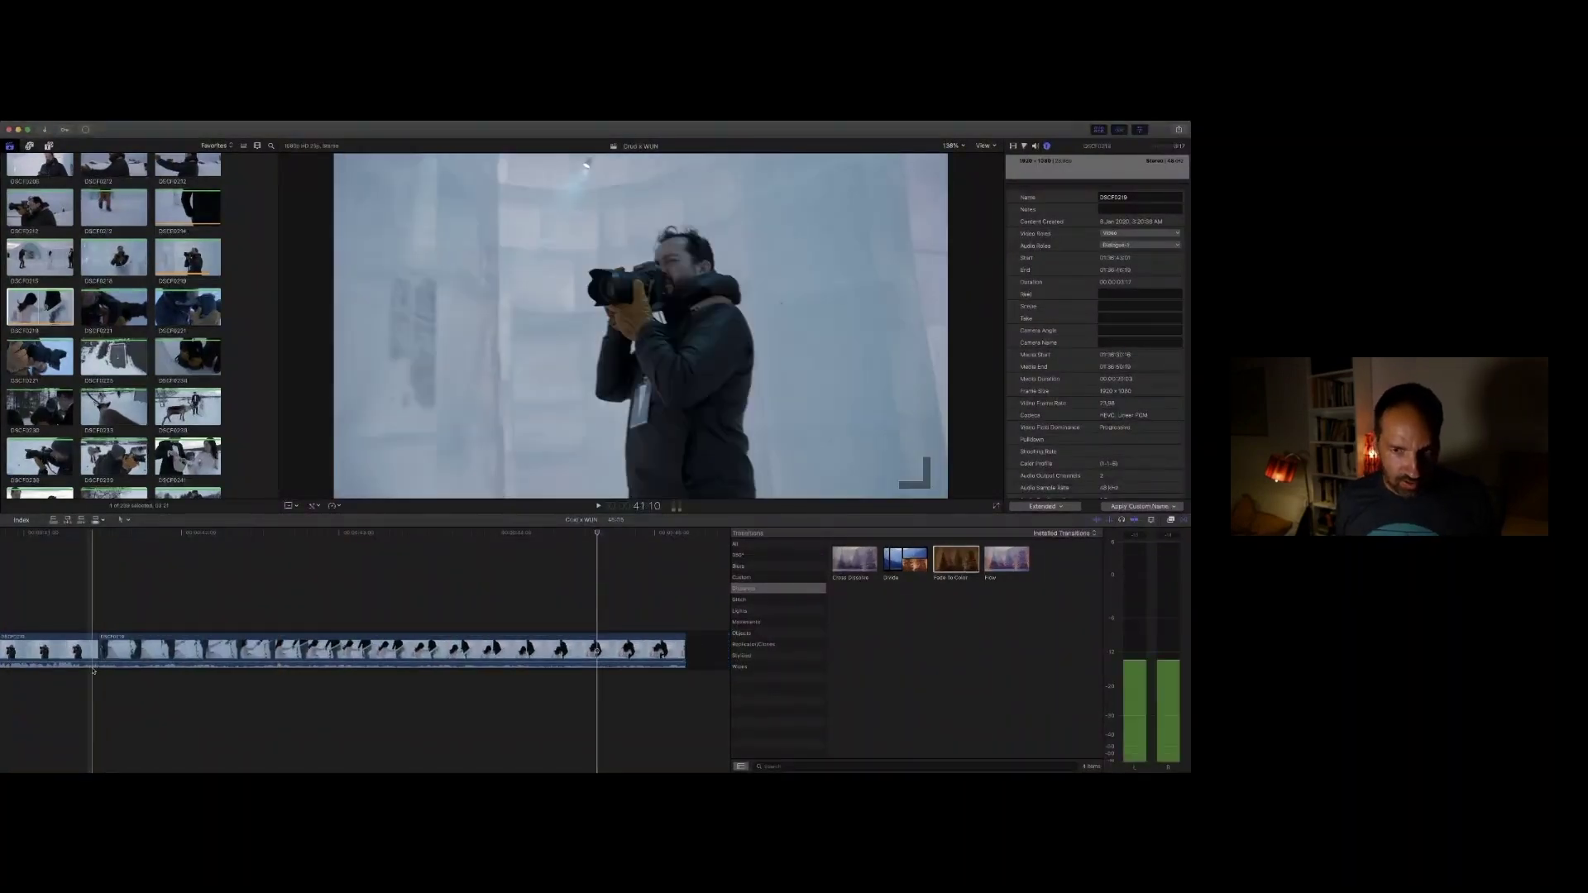
left_click(93, 670)
key("space")
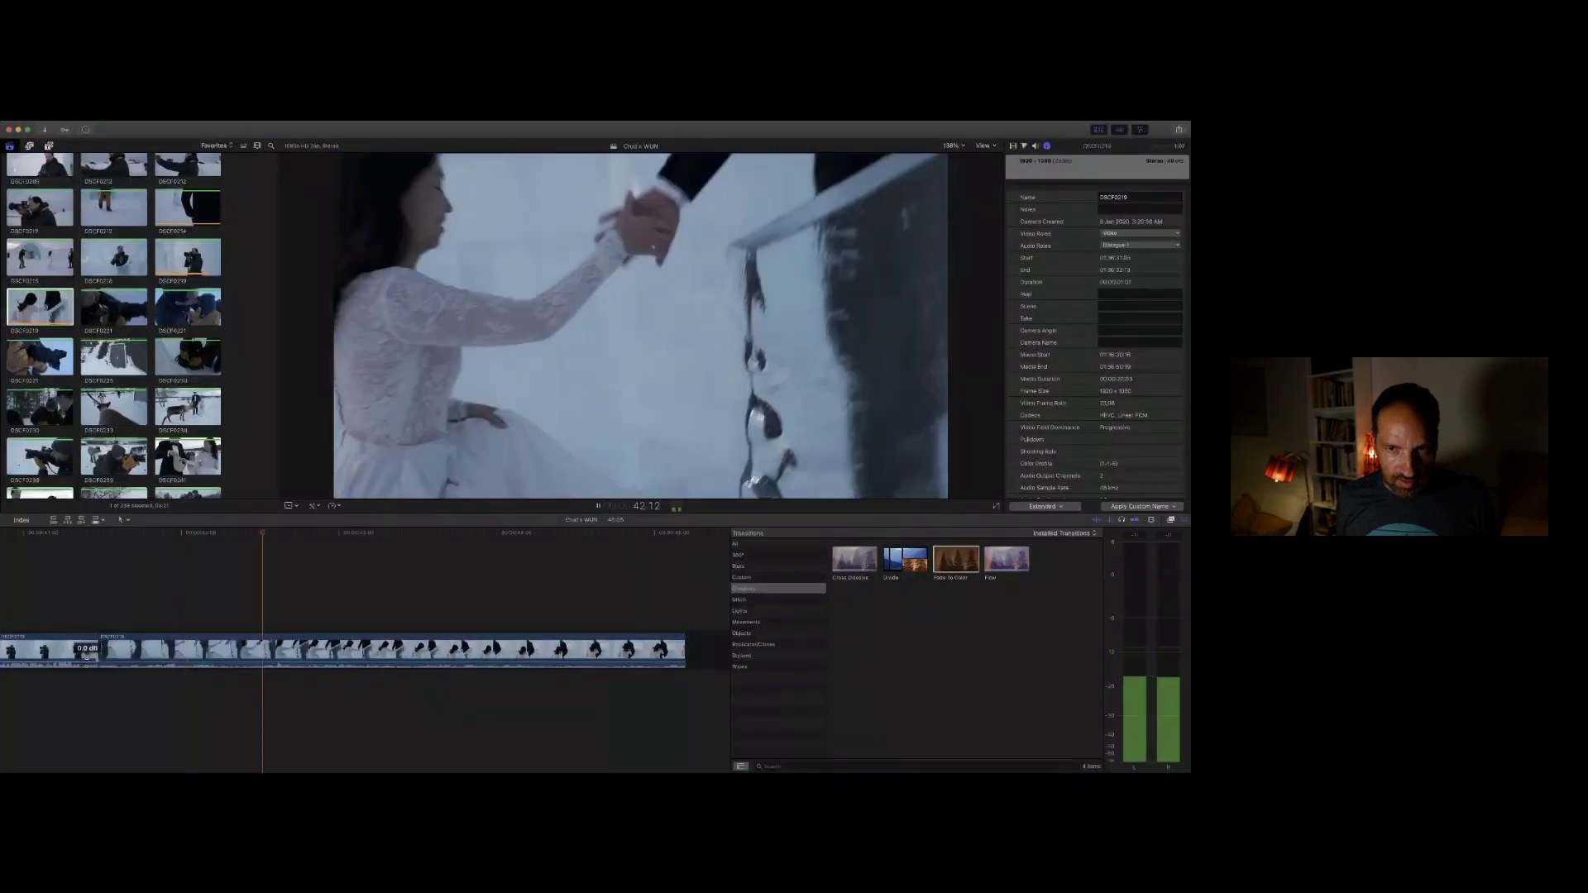
Step: Trim the end of the shot of the couple on the ice steps to about 44:01
key("space")
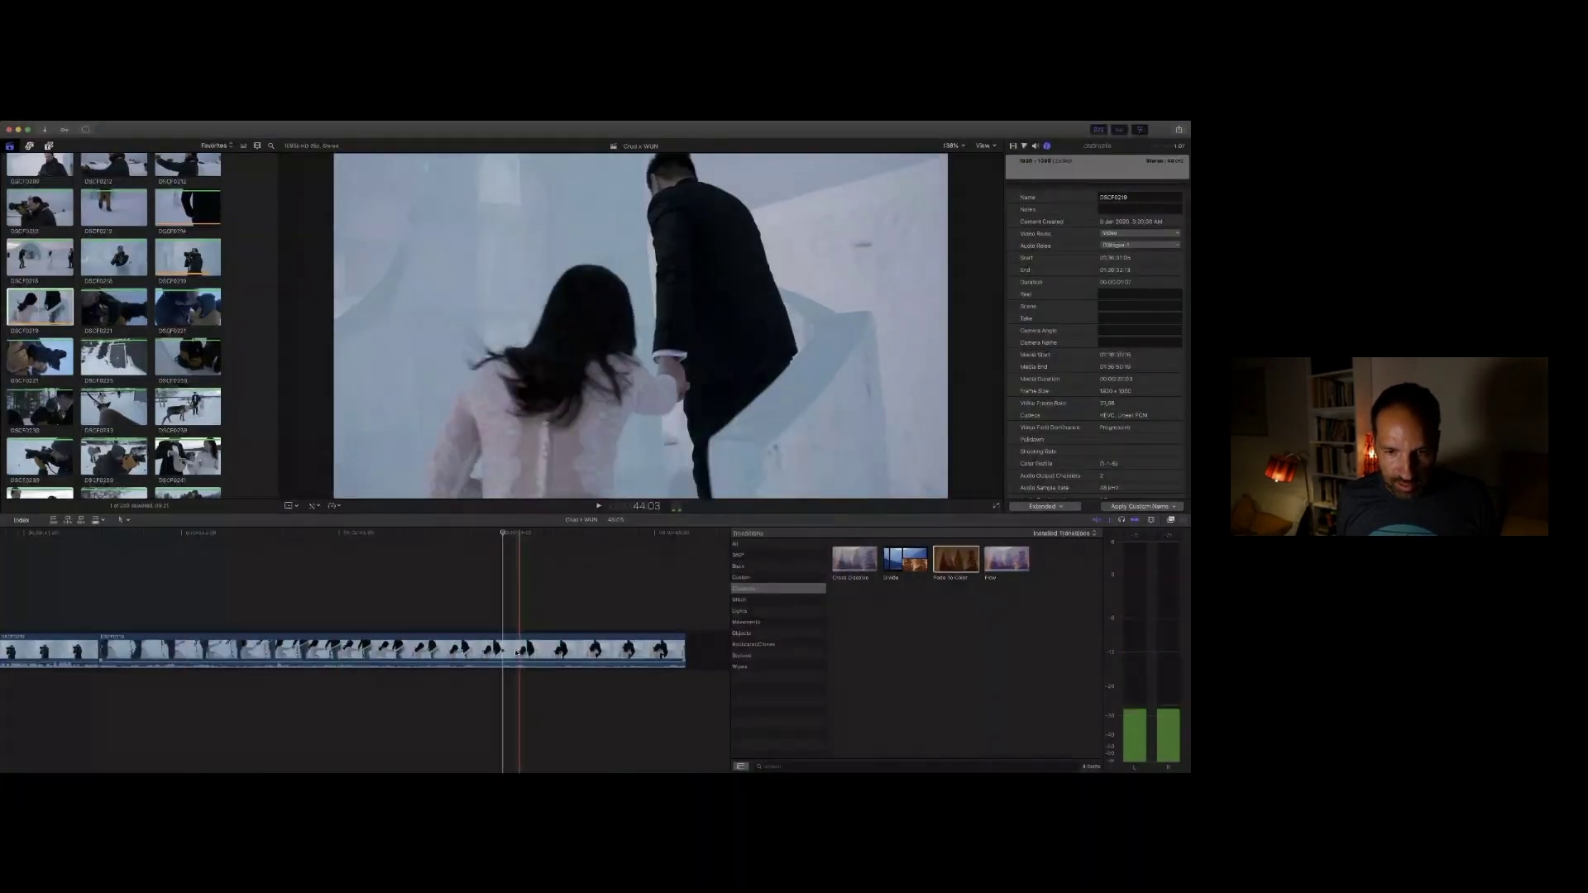
left_click(502, 650)
key("alt+bracketright")
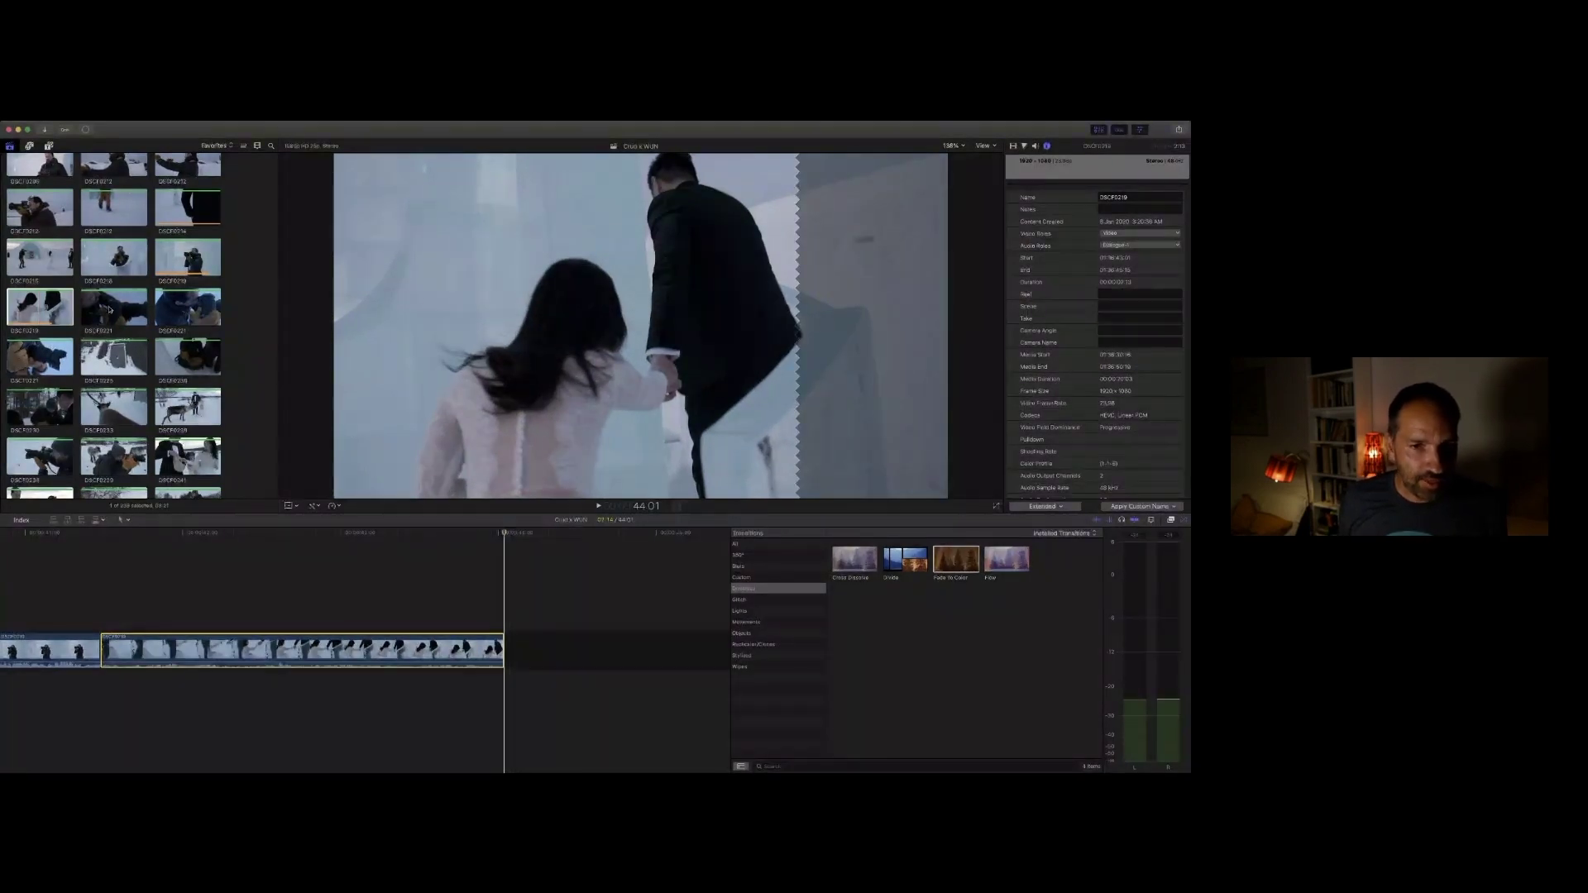
Step: Preview three close-ups of the photographer's gloved hands and camera, append the third after the couple's shot and play the cut
left_click(110, 310)
key("space")
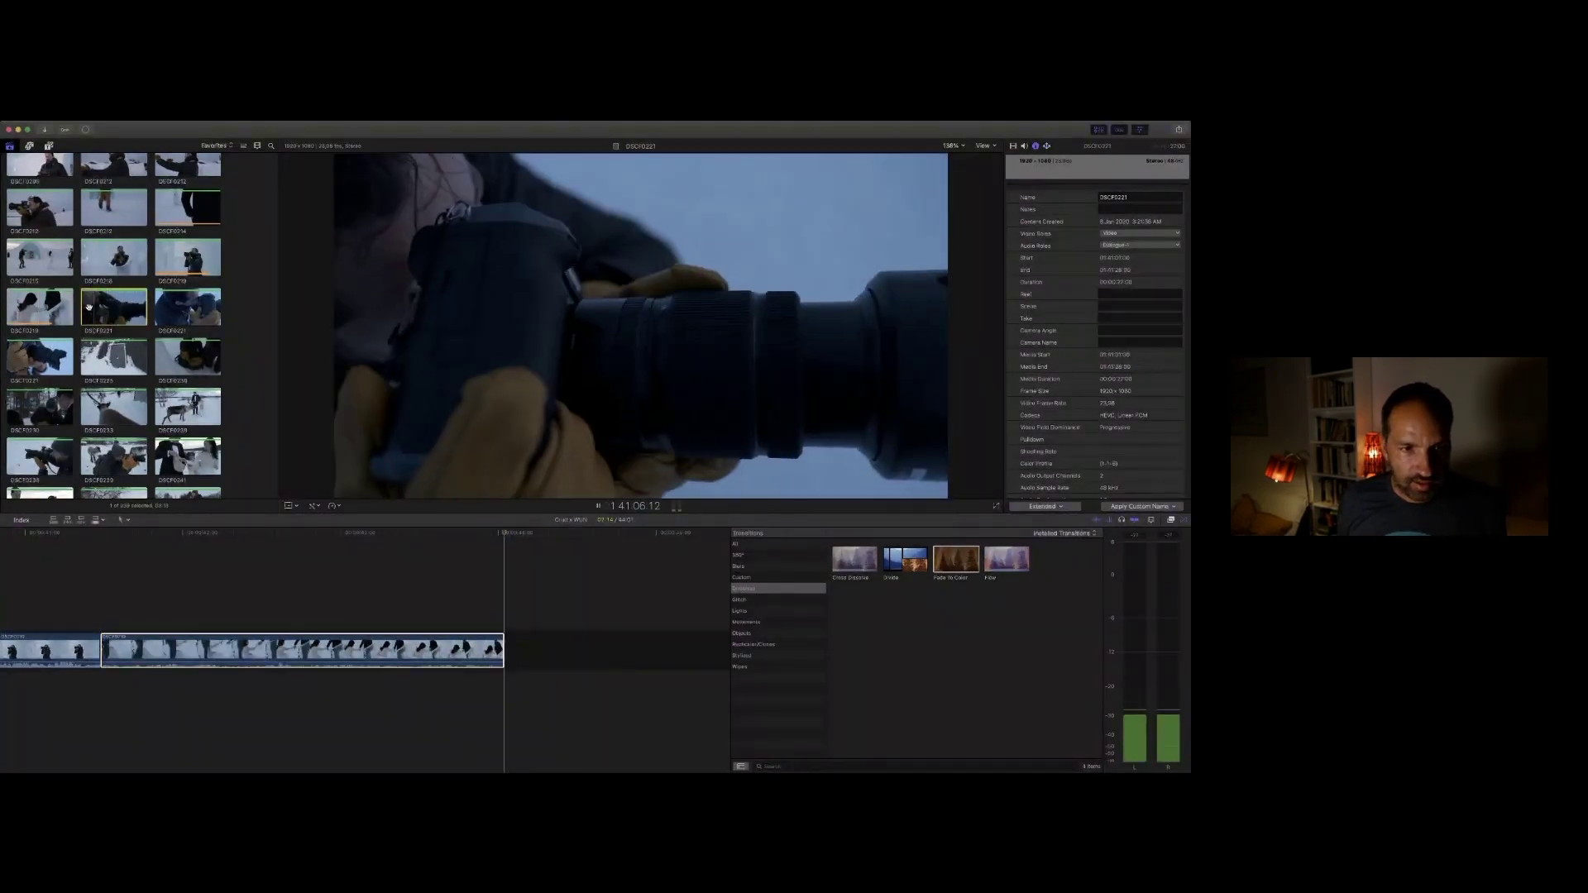
key("space")
left_click(189, 306)
key("space")
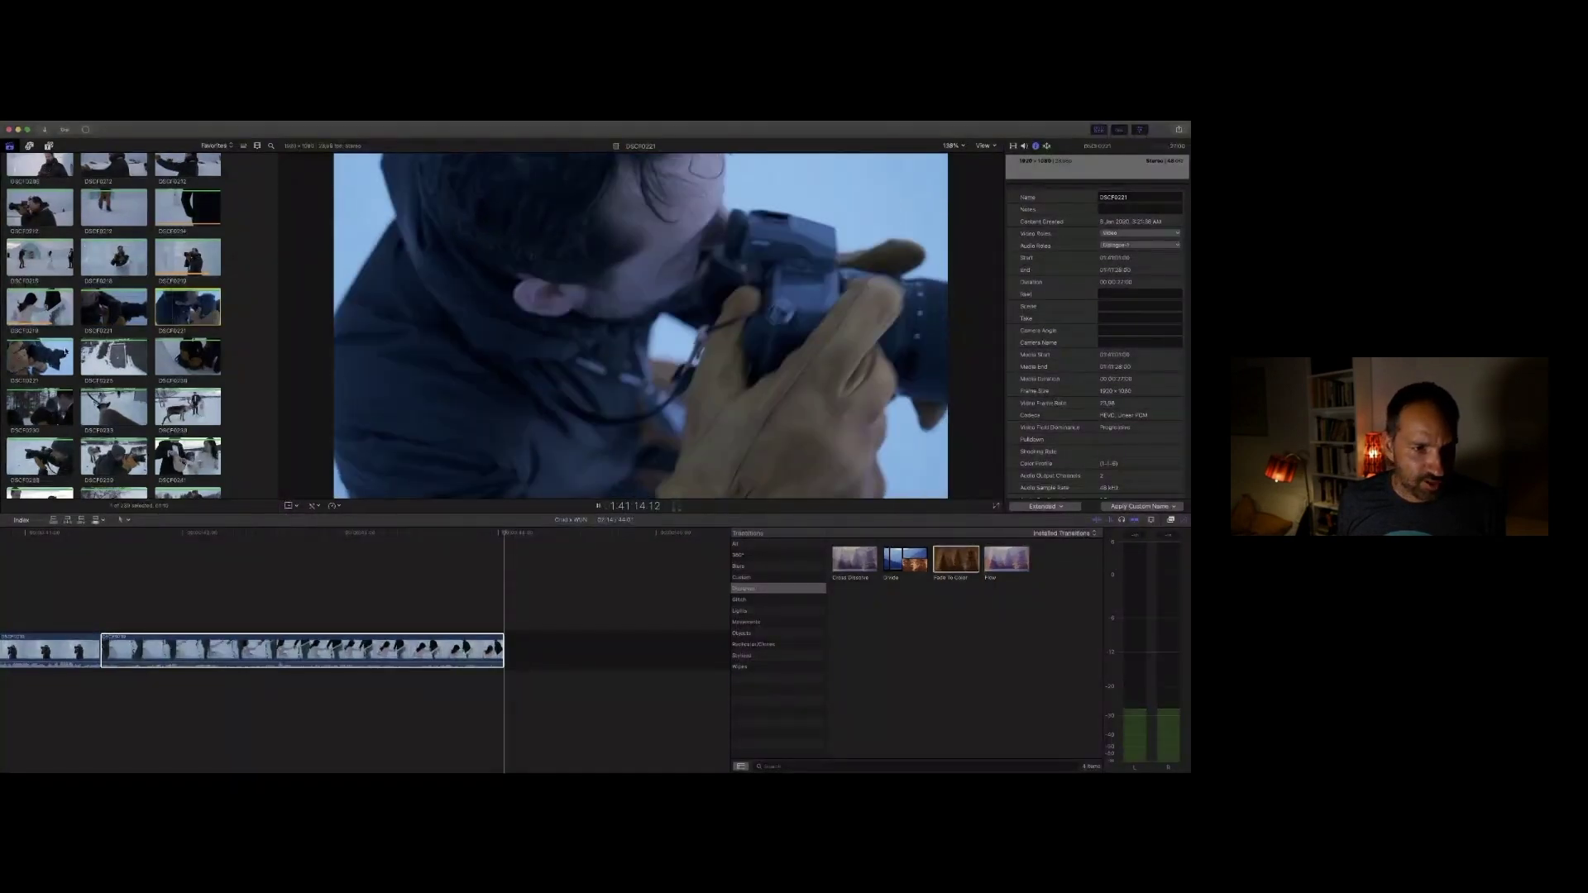
left_click(13, 364)
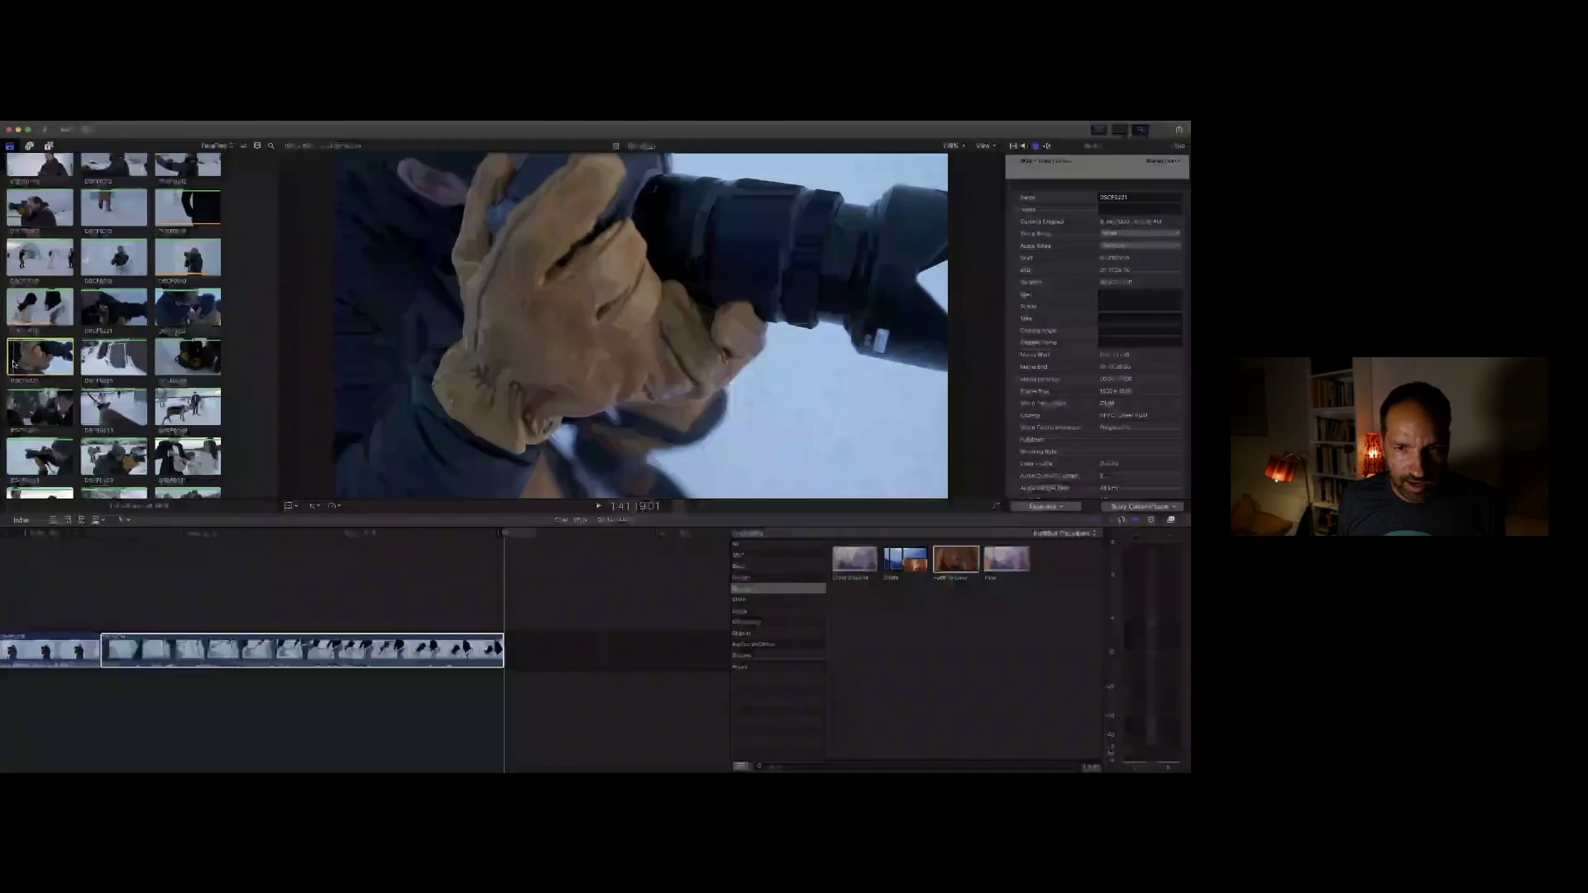
key("space")
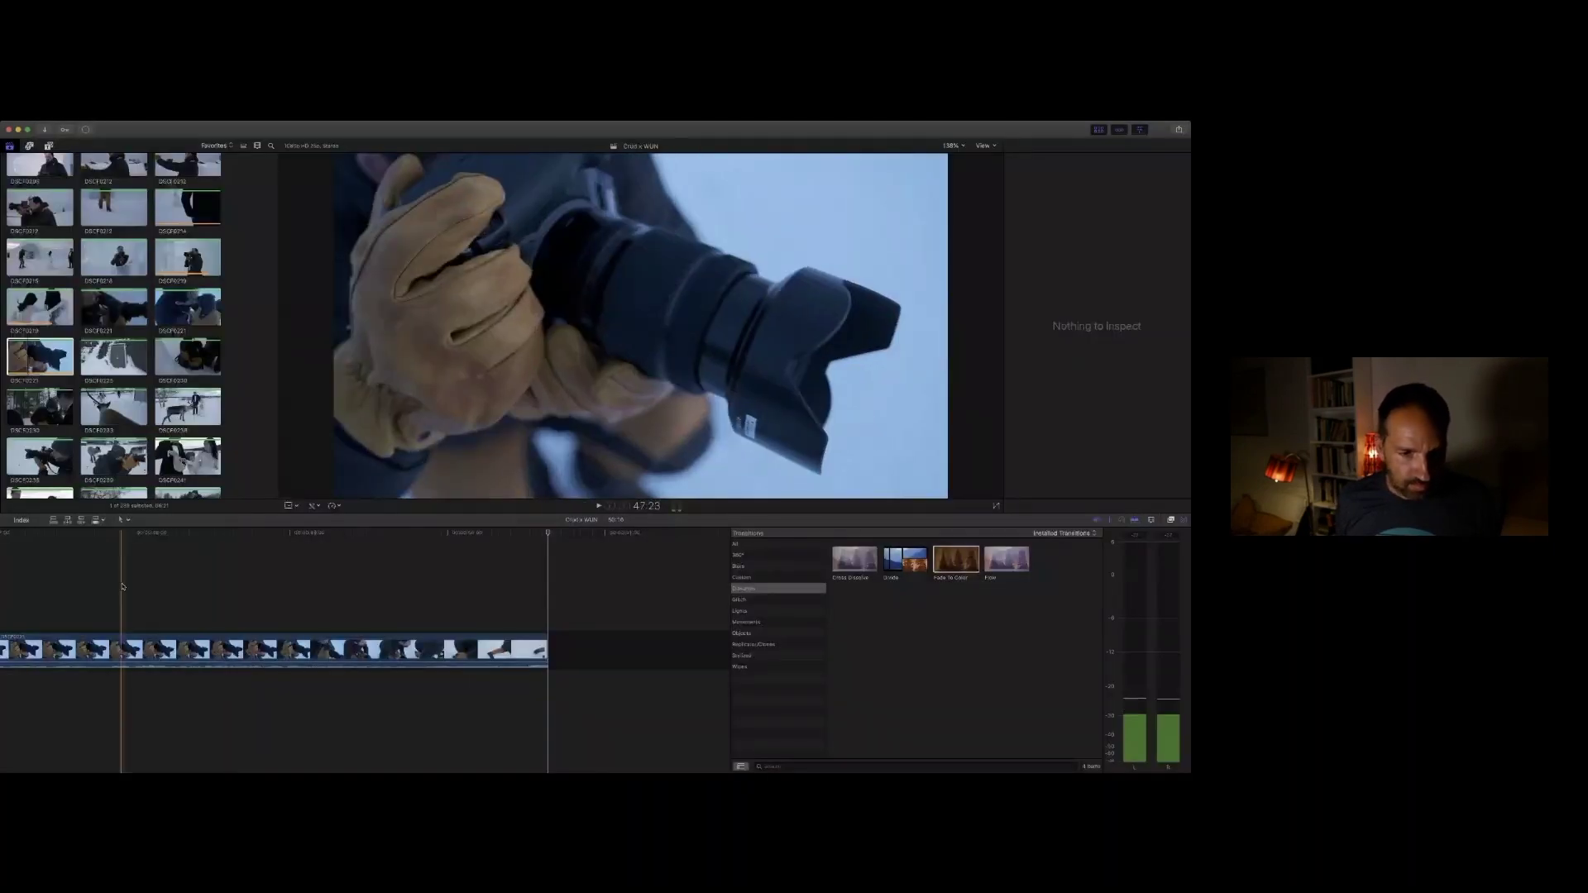
left_click(542, 536)
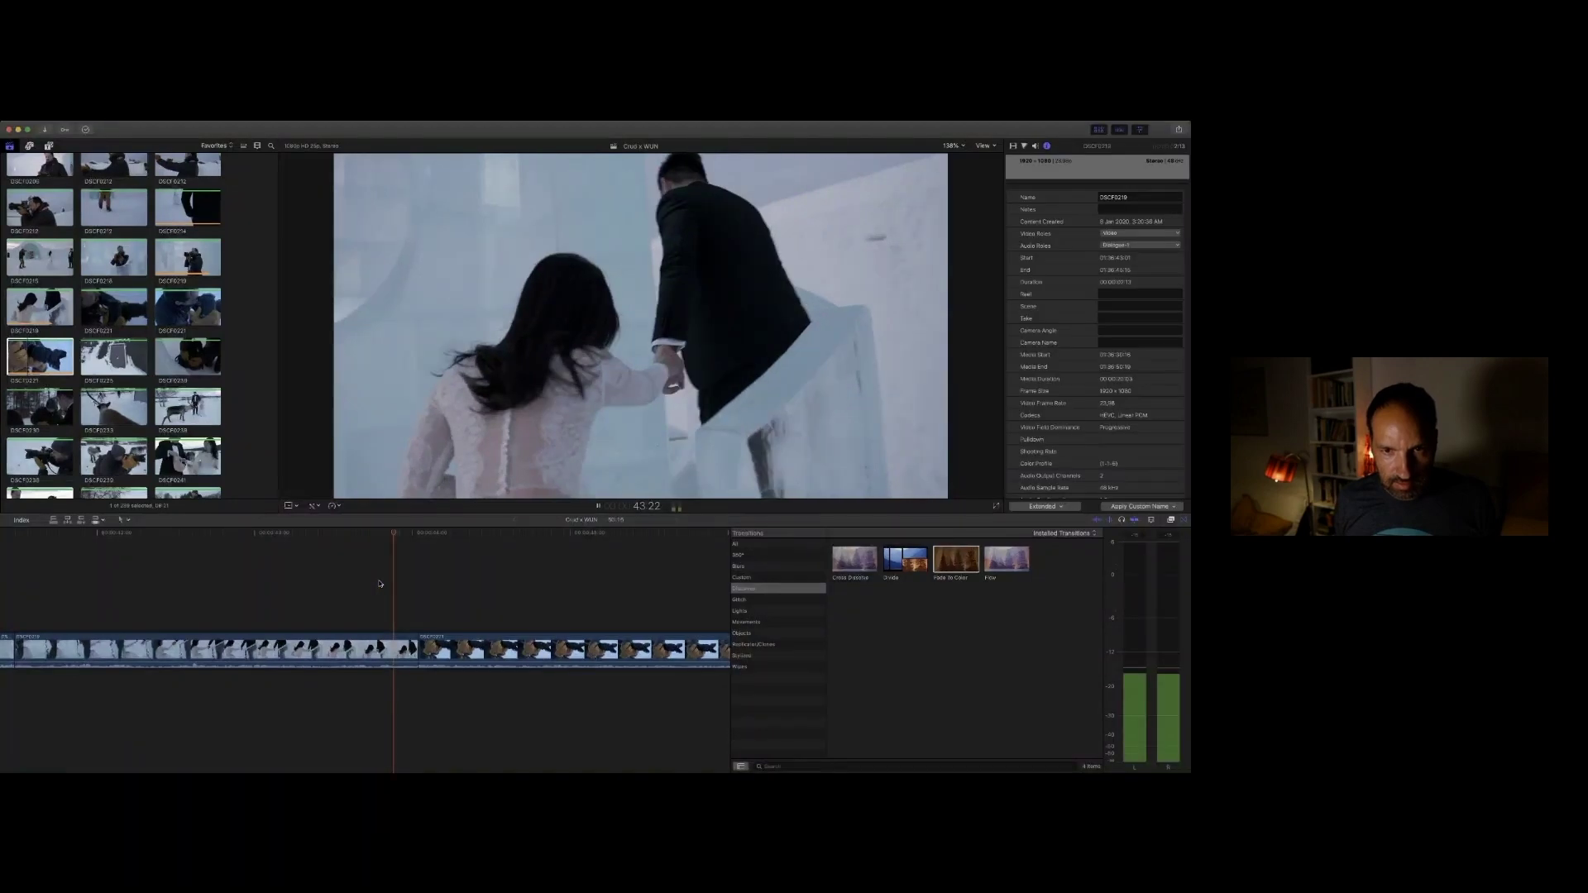
Step: Trim the end of the gloved-hands camera close-up at about 46:08, then append the clip looking up at the tent's smoke hole and play it
key("space")
key("alt+]")
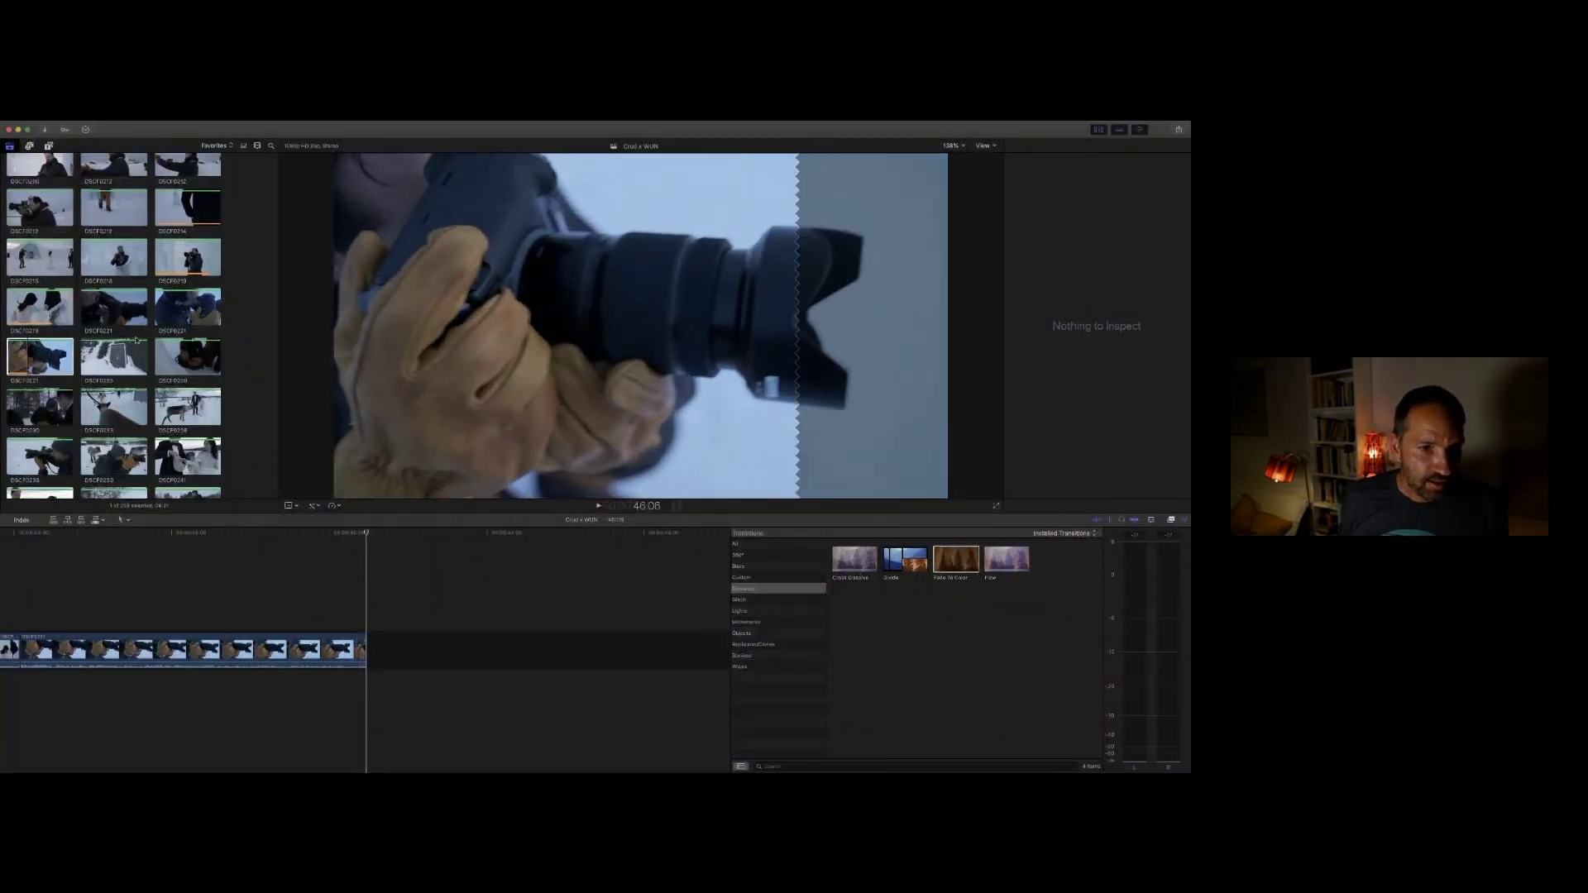
scroll(136, 342, "down", 3)
scroll(136, 342, "down", 4)
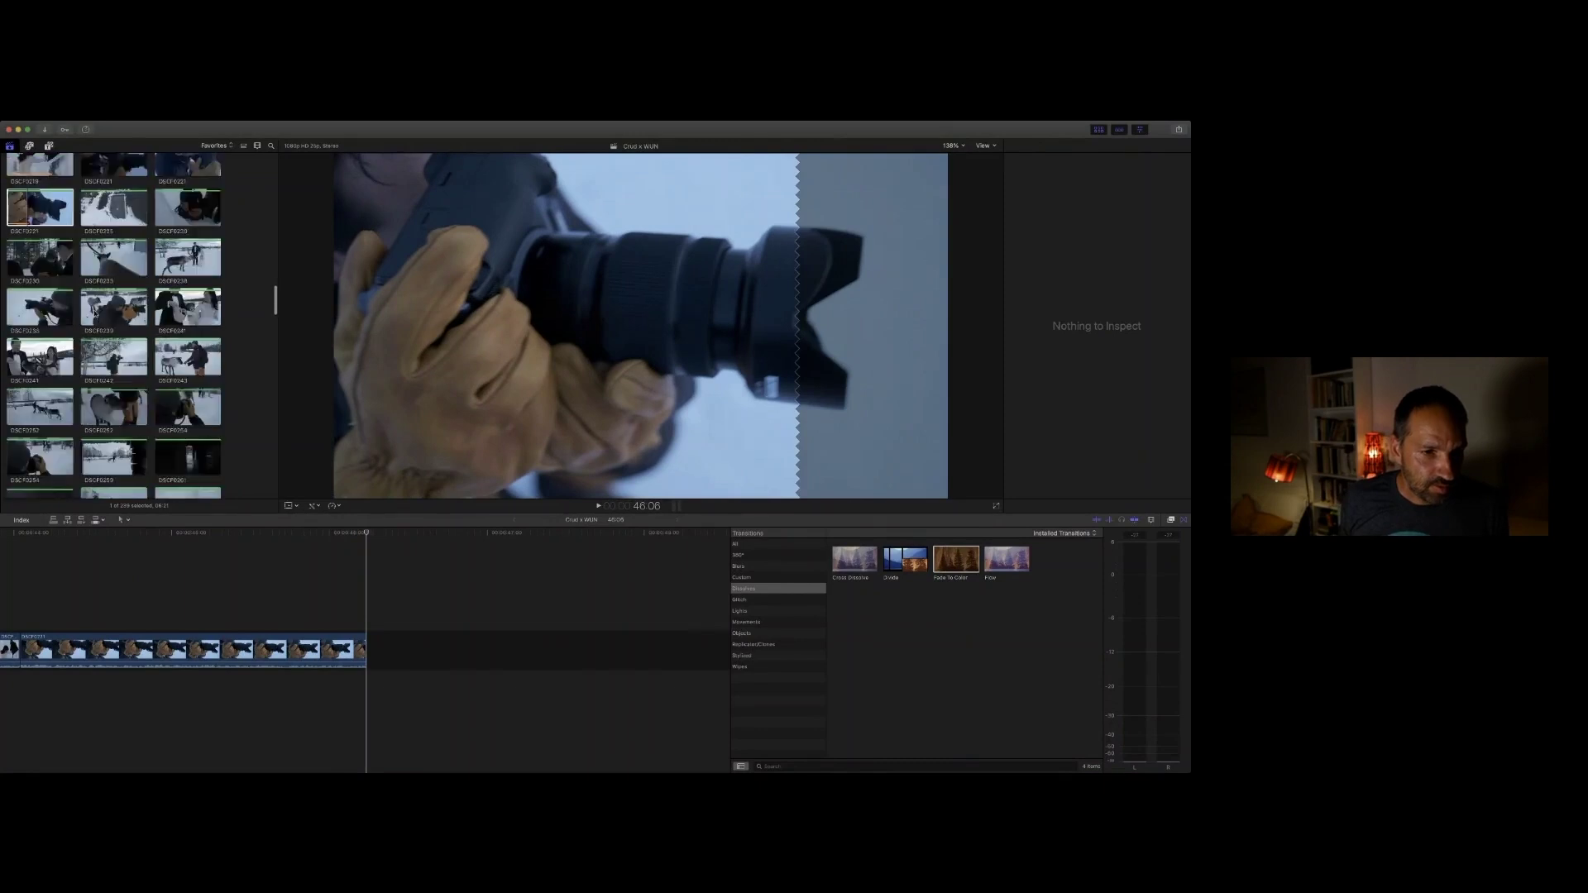
scroll(96, 313, "down", 10)
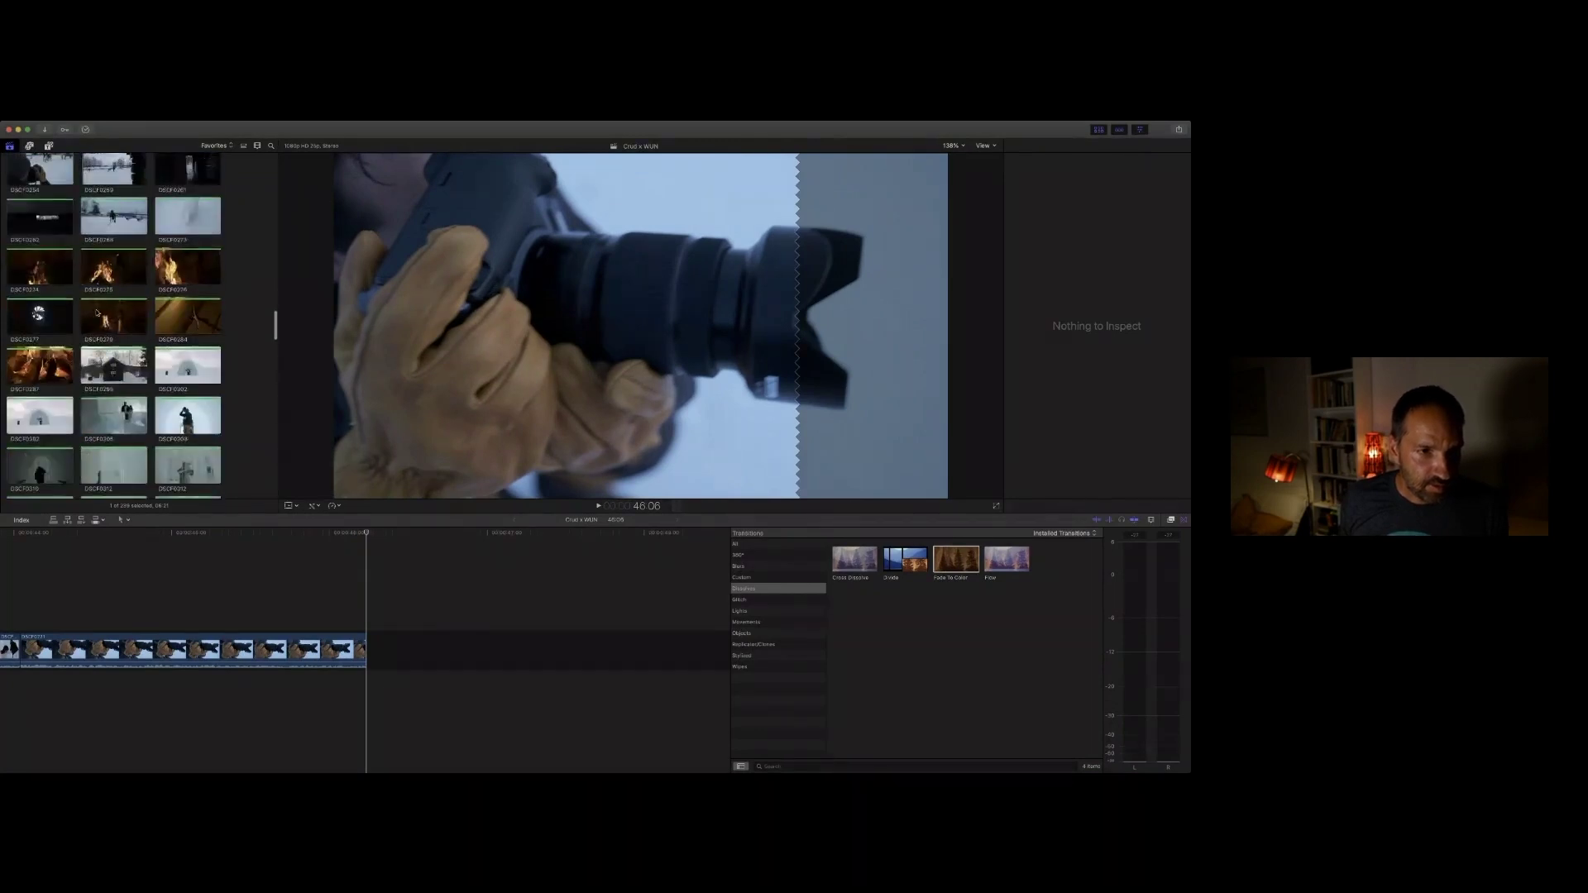
left_click(36, 269)
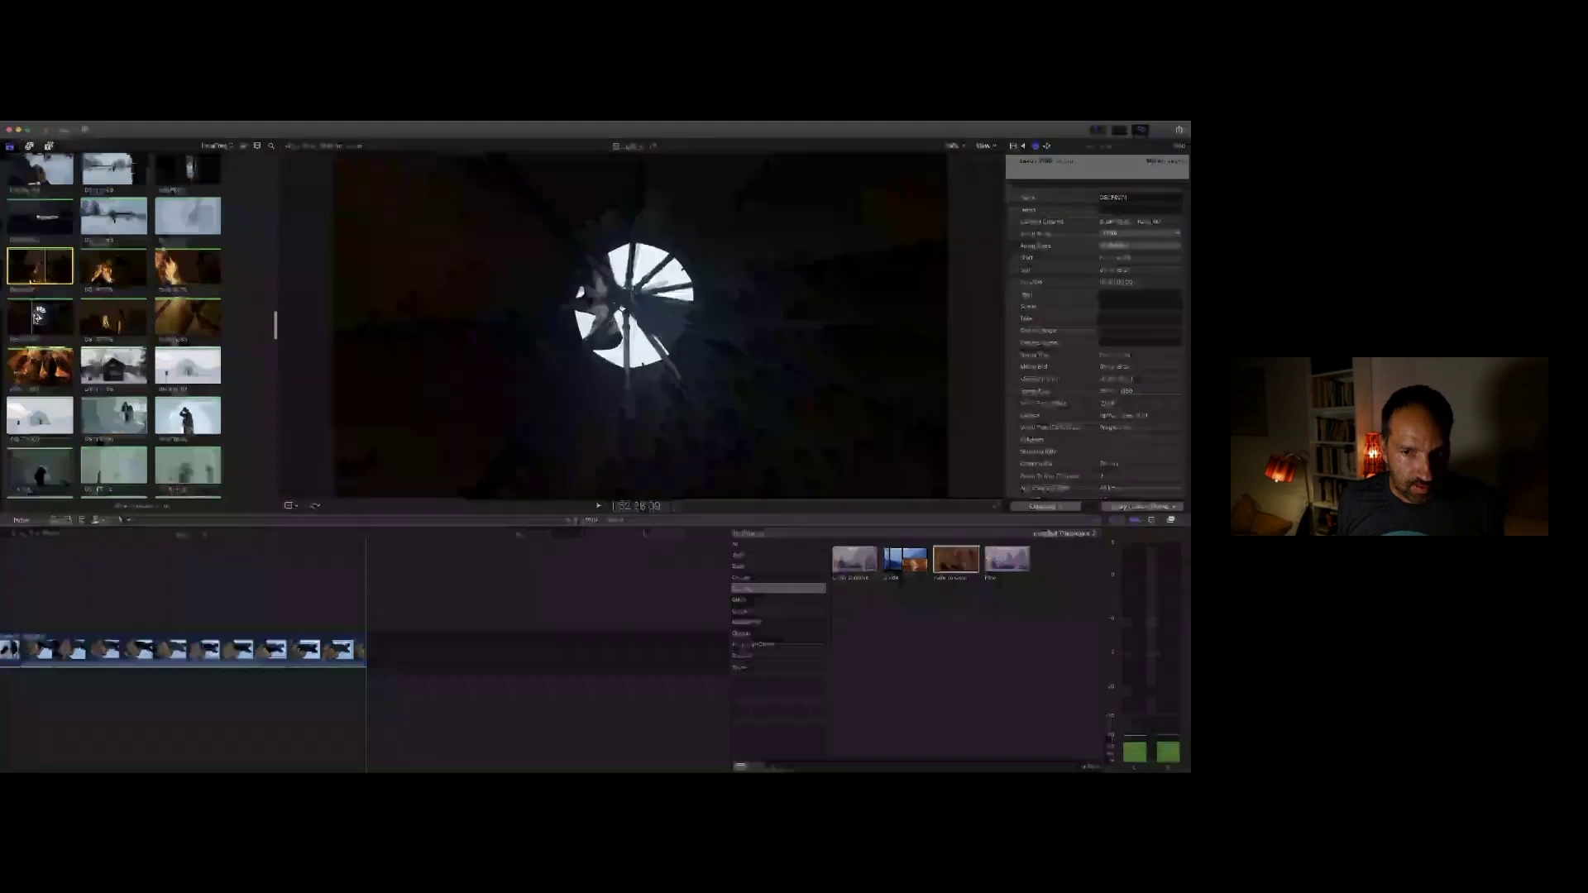
left_click(38, 317)
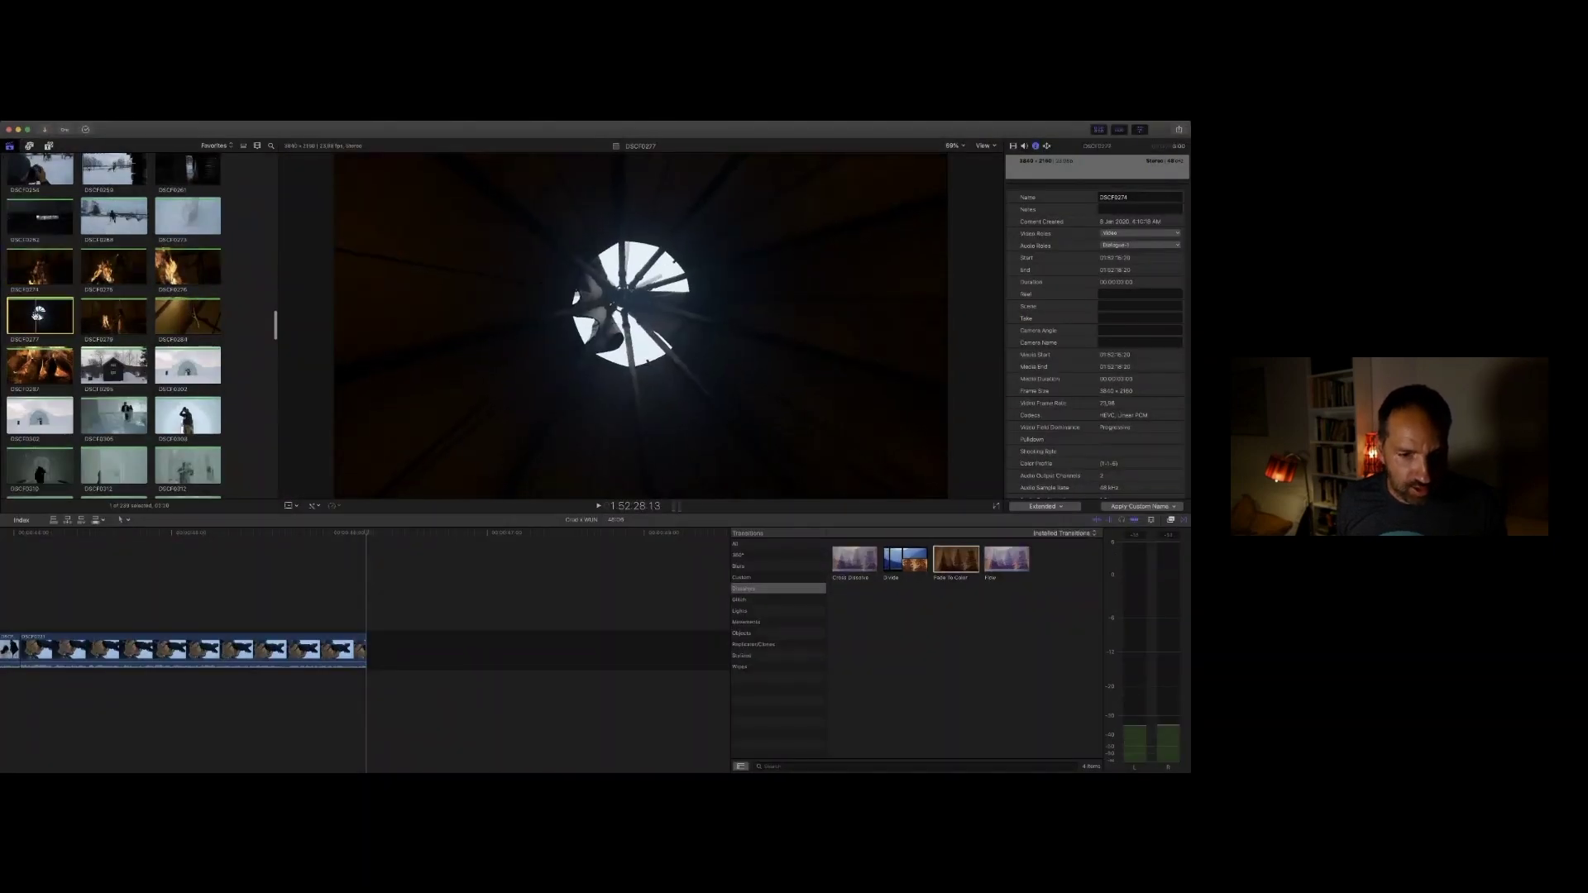
key("e")
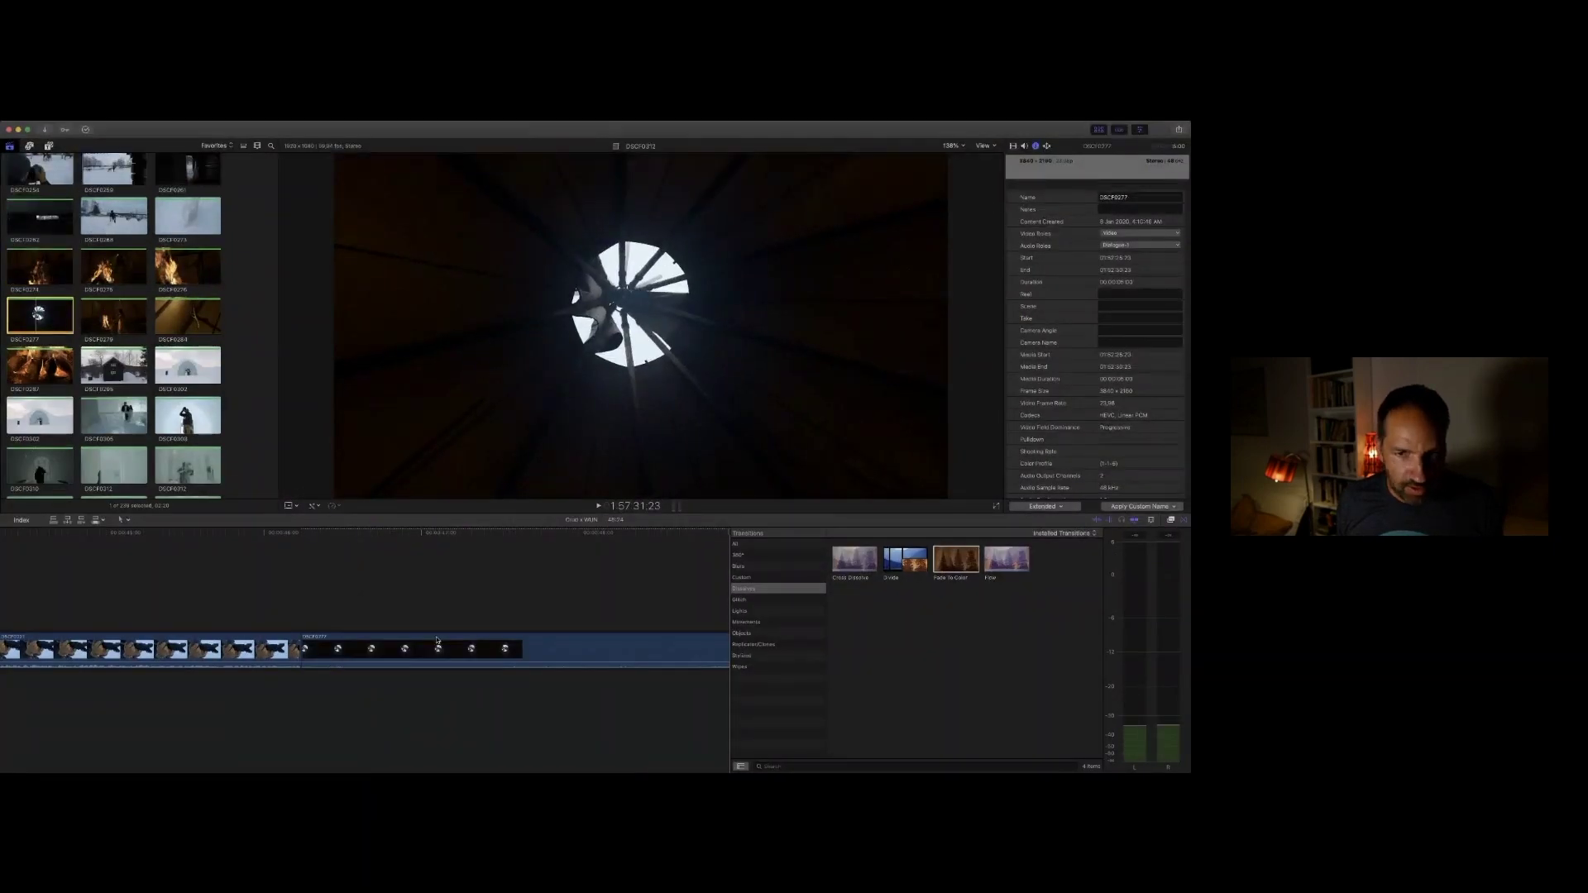
left_click(262, 594)
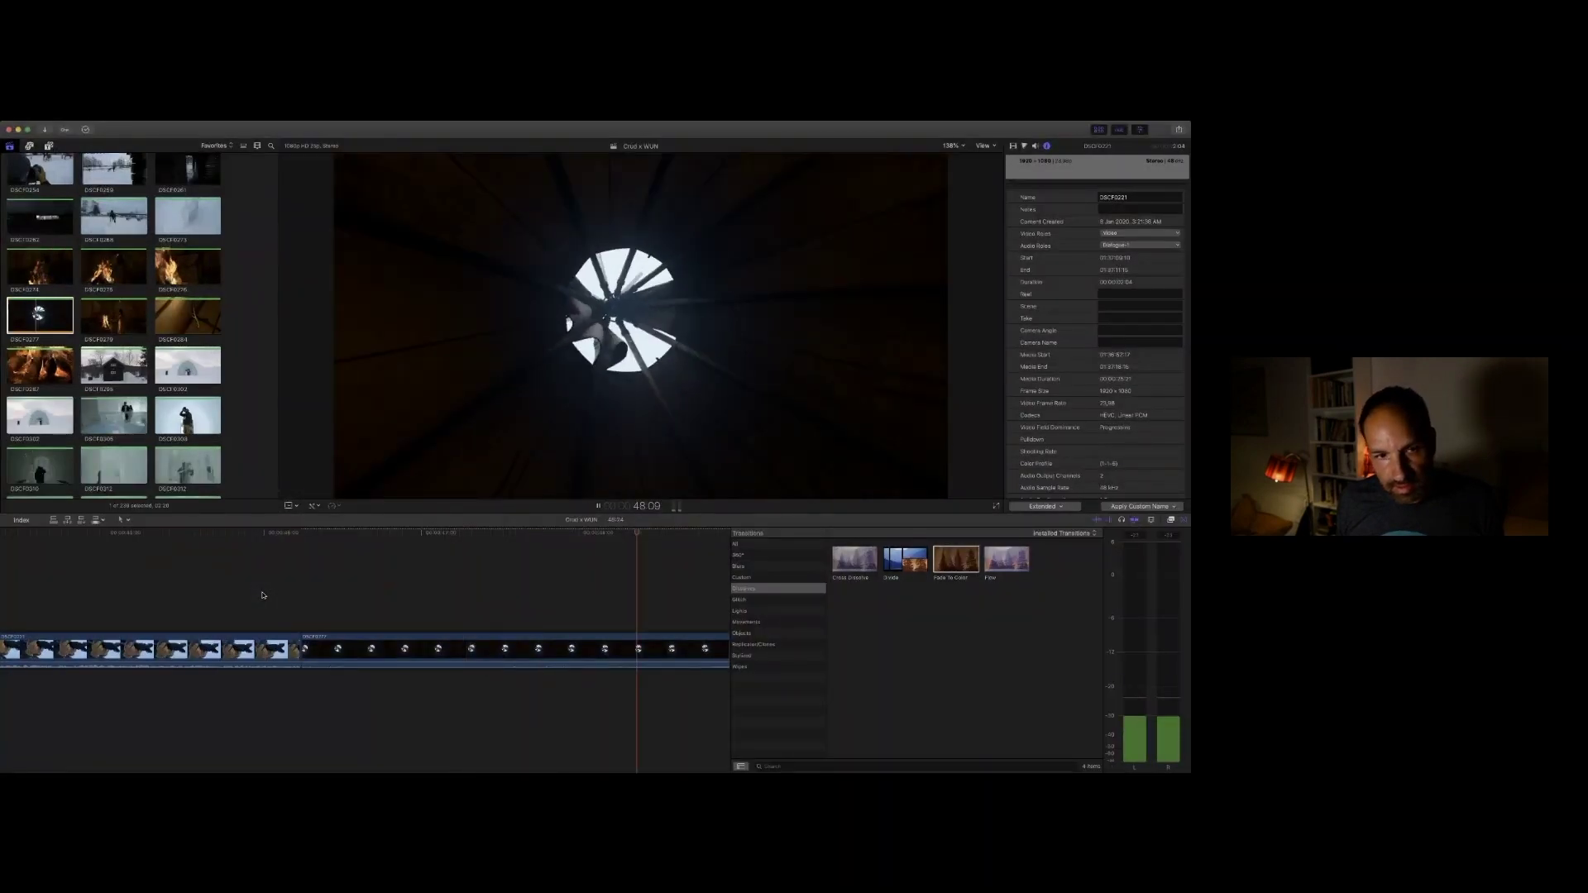
Step: Append the clip of the woman warming her hands by the tent fire, followed by the close-up of burning logs
left_click(84, 315)
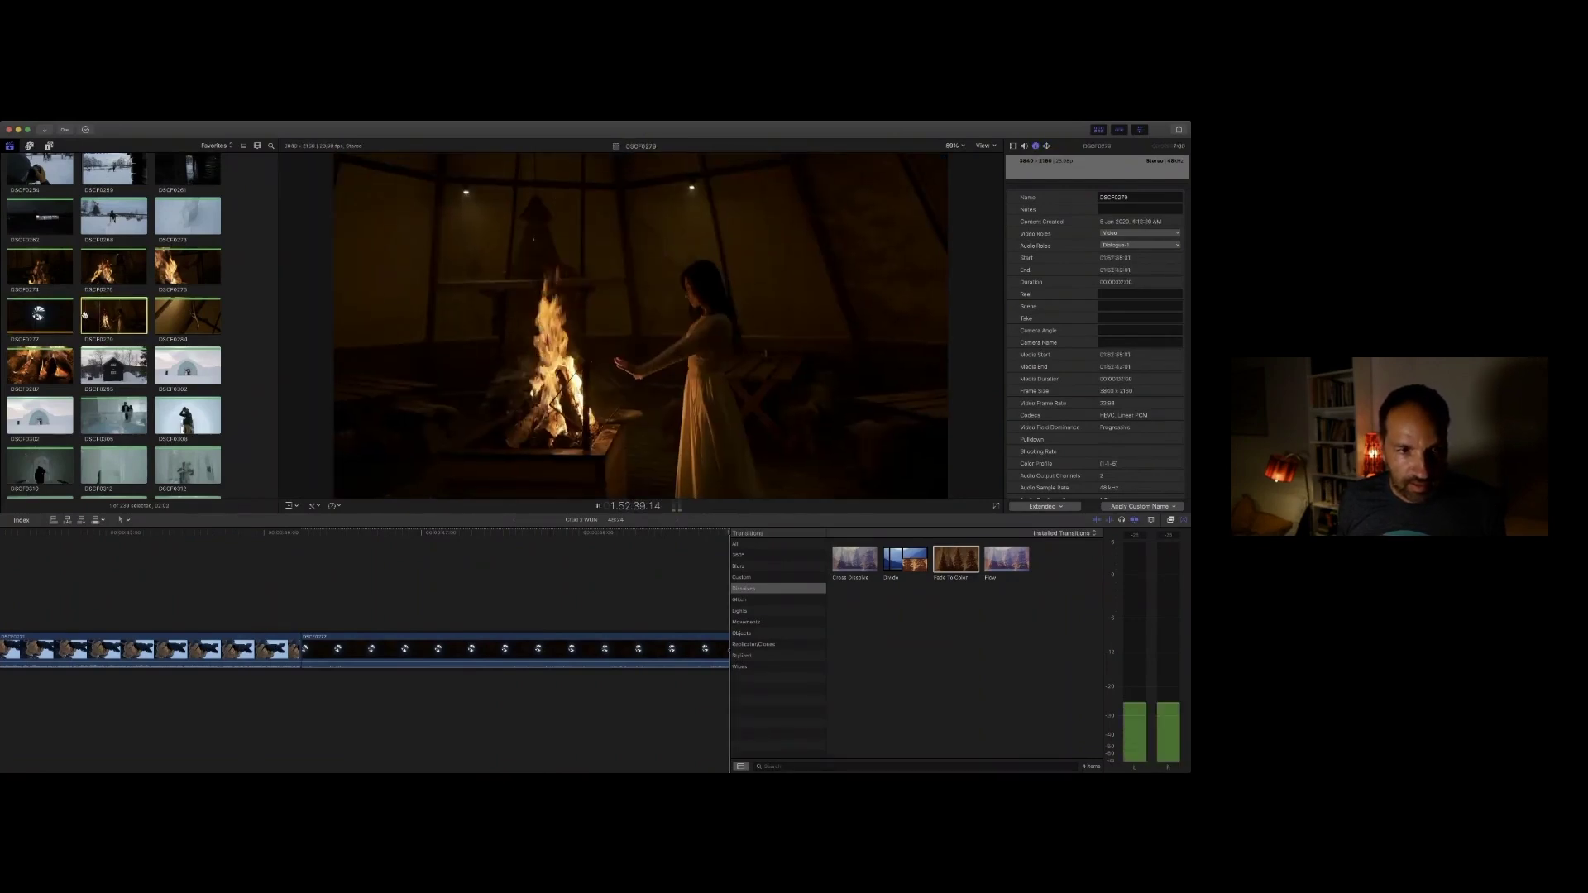
key("e")
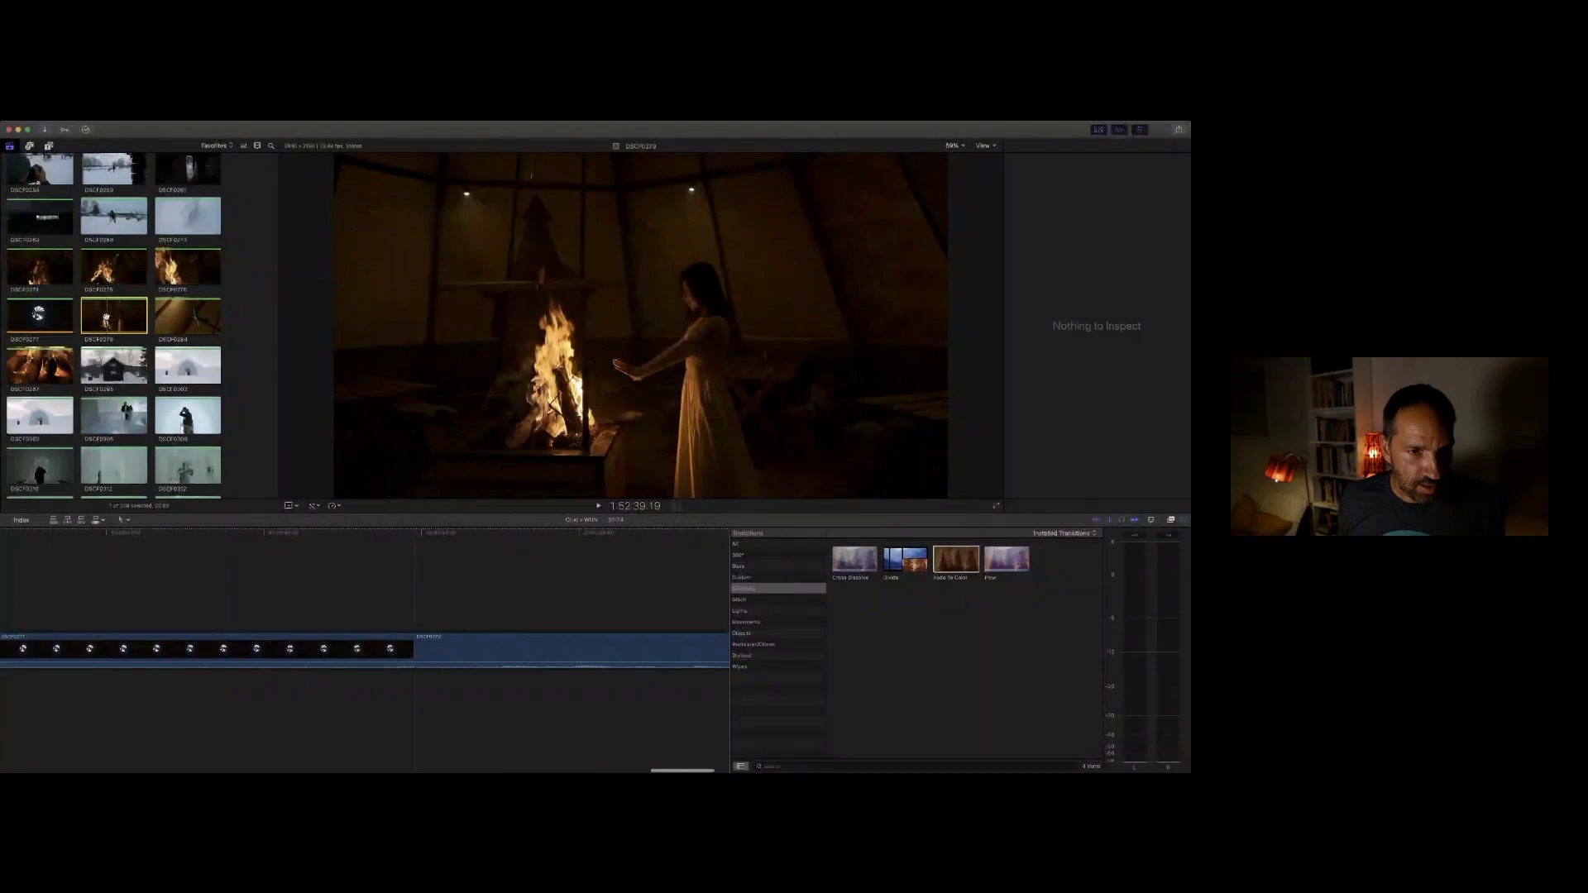
scroll(116, 330, "down", 3)
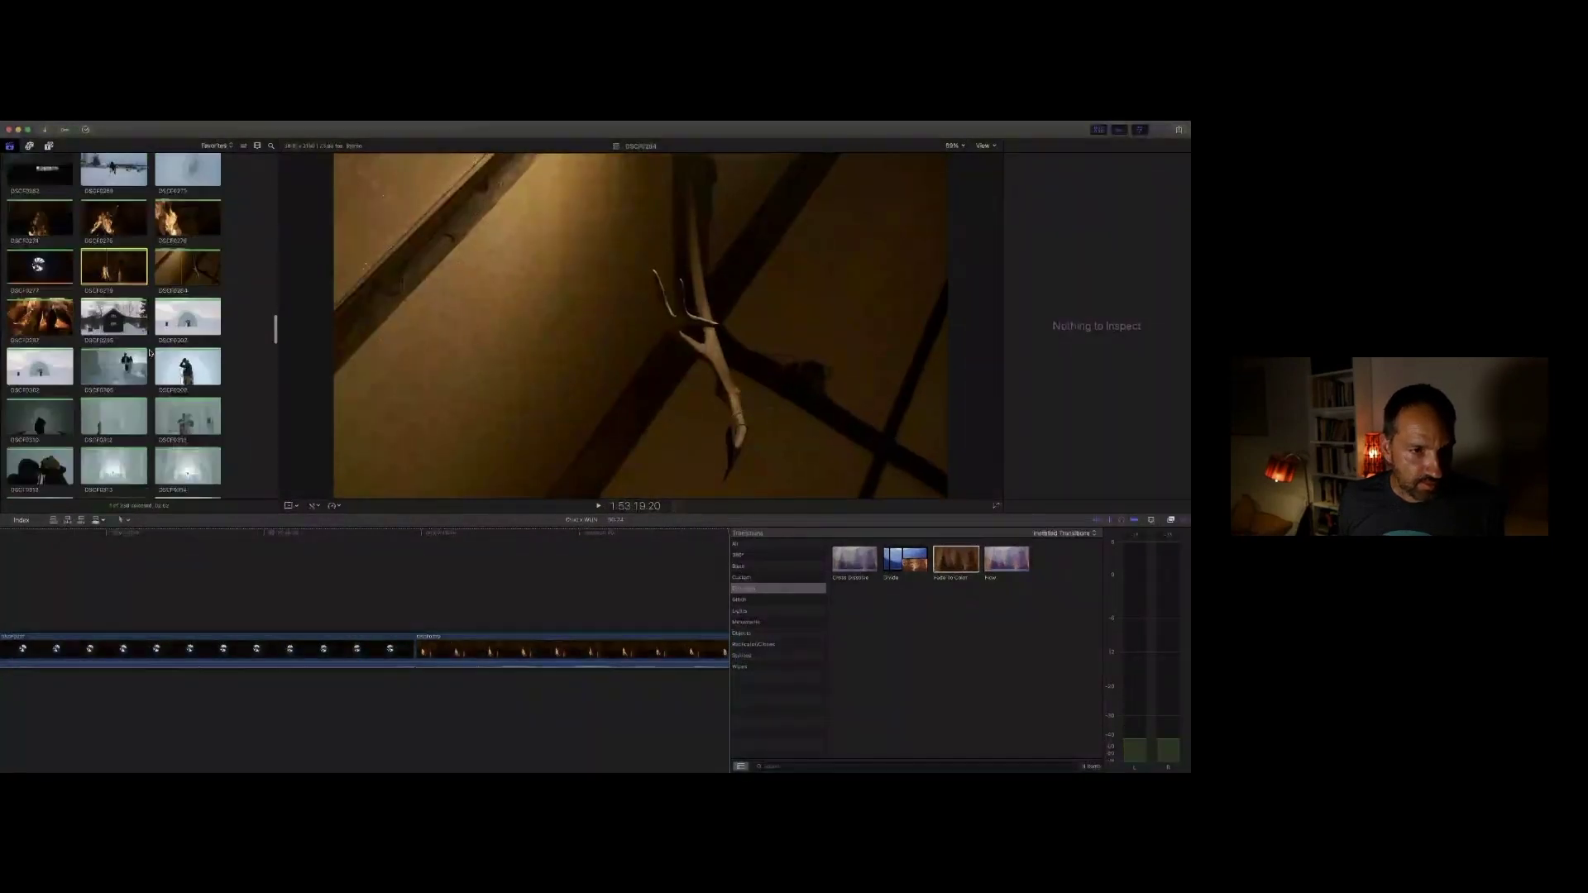
left_click(35, 306)
key("e")
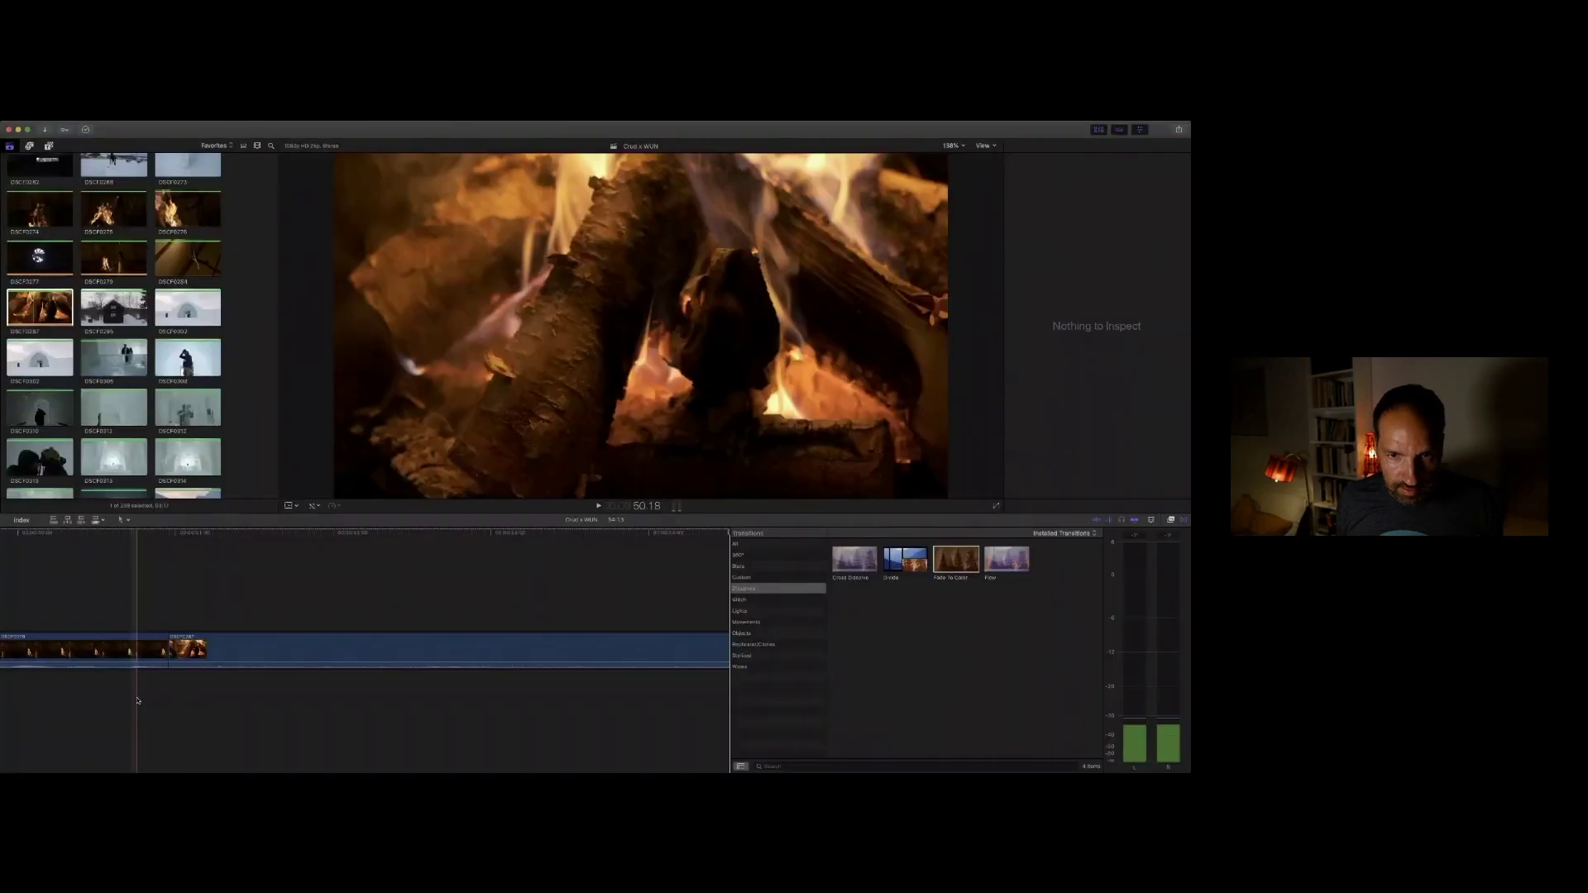
Step: Play across the cut from the woman by the fire to the burning logs and trim the end of the logs shot at 52:18
key("space")
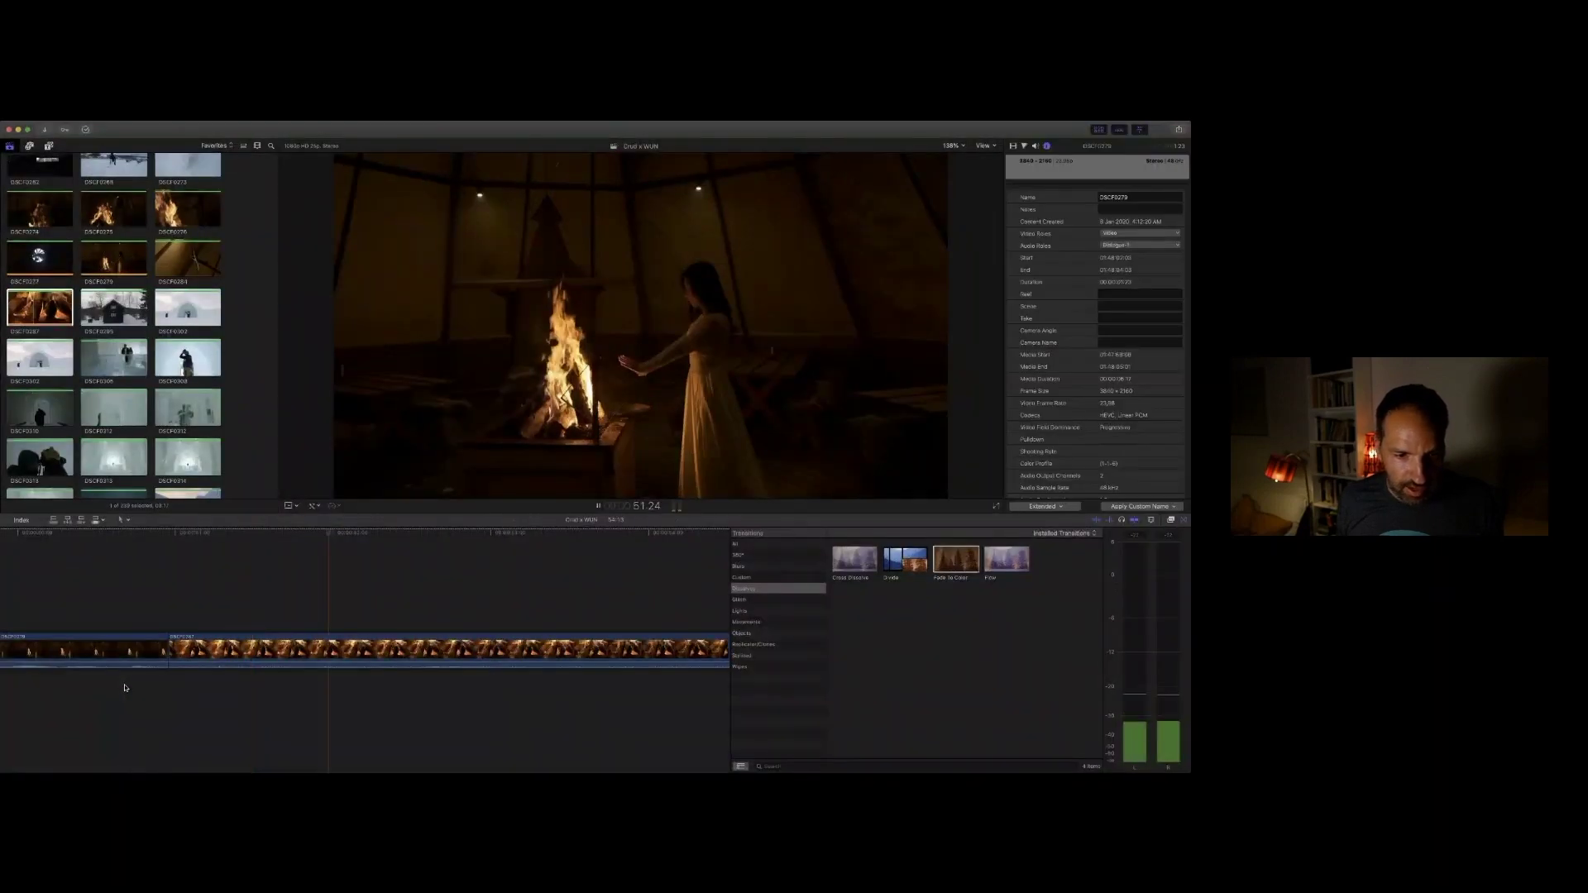
left_click(130, 590)
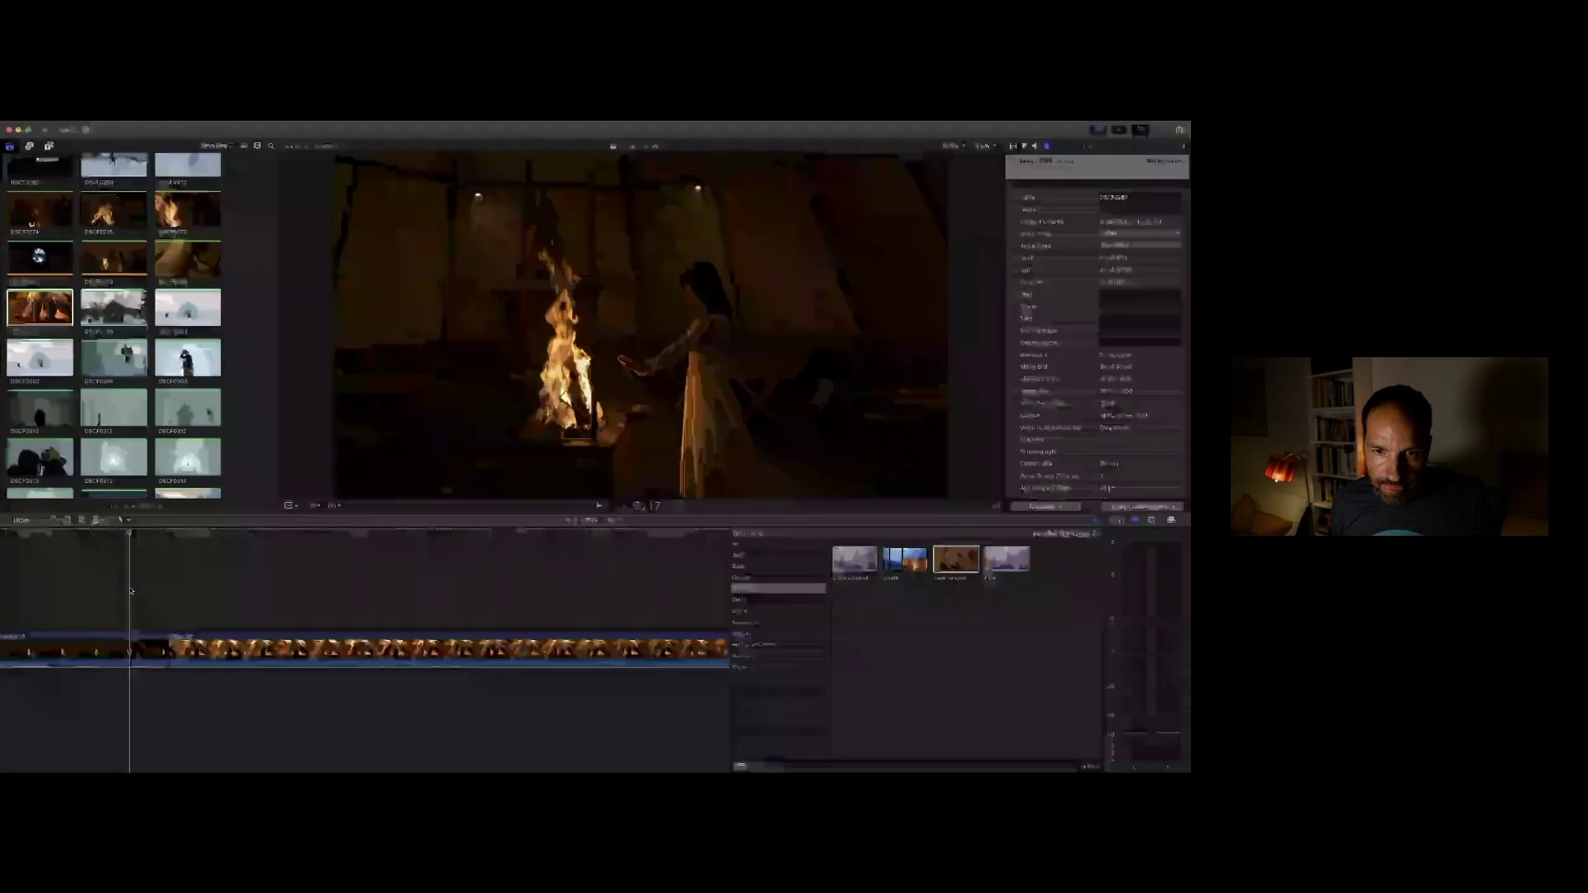
key("space")
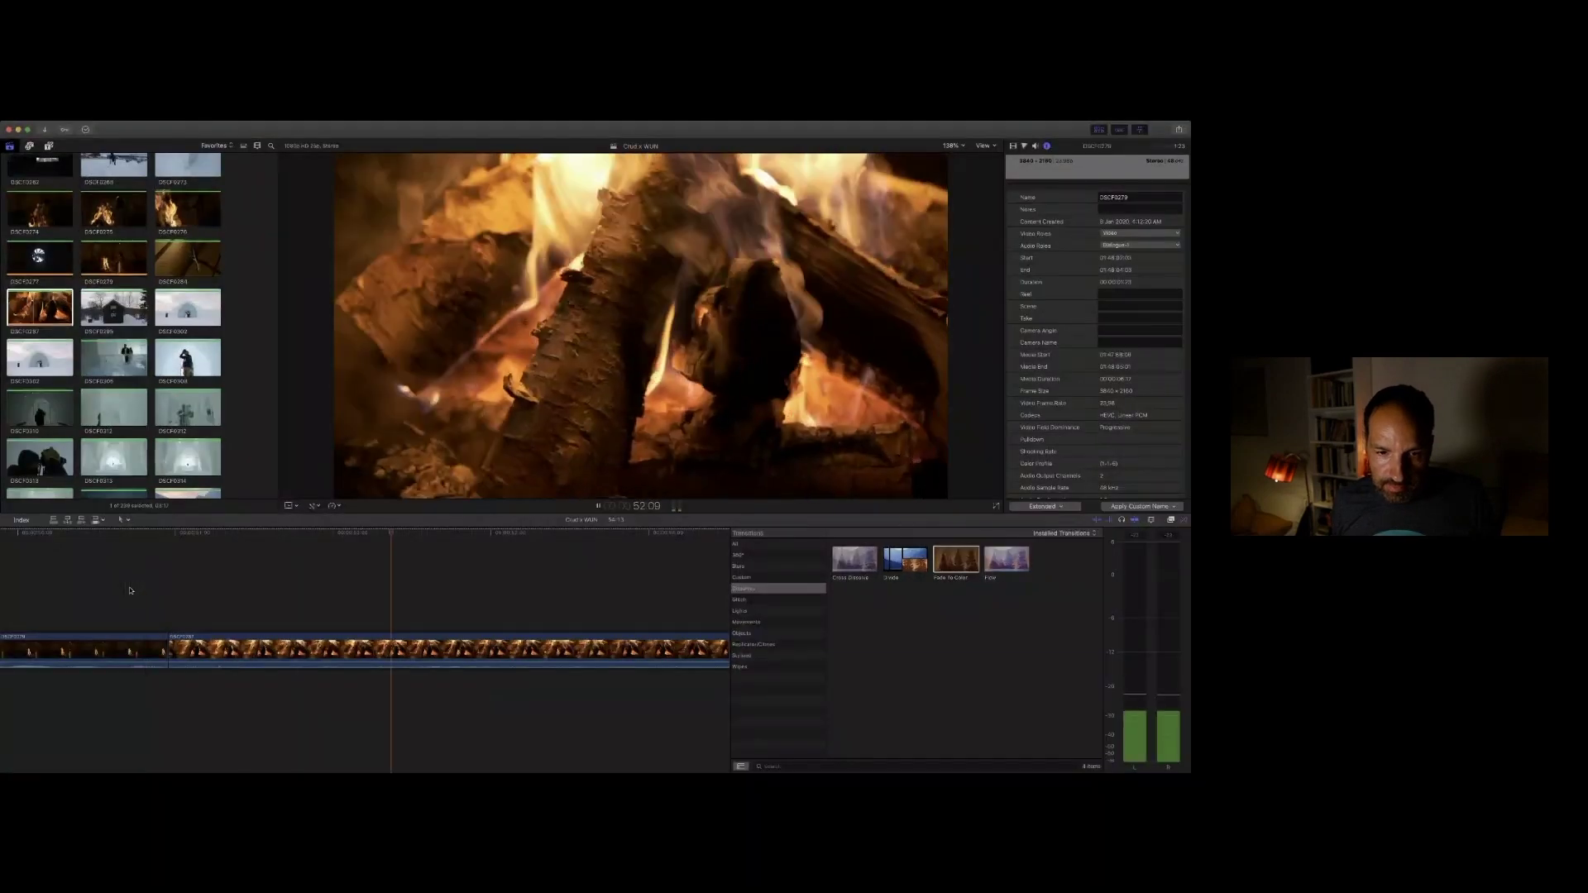
key("space")
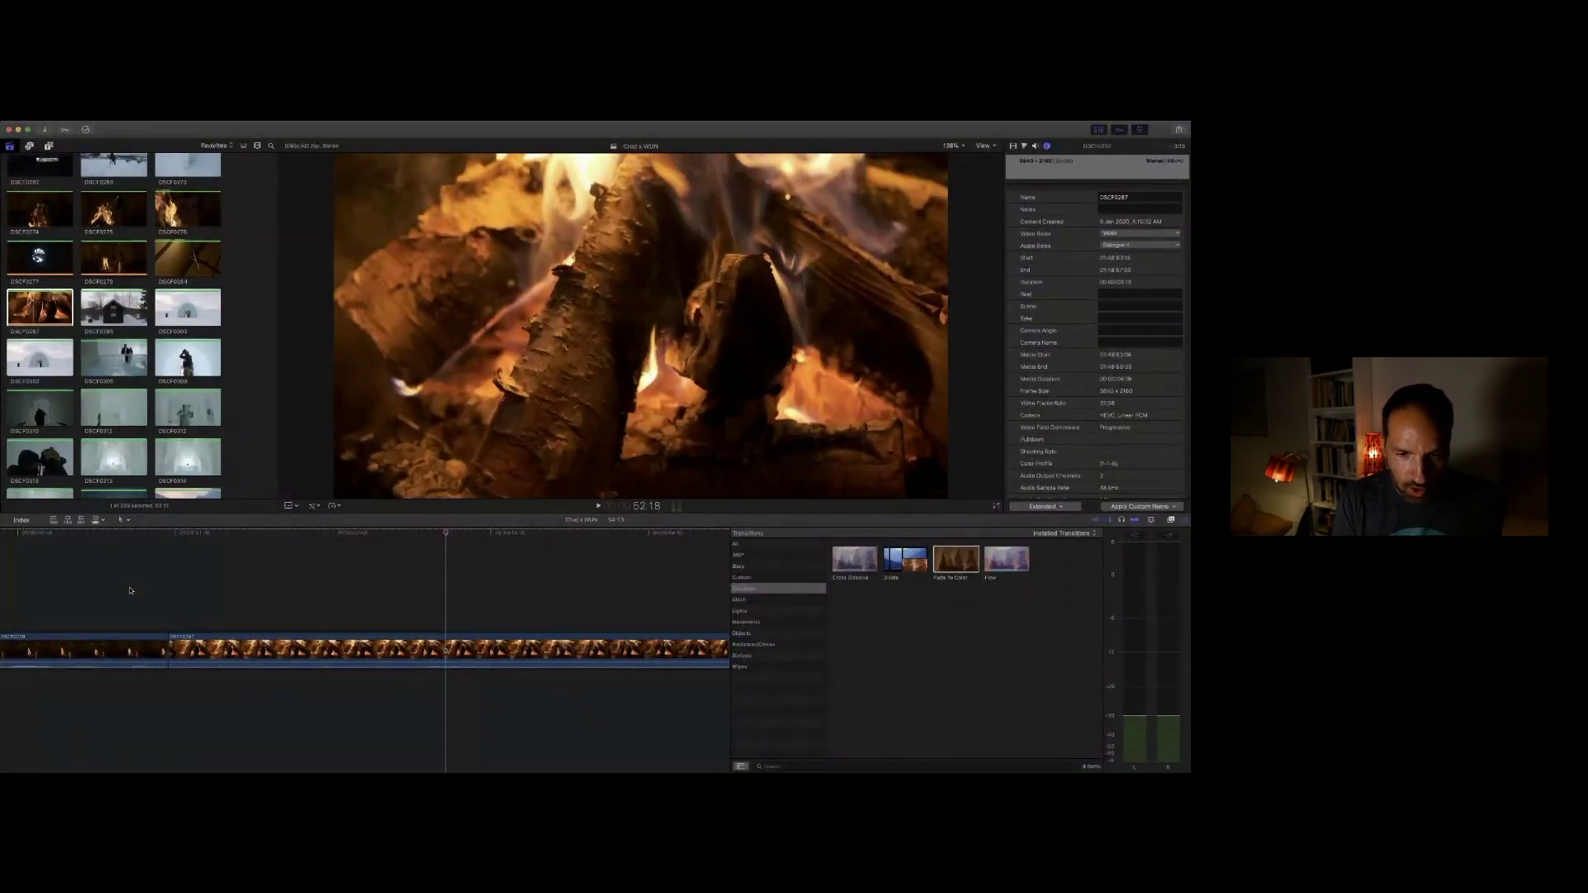
key("alt+]")
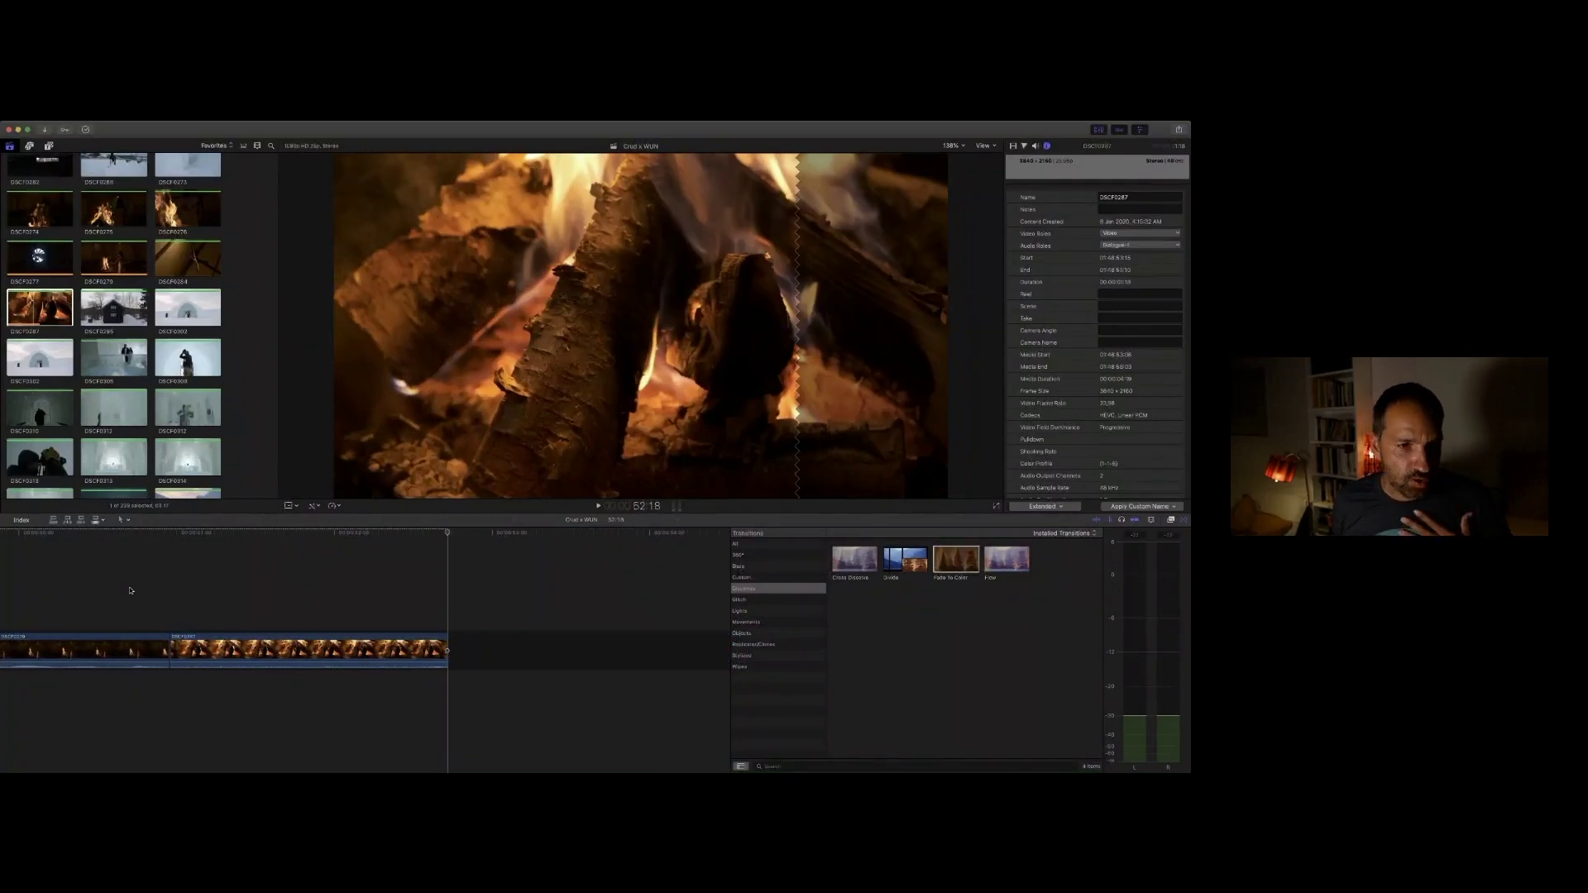
Step: Browse the remaining favorites, preview the man walking on the snowy shore, and append the sunset clip of the waiting sled dogs after the logs
scroll(96, 318, "down", 2)
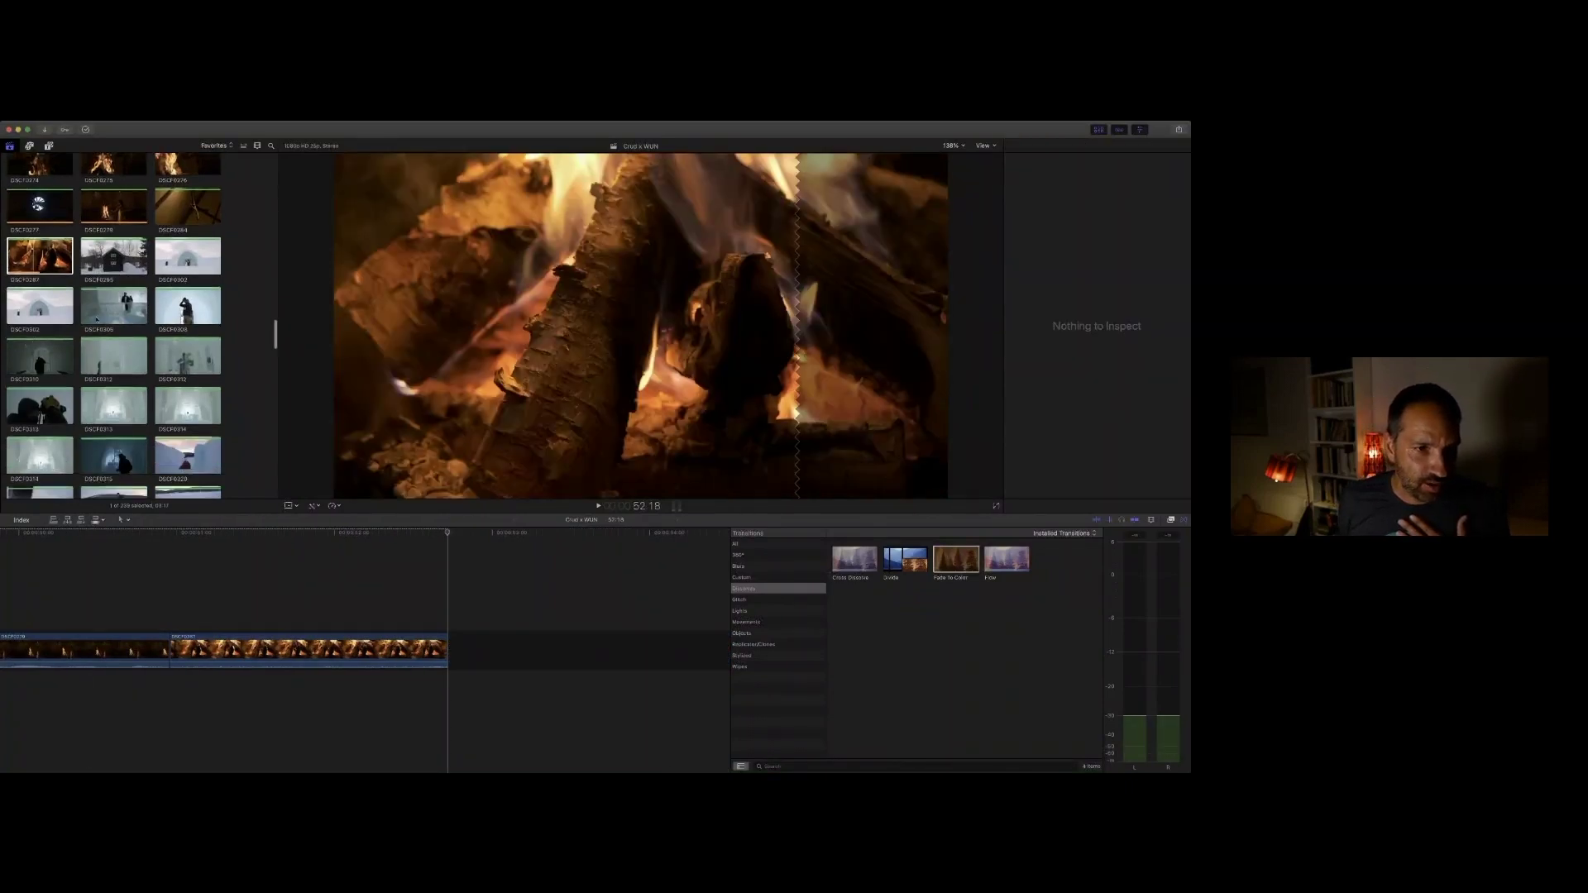
scroll(96, 319, "down", 1)
left_click(106, 238)
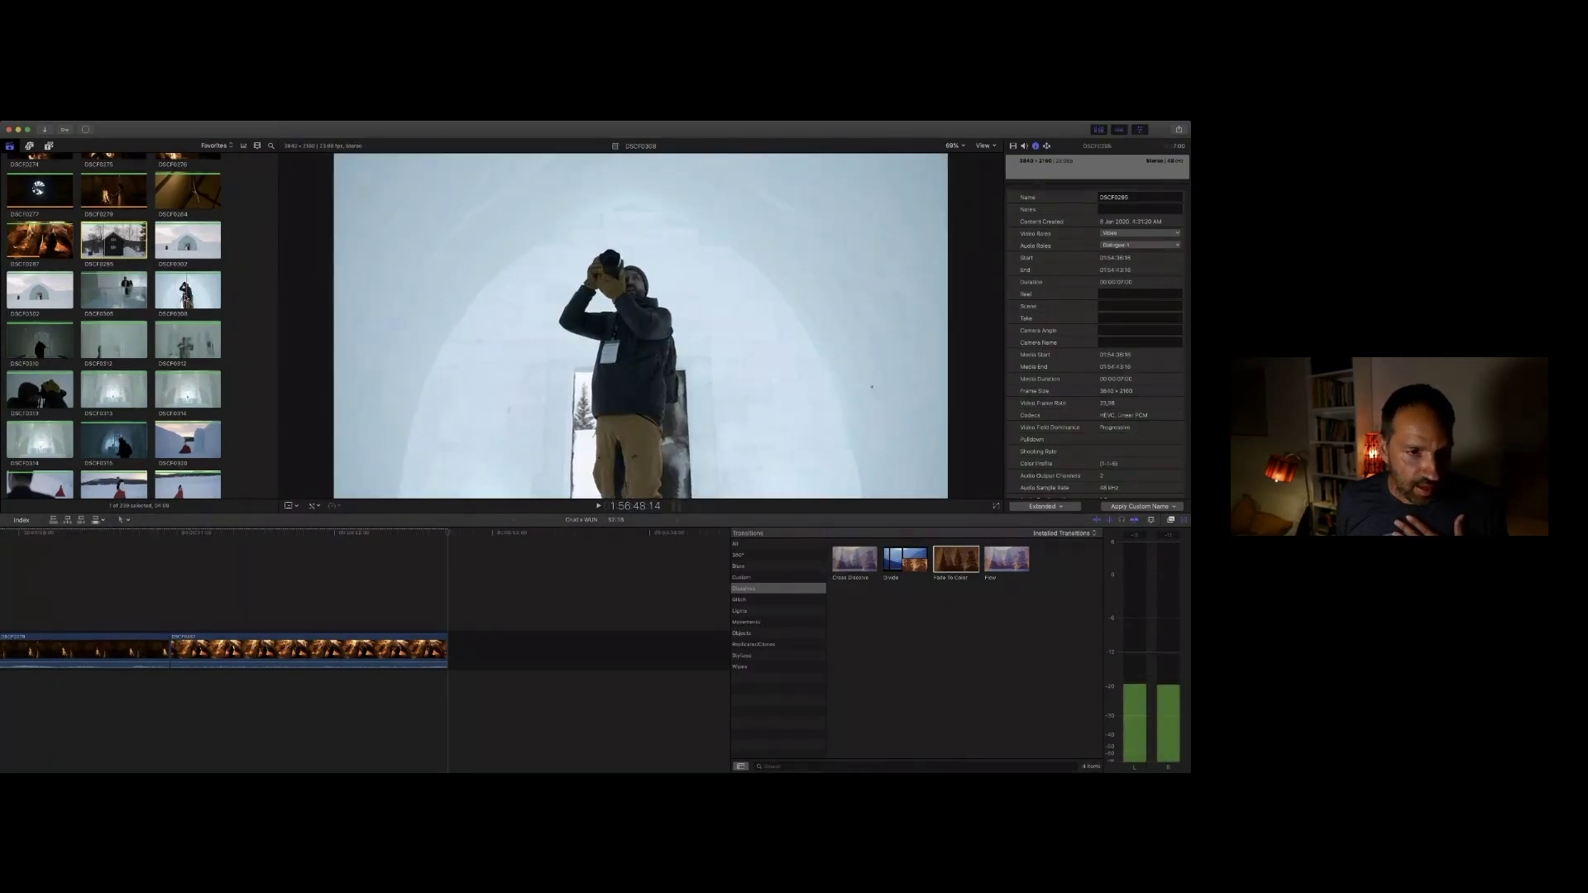
scroll(127, 308, "down", 5)
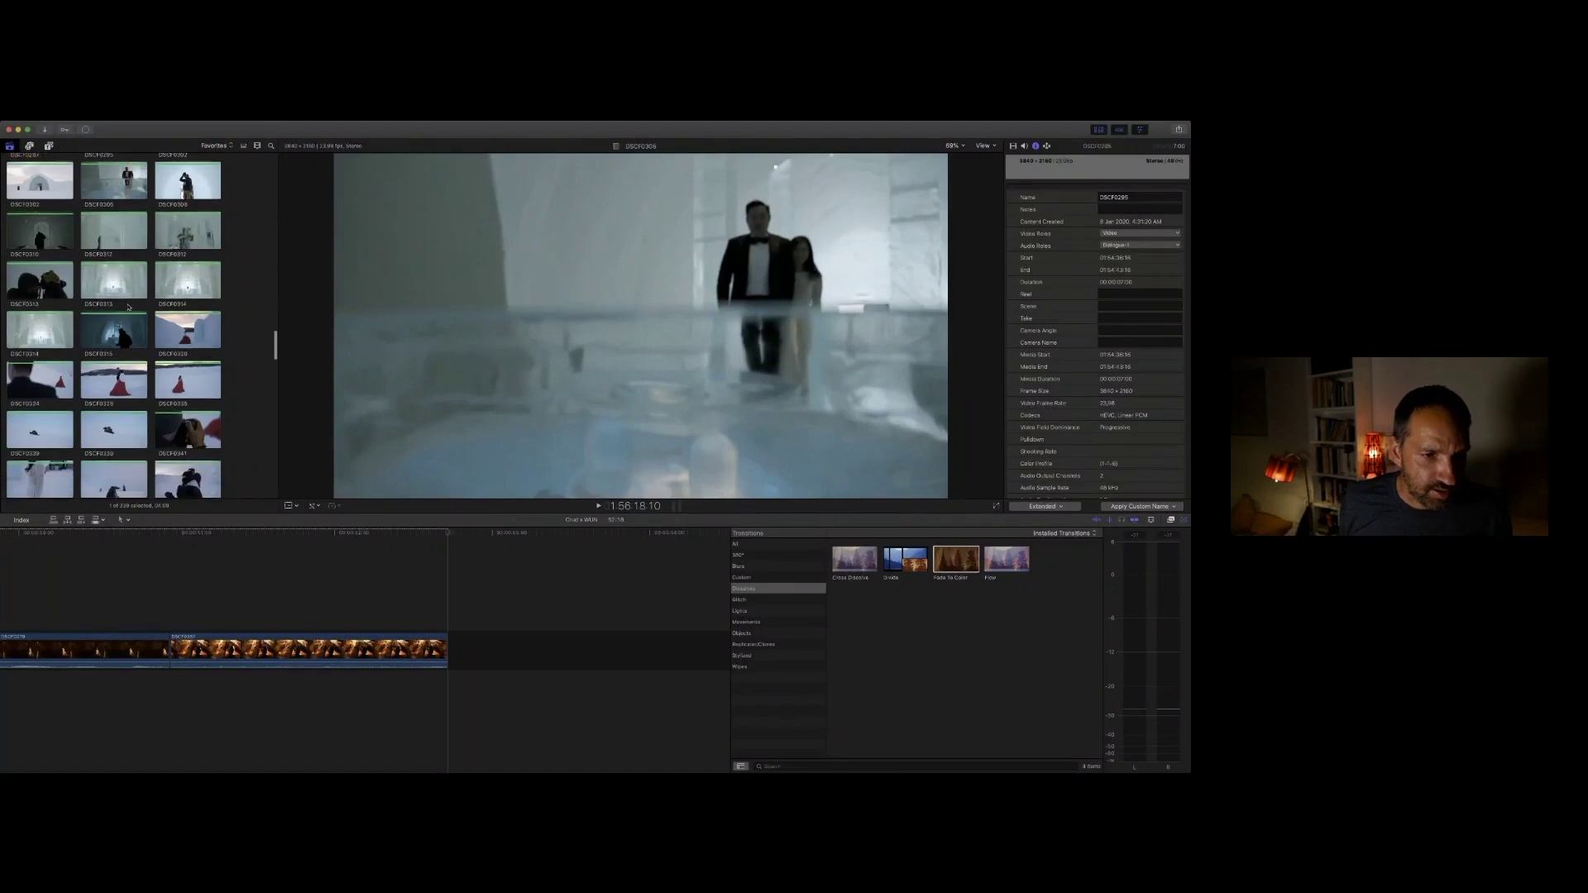
scroll(126, 308, "down", 4)
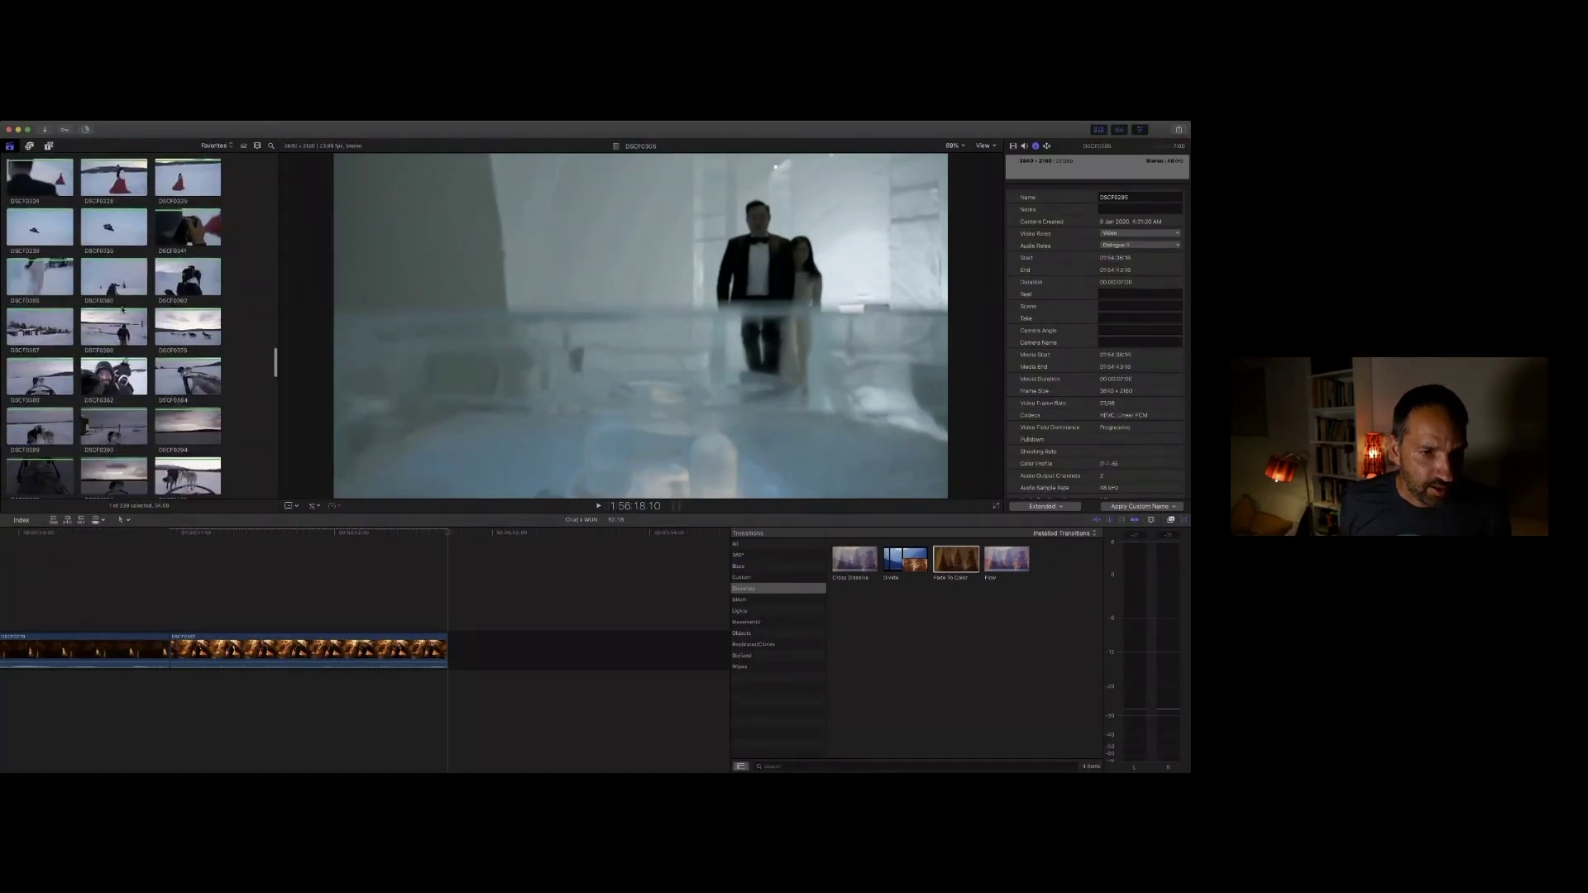
scroll(123, 310, "down", 2)
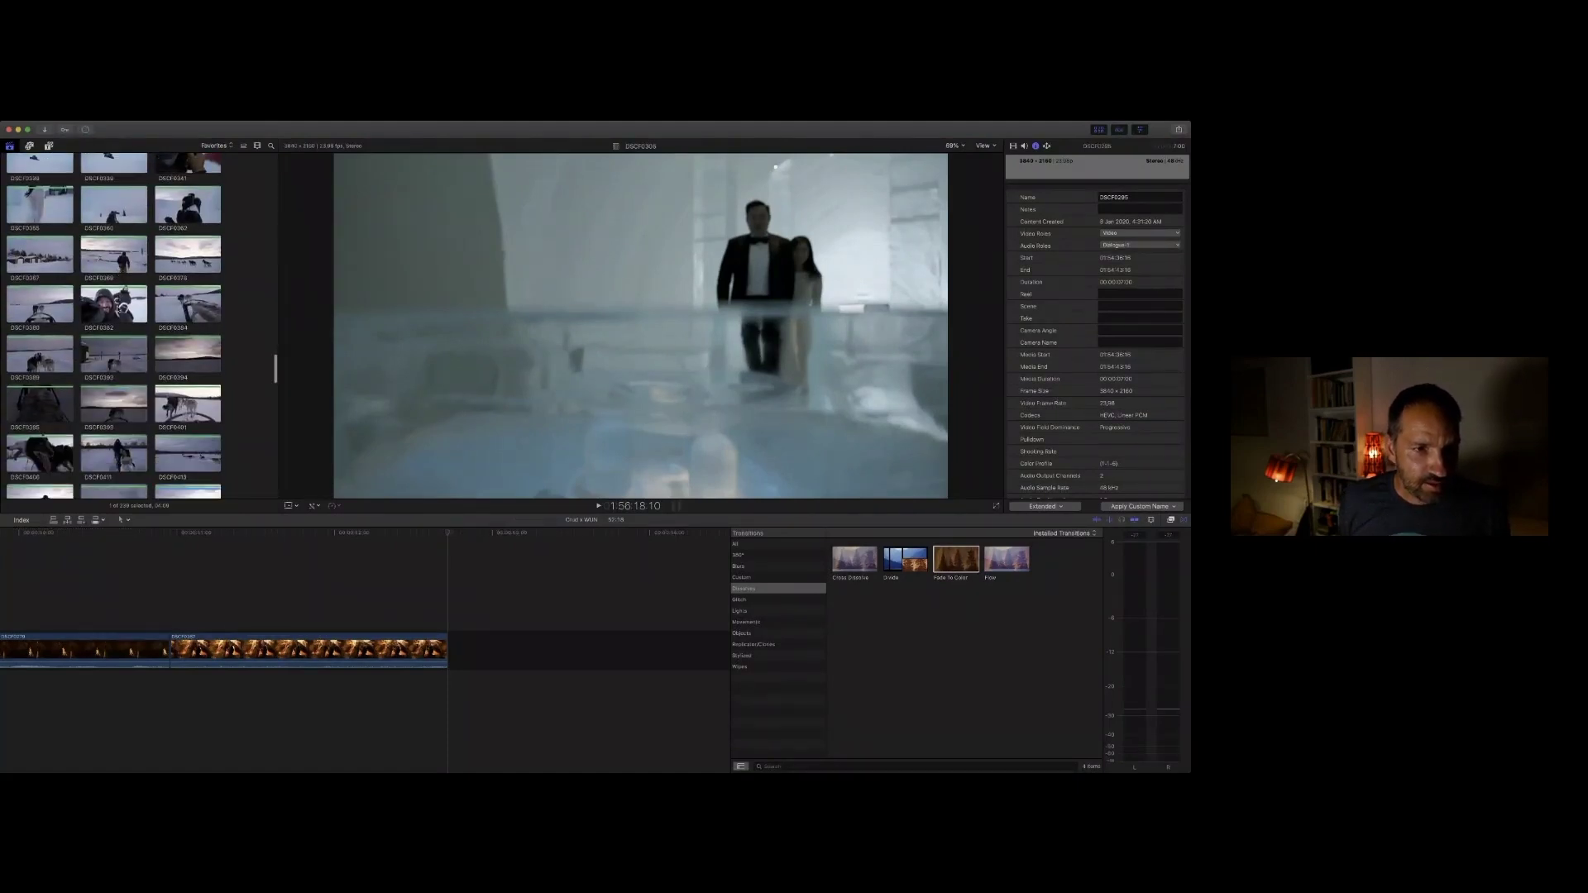
left_click(142, 250)
key("space")
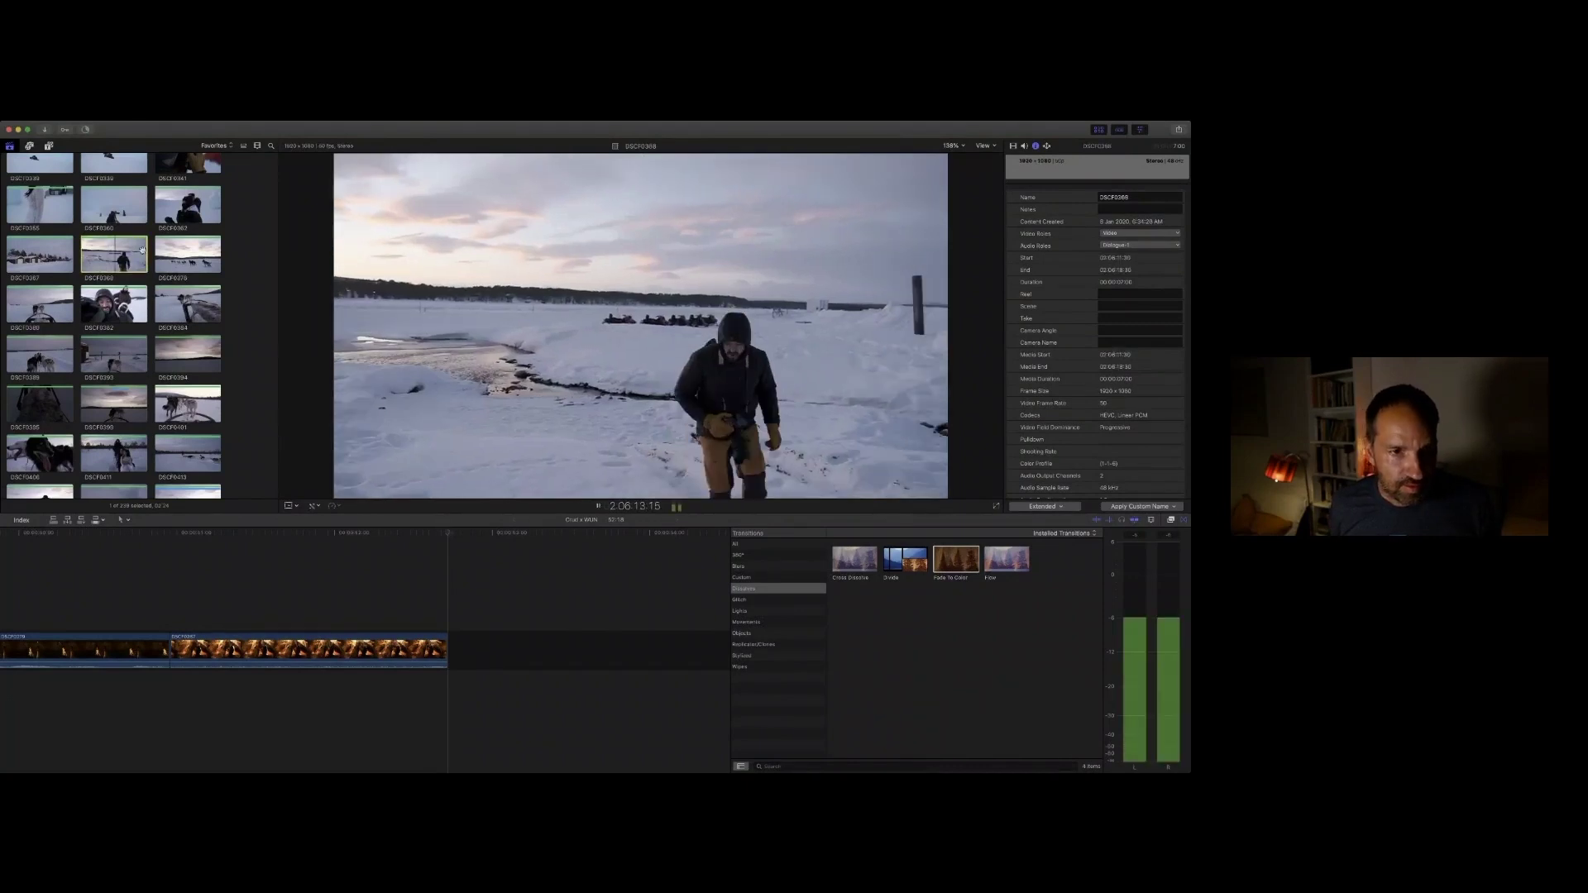
left_click(167, 248)
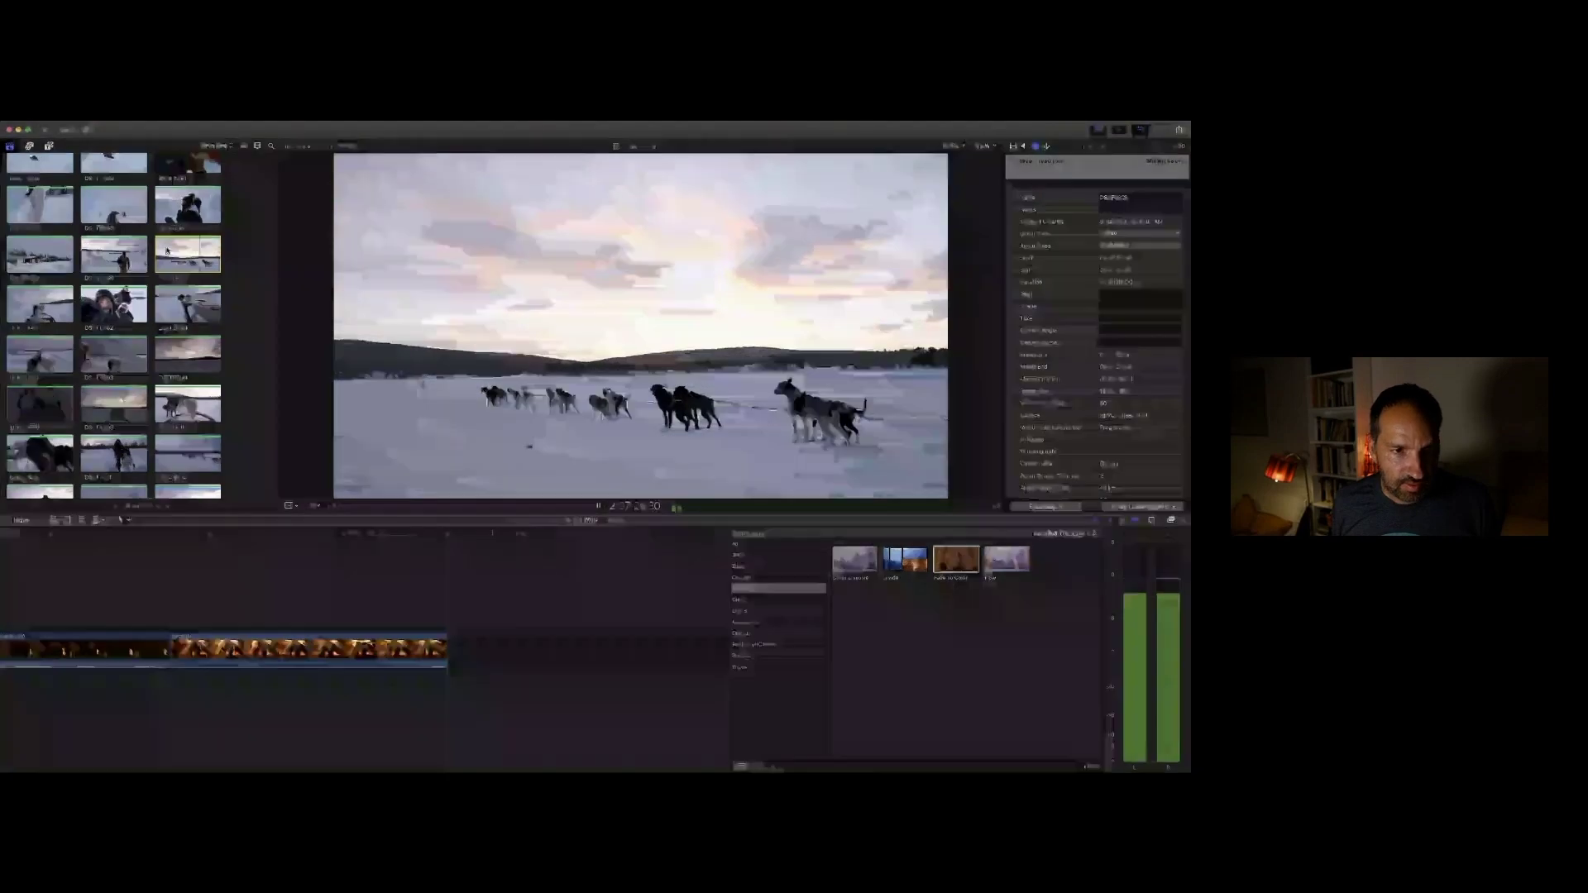
key("space")
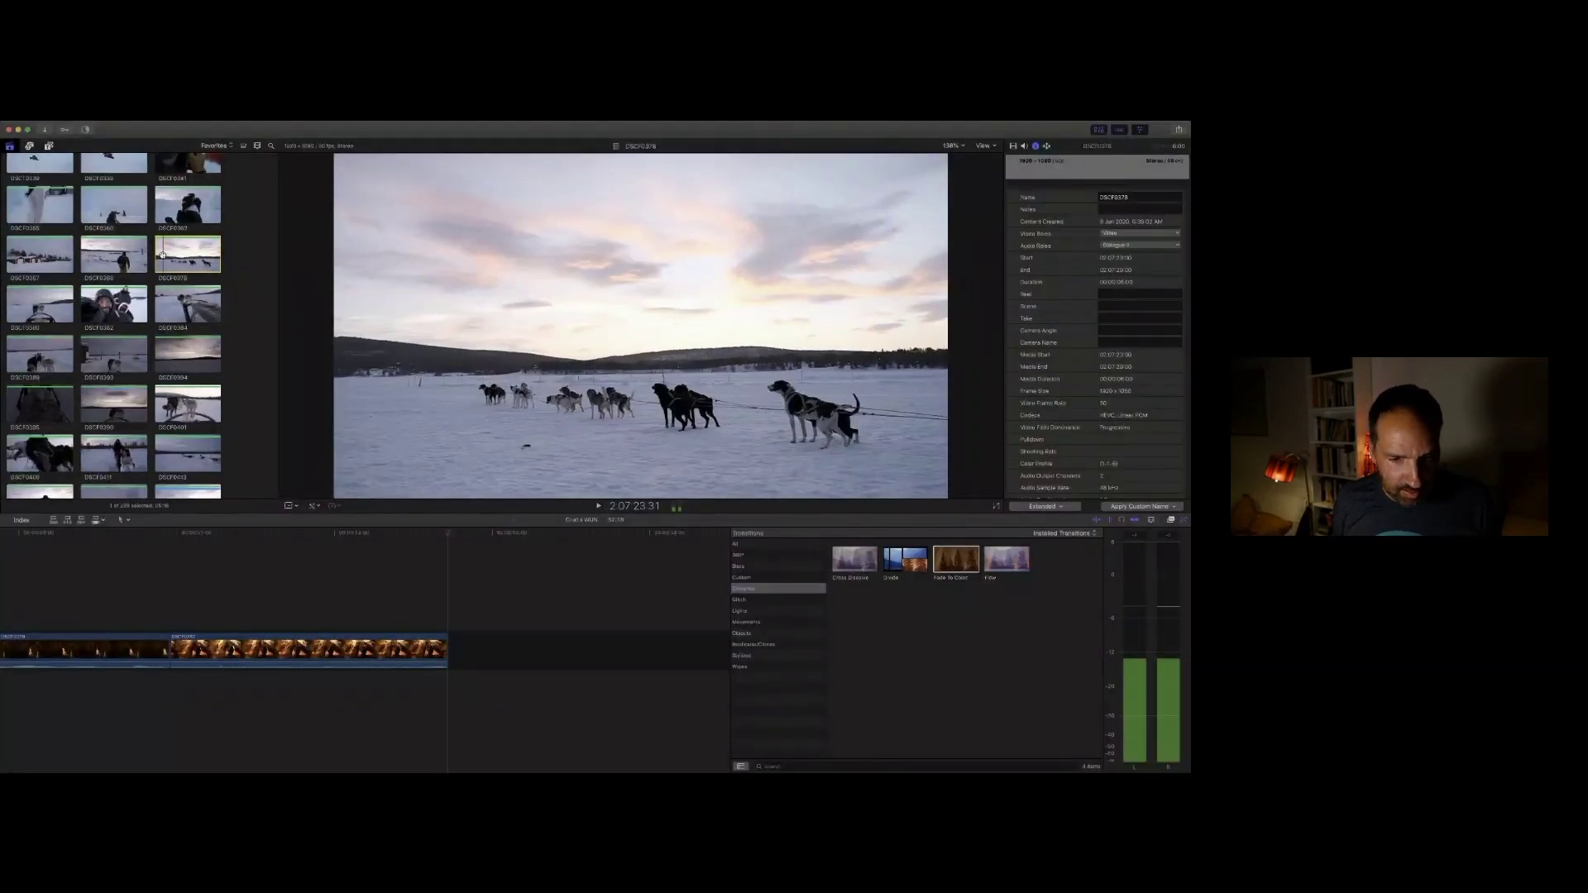
key("e")
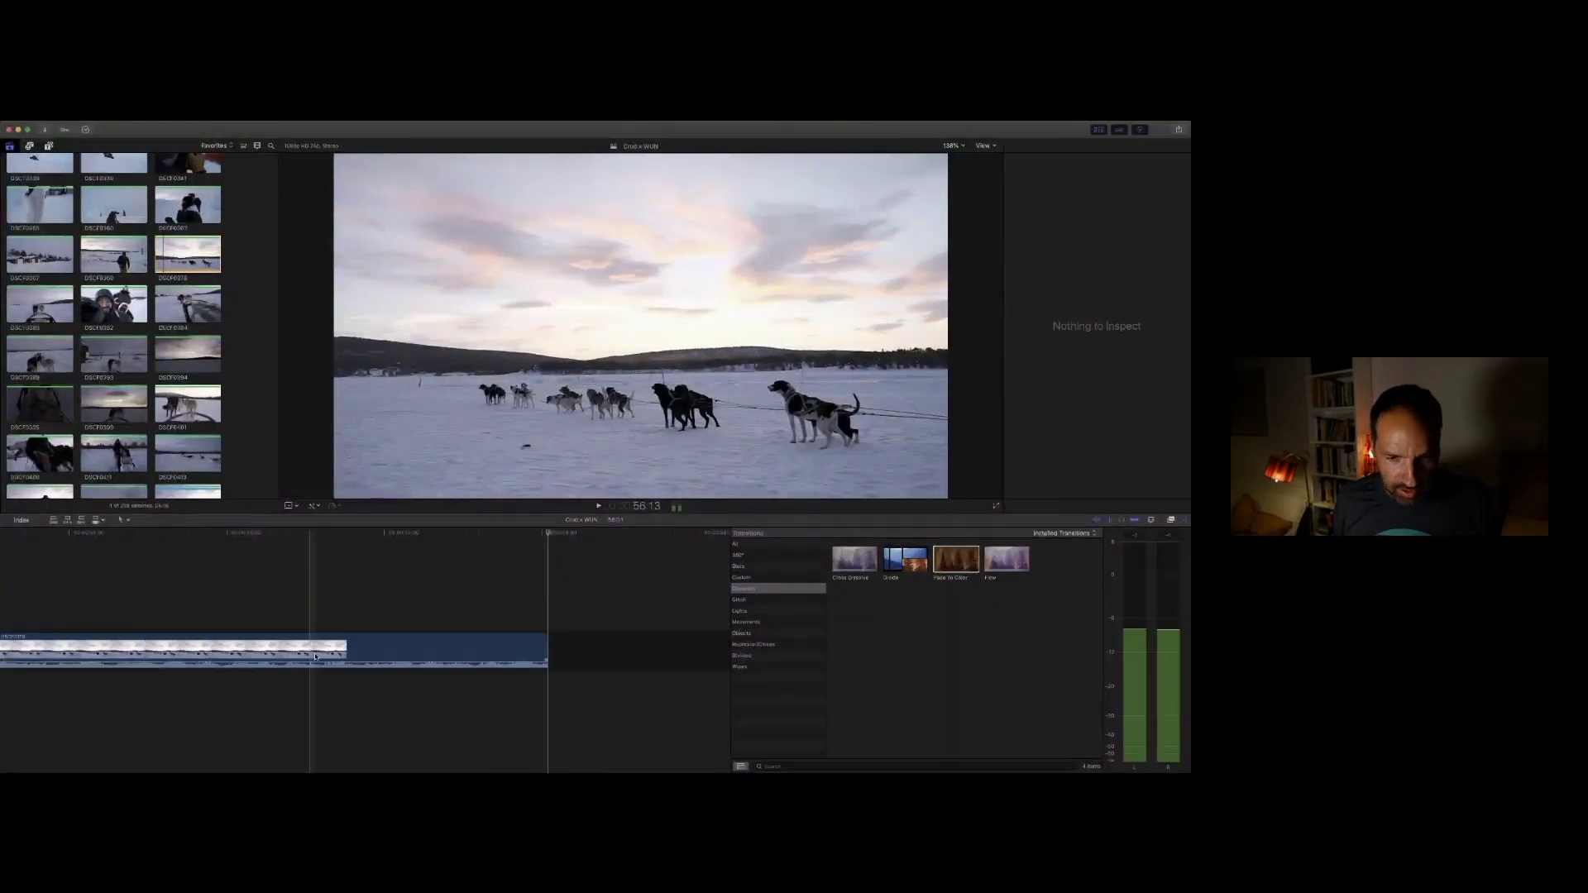
Step: Shorten the end of the sled dog shot and play the cut from the burning logs to the dogs
left_click_drag(547, 650, 225, 651)
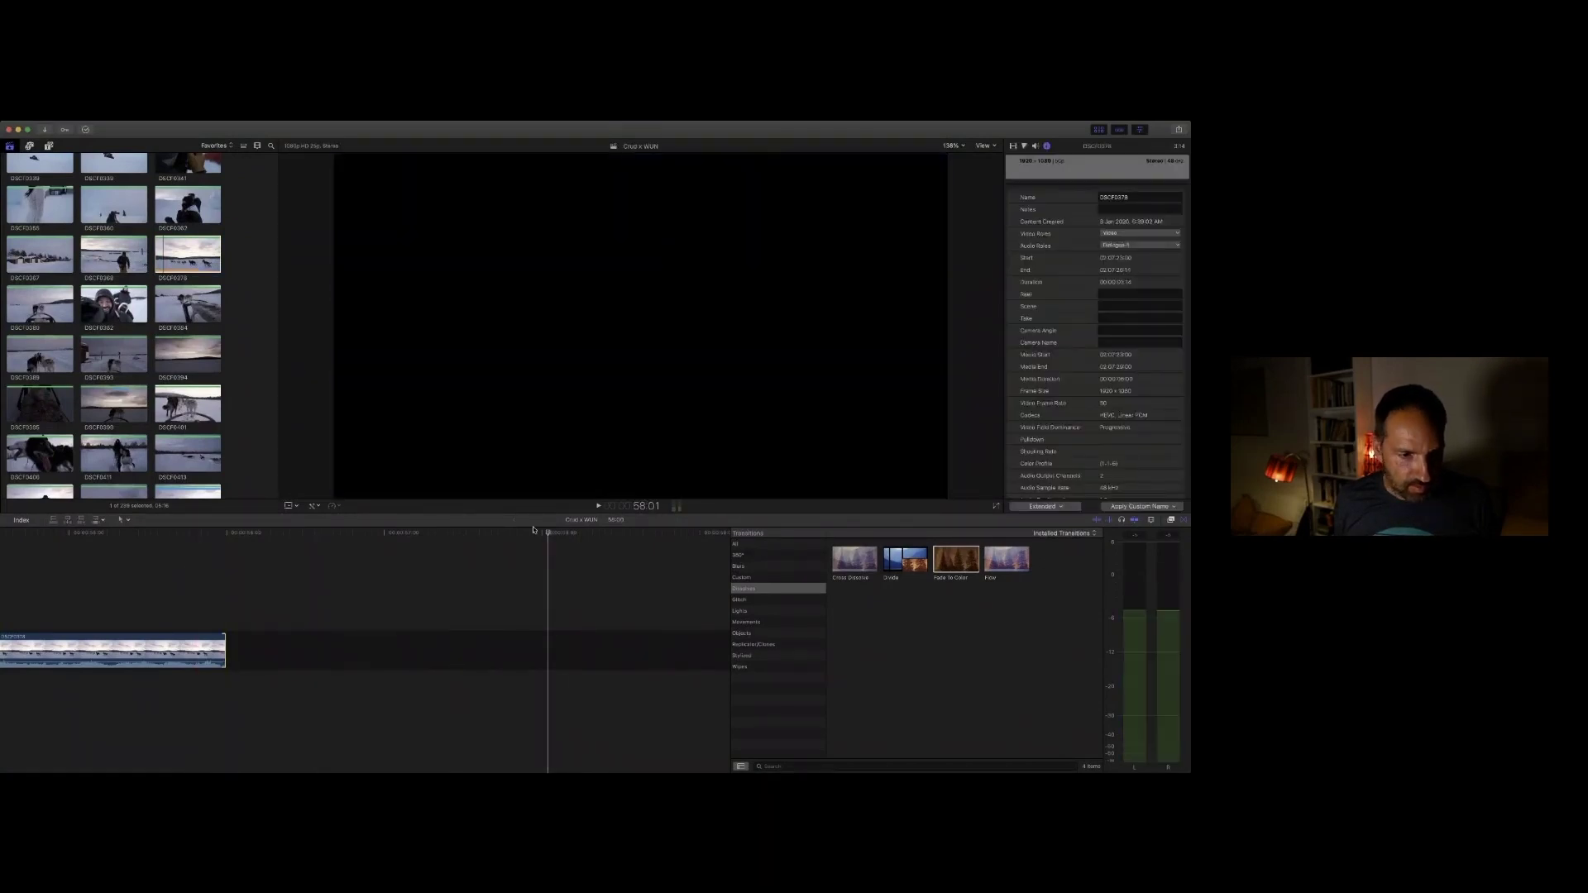
left_click(37, 560)
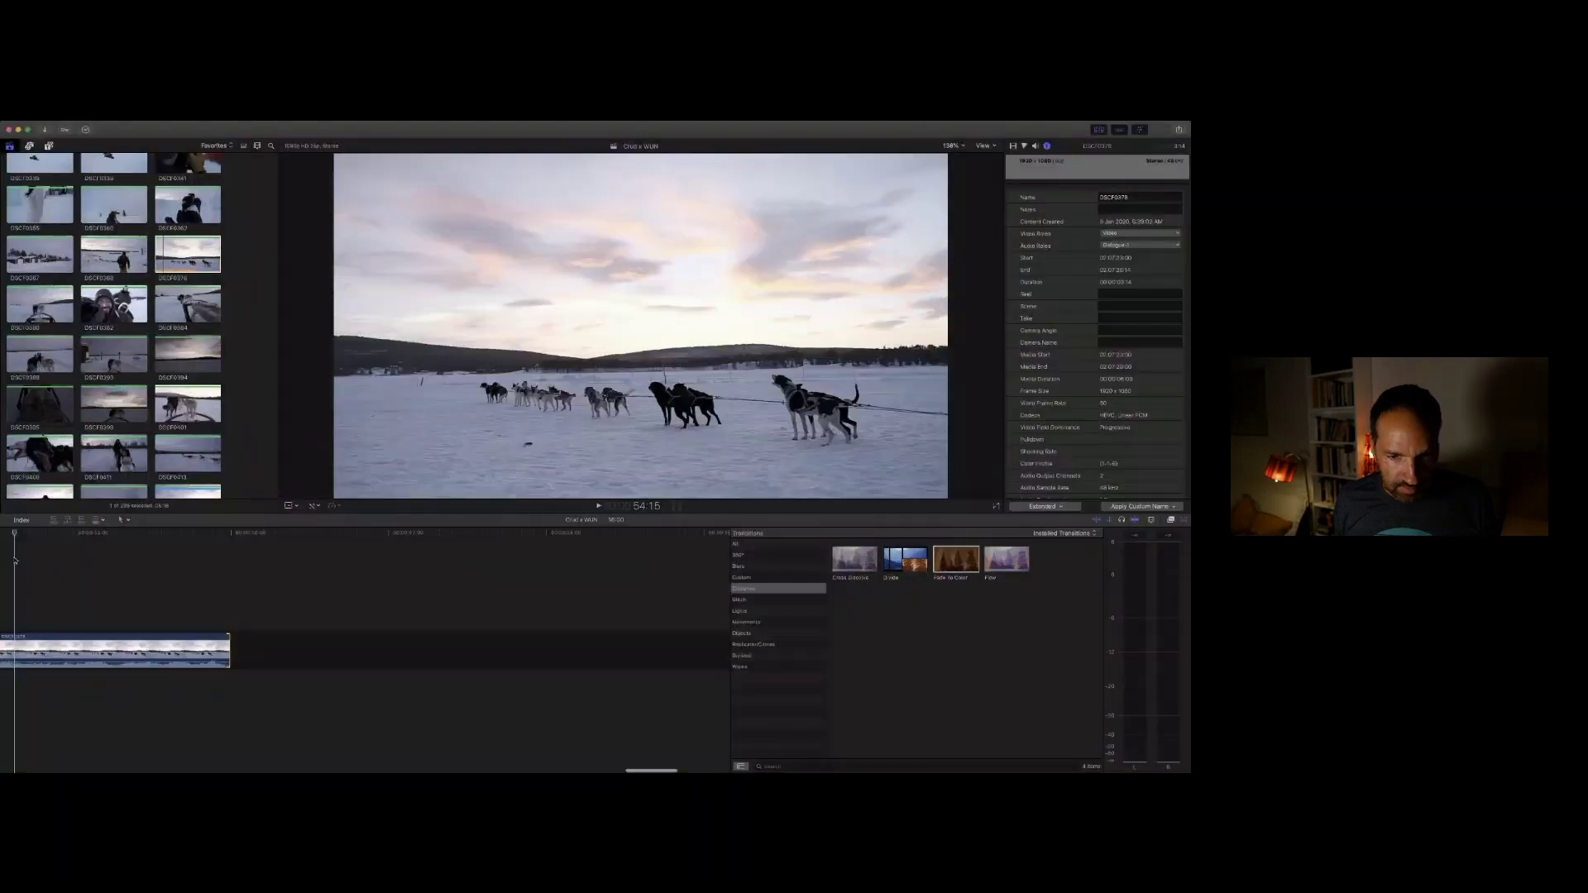
scroll(37, 560, "left", 10)
key("space")
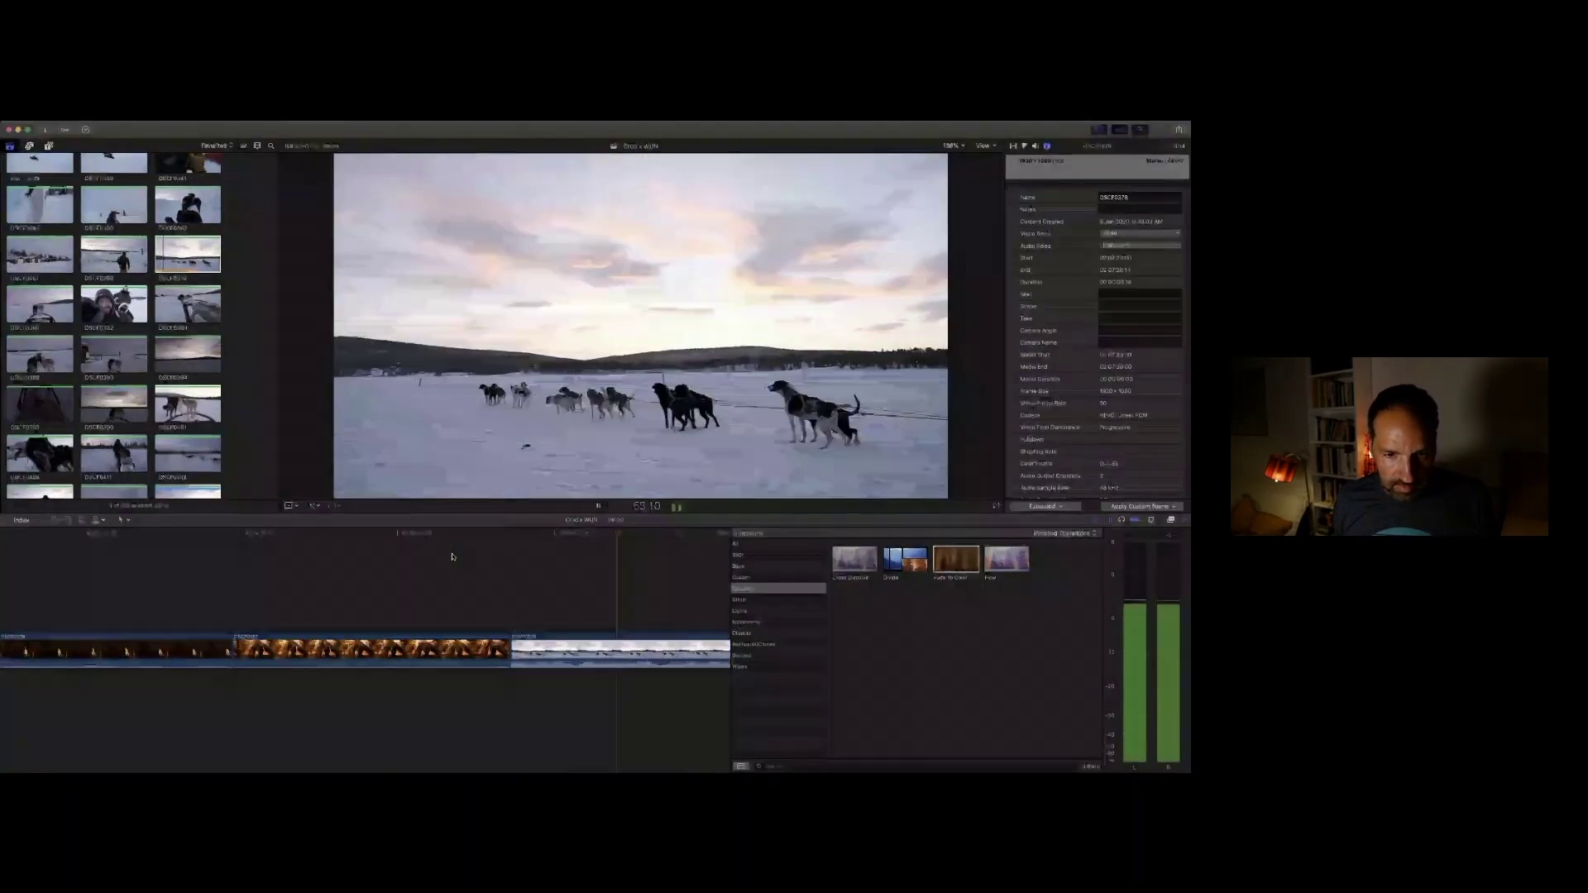
key("space")
key("space")
key("space")
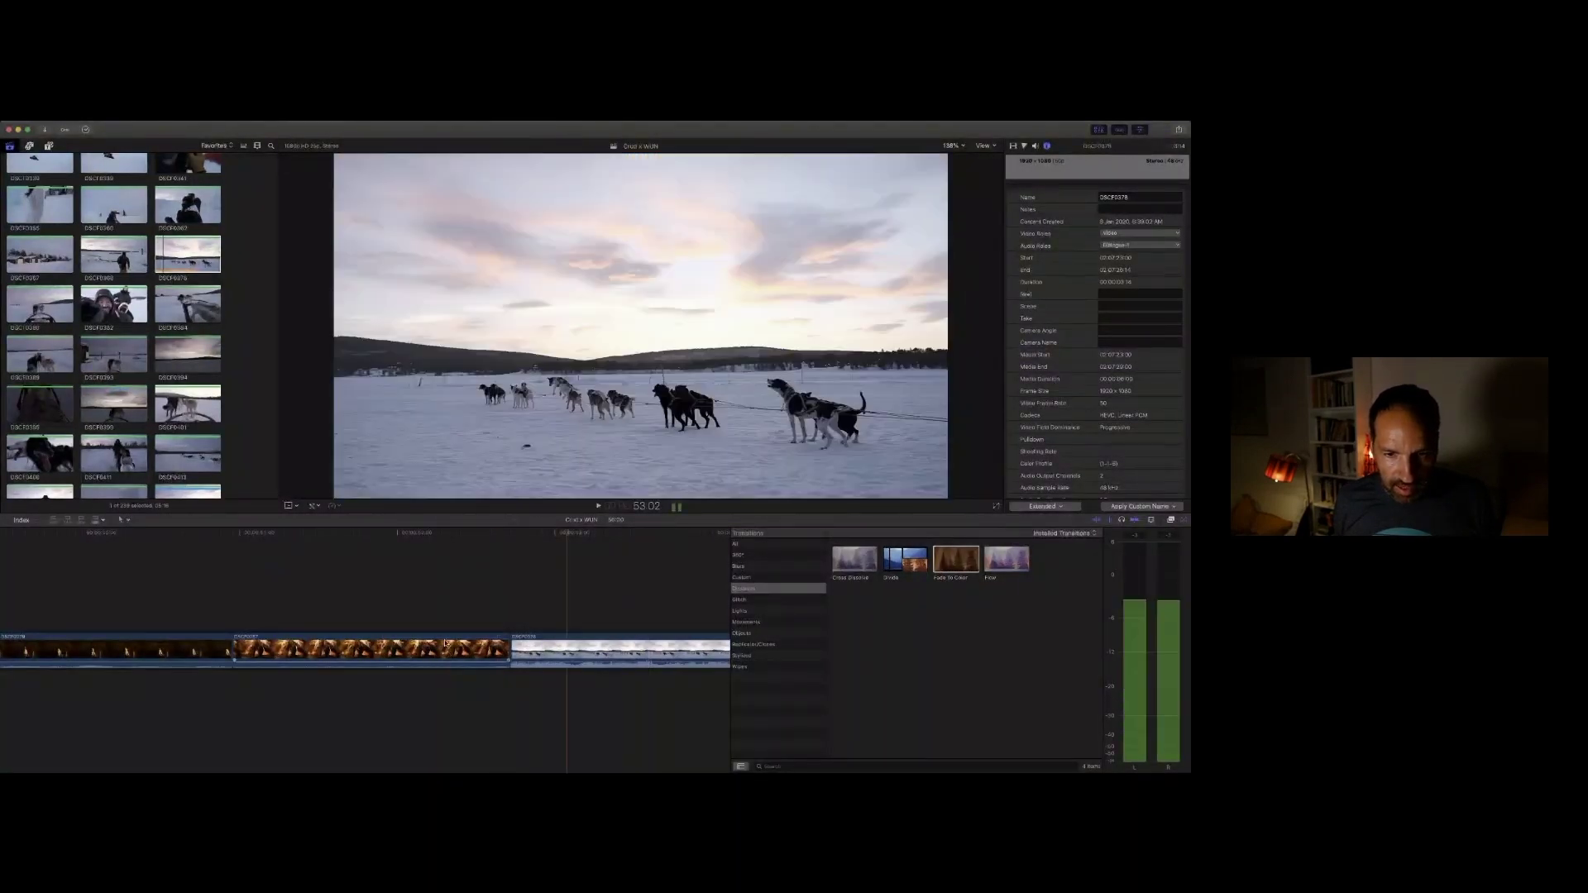
Step: Add a Fade To Color transition at the cut between the burning logs and the sled dogs and play through it
left_click(505, 649)
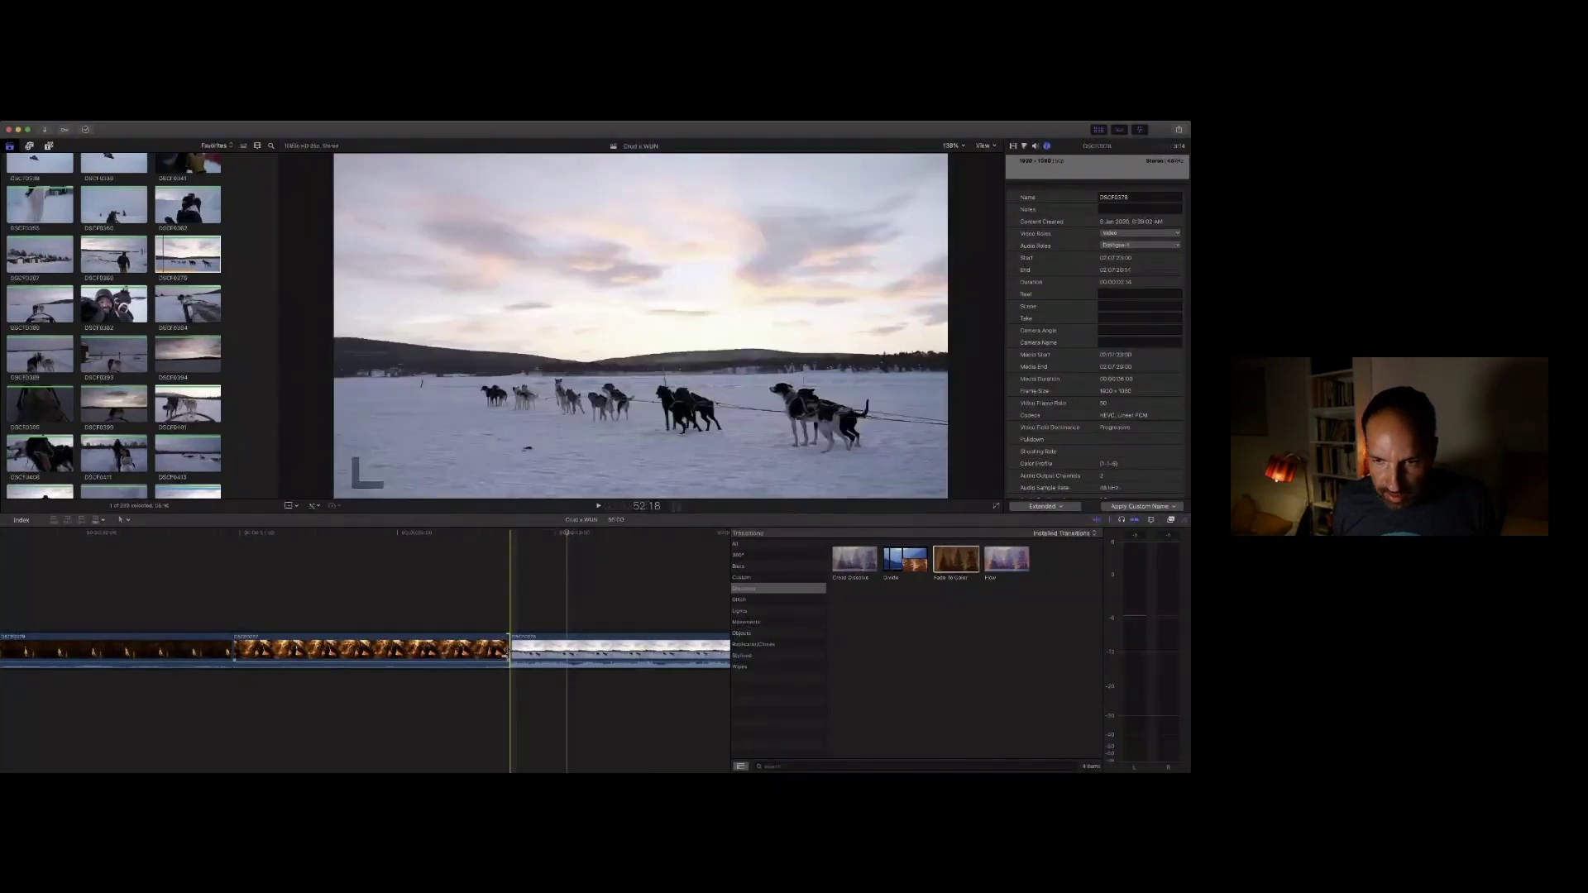
double_click(958, 565)
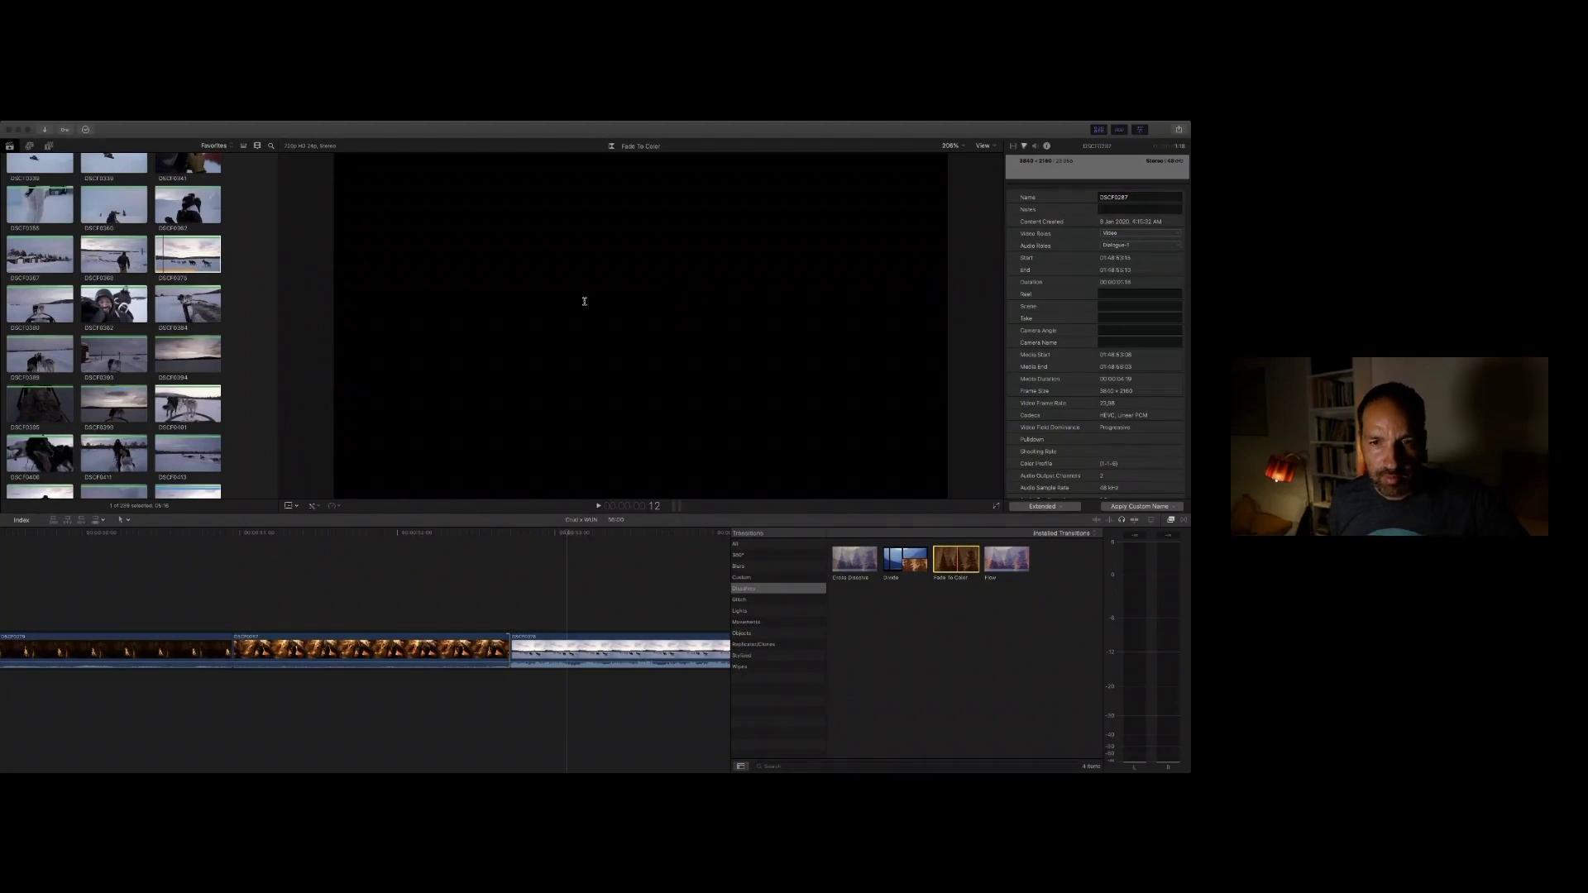
left_click(645, 339)
key("space")
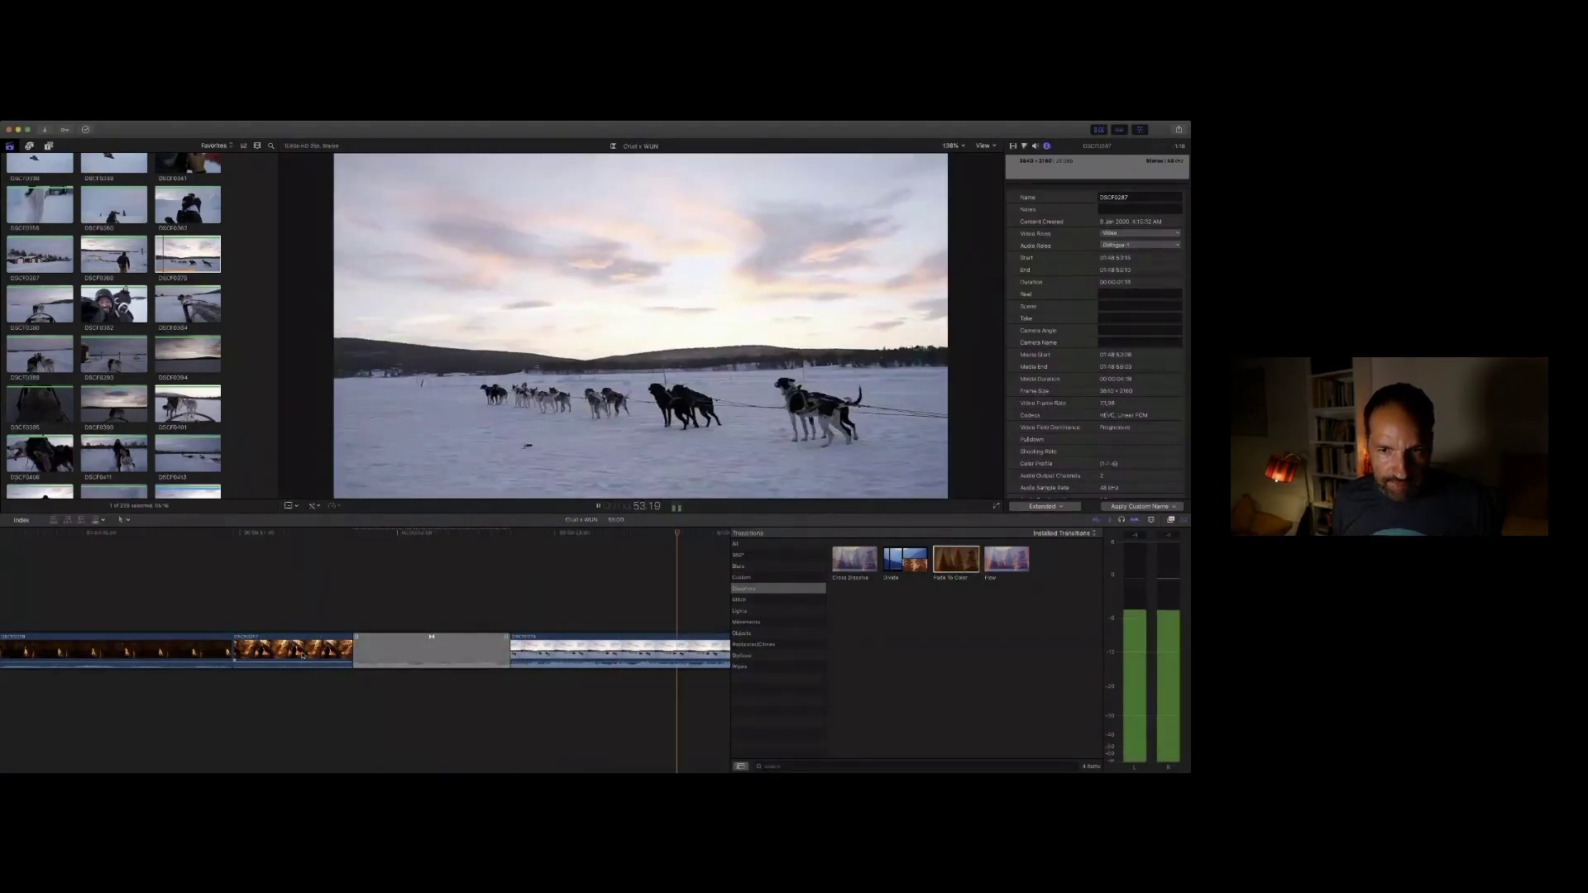
key("space")
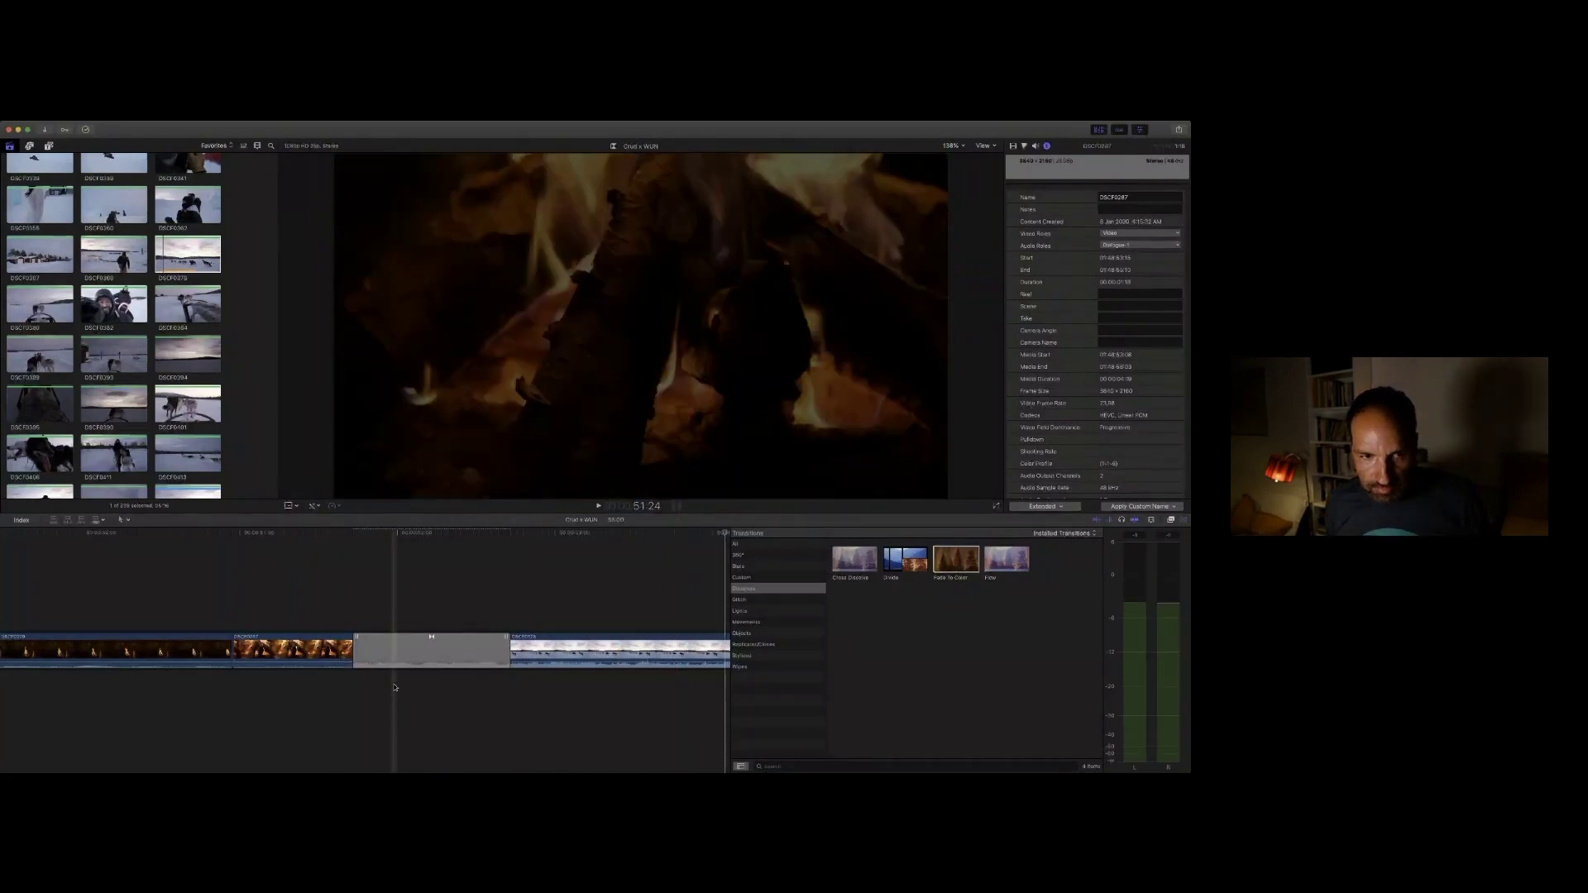
Step: Preview the shot taken from the sled behind the running dogs and append it after the waiting sled dogs
scroll(99, 277, "down", 1)
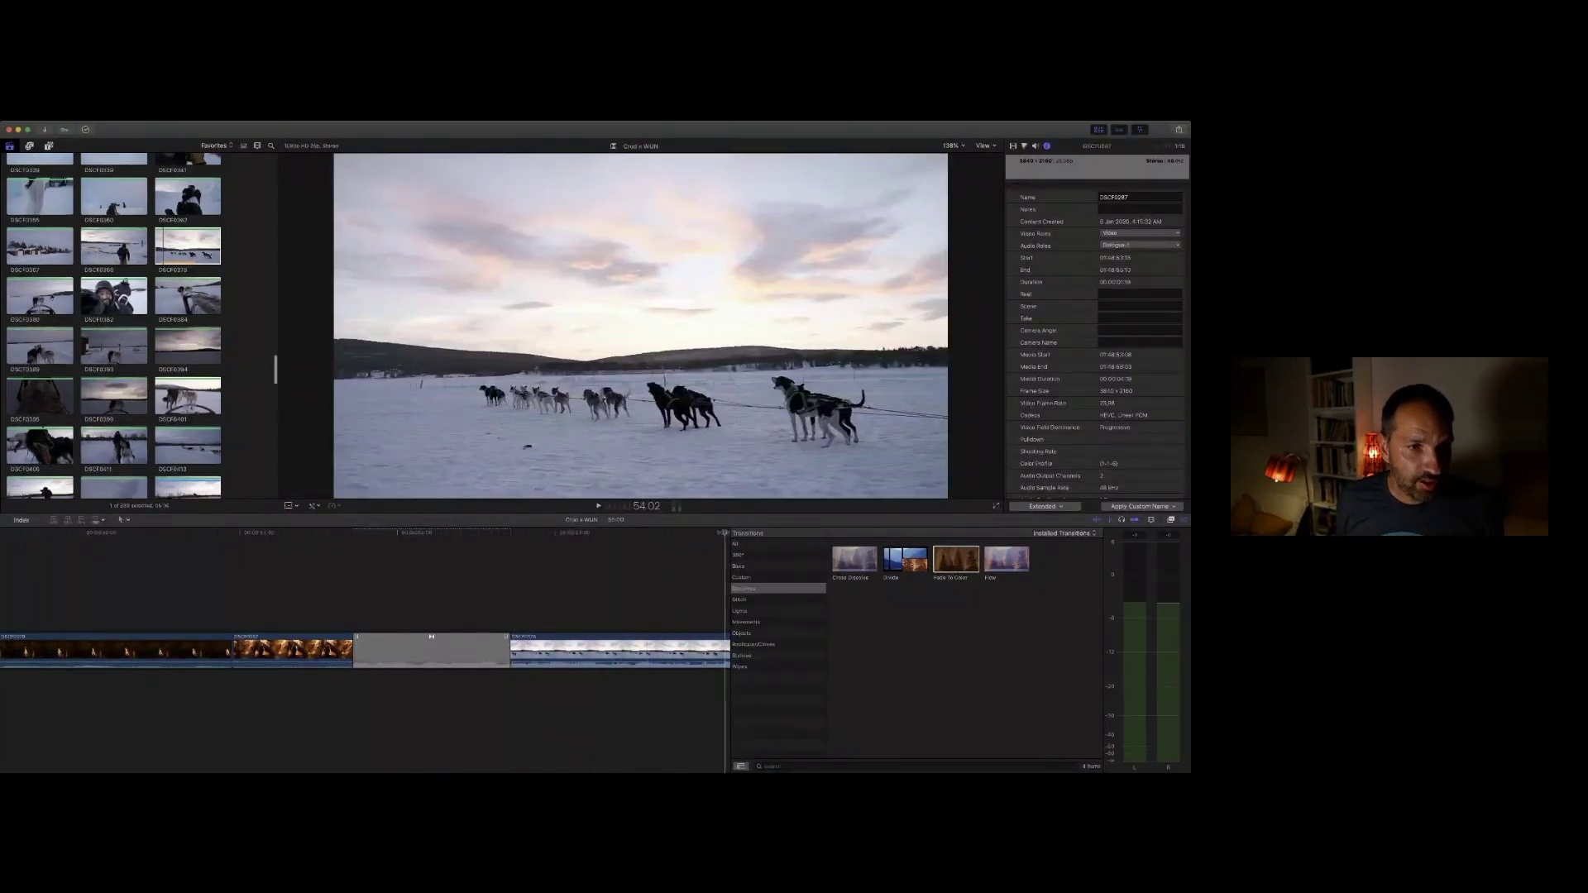
left_click(12, 301)
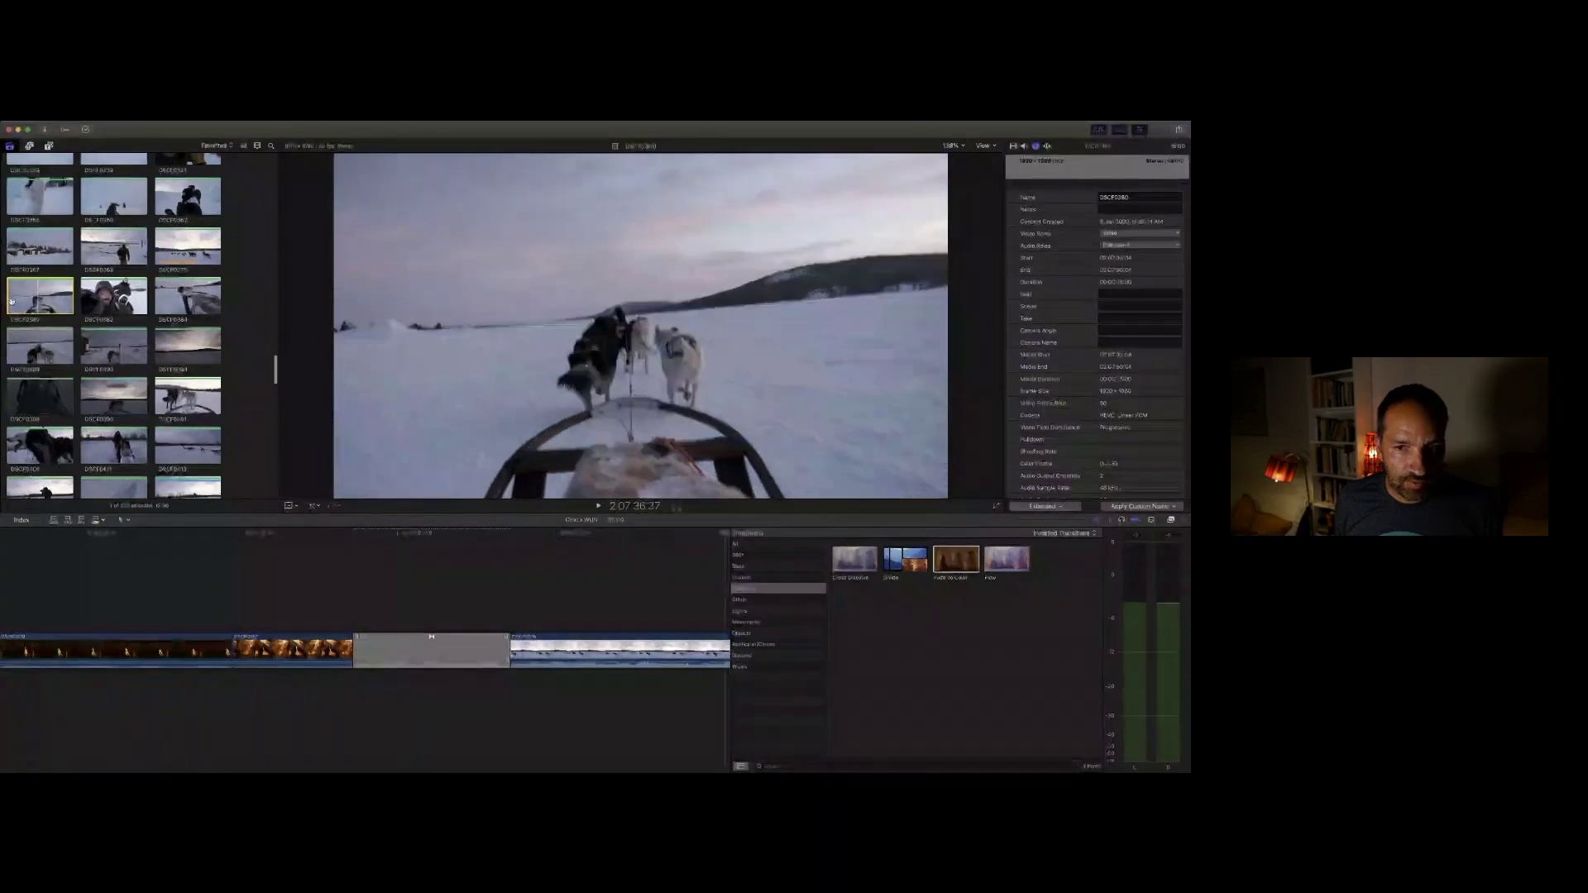
key("space")
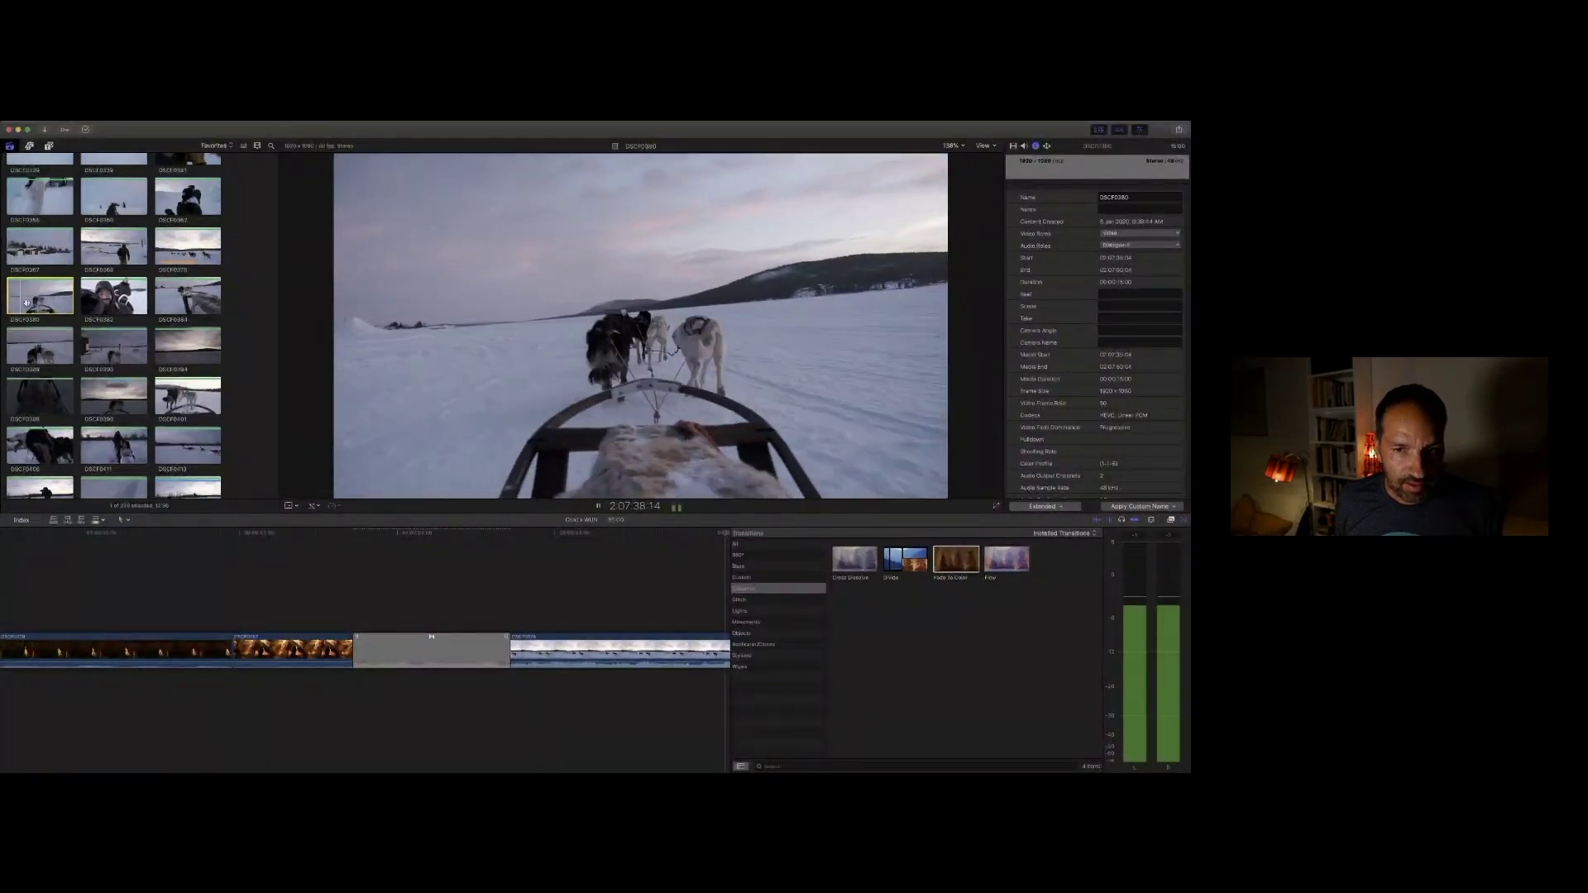
key("space")
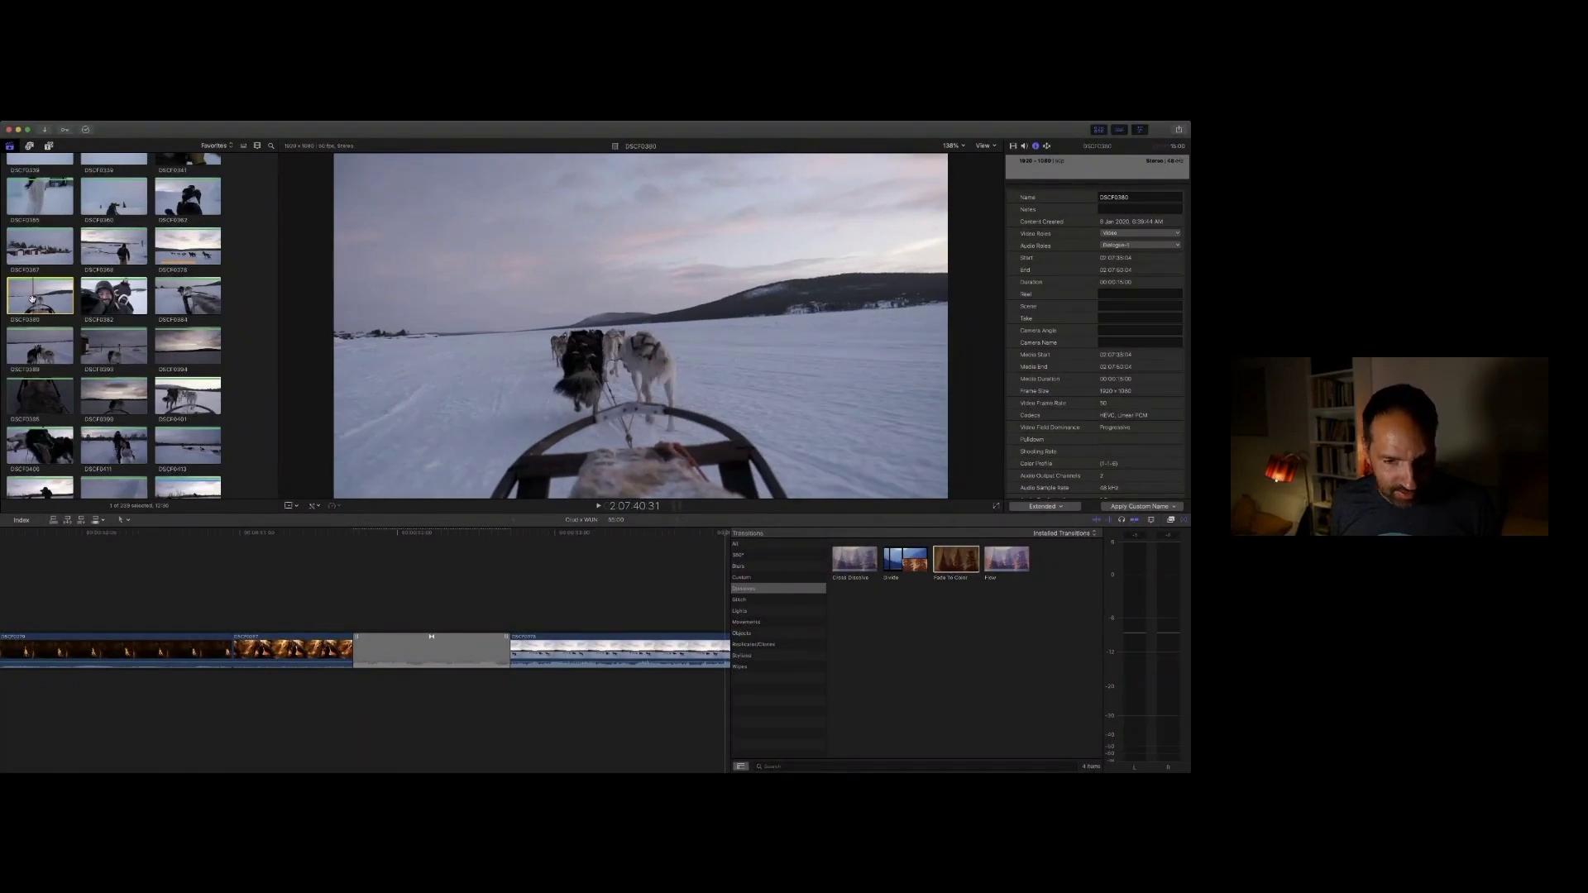
key("e")
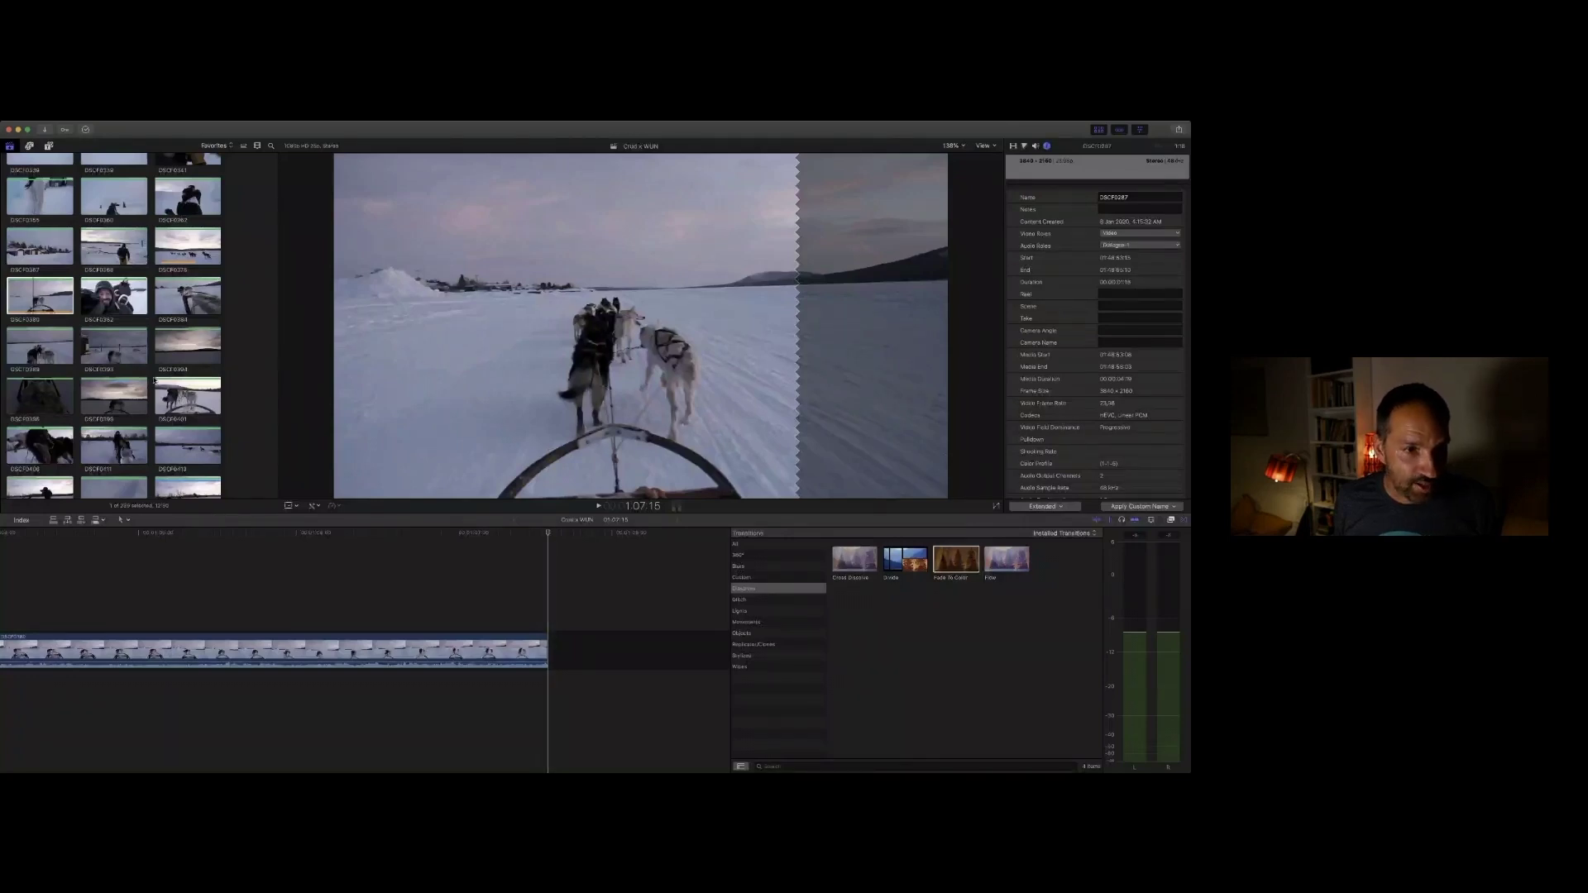
Step: Preview the group selfie, the other running dog shots and the snowy sunset landscape among the favorites
key("i")
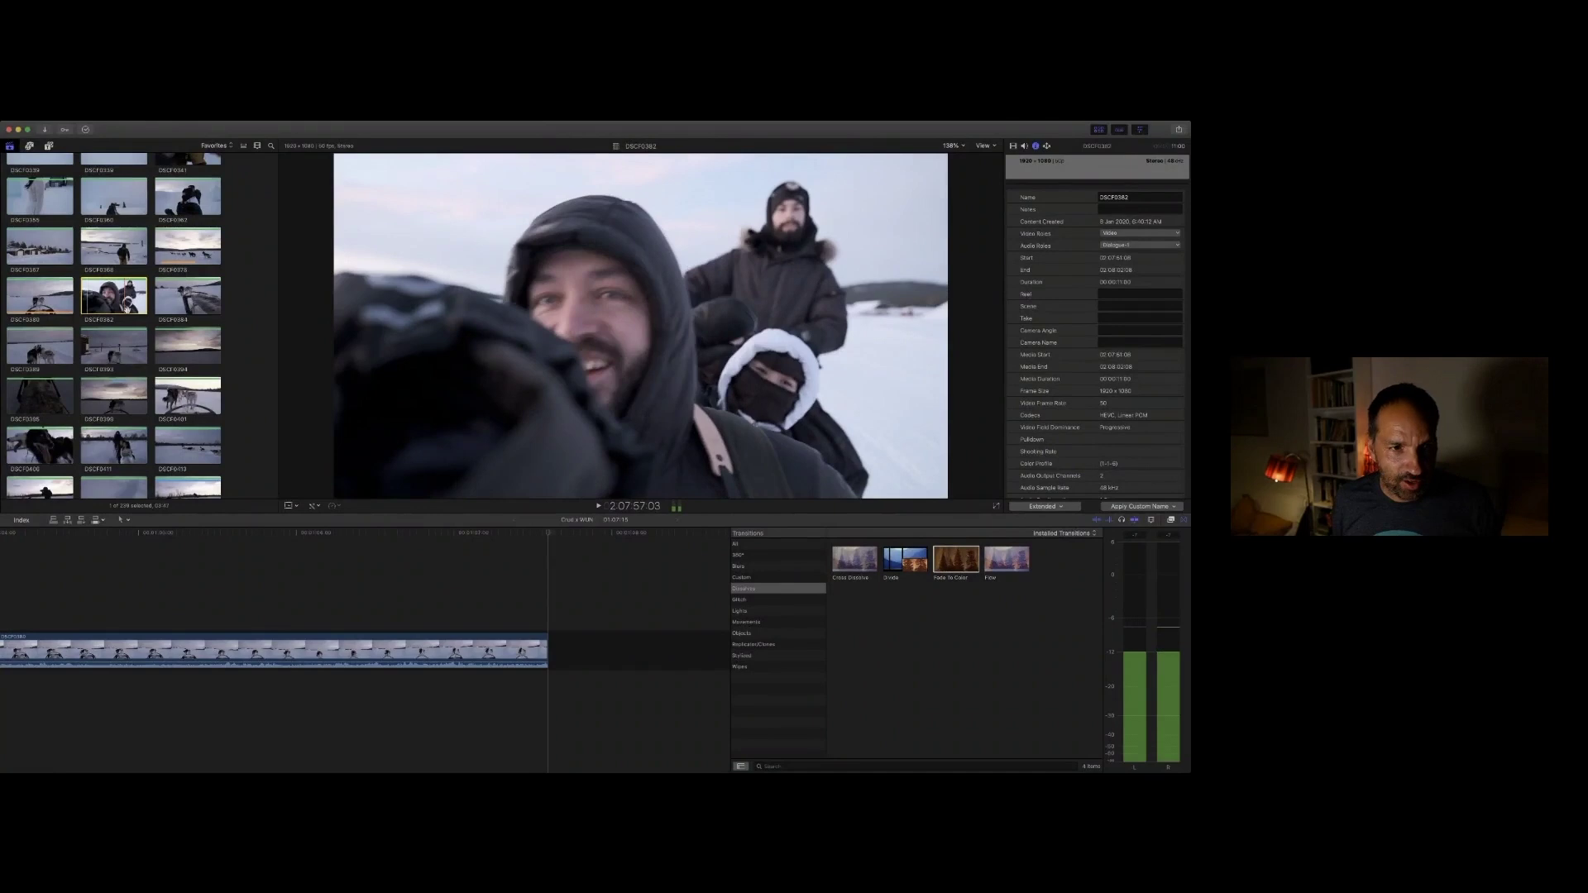
key("space")
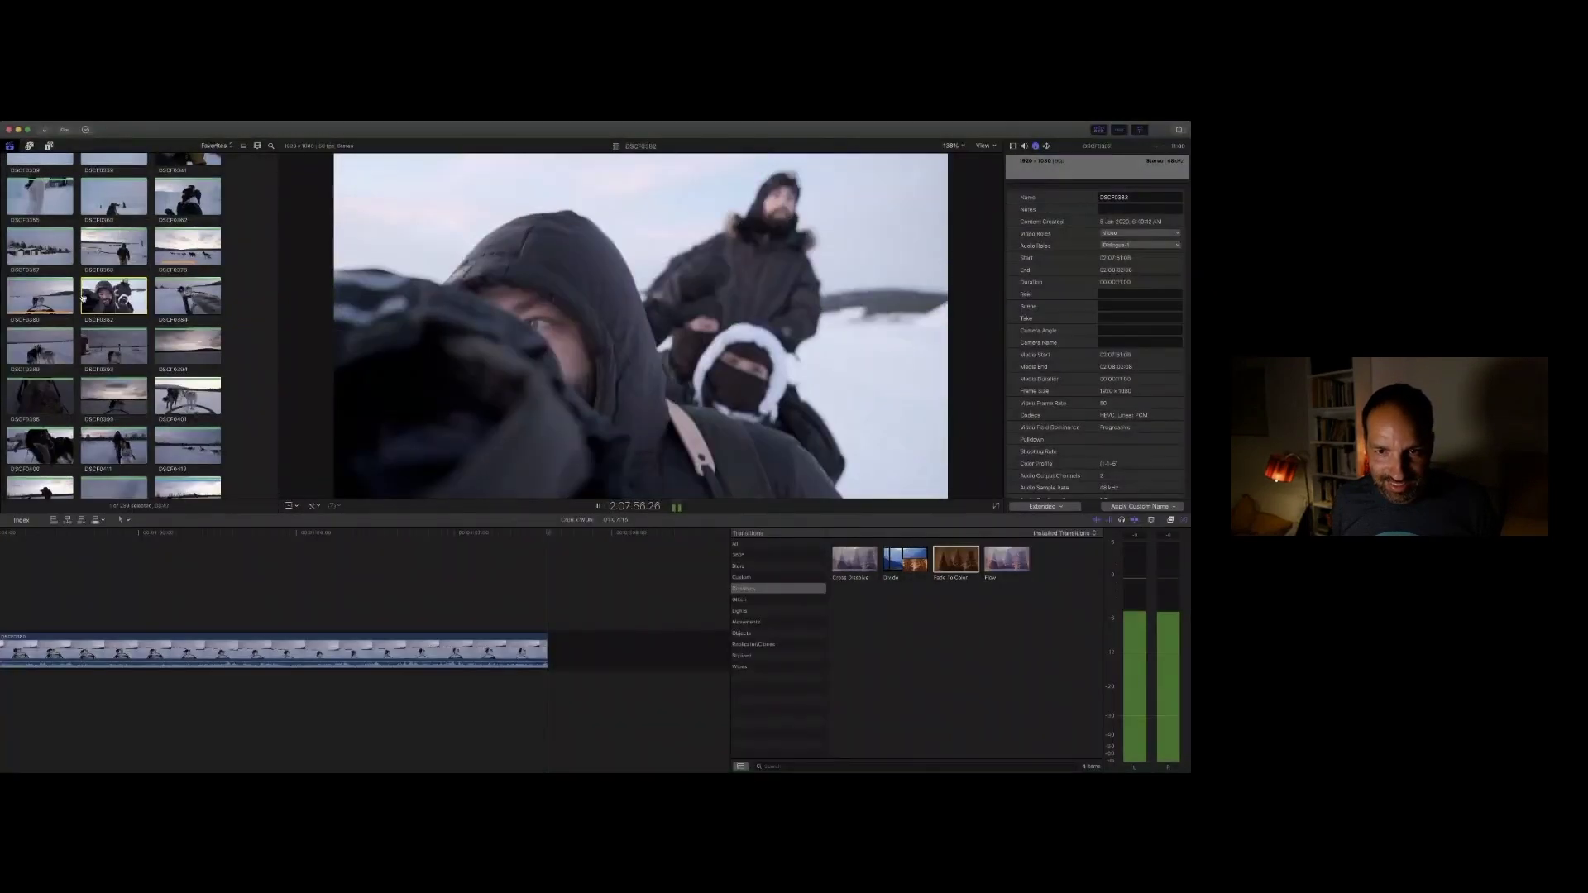
key("space")
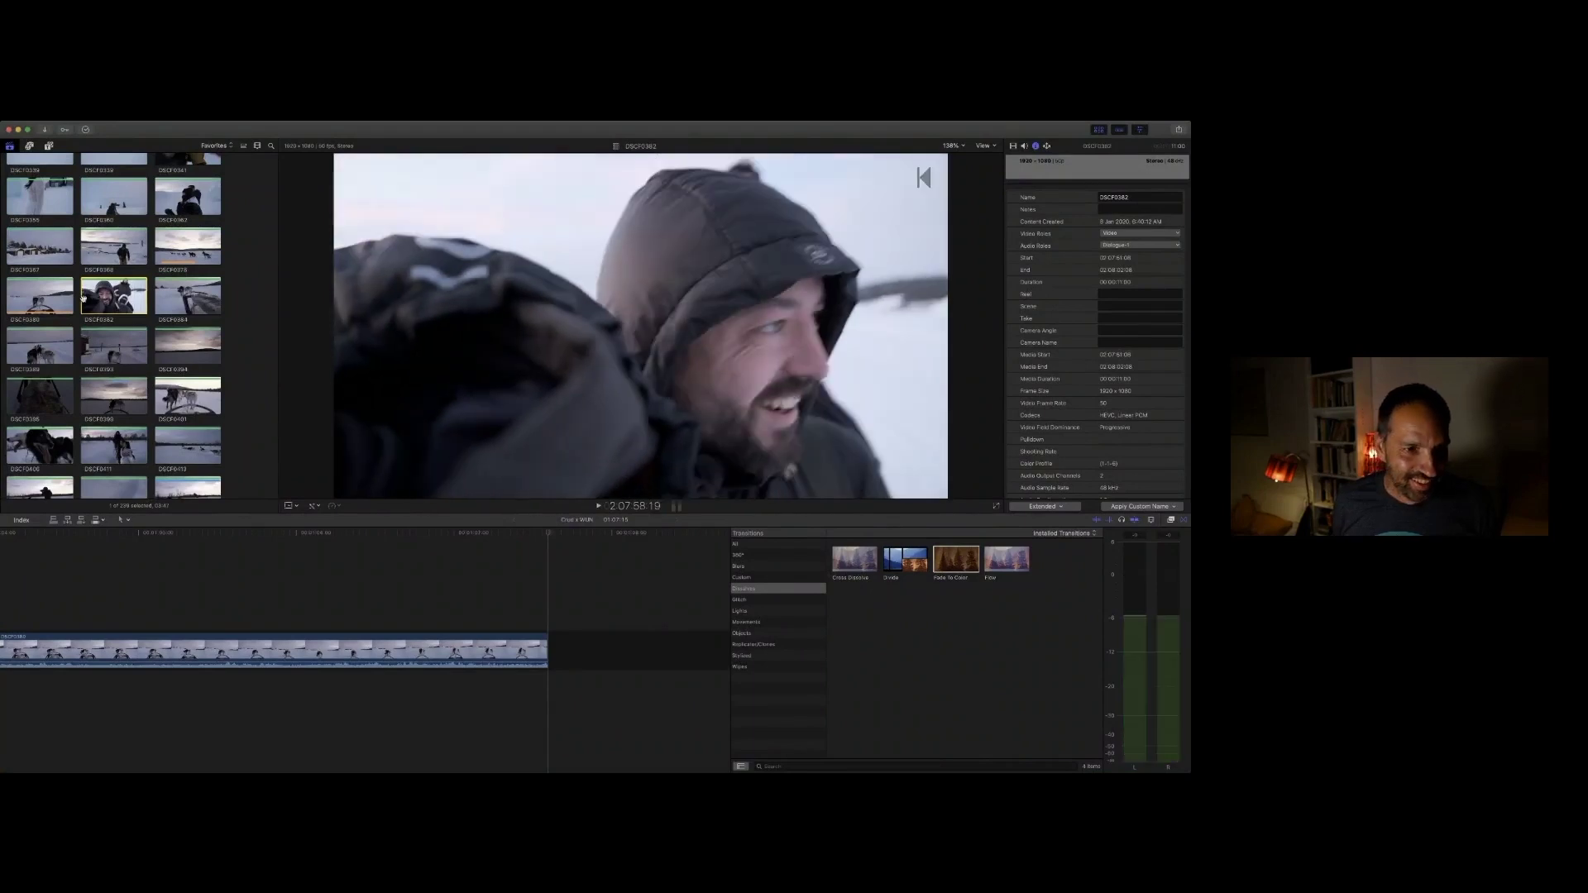
left_click(158, 299)
key("space")
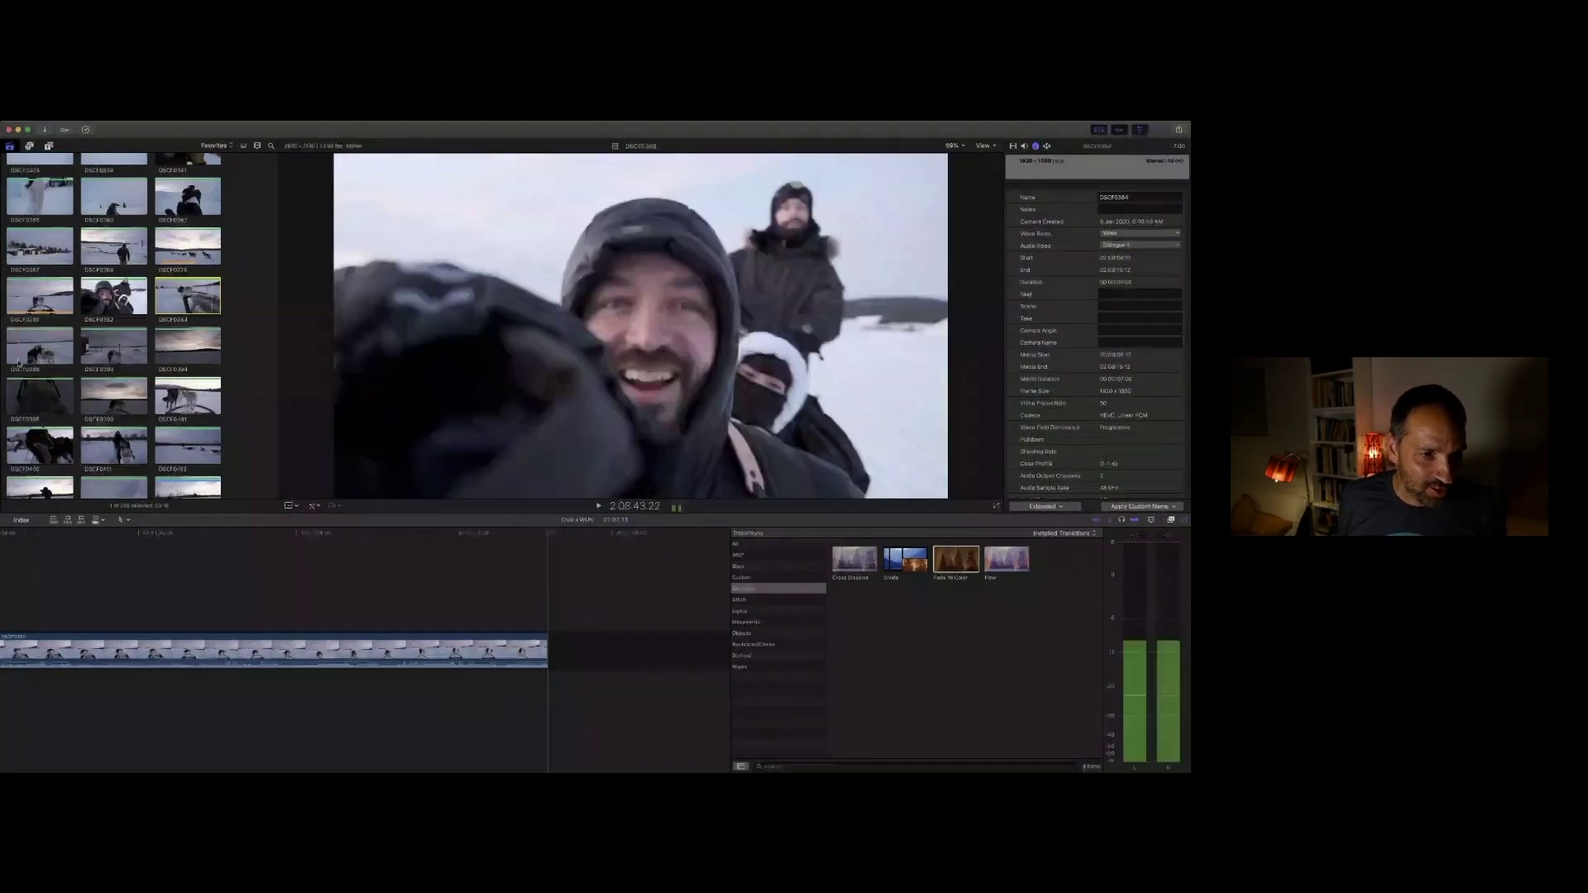
key("space")
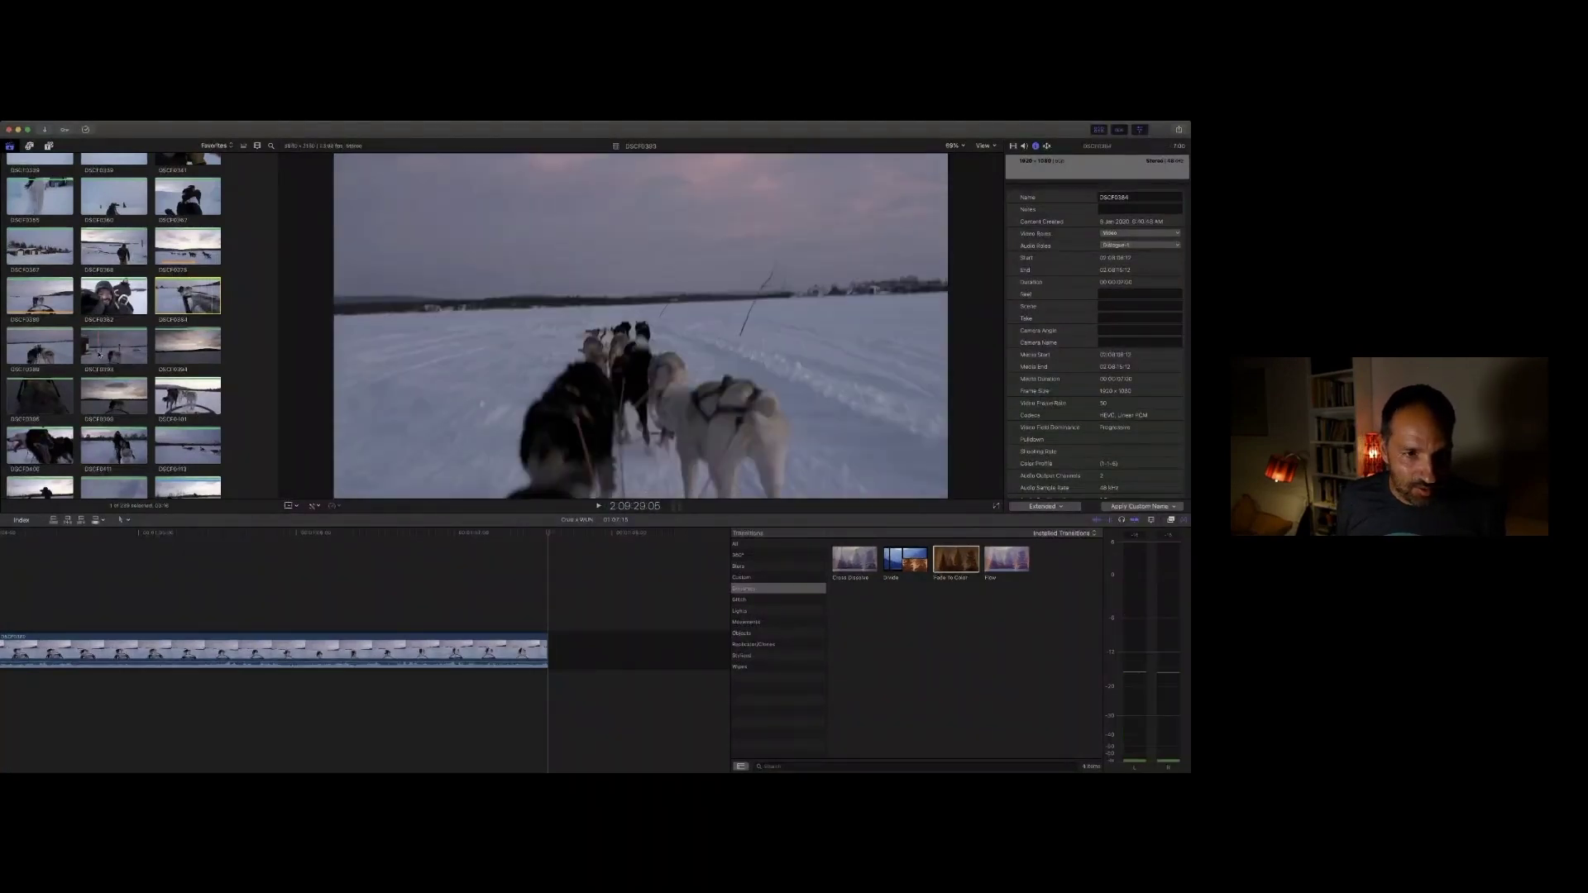
left_click(188, 352)
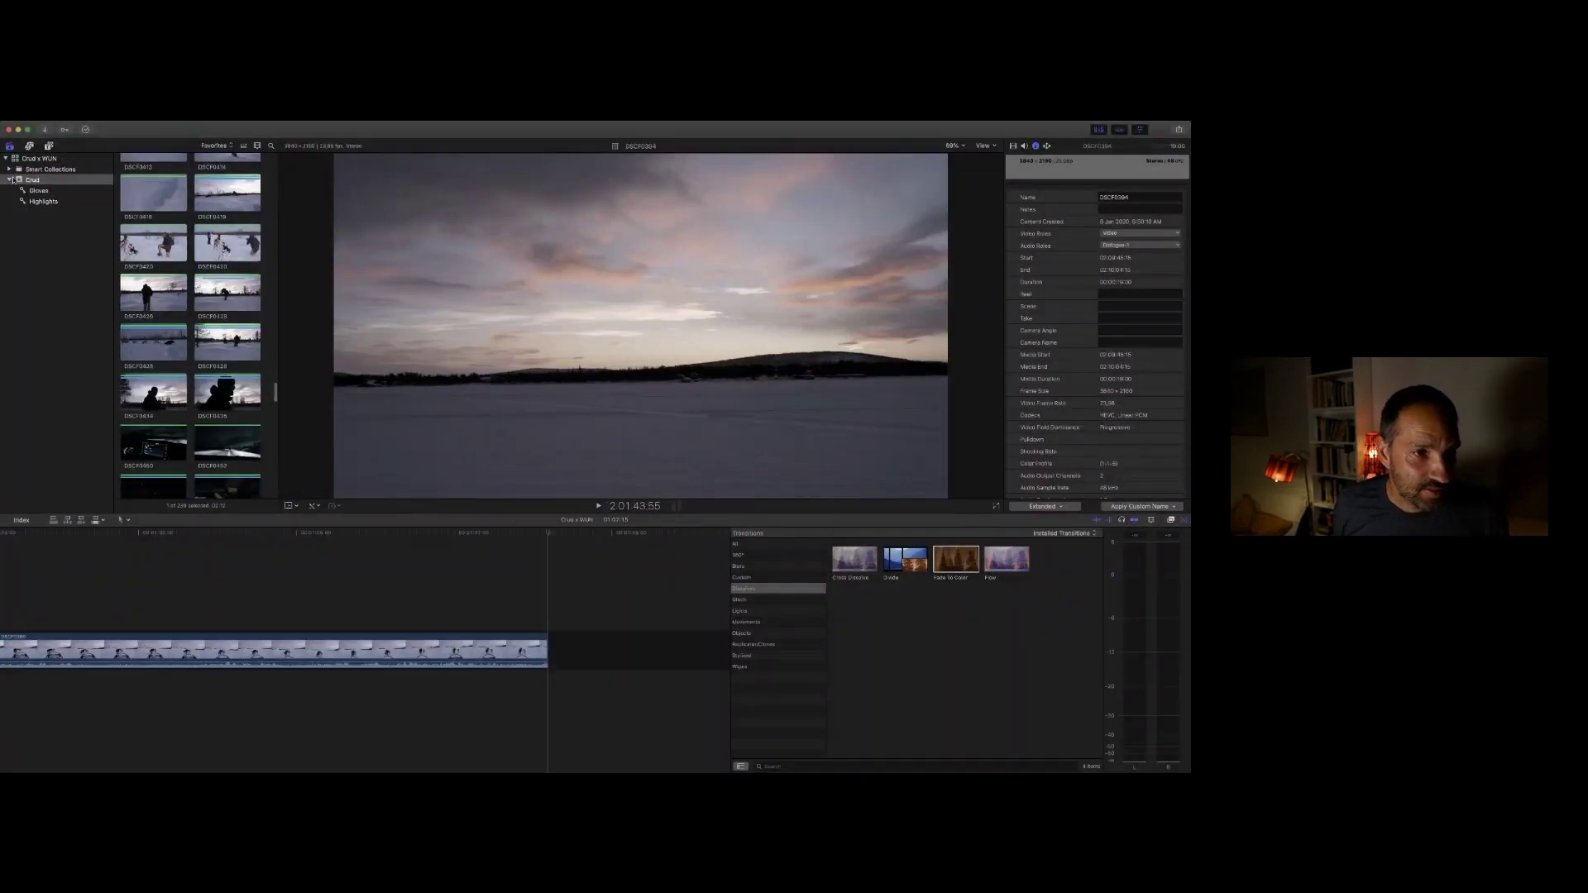
Step: Open the Highlights collection, preview the clip of the photographer kneeling in the snow, and append it to the timeline
left_click(45, 201)
left_click(154, 180)
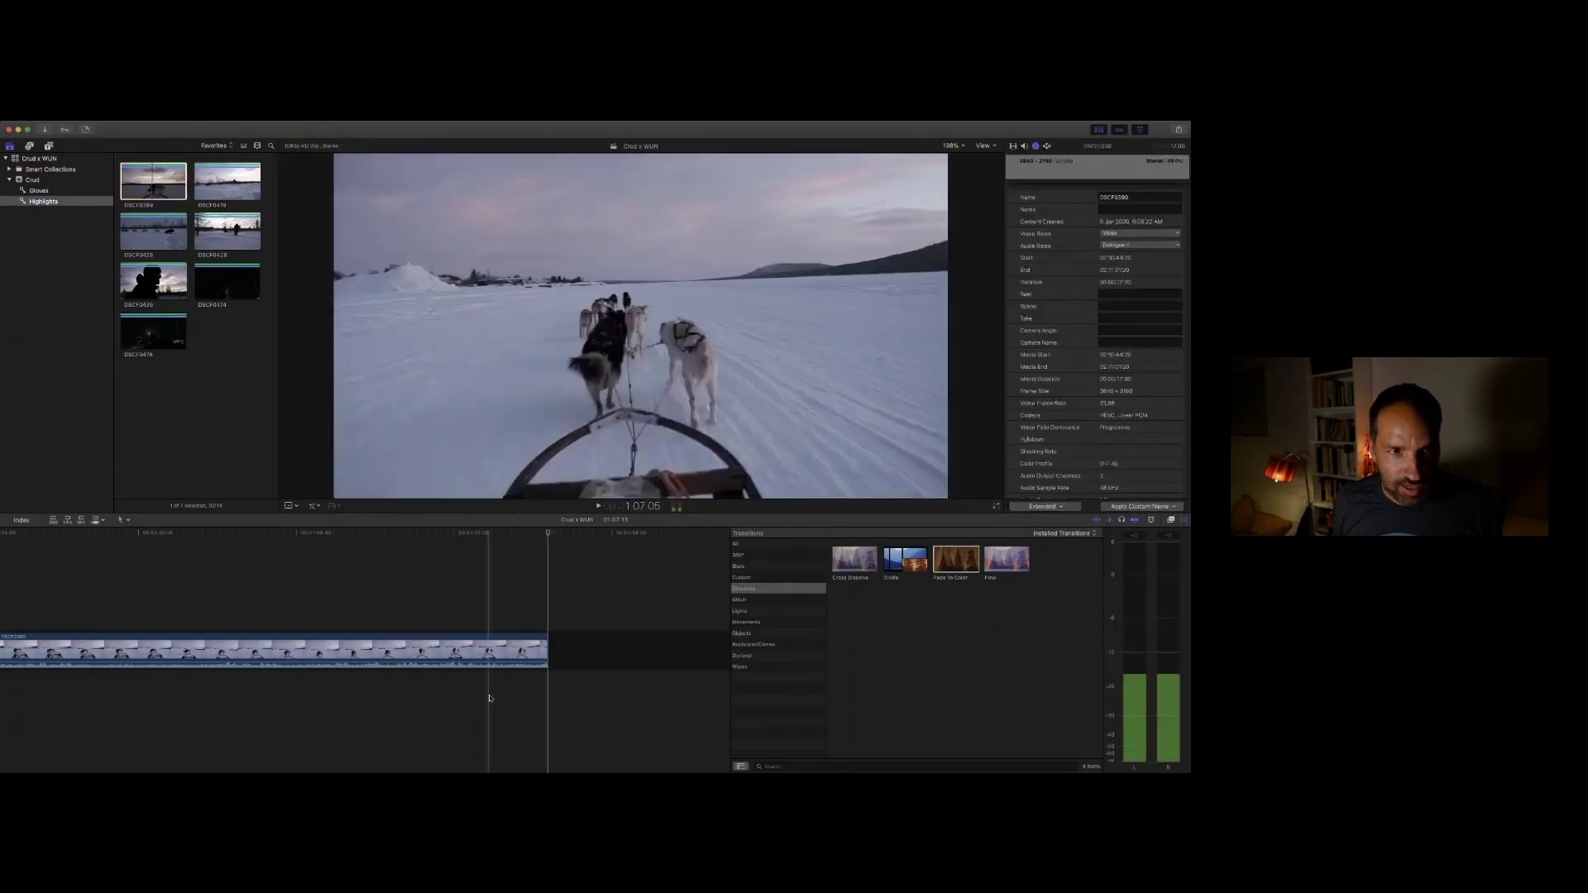
left_click(213, 189)
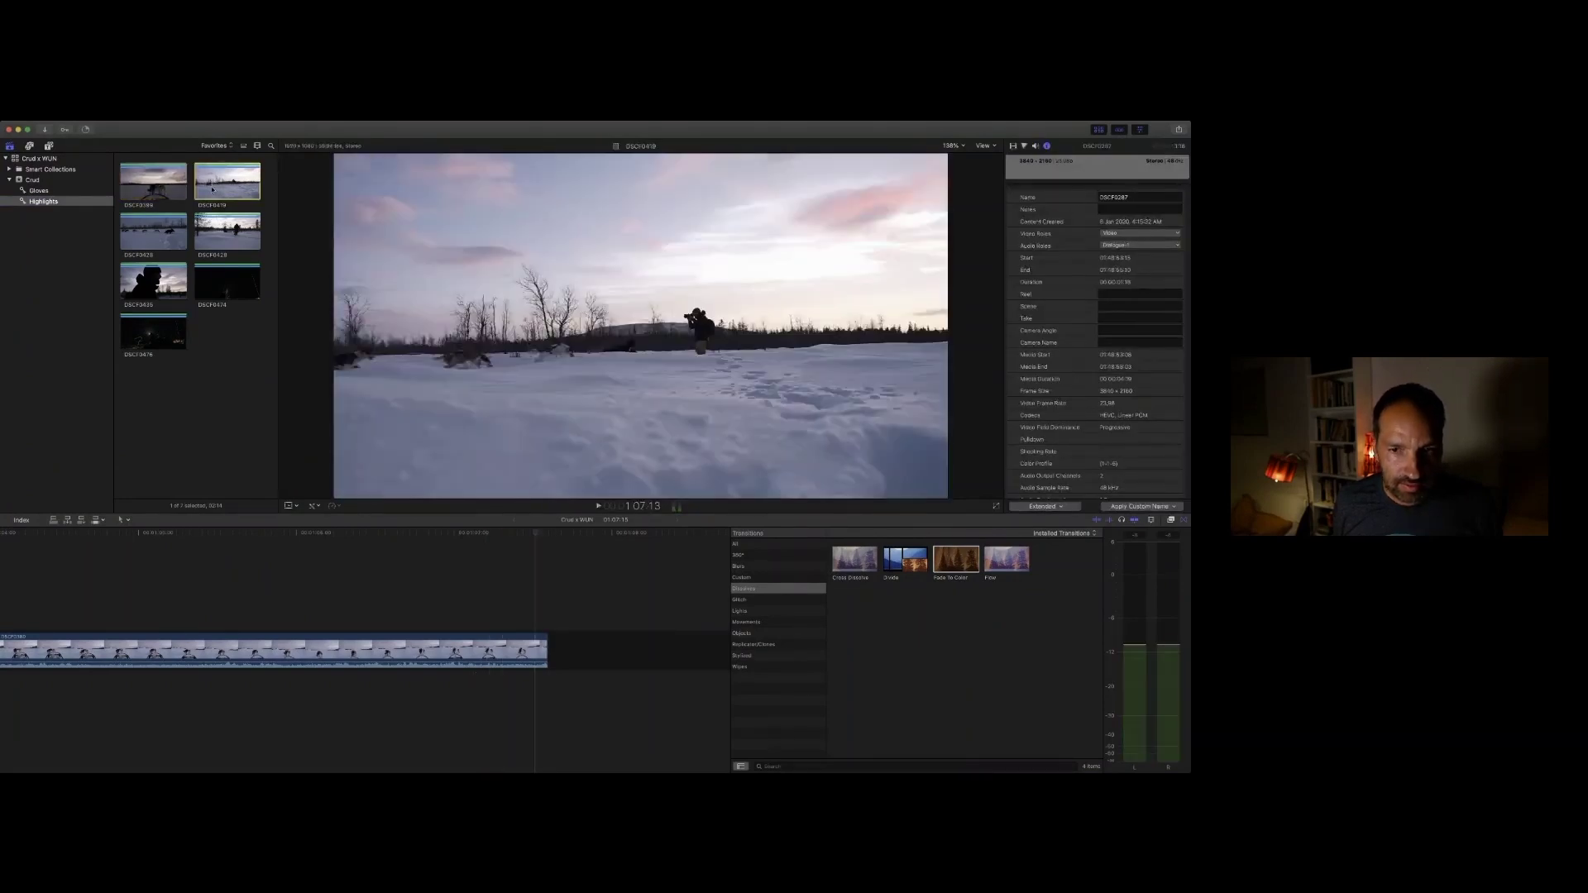
key("space")
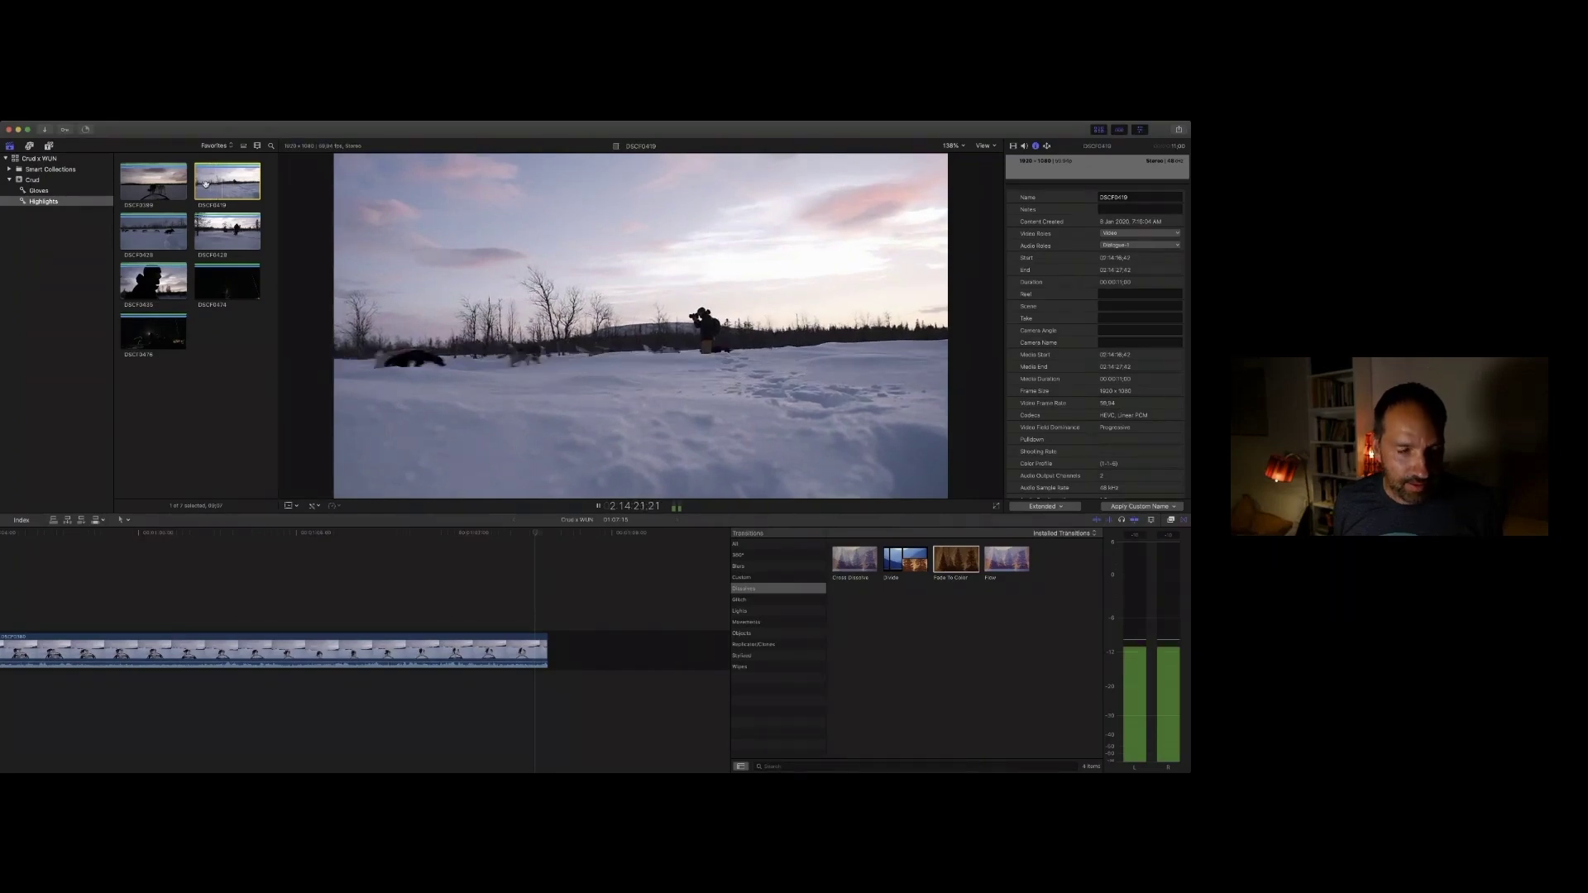
key("space")
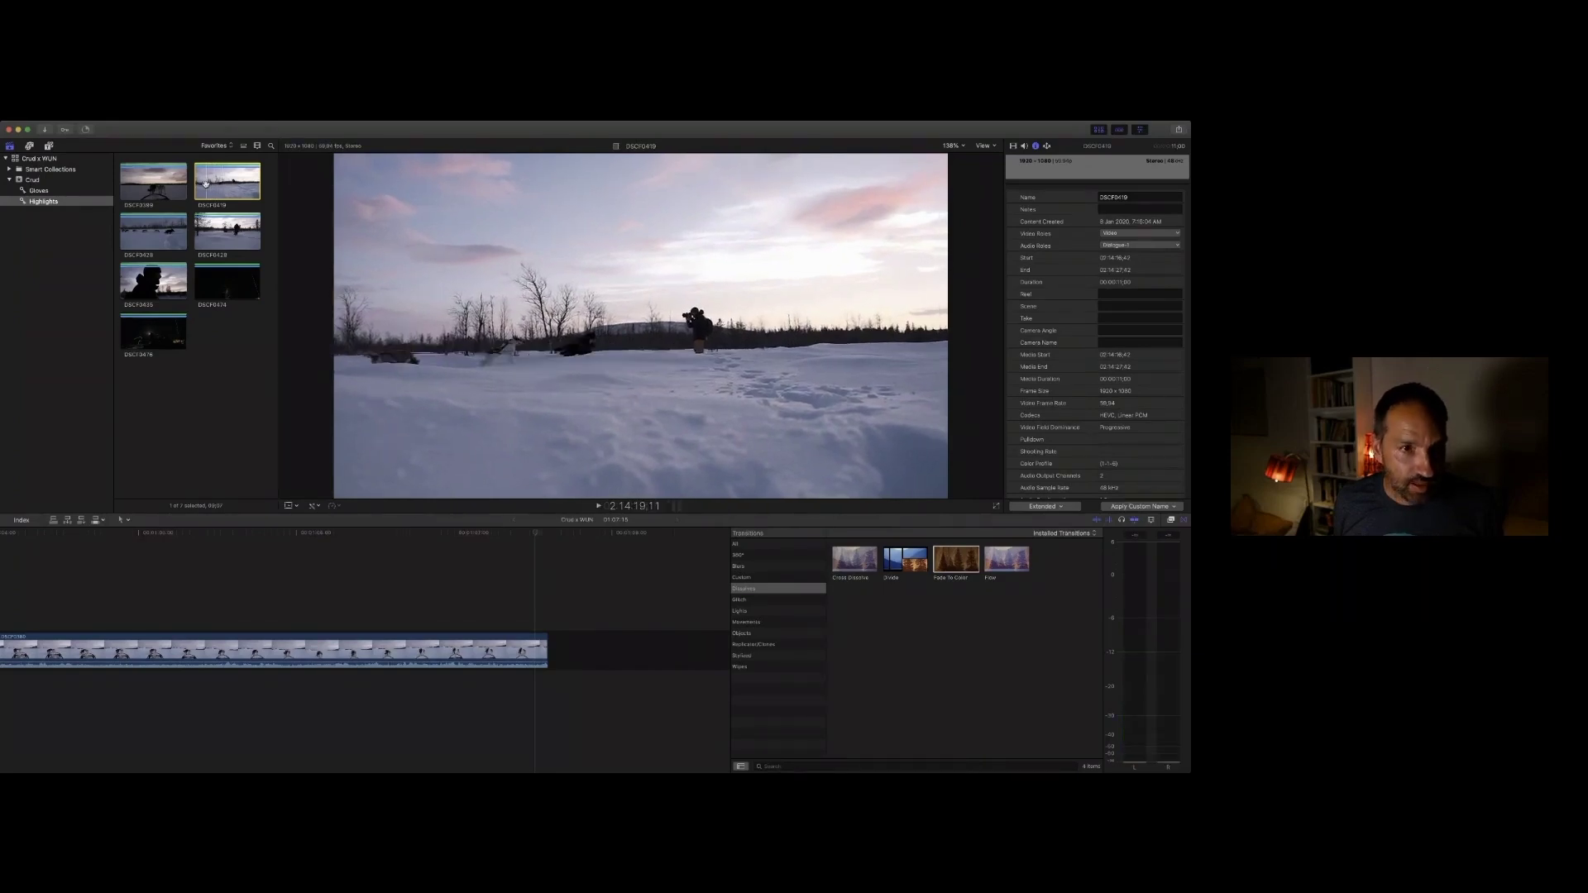
key("e")
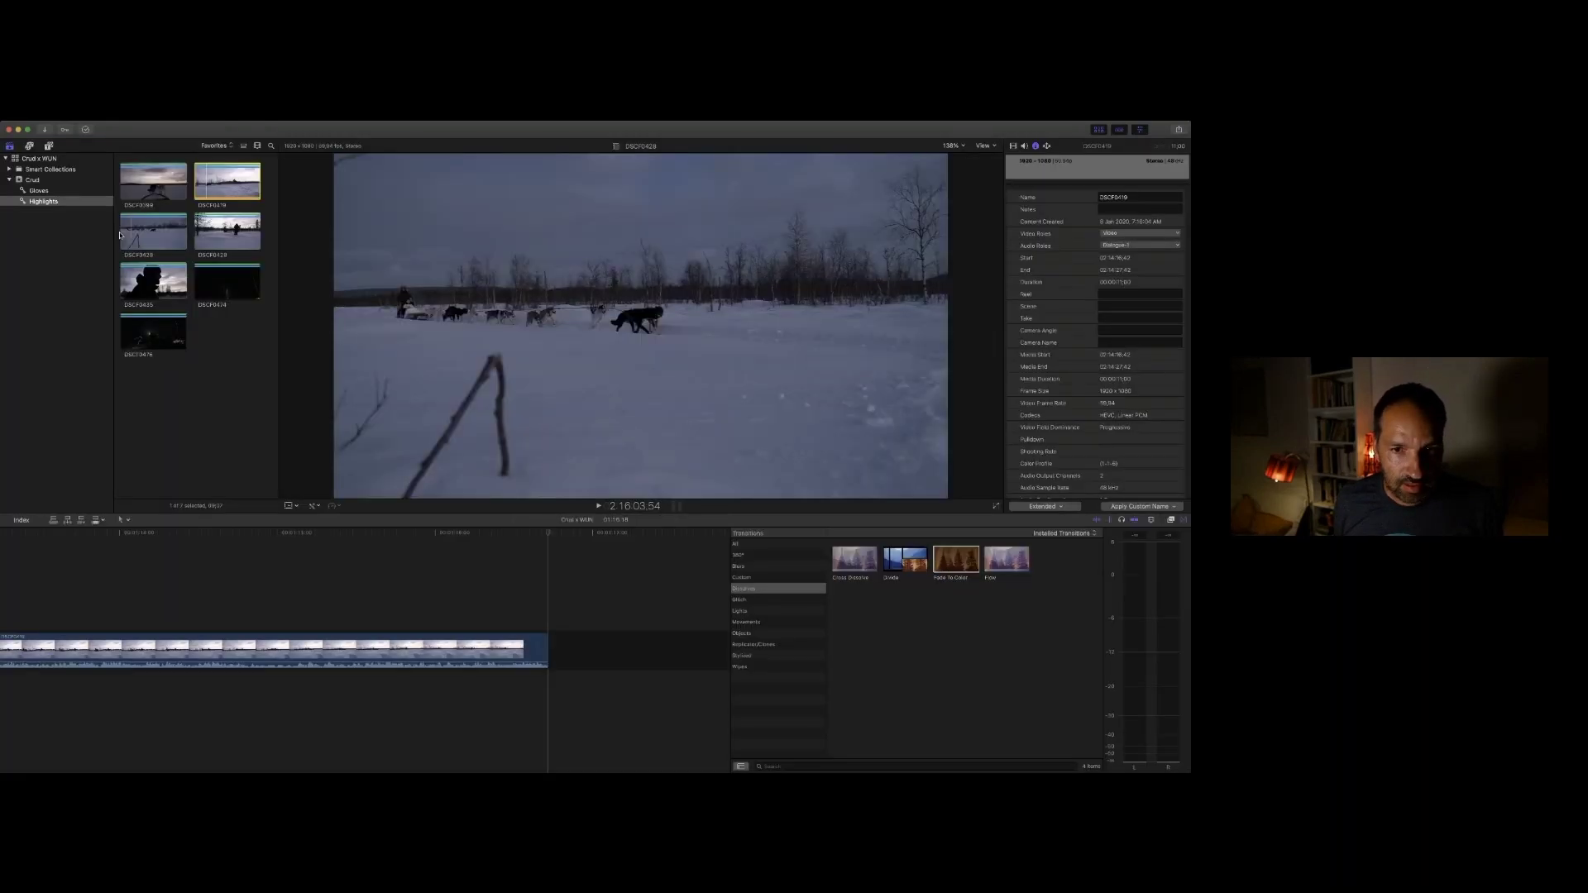
Step: Preview the dusk clip of the dog team running past sideways and append it after the photographer shot
key("space")
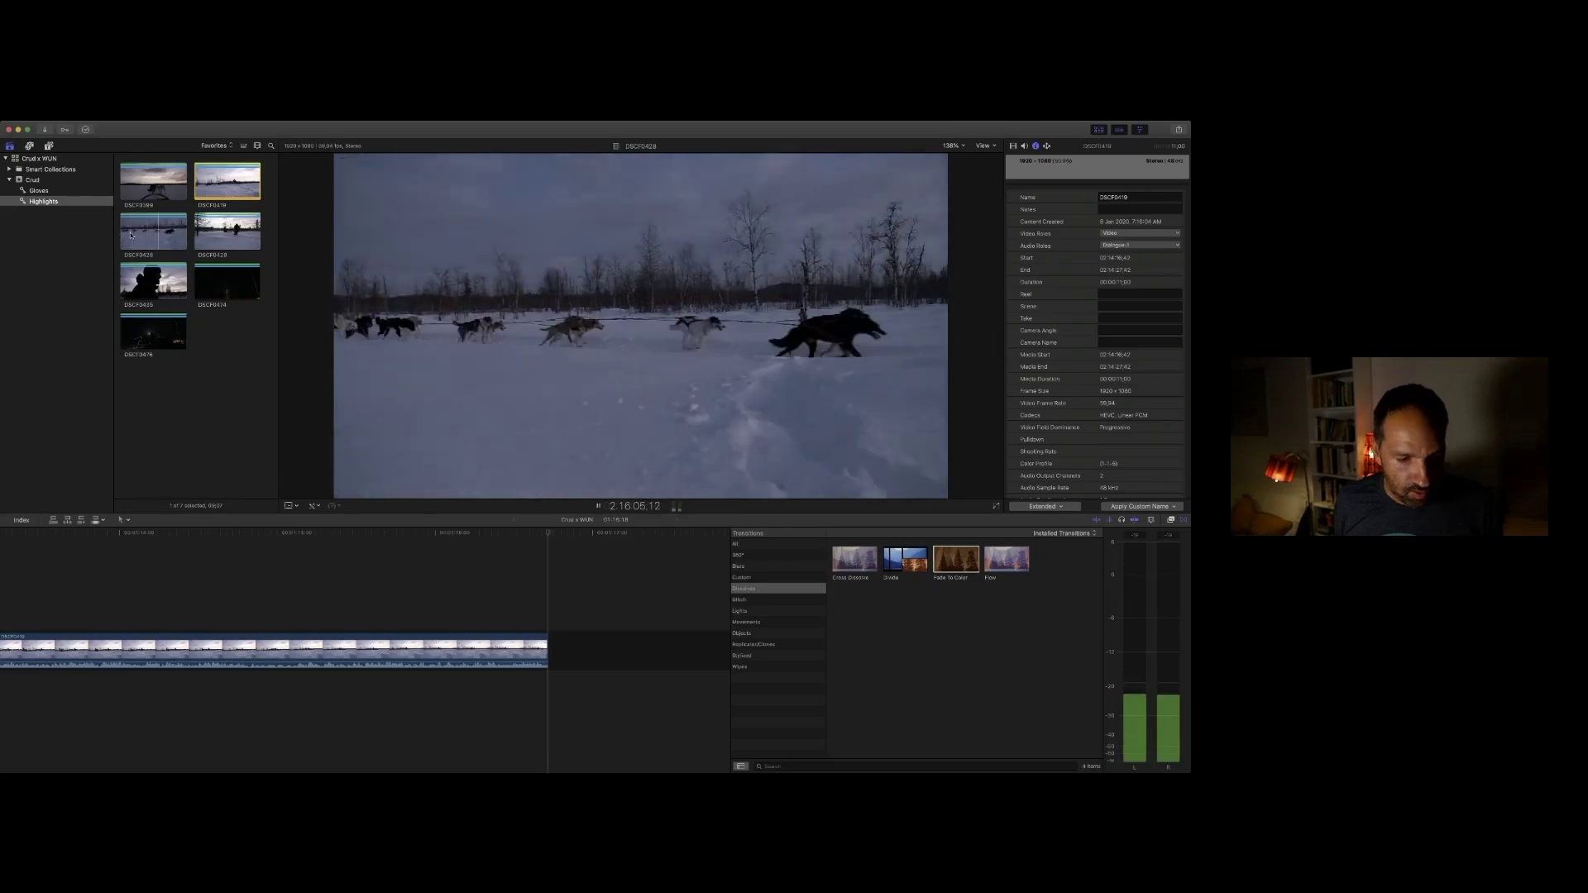
left_click(131, 235)
key("e")
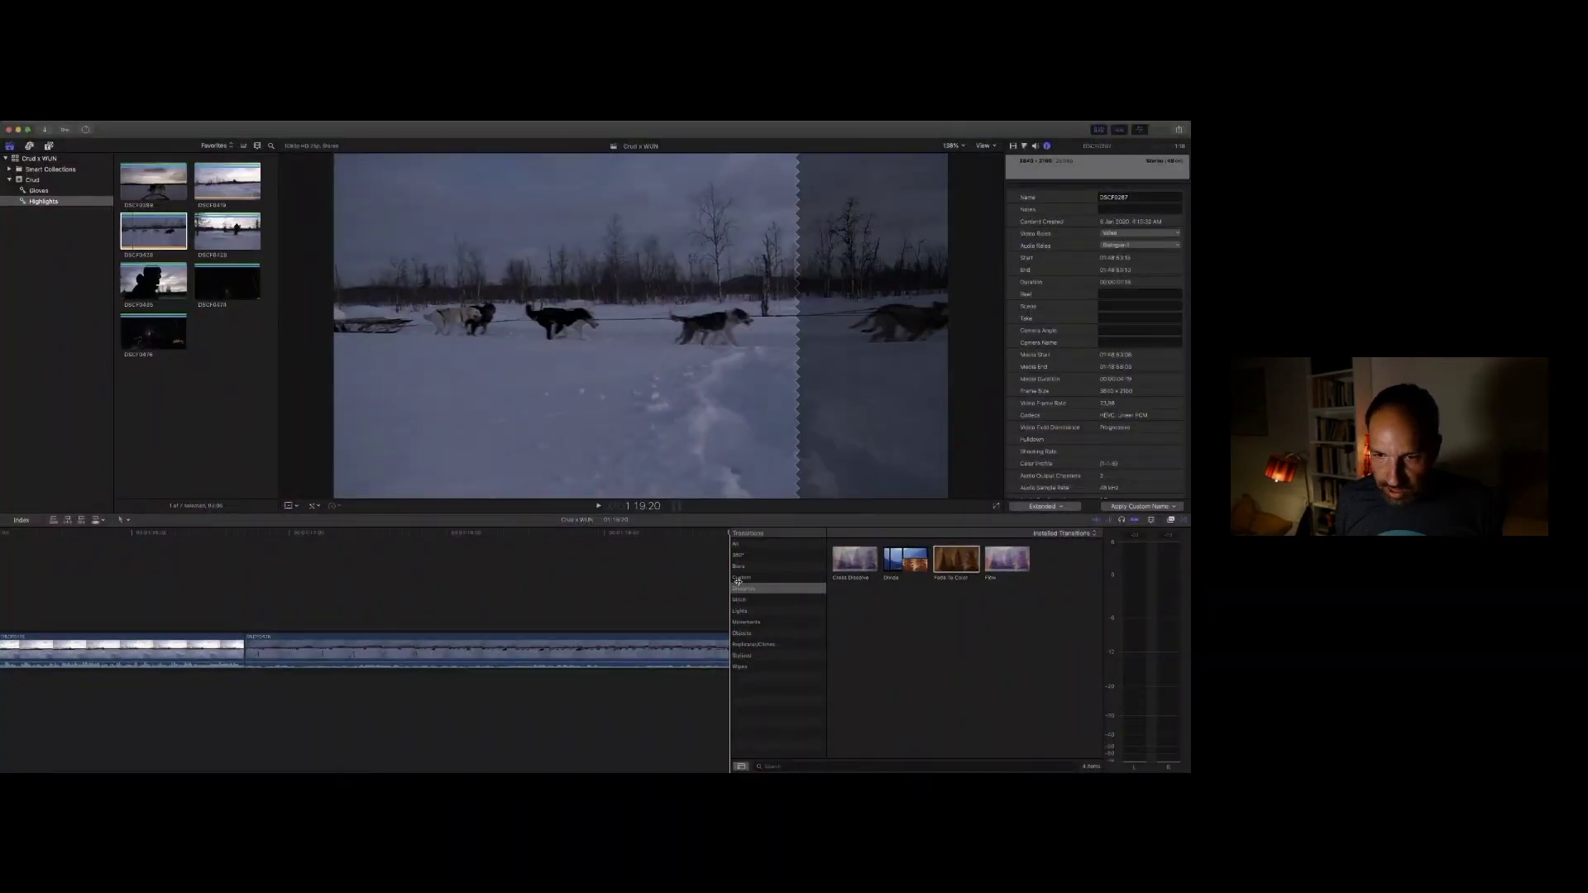
Step: Widen the timeline area and play across the cut from the photographer shot to the passing dog team
left_click_drag(730, 585, 917, 585)
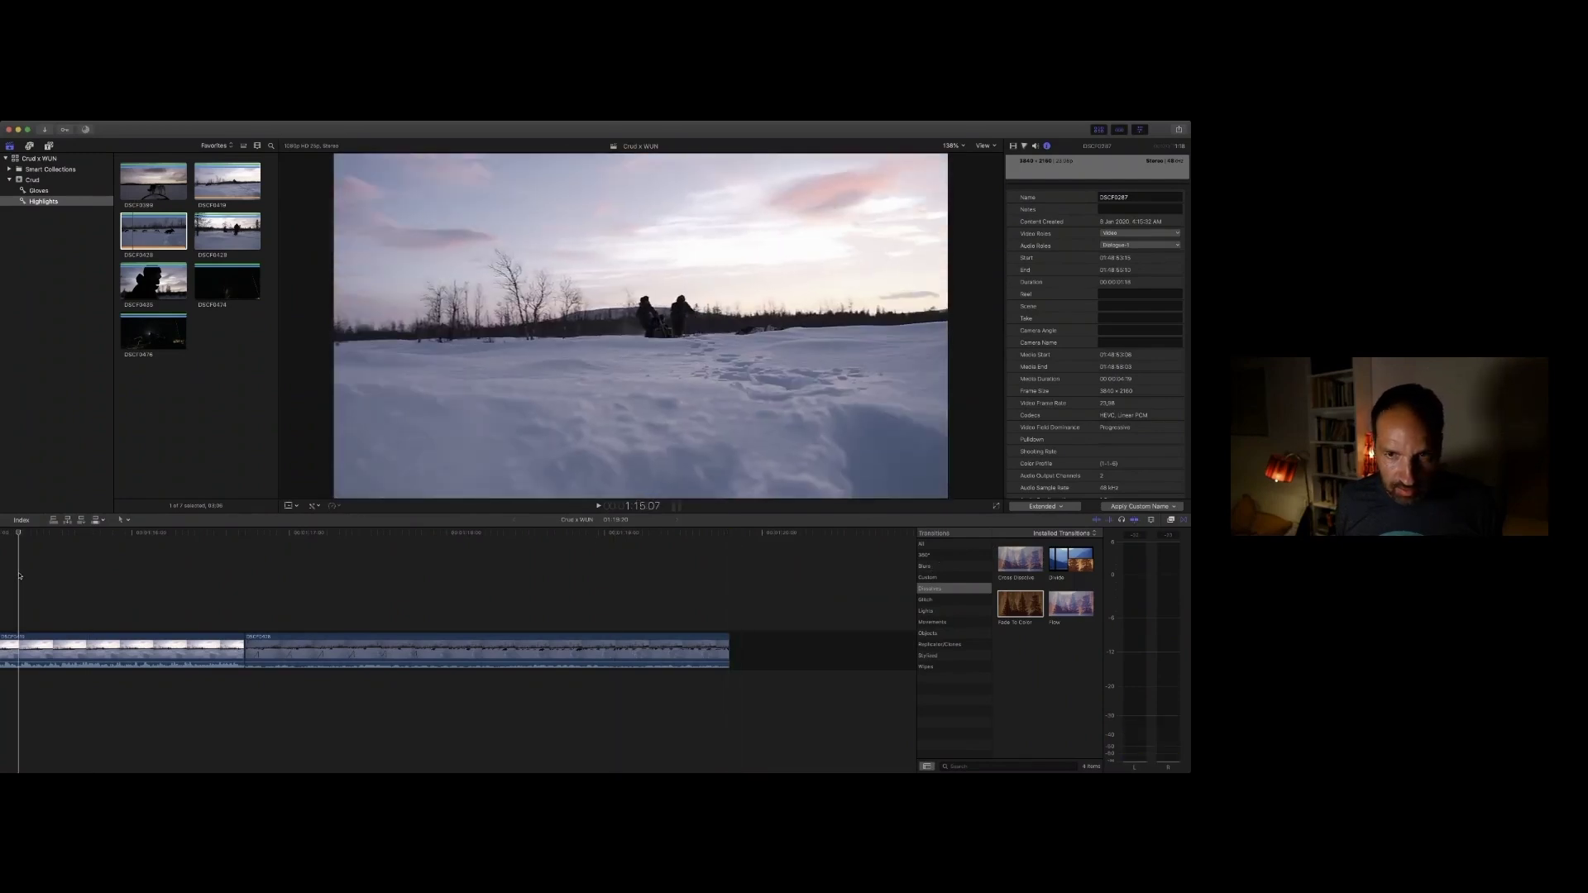
key("space")
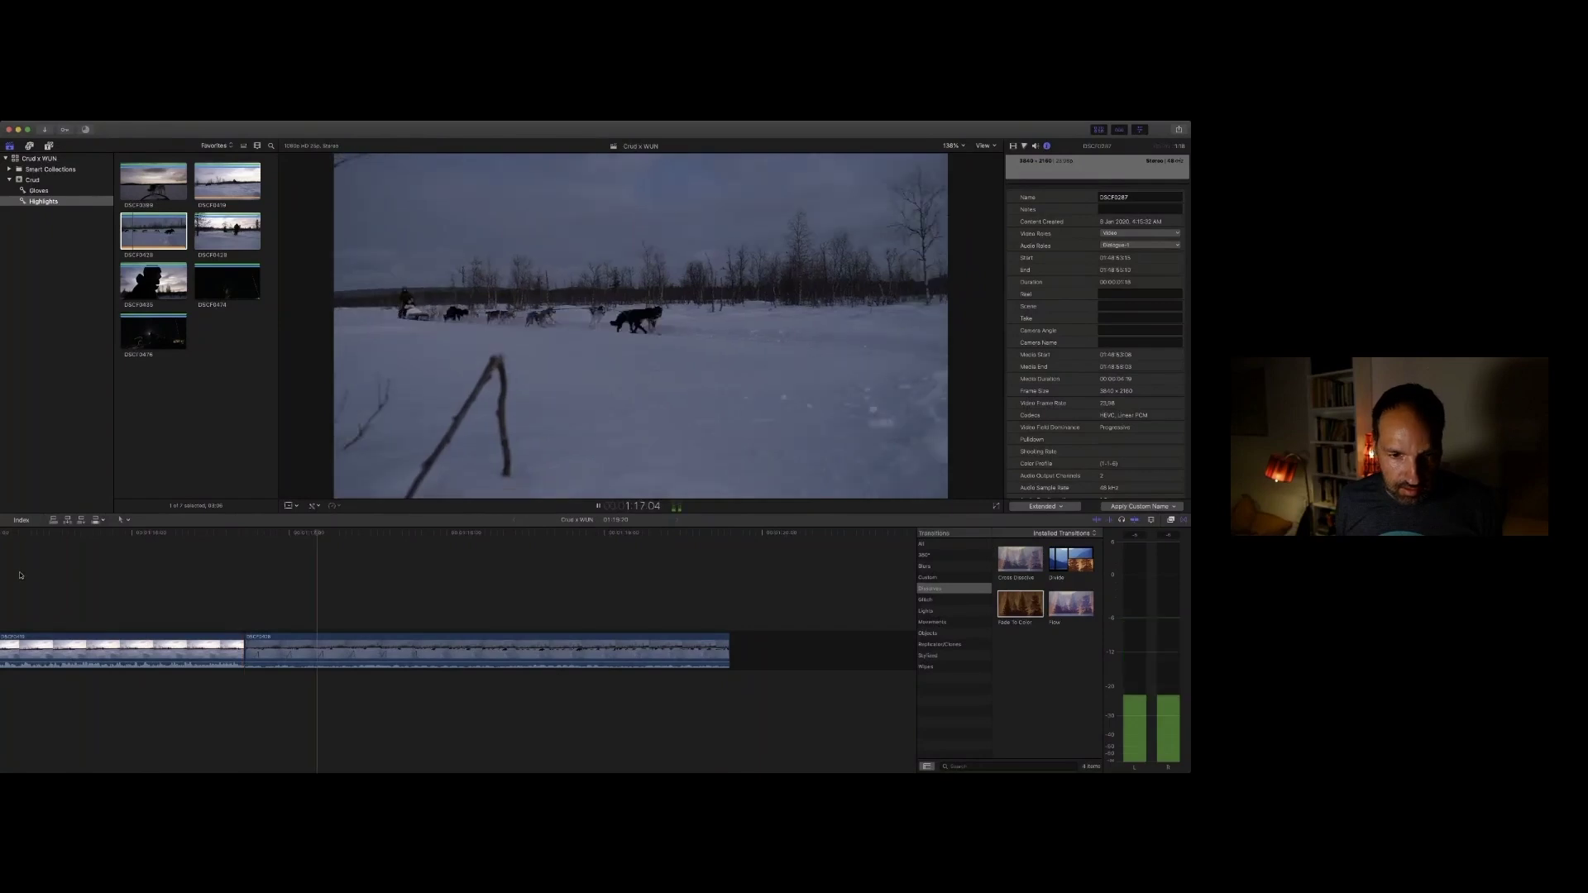
key("space")
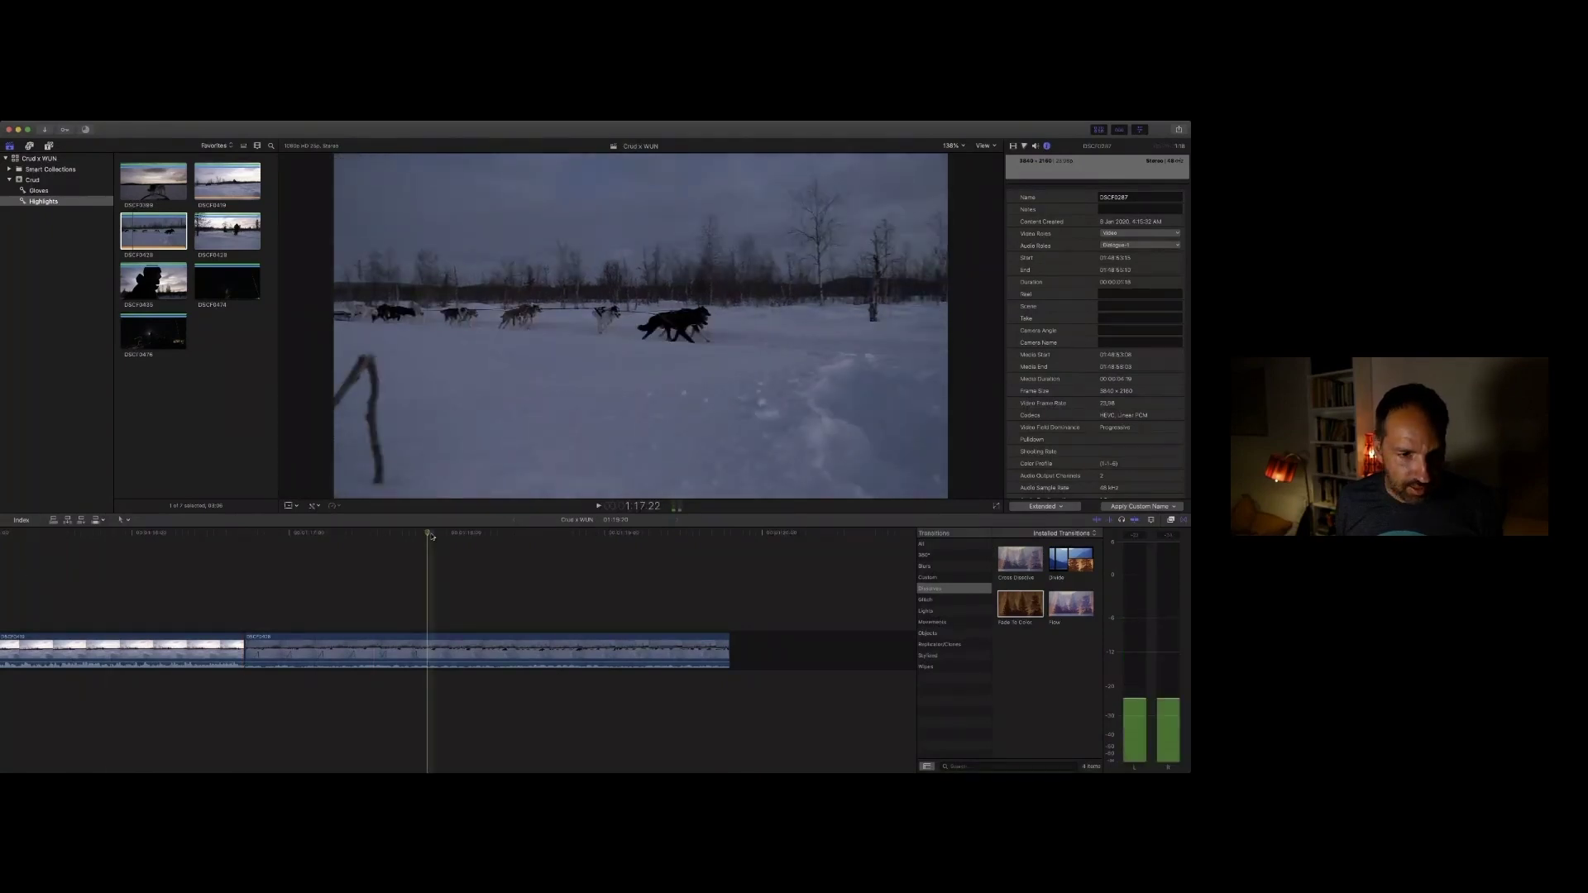
Step: Play the start of the photographer shot and delete it from between the two running dog shots
scroll(103, 567, "left", 4)
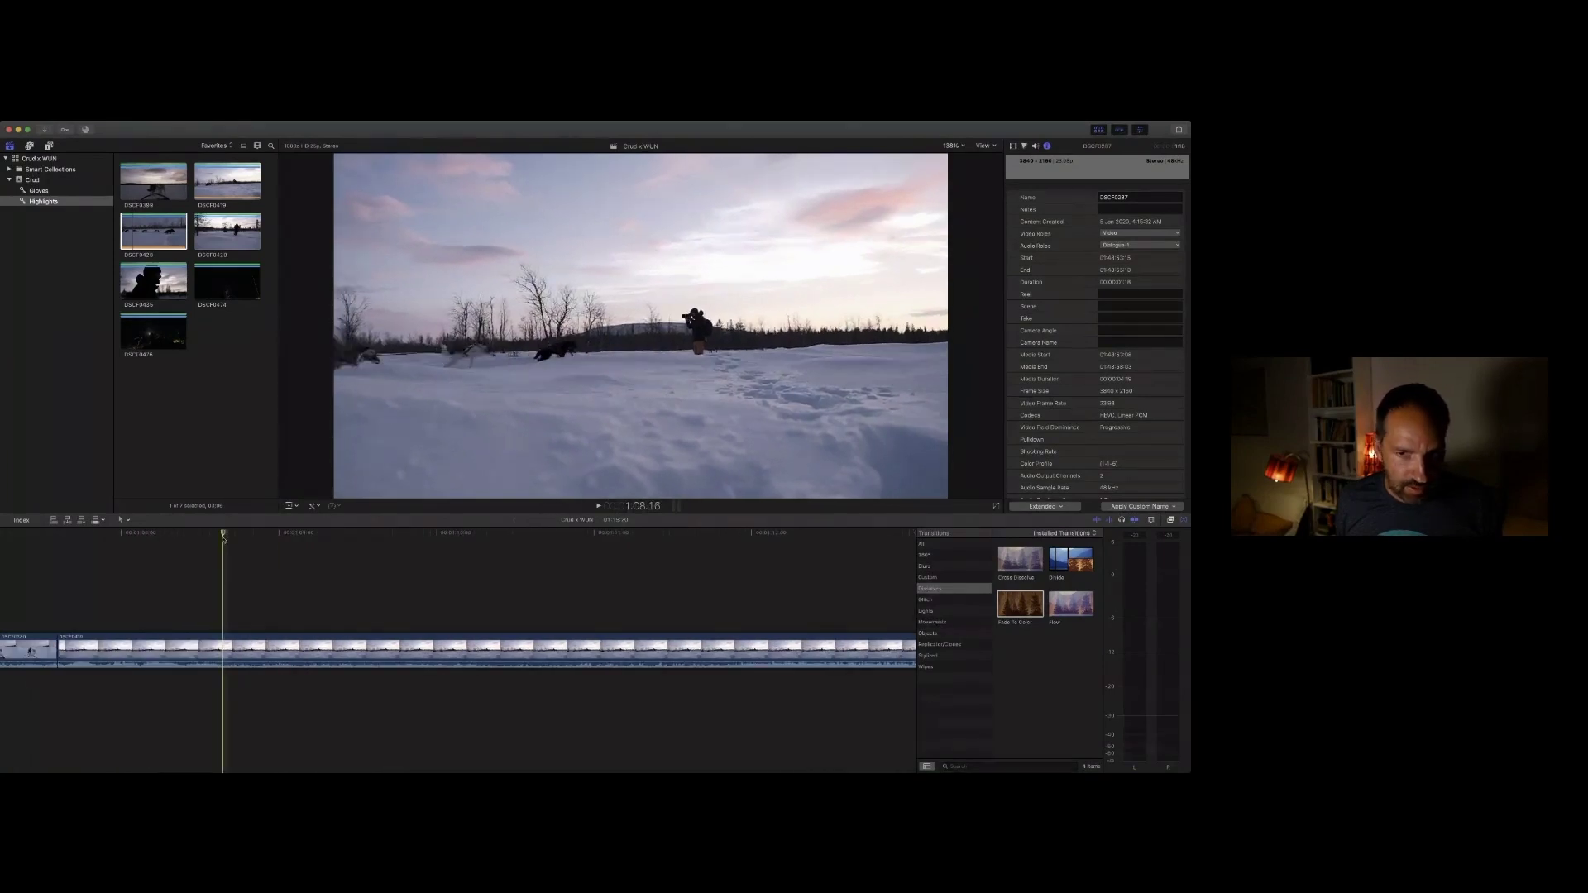
key("space")
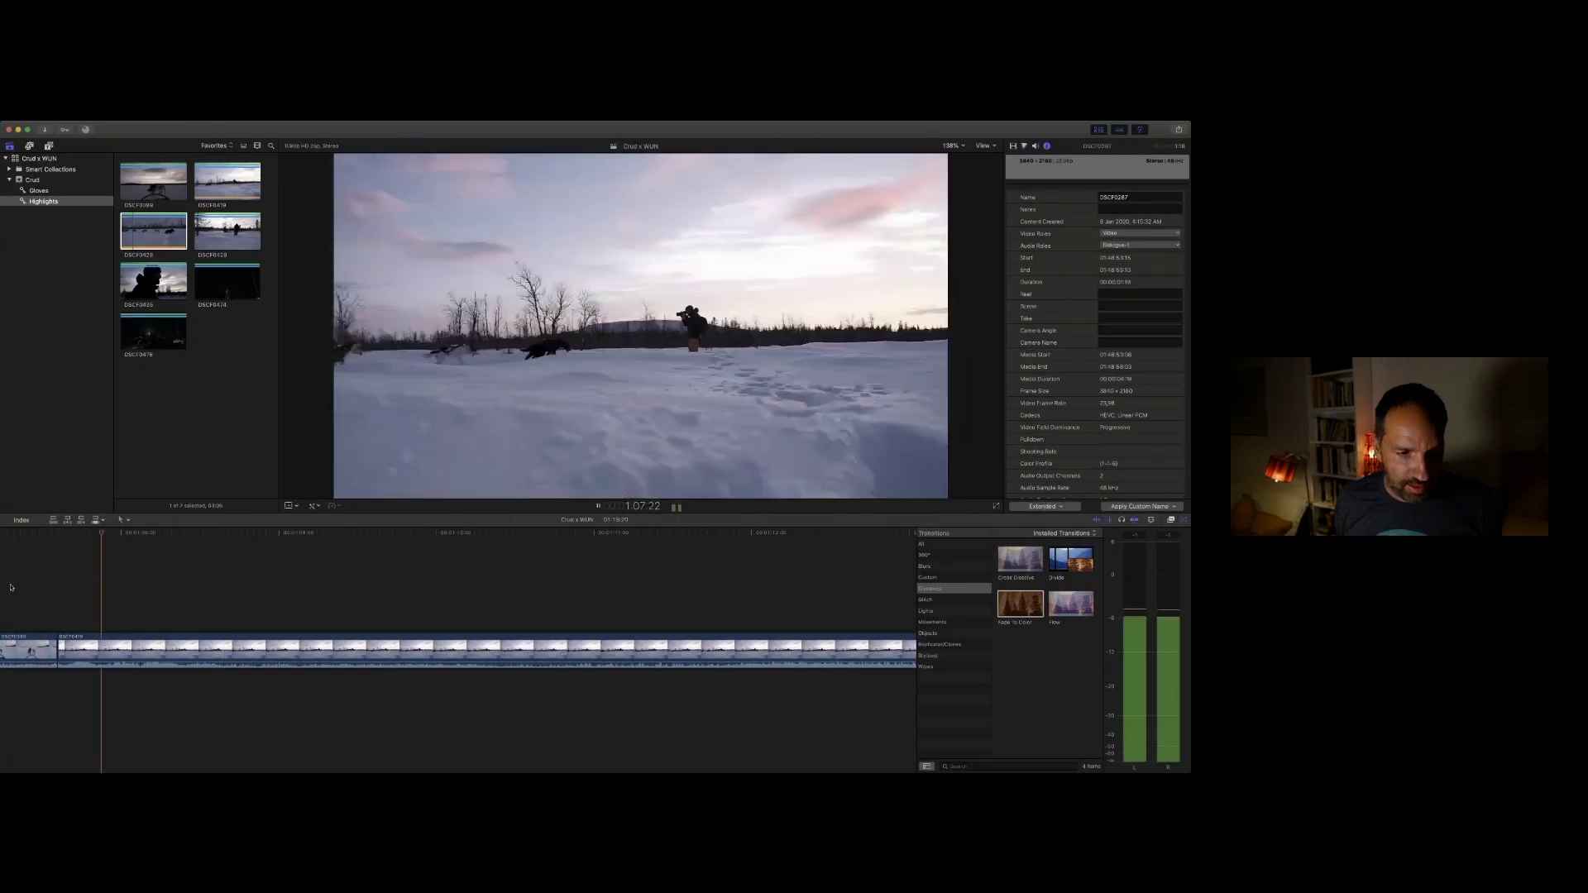
key("space")
left_click(124, 638)
key("BackSpace")
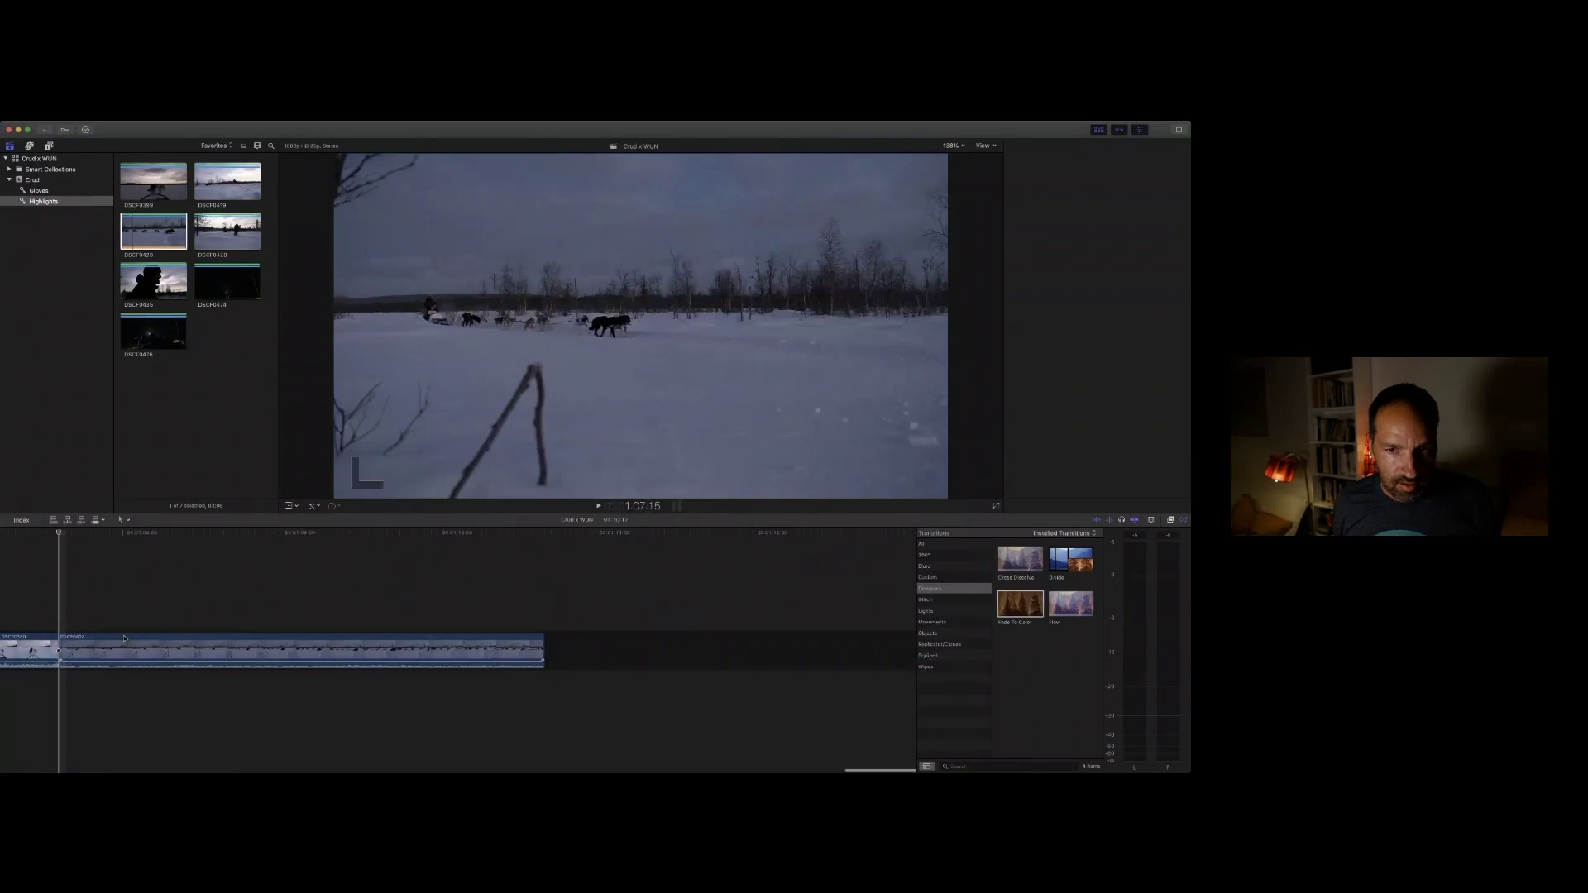
Step: Play the cut from the shot behind the sled dogs to the dusk shot of the passing dog team
left_click(25, 654)
key("space")
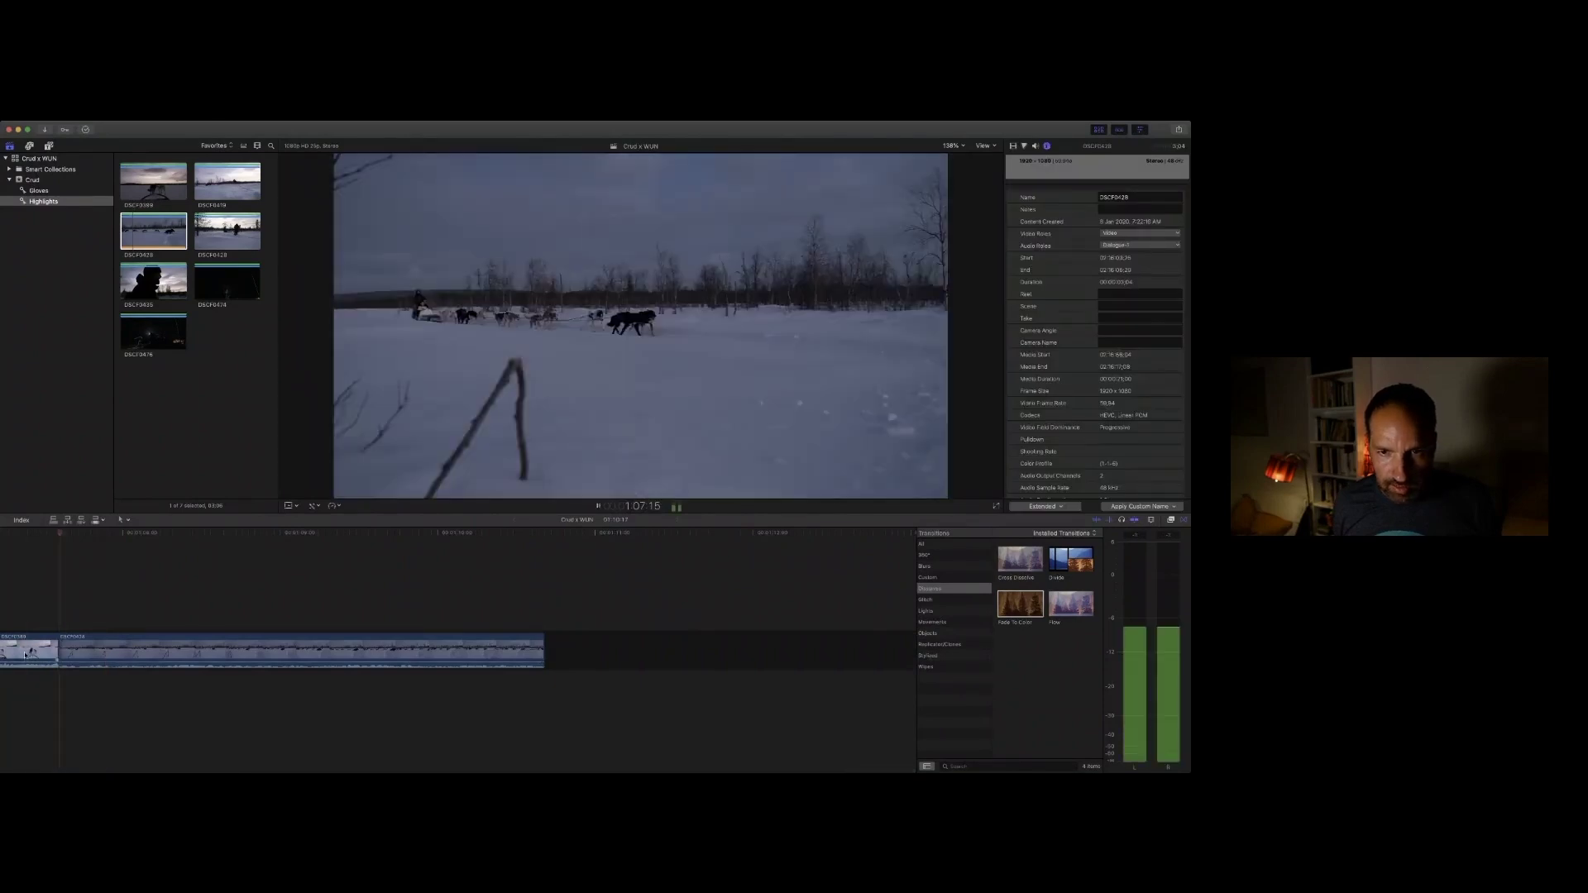
key("space")
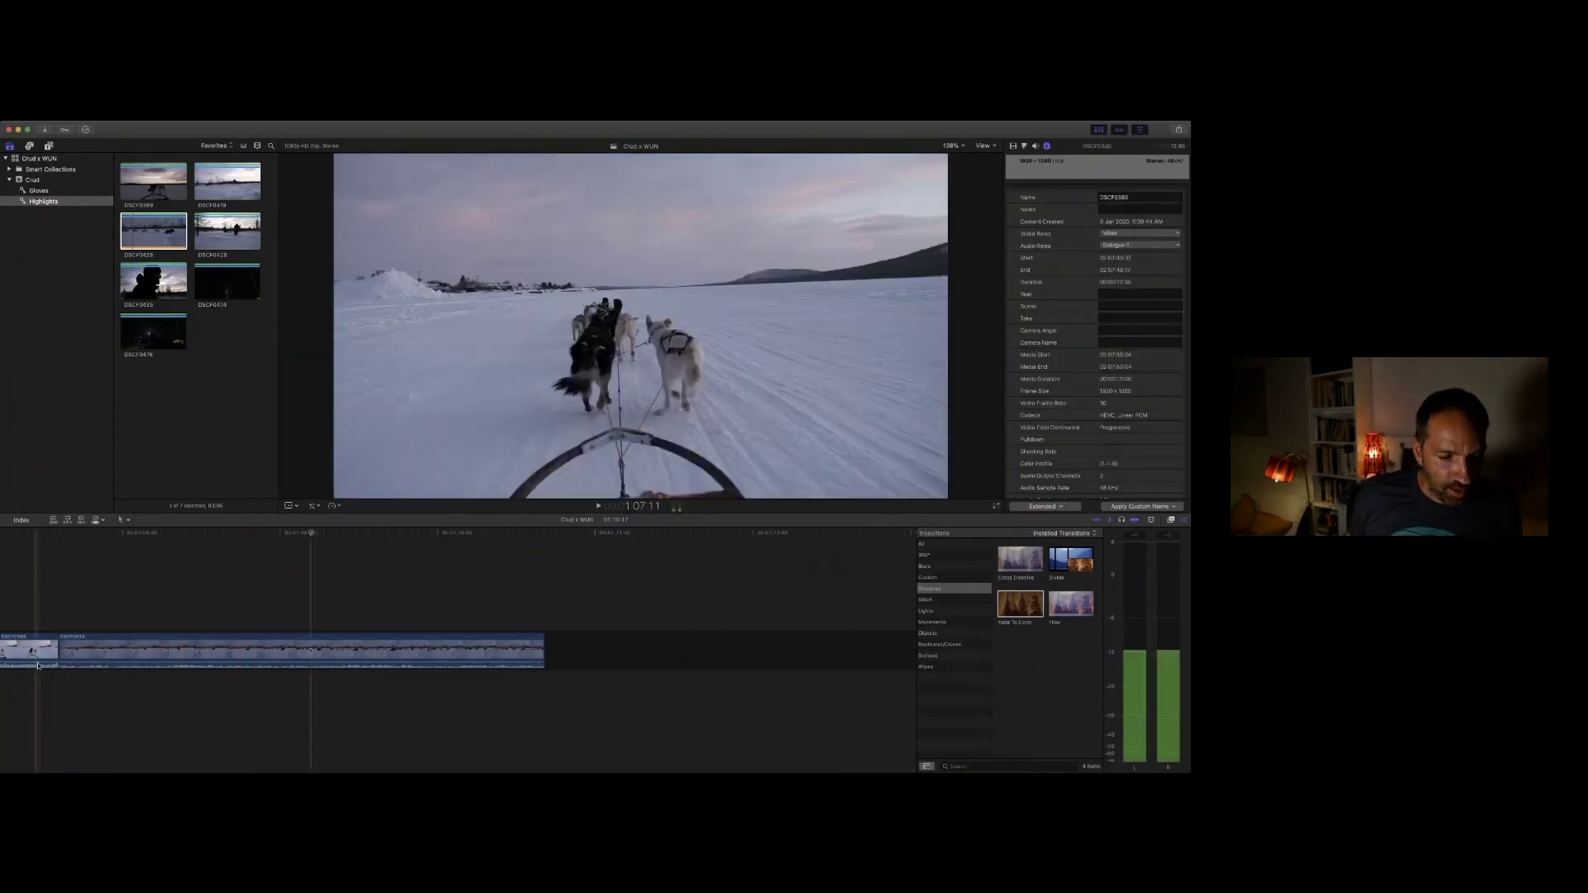
Step: Expand the audio of the shot behind the sled dogs into a separate component and play across its end
left_click(43, 669)
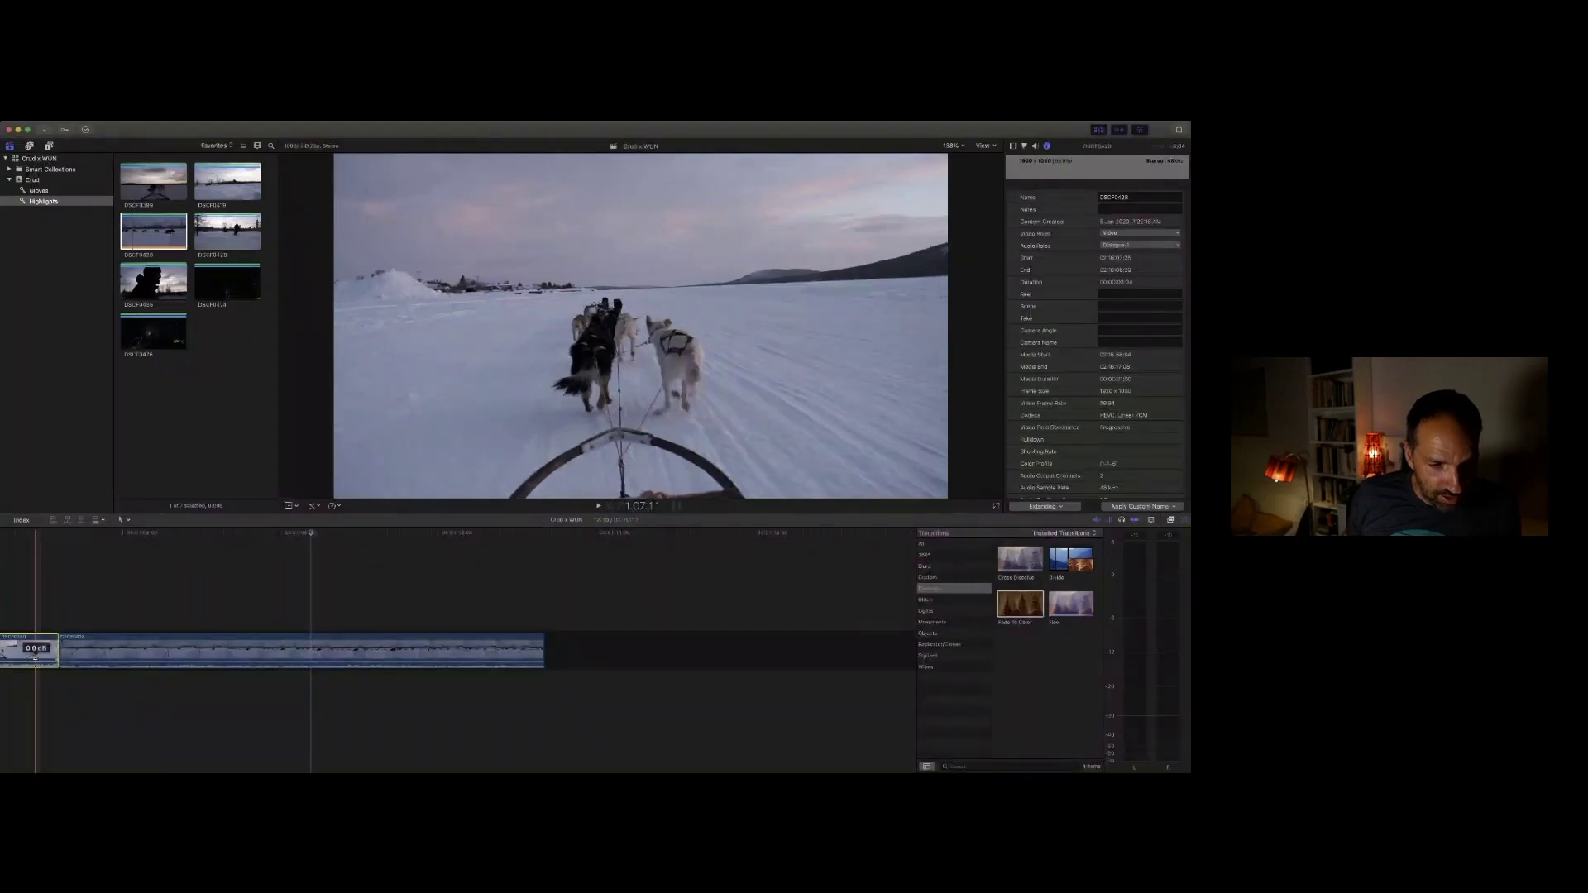
key("ctrl+s")
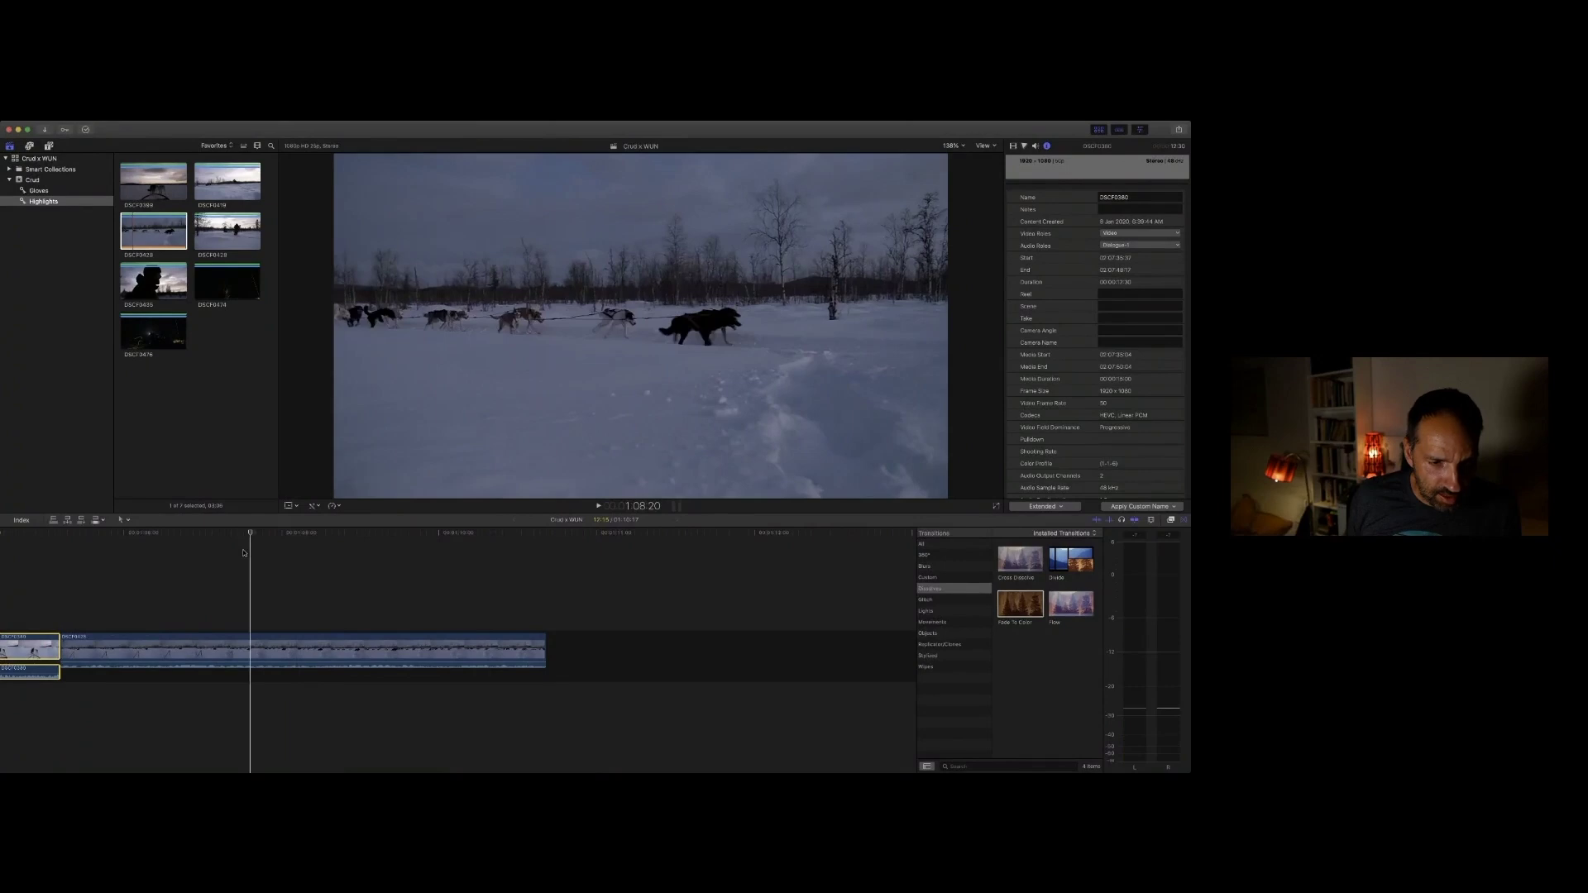
left_click(38, 579)
scroll(37, 579, "left", 9)
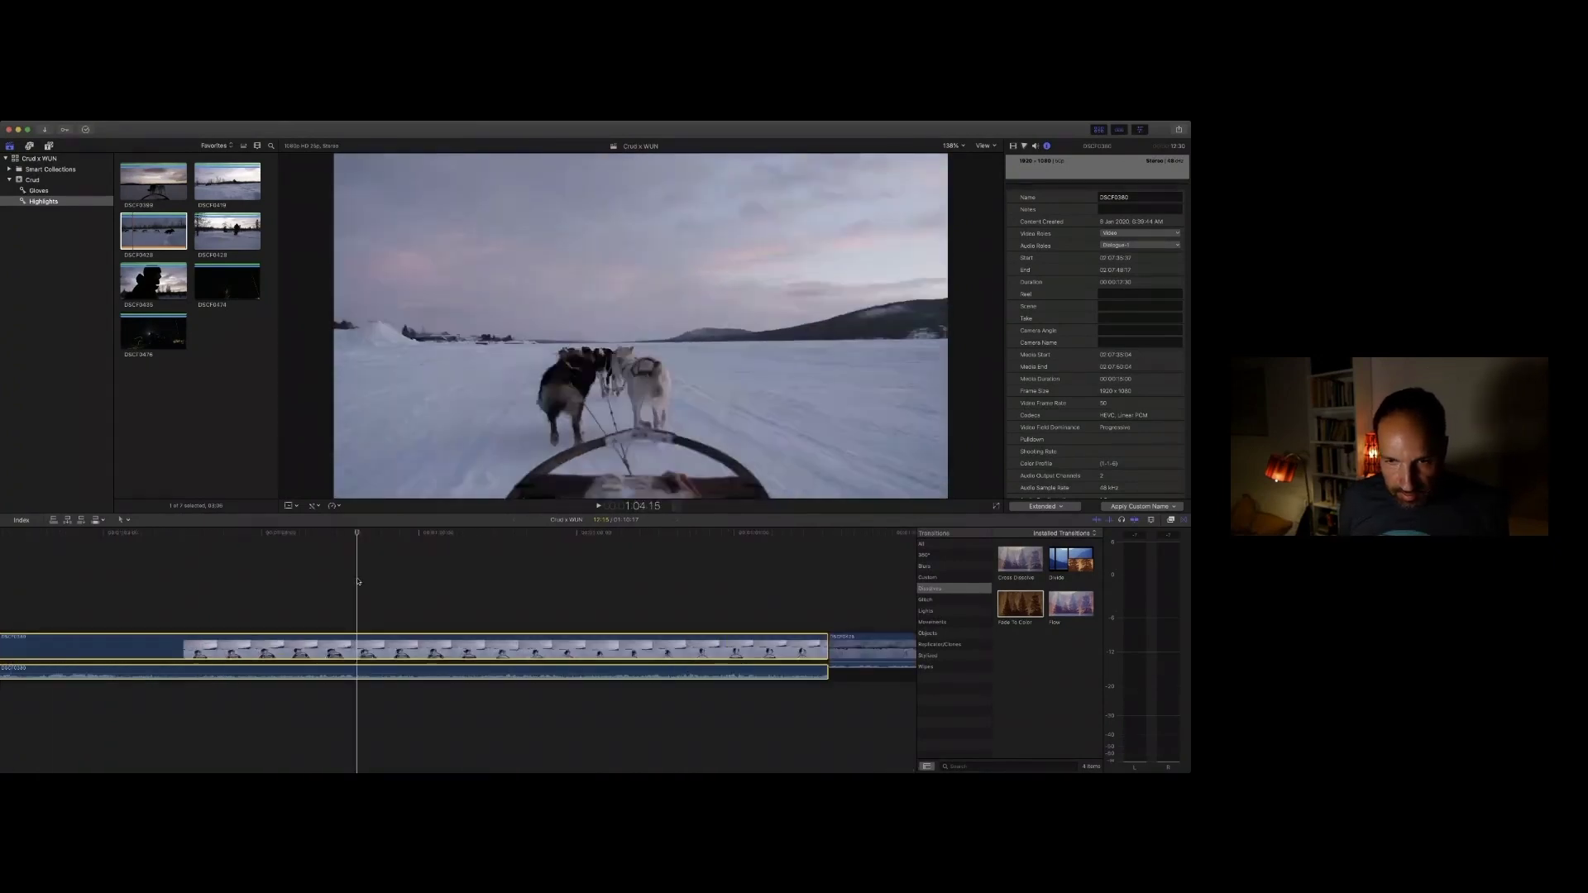
left_click(366, 583)
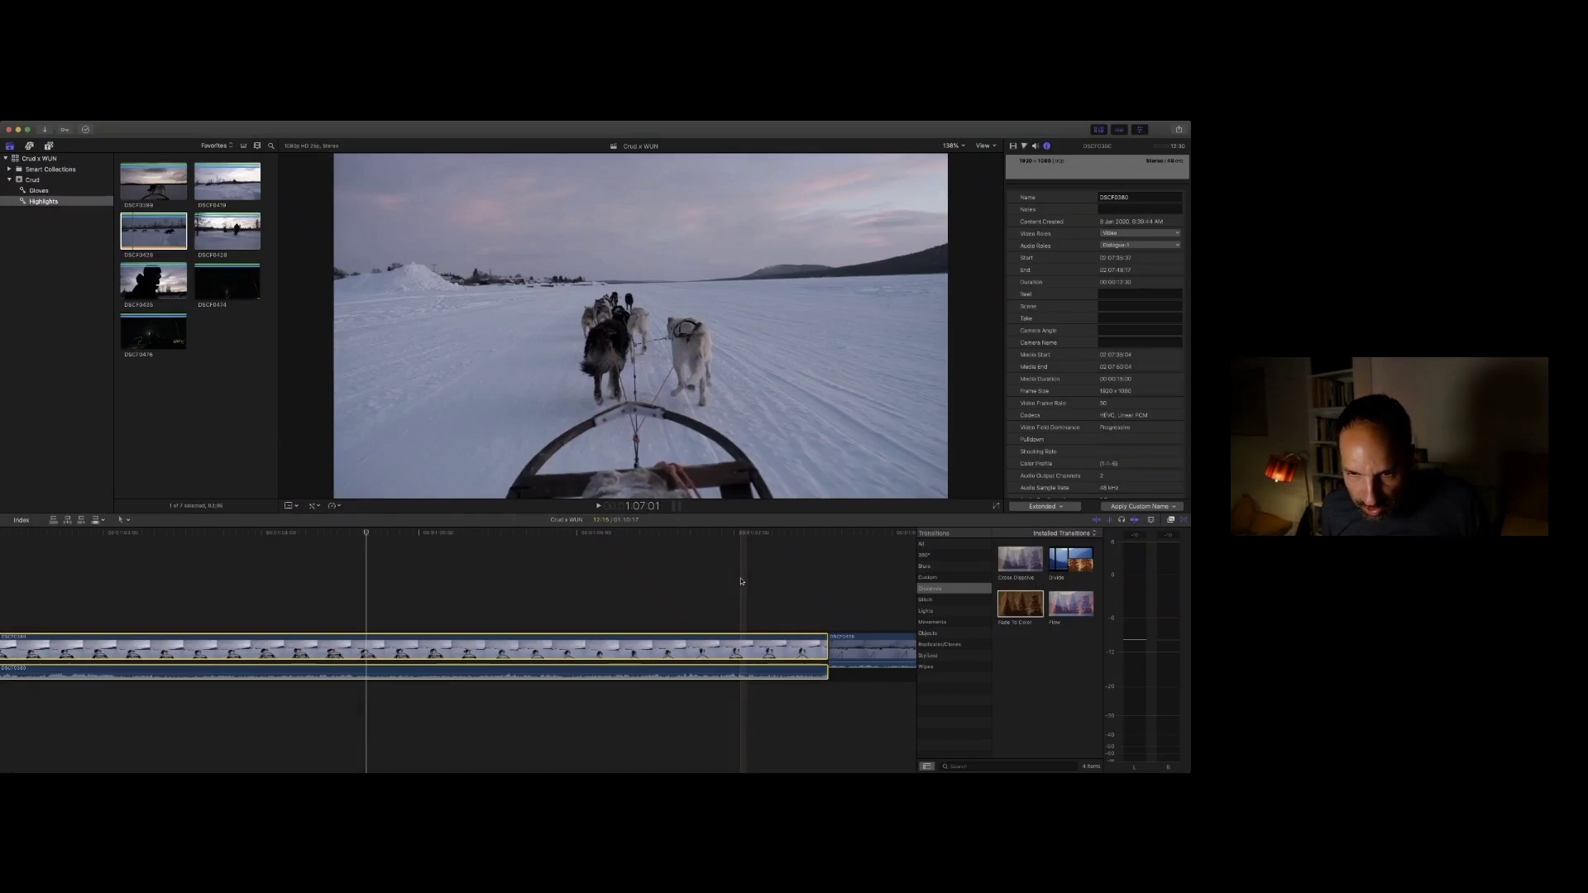
key("space")
key("space")
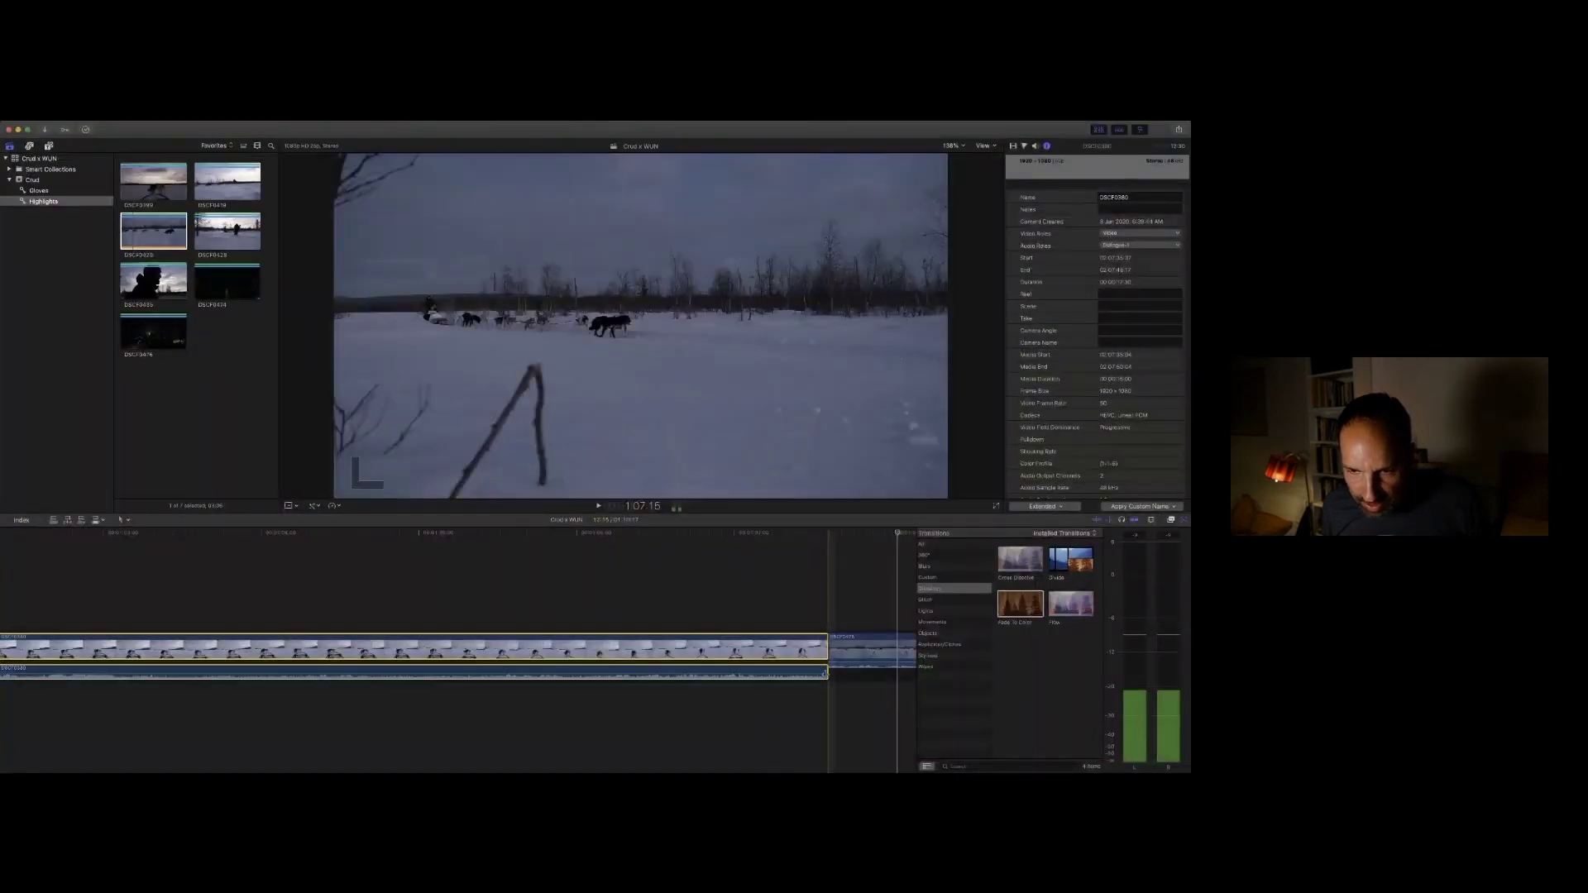
Step: Expand the dog-sled clip's audio, extend it about one second past the cut under the next shot, and fade out its end
double_click(807, 677)
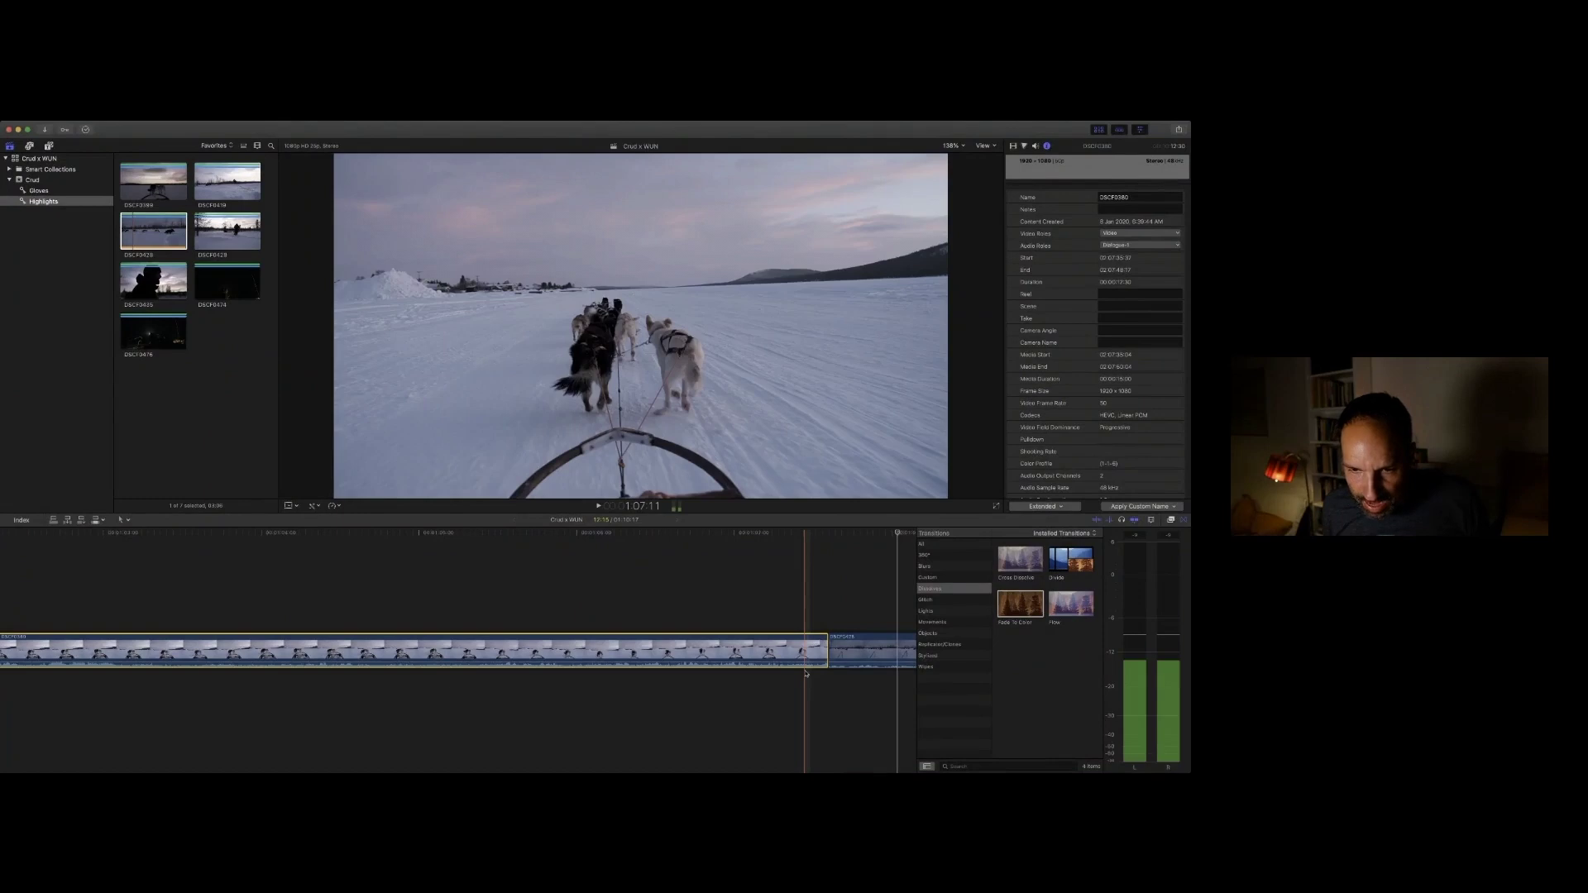
double_click(802, 666)
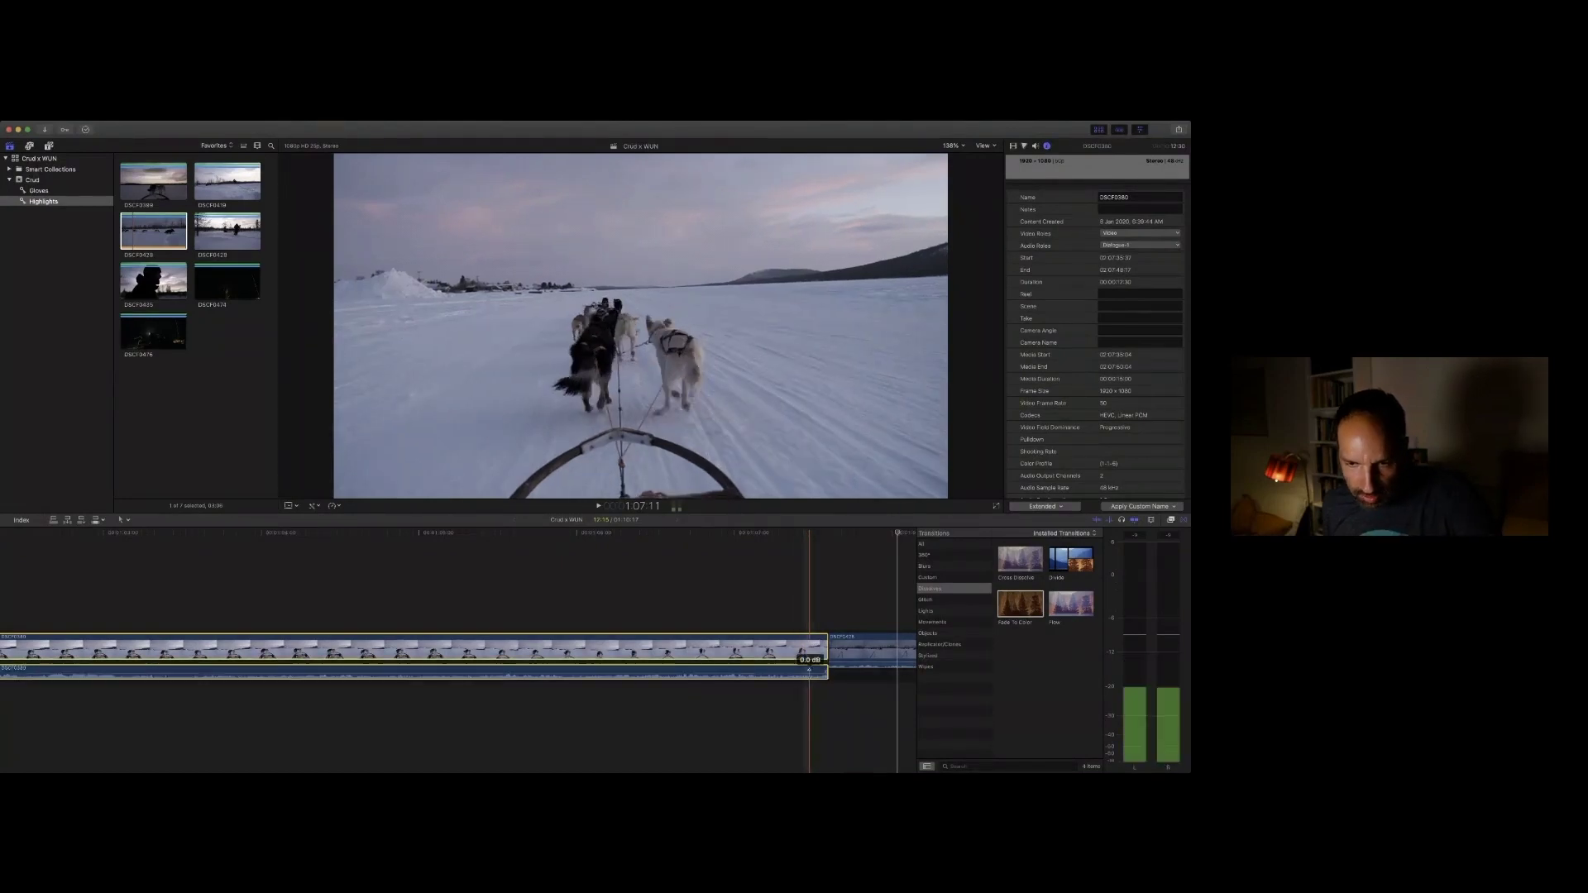
left_click_drag(826, 678, 886, 678)
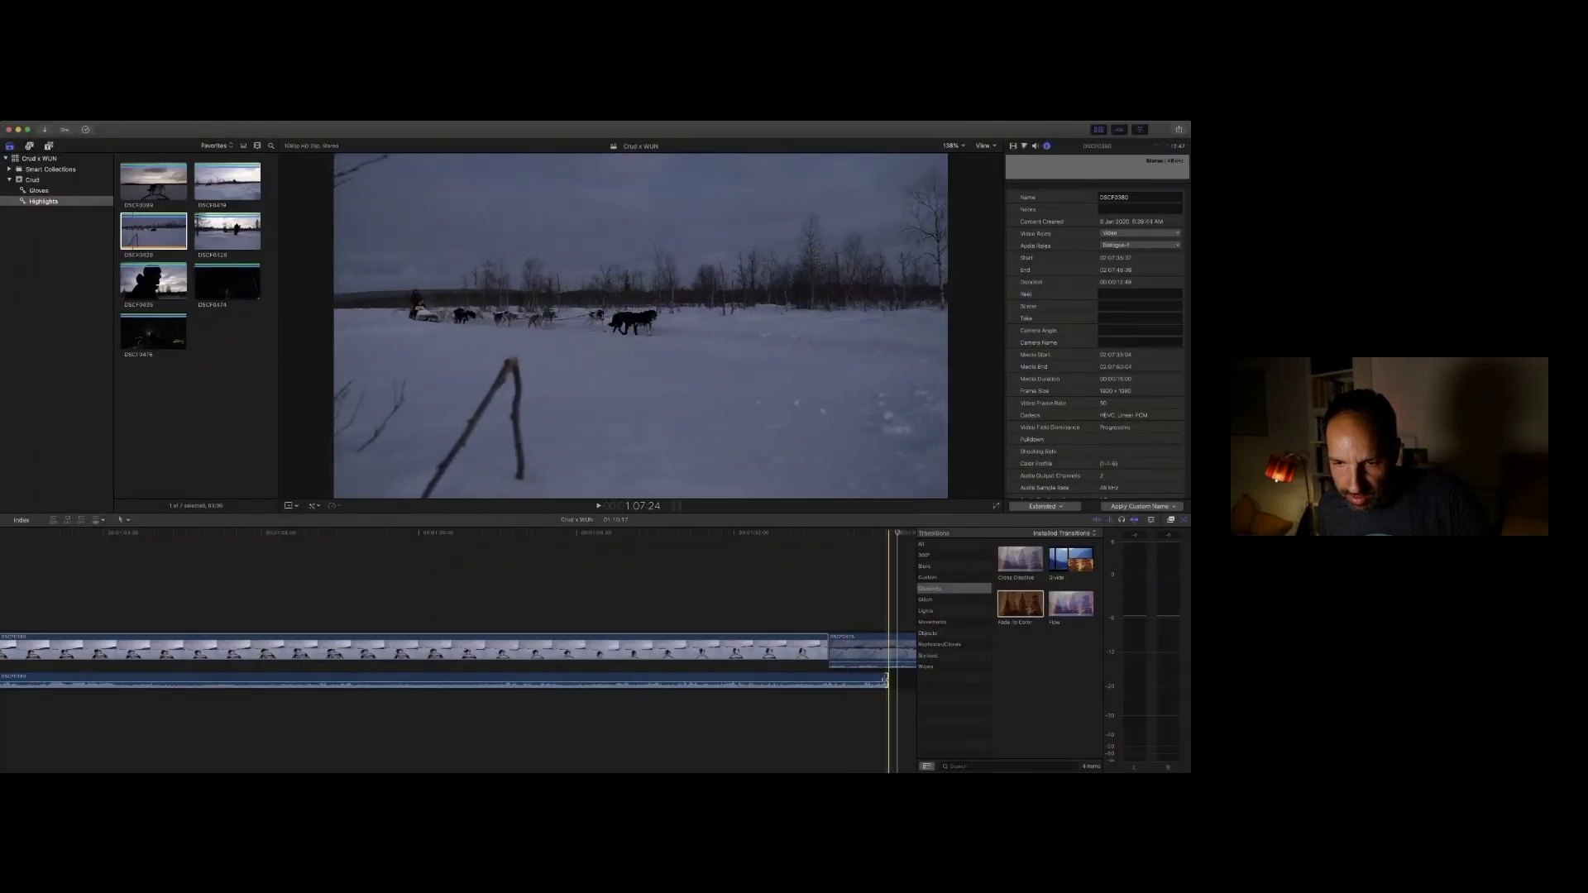
key("space")
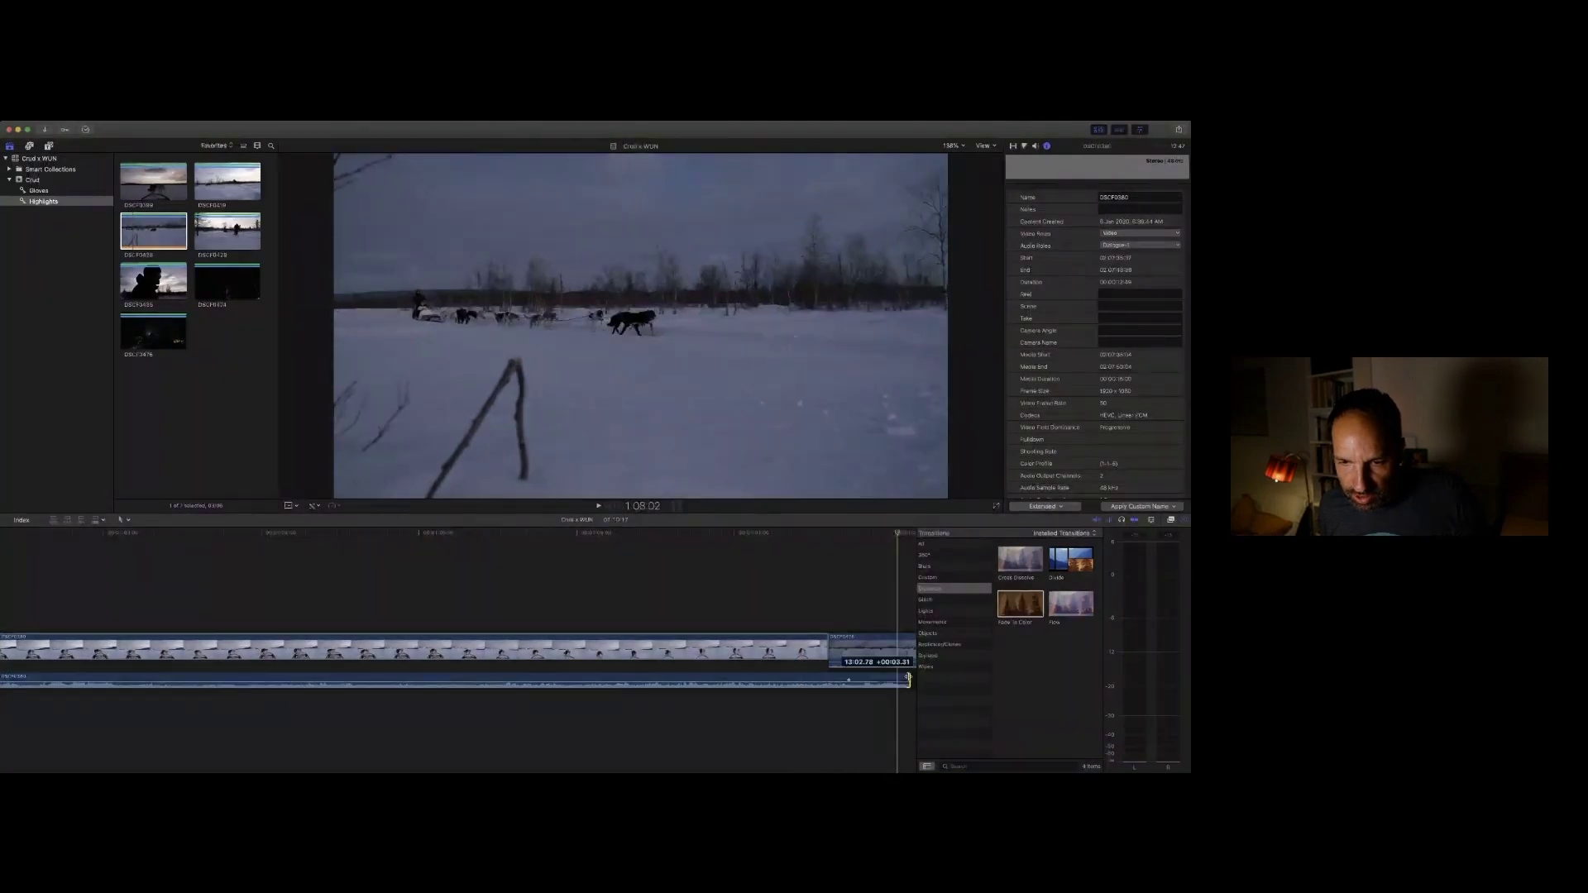
key("space")
key("space")
key("space")
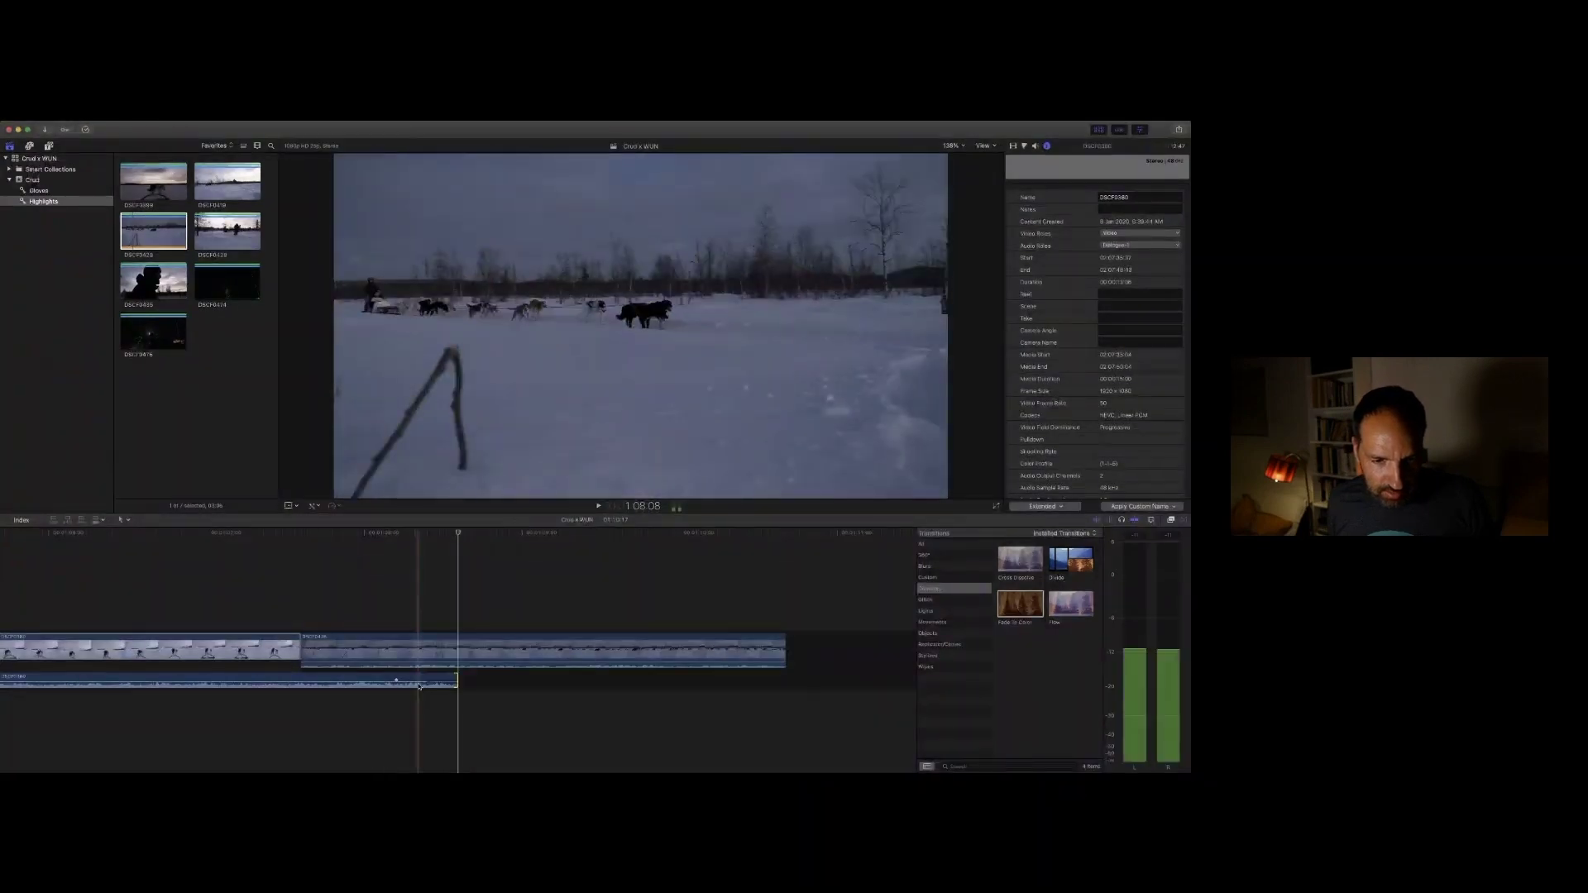
left_click_drag(451, 685, 391, 681)
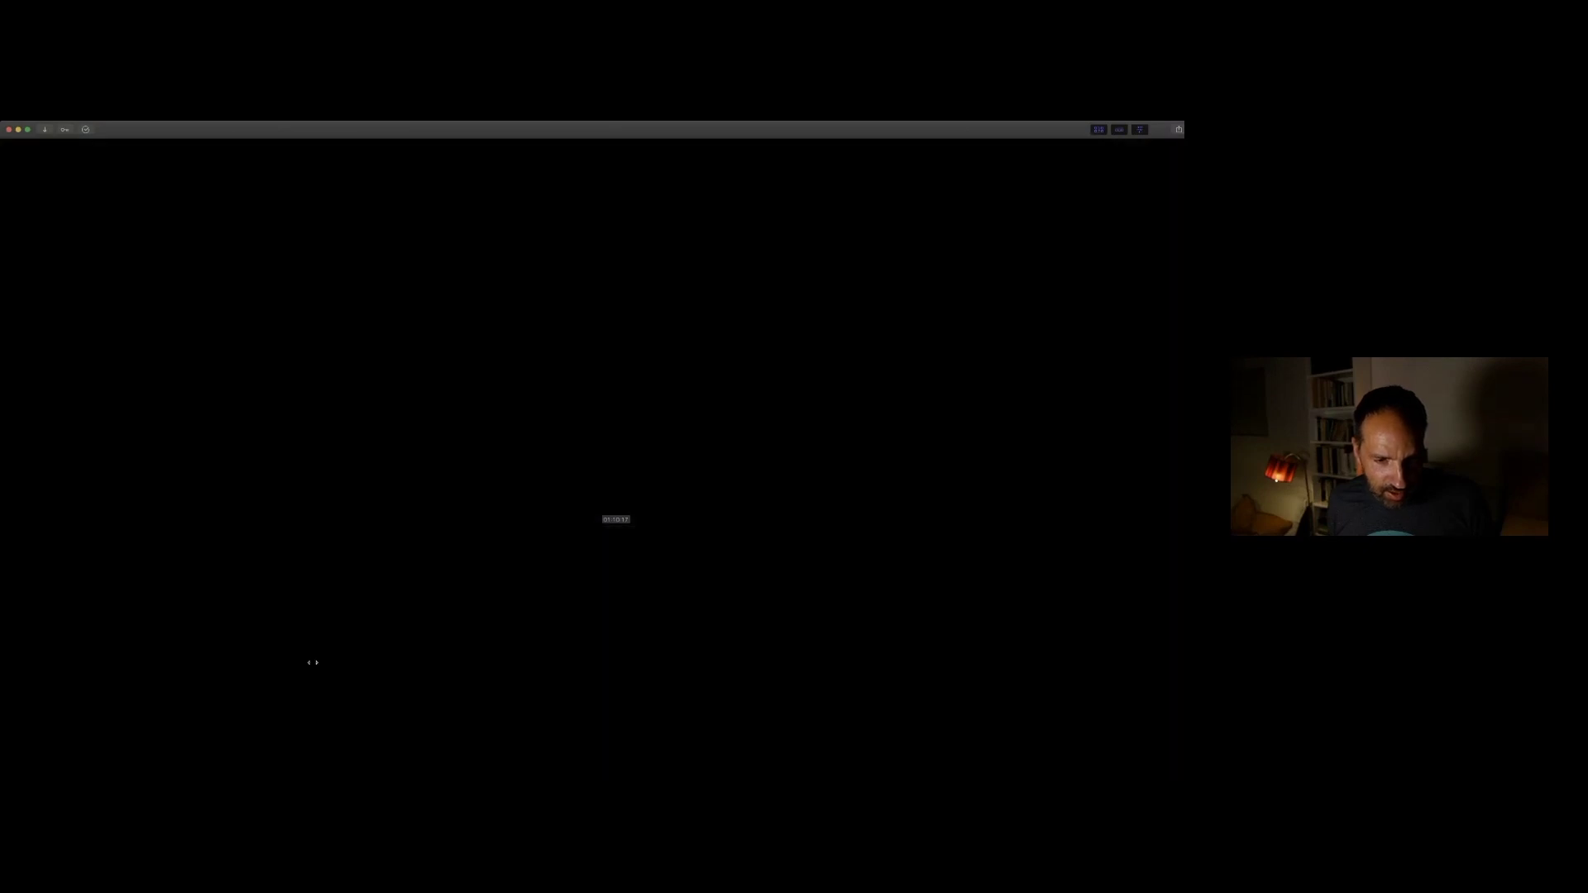
key("space")
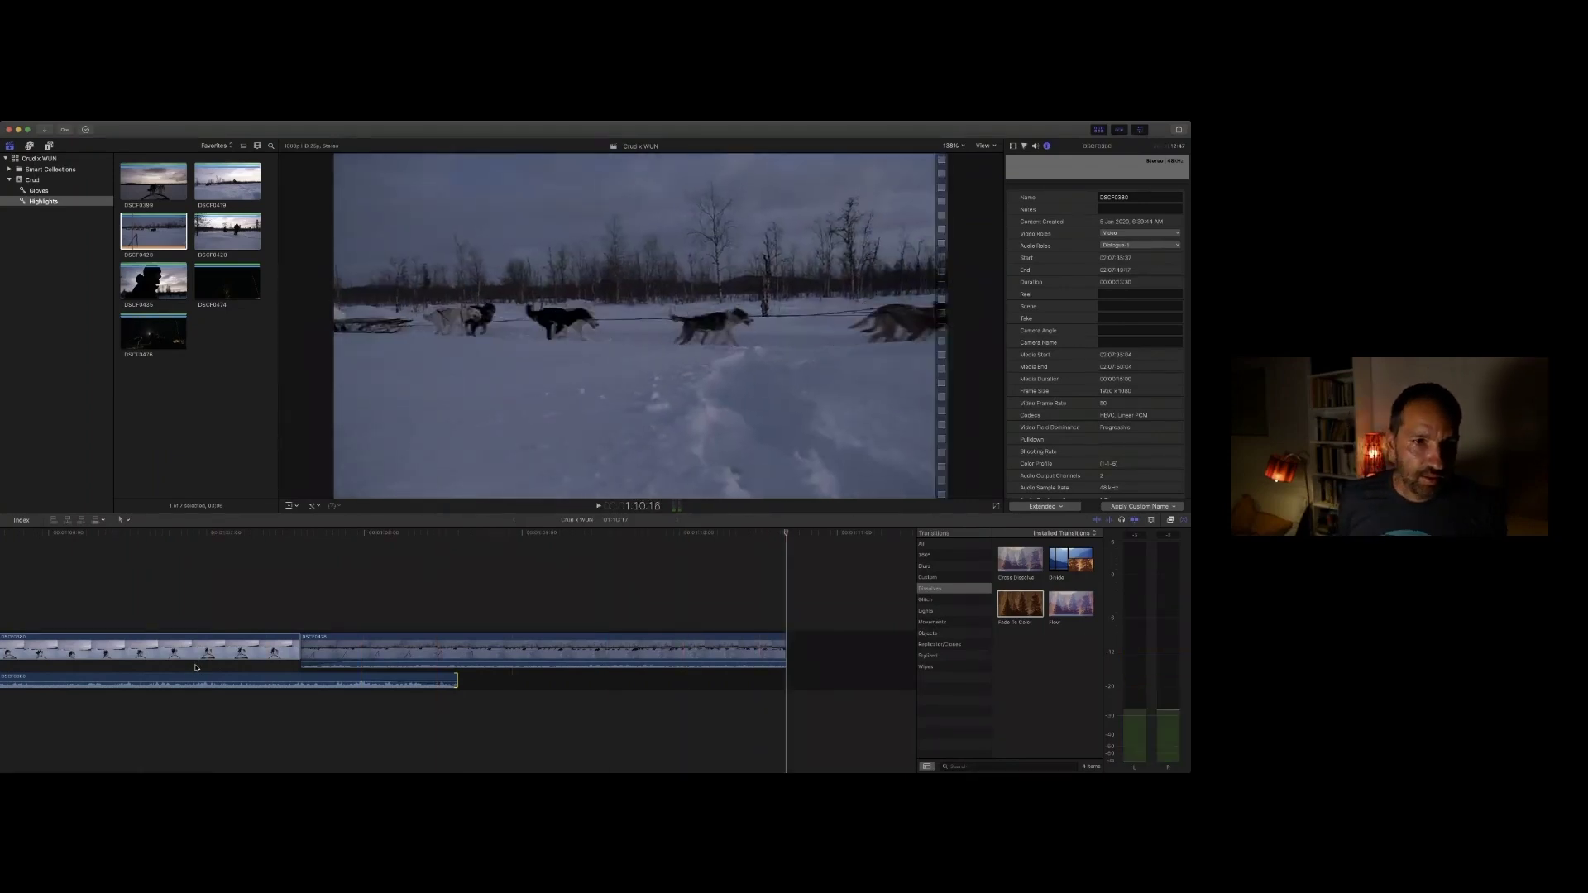
Step: Preview the highlights clip of the bundled-up people by the snowy pines and append it to the end of the timeline
left_click(207, 238)
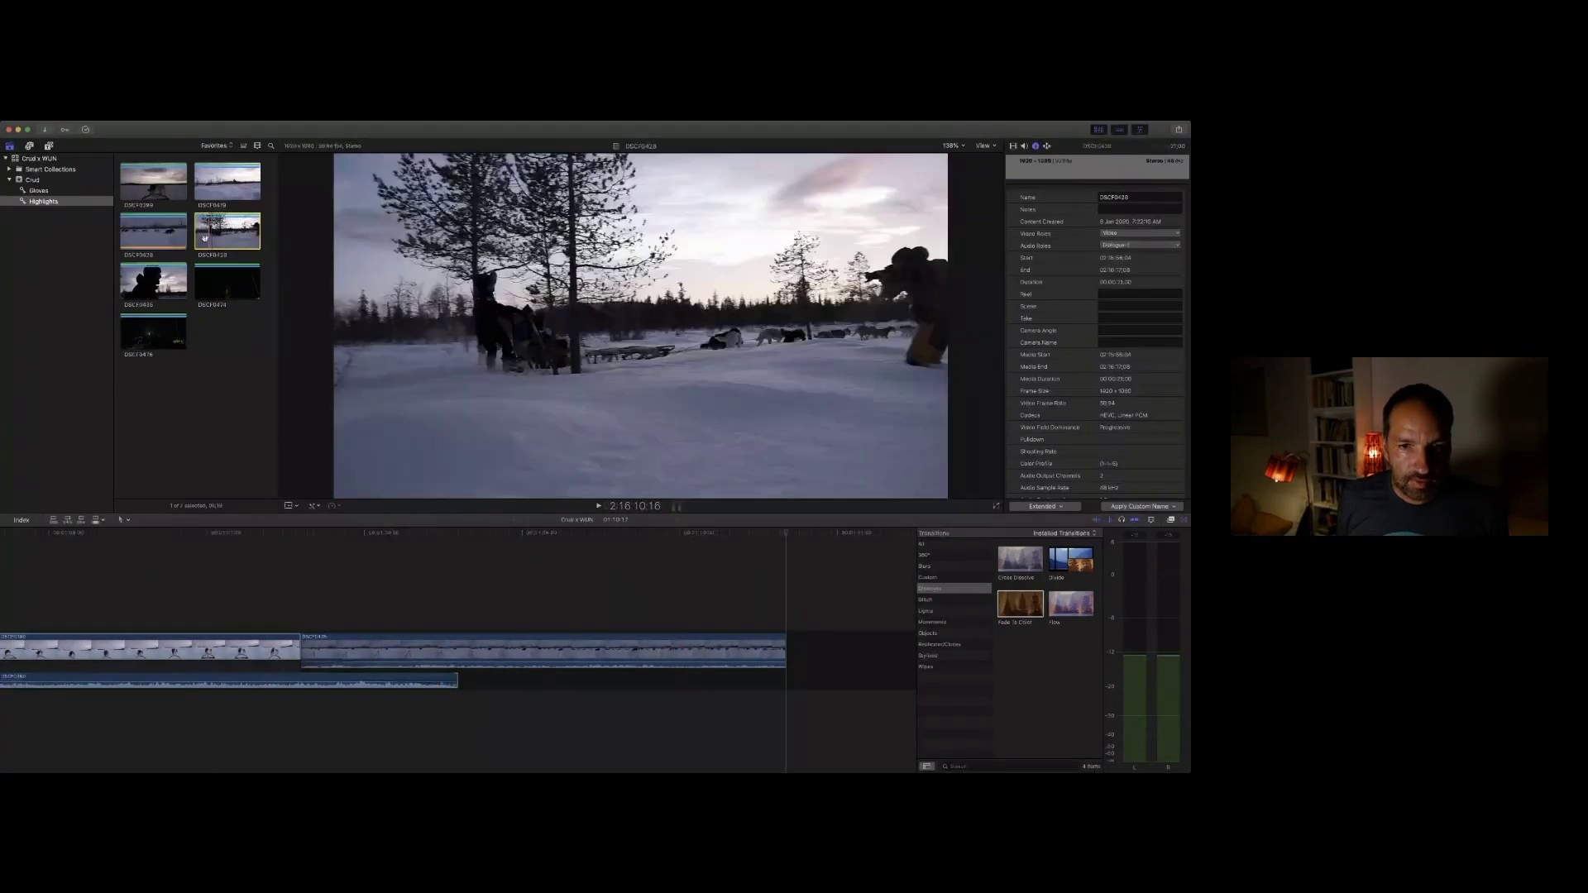
key("space")
key("space")
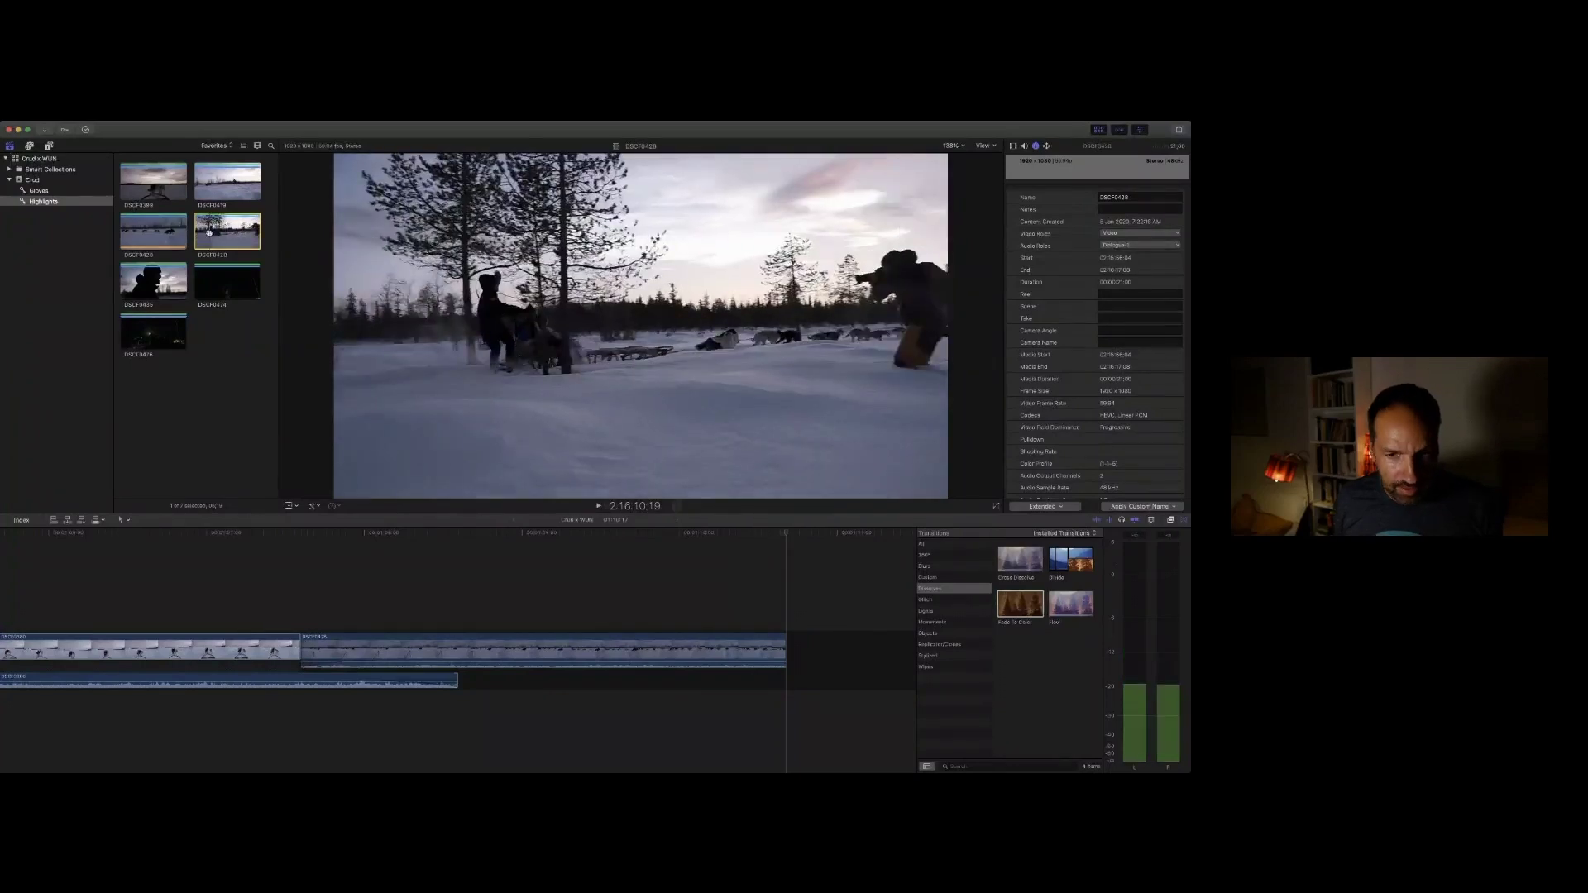
key("e")
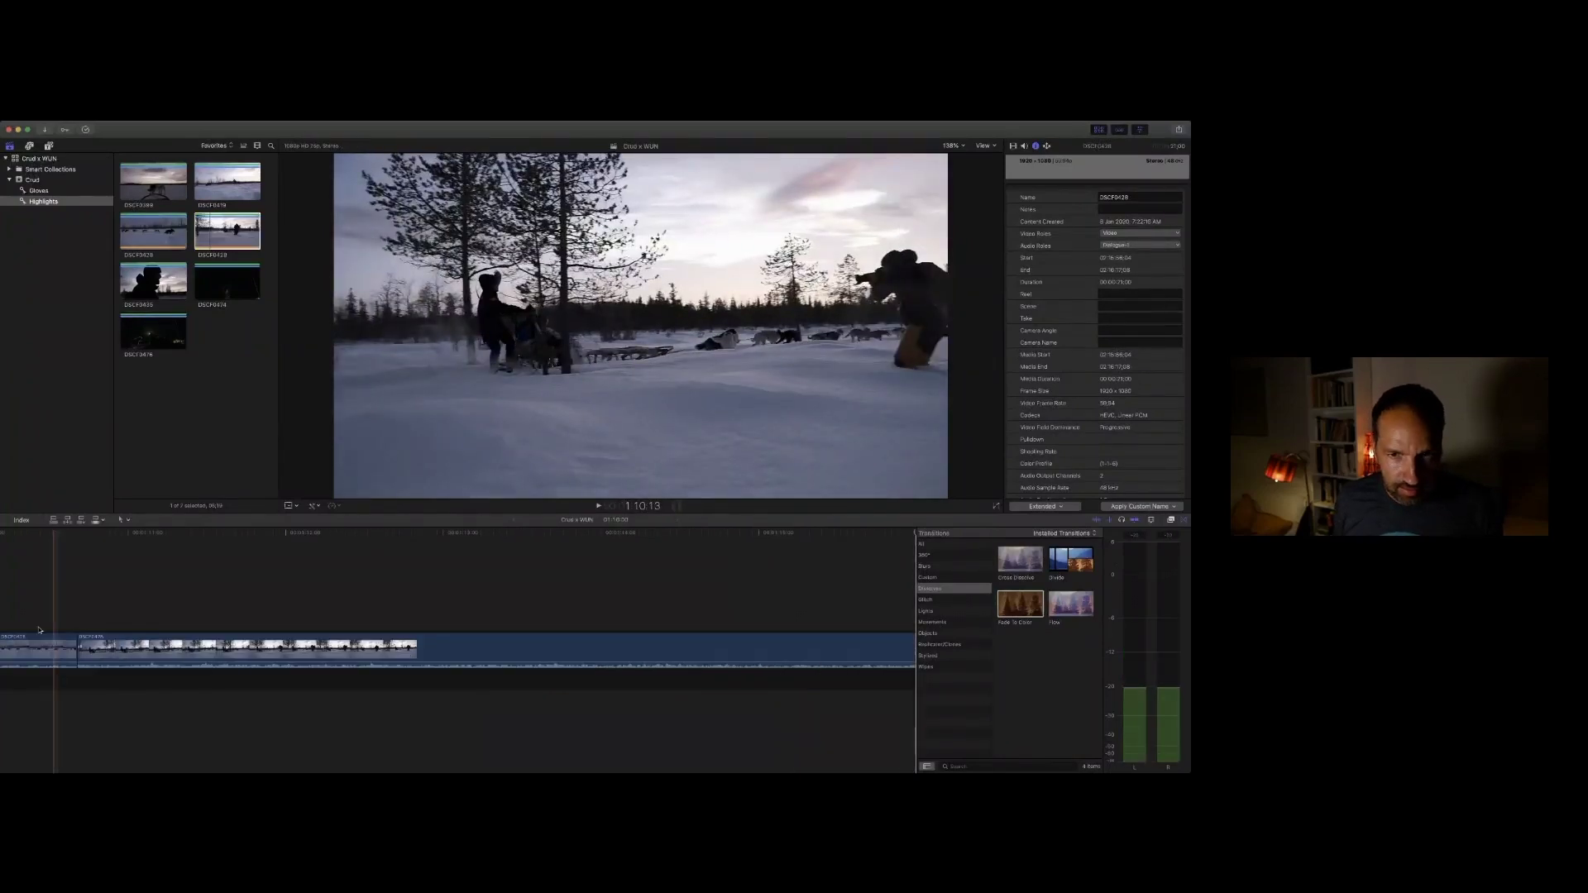
Step: Play the cut into the snowy pines clip and trim the end of that clip to 1:15:07
key("space")
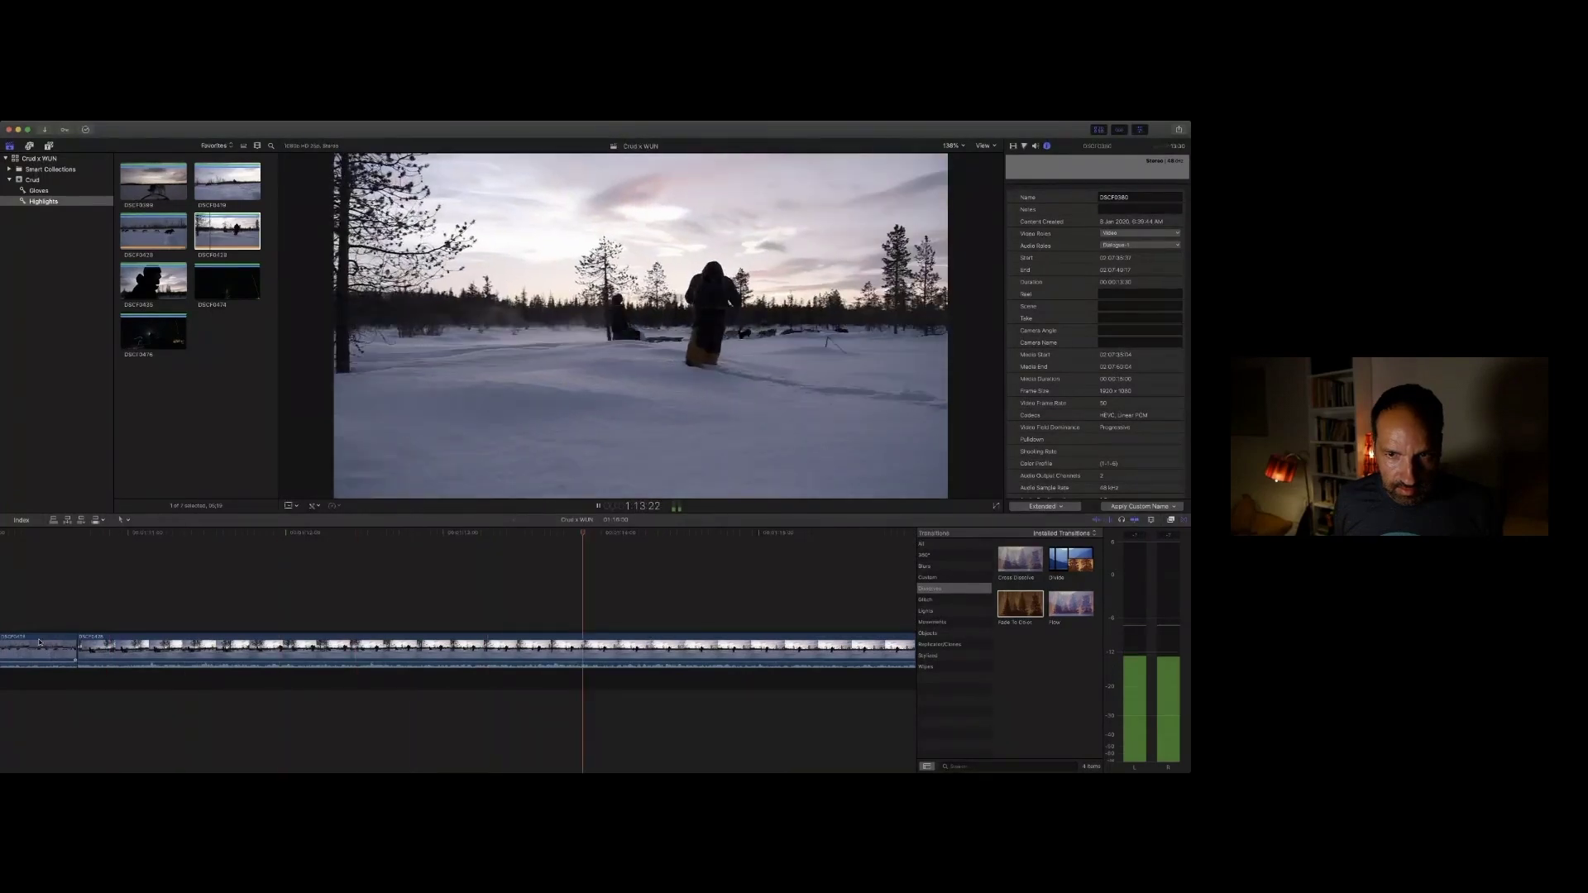
key("space")
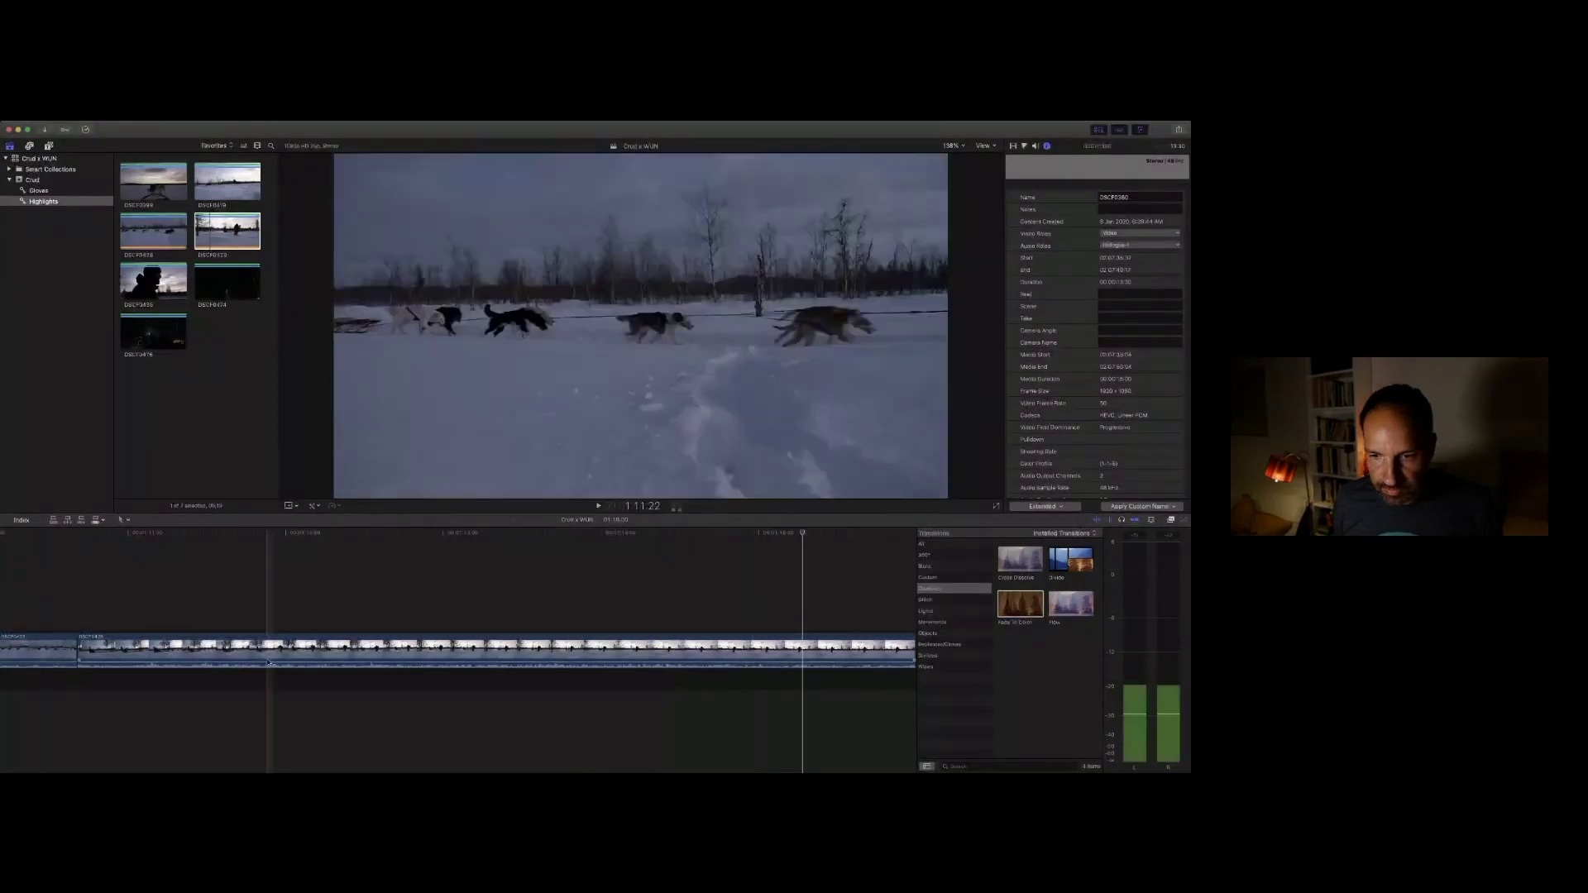
left_click(804, 653)
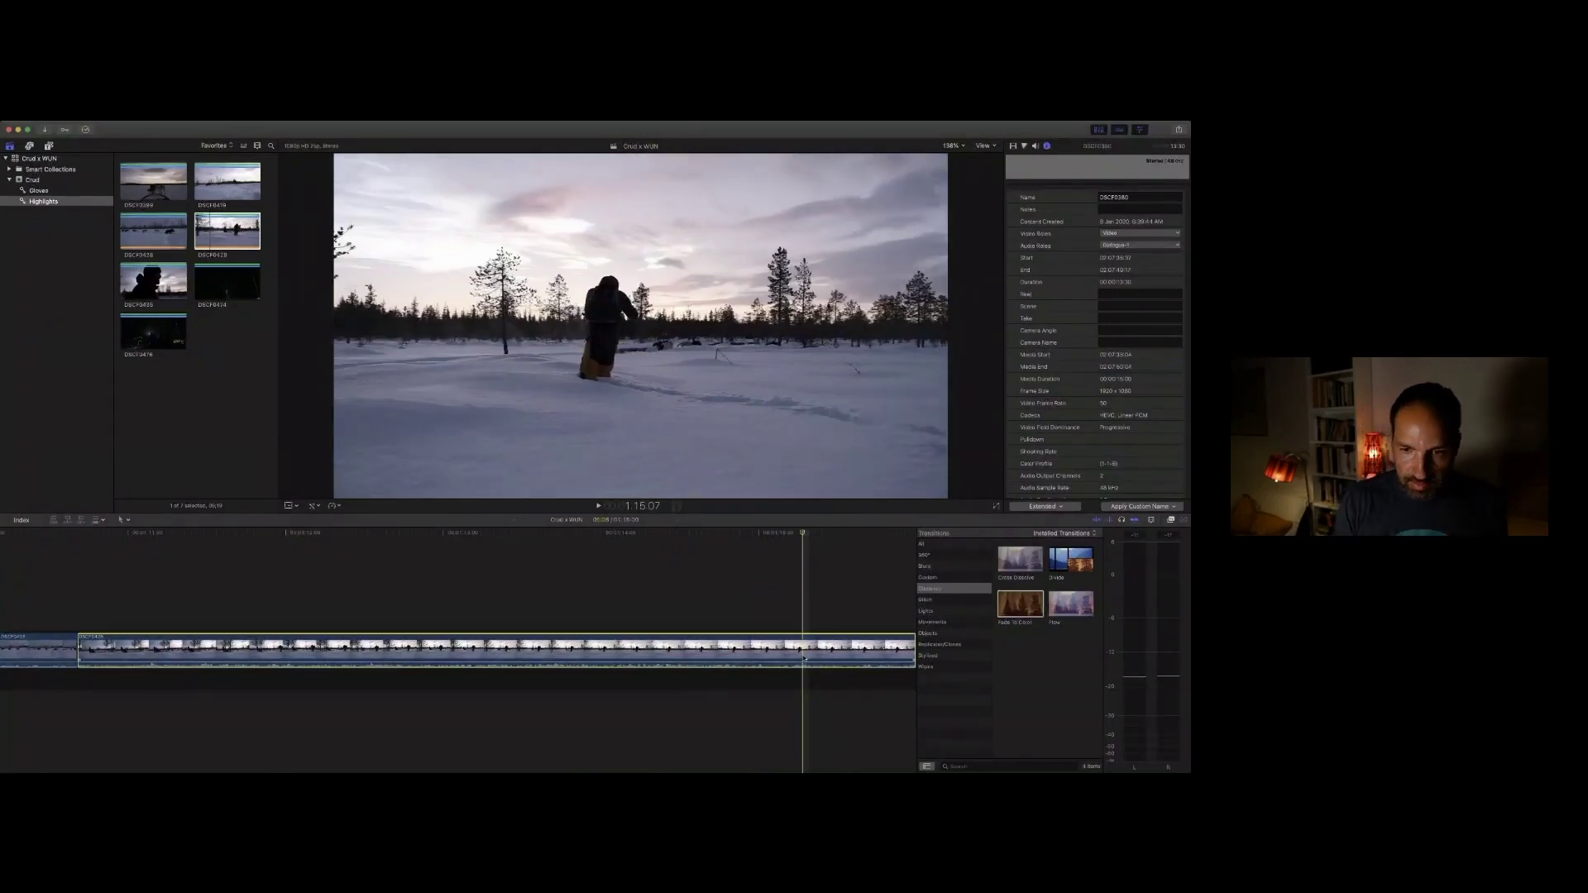
key("alt+bracketright")
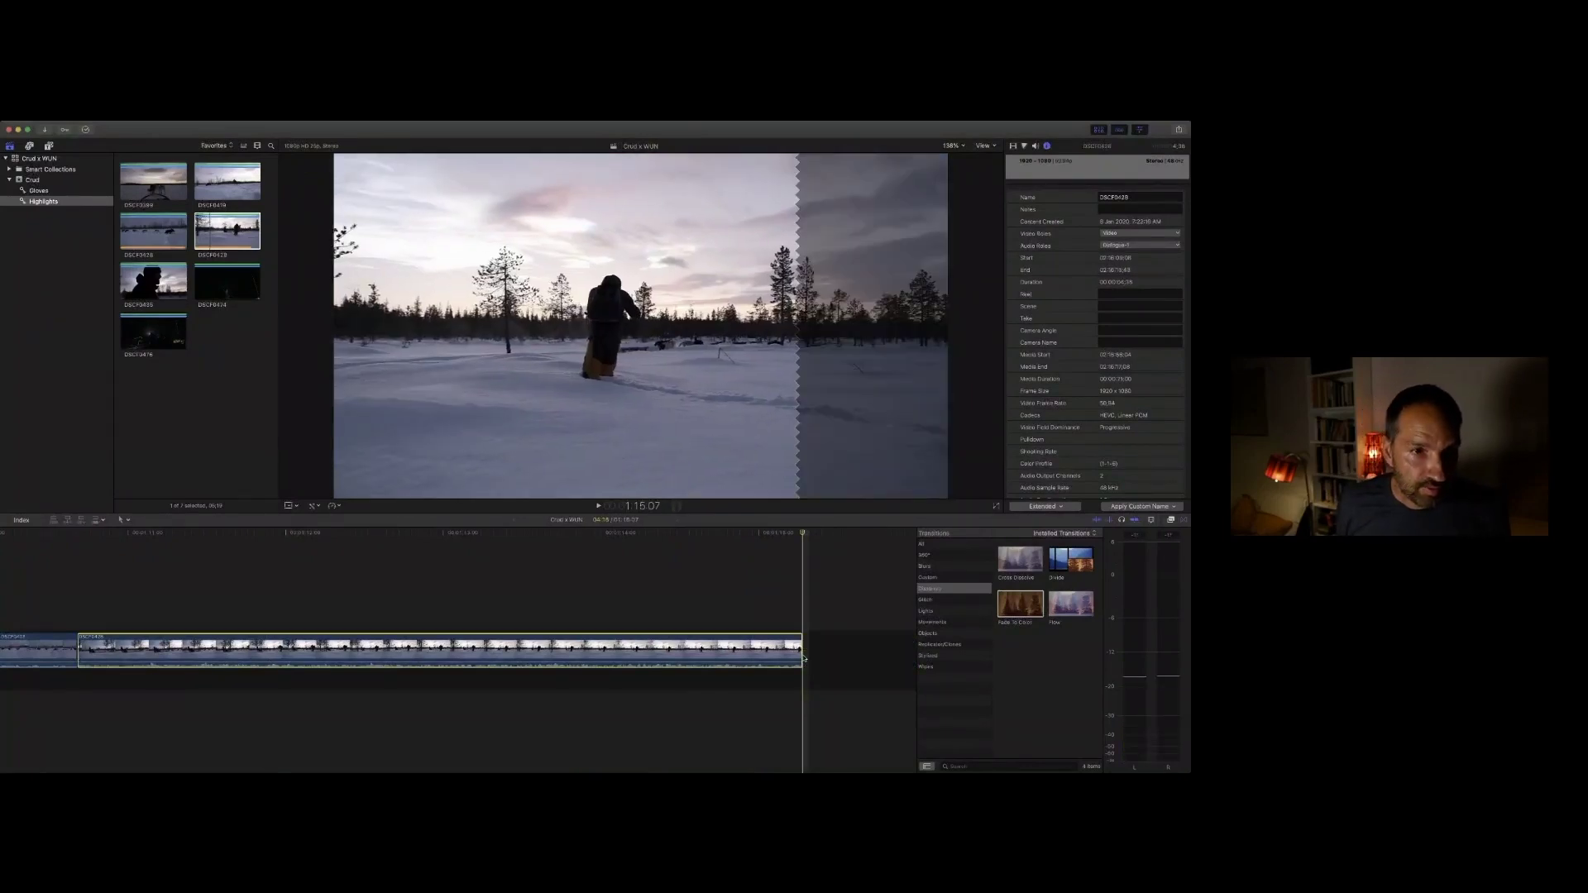
Step: Preview the silhouette clip of the man in the beanie and append it to the end of the timeline
left_click(138, 280)
key("space")
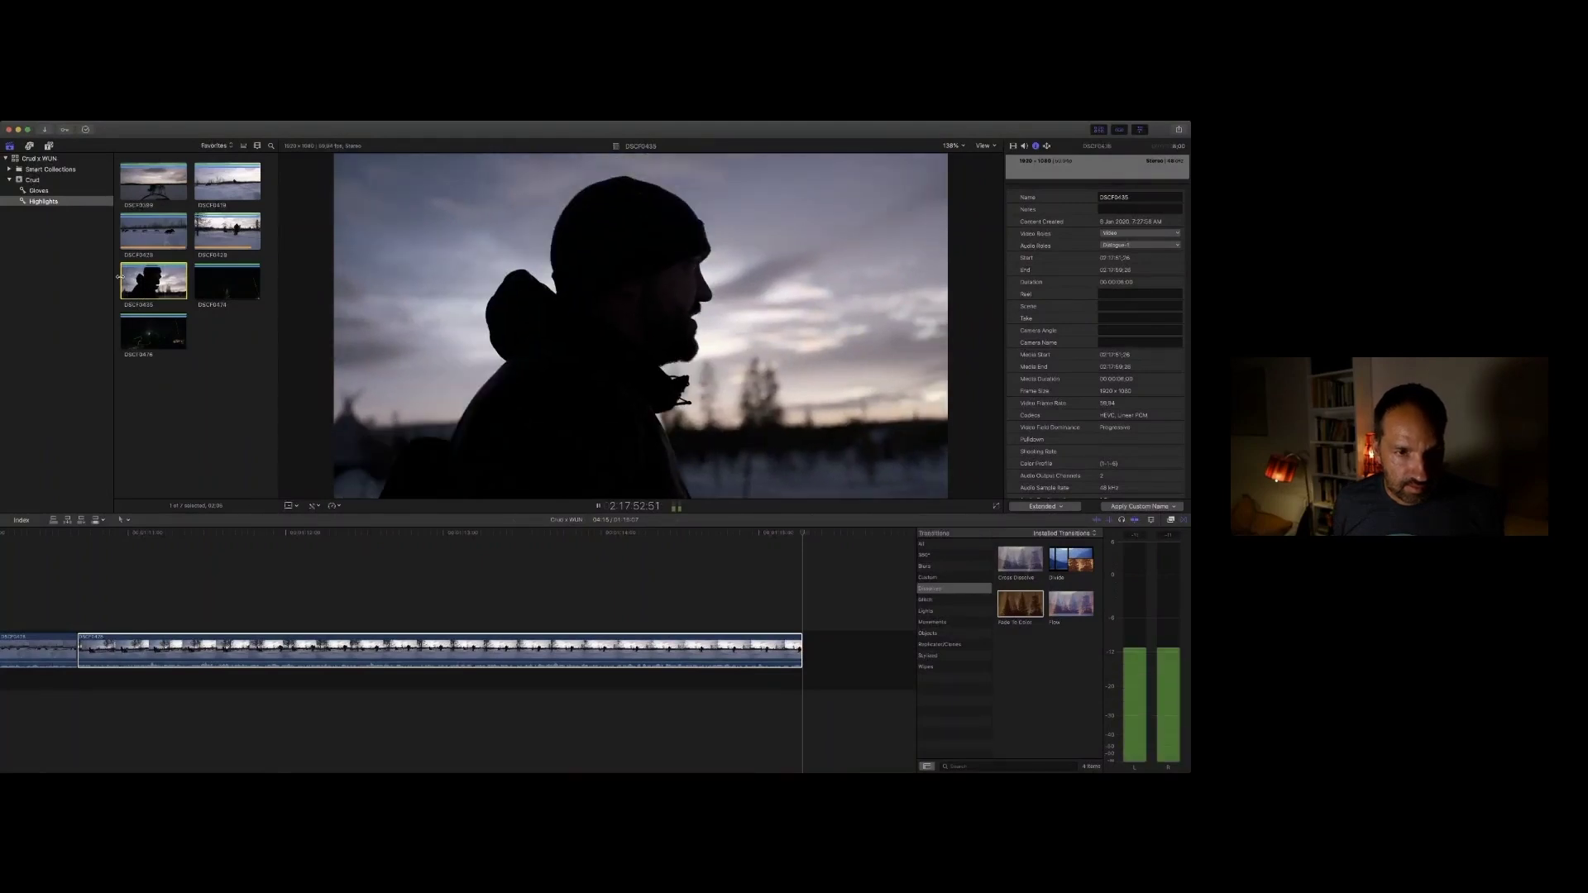
key("space")
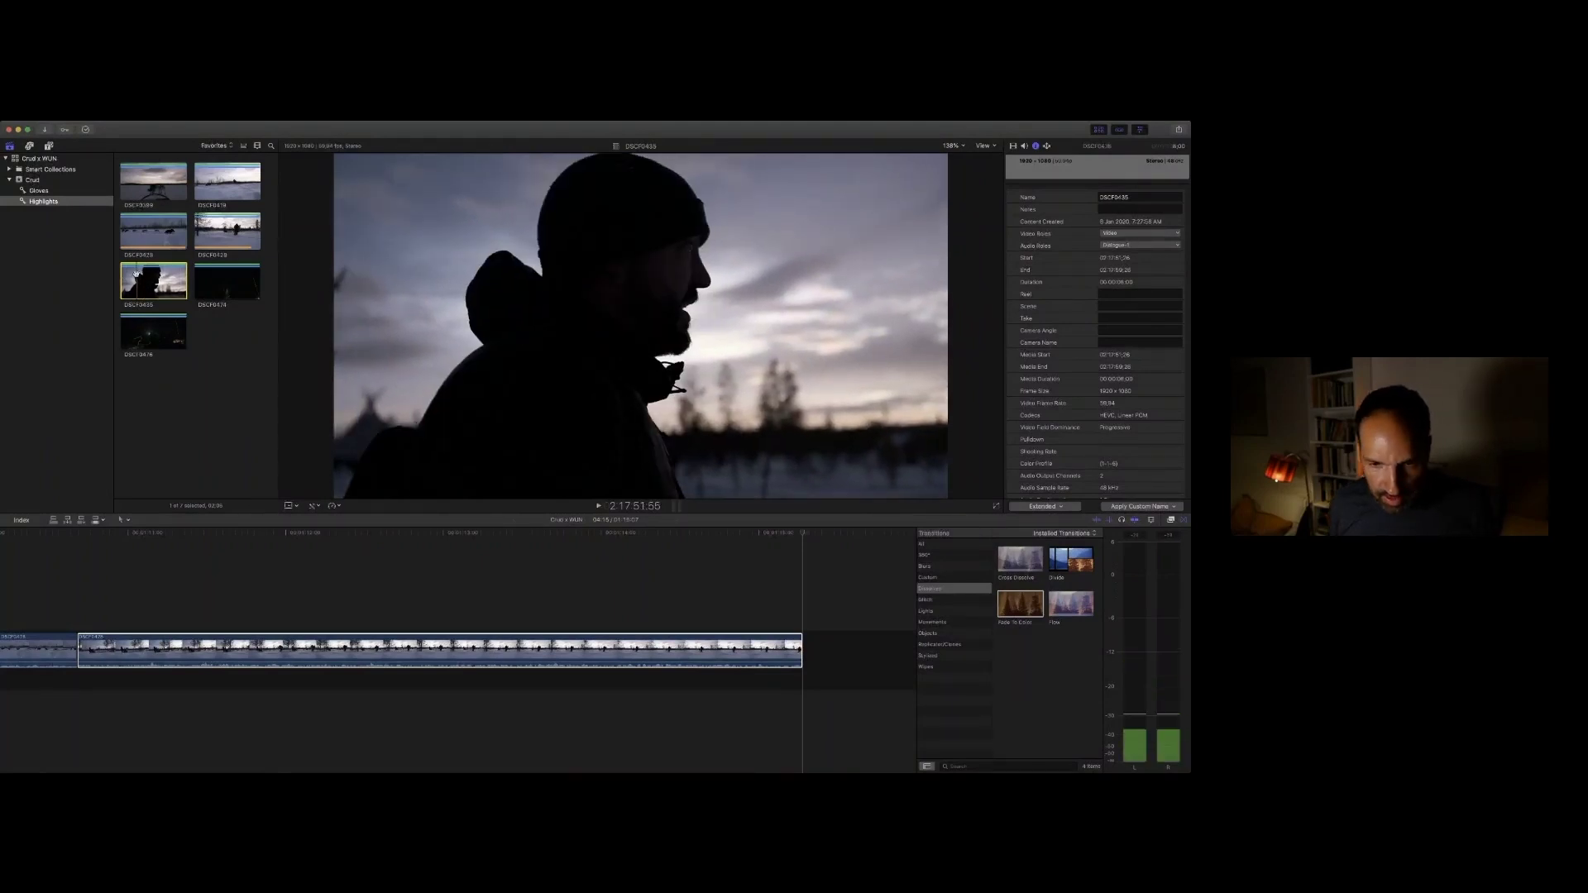
key("e")
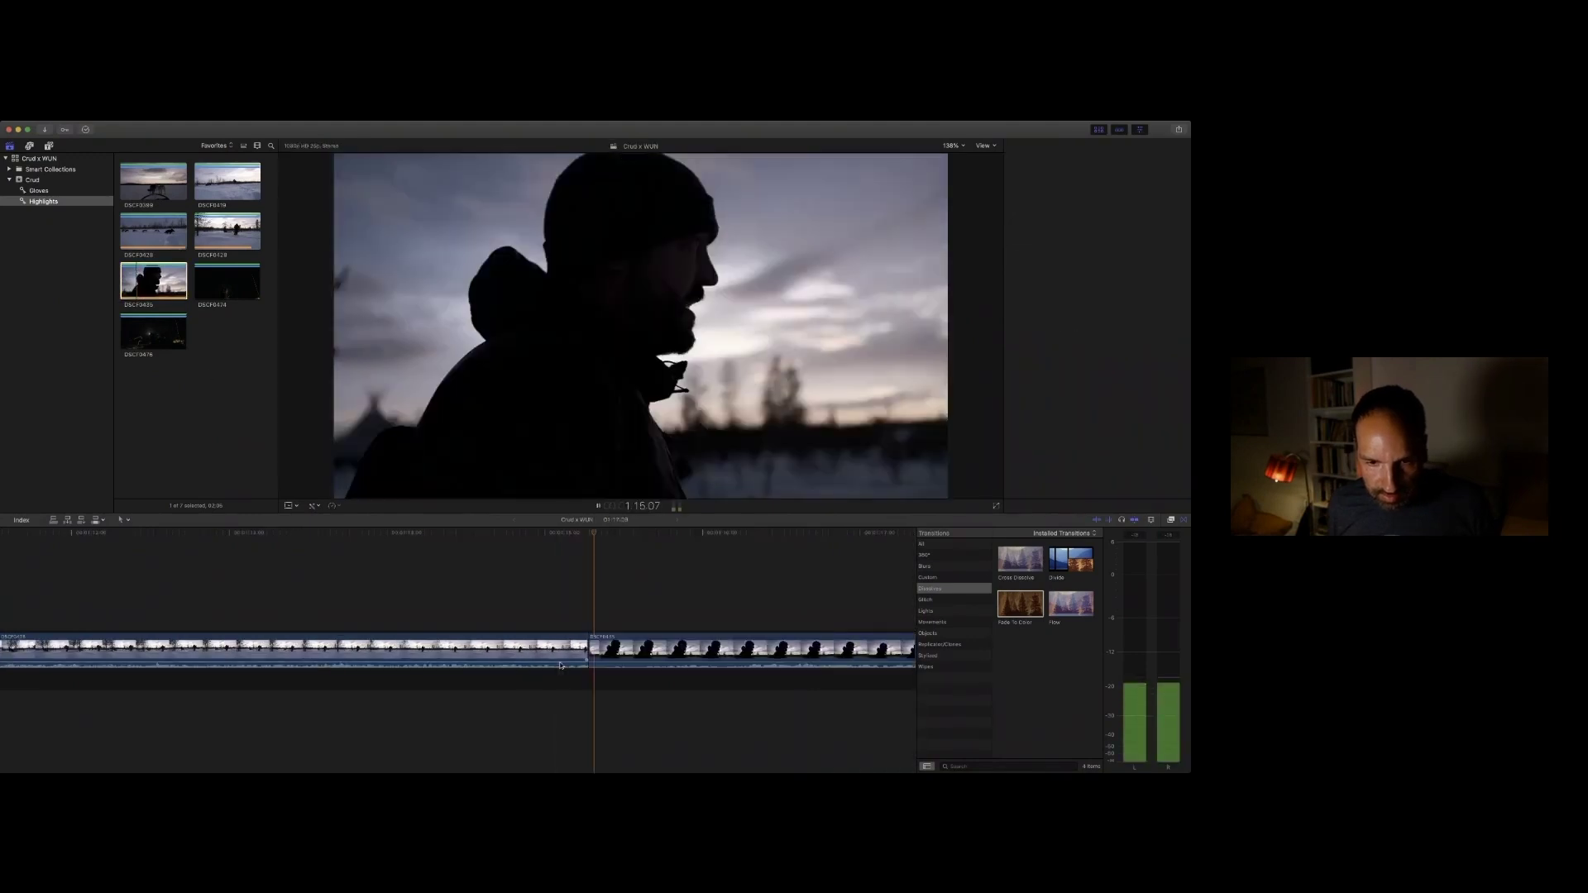
Step: Add the default transition between the snowy pines clip and the man's silhouette clip, and play it back
key("space")
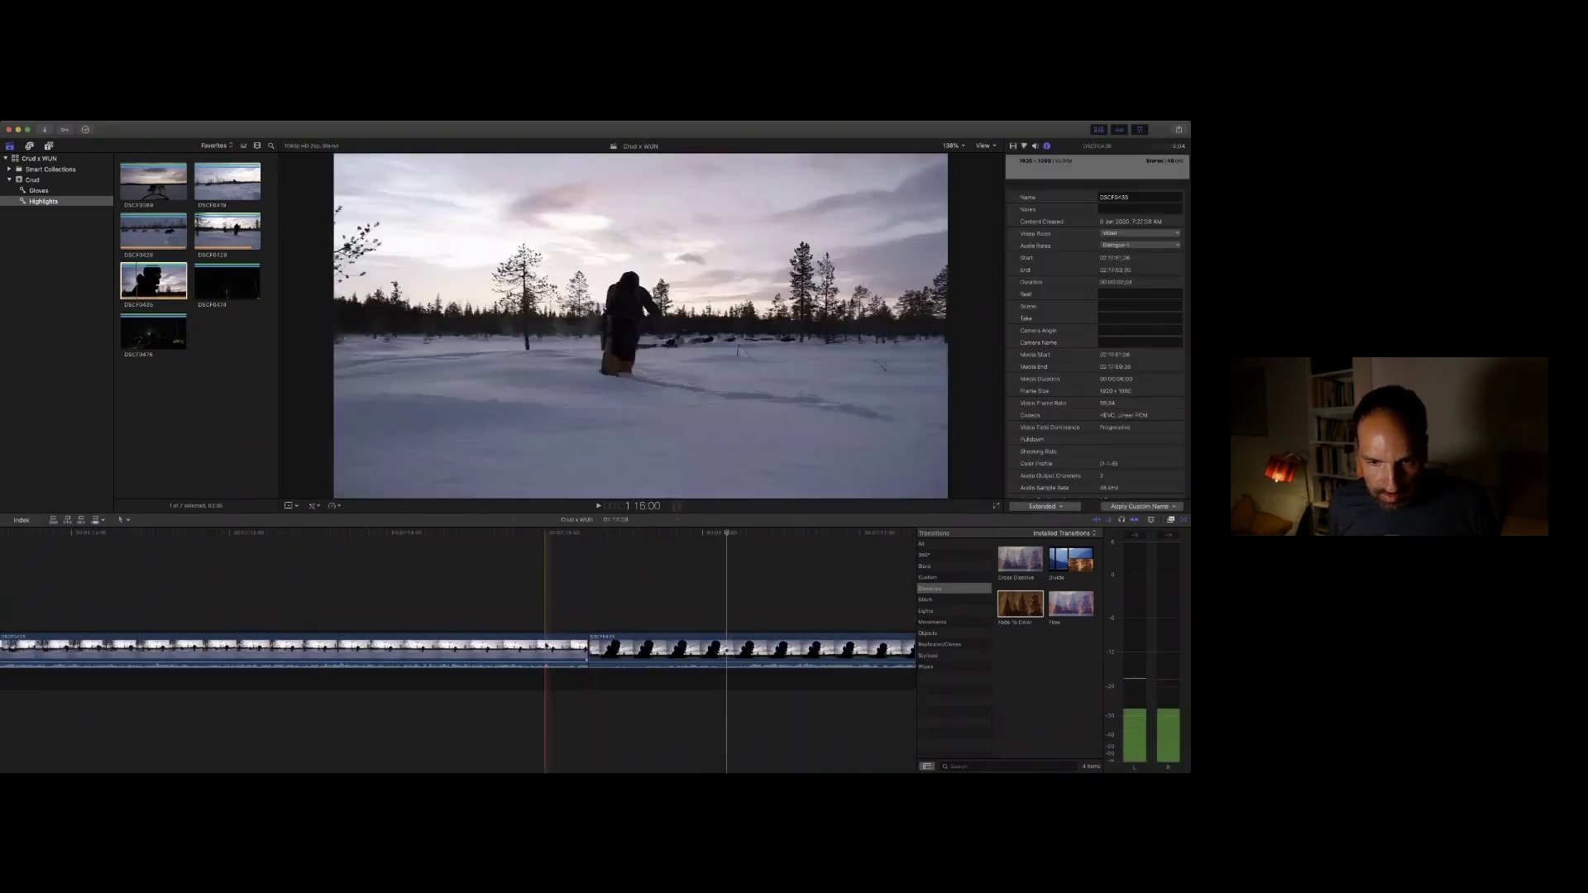
left_click(584, 648)
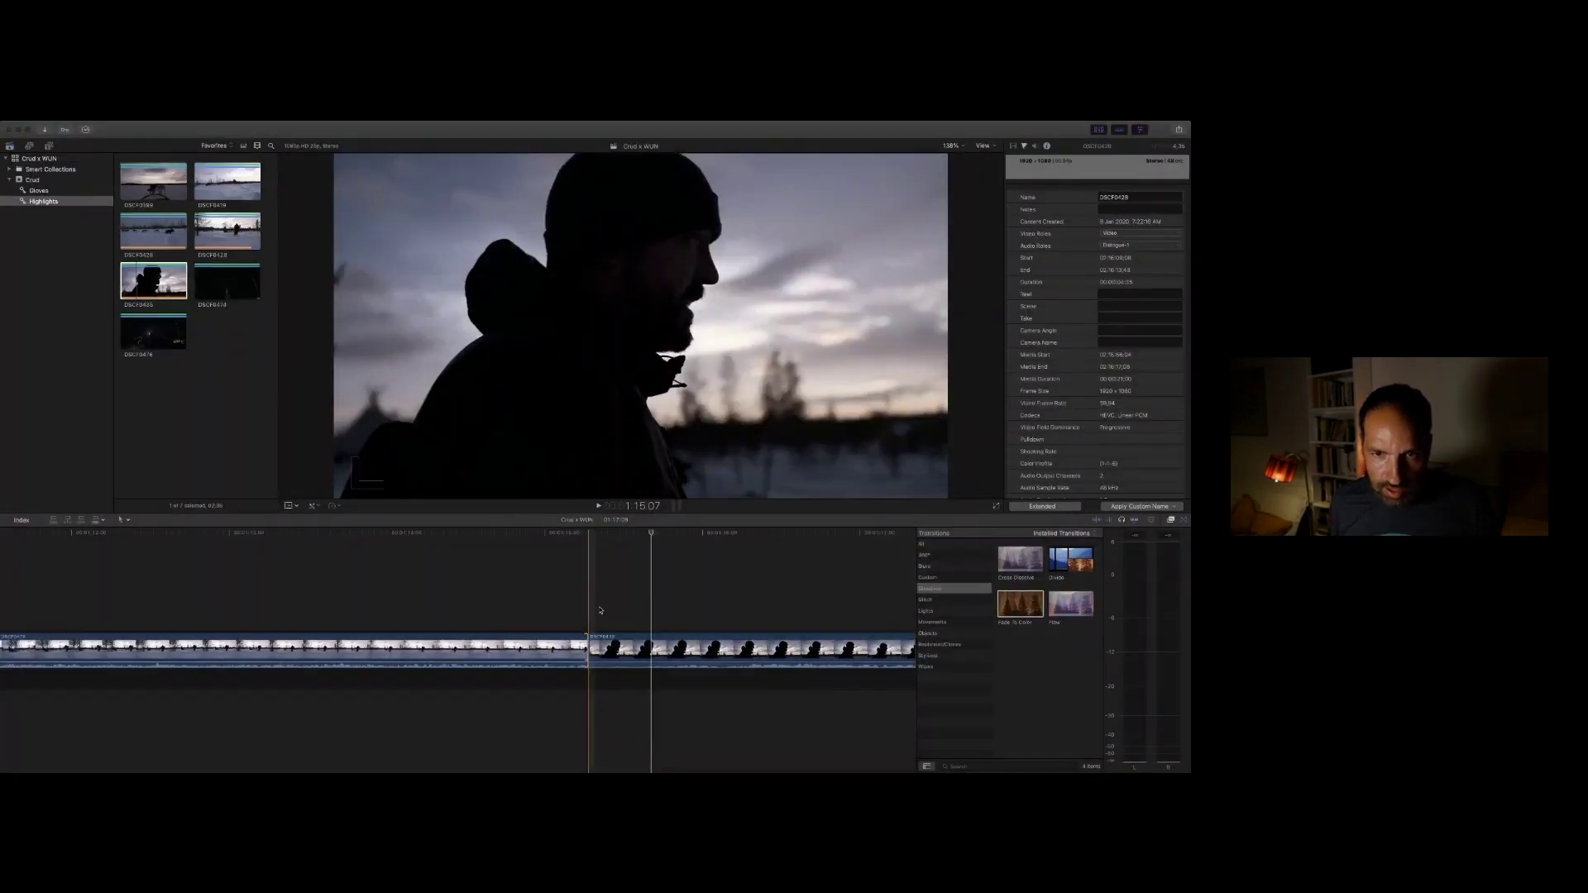
left_click(634, 336)
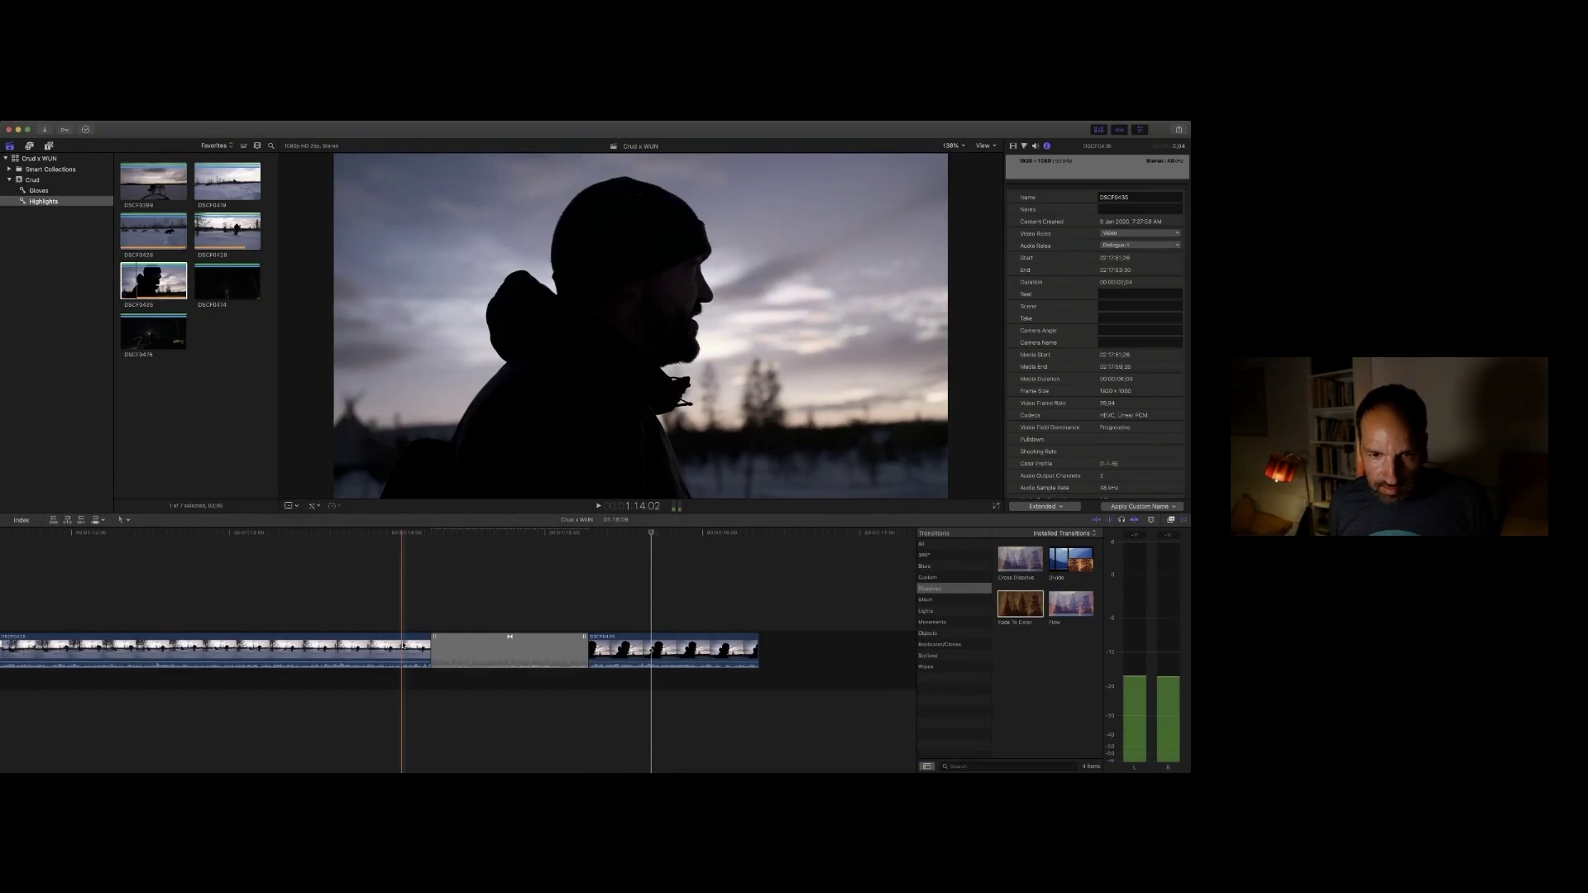
key("space")
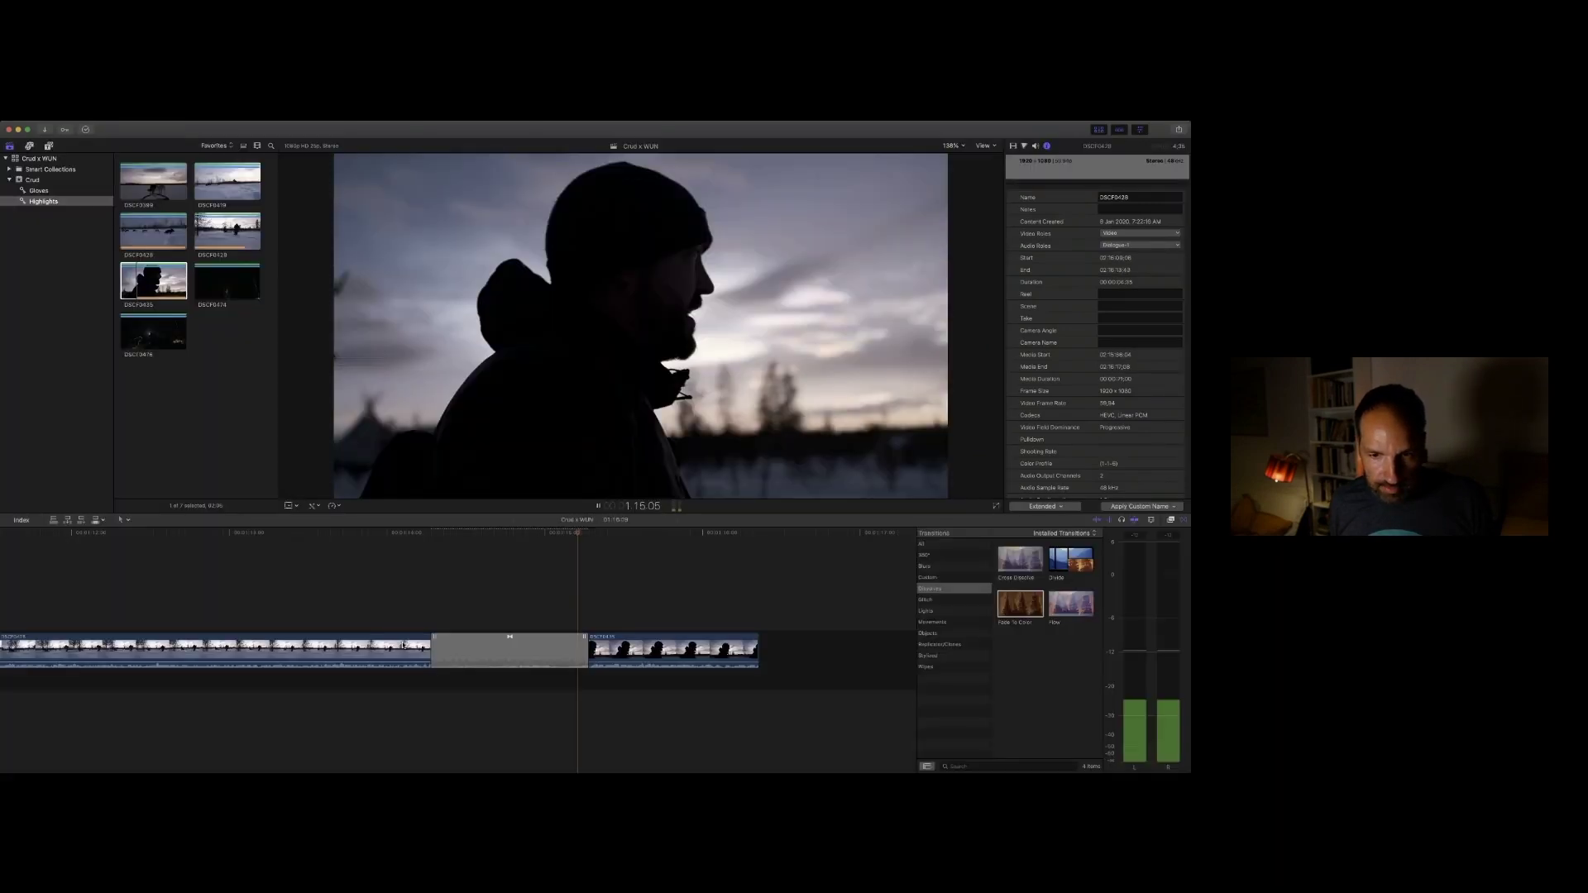
key("space")
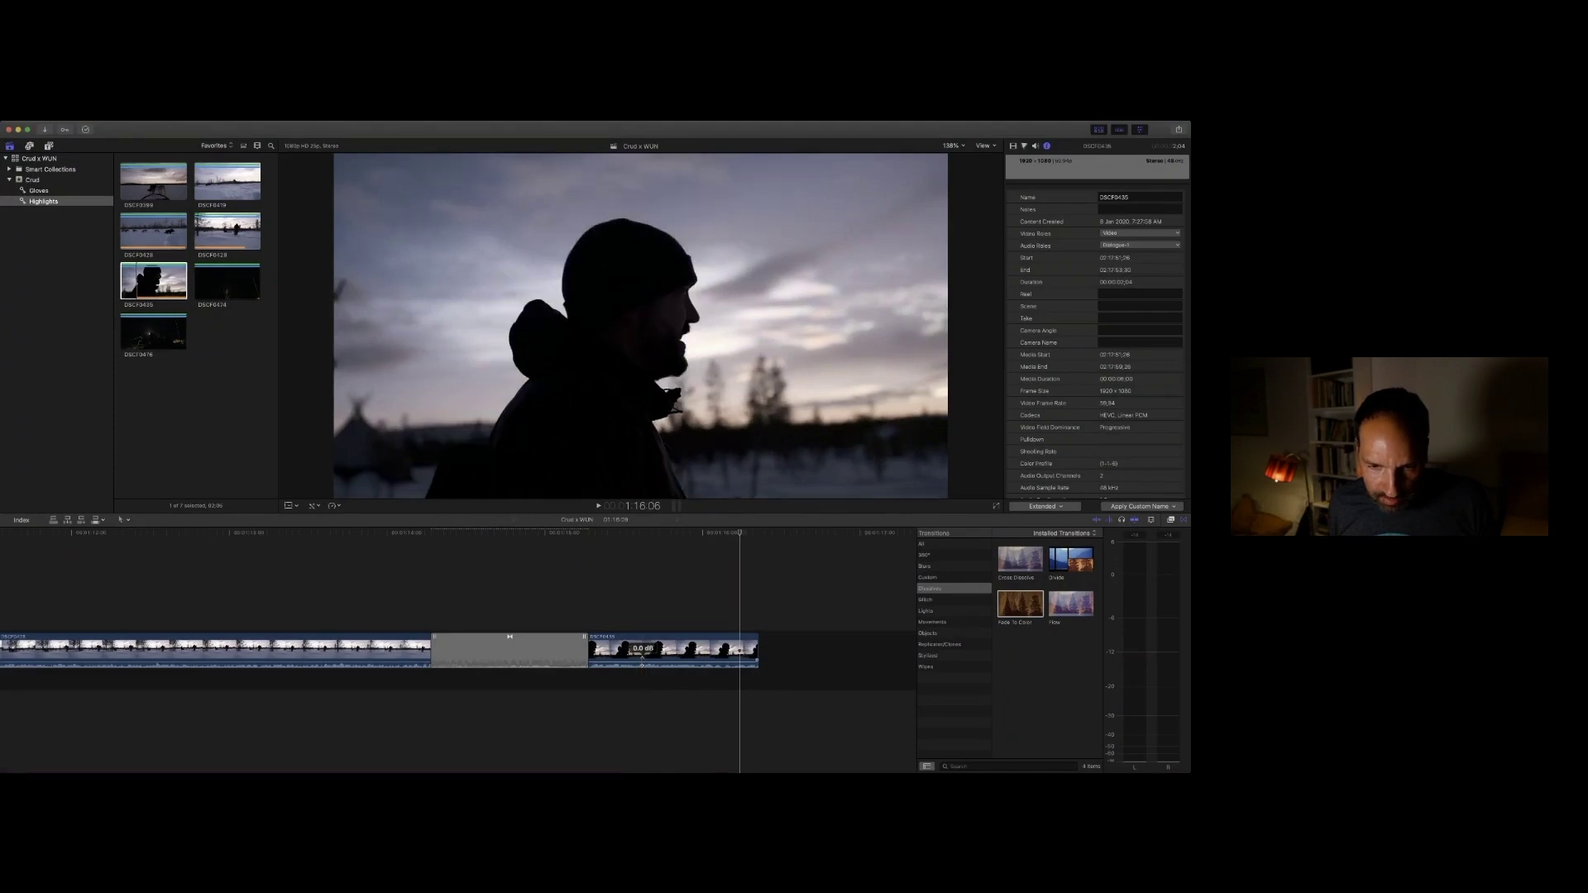
left_click_drag(642, 660, 642, 661)
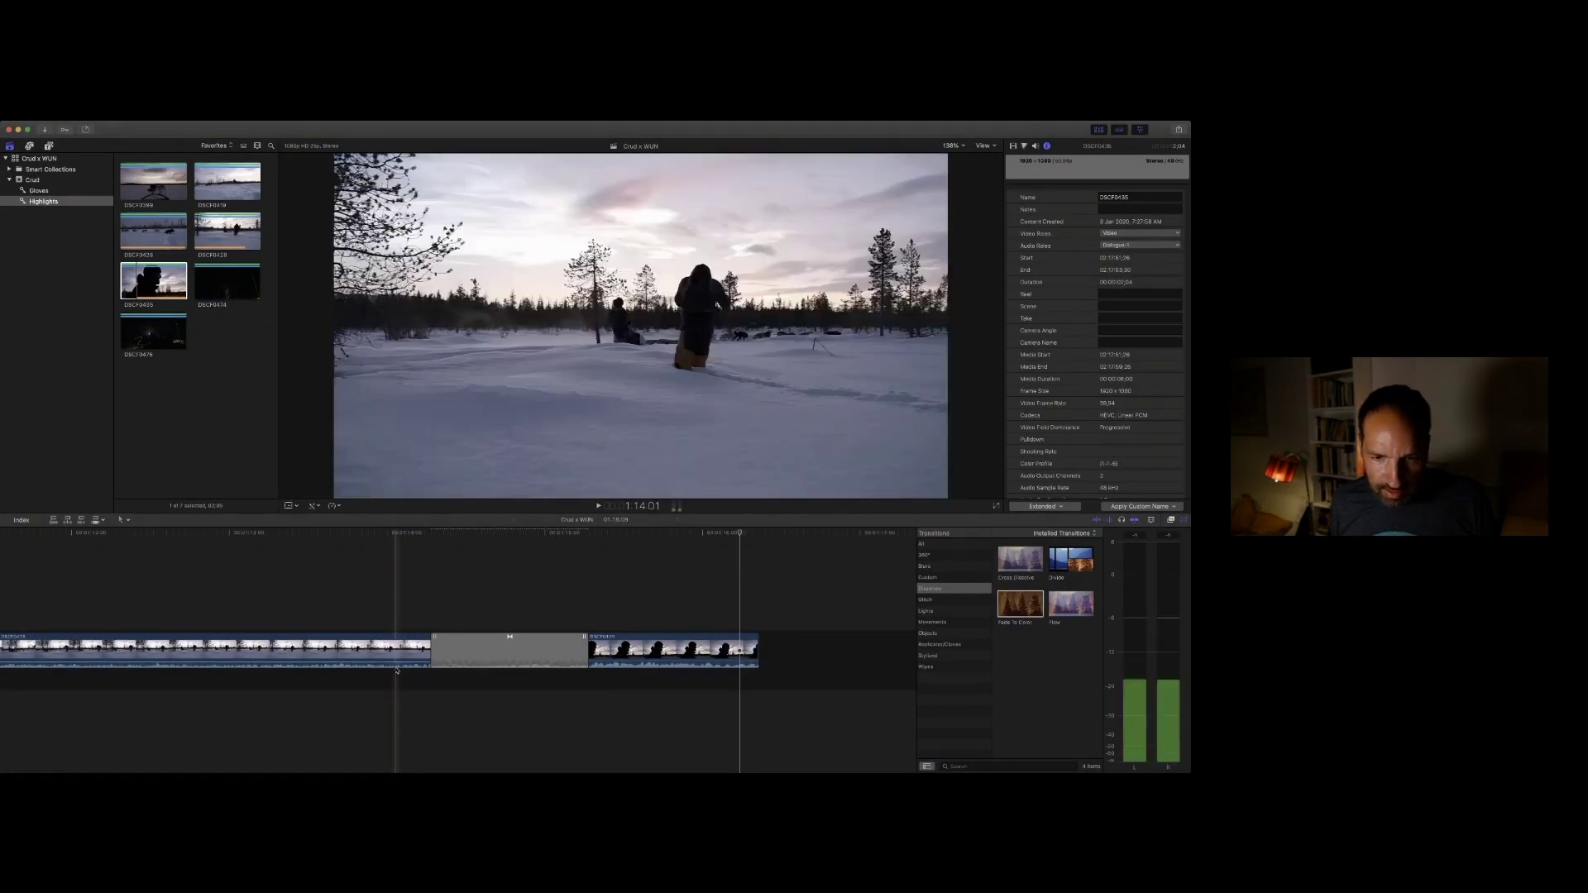
key("space")
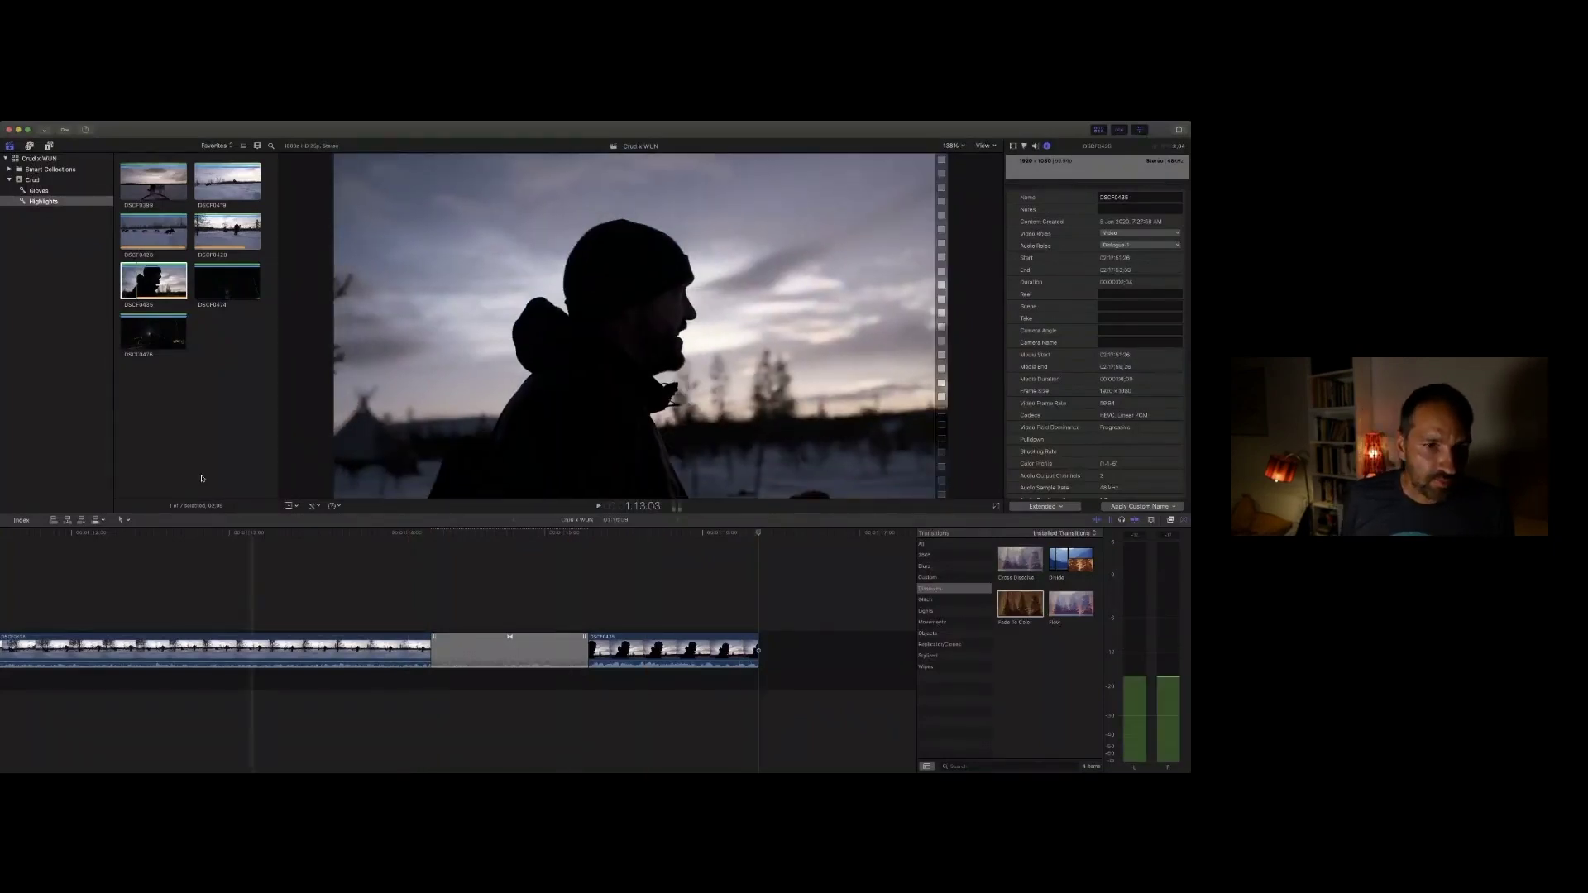
Step: Show all clips of the event instead of only the highlights, and hide the libraries sidebar
left_click(199, 284)
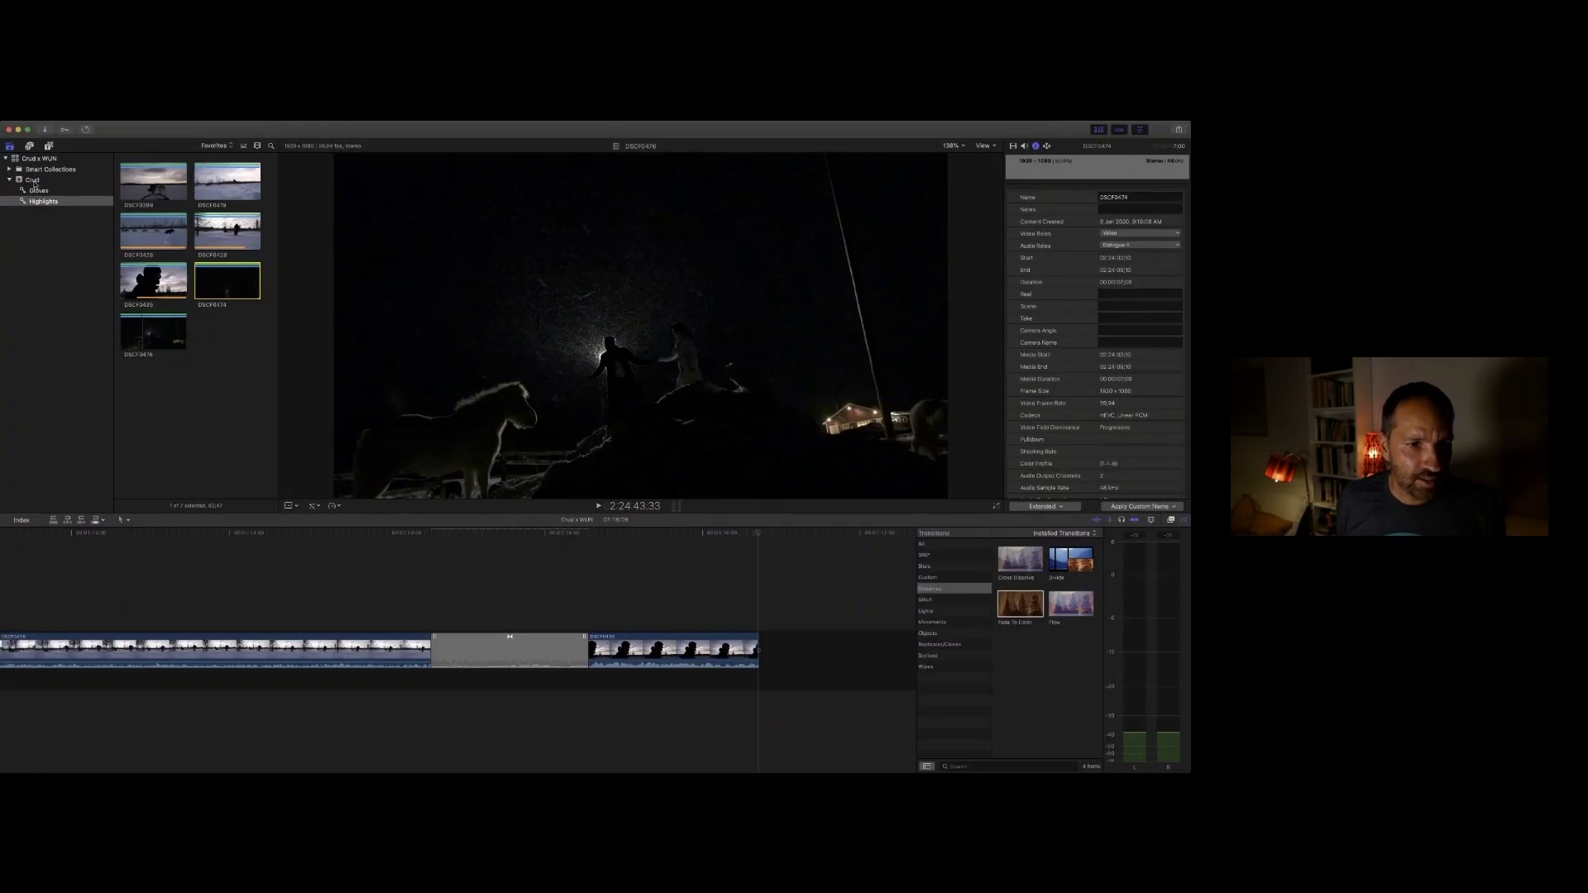
left_click(33, 180)
scroll(218, 320, "down", 2)
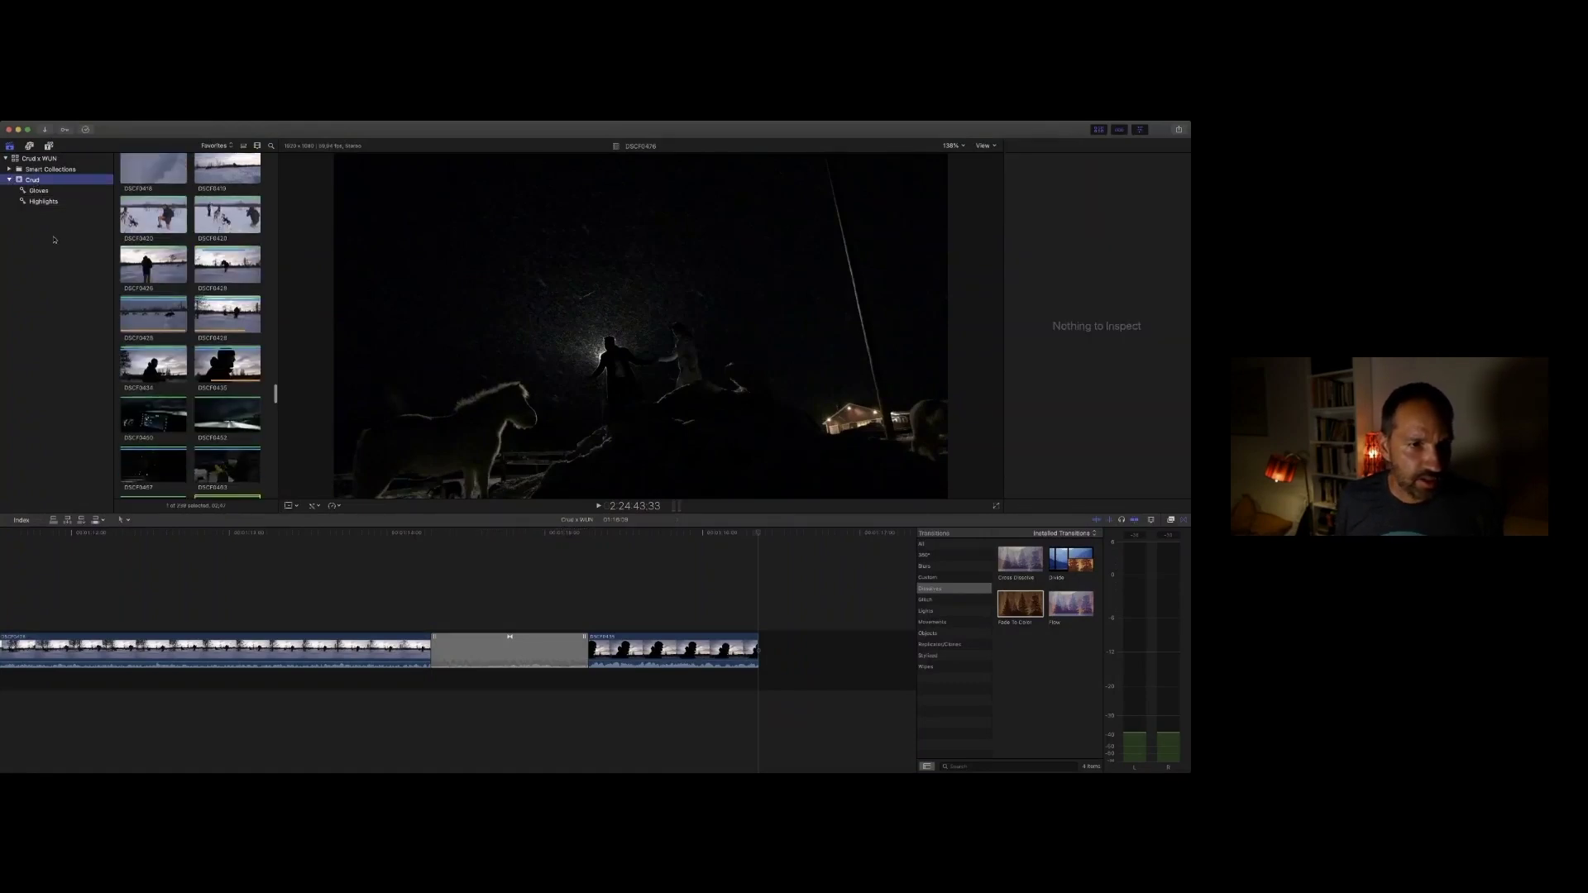
left_click(10, 145)
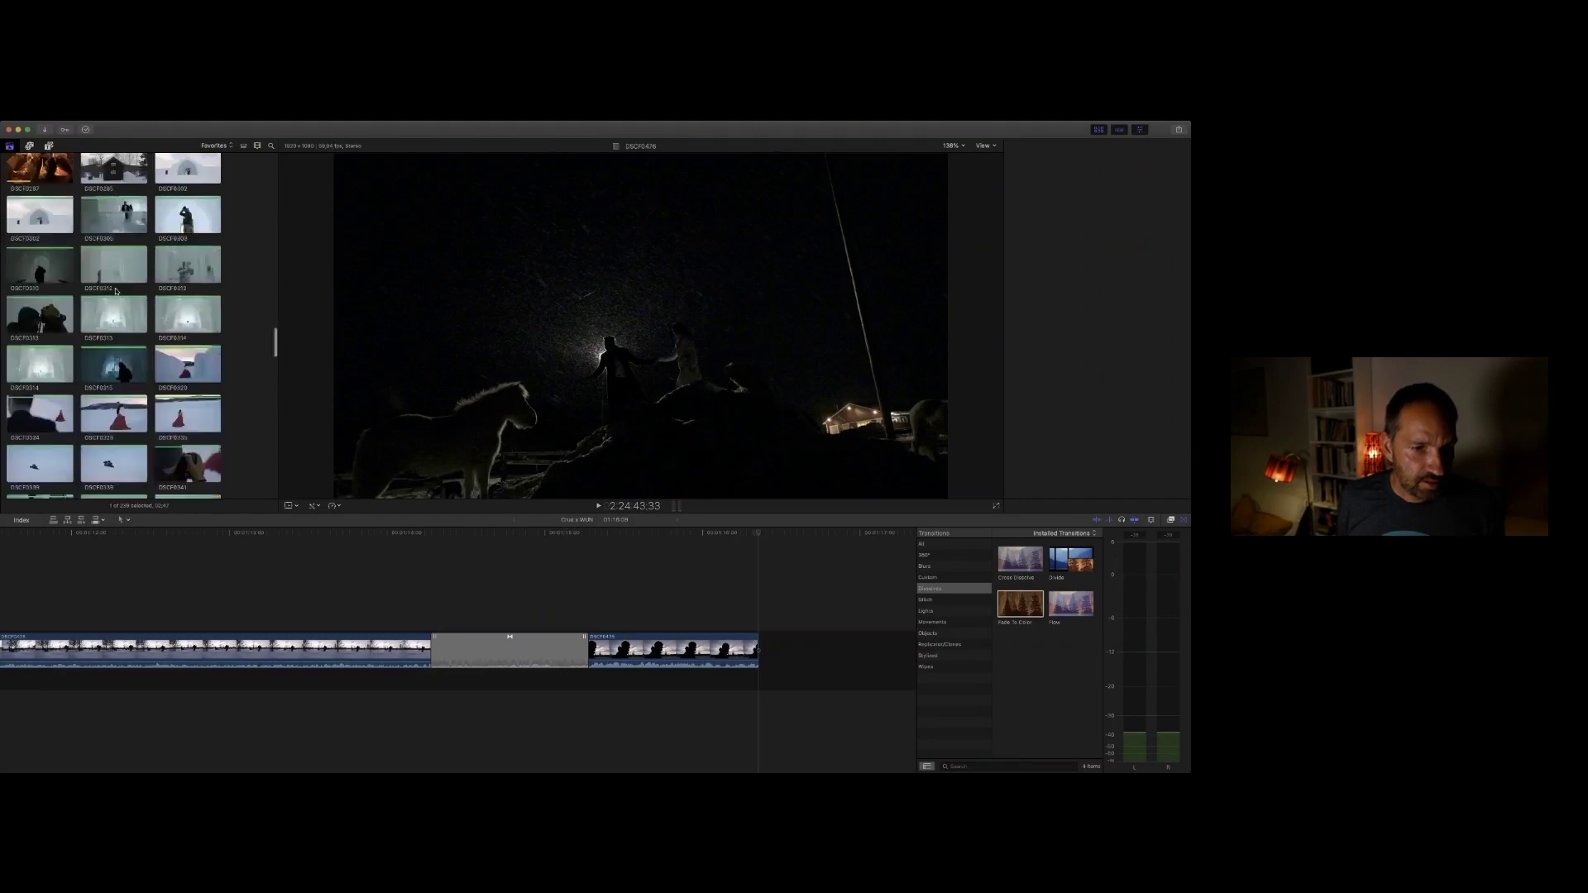
Step: Skim the dark night clips and append the shot of the backlit couple with the horse to the timeline
scroll(70, 294, "down", 5)
scroll(70, 292, "down", 10)
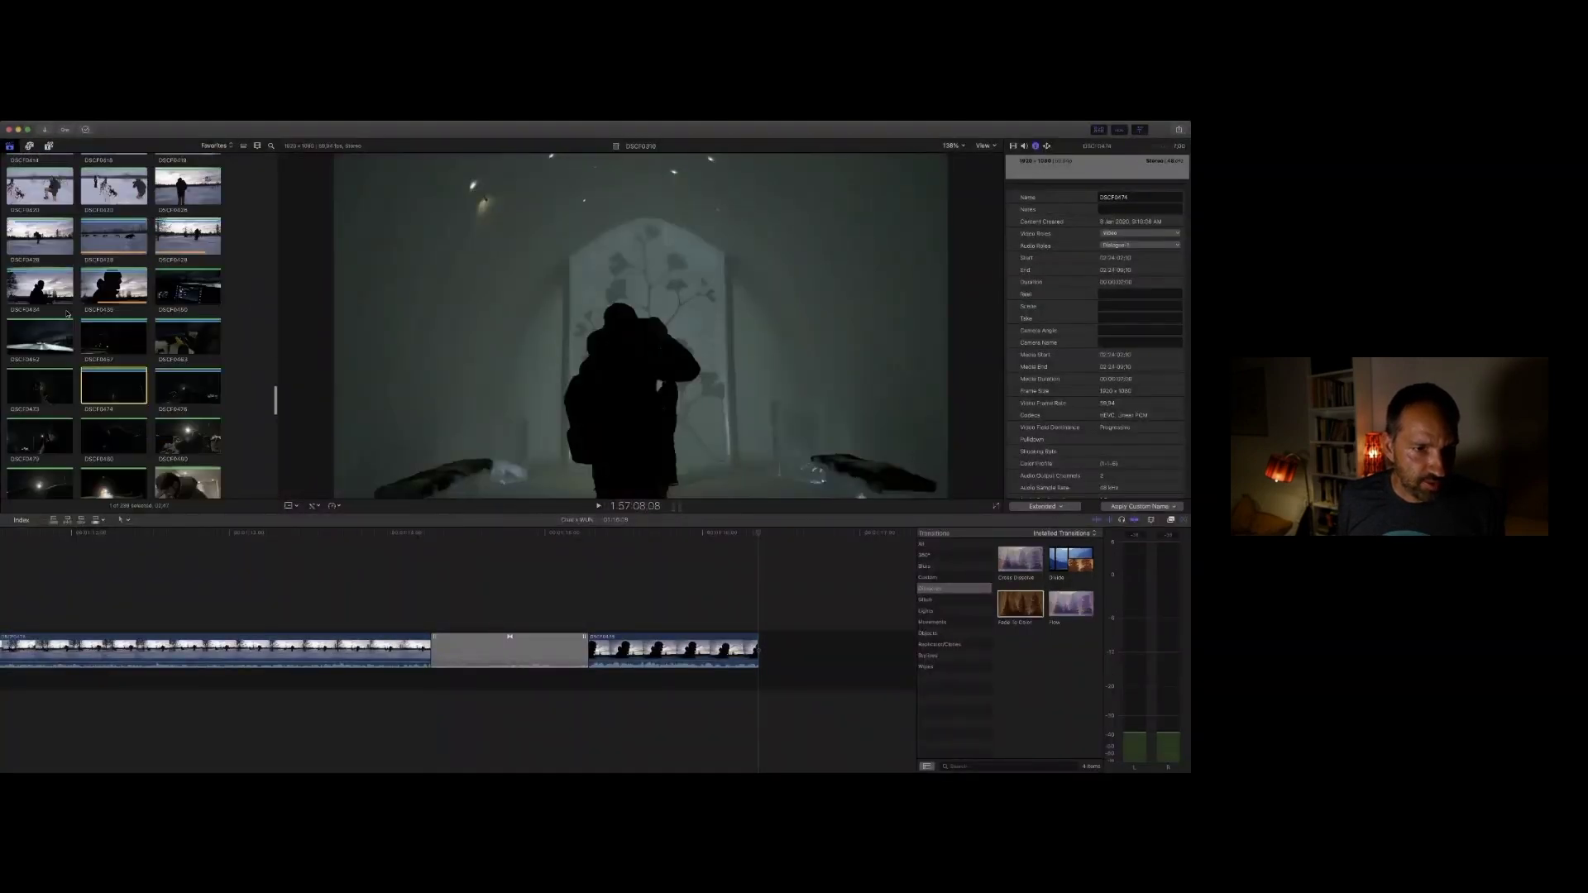
scroll(70, 307, "down", 1)
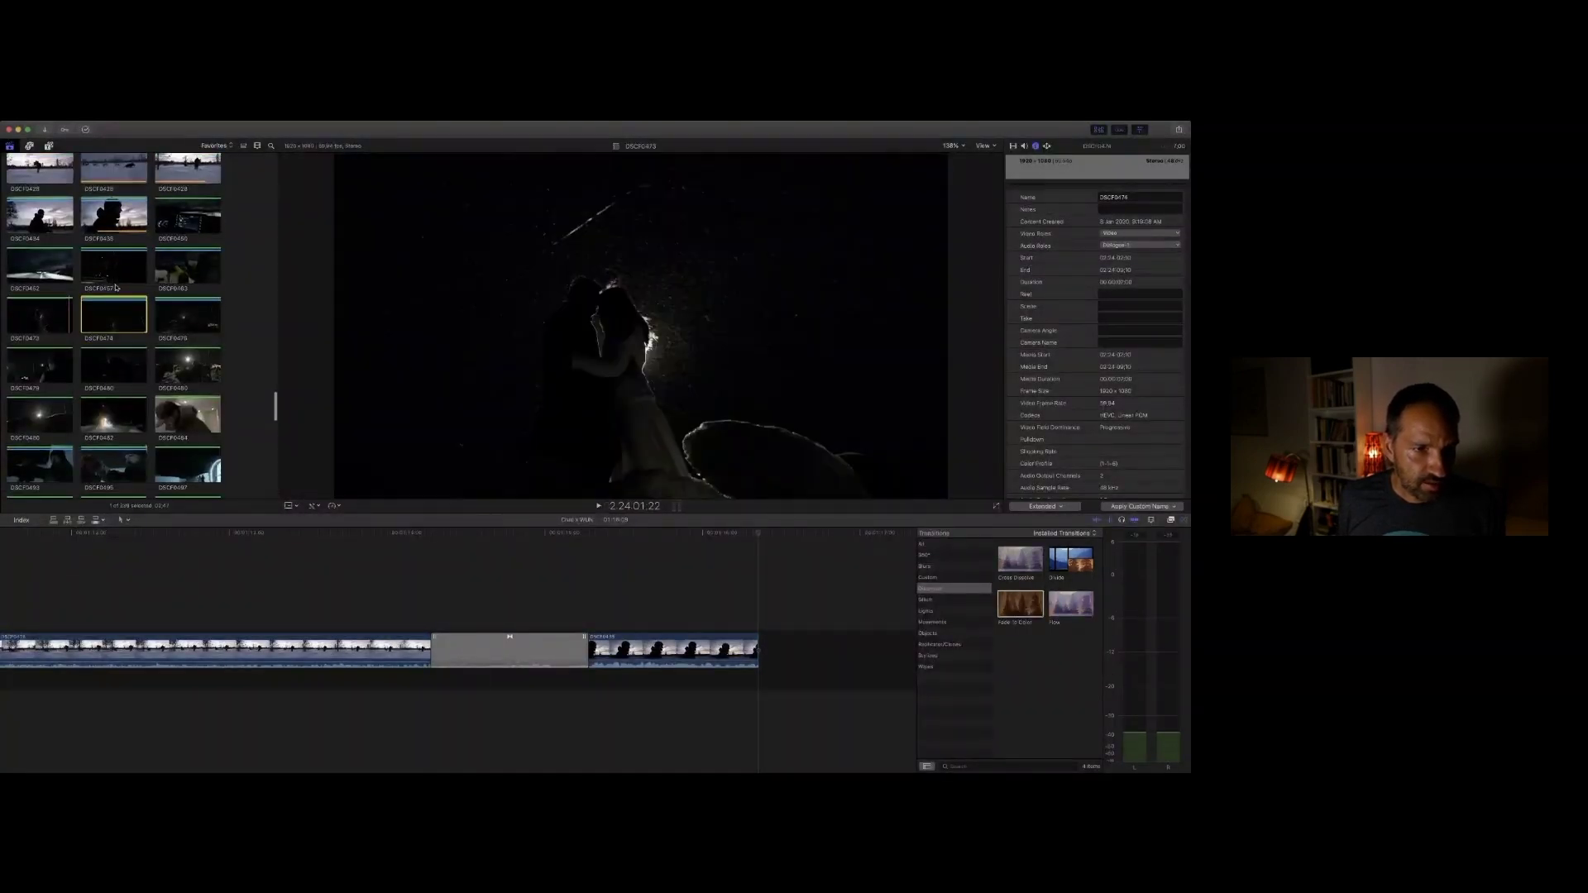
left_click(116, 271)
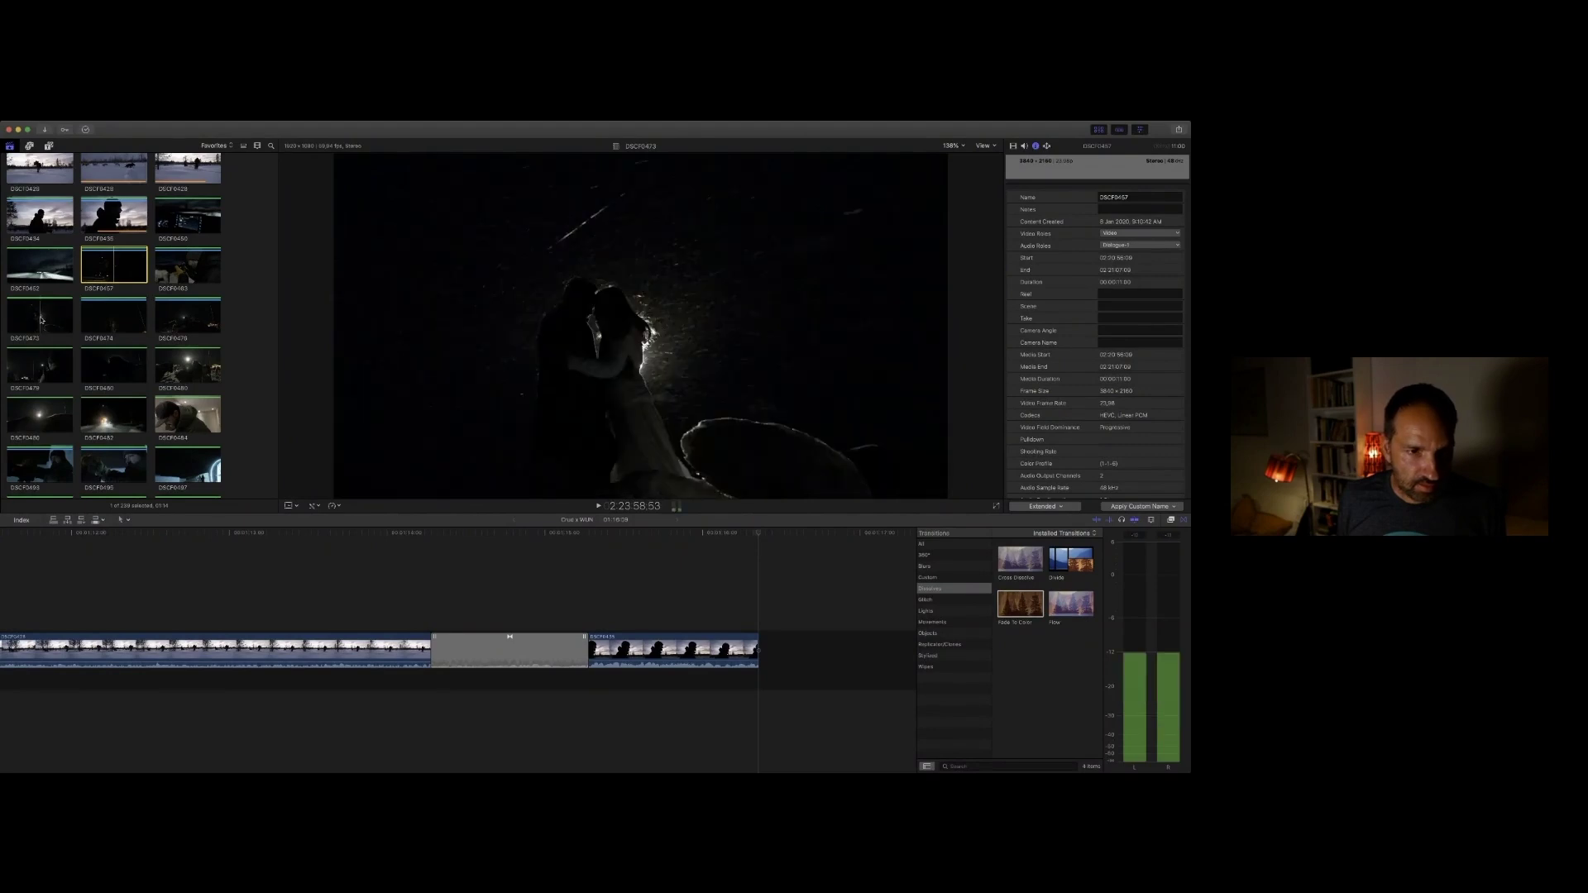
left_click(176, 316)
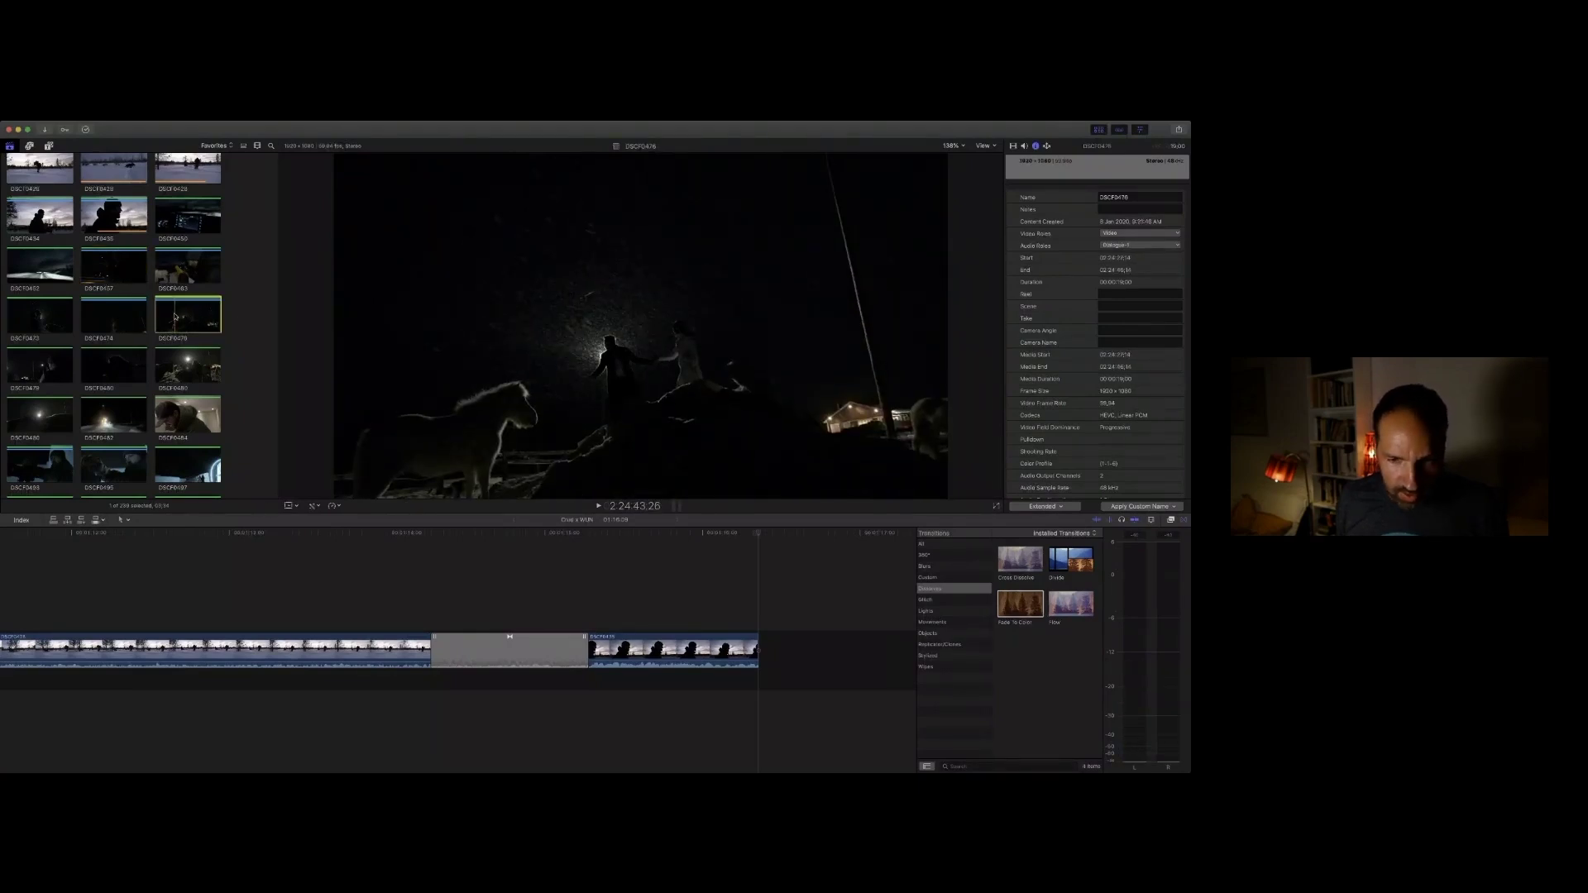
key("e")
Step: Add the default transition between the man's silhouette clip and the night horse clip, and play it back
key("space")
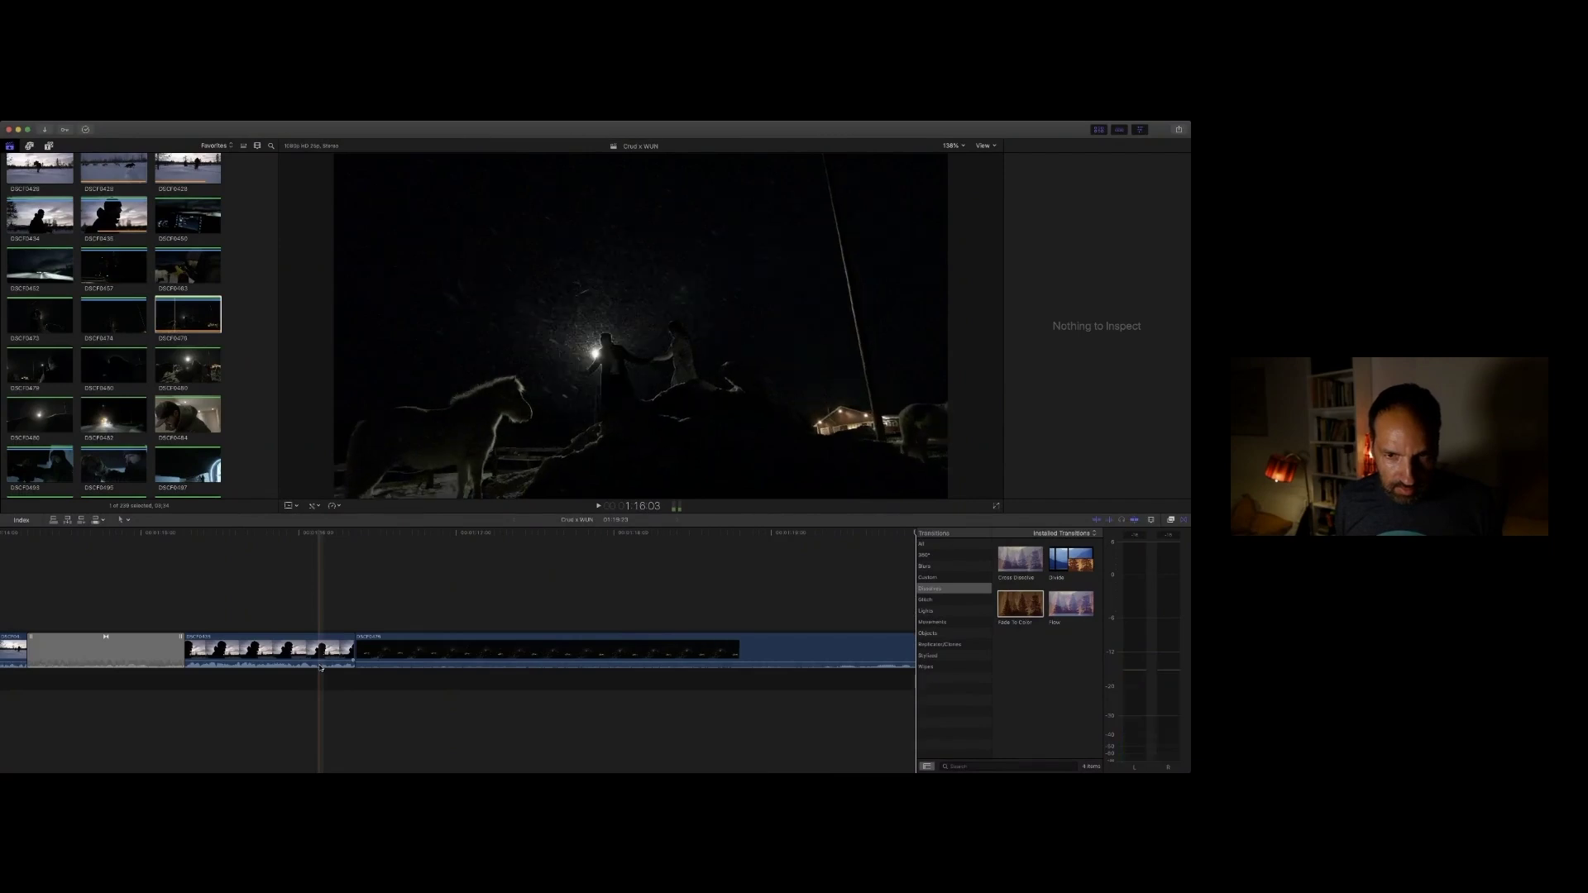
key("space")
left_click(352, 650)
left_click(354, 650)
key("super+t")
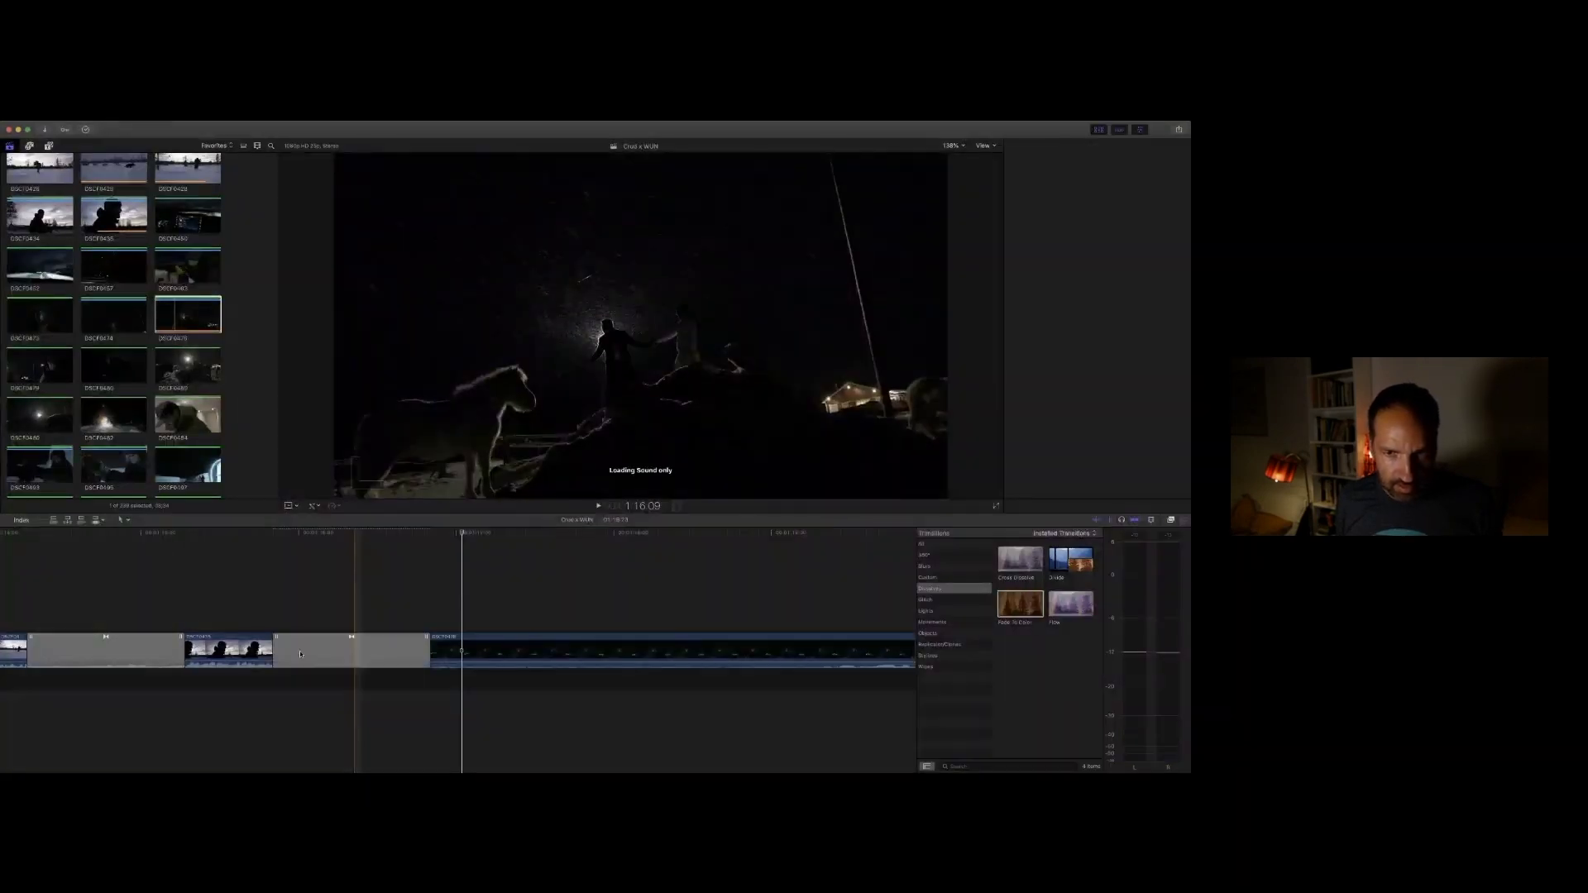
key("space")
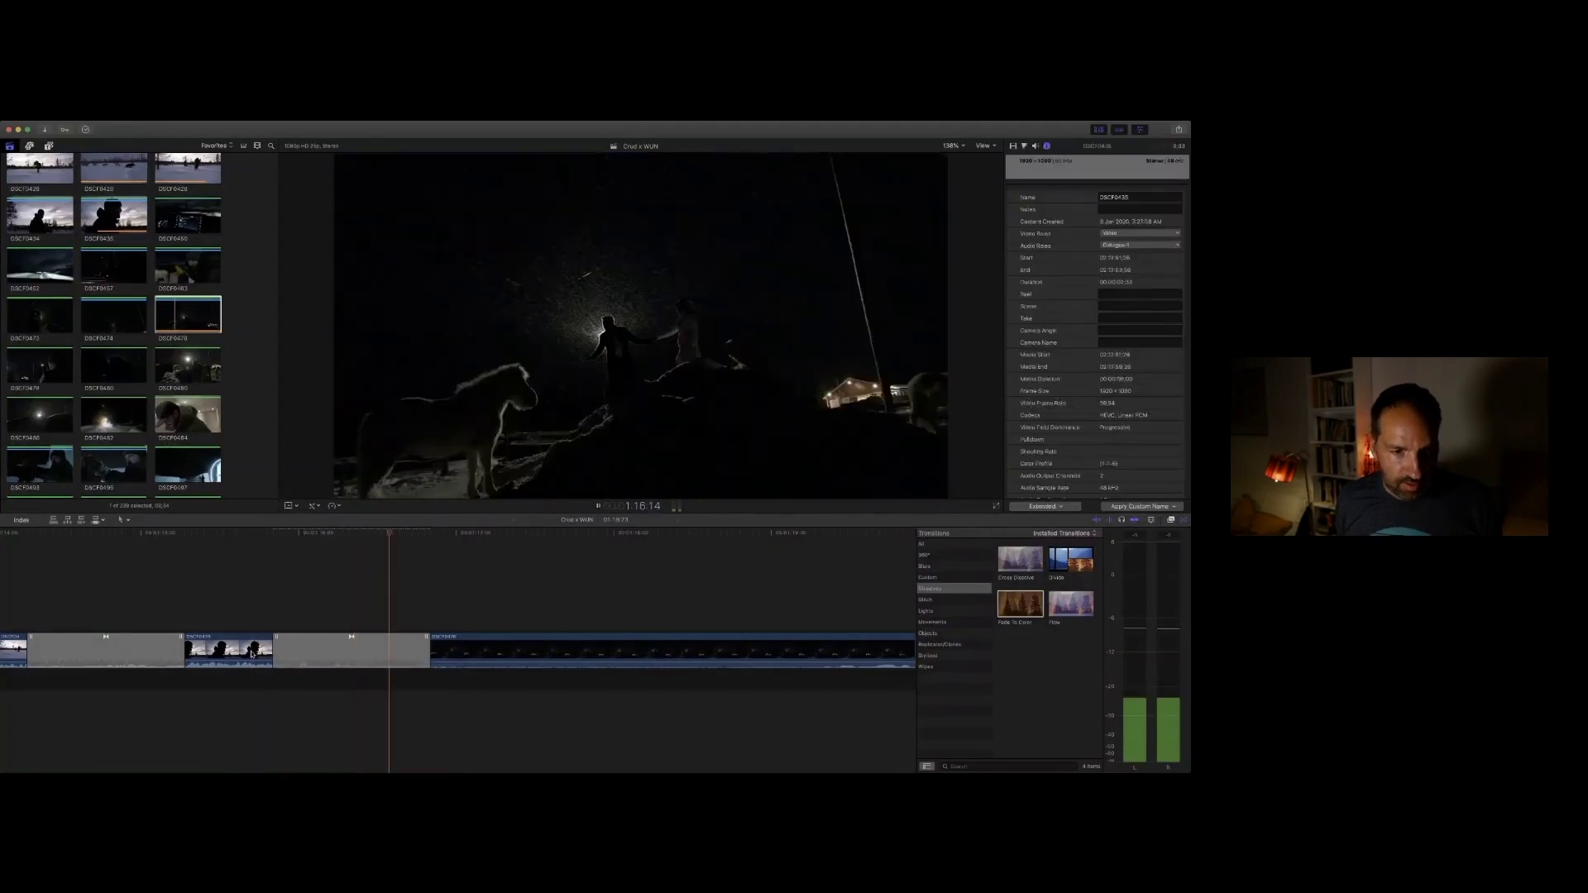
key("space")
left_click(235, 648)
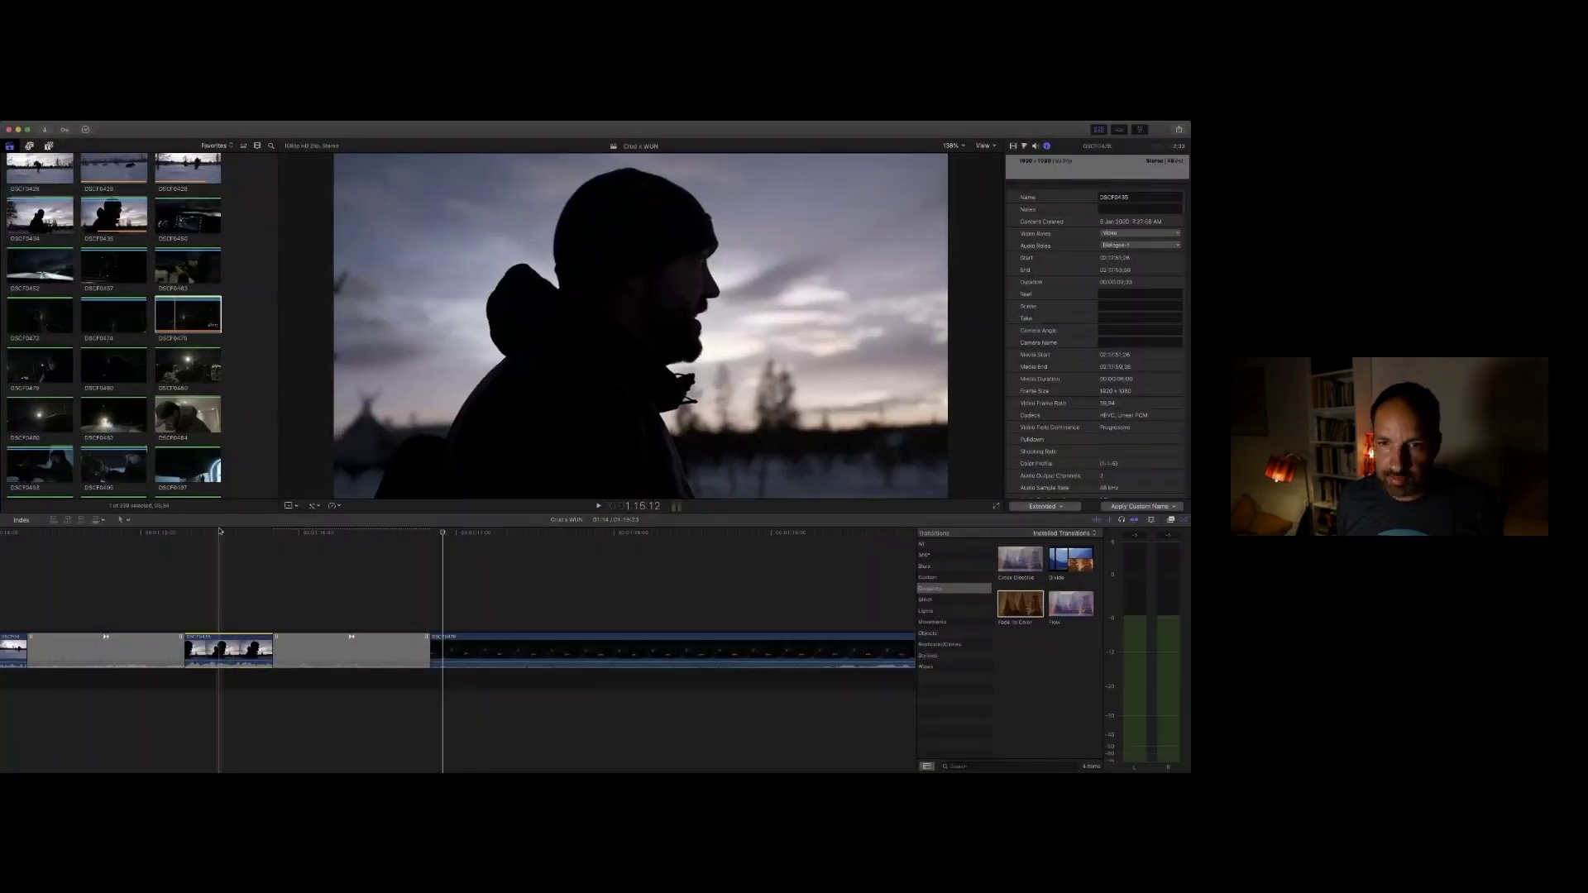
Step: Turn on stabilization for the man's silhouette clip and play it back into the night horse clip
left_click(219, 532)
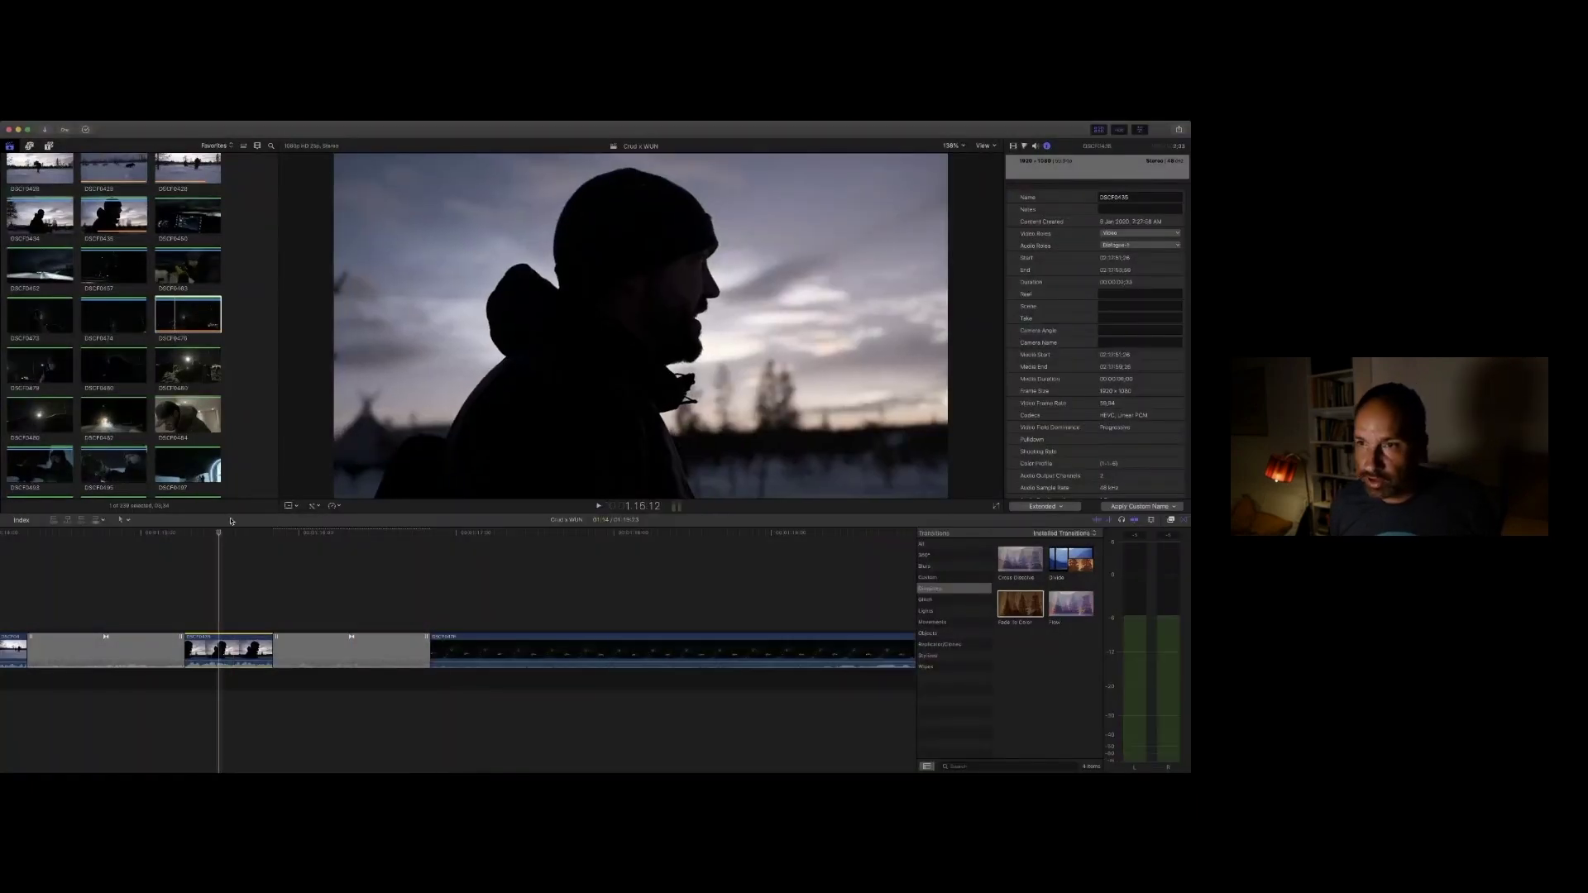
left_click(1015, 147)
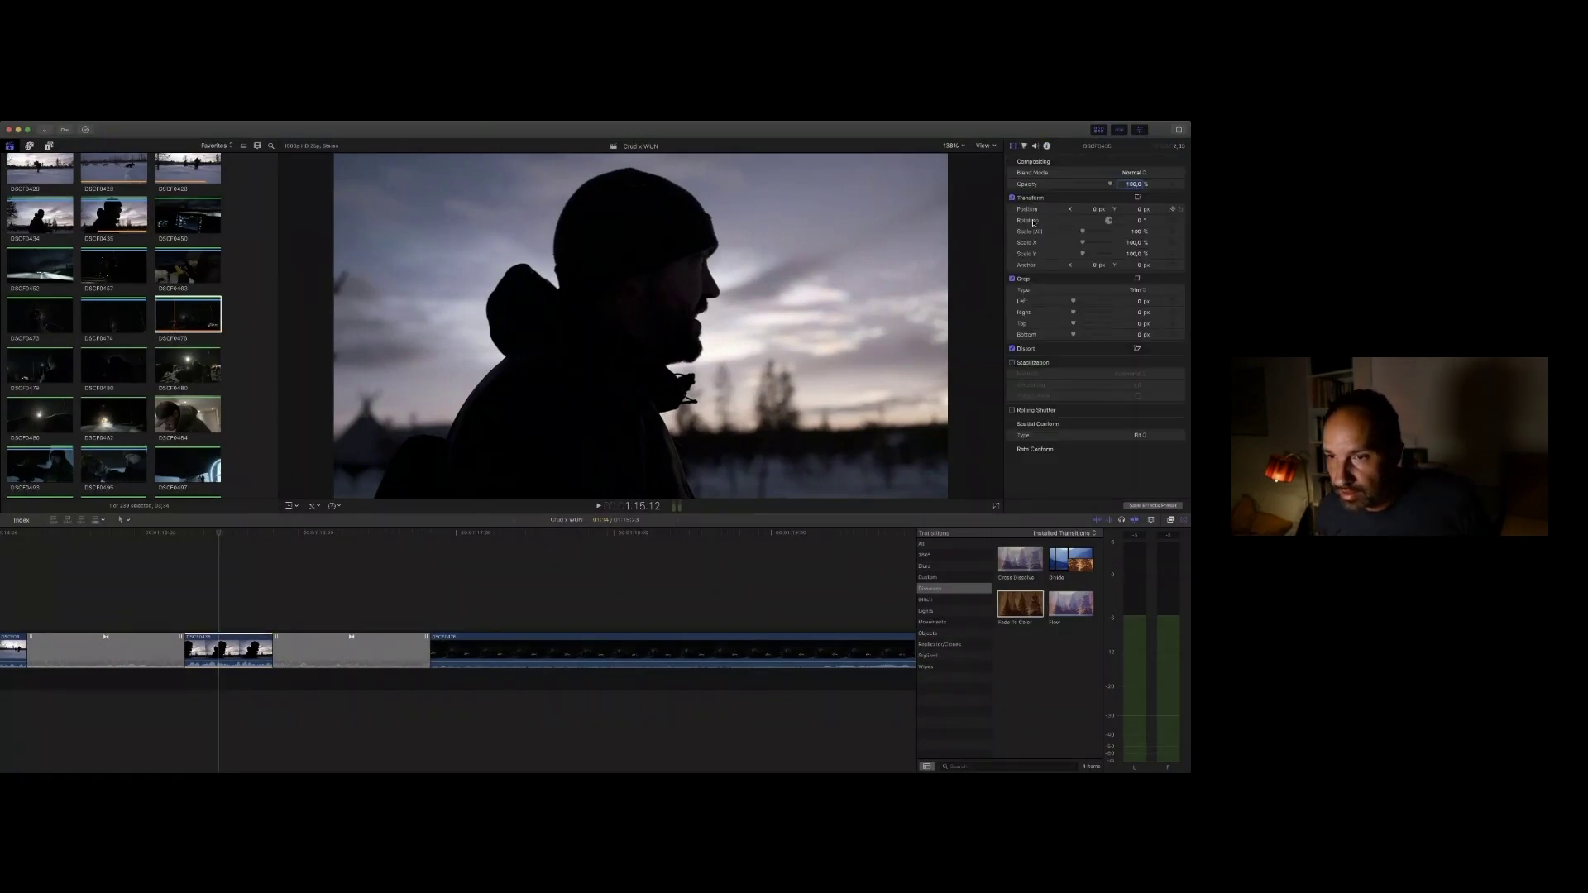
left_click(1012, 363)
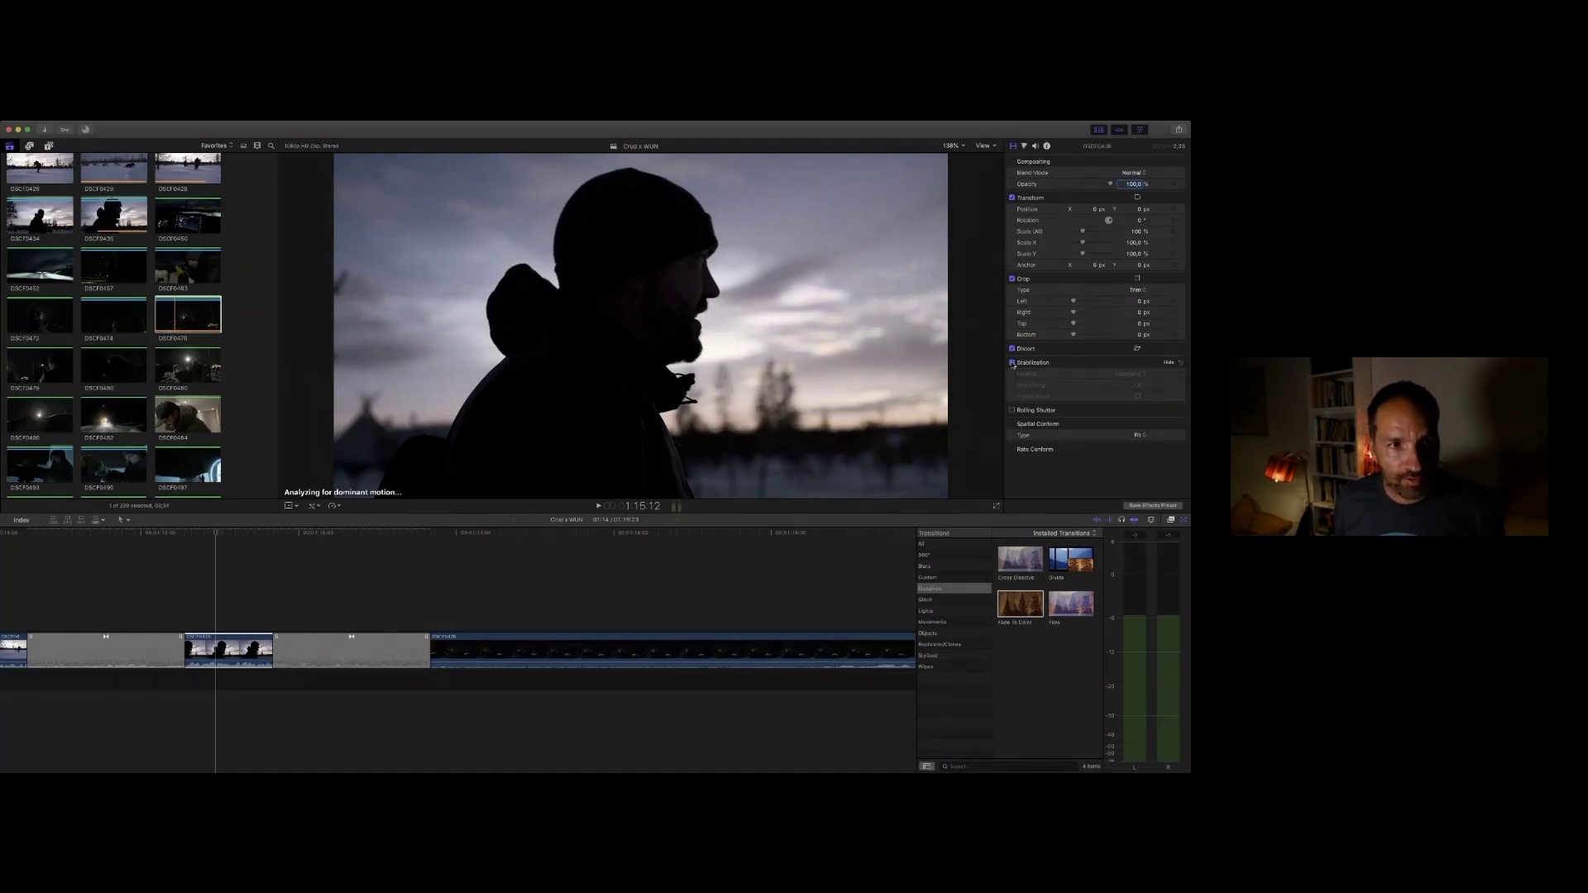
left_click(245, 631)
key("space")
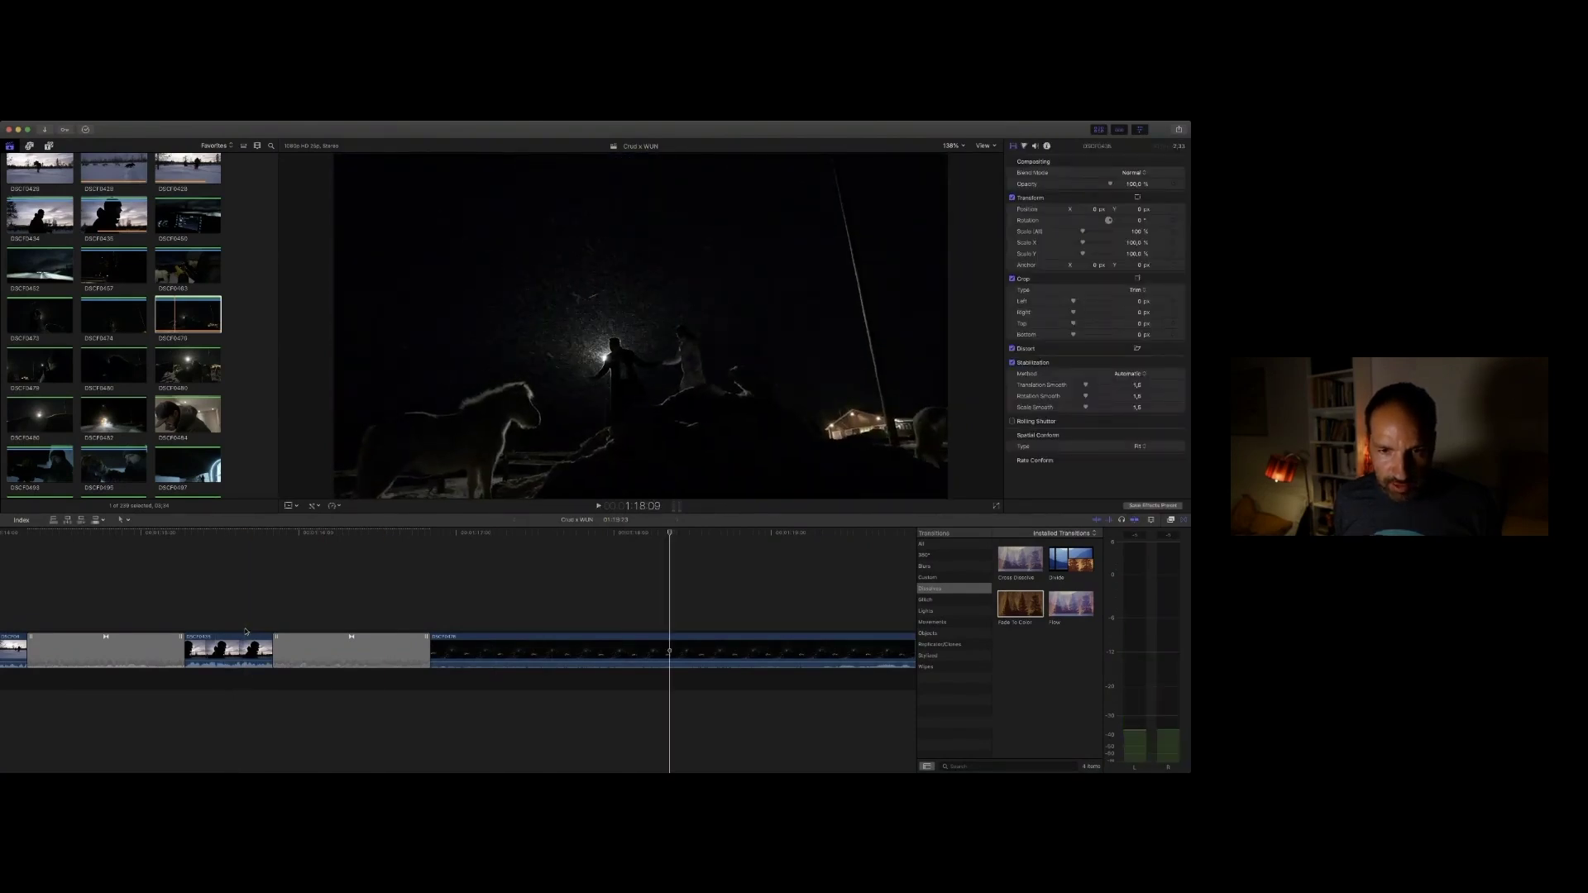
Step: Trim the start of the night horse clip to the playhead and play back the transition leading into it
left_click(358, 658)
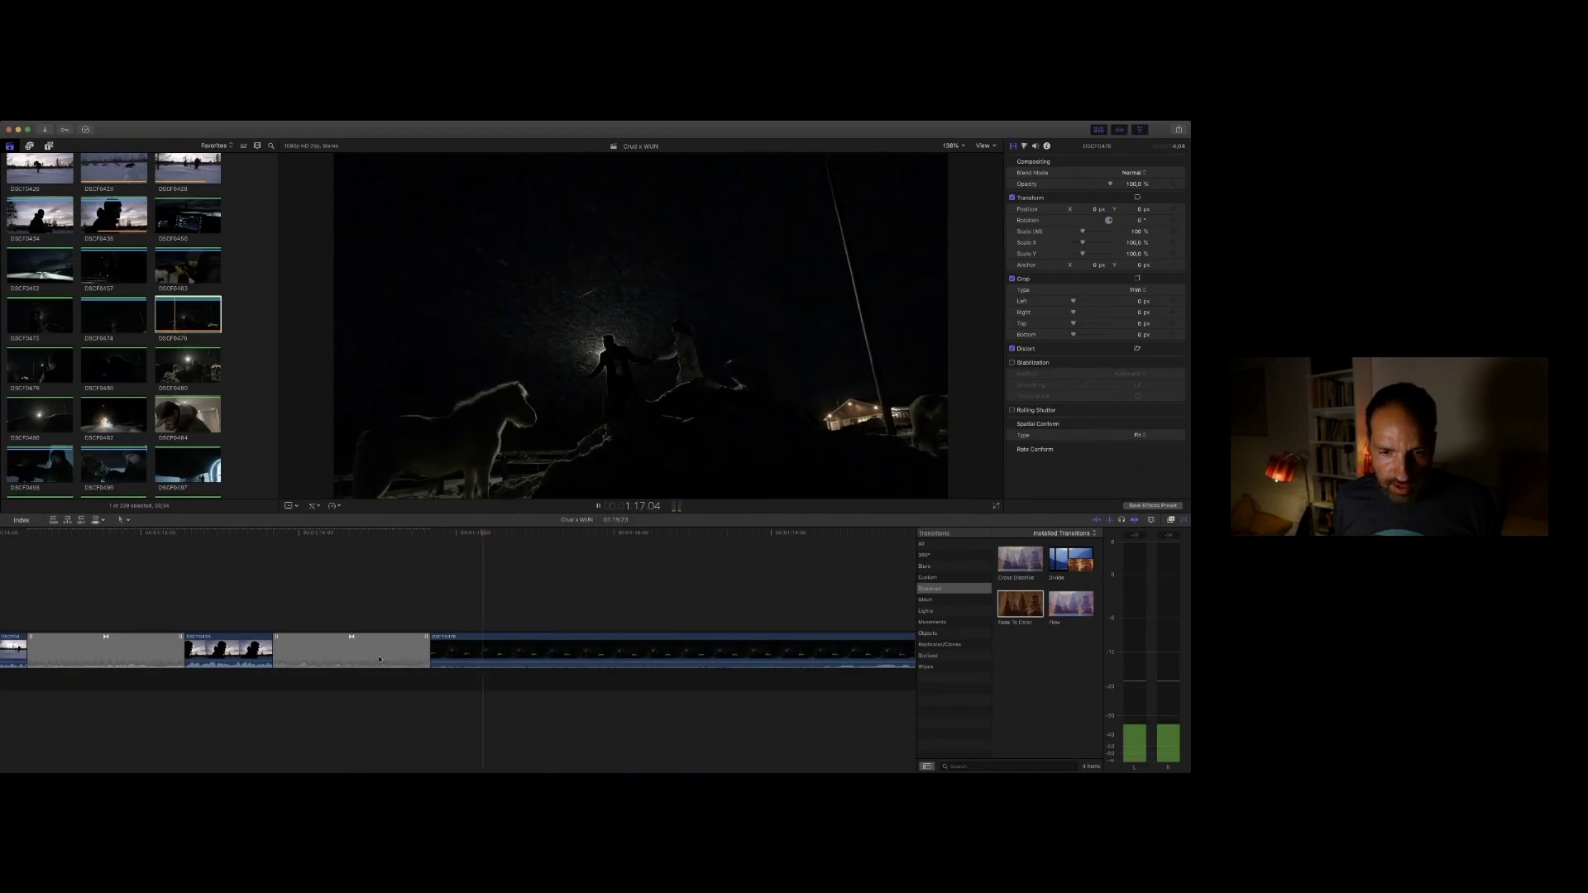
key("space")
left_click(556, 646)
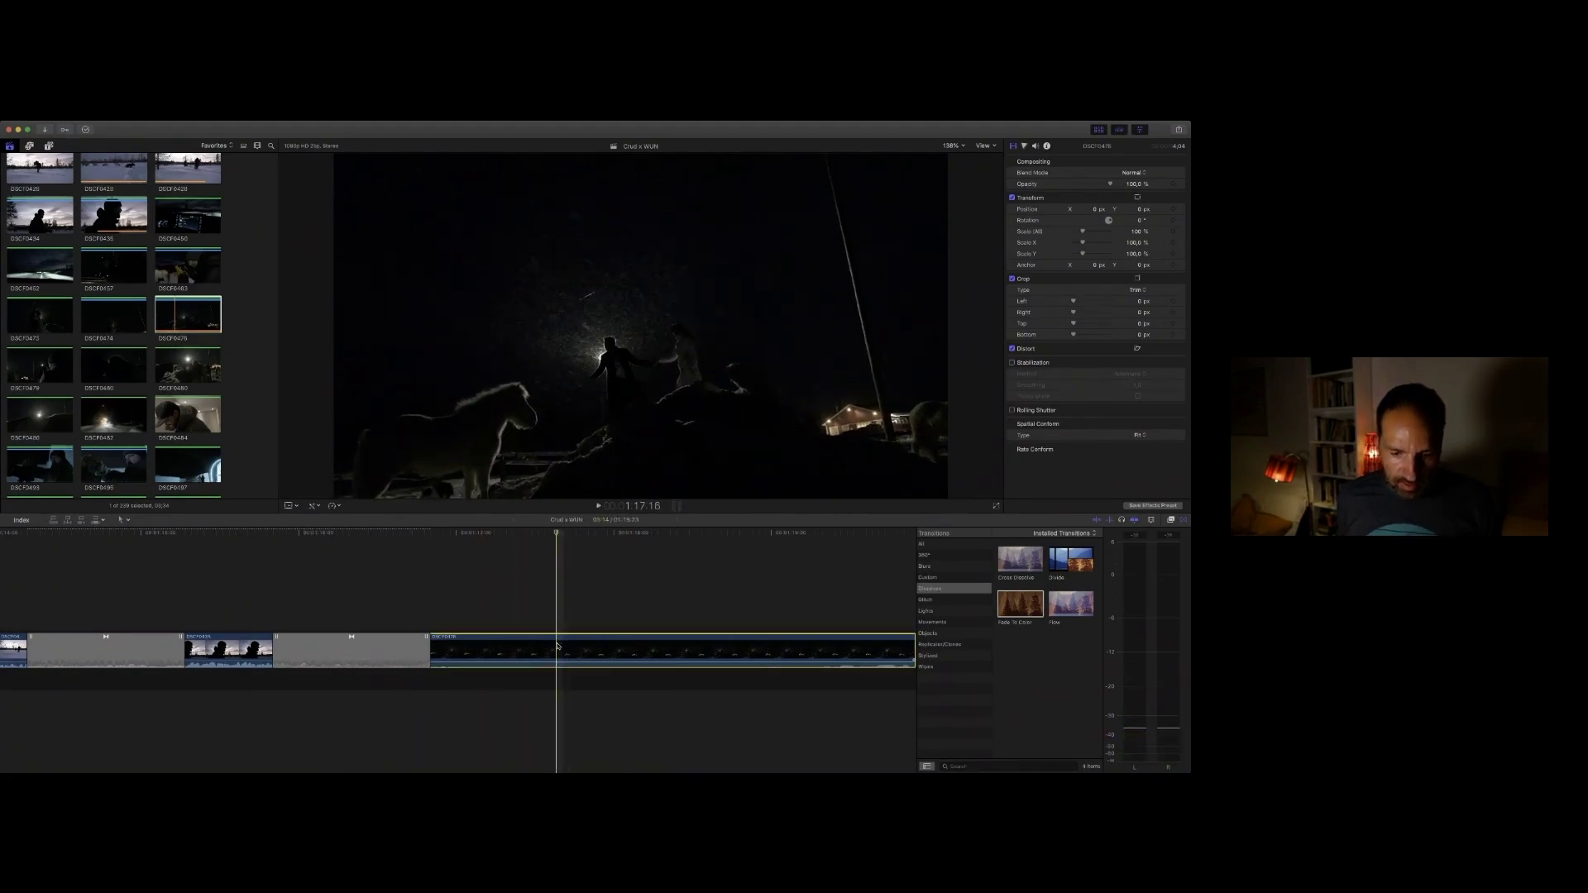
scroll(557, 646, "left", 5)
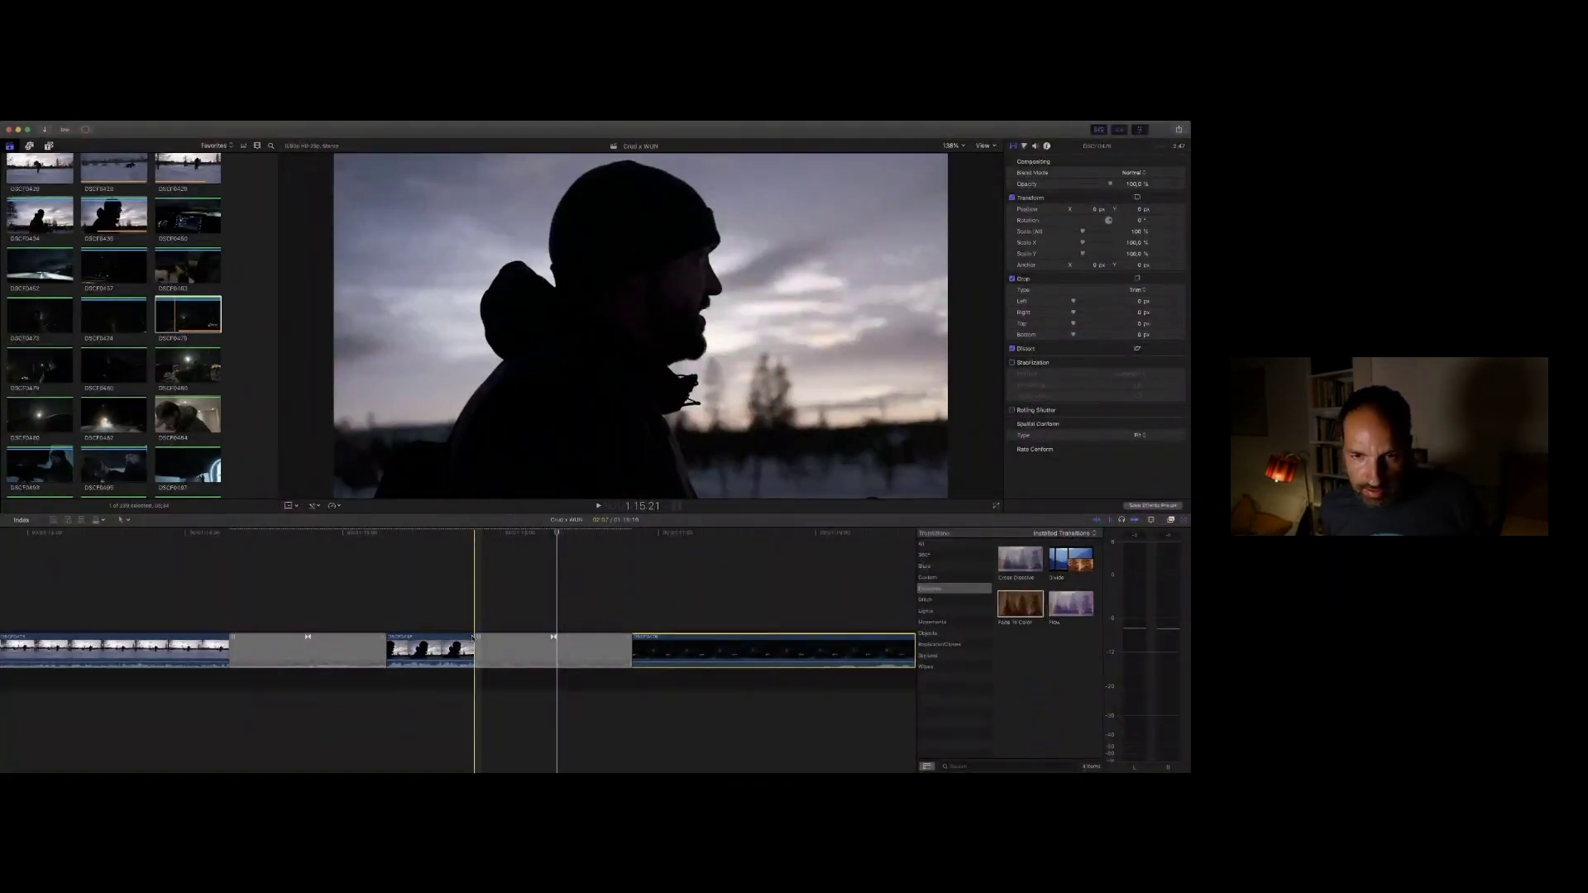
key("space")
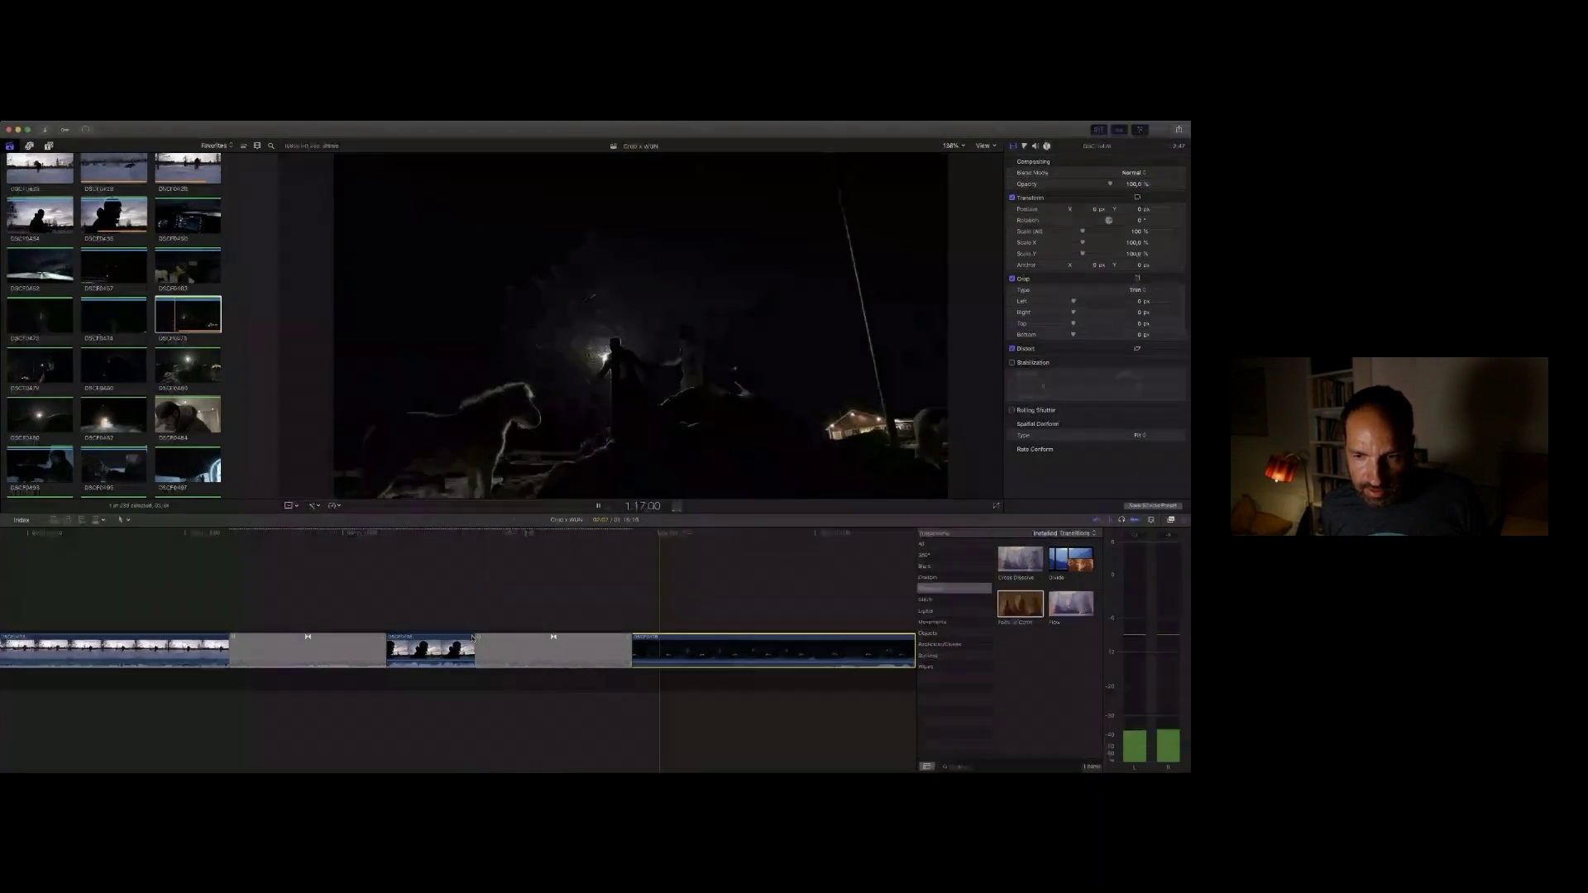
key("space")
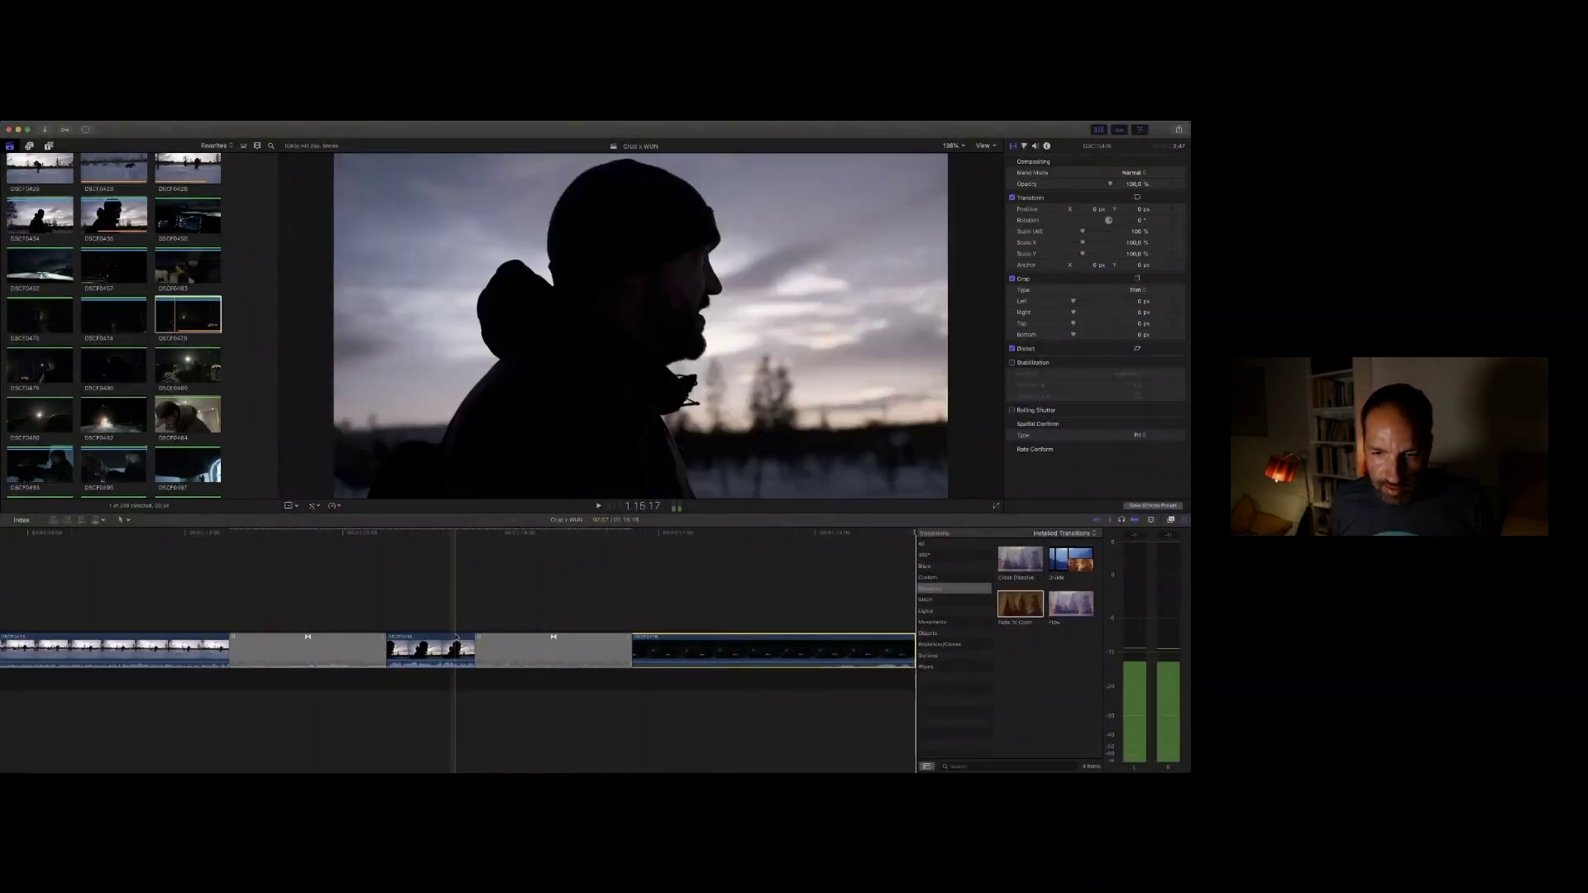
left_click(755, 663)
left_click_drag(756, 662, 758, 667)
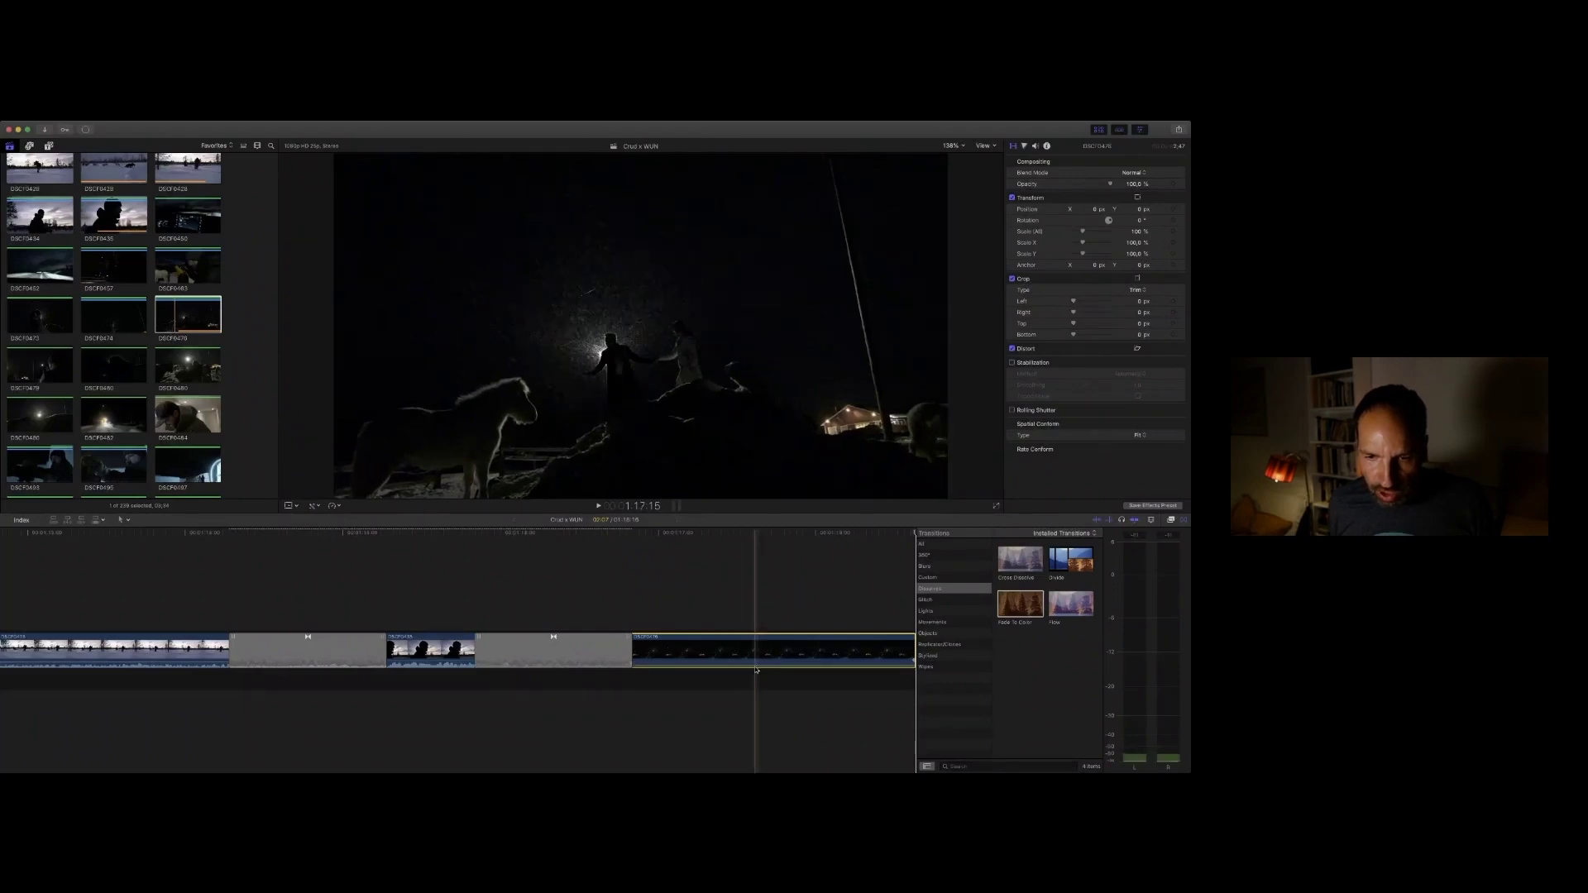
key("space")
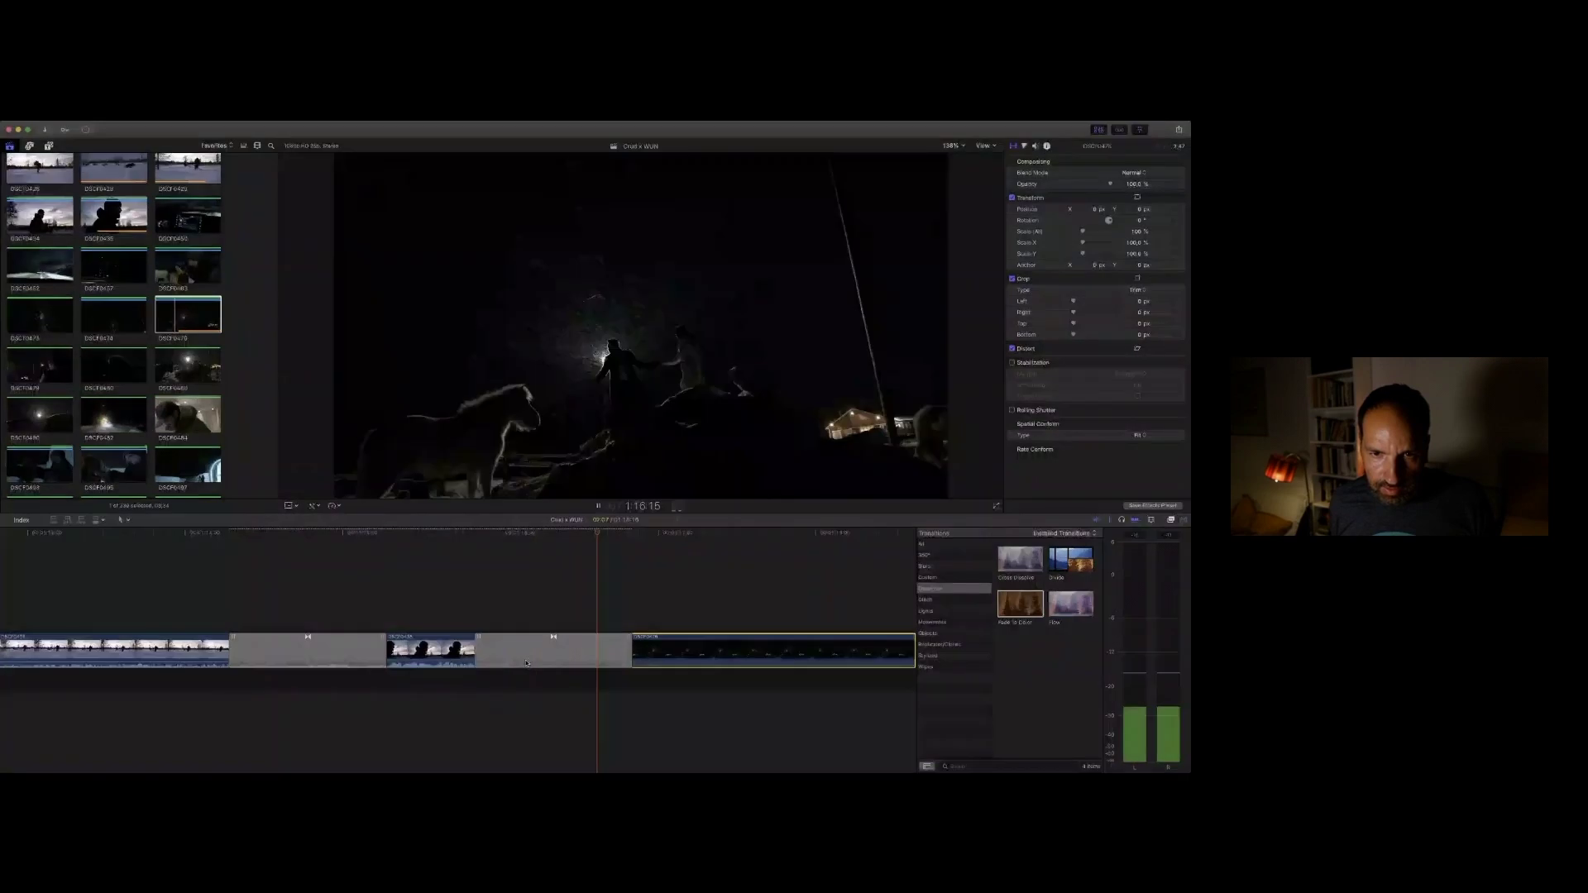
key("space")
Step: Skim the dark night clips and append the shot of the person filming beside the bright light to the timeline
left_click(88, 320)
key("space")
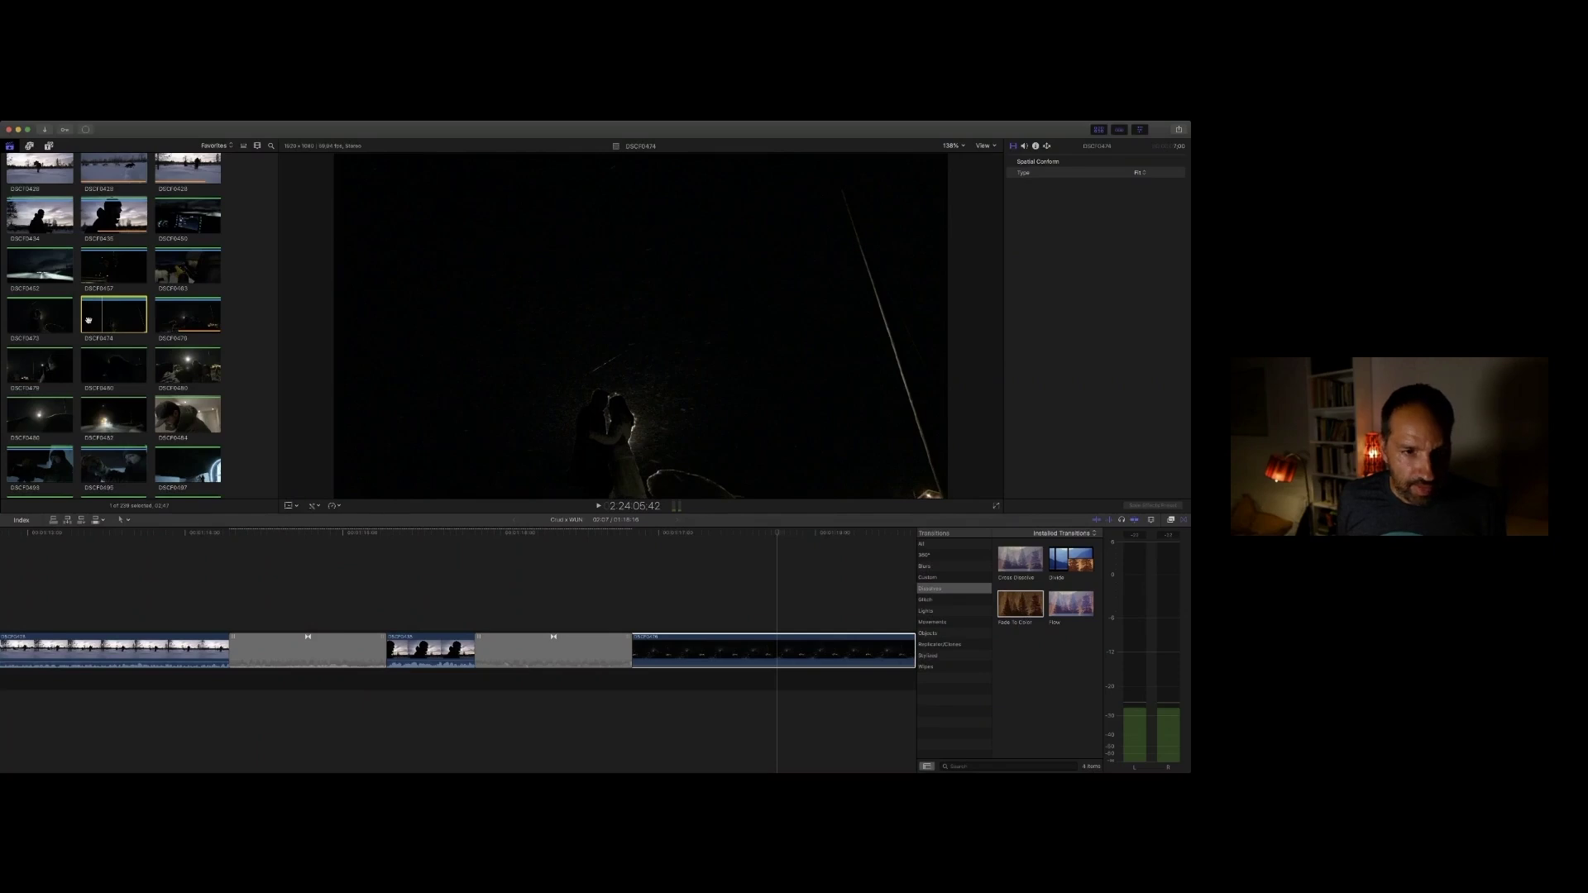
key("space")
key("space")
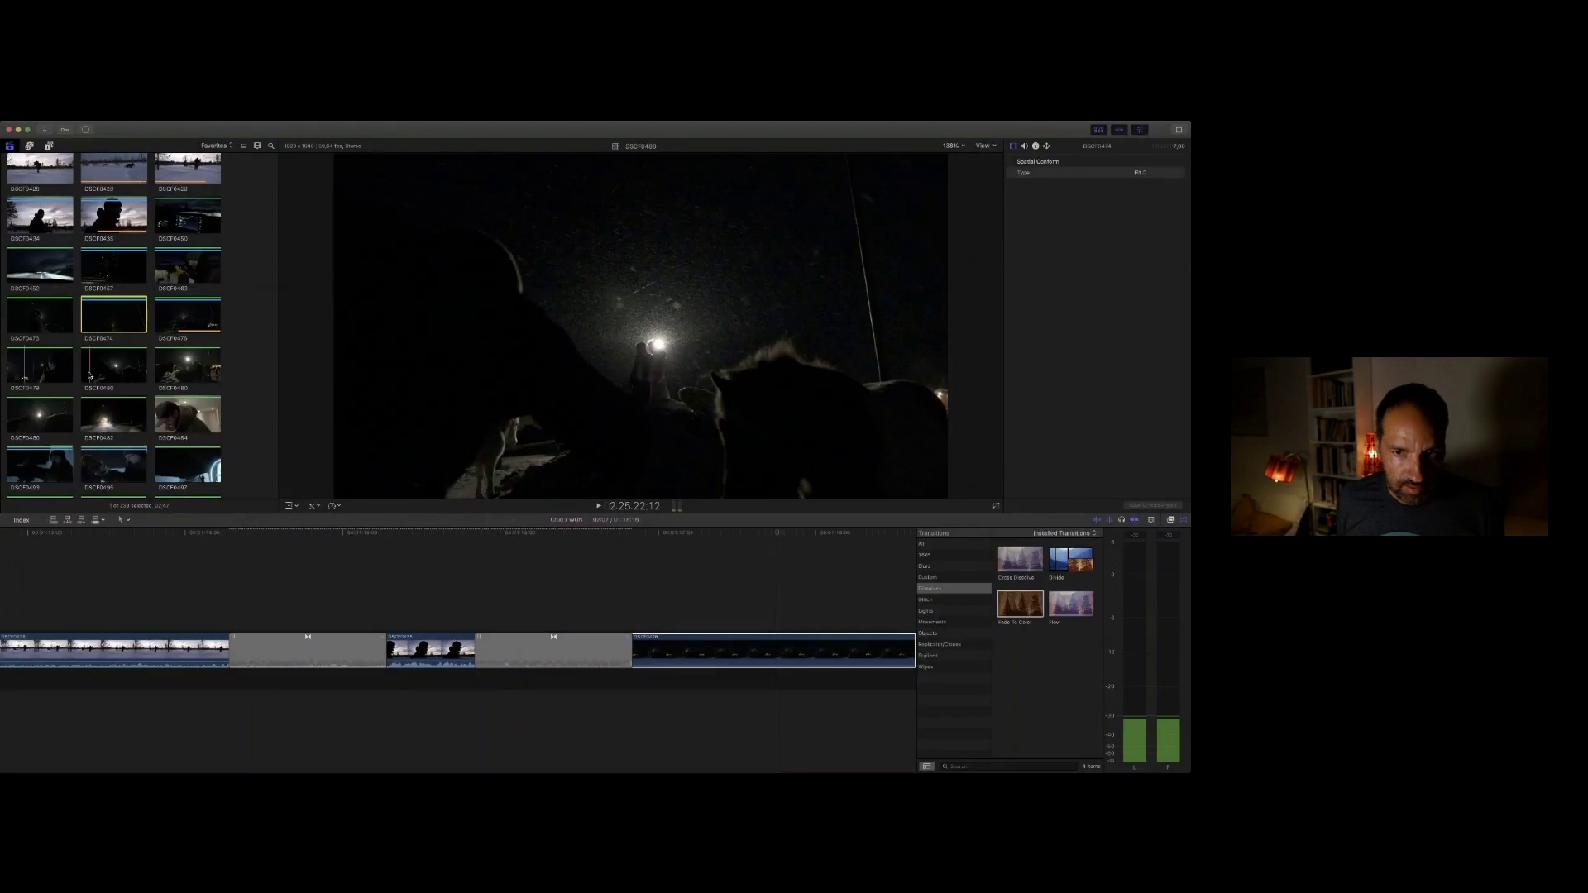
left_click(34, 368)
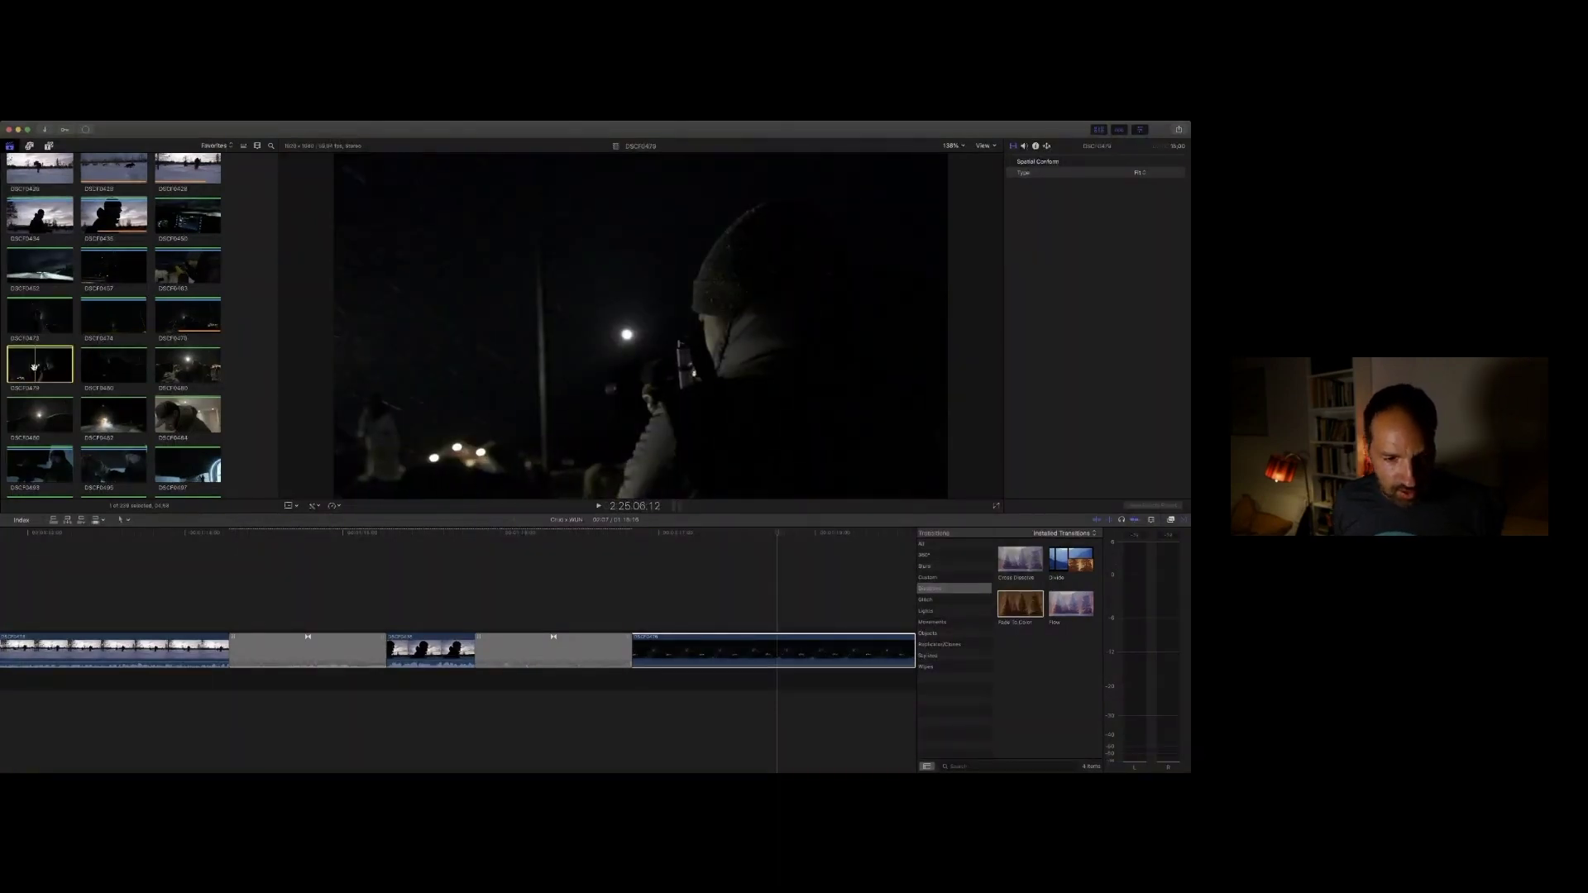
key("e")
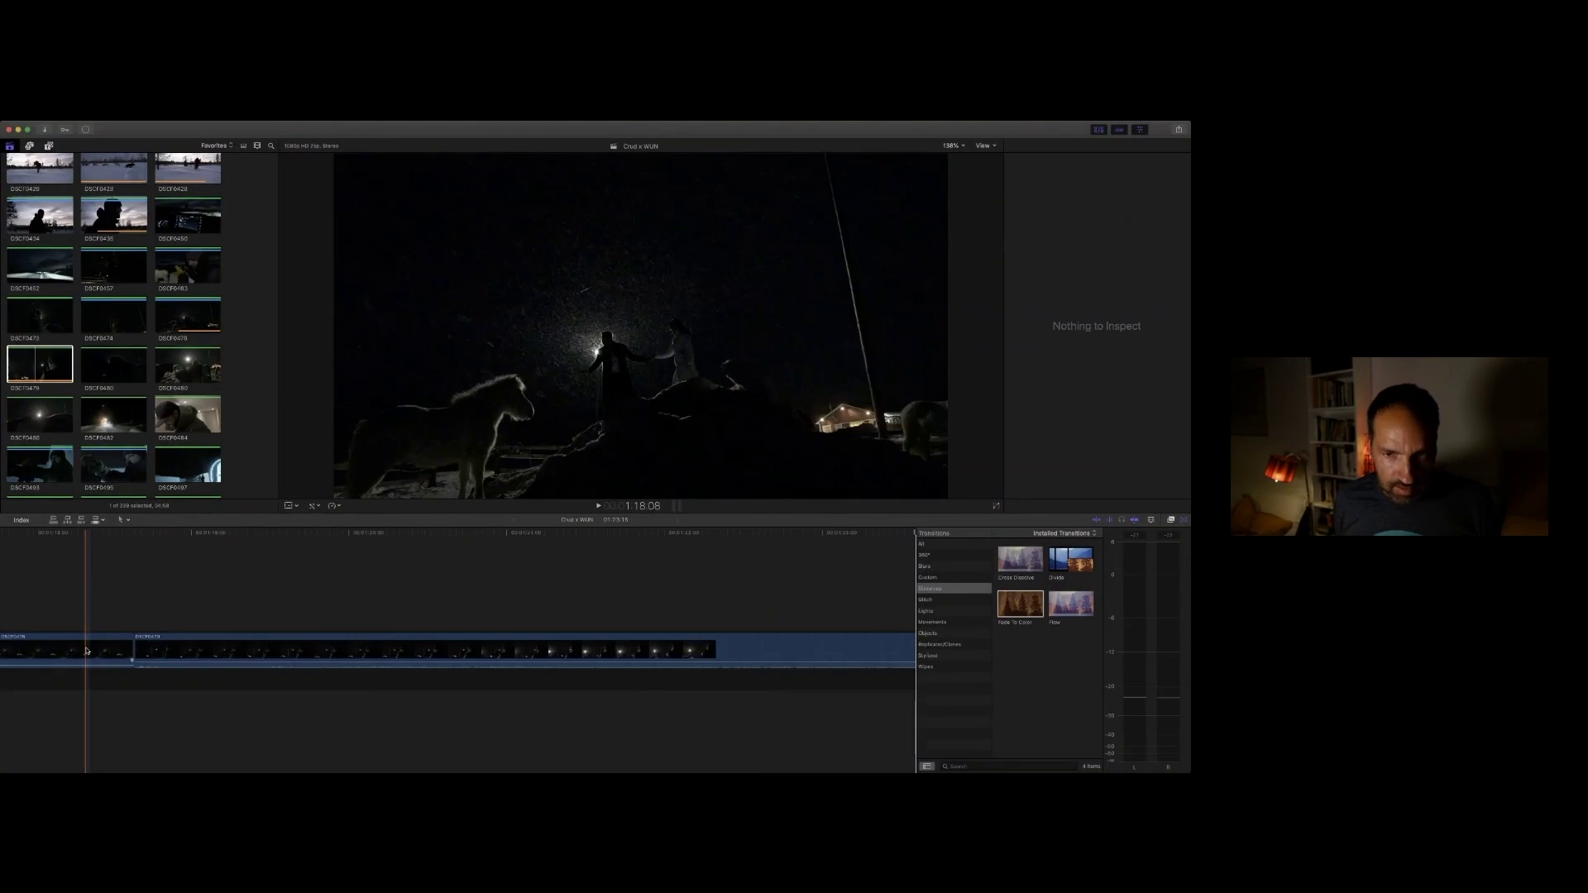
Step: Play back the appended night filming shot and trim its end at 1:23:07
key("space")
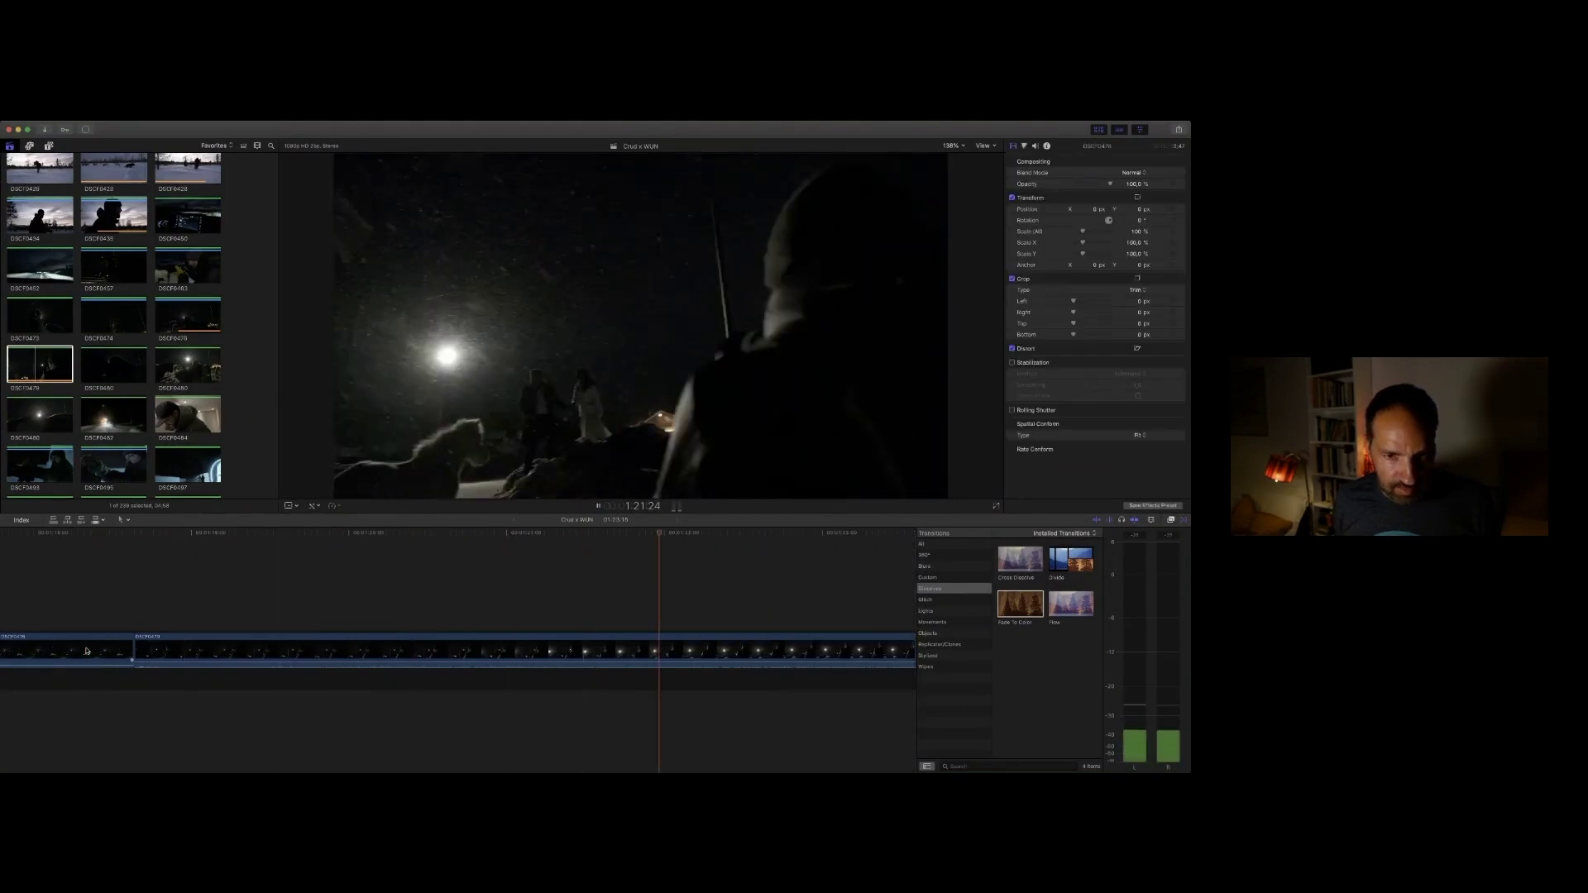
key("space")
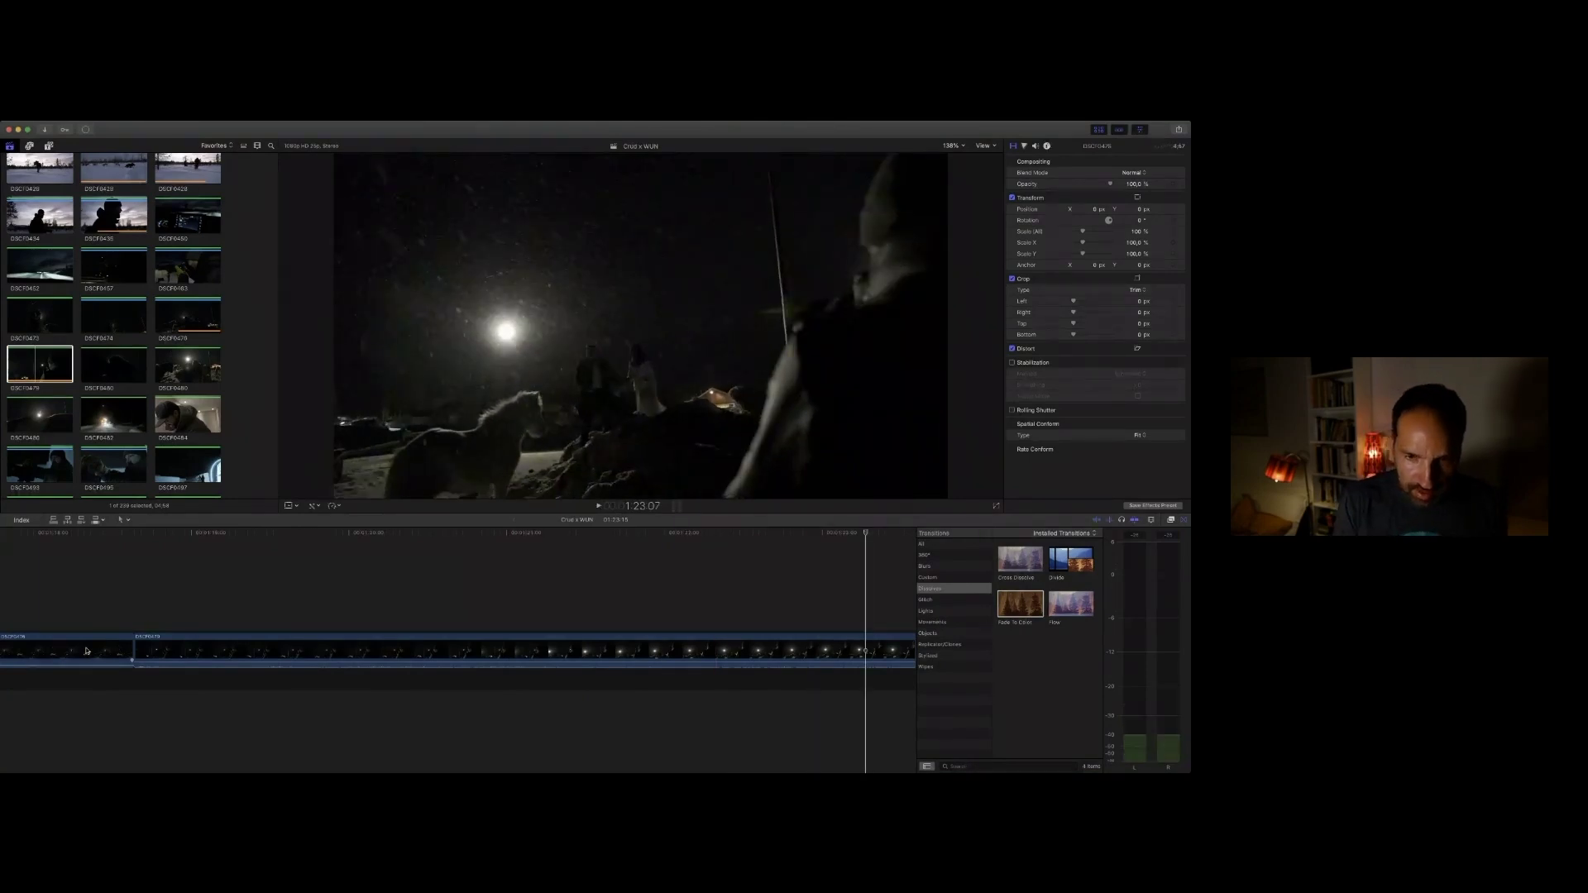
key("alt+bracketright")
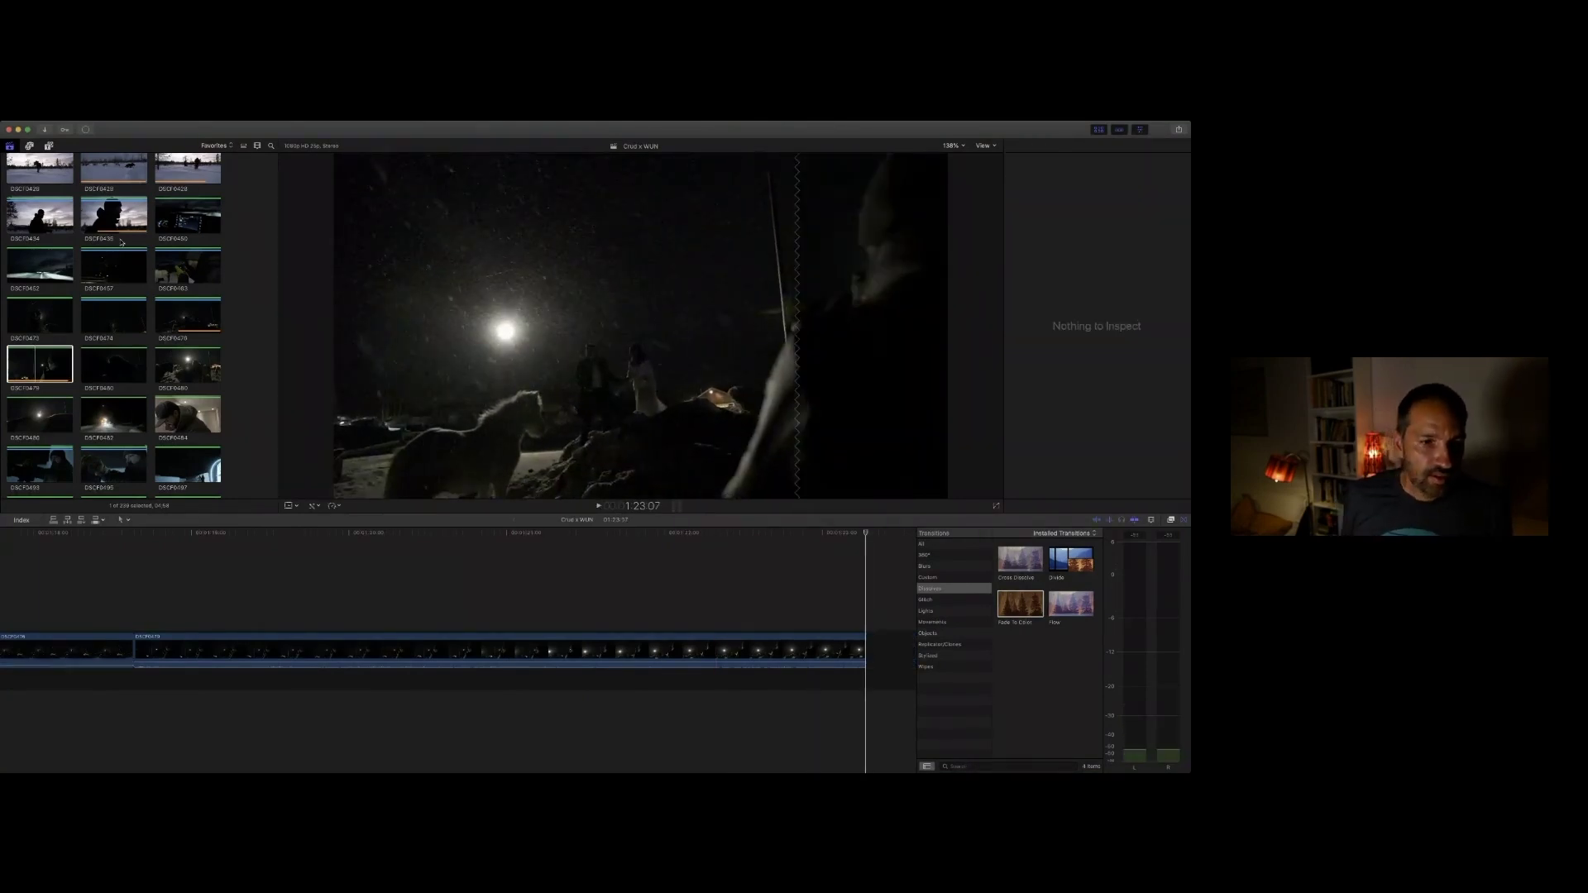
Step: Mark a range in the clip of the bearded man handling the camera with yellow gloves and append it to the timeline
scroll(120, 242, "down", 5)
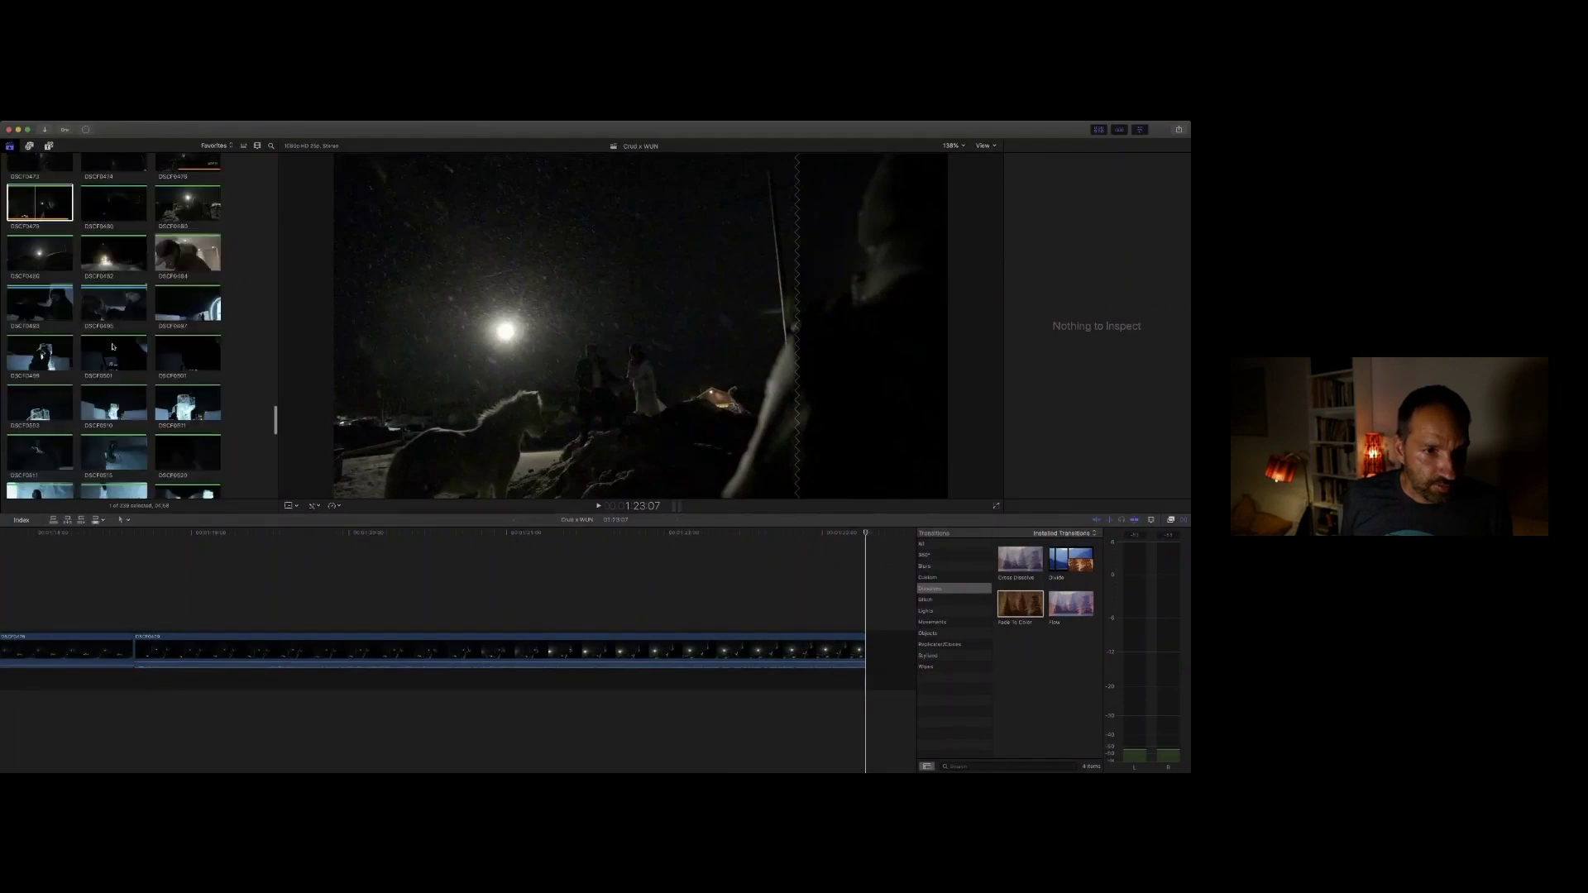
left_click(106, 305)
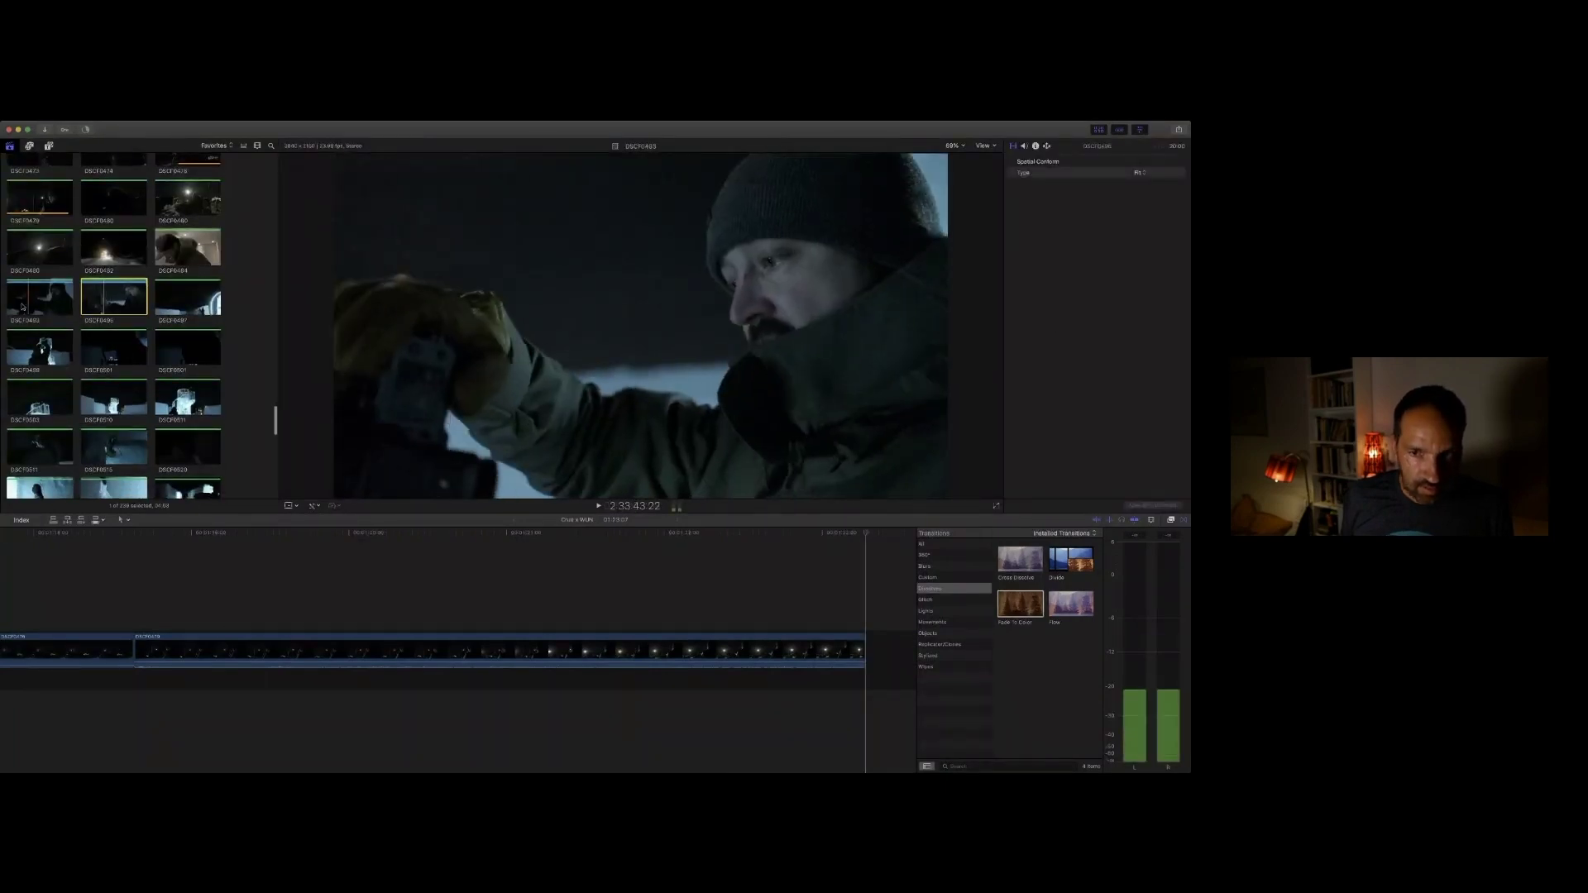
key("space")
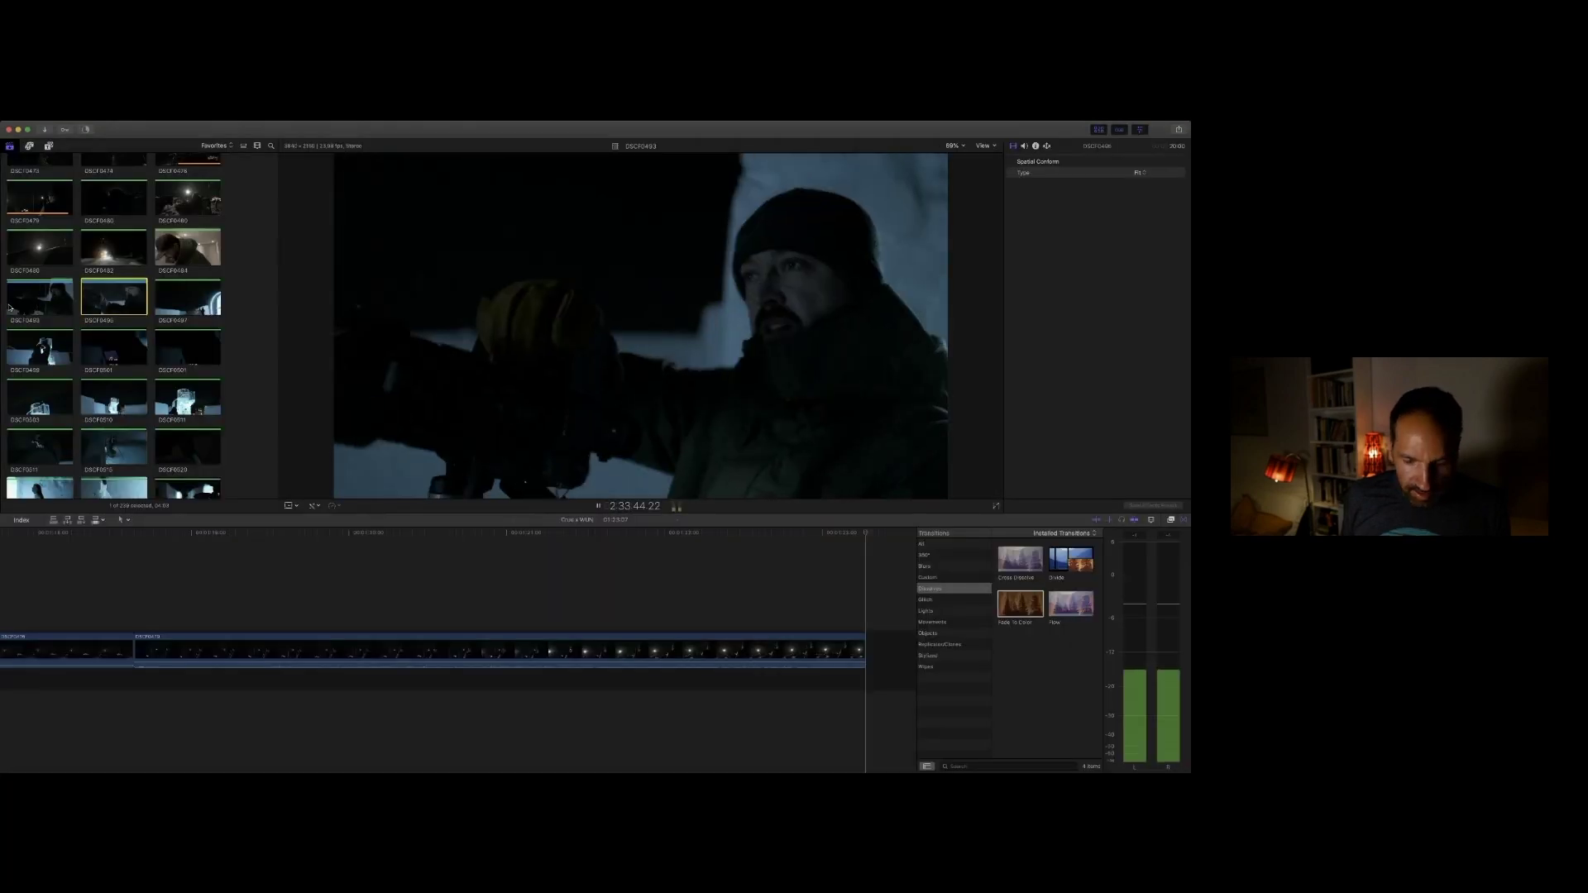
key("space")
key("o")
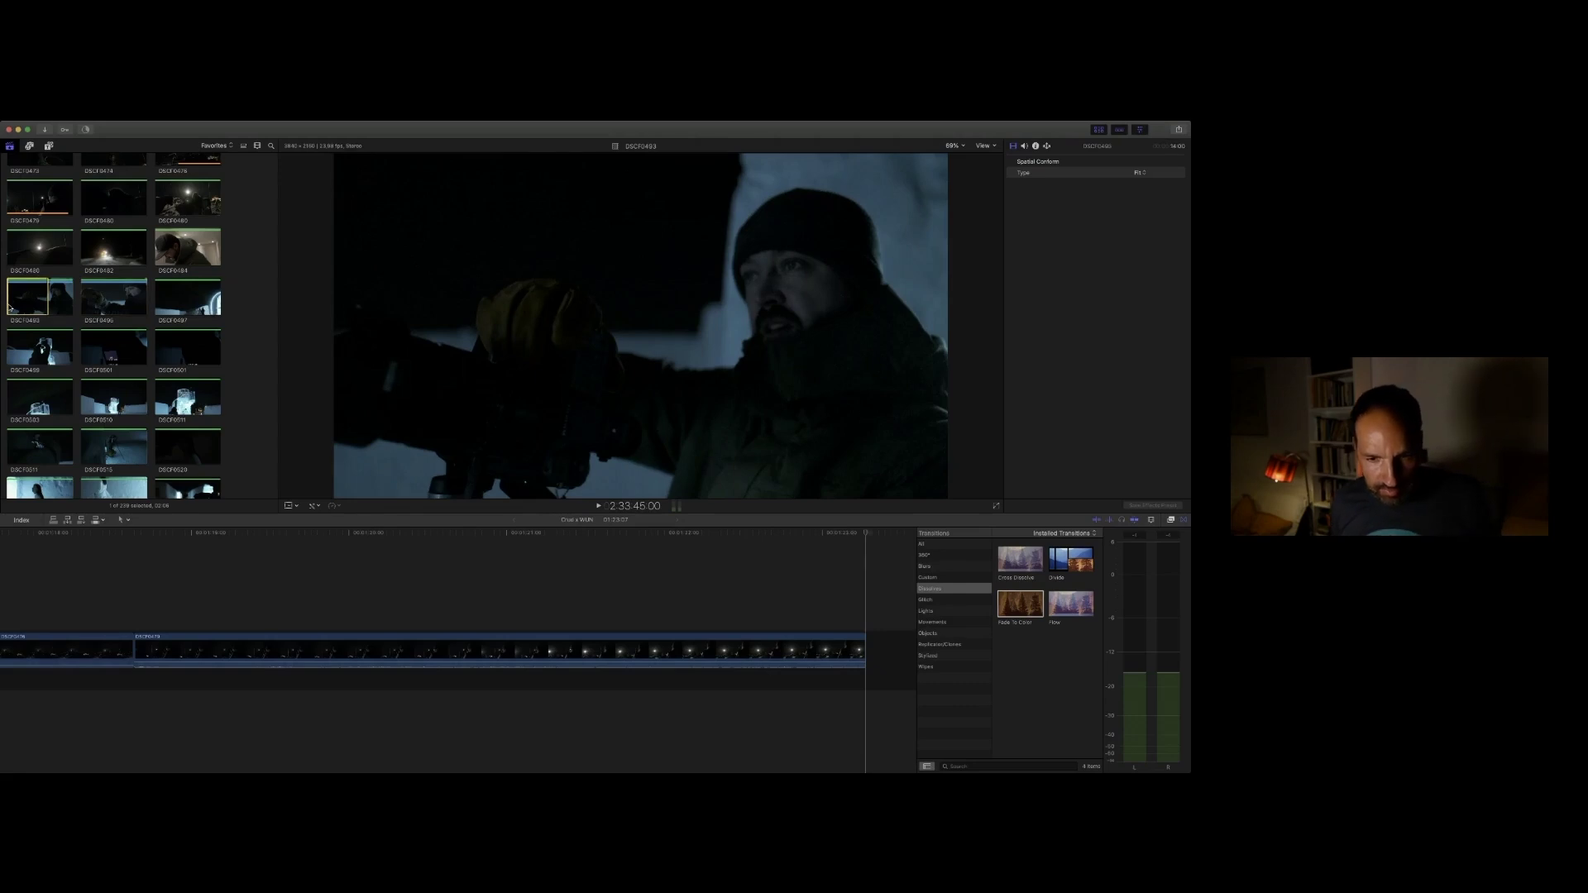
key("e")
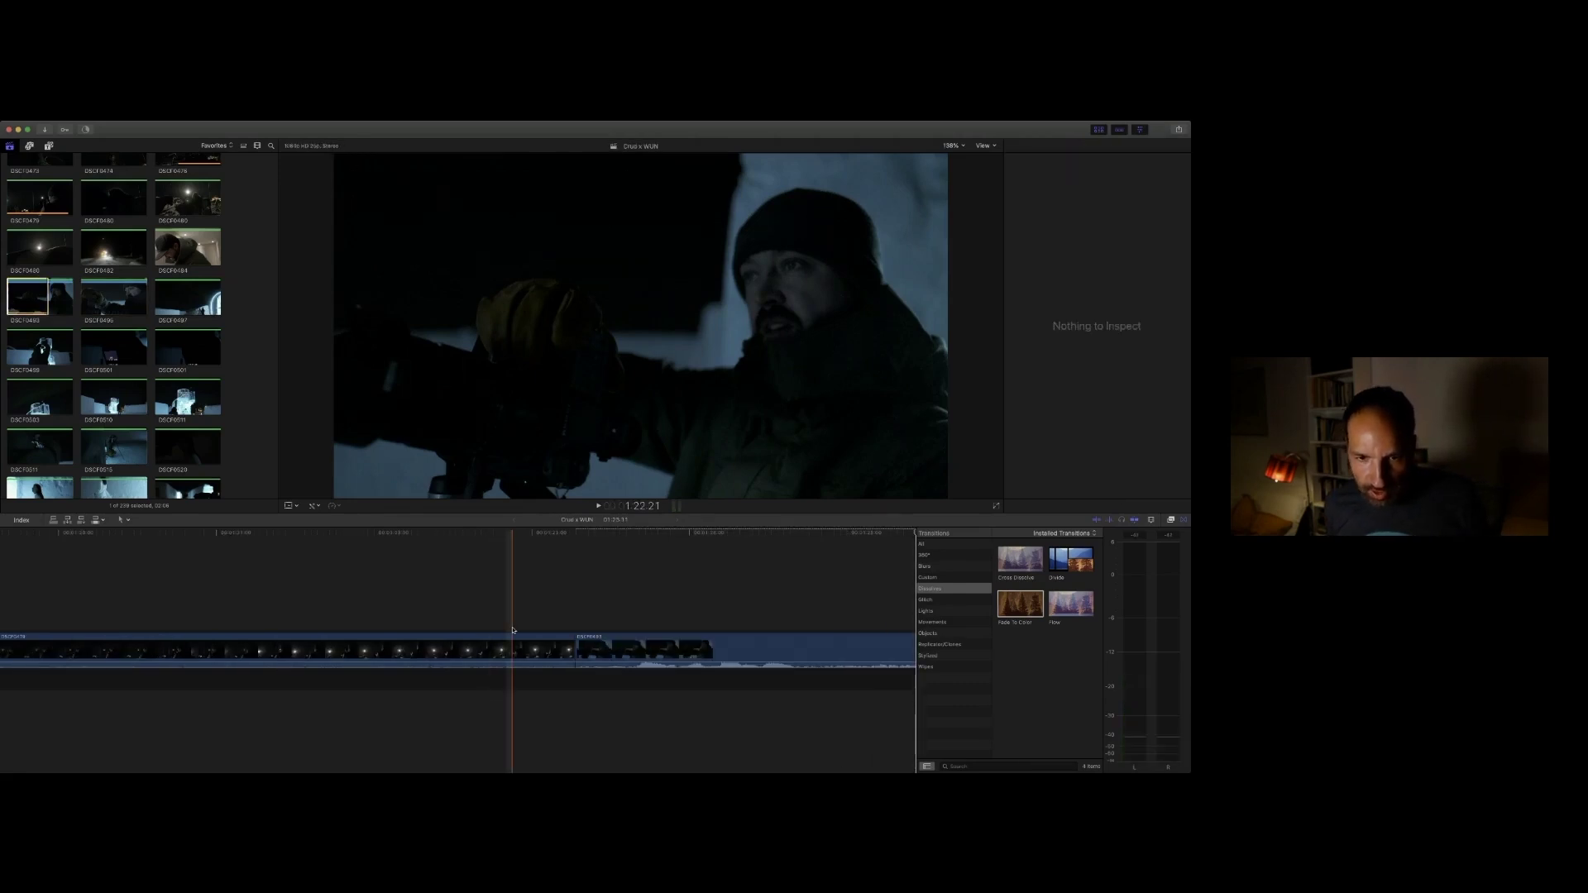
Step: Play back the cut into the bearded man's clip and trim its end at 1:25:04
left_click(513, 630)
key("space")
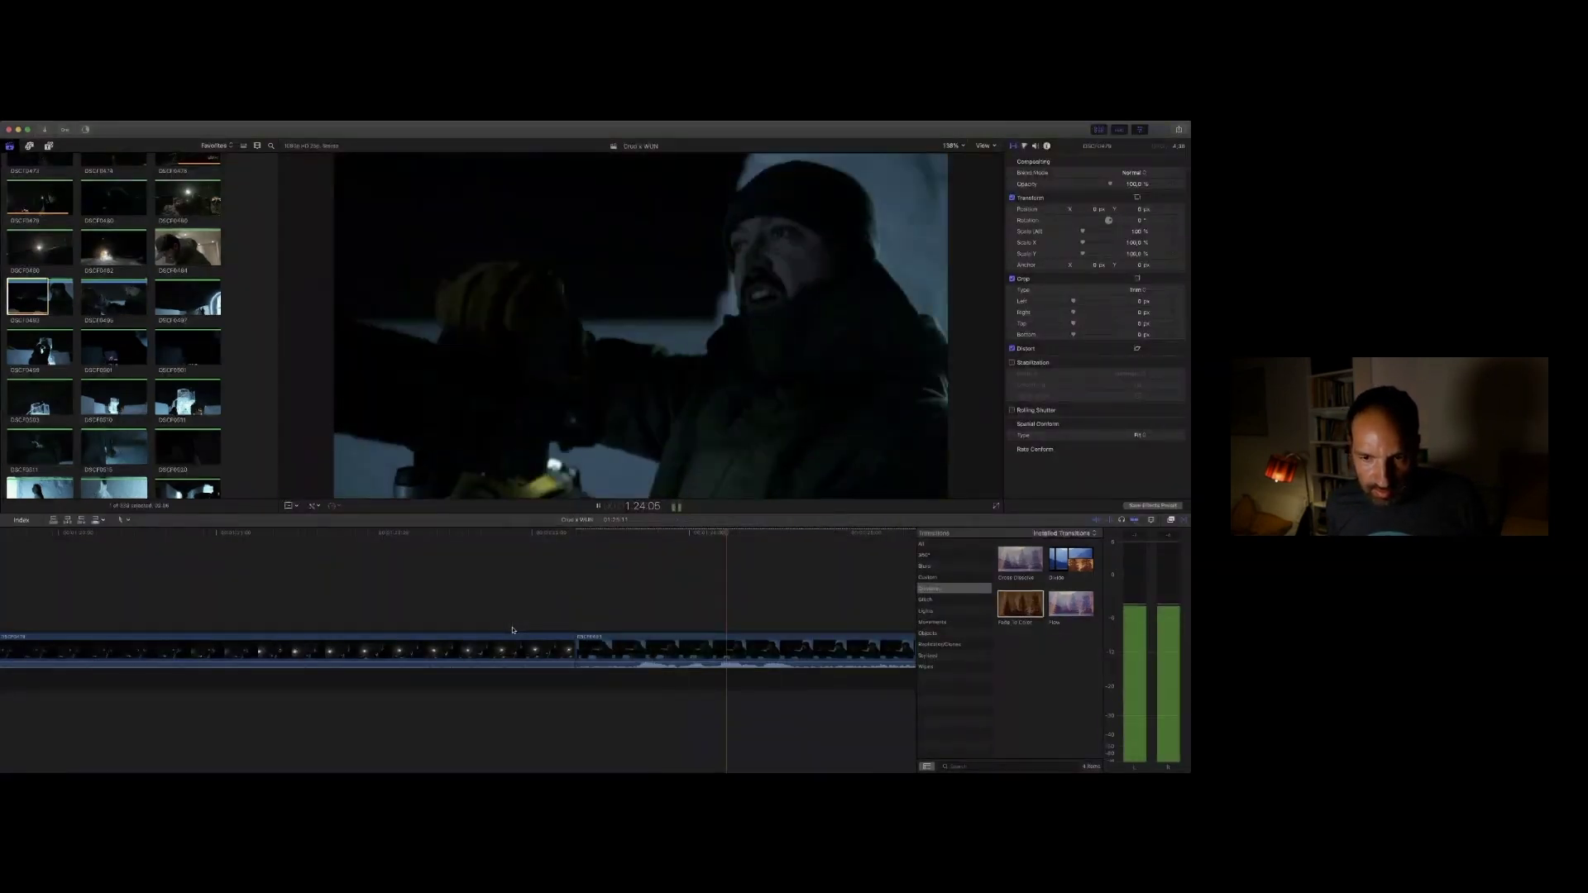
key("space")
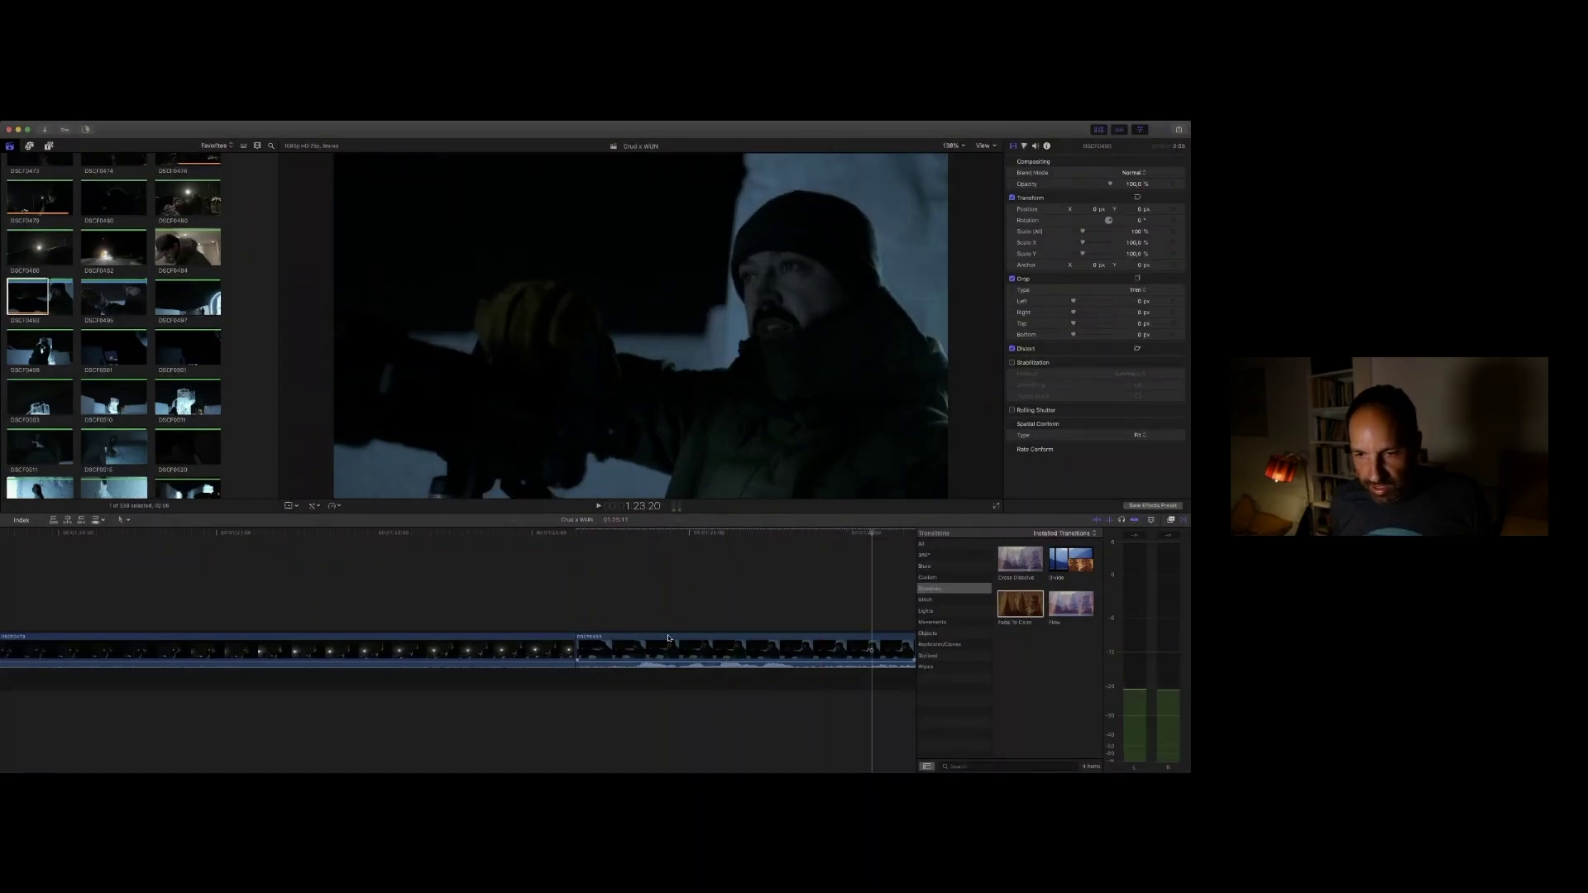
left_click(874, 646)
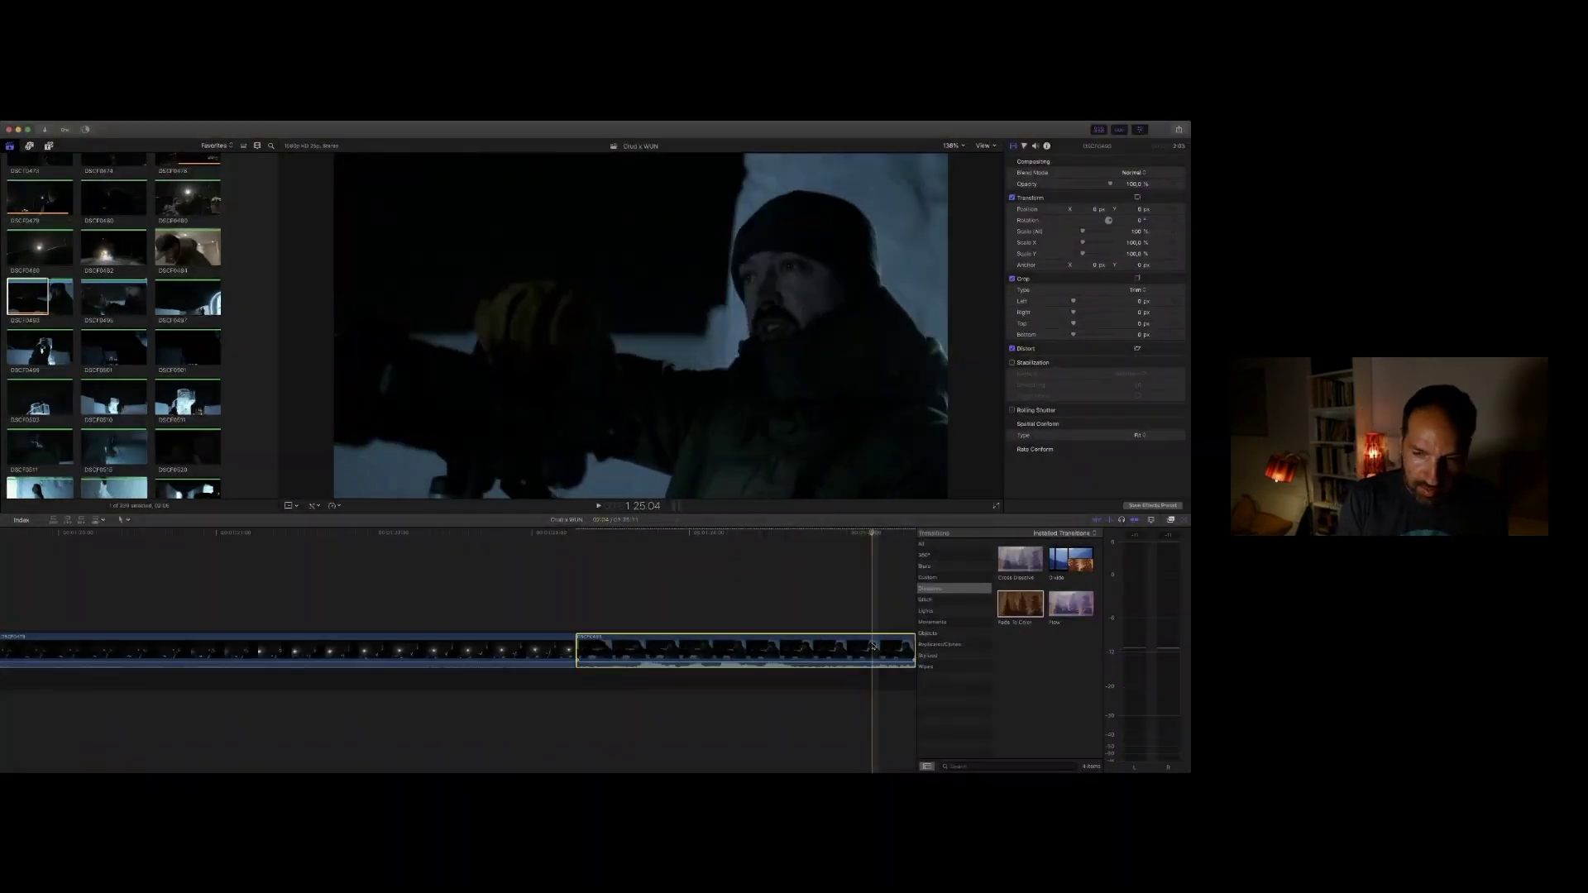
key("alt+]")
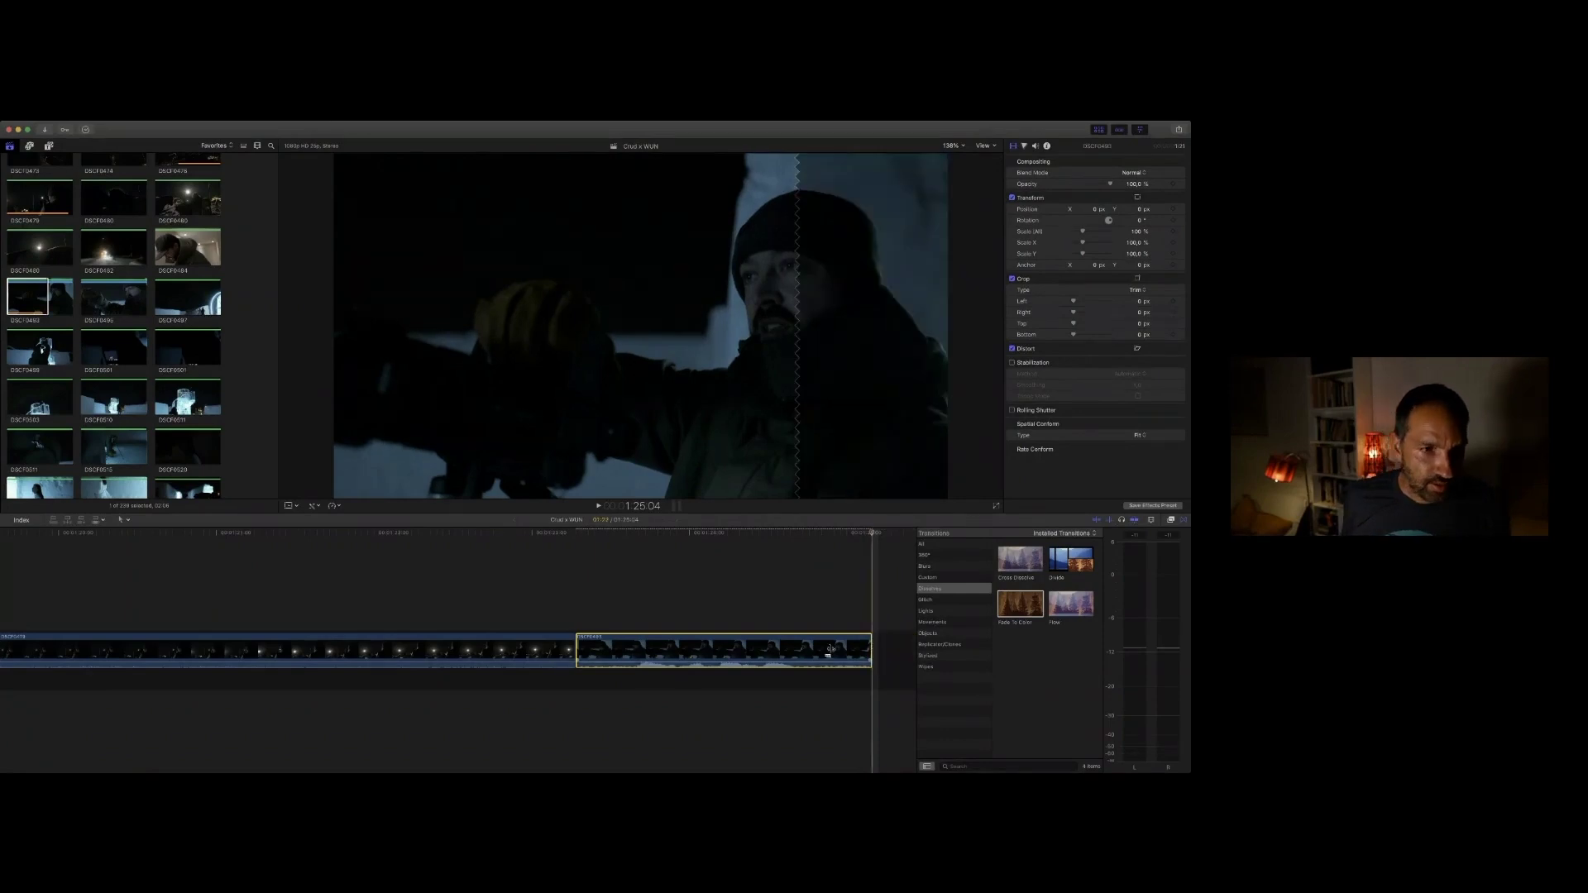
Step: Append the shot of the couple beside the glowing arch to the timeline and play back the cut into it
scroll(116, 302, "down", 1)
left_click(13, 319)
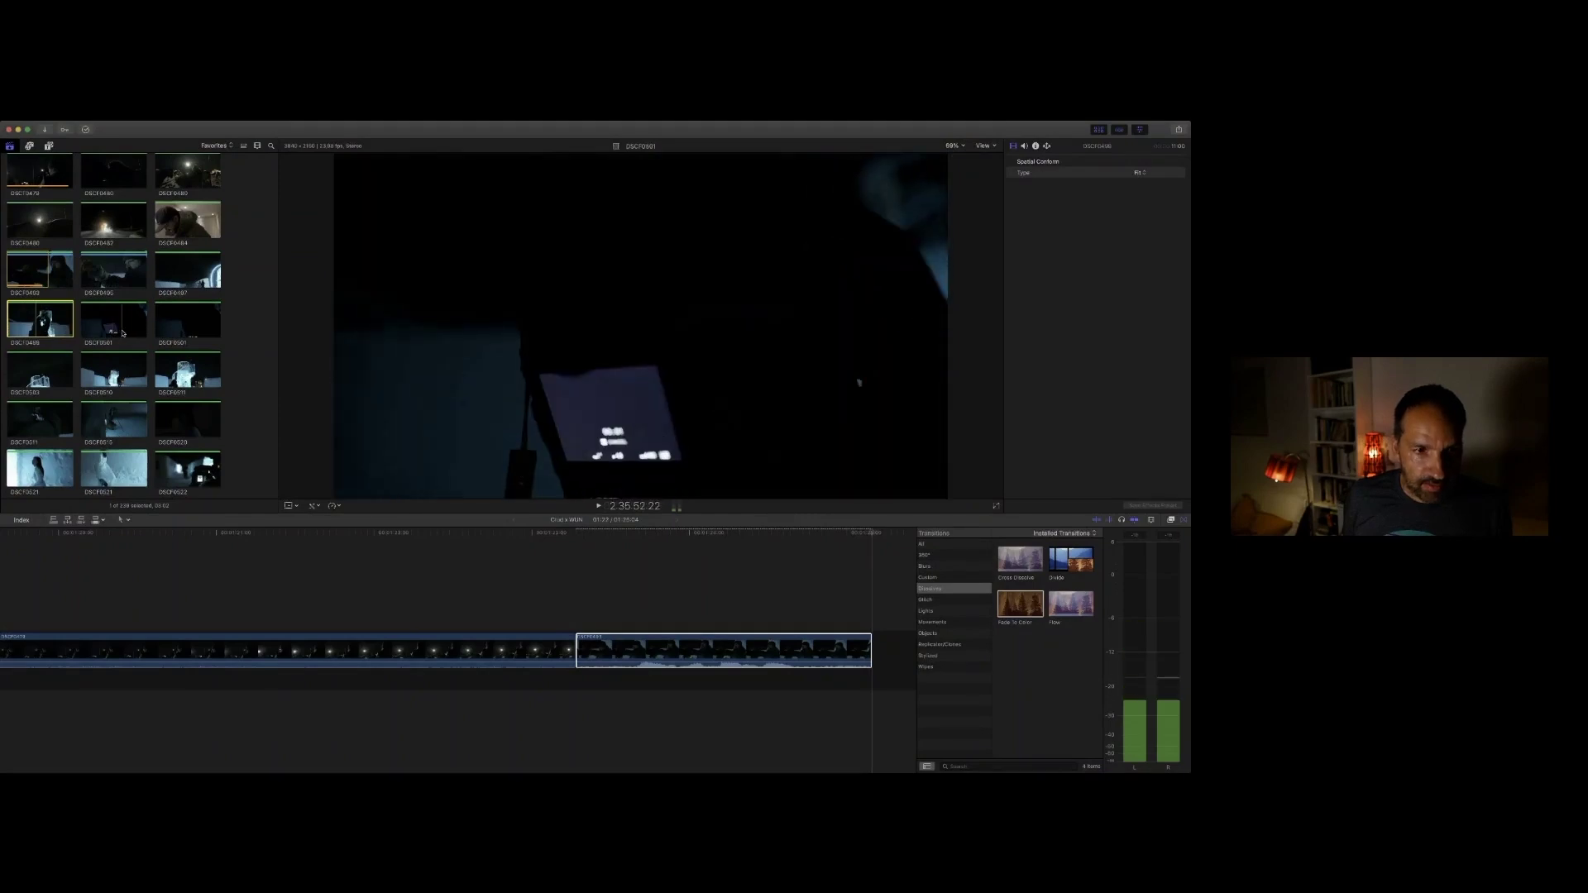
left_click(199, 282)
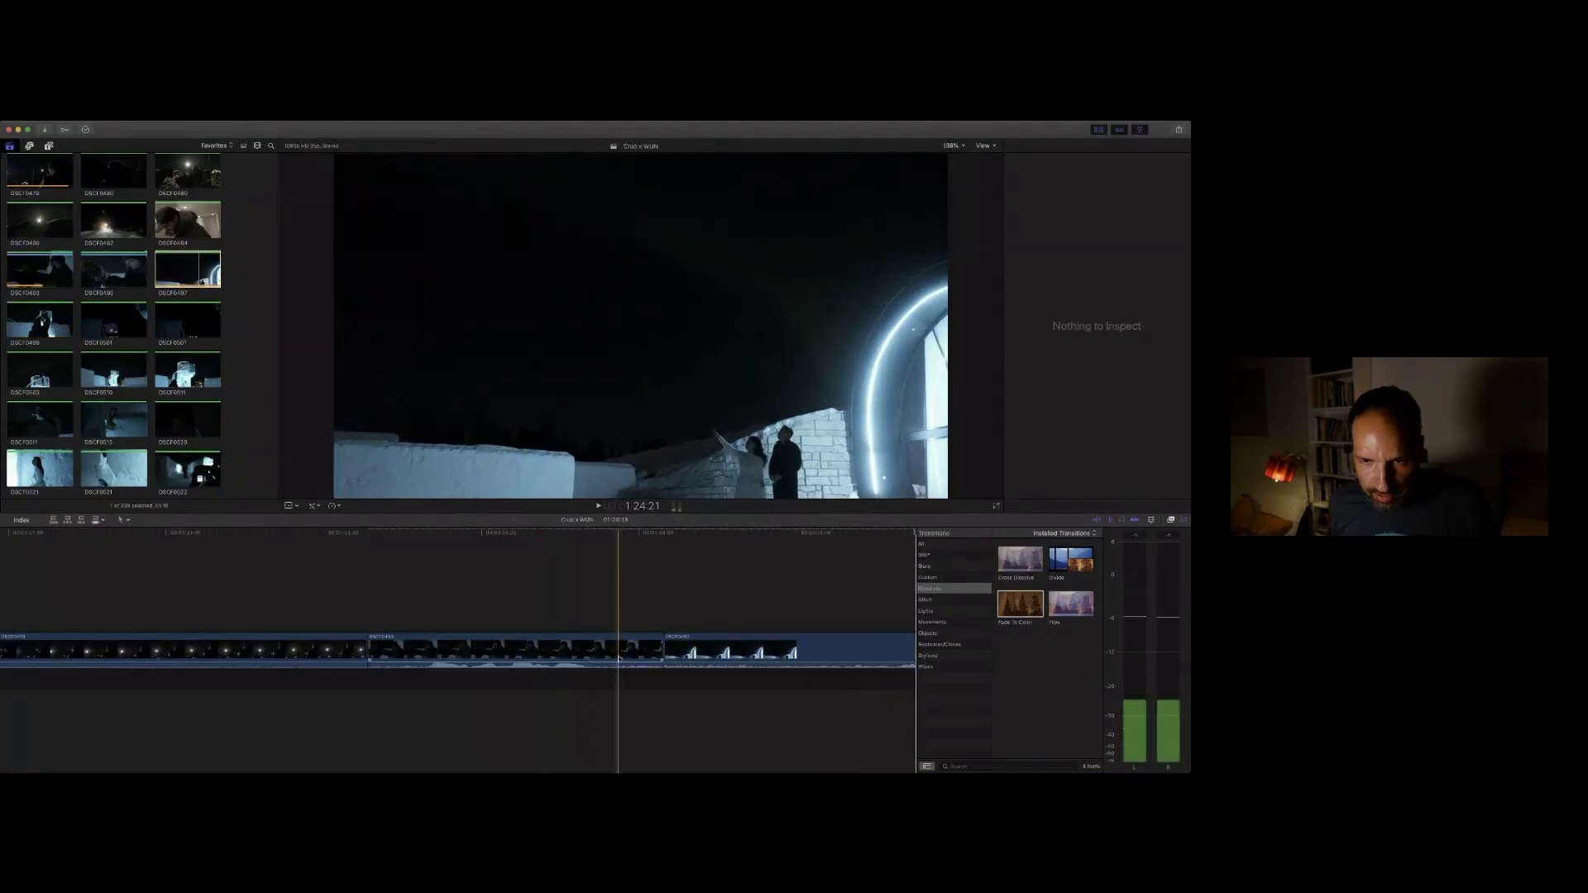
key("space")
left_click(543, 663)
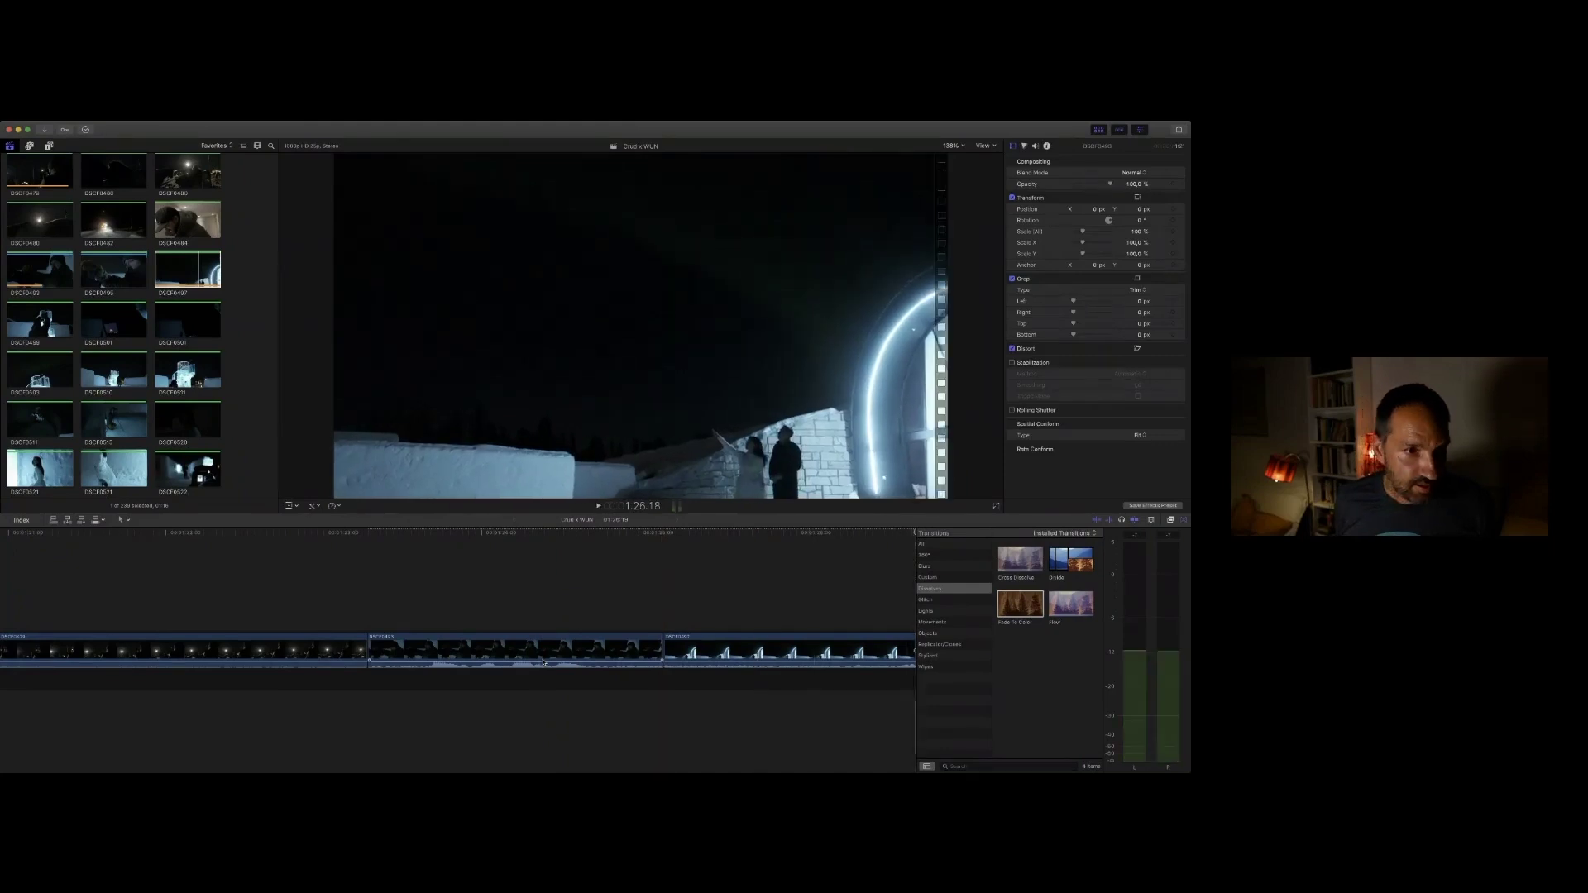
Step: Append the shot of the photographer with the tripod and add the default transition between the glowing arch clip and it
left_click(23, 329)
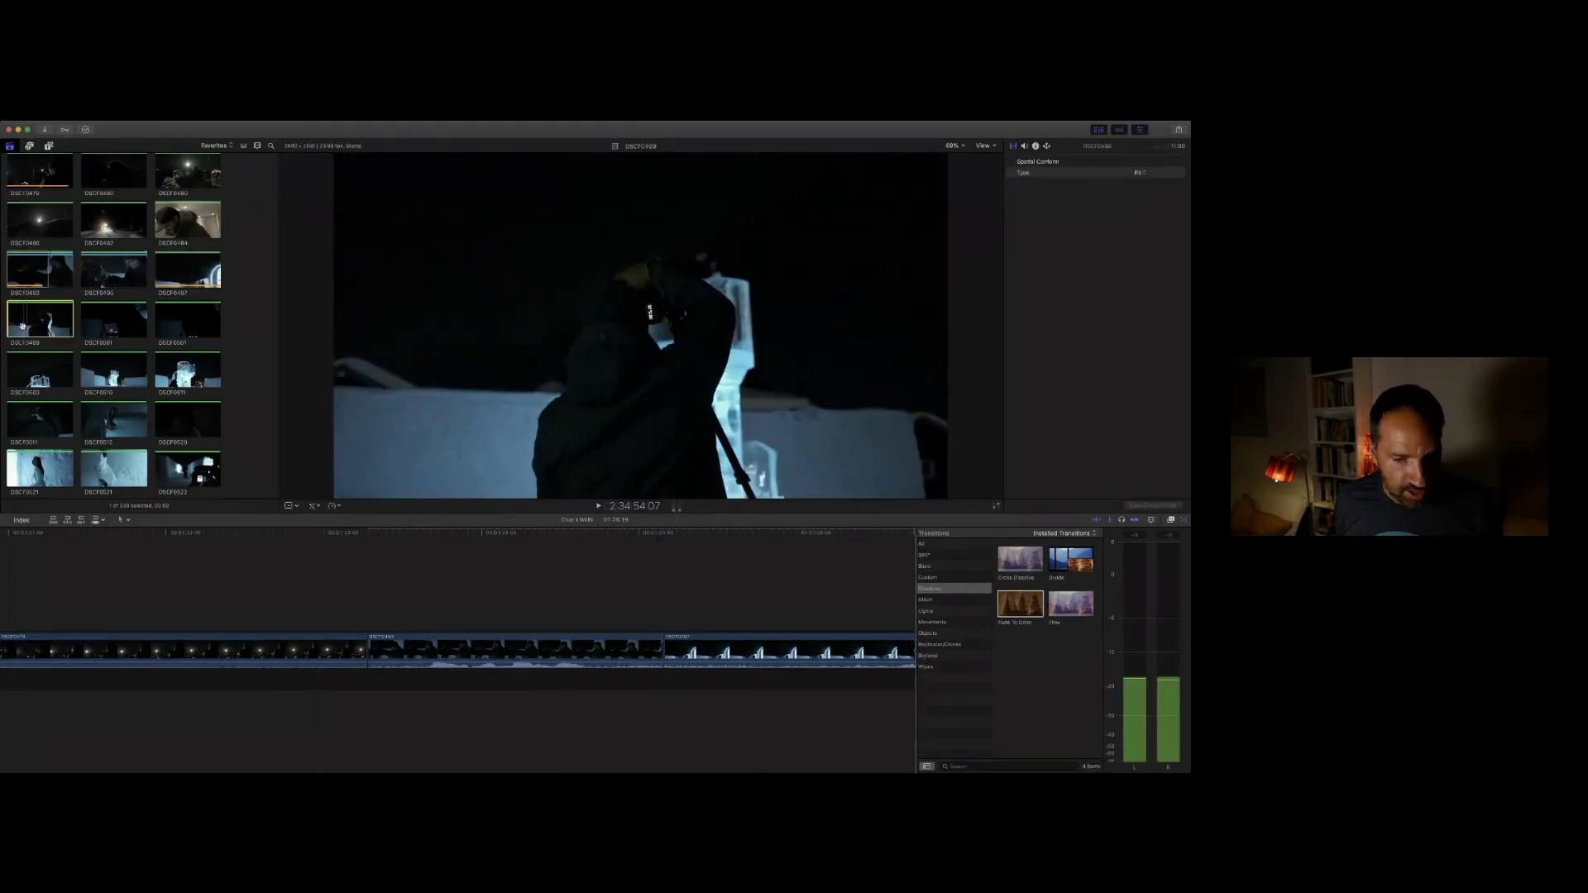
key("e")
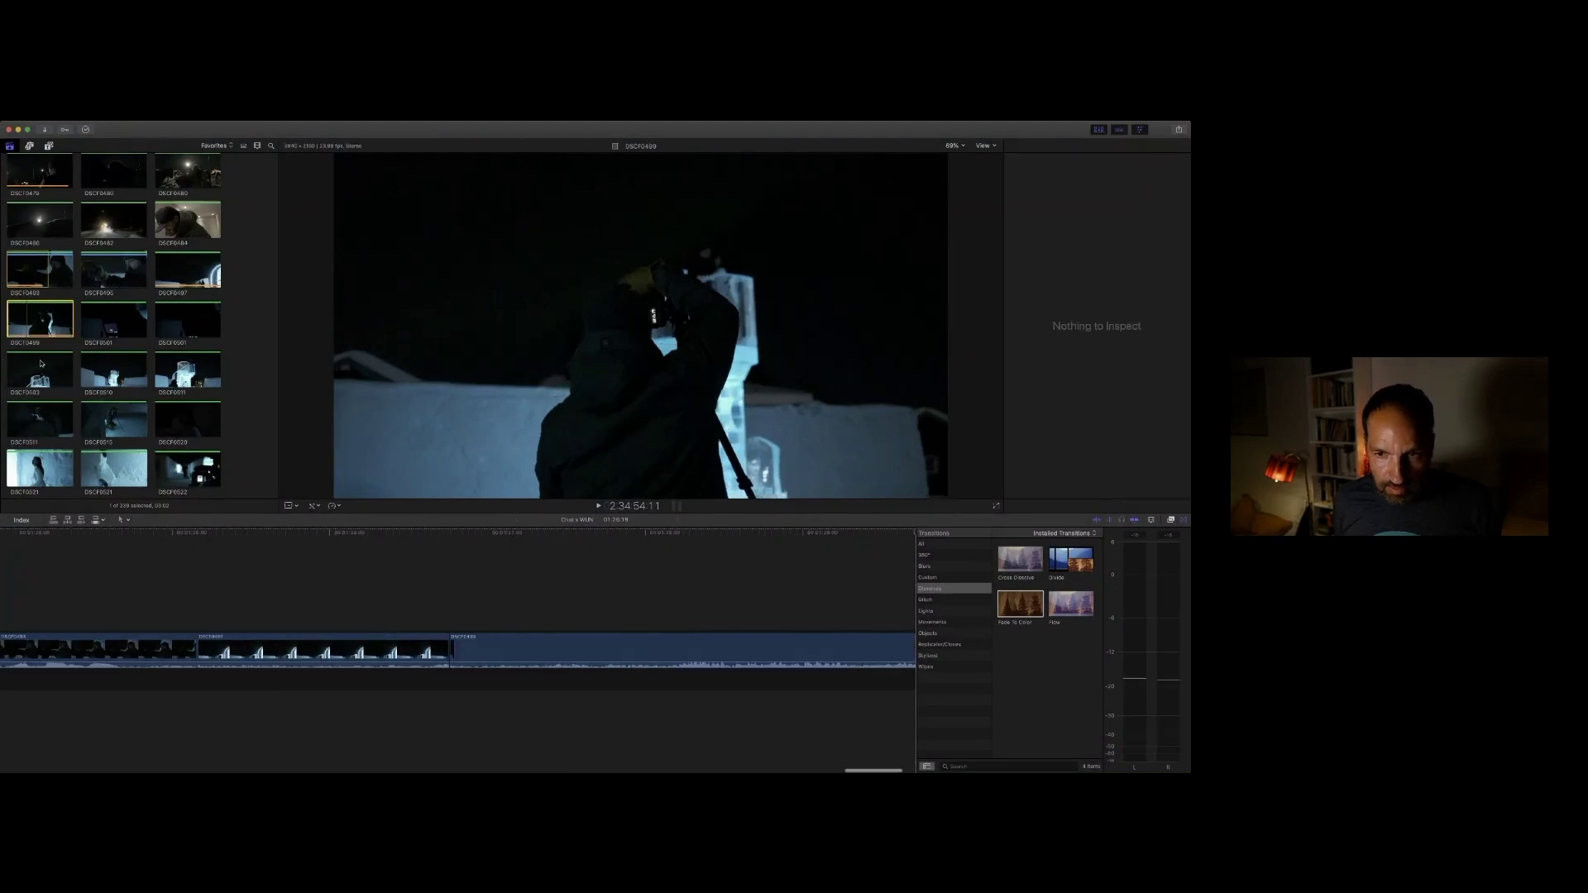
key("space")
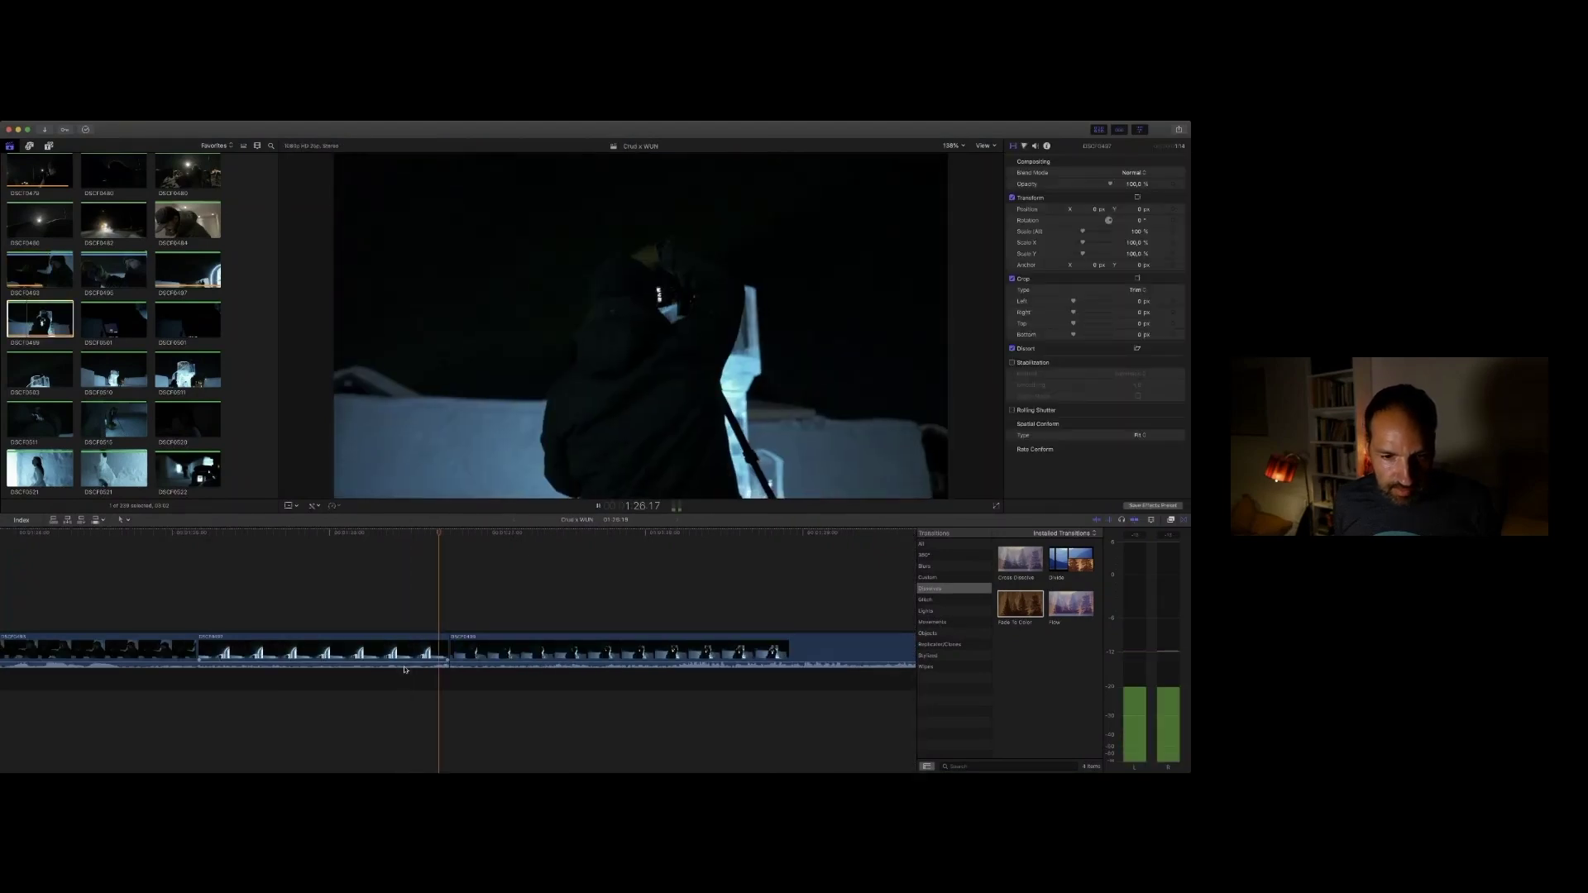
key("space")
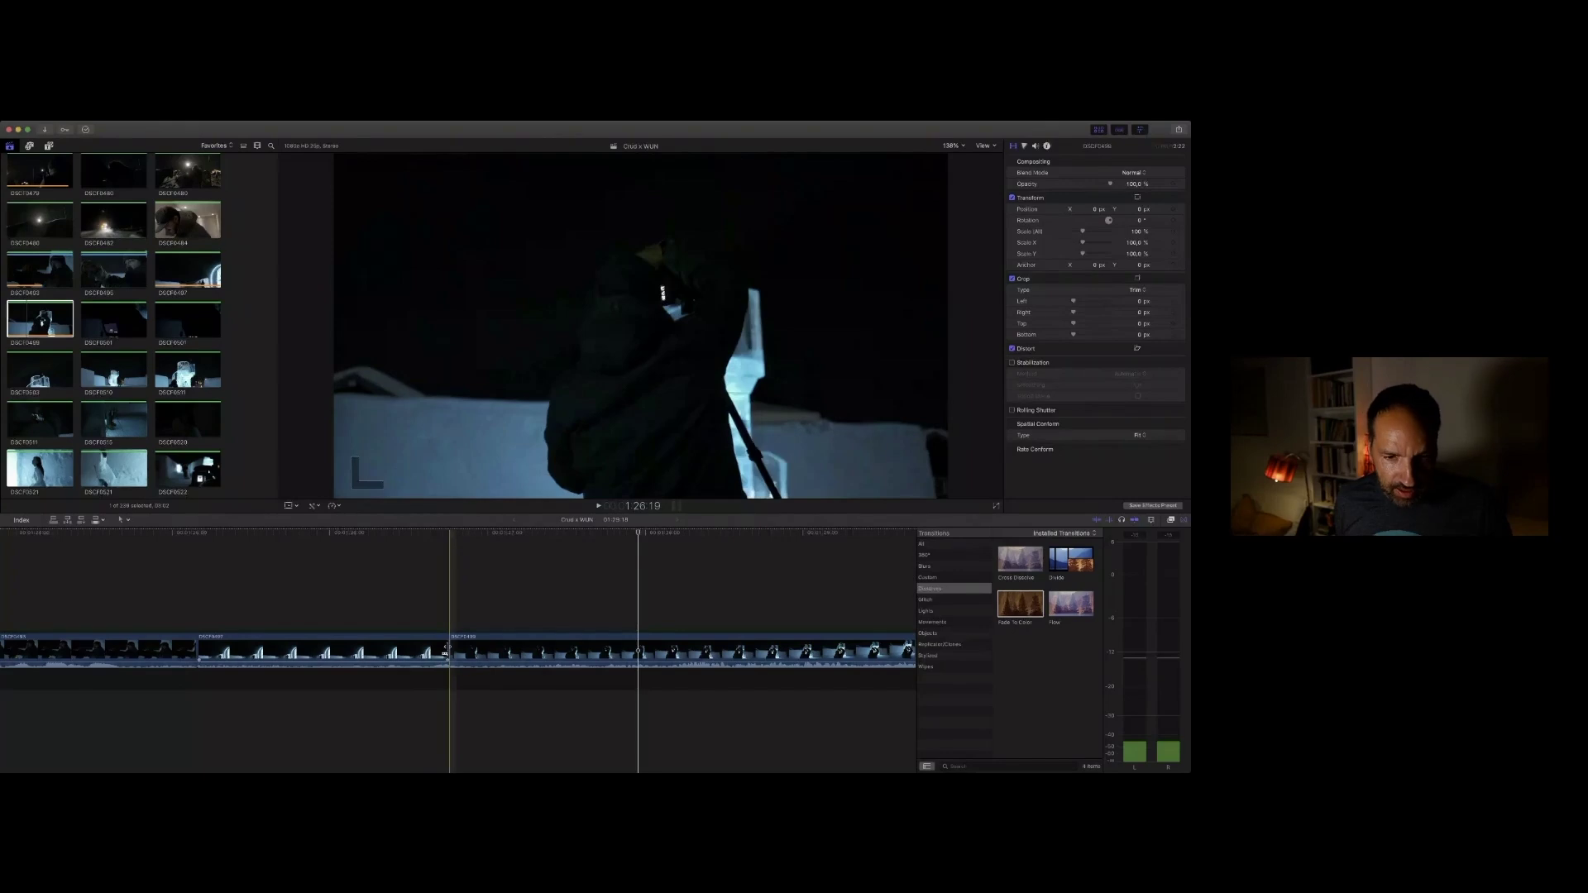
key("super+t")
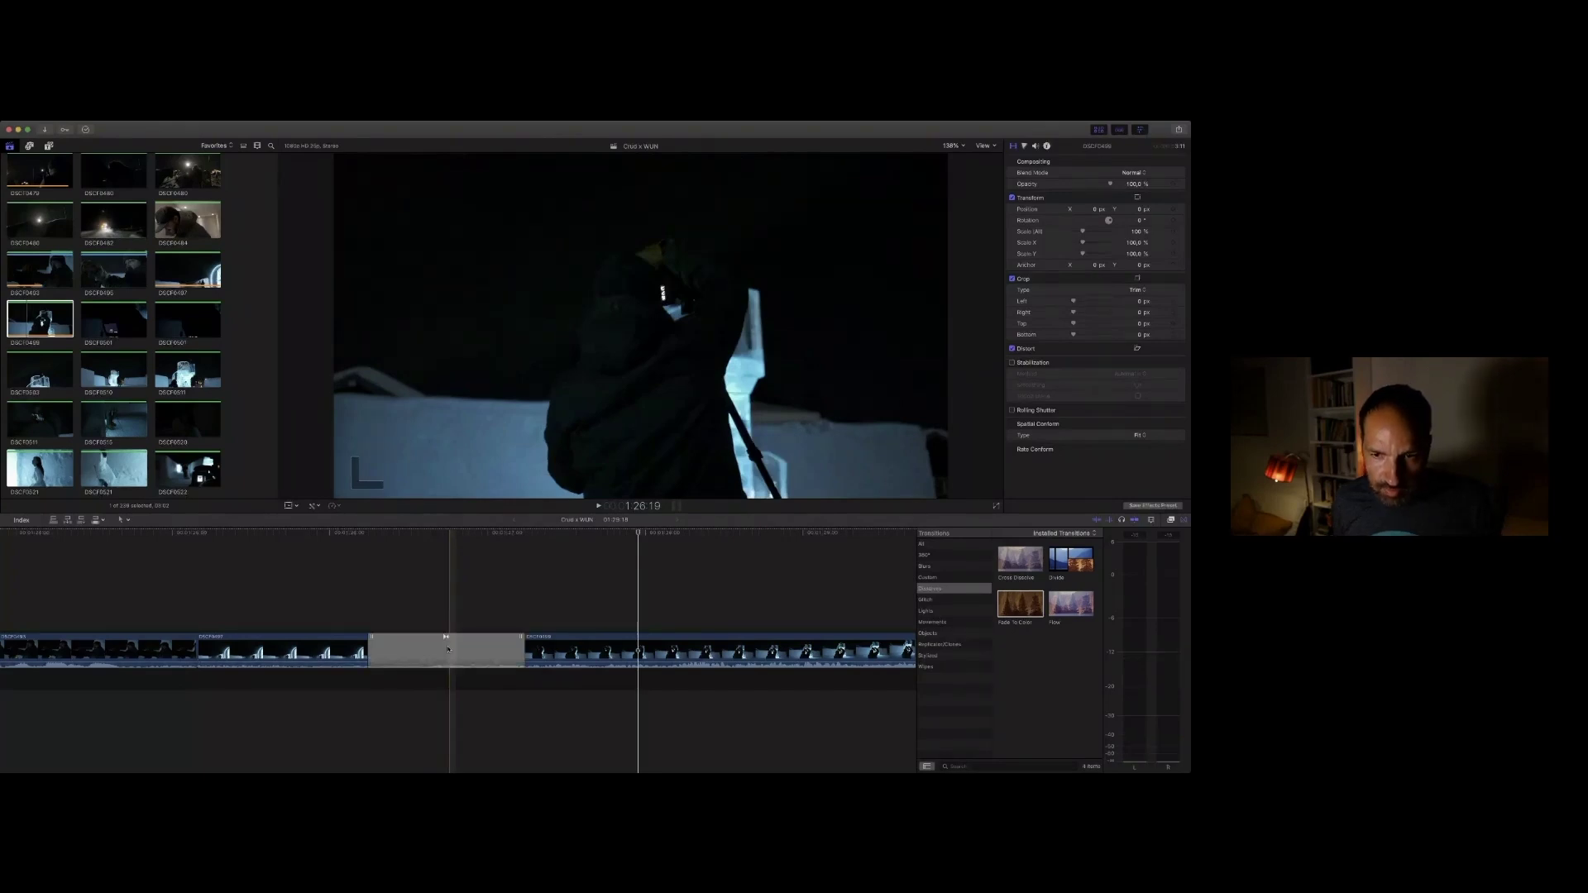
Step: Play back the transition into the photographer-with-tripod clip and trim that clip's end at 1:29:09
key("space")
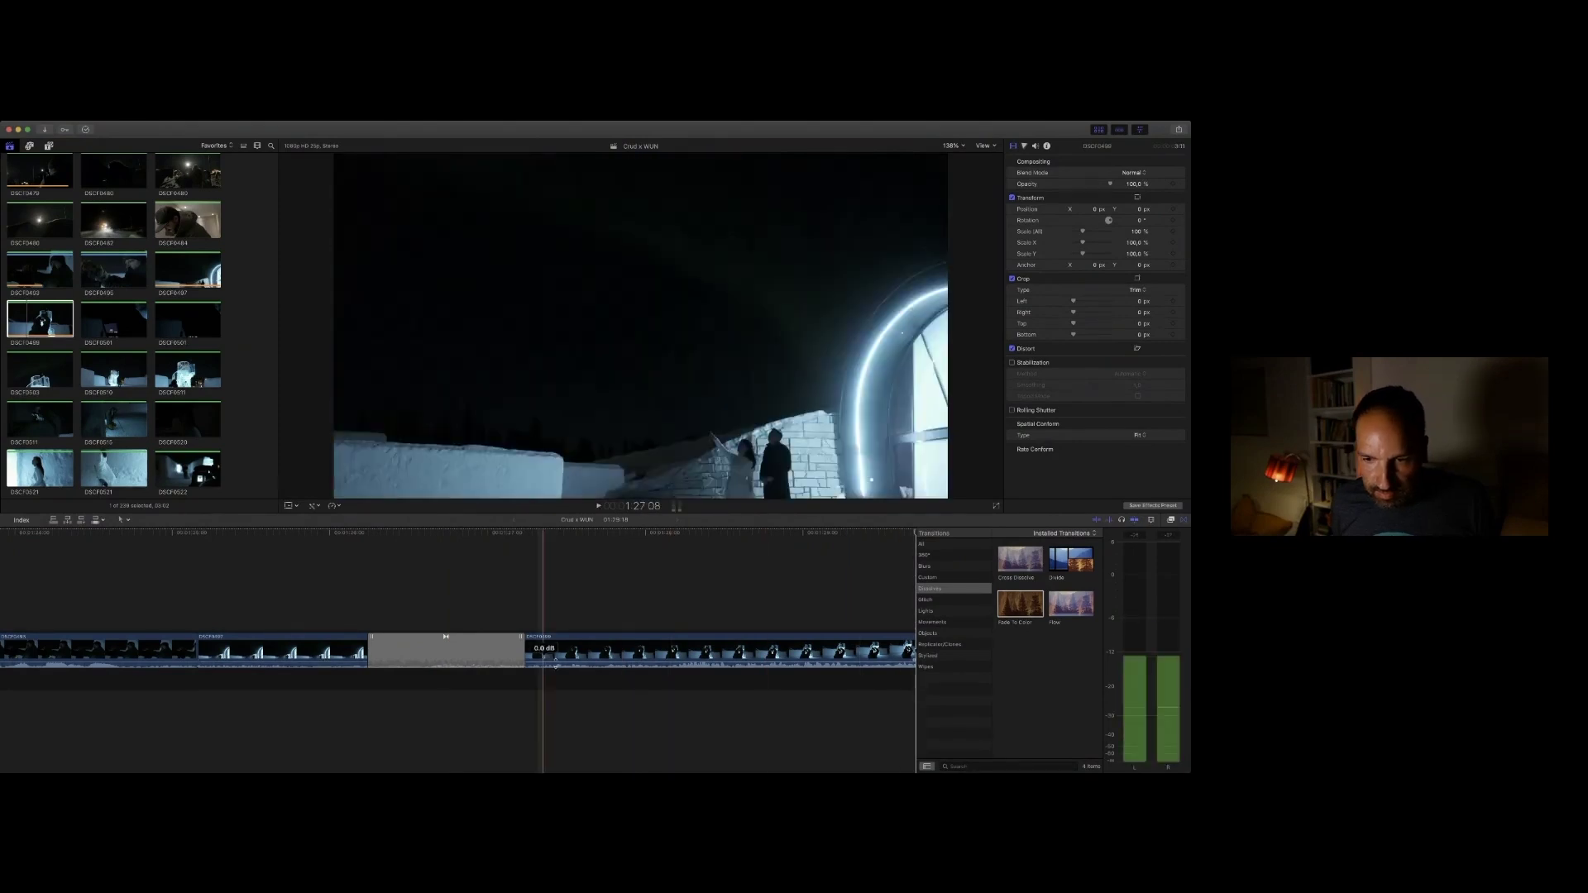
left_click(865, 648)
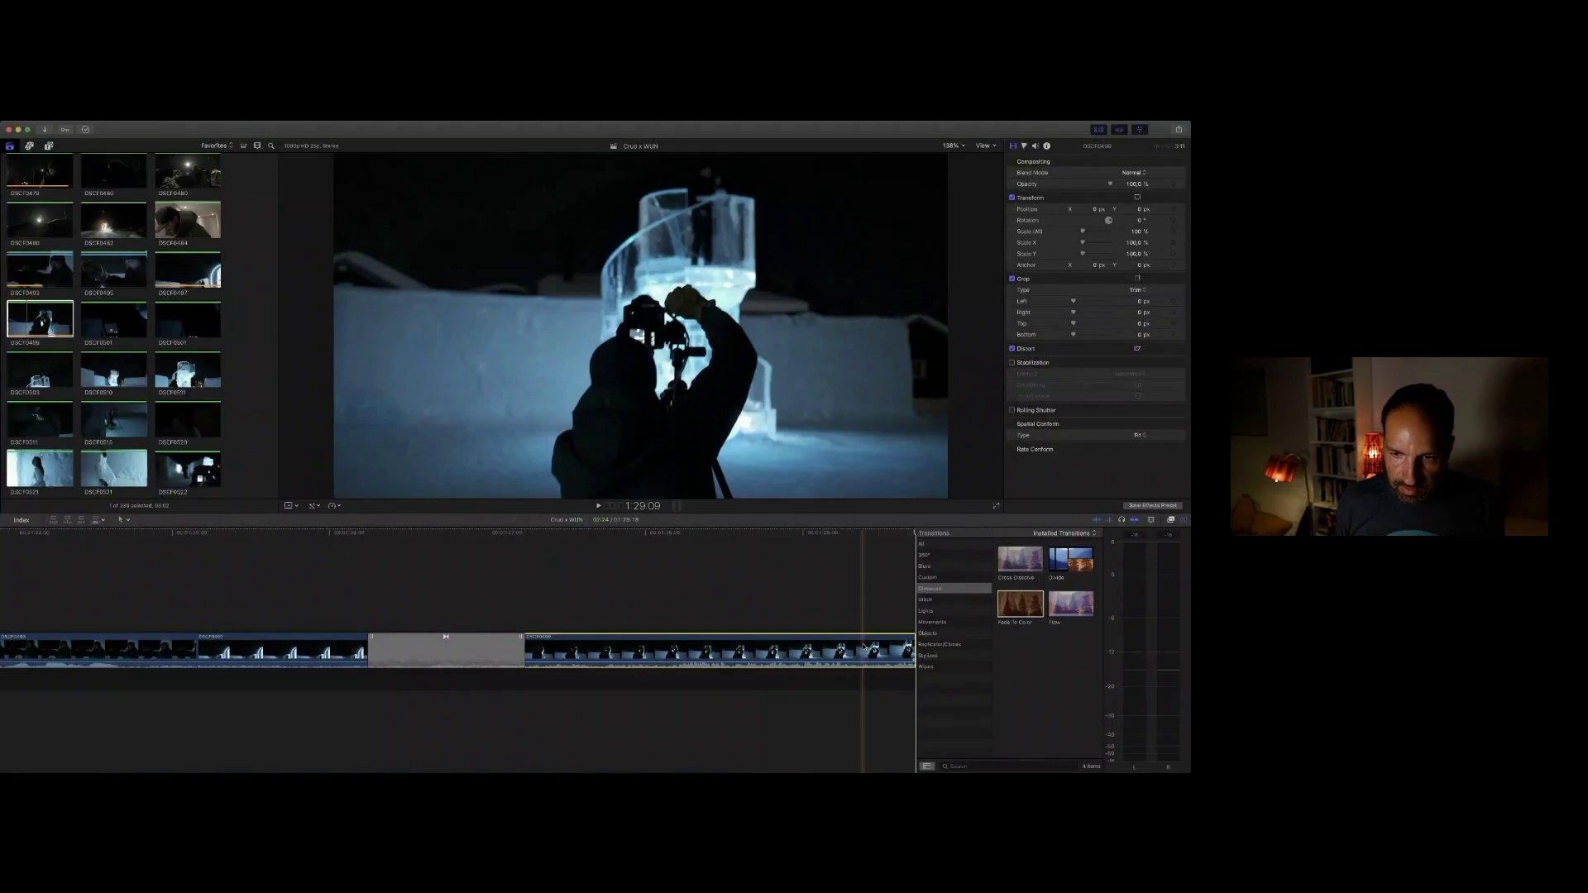
key("alt+bracketright")
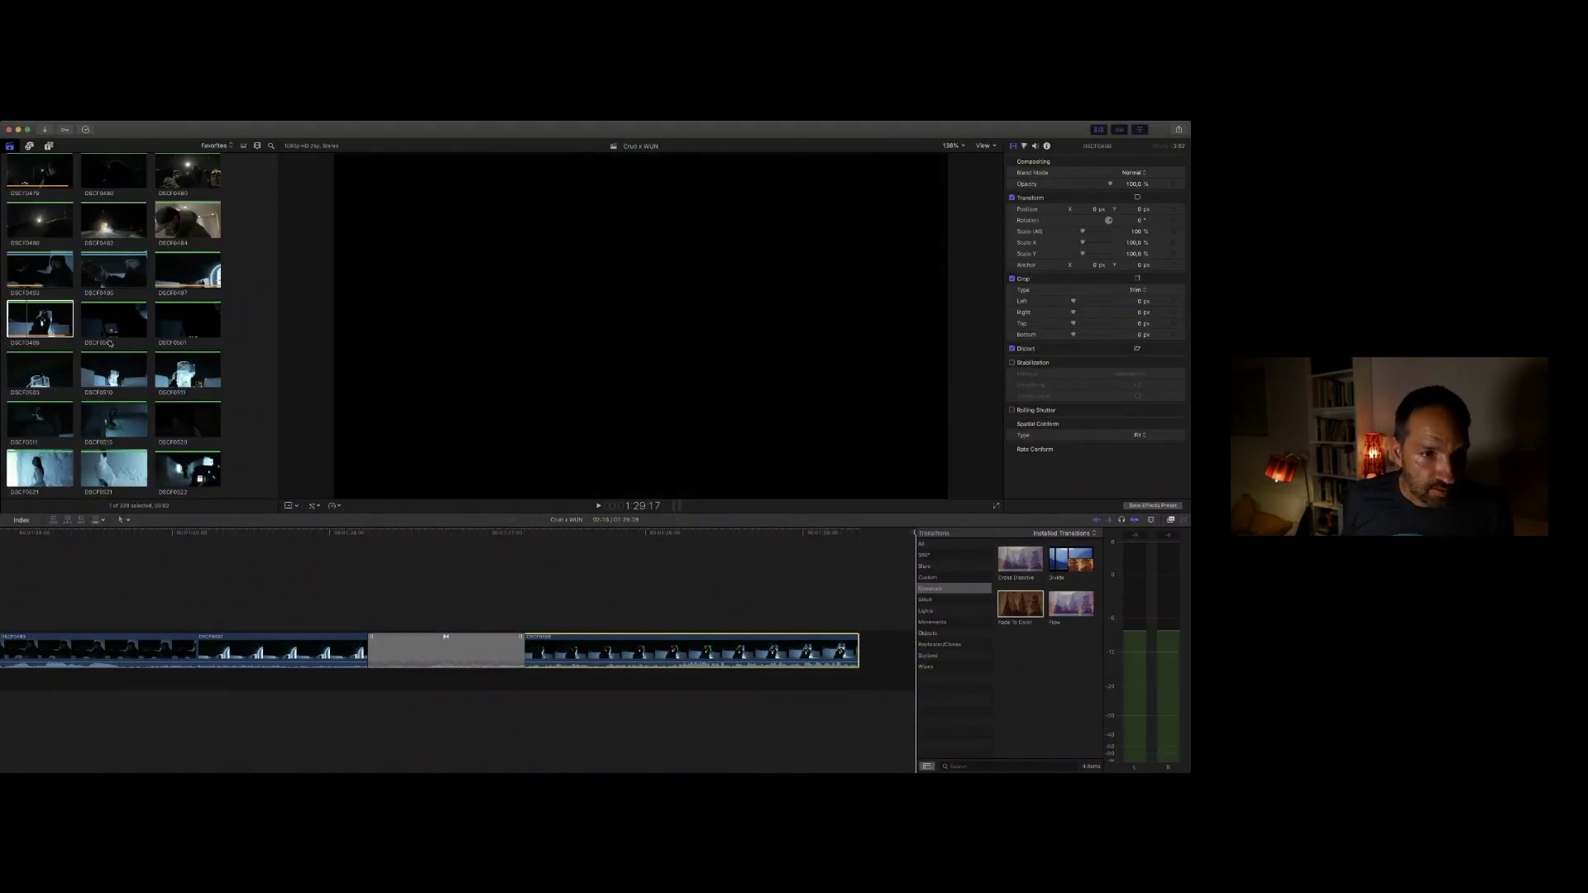
Step: Append the dark close-up of the camera screen and add the default transition between the photographer clip and it
left_click(83, 321)
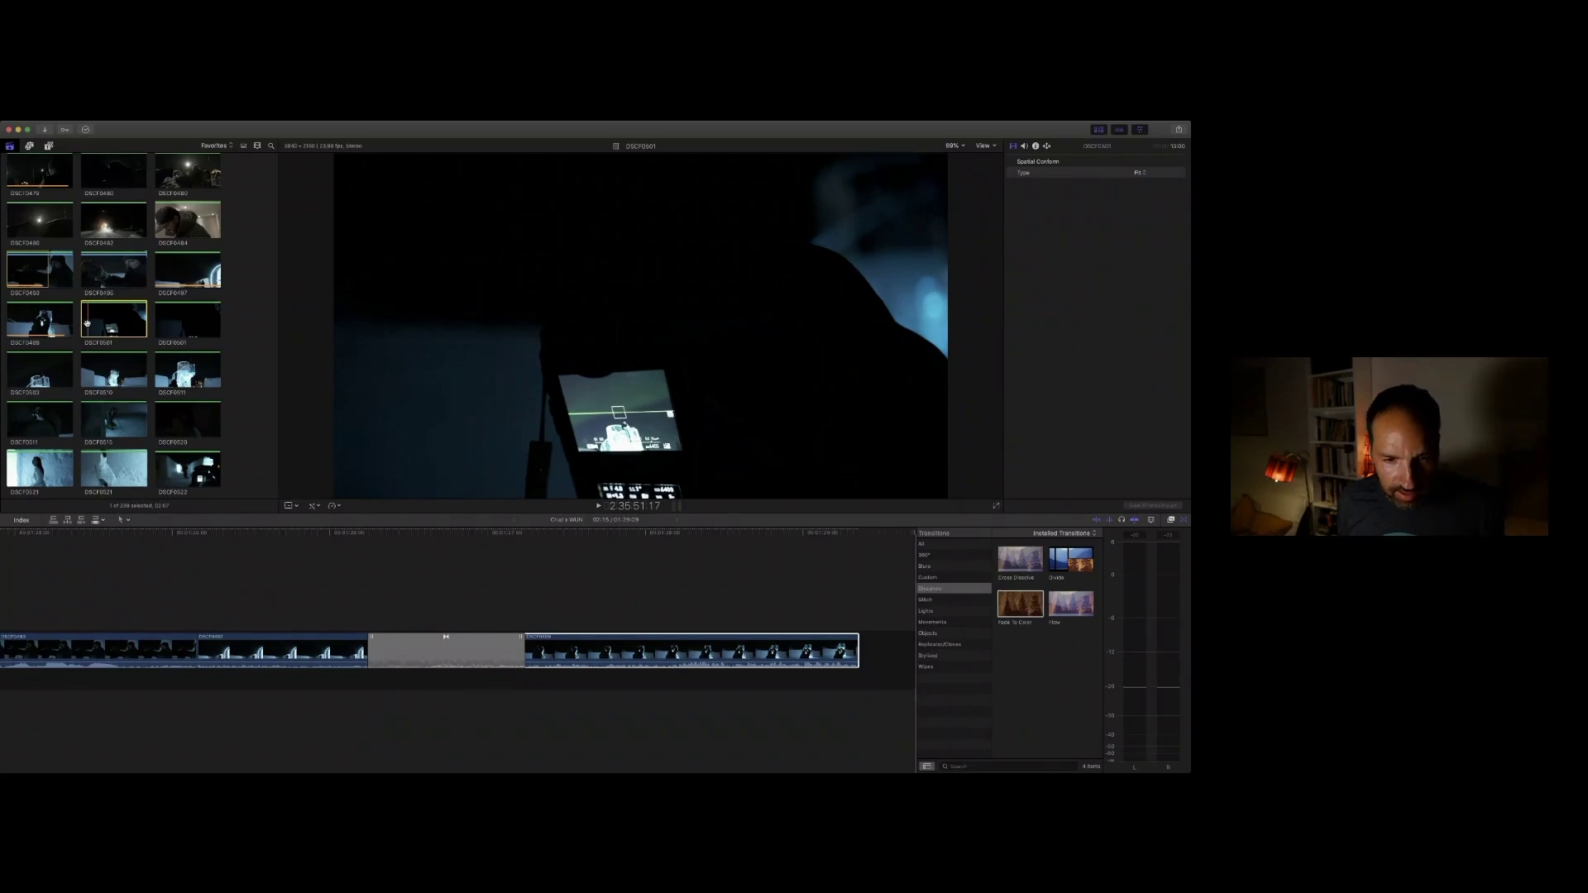
key("e")
key("space")
left_click(565, 651)
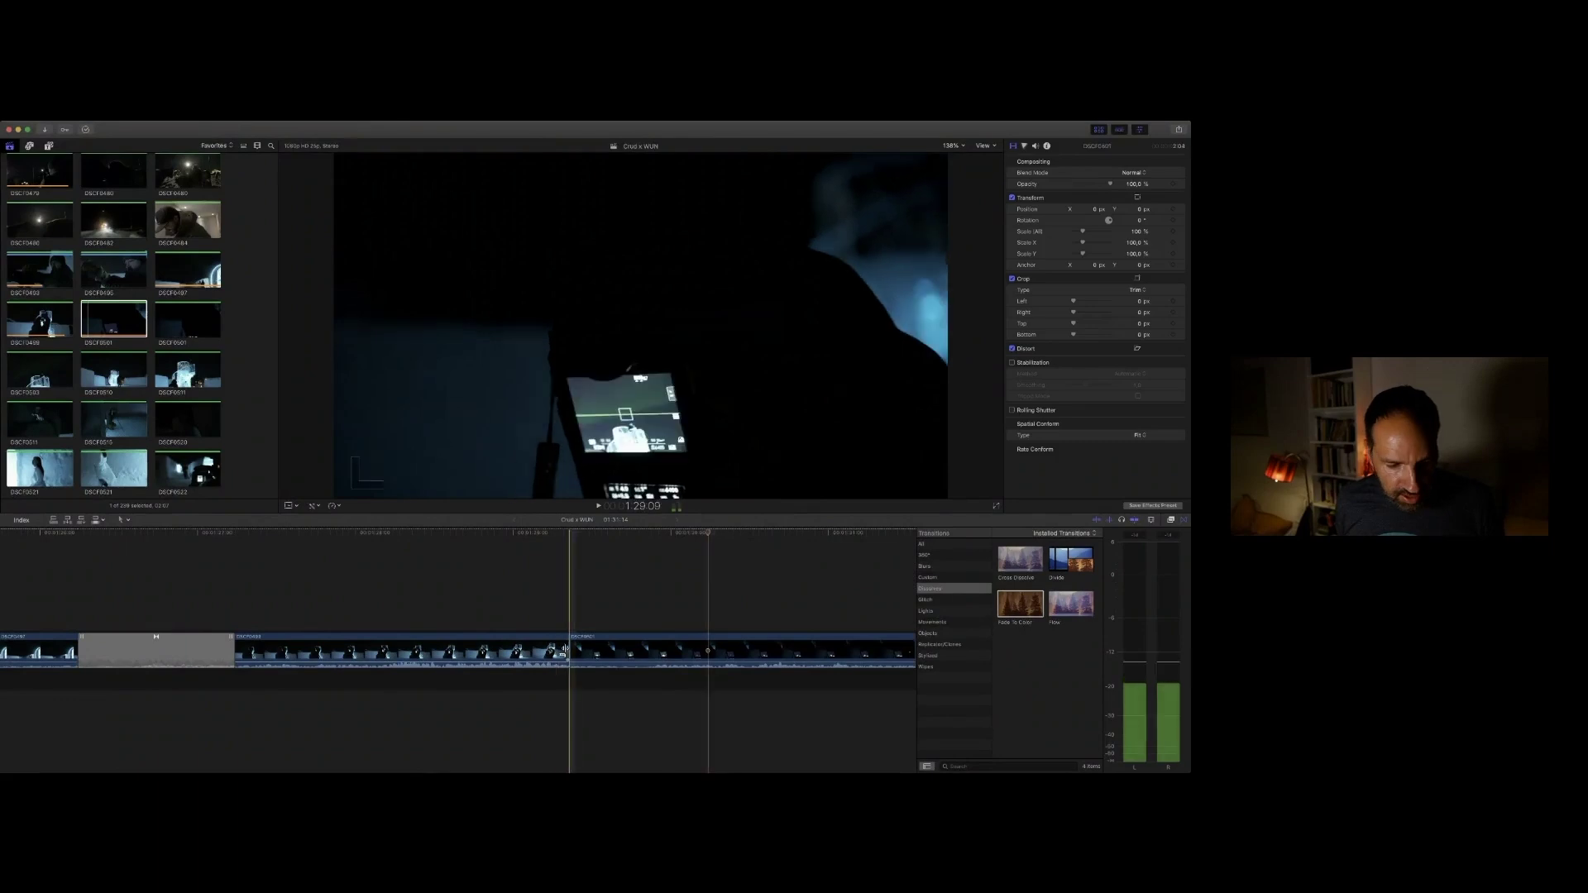
key("space")
key("super+t")
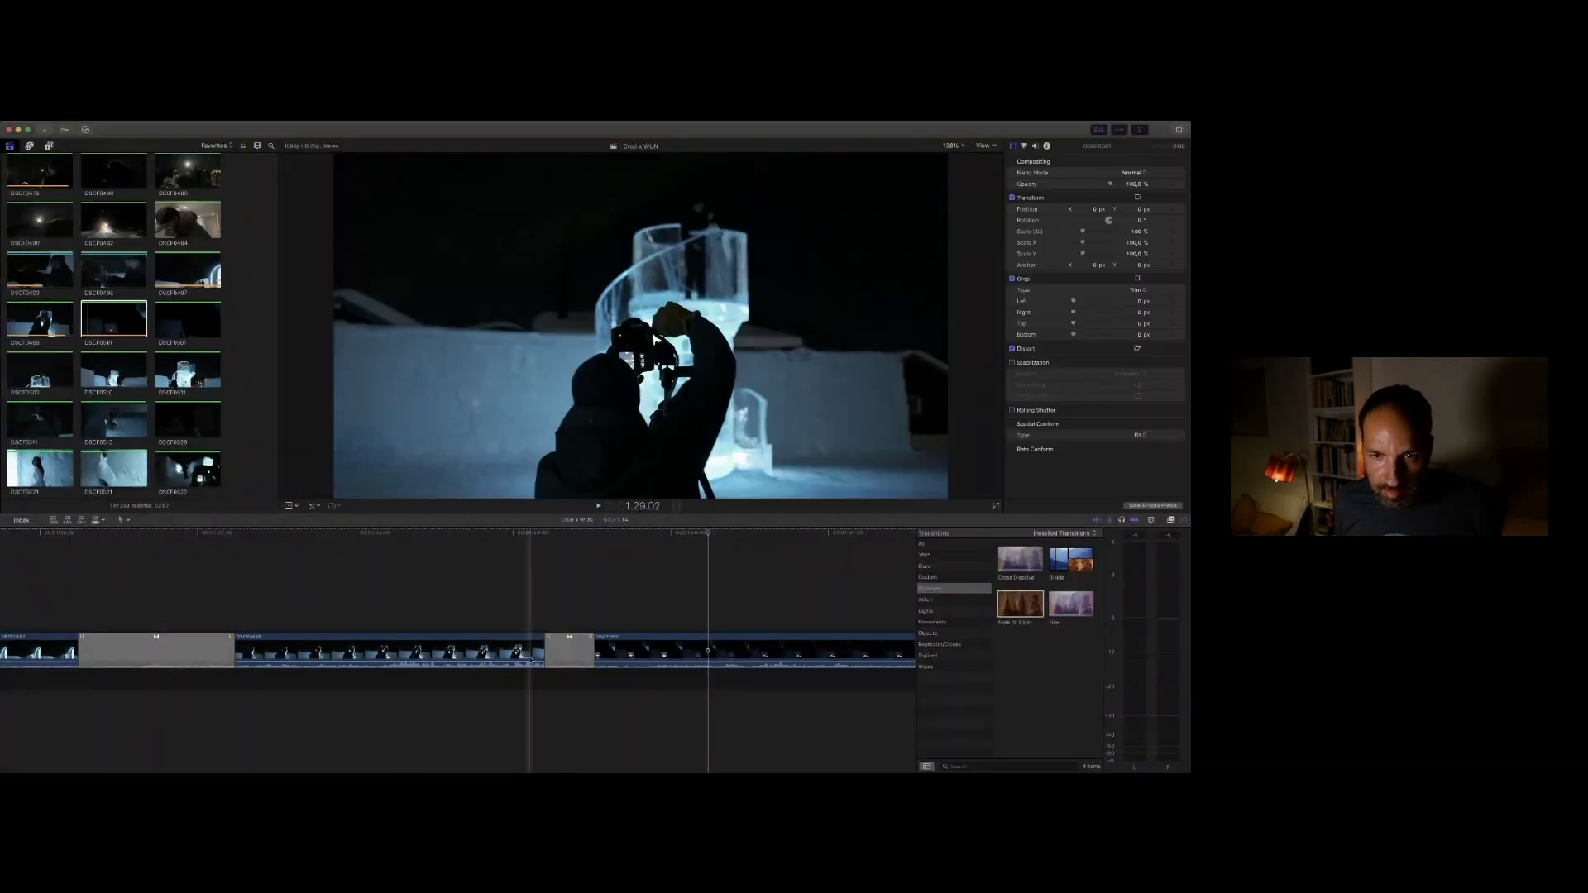
Step: Play back the transition into the camera-screen close-up, reverse that clip's playback direction and review the result
key("space")
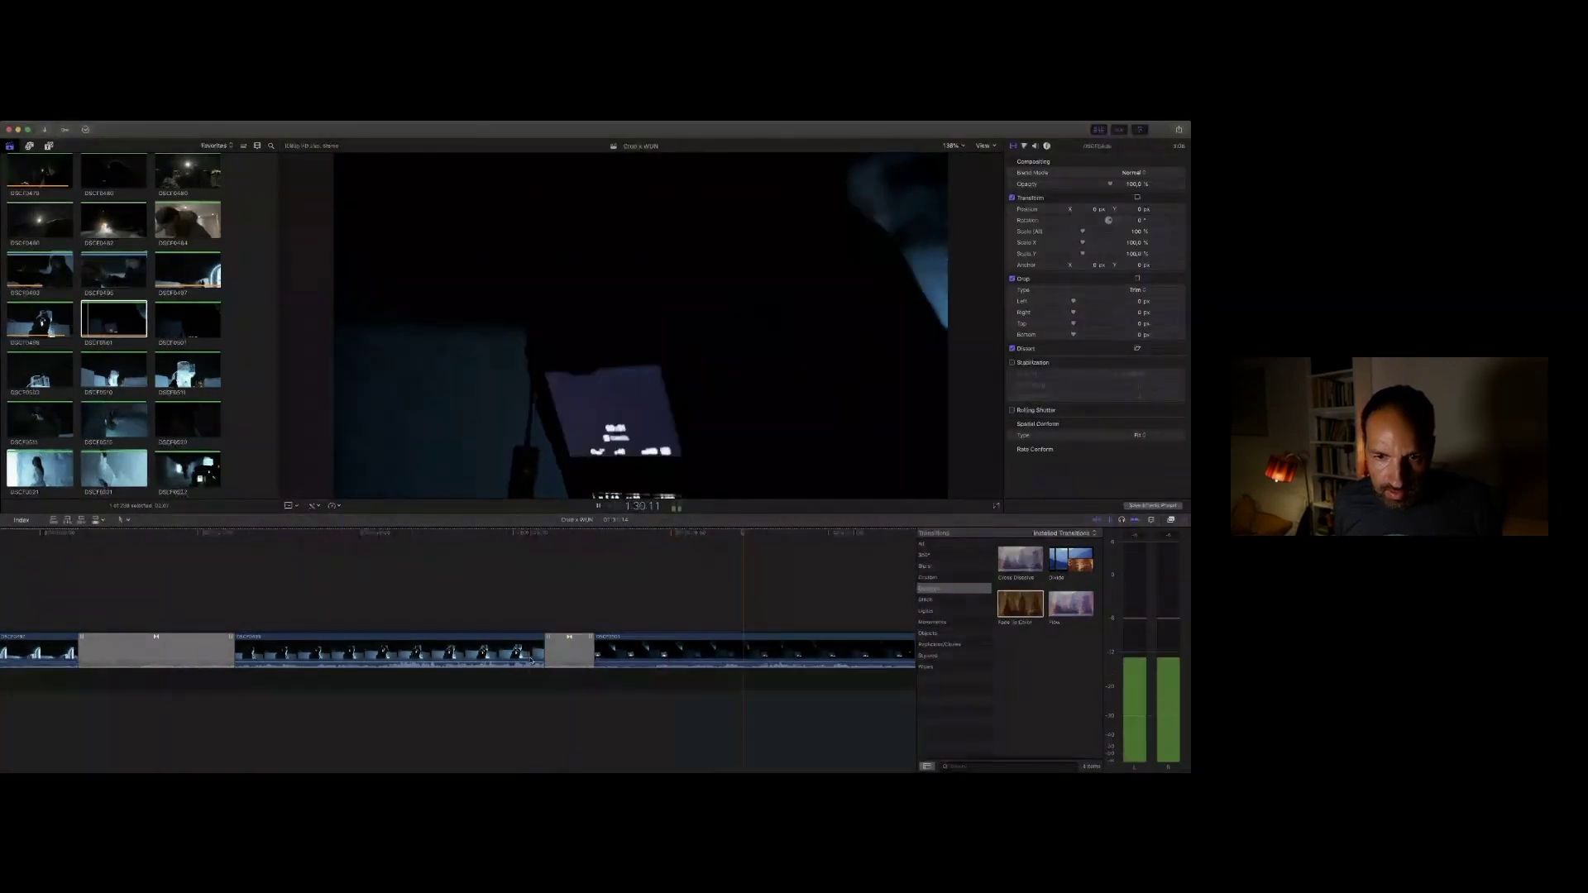
key("space")
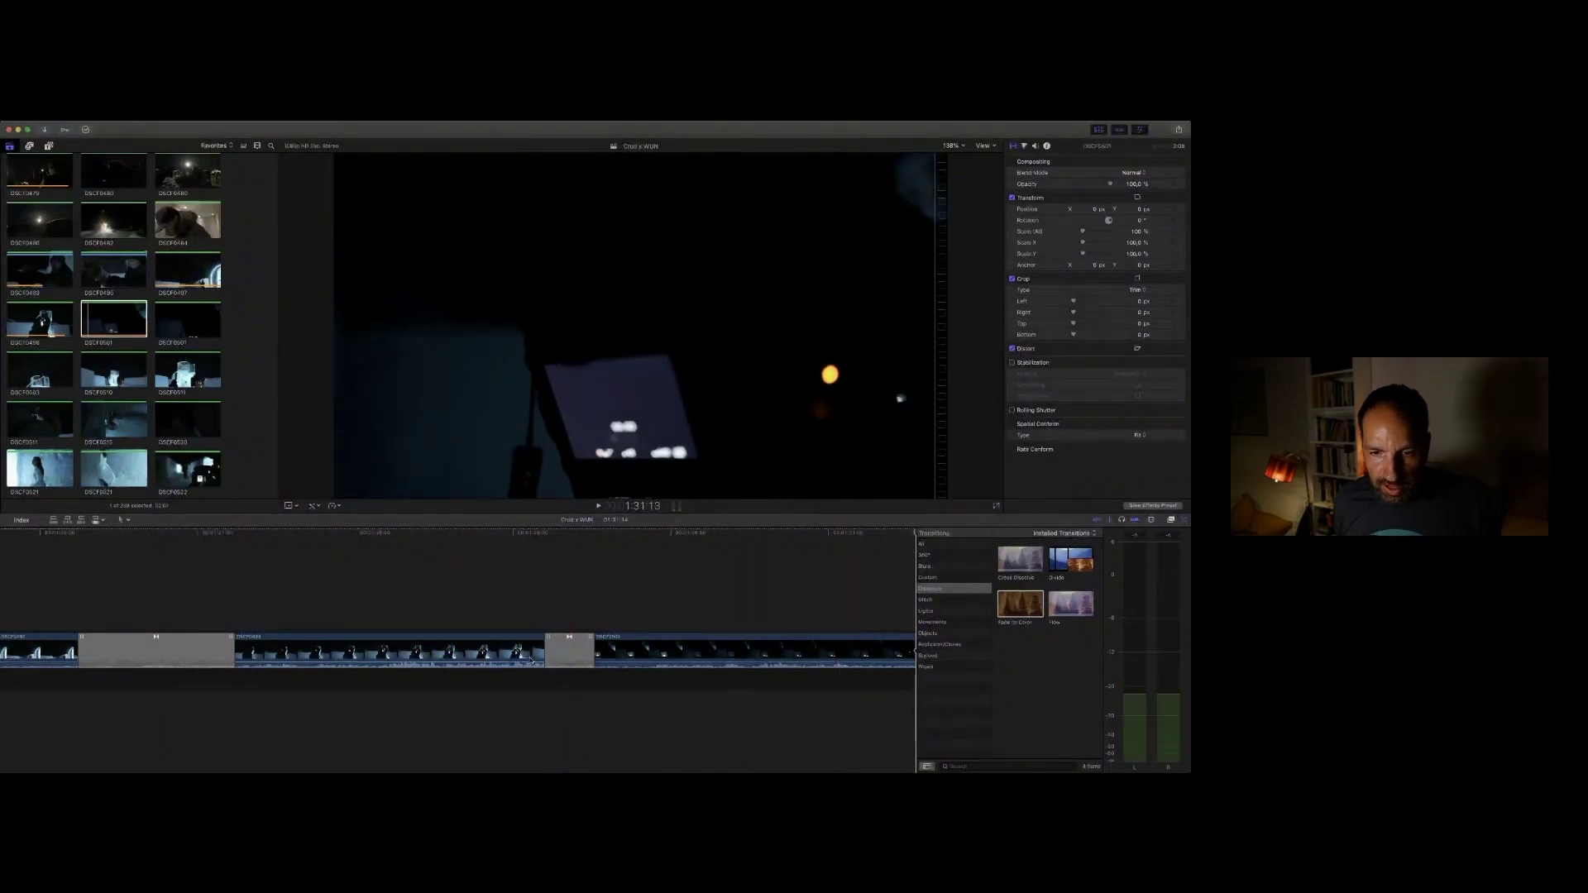
left_click(636, 646)
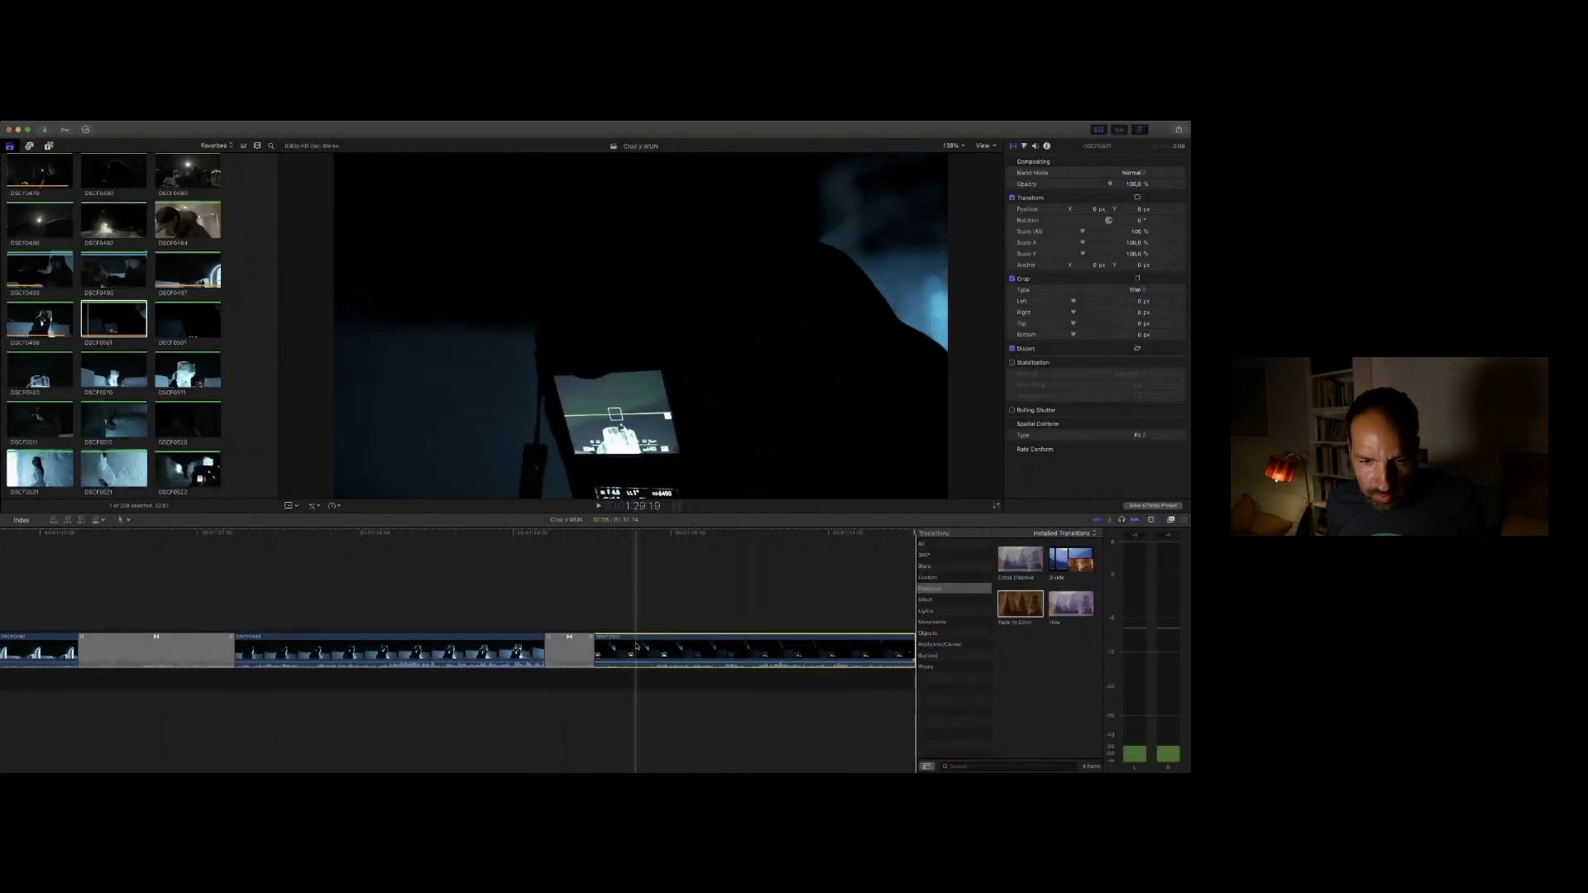
left_click(545, 646)
key("space")
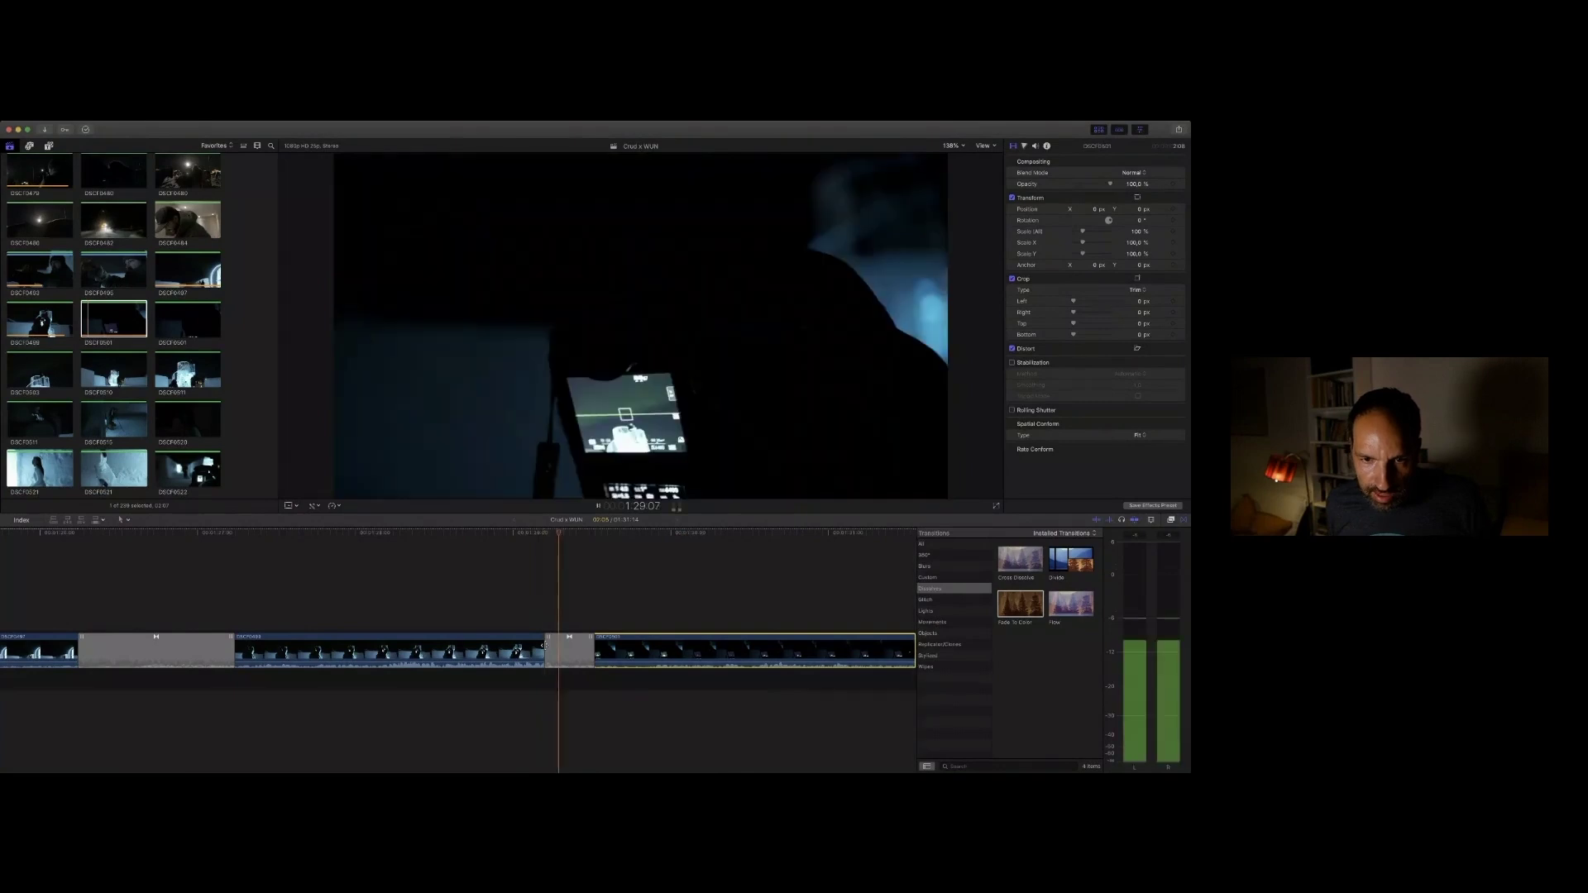
key("space")
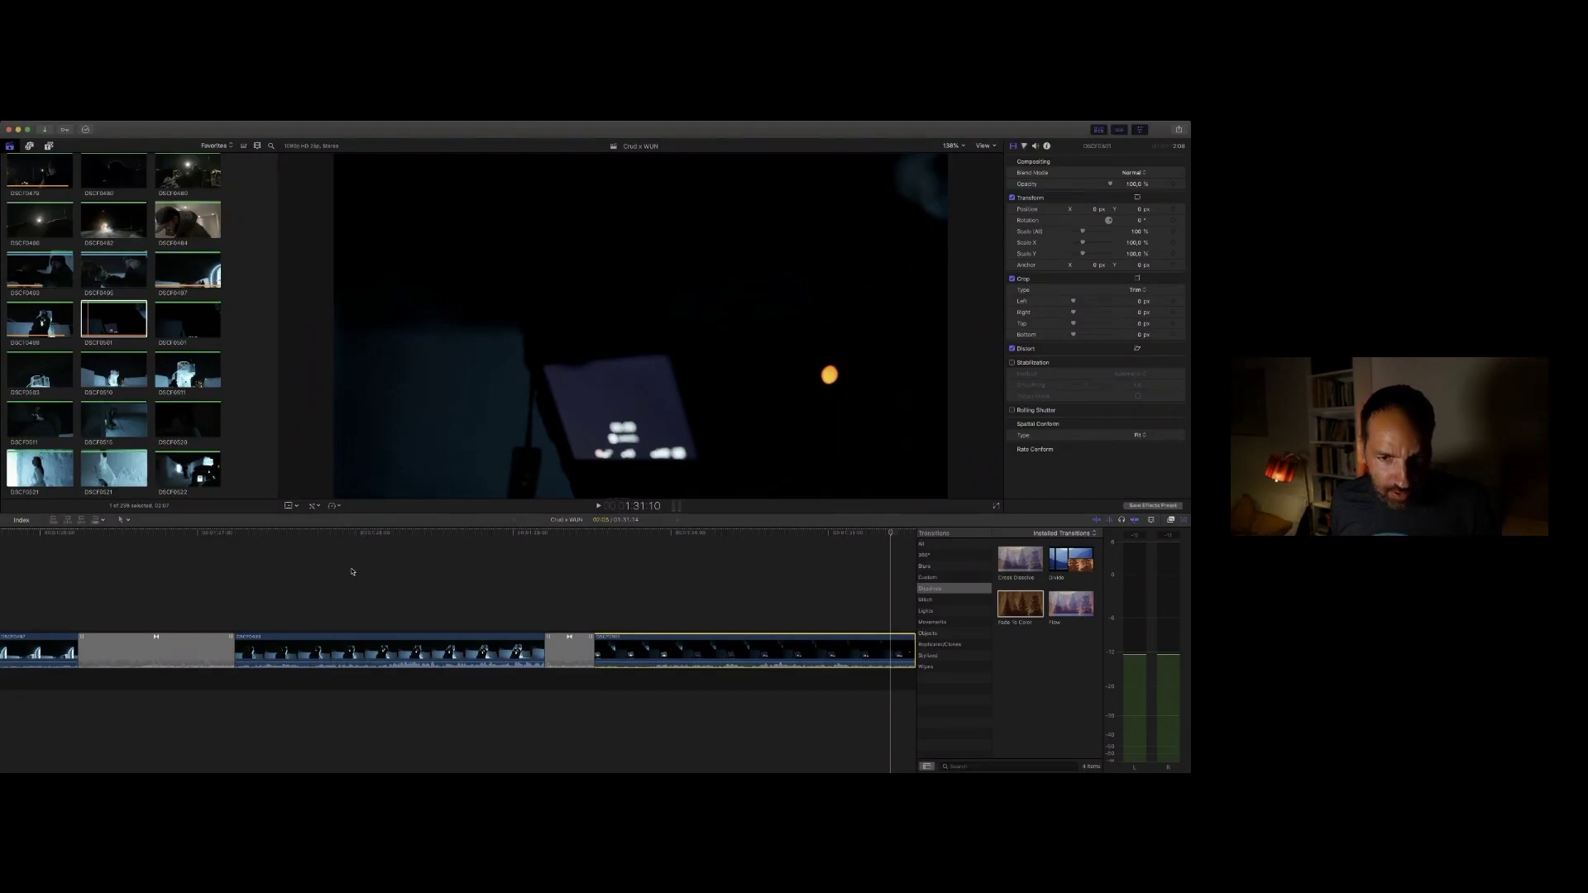
left_click(352, 571)
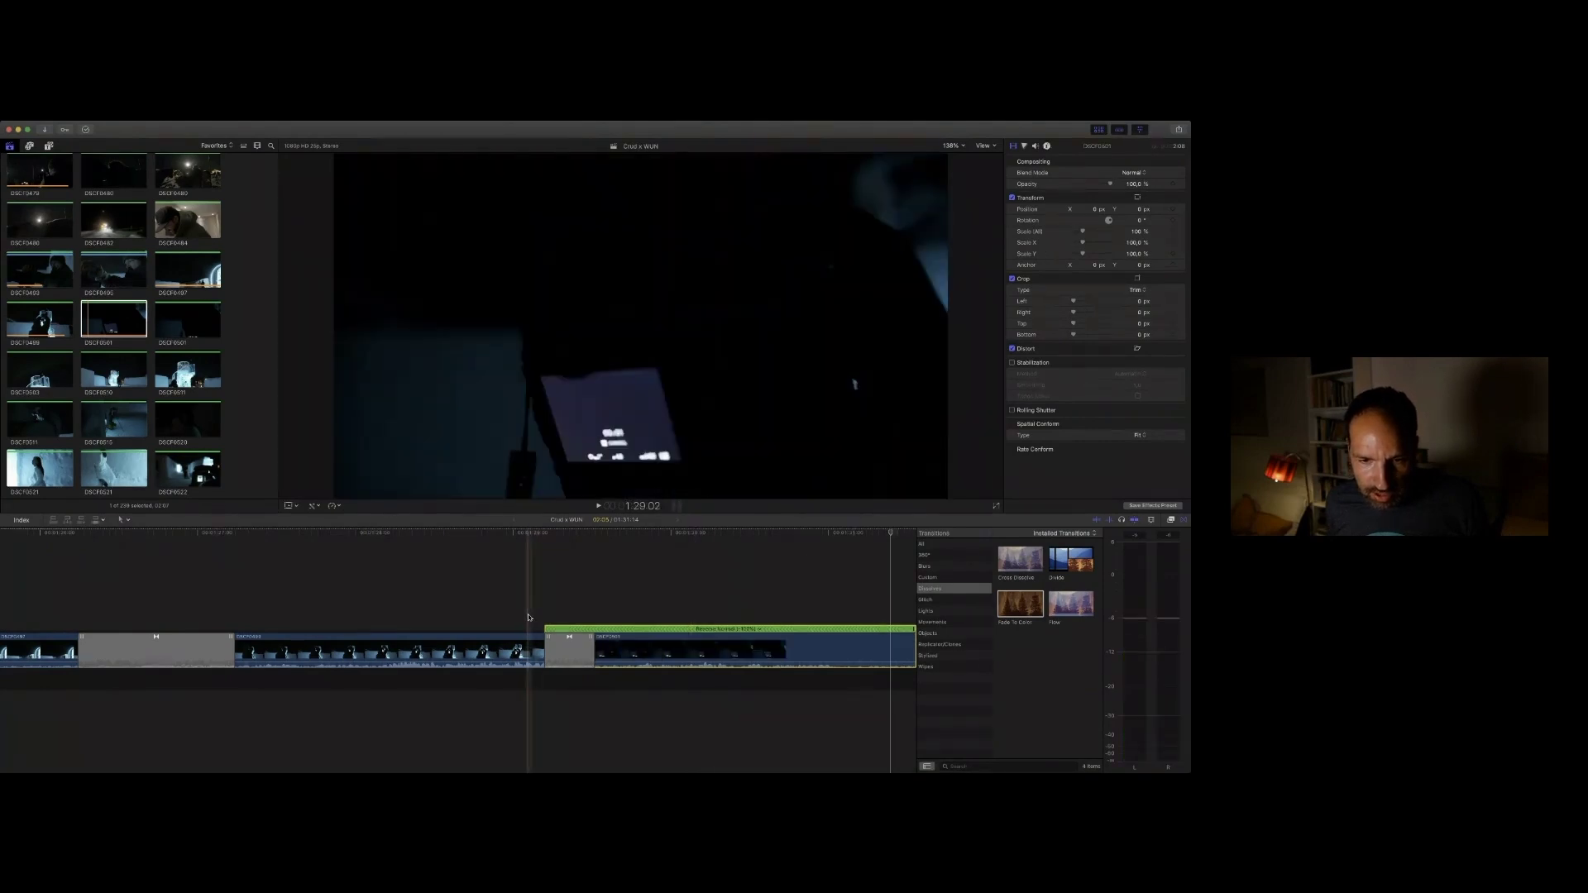
key("space")
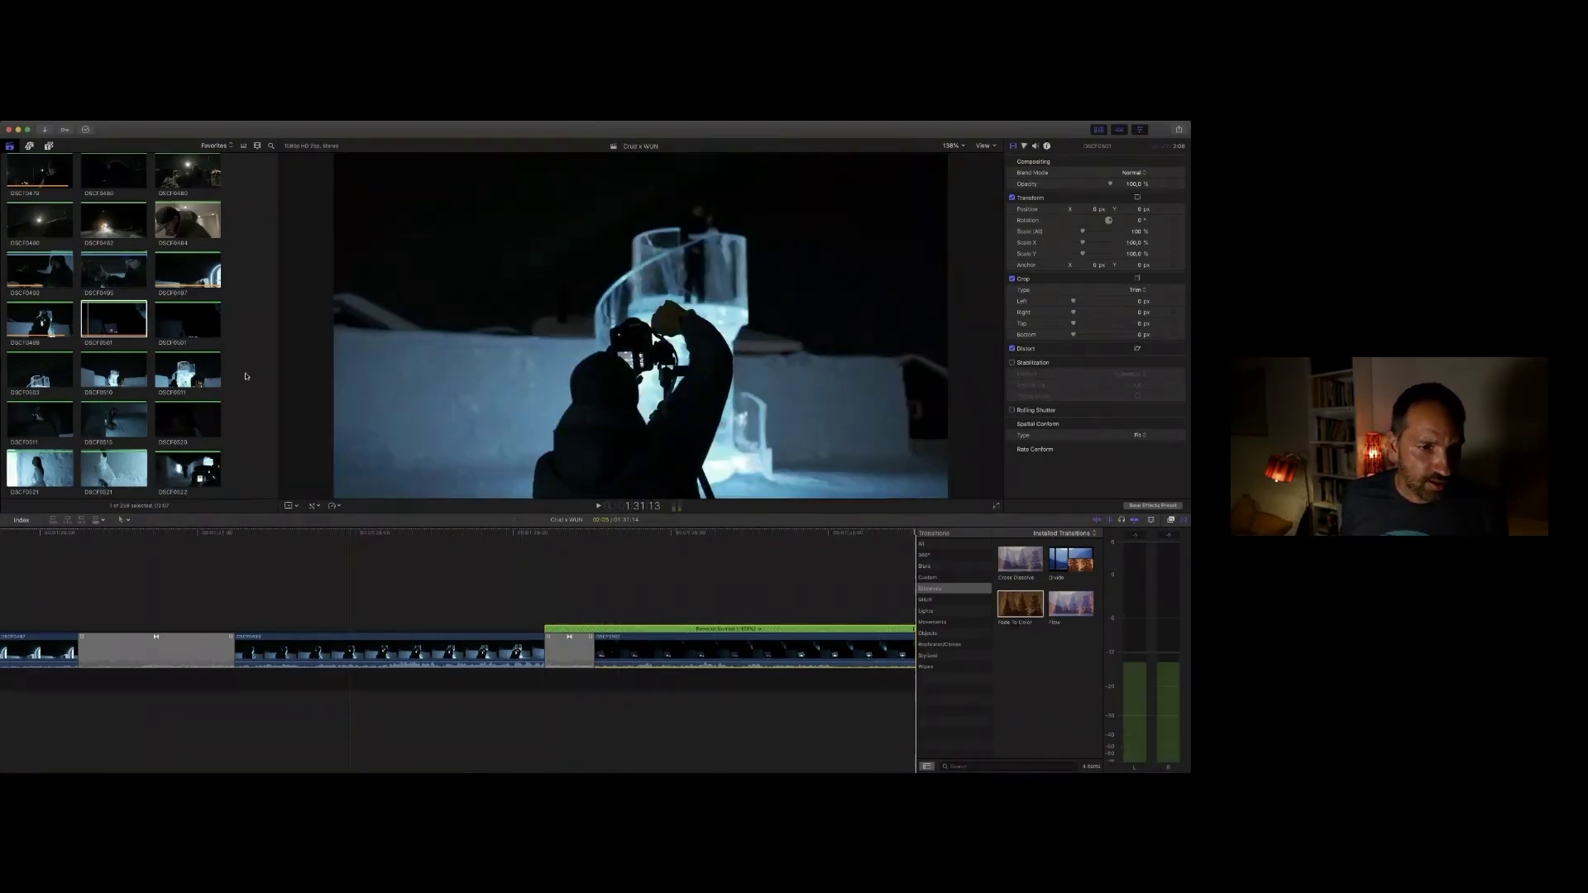
Step: Append the shot of the couple on top of the ice tower and trim its end at 1:33:10
left_click(172, 329)
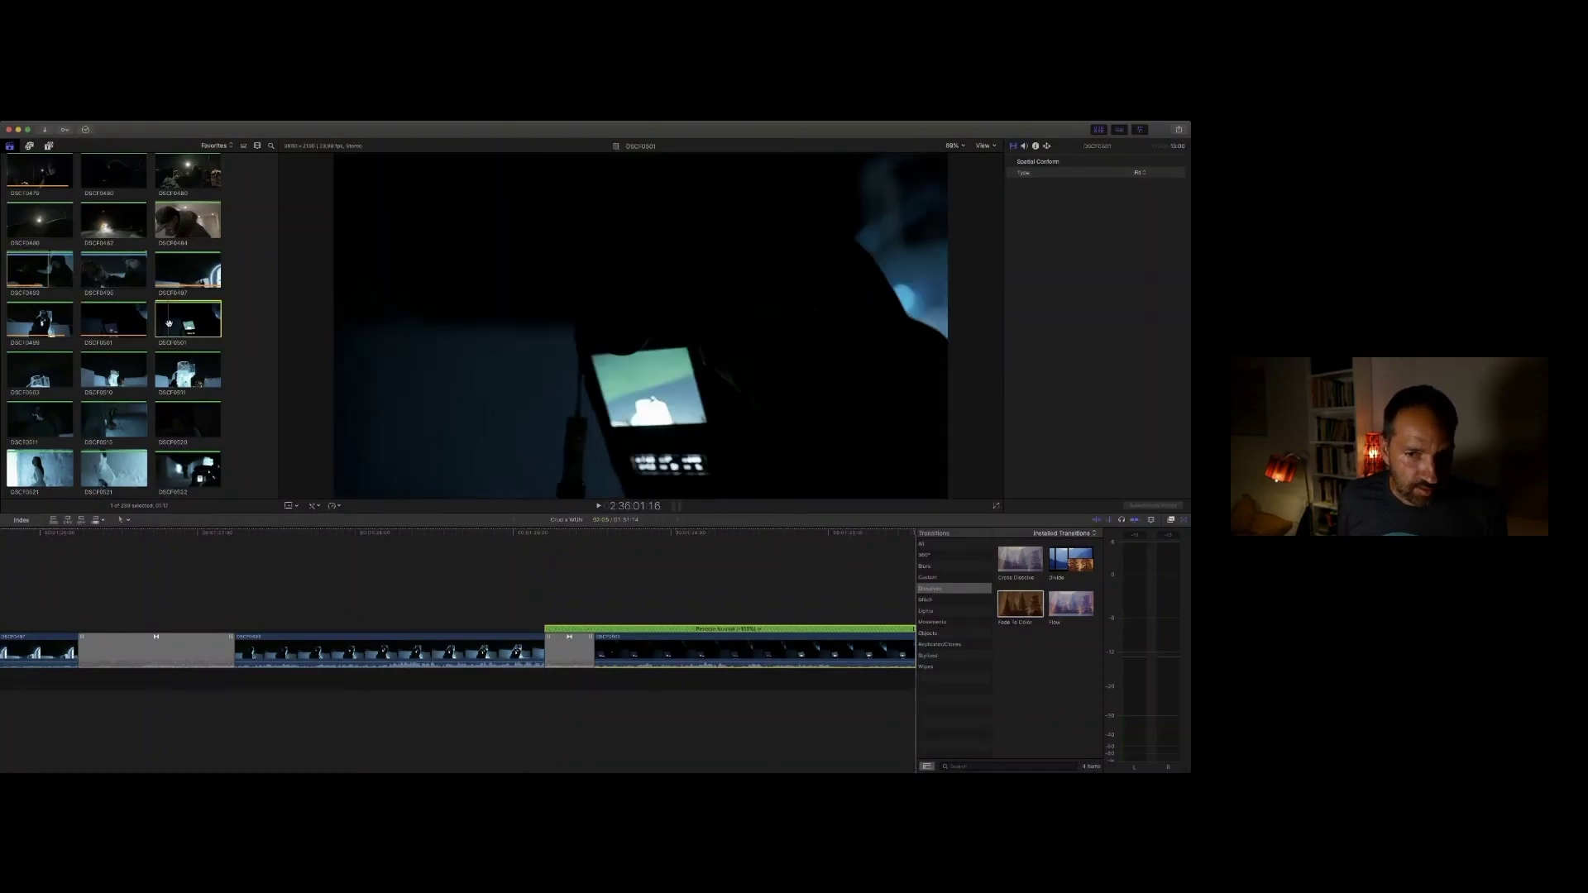
left_click(22, 378)
key("e")
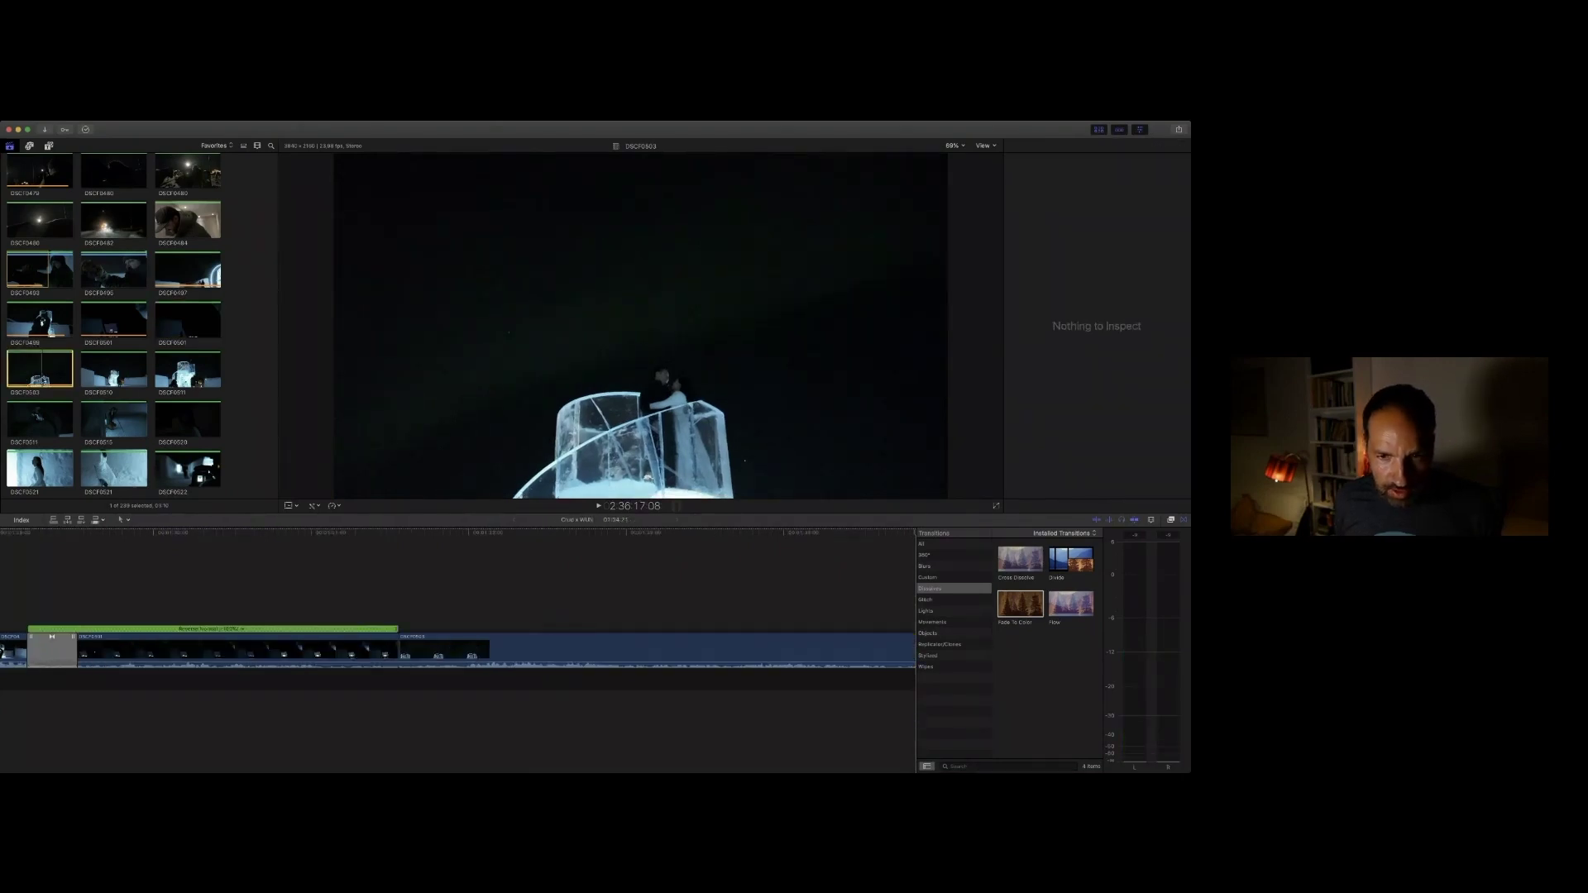
left_click(356, 660)
key("space")
key("space")
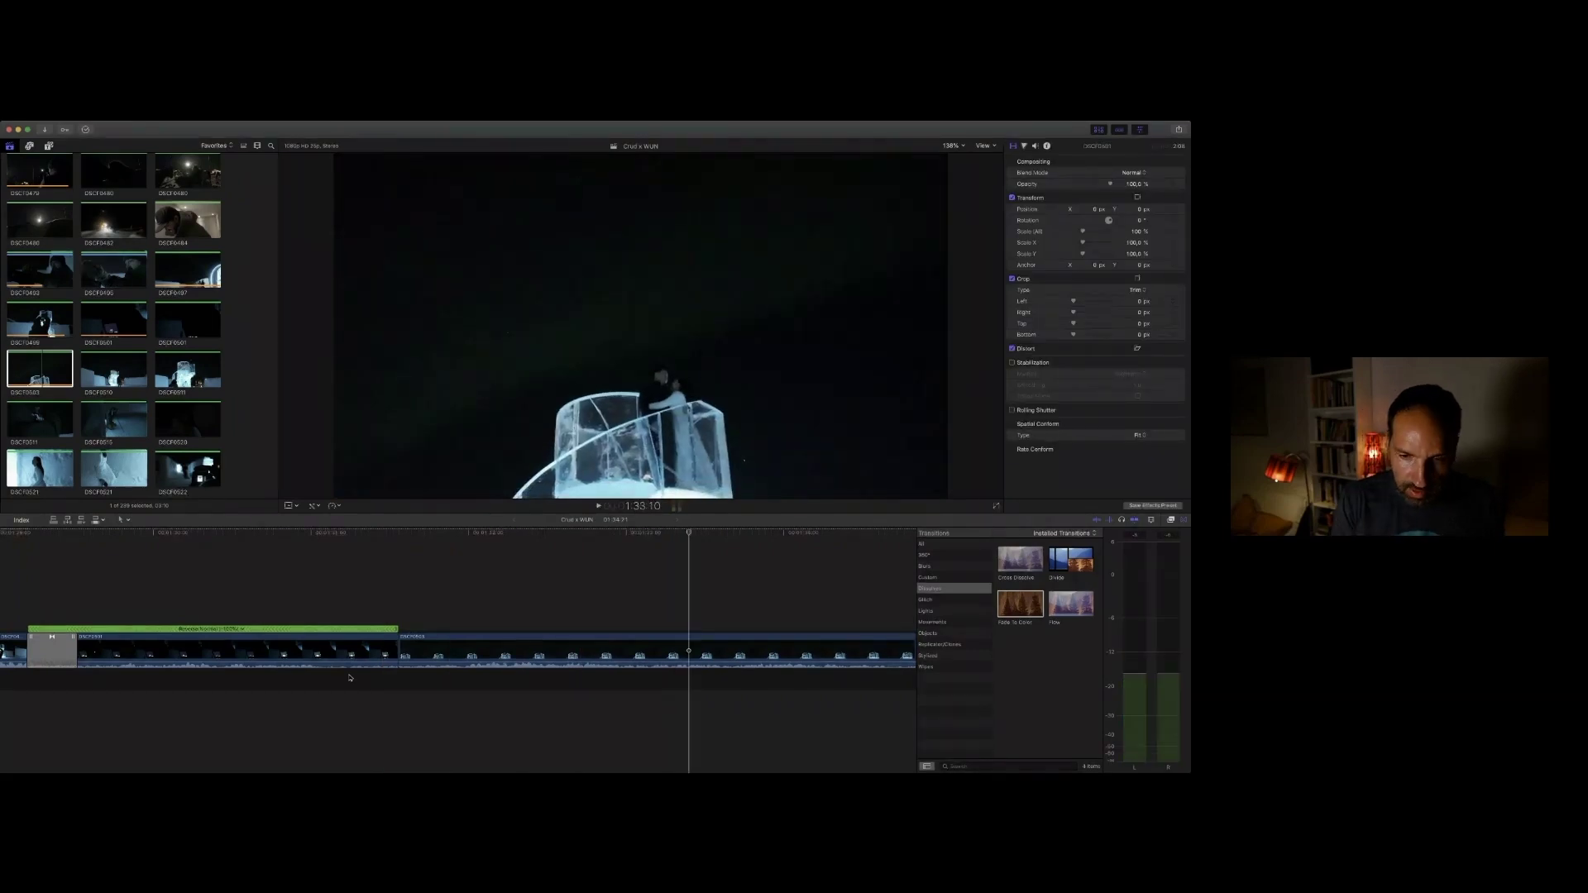
key("alt+]")
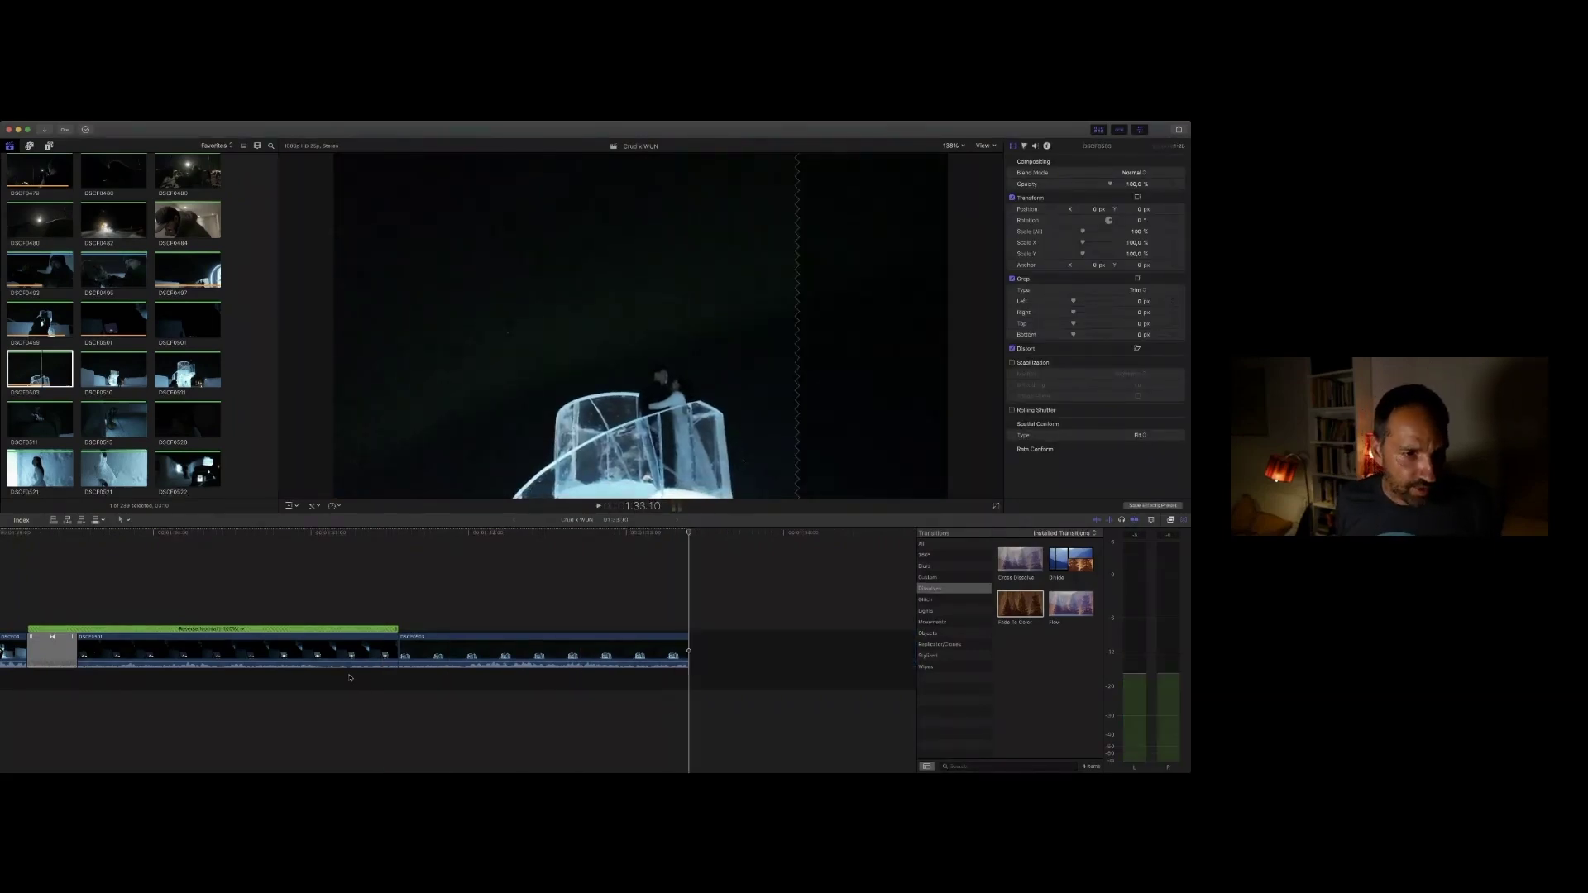
Step: Append the second camera-screen close-up after the ice tower shot and play back the cut into it
left_click(116, 372)
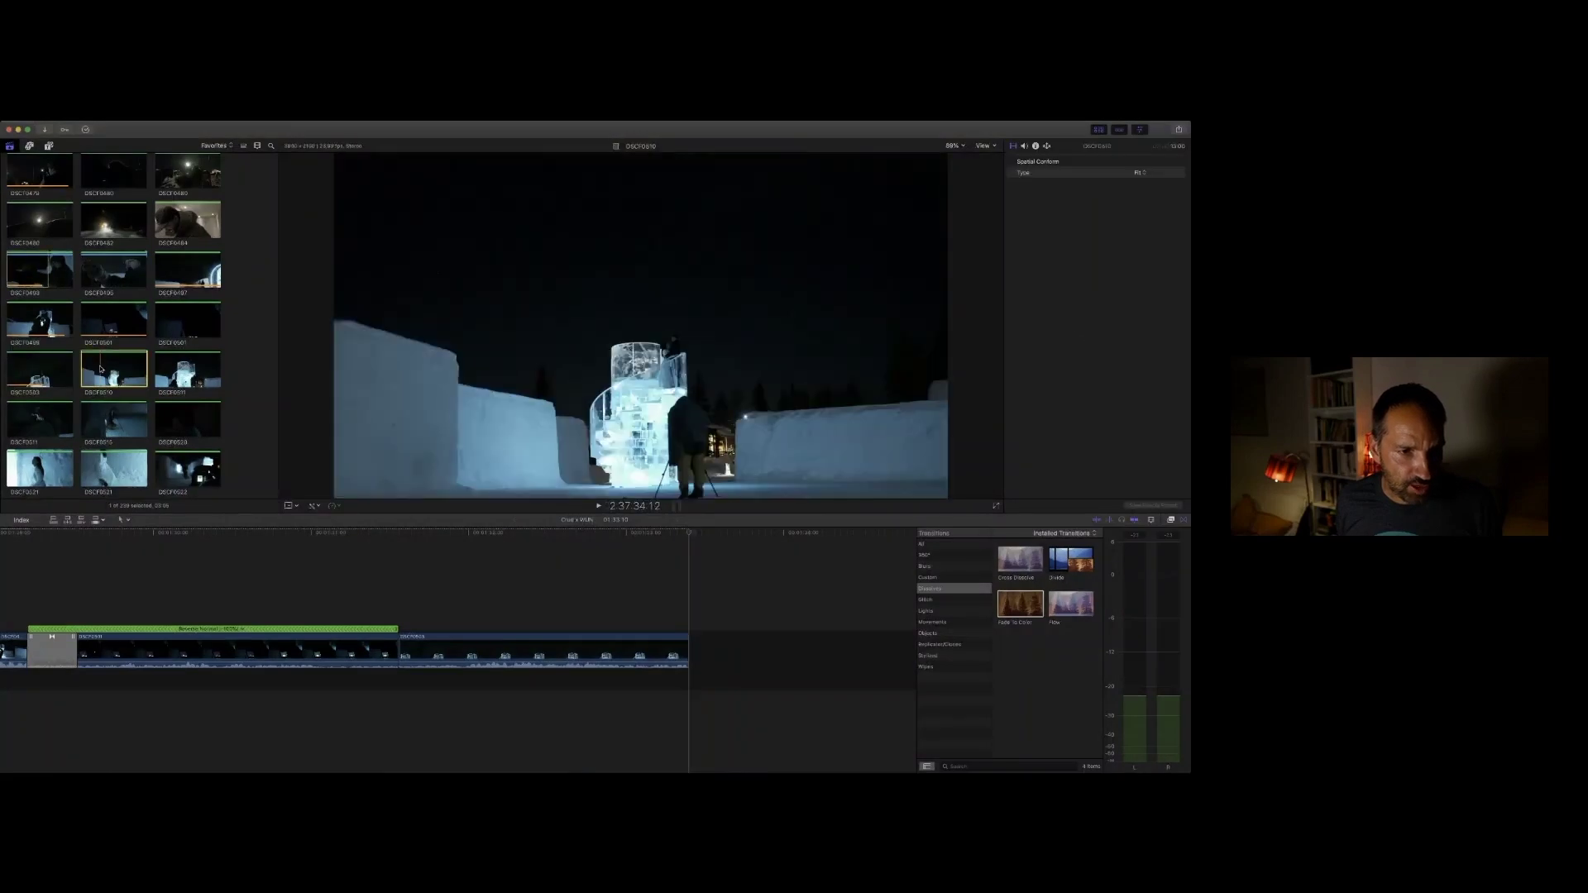
left_click(181, 327)
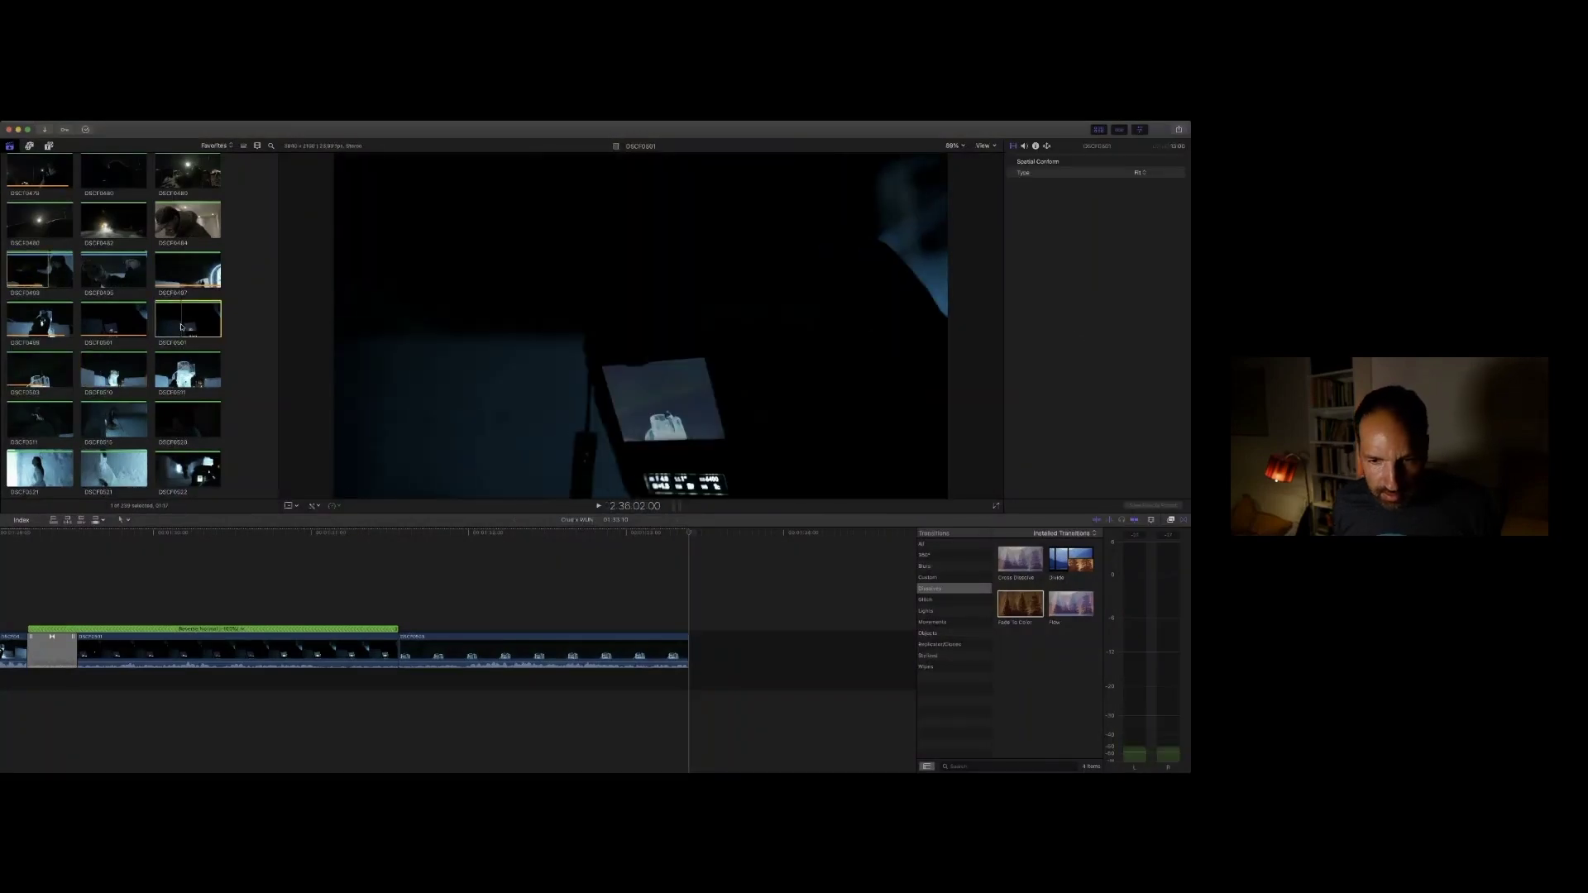
key("e")
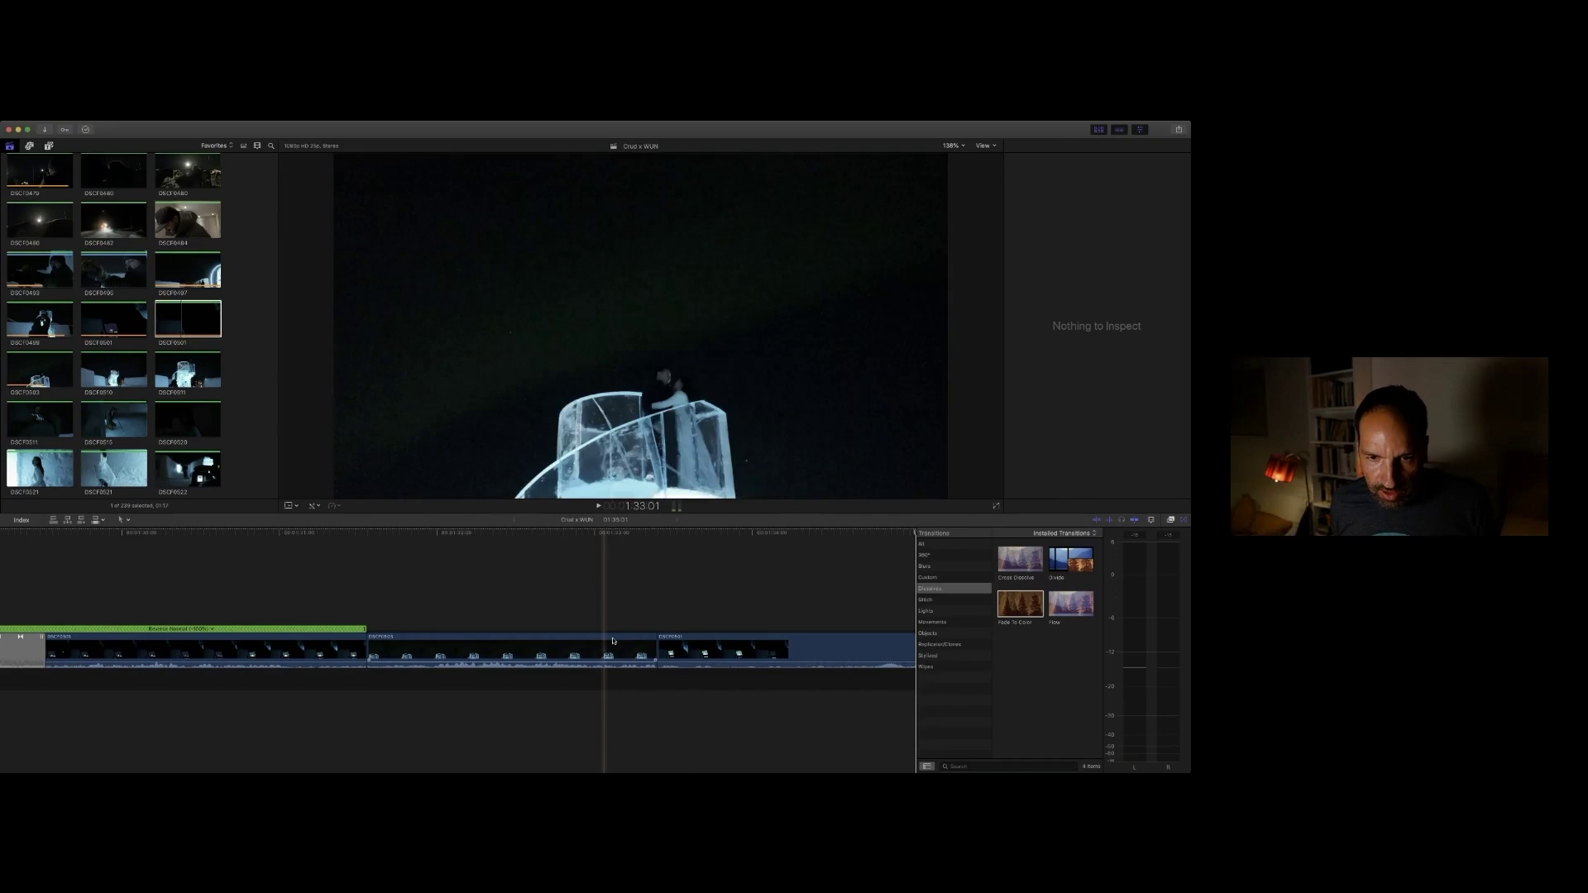
left_click(613, 642)
key("space")
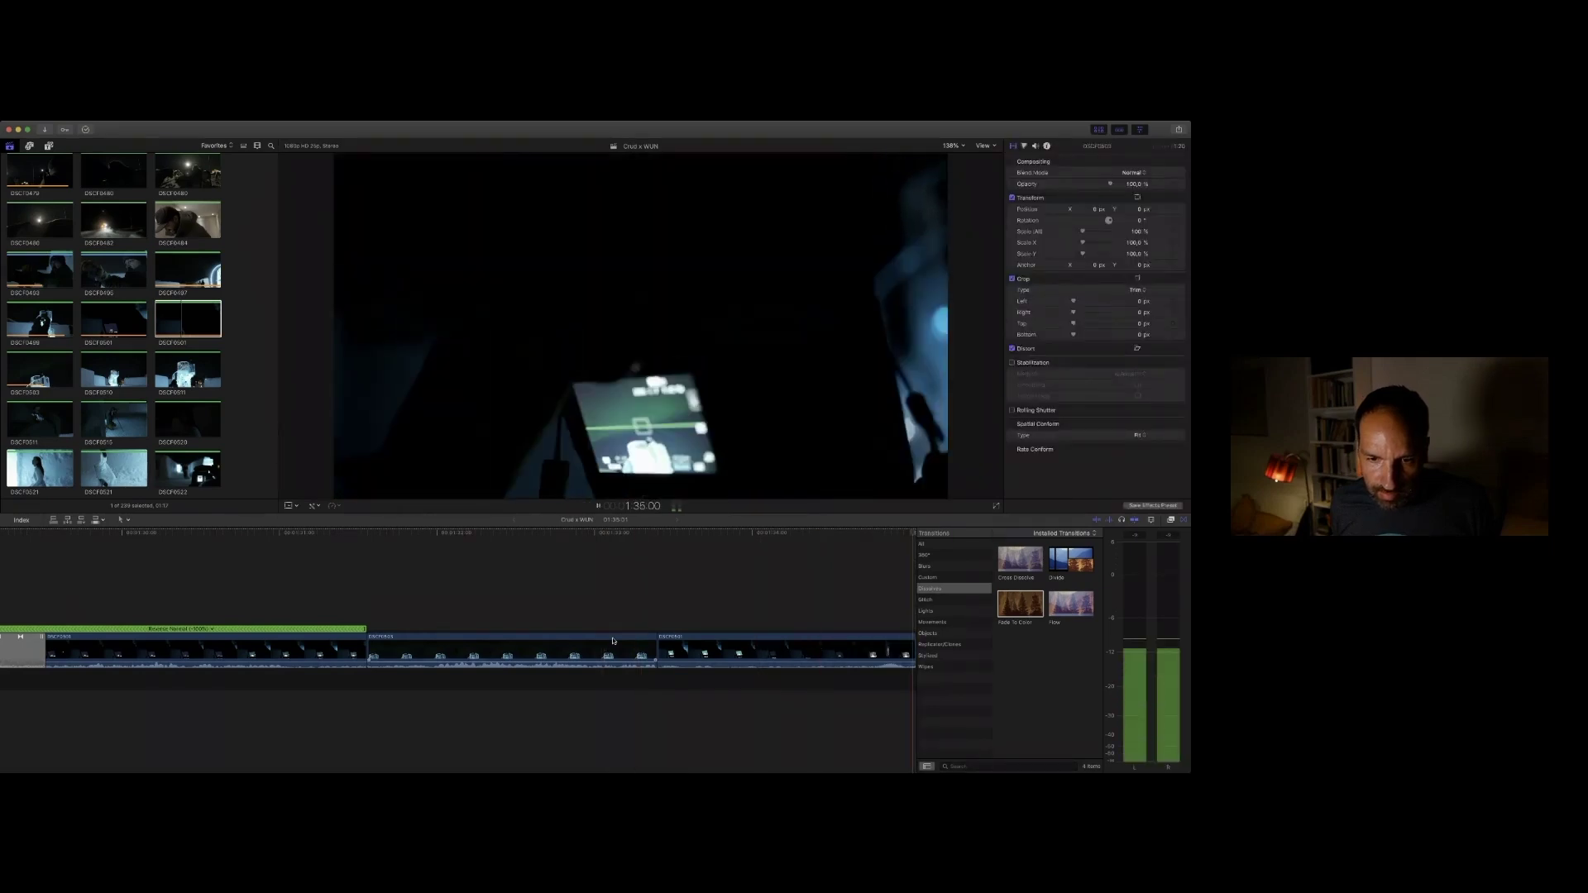
left_click(617, 643)
key("space")
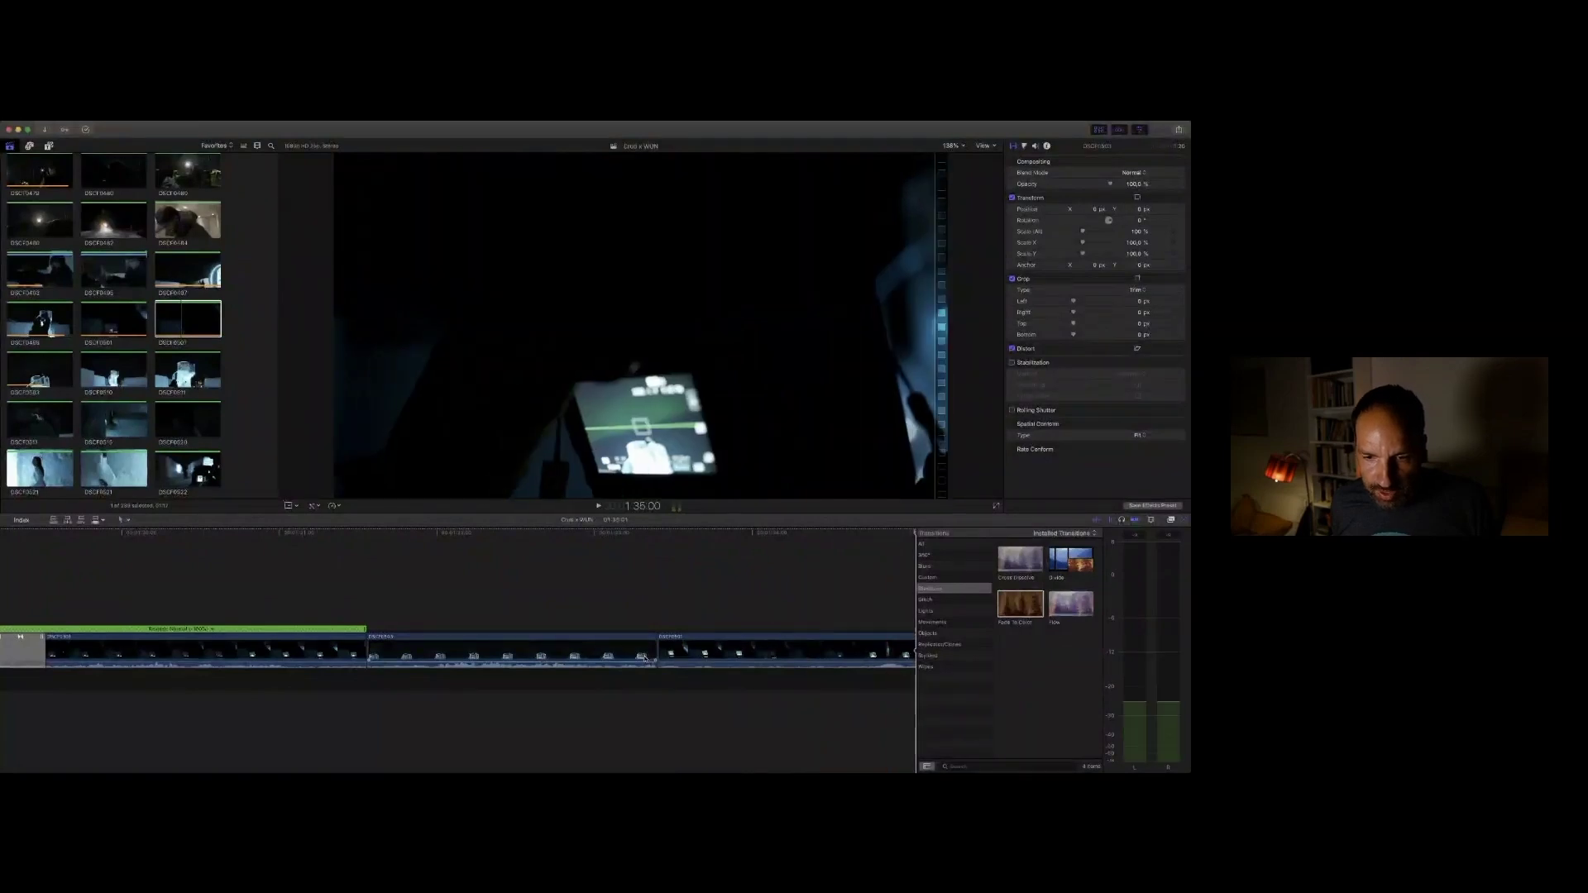
Step: Try reversing the camera-screen close-up after the ice tower shot, play it back and undo the reversal
left_click(686, 648)
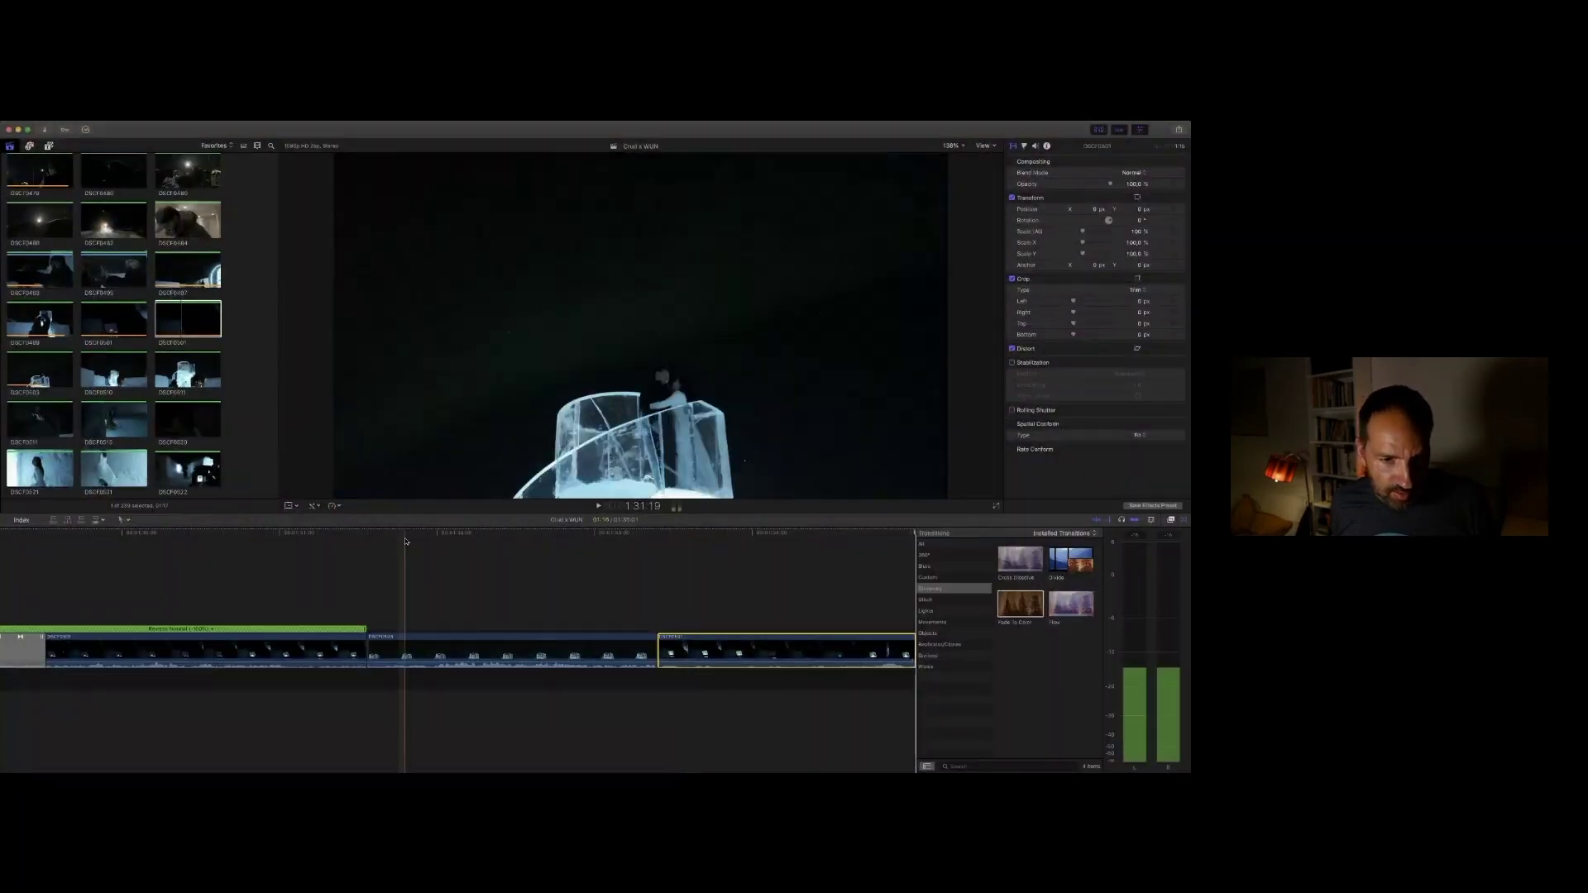
left_click(353, 569)
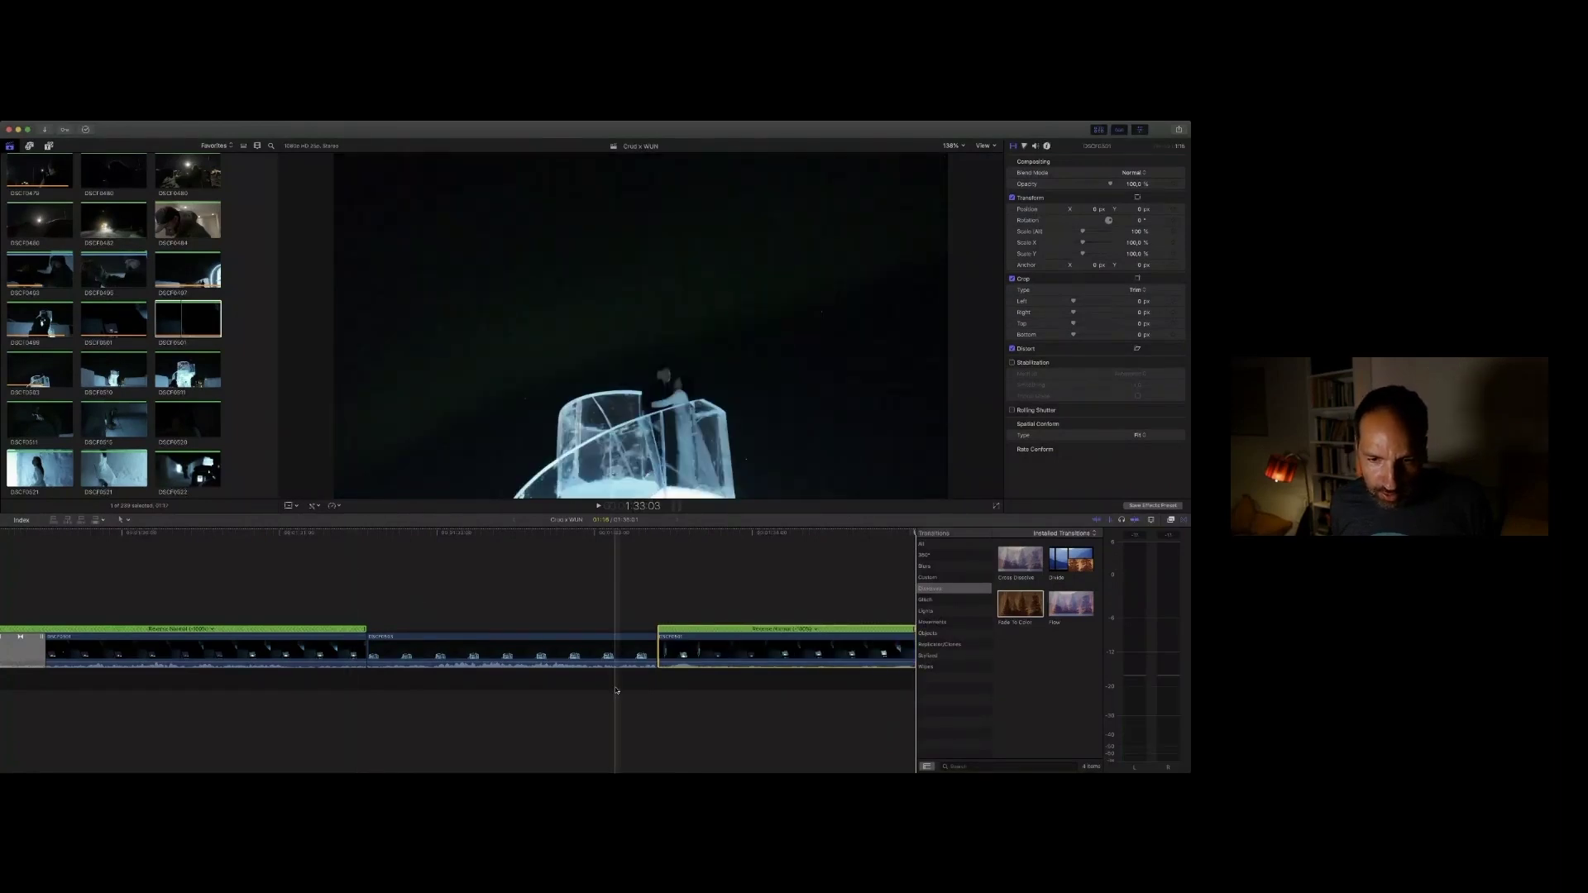
key("space")
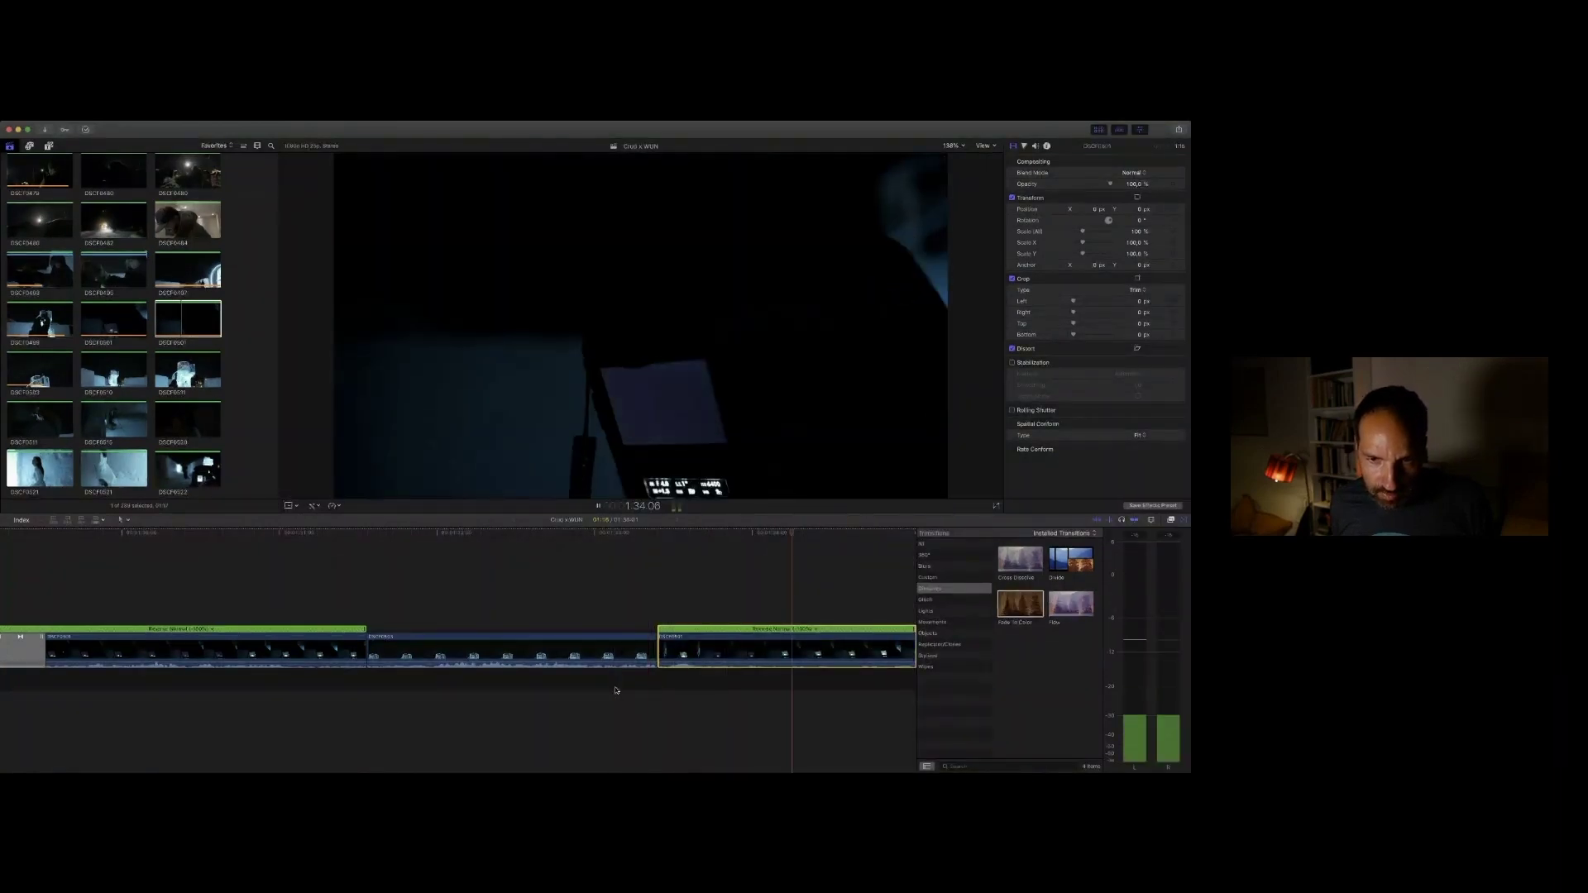
key("space")
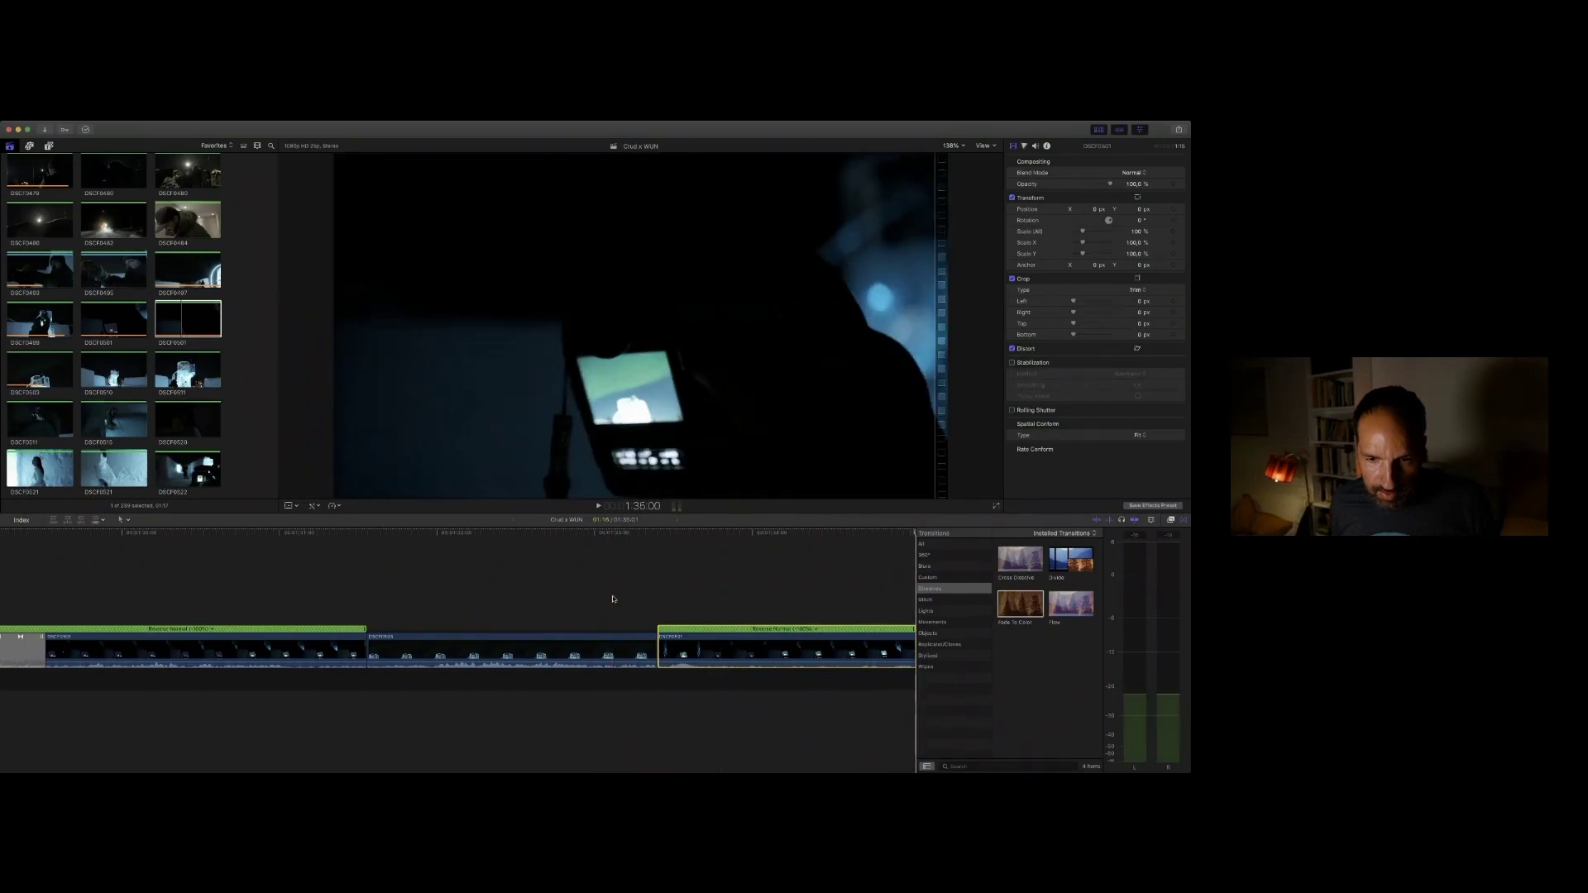
key("space")
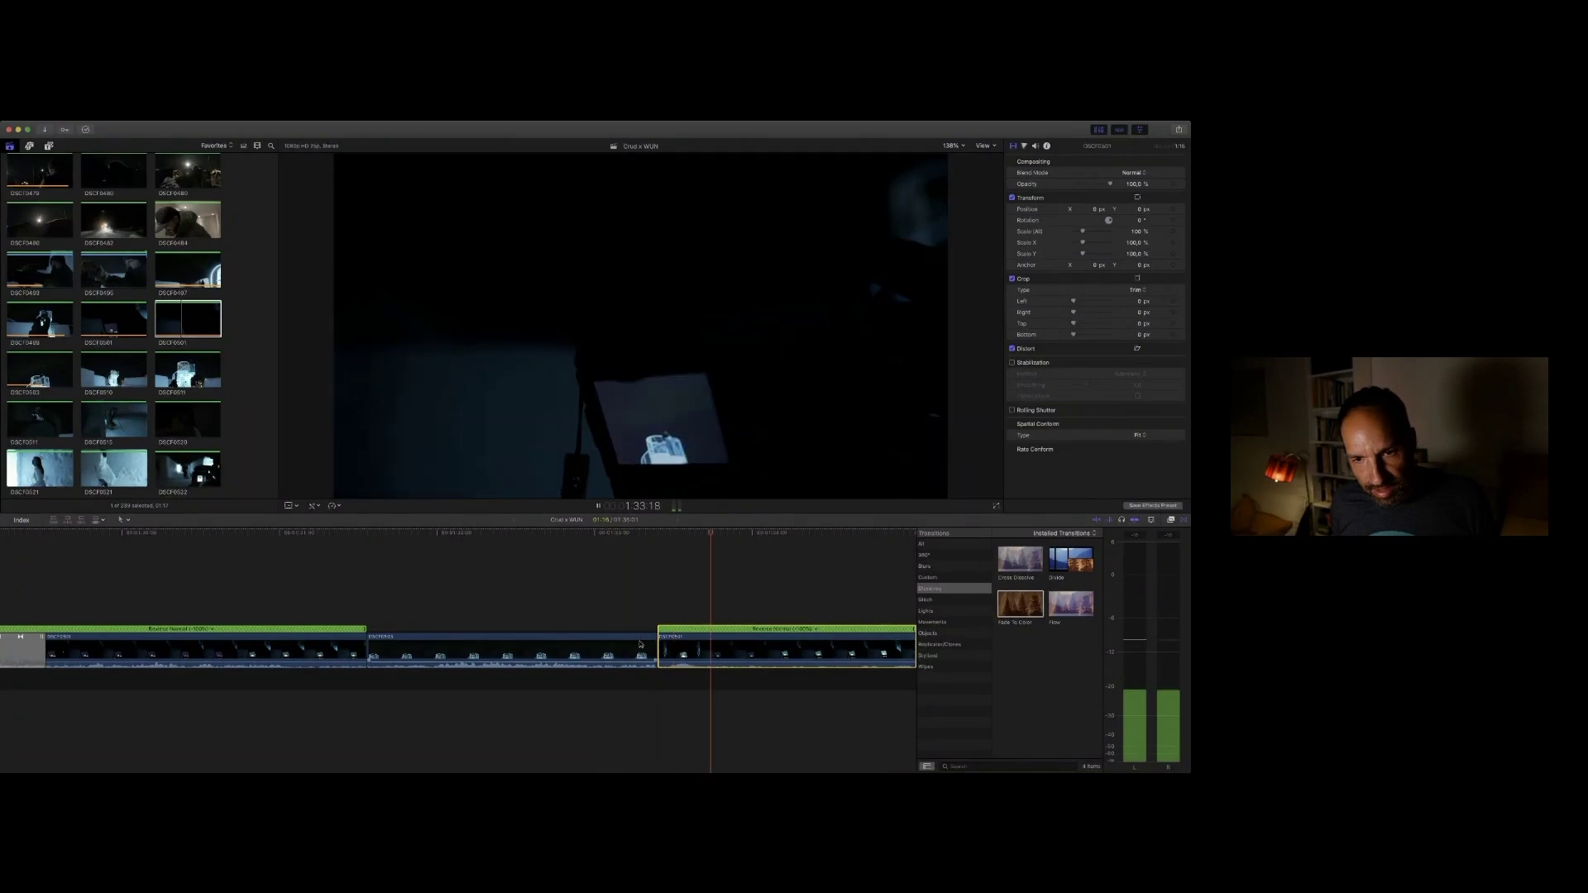
key("space")
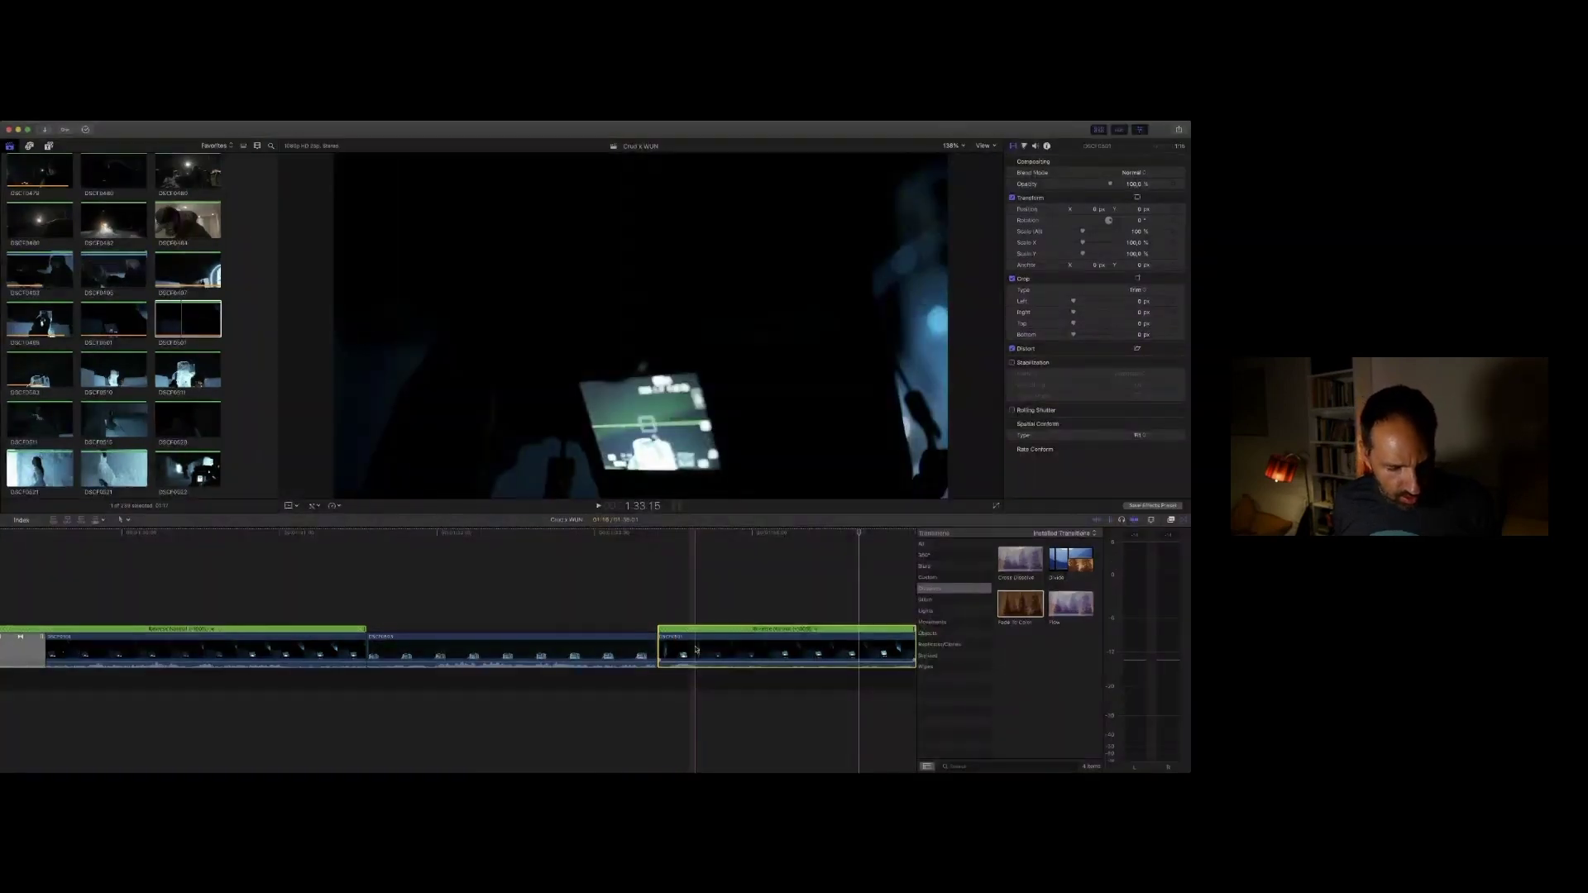
key("super+z")
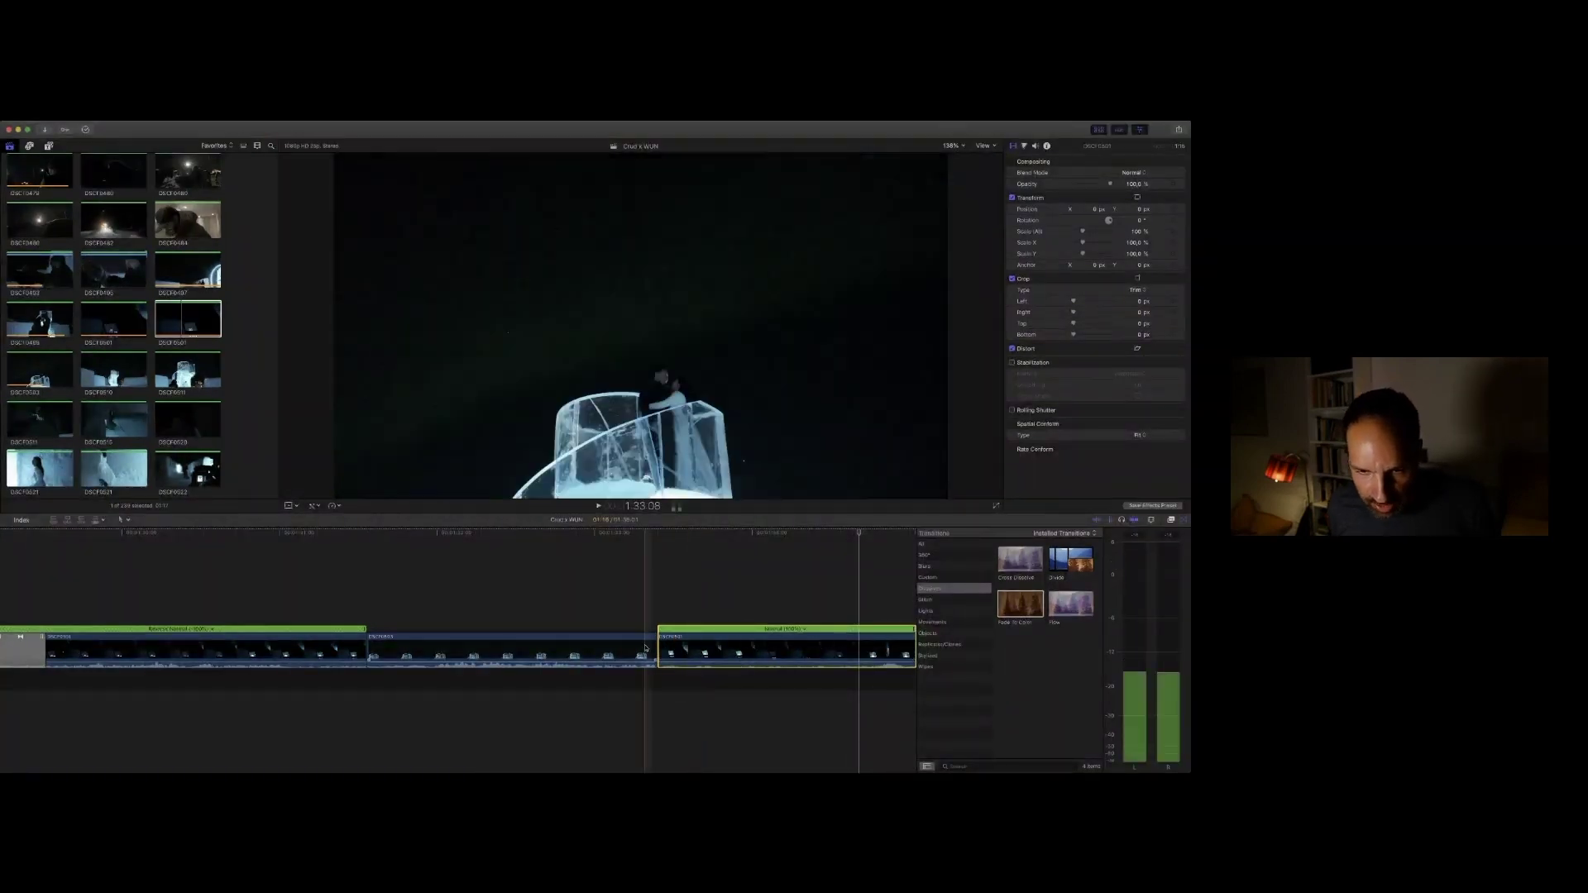
Step: Play back the cut from the ice tower shot into the last camera-screen close-up and trim its end at about 1:34:03
key("space")
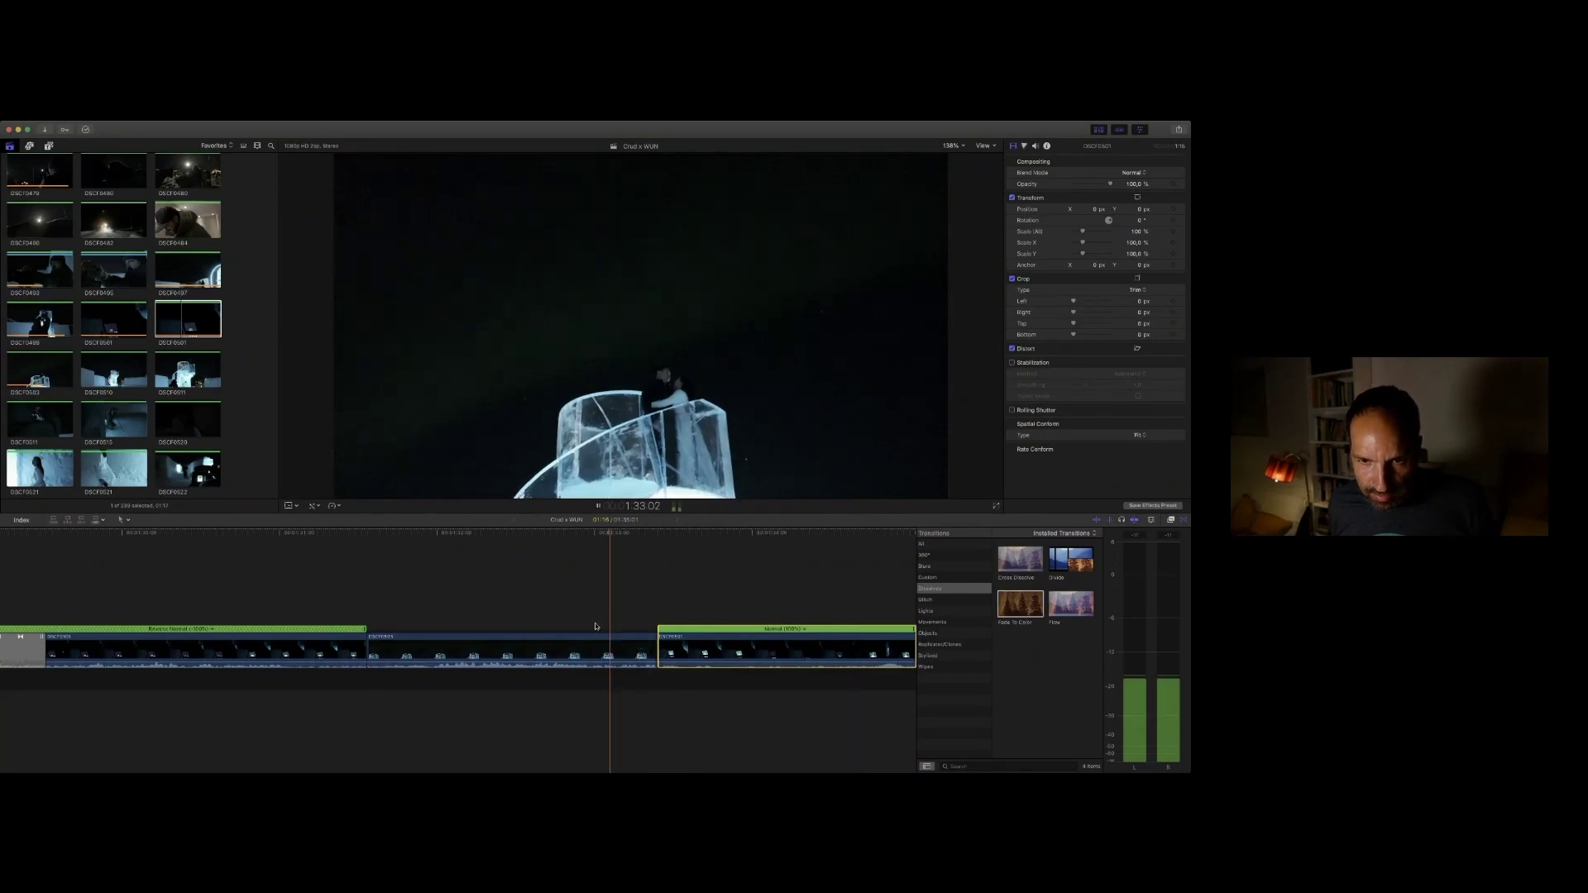
key("space")
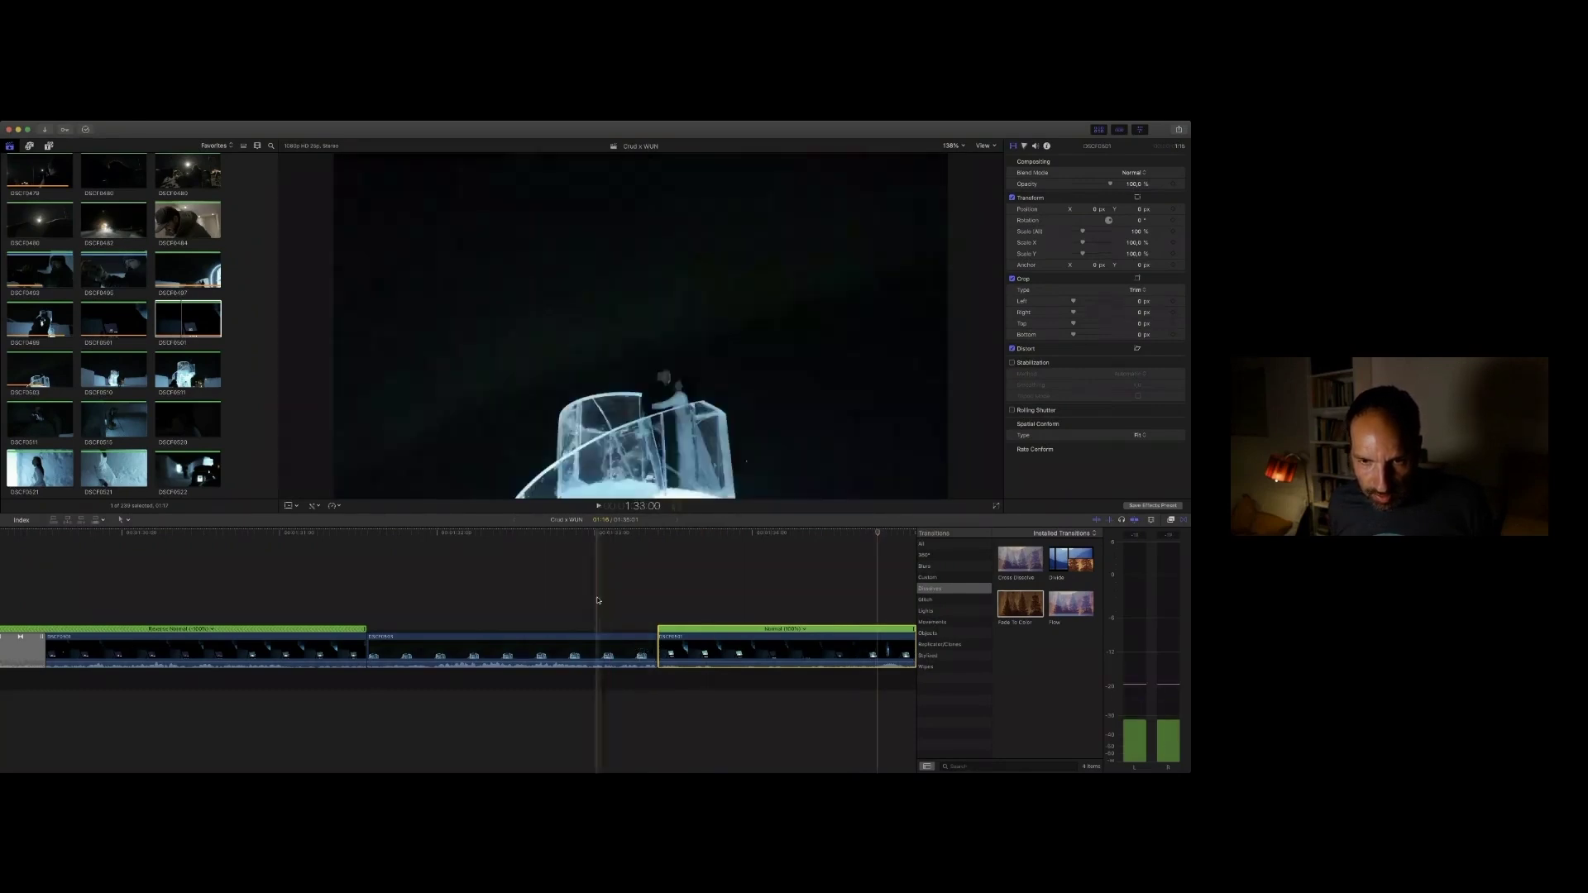
key("space")
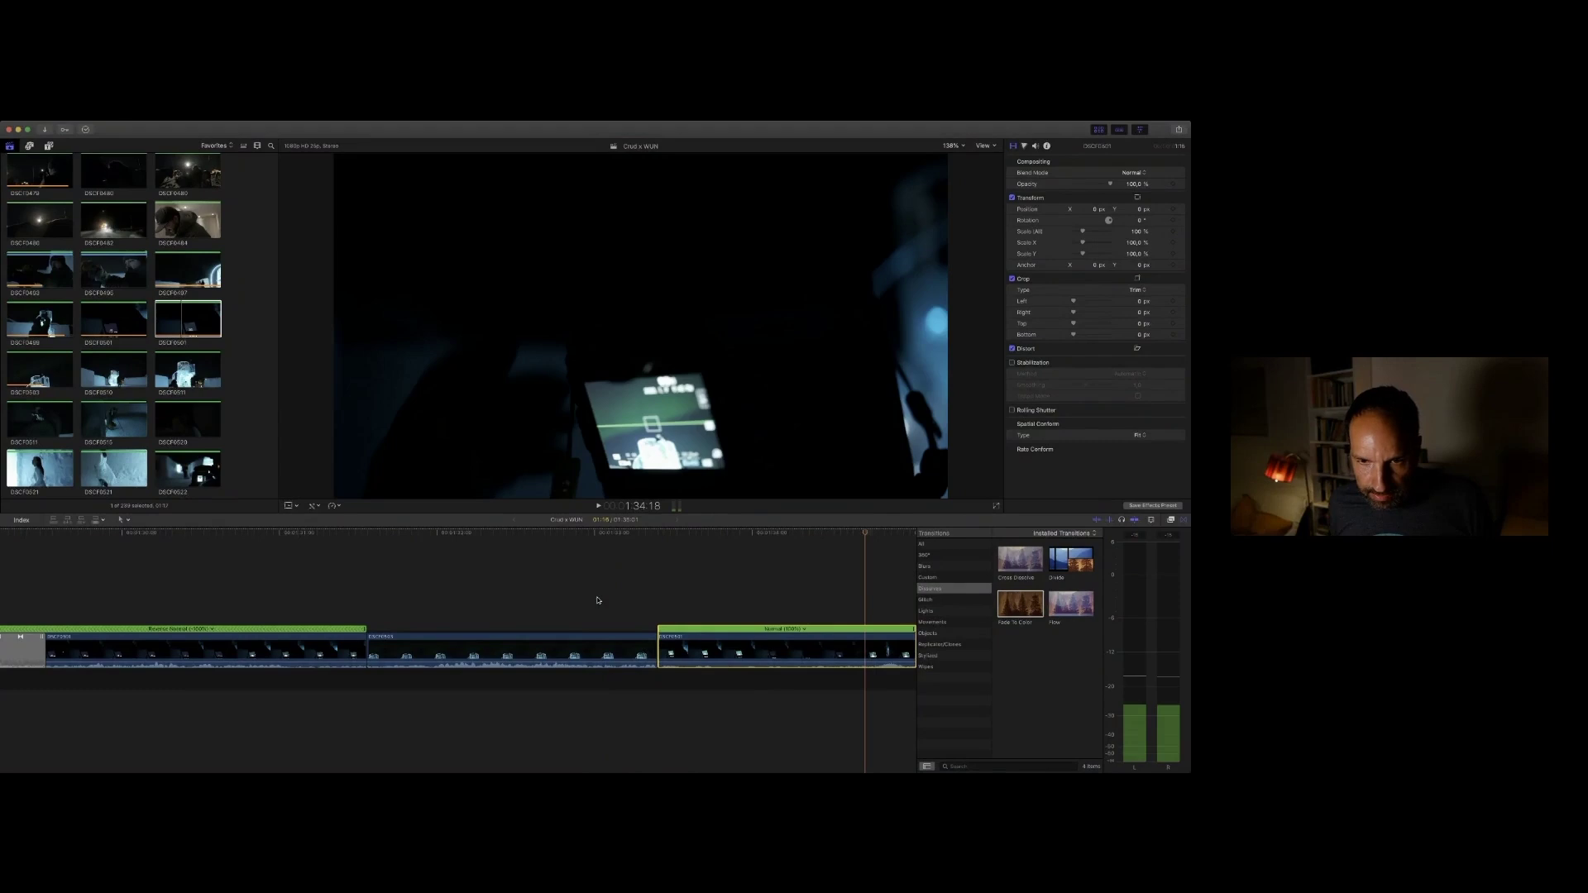
key("space")
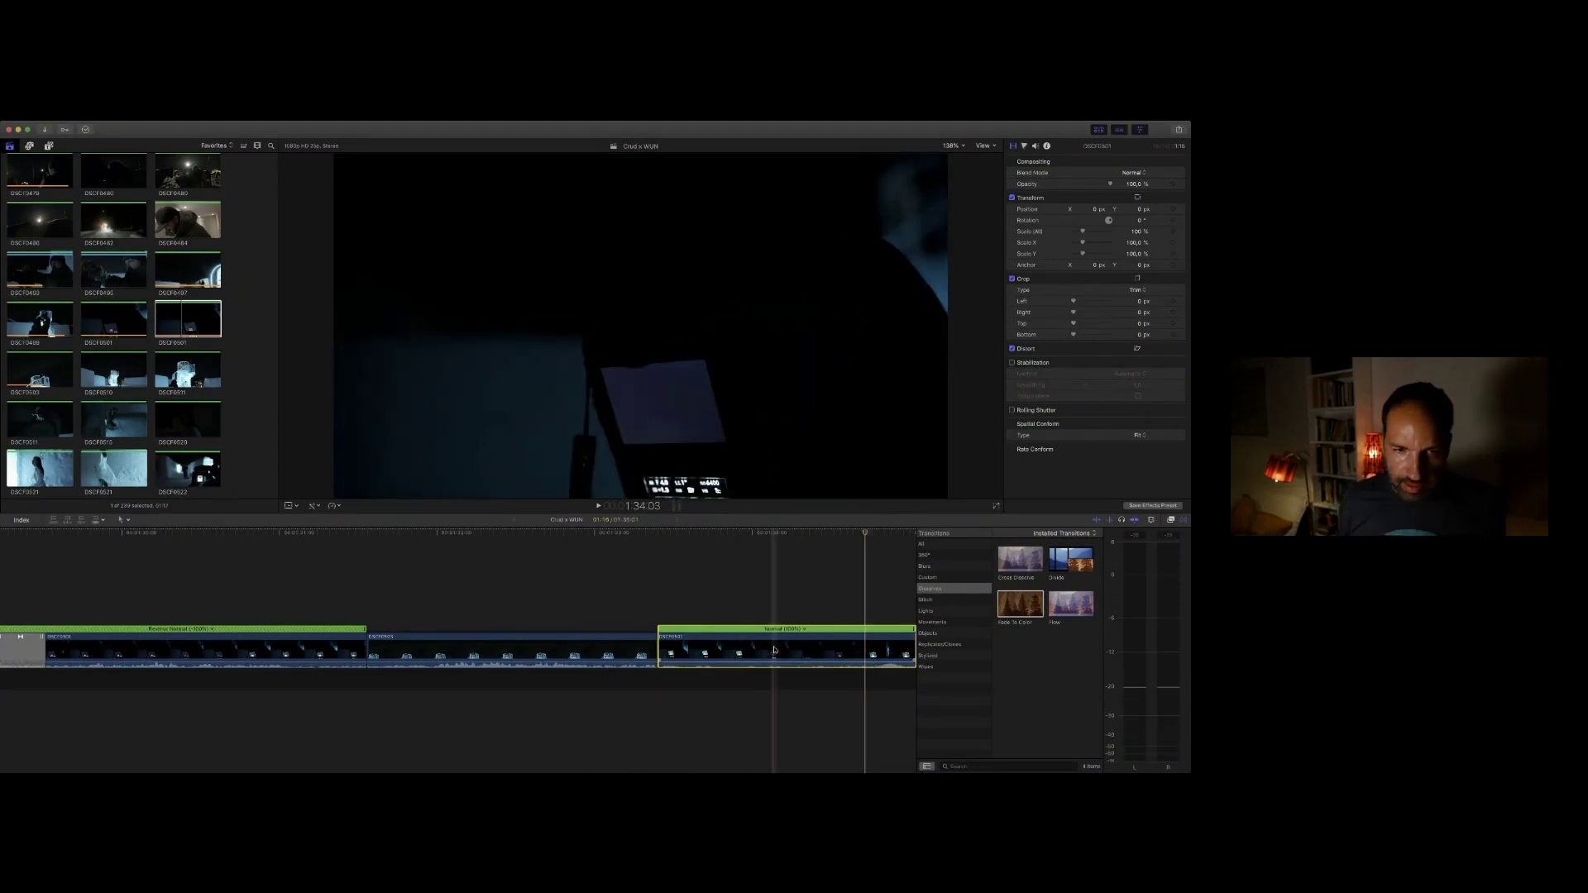
key("alt+bracketright")
Step: Append the very dark shot of the small lit camera screen to the end of the timeline and play it back
scroll(113, 349, "down", 5)
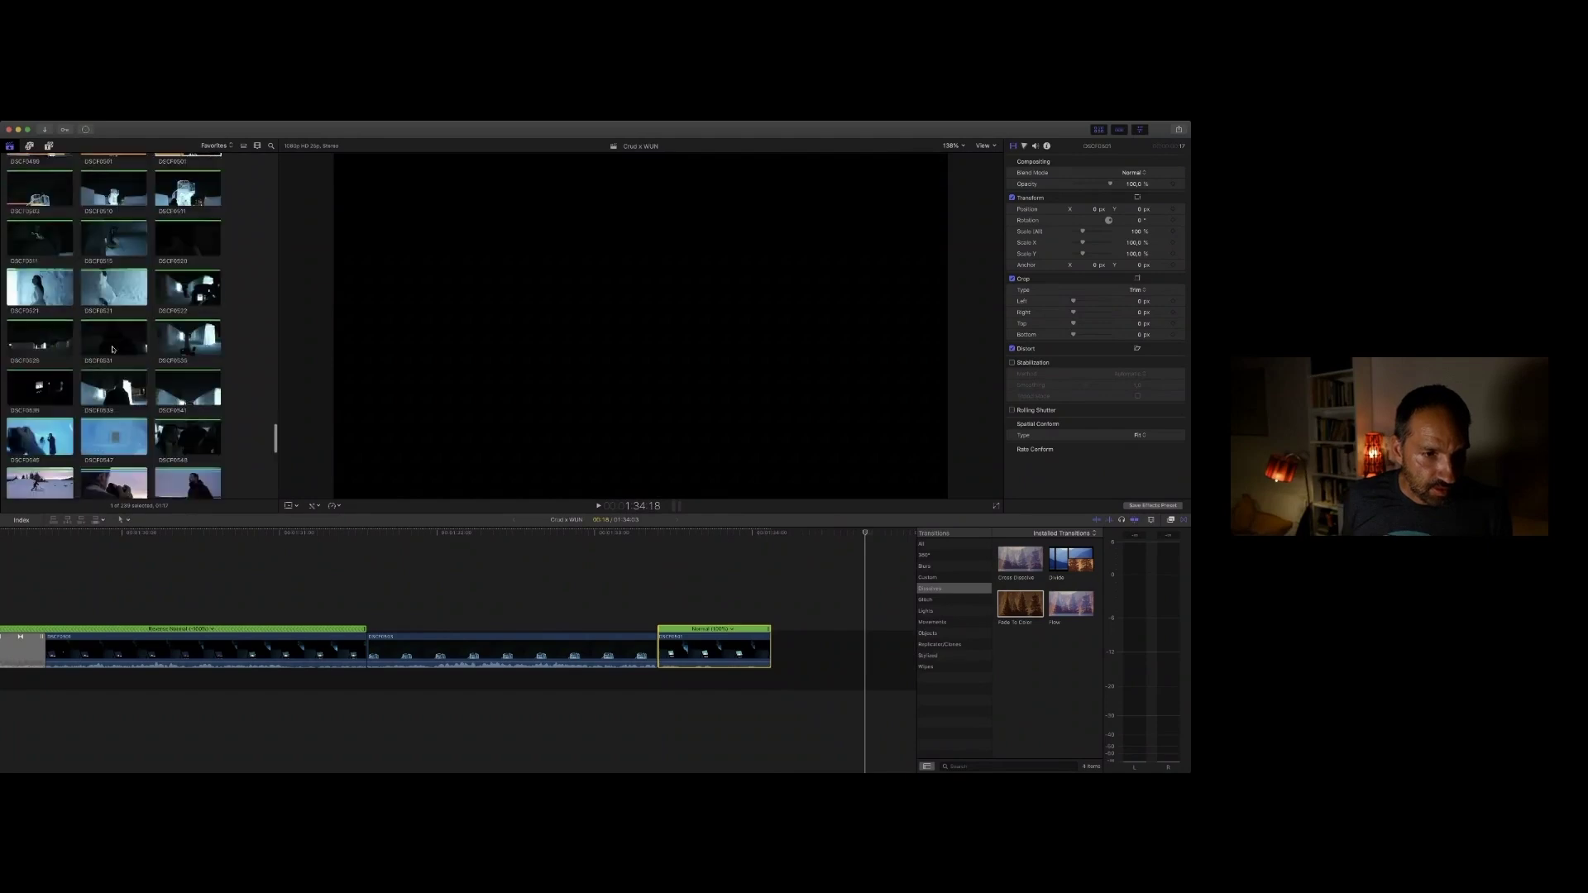
scroll(113, 349, "down", 3)
left_click(178, 338)
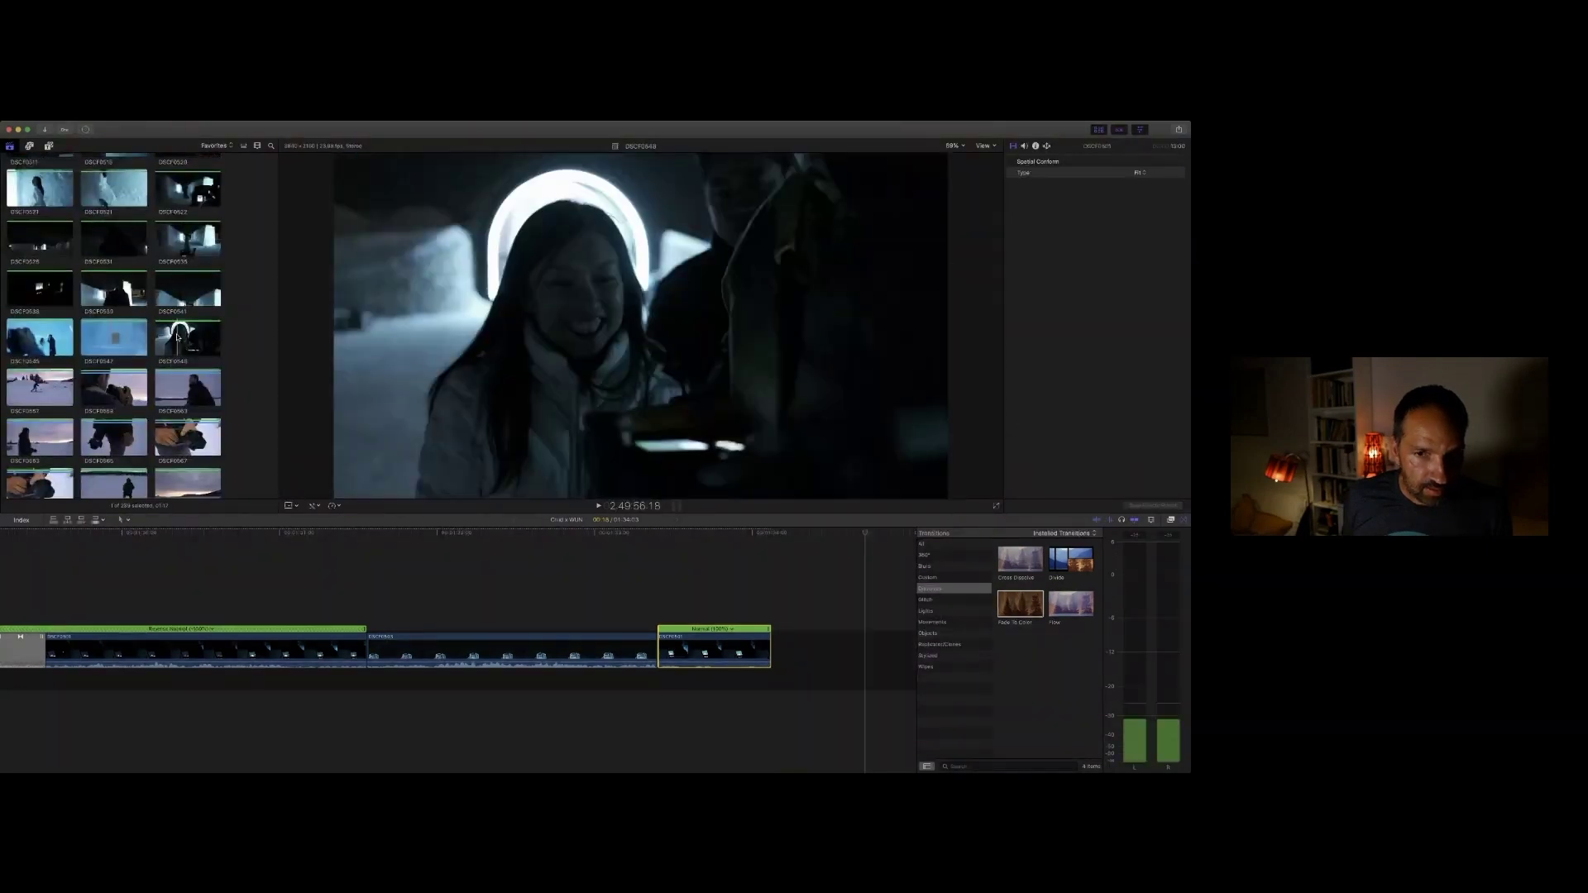
left_click(188, 339)
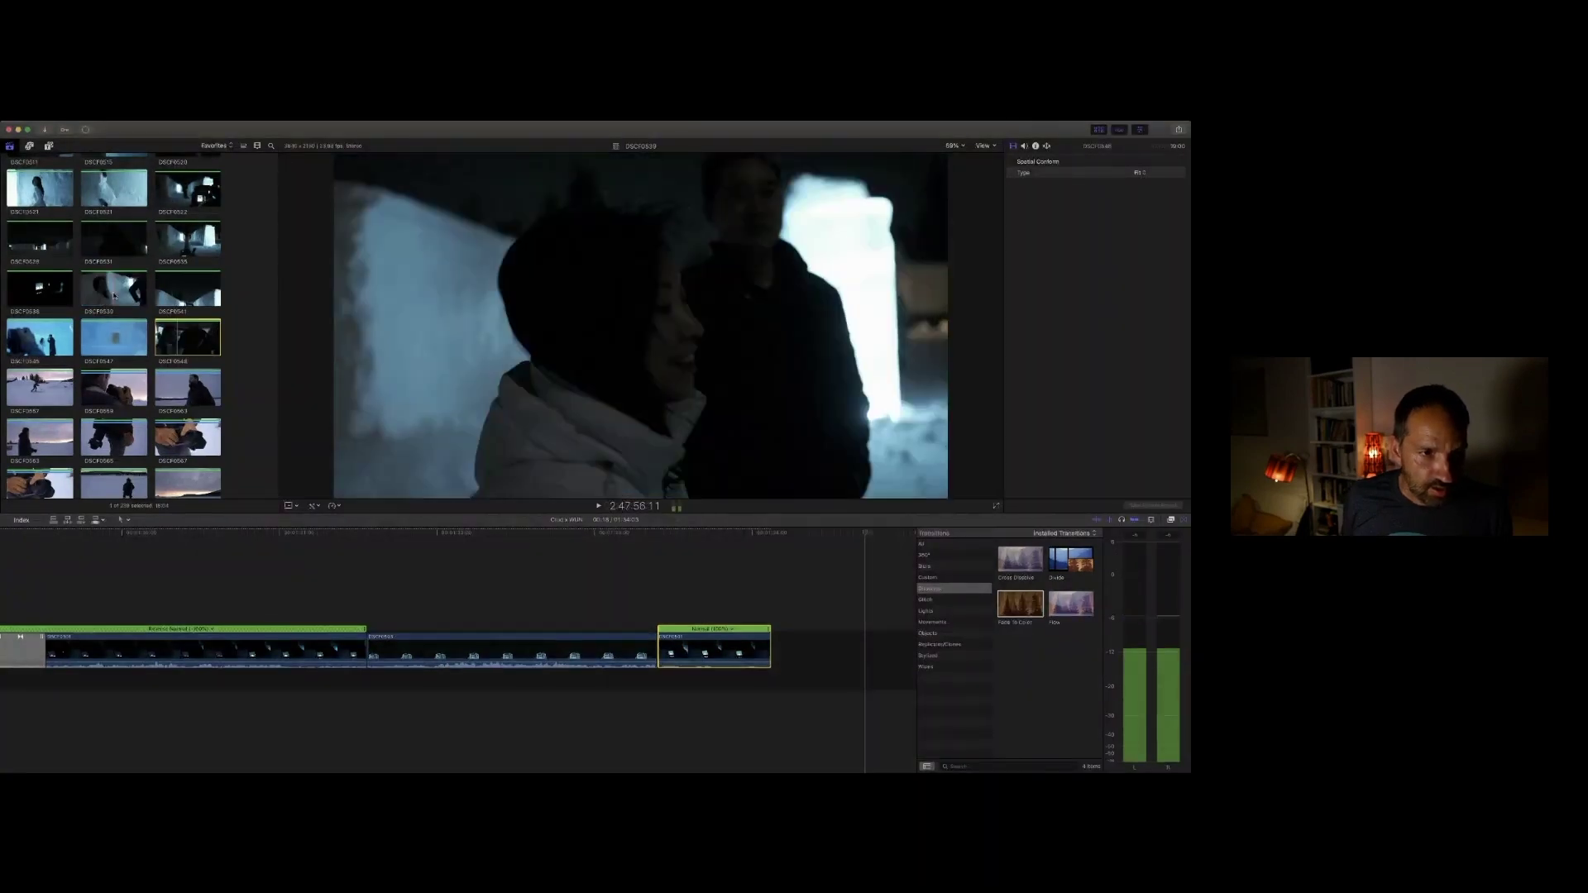
left_click(39, 292)
key("e")
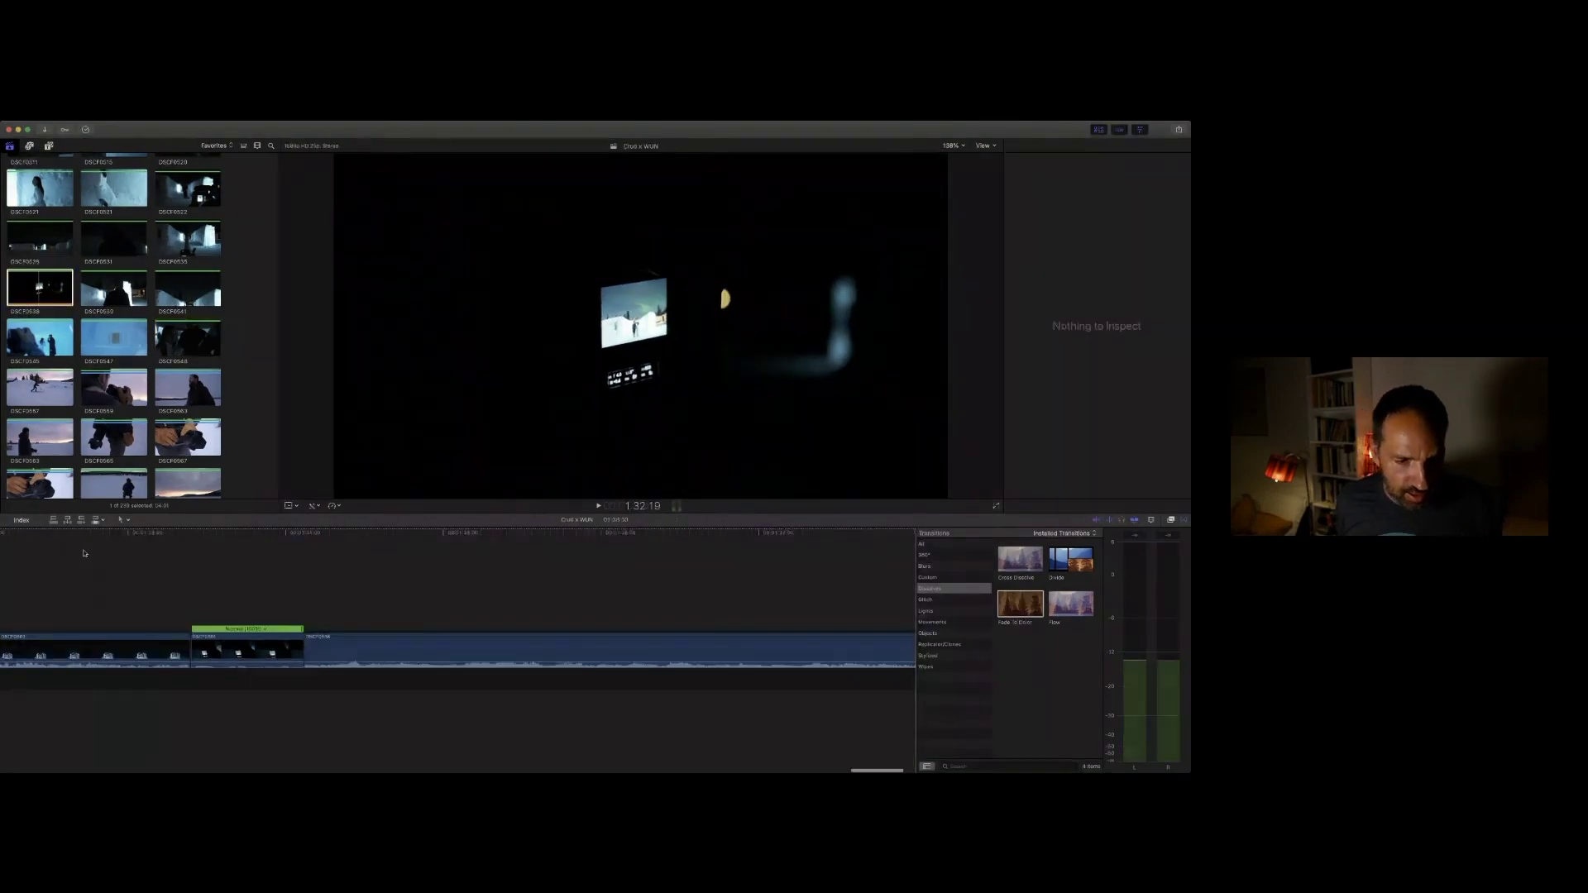
key("space")
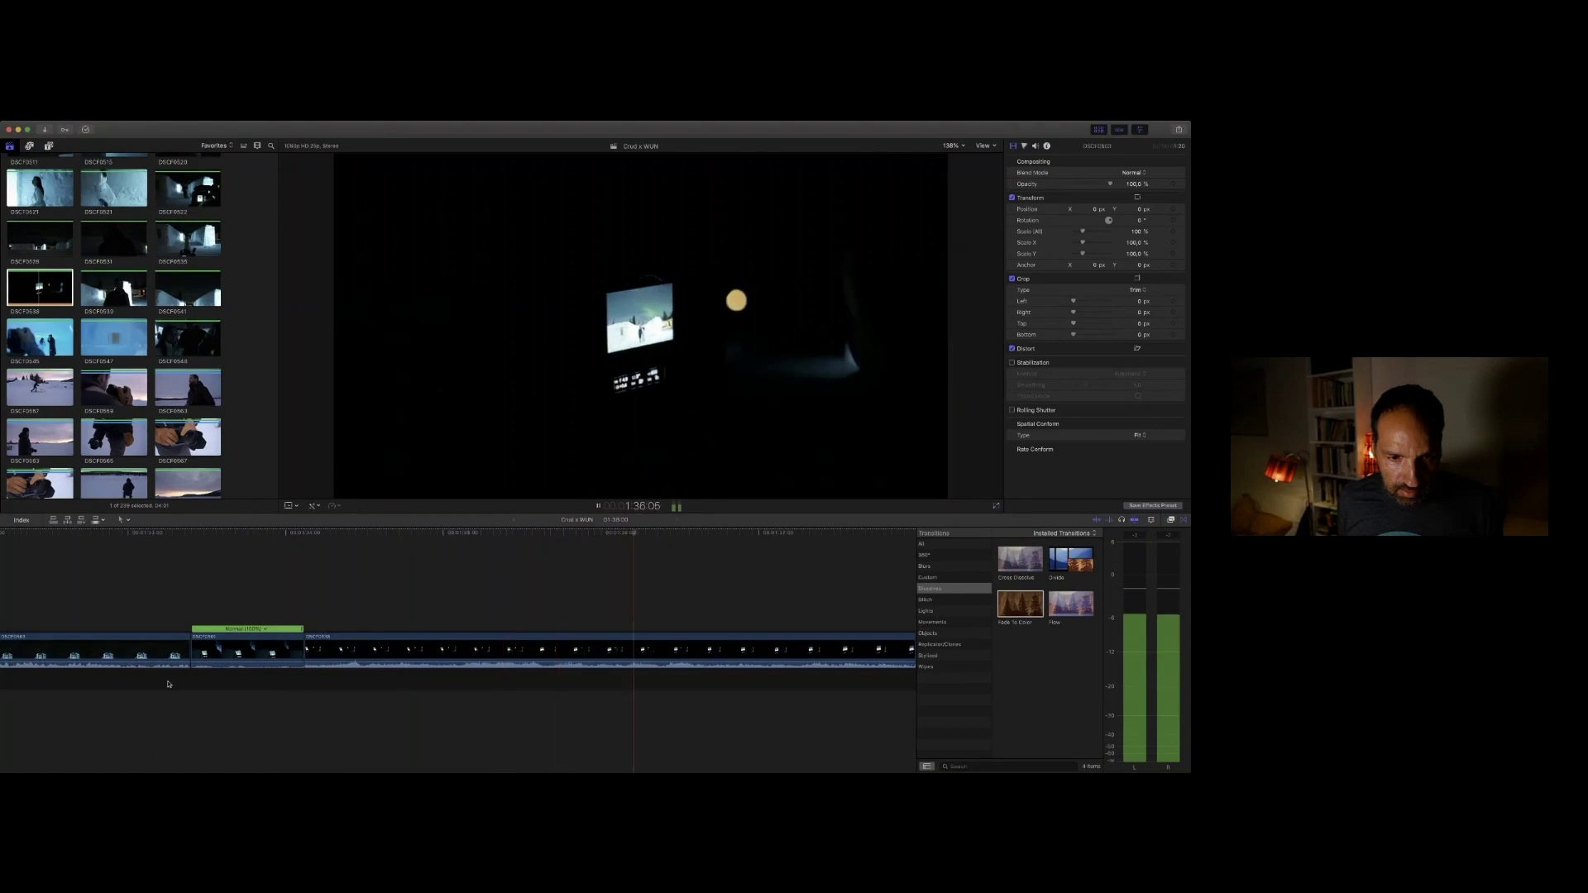
key("space")
key("space")
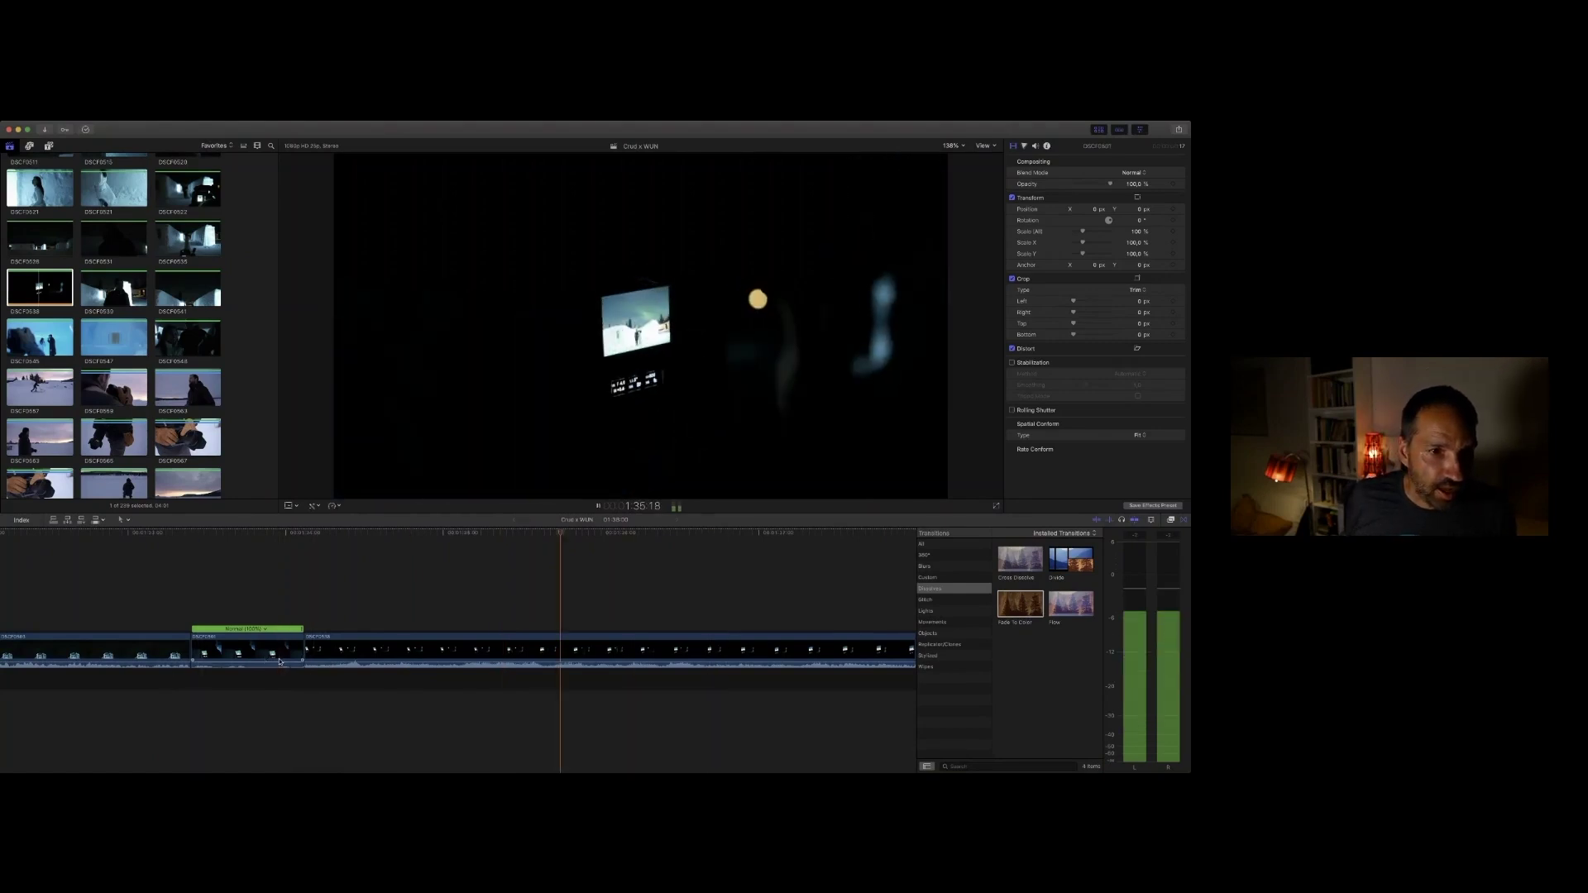
key("space")
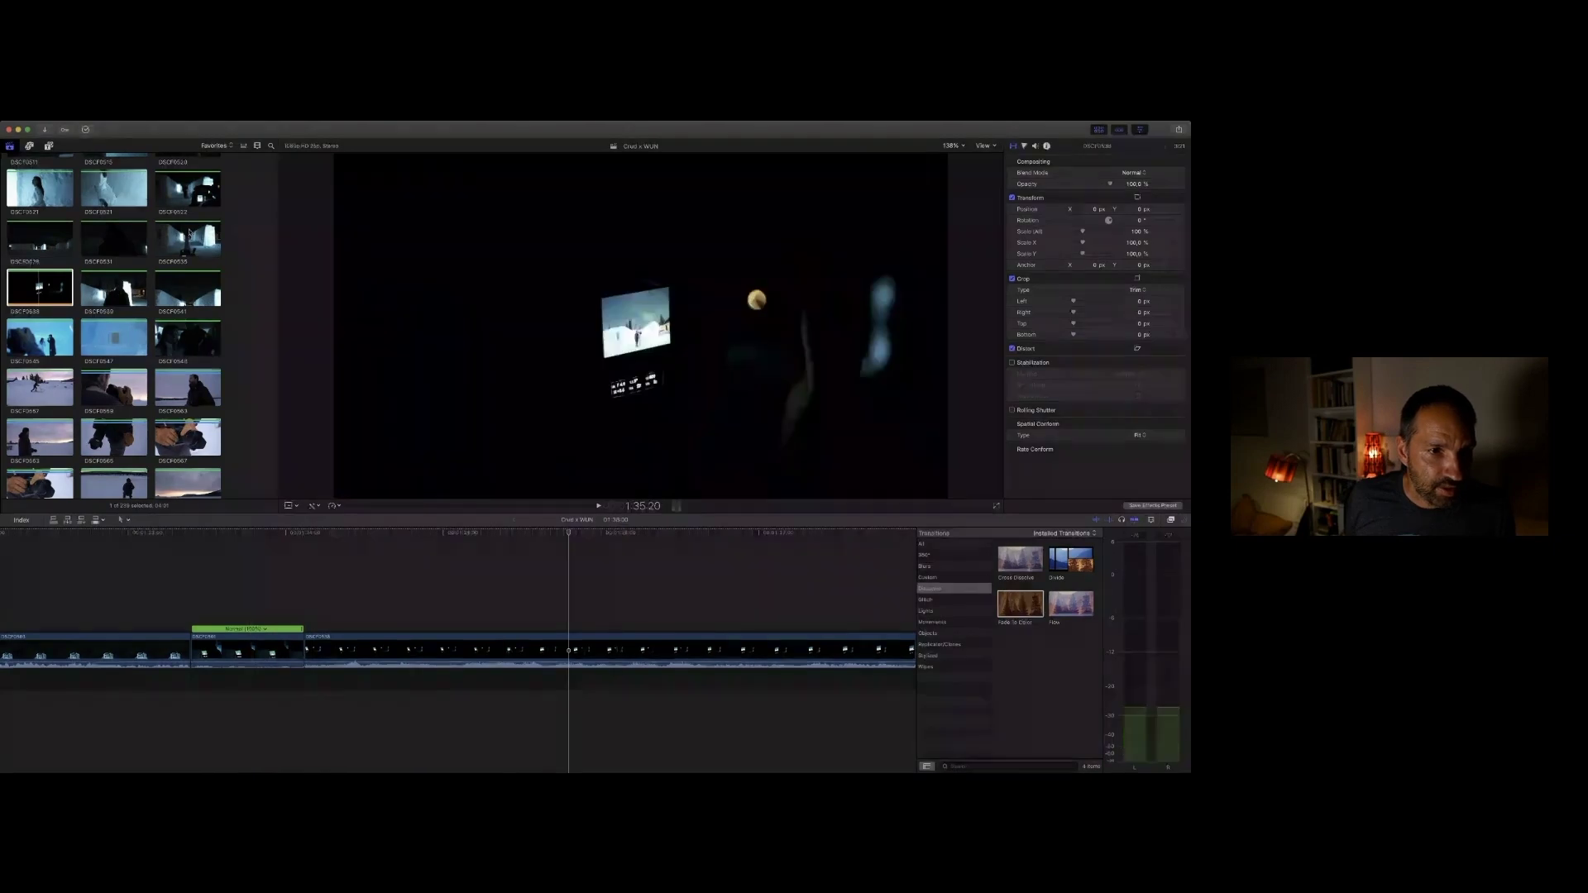
Step: Insert the wide ice-corridor shot at 1:34:03, between the camera-screen close-up and the dark camera-screen shot
left_click(121, 245)
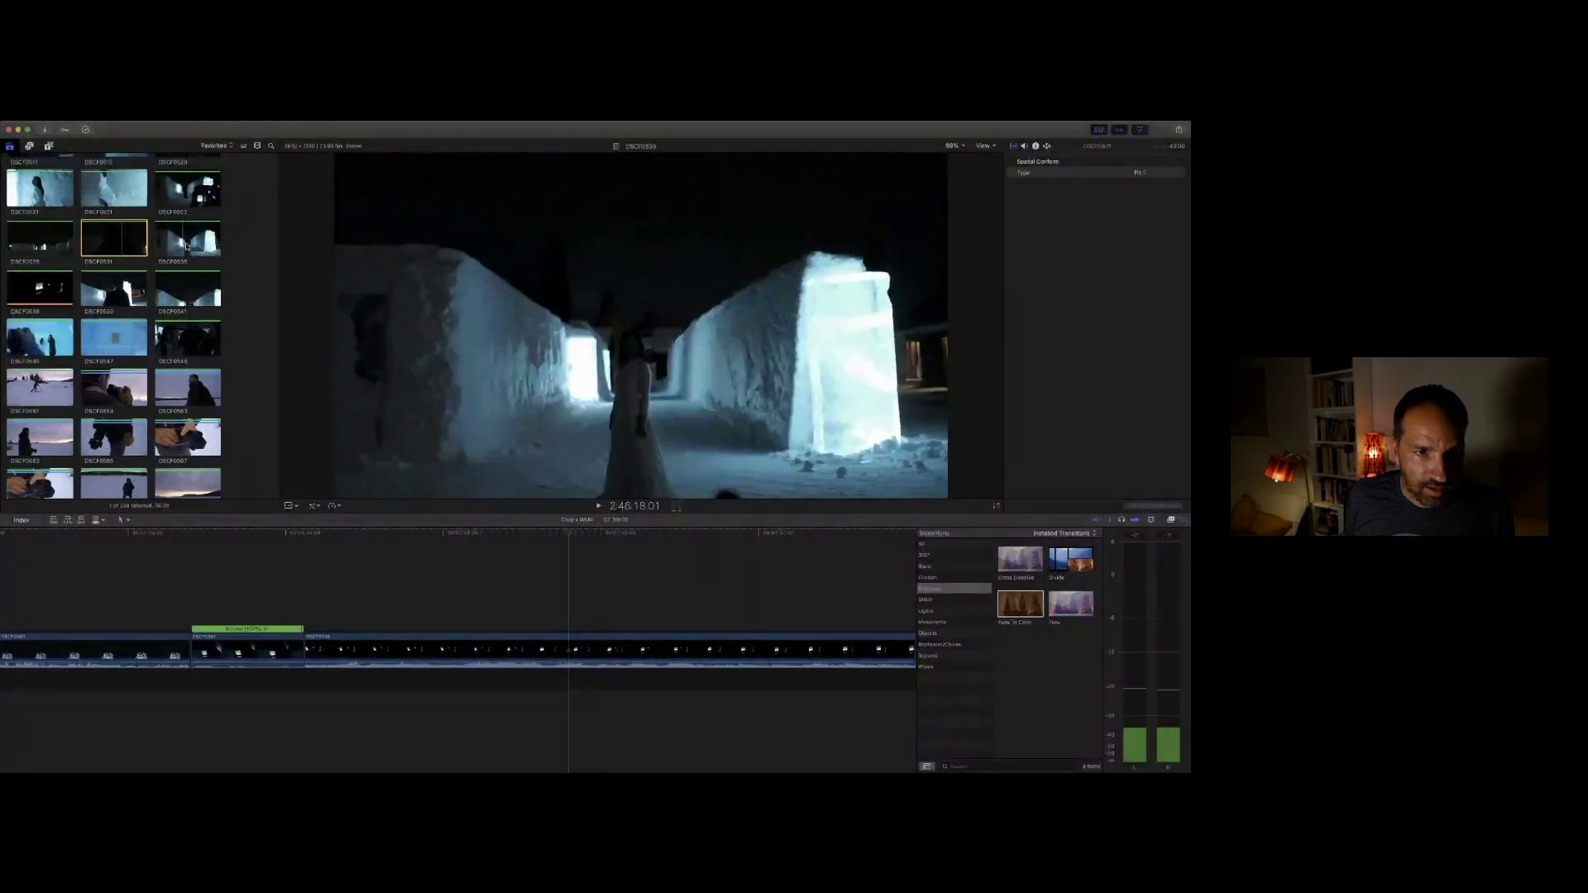
left_click(187, 246)
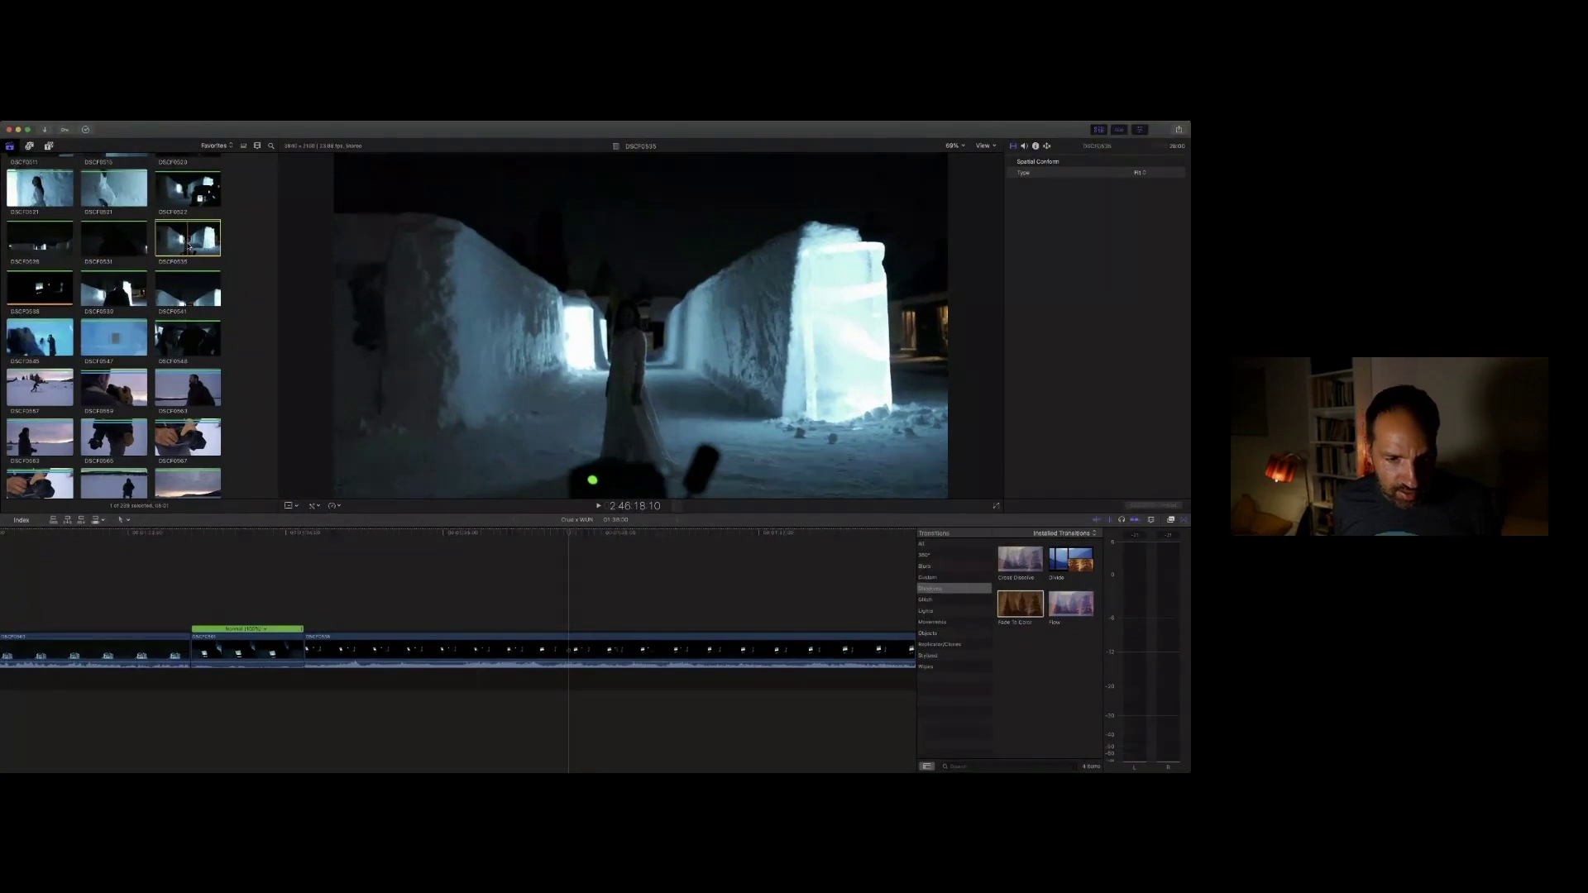
left_click(257, 631)
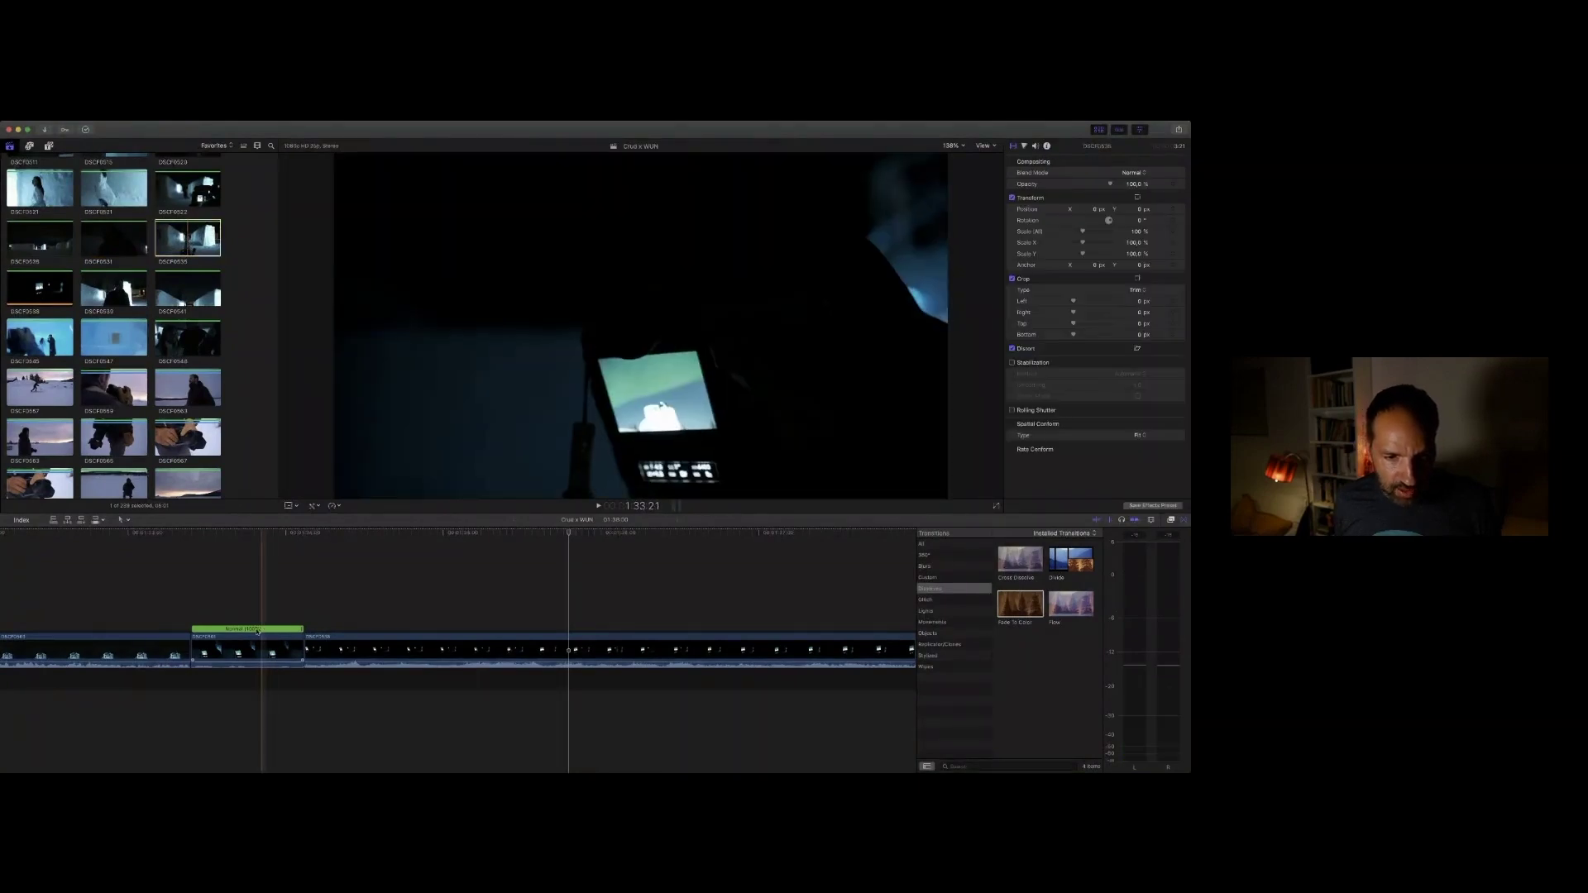
left_click(291, 610)
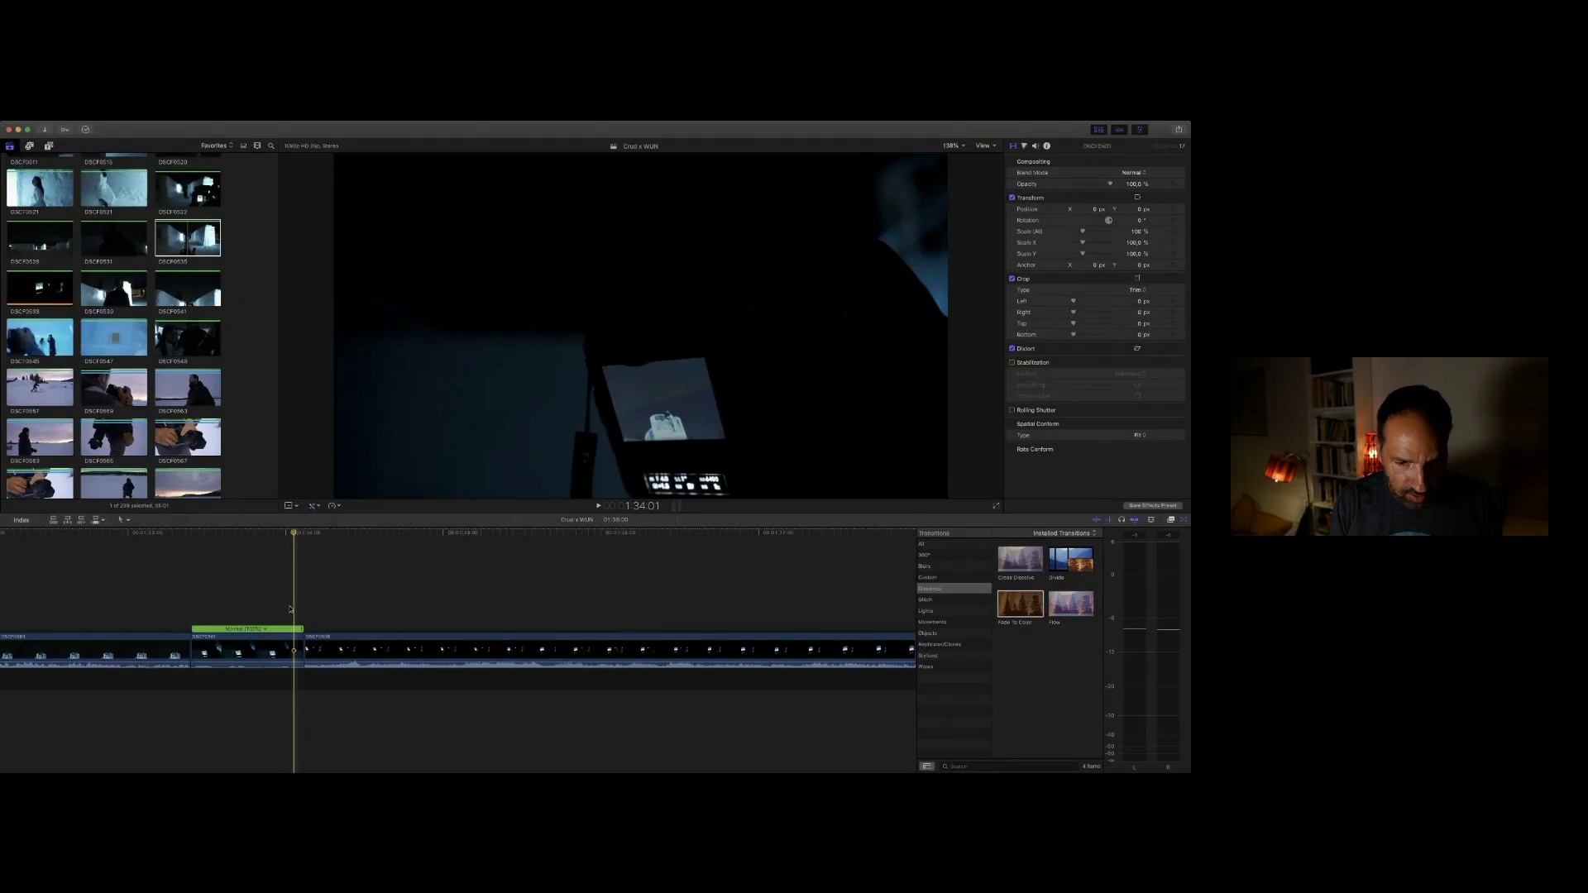
key("Up")
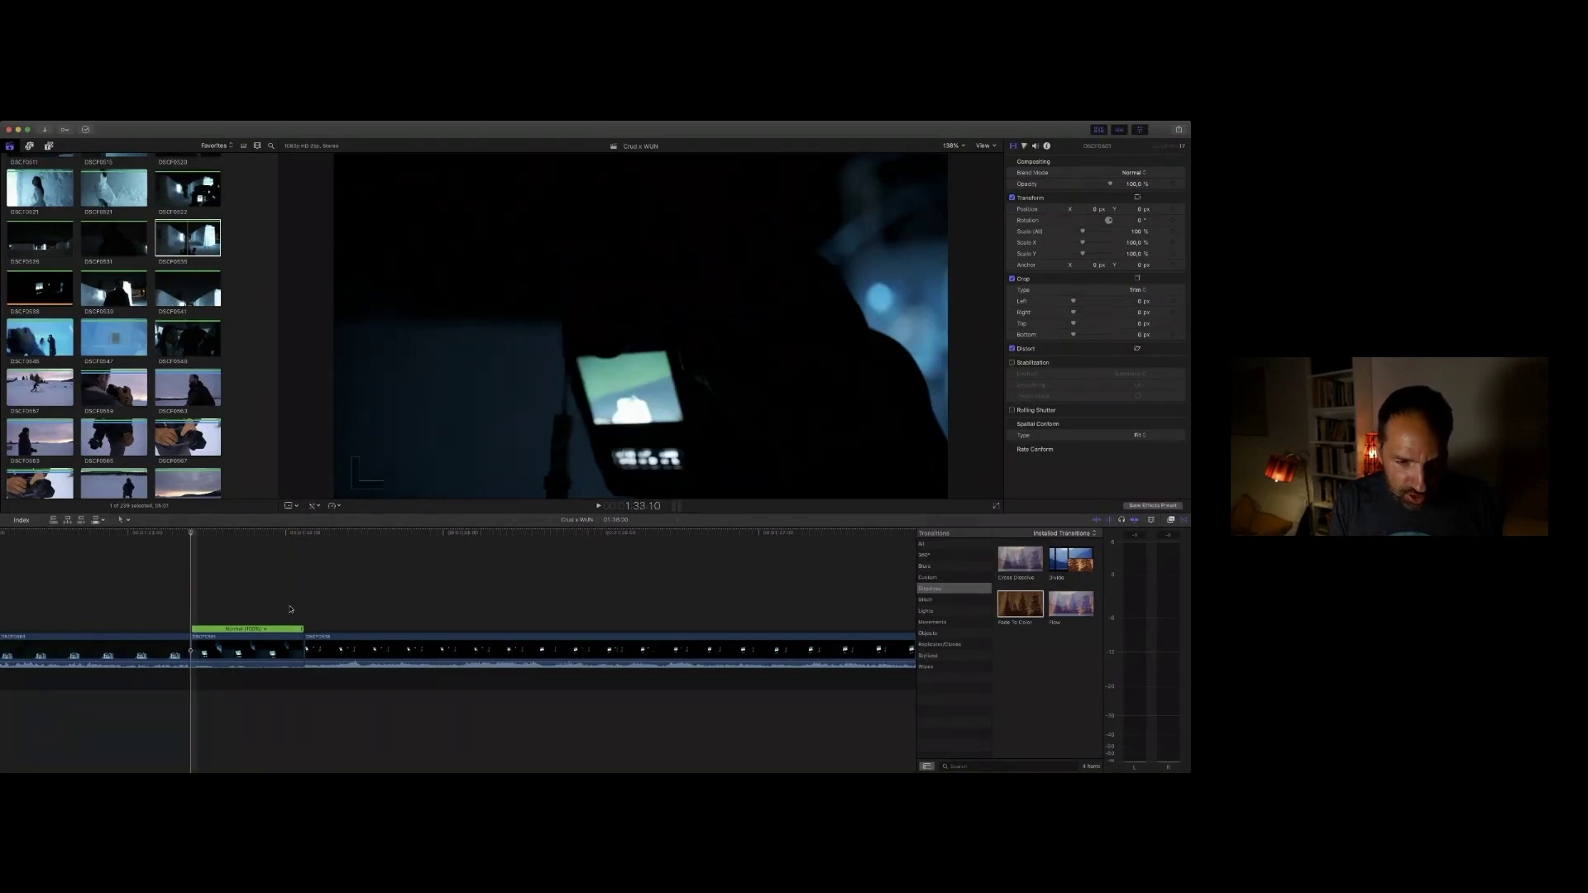
key("Down")
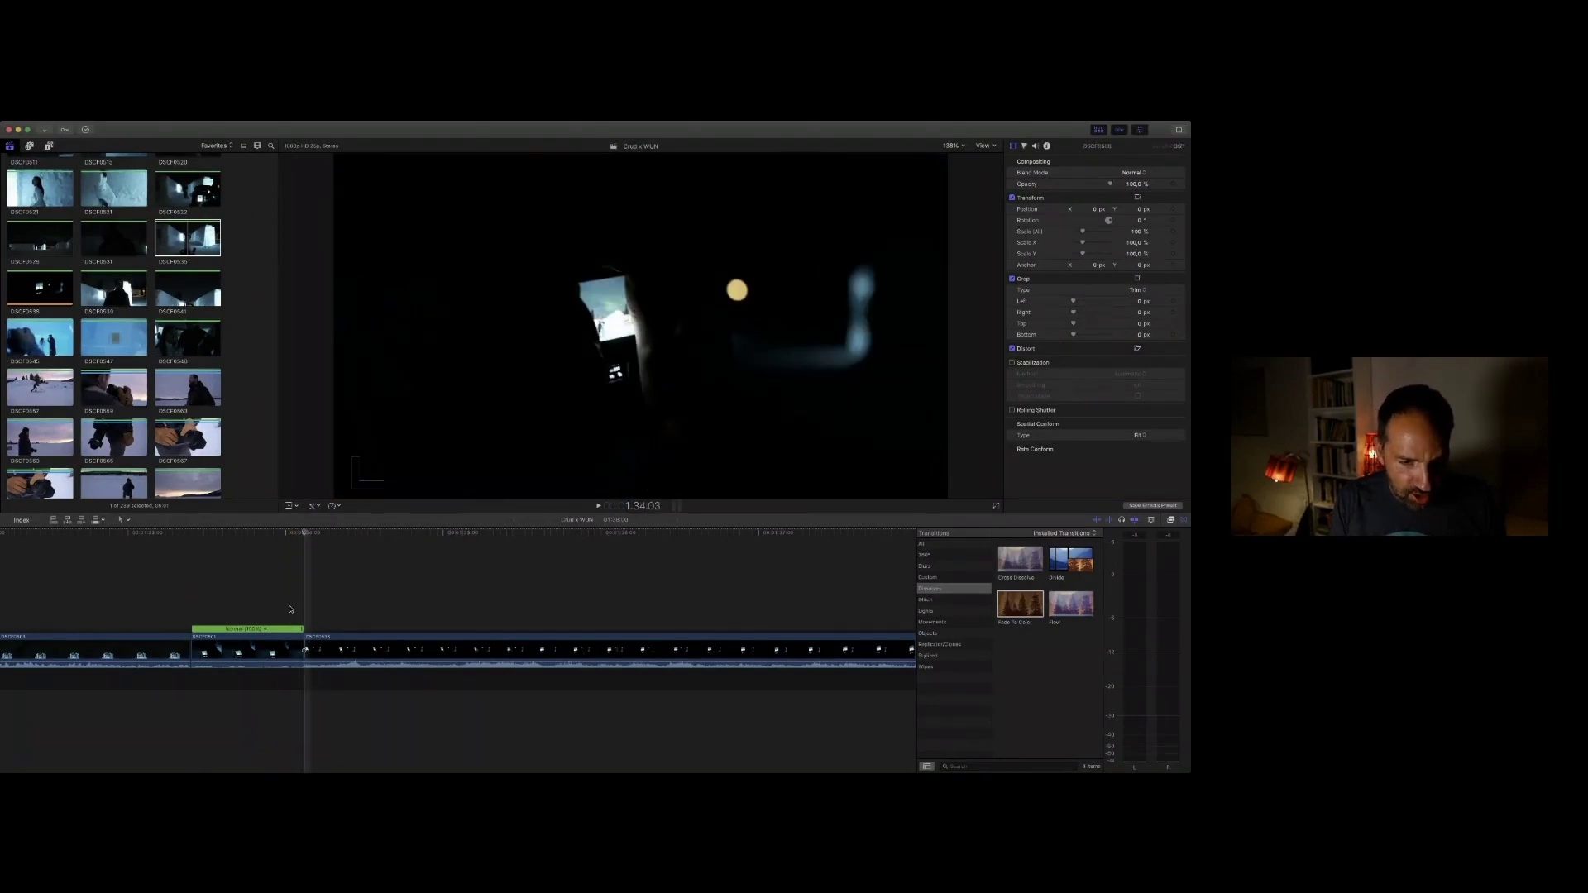
key("Up")
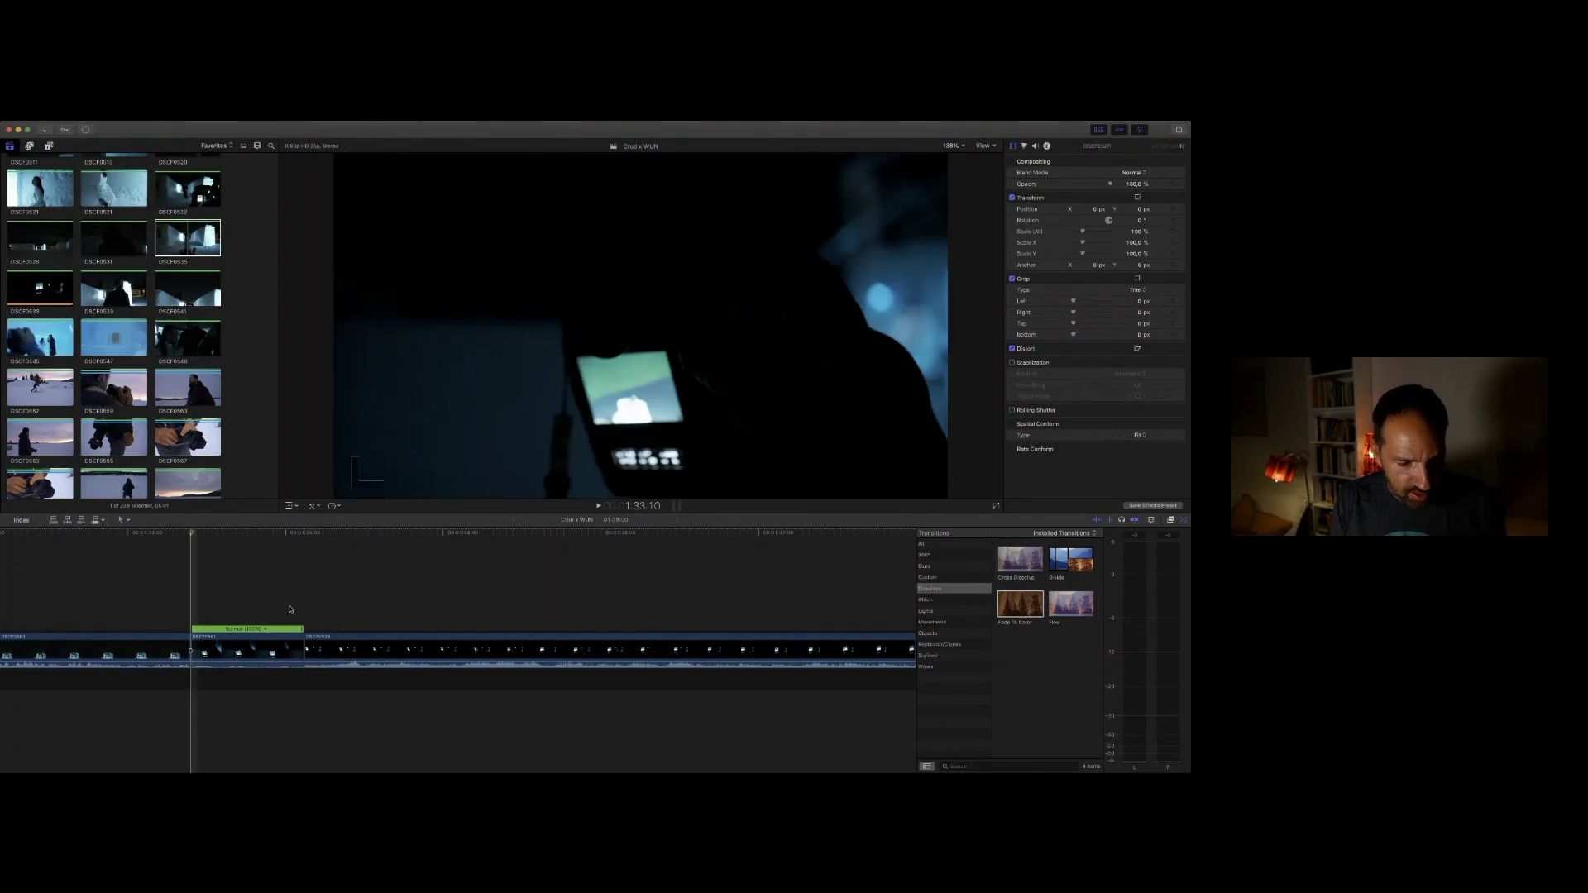
key("Down")
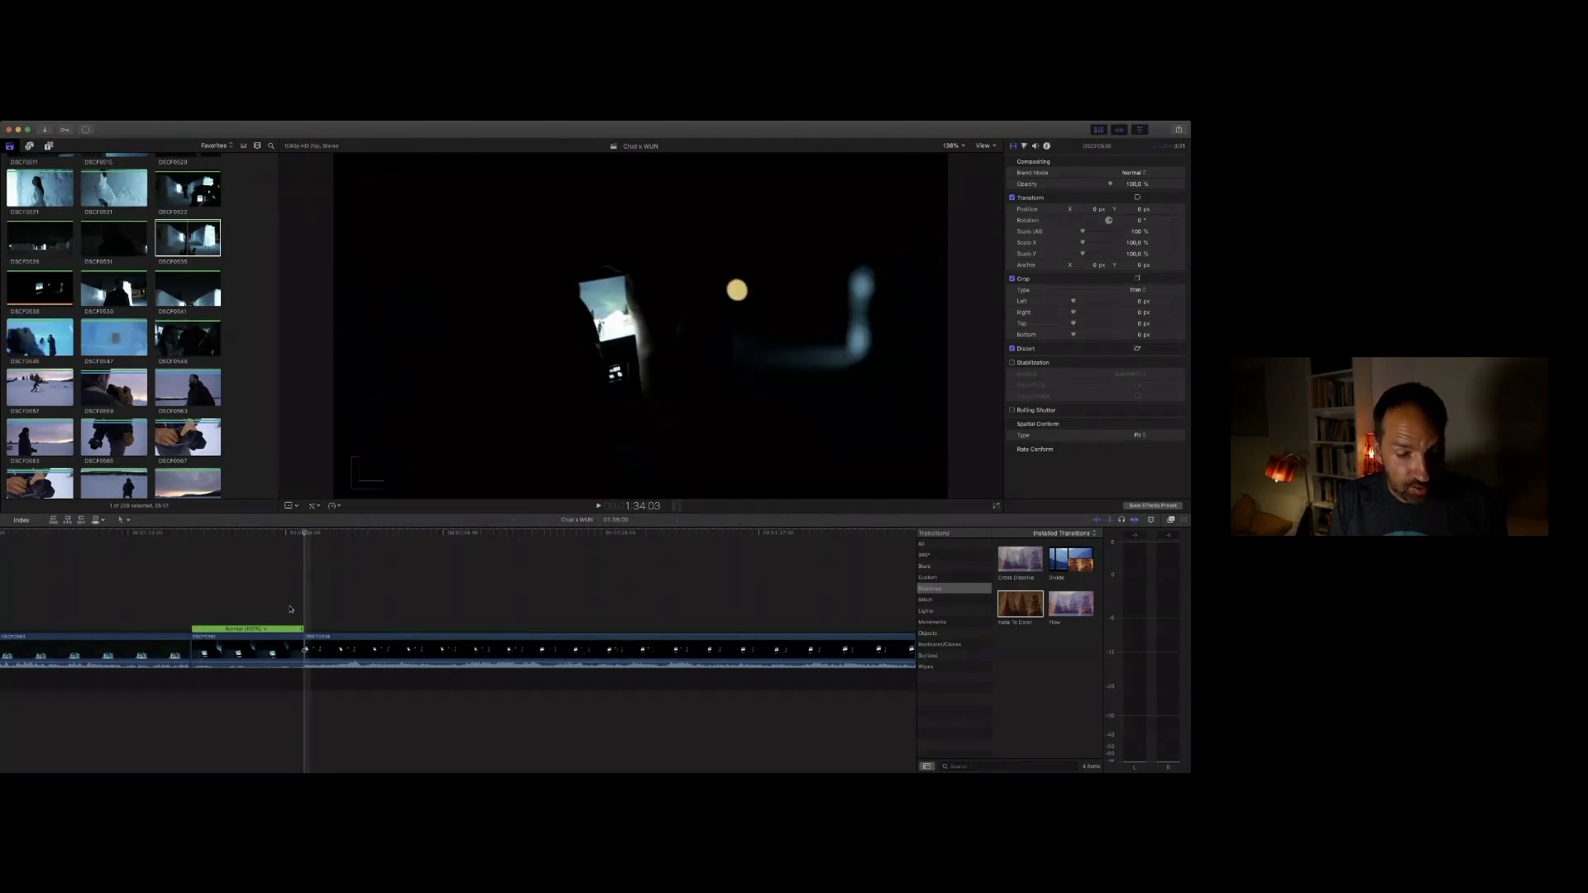
scroll(290, 610, "right", 5)
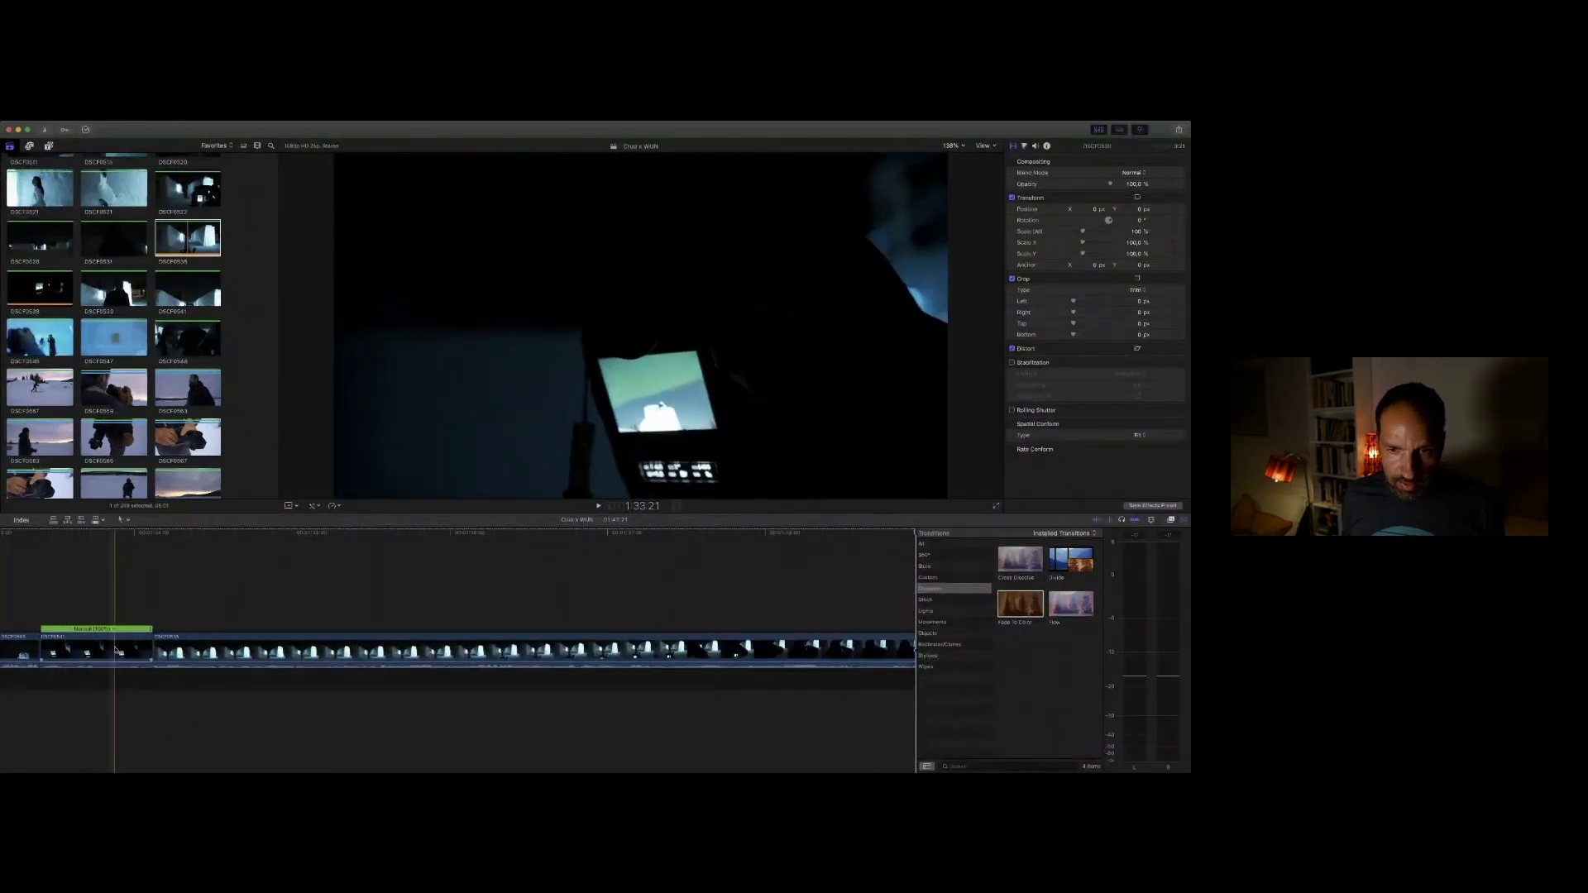
Step: Play back the ice-corridor shot, trim its start and trim its end at 1:36:04
key("space")
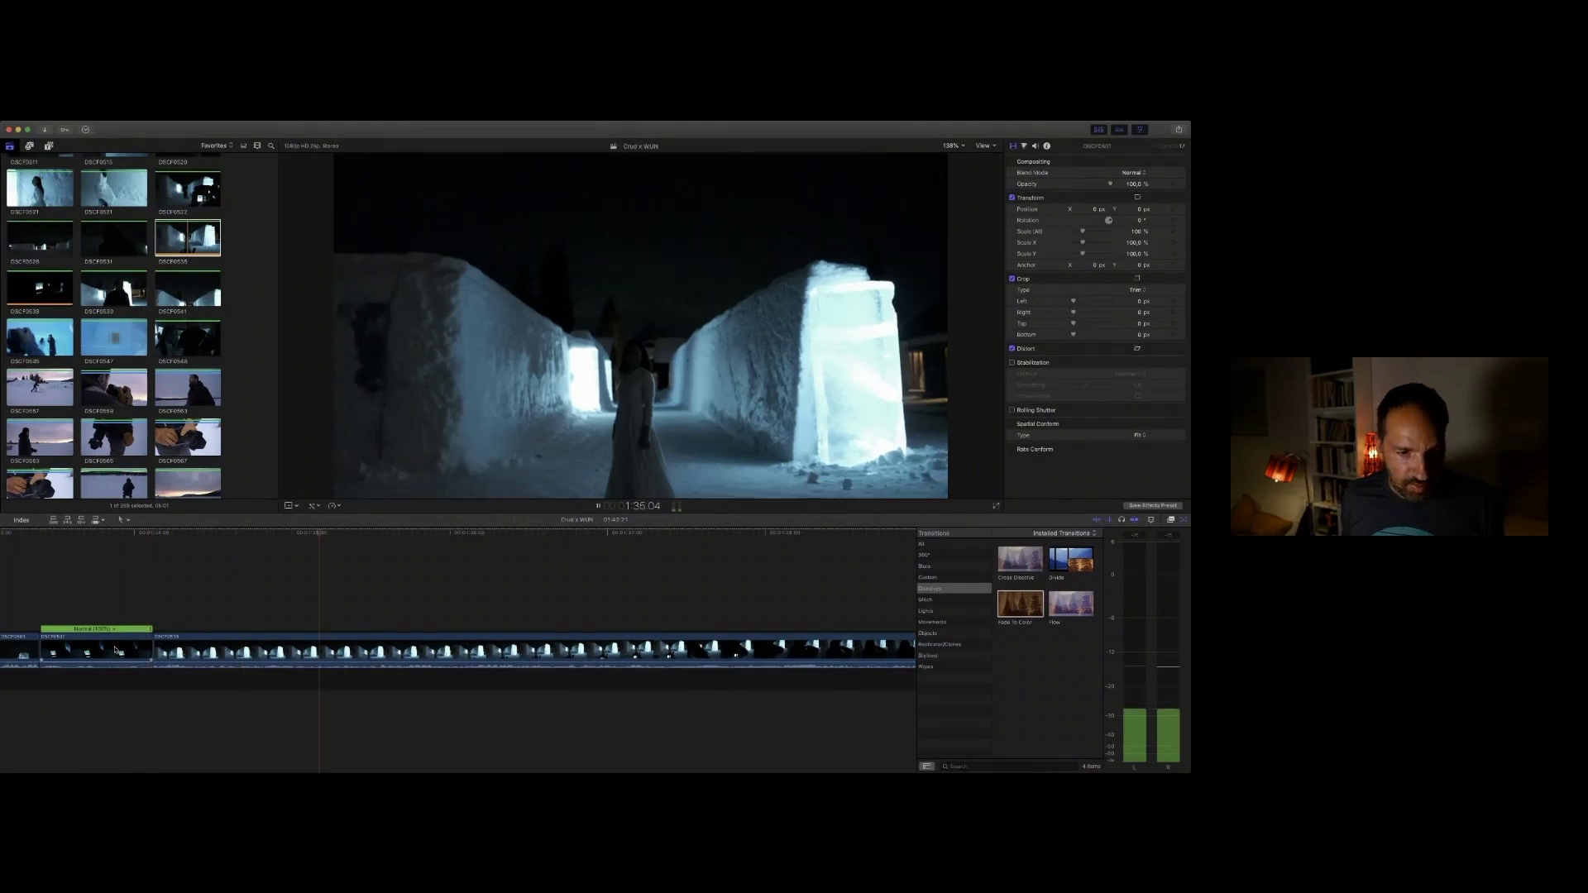
key("space")
left_click_drag(154, 642, 337, 639)
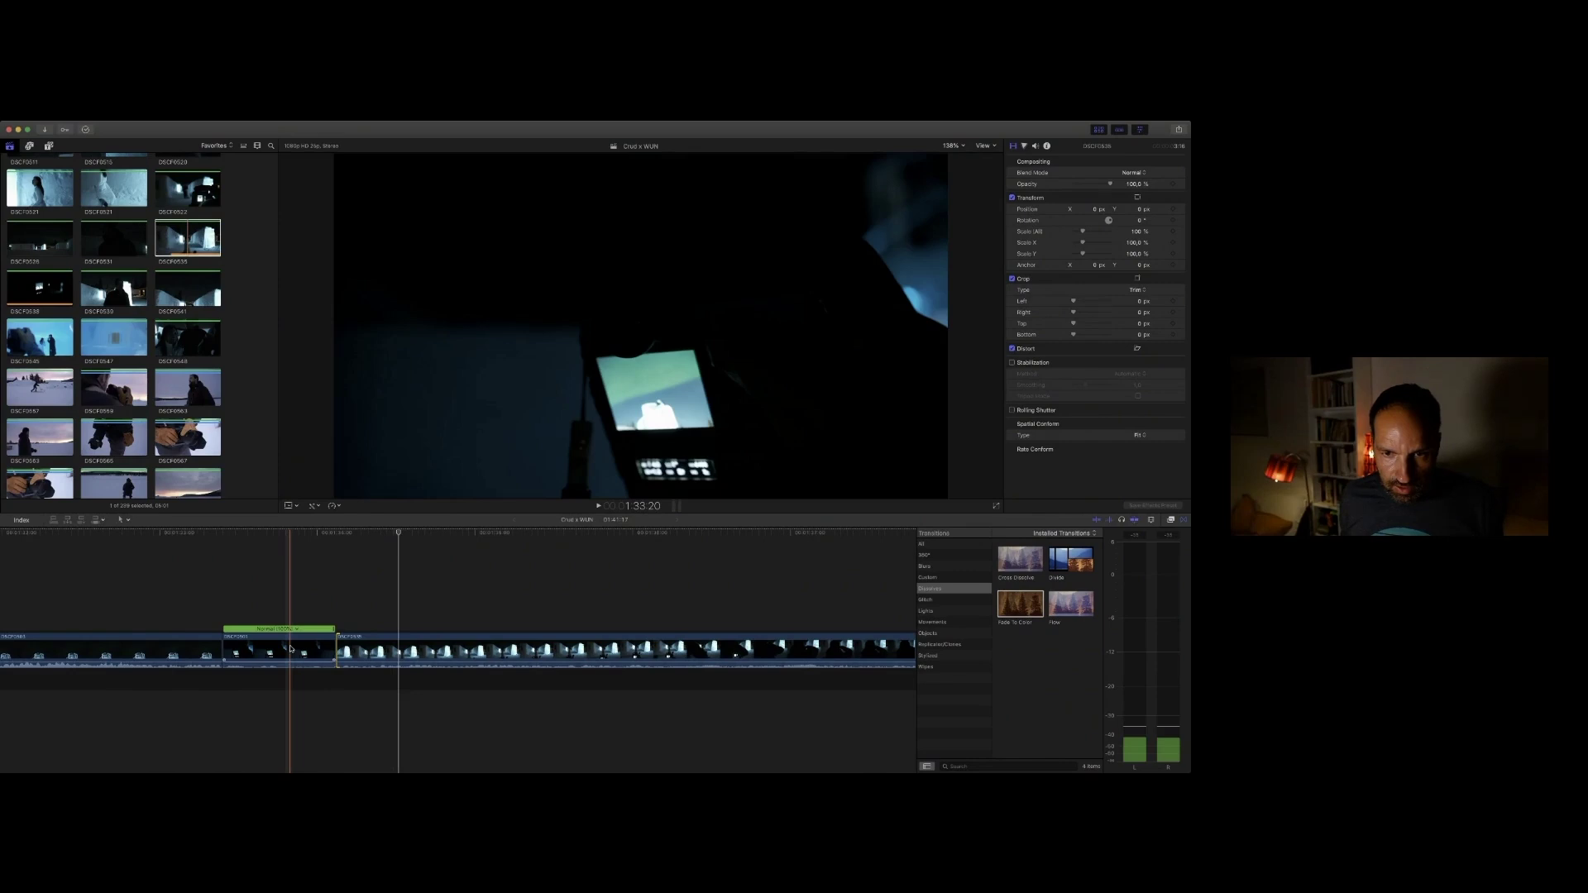
key("space")
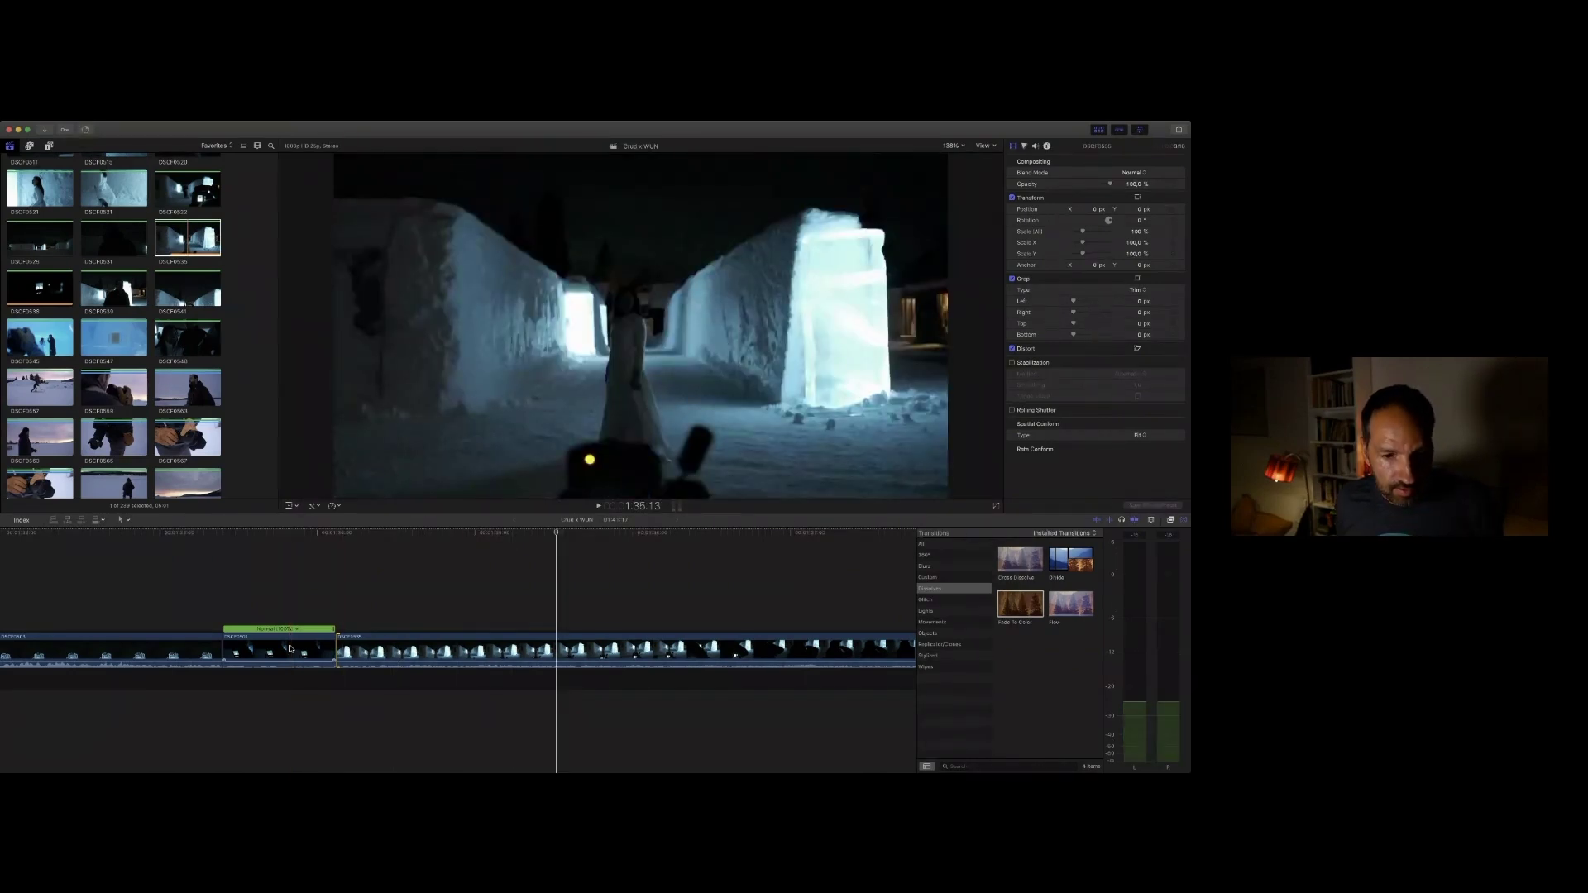
key("space")
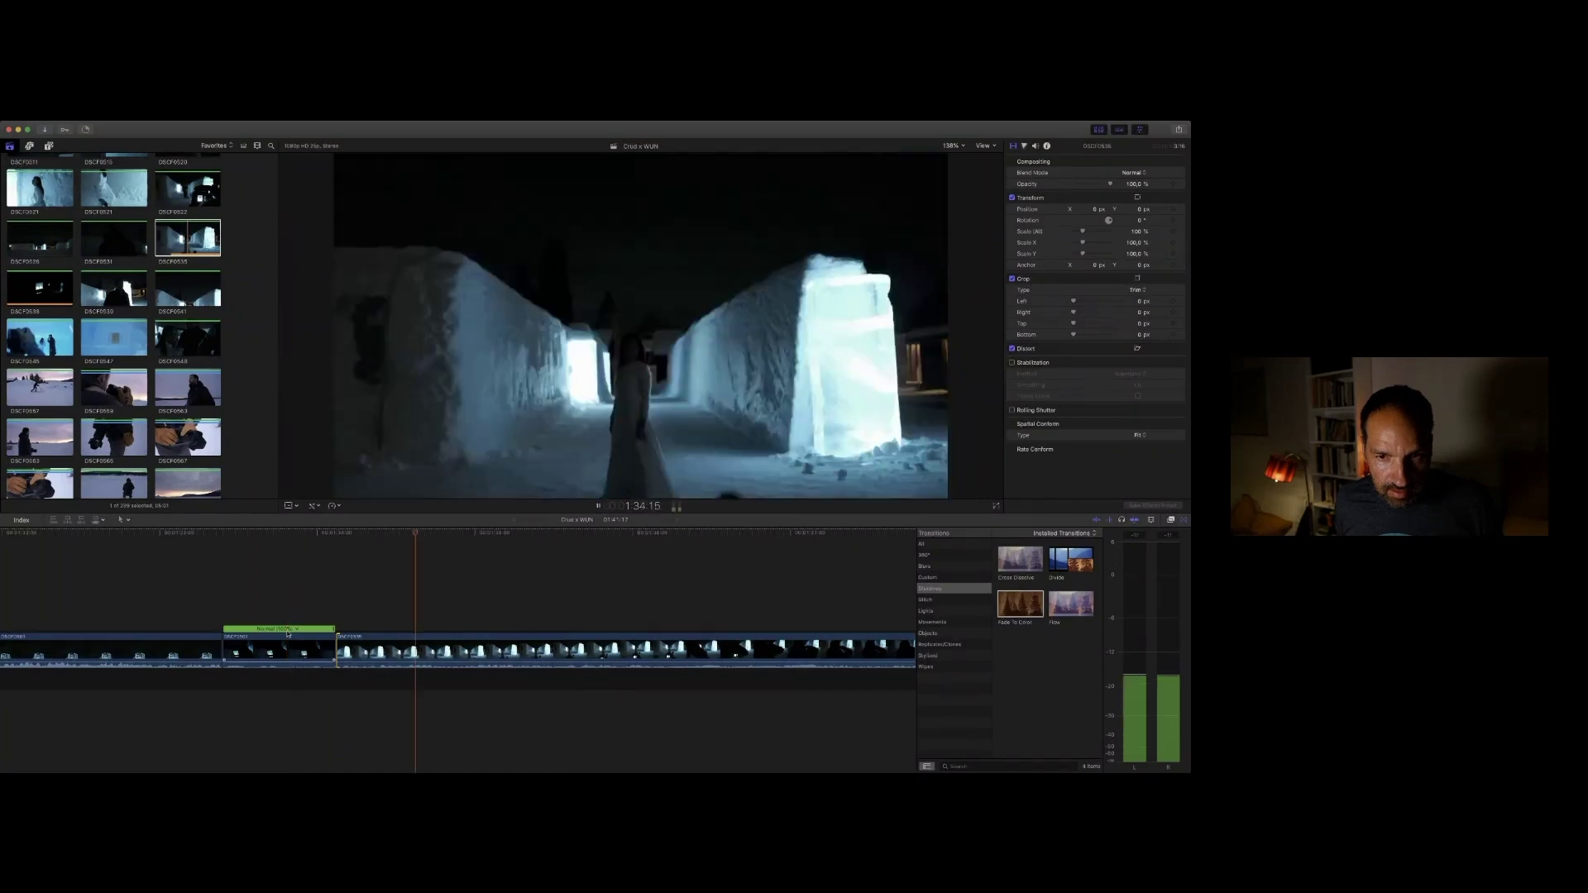
key("space")
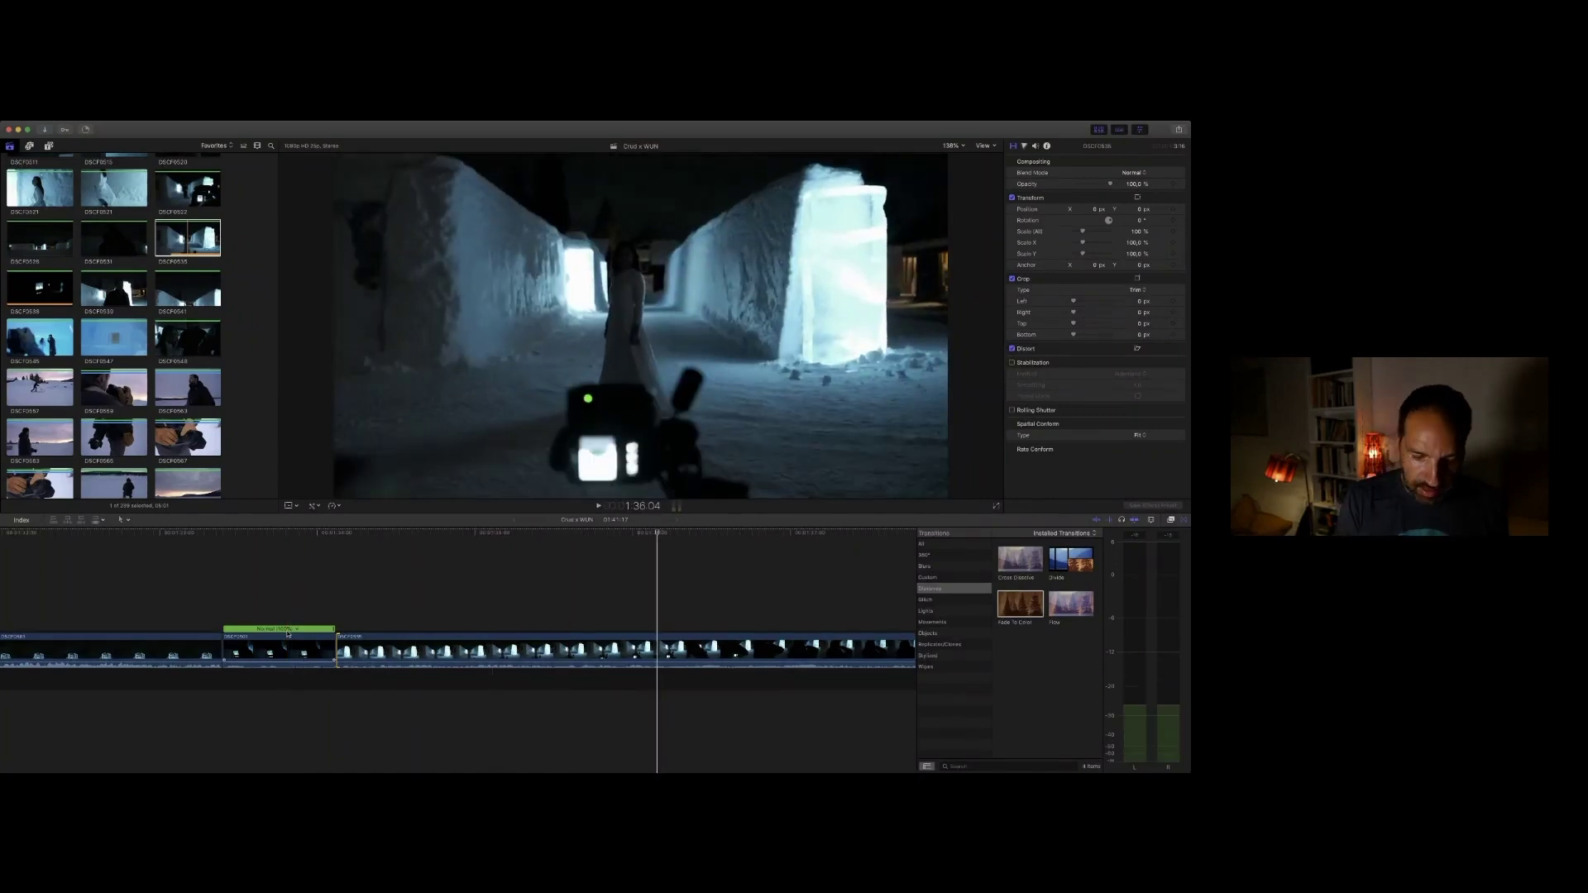
key("alt+]")
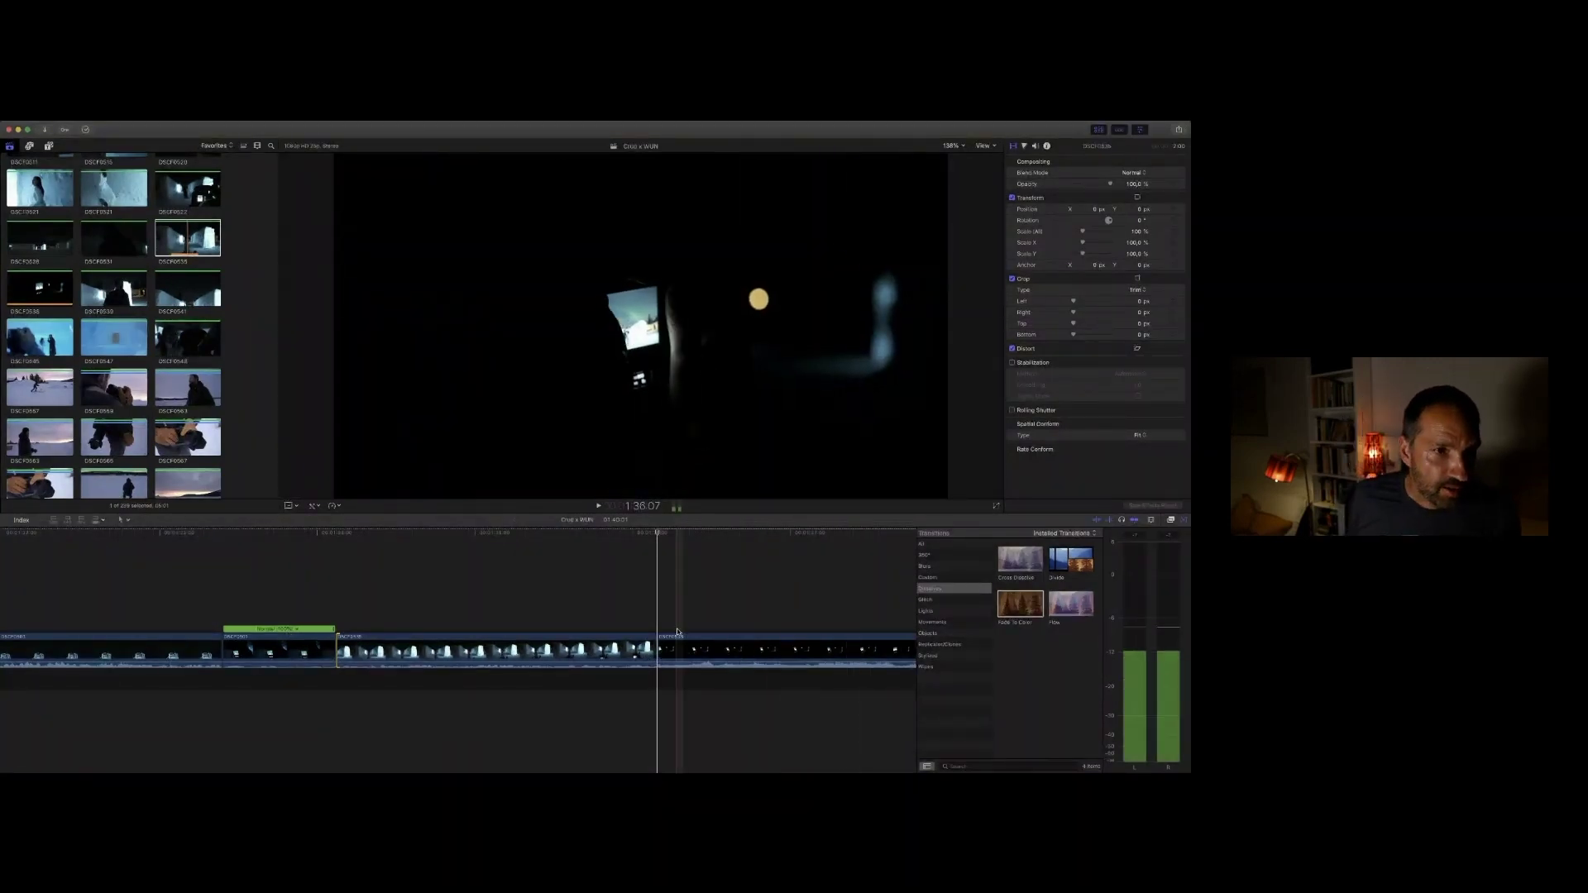
Step: Preview other night clips and play back the cut from the ice-corridor shot into the dark camera-screen shot
left_click(109, 246)
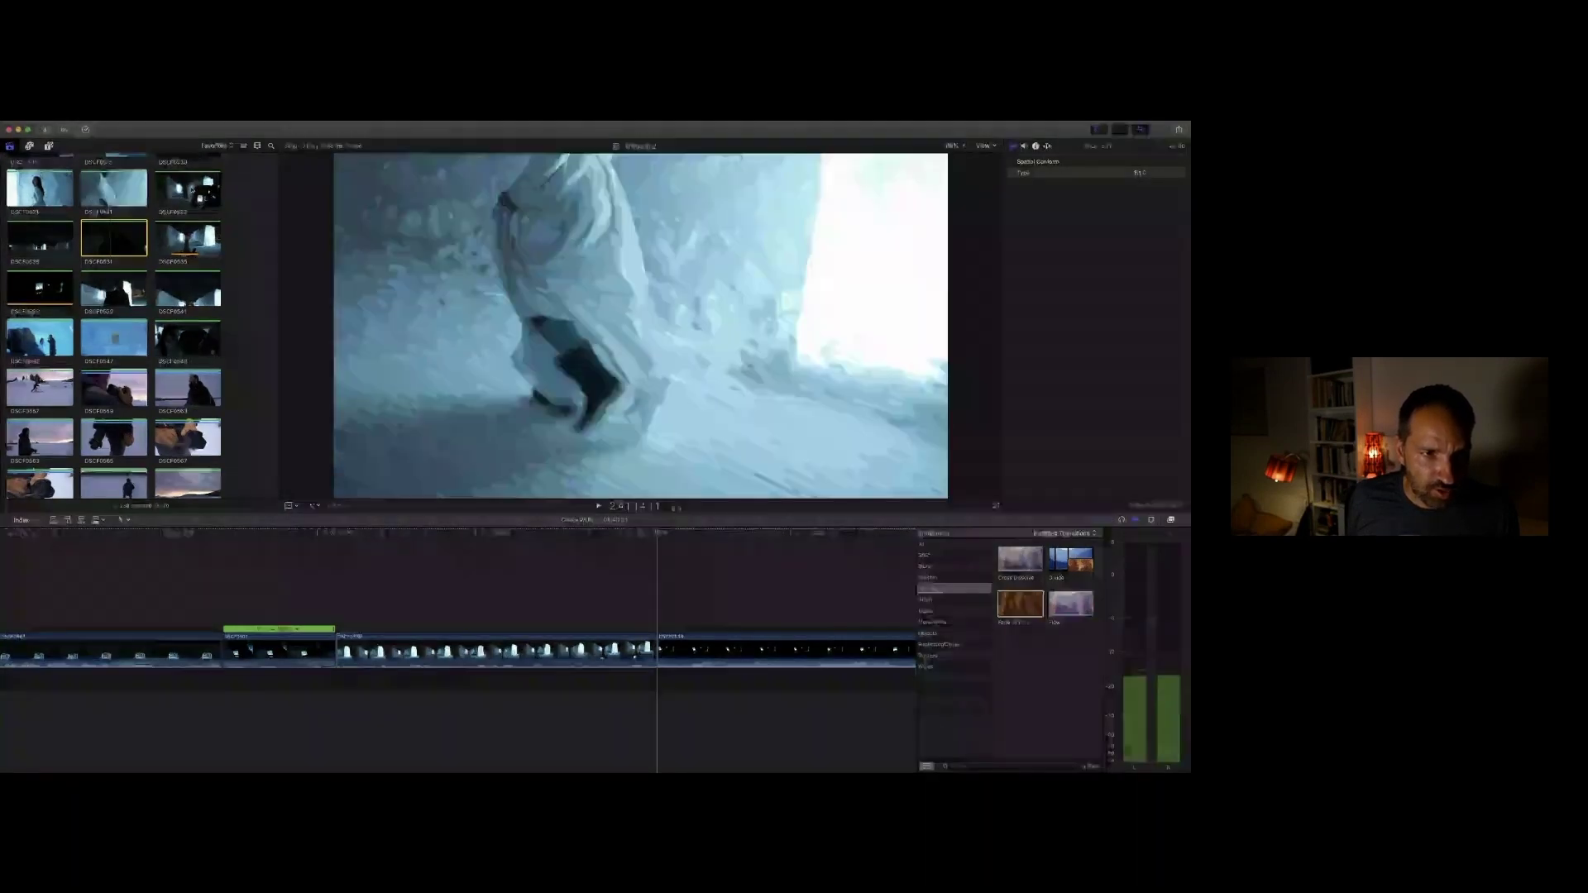
left_click(112, 196)
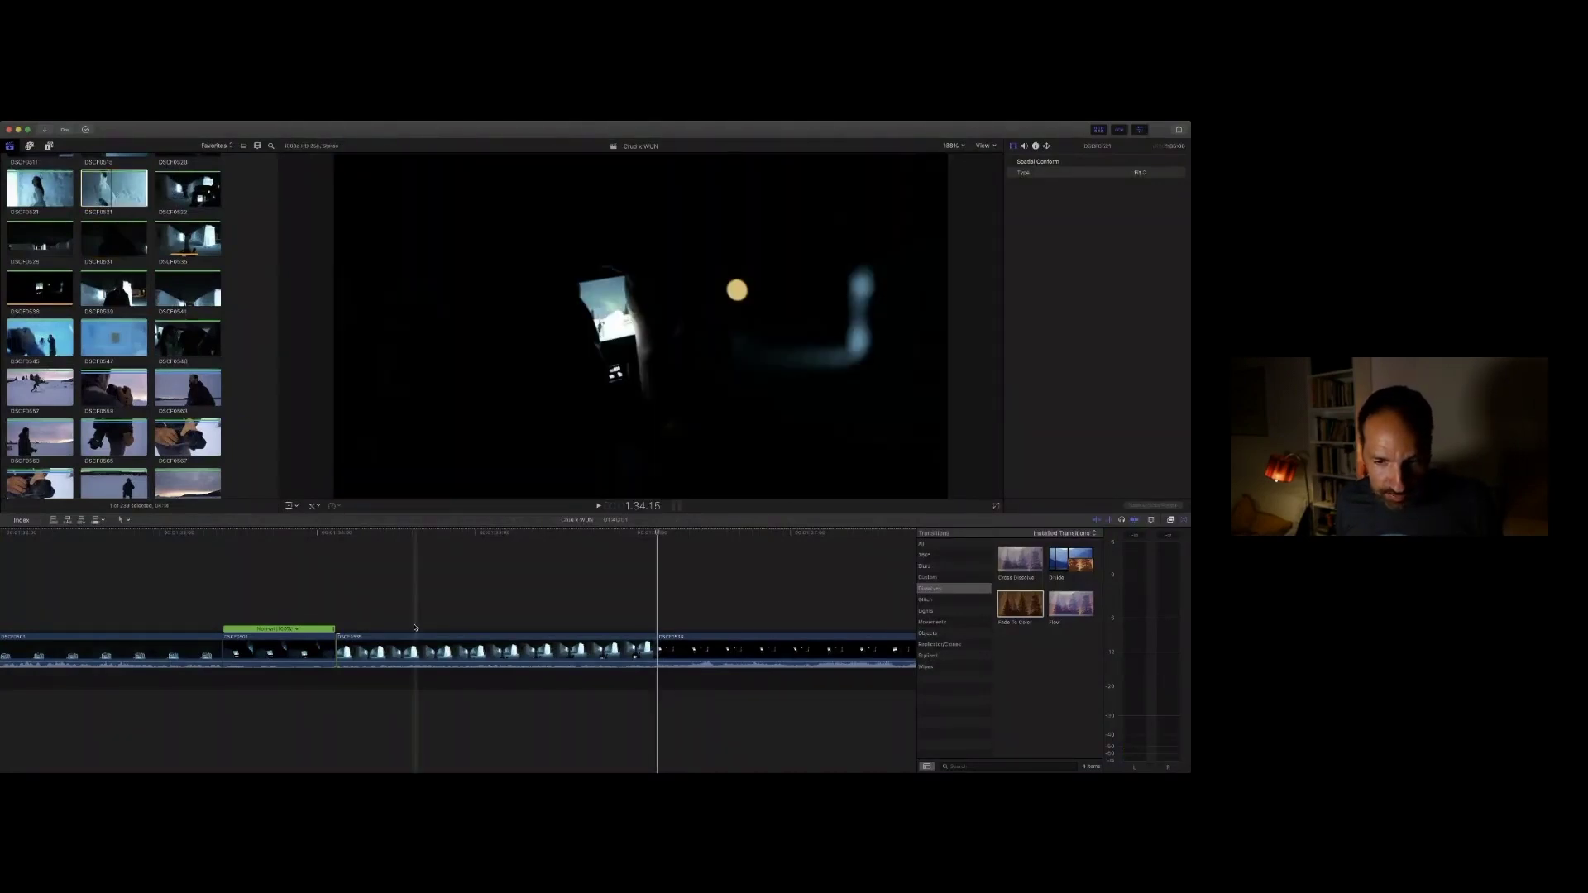
left_click(617, 647)
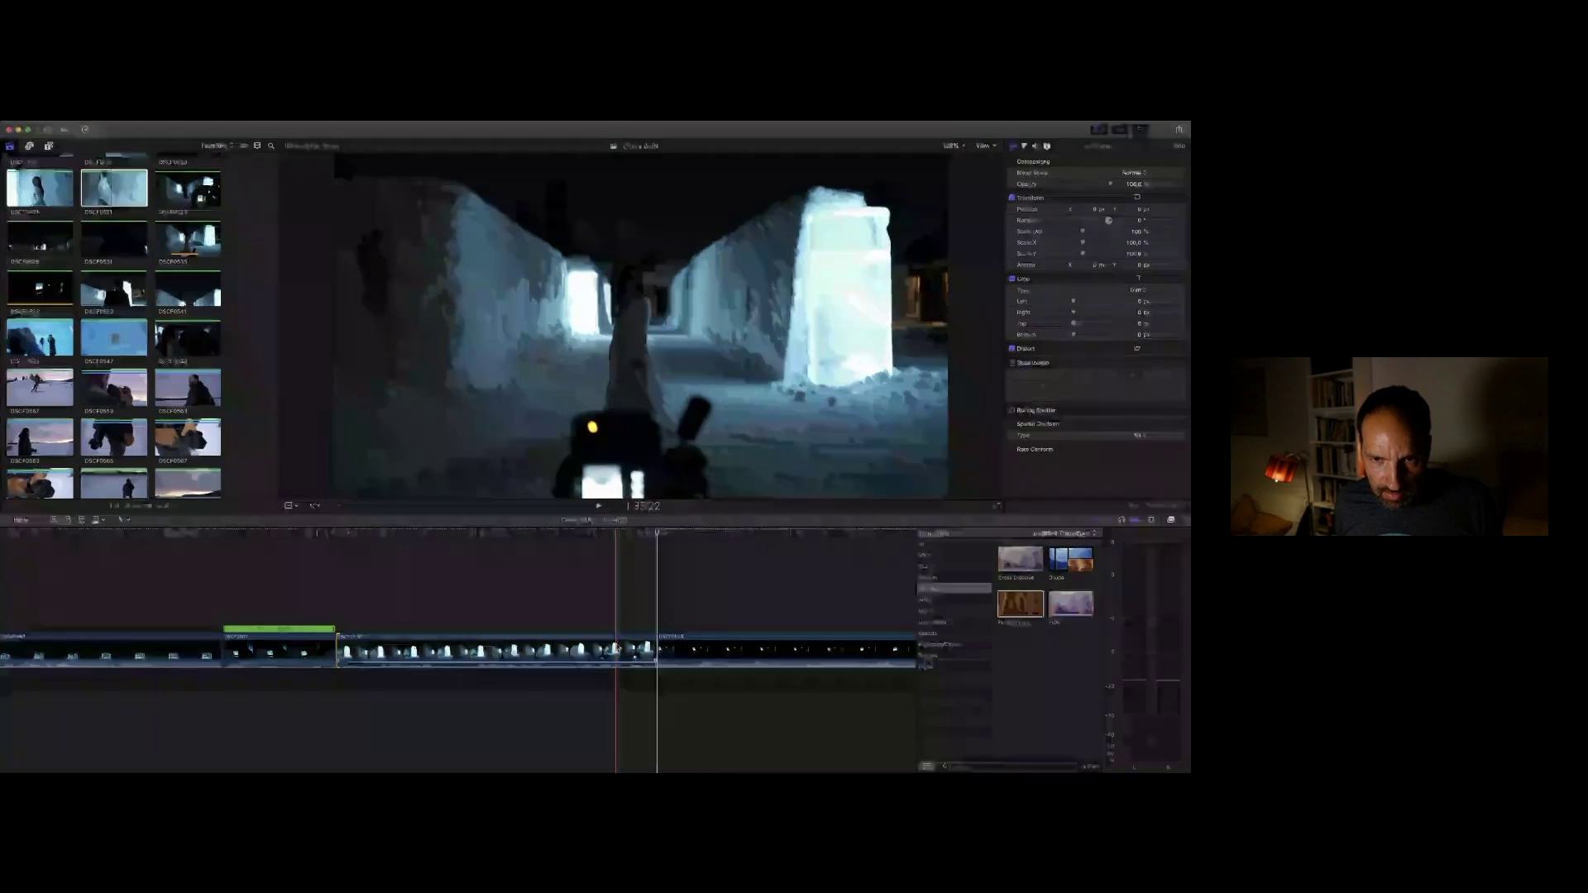
key("space")
key("space")
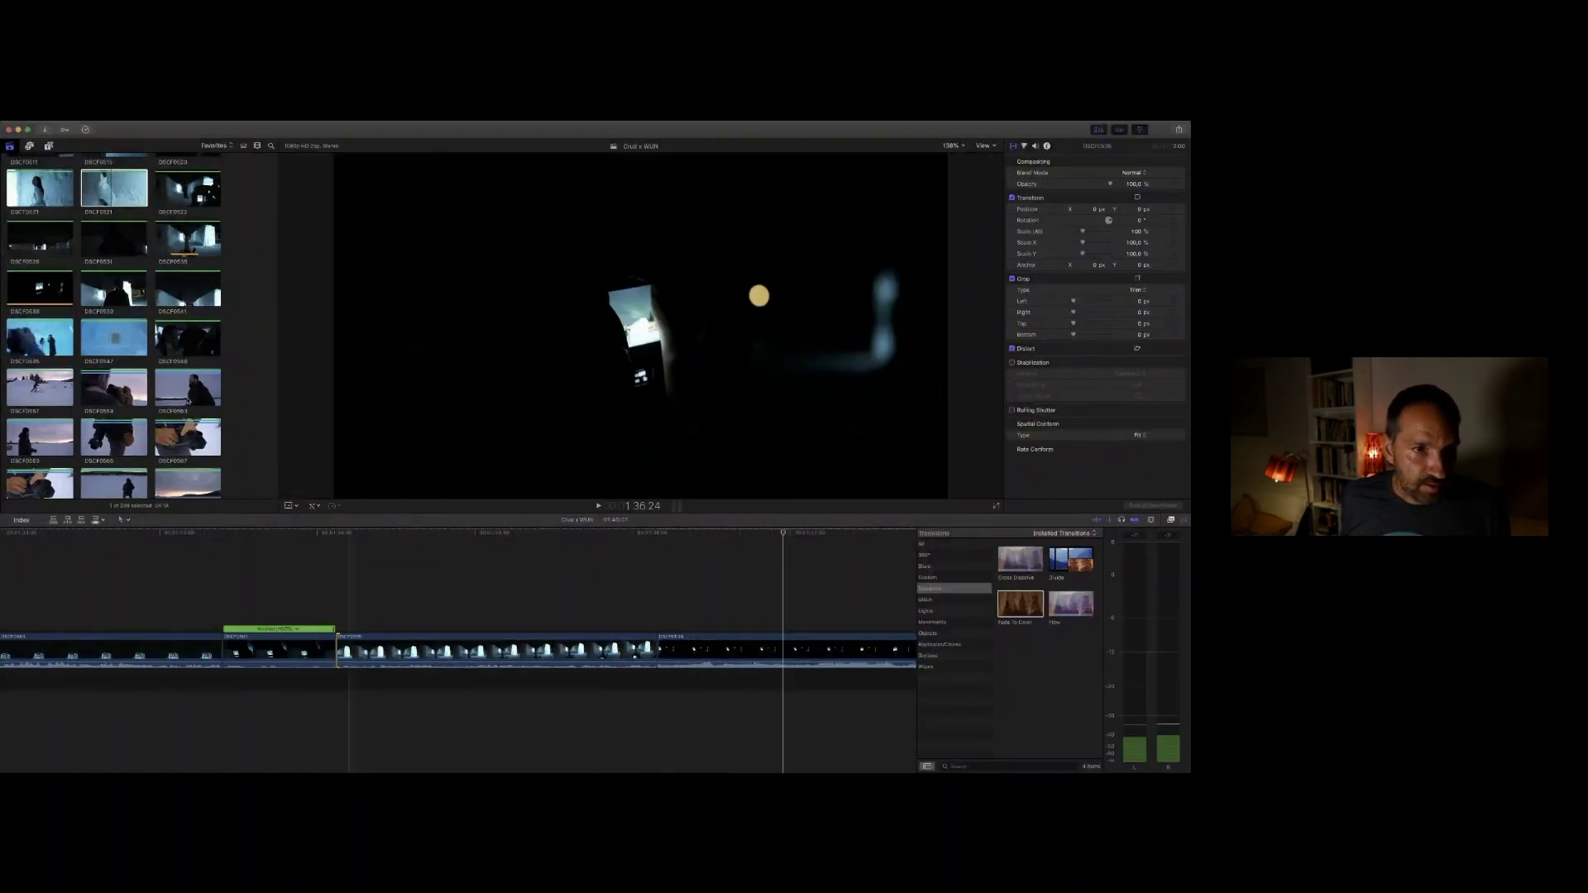
Step: Replace the ice-corridor shot at 1:34:03 with the over-the-shoulder clip of the photographer's camera framing the figure in the corridor
left_click(160, 197)
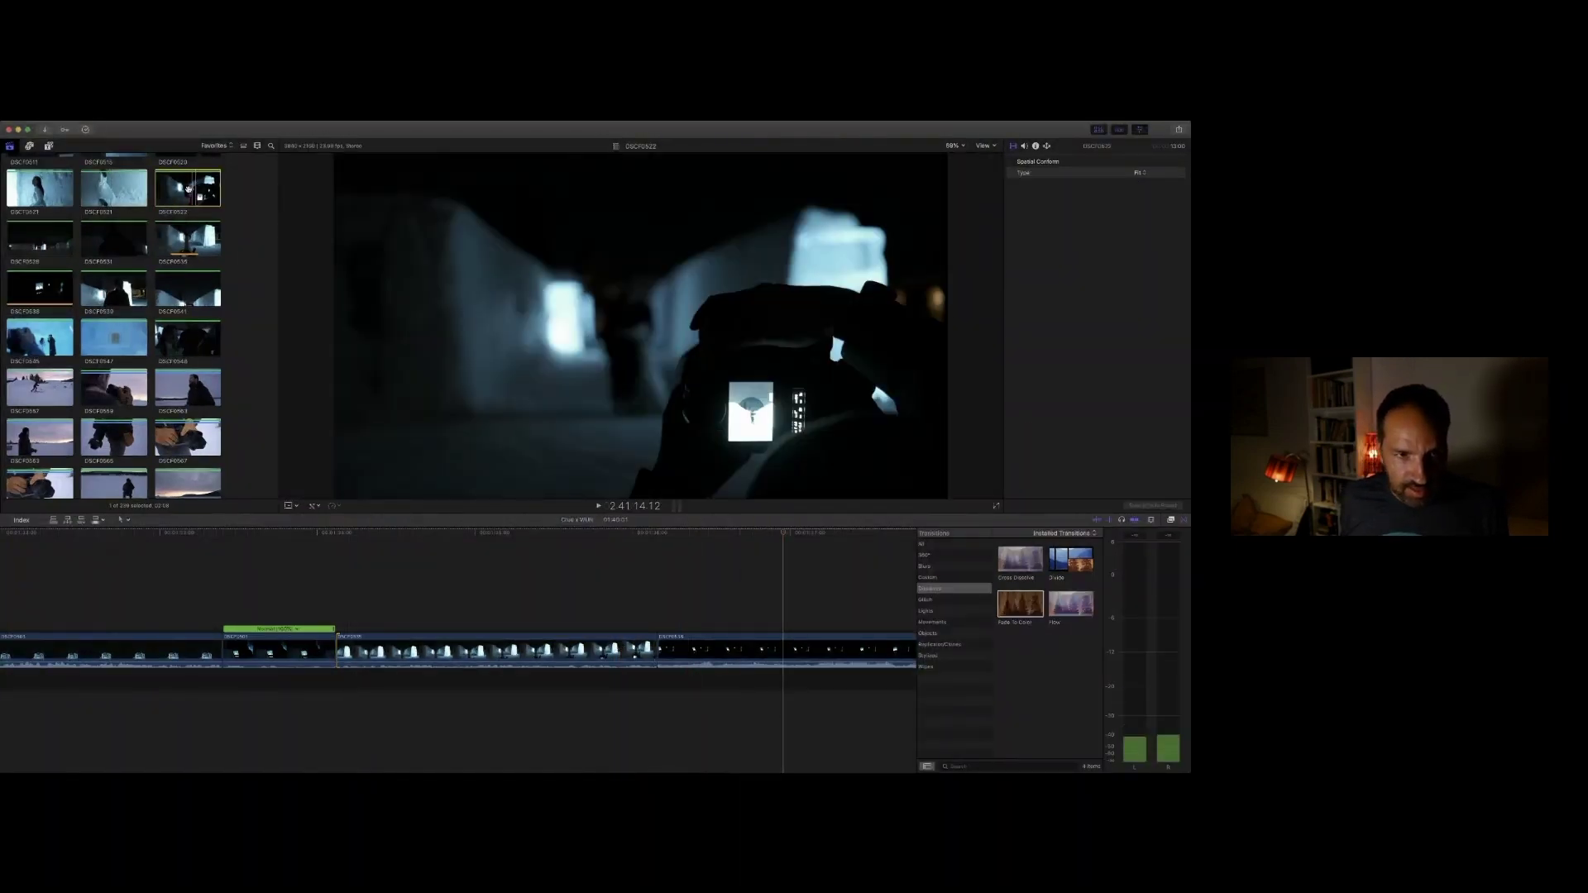
key("space")
left_click(395, 642)
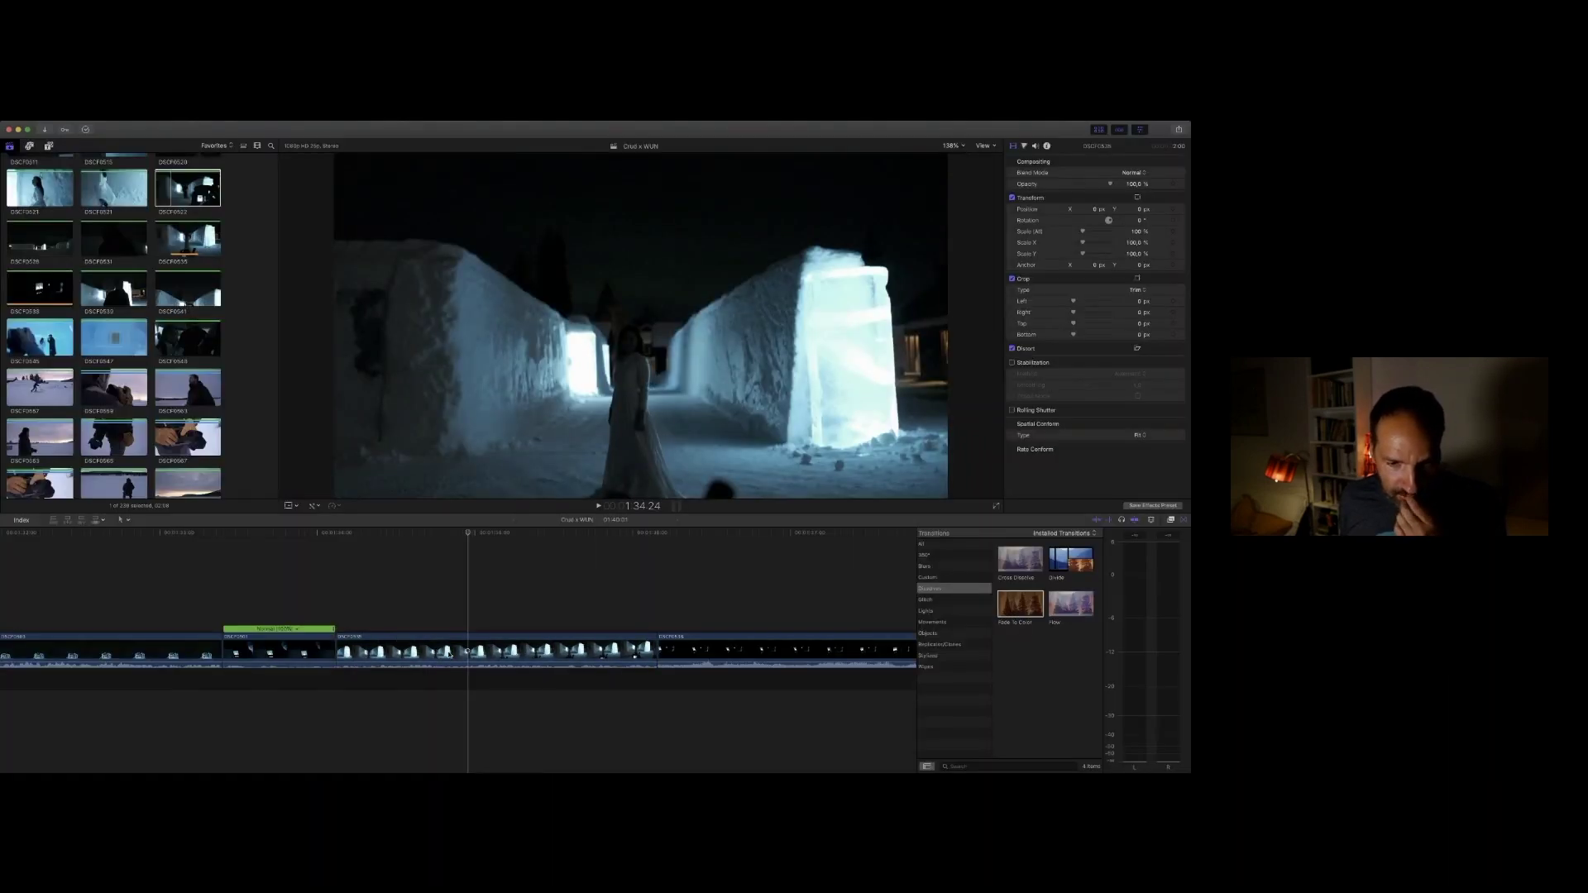
key("super+z")
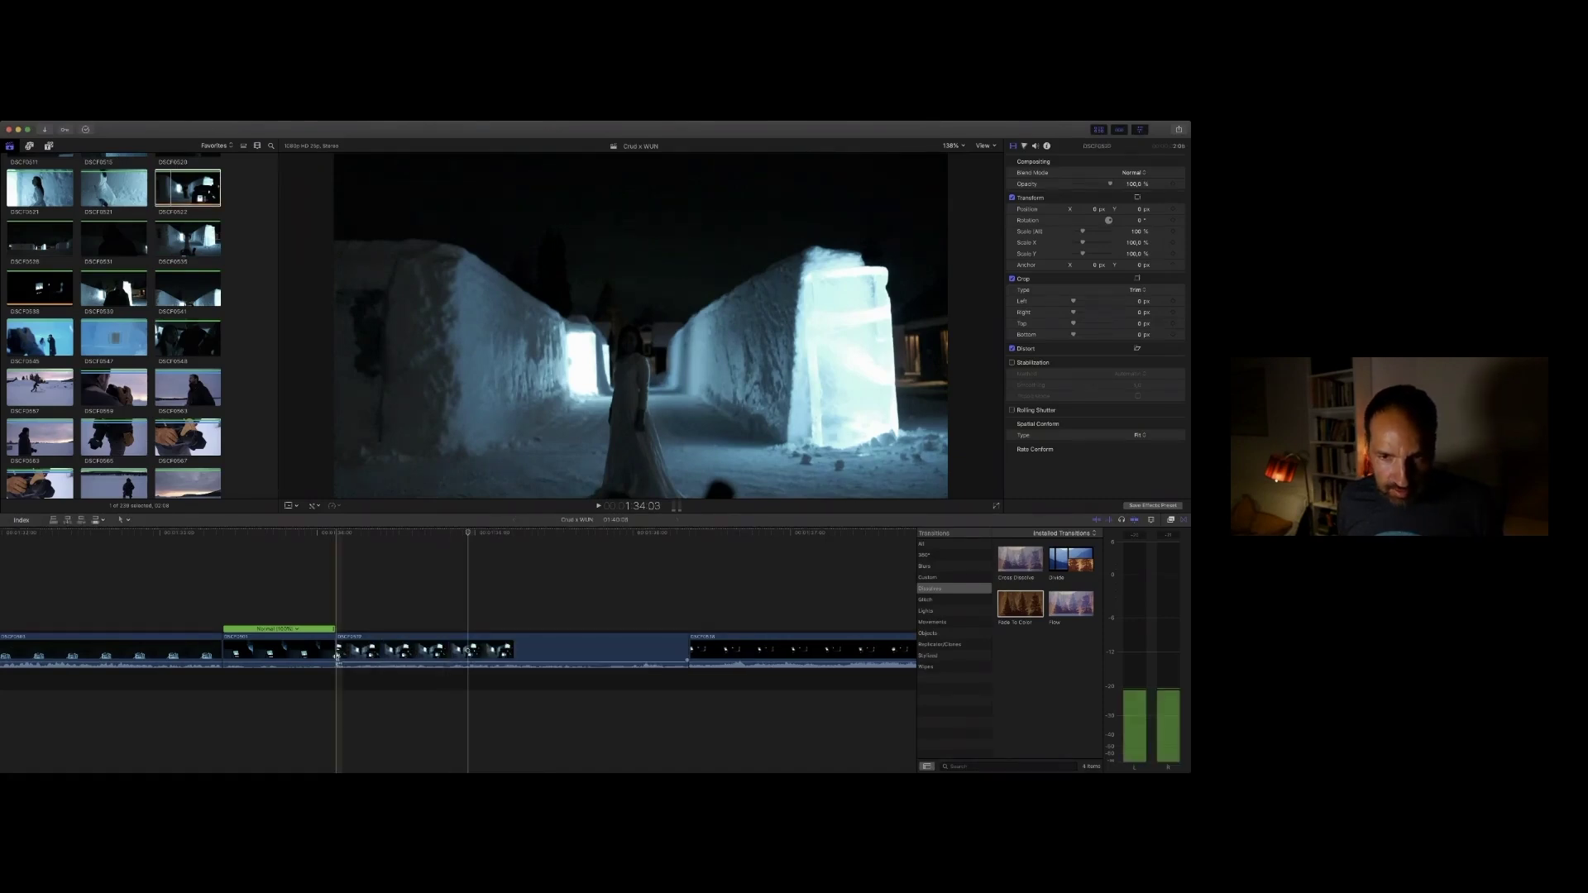
Step: Play back the over-the-shoulder camera shot and shorten its end before the dark camera-screen shot
key("space")
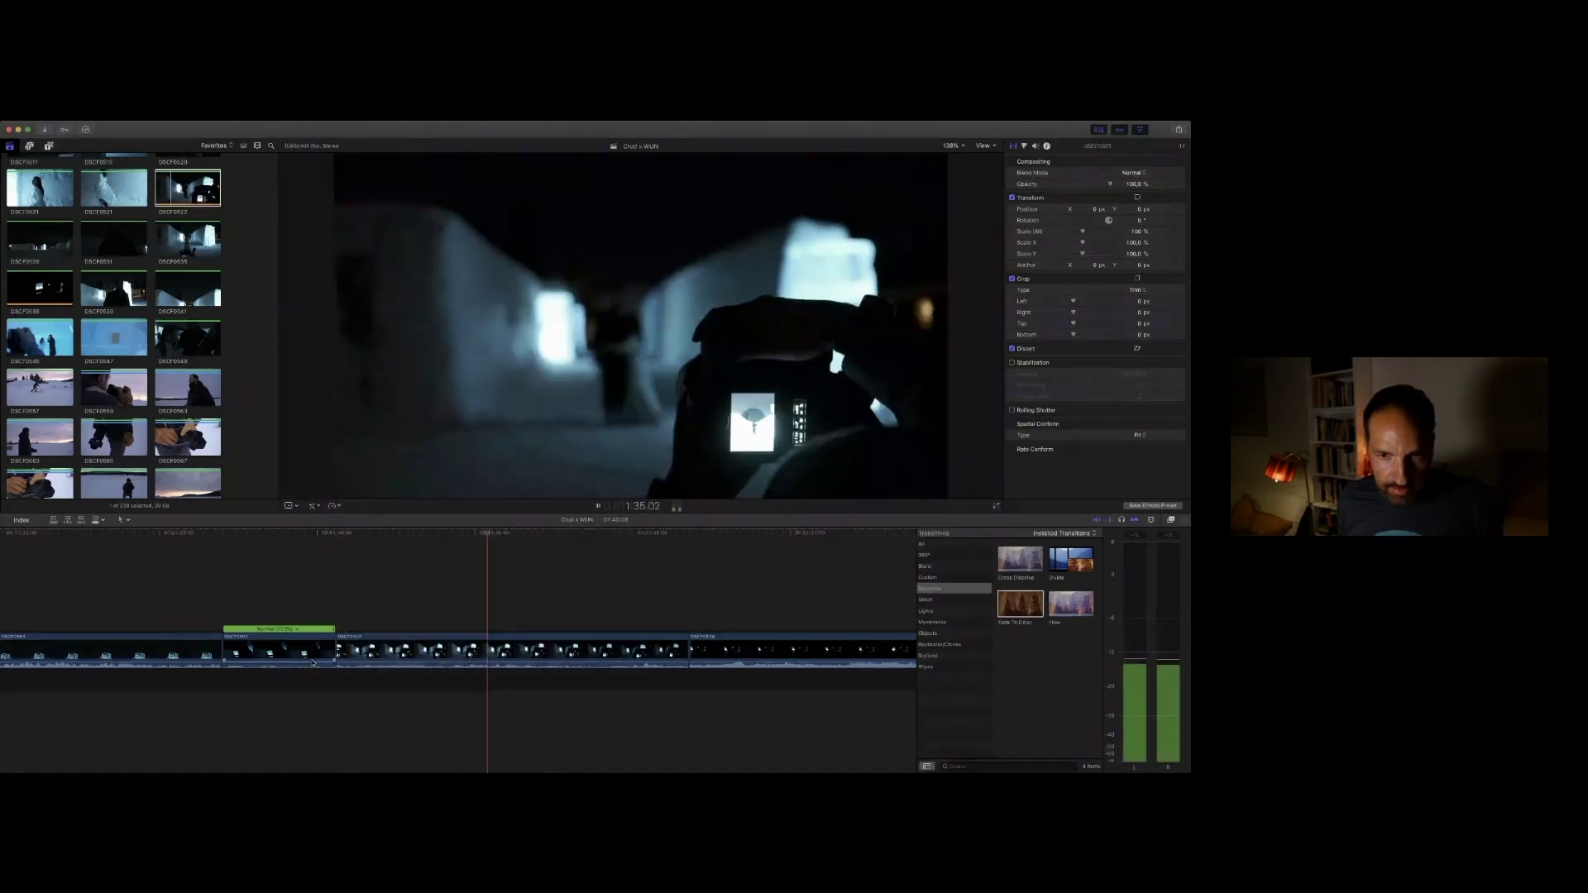
key("space")
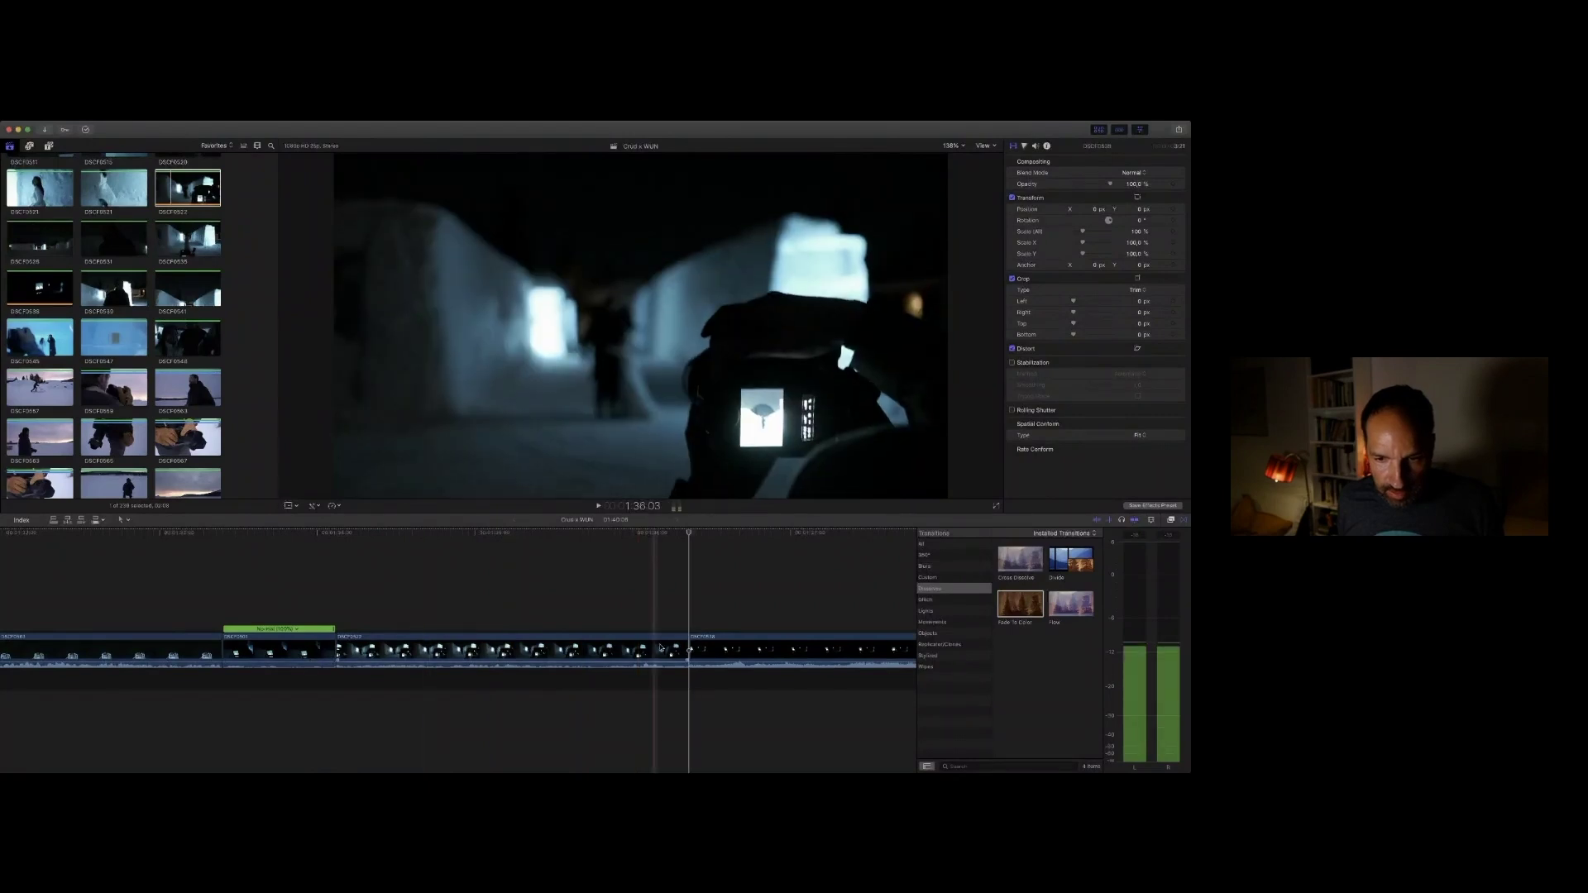
left_click(385, 658)
key("space")
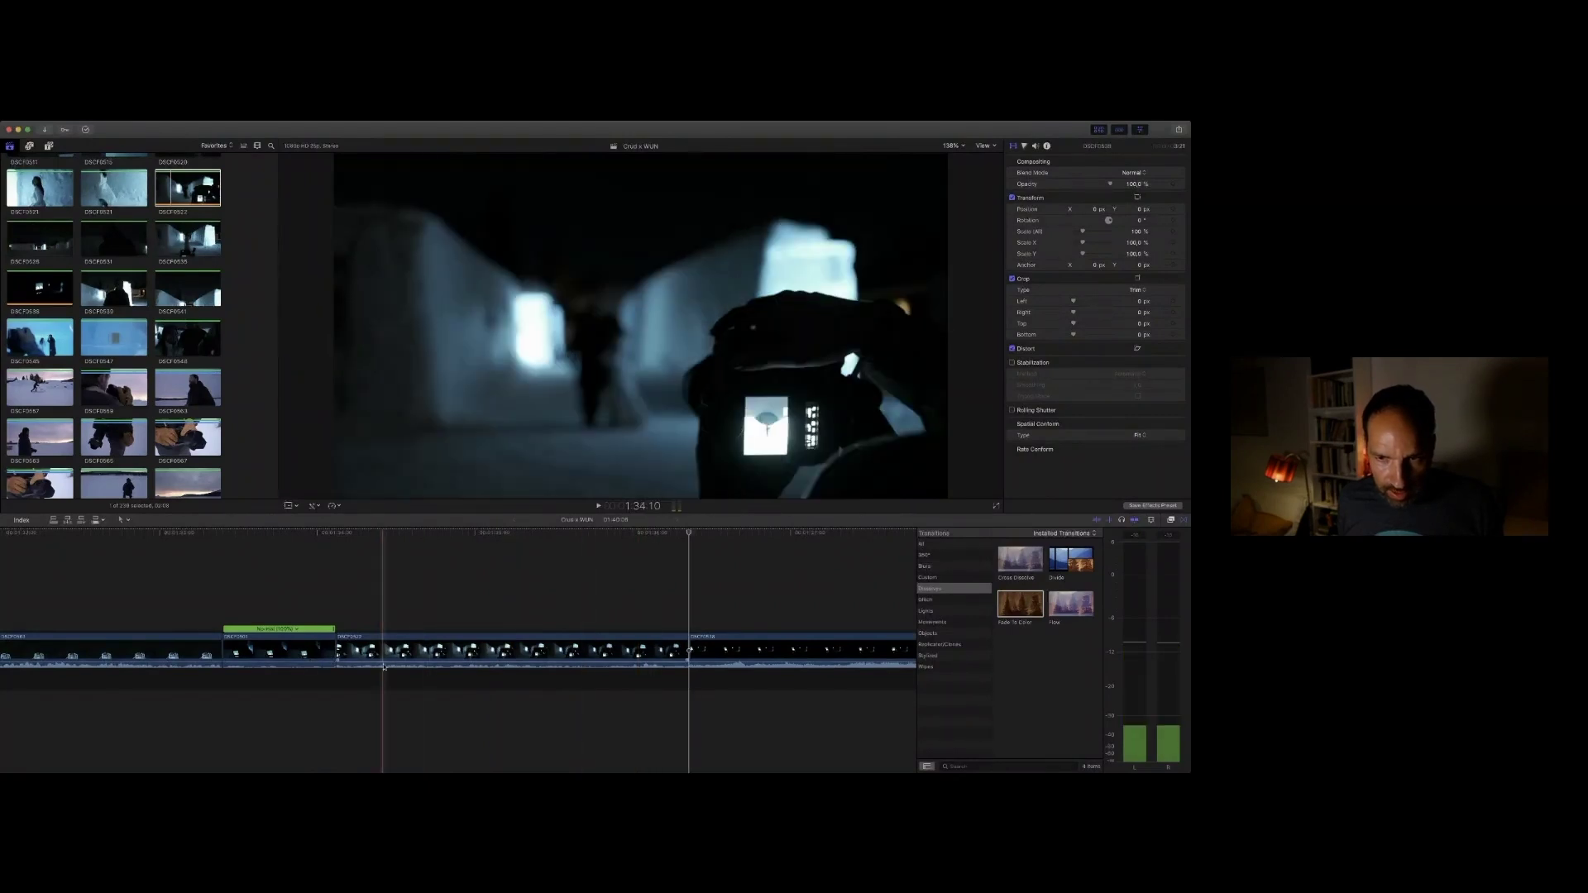
key("space")
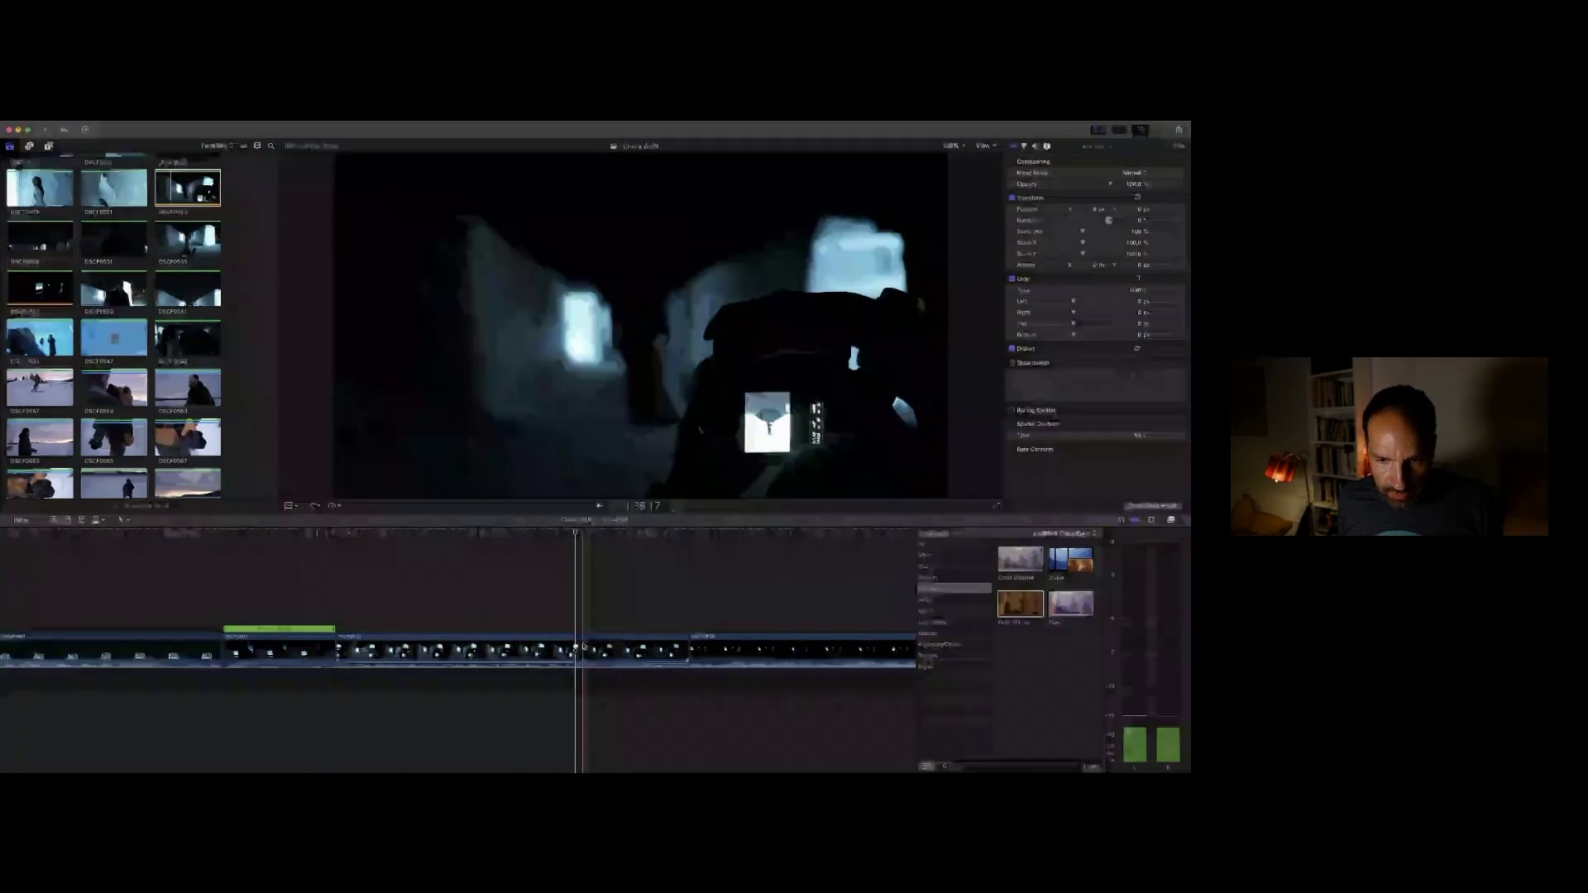
left_click_drag(683, 651, 569, 651)
Step: Play back the cut into the dark camera-screen shot and return to the start of the over-the-shoulder shot at 1:34:03
key("space")
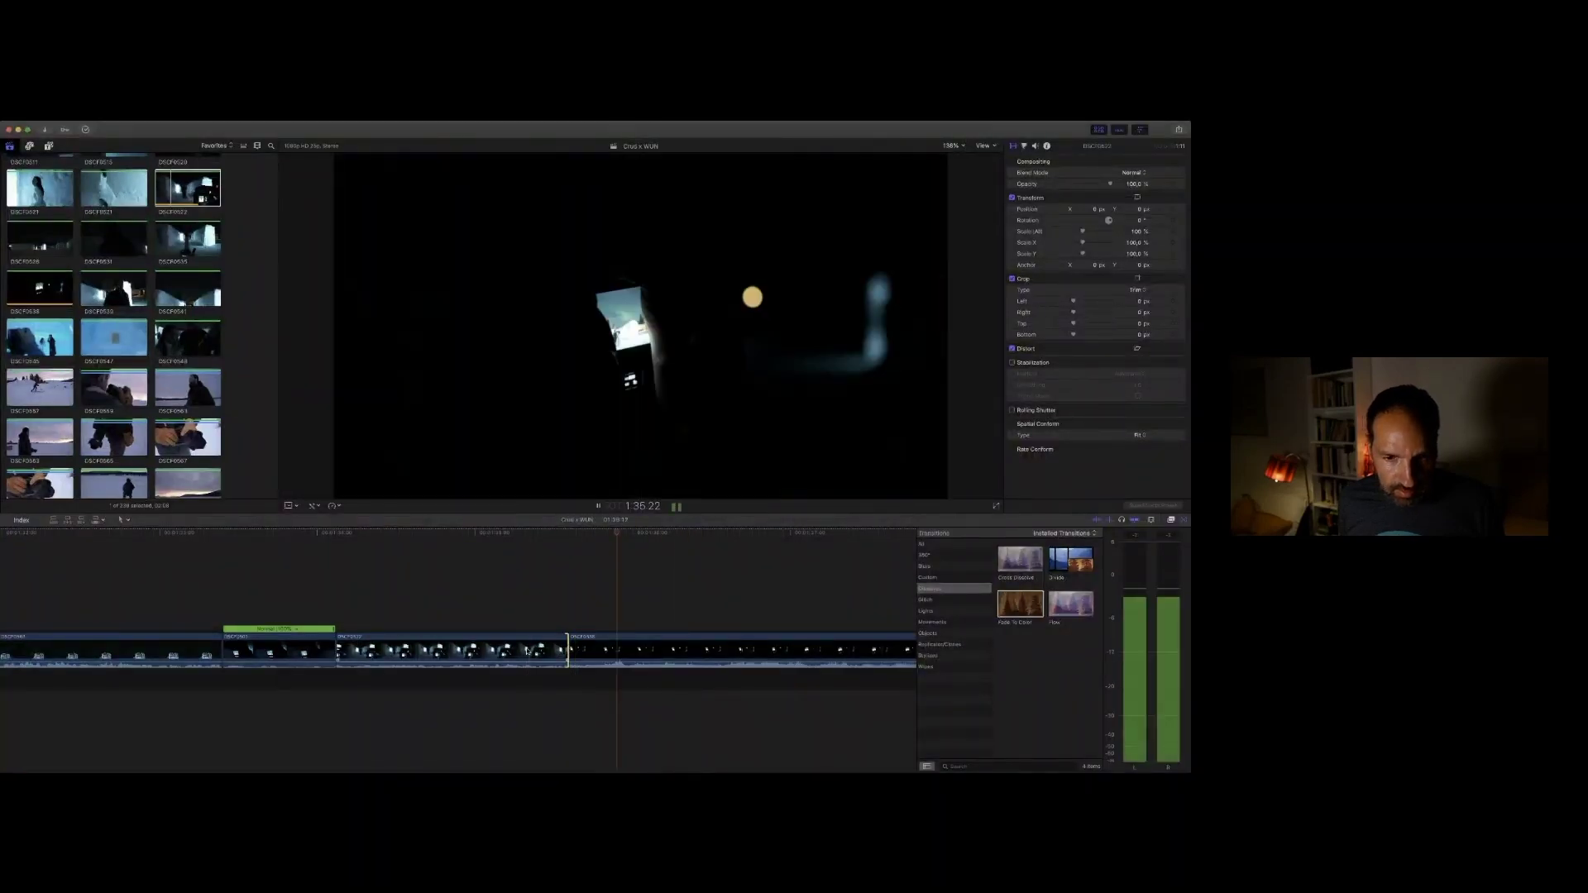
key("space")
key("Up")
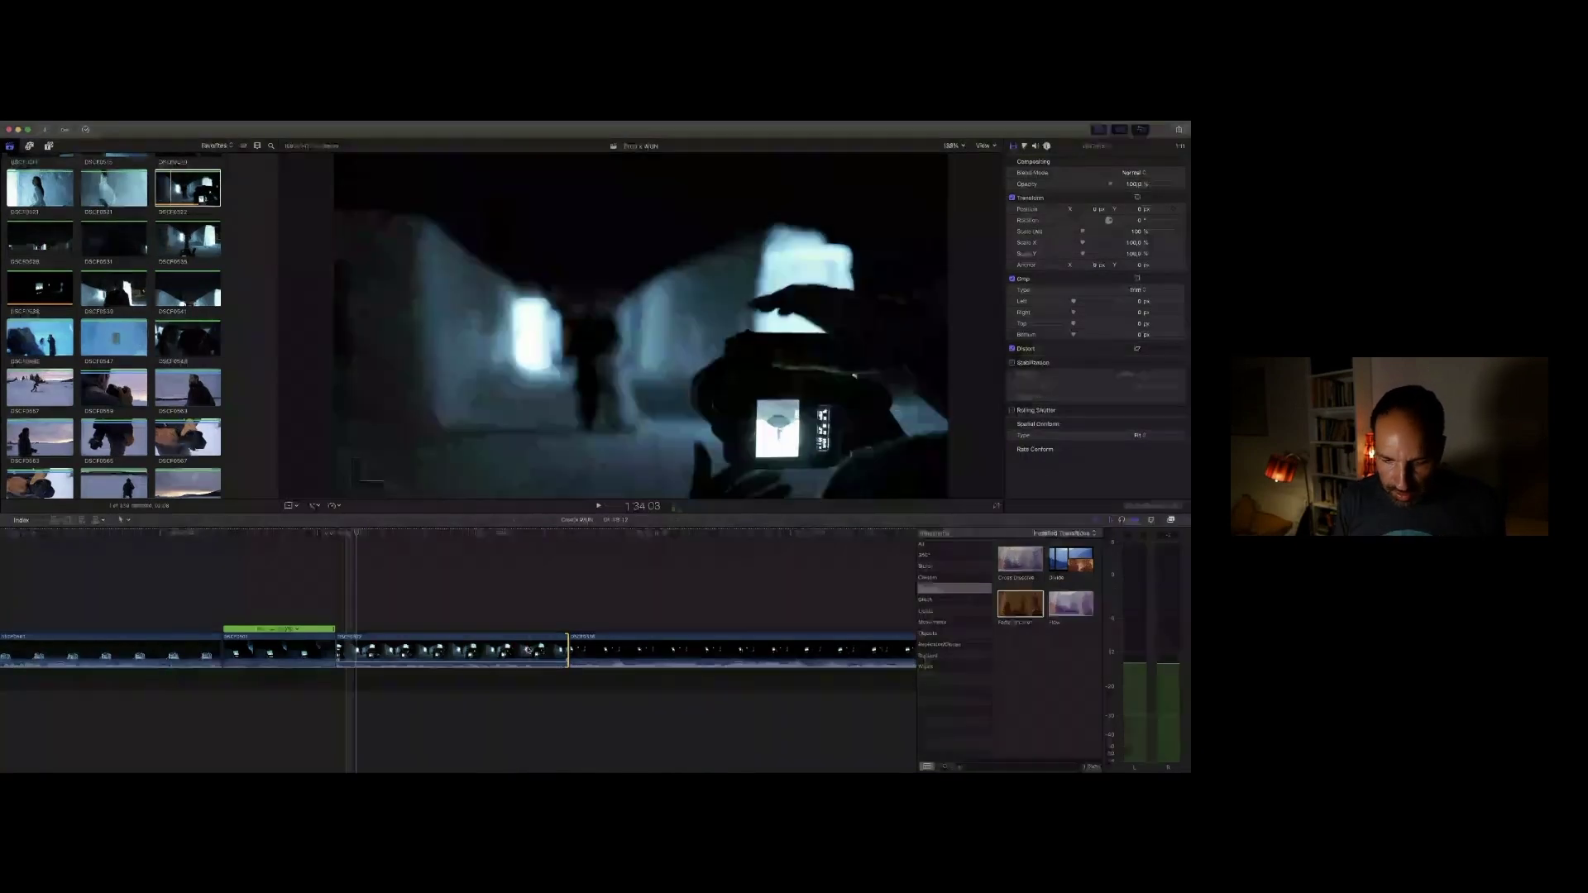
Step: Insert the clip of the walking figure in the flowing white cloak at 1:35:15, before the dark camera-screen shot
key("Down")
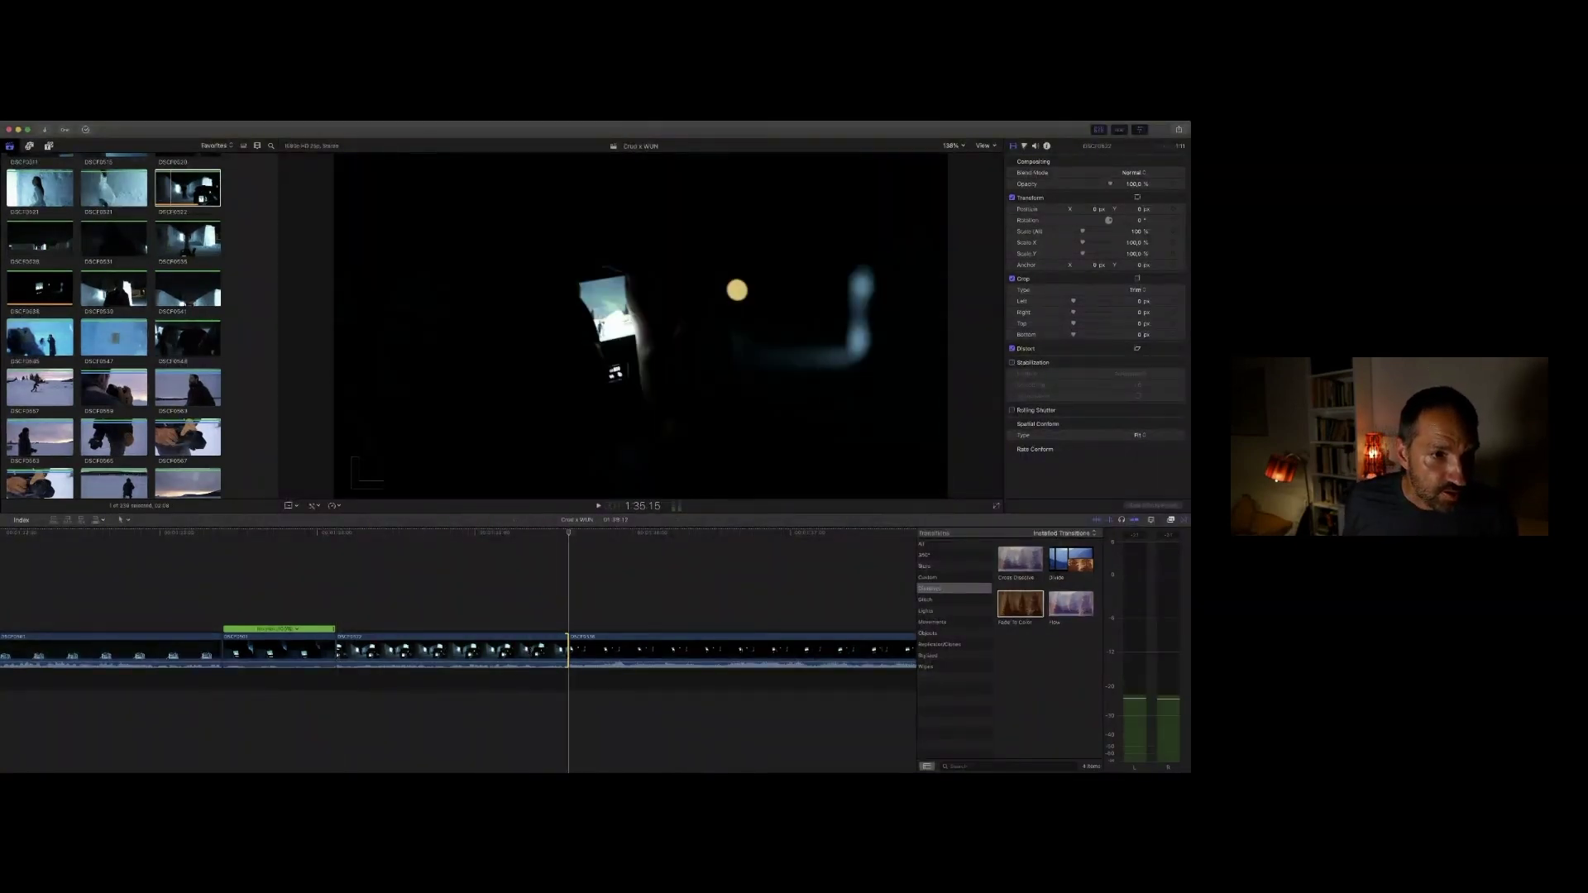
left_click(97, 293)
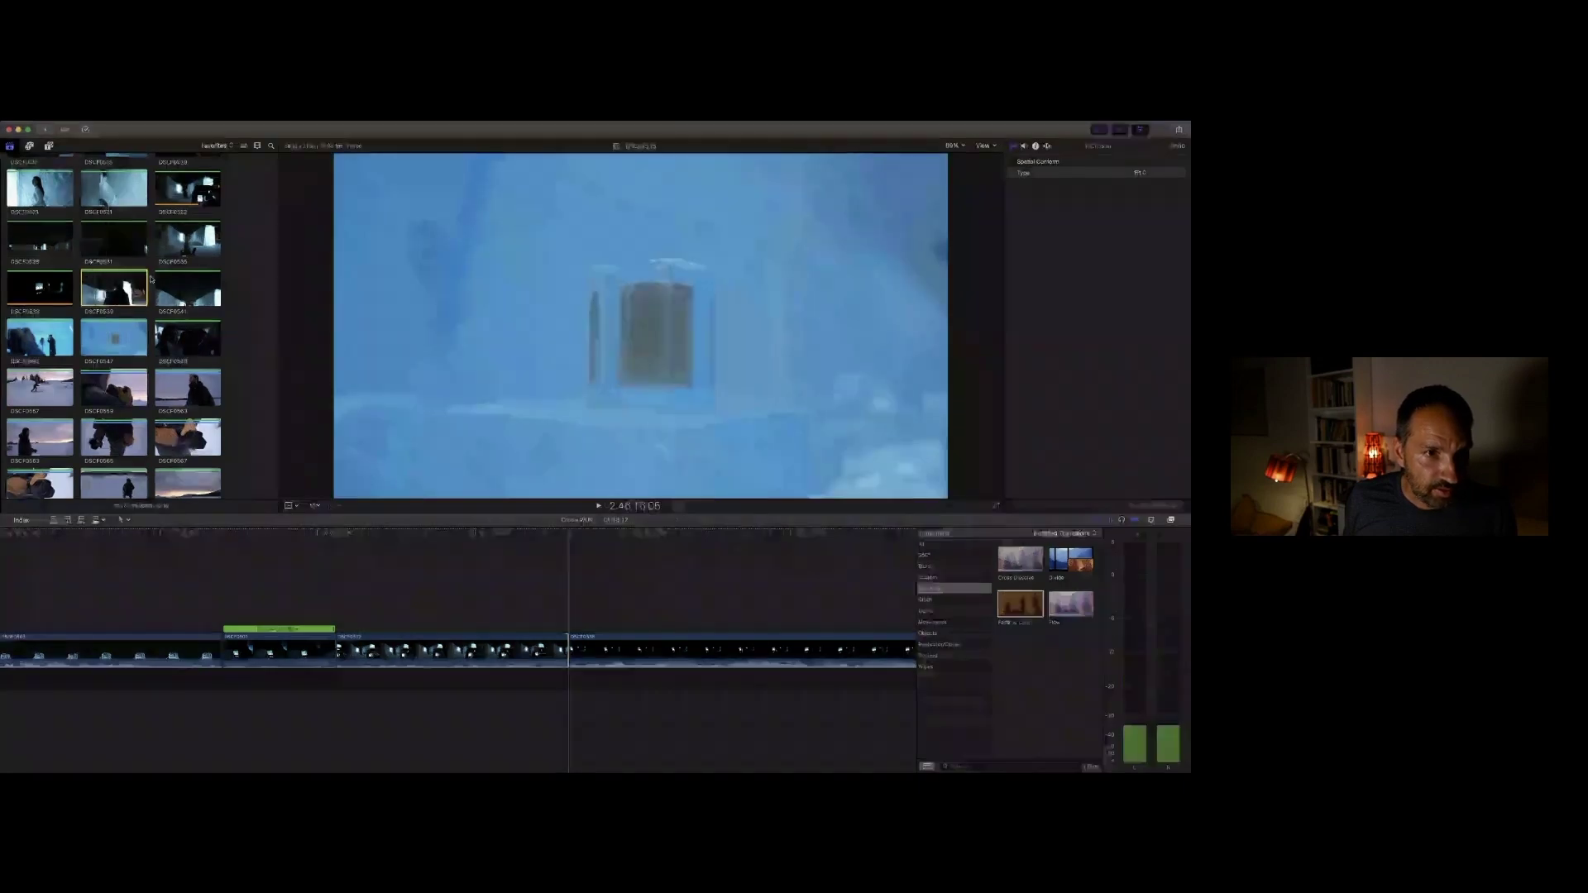
left_click(95, 193)
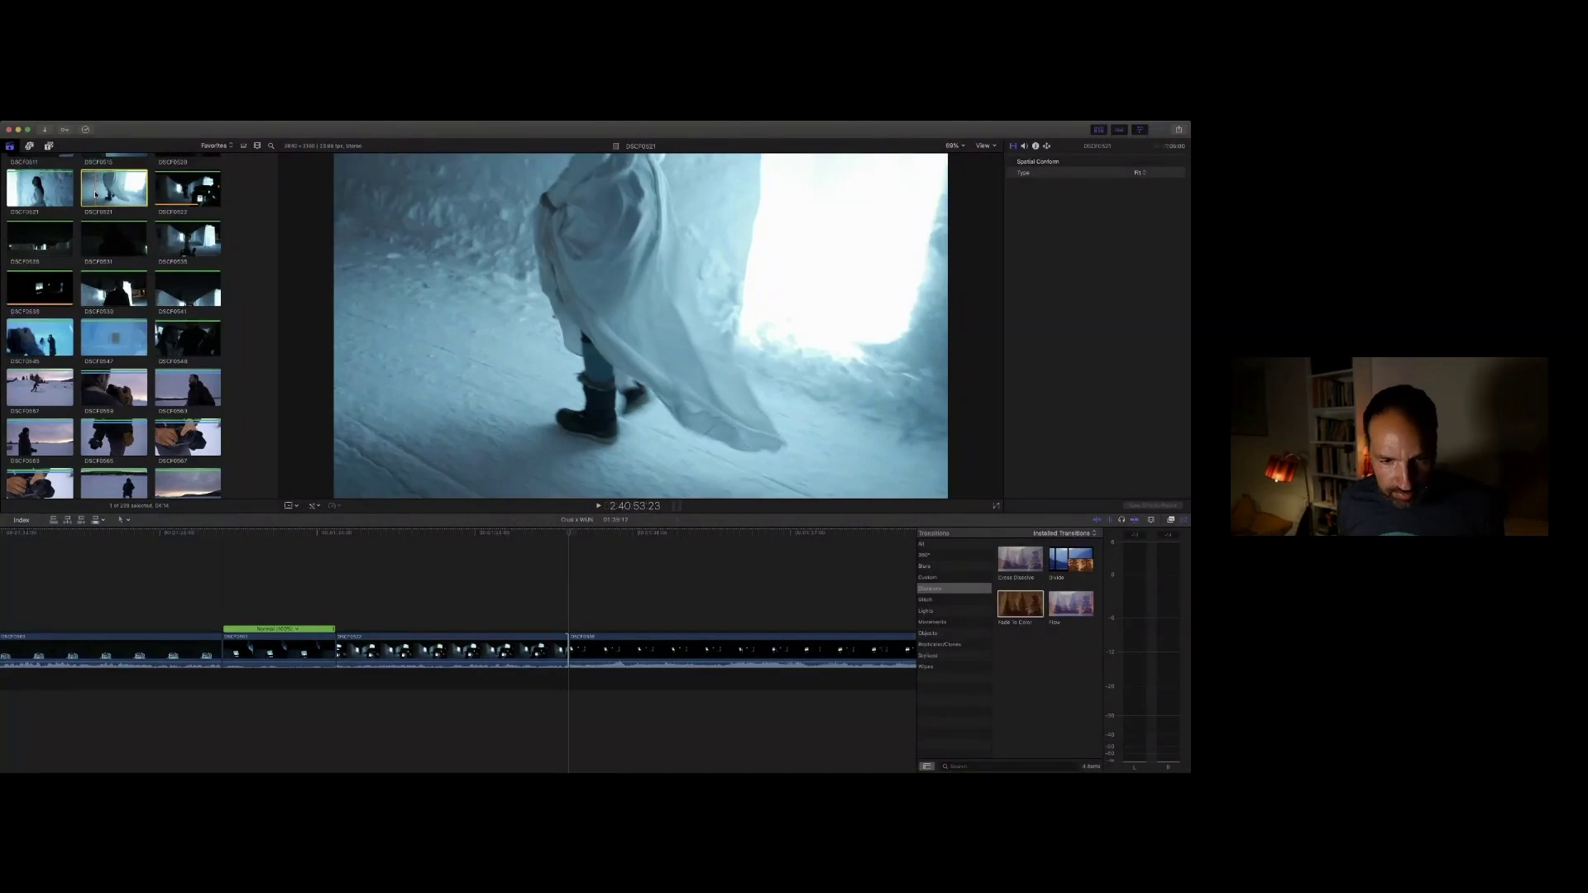
key("w")
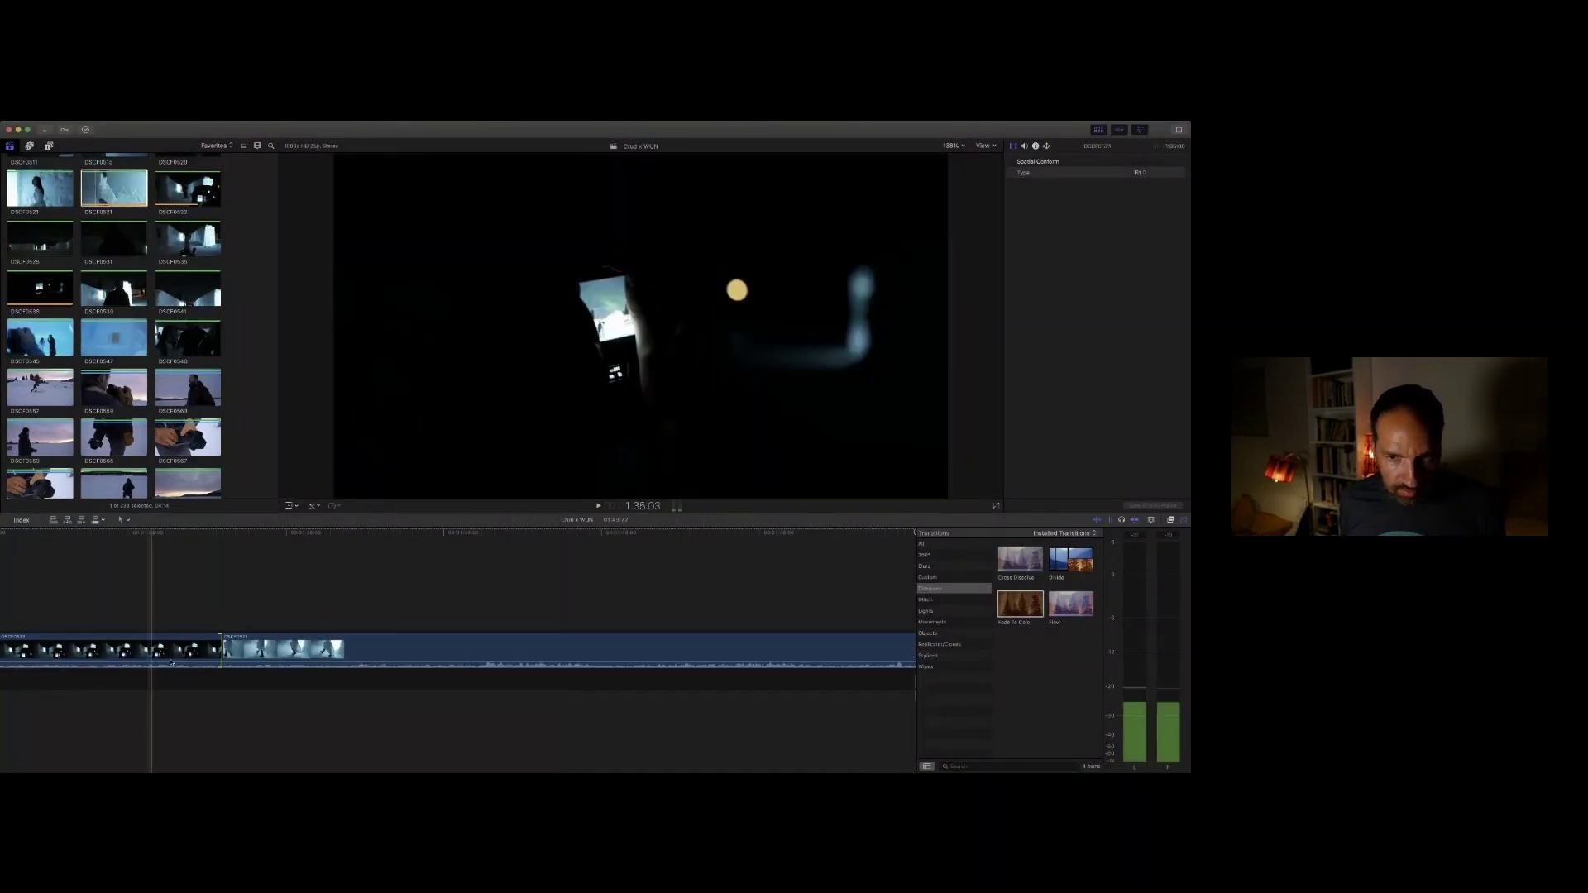
Step: Play back the white-cloak shot and trim its end at 1:38:11
key("space")
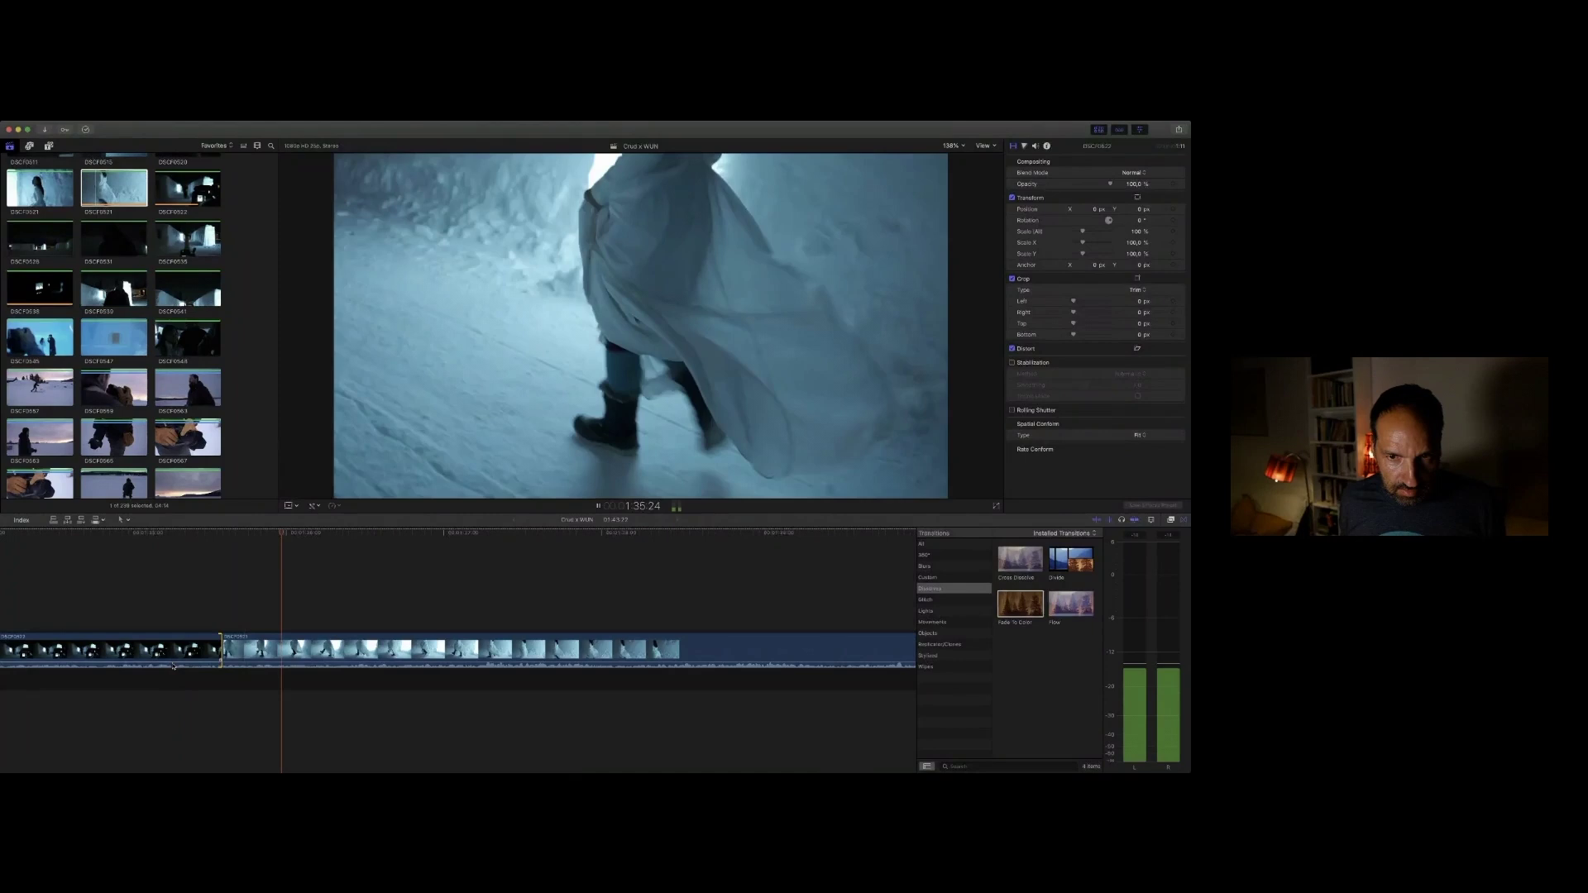
key("space")
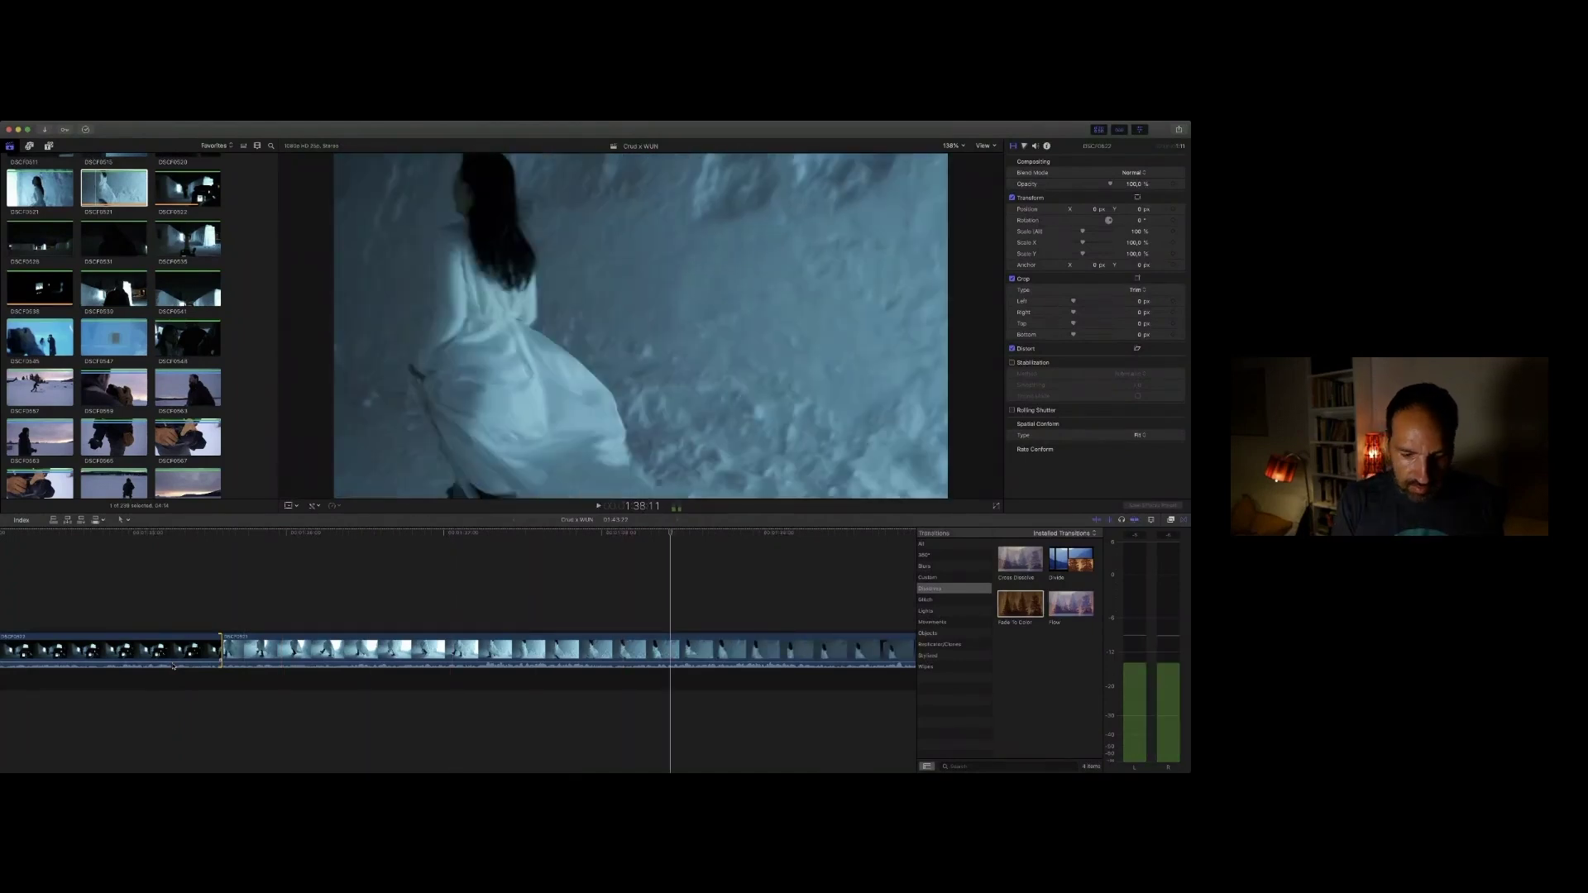
key("alt+]")
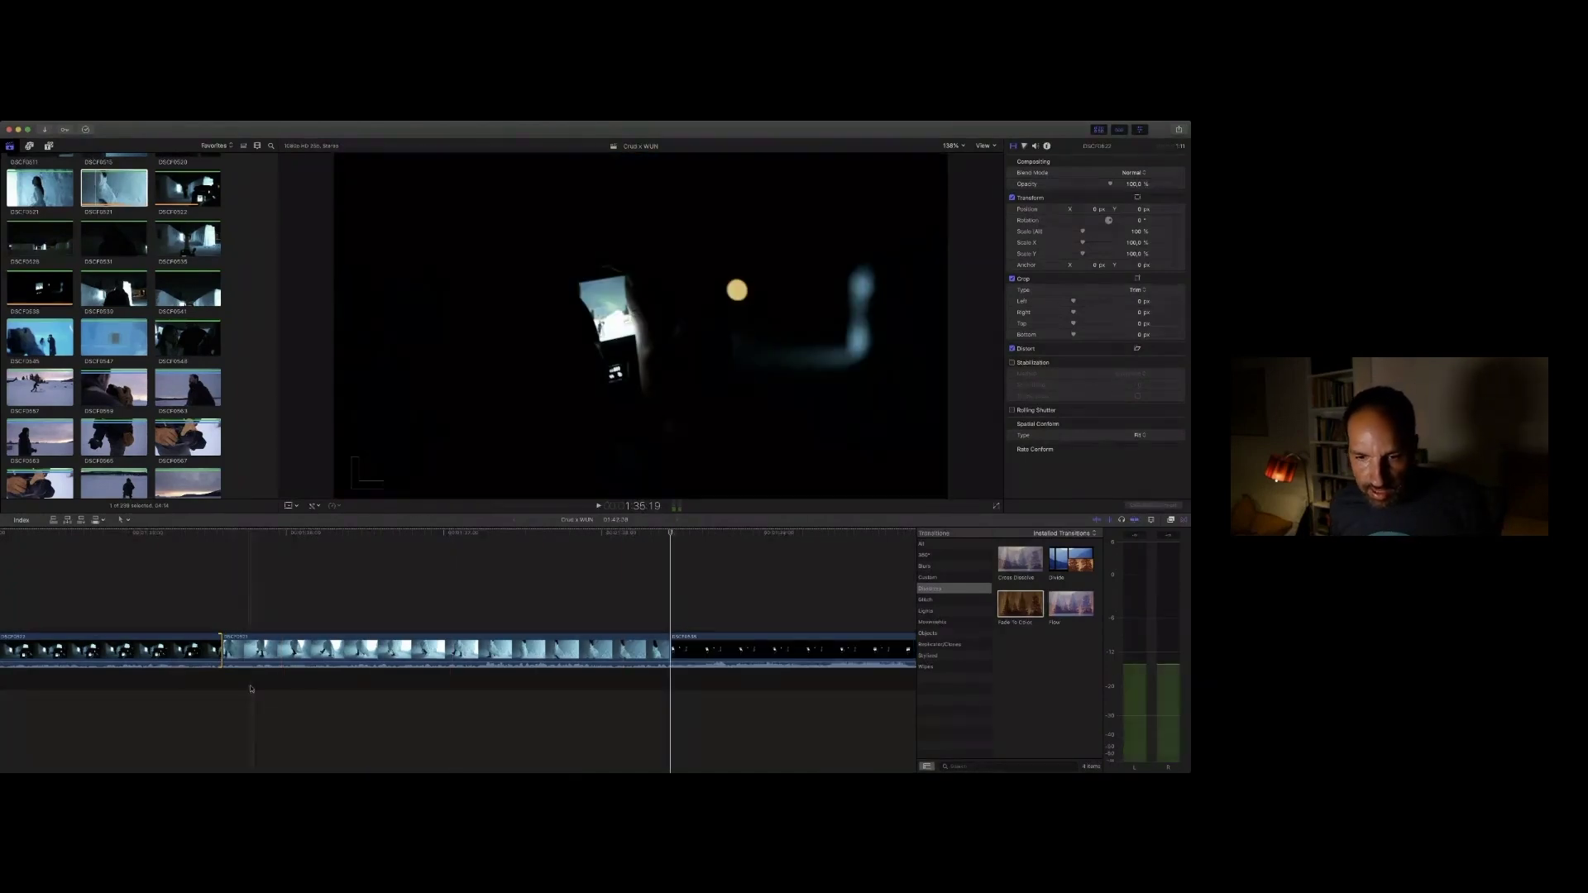
Step: Play back the cut into the dark camera-screen shot and trim that shot's beginning so it starts further into the action
key("space")
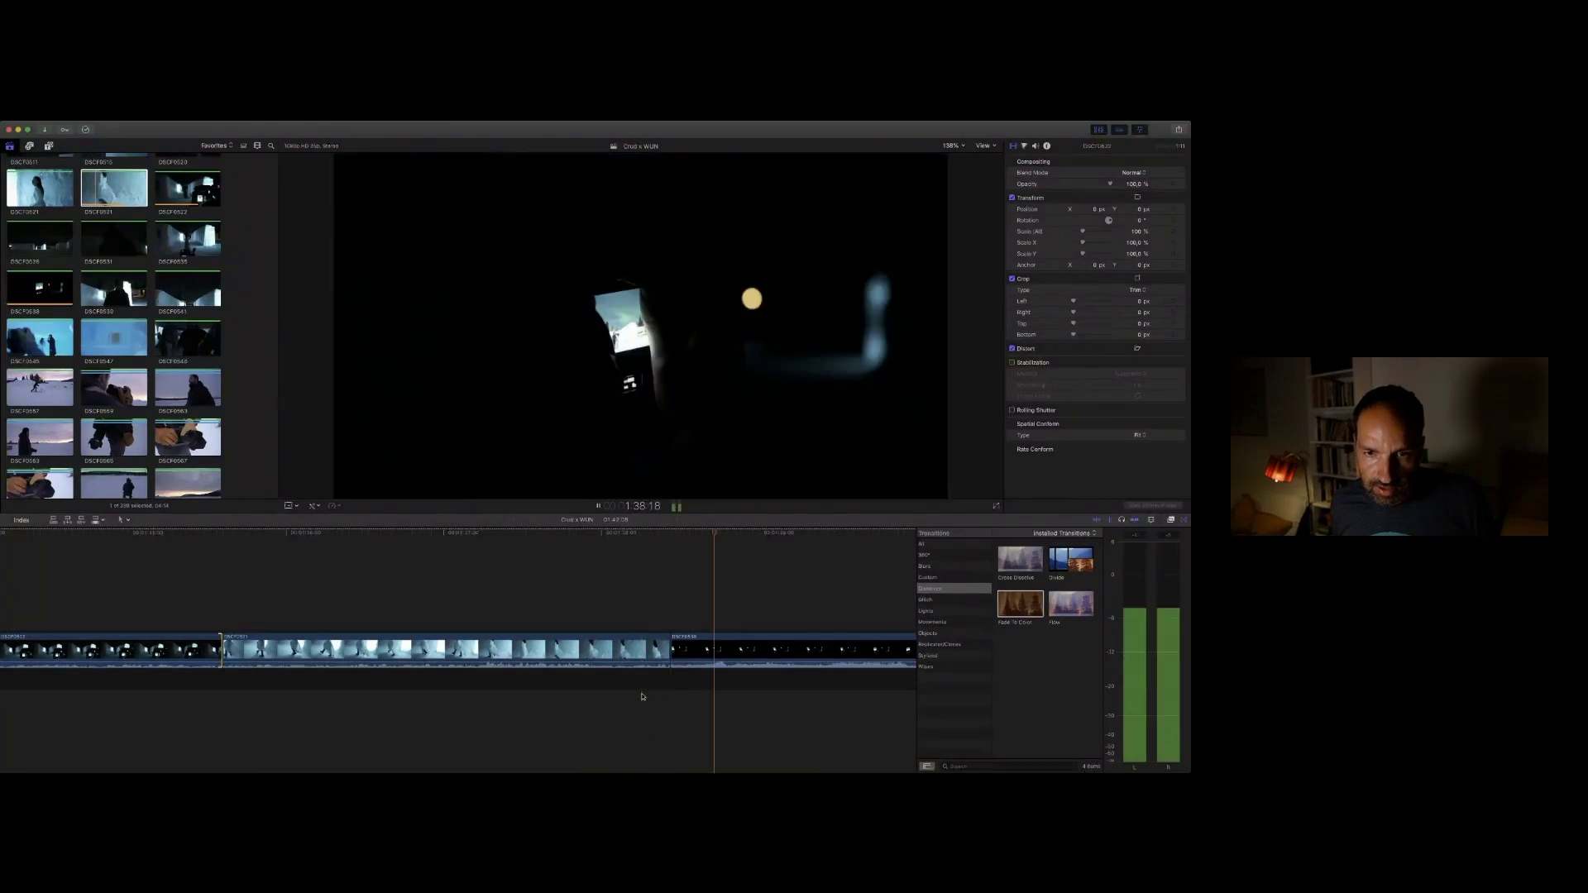
key("space")
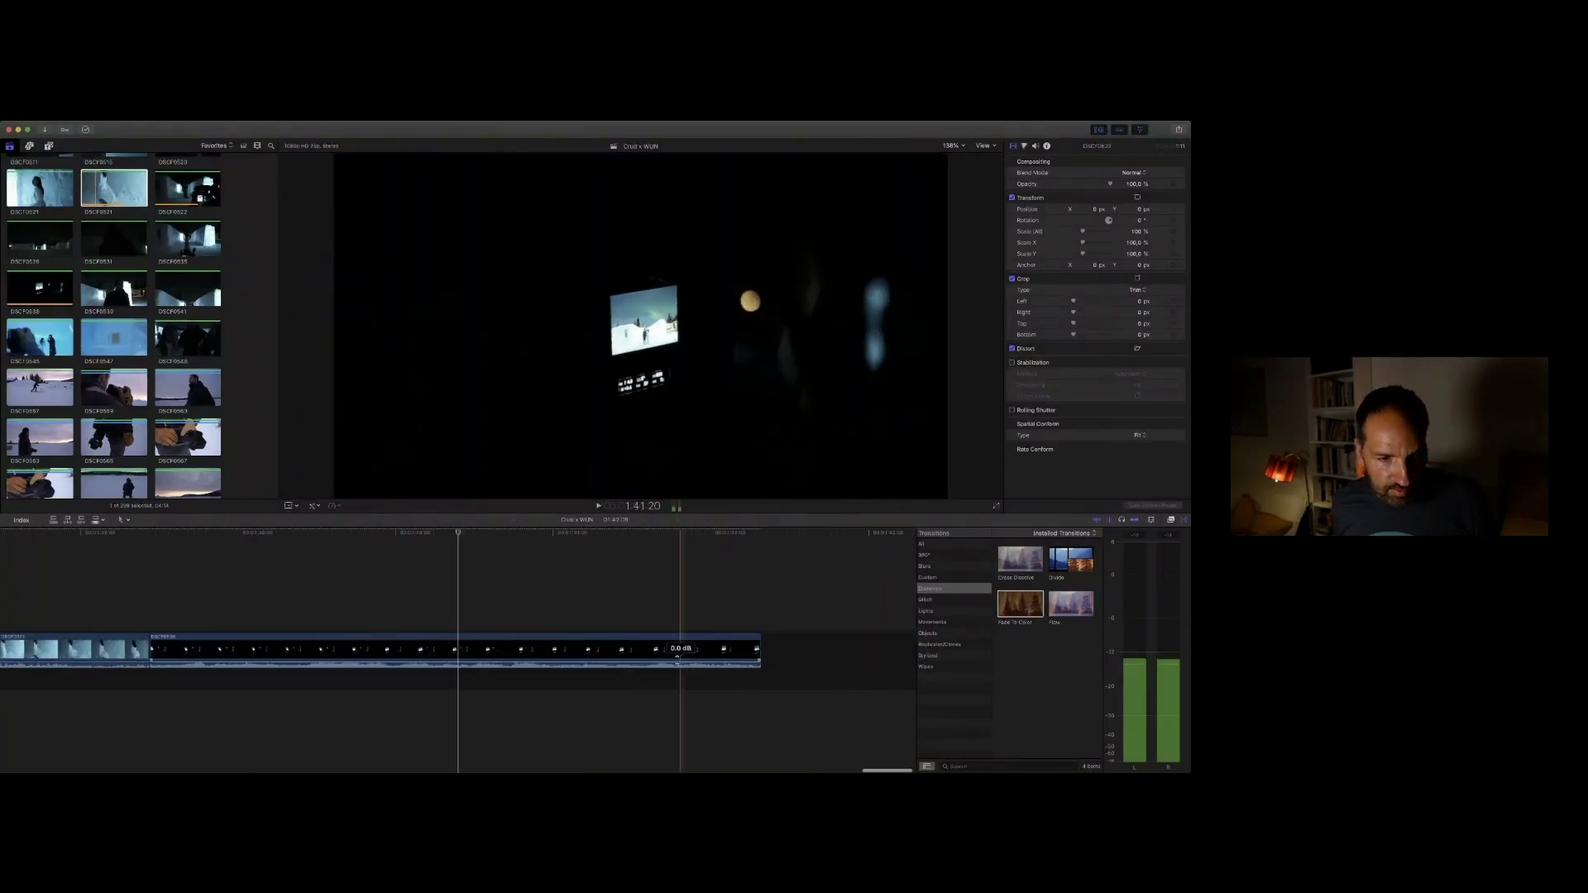
left_click_drag(153, 653, 351, 666)
key("space")
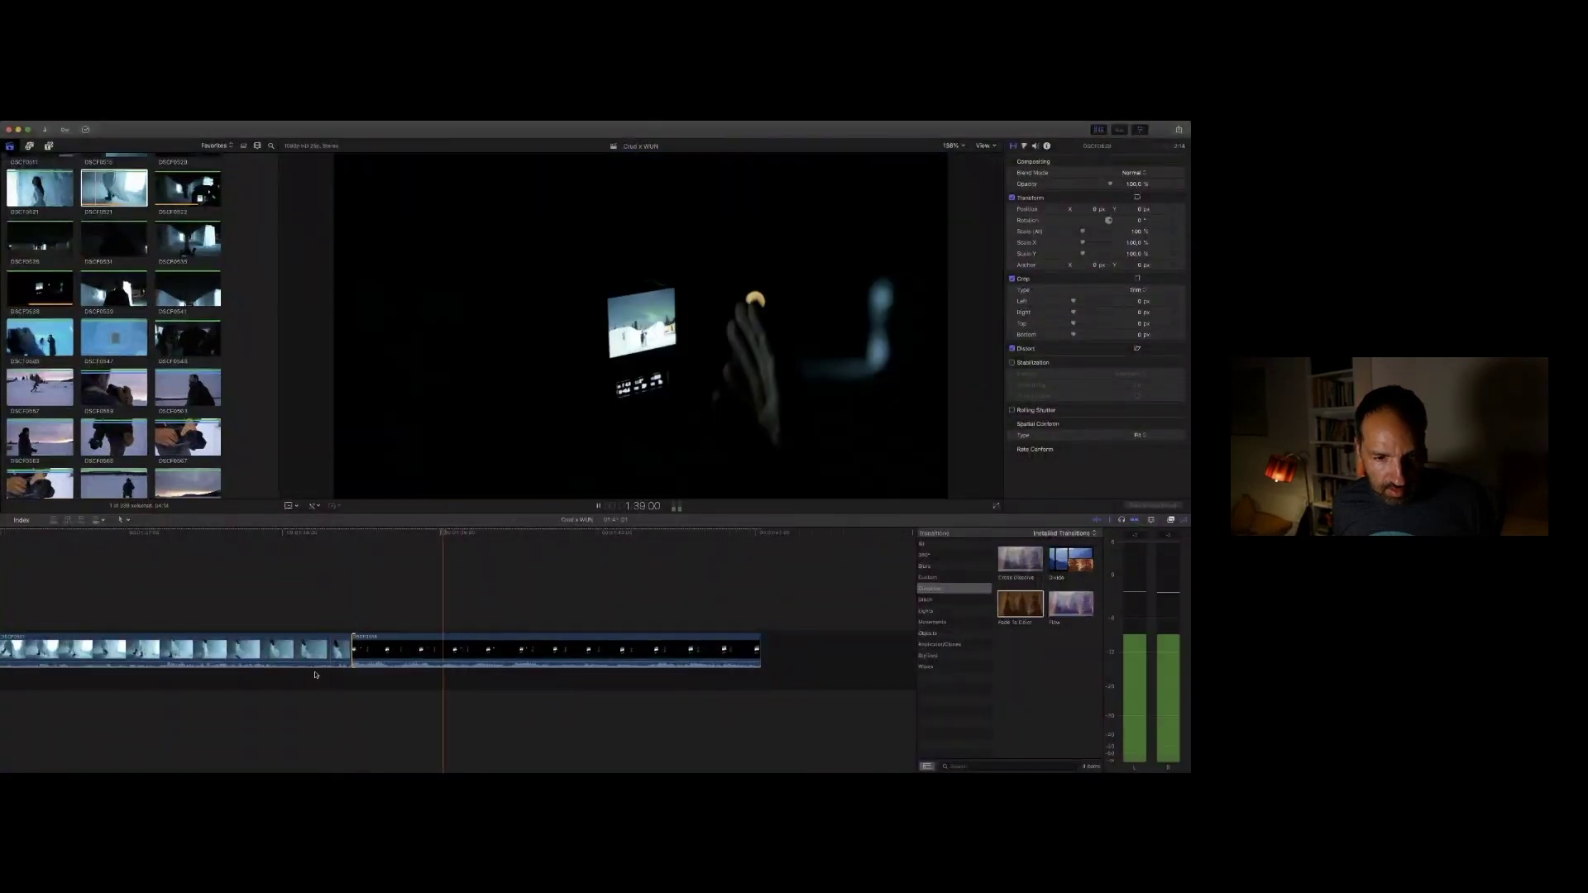
key("space")
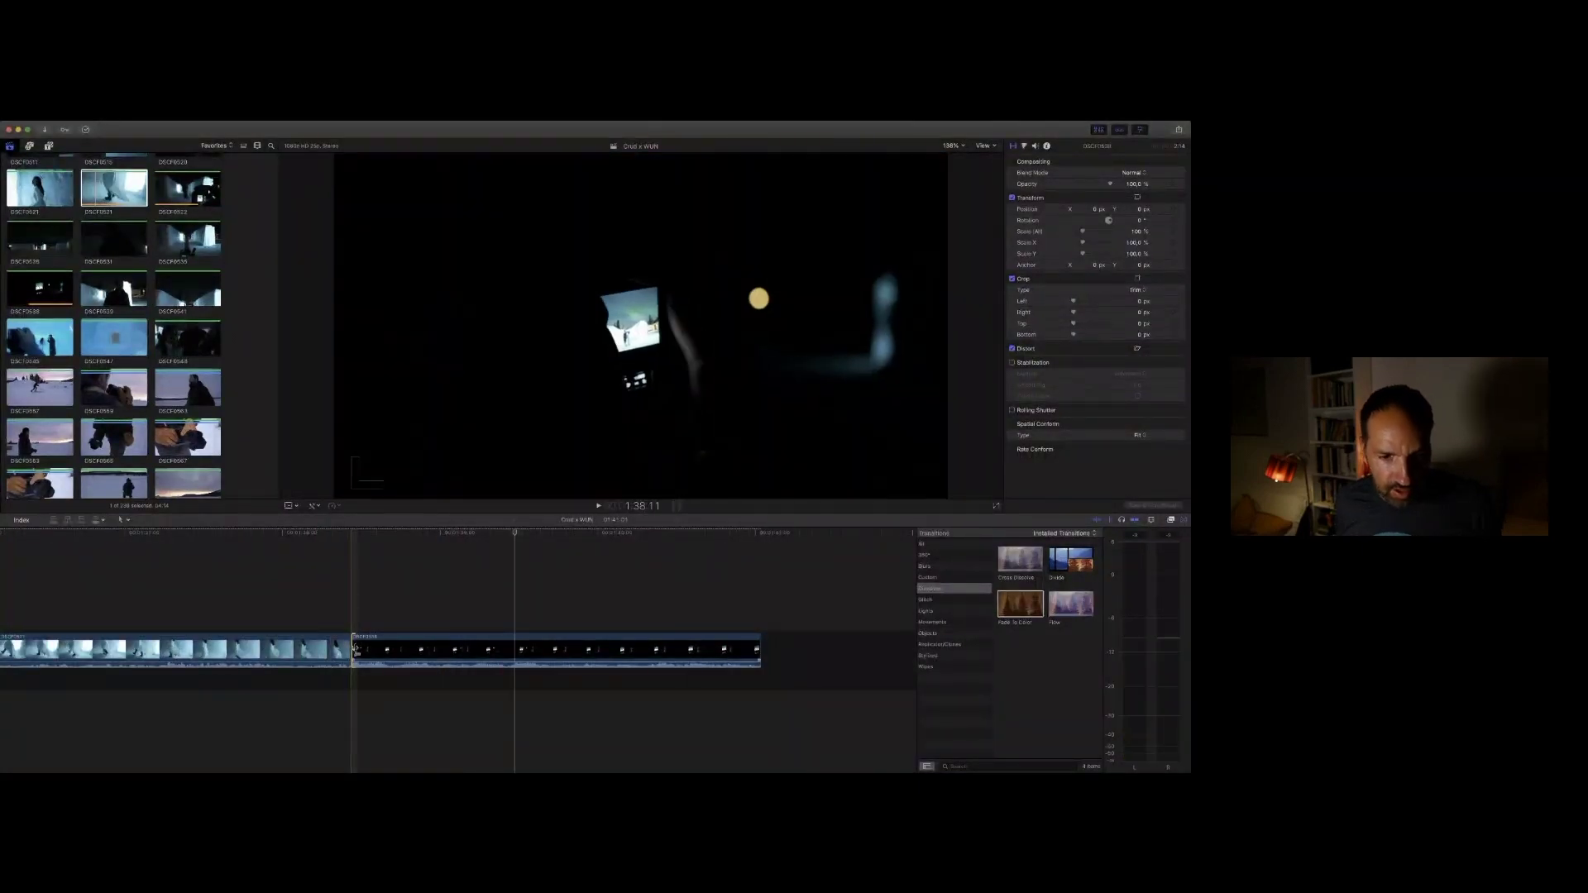
Step: Add the default transition between the white-cloak and dark camera-screen shots, and slightly shorten the end of the camera-screen shot
key("super+t")
key("space")
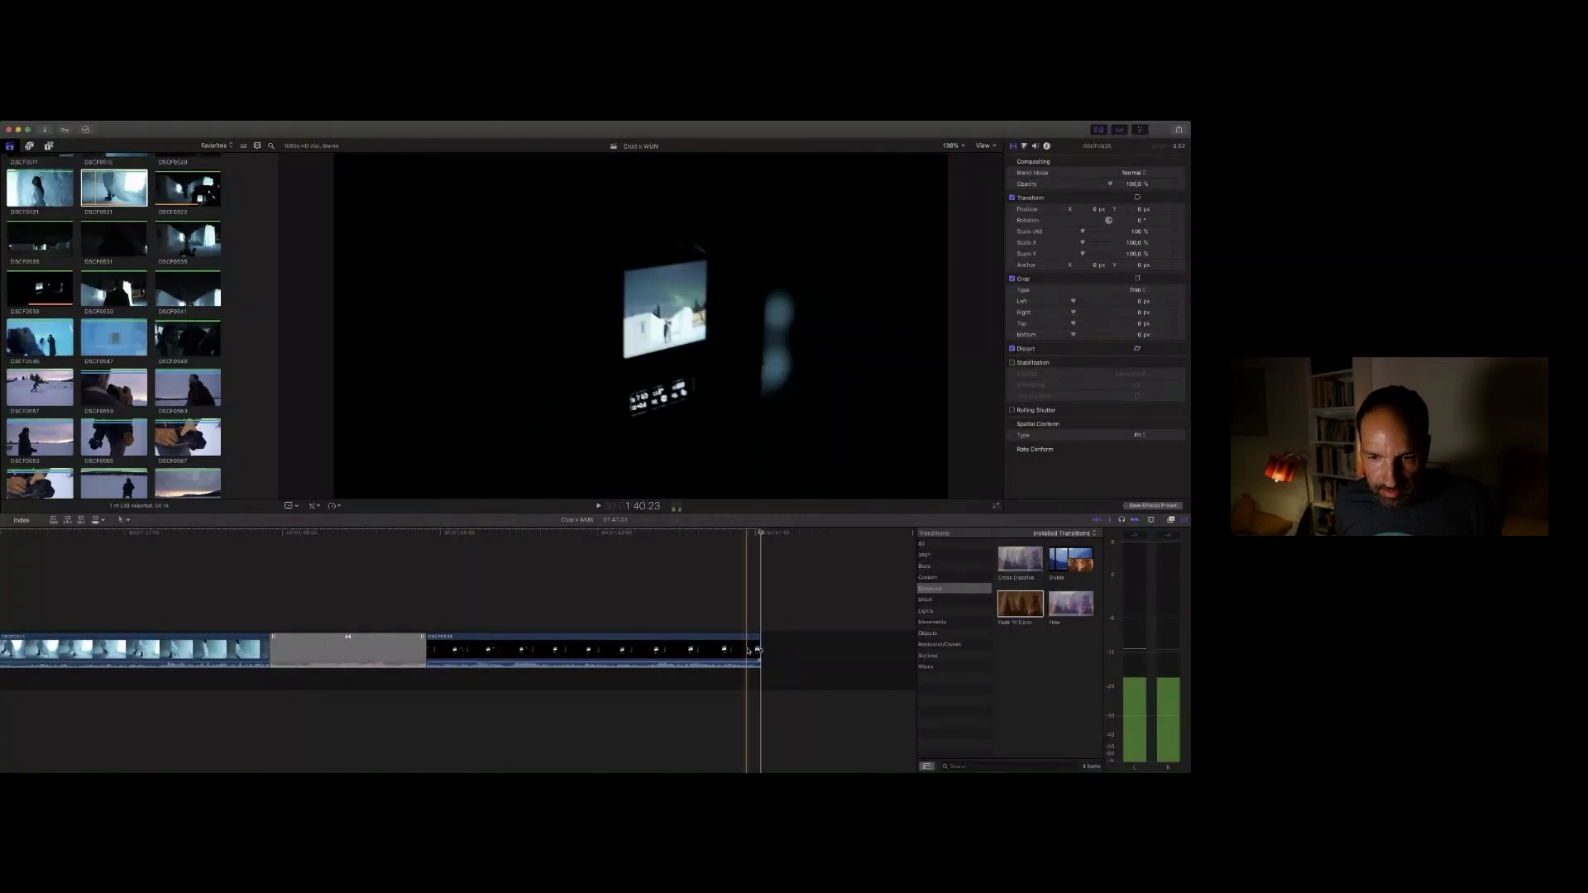
left_click_drag(759, 650, 697, 649)
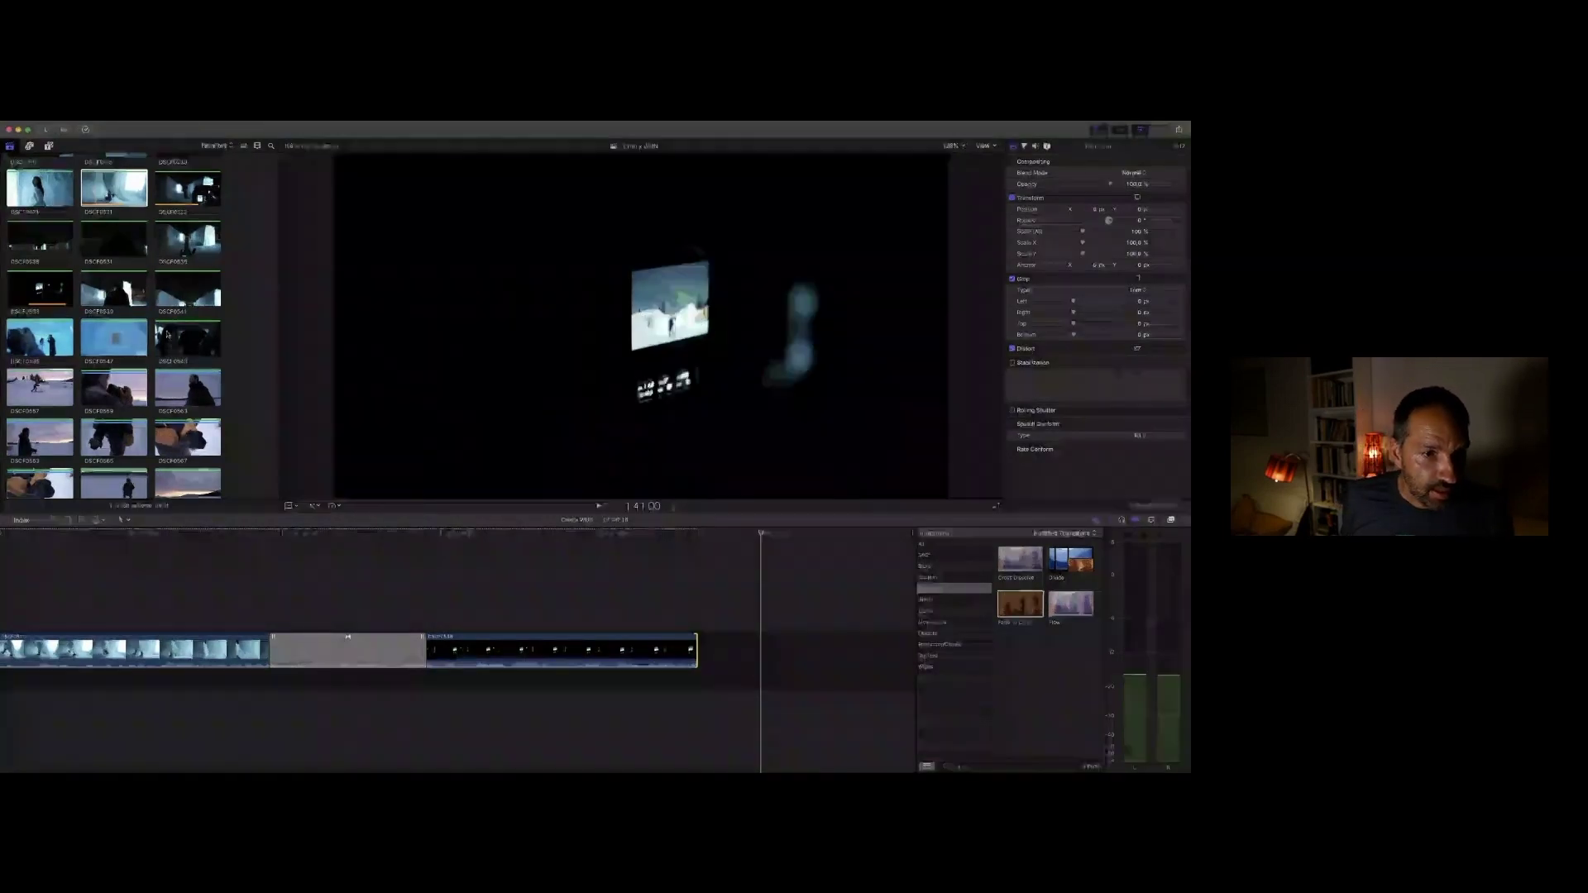
Step: Preview the night clip of the laughing woman by the glowing archway, append a selected portion to the timeline's end and play it back
left_click(157, 336)
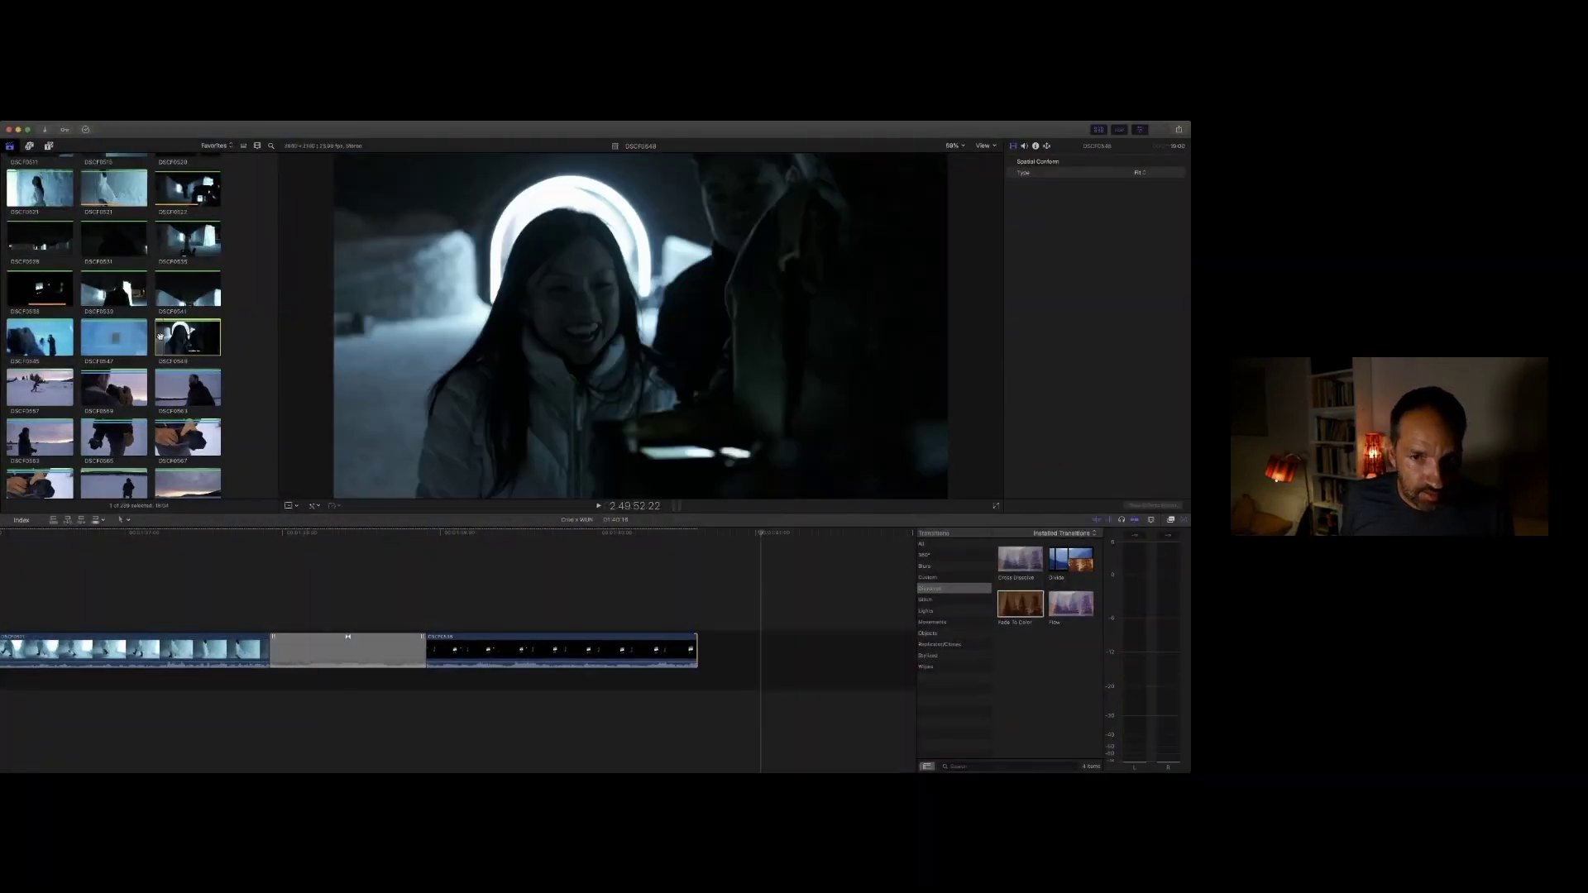
key("space")
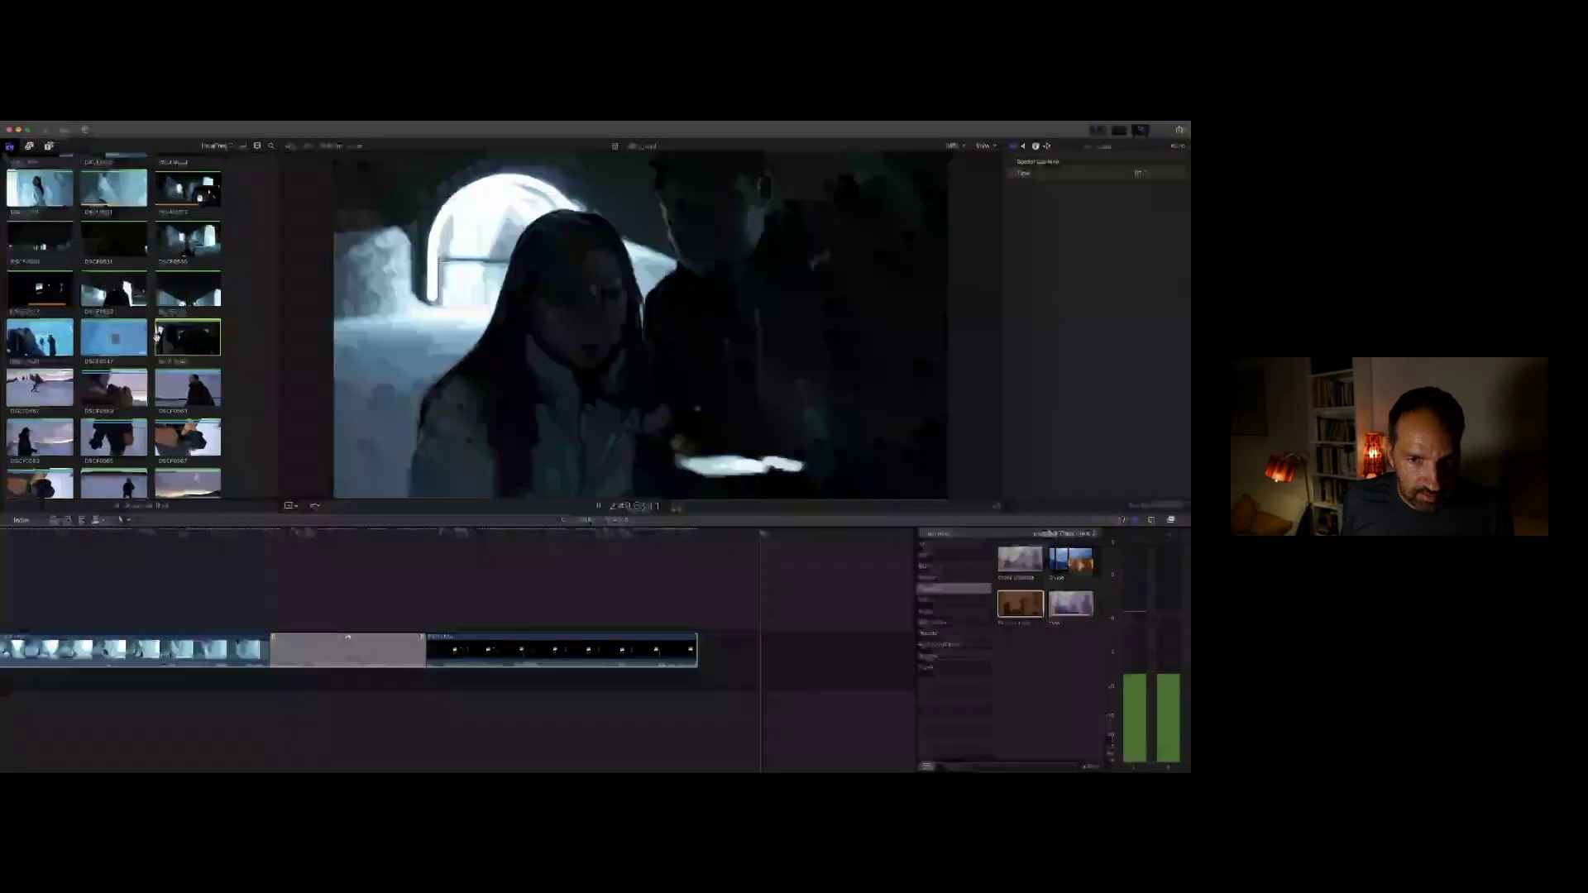
key("space")
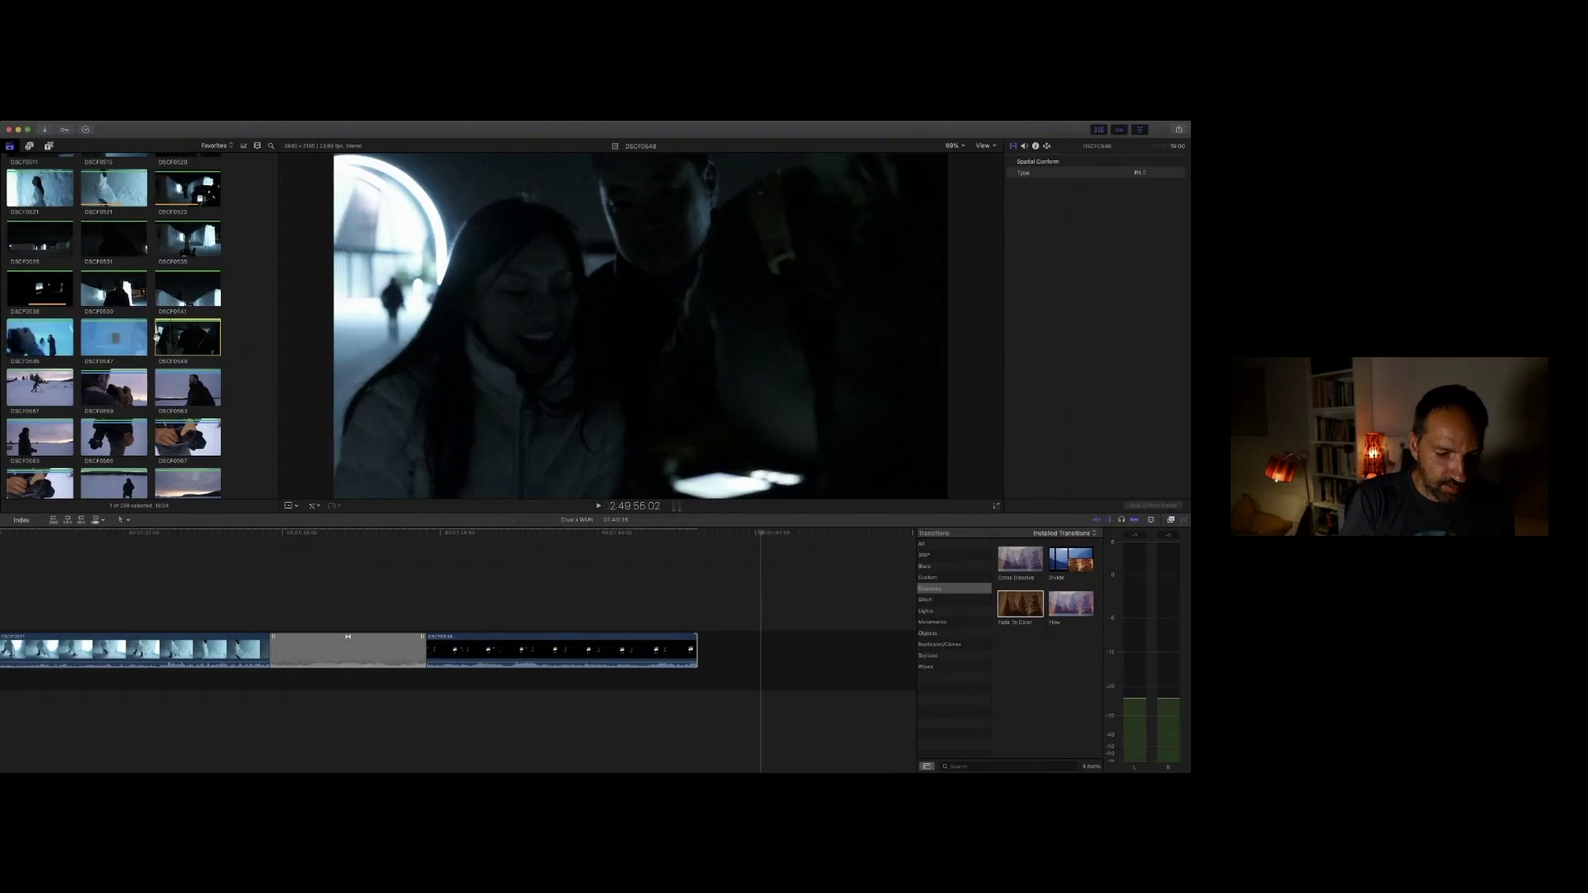
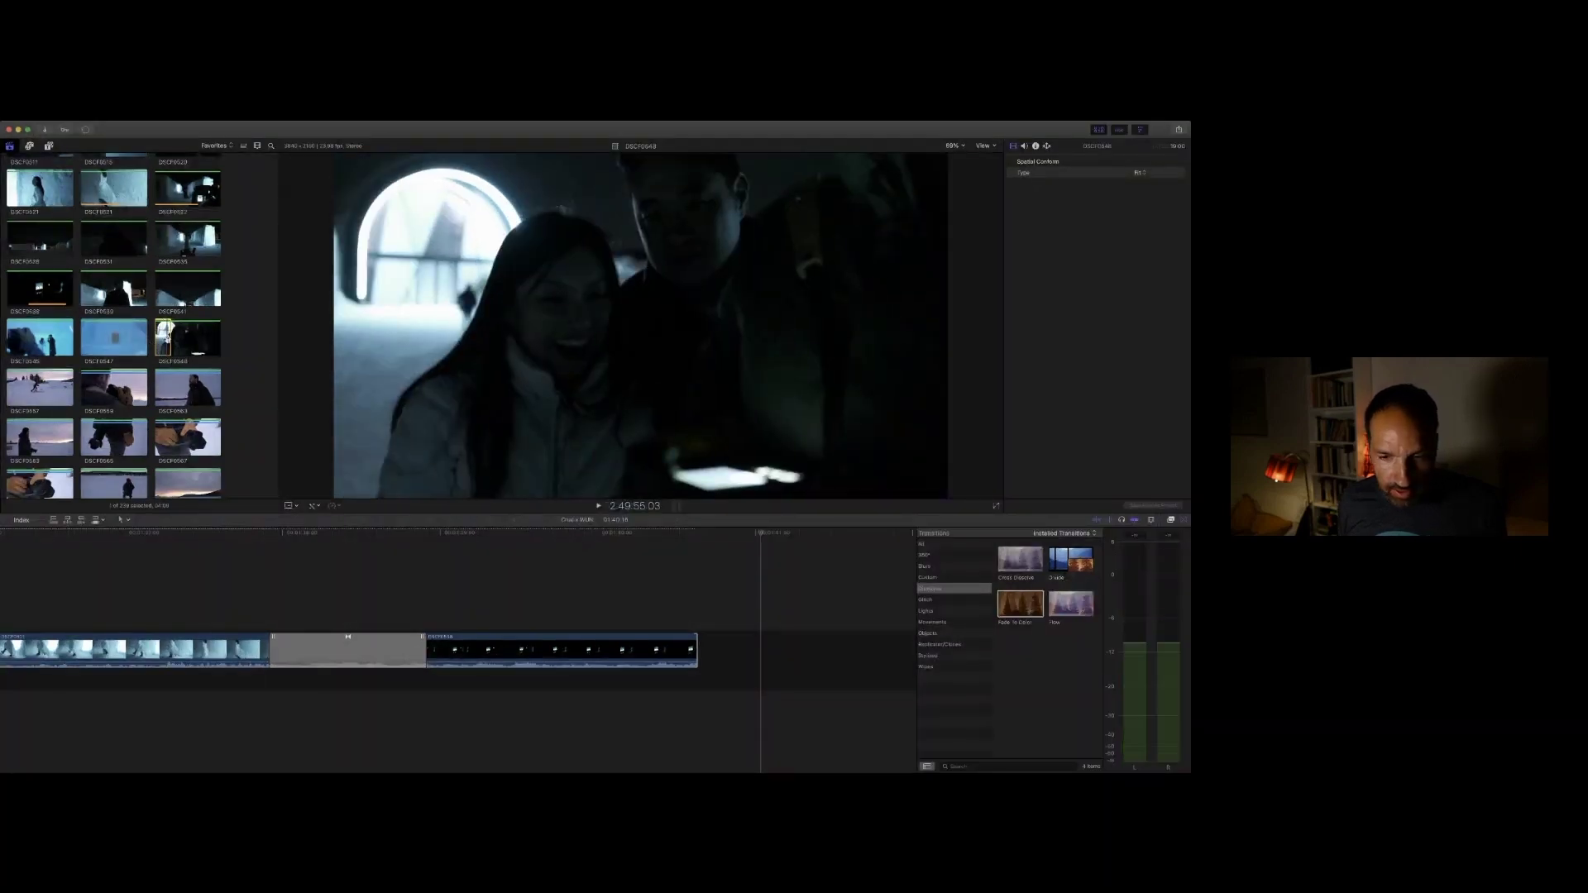
key("e")
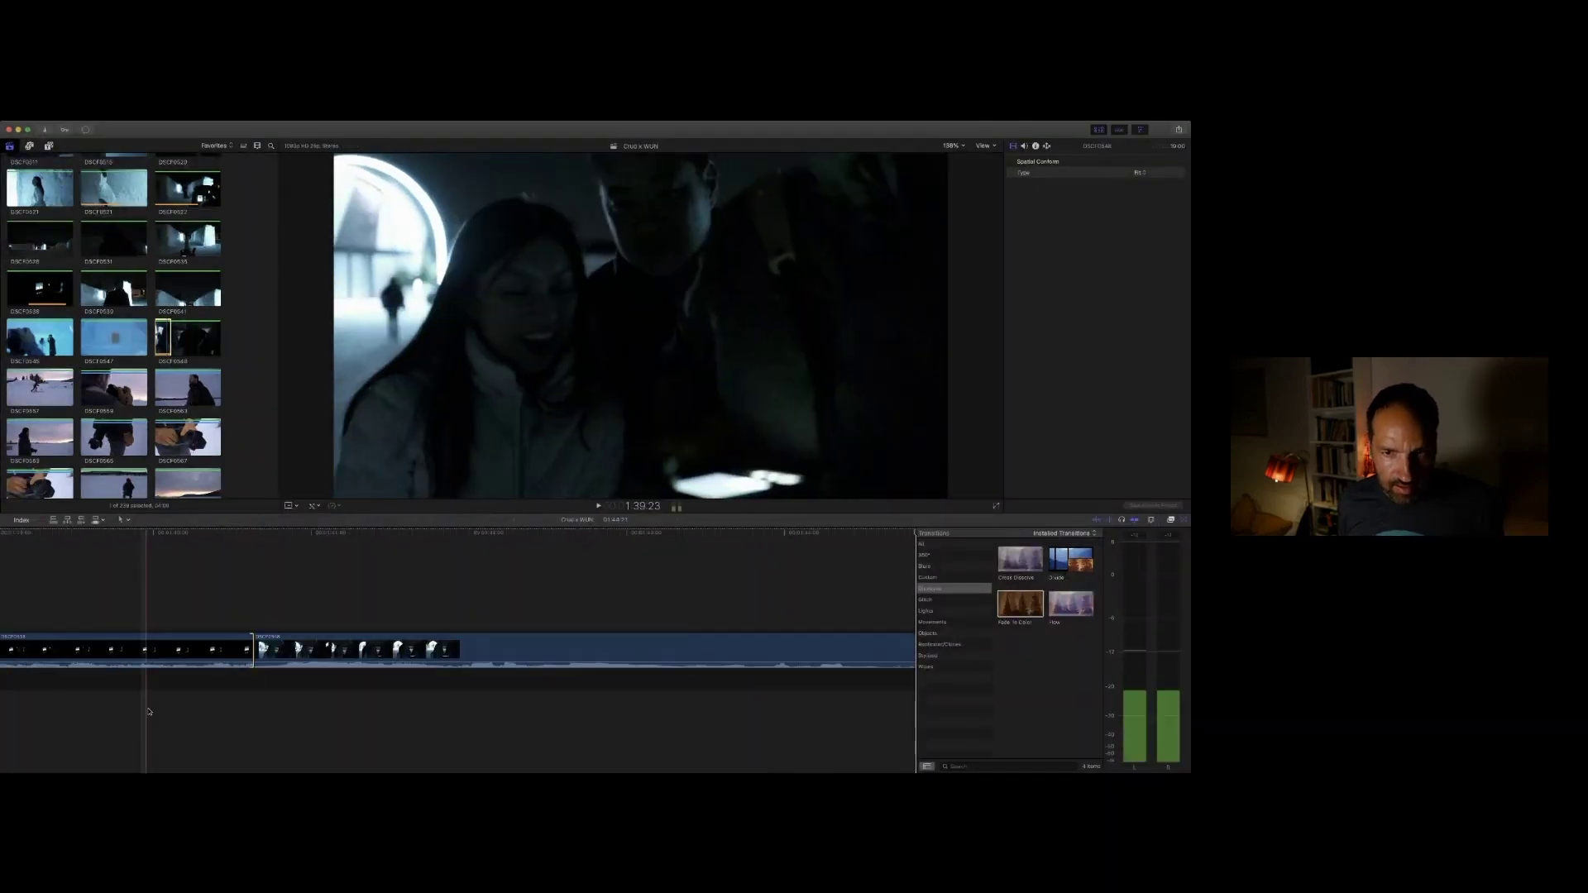
key("space")
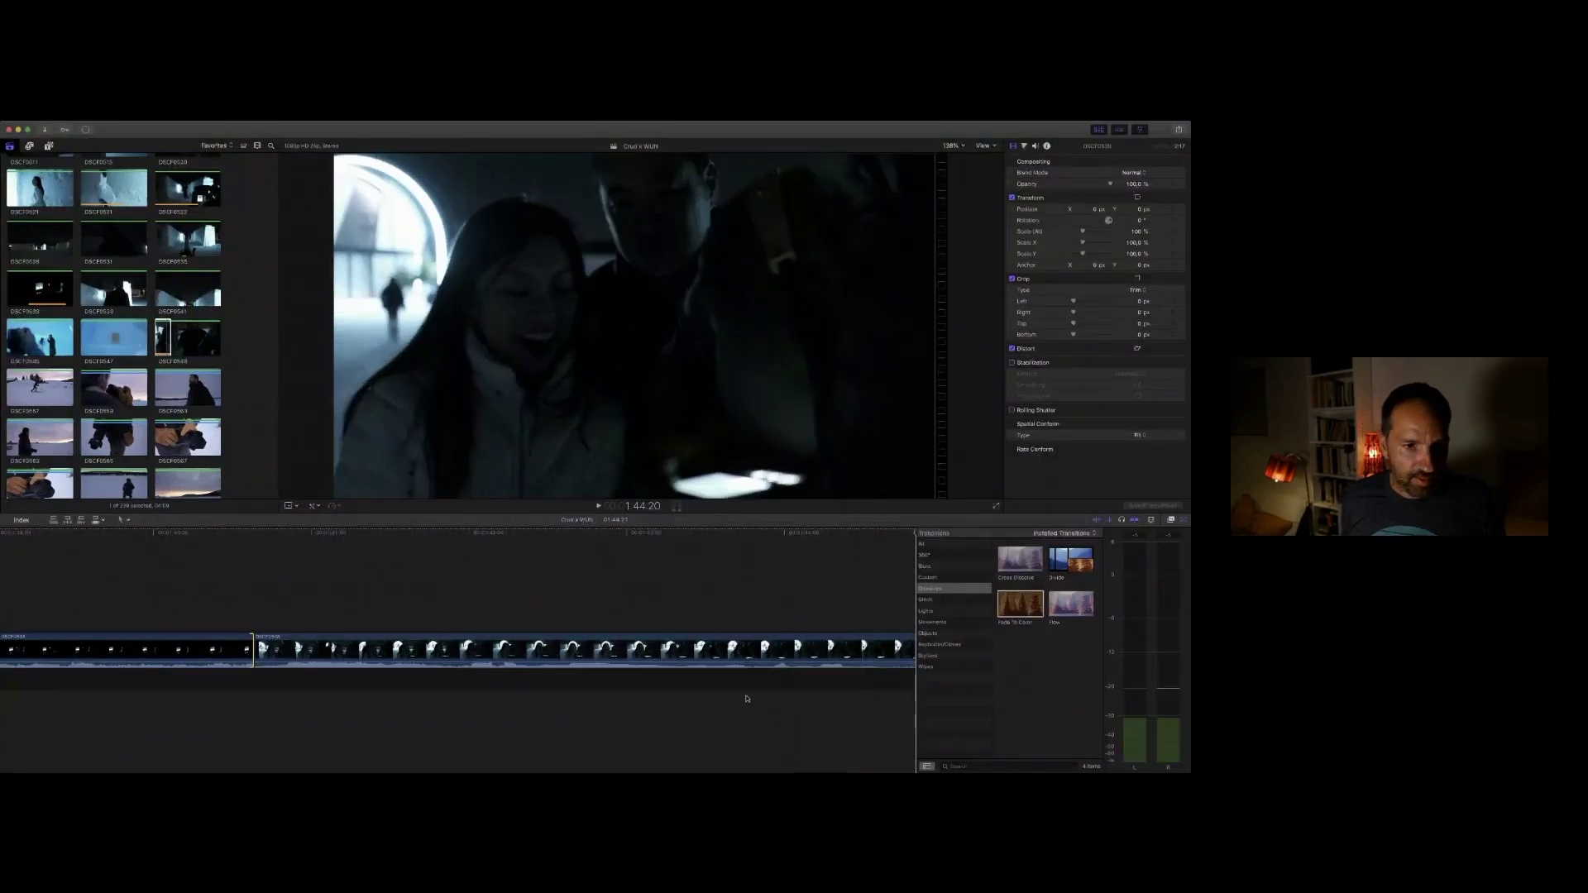
Step: Browse the daytime clips, preview the gloved lens-change shot, and review the timeline from its start to the camera close-up at 44:21
scroll(123, 363, "down", 4)
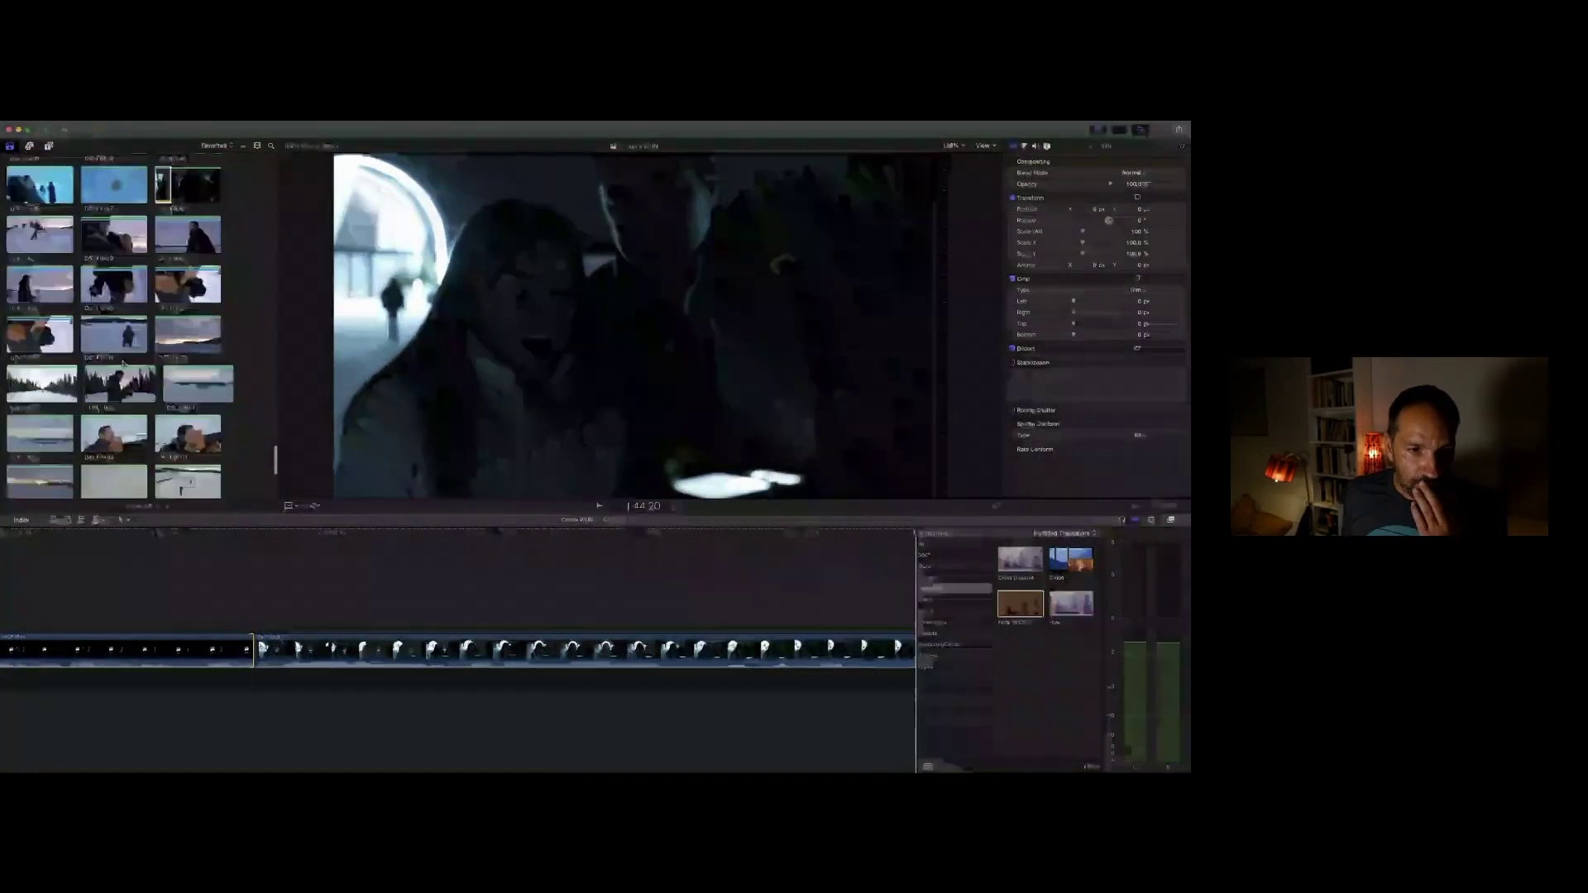
scroll(122, 363, "down", 5)
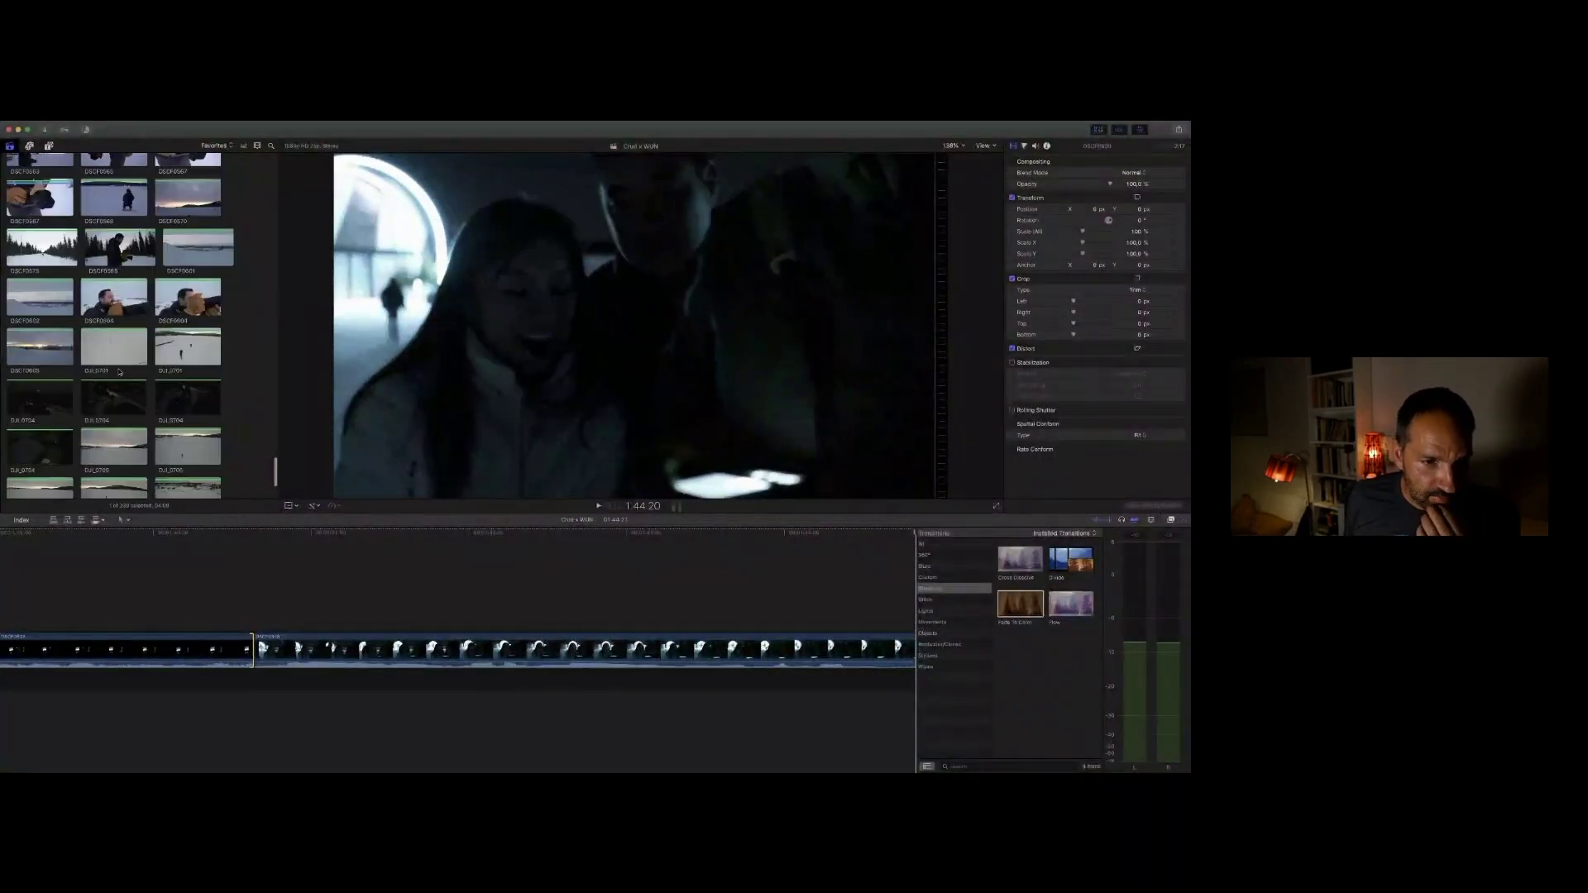
scroll(118, 374, "up", 4)
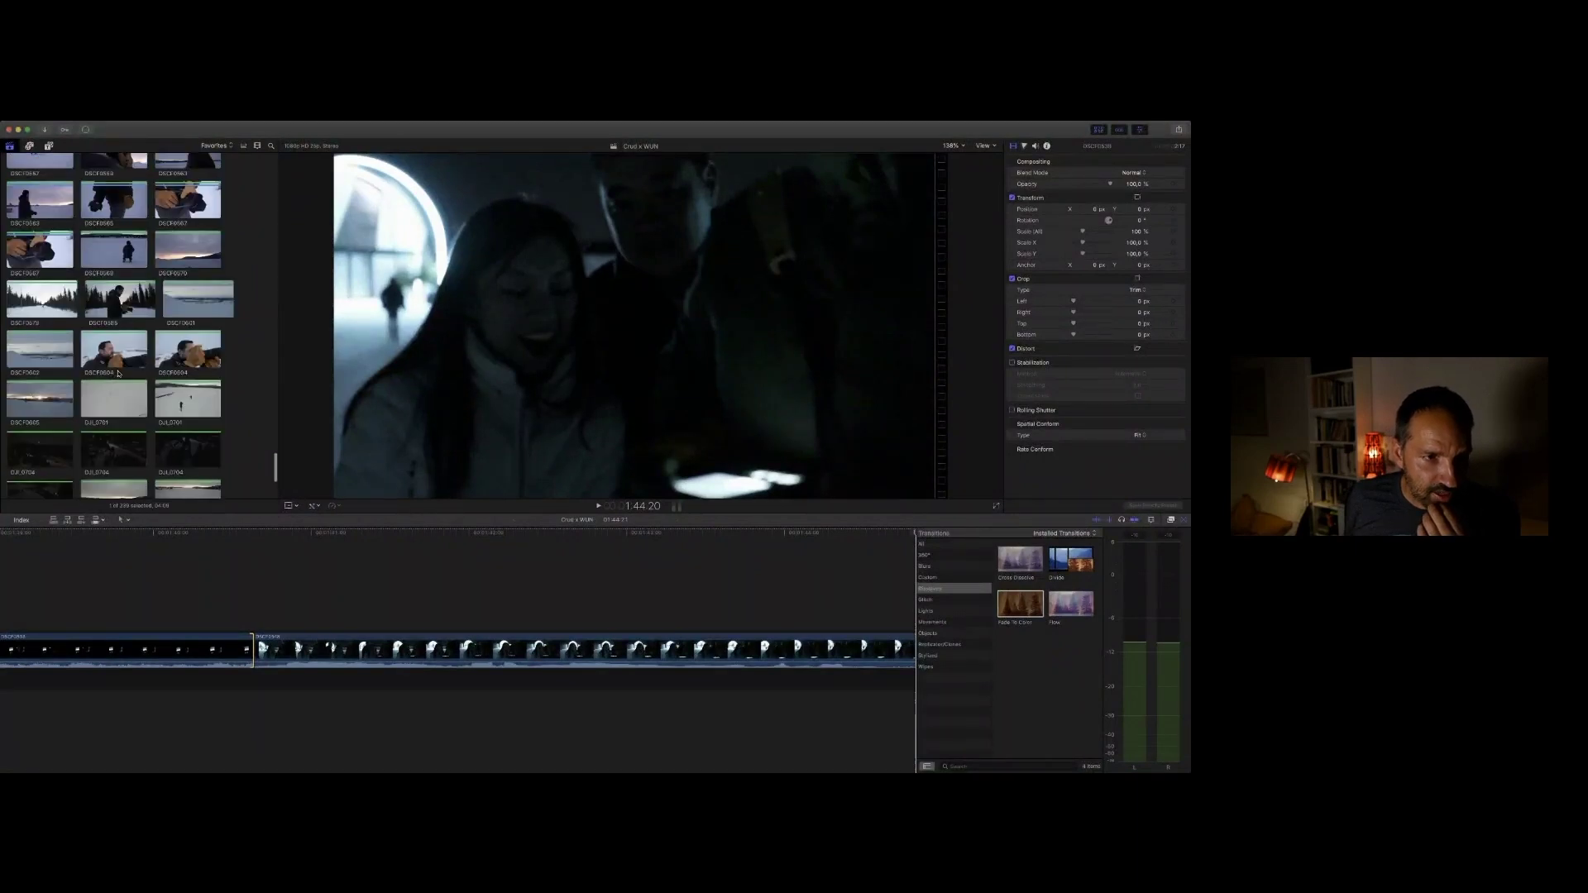
left_click(35, 266)
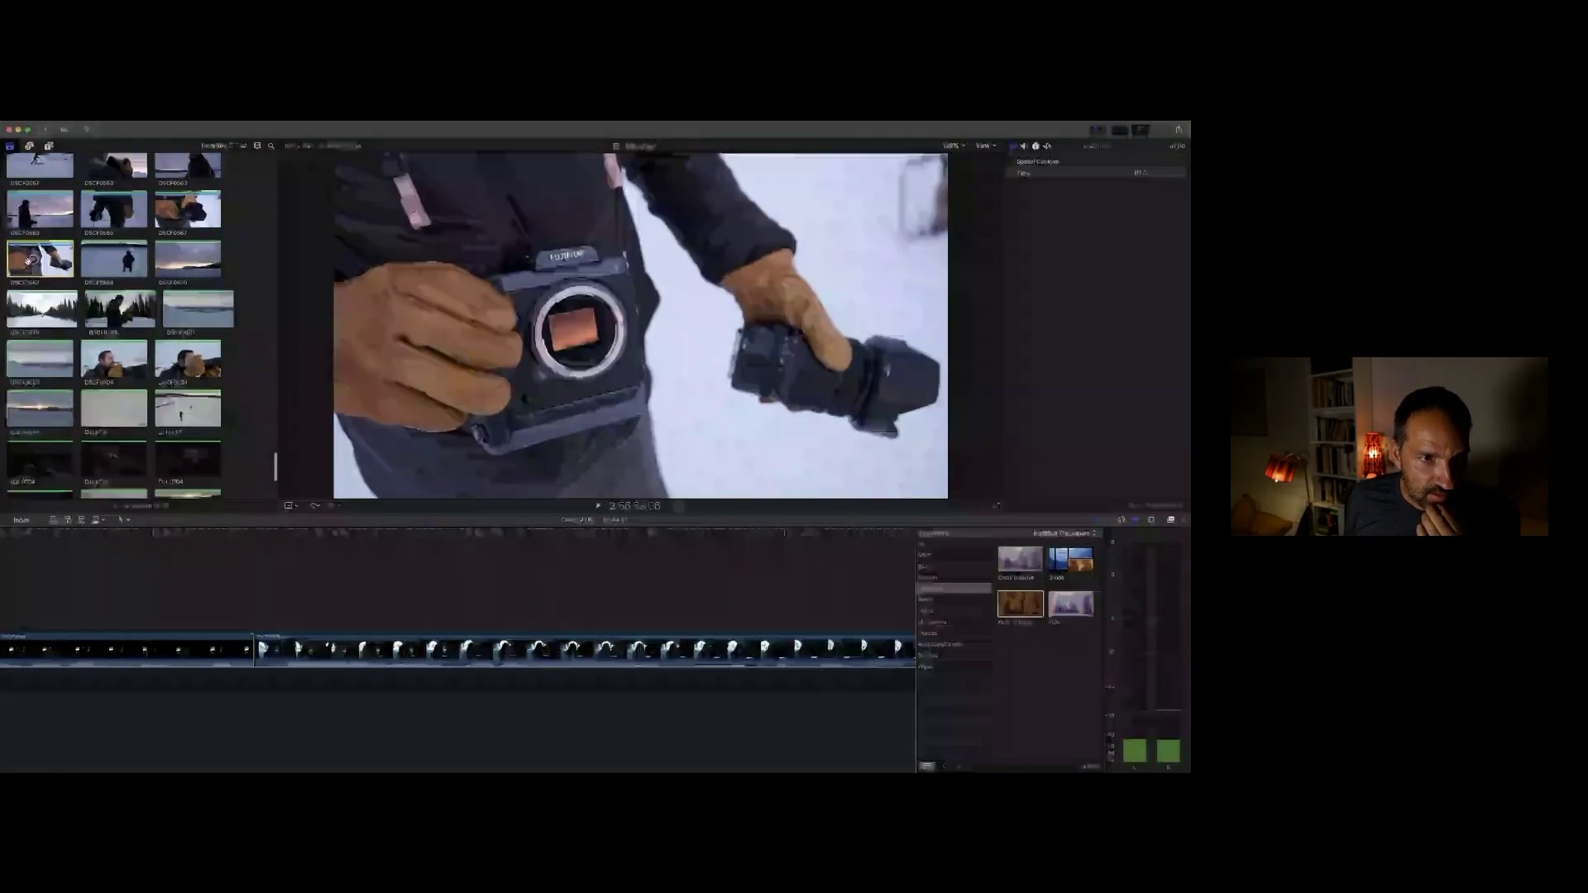
key("space")
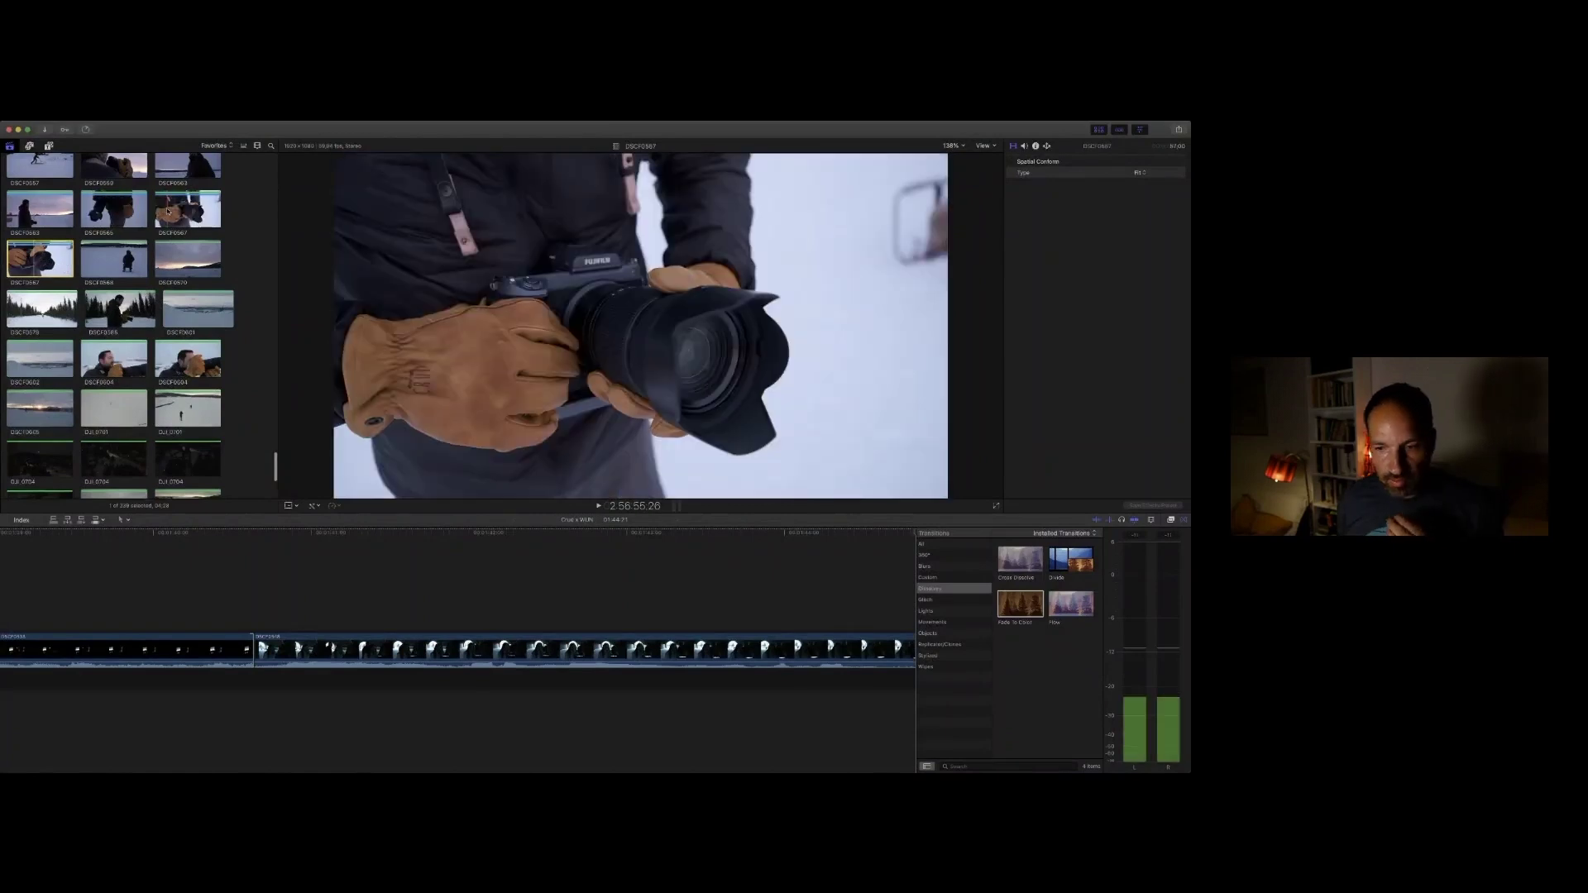
left_click(470, 598)
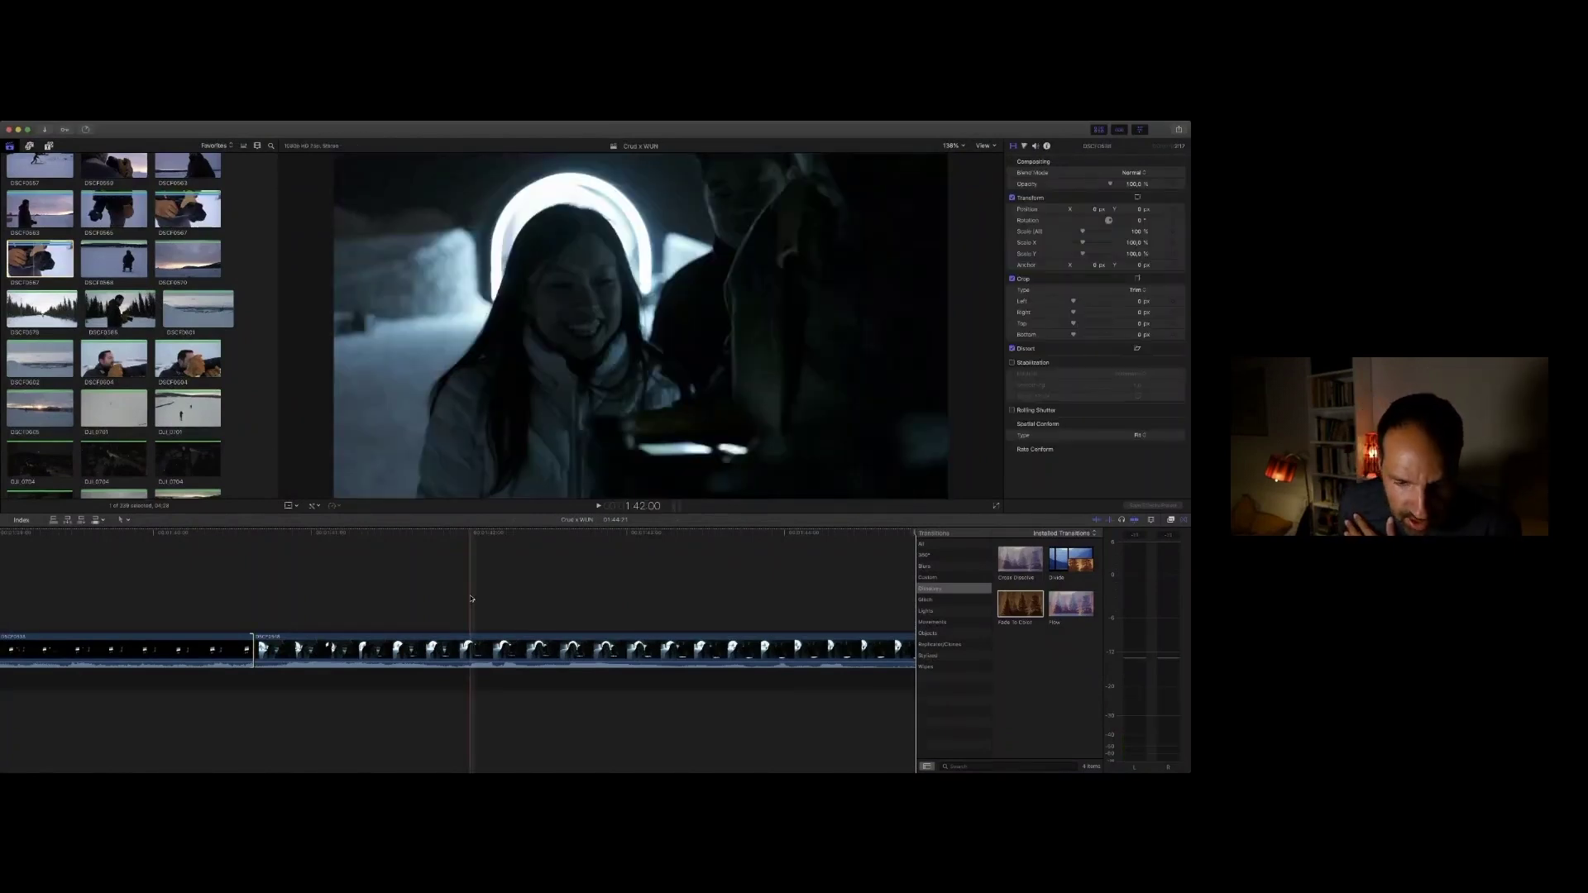
key("Home")
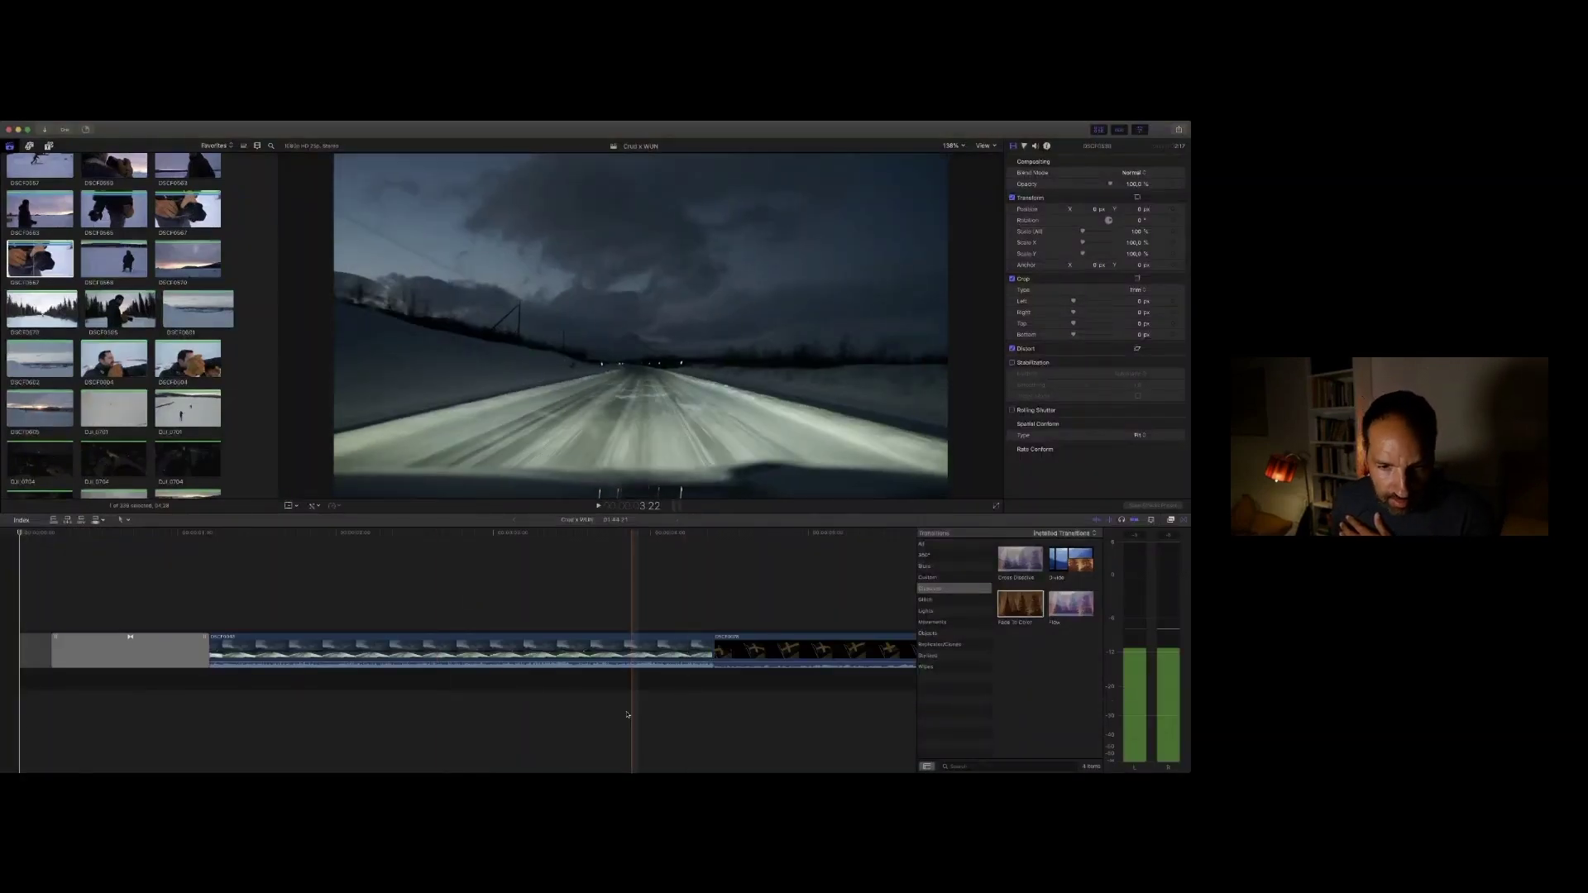
key("space")
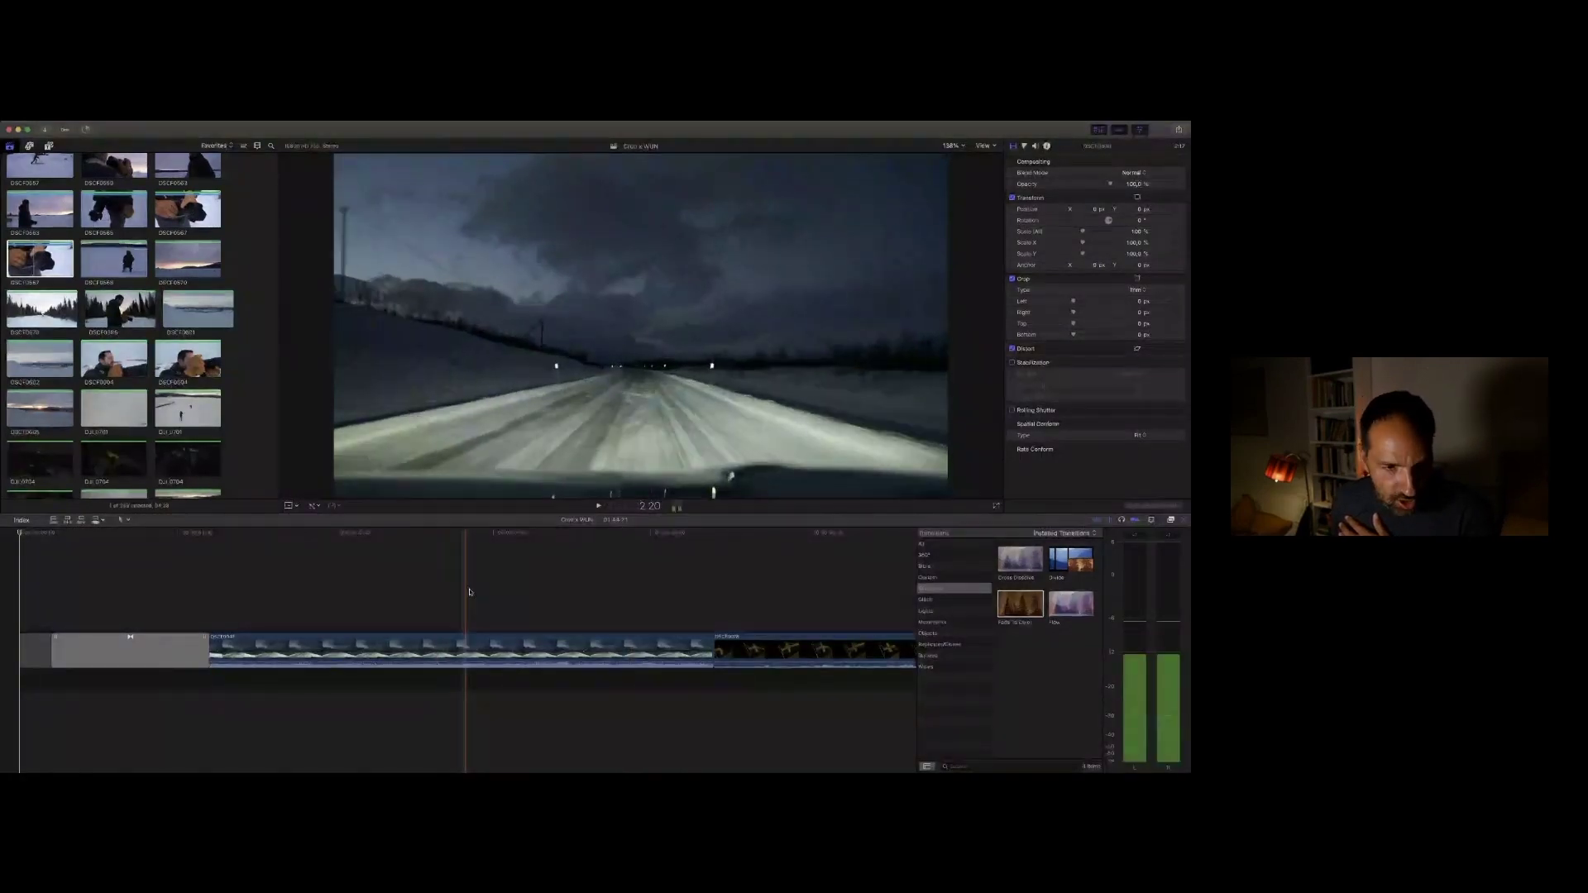
left_click_drag(21, 534, 895, 554)
scroll(894, 555, "right", 10)
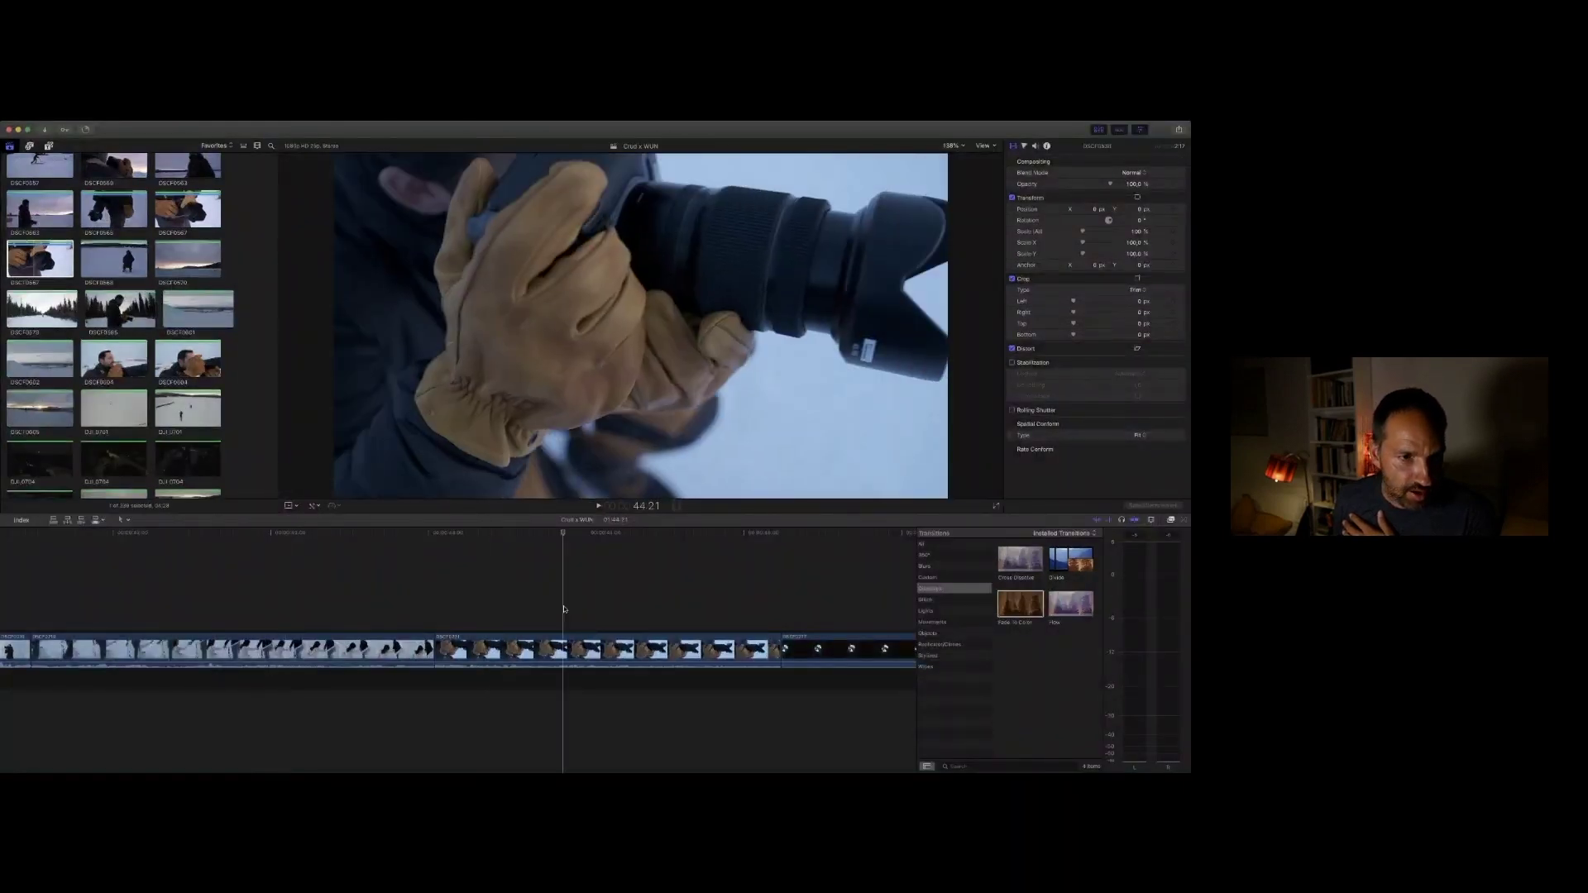
Step: Preview the clip of the photographer with the telephoto lens, connect it above the gloved-hands camera close-up and play it back
left_click(91, 355)
key("space")
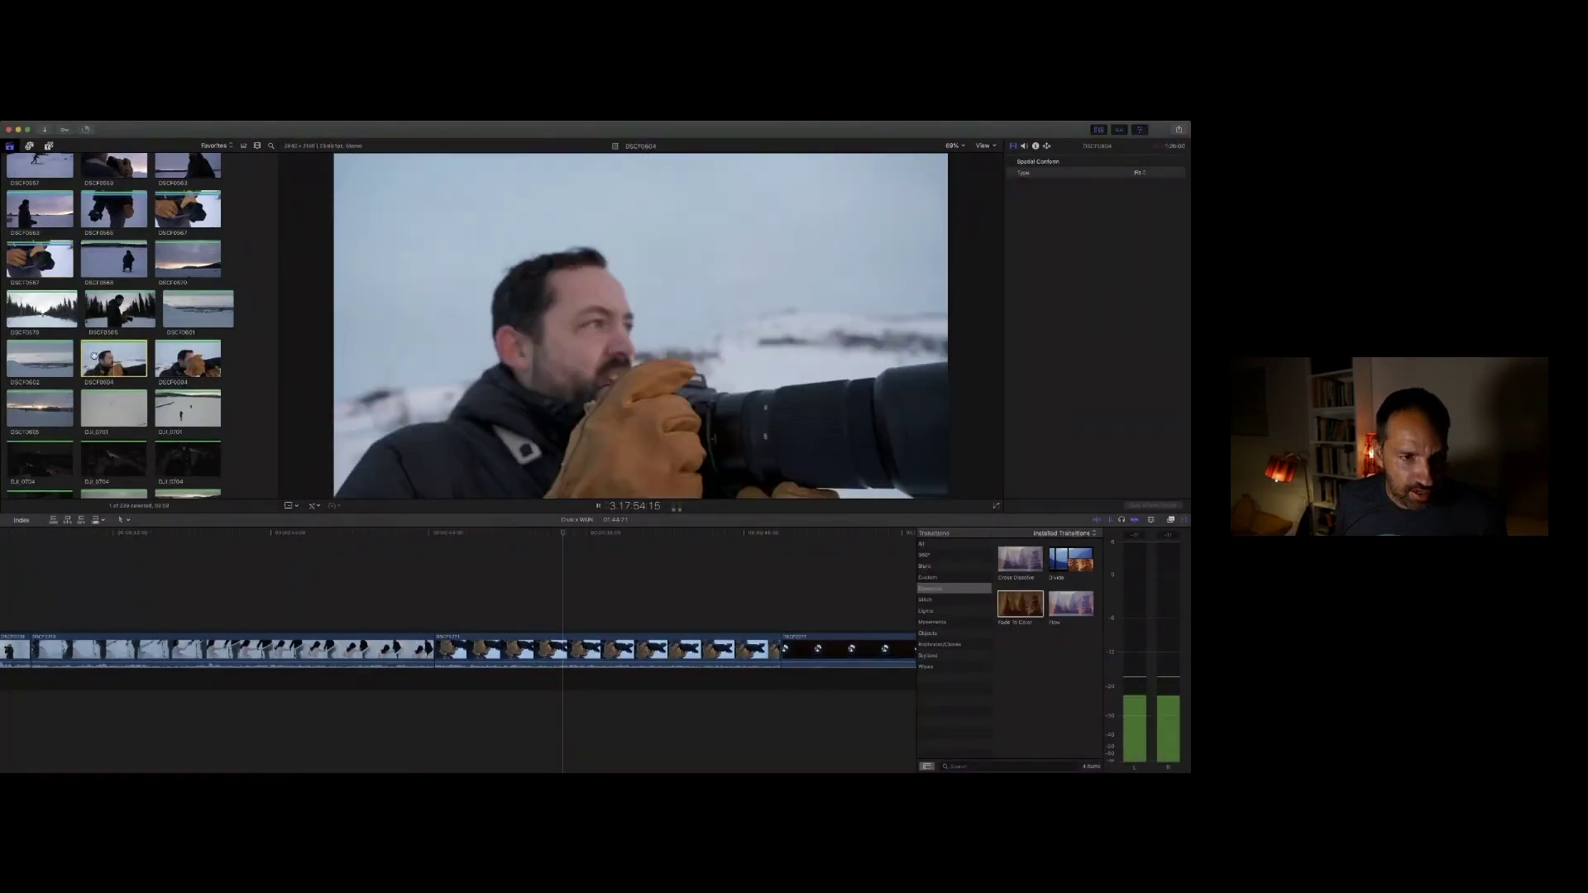
key("space")
key("space")
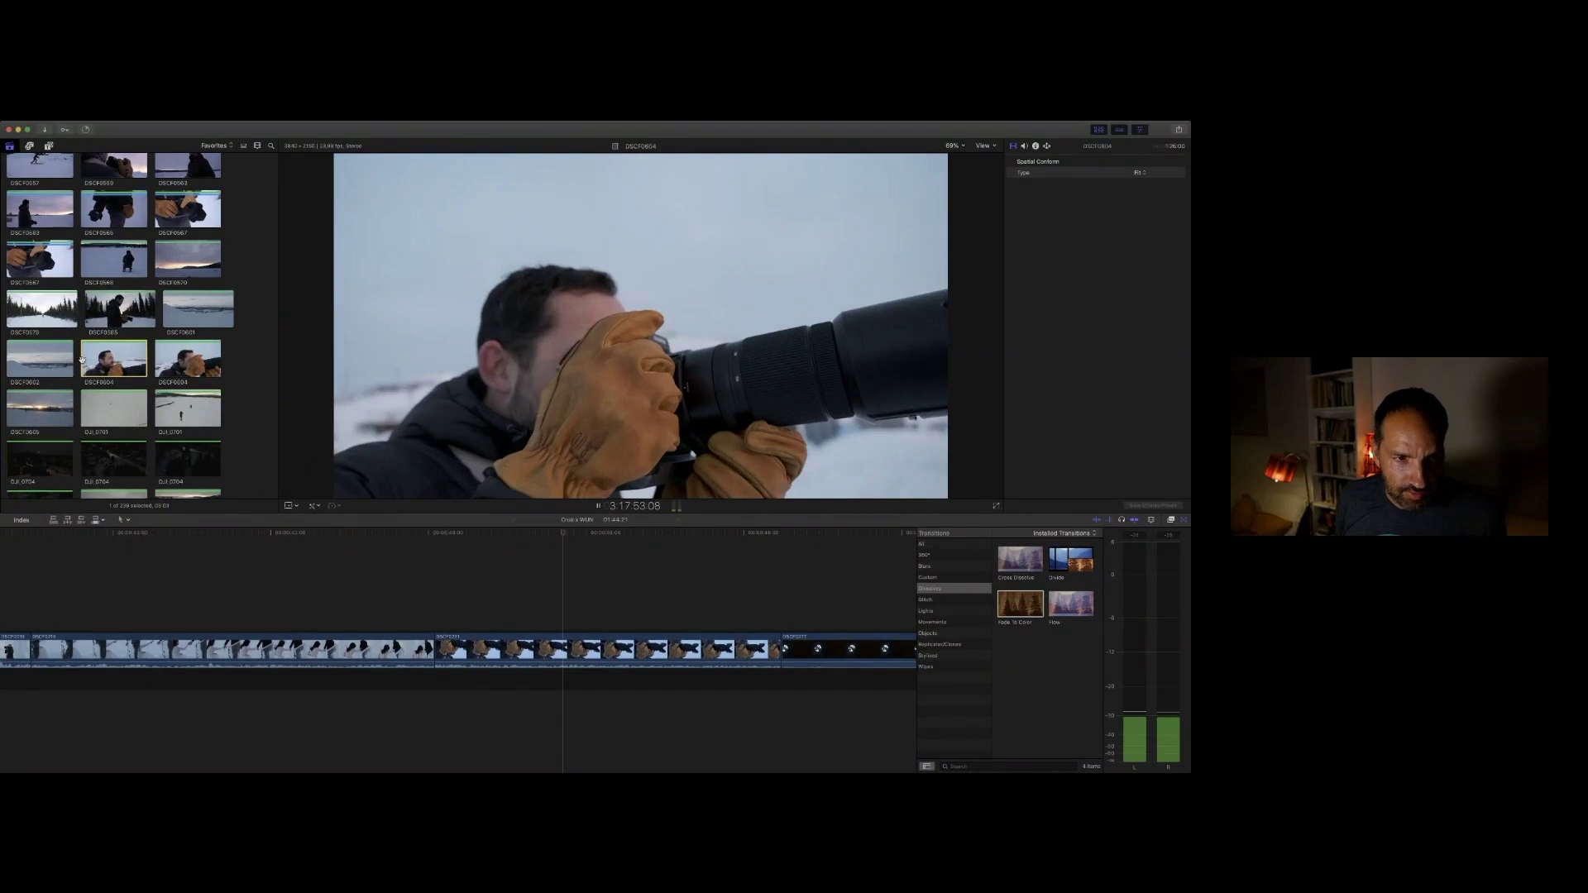
key("space")
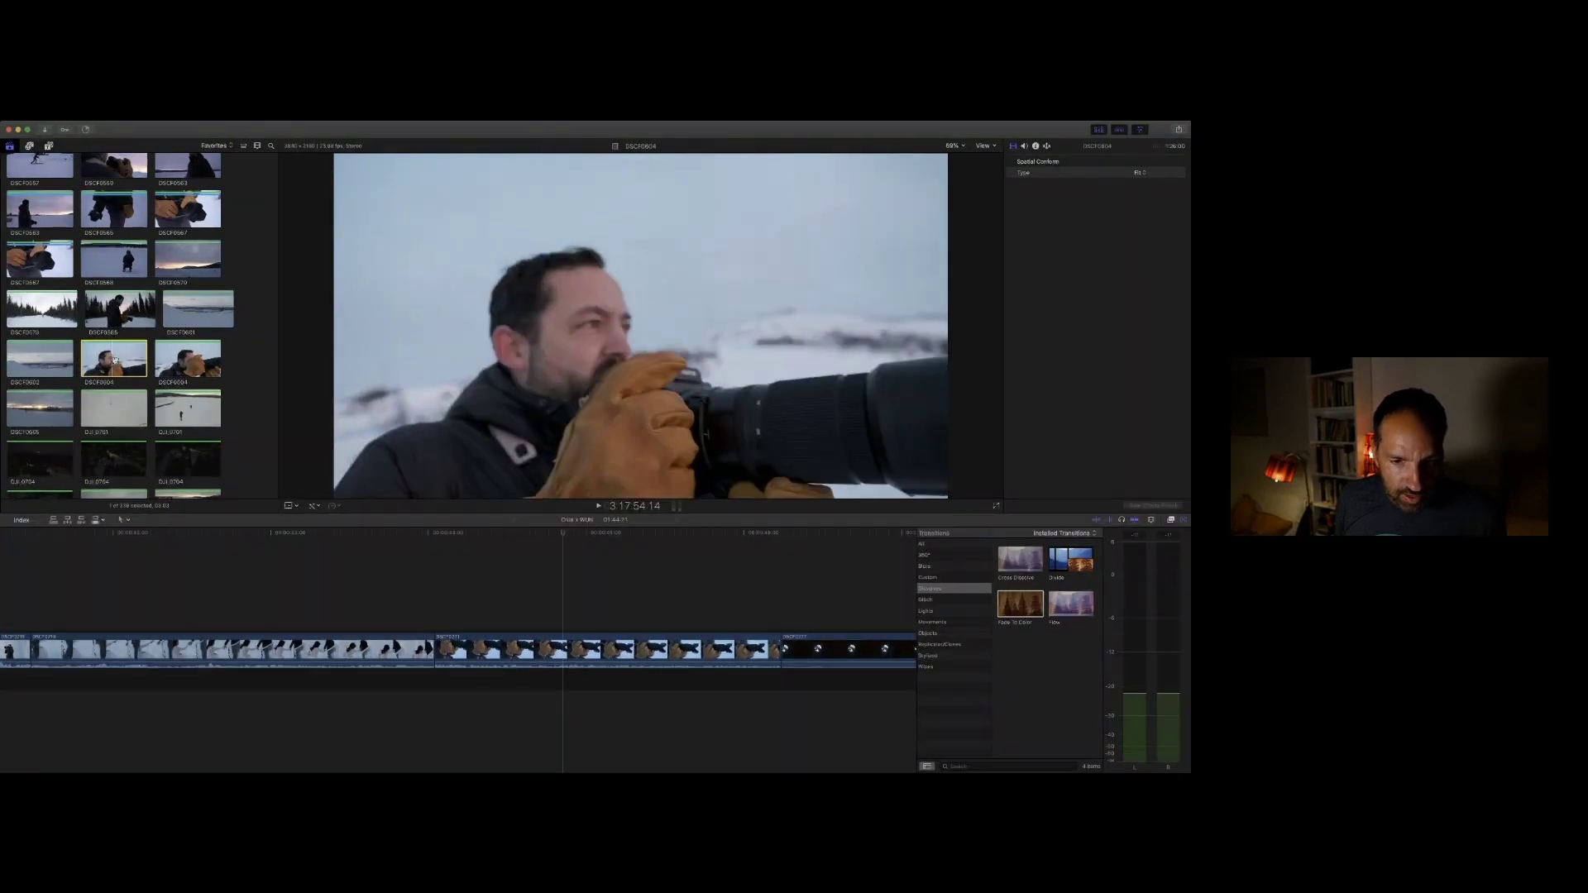
left_click(303, 656)
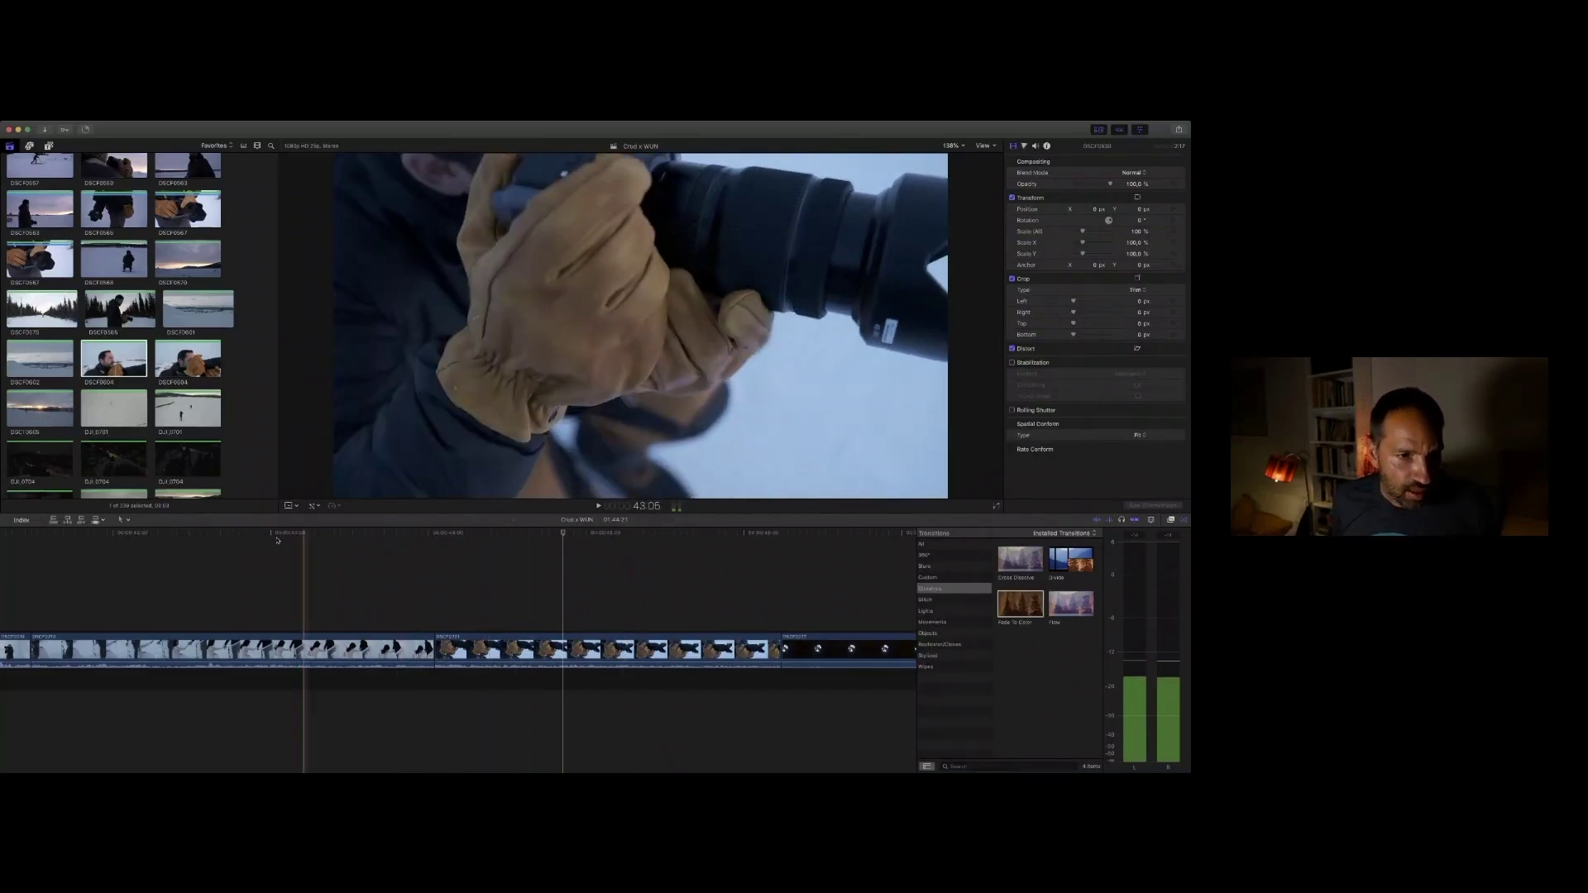
left_click(104, 357)
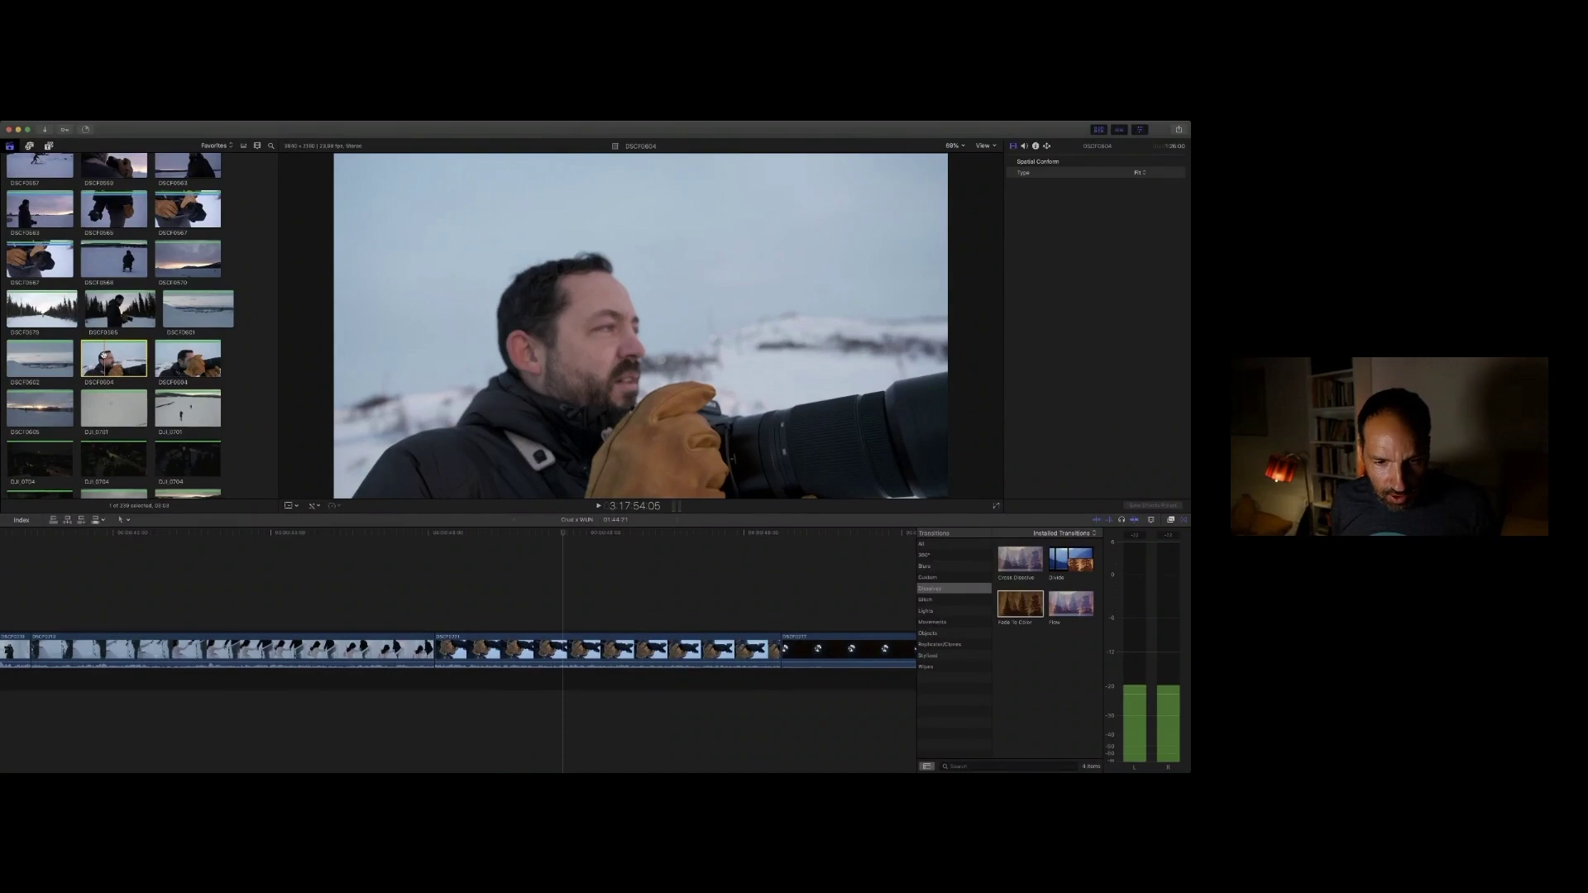
left_click_drag(104, 358, 362, 624)
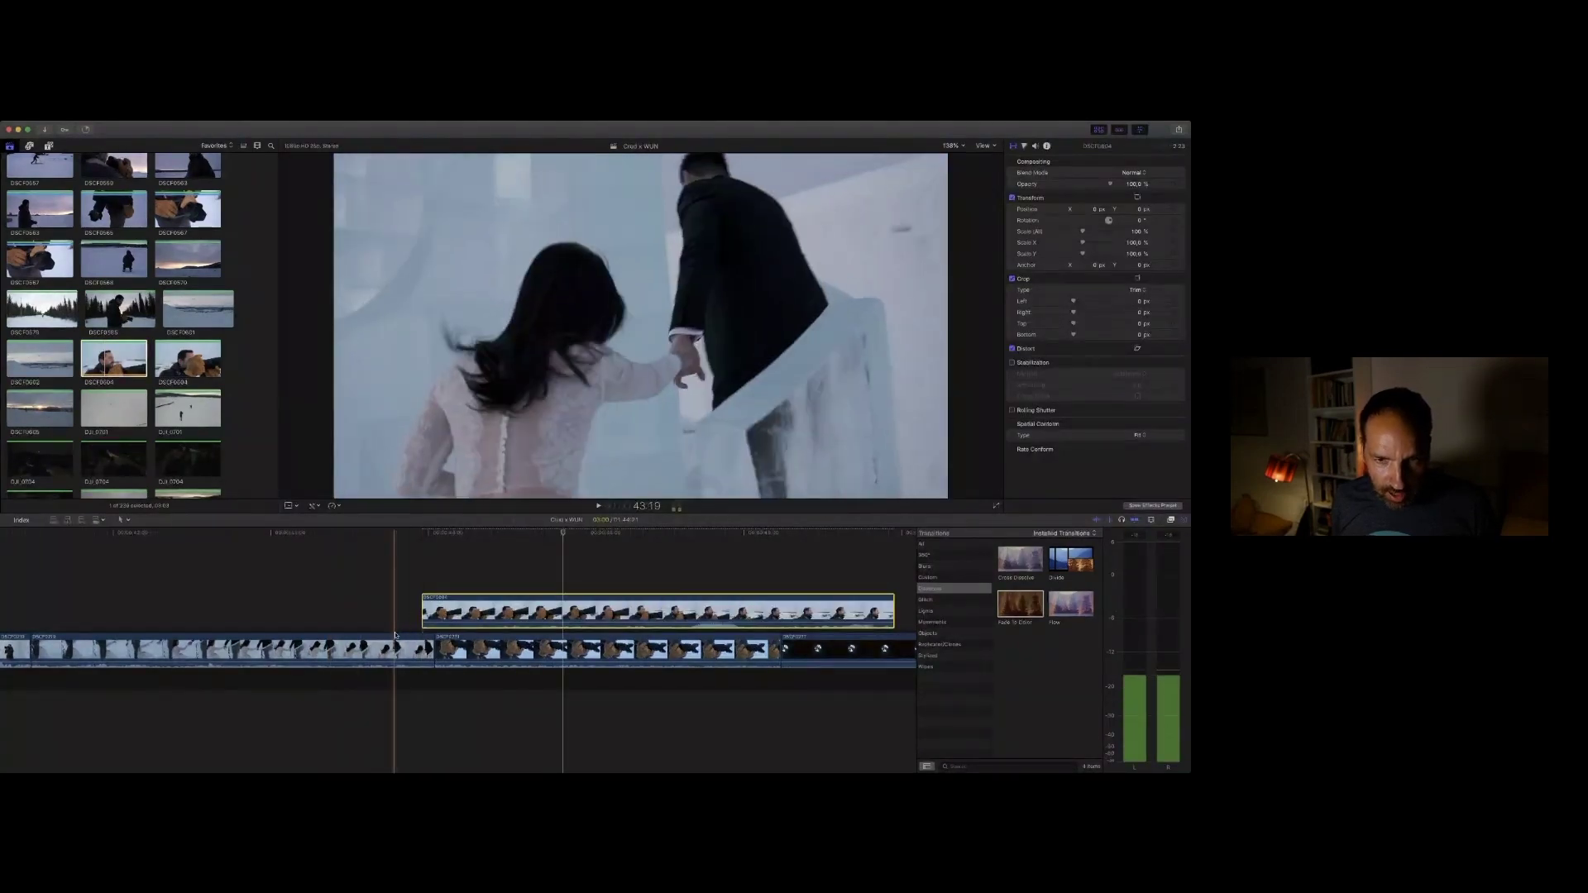
key("space")
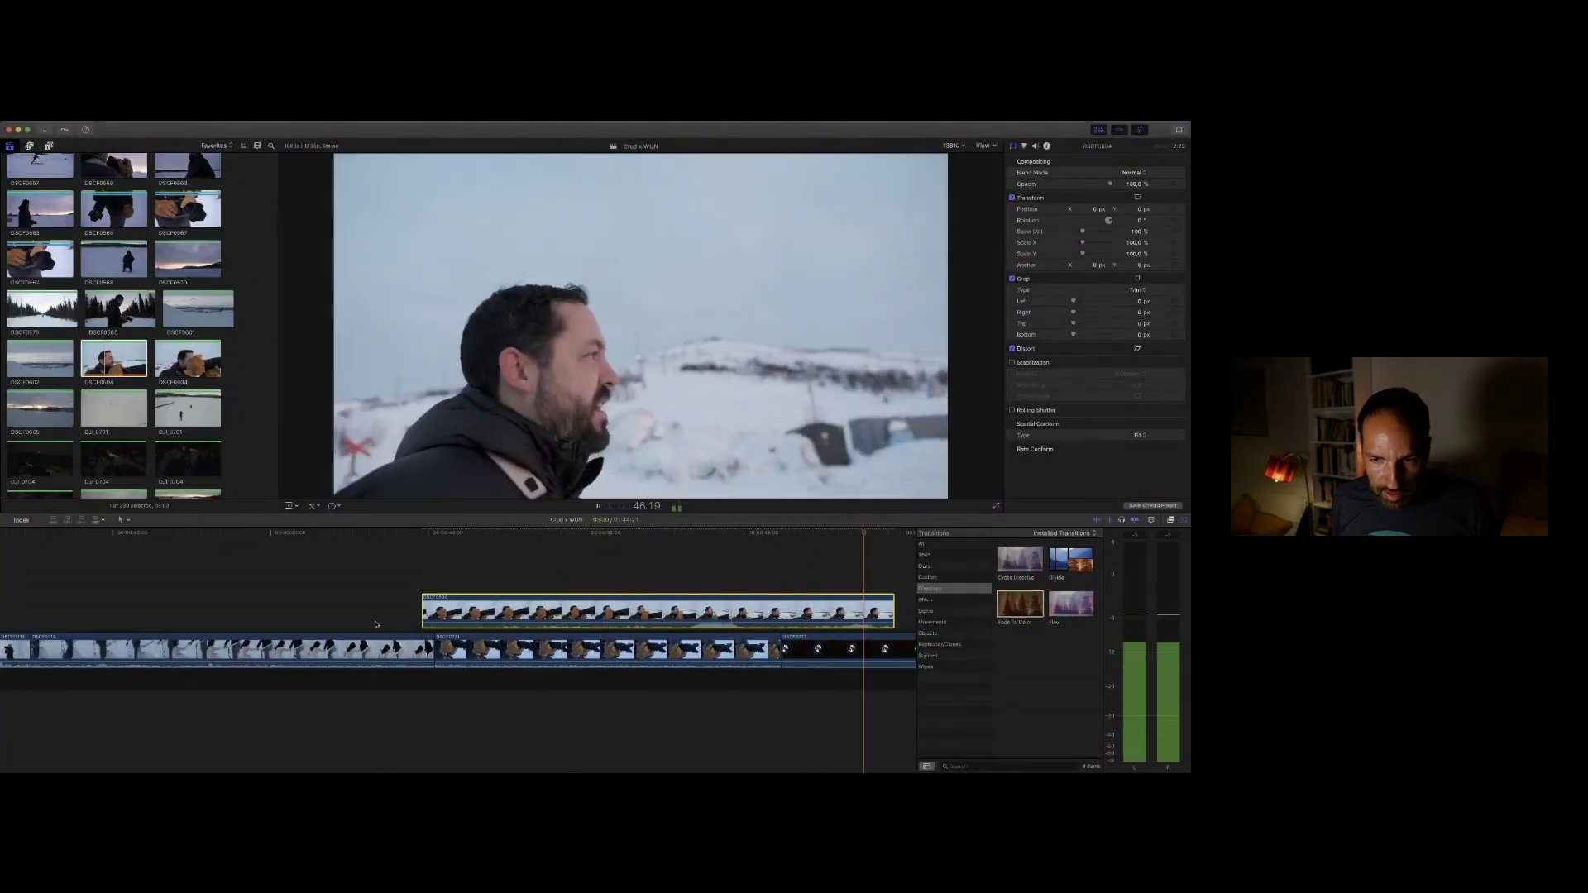
Step: Shorten the end of the connected telephoto-photographer clip and trim the gloved-hands clip beneath it to end at the same point
key("space")
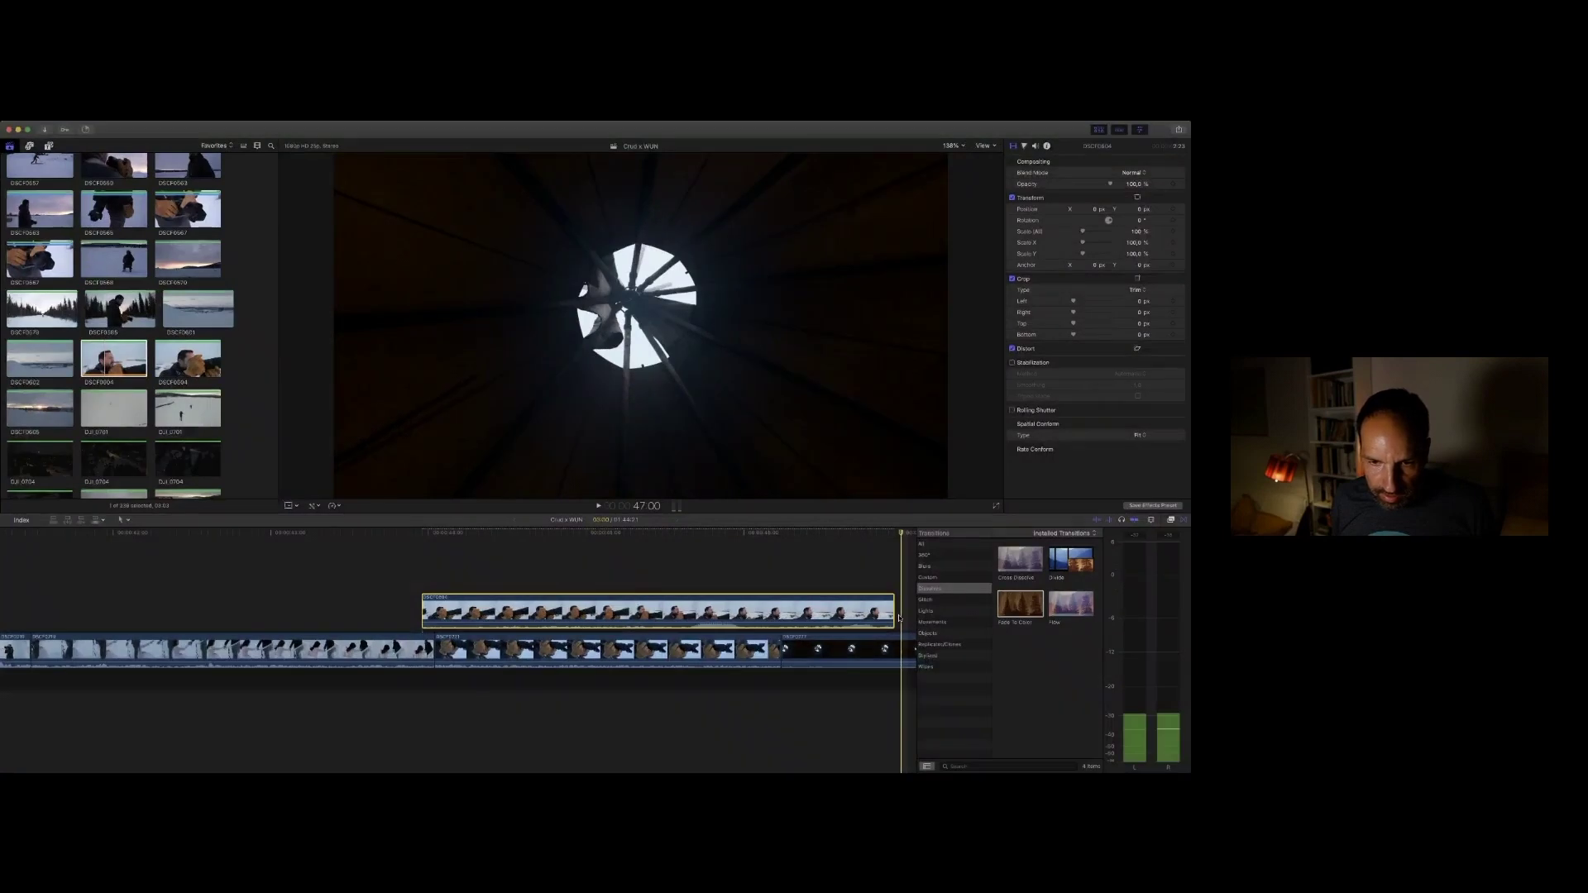
left_click_drag(894, 623, 686, 626)
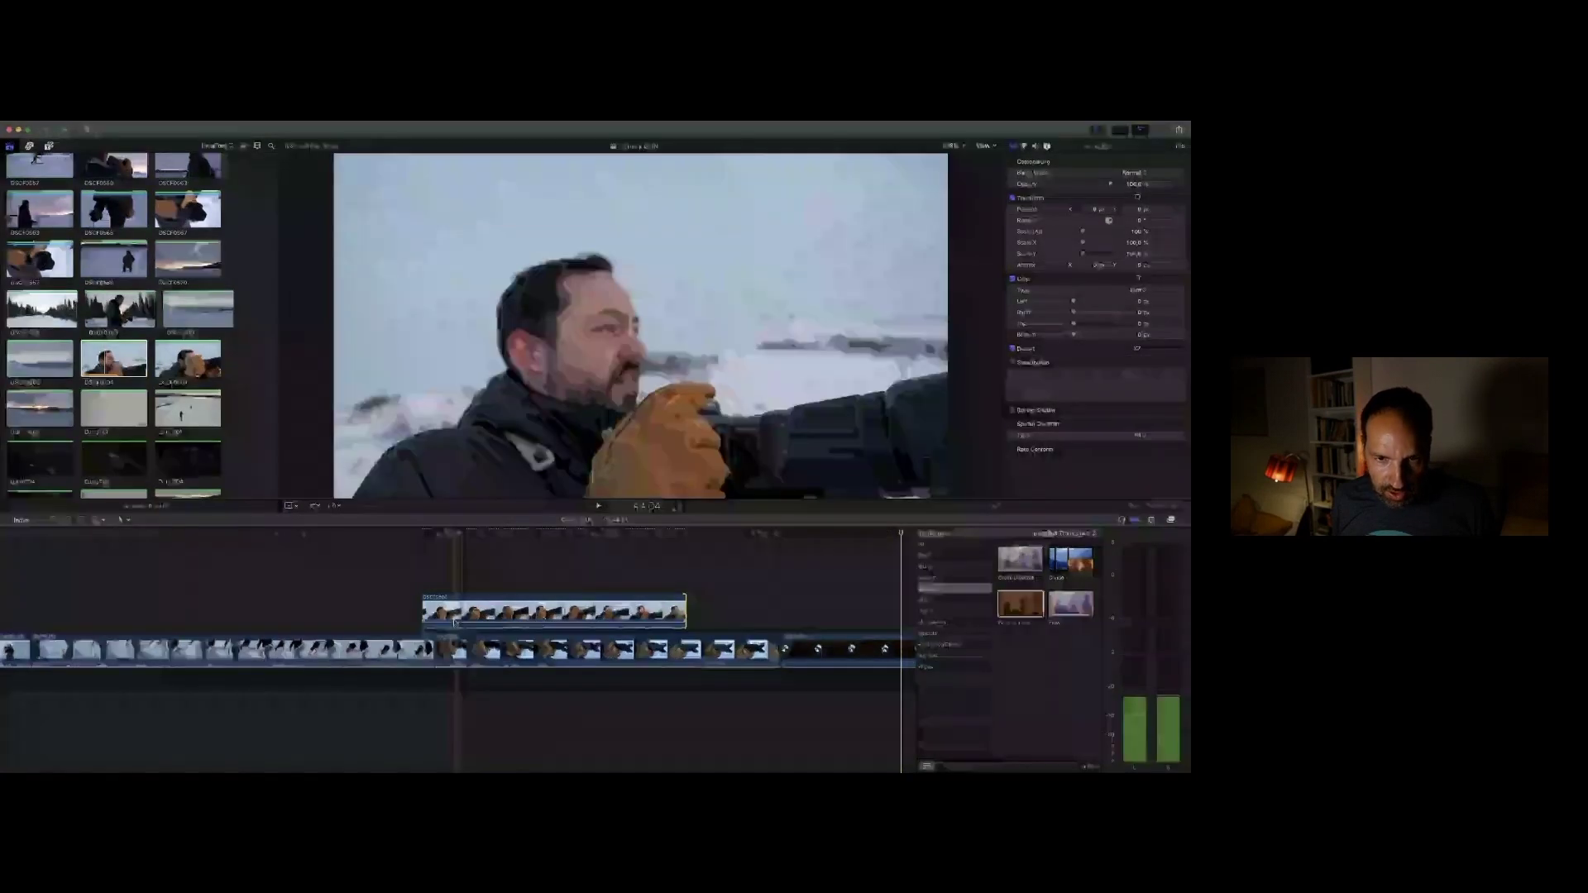
key("space")
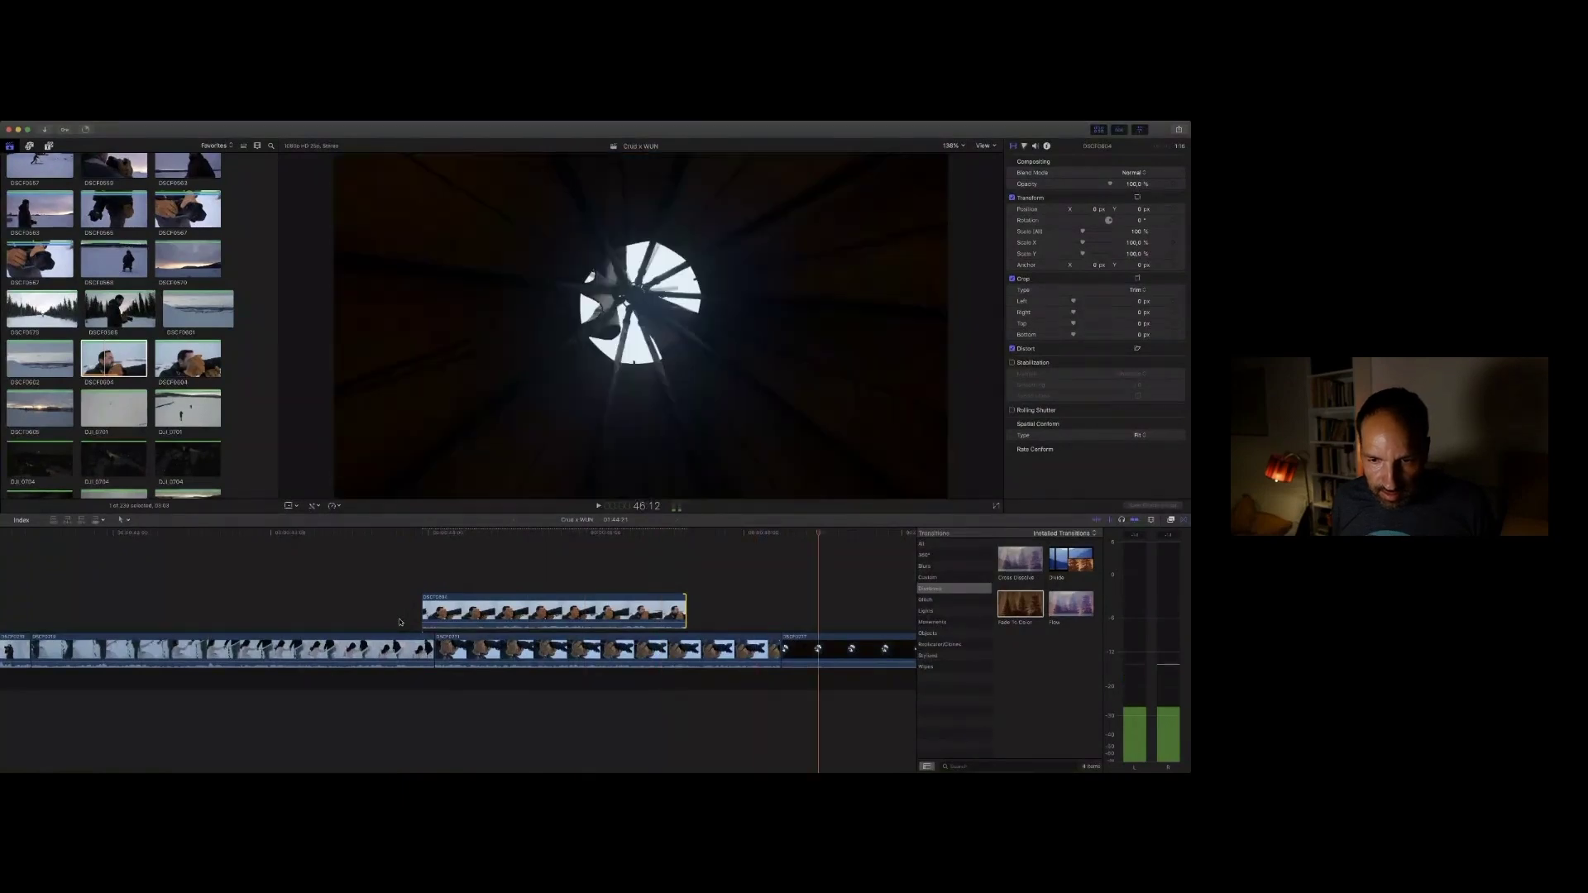
key("space")
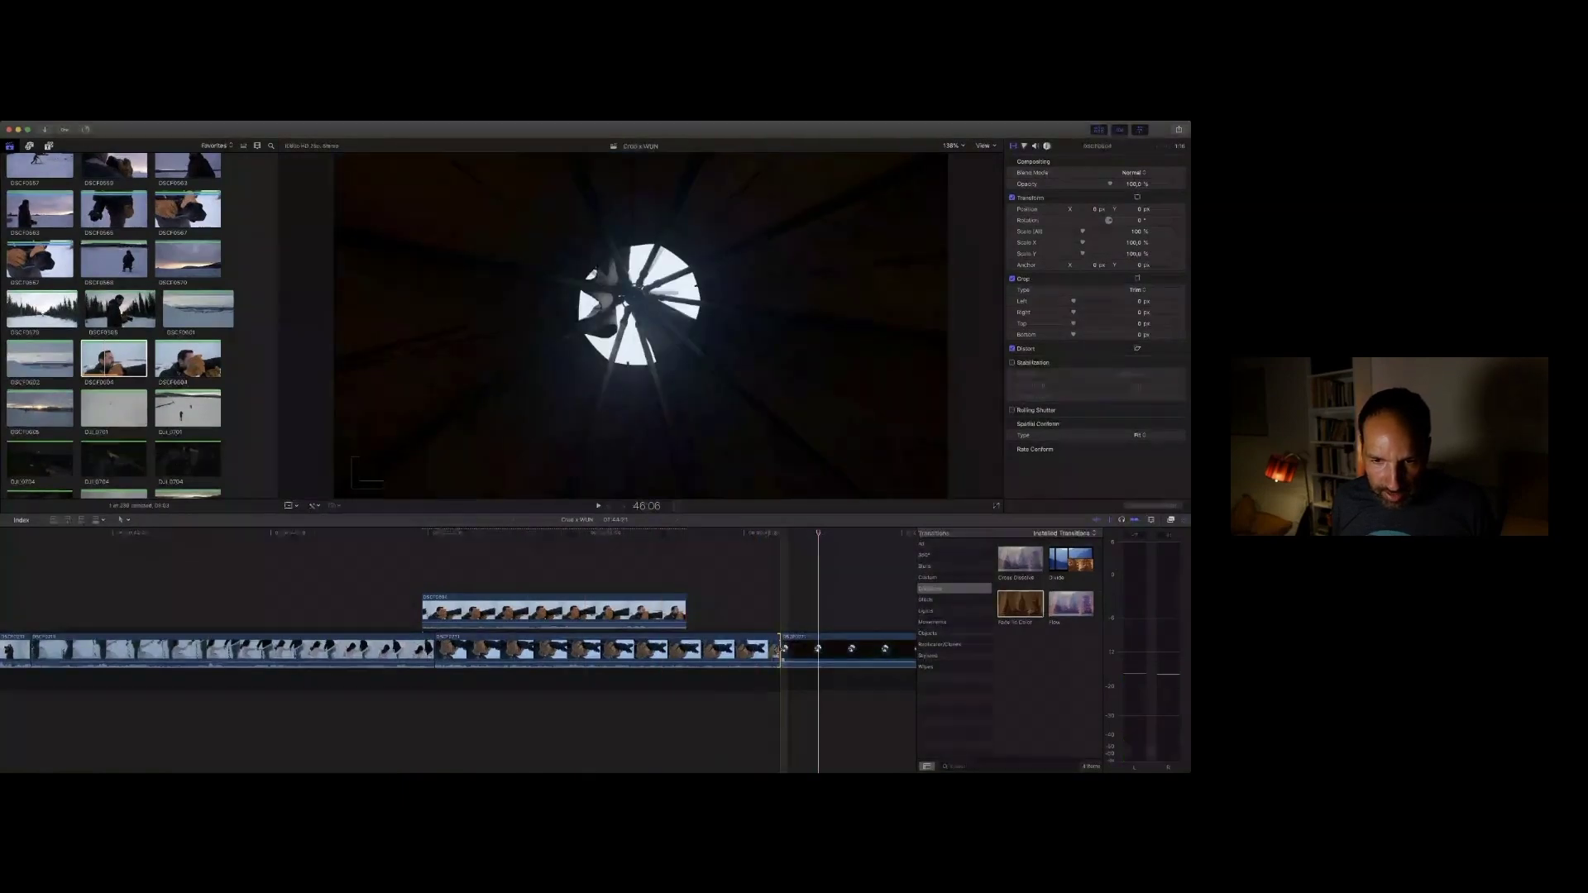
left_click_drag(786, 651, 686, 651)
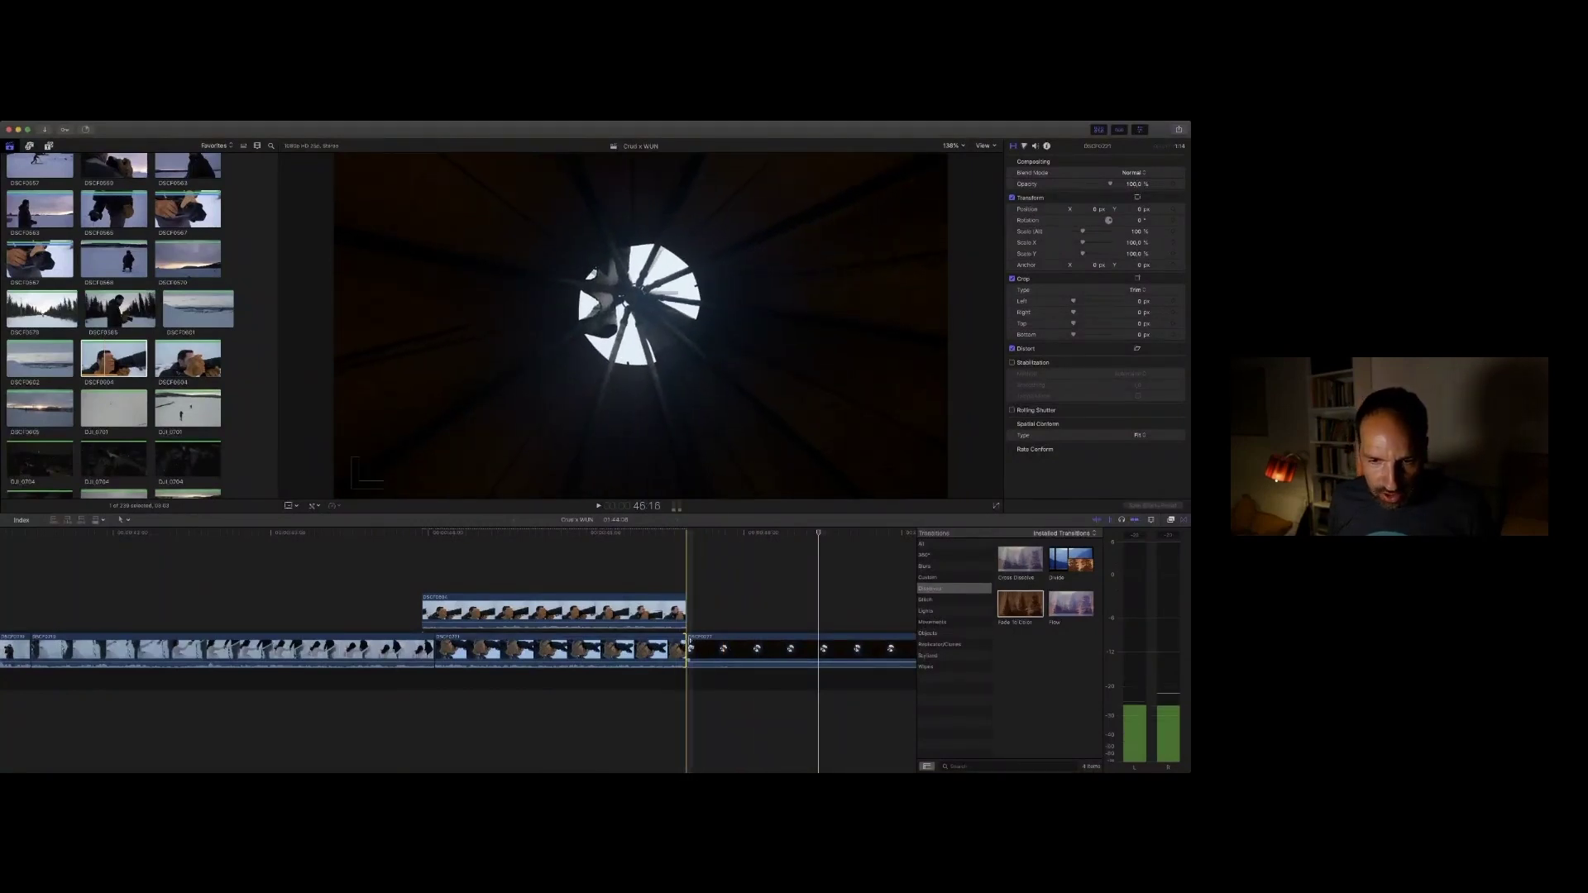
Step: Overwrite the telephoto shot into the primary storyline, delete the leftover audio of the gloved-hands clip and play the section back
left_click(609, 607)
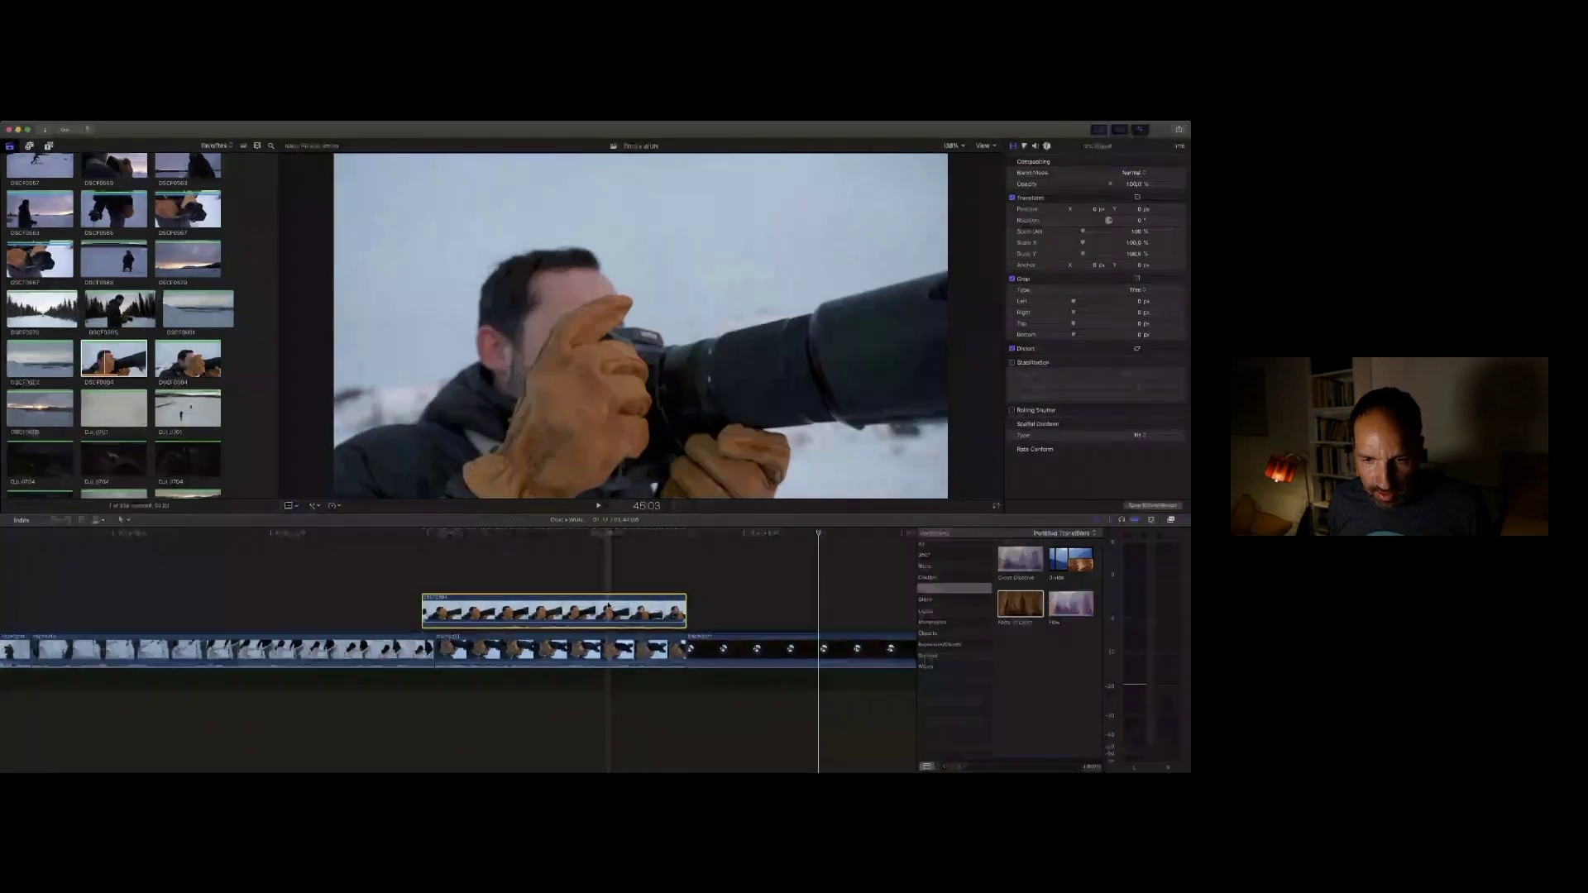
key("space")
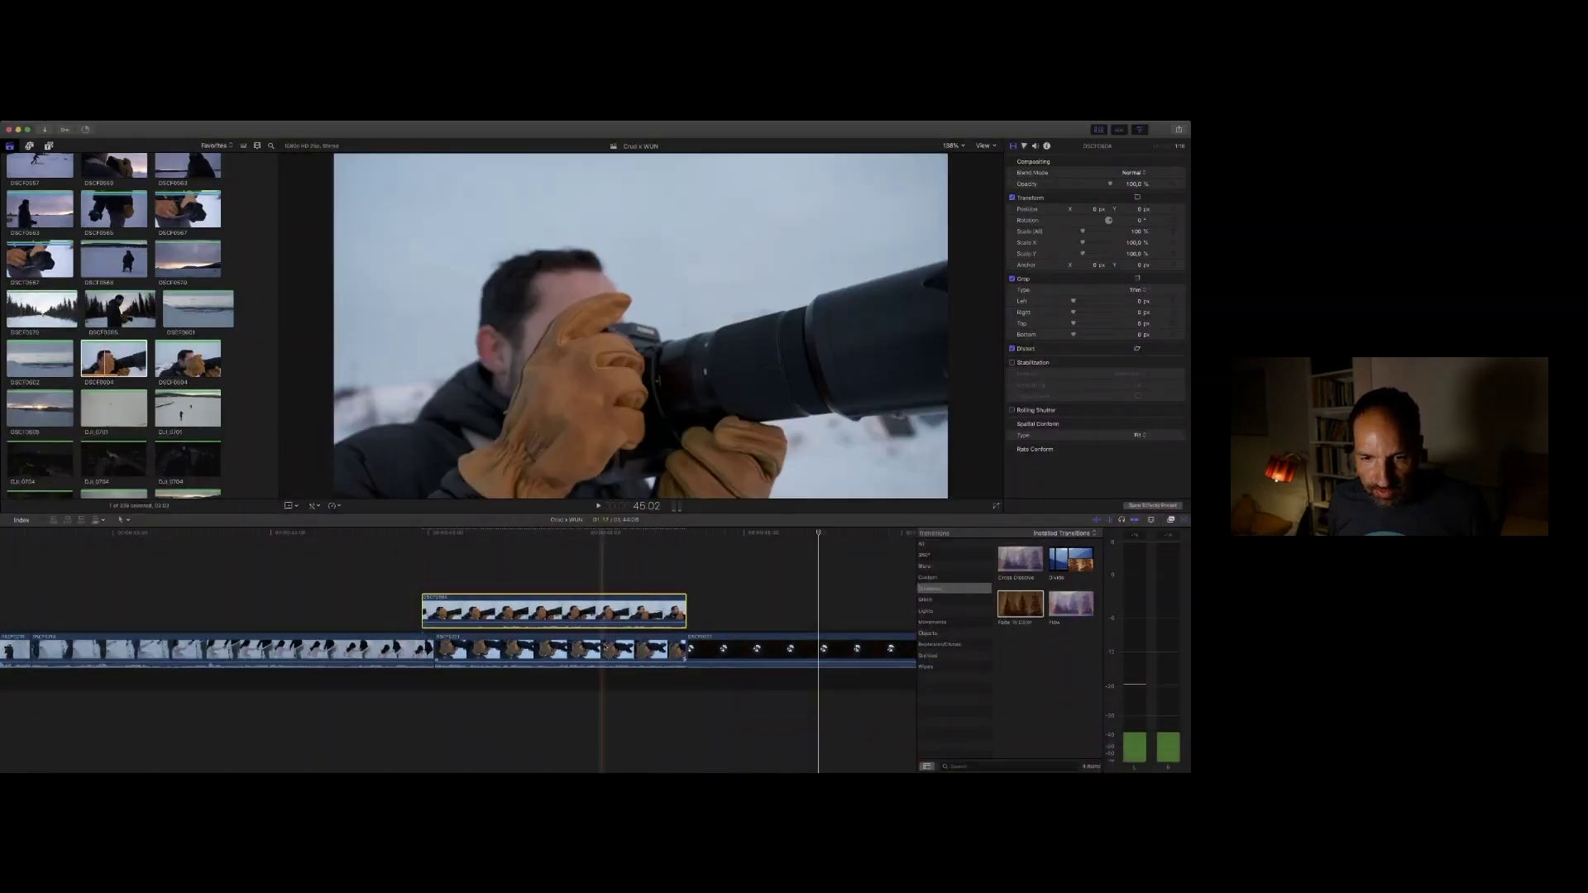
key("space")
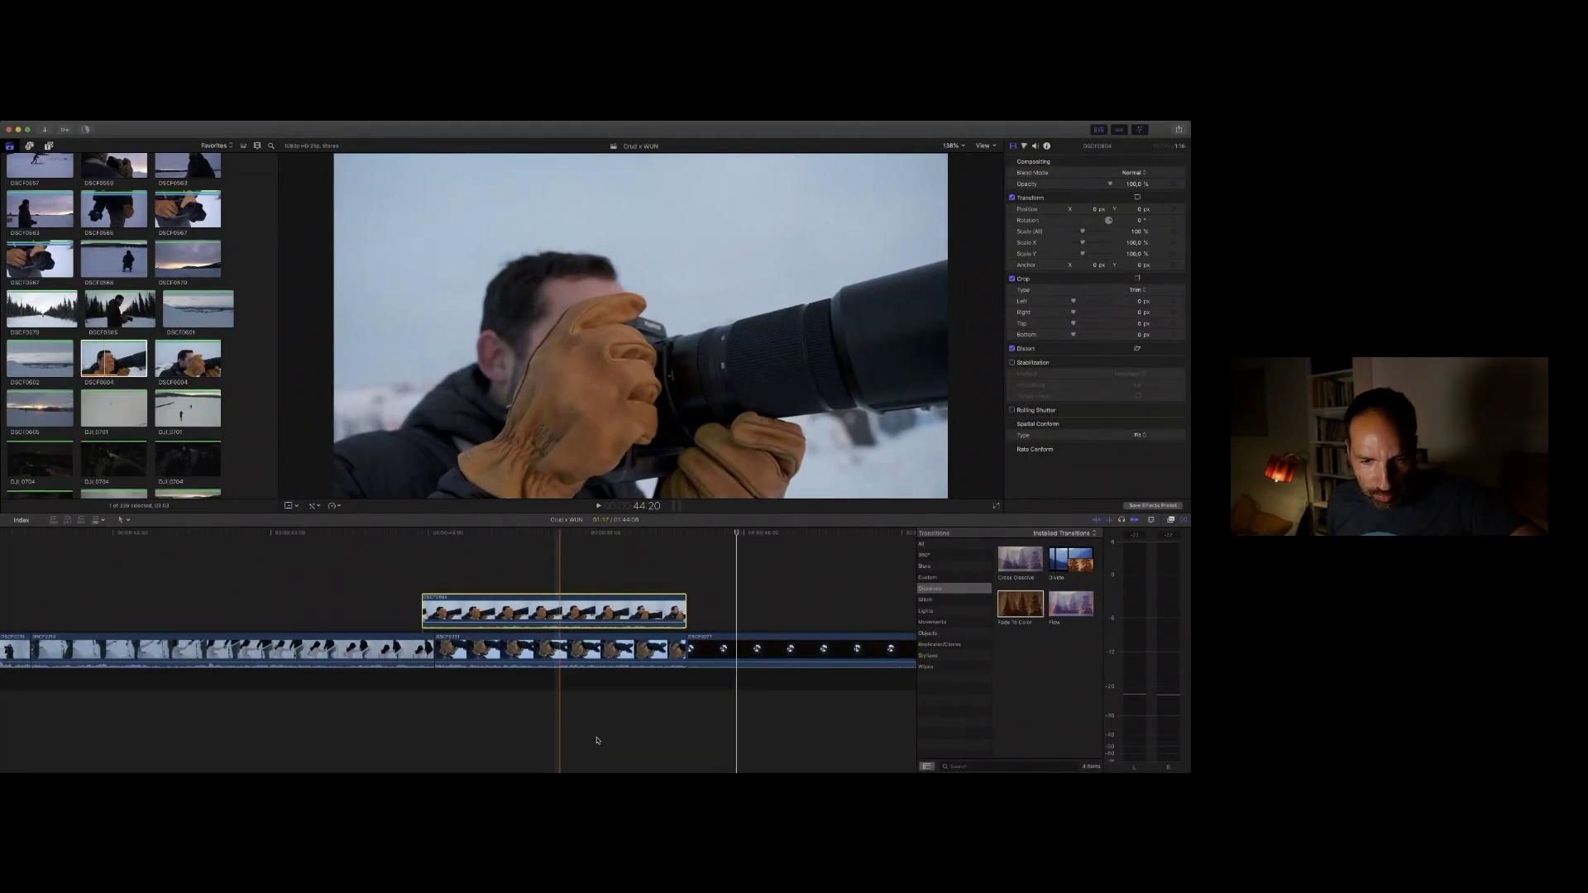
key("alt+super+Down")
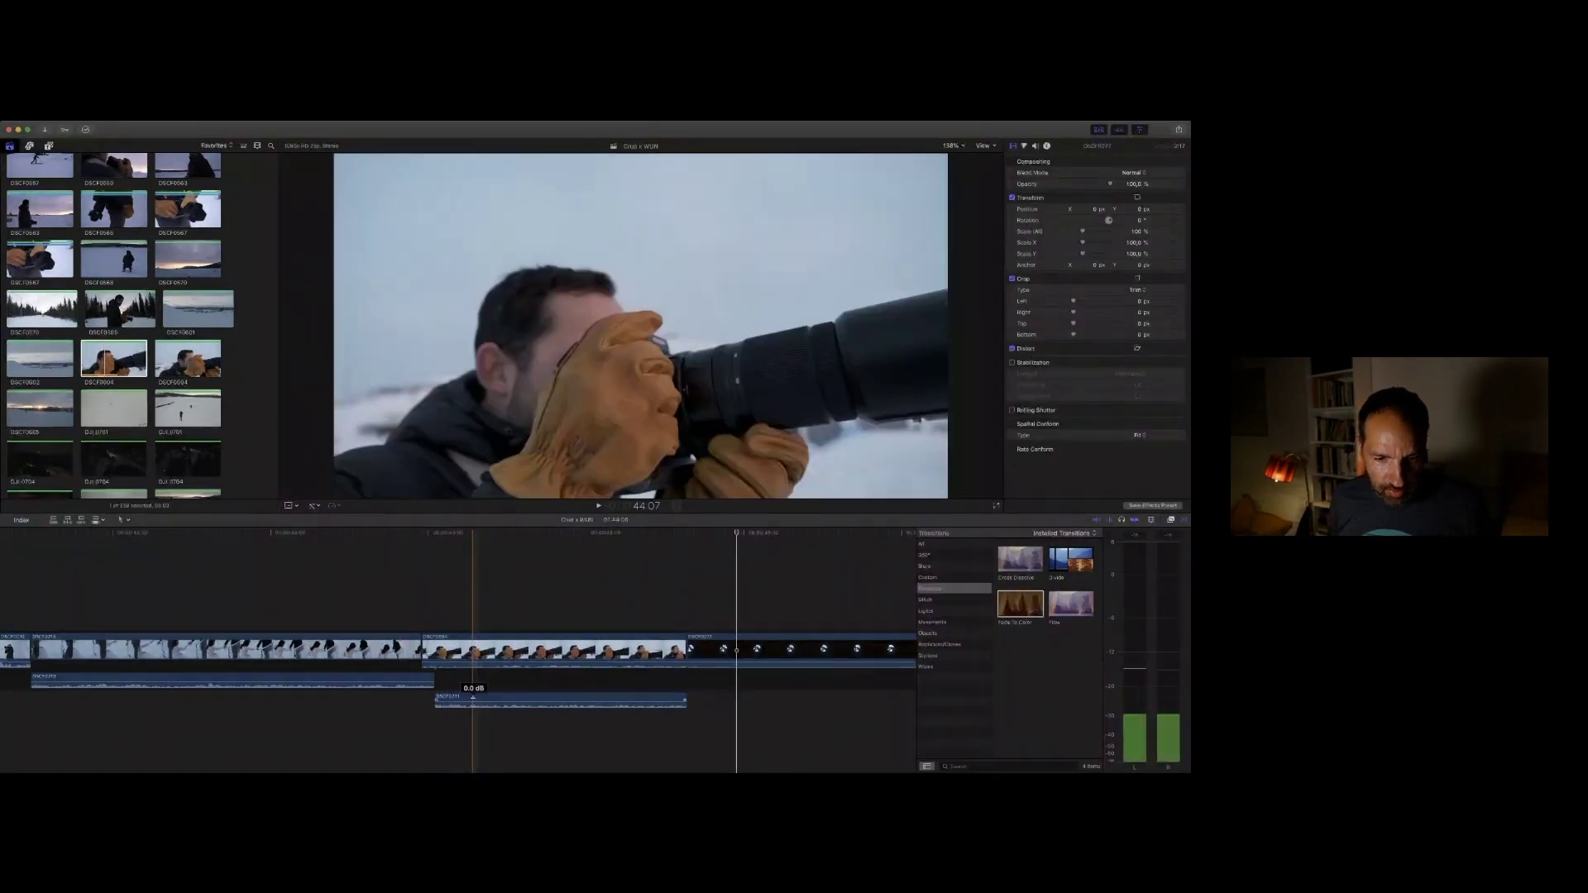
left_click(474, 699)
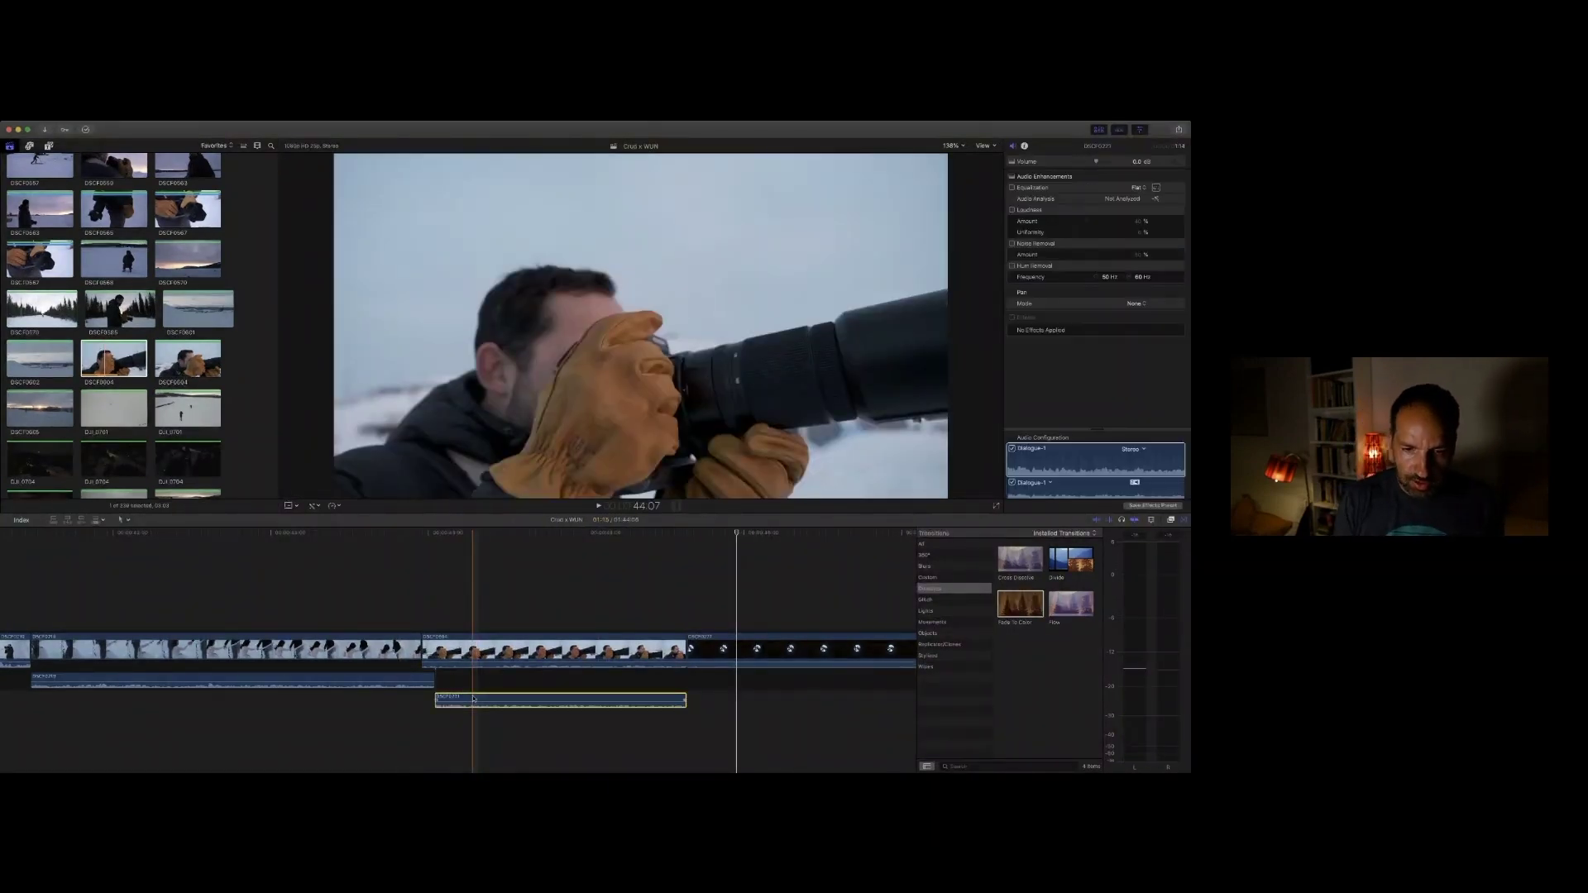
key("Delete")
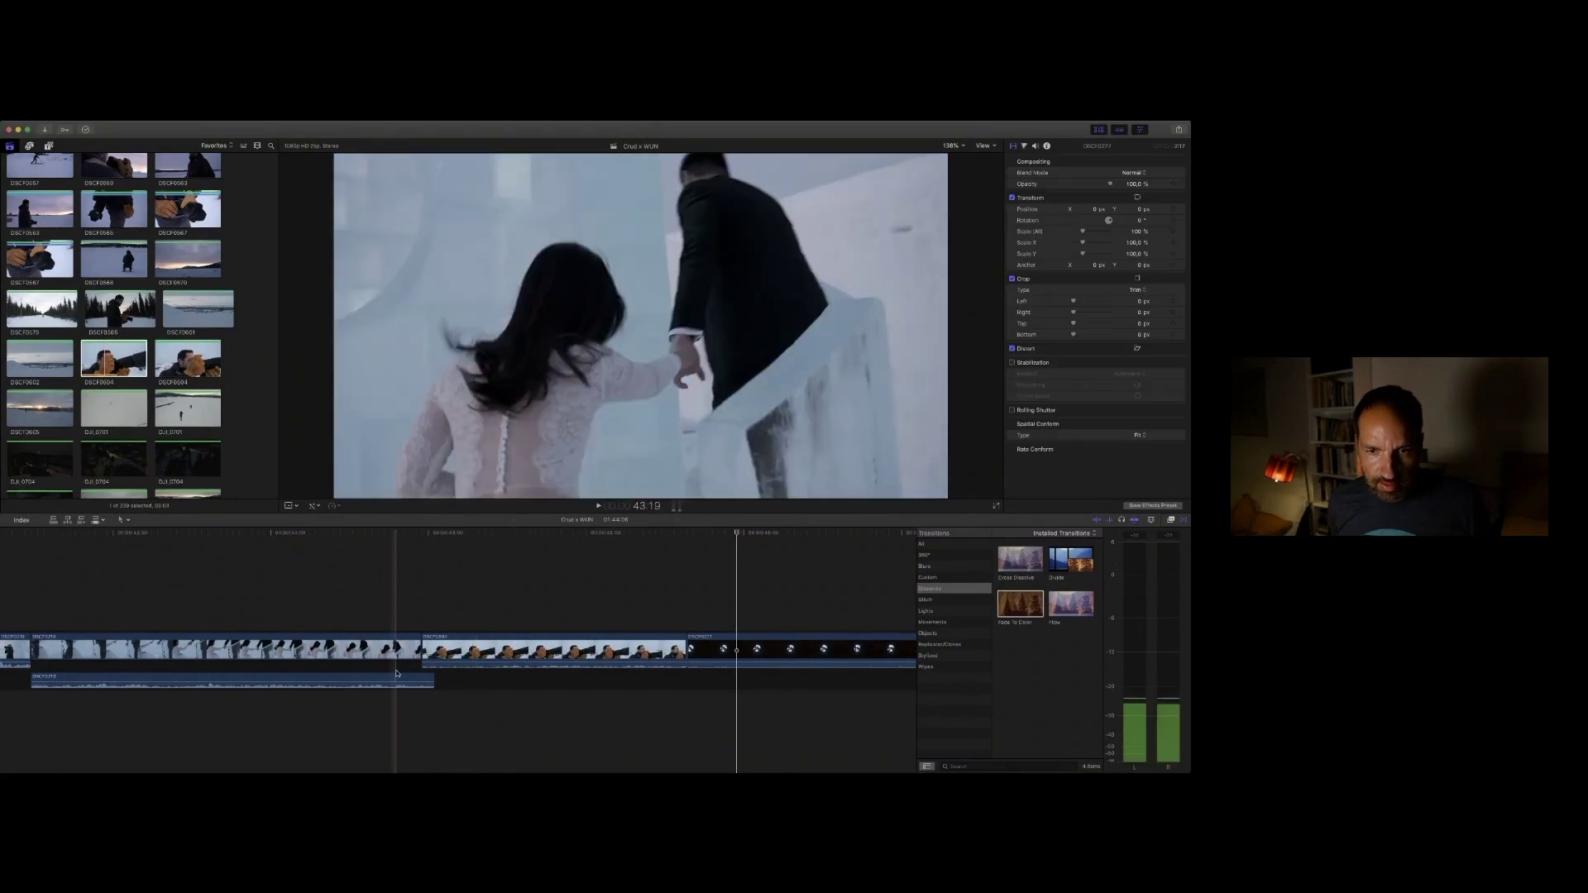
key("space")
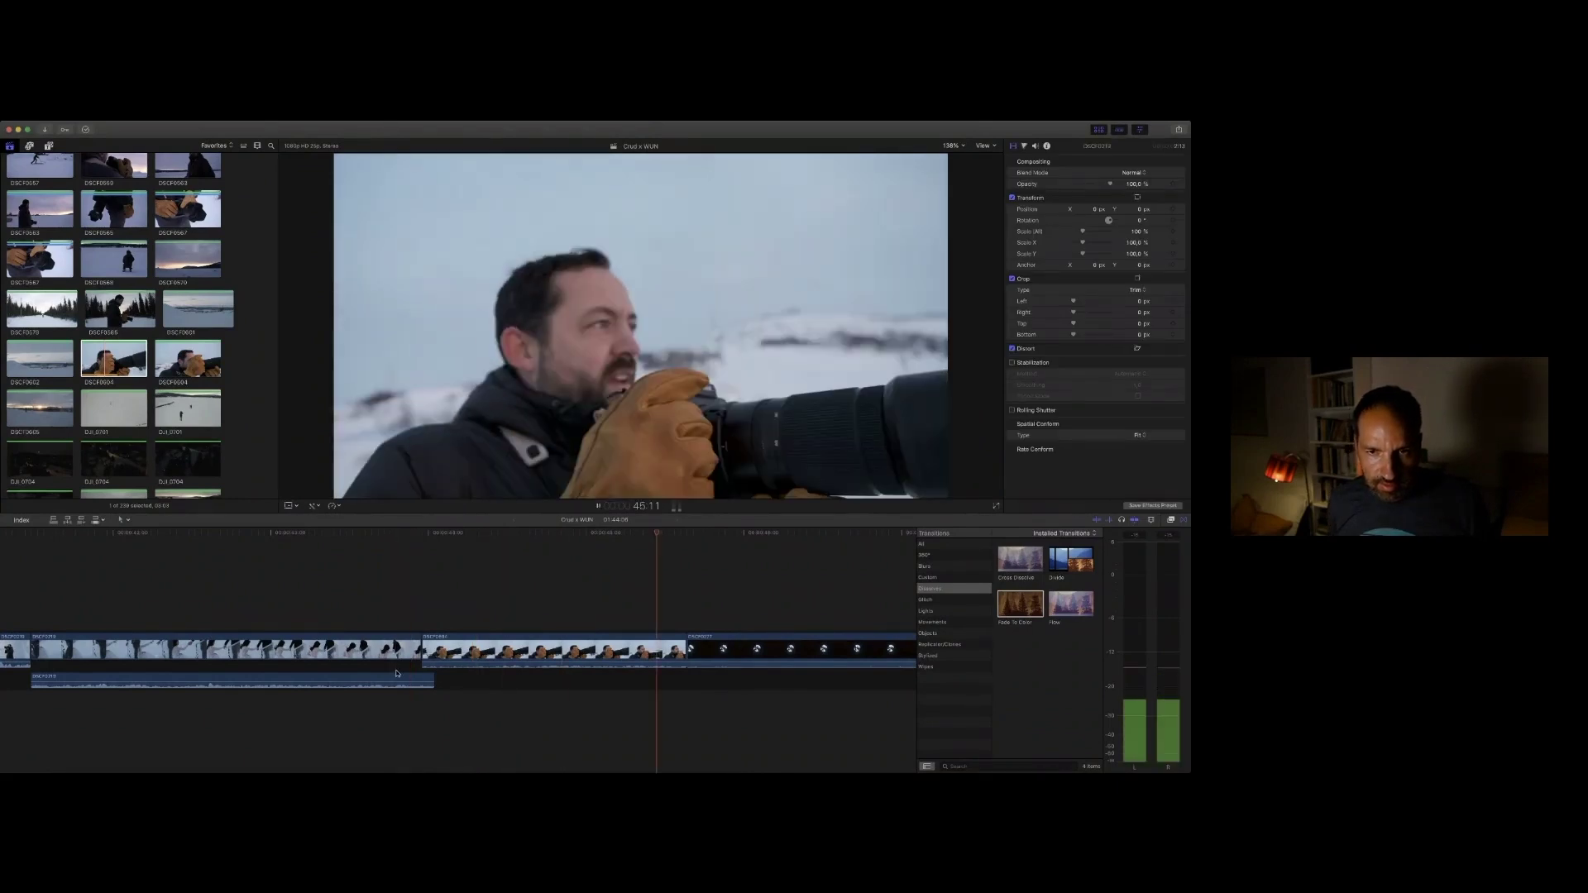
key("space")
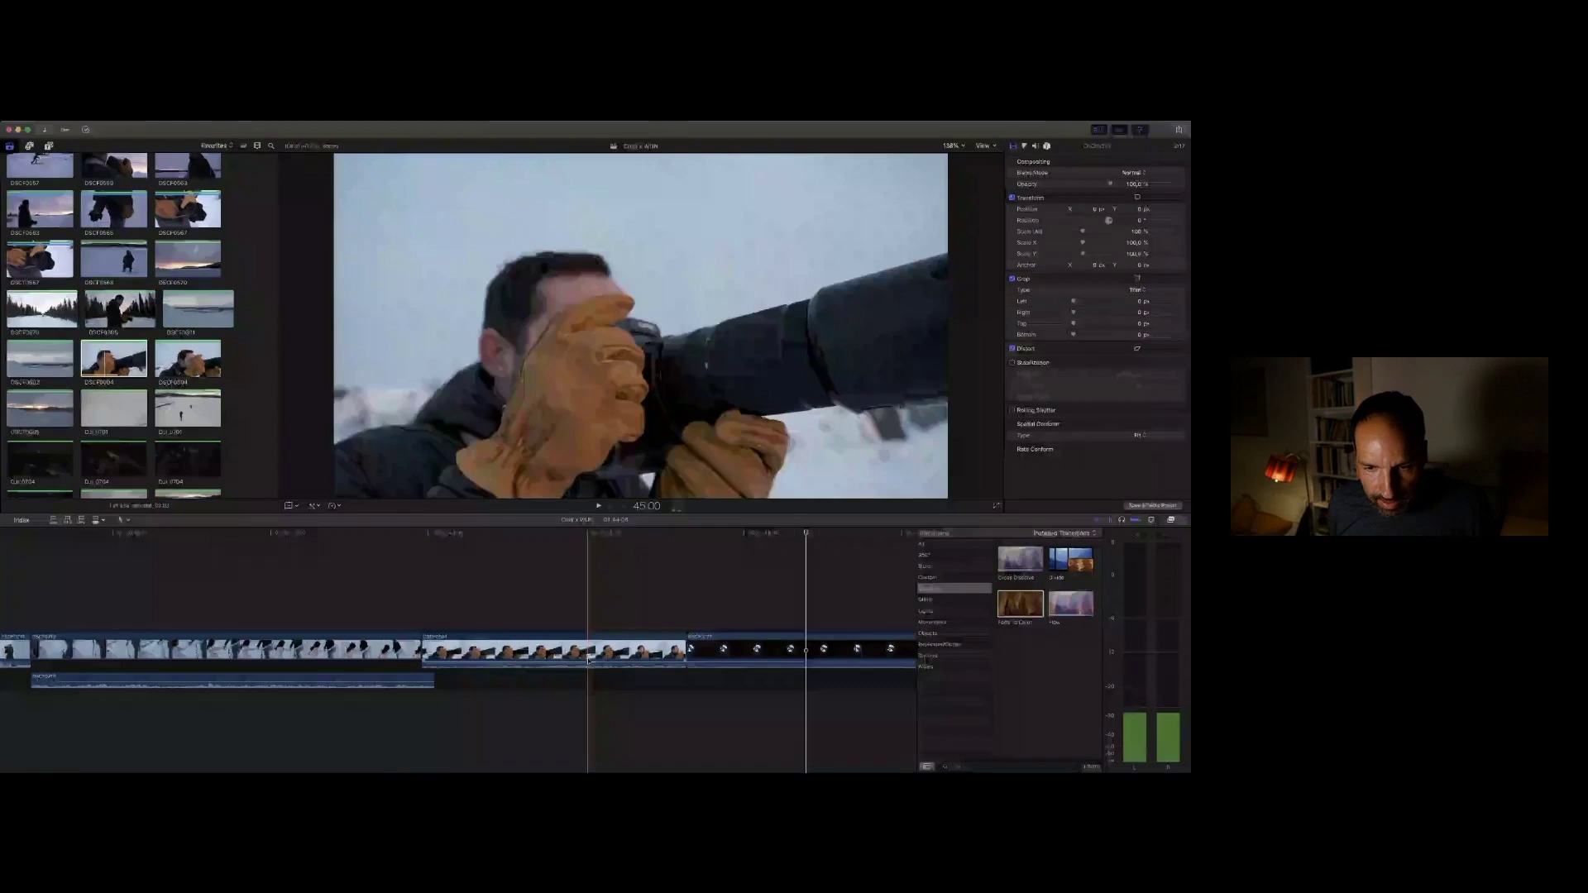
Step: Trim the end of the telephoto shot, slow its speed slightly by stretching the retimed clip, and play it back
left_click_drag(686, 651, 602, 650)
left_click(526, 652)
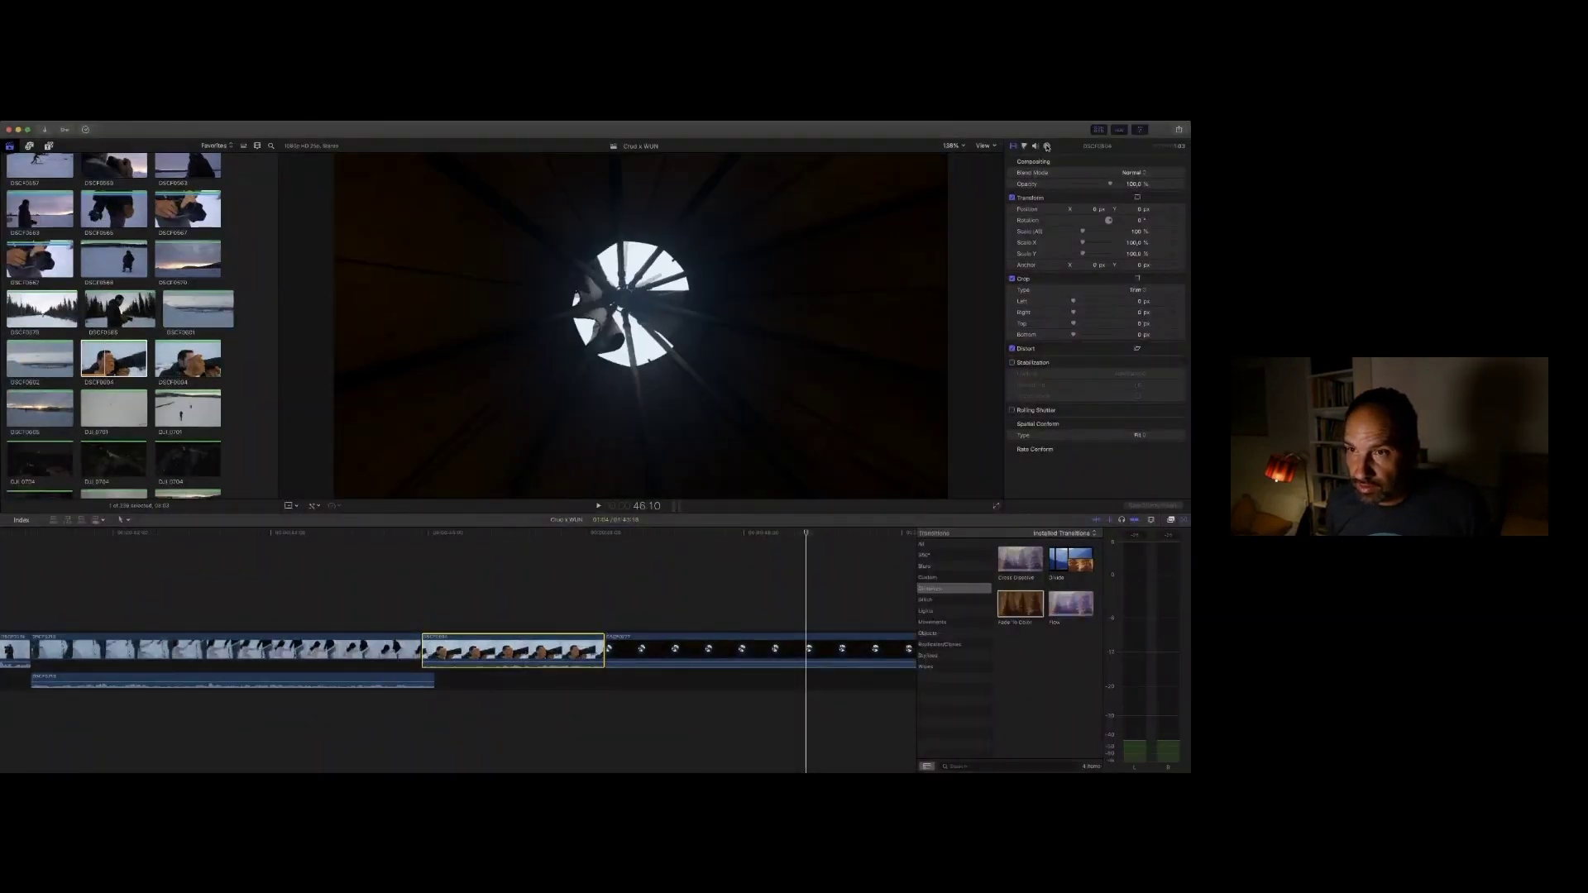
left_click(1046, 147)
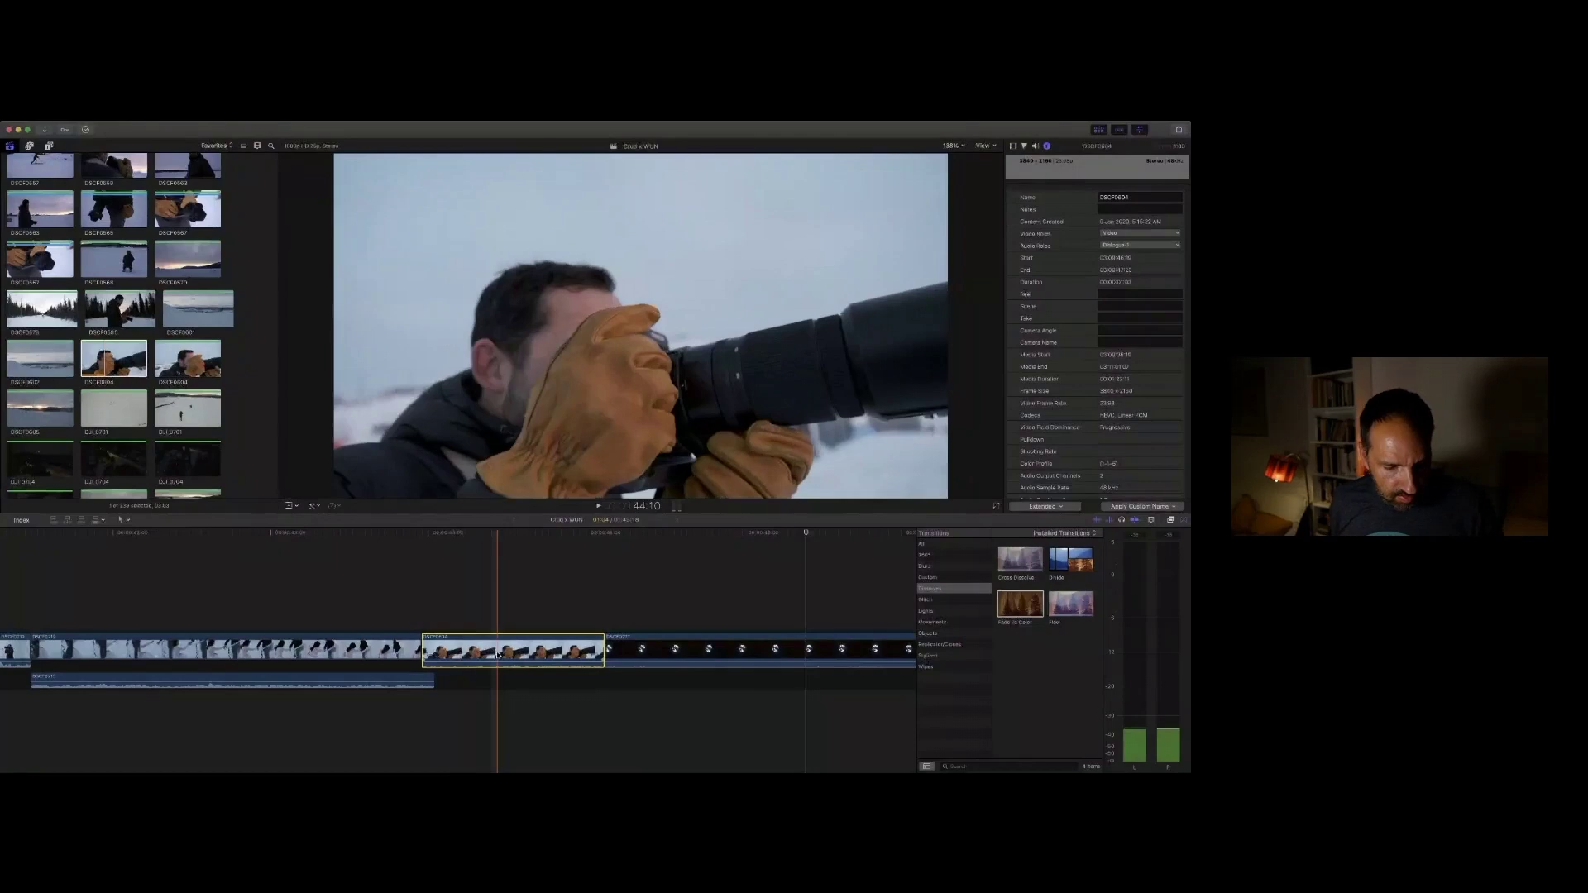
key("super+r")
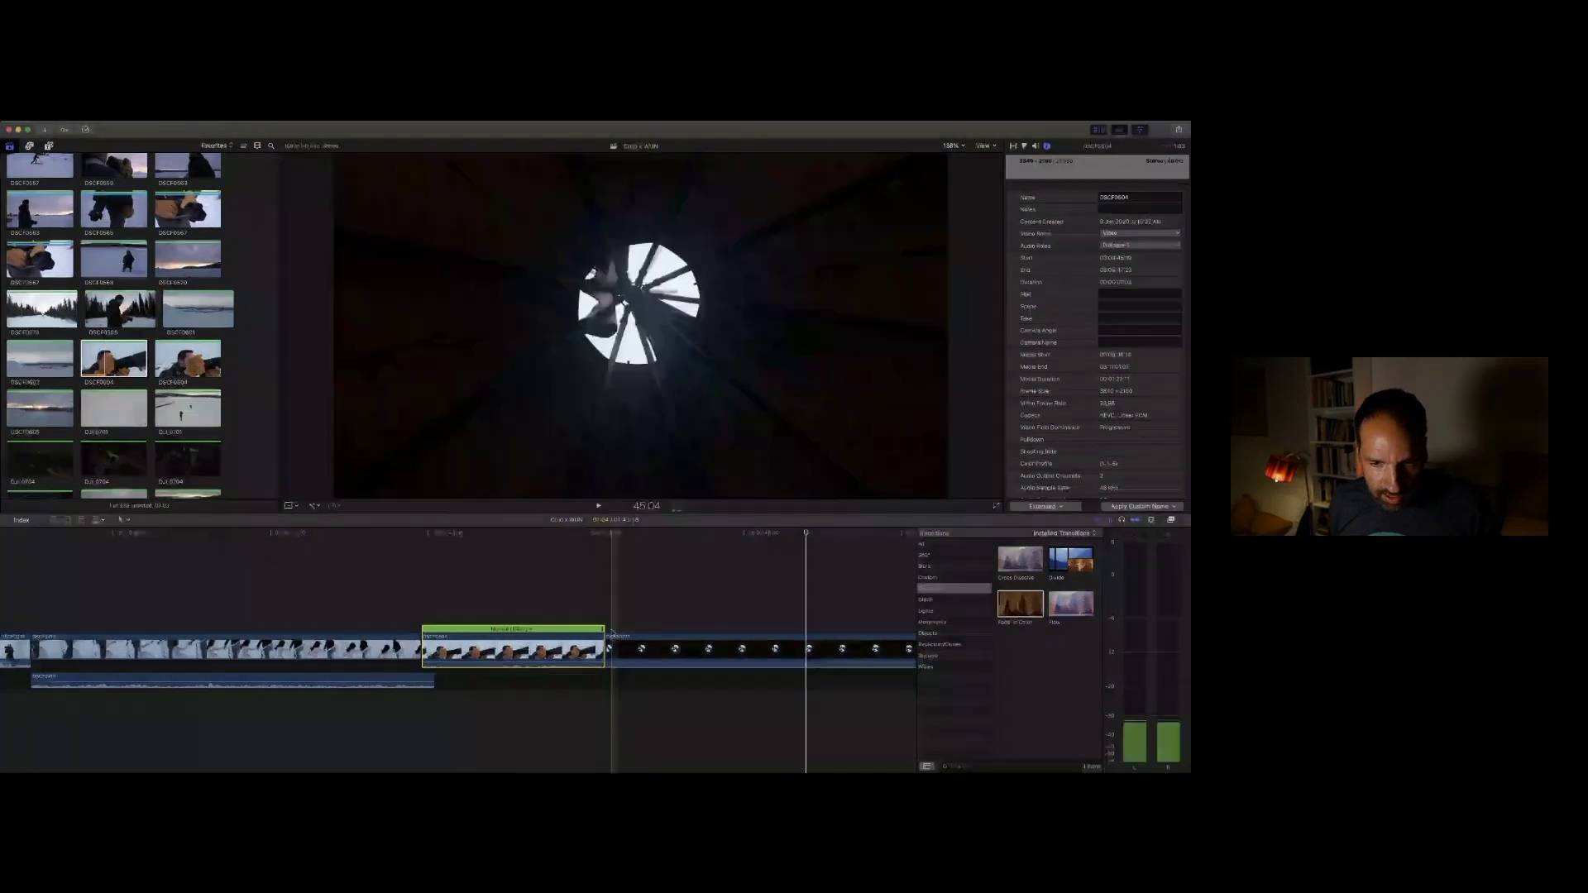
left_click_drag(607, 634, 648, 634)
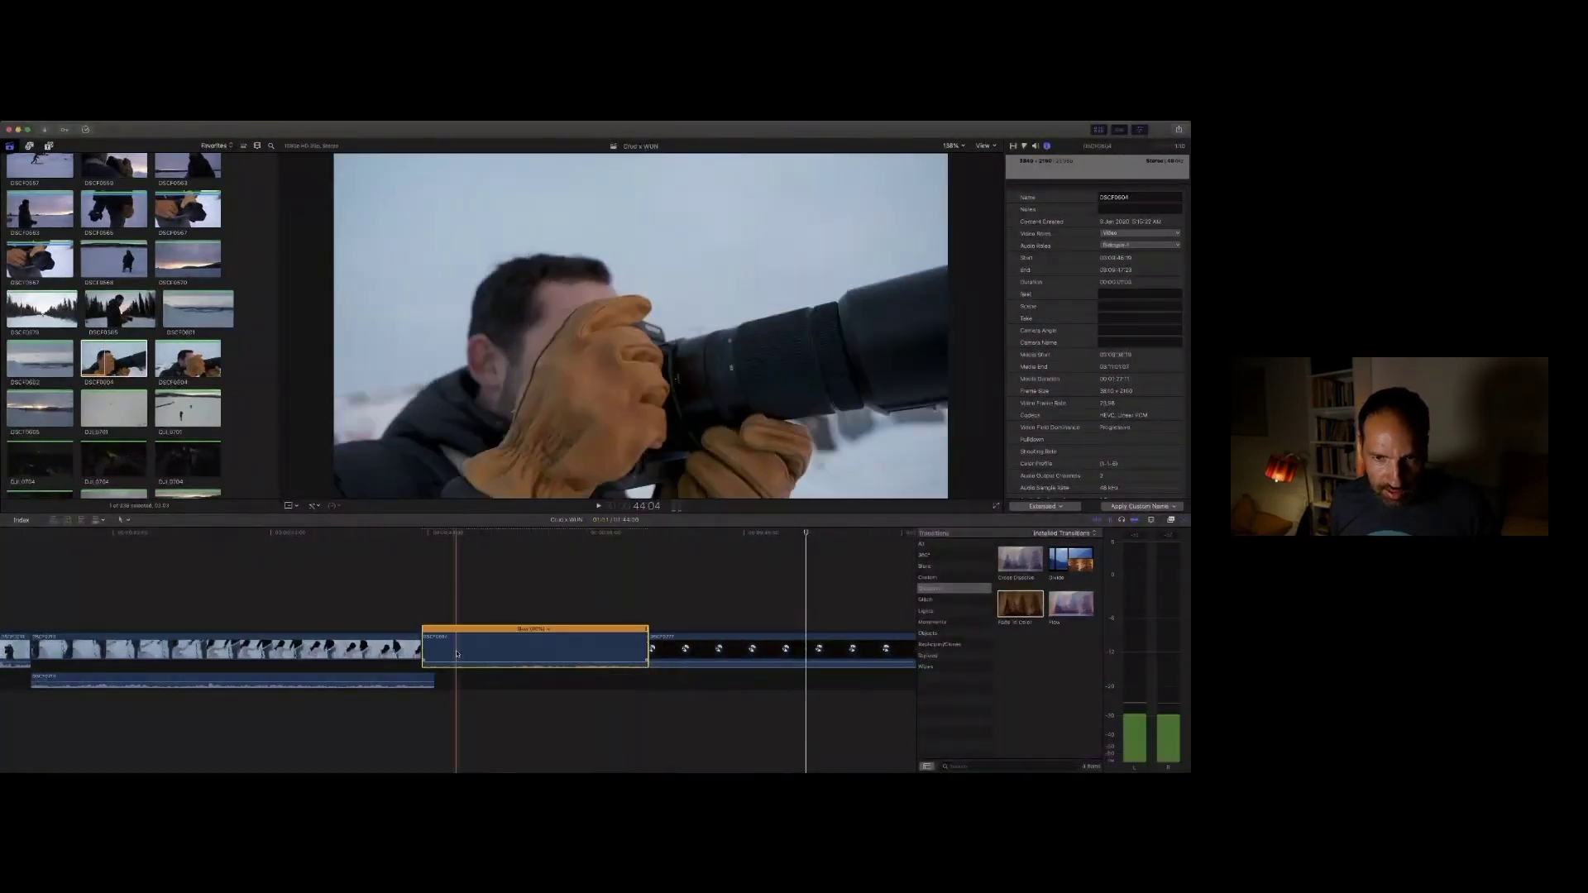
key("space")
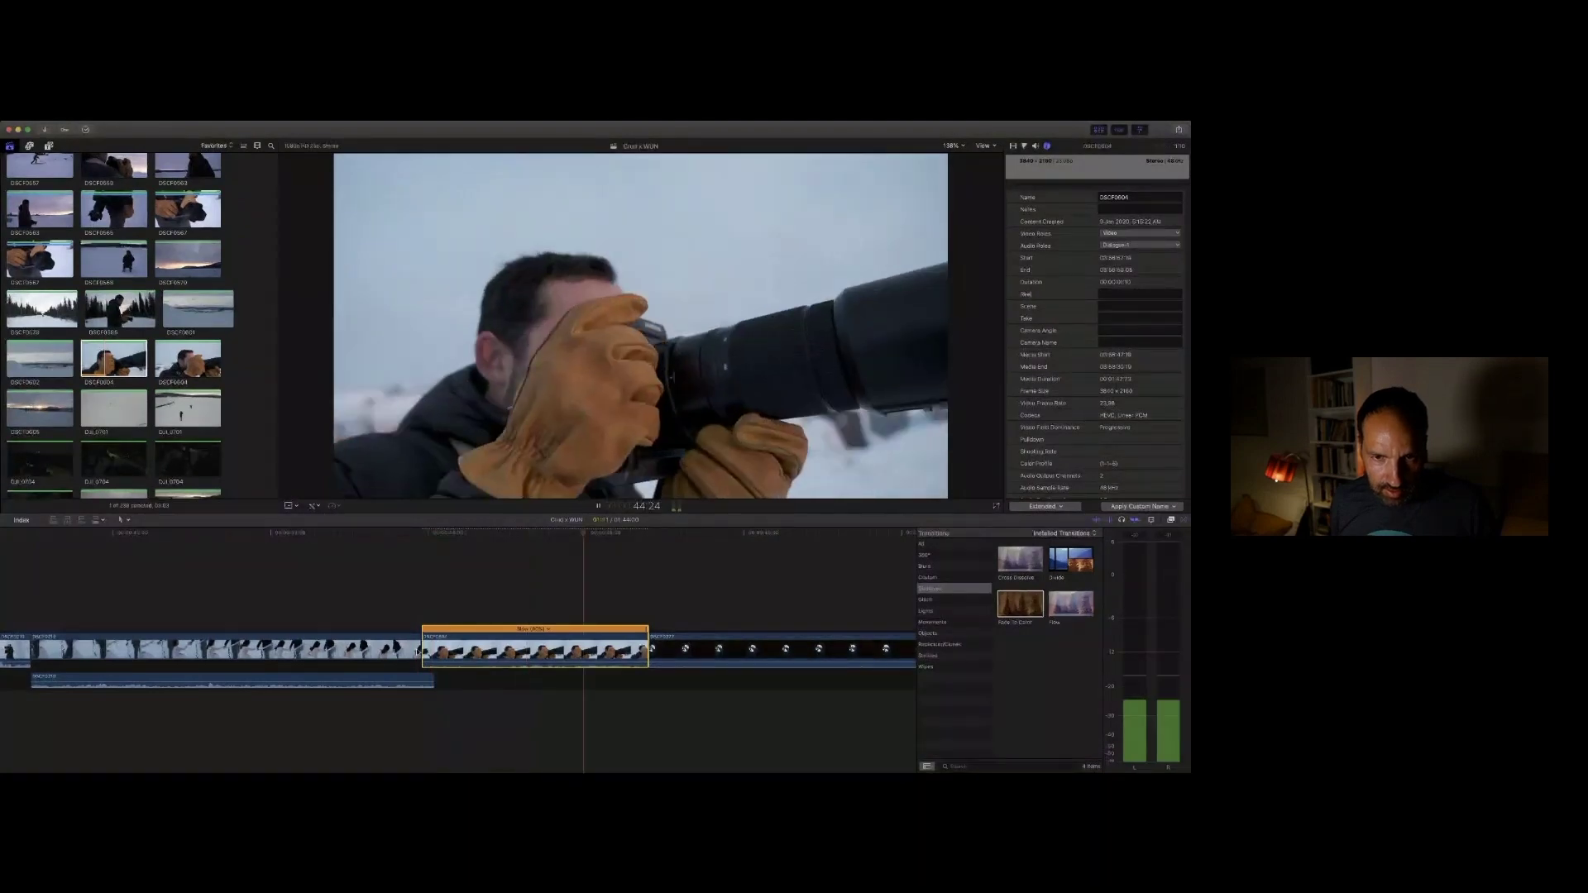
key("space")
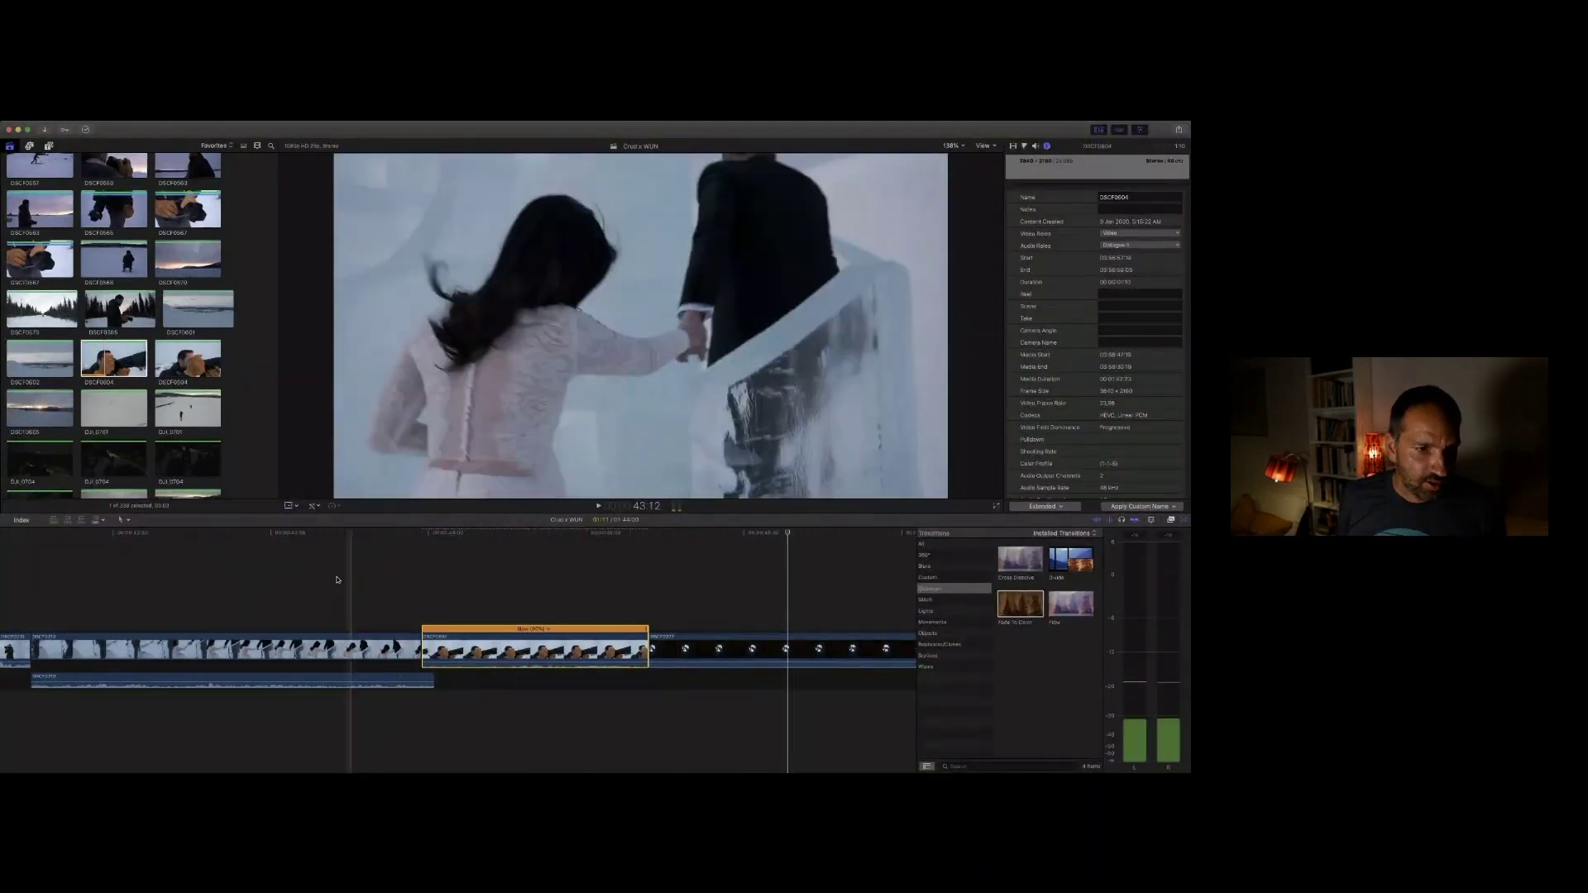
Step: Browse the daytime clips and preview the sunset shot of the person beside the trail marker
scroll(120, 325, "down", 1)
left_click(33, 398)
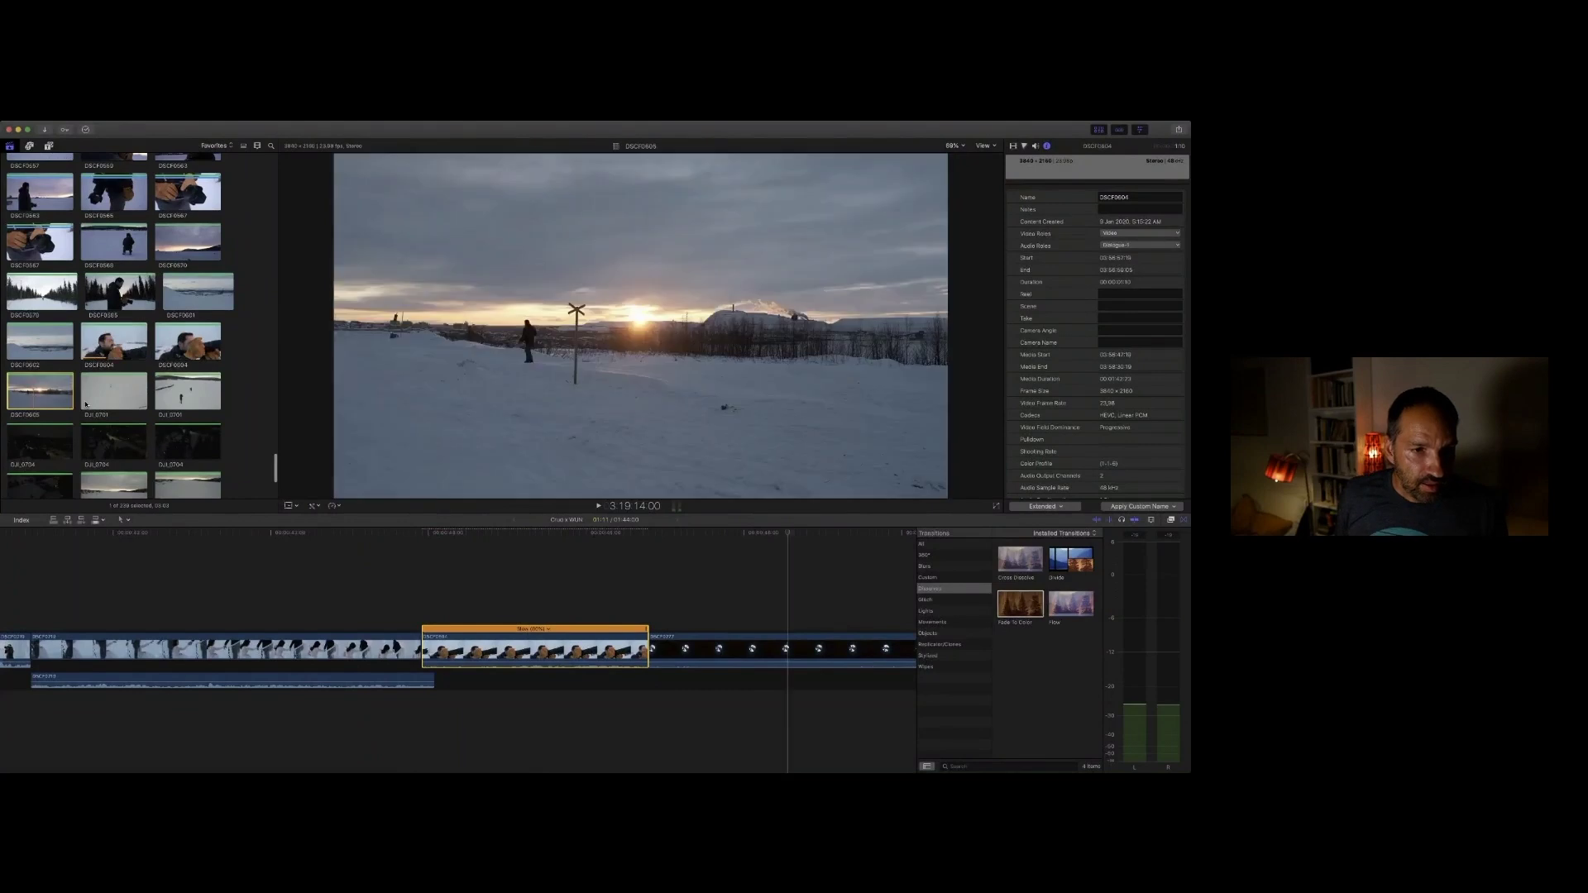
scroll(125, 372, "down", 4)
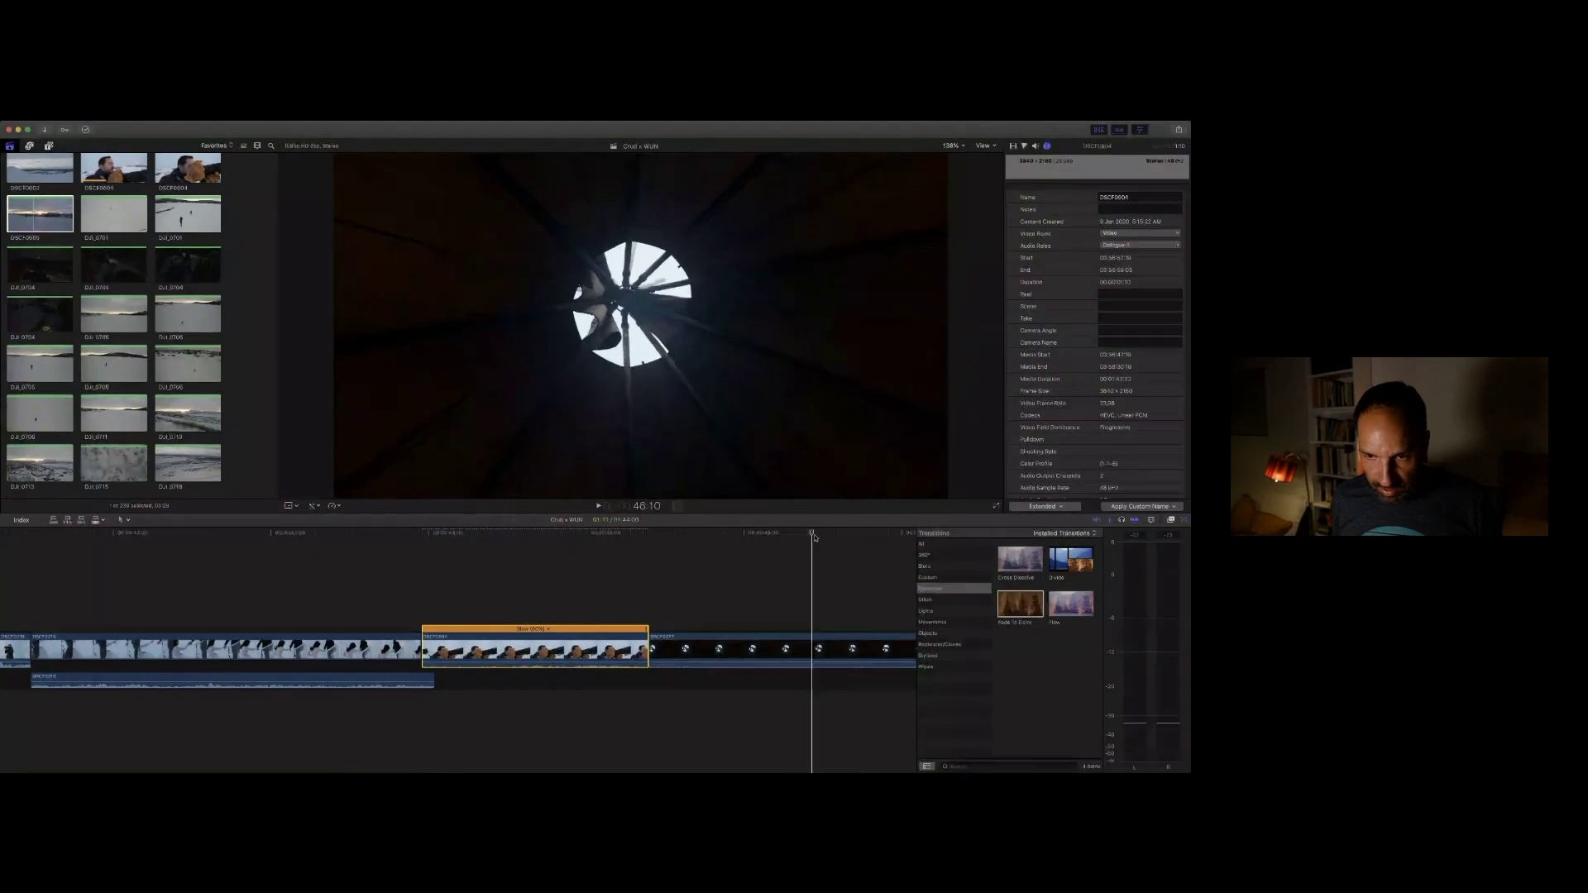
Step: Delete the Fade To Color transition between the campfire close-up and the sled-dog shot
scroll(809, 535, "right", 8)
scroll(173, 577, "right", 4)
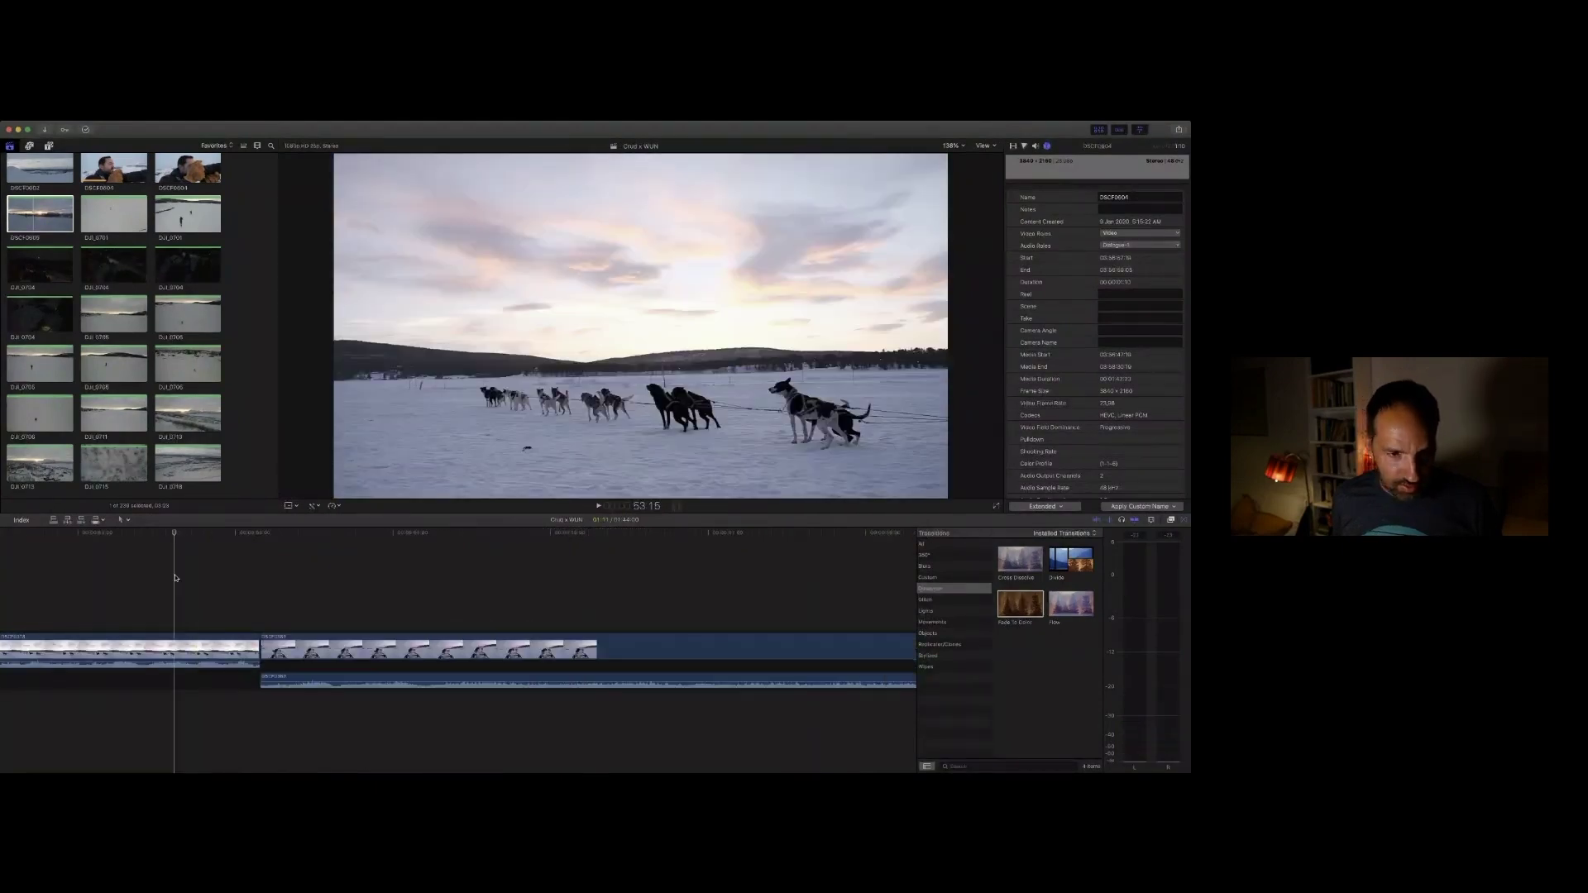
left_click(84, 593)
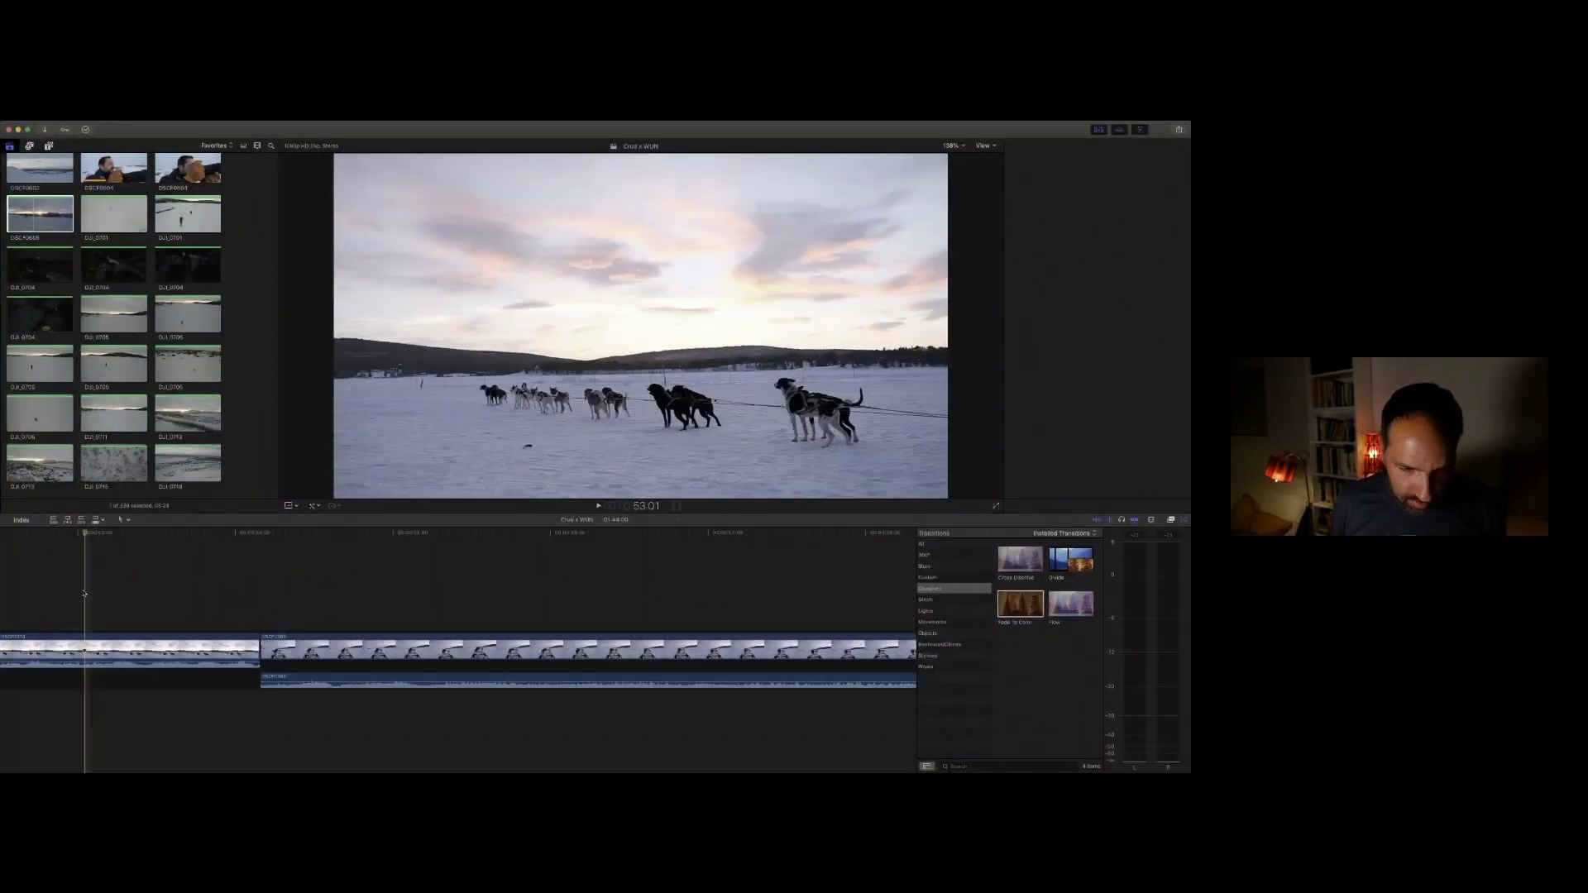
key("super+4")
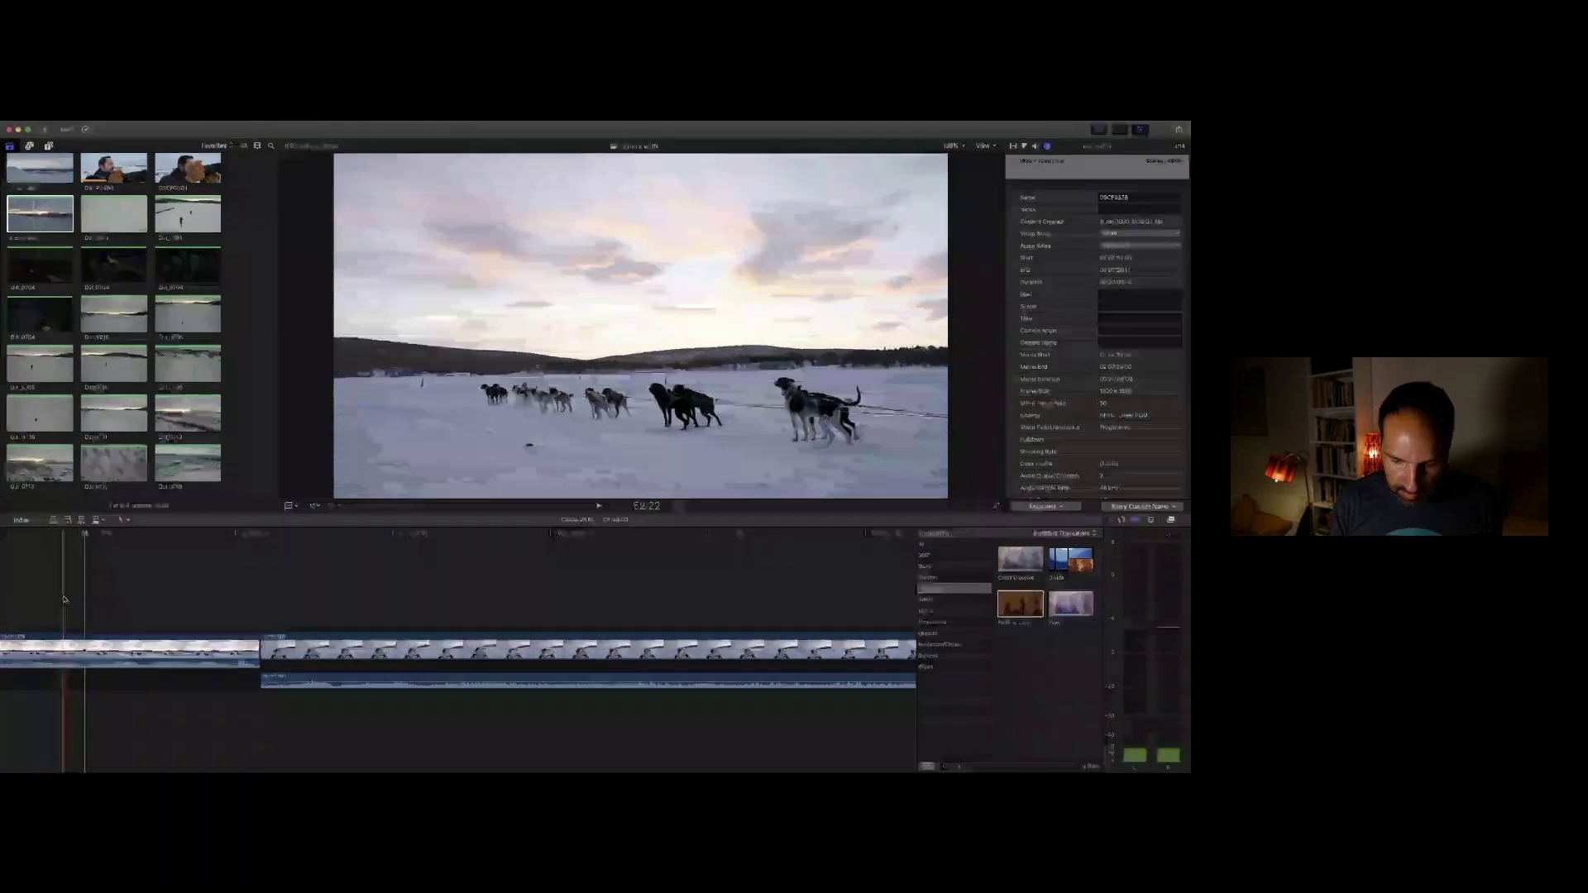
left_click(63, 600)
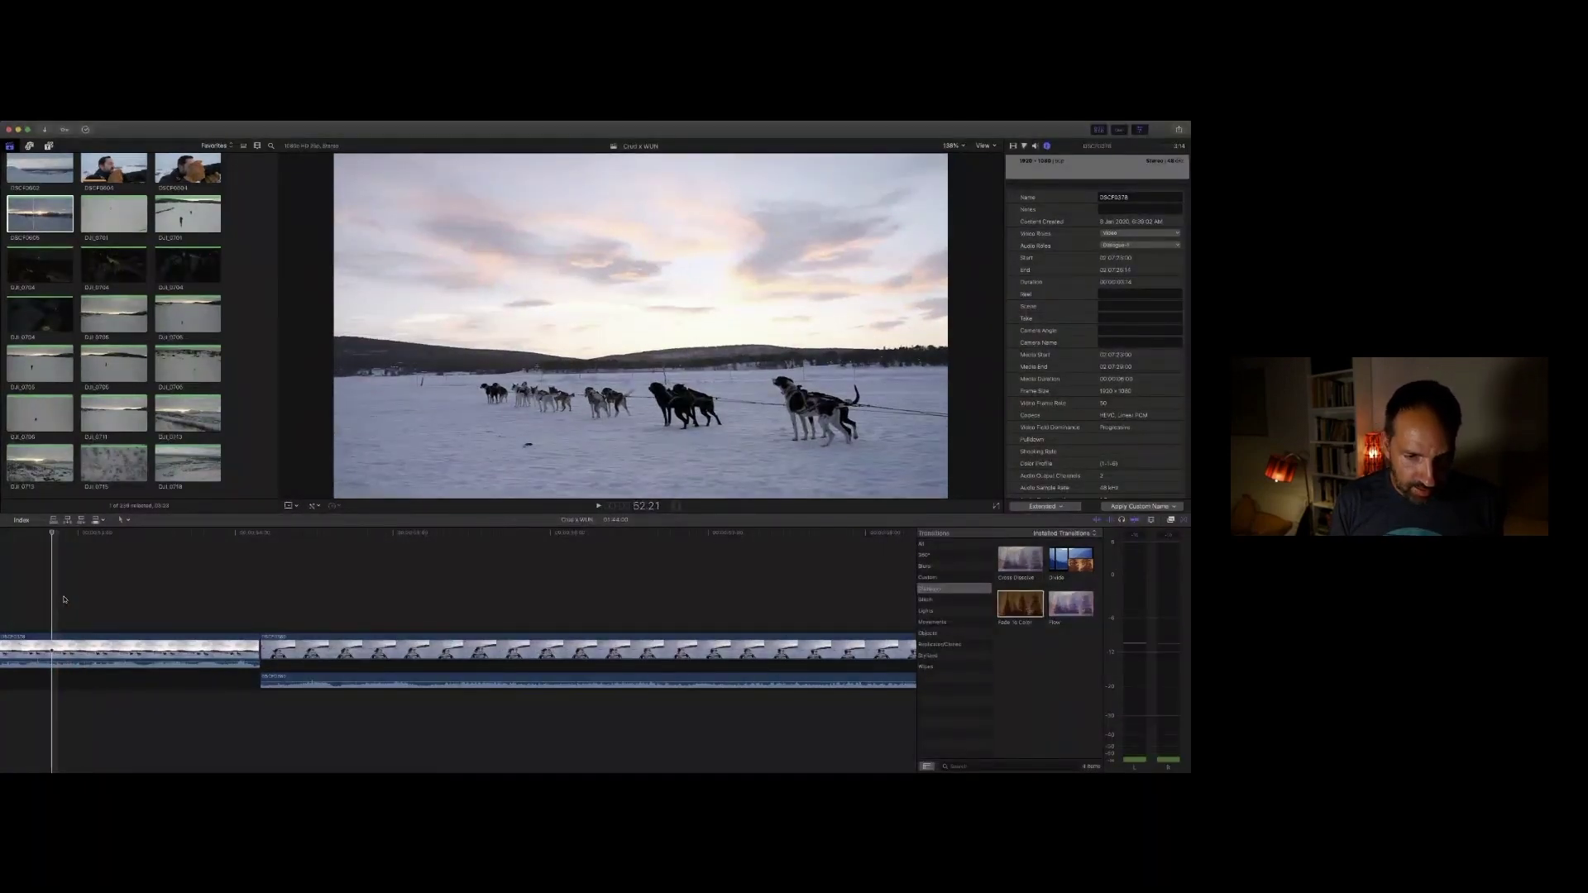
key("Up")
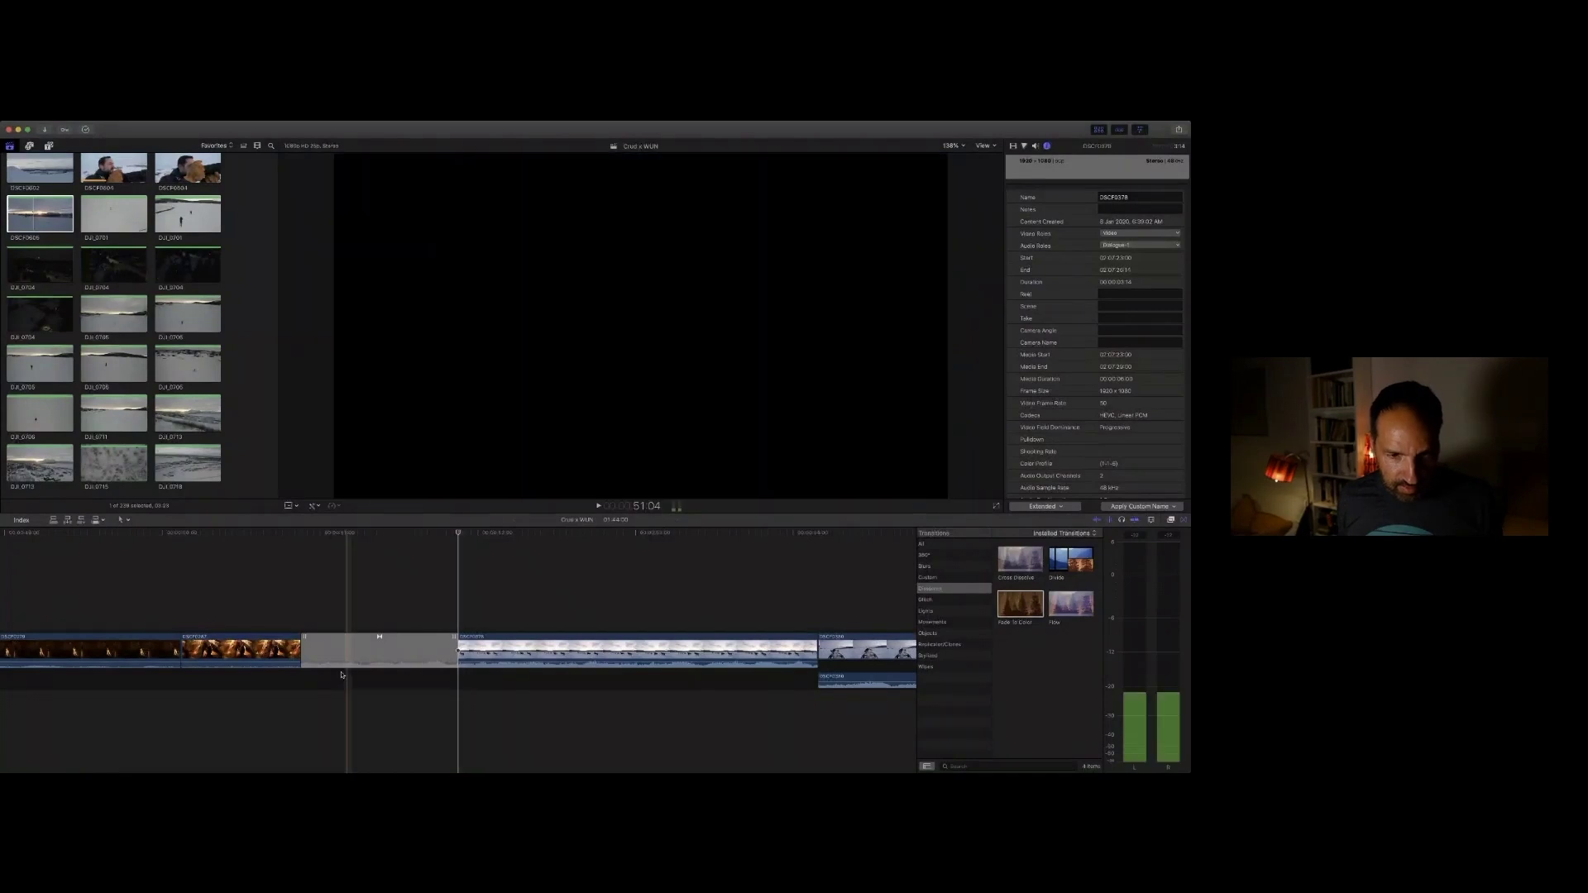
left_click(339, 652)
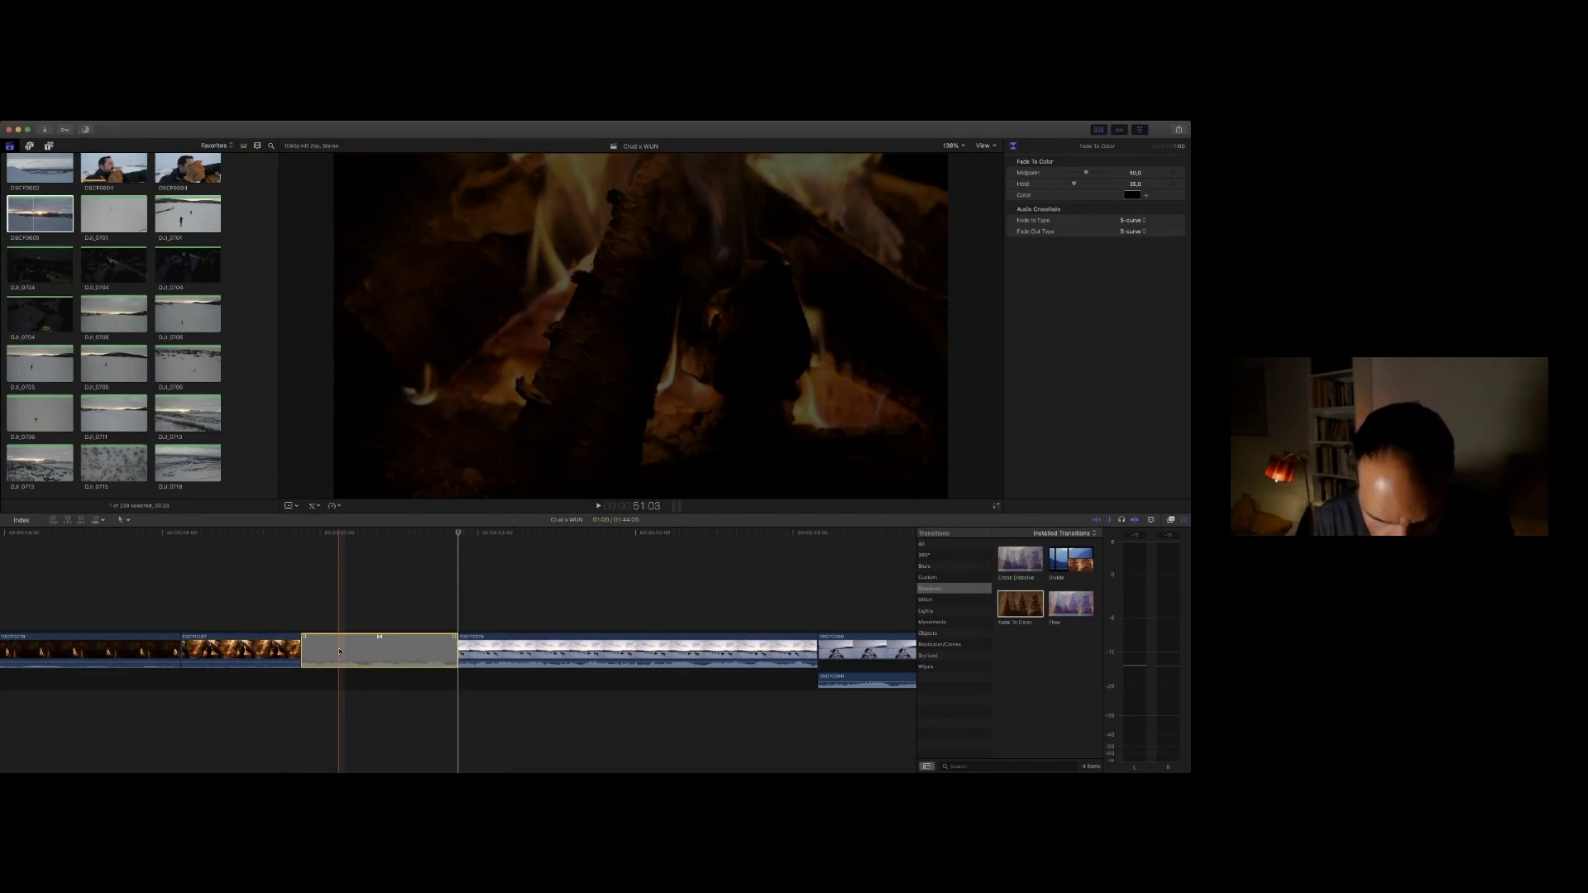
key("Delete")
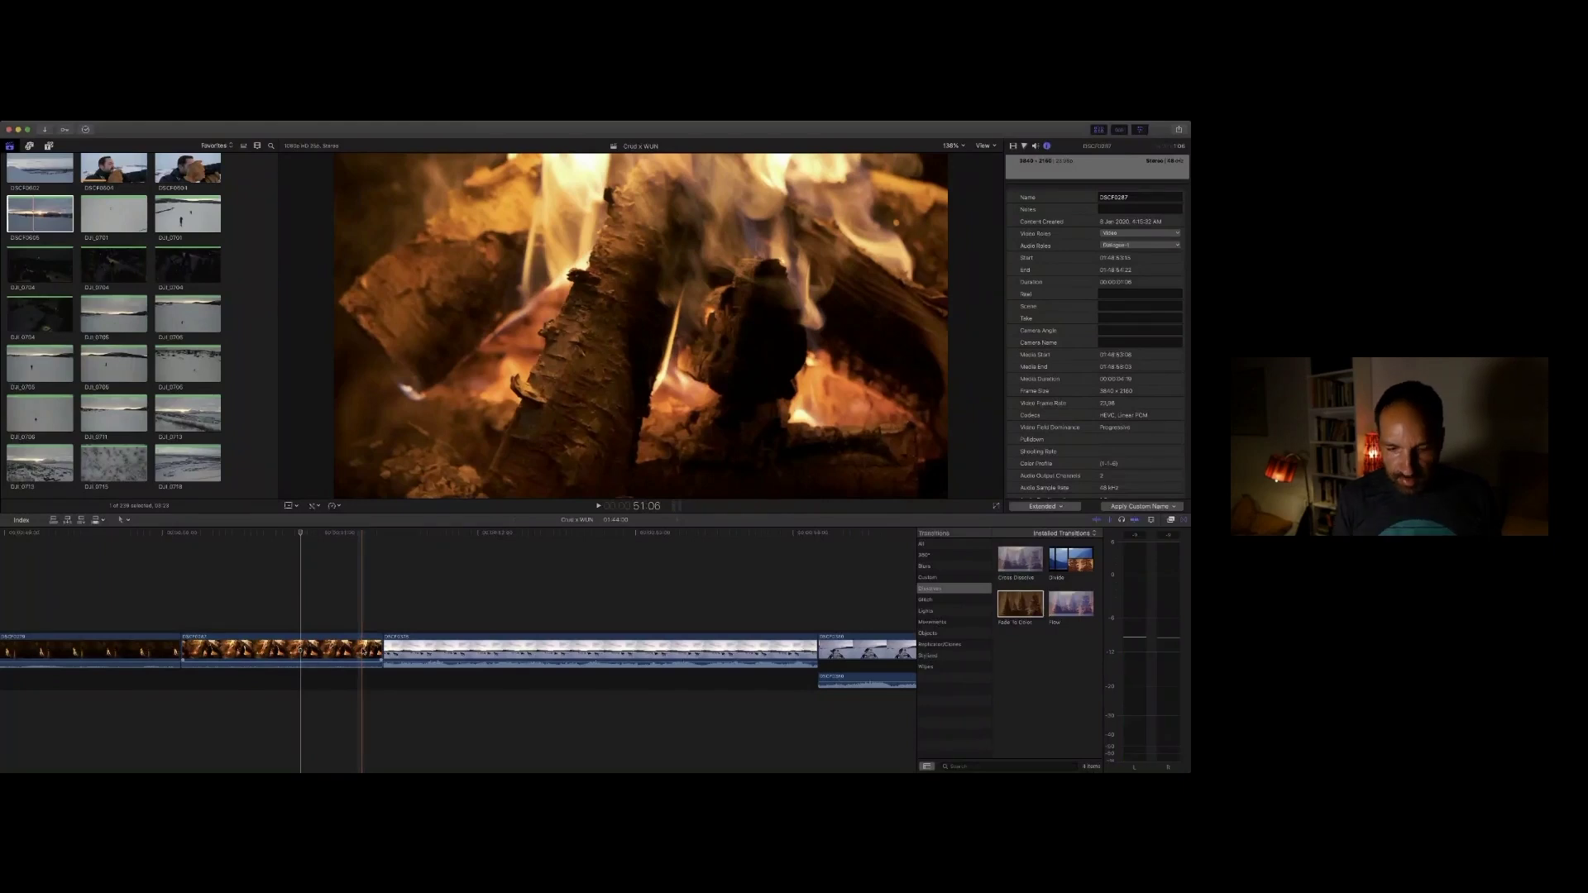
Step: Preview the drone clips of the lone figure on the snowfield and insert one at the cut between the campfire and sled-dog shots
left_click(377, 653)
key("Up")
key("Down")
key("Up")
key("Down")
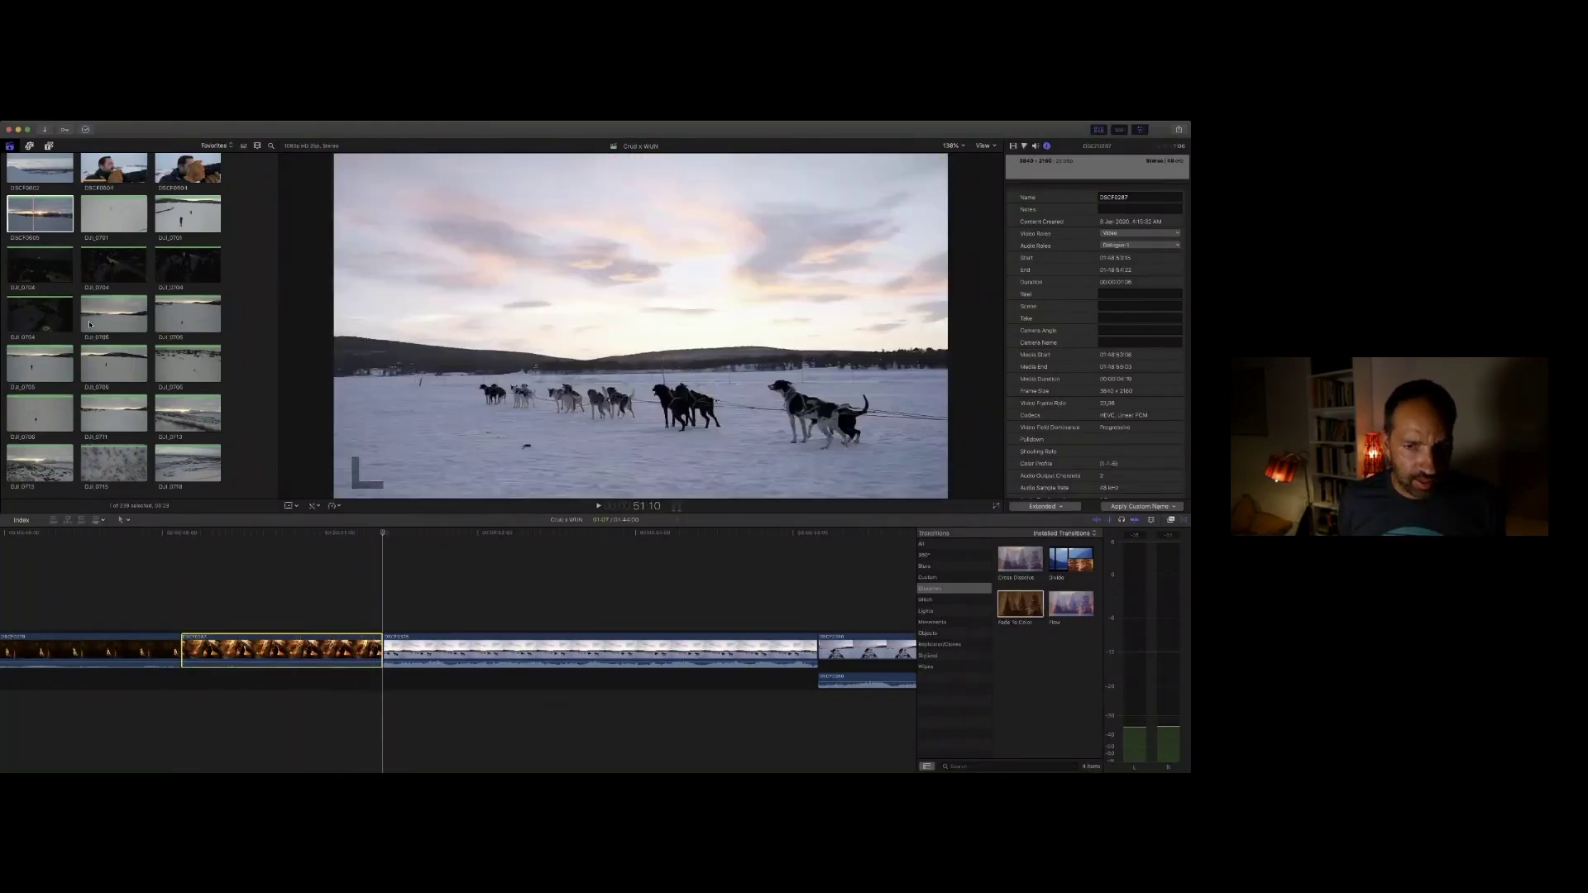
left_click(112, 315)
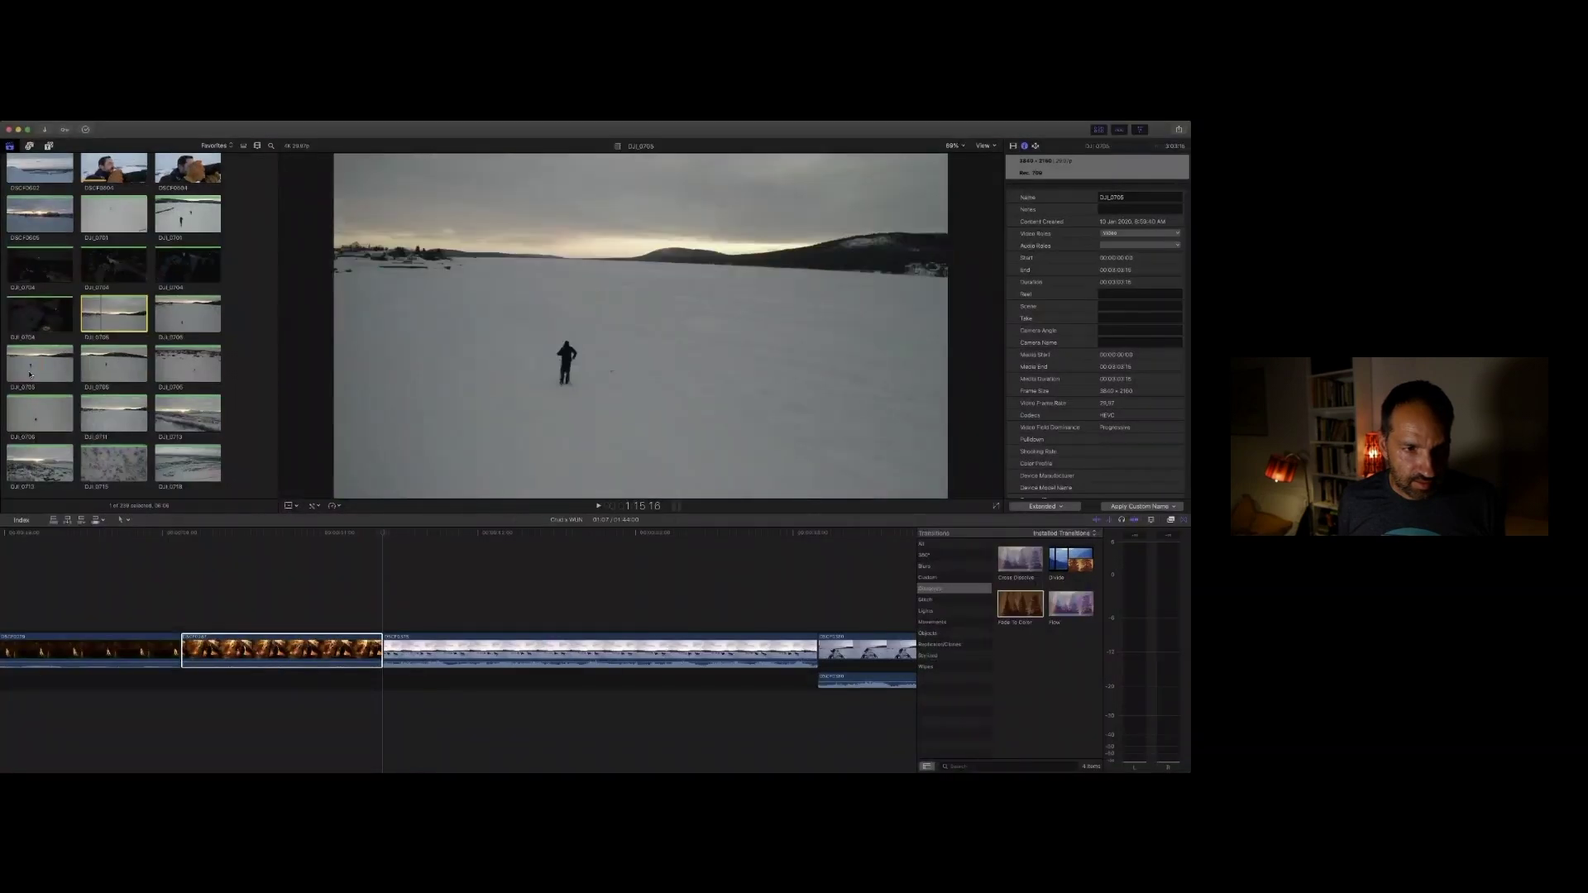
left_click(34, 370)
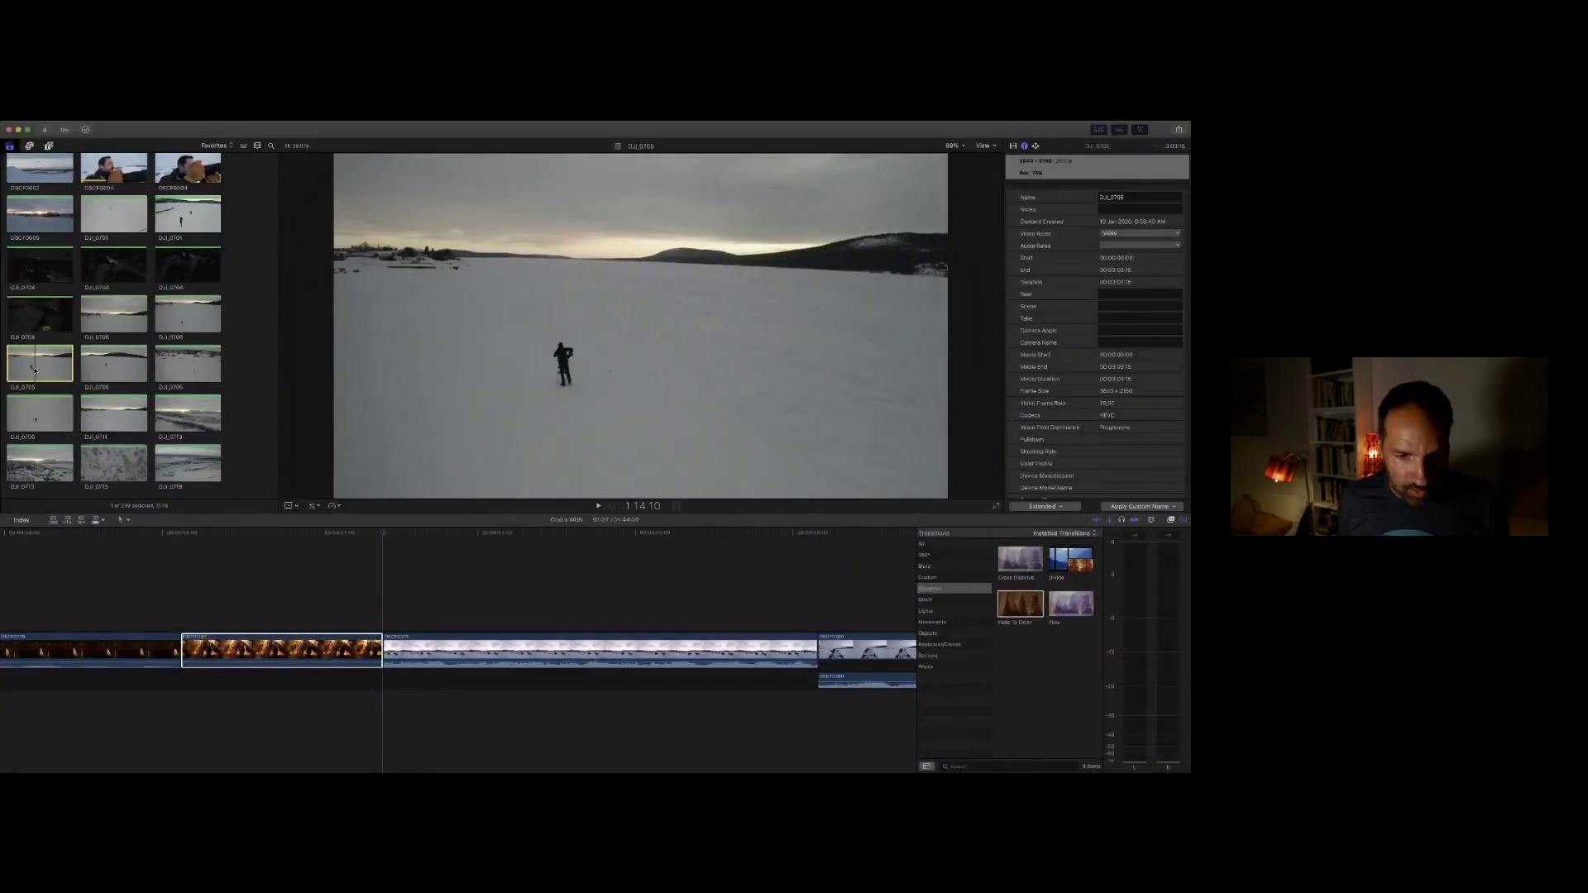
key("w")
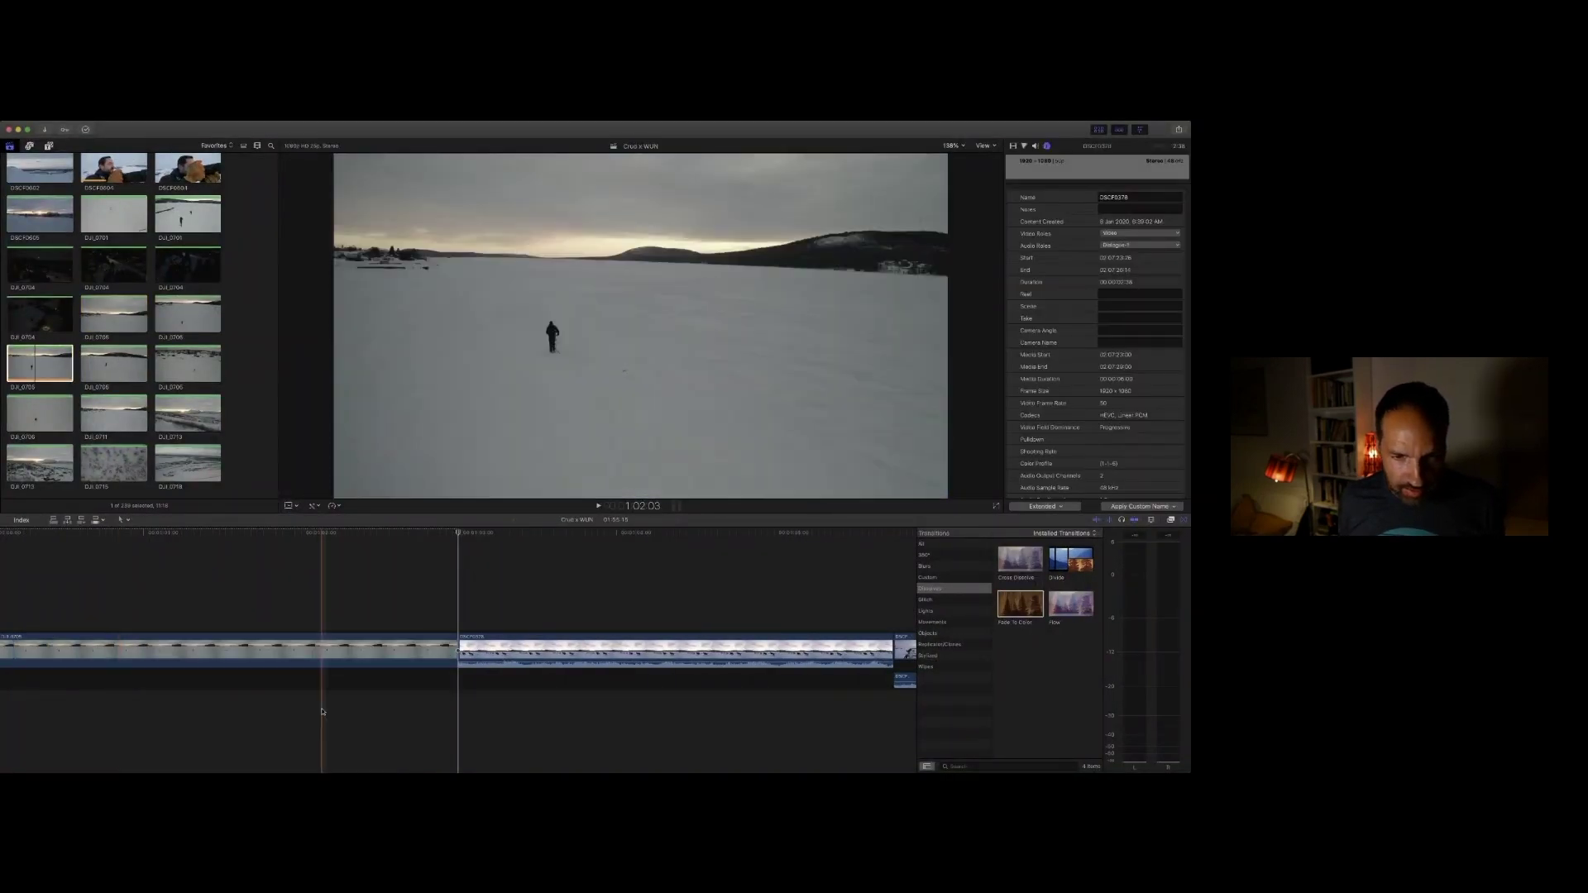
Step: Review the inserted drone clip of the lone figure on the snowfield along the timeline
left_click(145, 553)
scroll(143, 554, "left", 5)
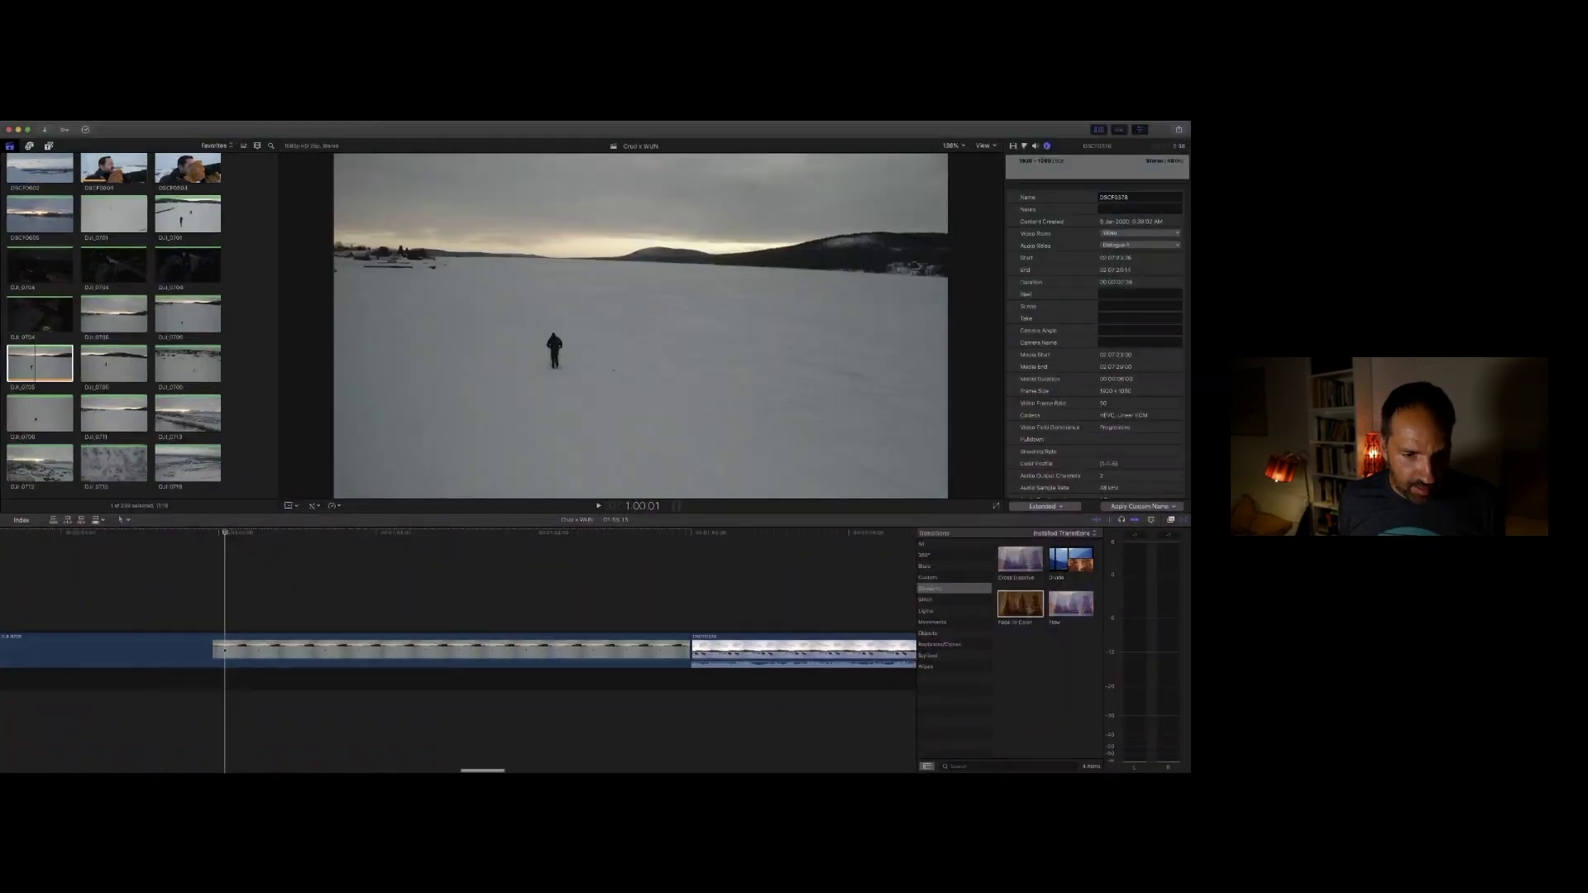
scroll(104, 580, "left", 6)
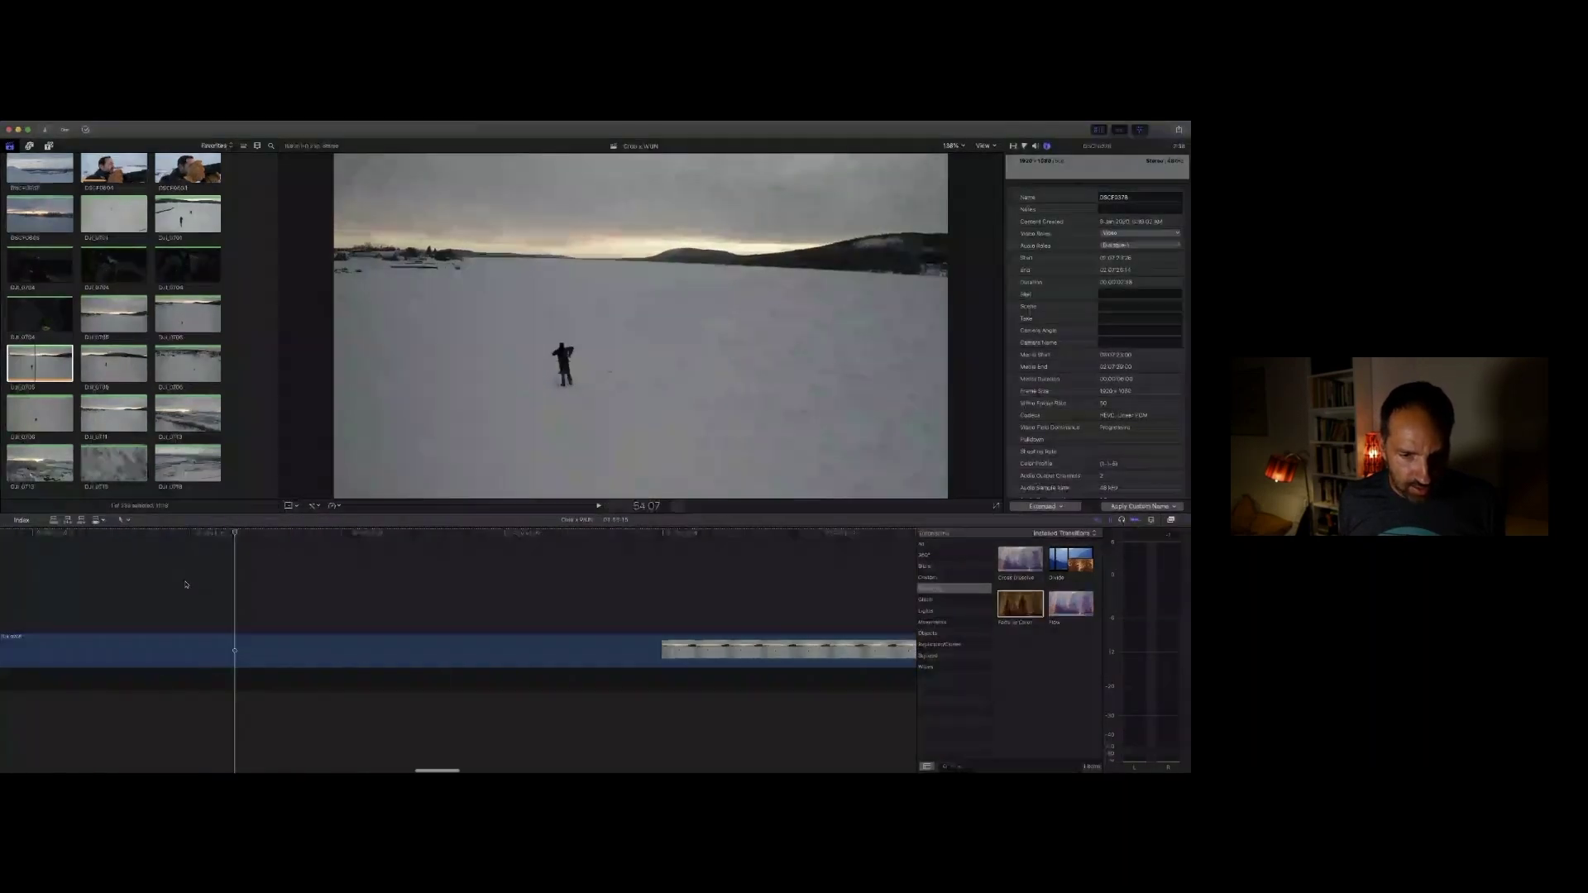
mouse_move(36, 607)
left_mouse_down()
mouse_move(15, 617)
mouse_move(61, 608)
left_mouse_up()
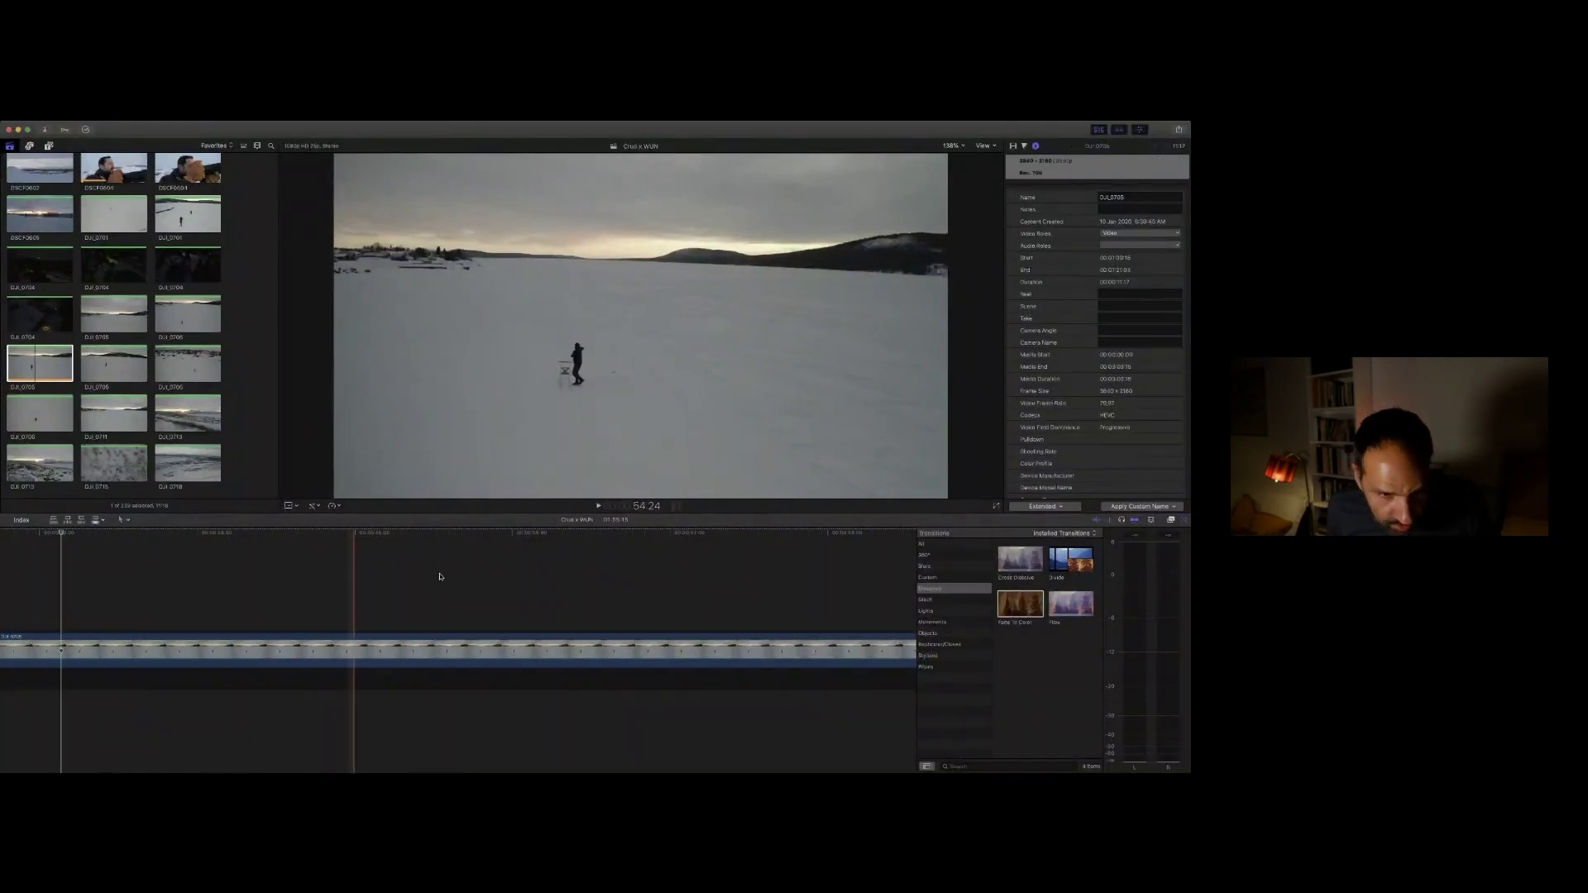
key("space")
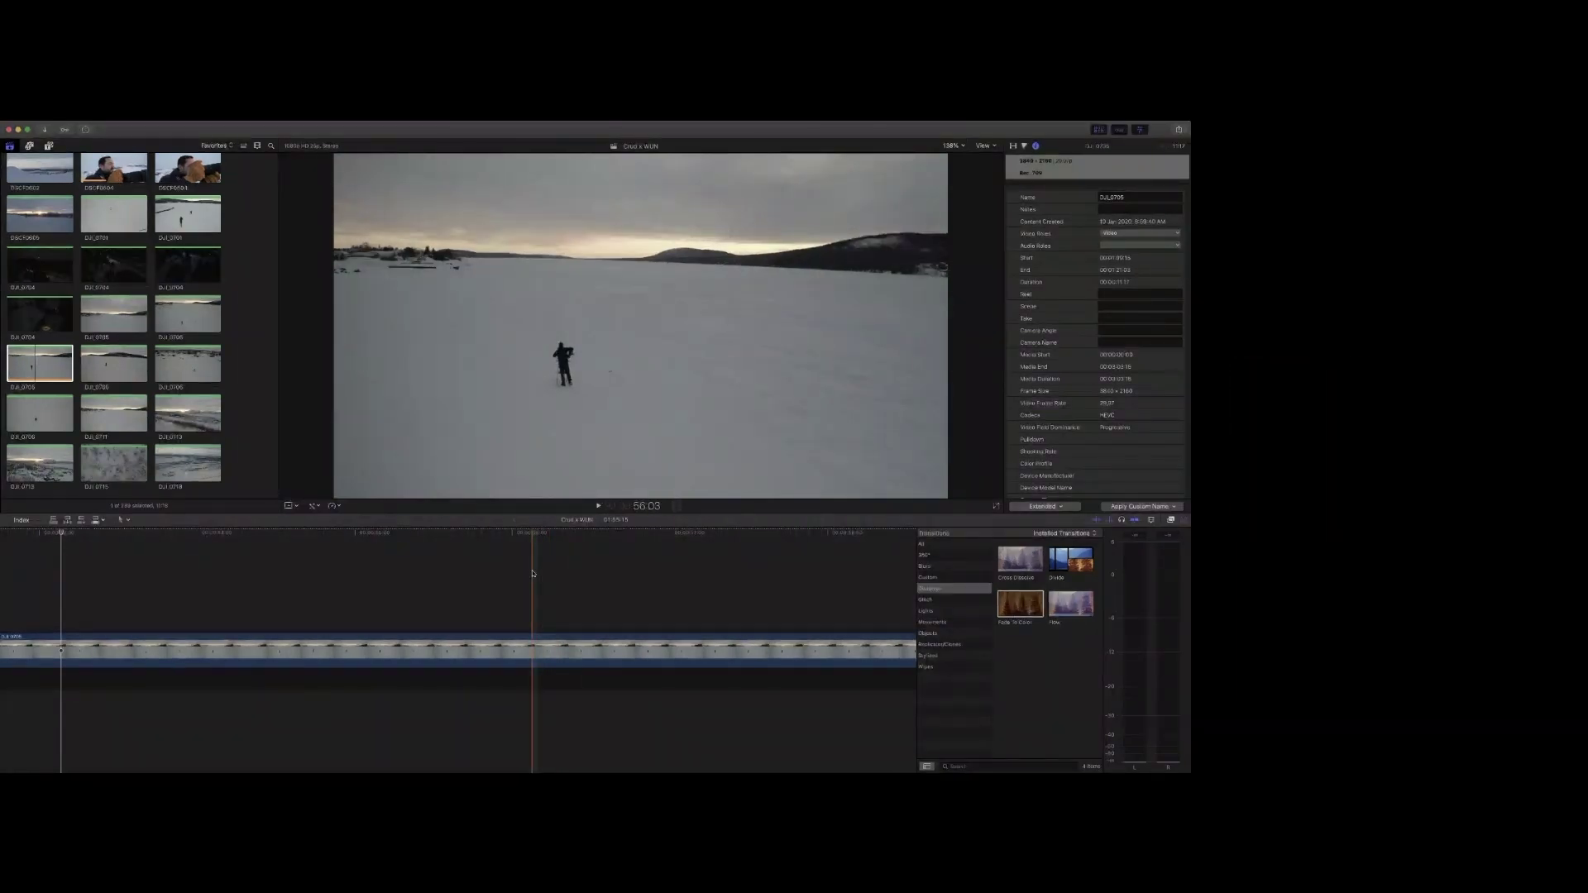
key("super+minus")
key("super+minus")
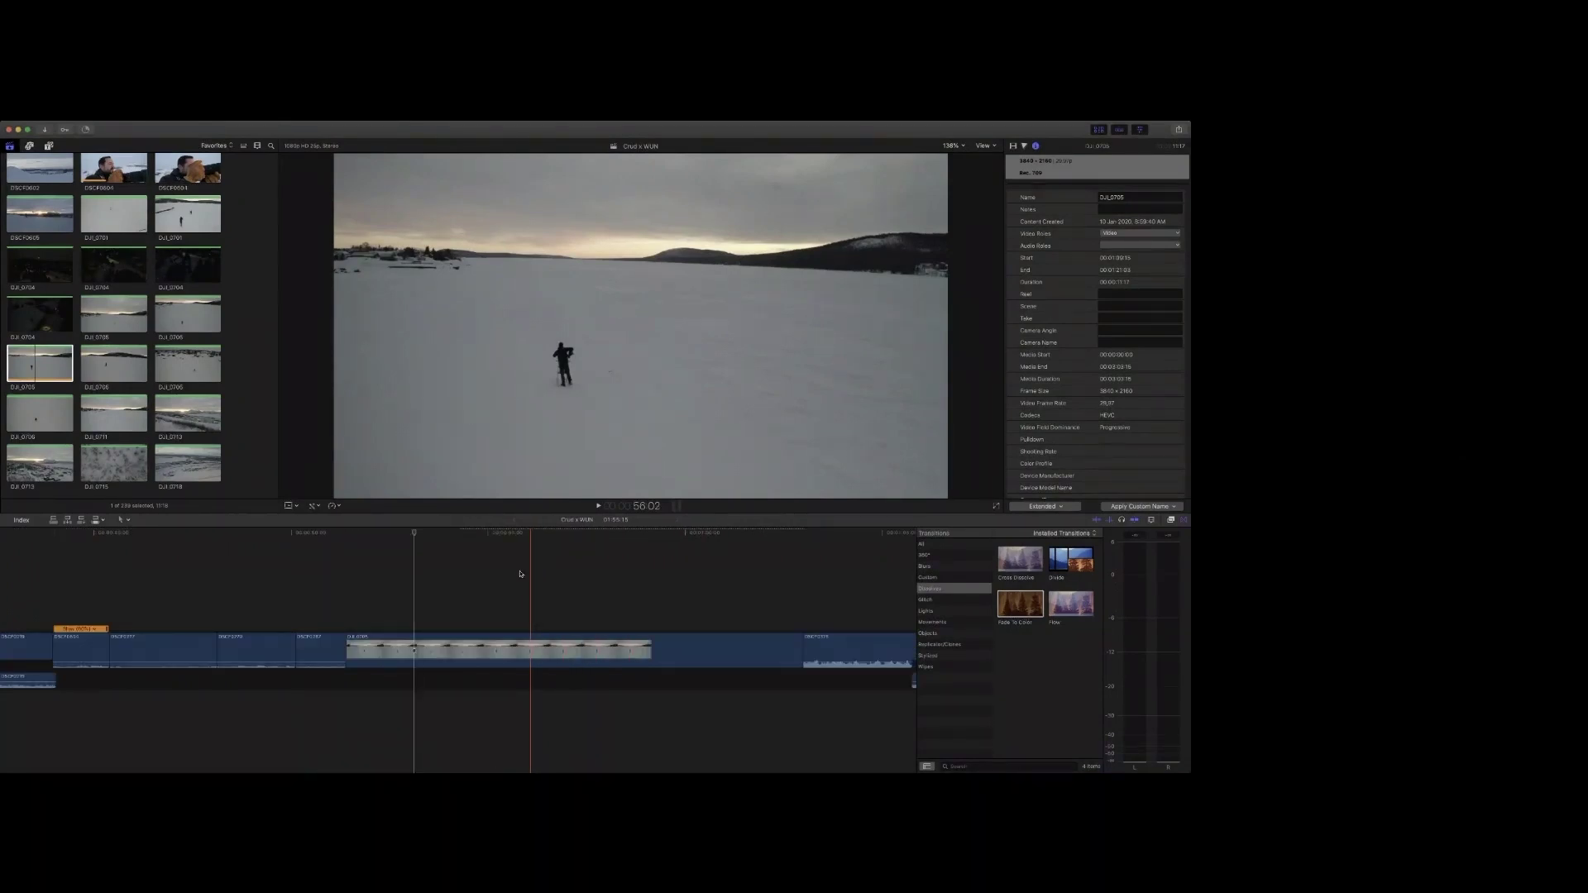
Step: Play back the cut from the campfire close-up into the inserted drone shot
left_click(333, 612)
key("space")
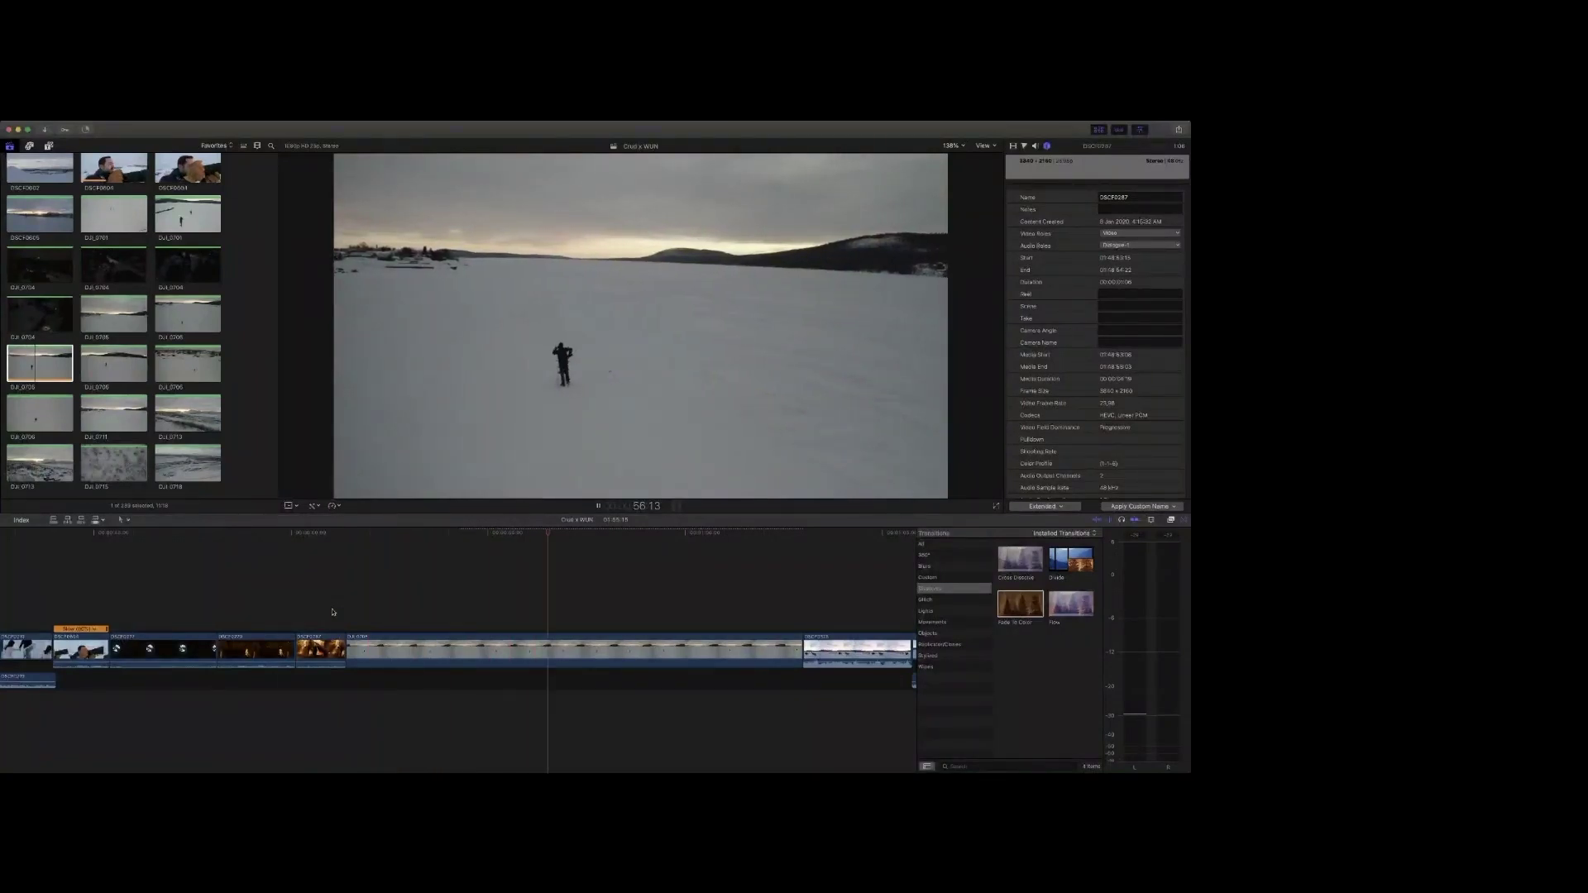
key("super+shift+f")
key("space")
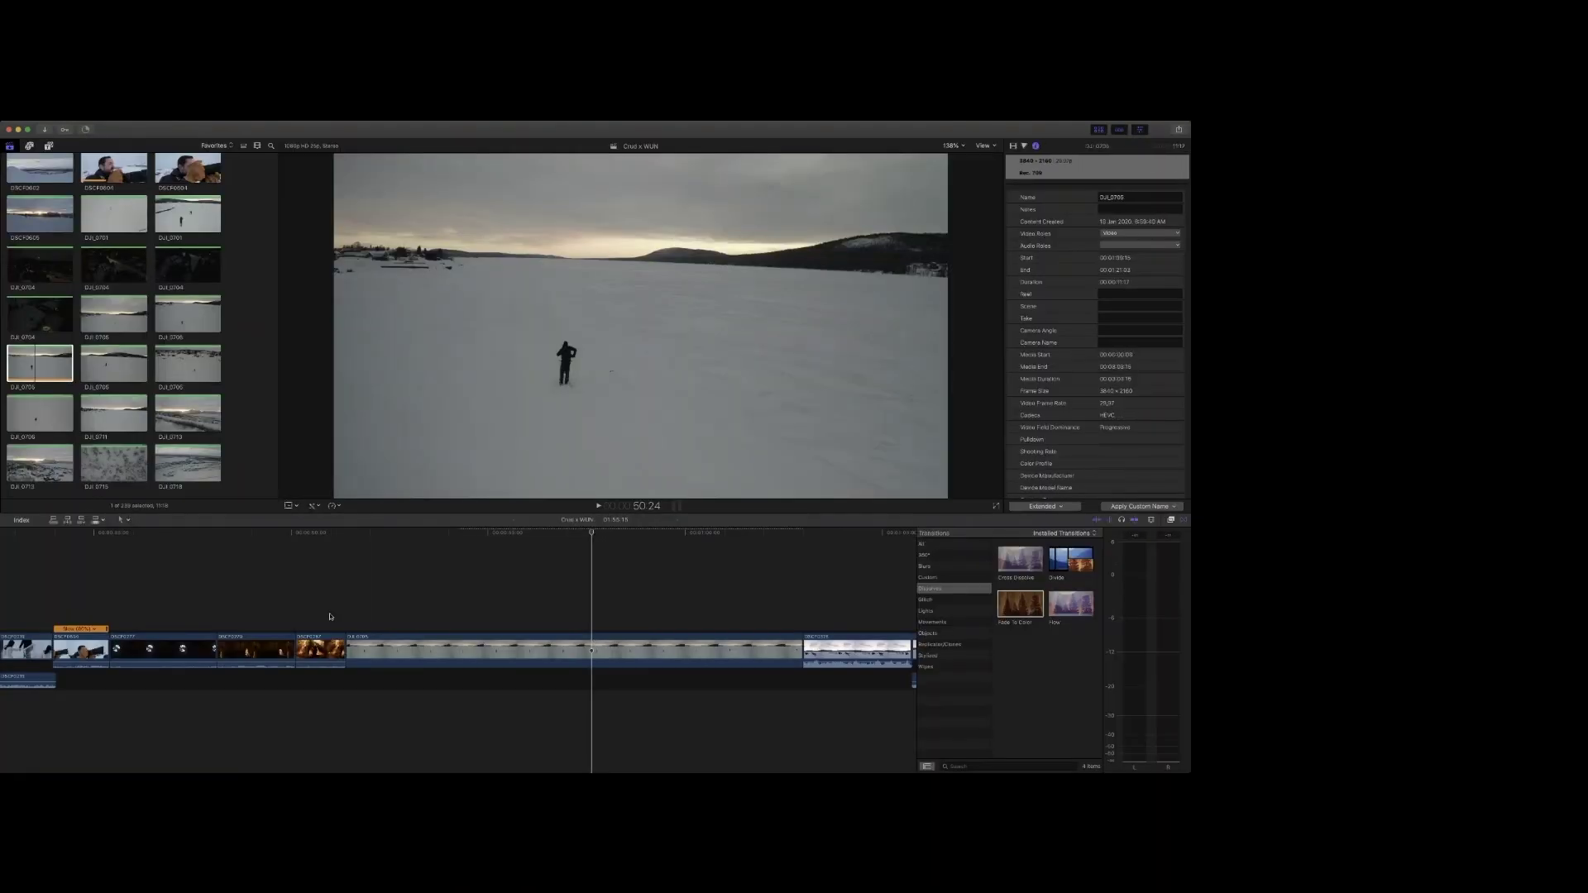
left_click(328, 637)
key("space")
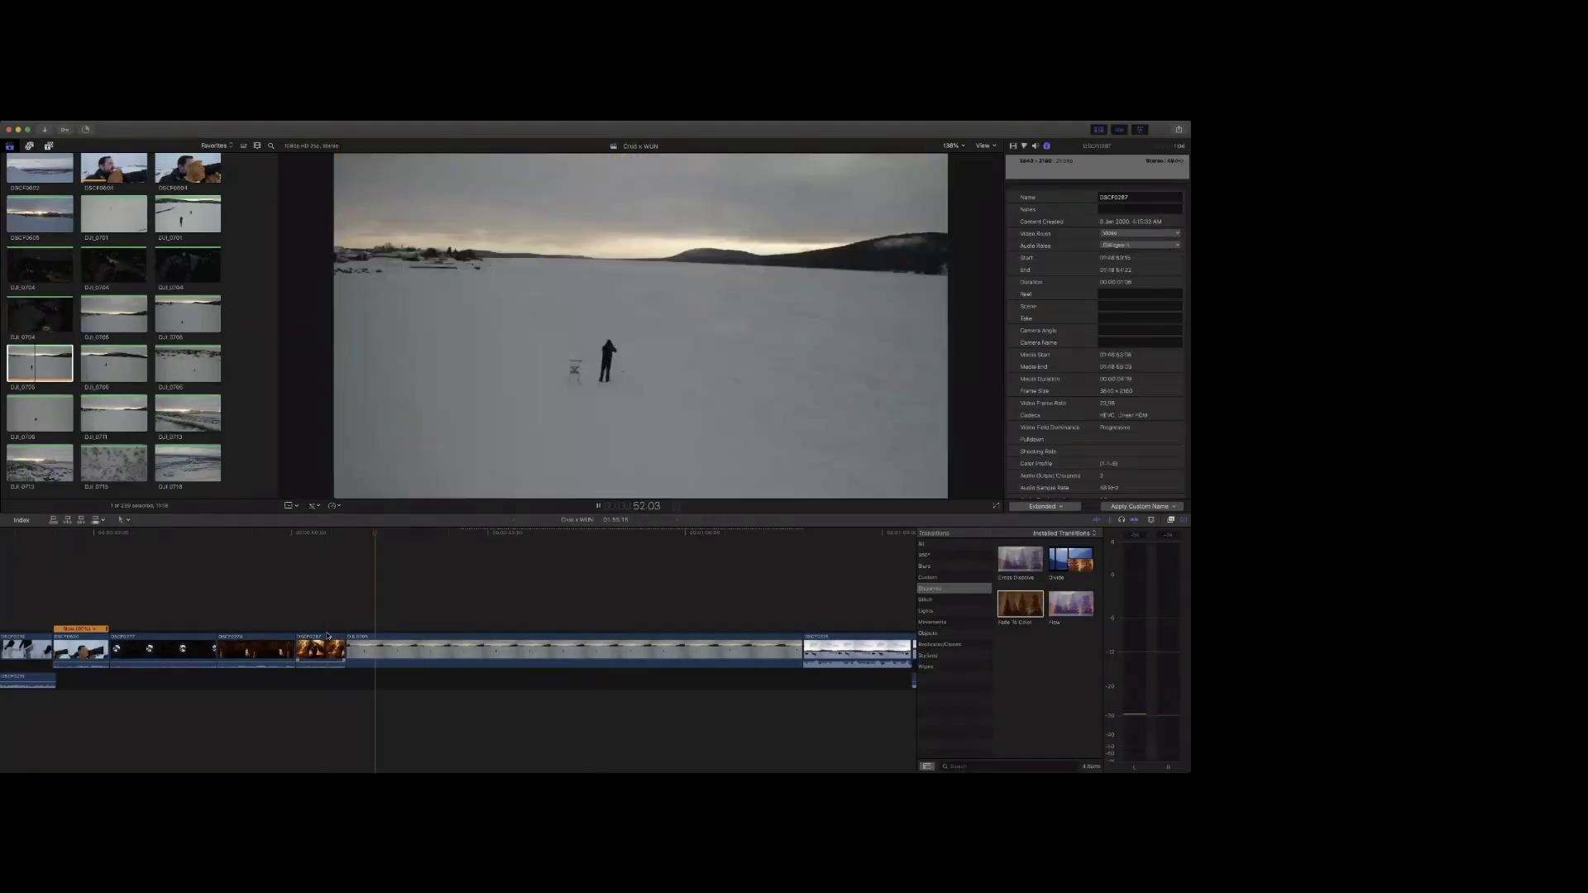
Step: Replace the long drone shot after the campfire close-up with a short section of another drone clip showing the lone figure walking
left_click(370, 652)
key("Delete")
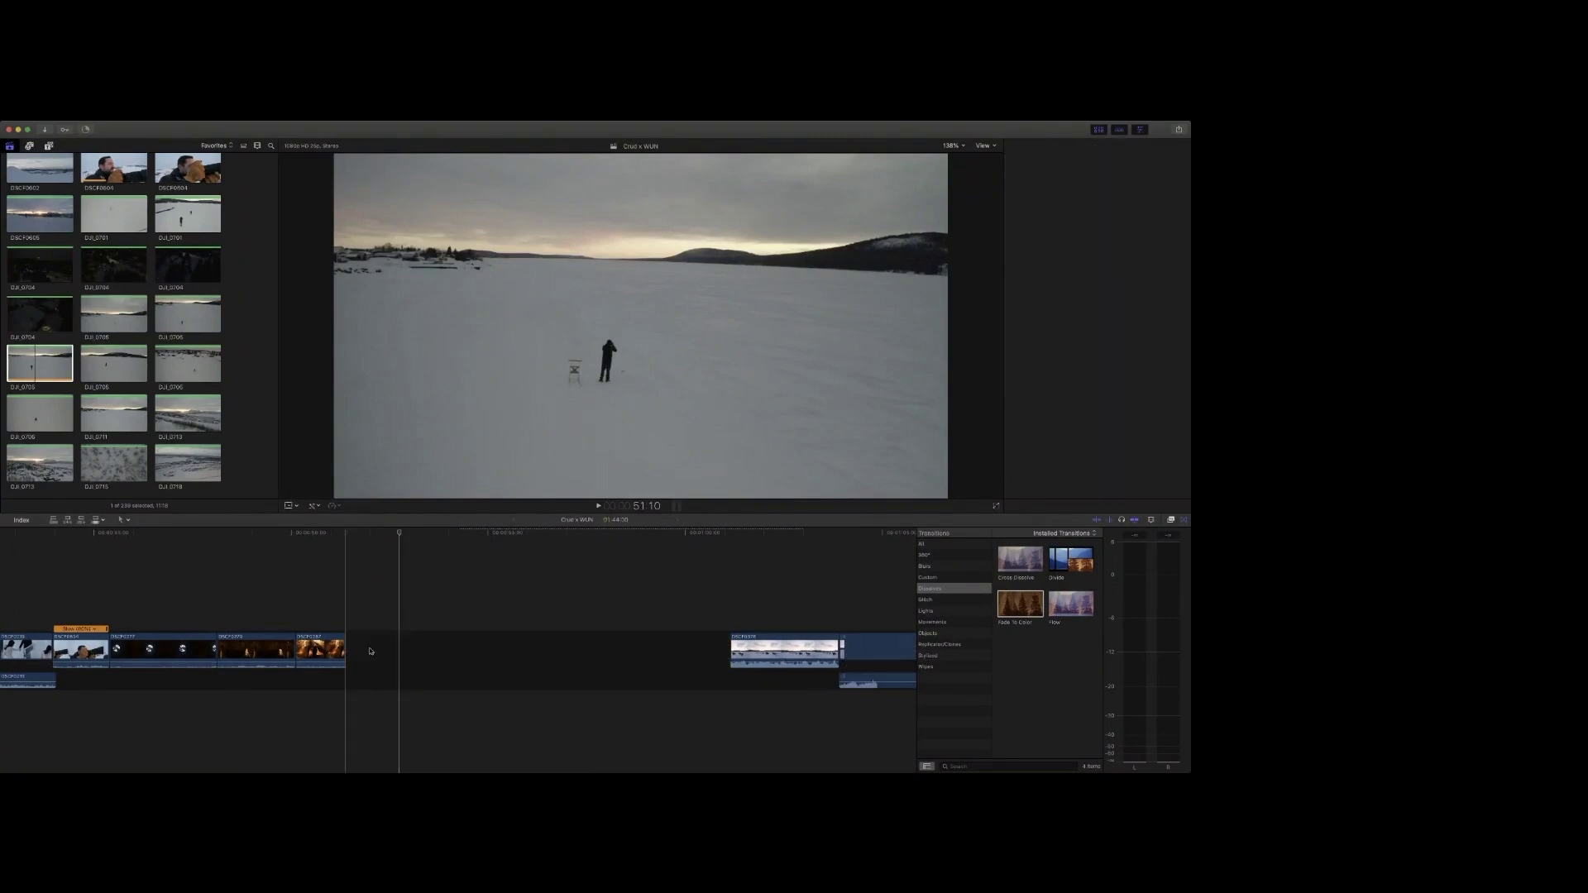
left_click(157, 323)
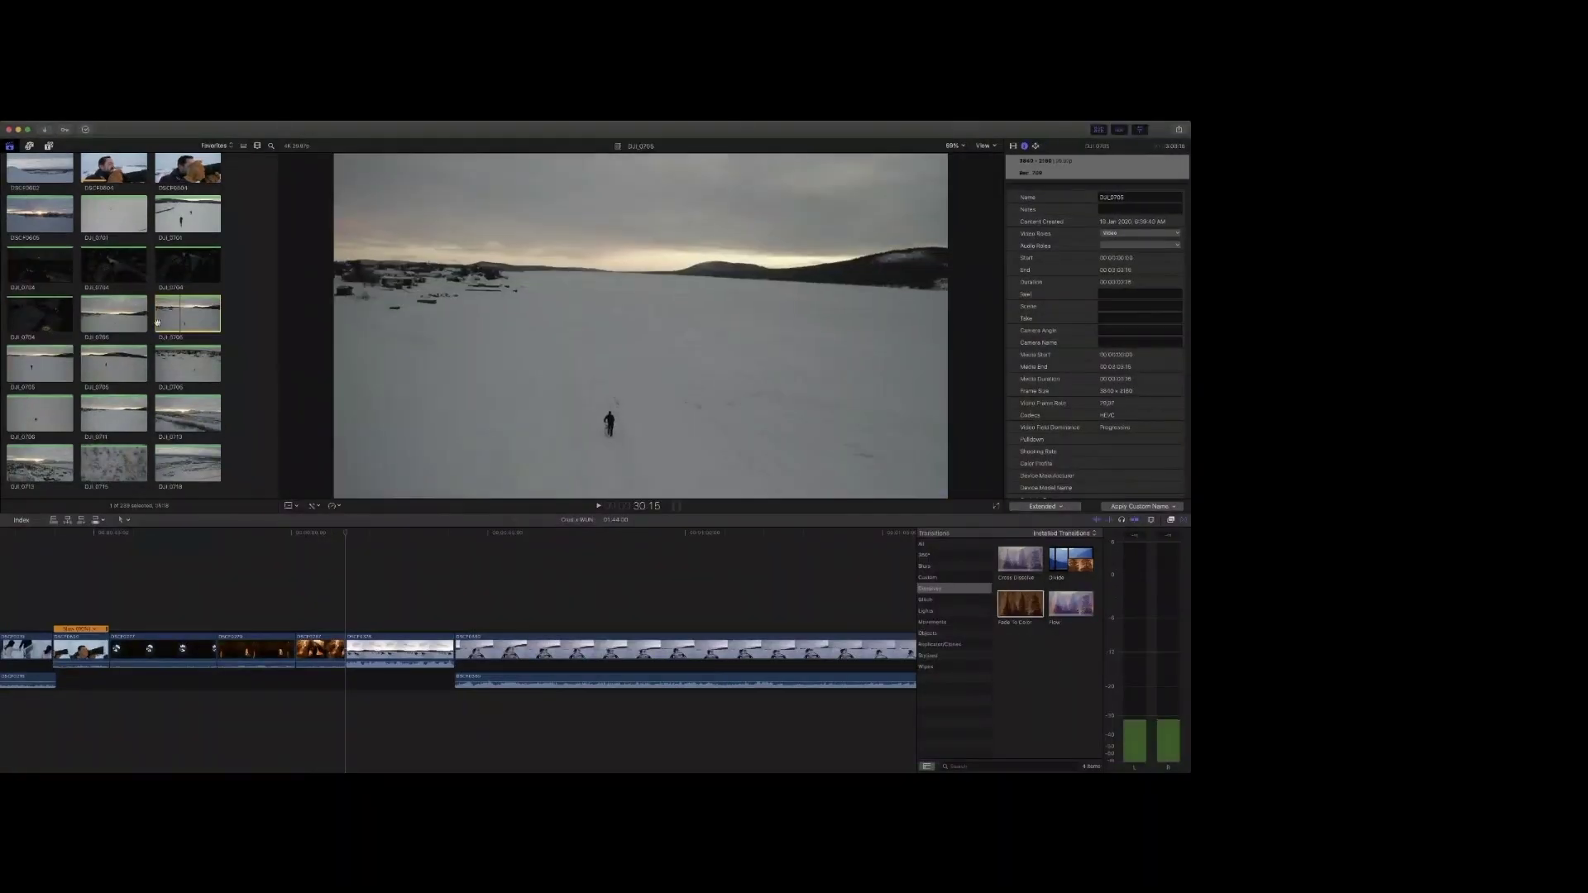
key("space")
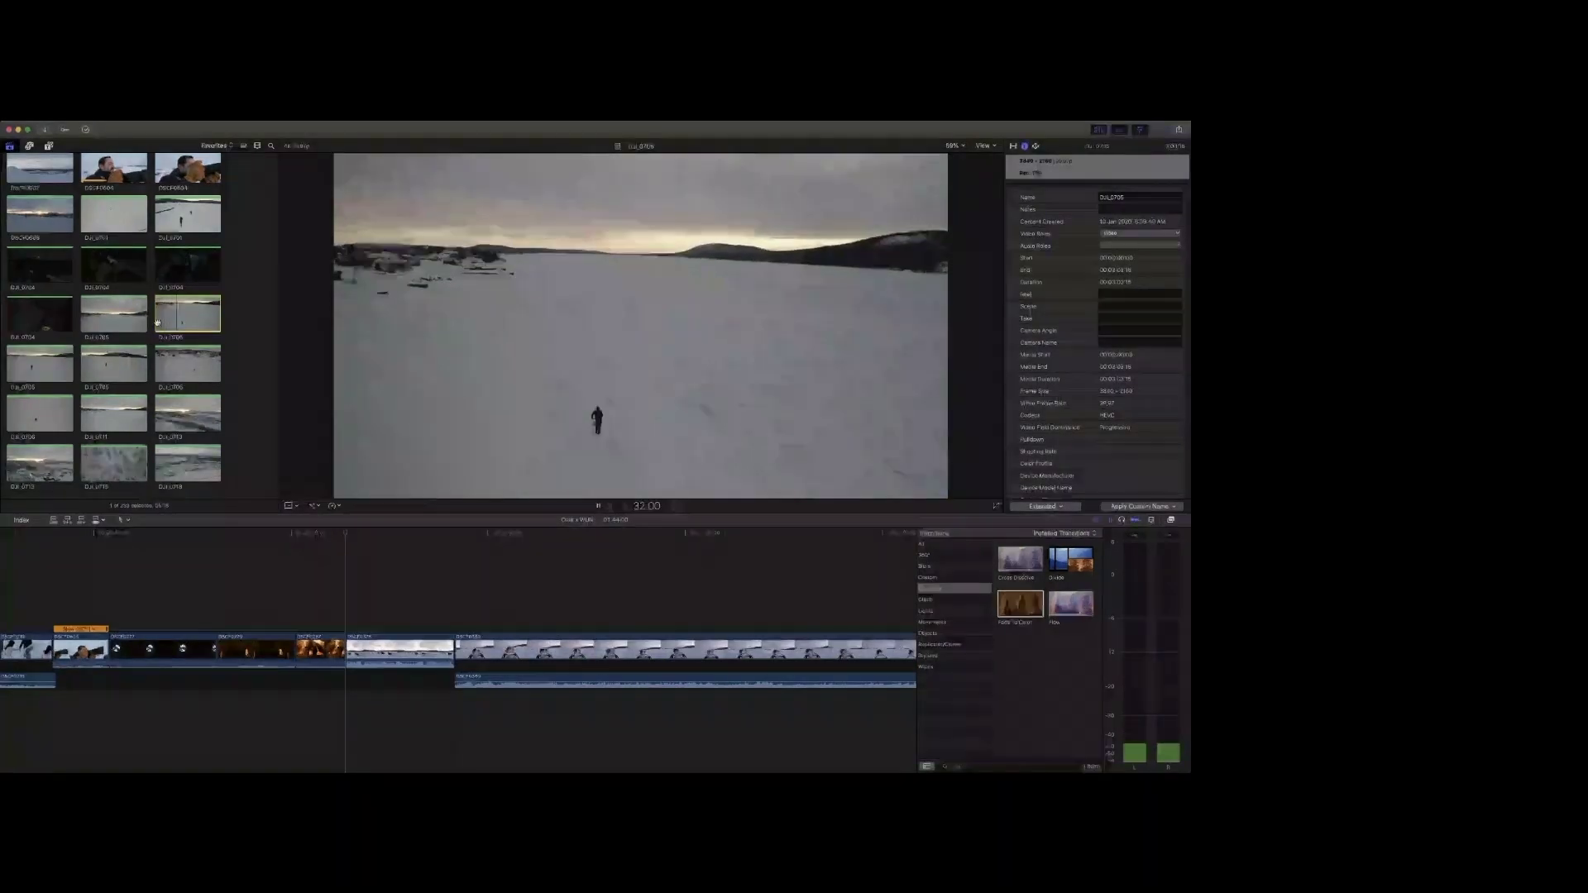
key("space")
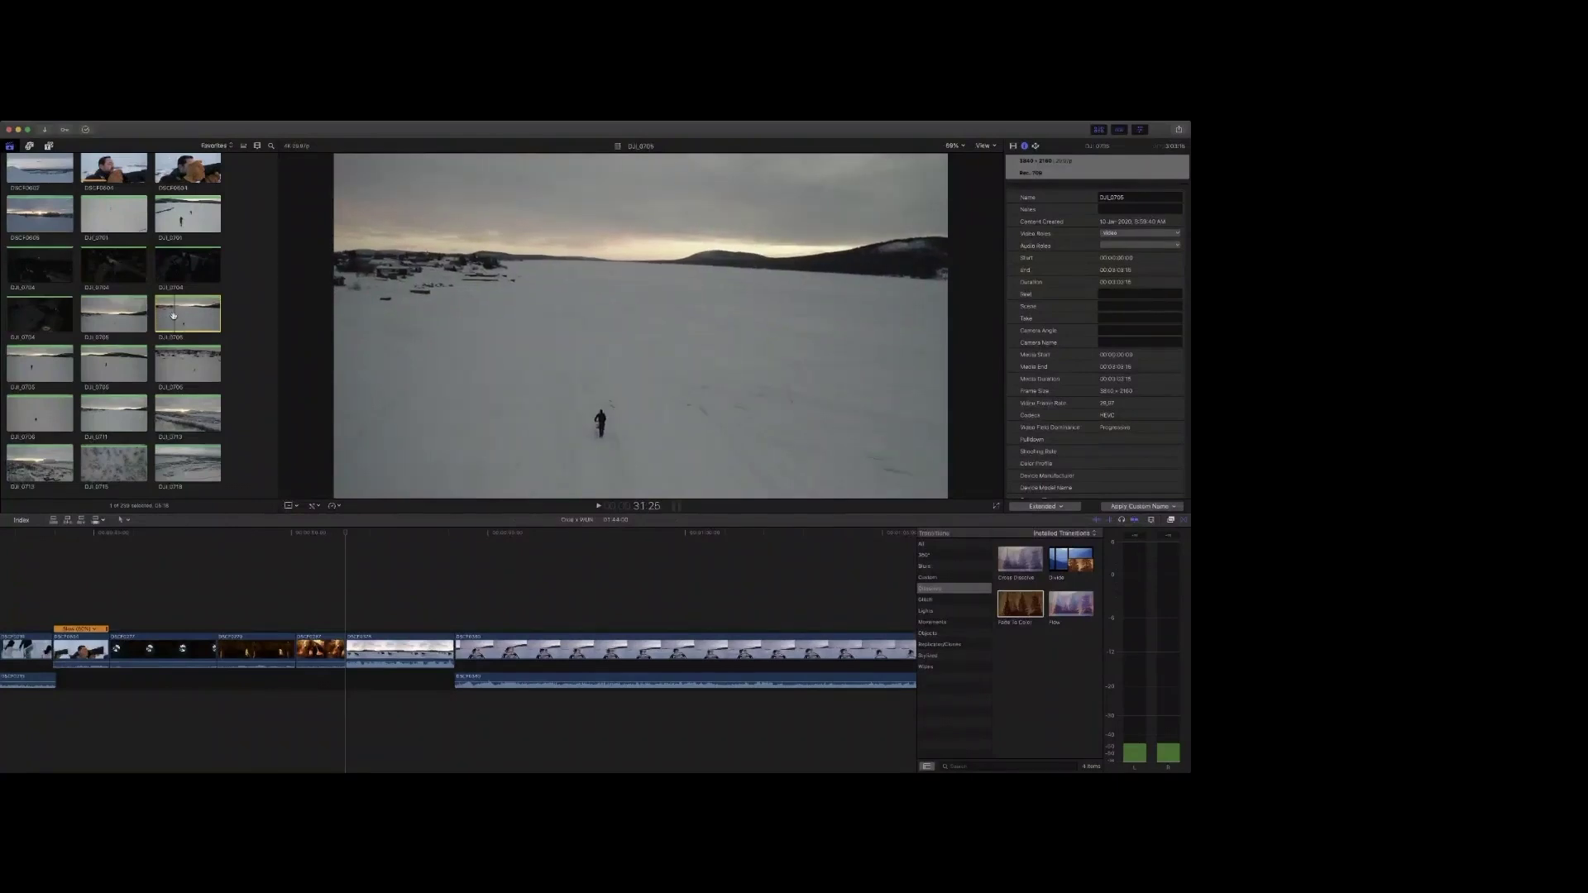
key("w")
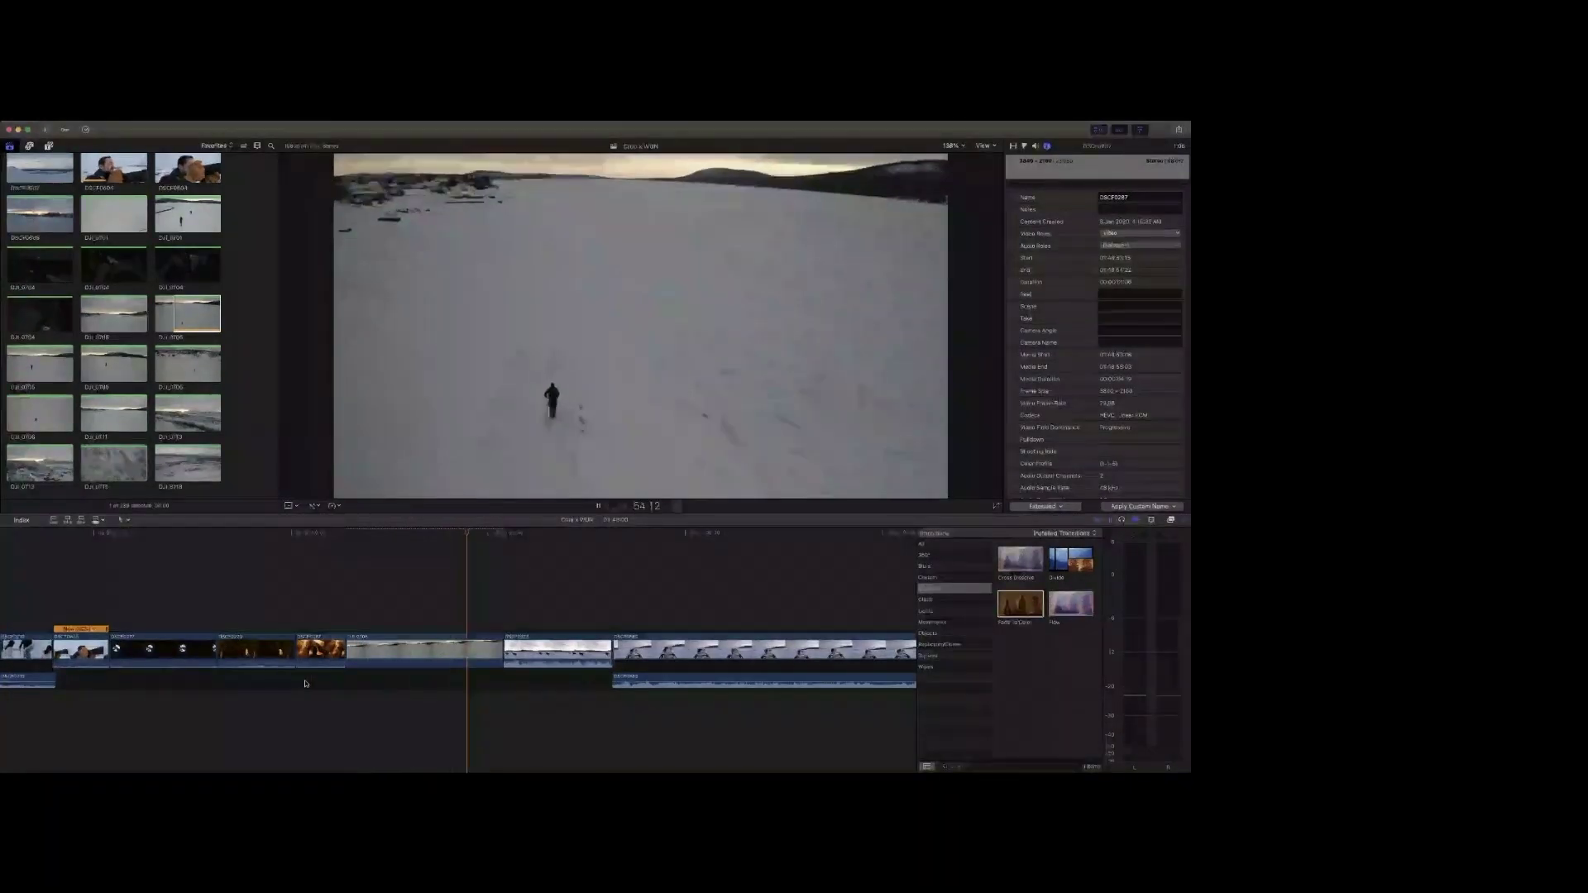
Step: Play back the new drone shot, preview other drone clips and insert a section of the empty snowfield one before the sled-dog shot
key("space")
key("Up")
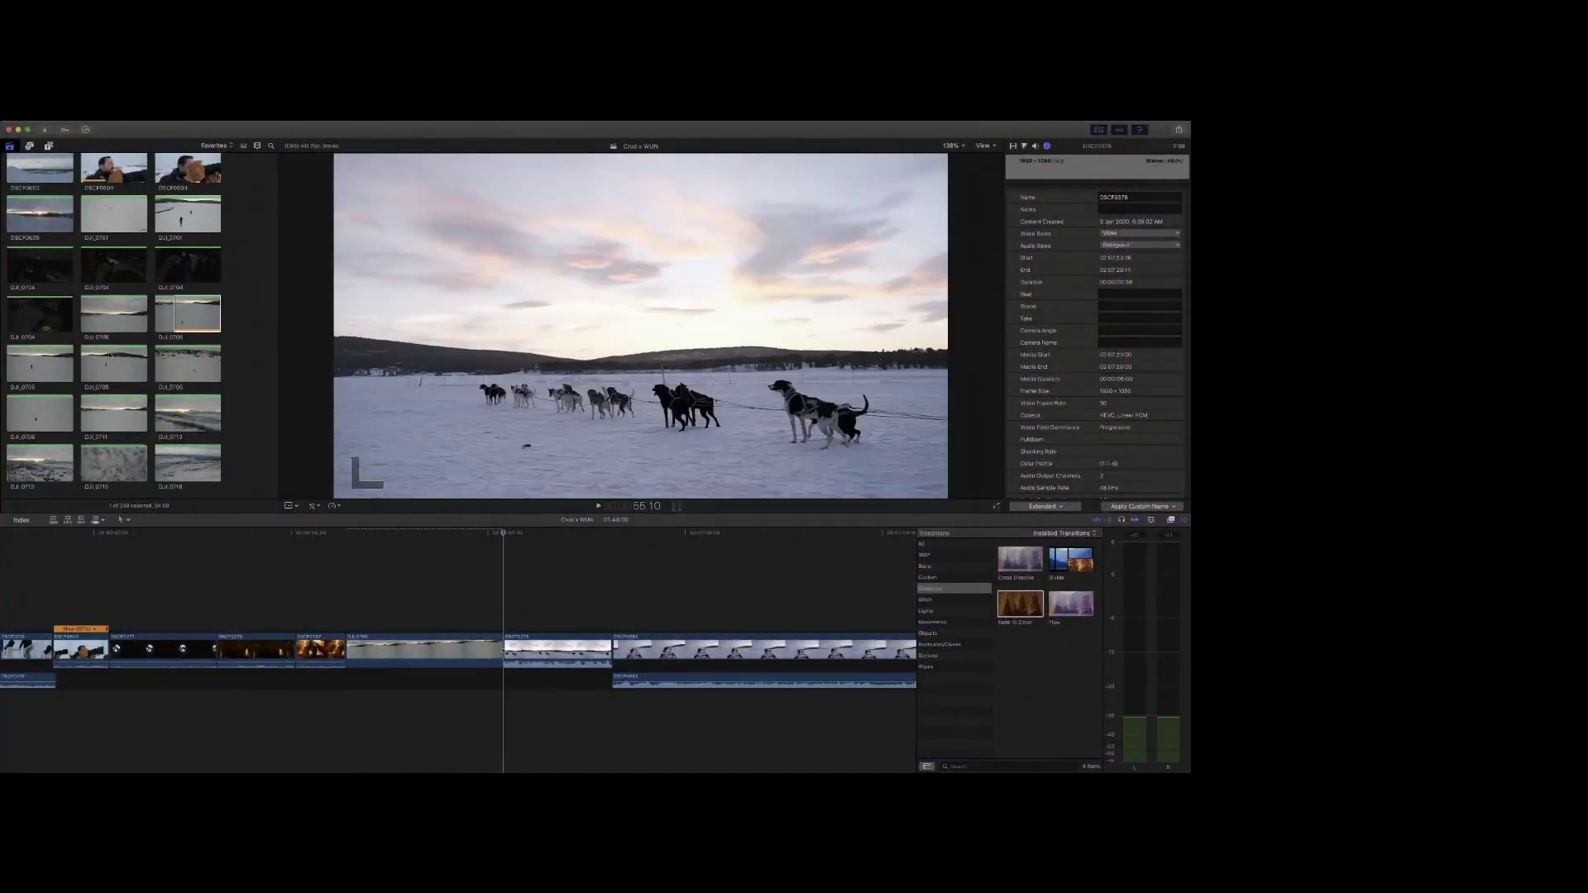
left_click(187, 414)
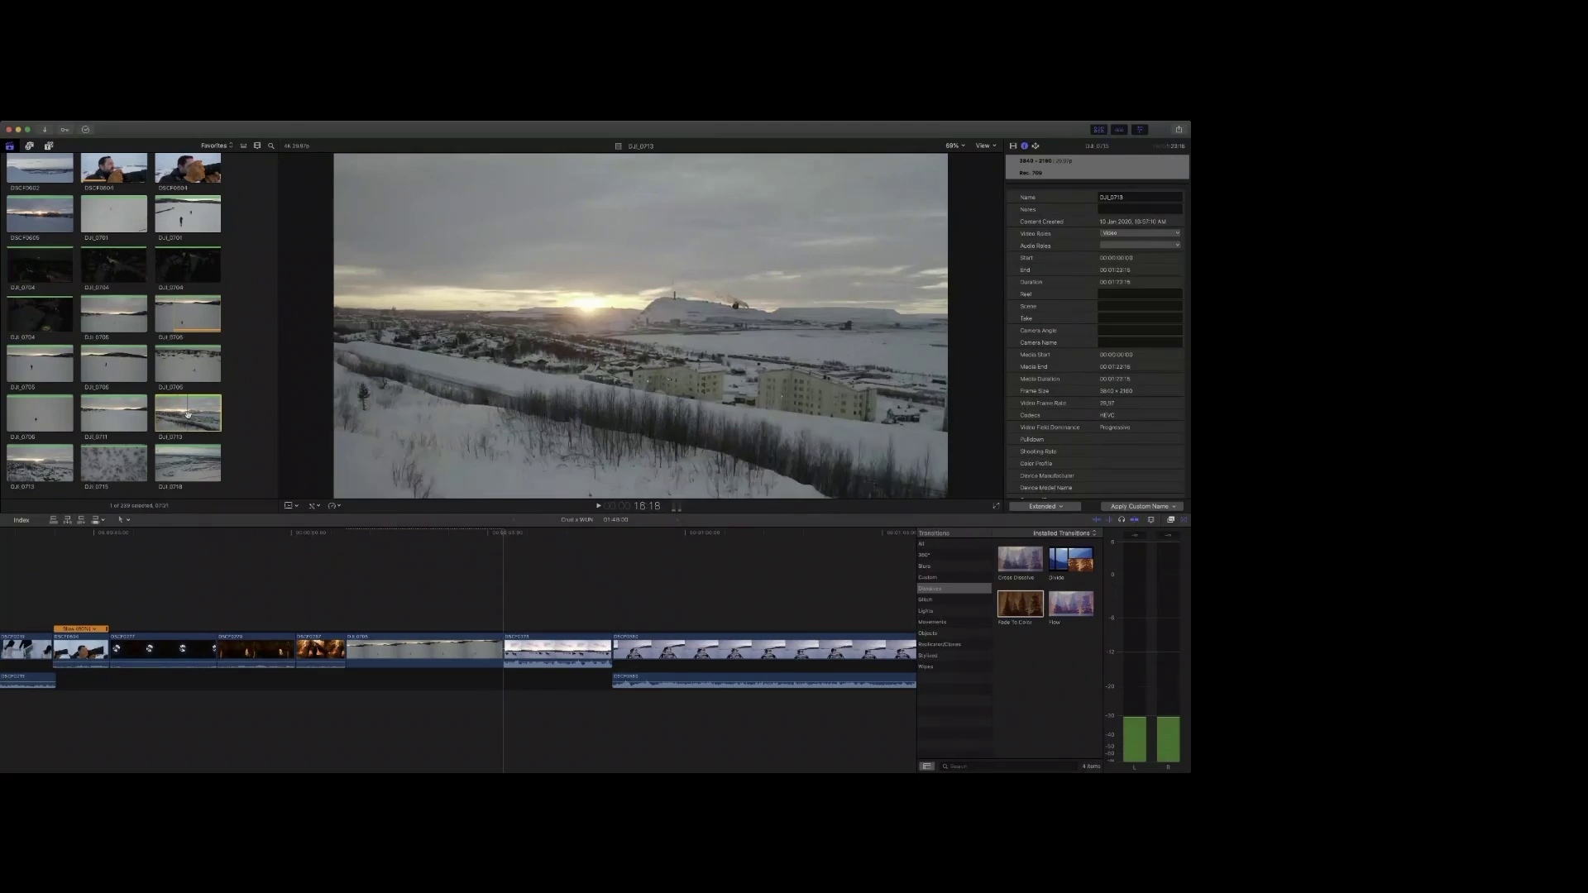
left_click(110, 421)
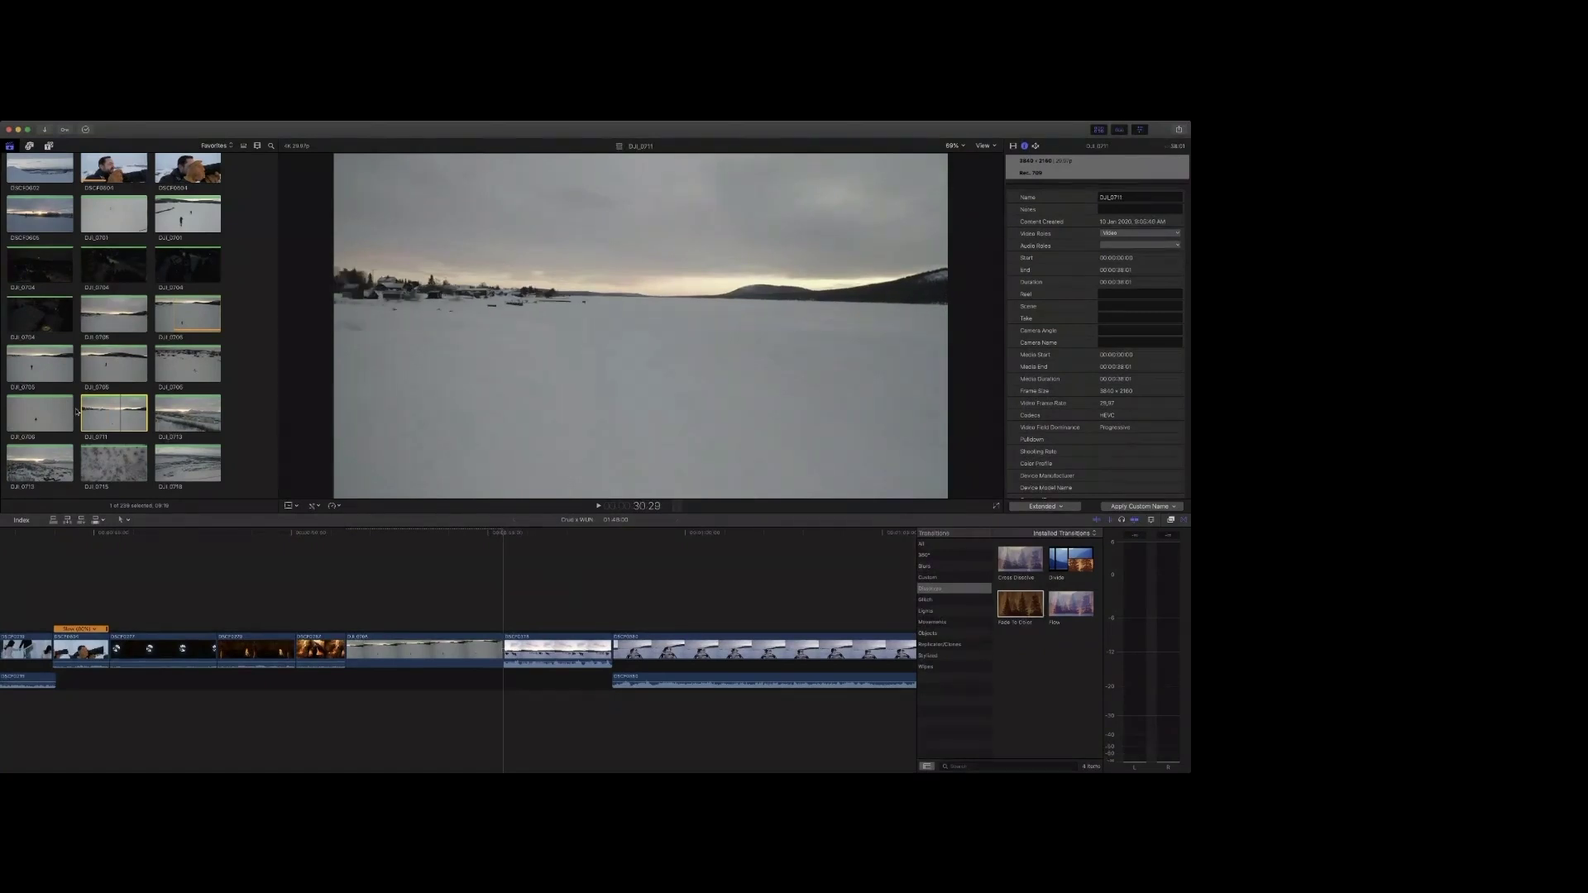
key("space")
key("space")
key("space")
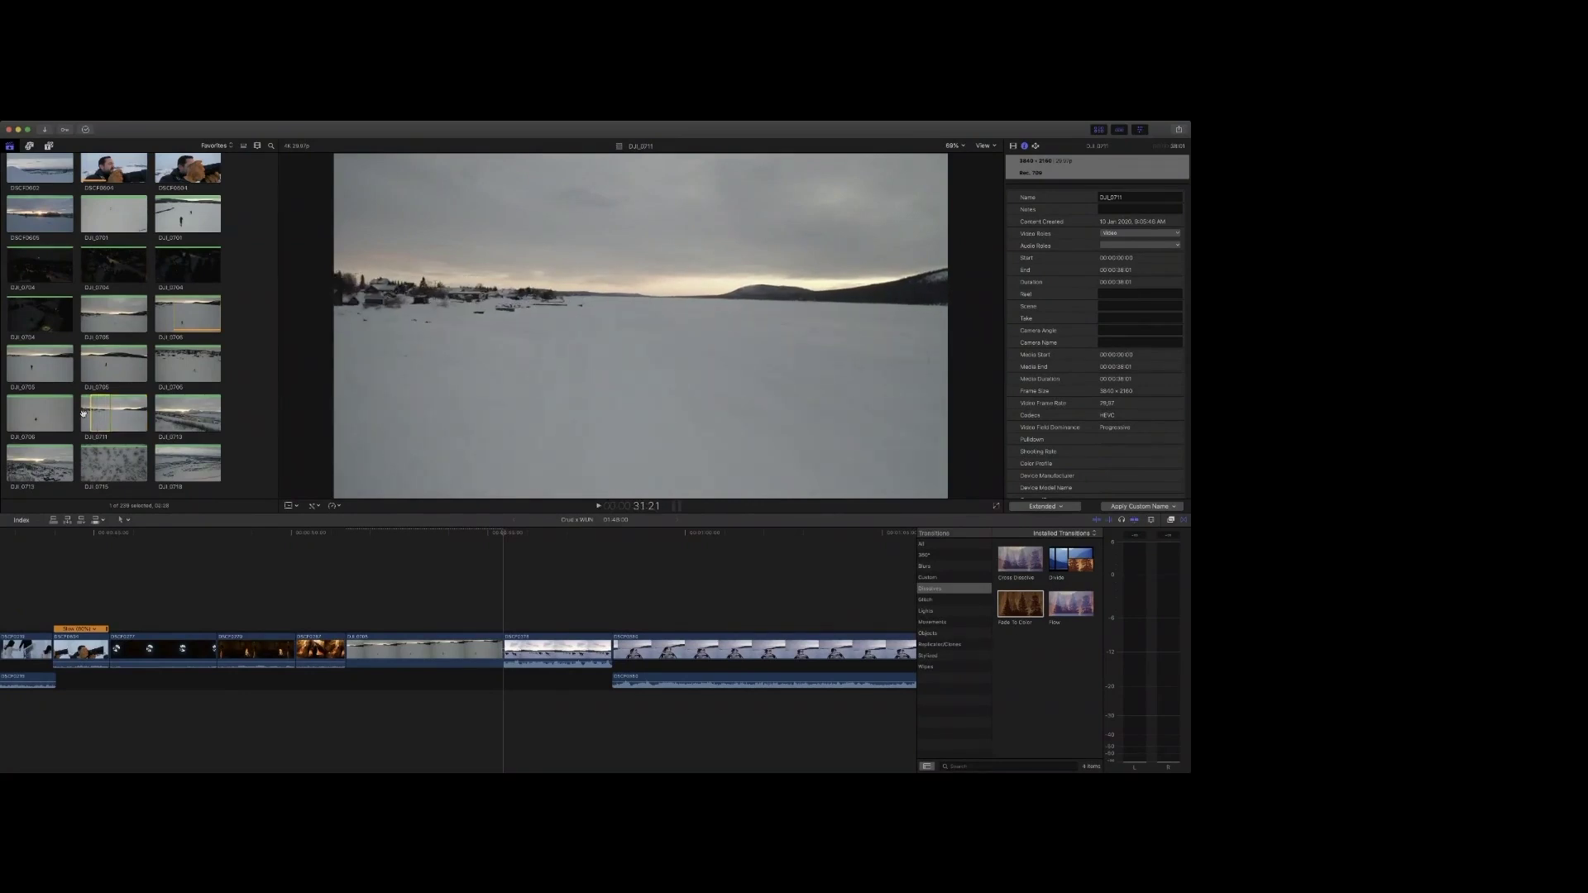
key("w")
Step: Play back the two drone shots and extend the end of the empty snowfield shot
left_click(471, 677)
key("space")
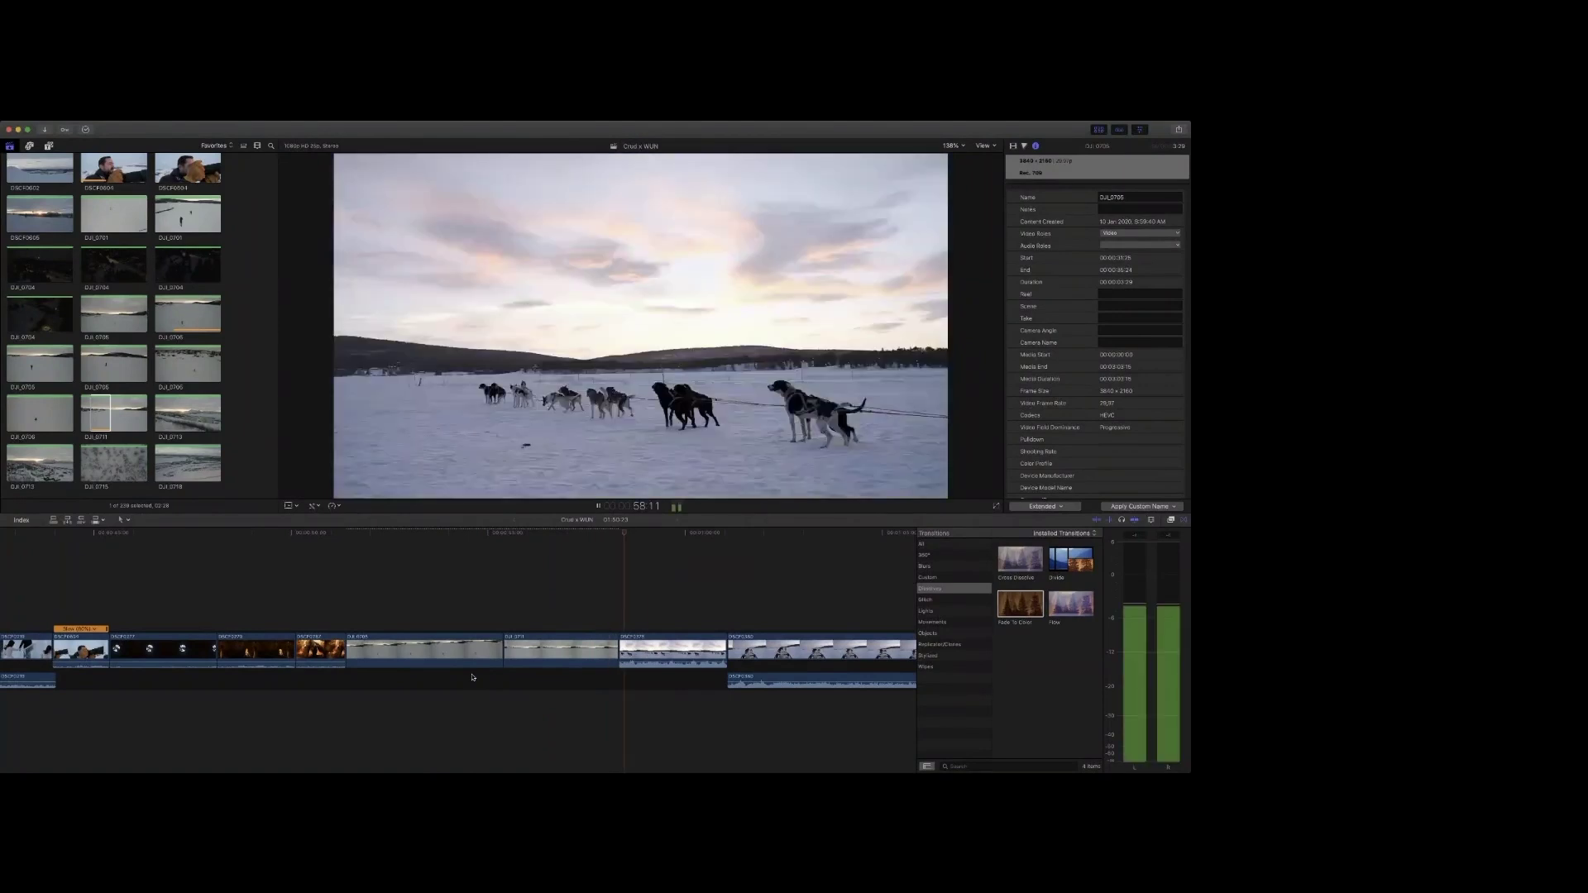
key("space")
left_click_drag(617, 656, 666, 656)
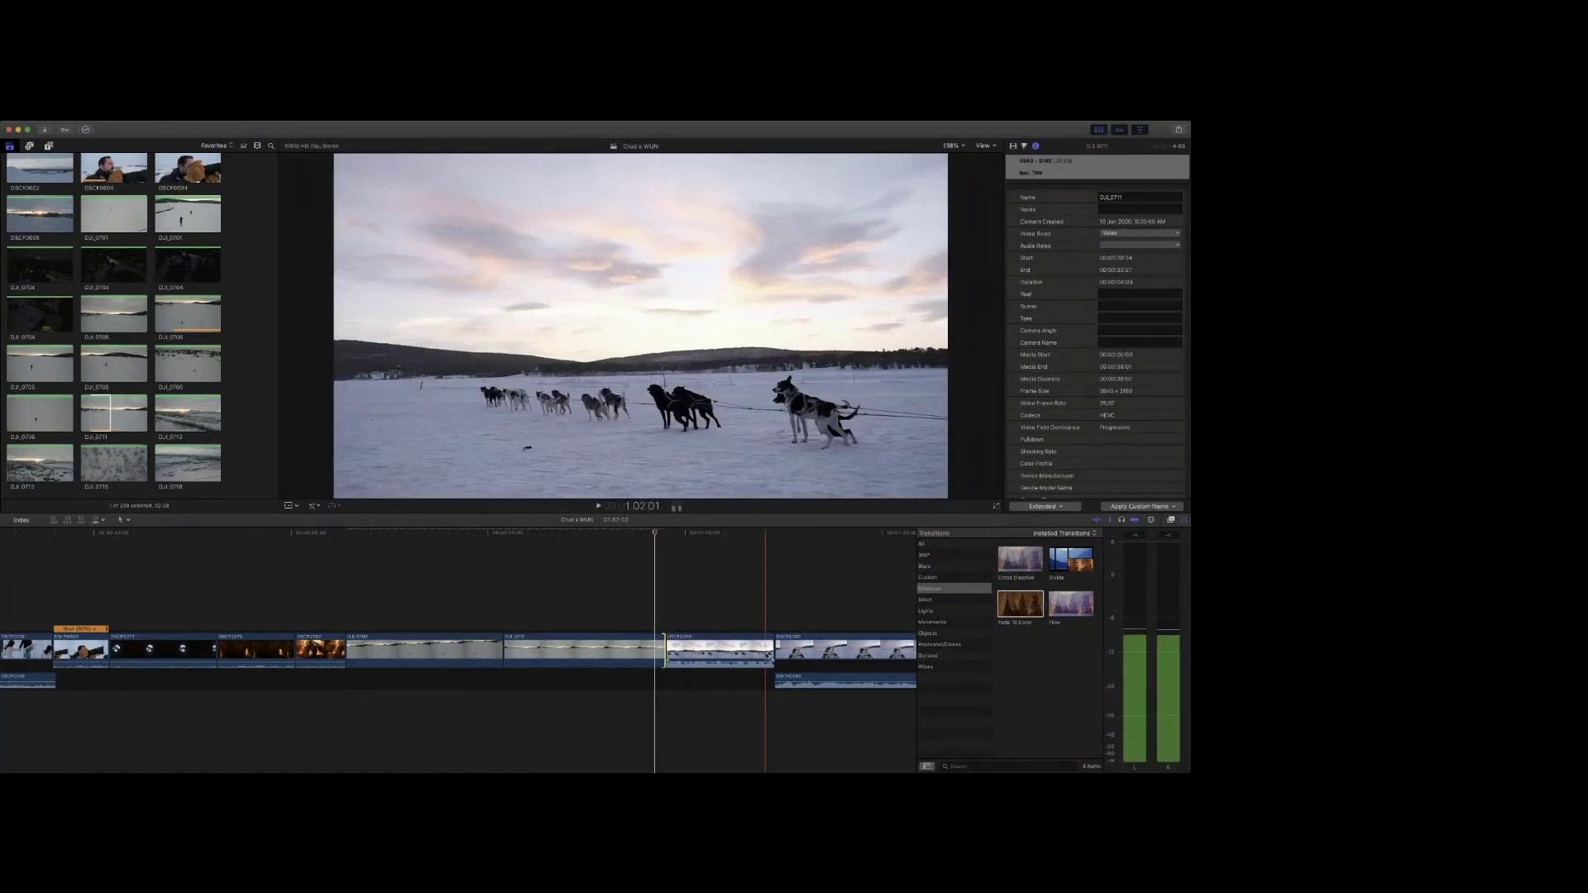
Step: Delete the wide sled-dog team shot after the drone clips and play back the cut to the sled view
left_click(712, 639)
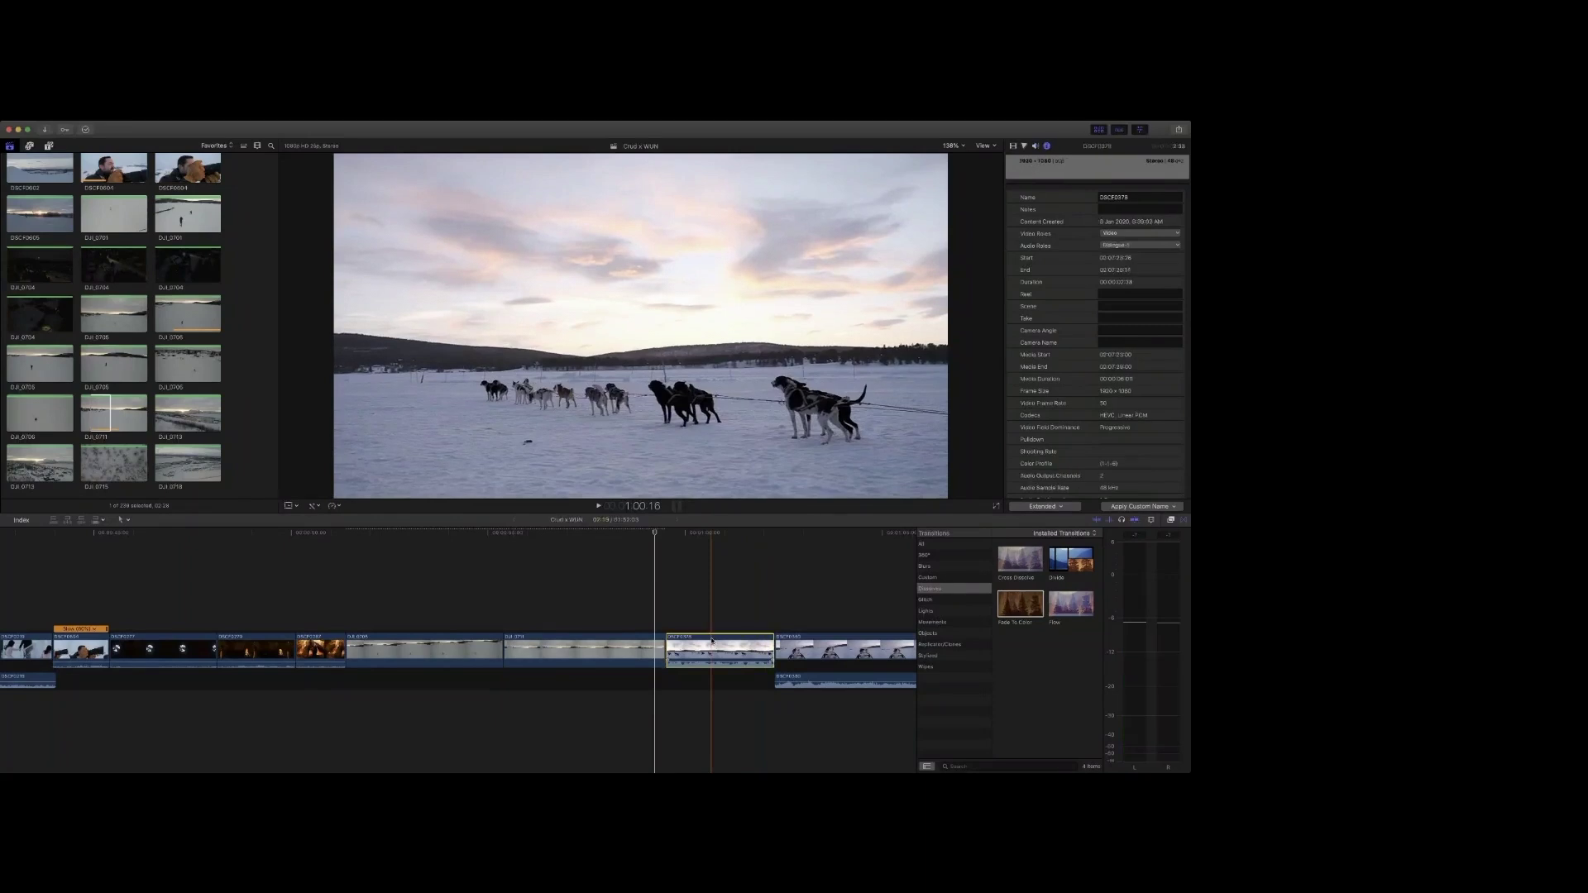
key("Delete")
key("space")
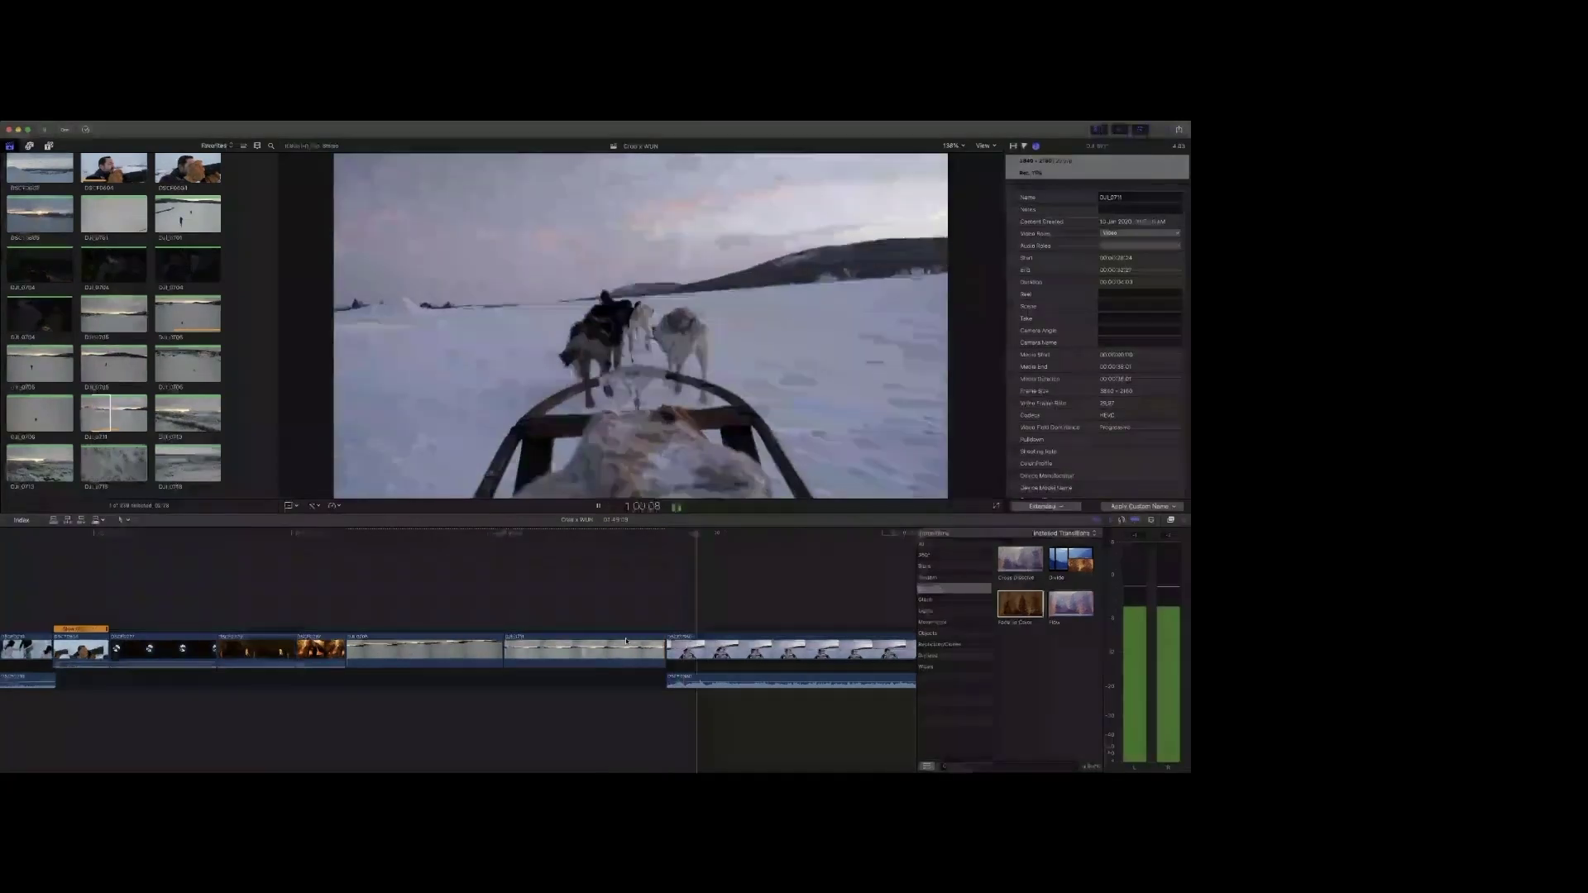
key("space")
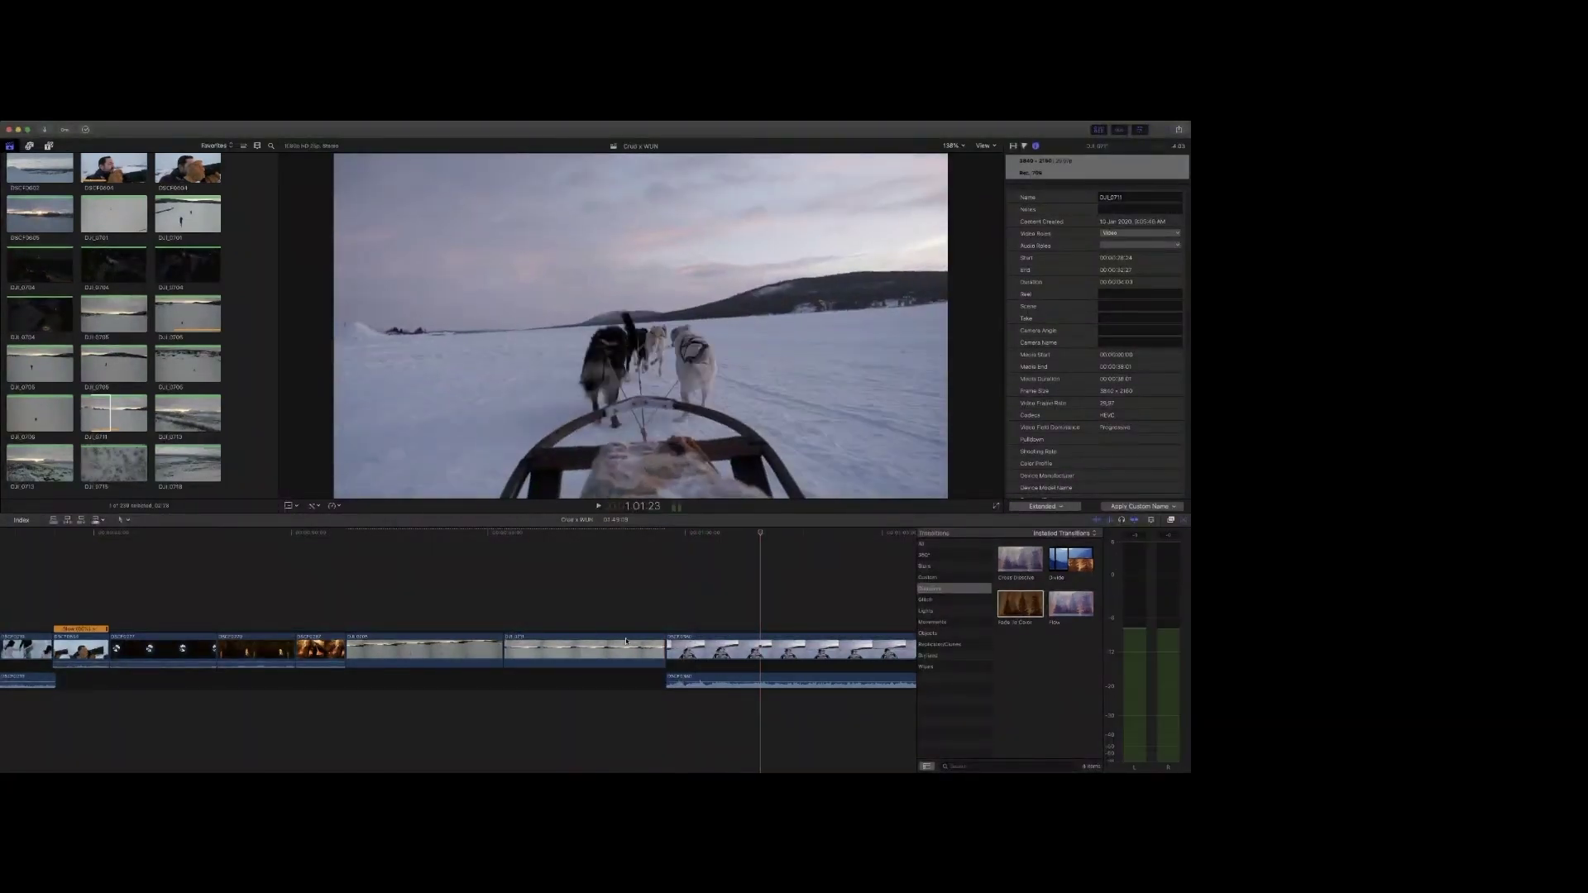
Step: Preview the night drone clips and append the one of the dark village to the end of the timeline
key("End")
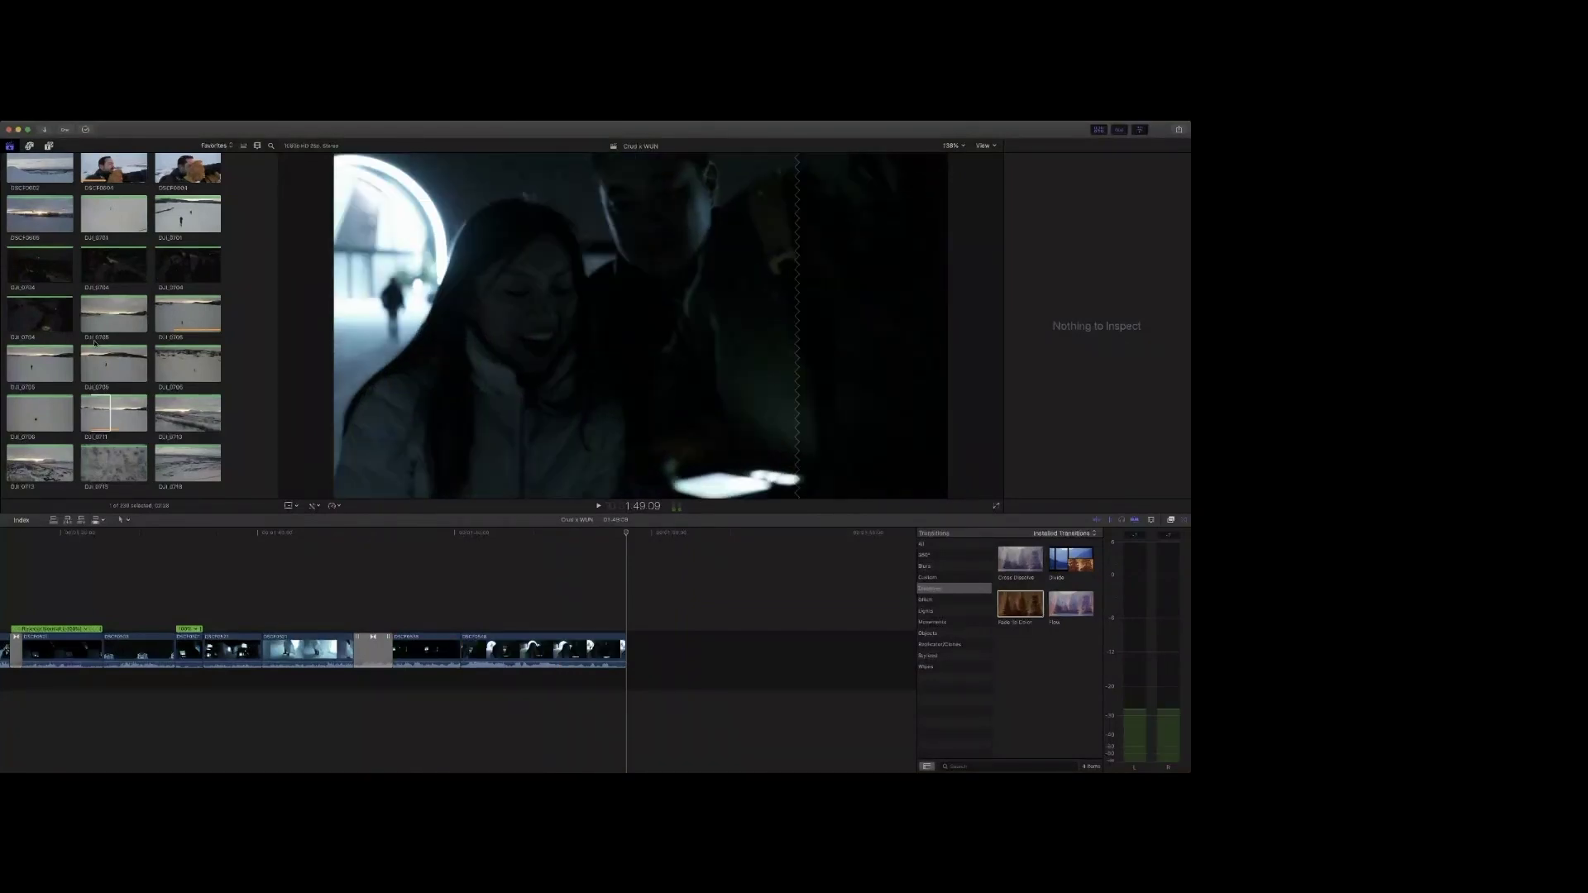
scroll(96, 354, "up", 2)
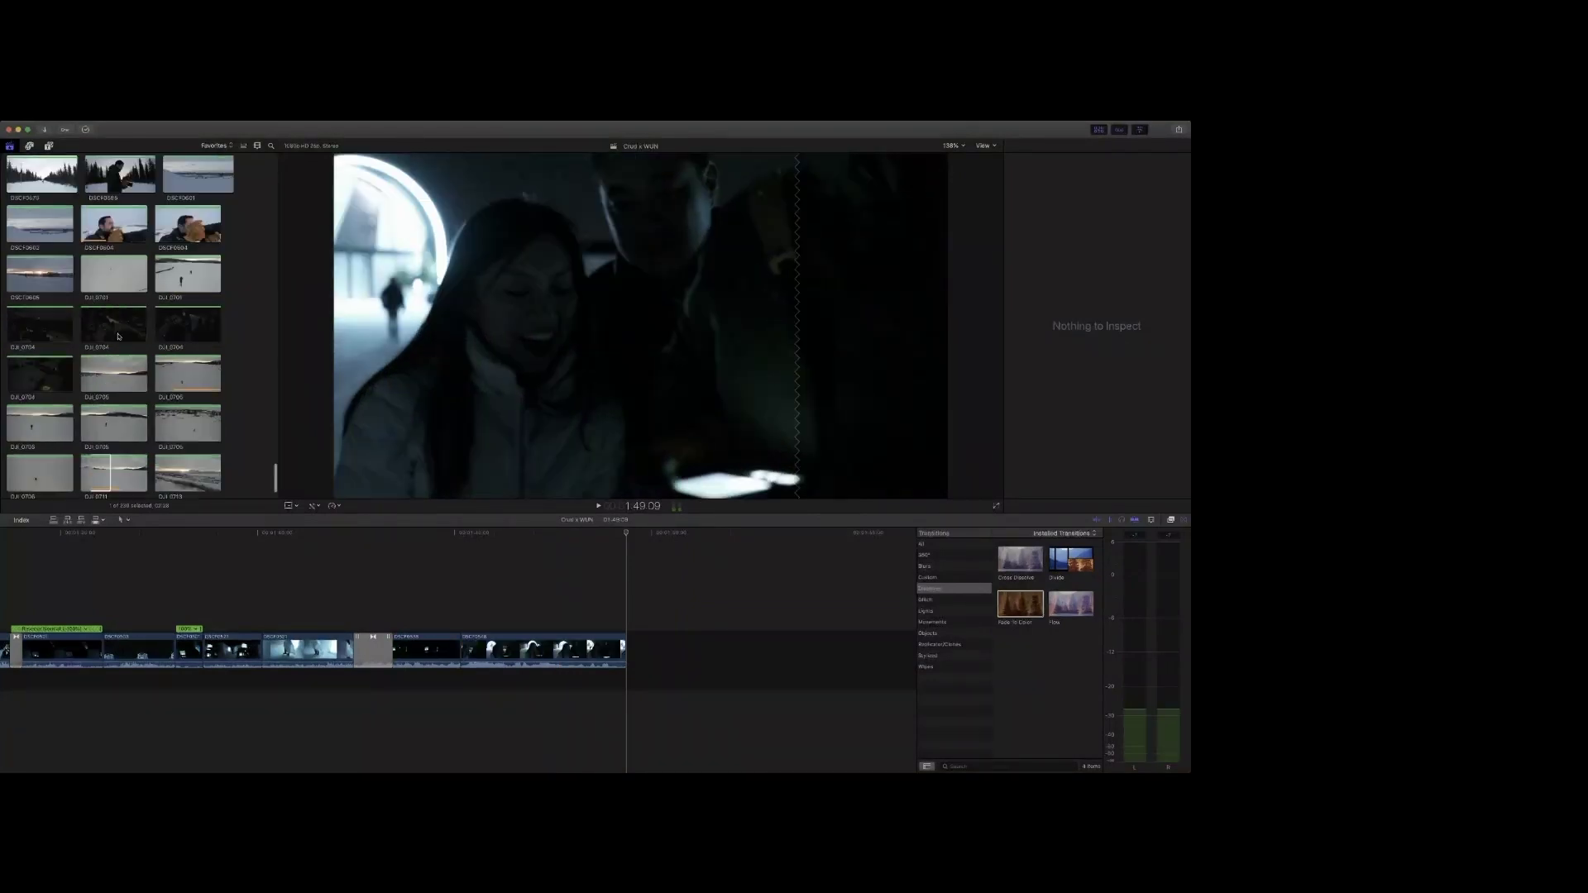
left_click(120, 333)
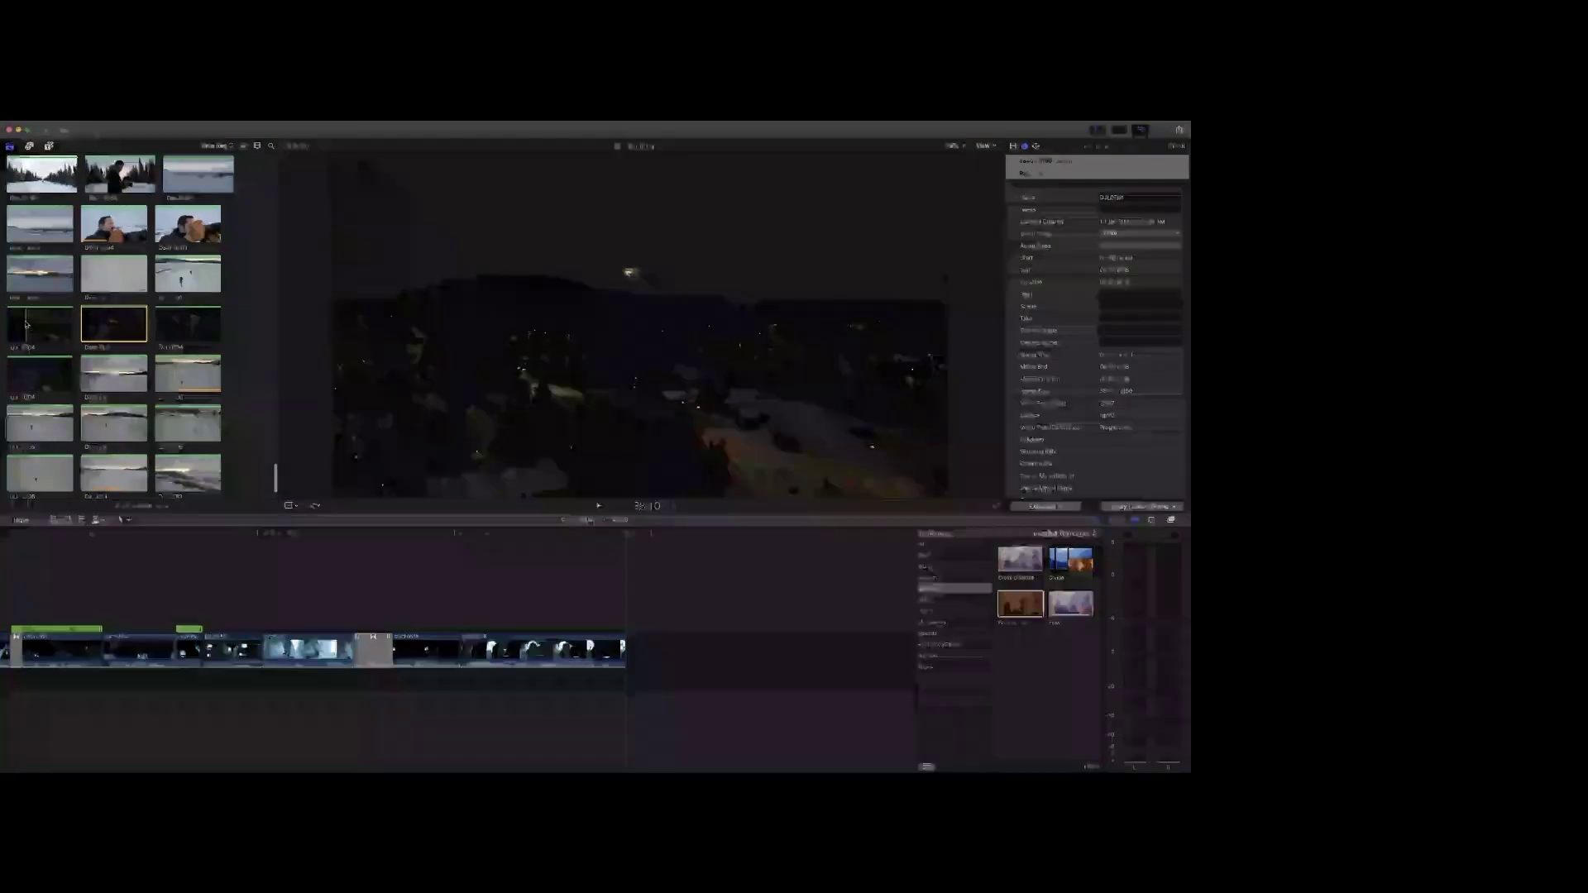
left_click(25, 324)
key("e")
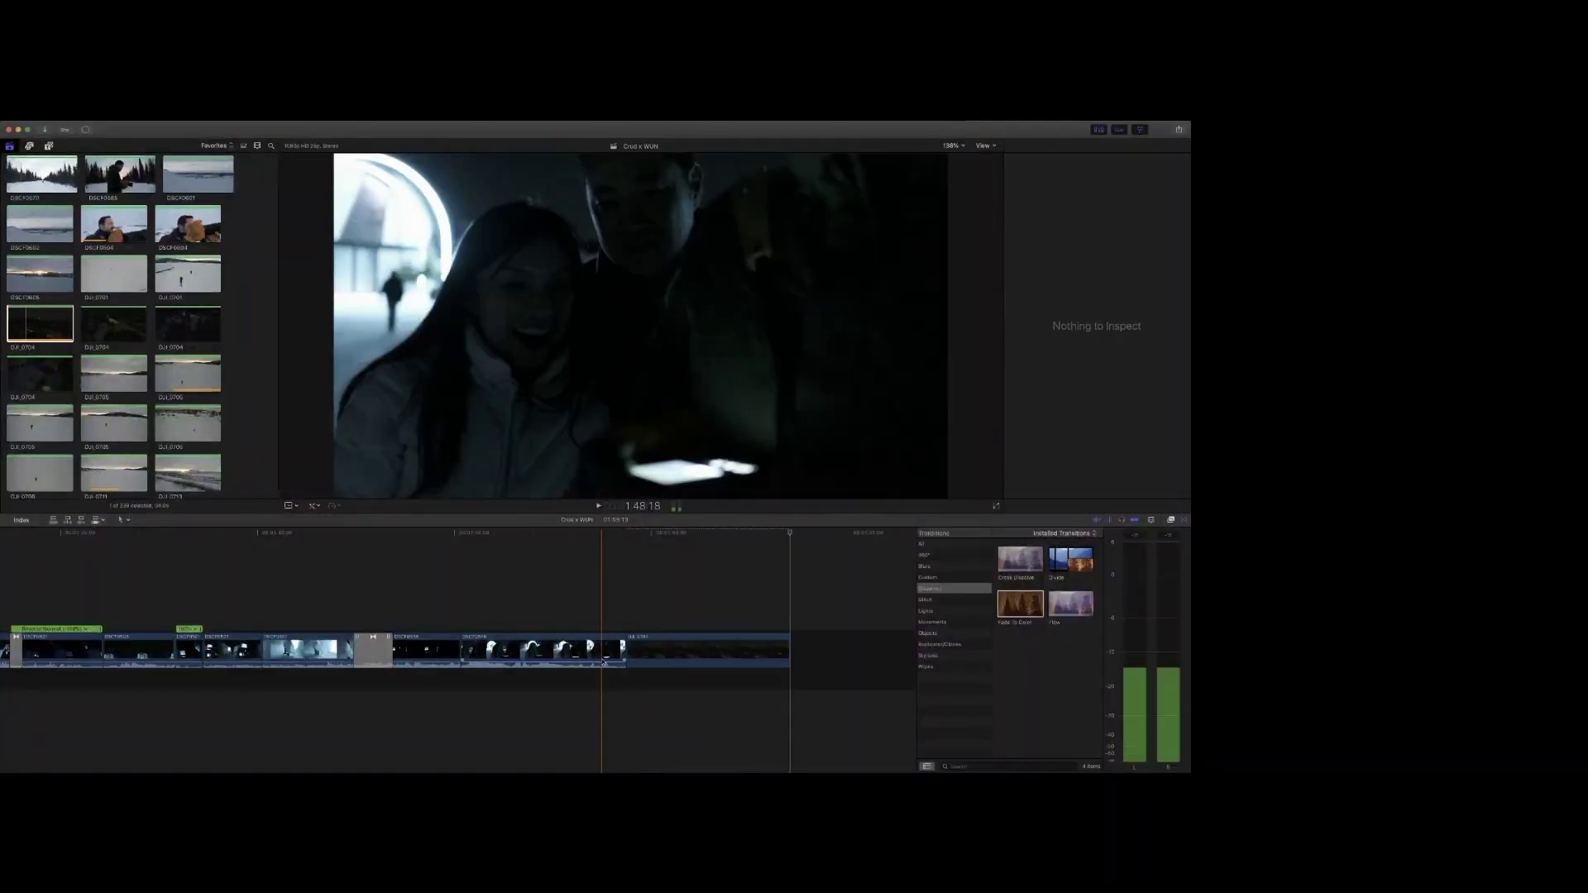
Step: Expand the audio of the couple's night shot and extend its end under the night drone shot, playing back the cut
left_click(603, 662)
key("space")
key("space")
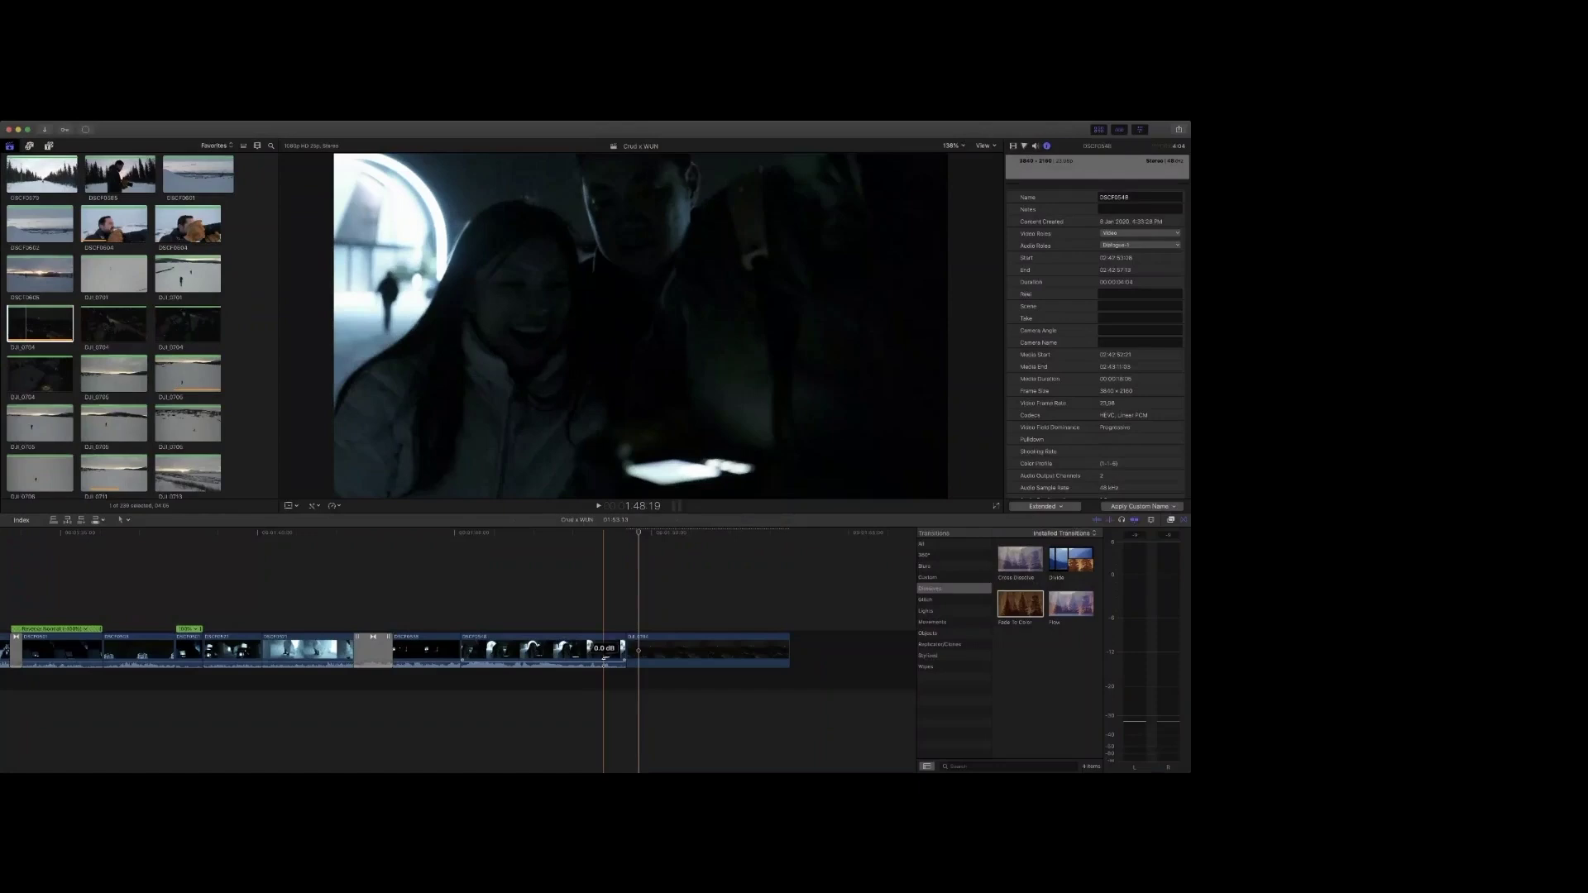
double_click(605, 663)
left_click_drag(615, 674, 679, 679)
key("space")
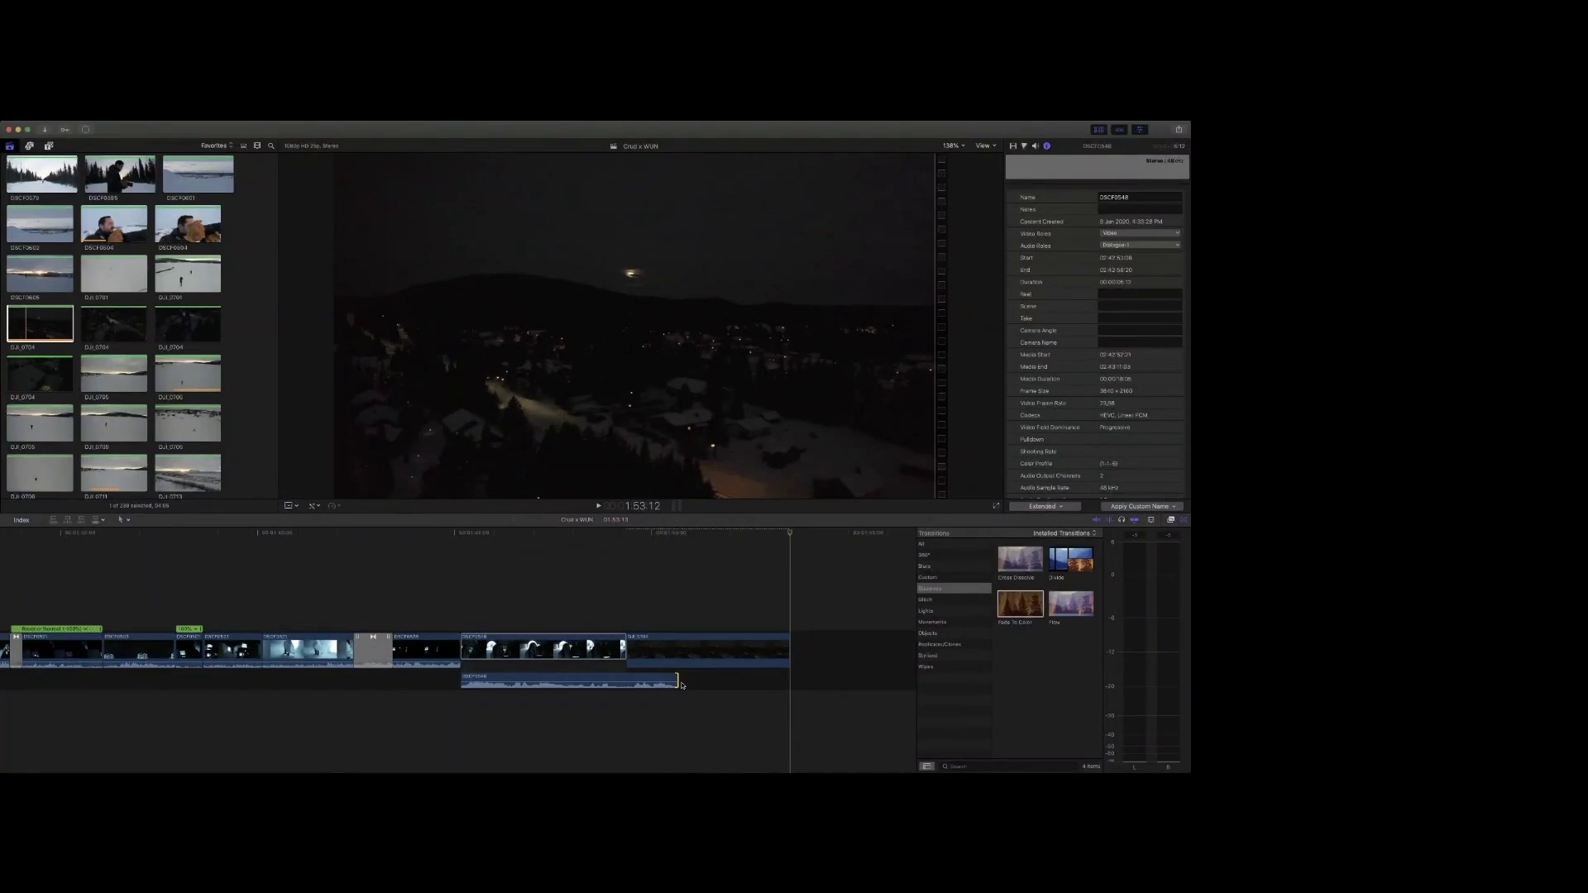
Step: Add a Cross Dissolve at the end of the night drone shot, lengthen it and play back the fade
left_click(787, 653)
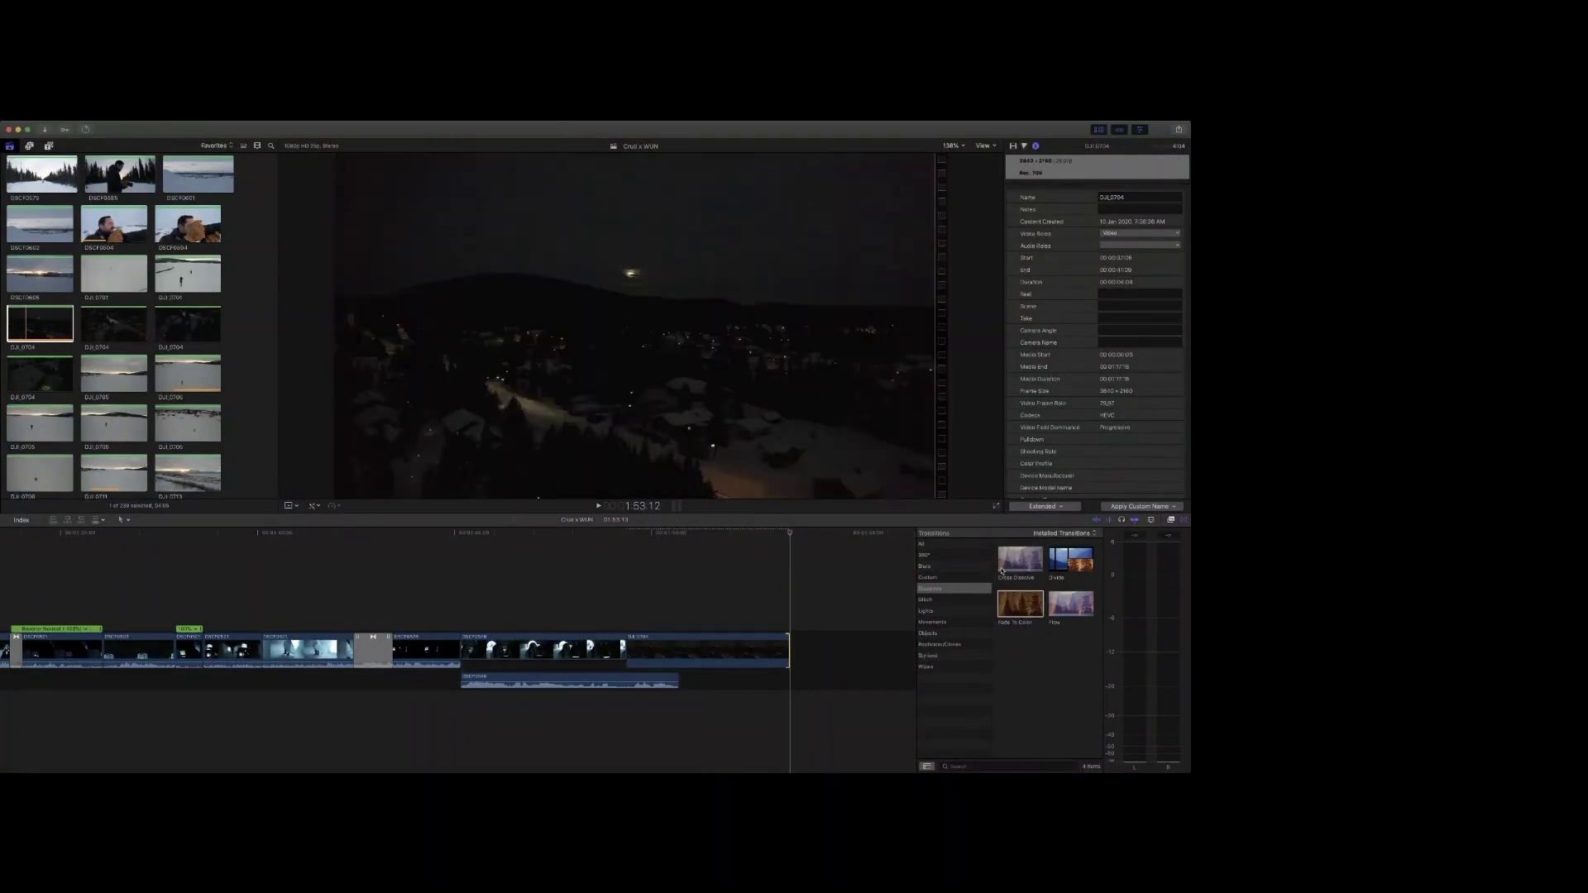
double_click(1003, 566)
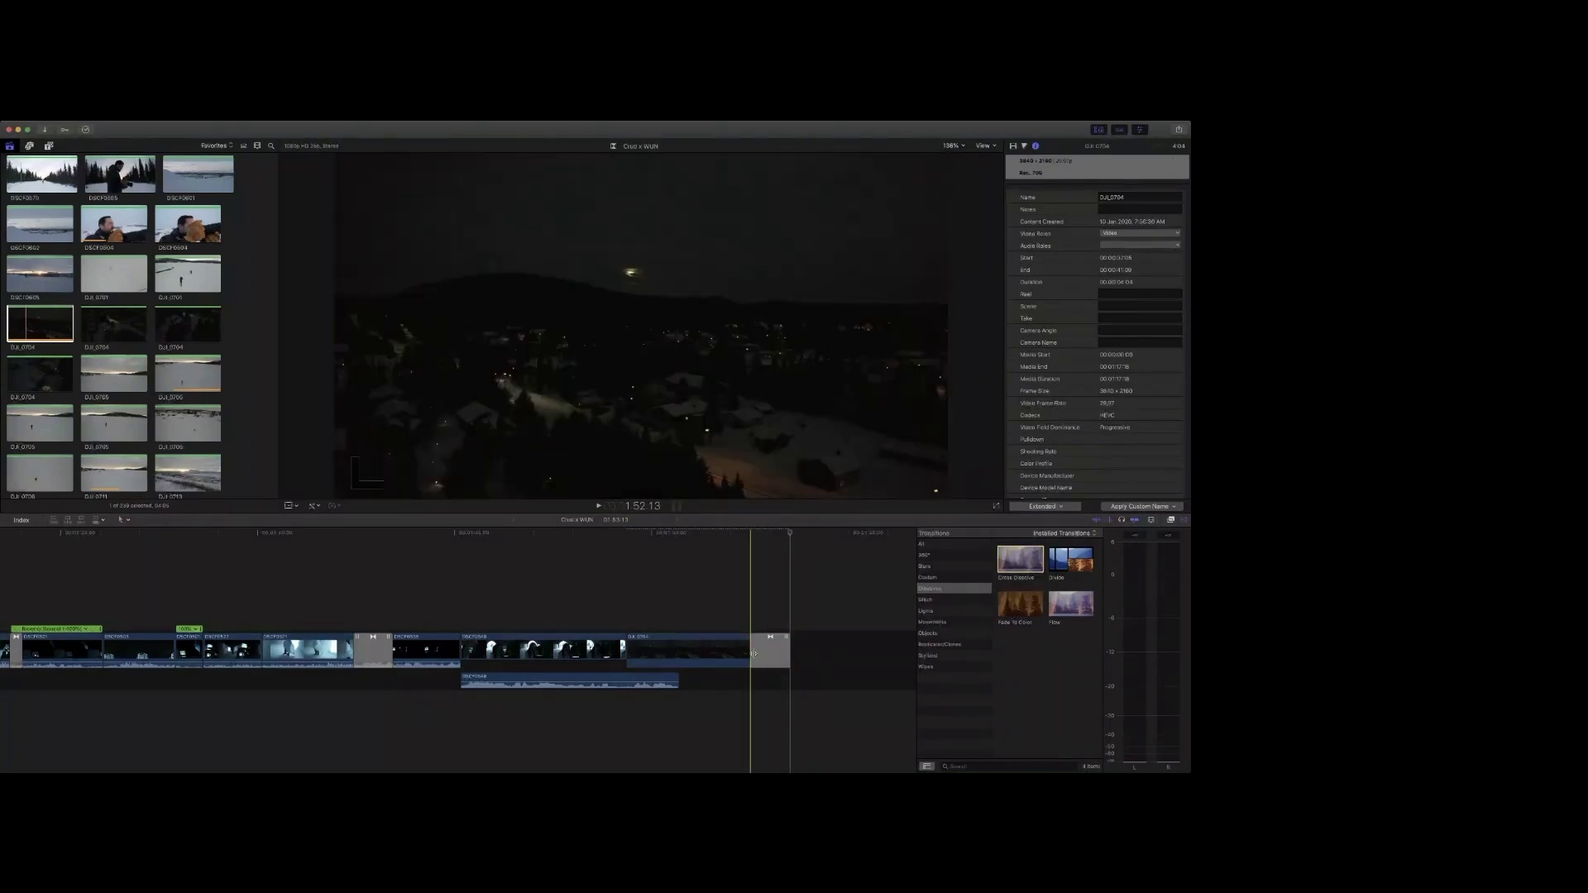
left_click_drag(754, 654, 720, 653)
key("space")
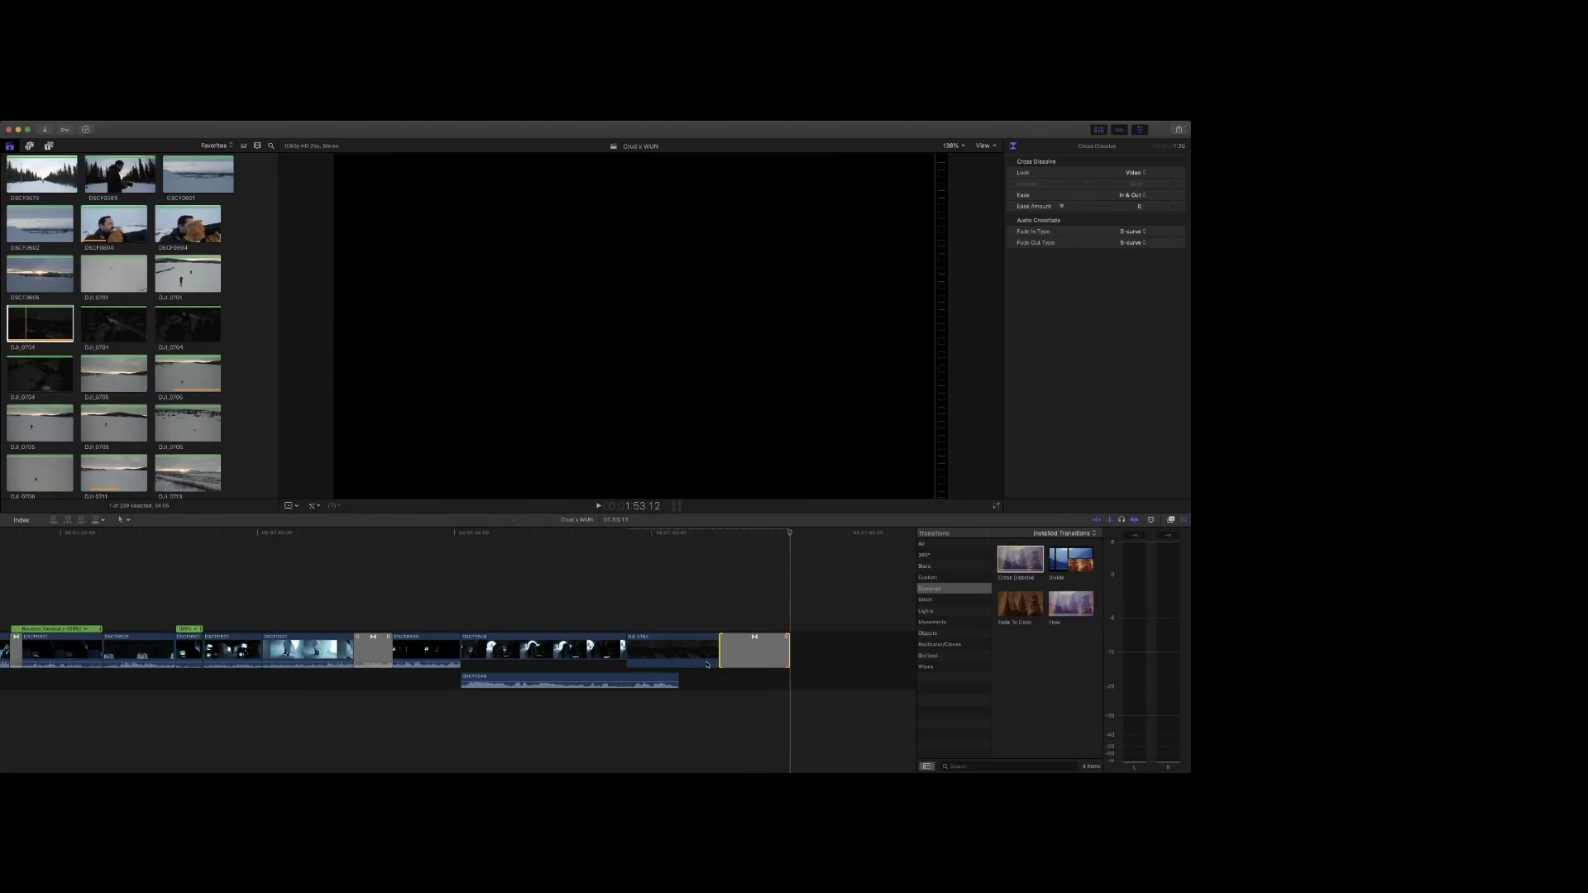
Step: Return to the beginning of the timeline for playback of the edit
key("Home")
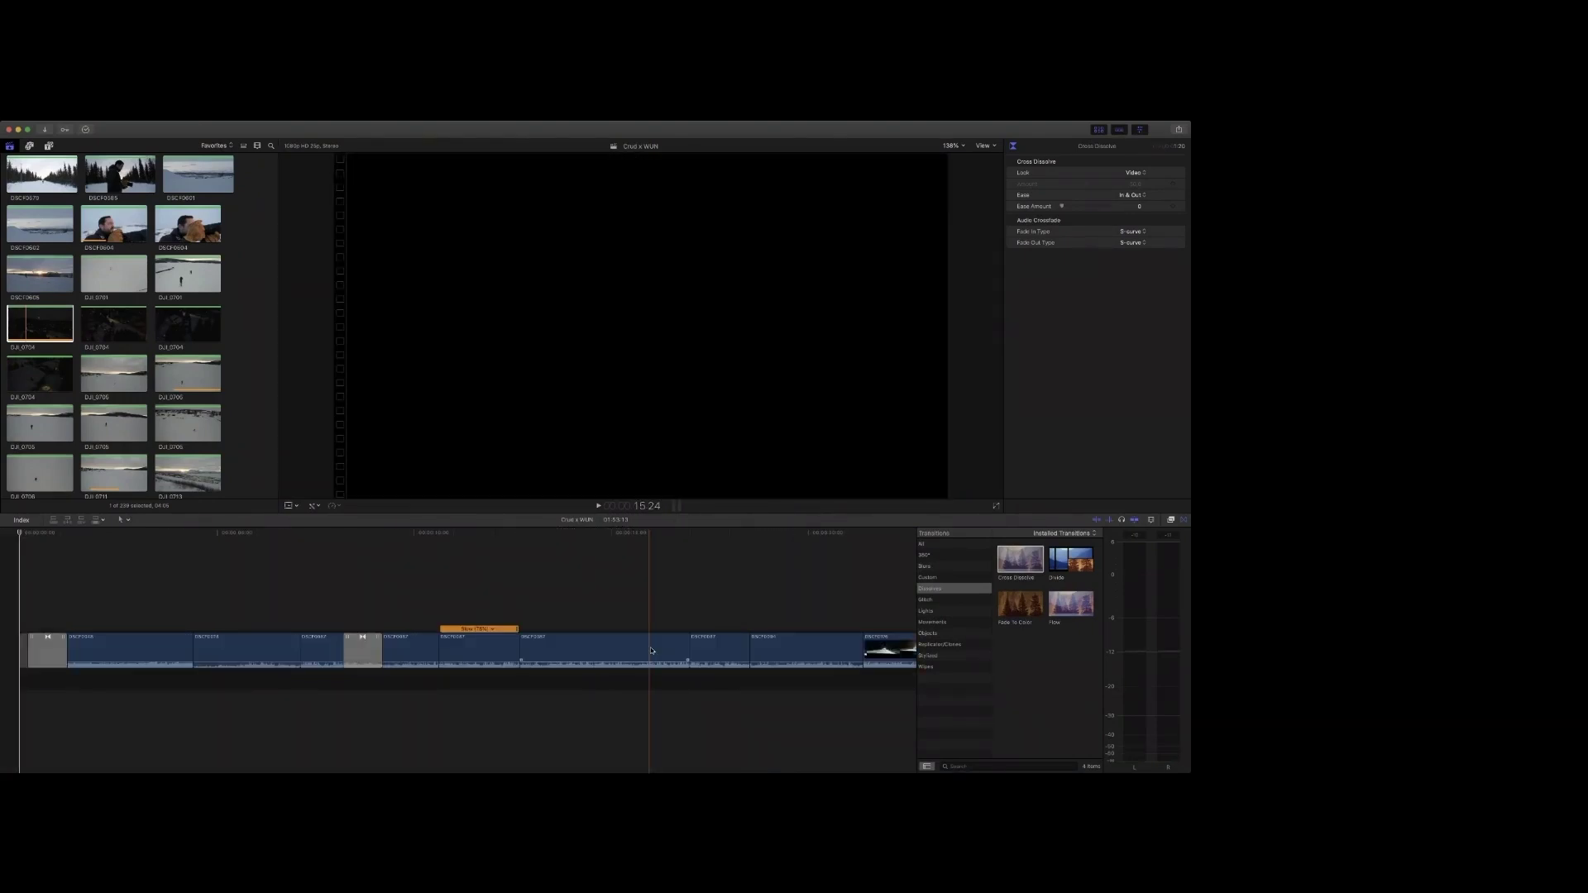
key("space")
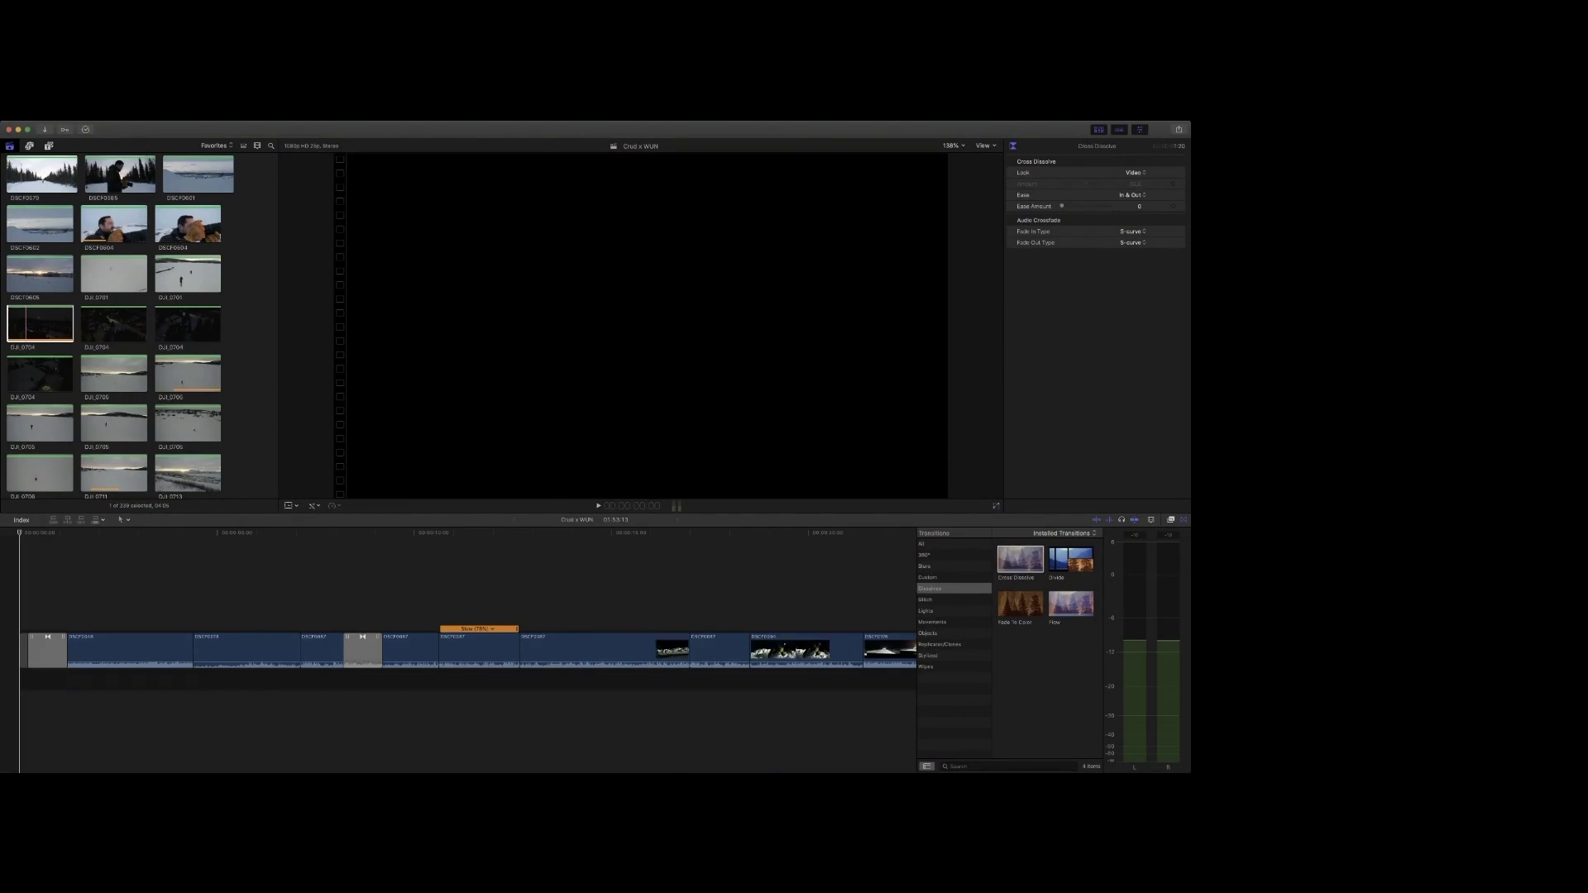
key("super+Tab")
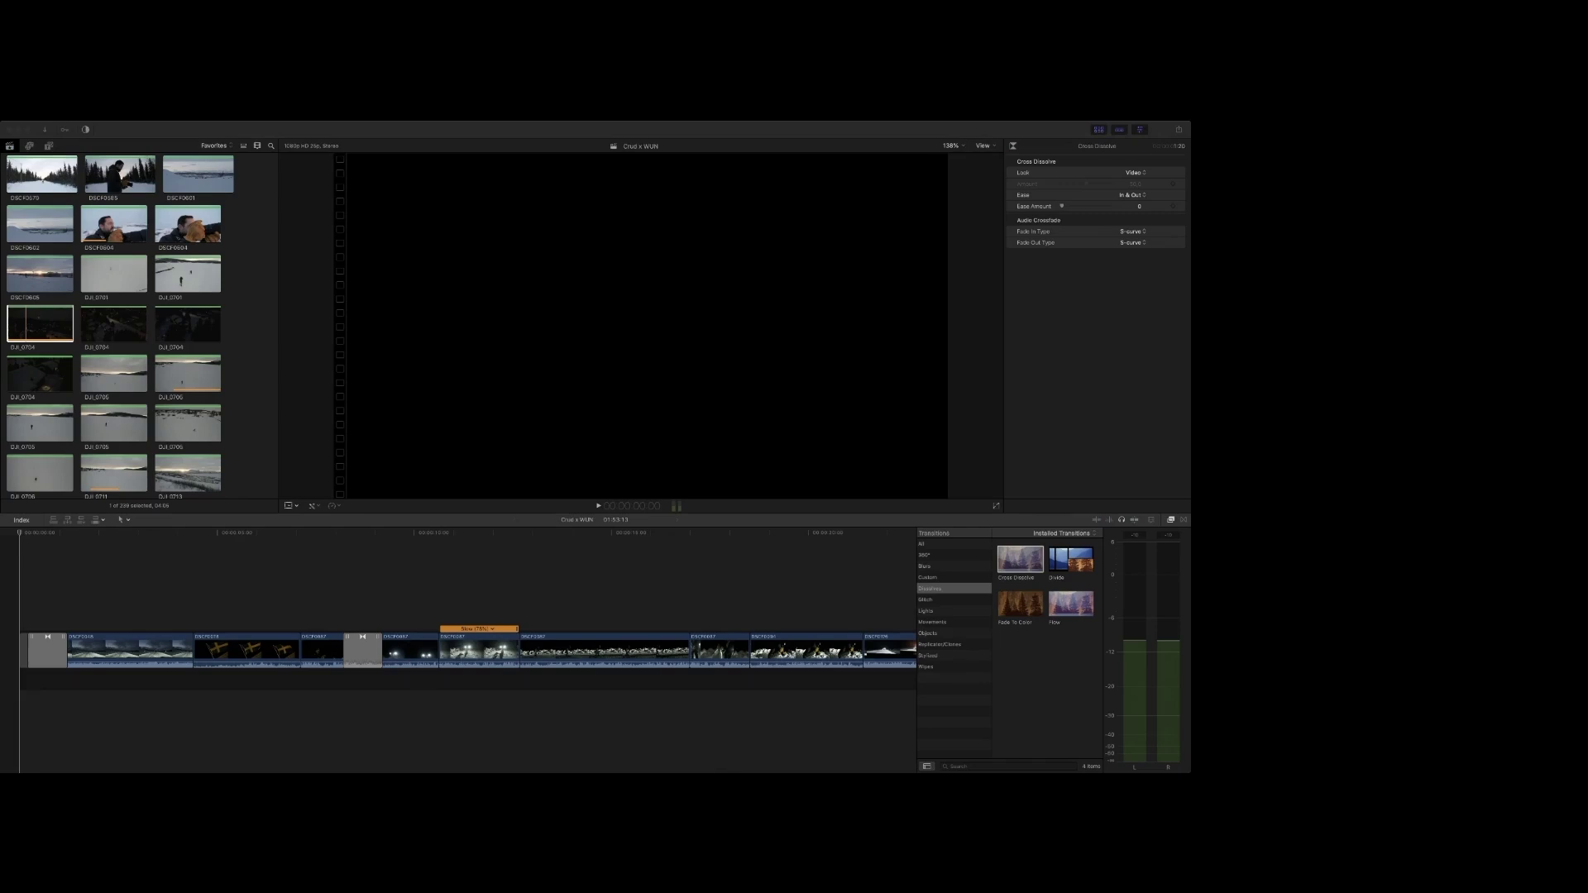
left_click(64, 698)
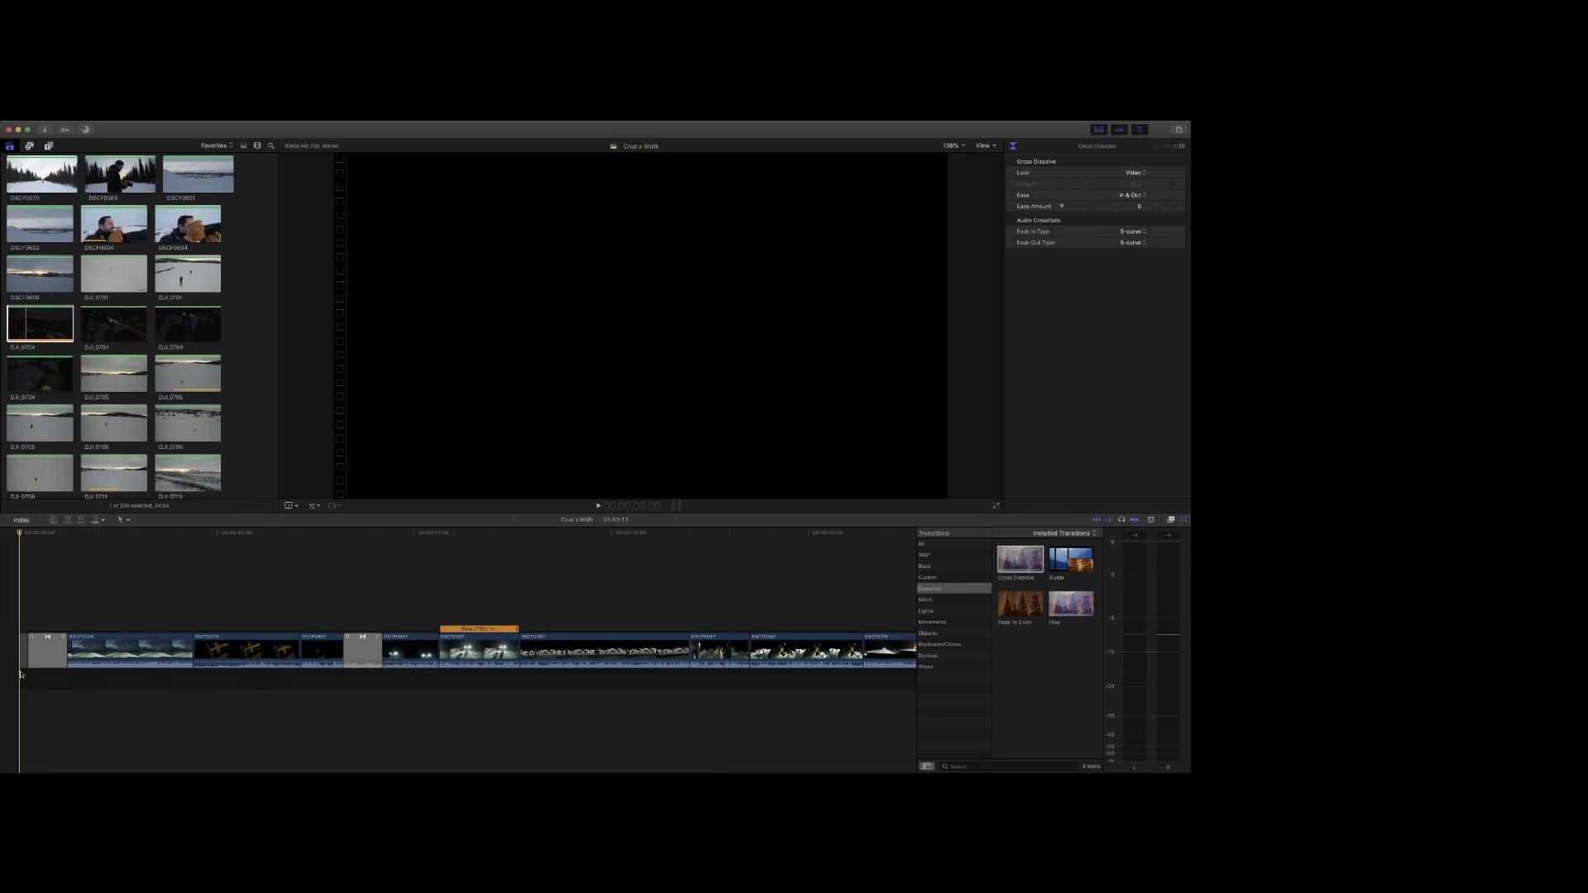
Step: Play back the edit full screen from the opening through to the ice mug shot
left_click(20, 671)
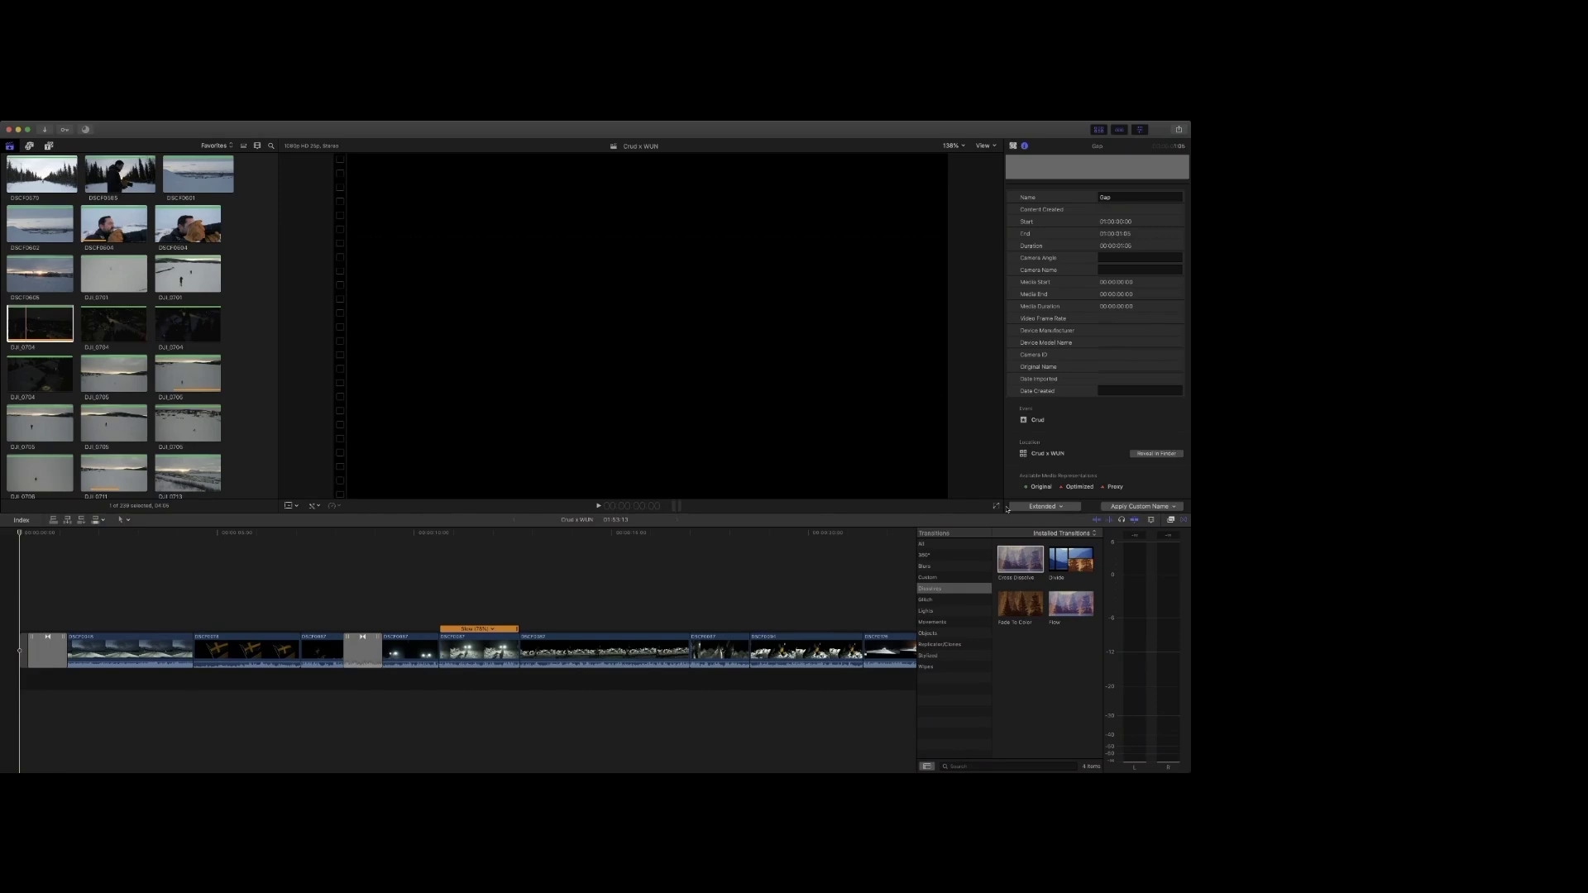
left_click(26, 584)
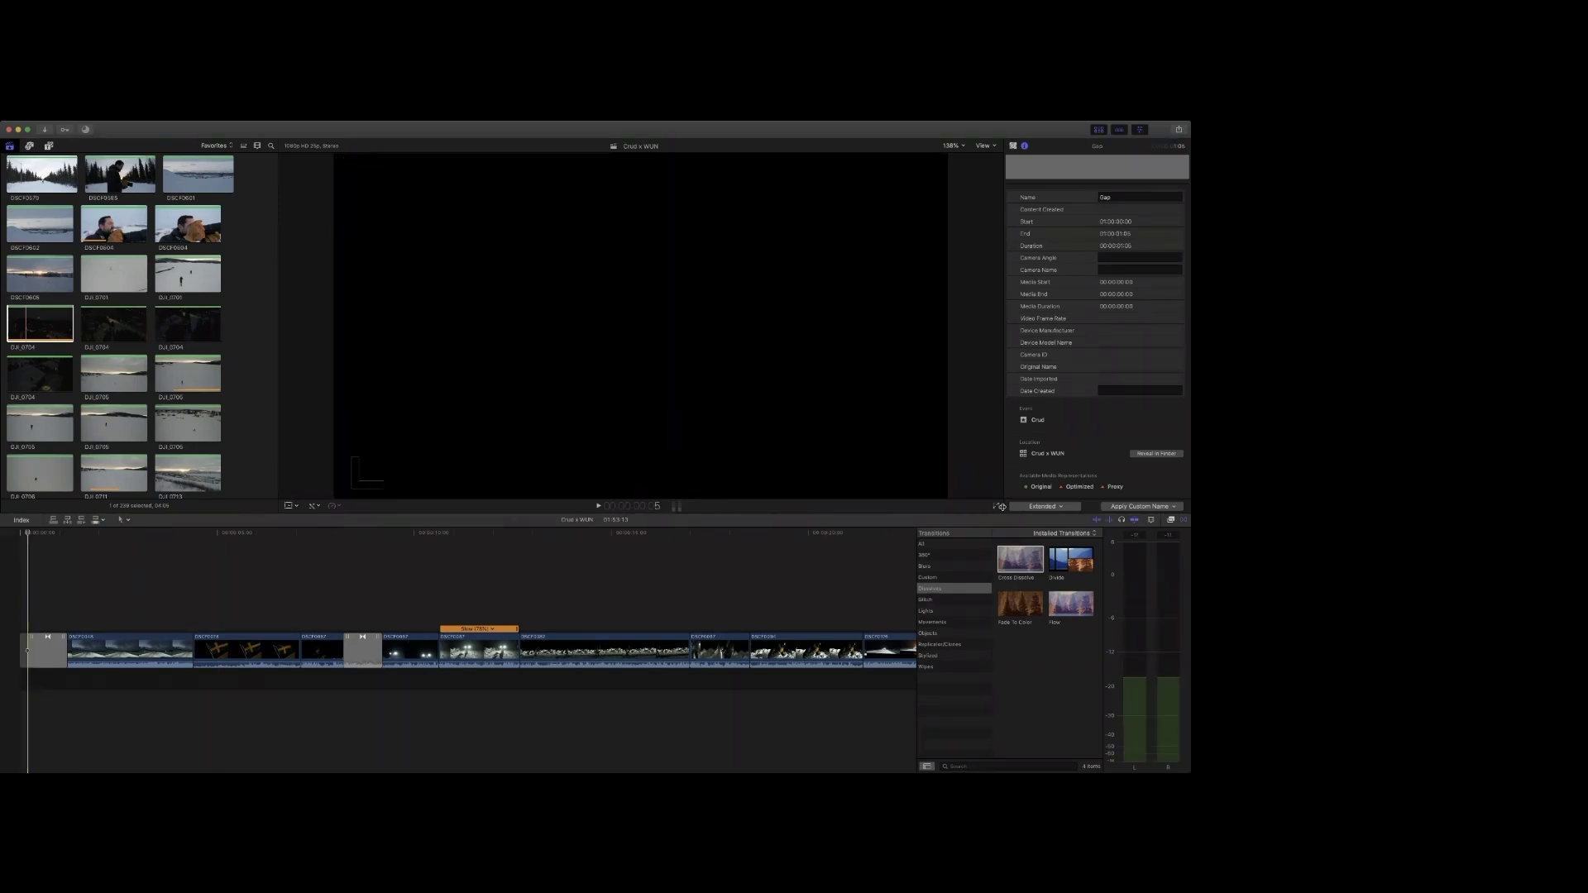
key("space")
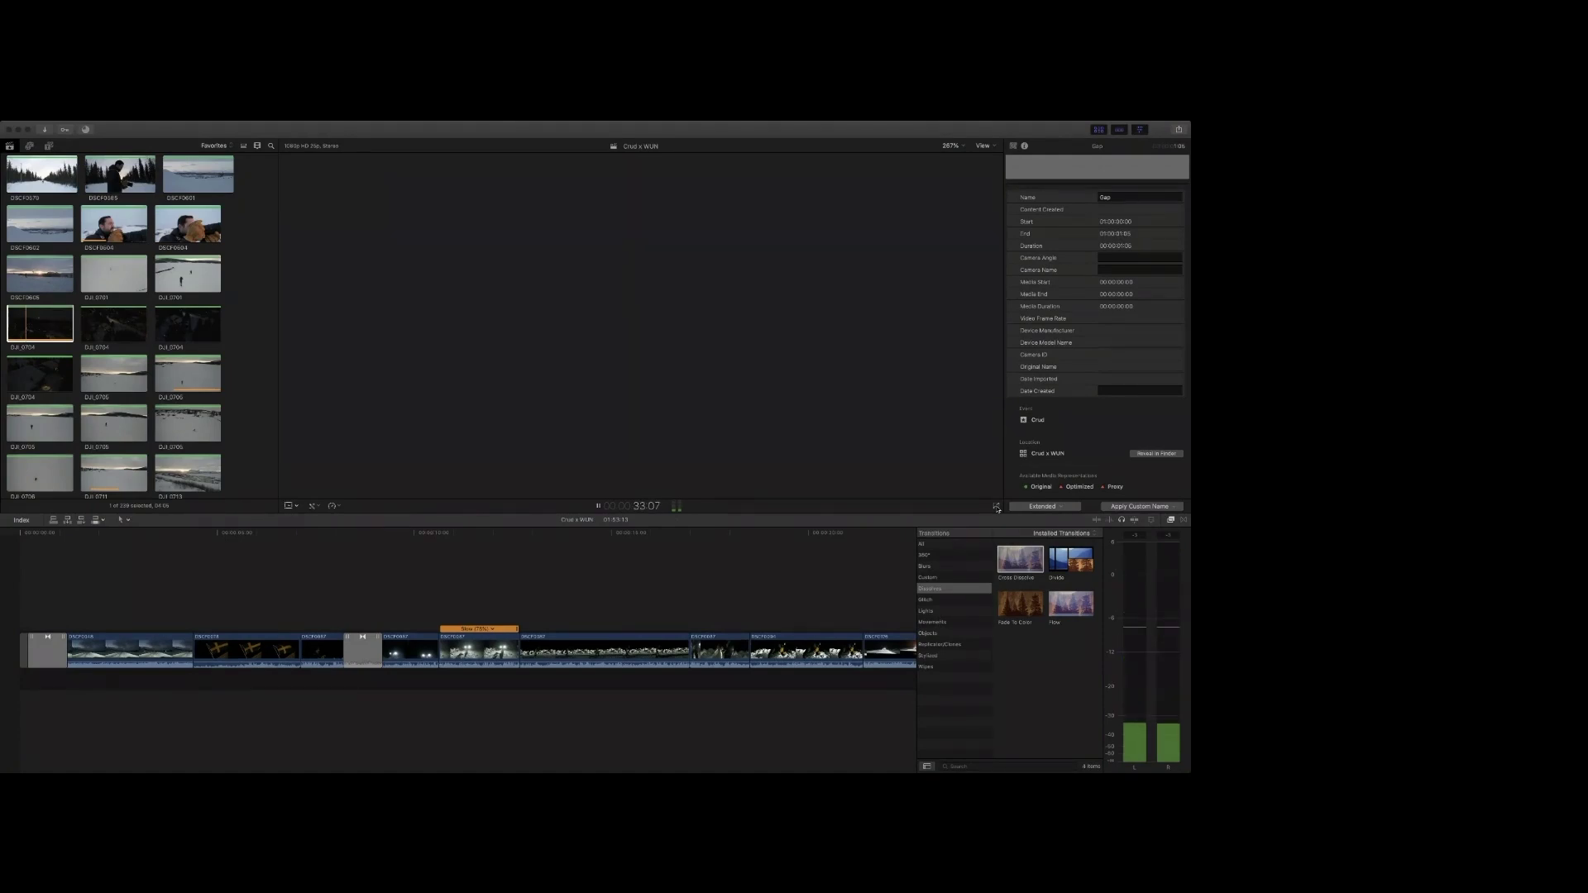
key("space")
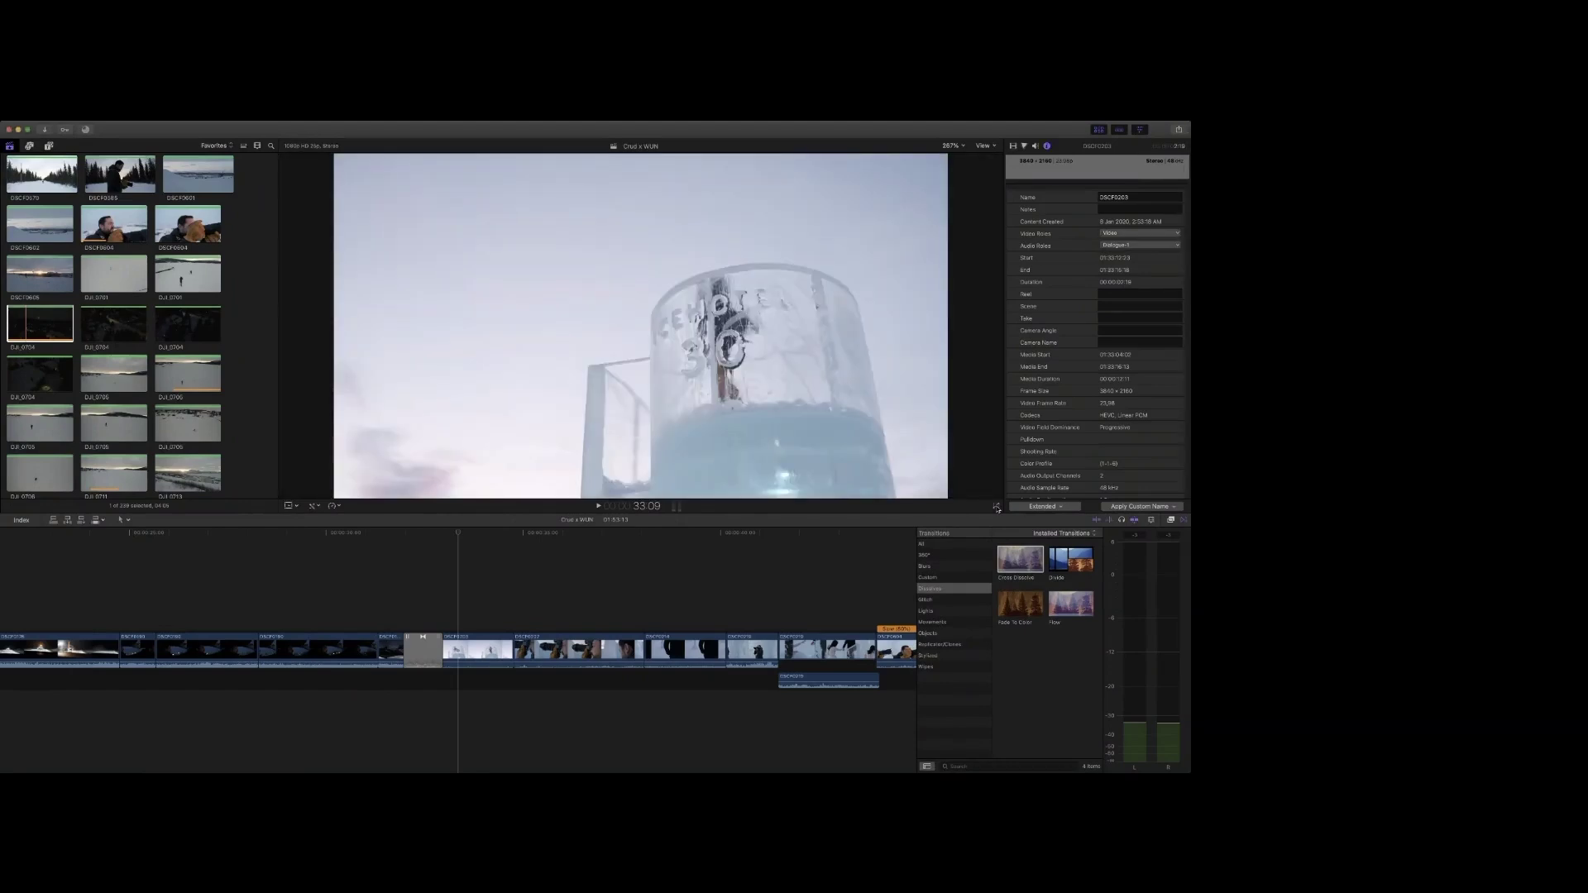
Step: Delete the transition before the ice mug shot, and delete the dark snowy road shot preceding it
left_click(424, 651)
key("Delete")
left_click(419, 651)
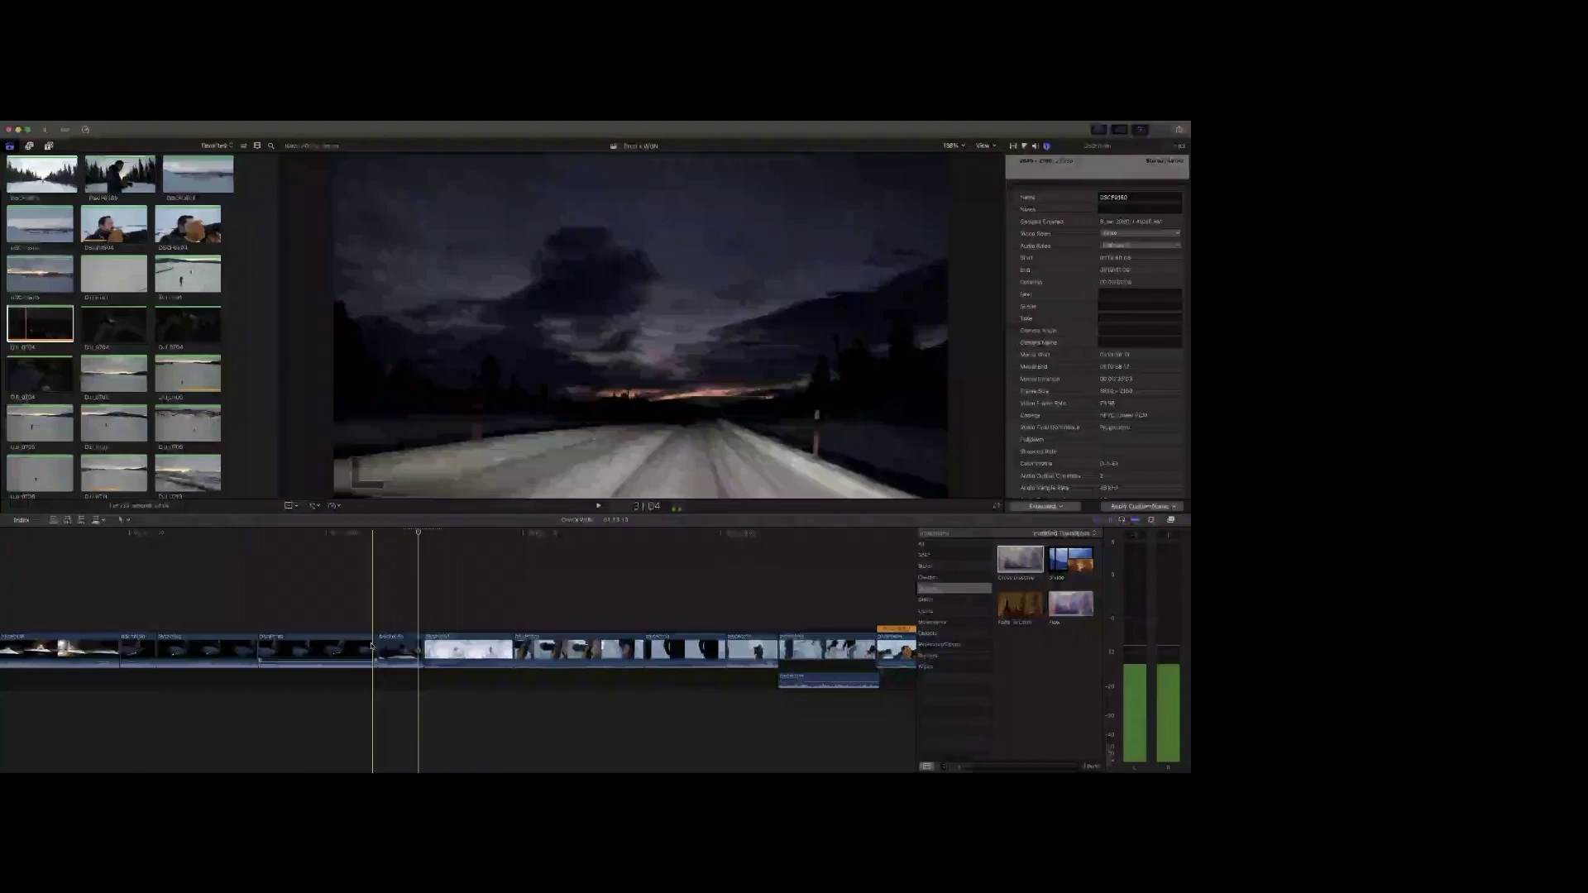
left_click(395, 655)
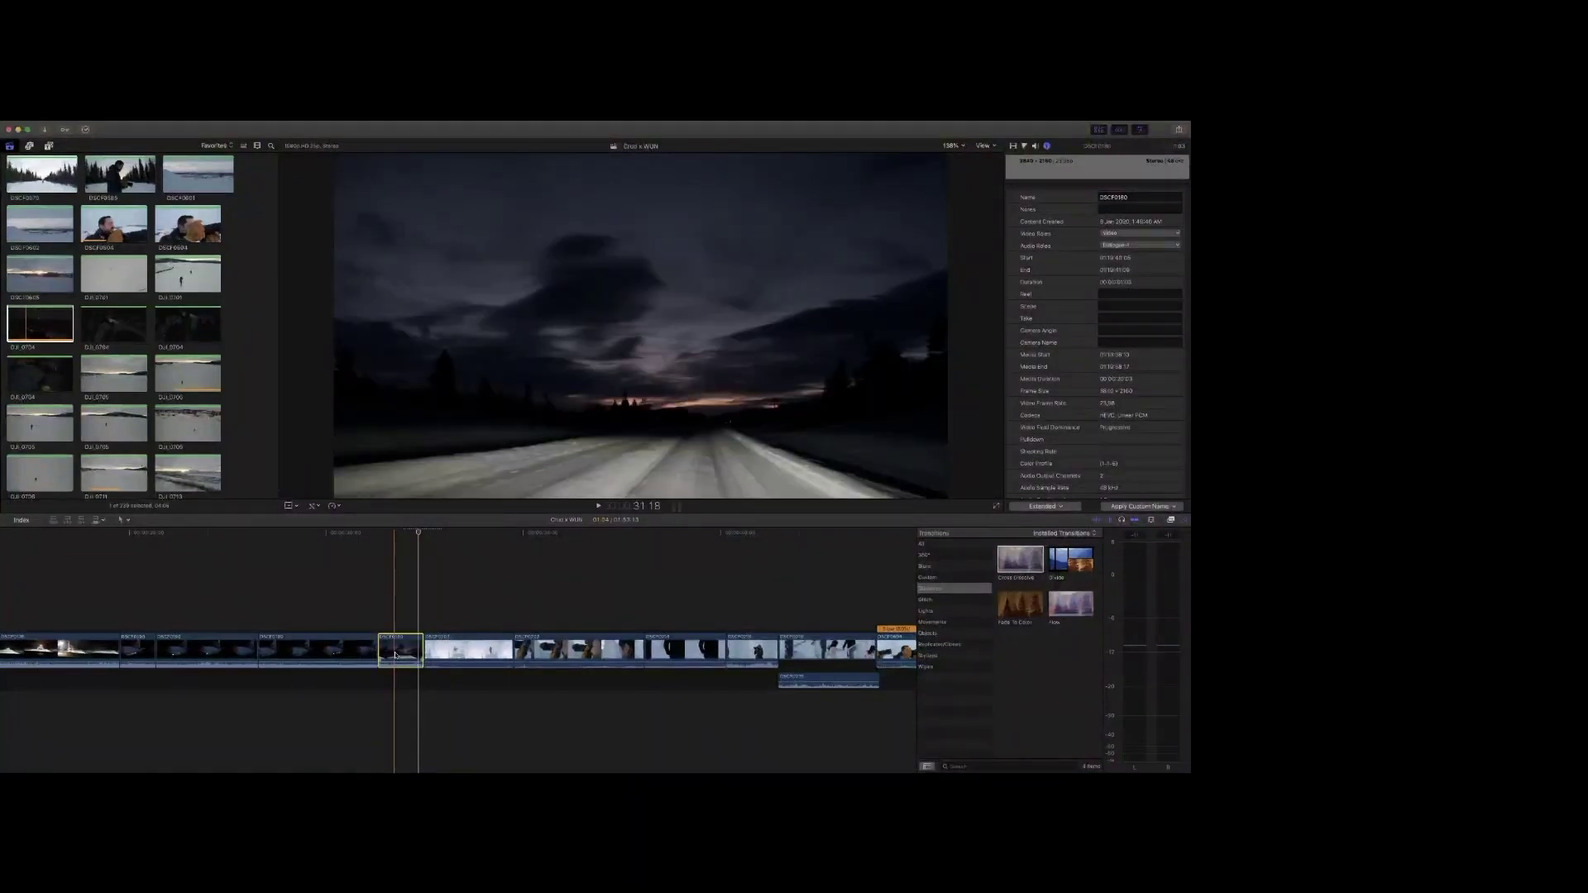
key("Delete")
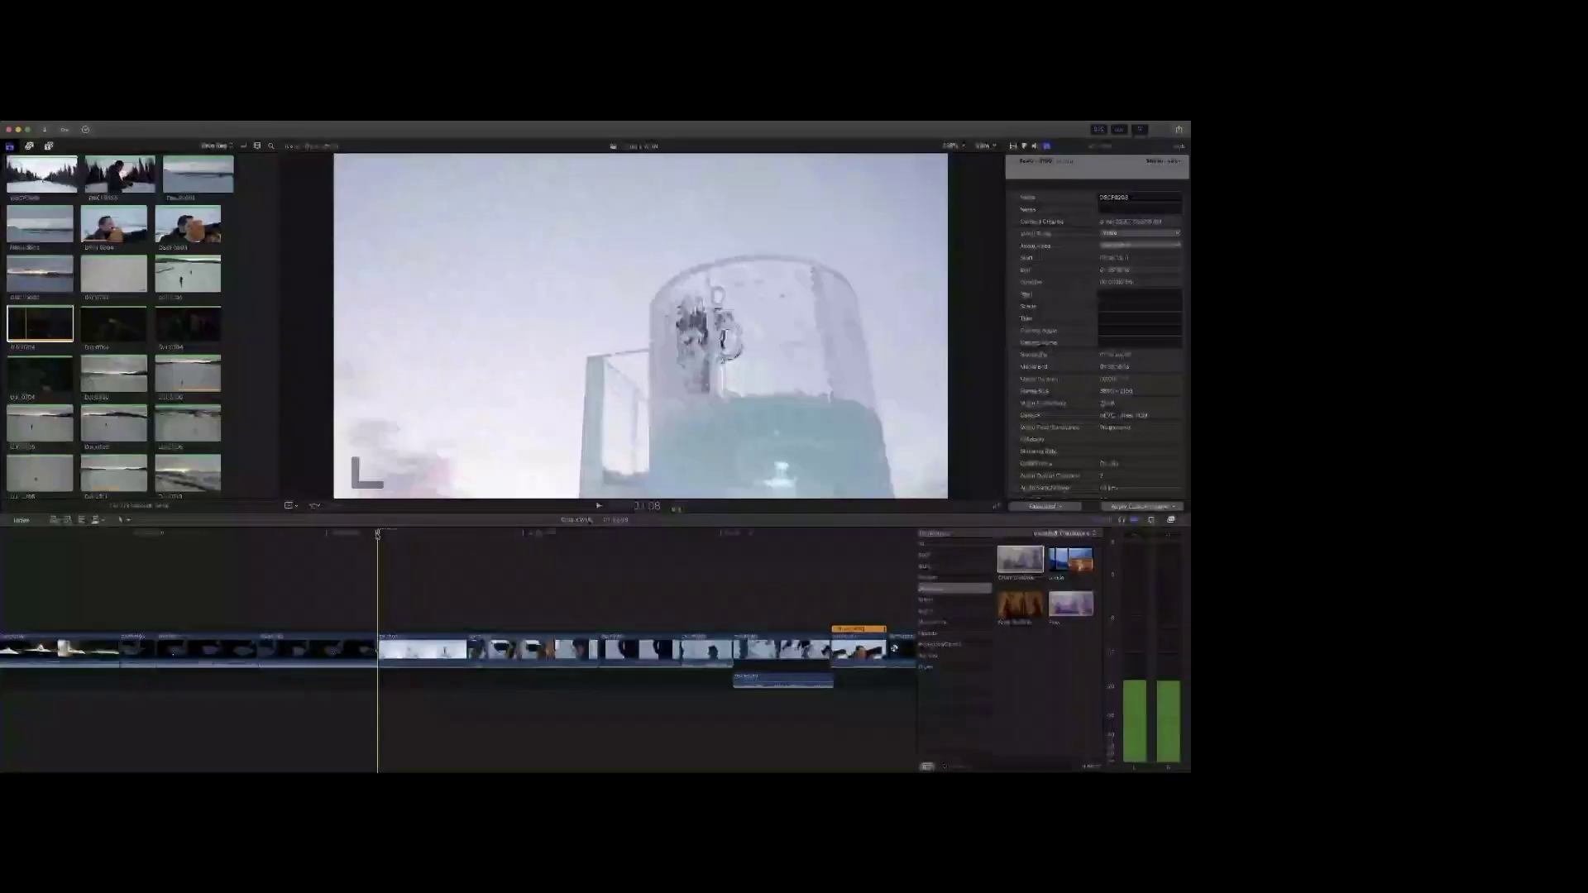
Step: Shorten the end of the long night shot of the photographer by the snowbank and play back the following shots
left_click(165, 530)
left_click_drag(163, 529, 3, 531)
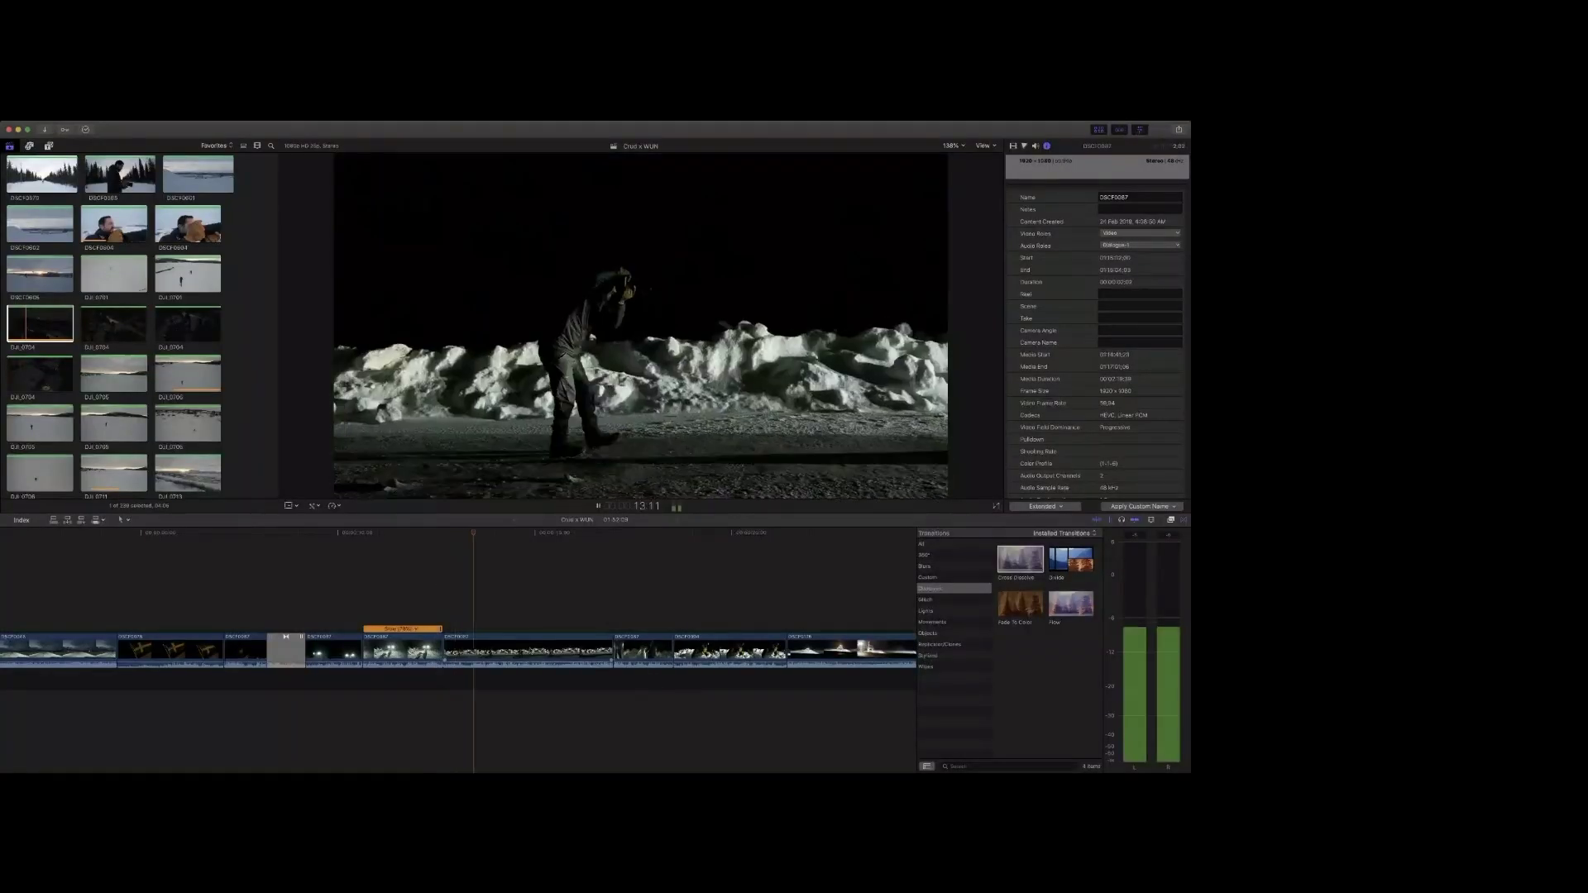
key("space")
left_click_drag(611, 647, 537, 646)
left_click(634, 534)
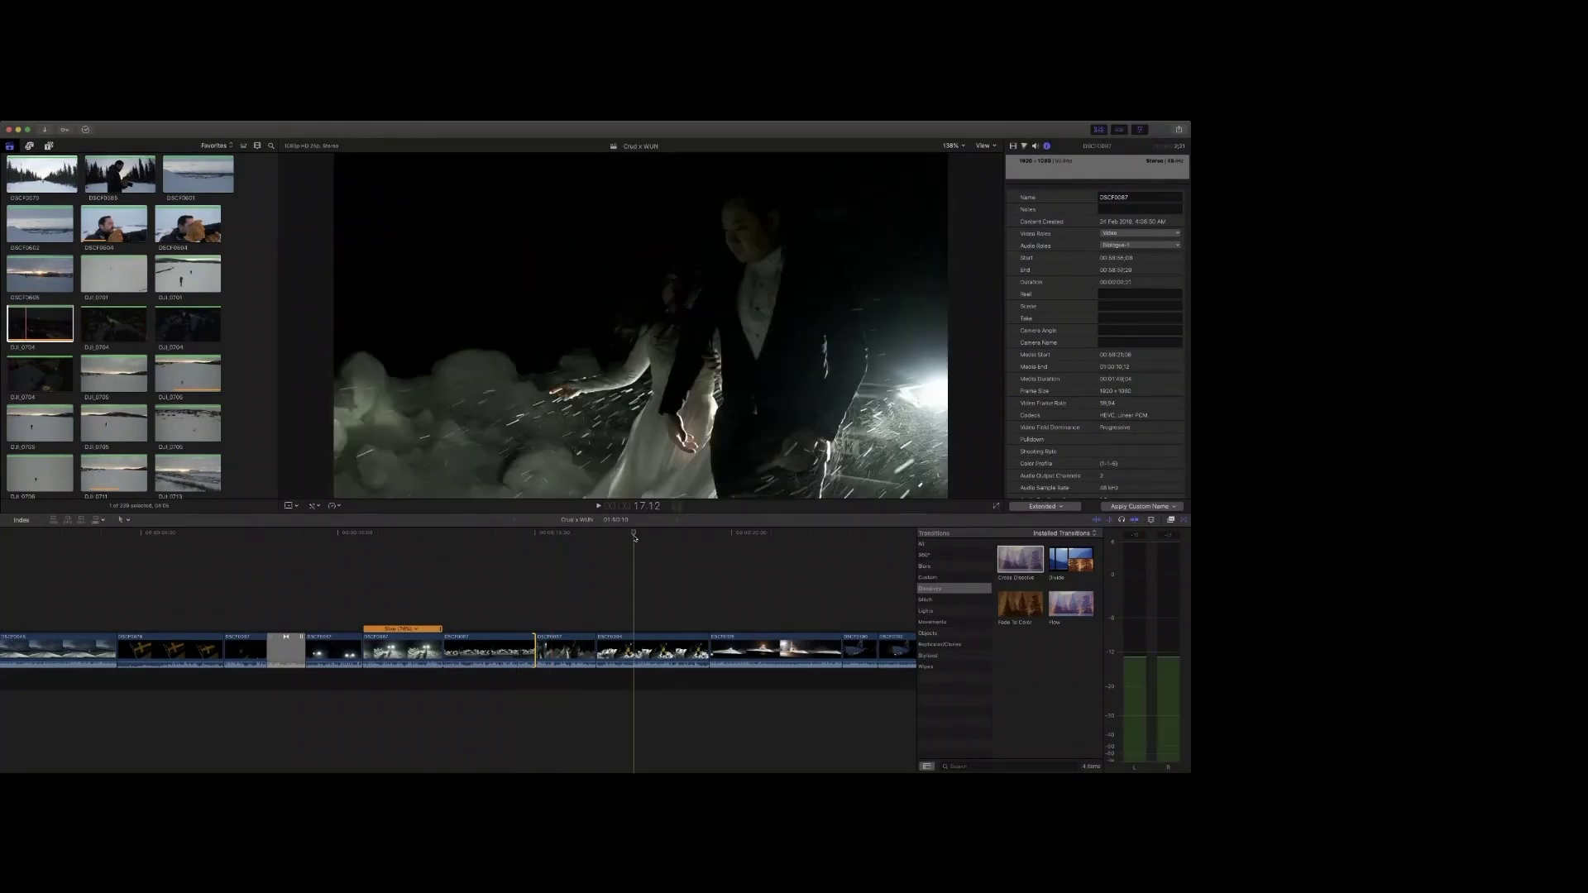
key("space")
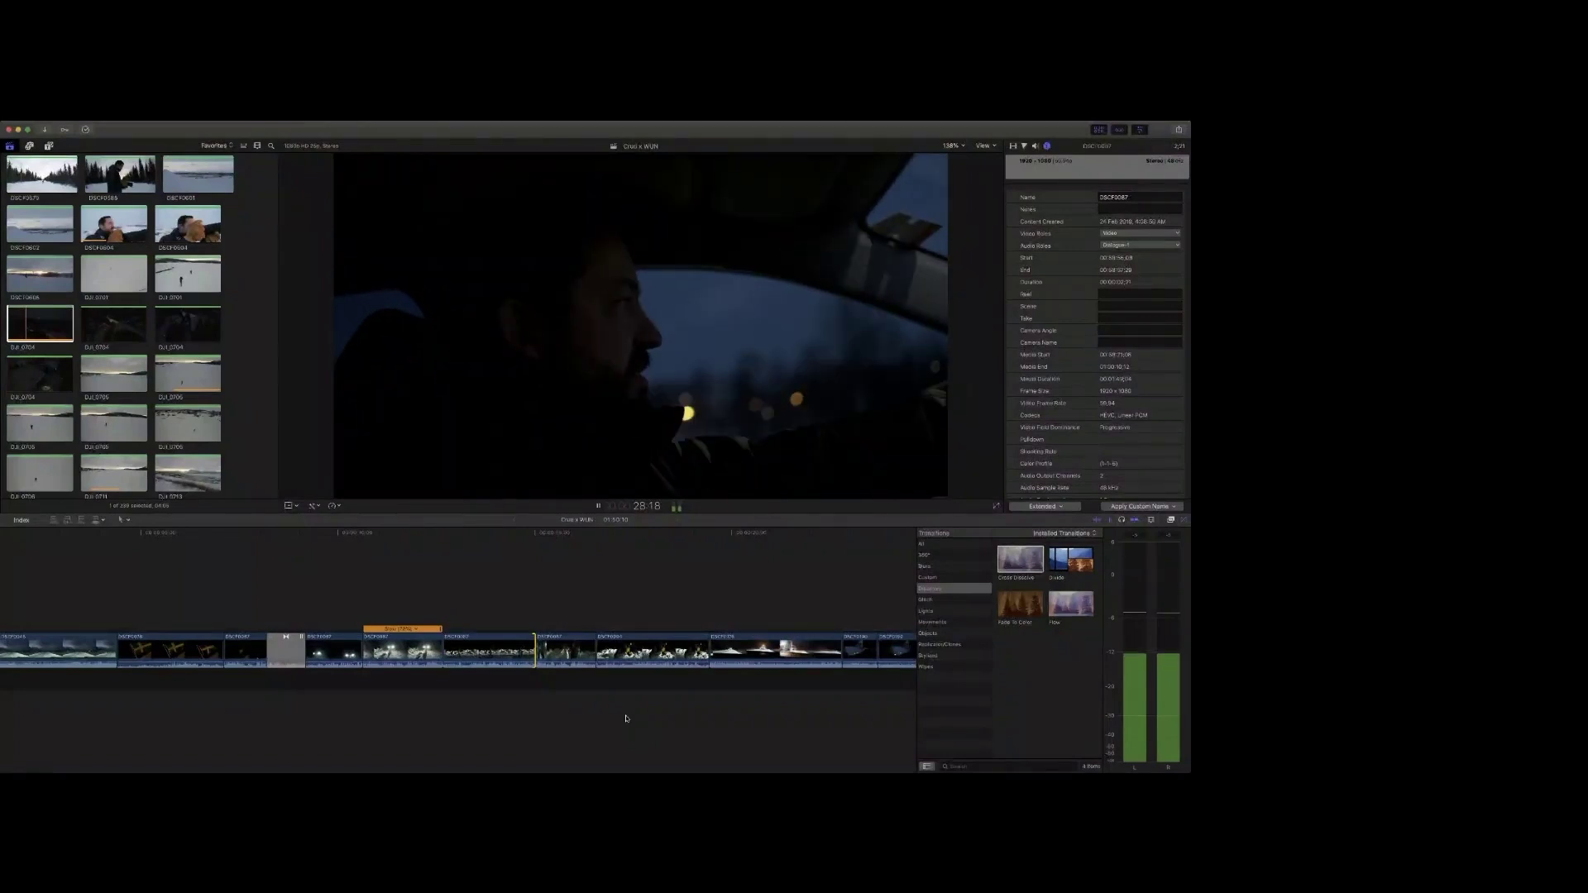
Step: Shorten the end of the last night driving shot before the ice mug shot and play back the cut
key("space")
left_click_drag(470, 651, 421, 651)
key("space")
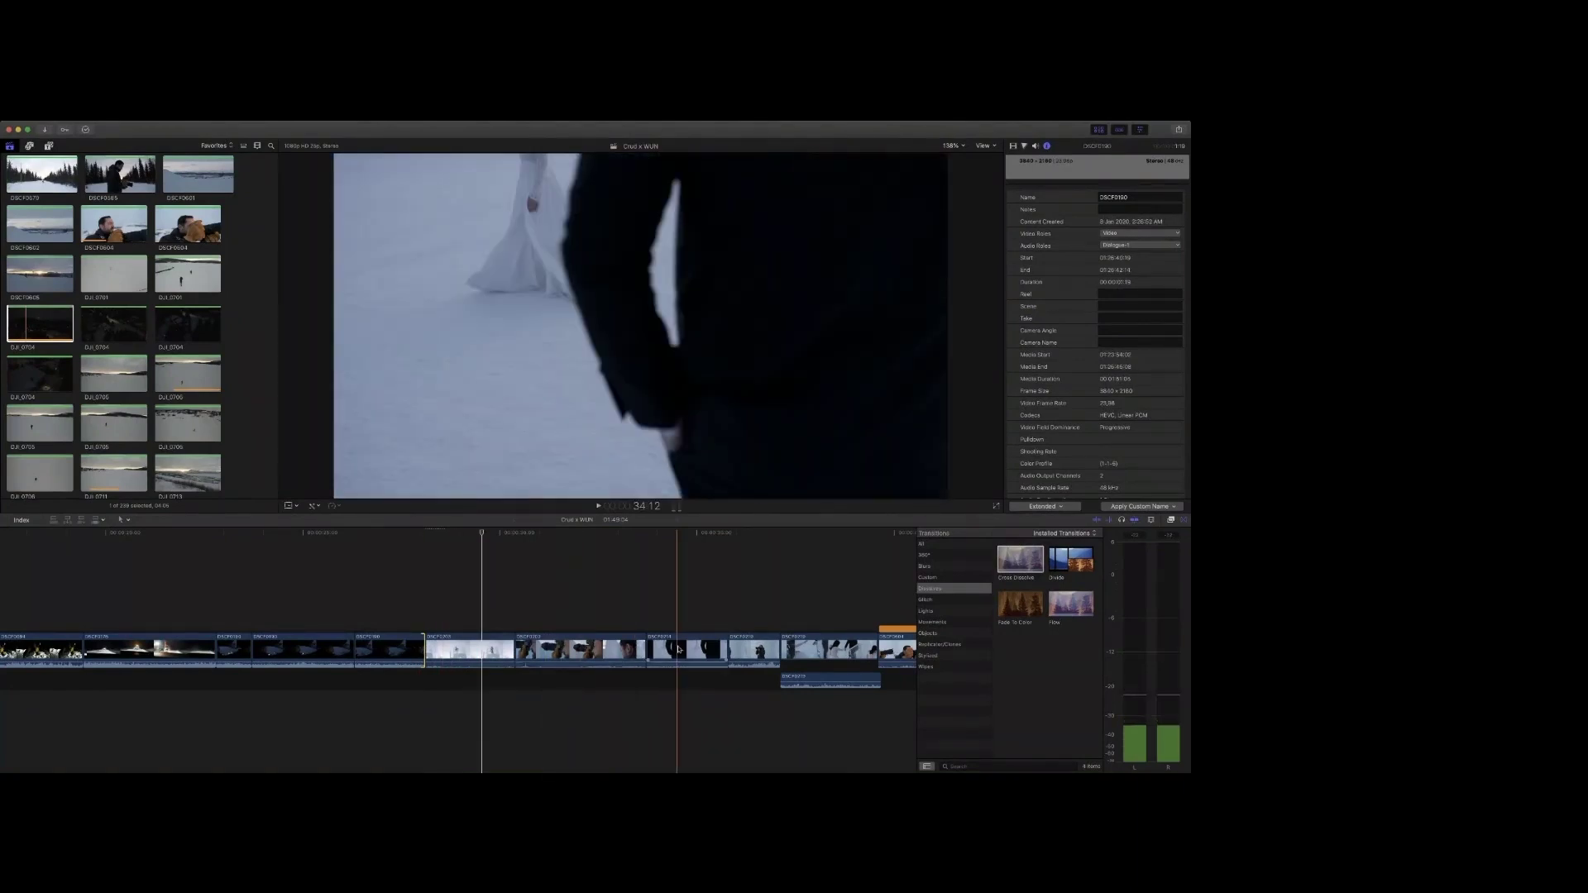
Step: Move the photographer's camera close-up ahead of the ice mug shot and add a Fade To Color transition before it, reviewing the playback
left_click_drag(592, 642, 464, 647)
key("shift+slash")
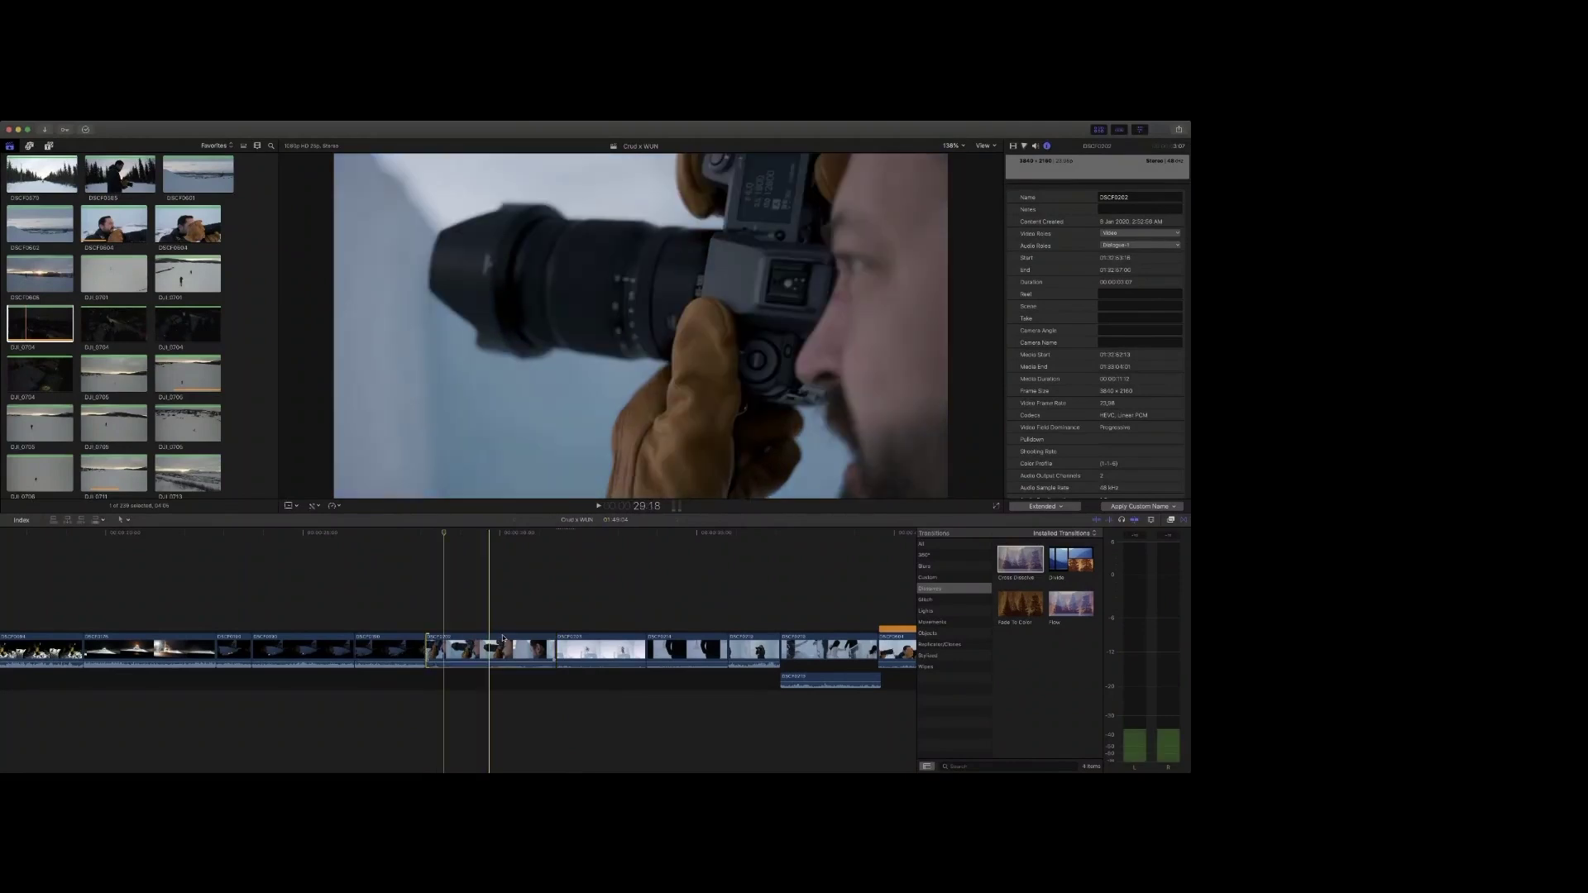
left_click_drag(1020, 604, 424, 642)
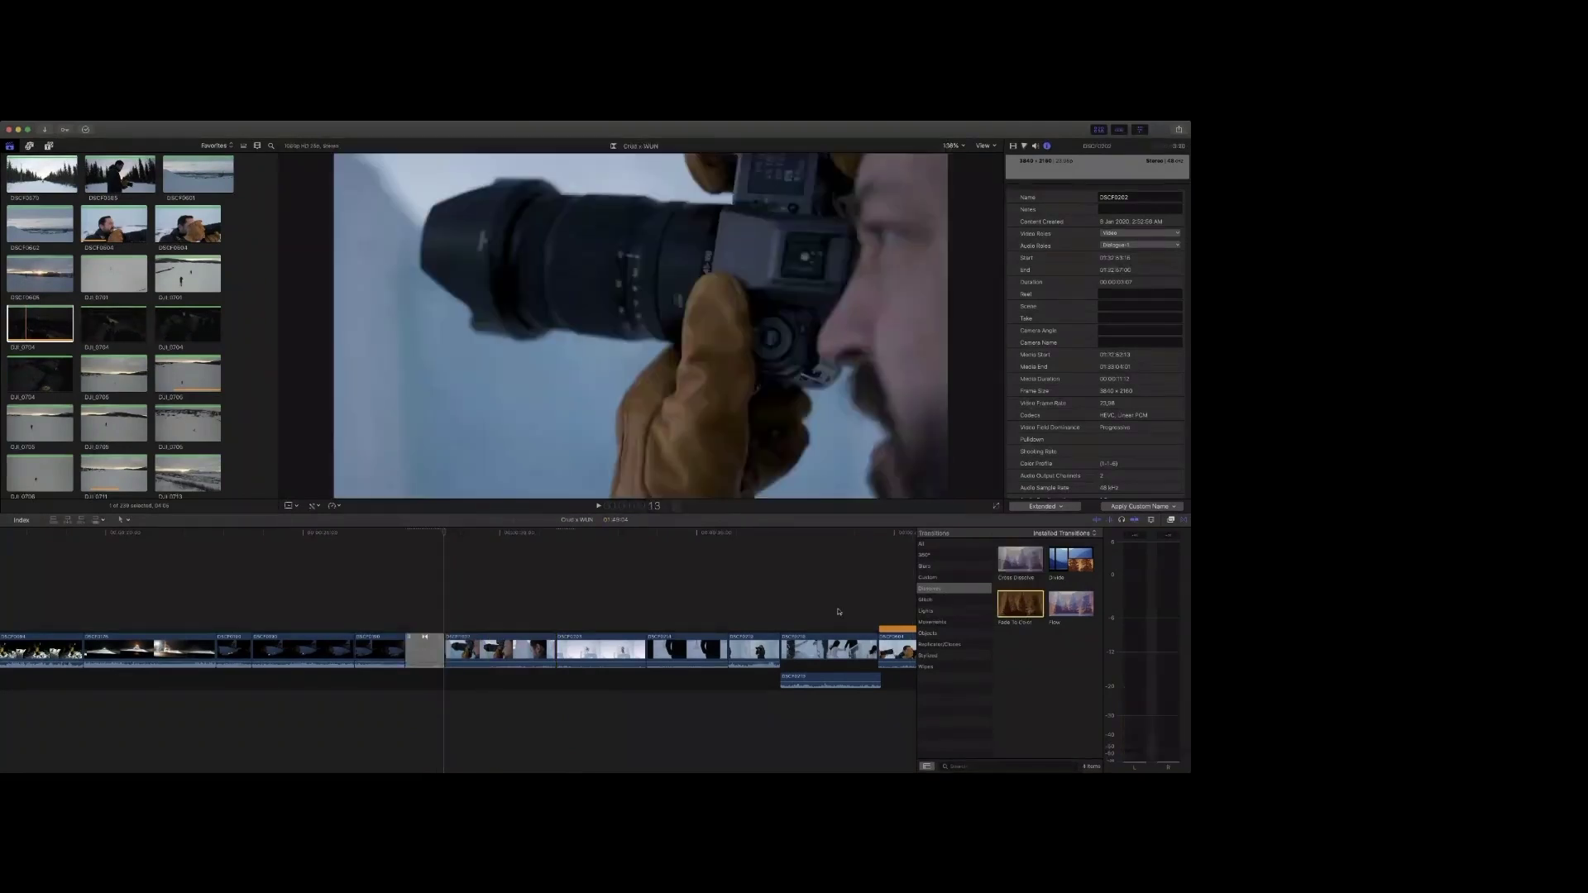
key("shift+slash")
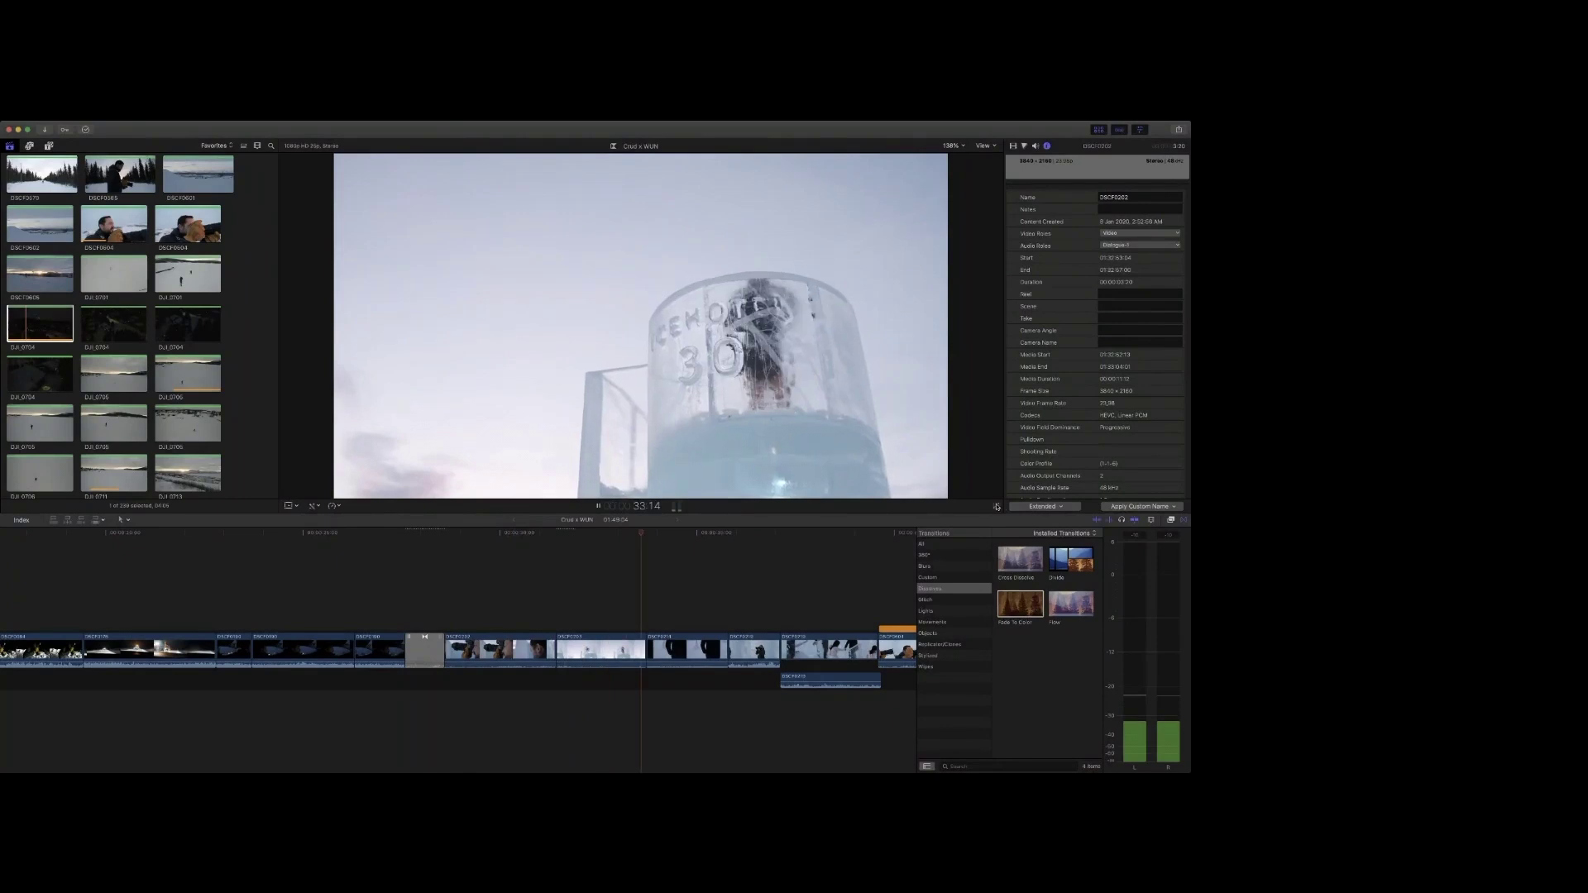
left_click(996, 505)
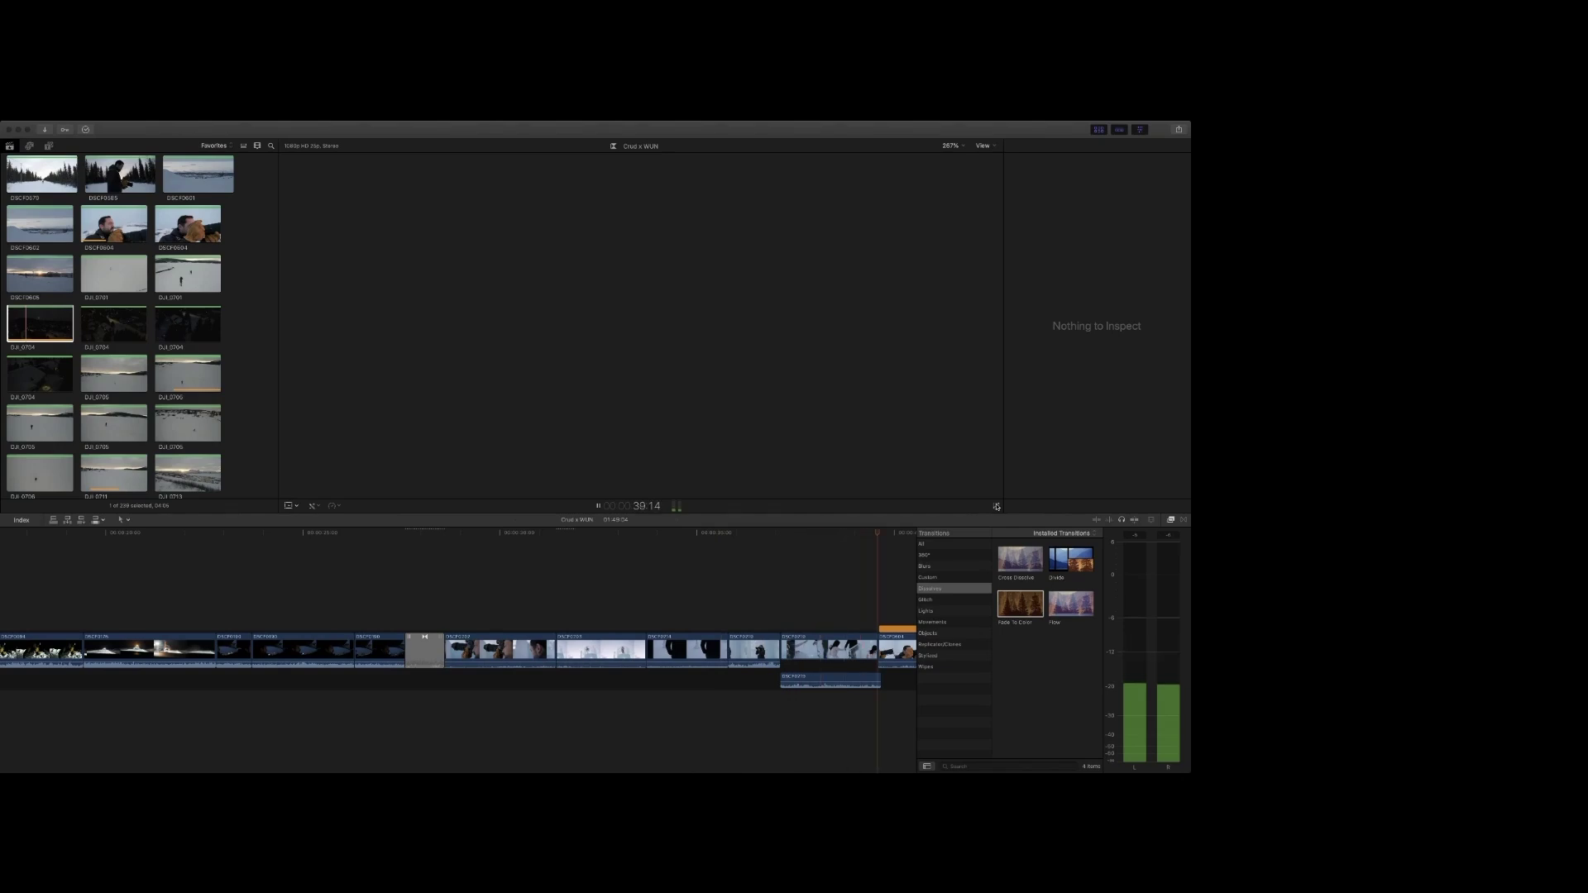
key("Escape")
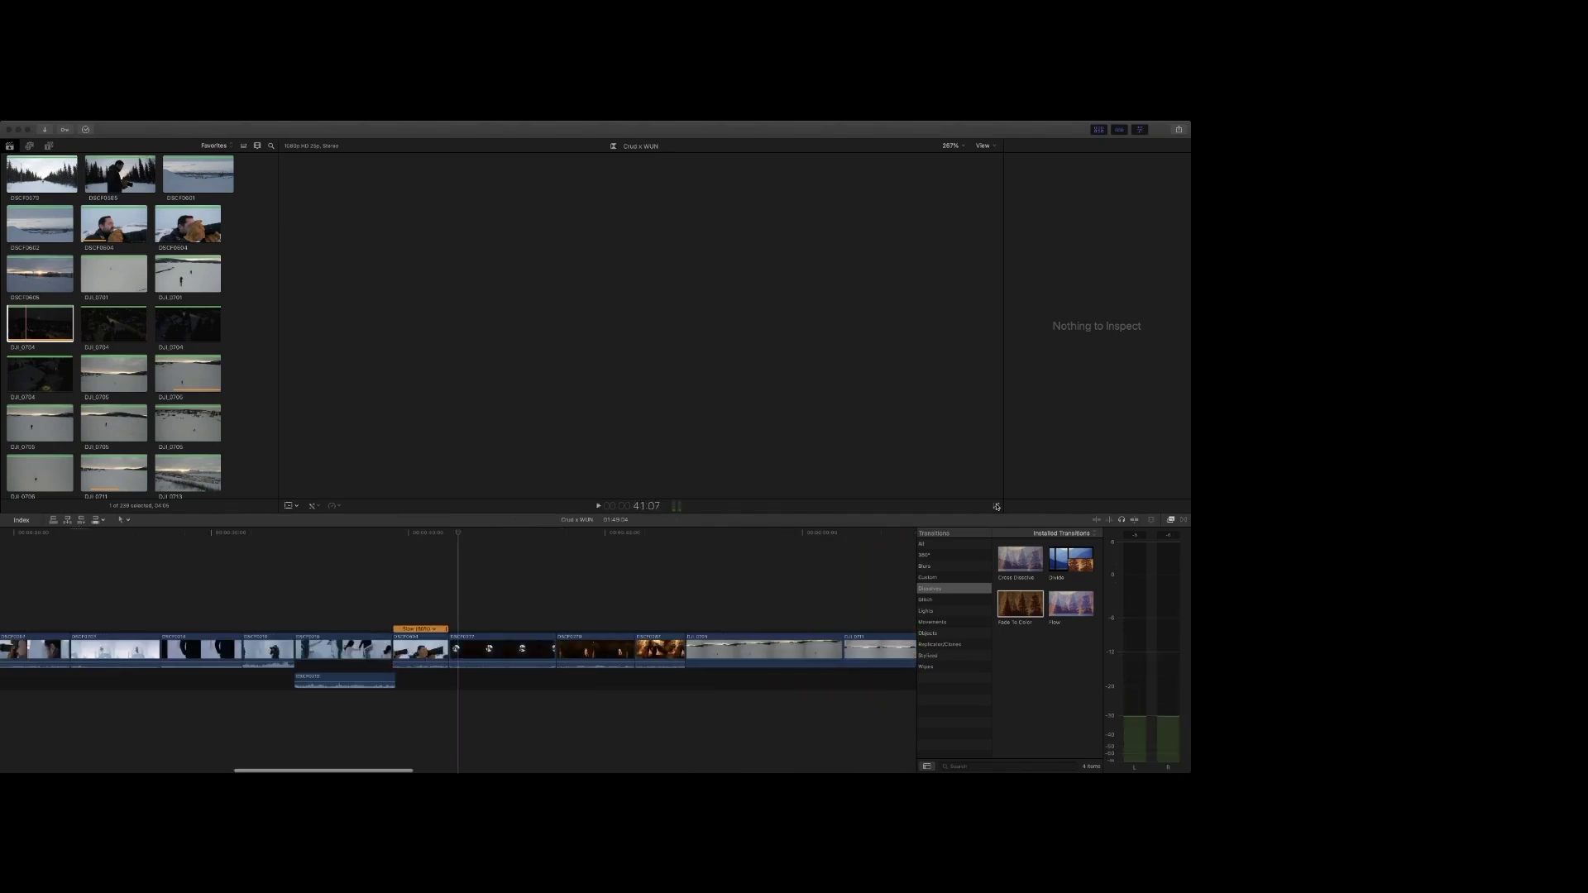
Step: Delete the shot of the photographer standing against the ice wall and play back the following scenes
left_click(271, 643)
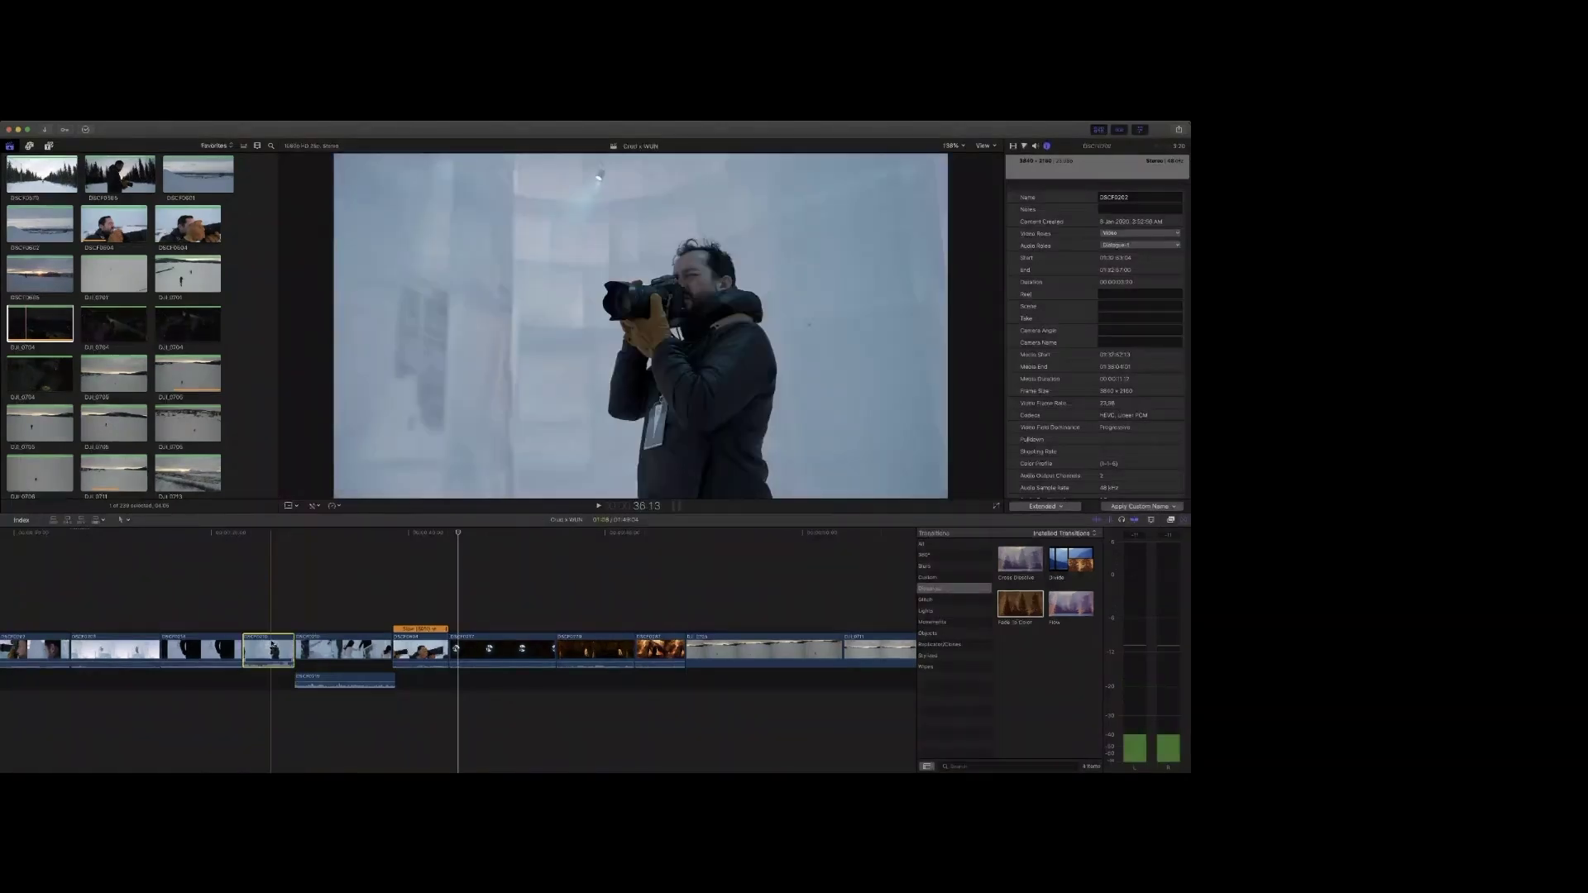
key("BackSpace")
left_click(273, 643)
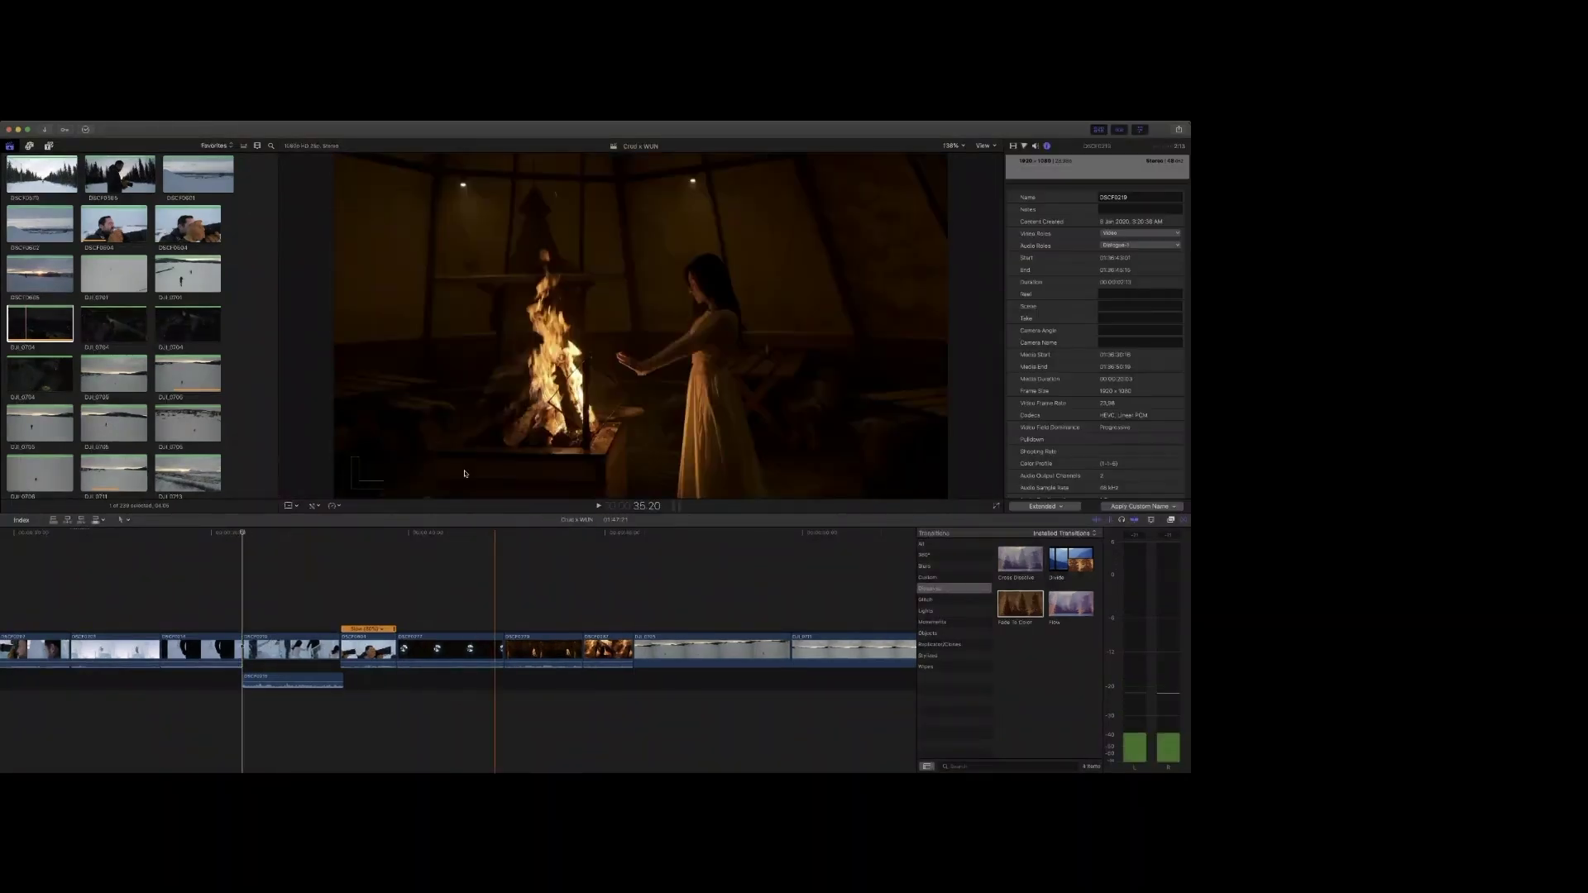
key("space")
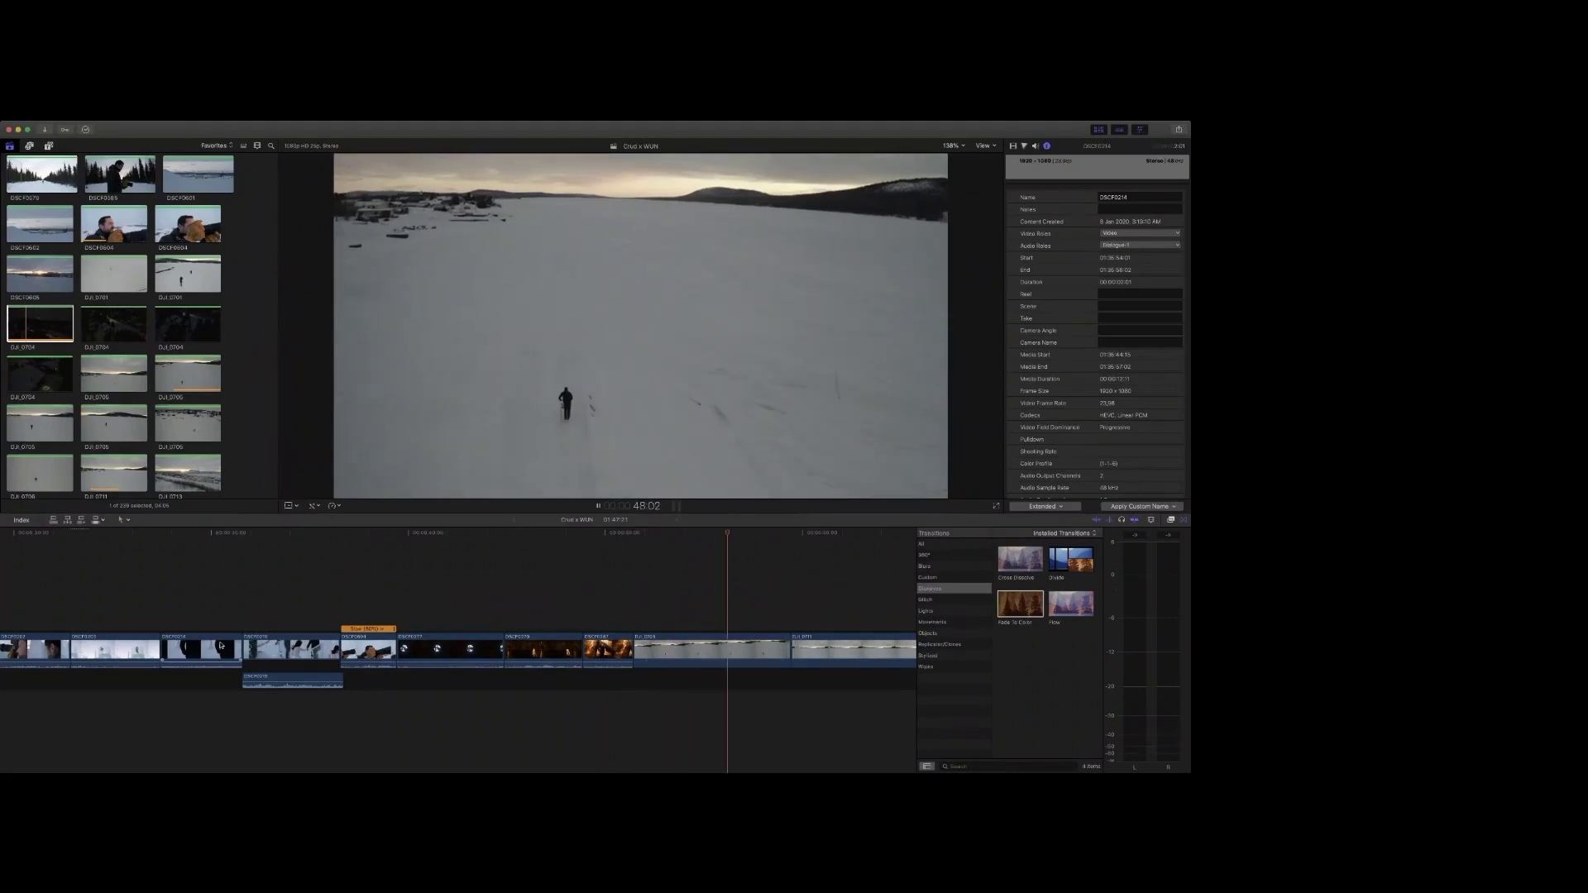
key("space")
Step: Shorten the end of the upward shot through the tent's smoke hole and play back the cut
key("space")
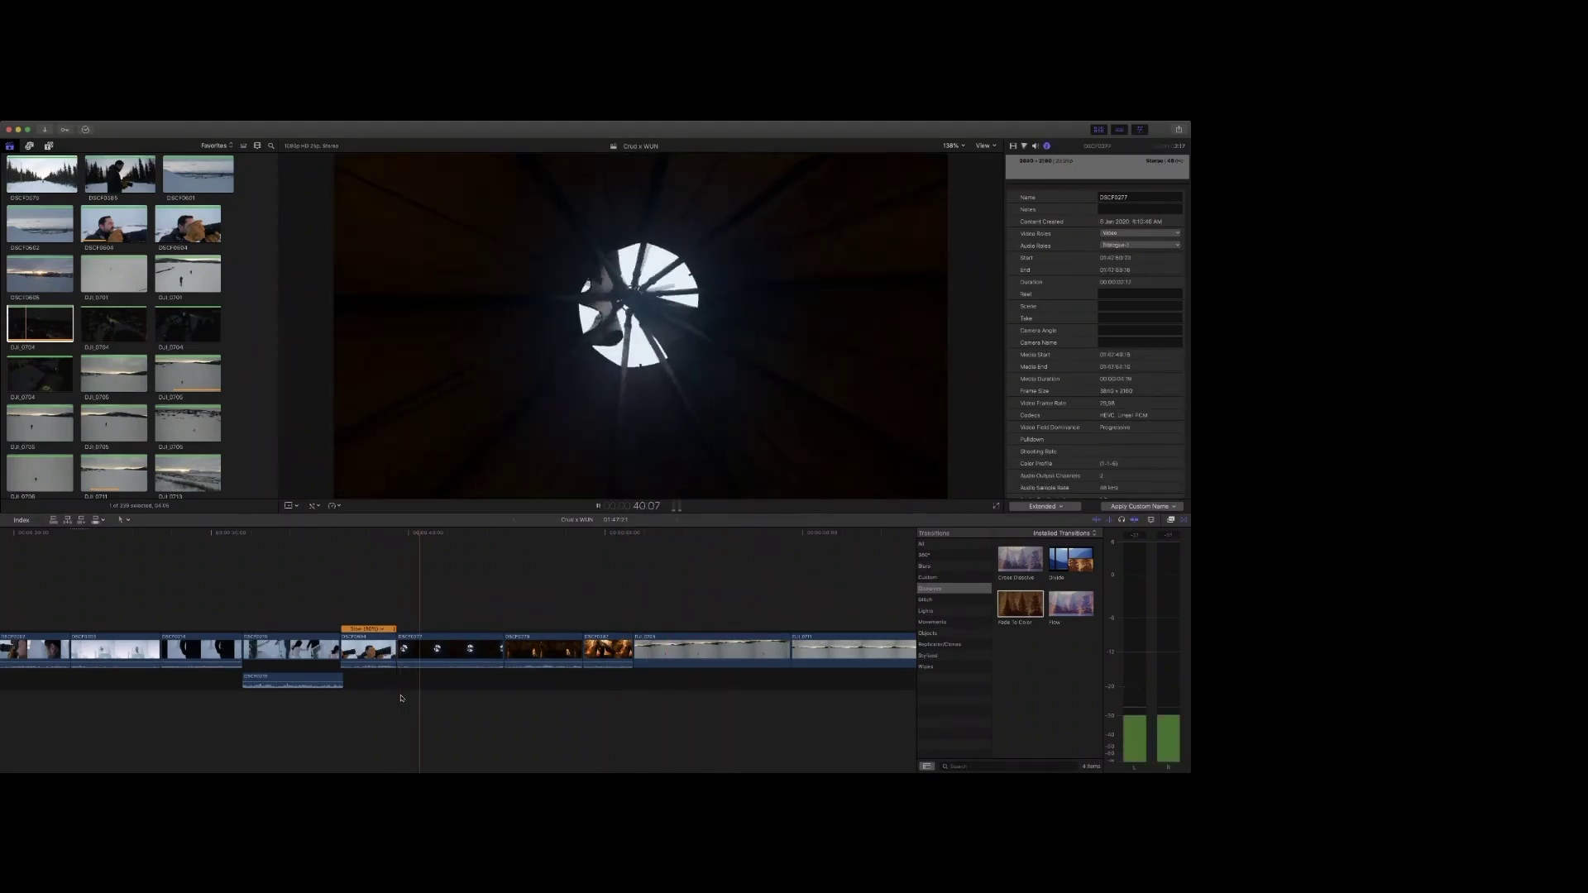
left_click_drag(502, 647, 451, 651)
key("space")
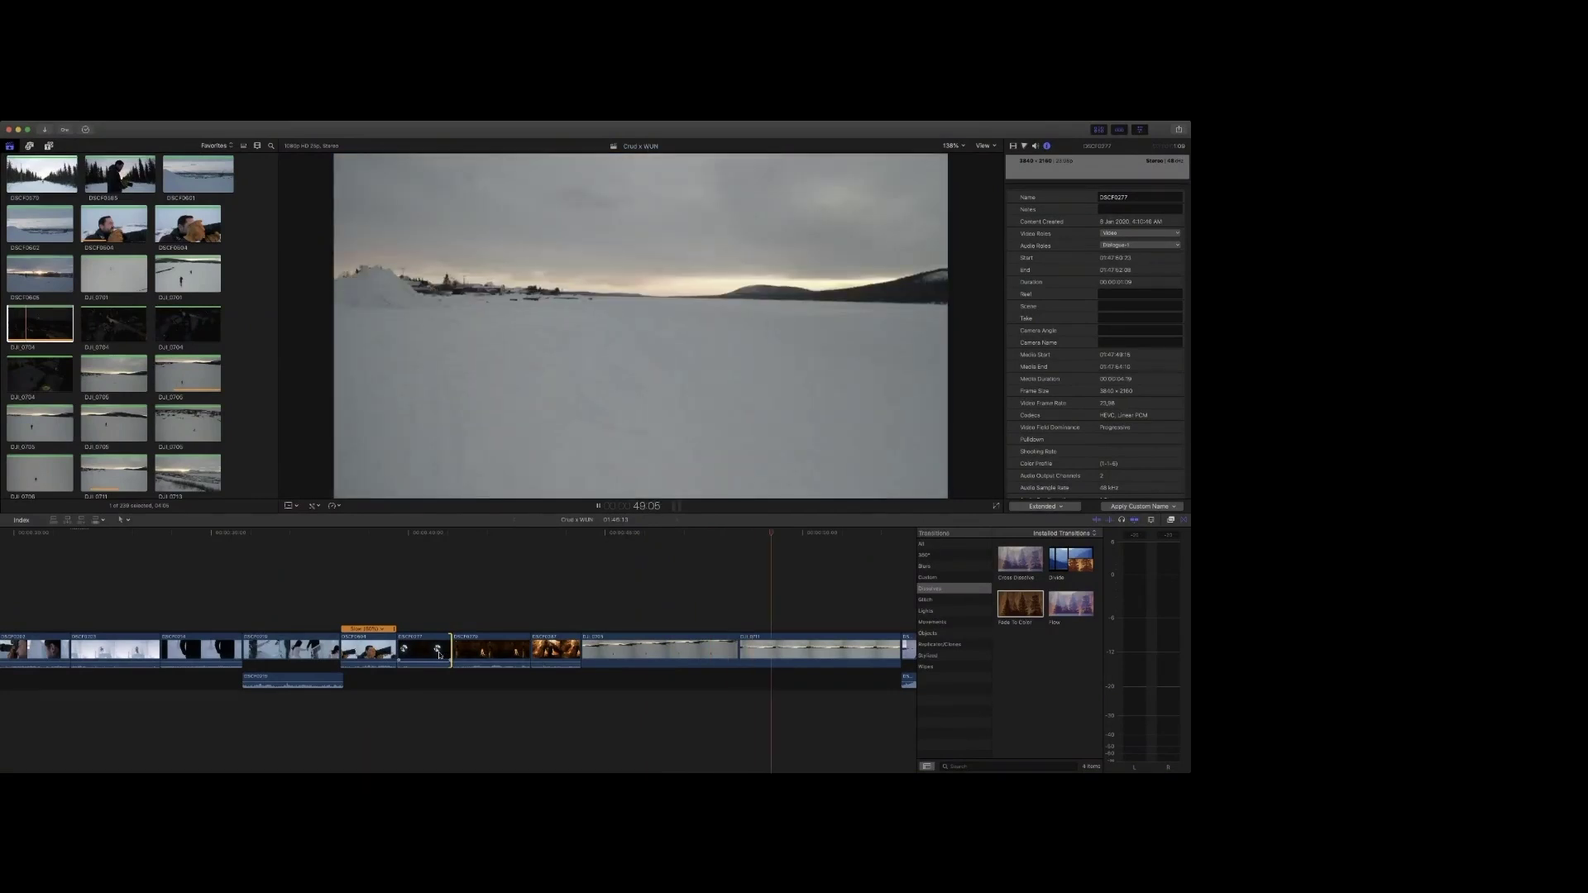
Step: Shorten the end of the second snowy lake drone shot and play on into the dog sled shot
key("space")
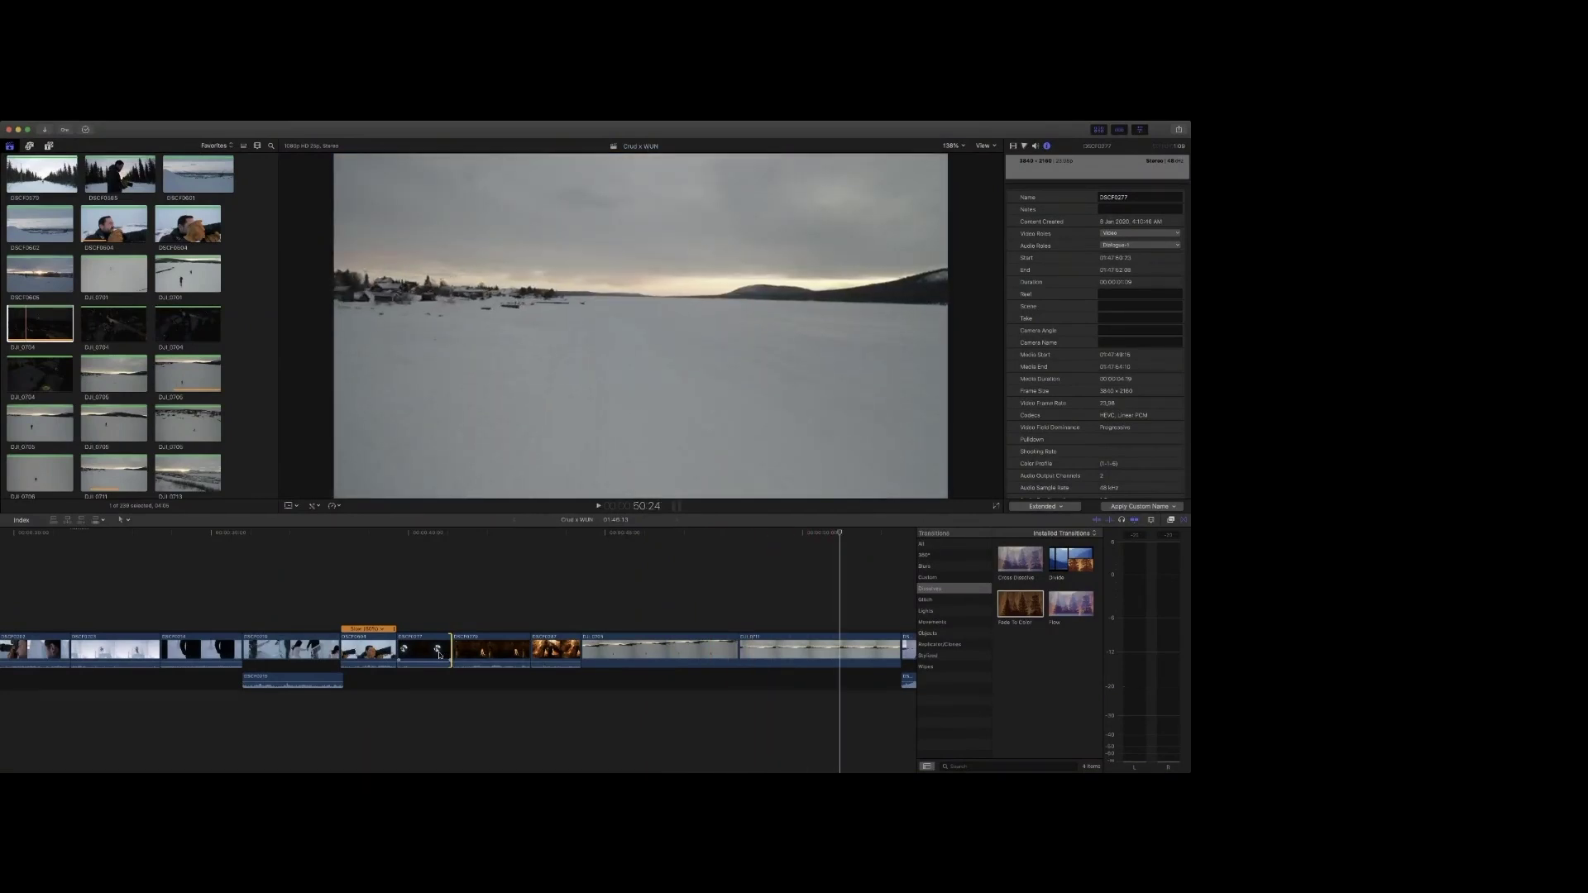
left_click_drag(899, 652, 850, 652)
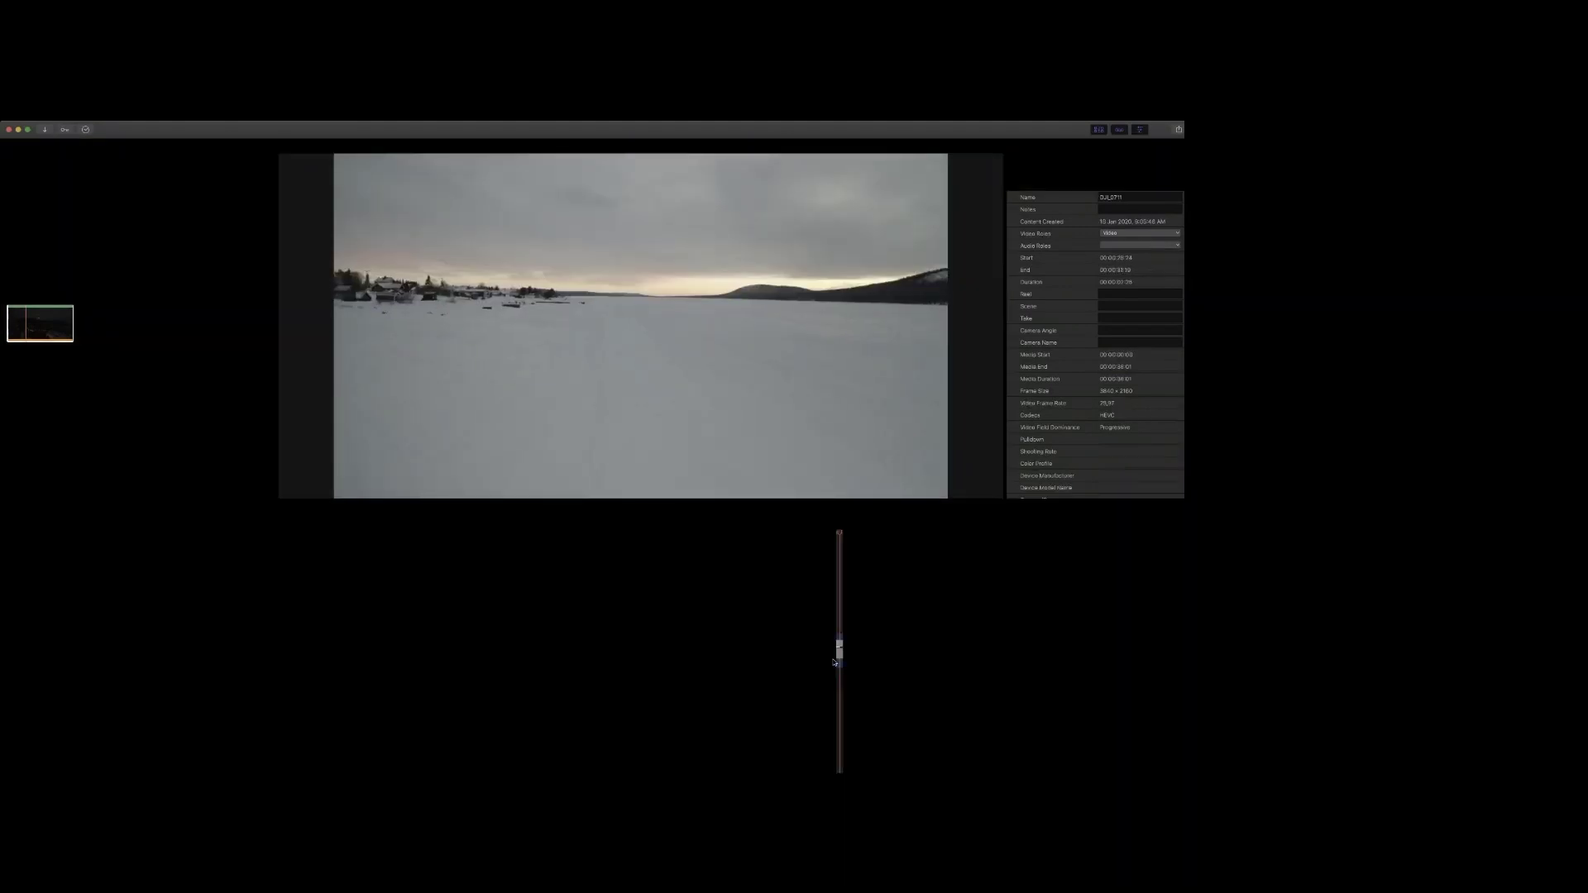
key("space")
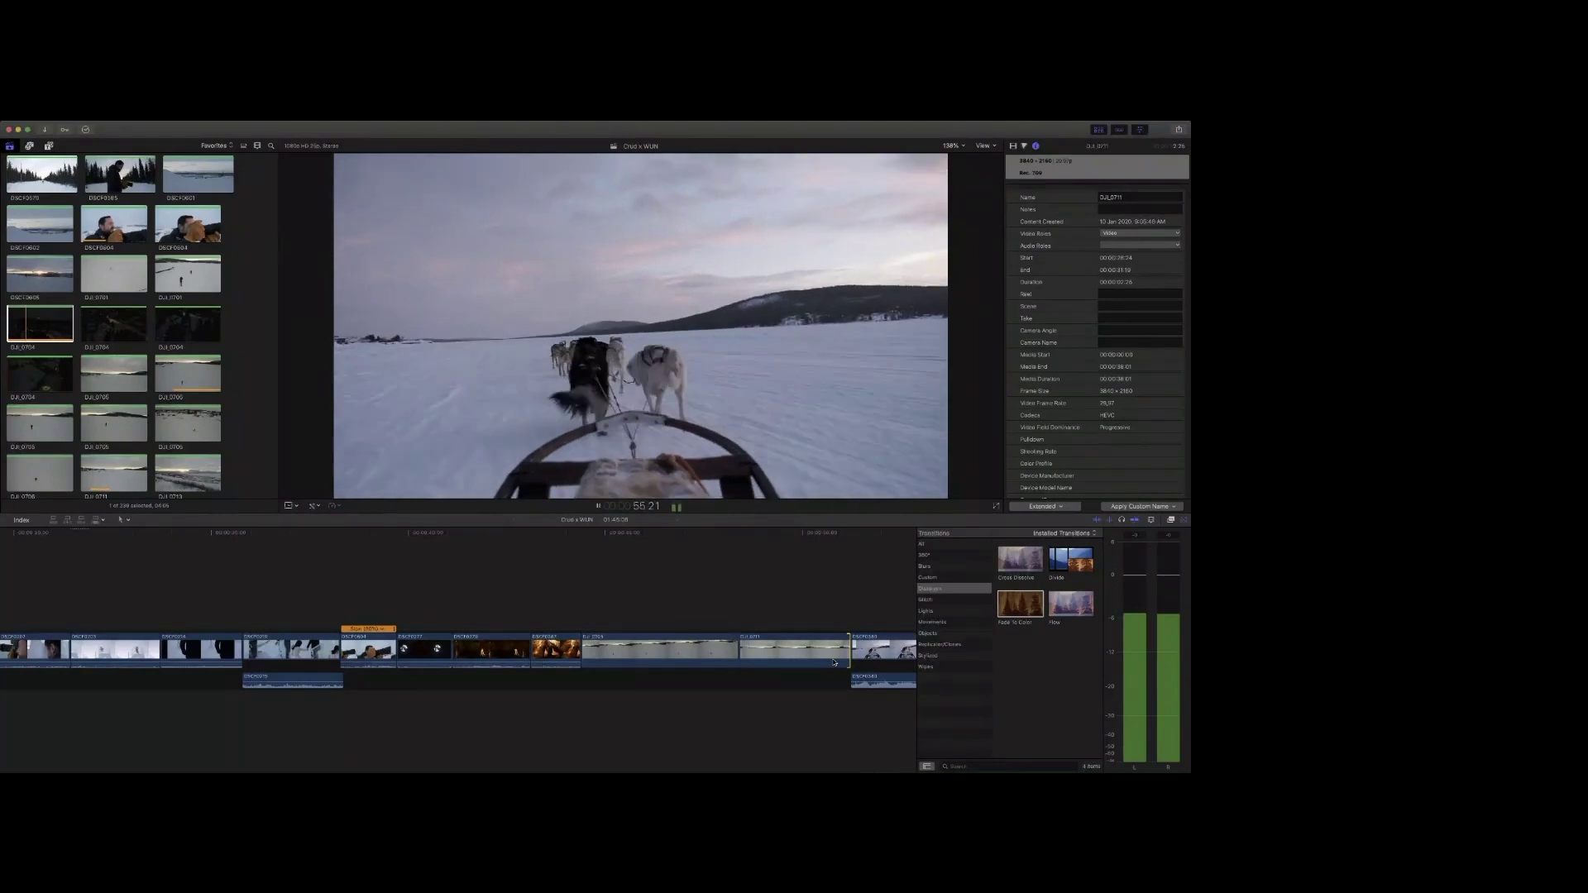
Step: Shorten the end of the dog sled point-of-view shot and play back its cut to the running dog team
key("space")
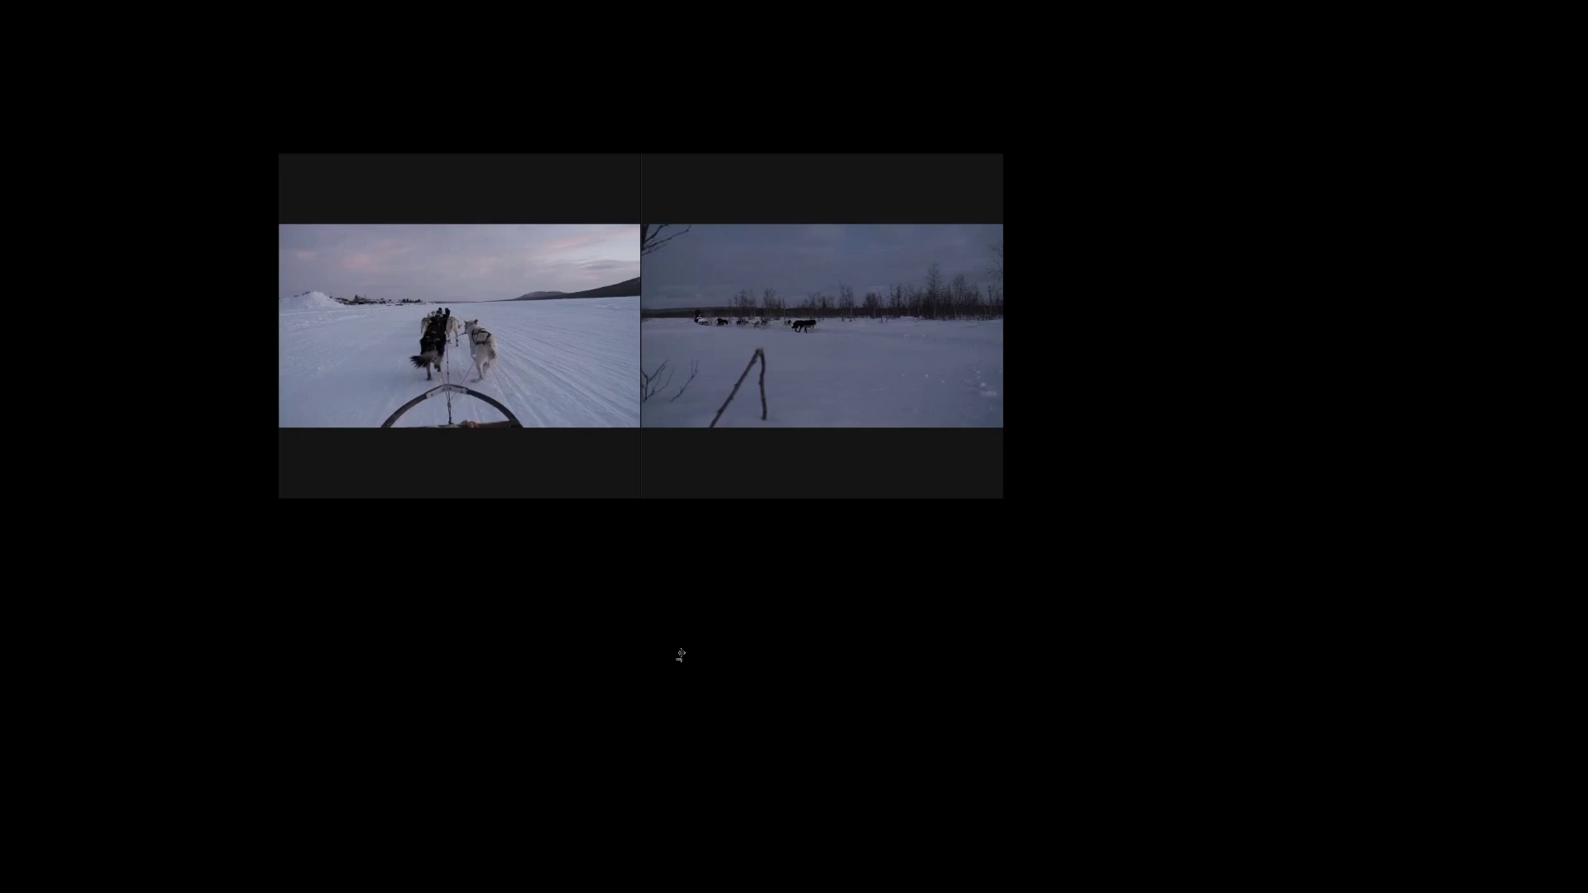
left_click_drag(680, 653, 432, 655)
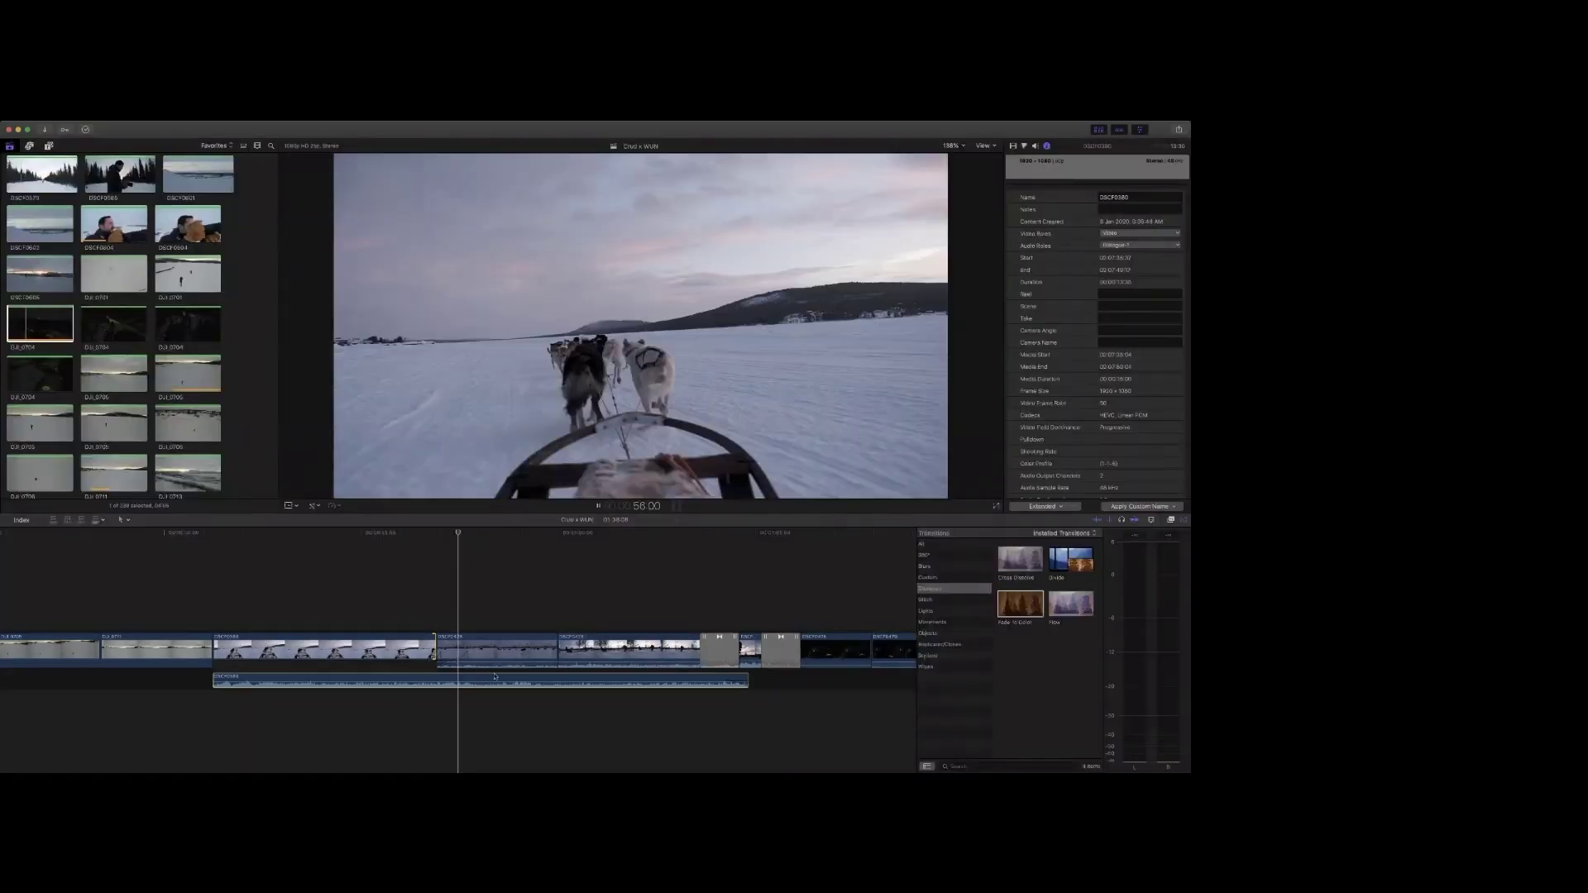
key("space")
Step: Trim the expanded audio of the dog sled point-of-view shot back to just past its cut, checking the playback
left_click_drag(747, 679, 519, 680)
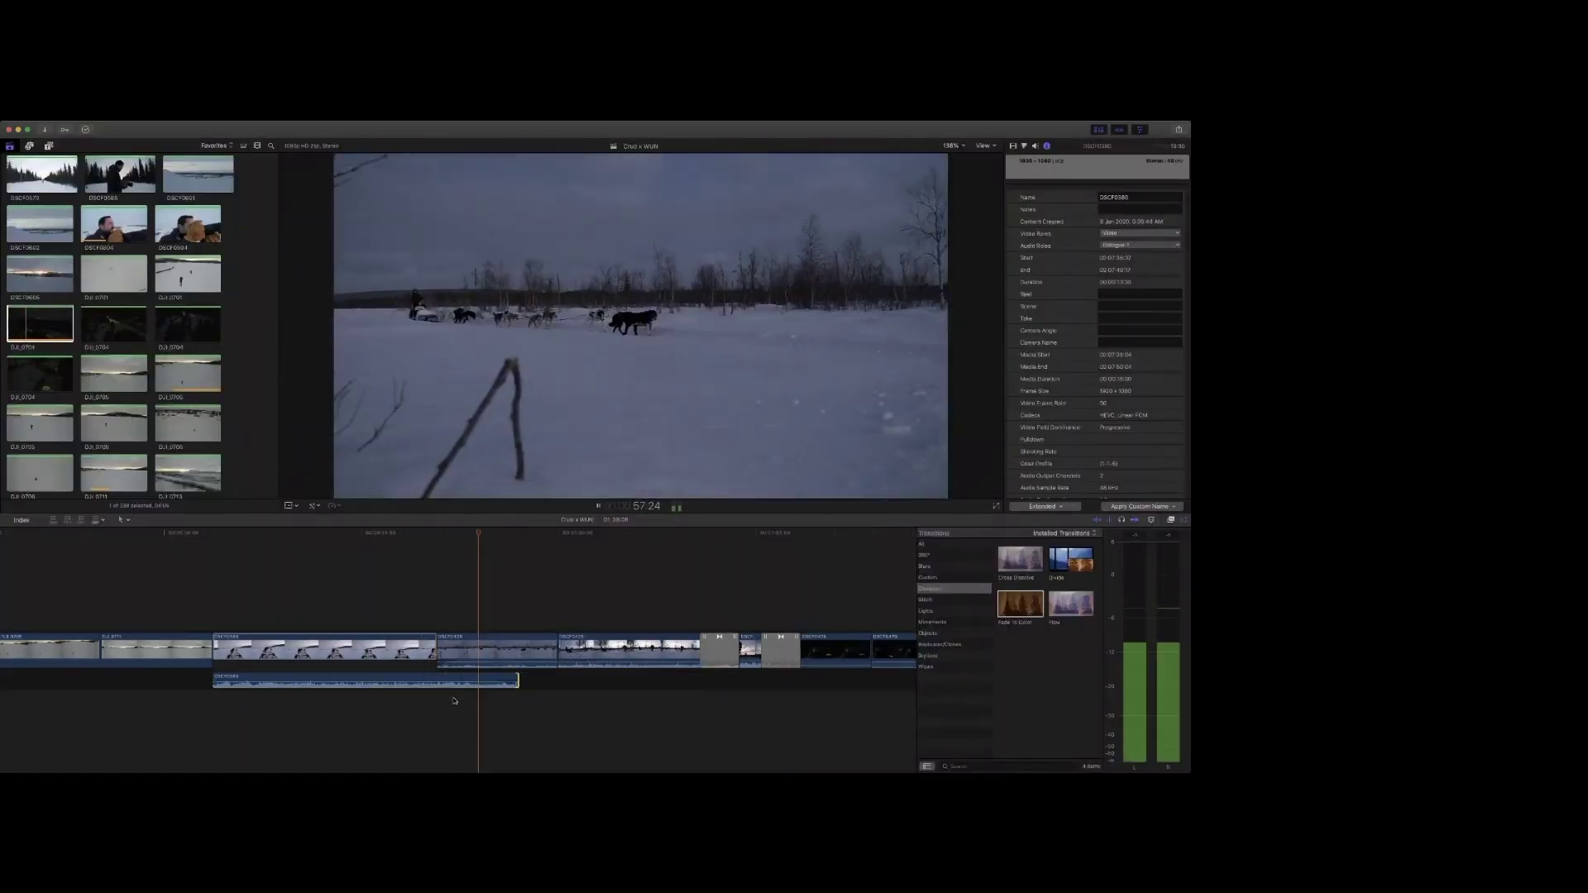
key("space")
key("space")
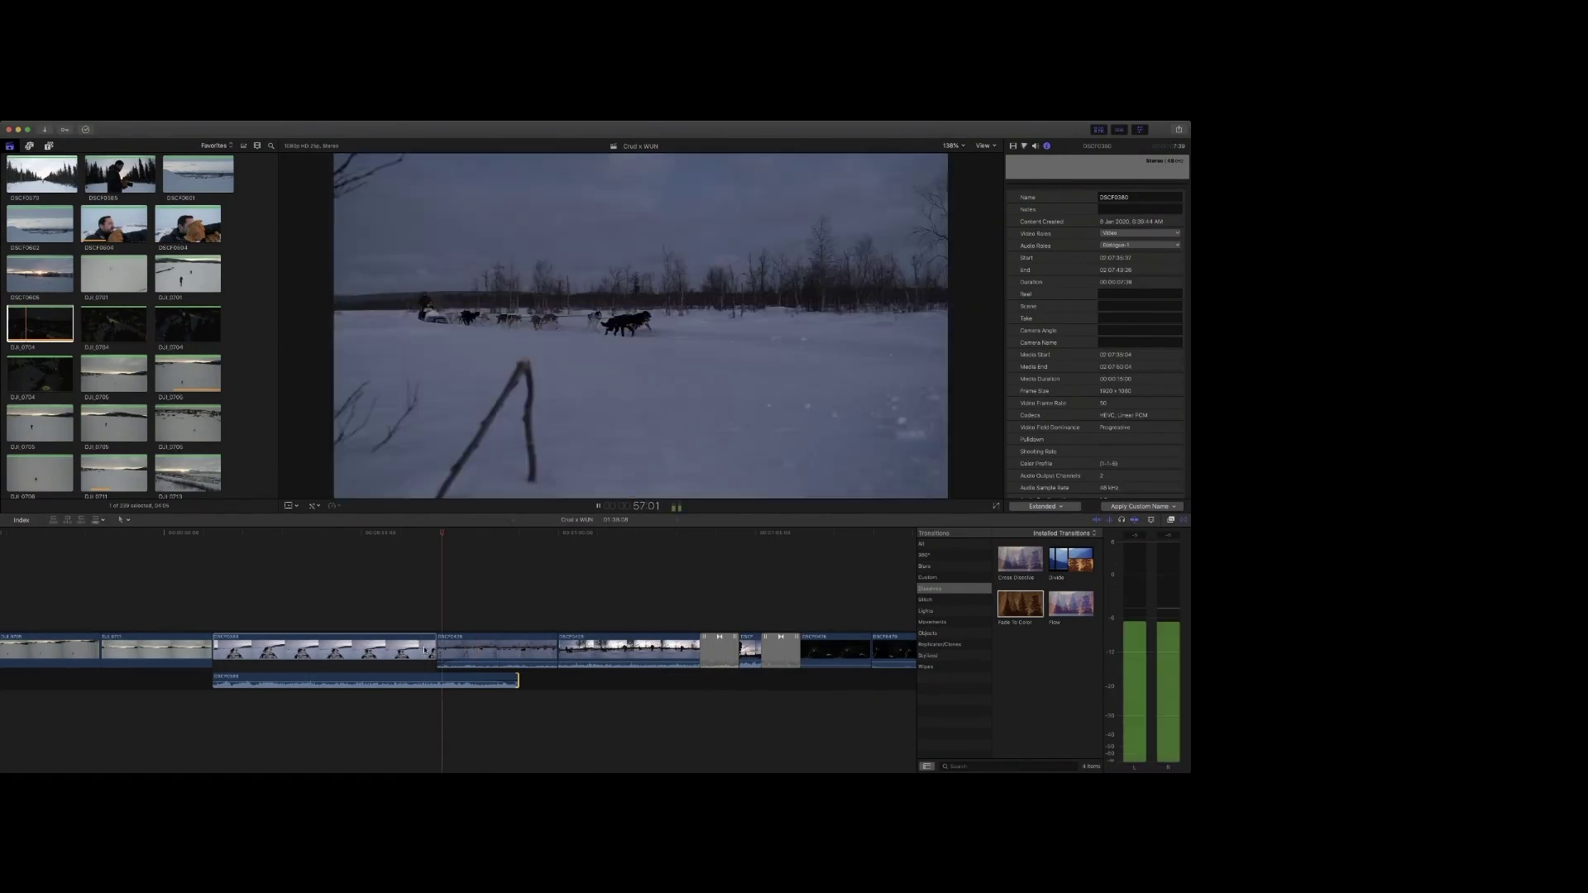
left_click_drag(496, 684, 442, 684)
left_click(516, 684)
key("space")
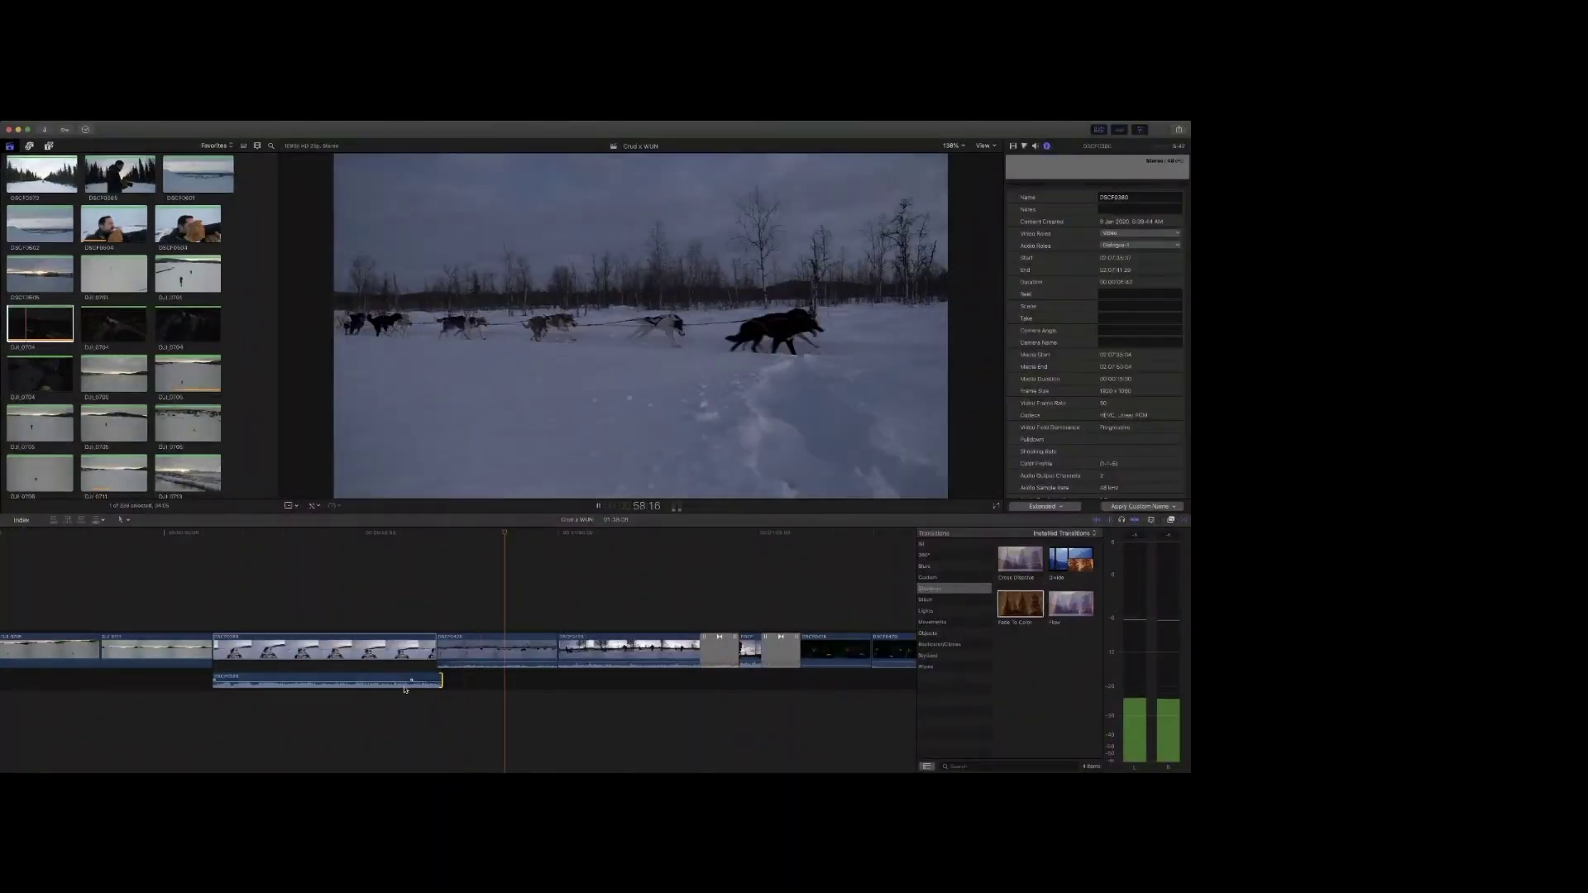
Step: Shorten only the picture of the dog sled point-of-view shot so its audio overlaps the dog team shot, and play it back
left_click_drag(436, 650, 393, 649)
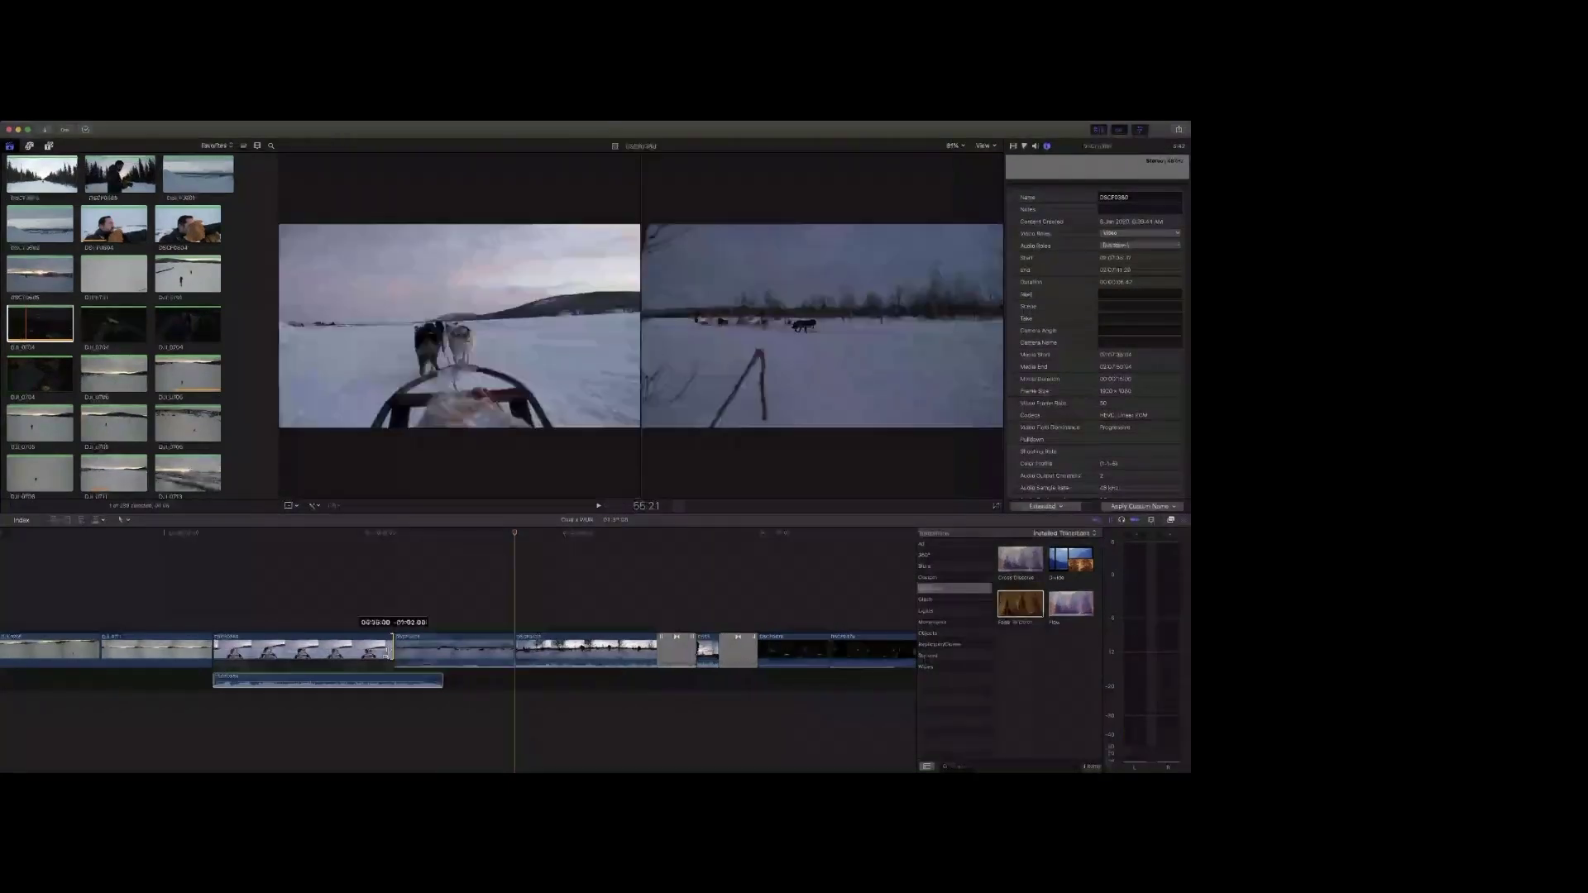
key("space")
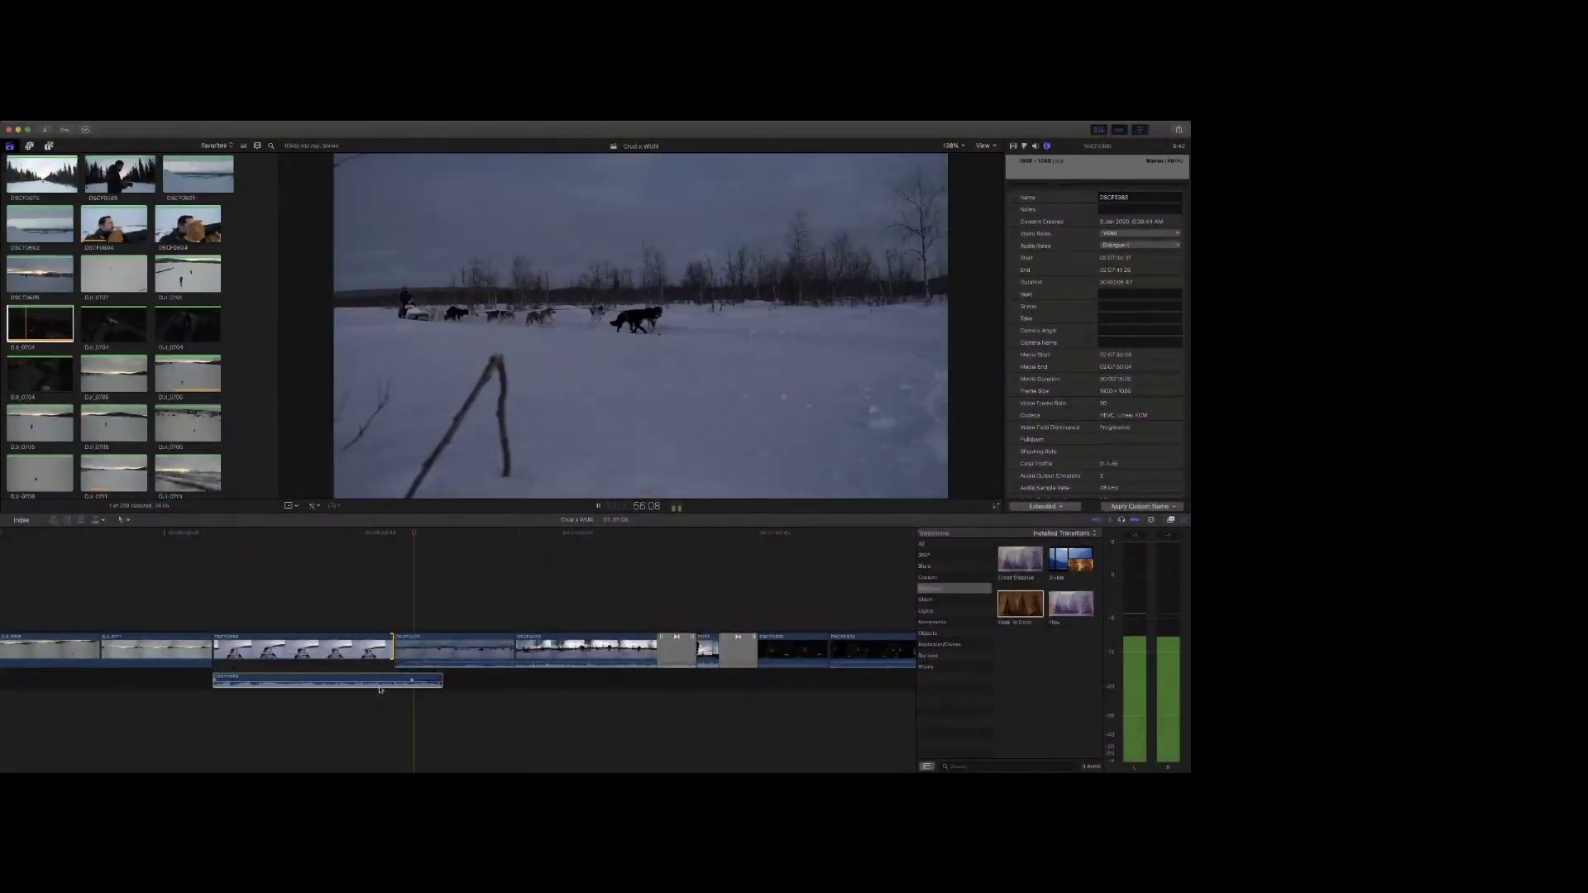
key("space")
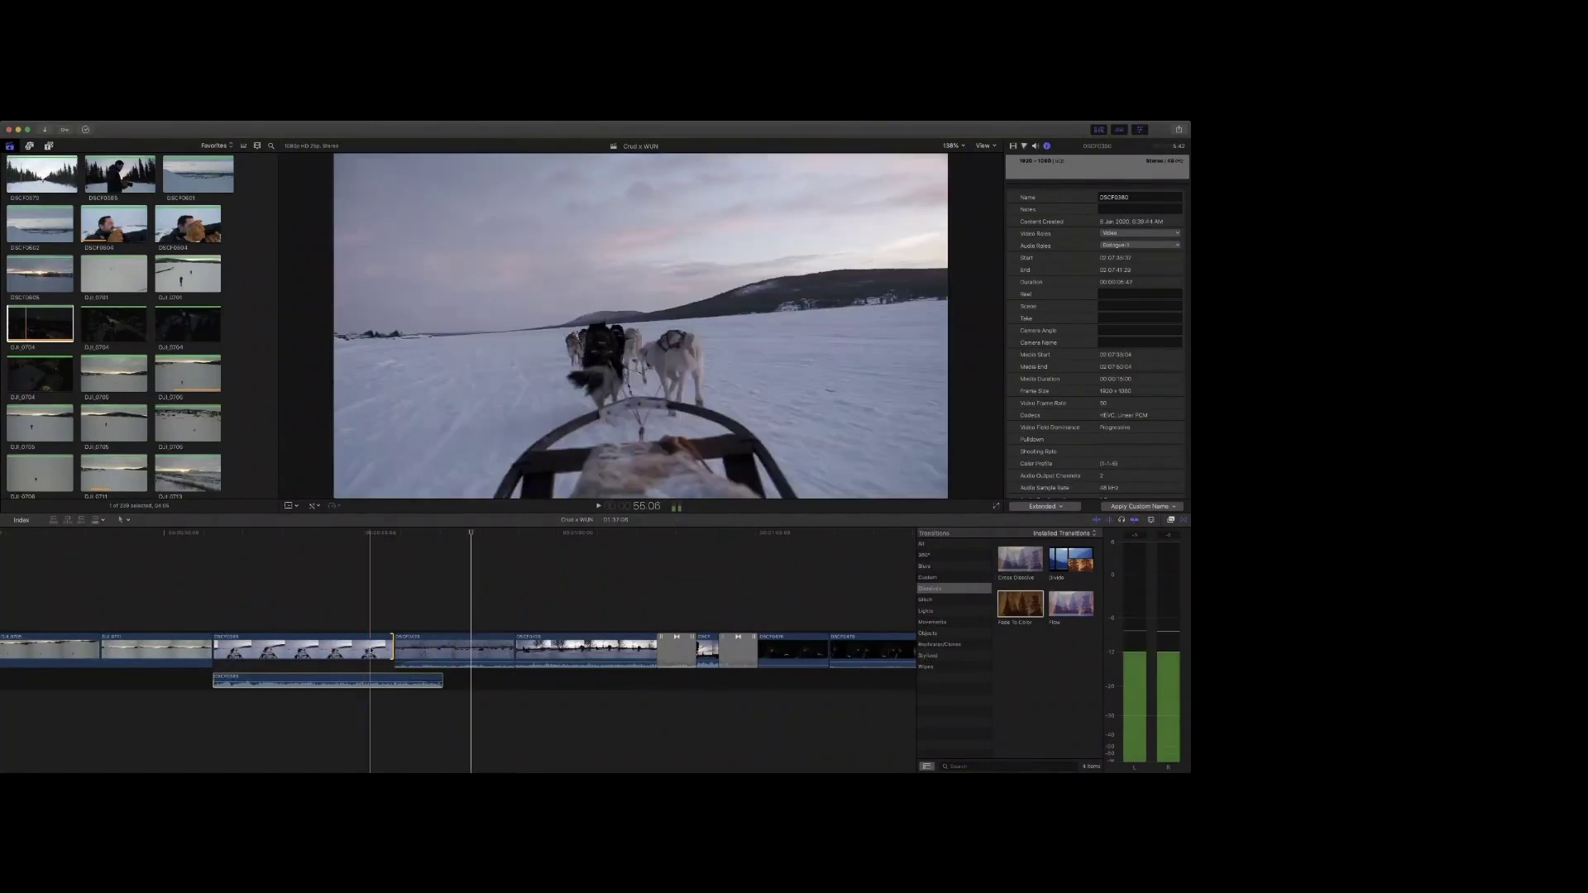
Step: Match the color of the running dog team shot to the dog sled point-of-view shot and play back the result
left_click(426, 649)
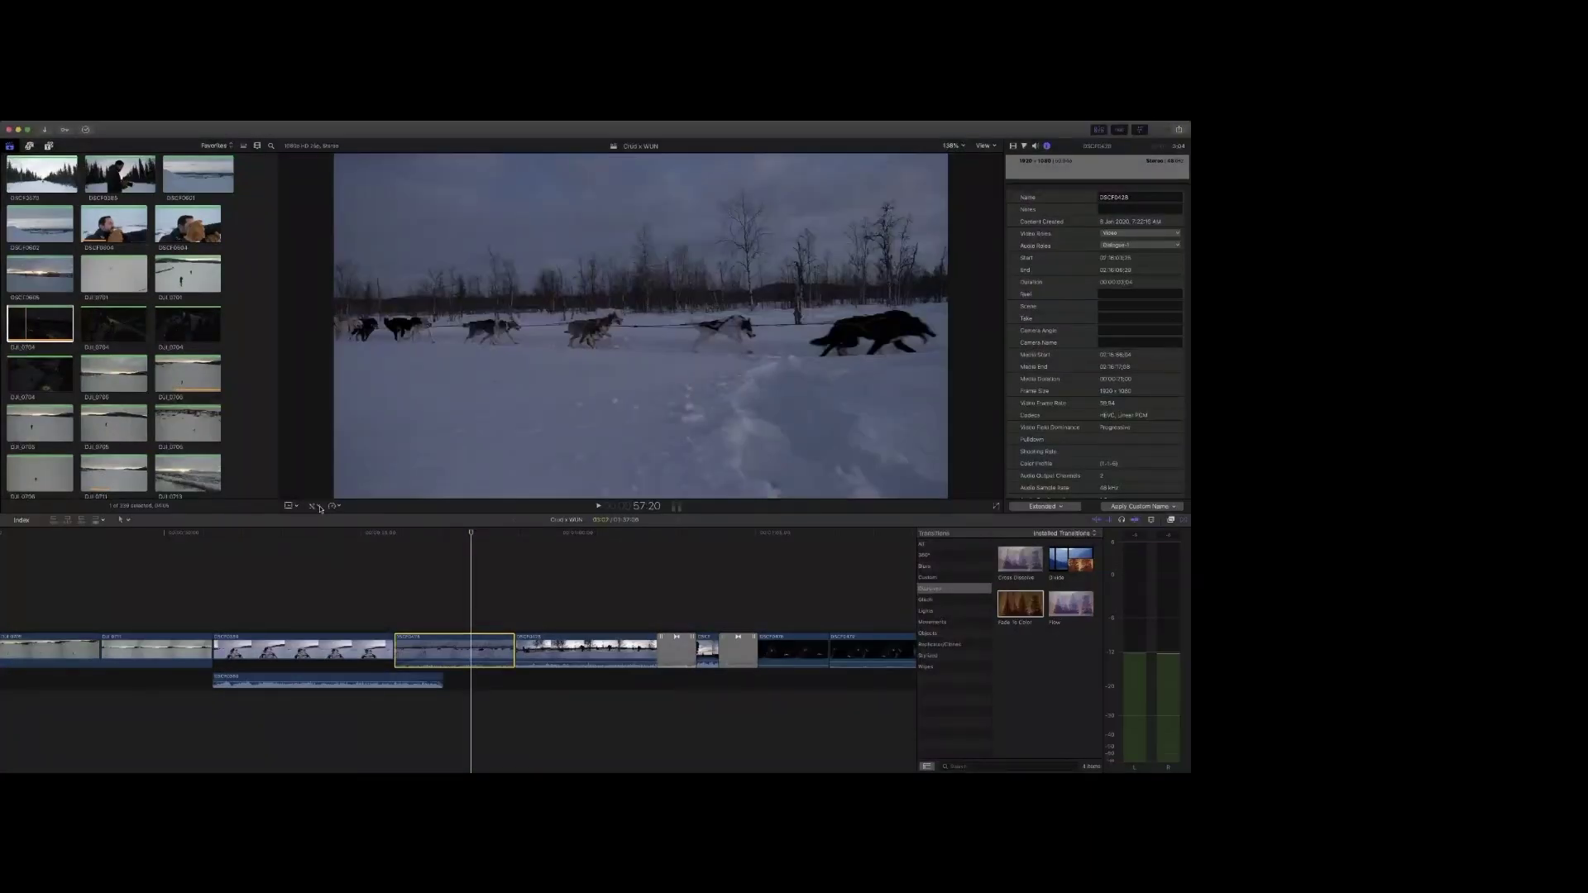
key("super+alt+m")
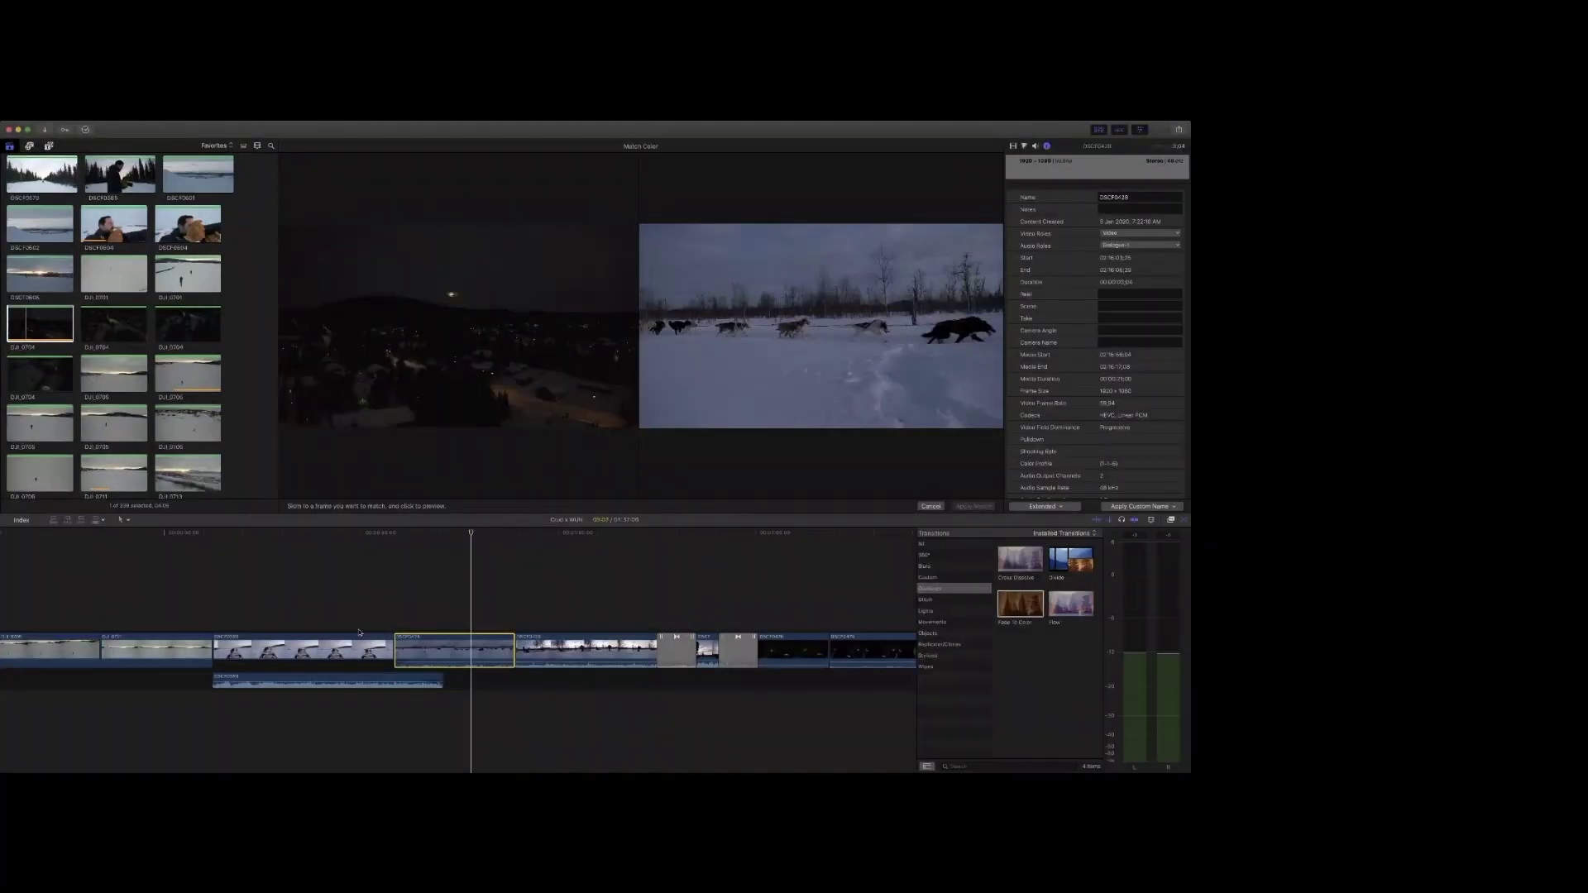
left_click(370, 653)
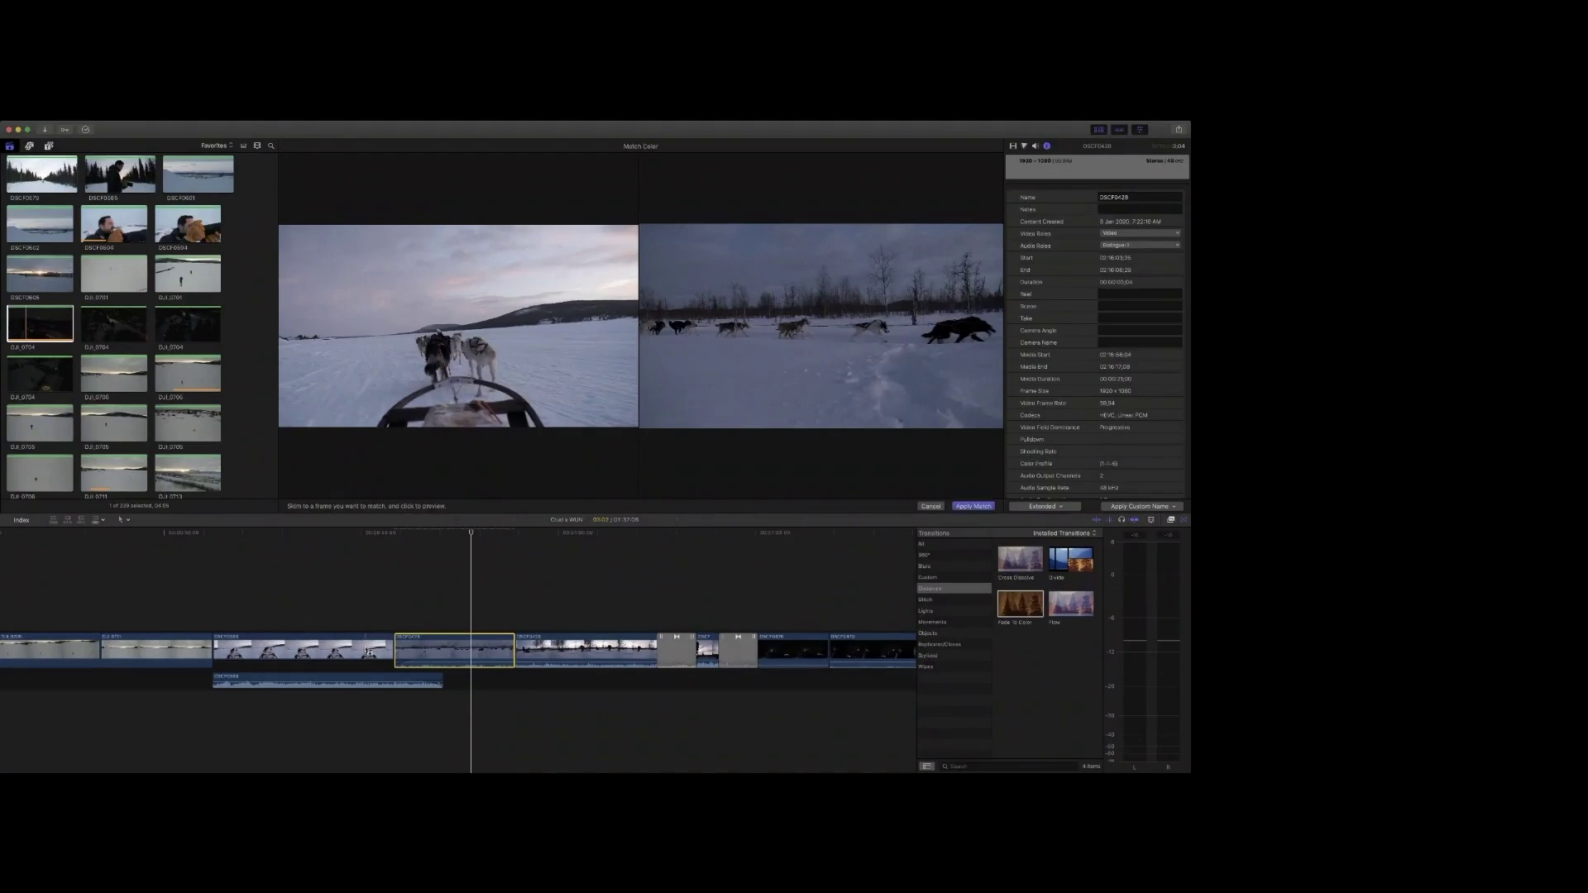
left_click(974, 507)
left_click(350, 669)
key("space")
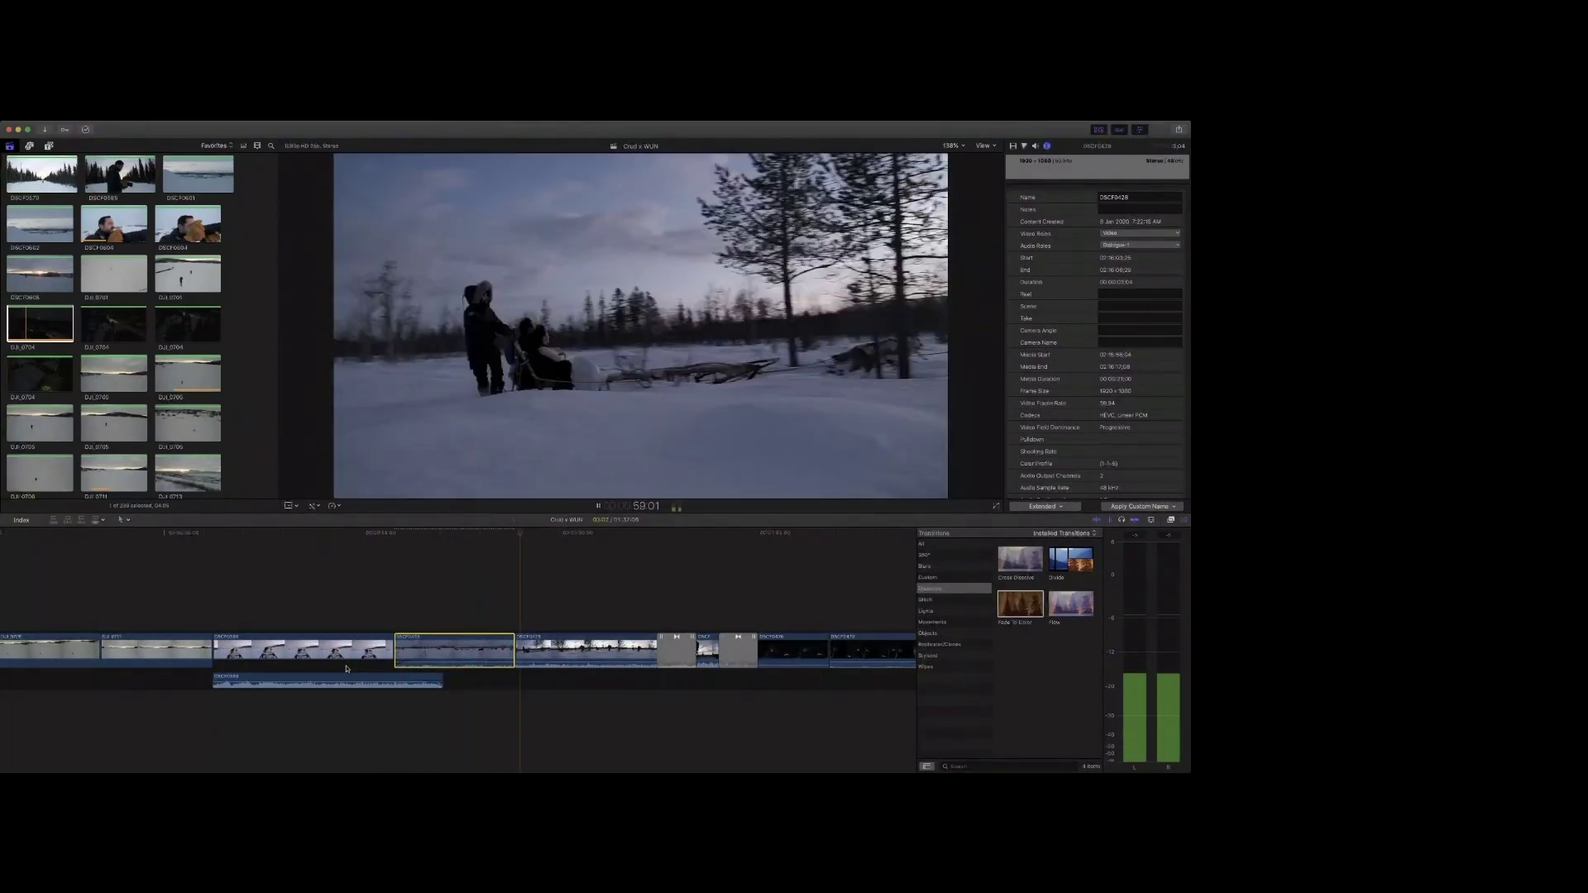
Step: Match the color of the following musher and sled shot to the dog team shot, and play on to the couple on the ice tower
left_click(572, 651)
key("space")
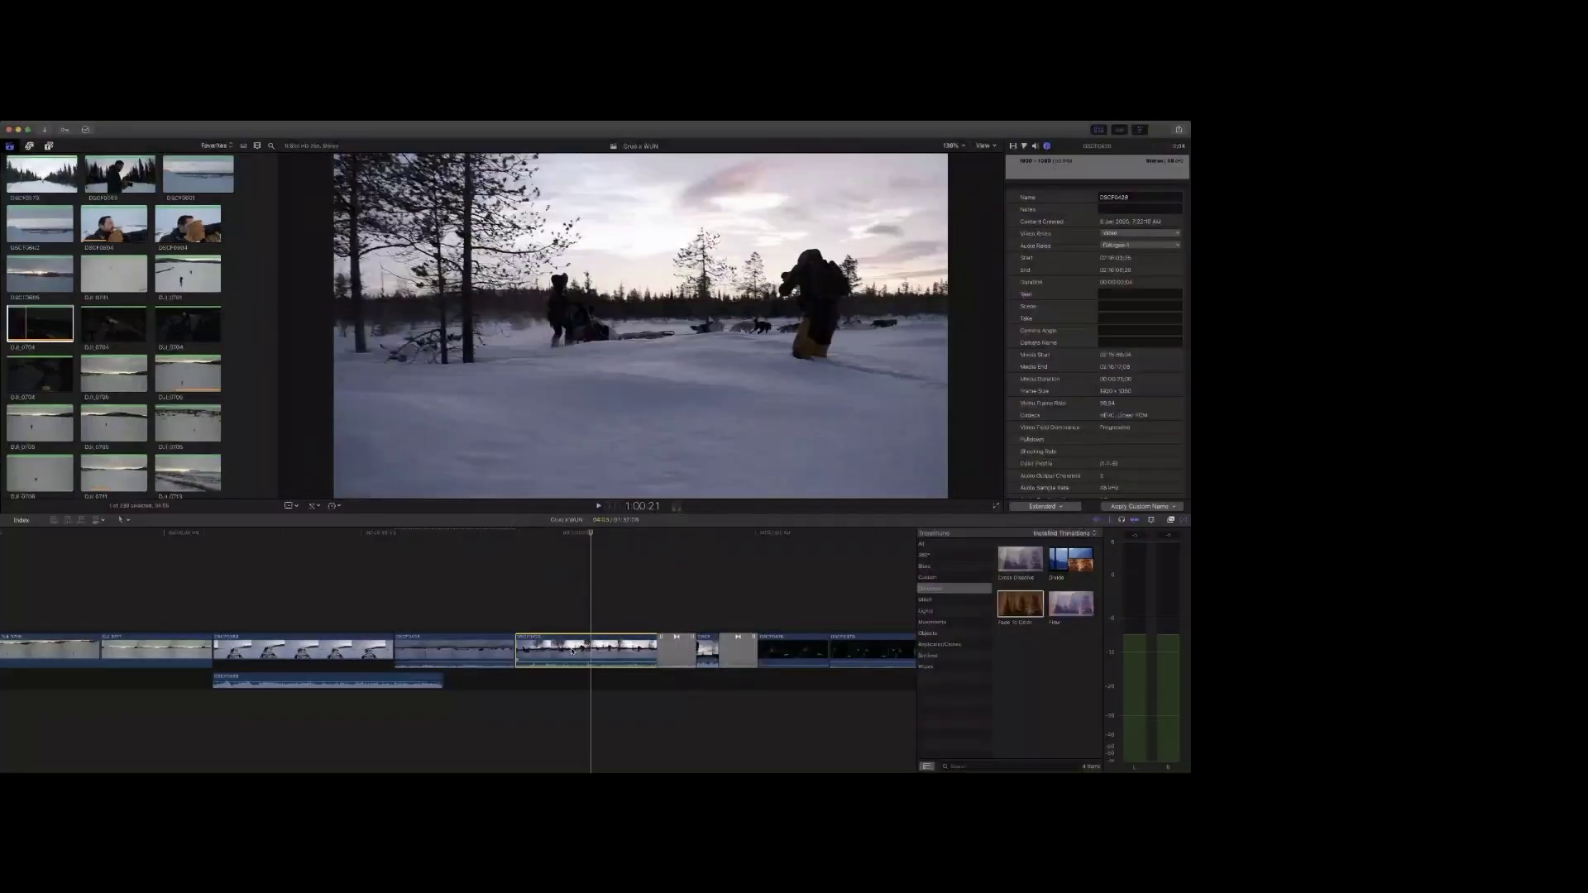
left_click(319, 524)
left_click(480, 654)
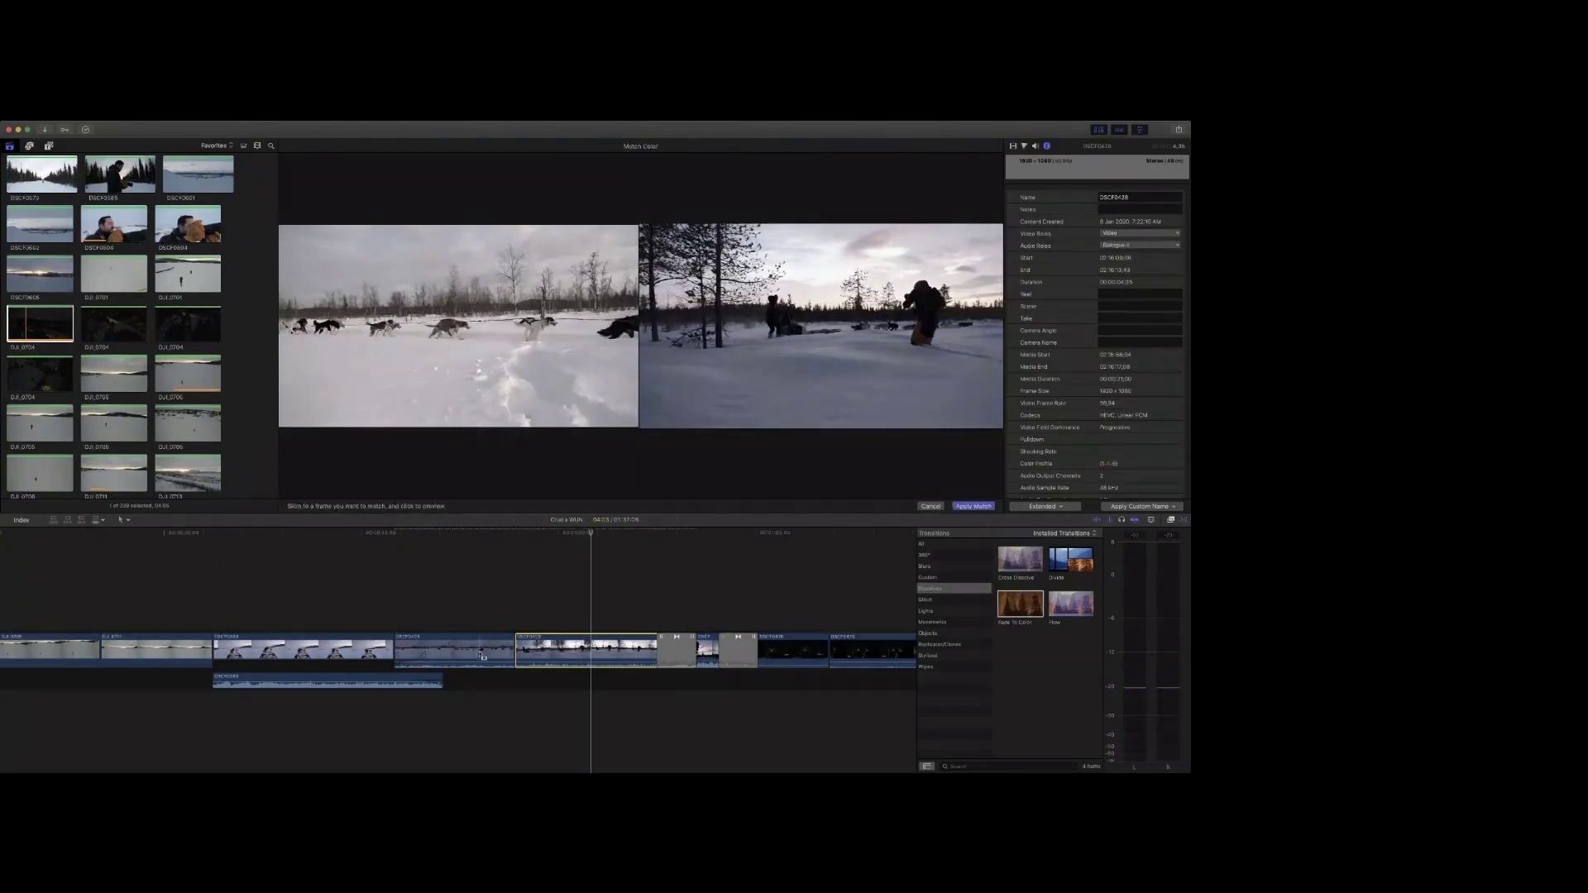
left_click(972, 506)
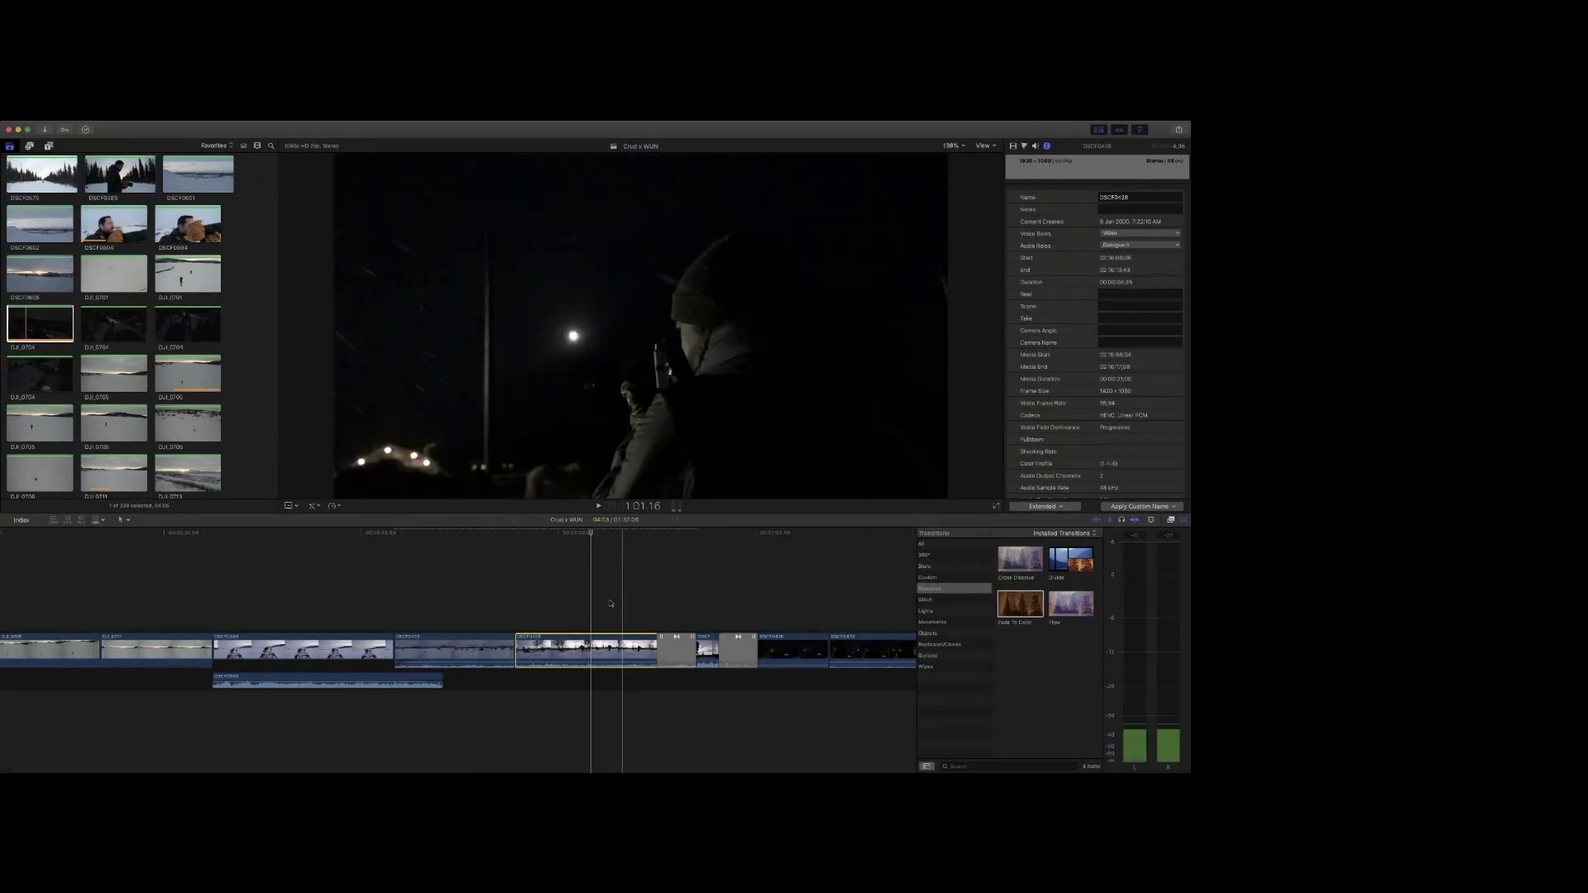
key("space")
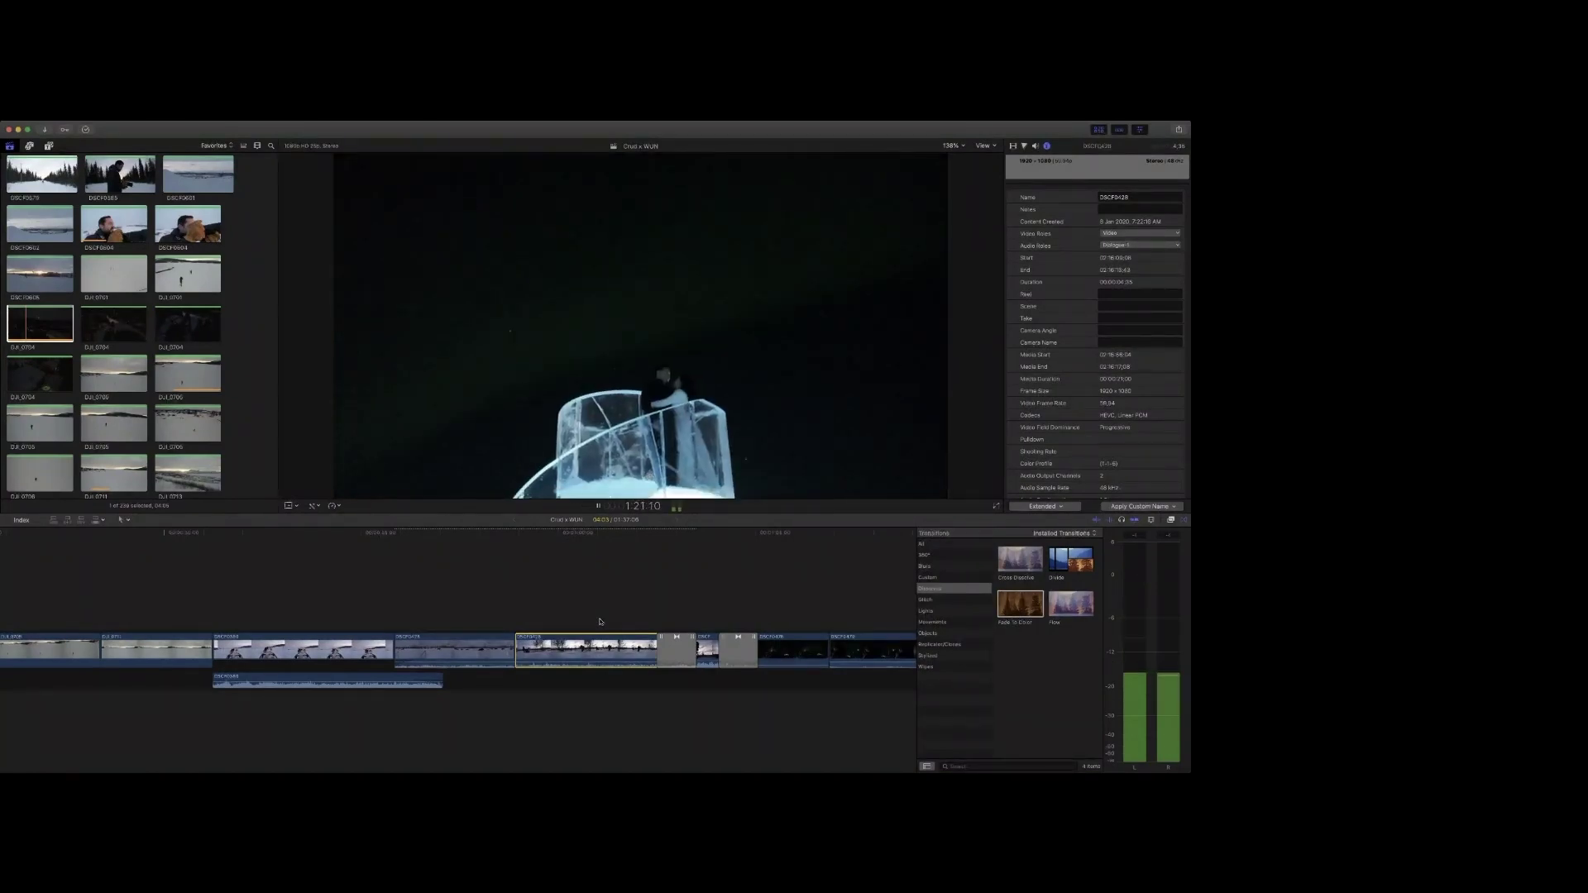
key("space")
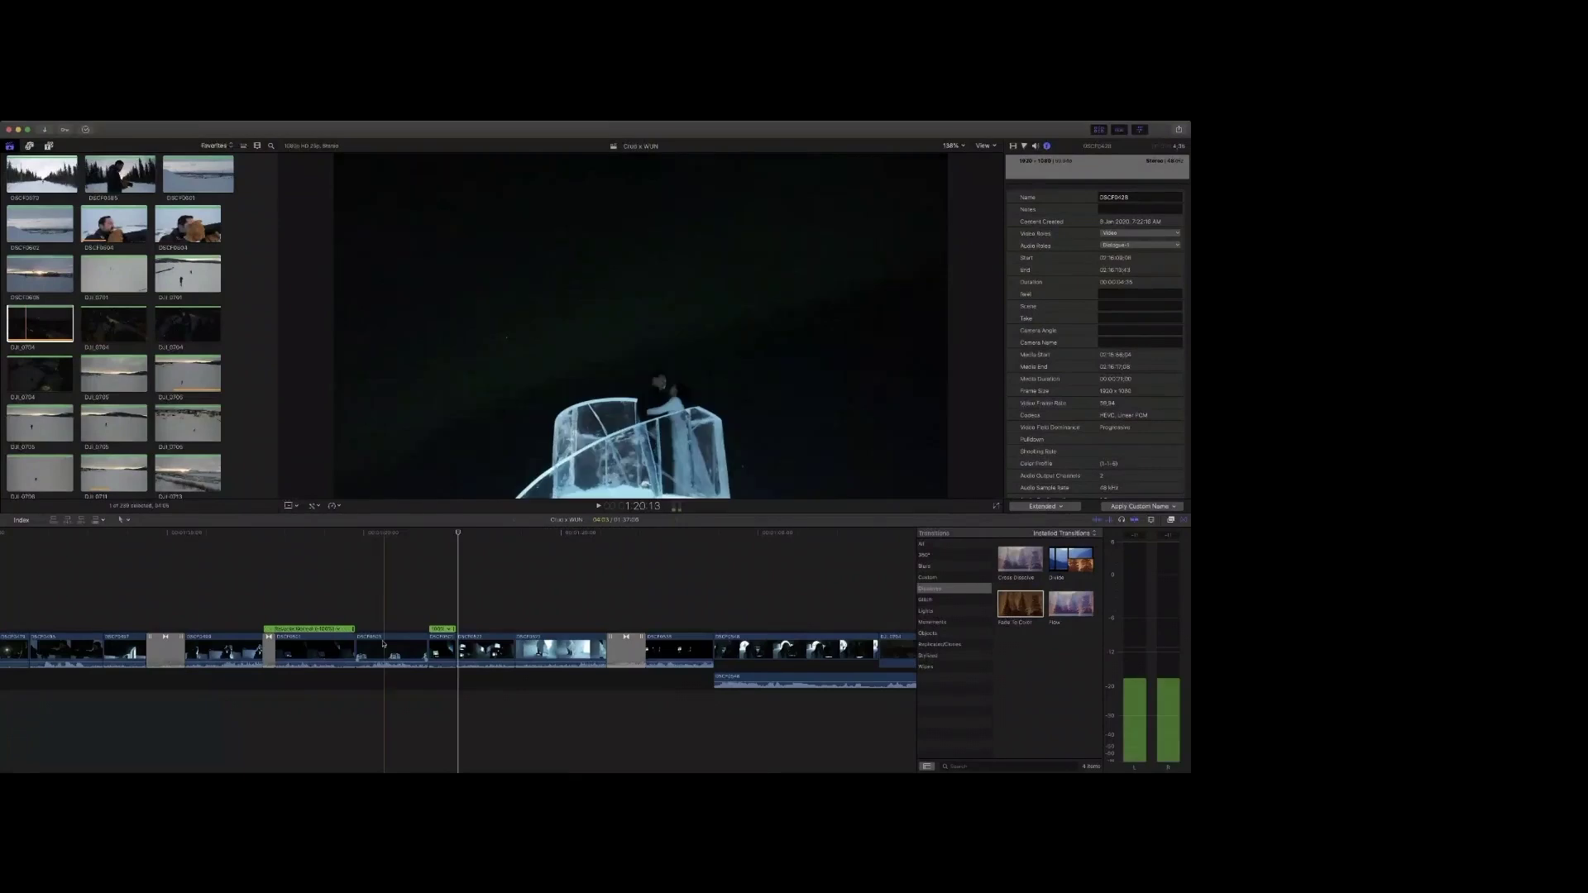
Step: Brighten the shadows and midtones of the ice tower night shot, shift its highlights toward green with color wheels, and play it back
left_click(385, 647)
left_click(402, 533)
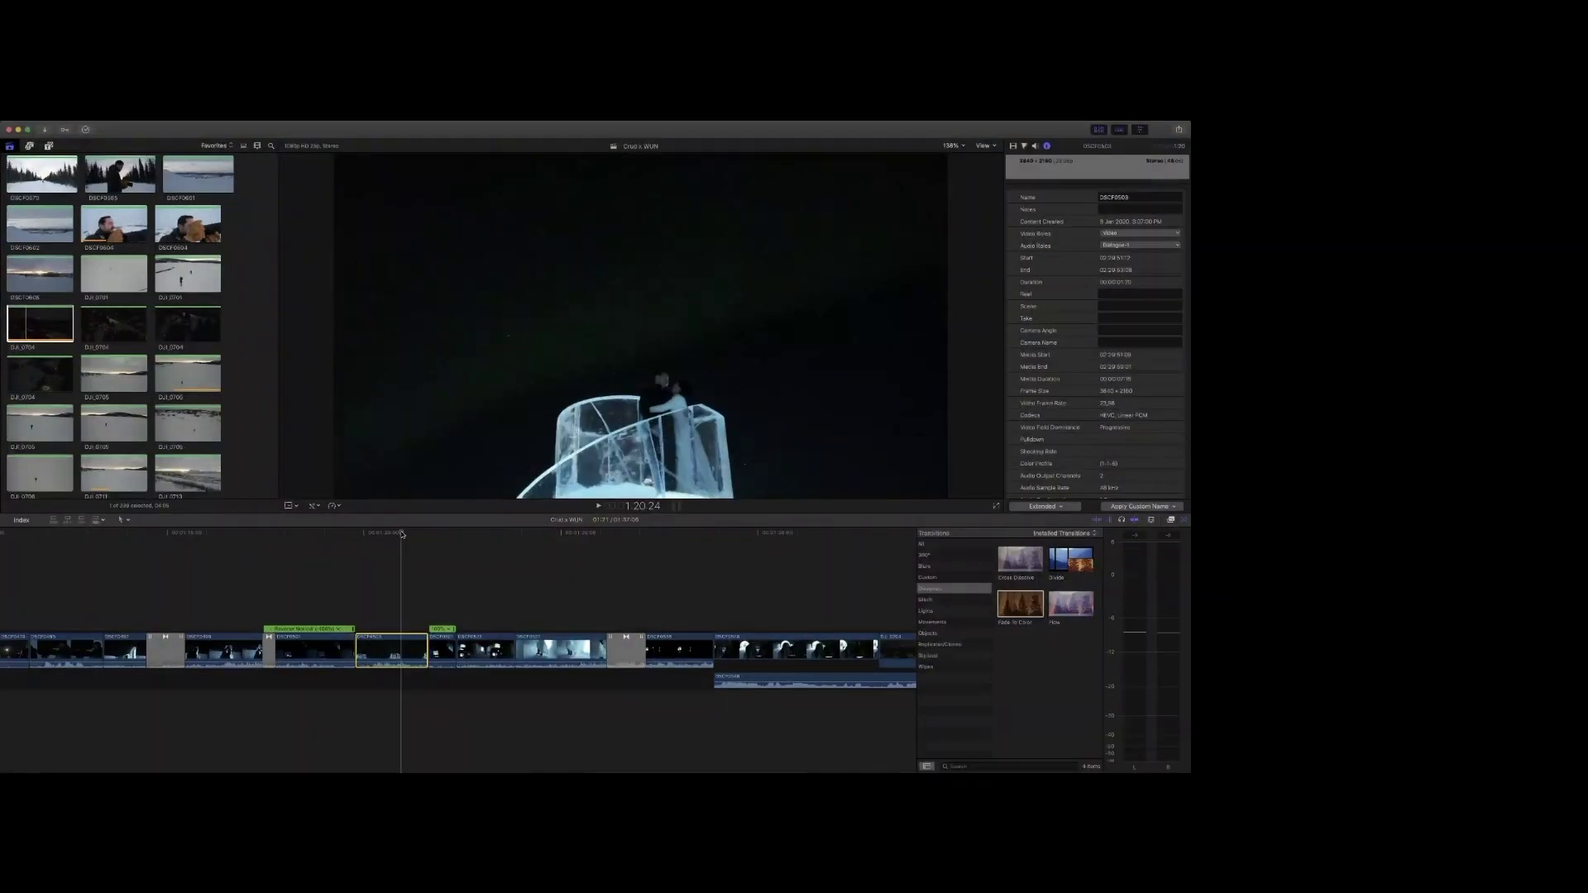
key("super+6")
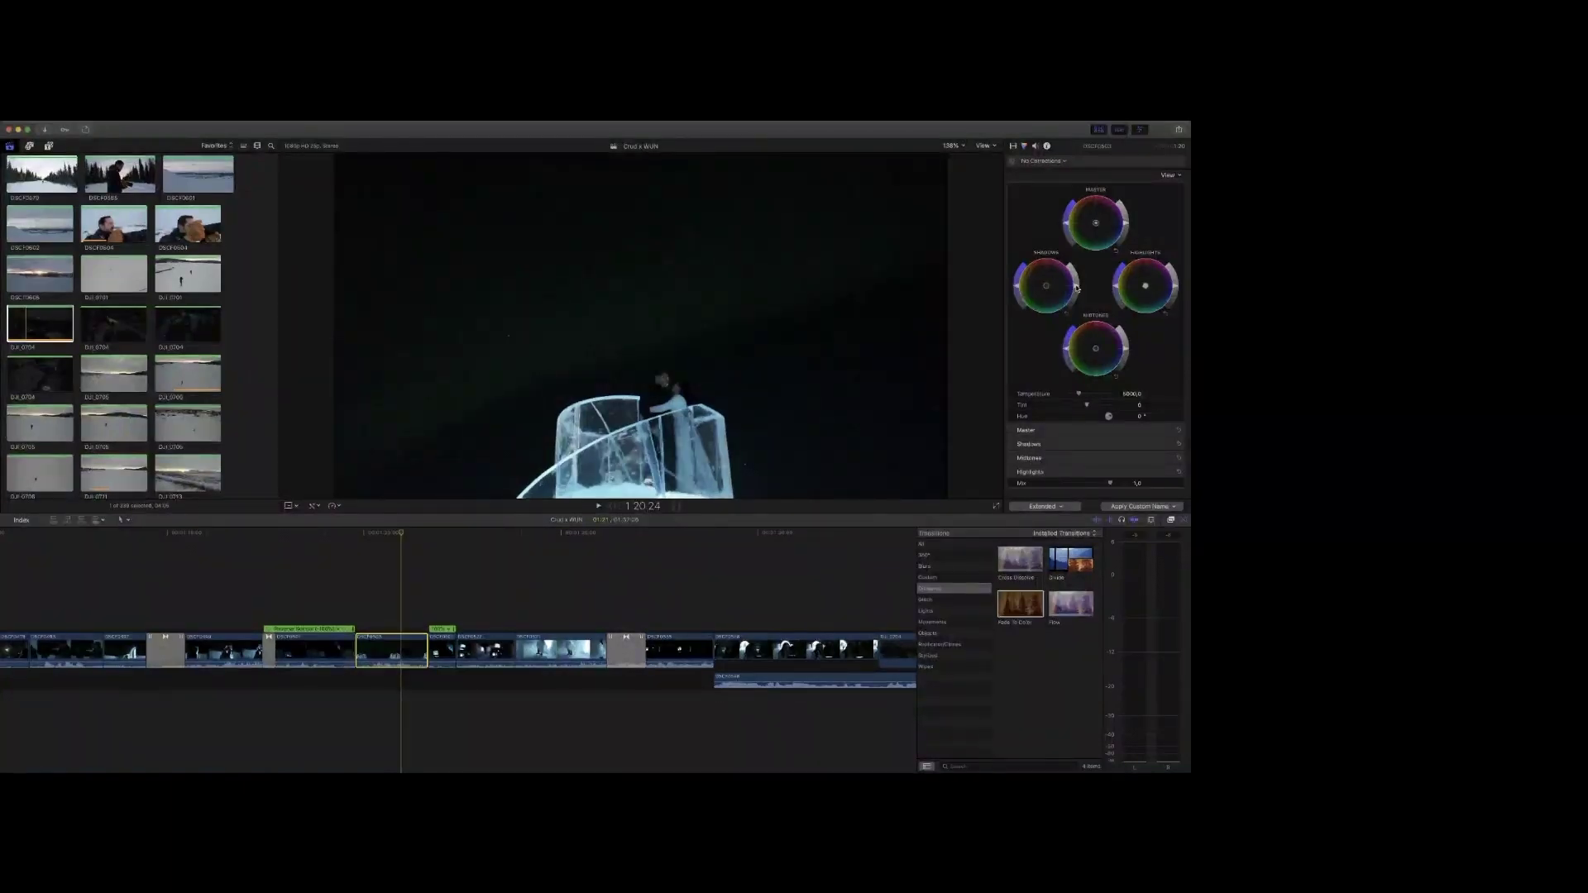
left_click_drag(1077, 288, 1076, 285)
left_click_drag(1125, 349, 1126, 350)
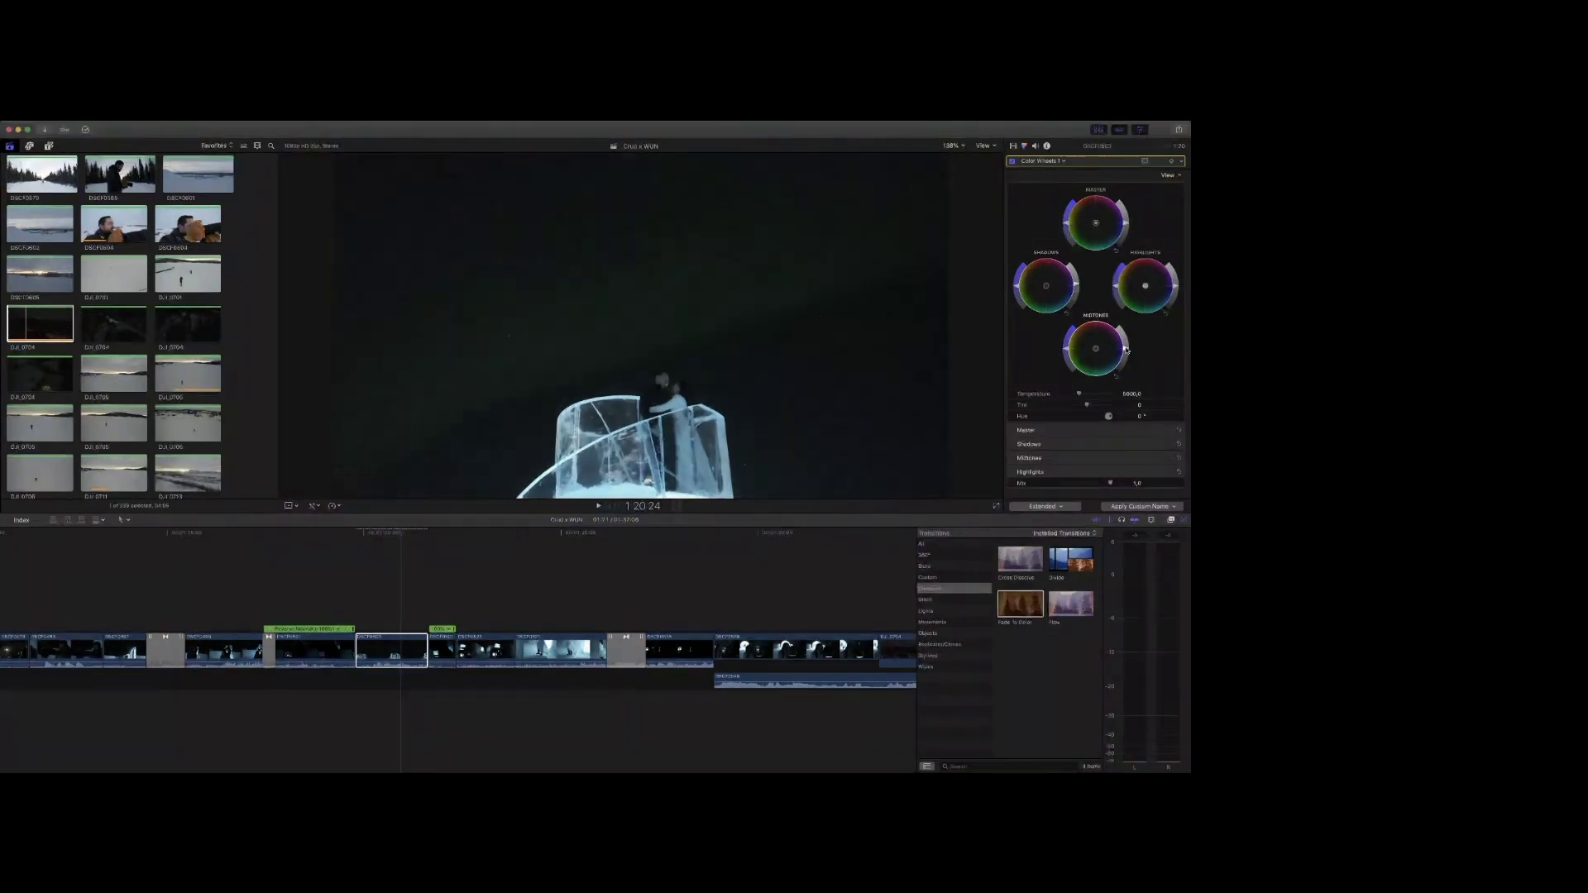
mouse_move(1175, 287)
left_mouse_down()
mouse_move(1173, 274)
mouse_move(1135, 295)
left_mouse_up()
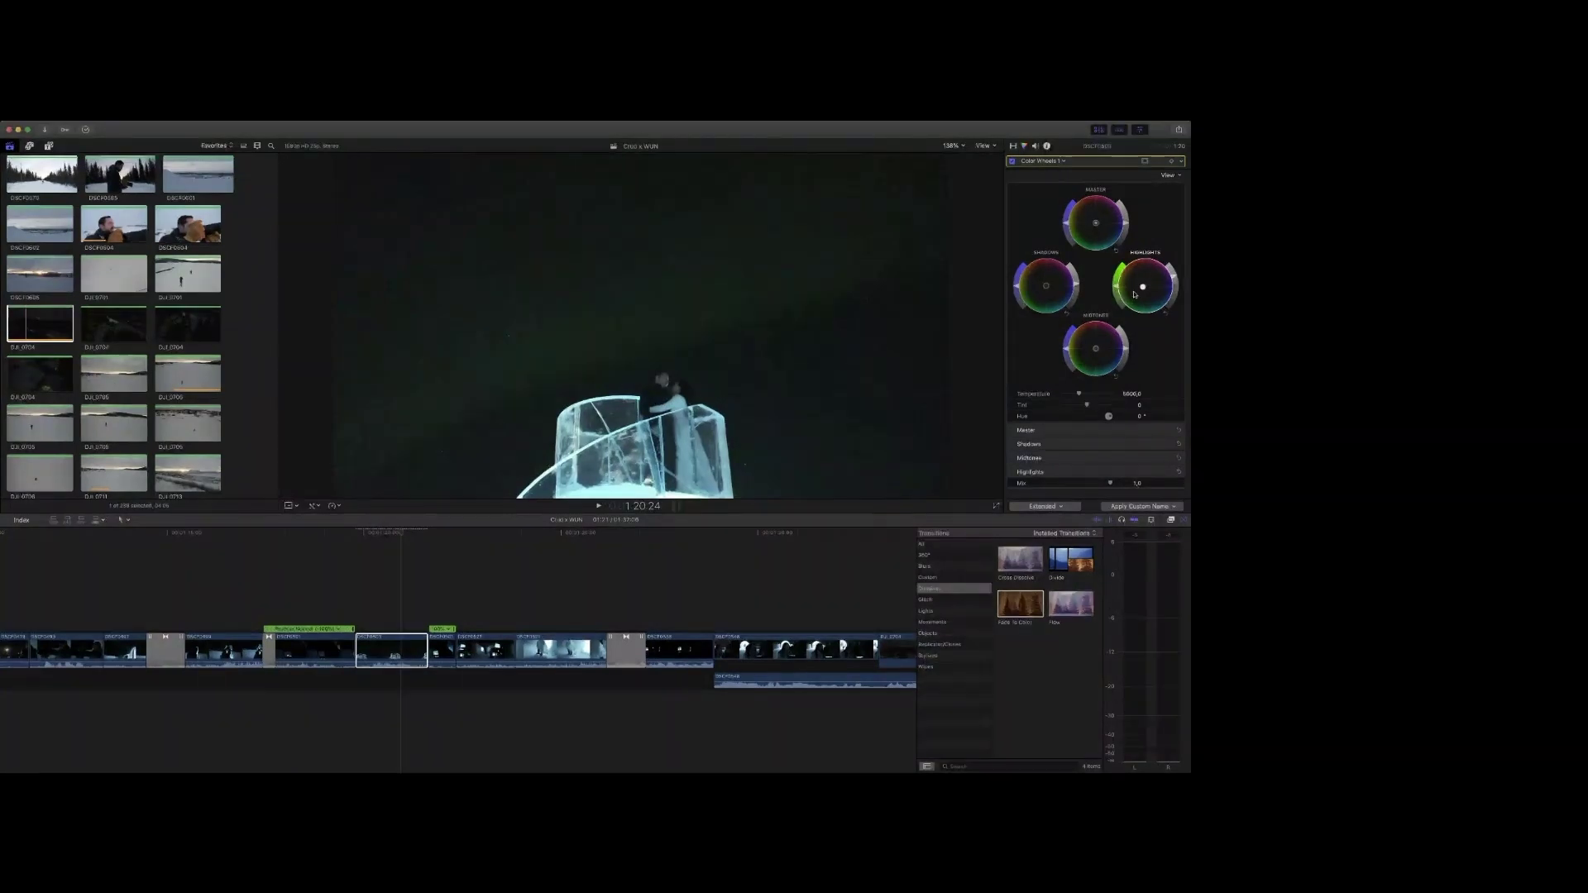
key("space")
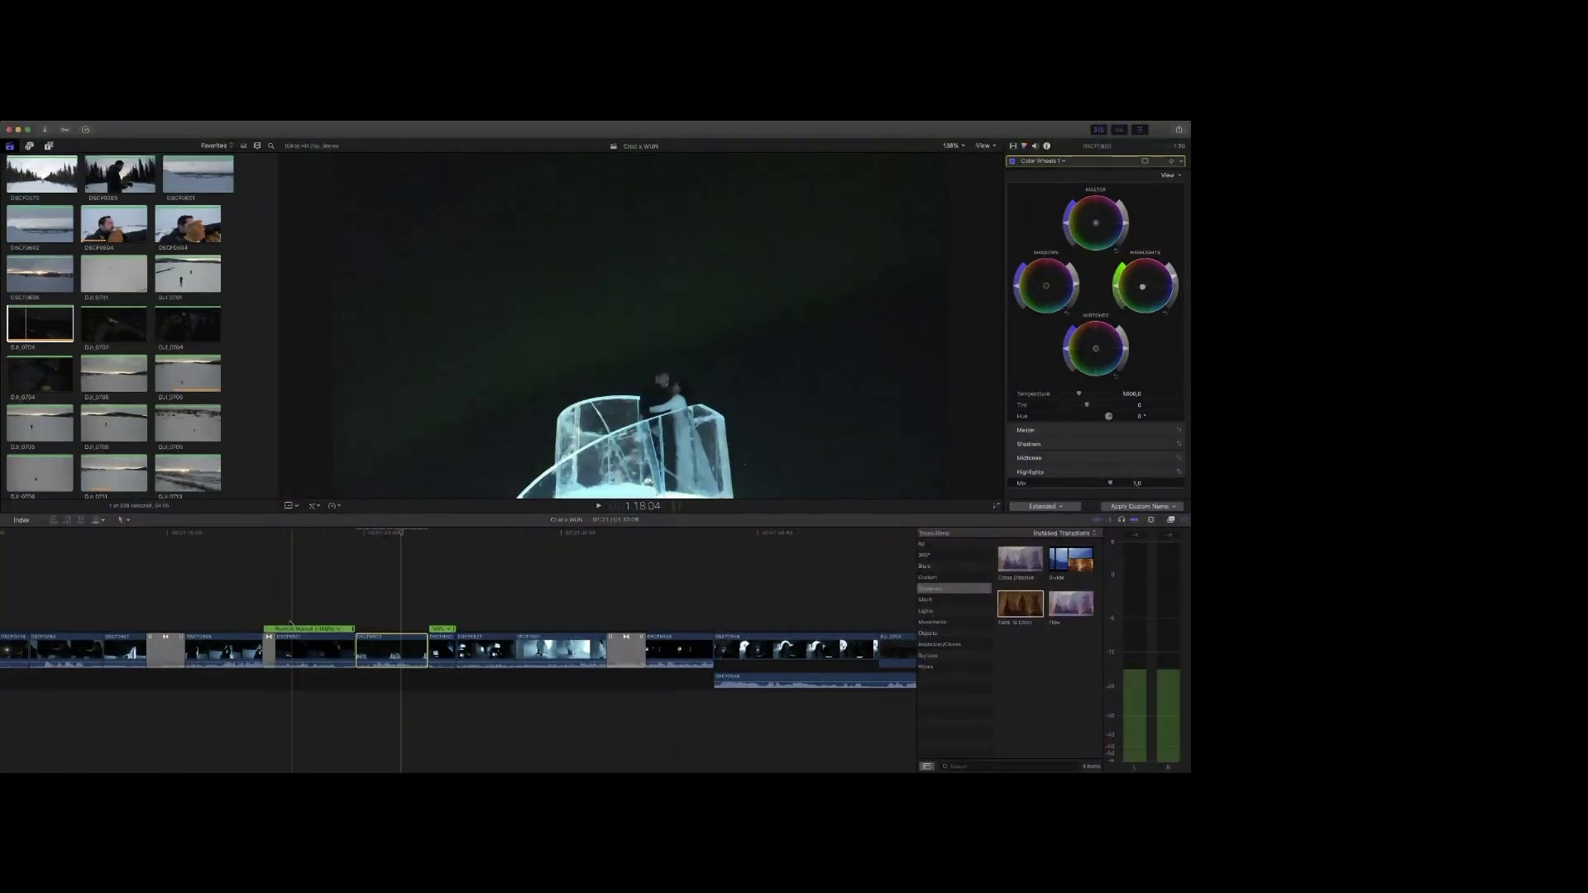
left_click(331, 612)
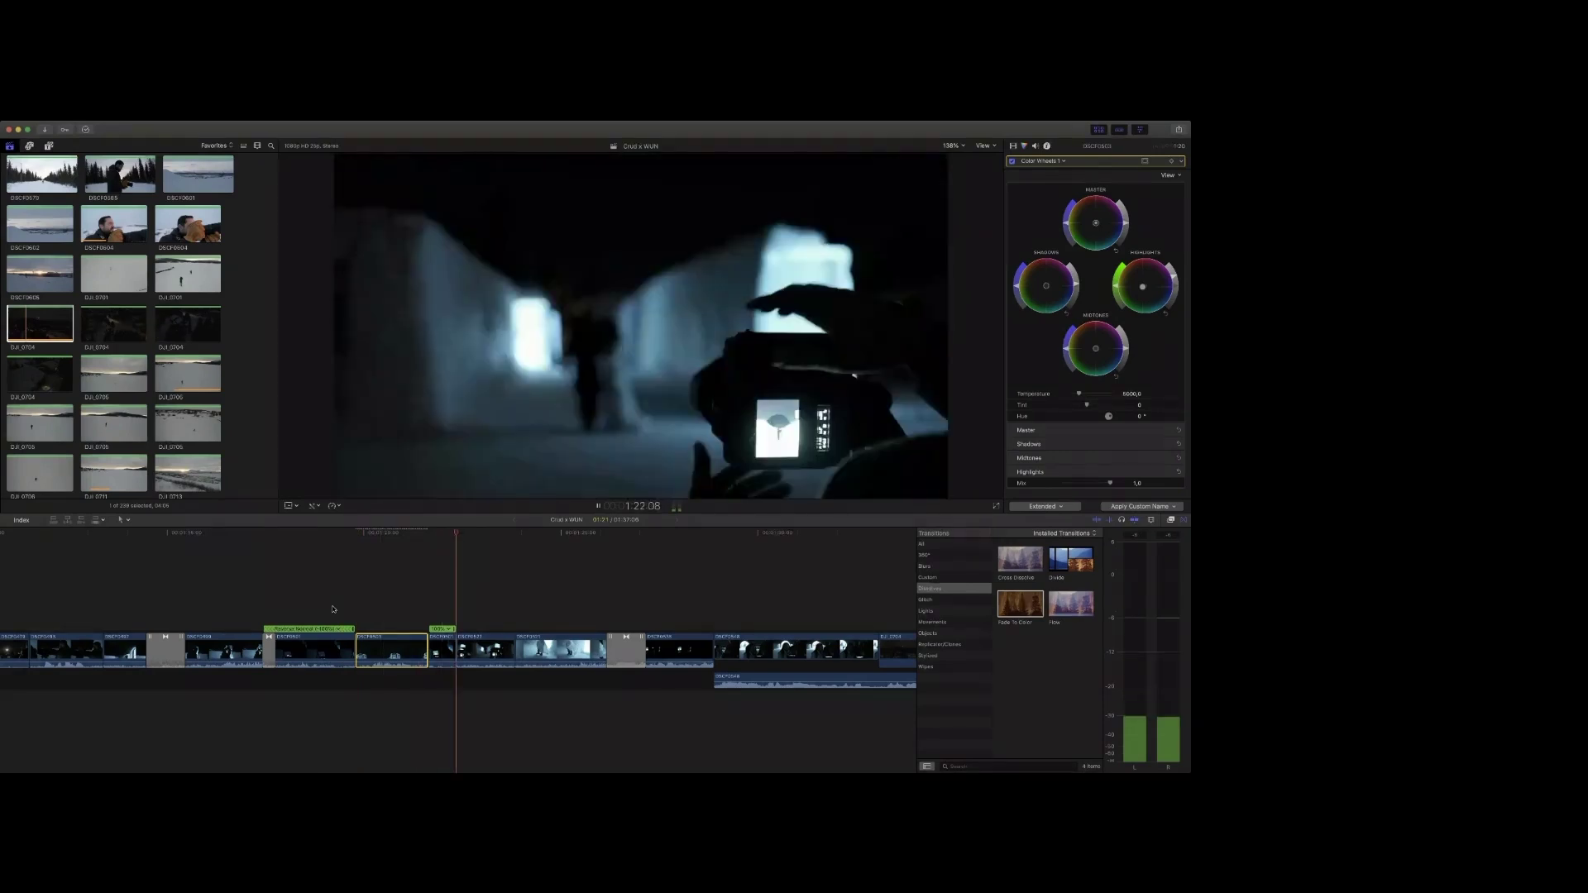
key("space")
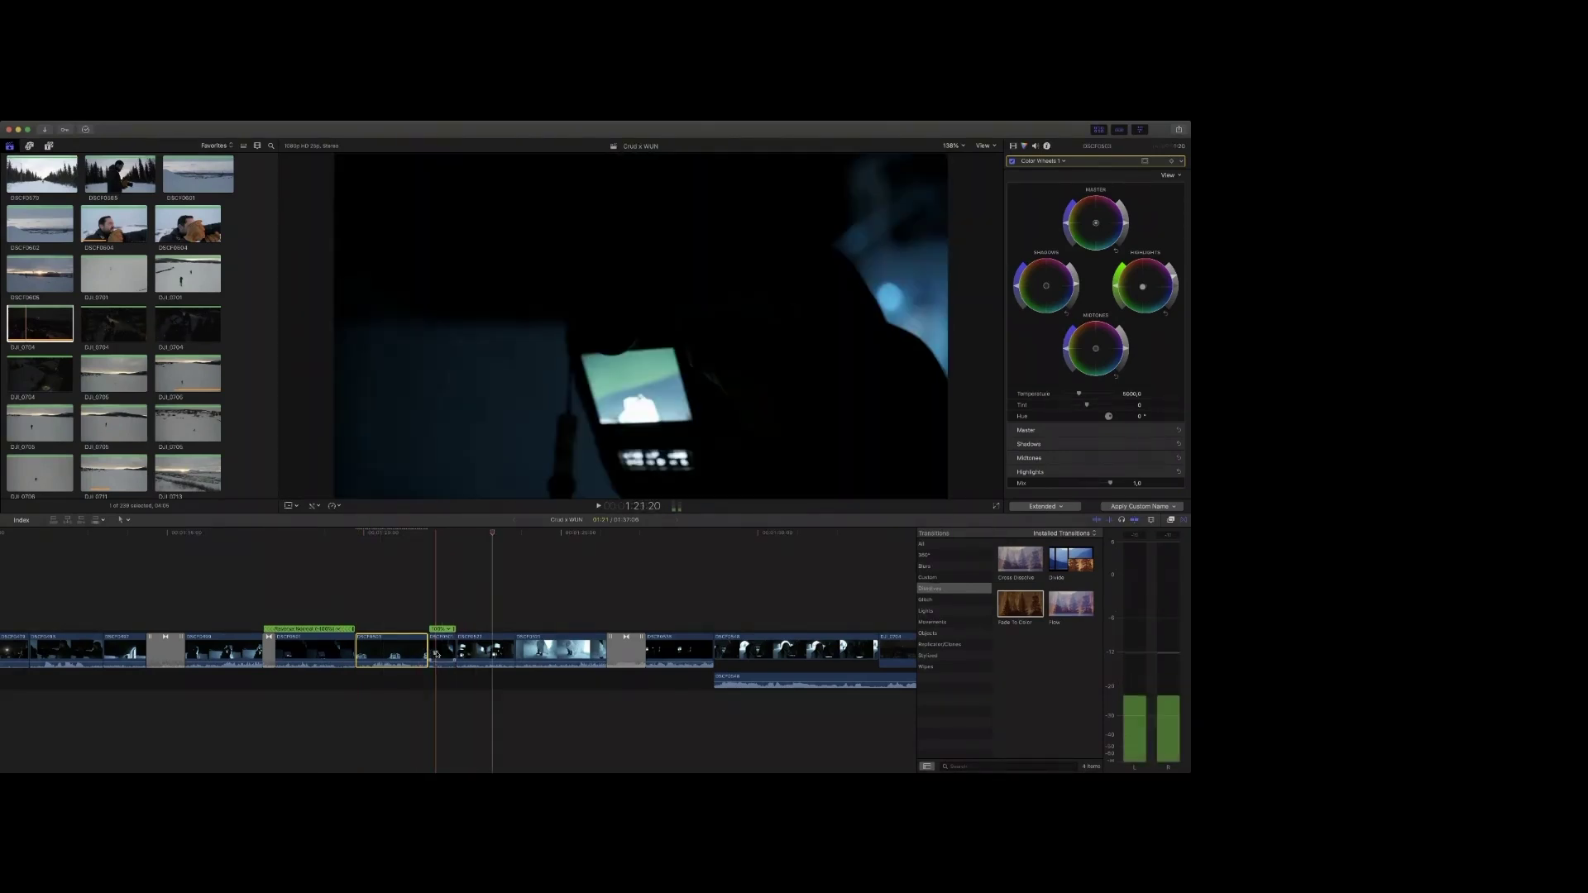
Step: Delete the short retimed camera screen close-up after the ice tower shot and play on to the white dress shot
left_click(436, 653)
key("BackSpace")
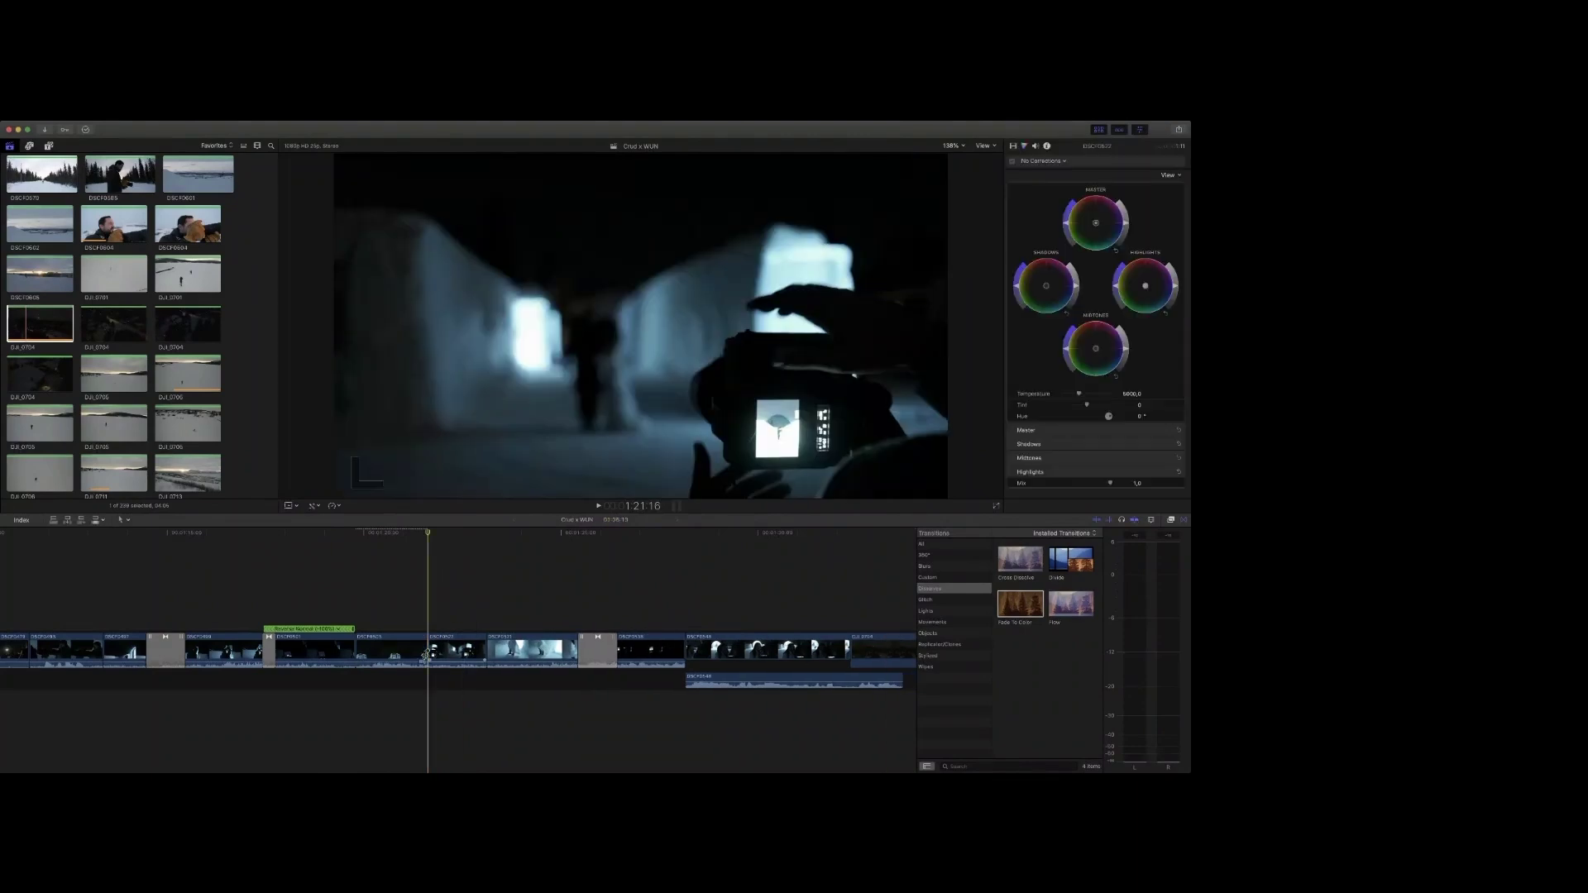
key("space")
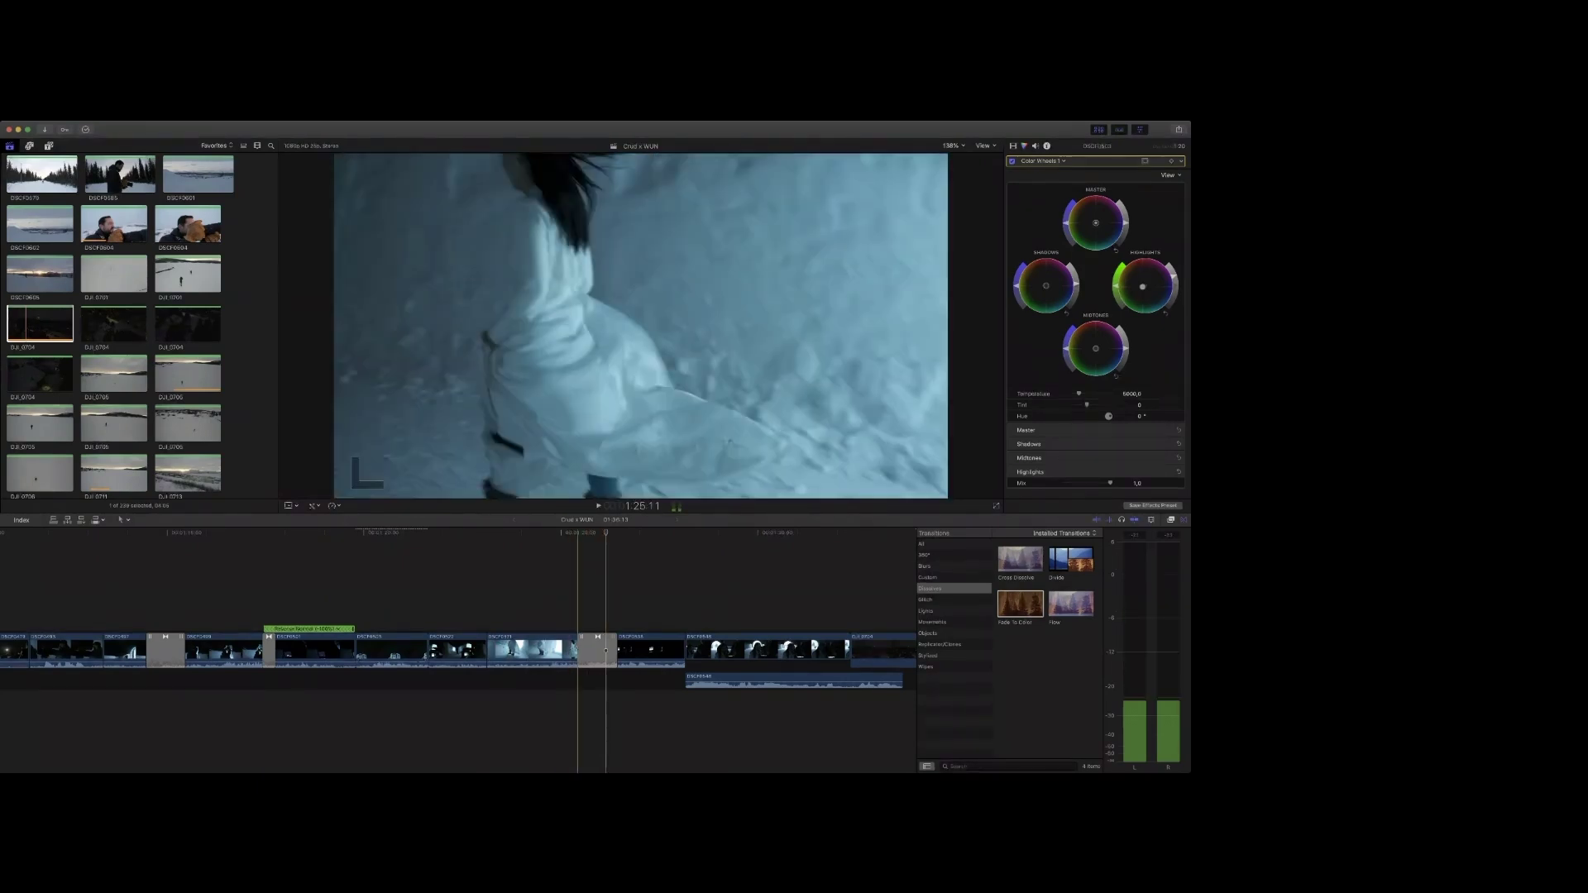
Step: Trim the end of the white dress shot before its transition and play on to the end of the film
left_click(558, 650)
key("alt+]")
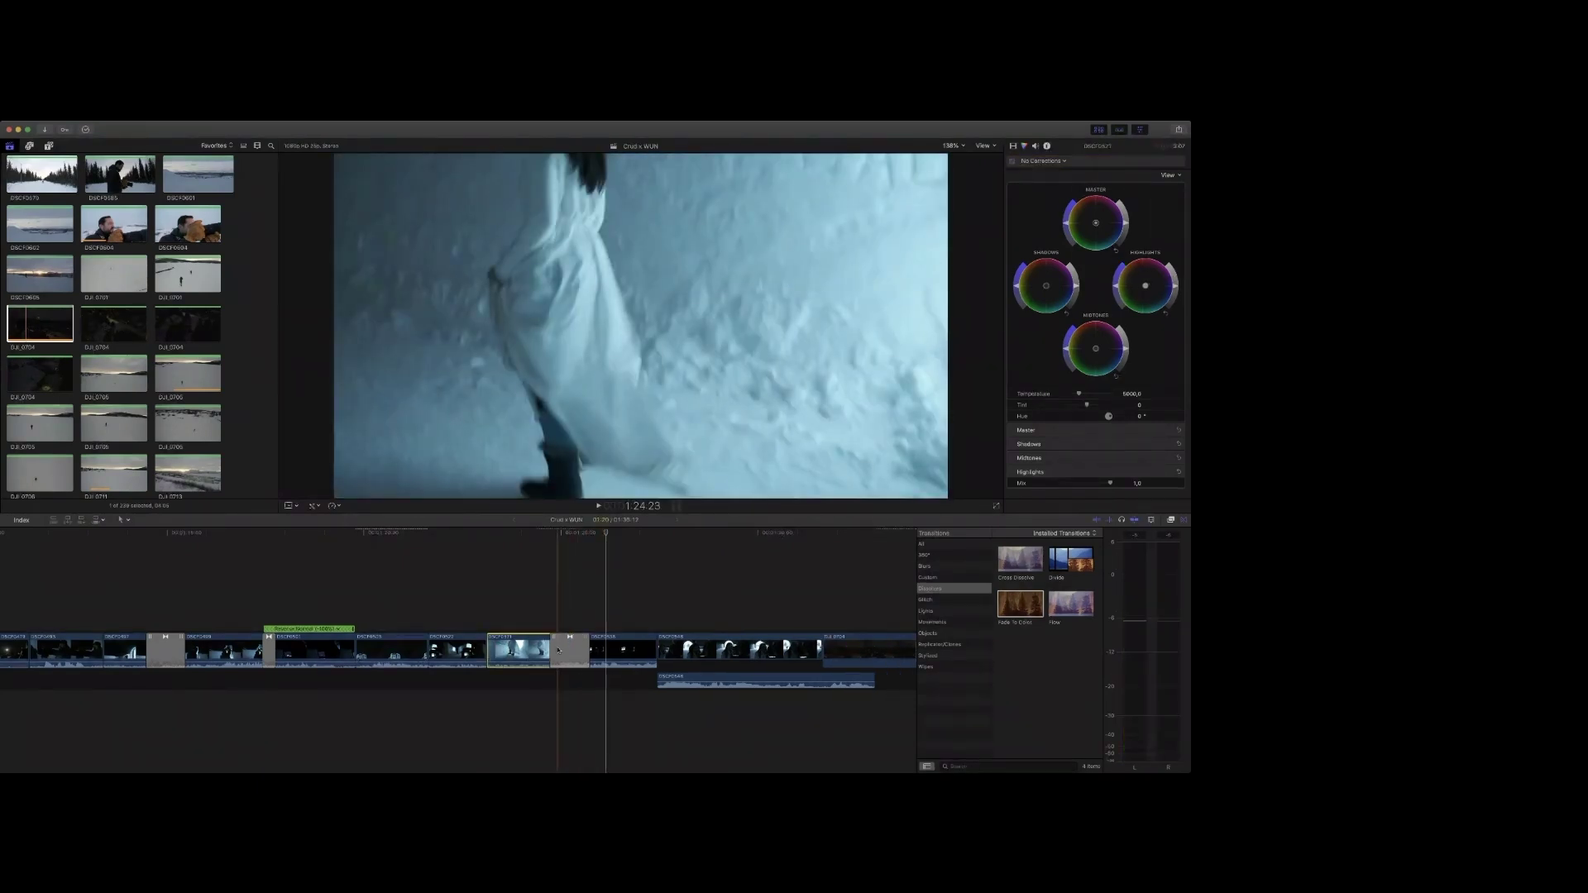
key("space")
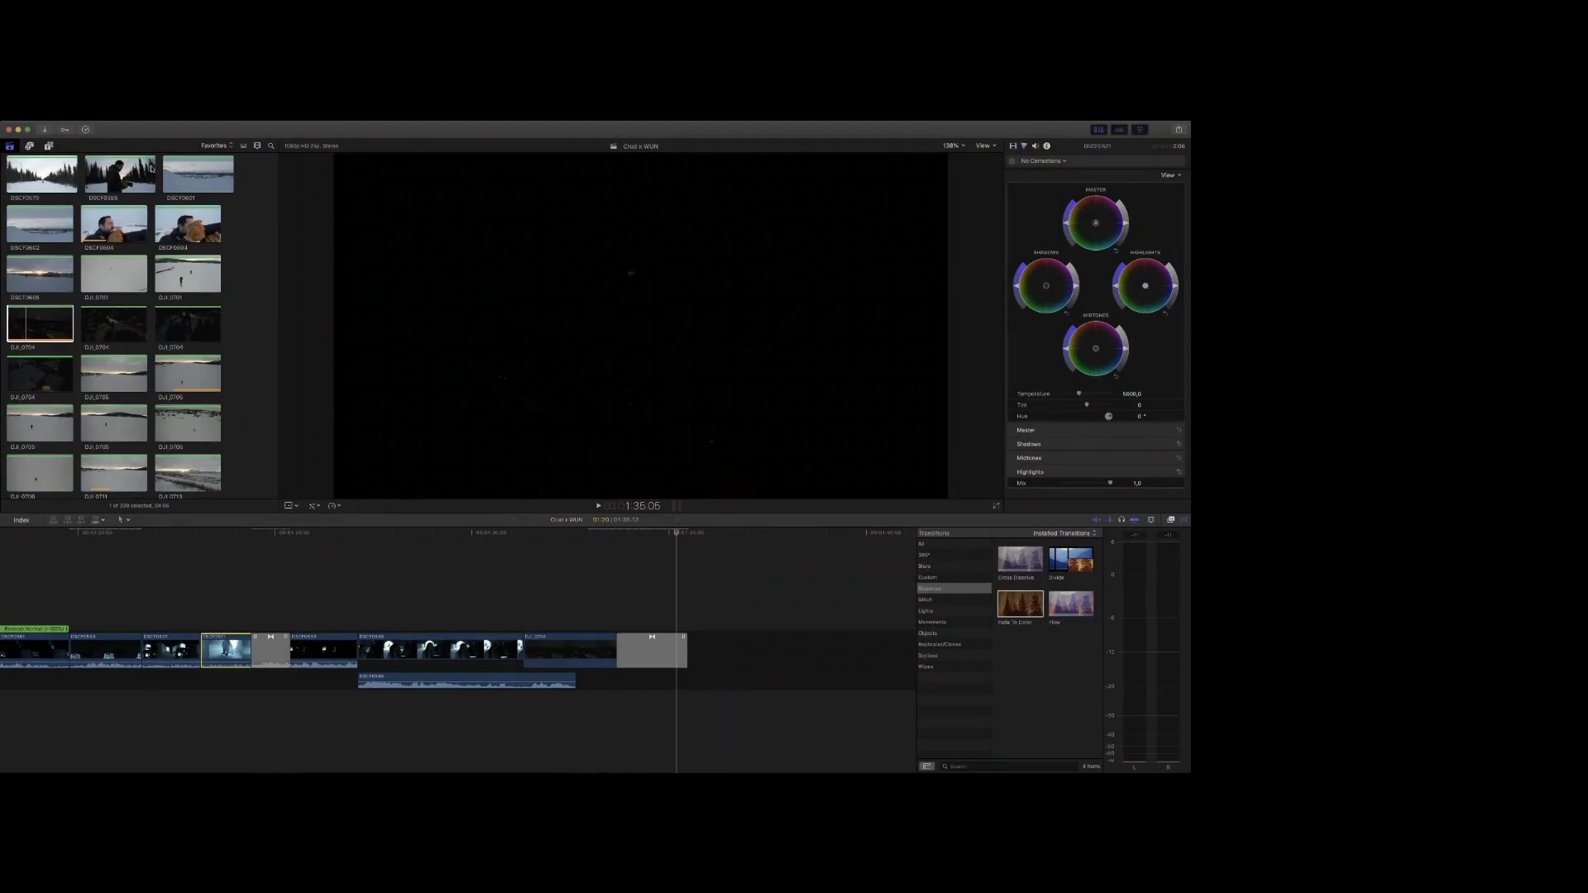
Step: Sort the music library by track length and add the song Wren Tails beneath the clips in the timeline
key("super+1")
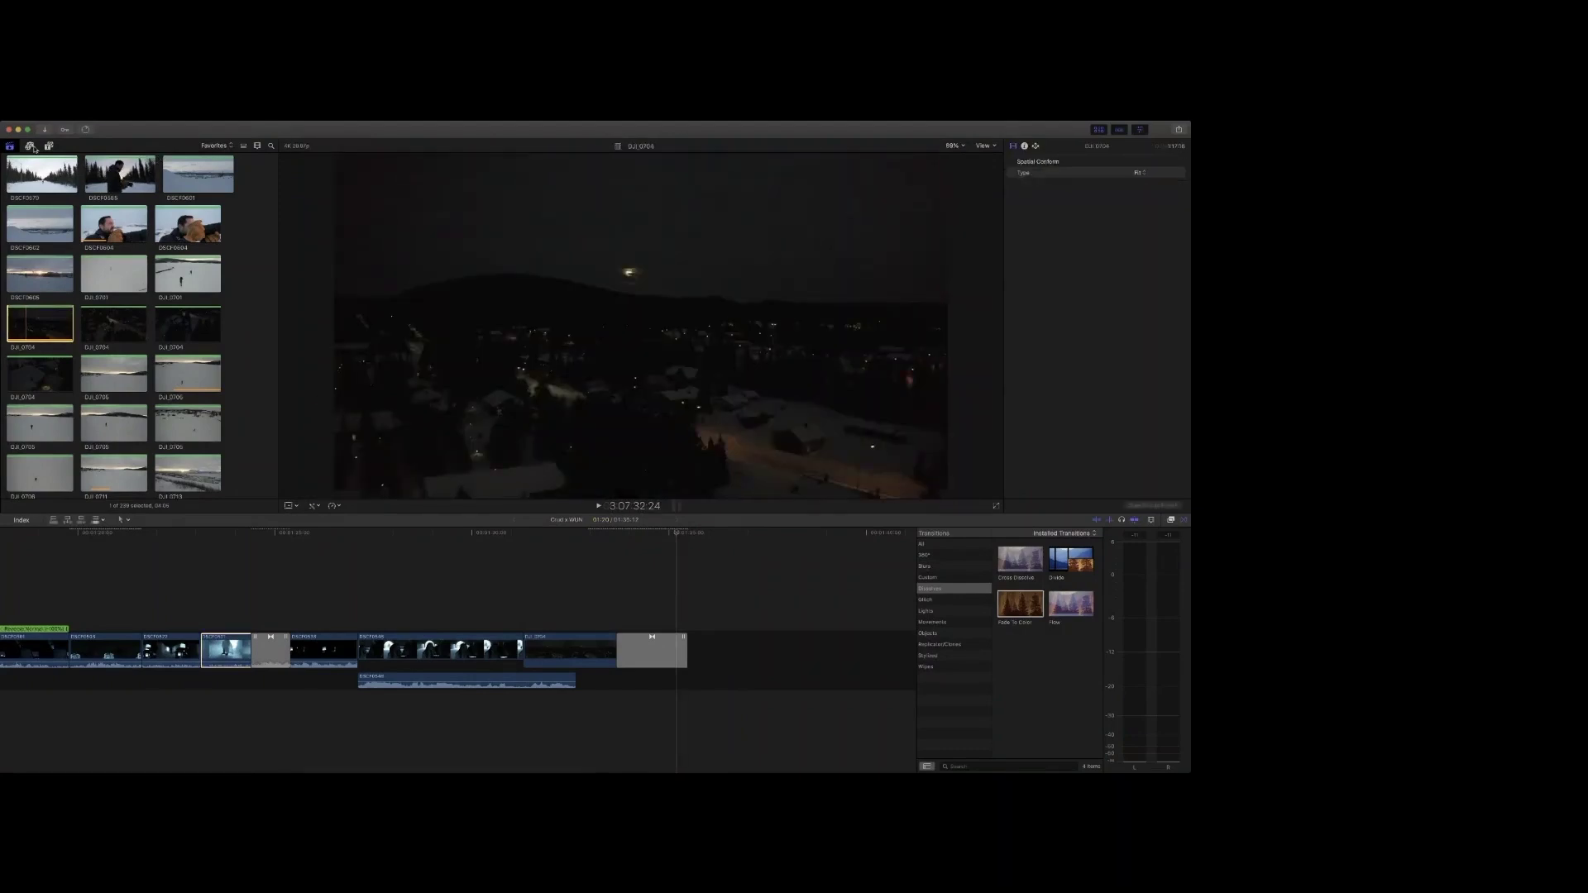
left_click(31, 146)
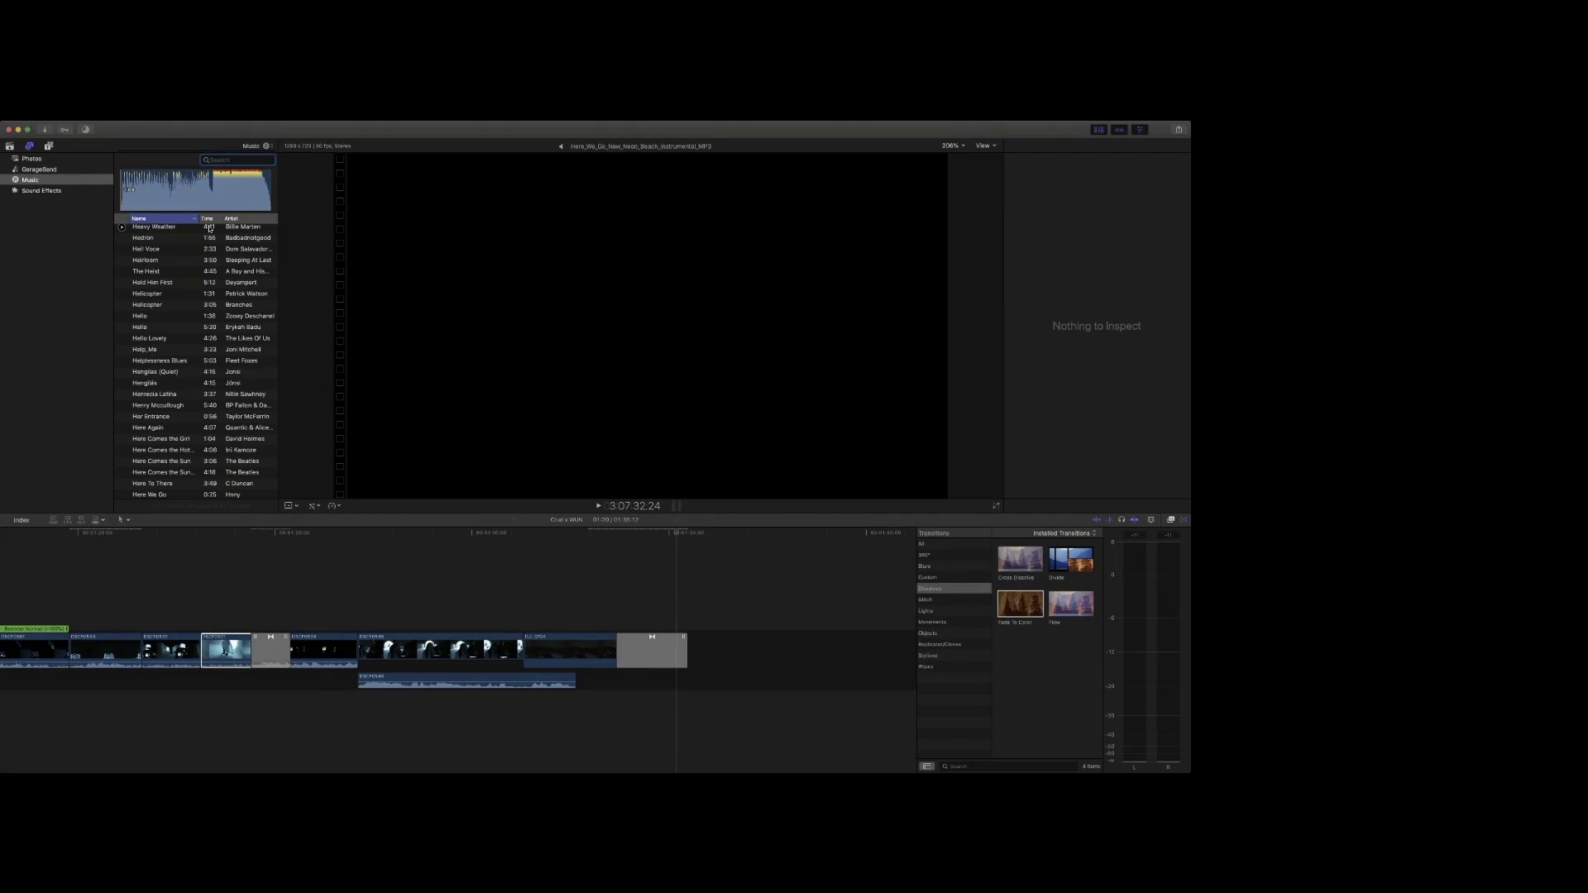
left_click(209, 219)
scroll(205, 320, "down", 15)
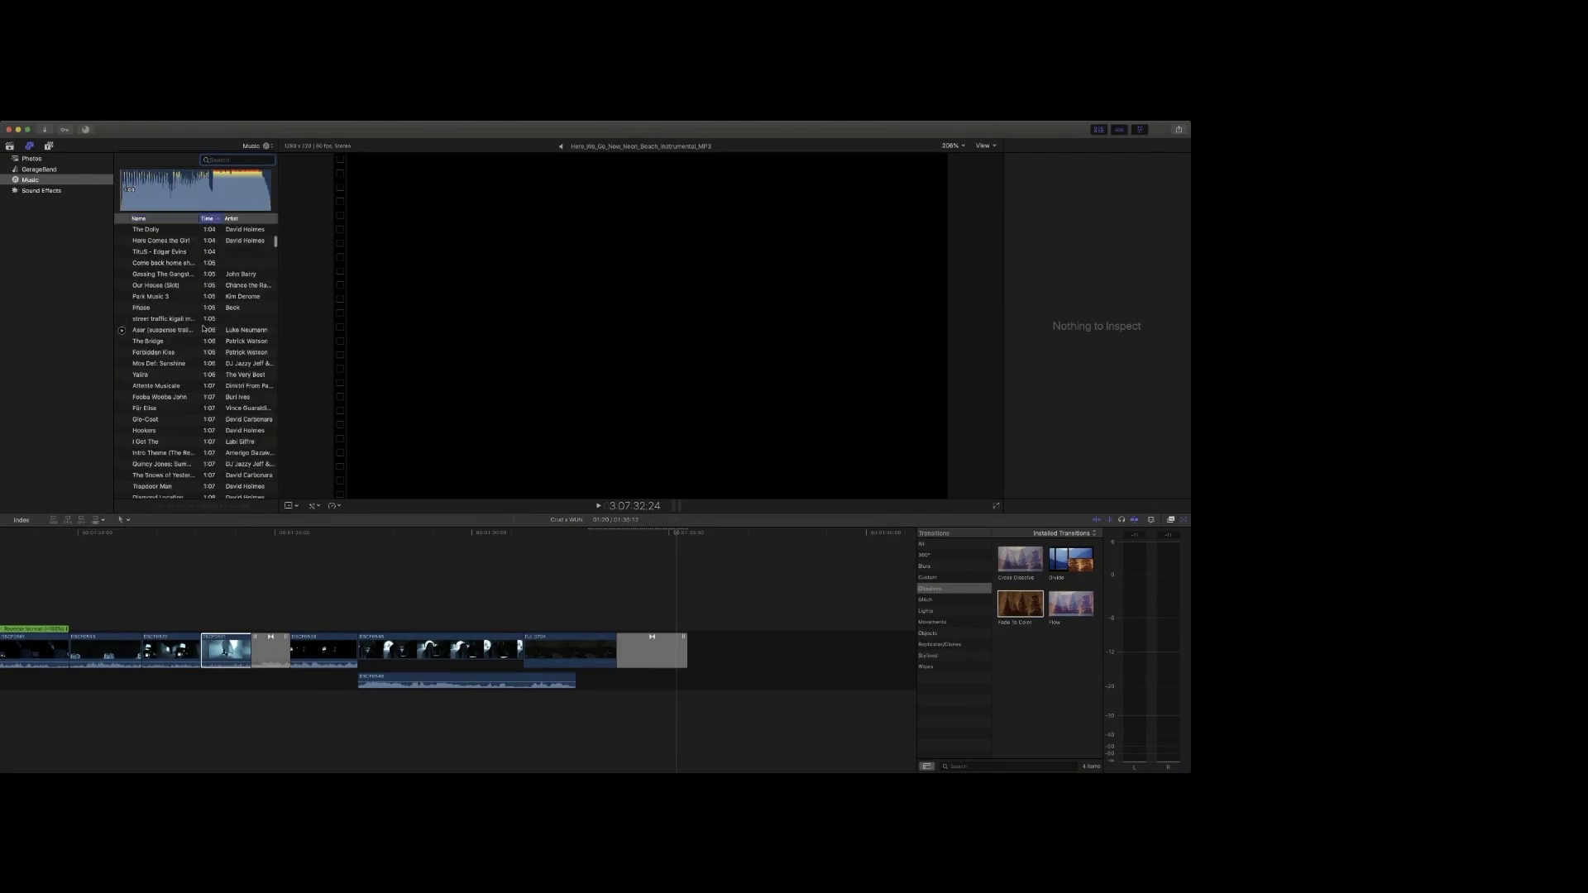
scroll(197, 352, "down", 8)
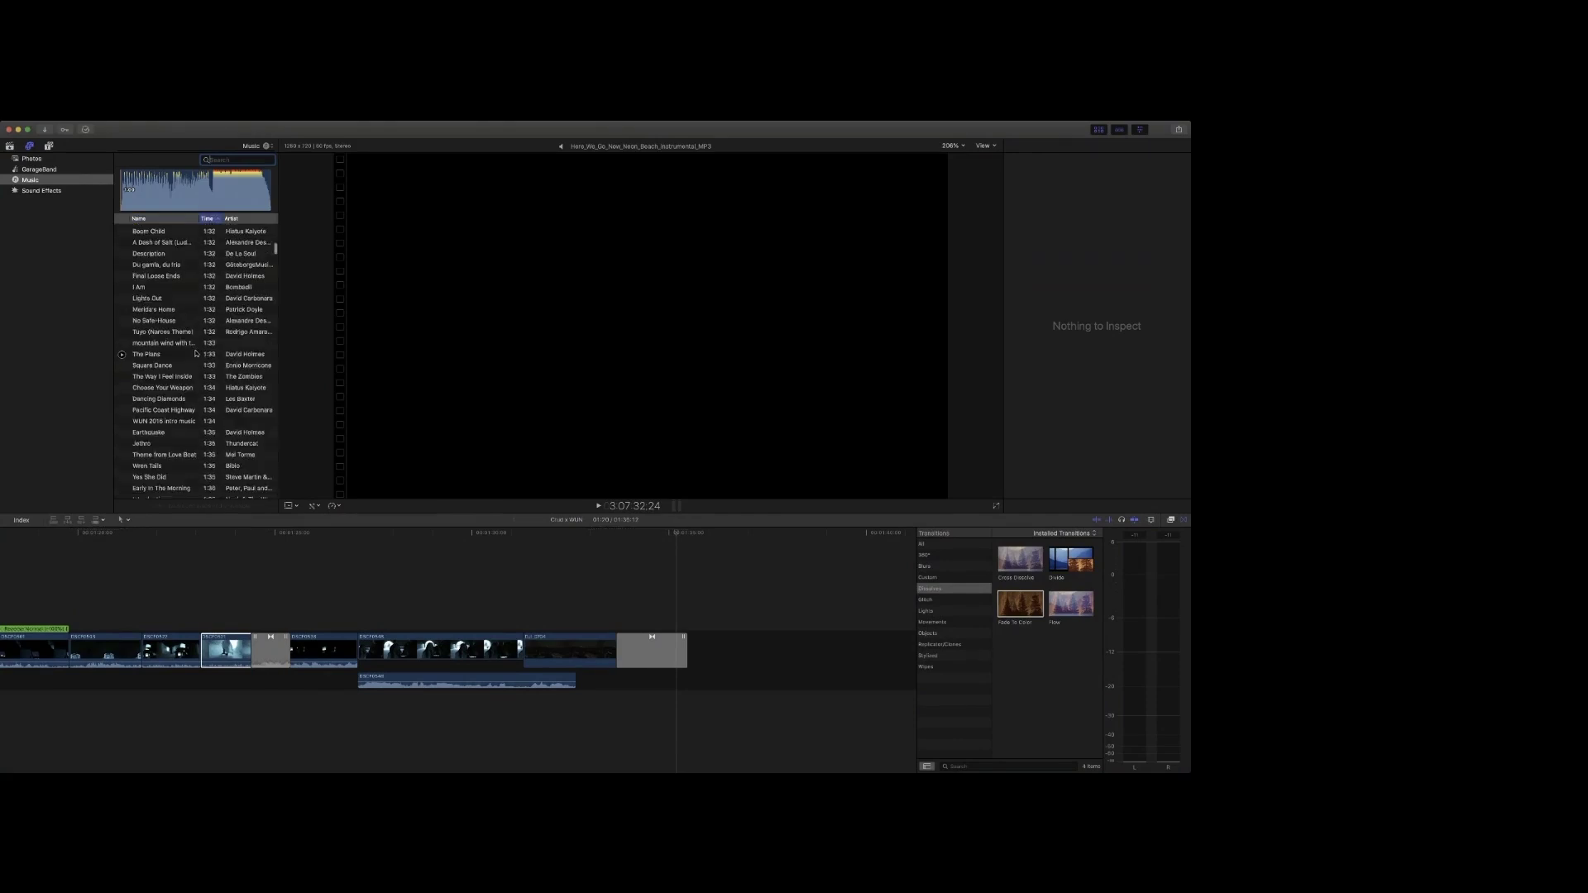
scroll(189, 357, "down", 1)
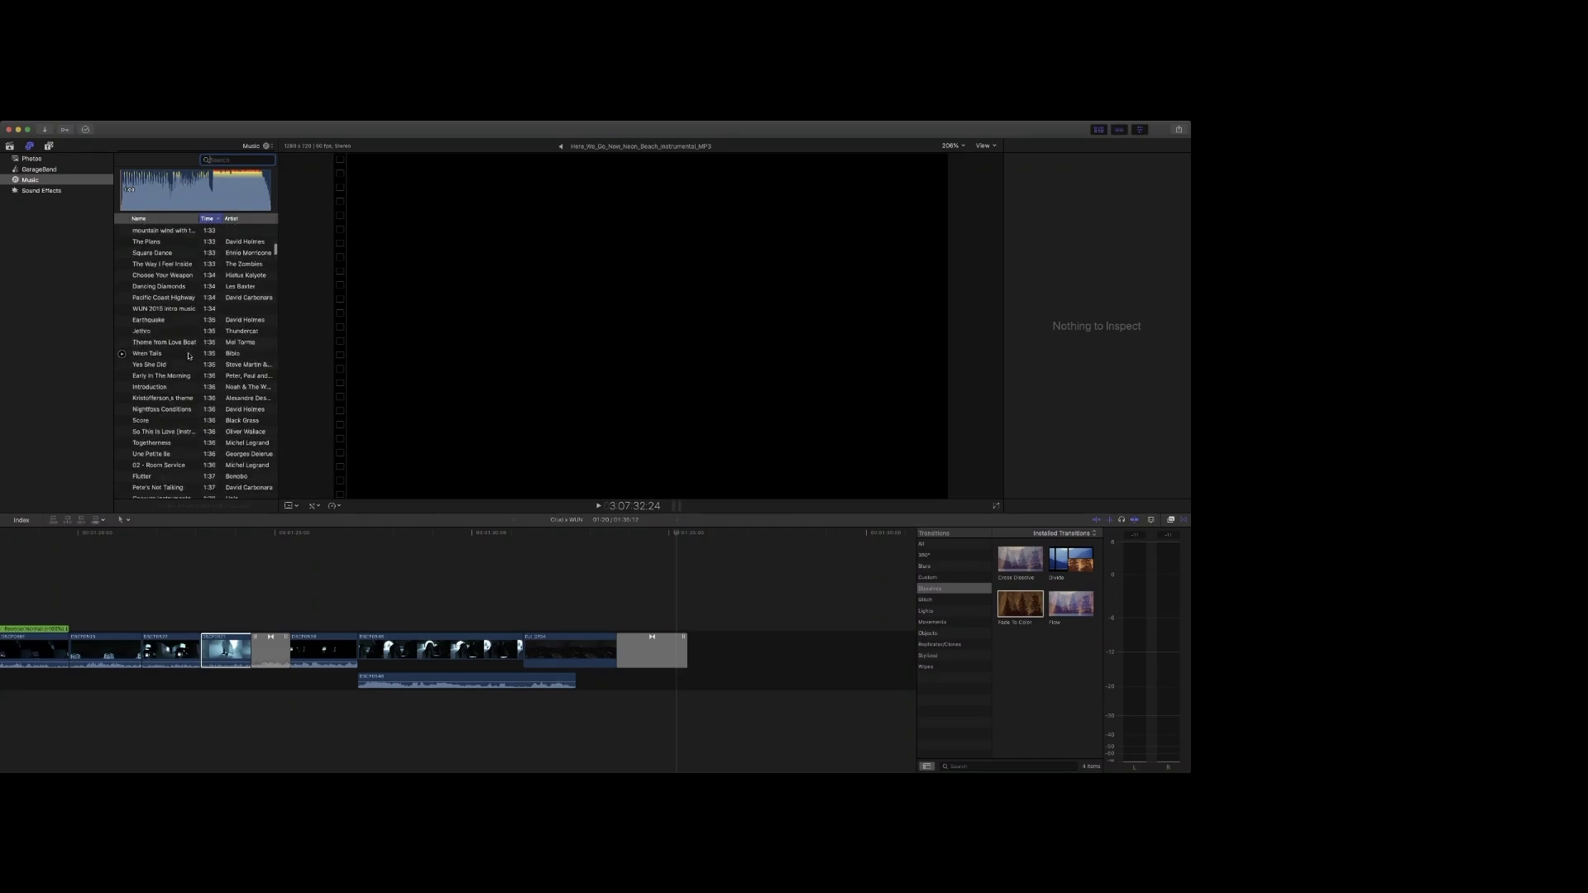
scroll(193, 351, "down", 2)
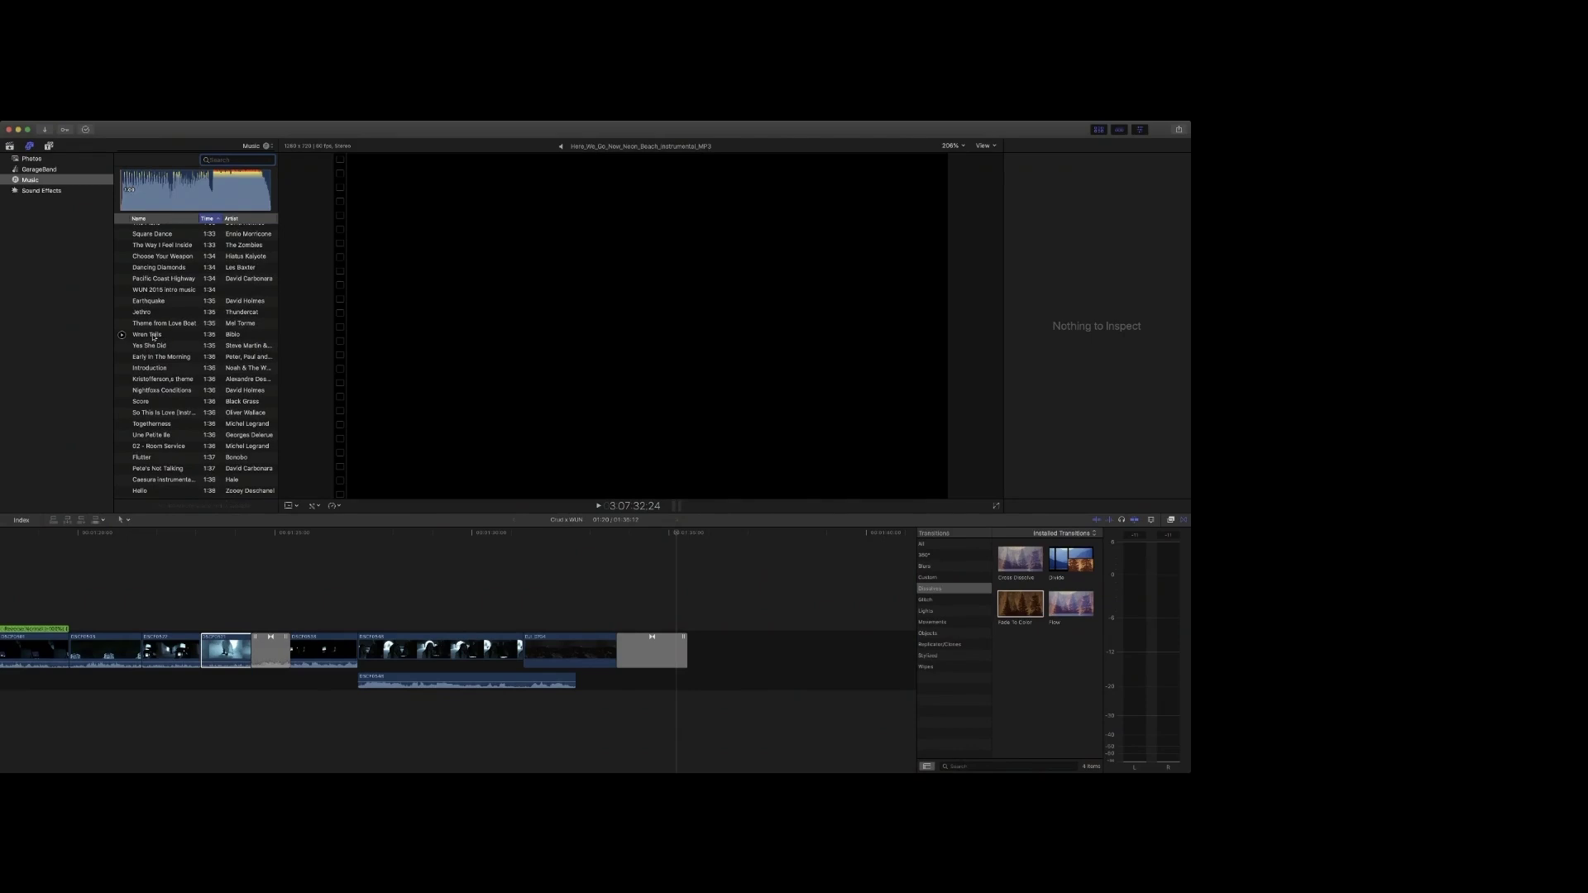
left_click(153, 335)
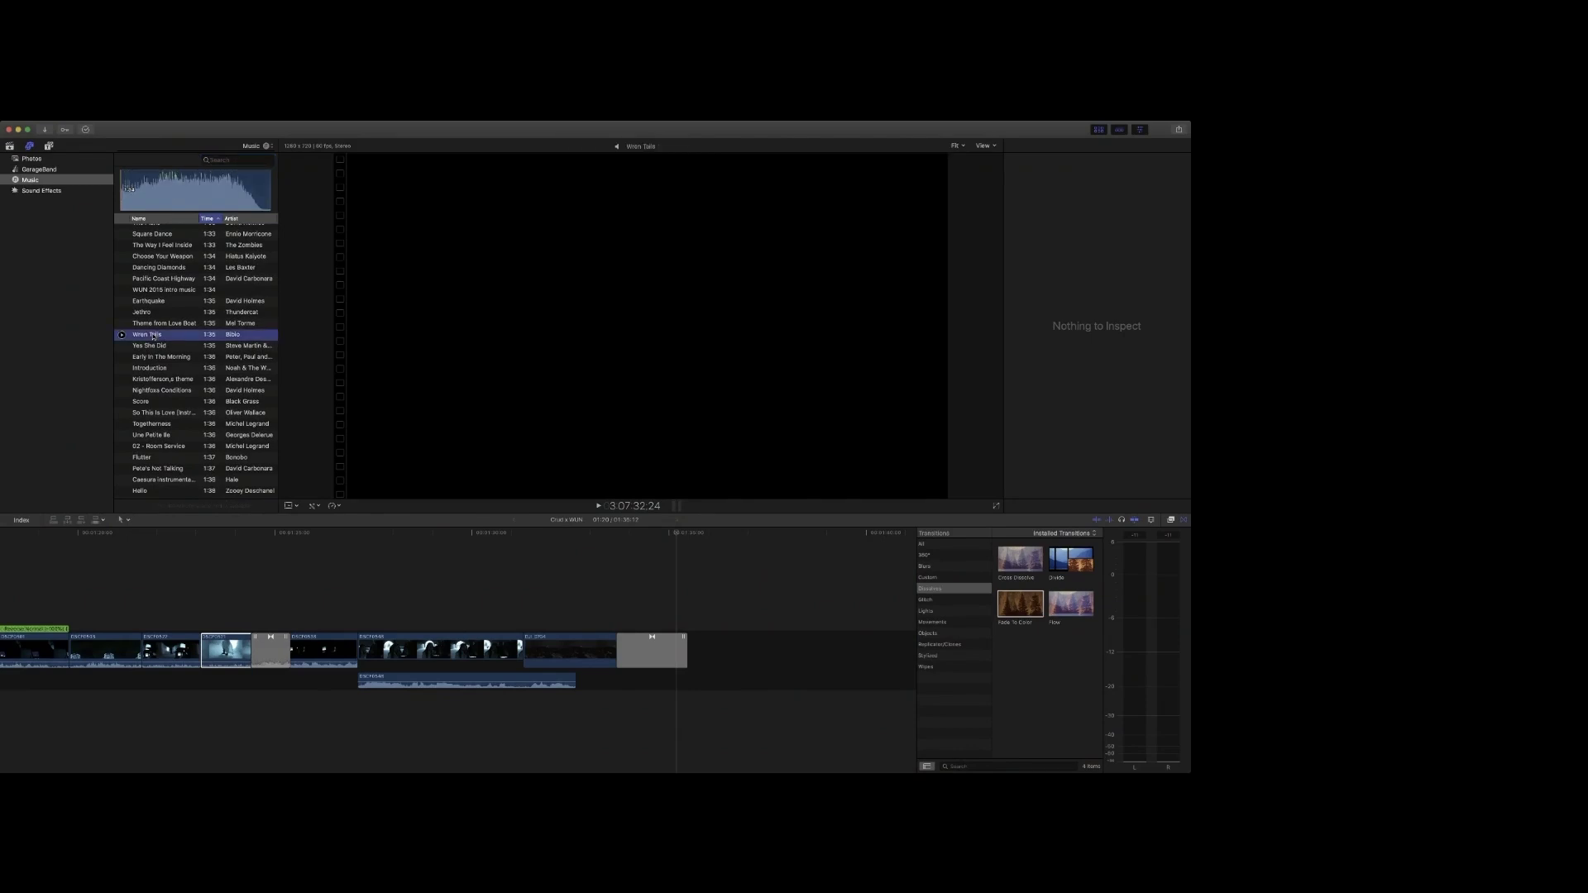
left_click_drag(135, 405, 61, 715)
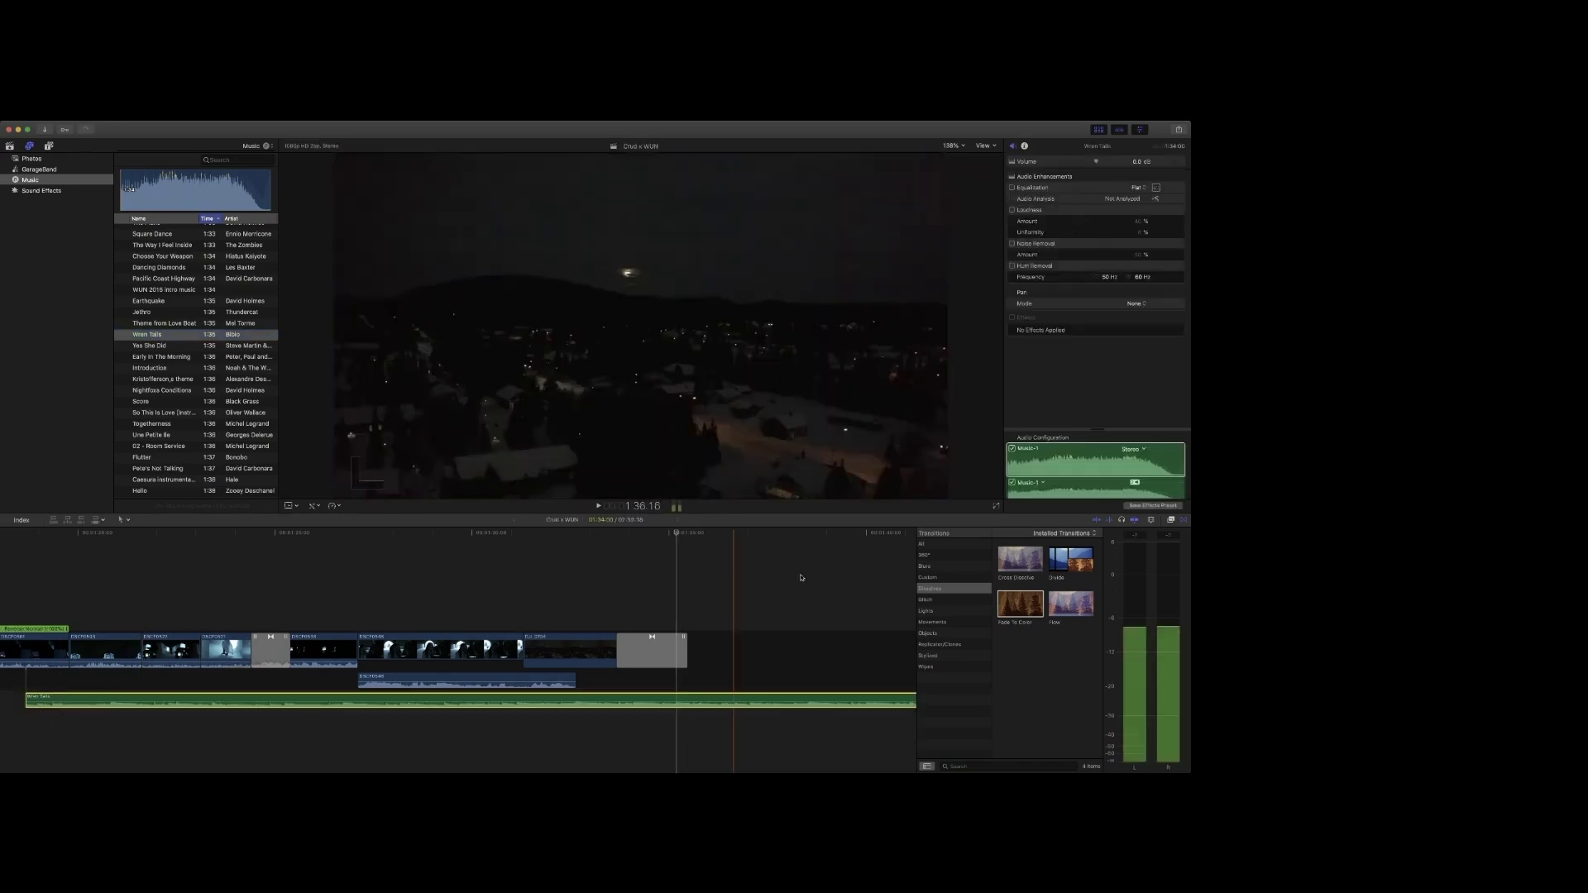
Step: Move the Wren Tails music track so it starts at the very beginning of the film
left_click(598, 545)
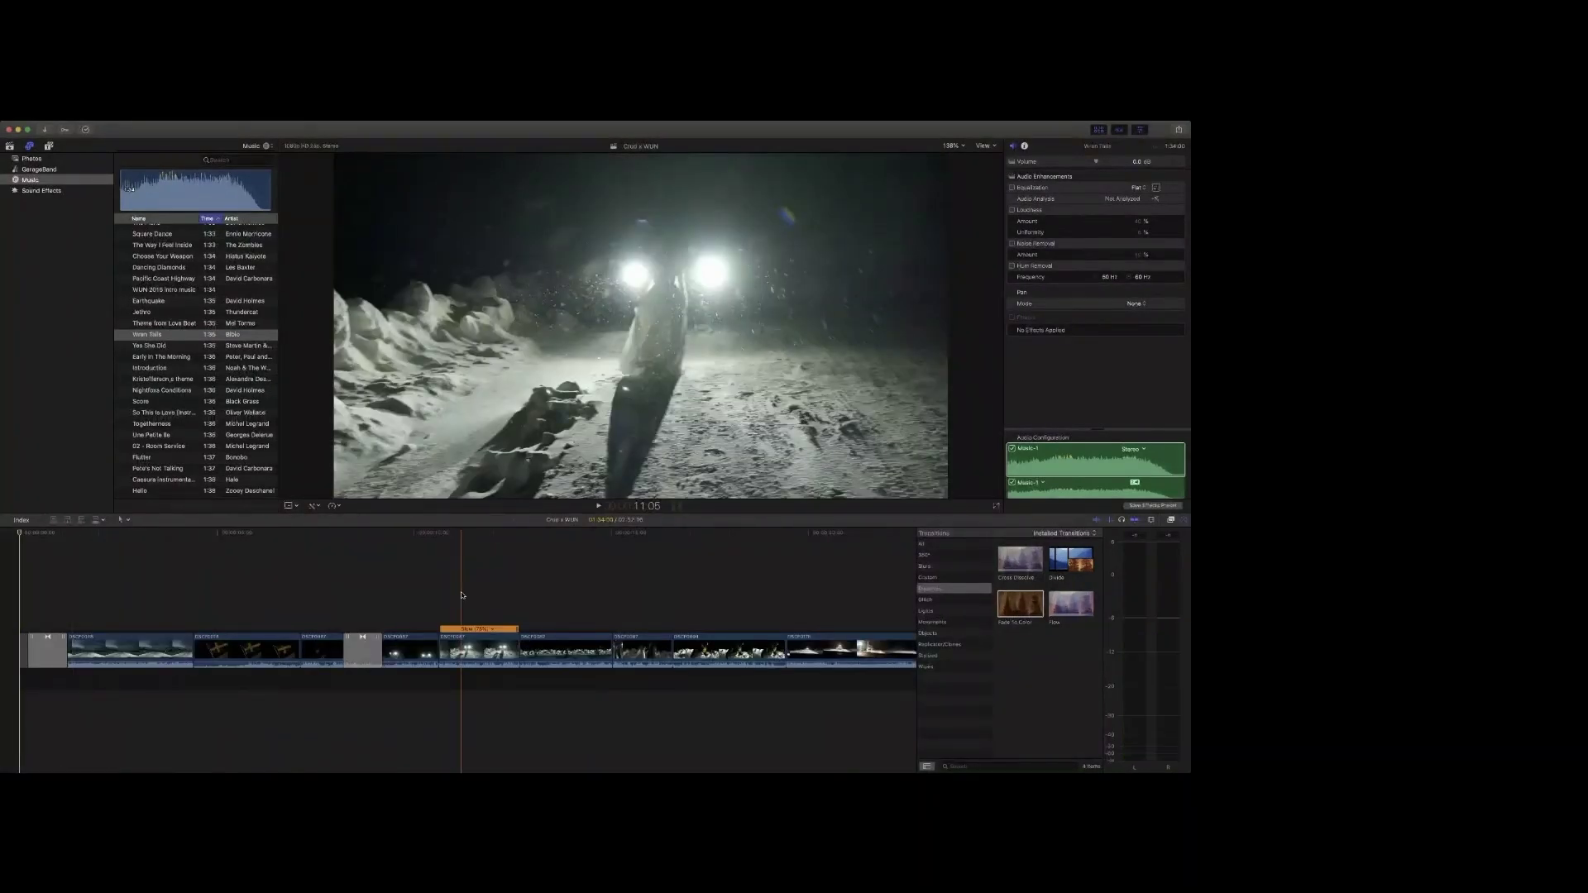
key("super+equal")
key("super+equal")
key("super+equal")
key("super+equal")
key("super+equal")
key("super+equal")
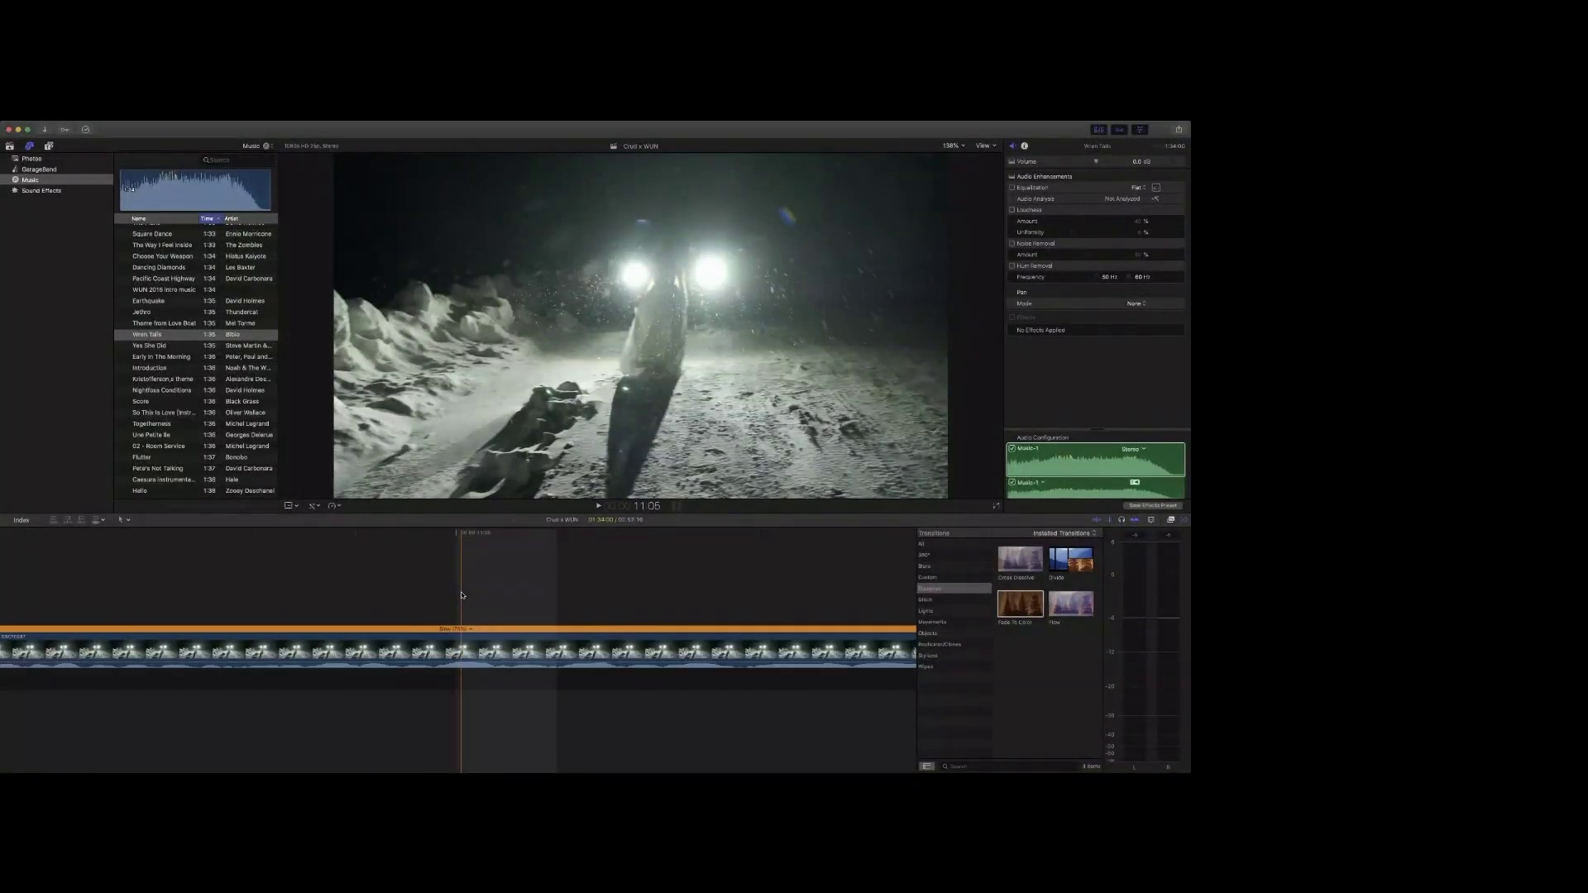
key("super+minus")
key("super+minus")
key("super+minus")
key("super+minus")
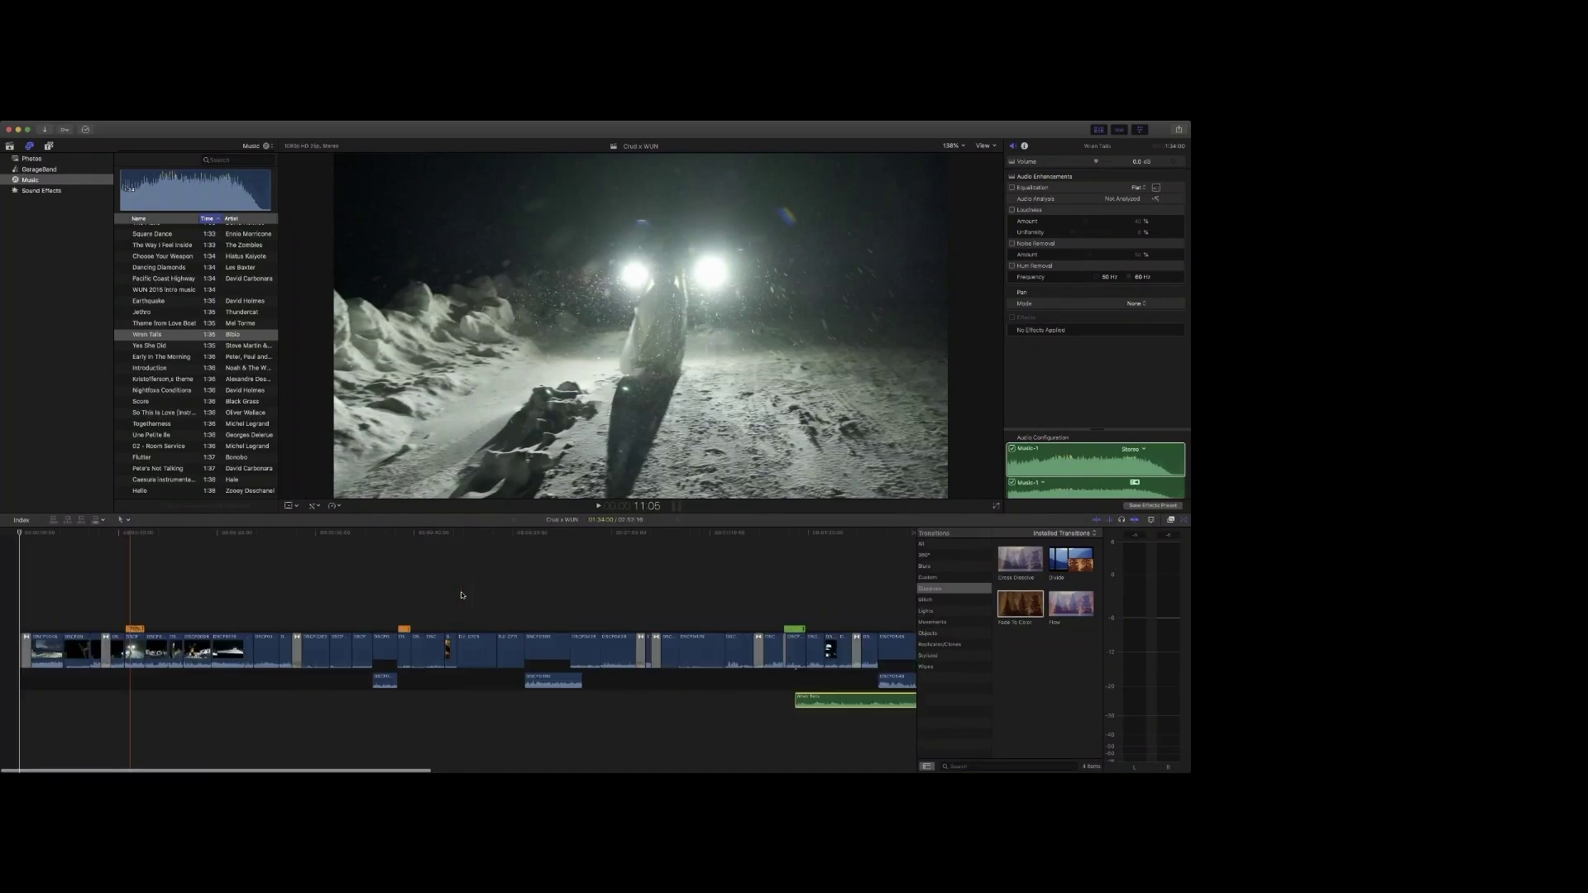
key("super+minus")
left_click(538, 699)
left_click_drag(538, 699, 150, 699)
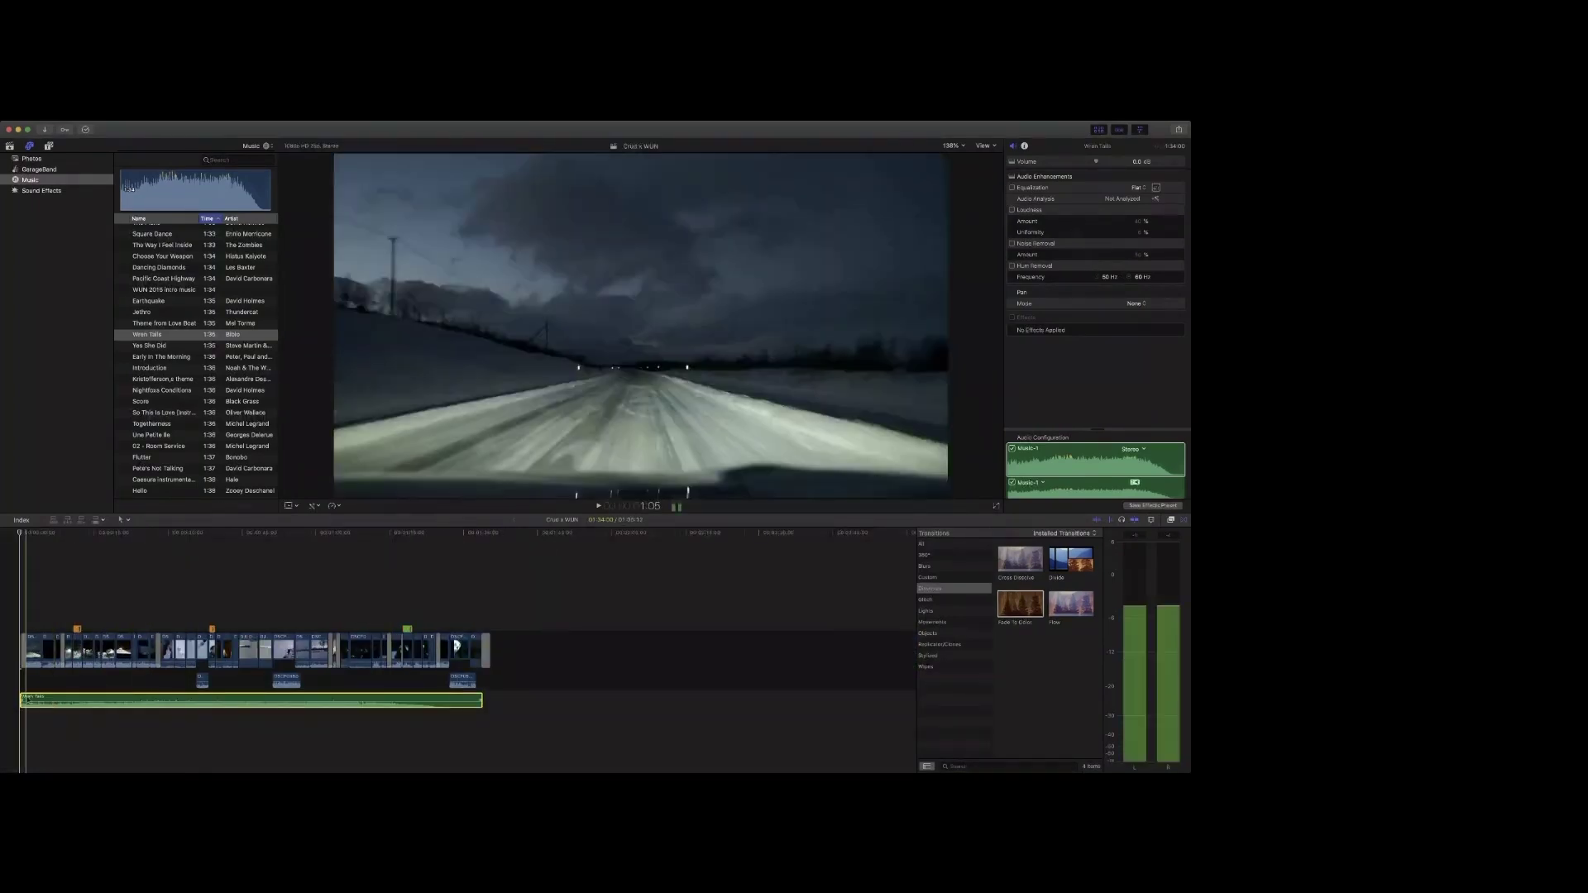
Step: Play the film with its music from the start, reviewing it in full-screen view
key("space")
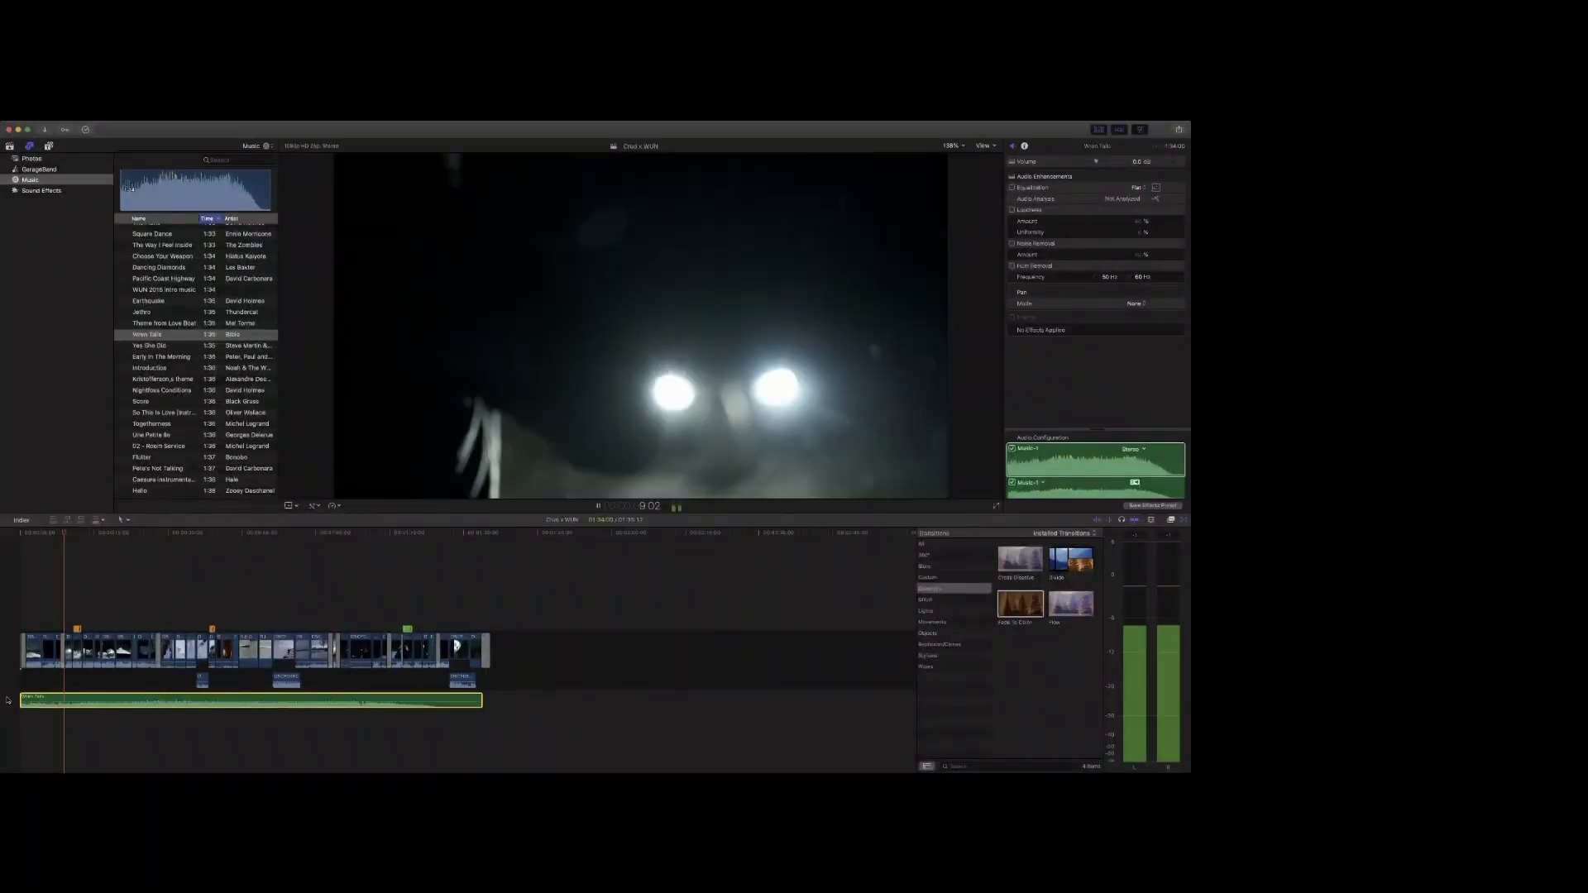
left_click(995, 506)
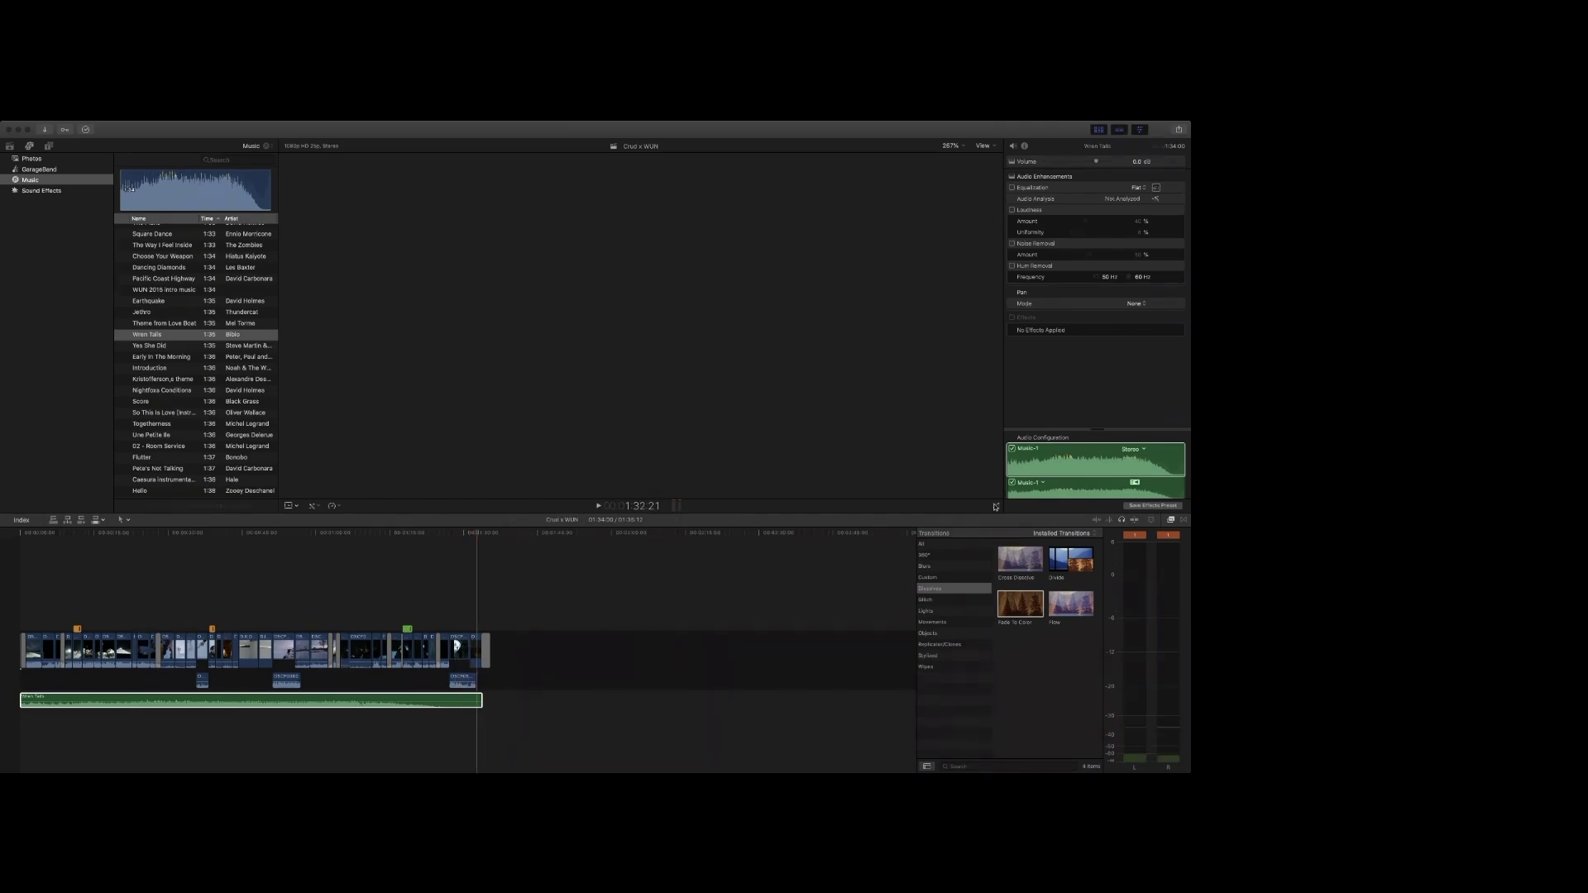
key("space")
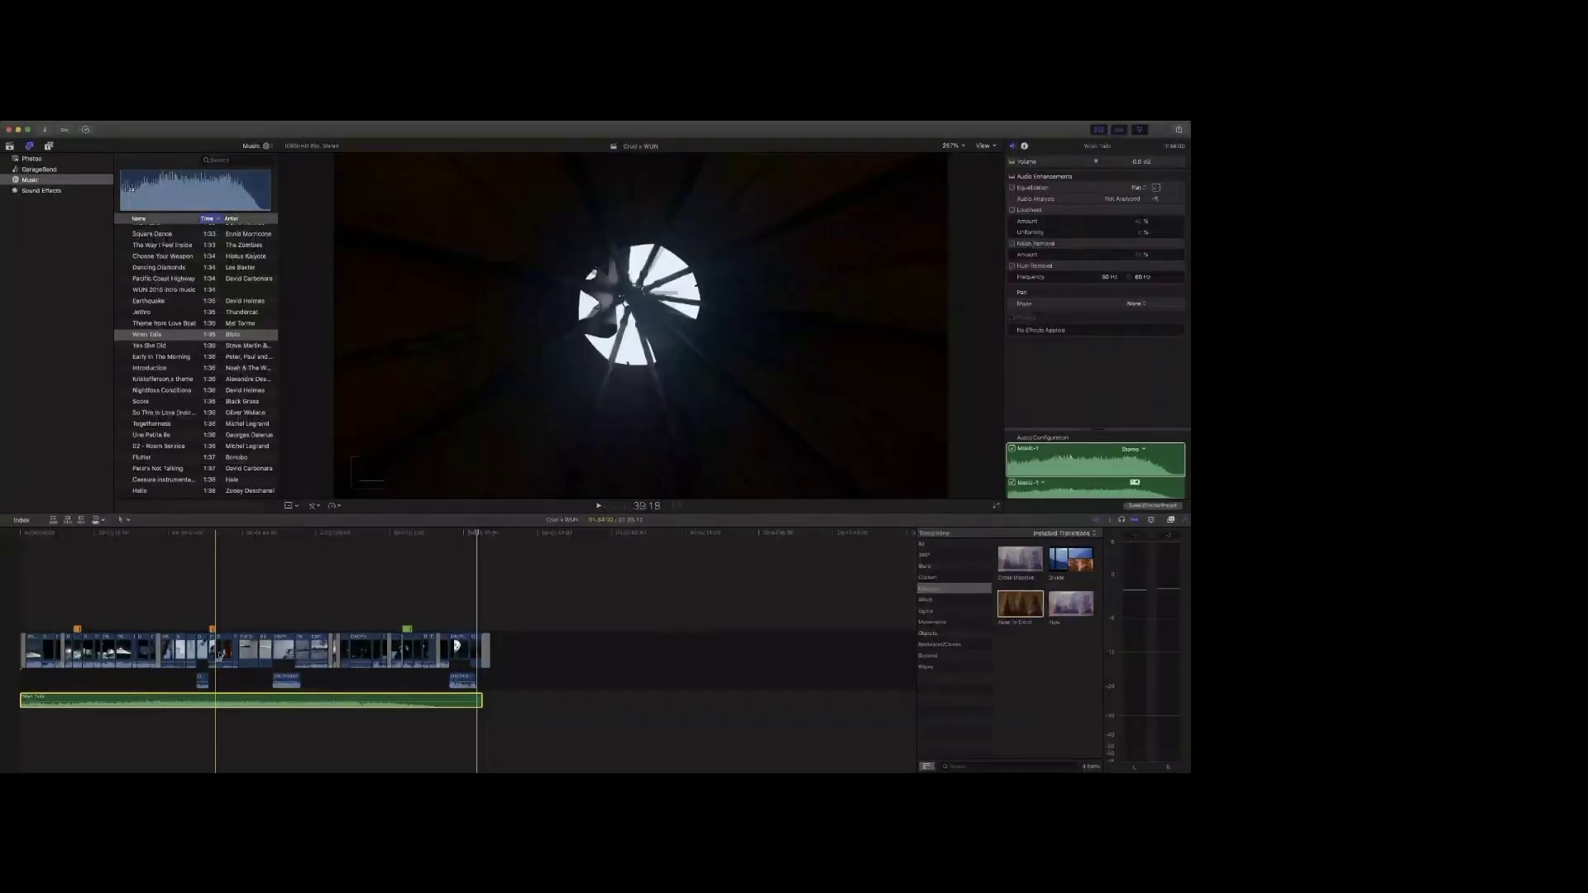
Step: Delete the dark shot looking up at the round roof opening and the night shot of hands holding a camera in the ice corridor
left_click(220, 653)
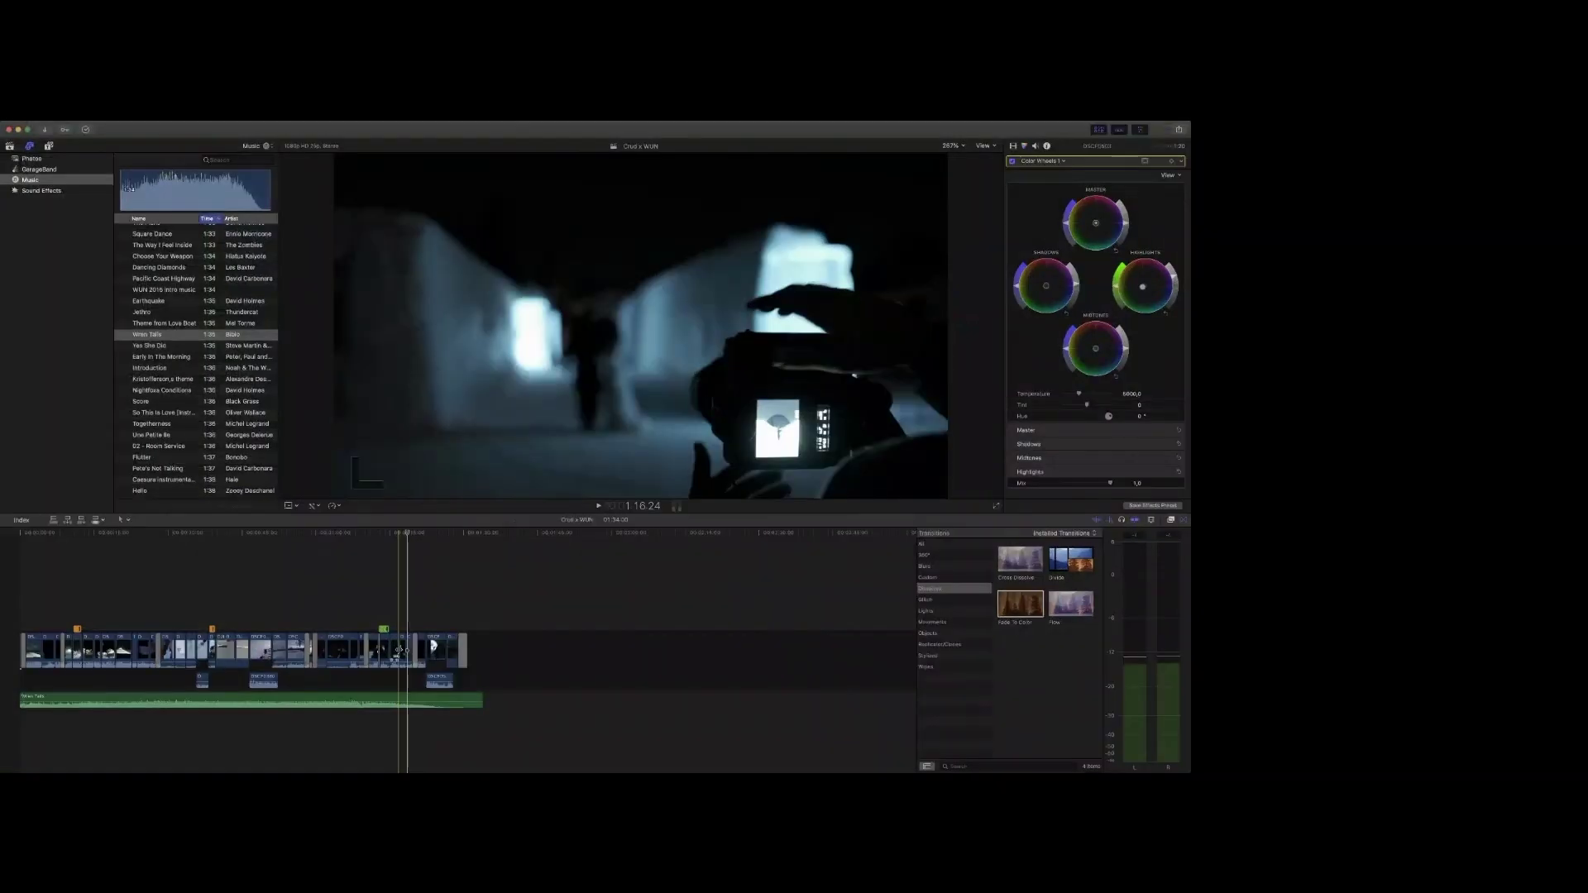
left_click(403, 651)
key("Delete")
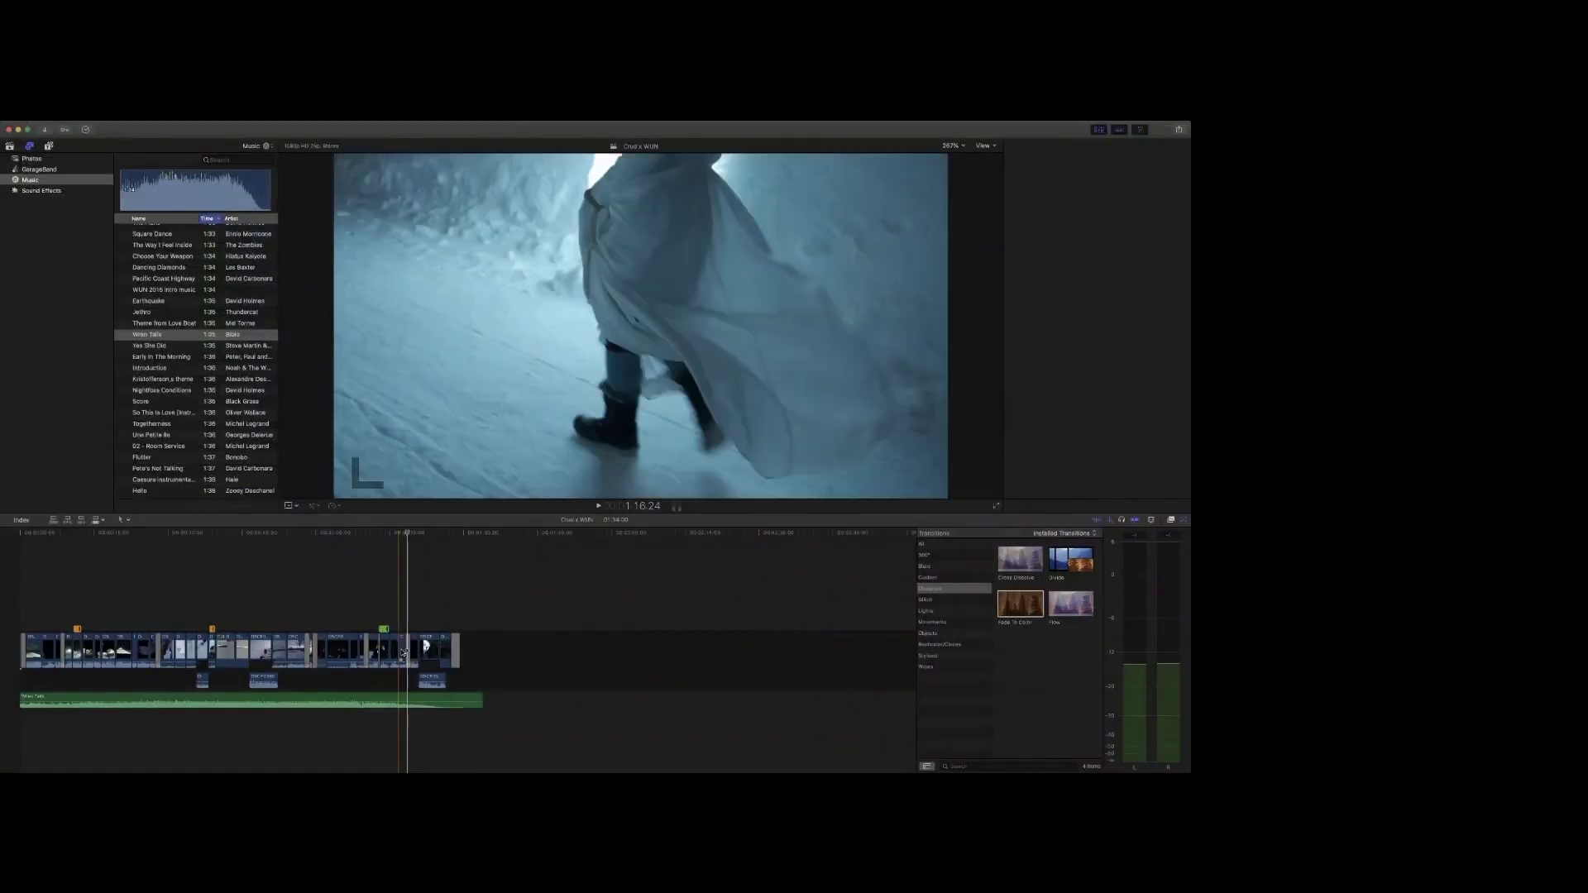
Step: Delete the connected clip beneath the night shot of the dark-haired woman near the film's end, playing the footage around it
left_click(401, 654)
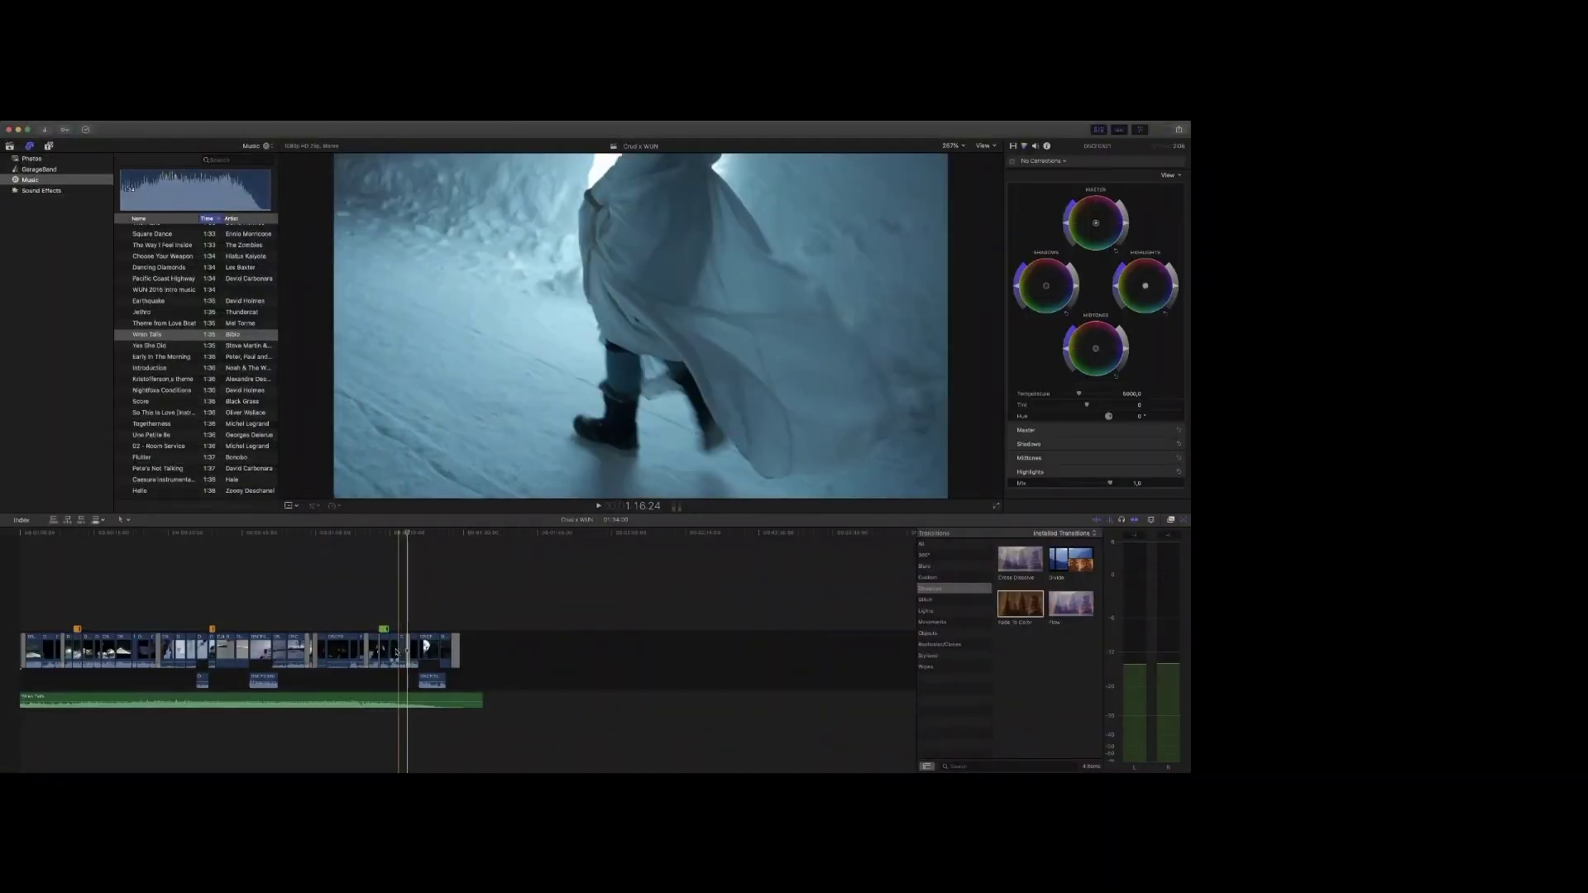
key("space")
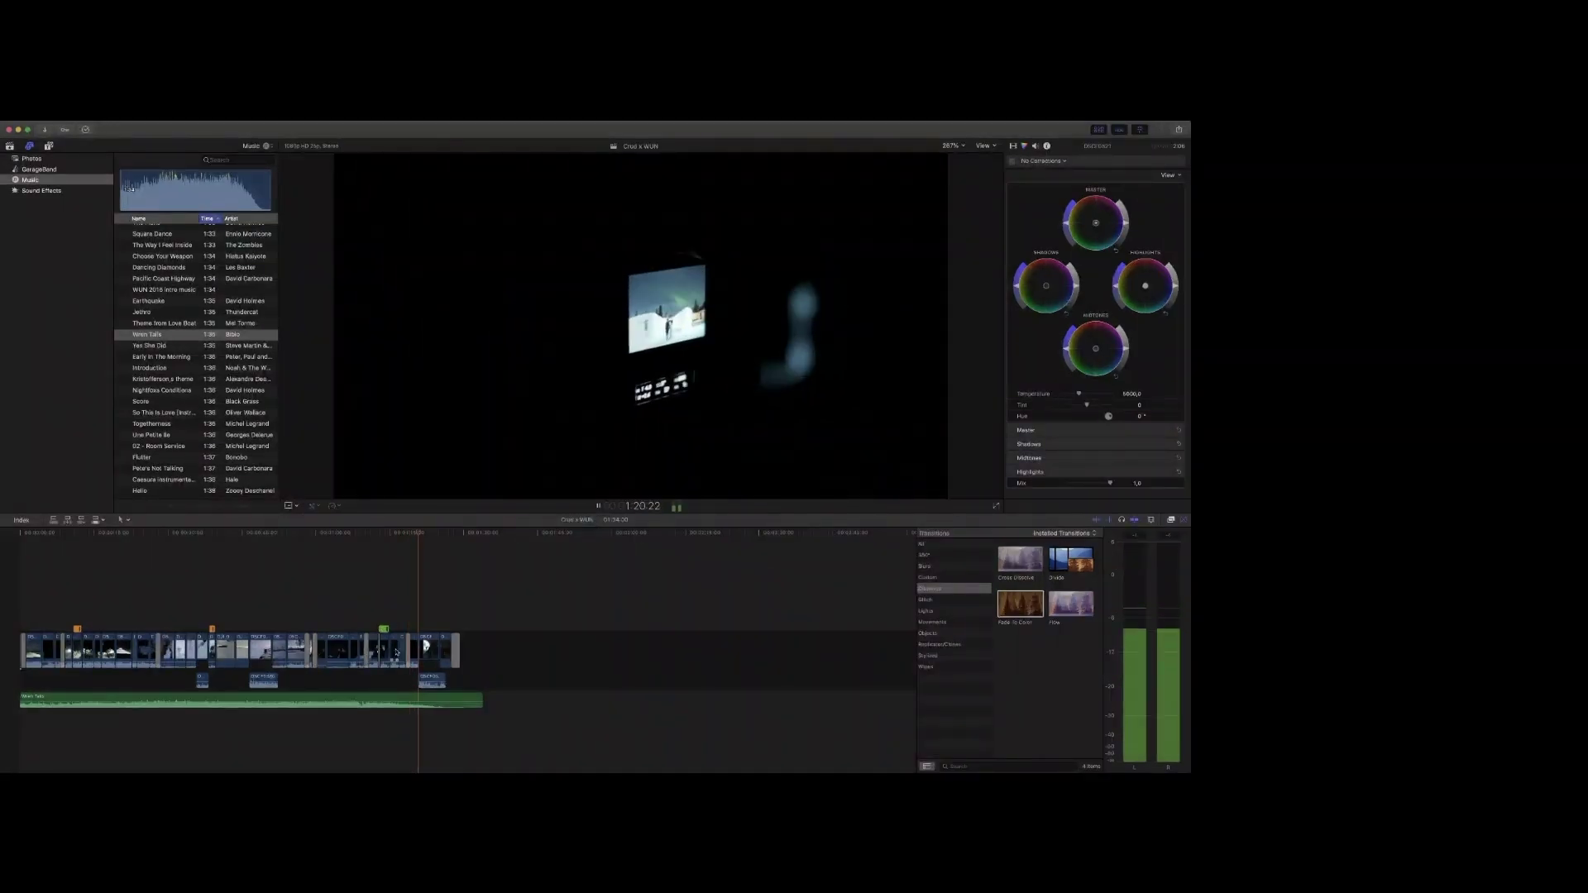
key("space")
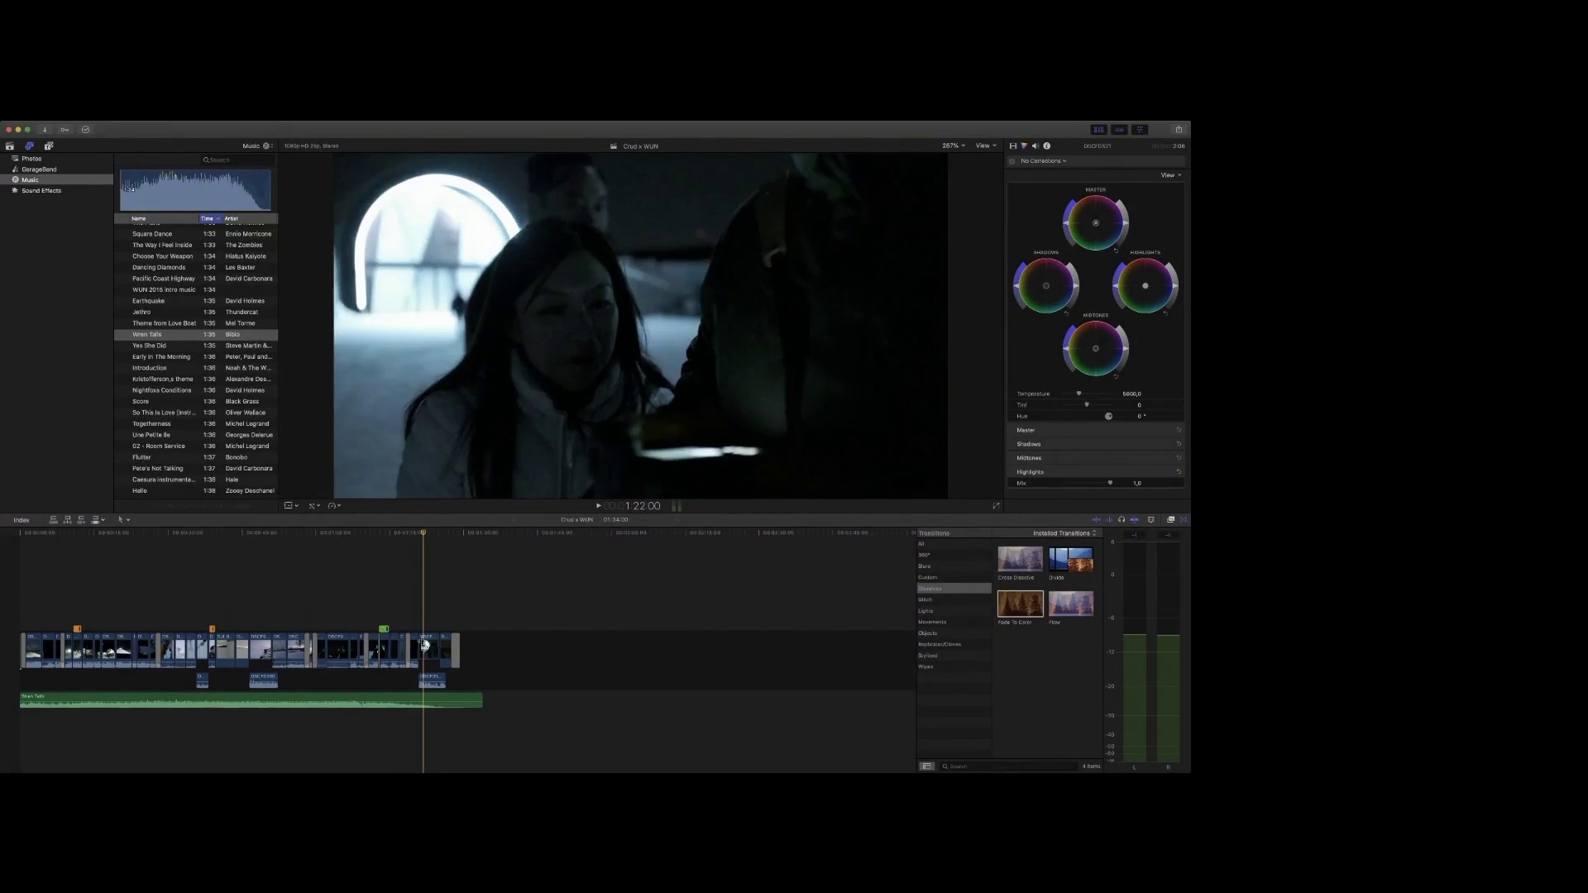
left_click(428, 683)
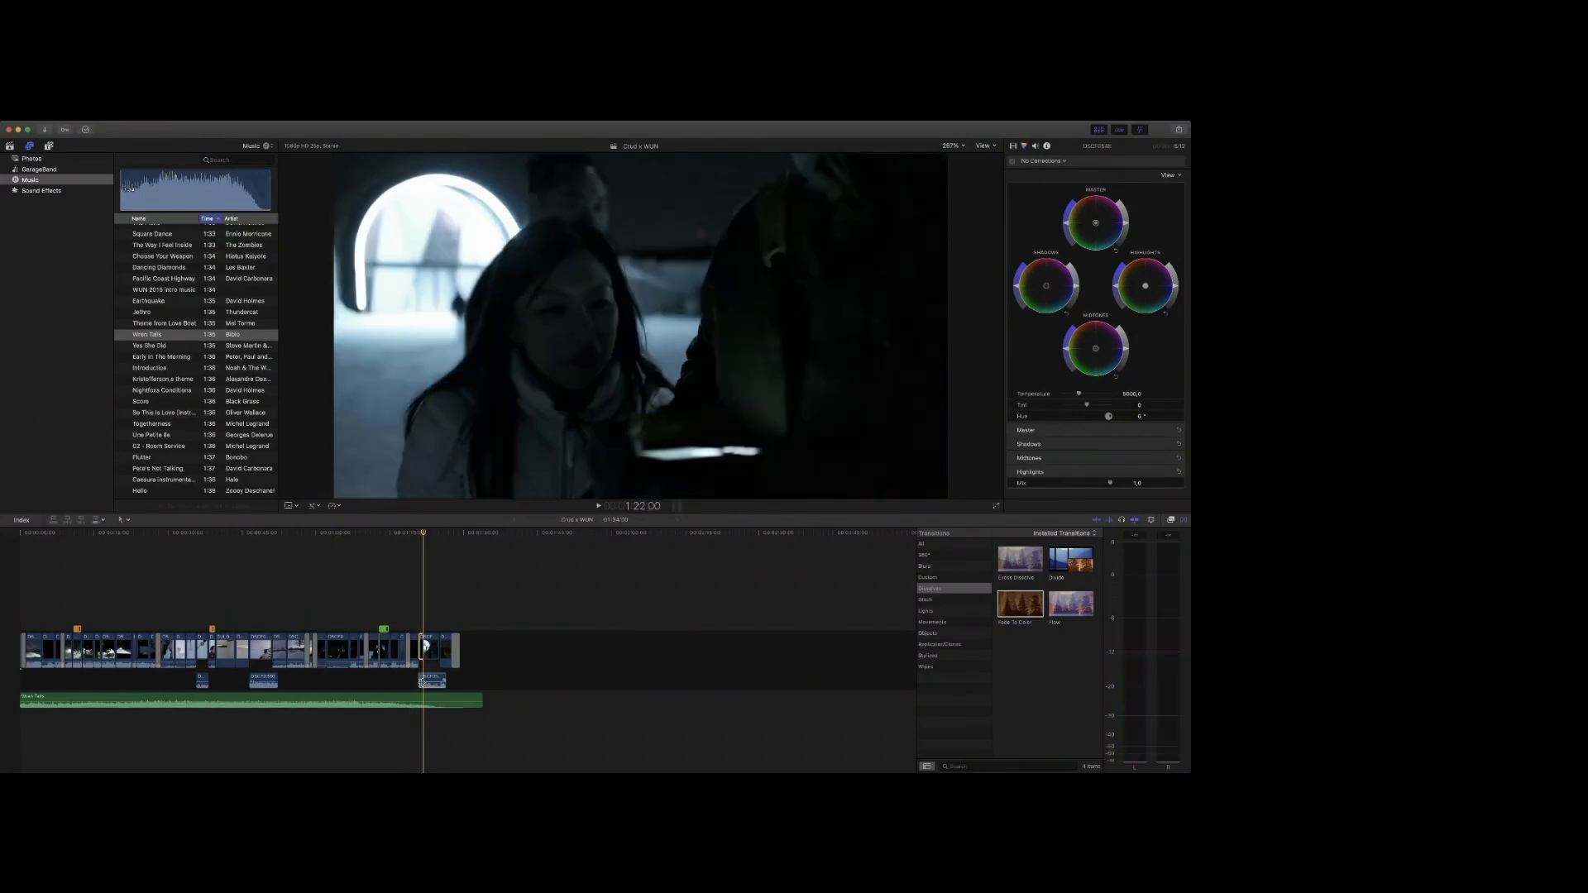
key("Delete")
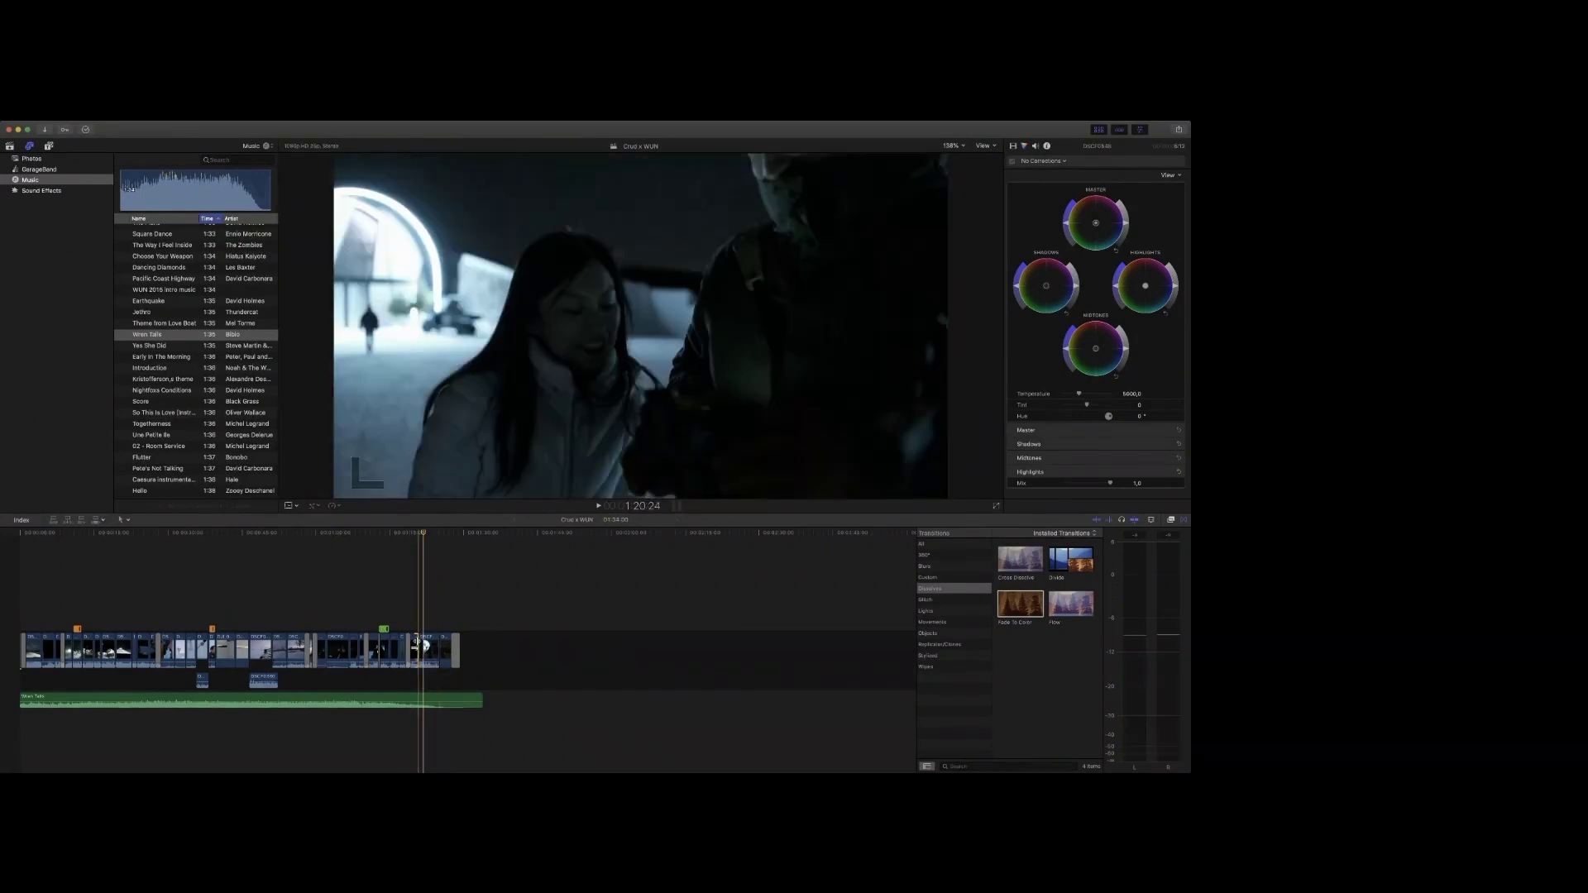
key("space")
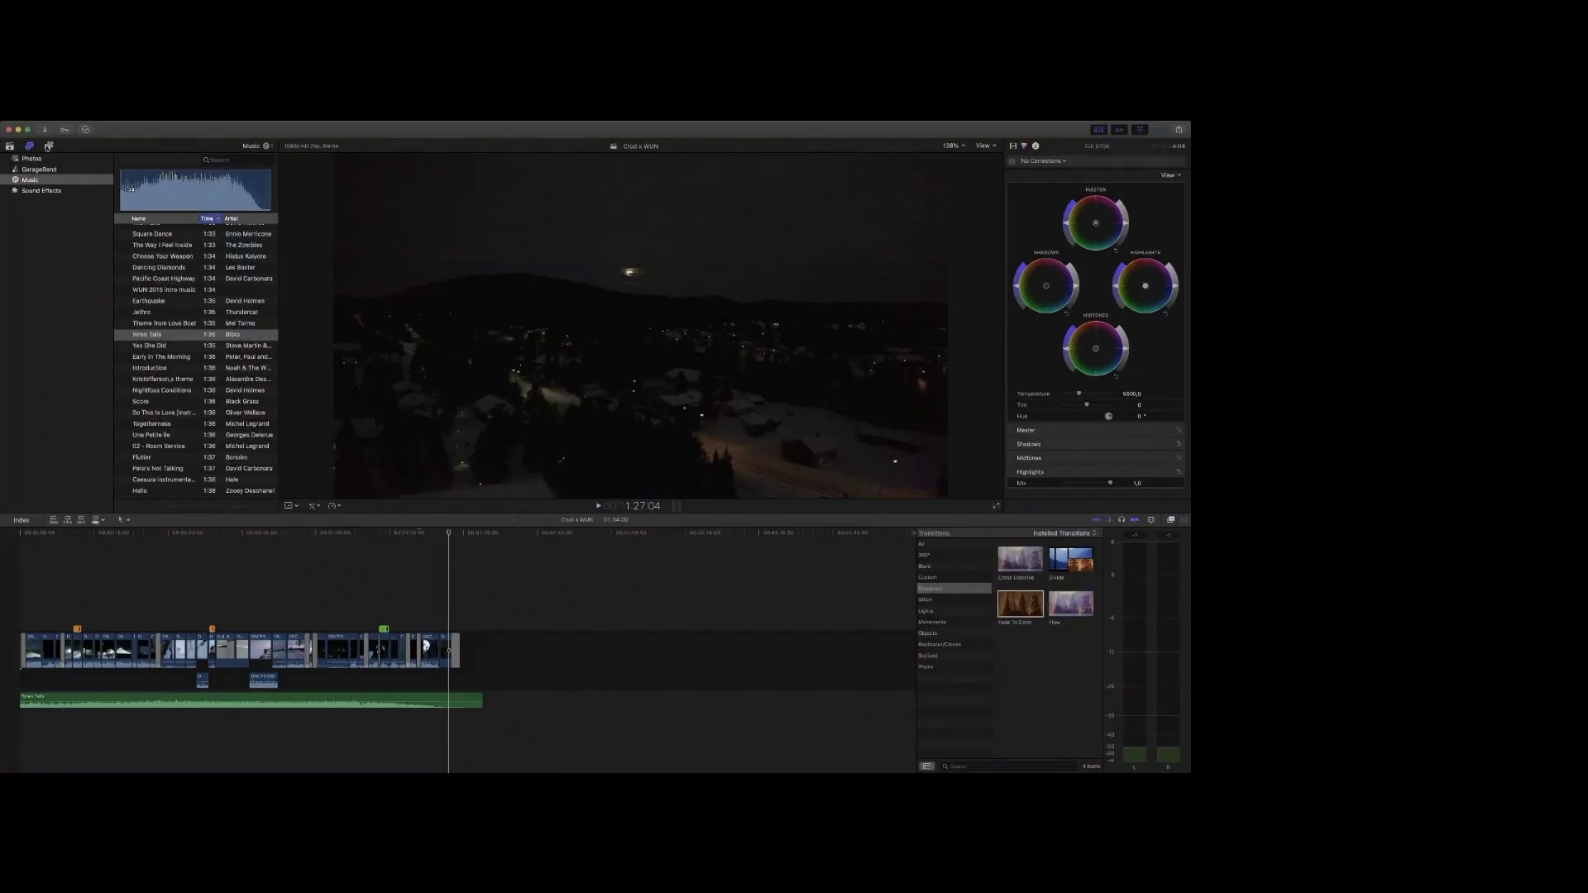
Step: Add a Basic Title above the closing night drone shot of the snowy town
left_click(49, 145)
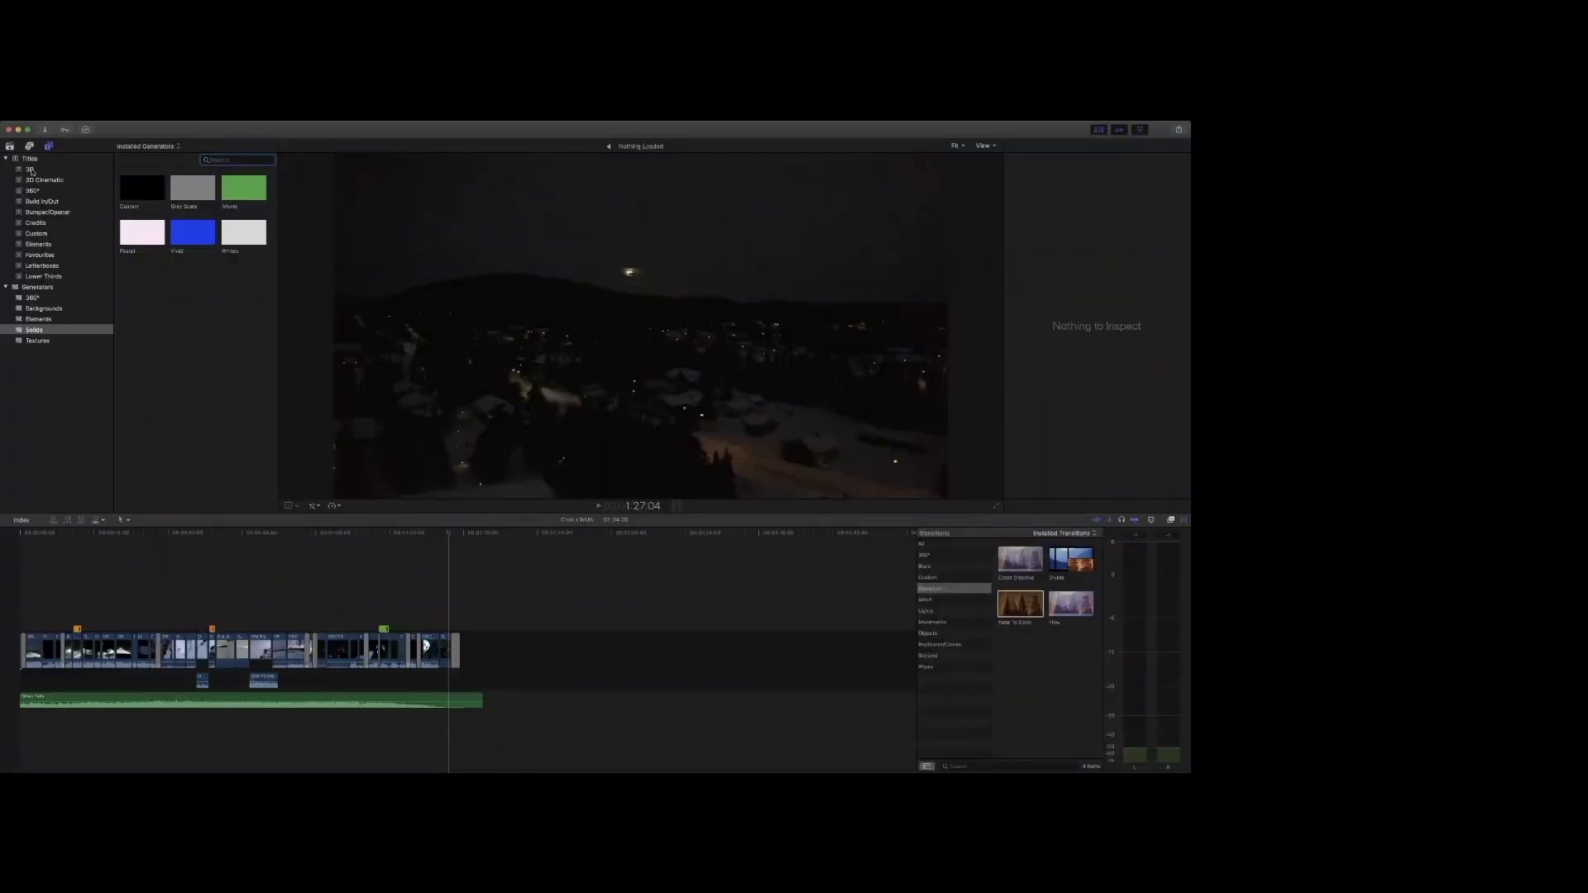
left_click(31, 170)
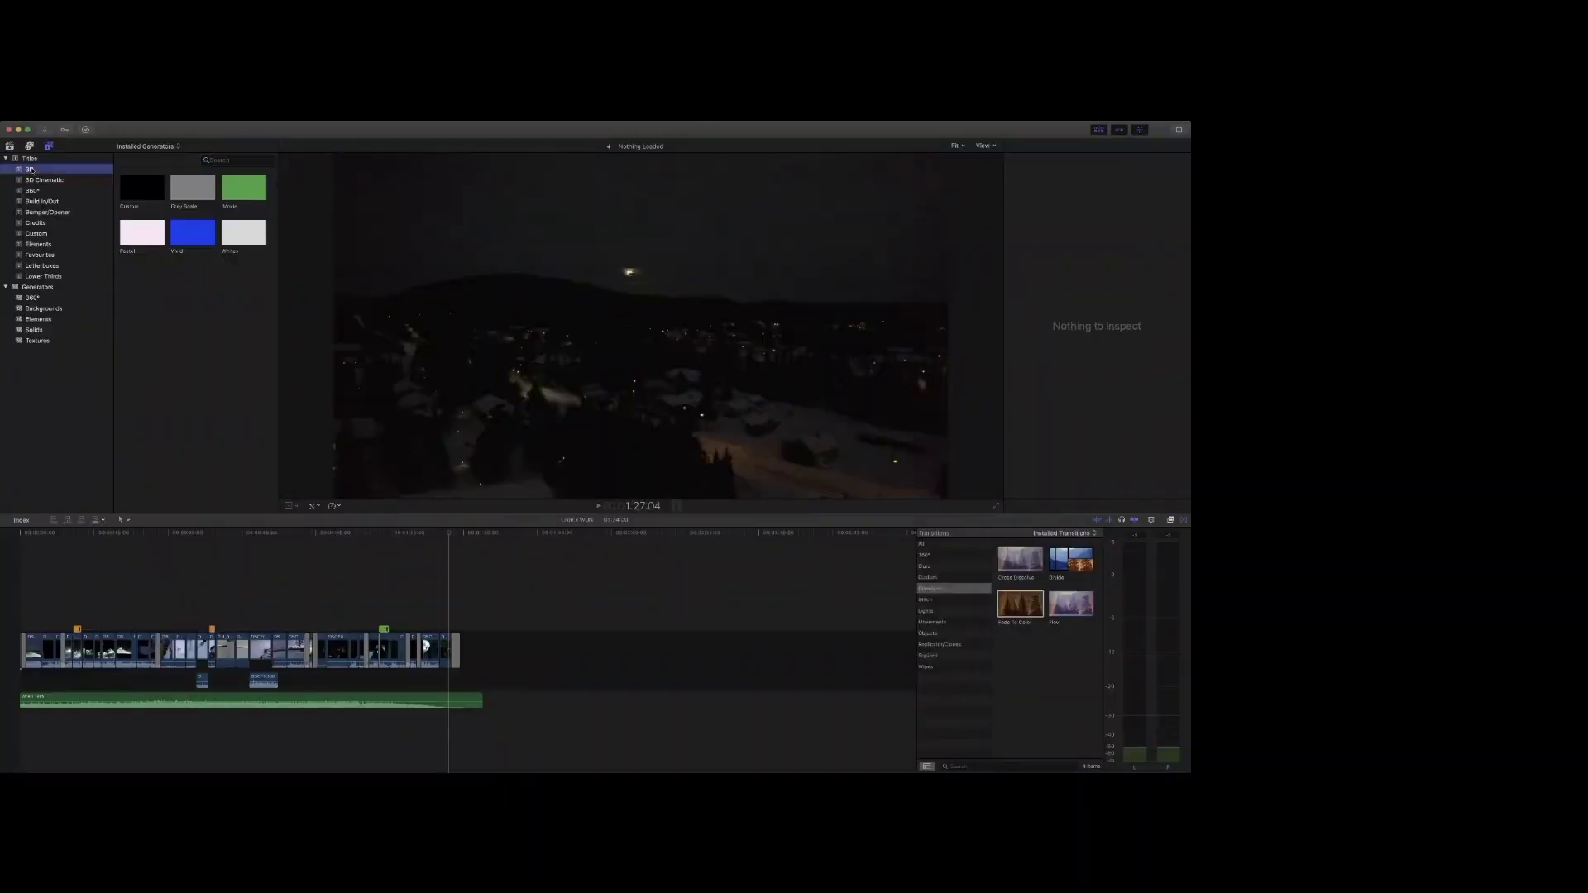
left_click(29, 158)
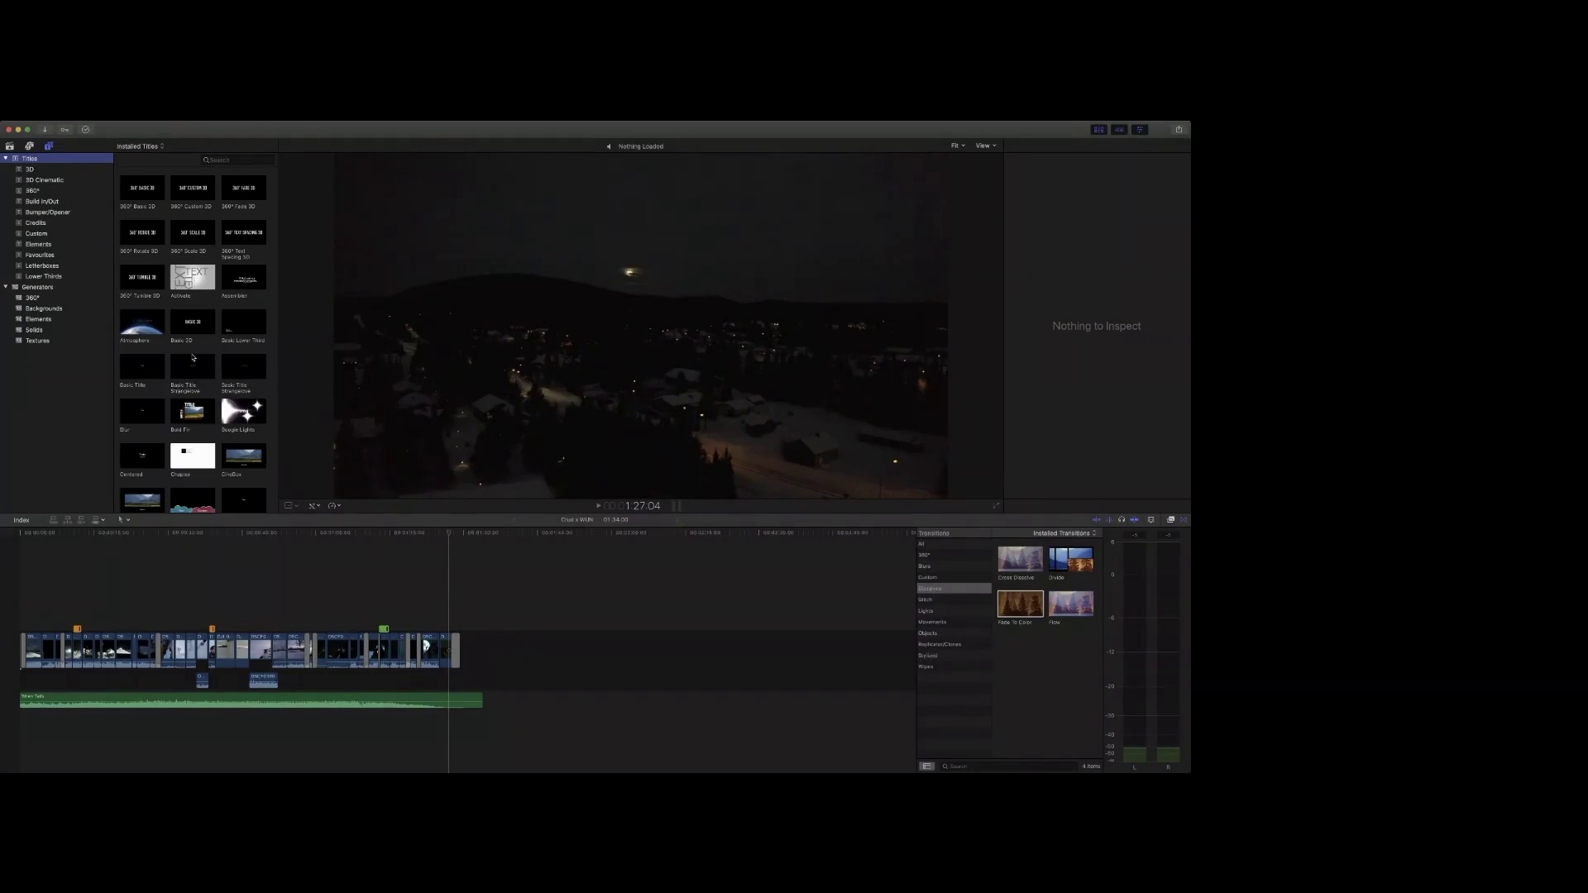
left_click(142, 366)
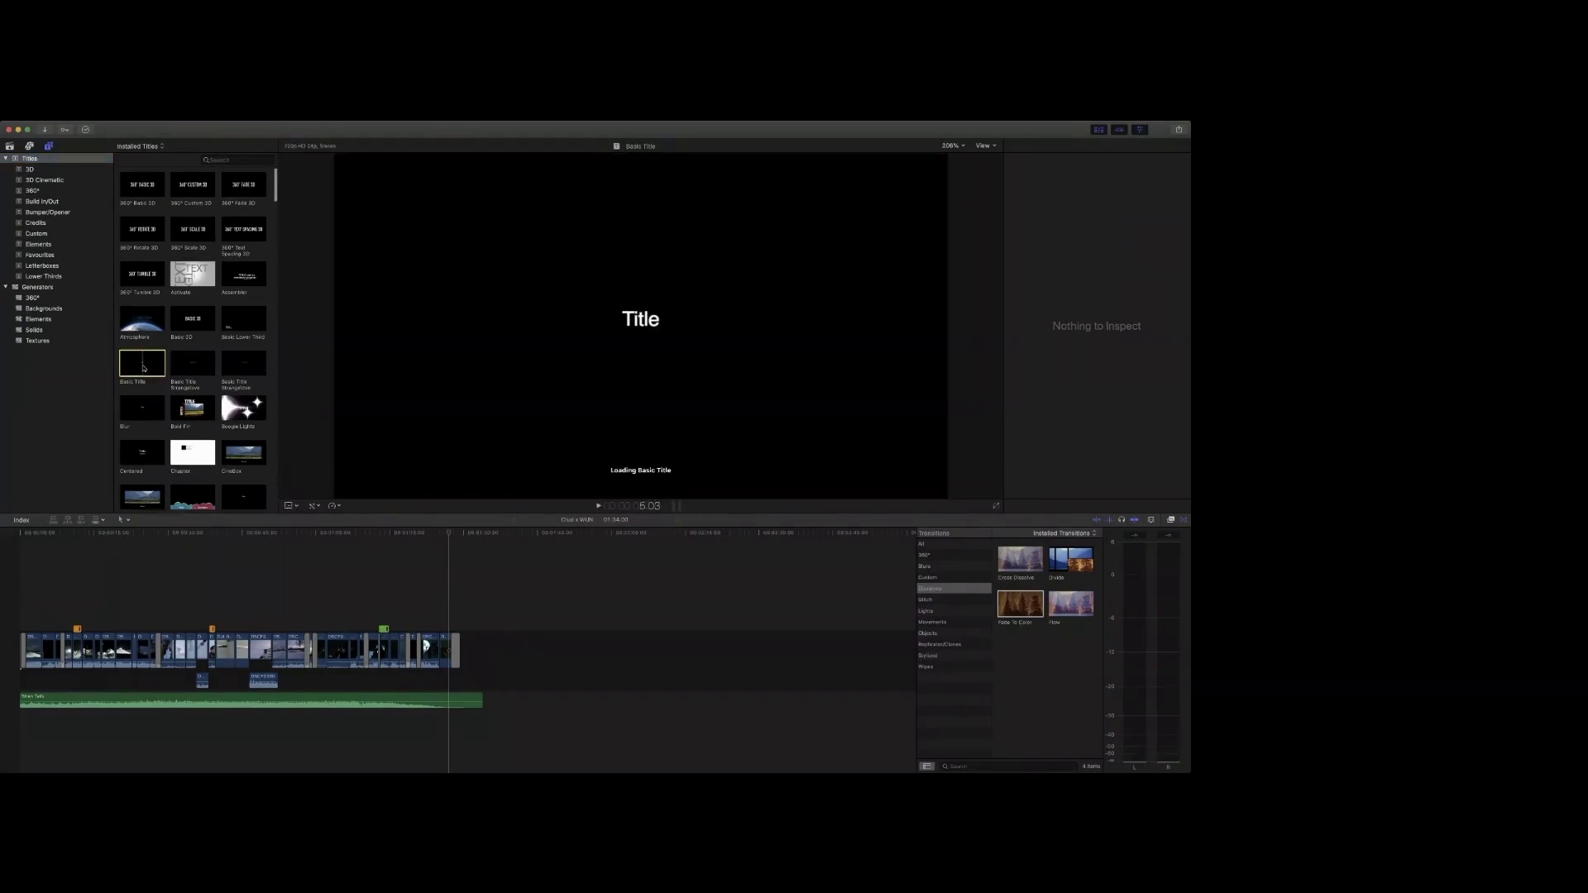
left_click_drag(144, 368, 453, 626)
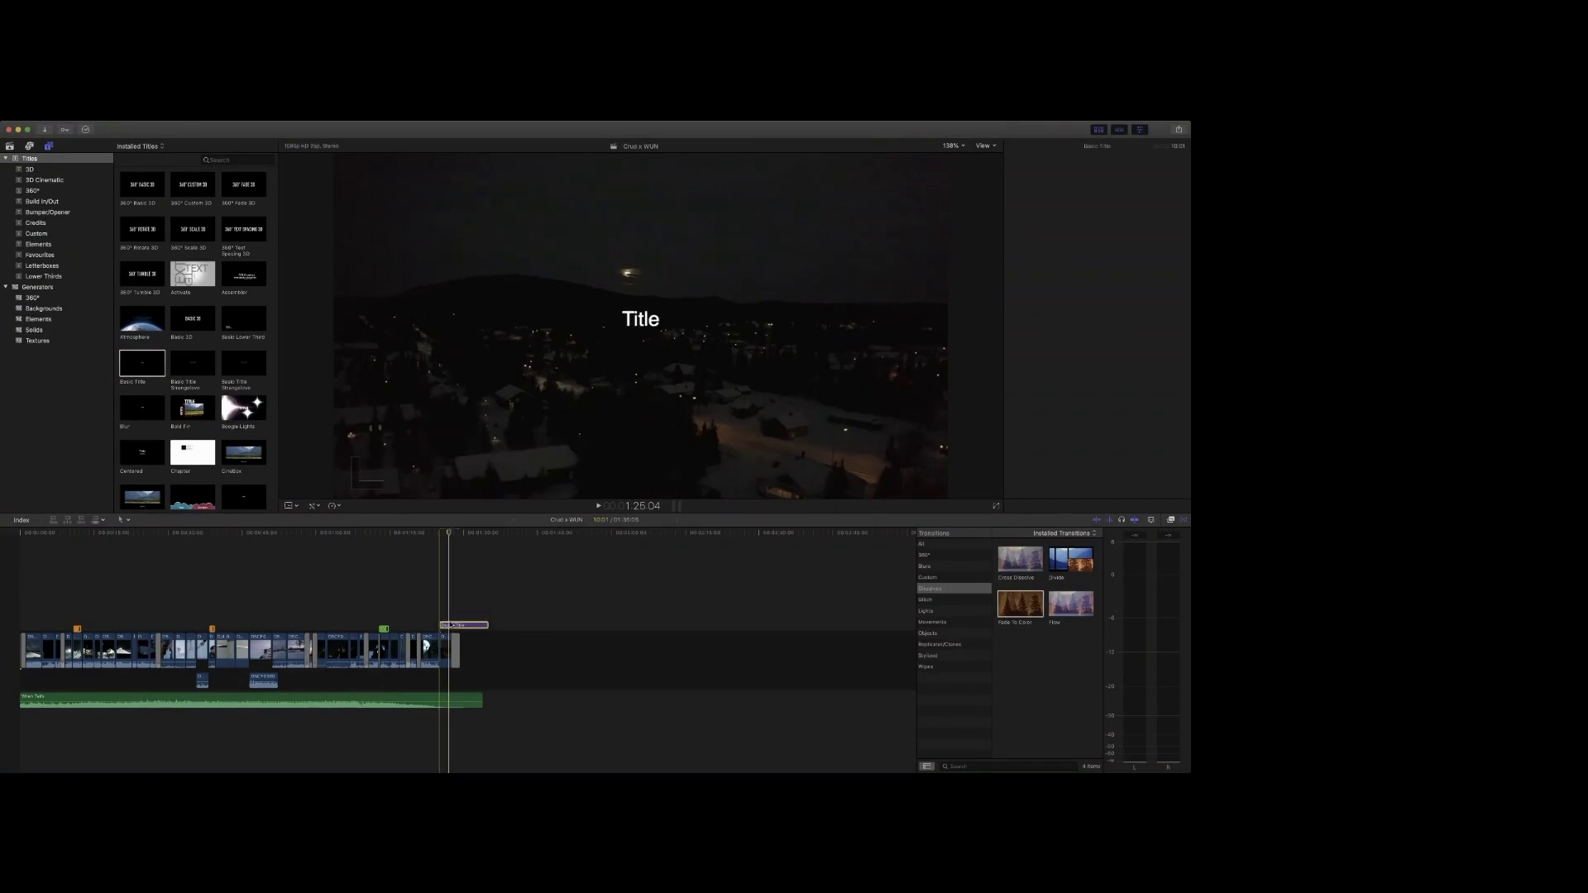
Step: Replace the placeholder title text with "Crud" and set it in a handwritten script font
double_click(641, 321)
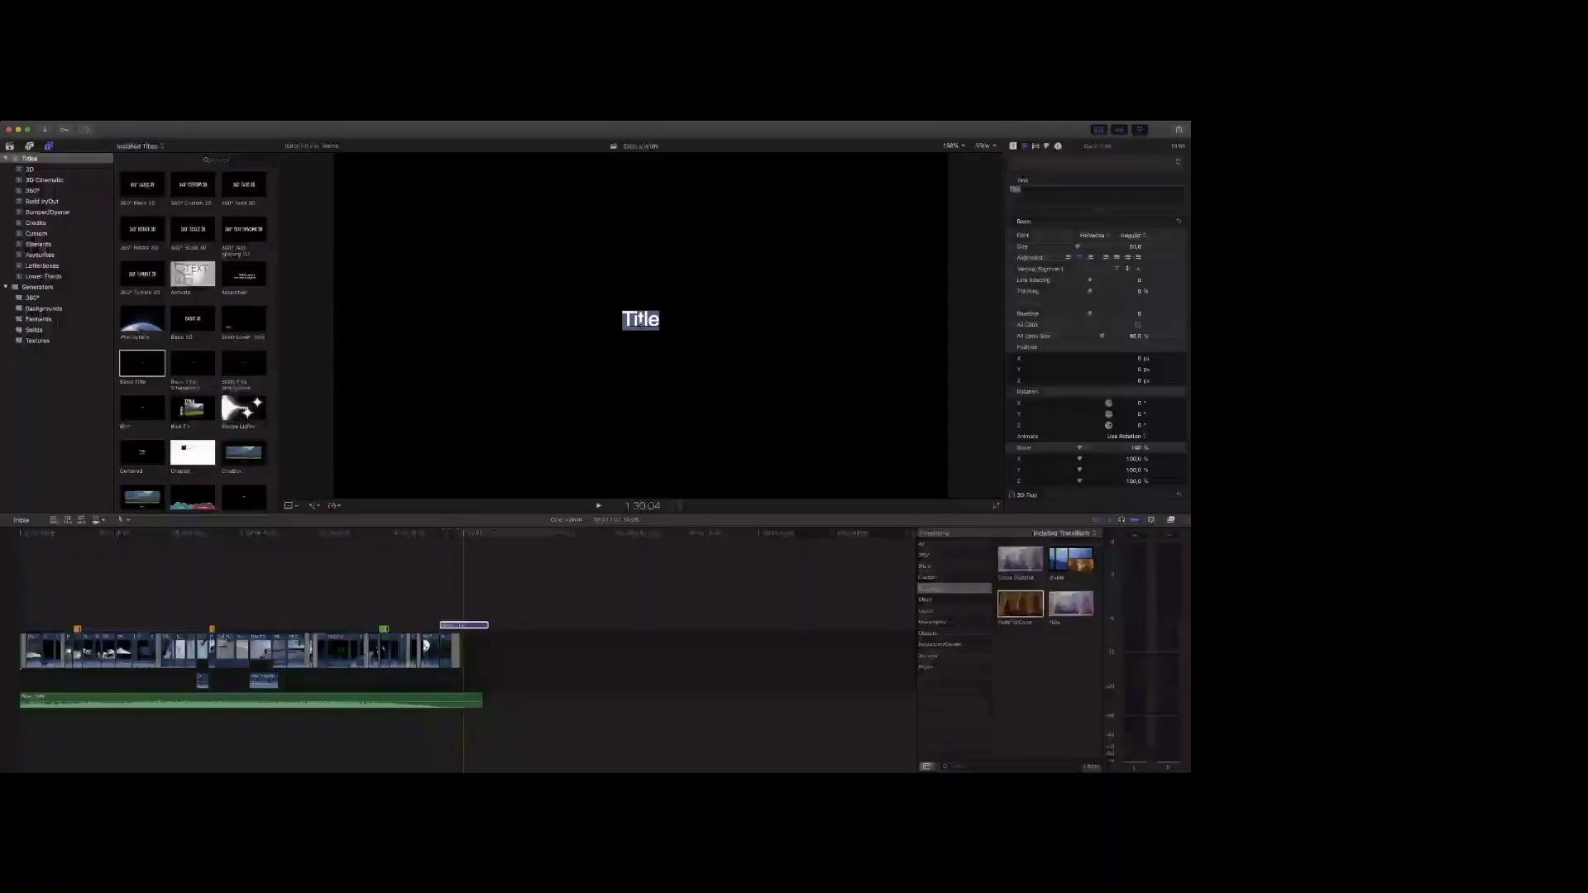
key("BackSpace")
type("Crud")
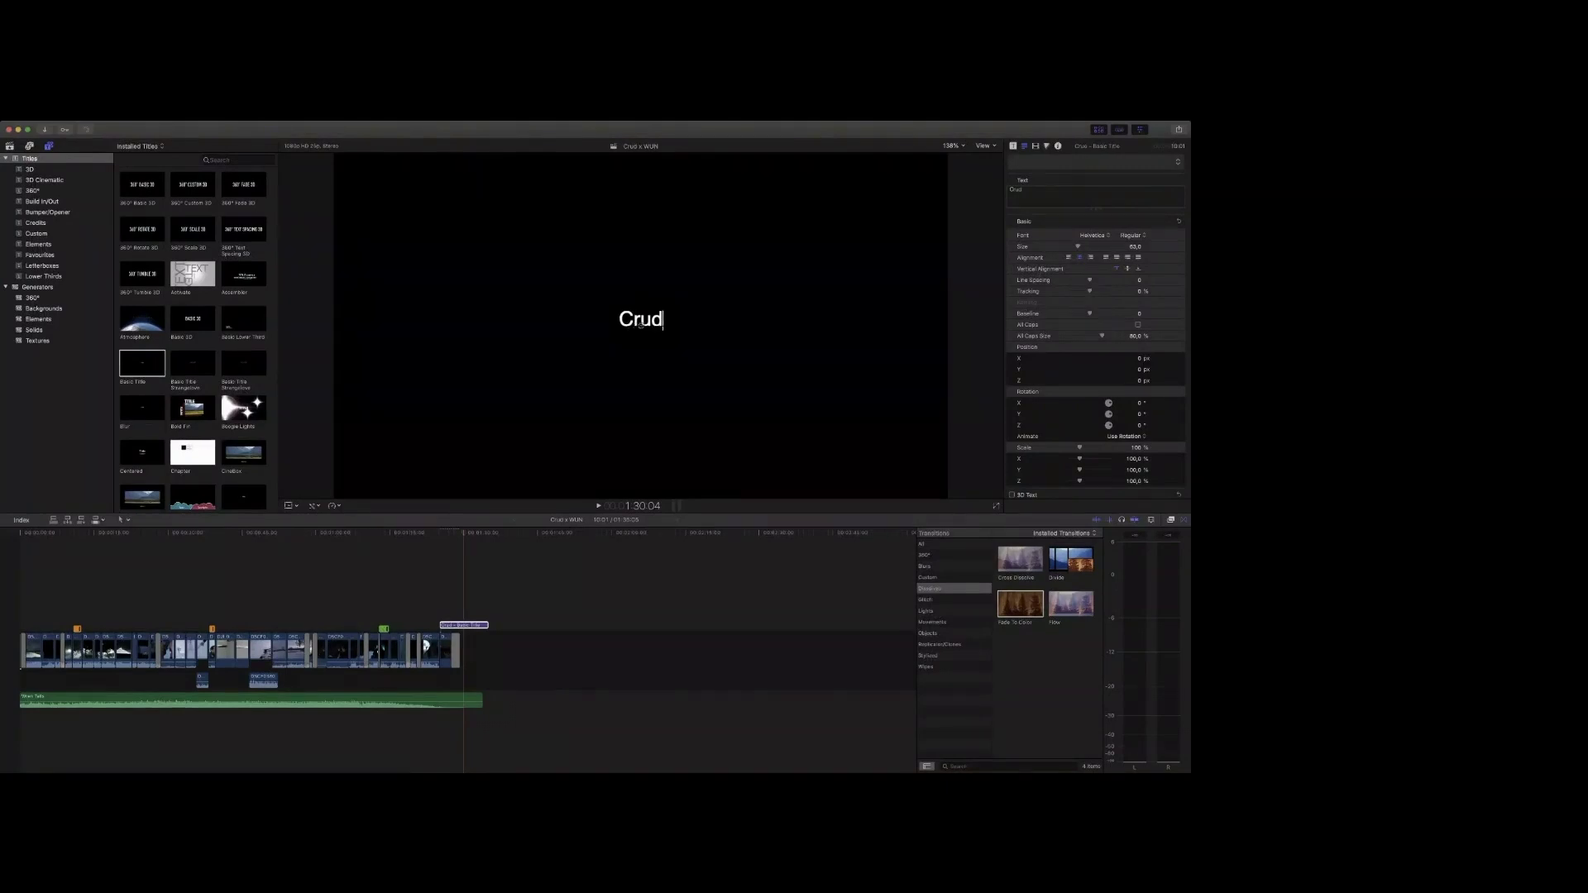
key("super+a")
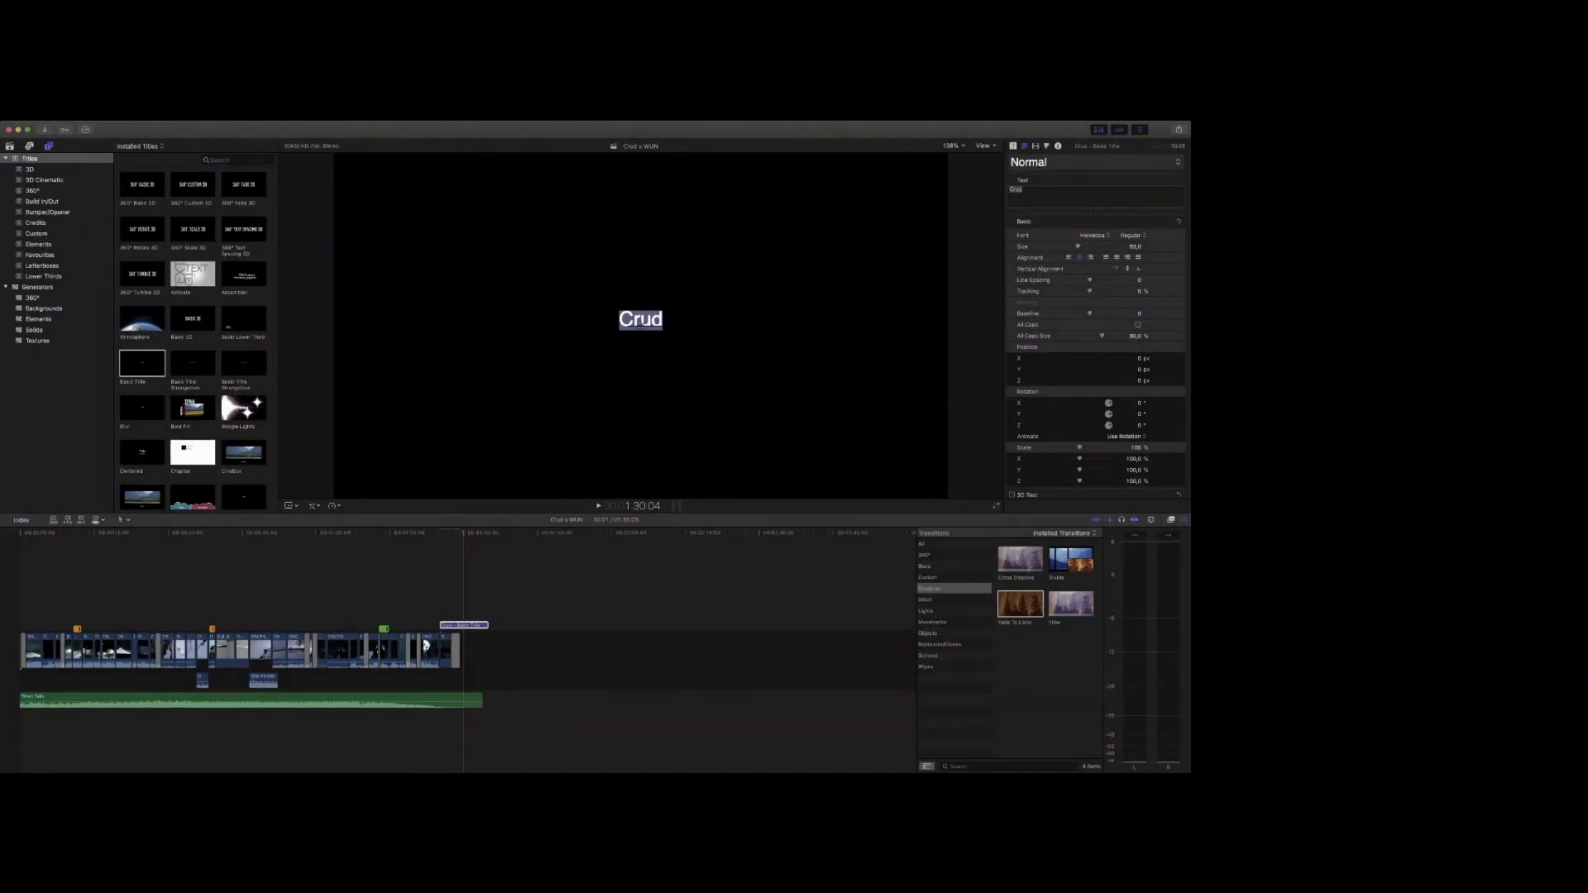
left_click(1107, 237)
left_click(1105, 330)
left_click(1103, 341)
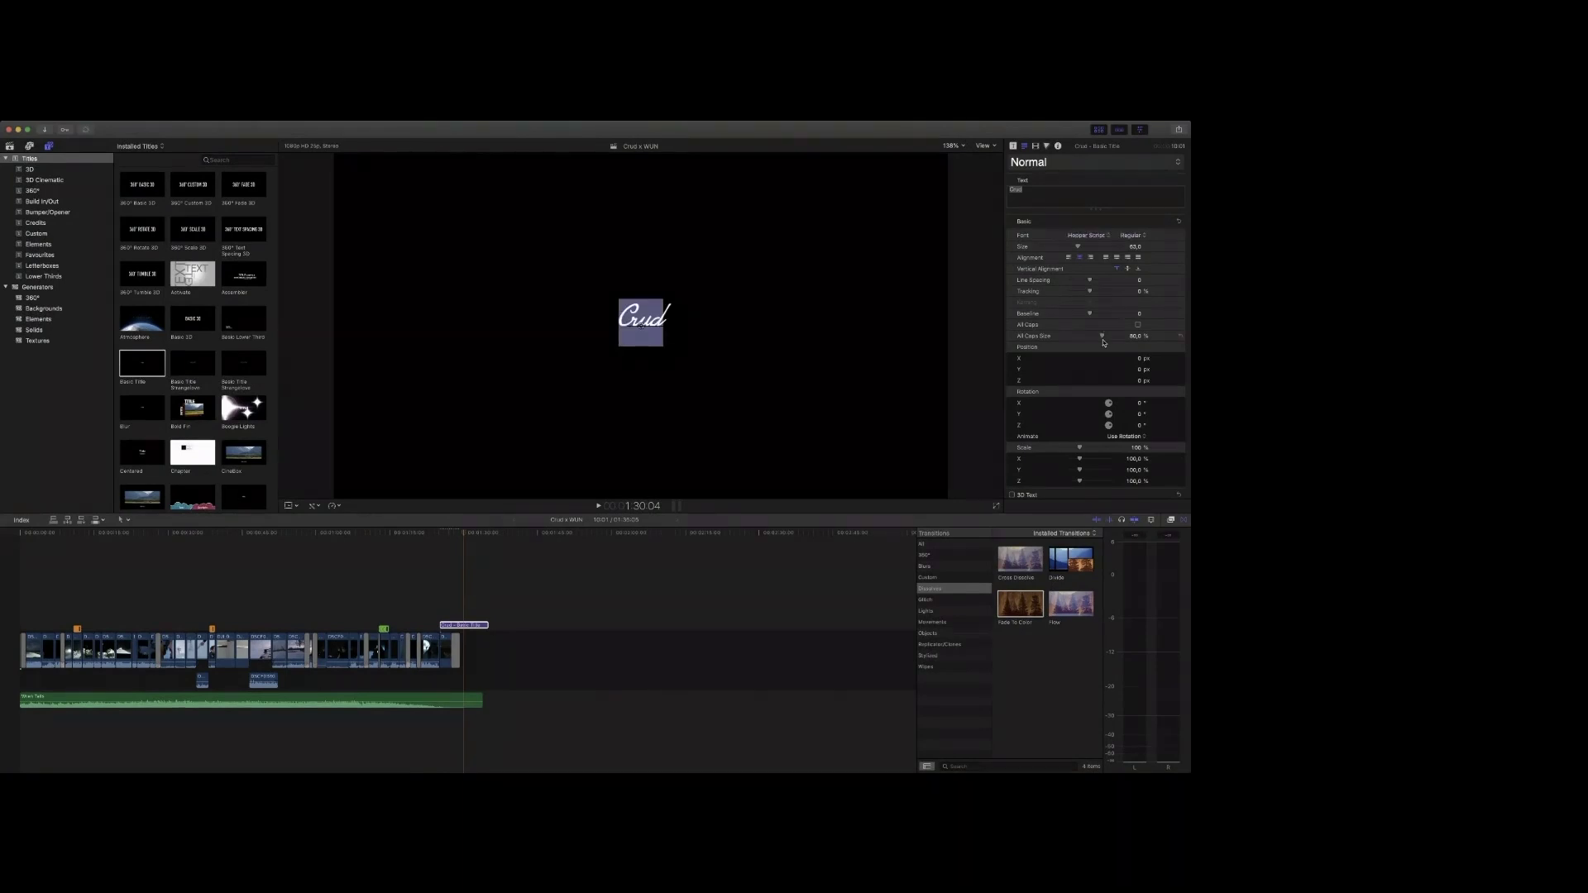
Step: Shorten the Crud title so it ends with the final shot, and play the ending to check it
left_click_drag(488, 625, 457, 626)
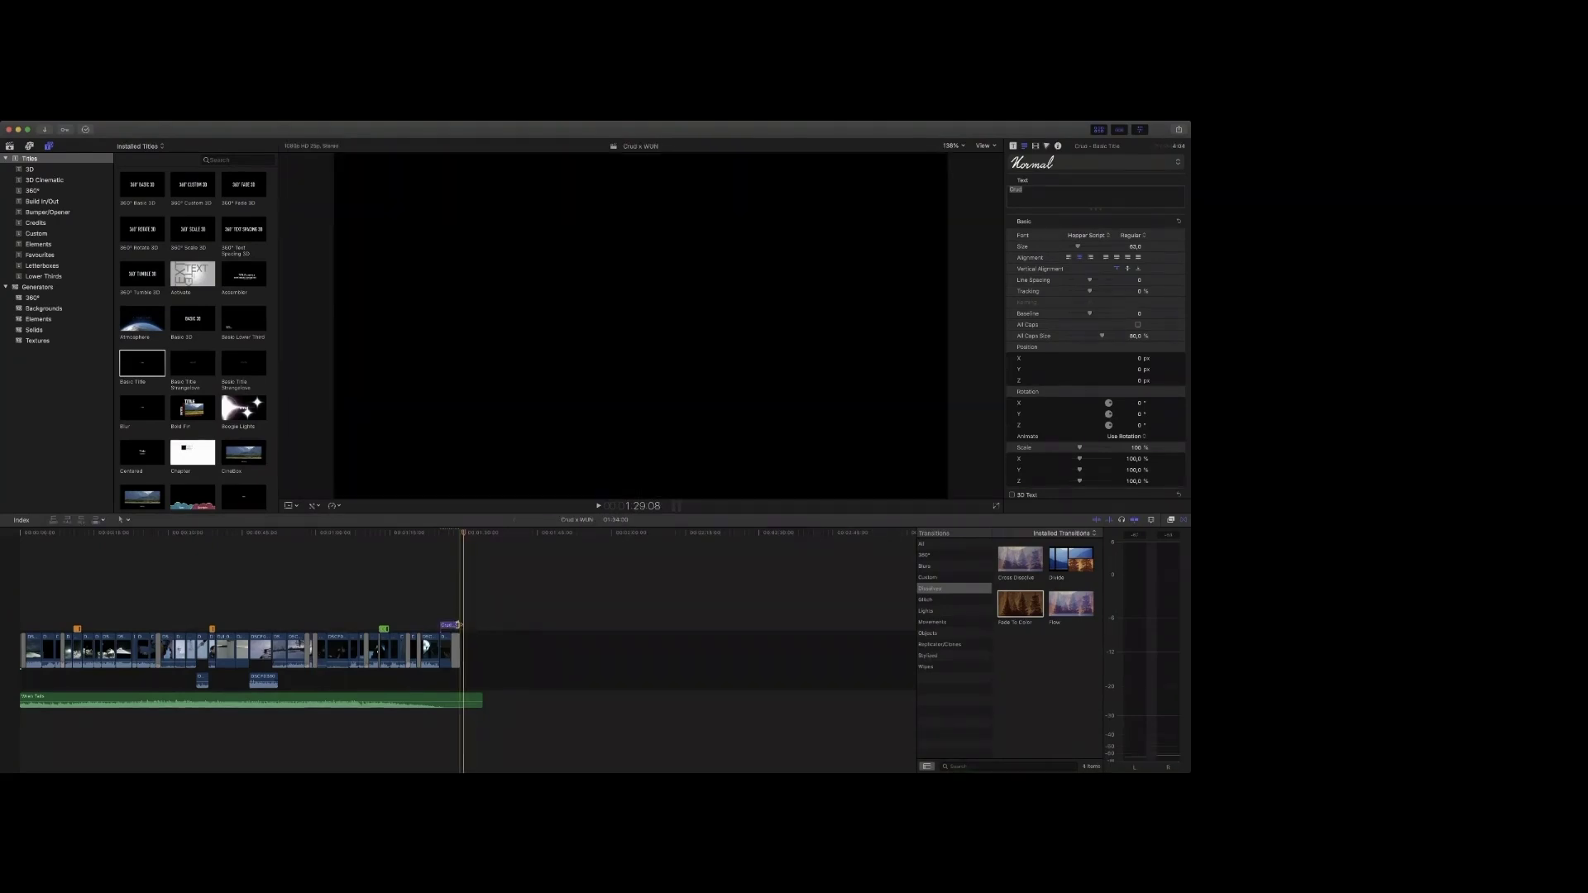
left_click(432, 613)
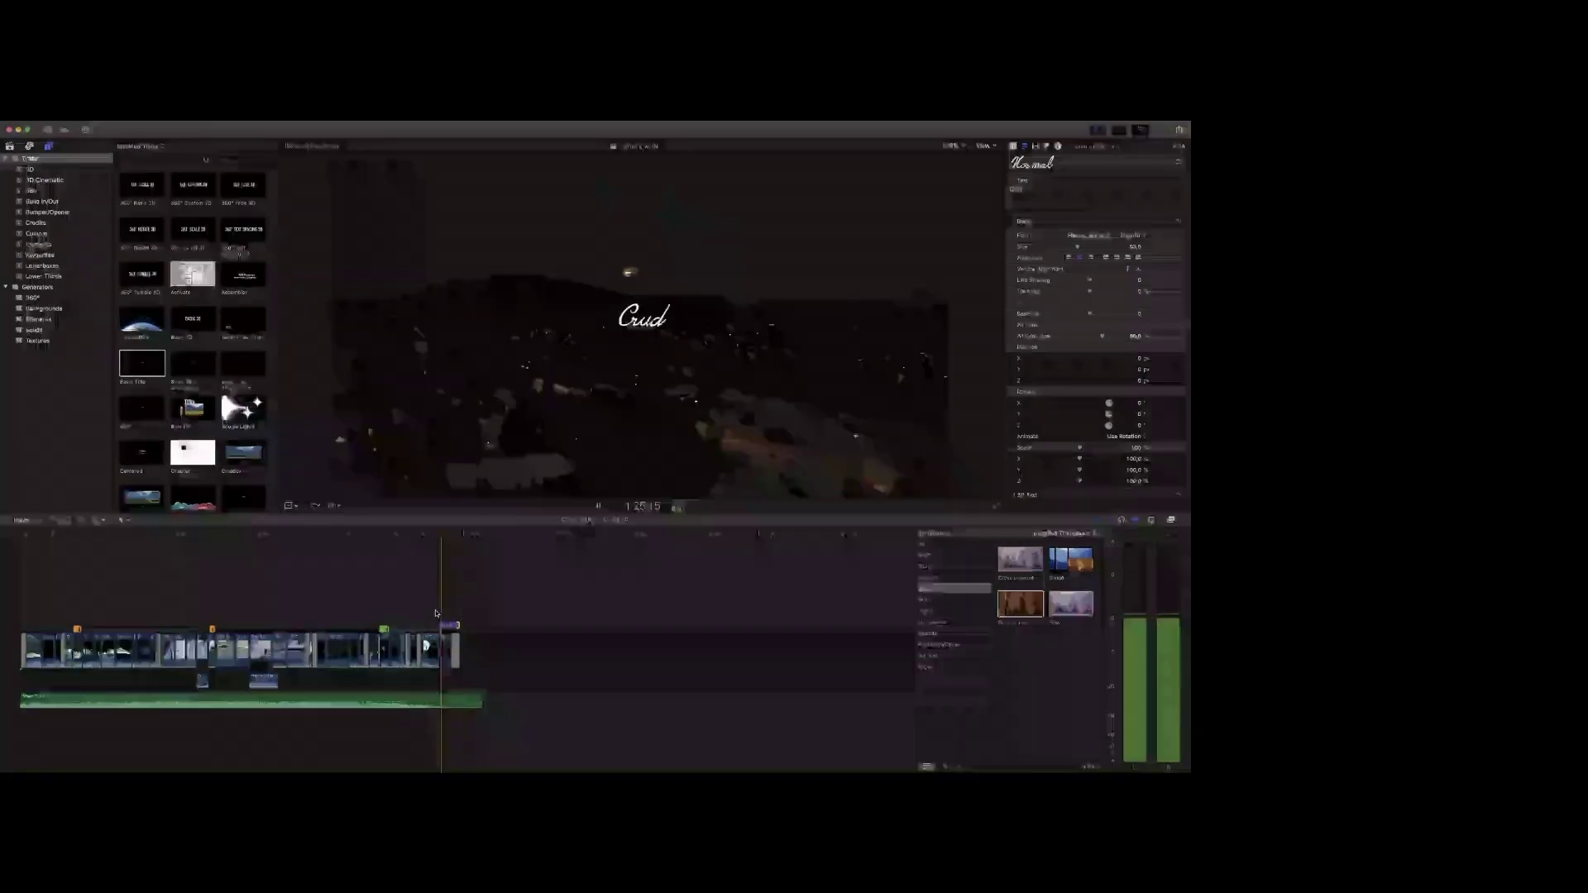
key("space")
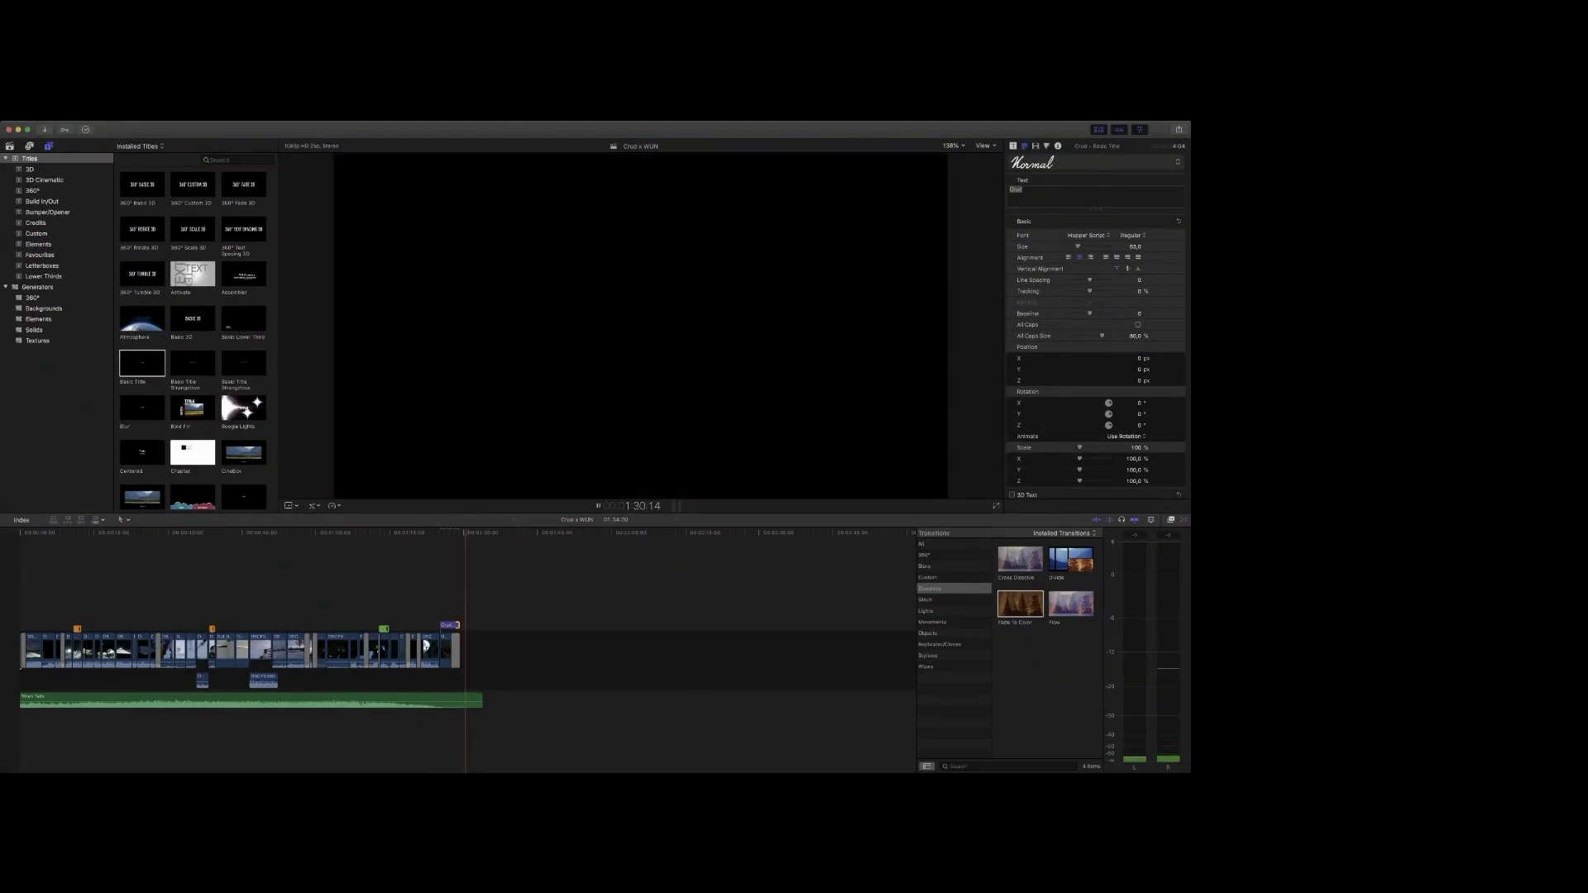
key("space")
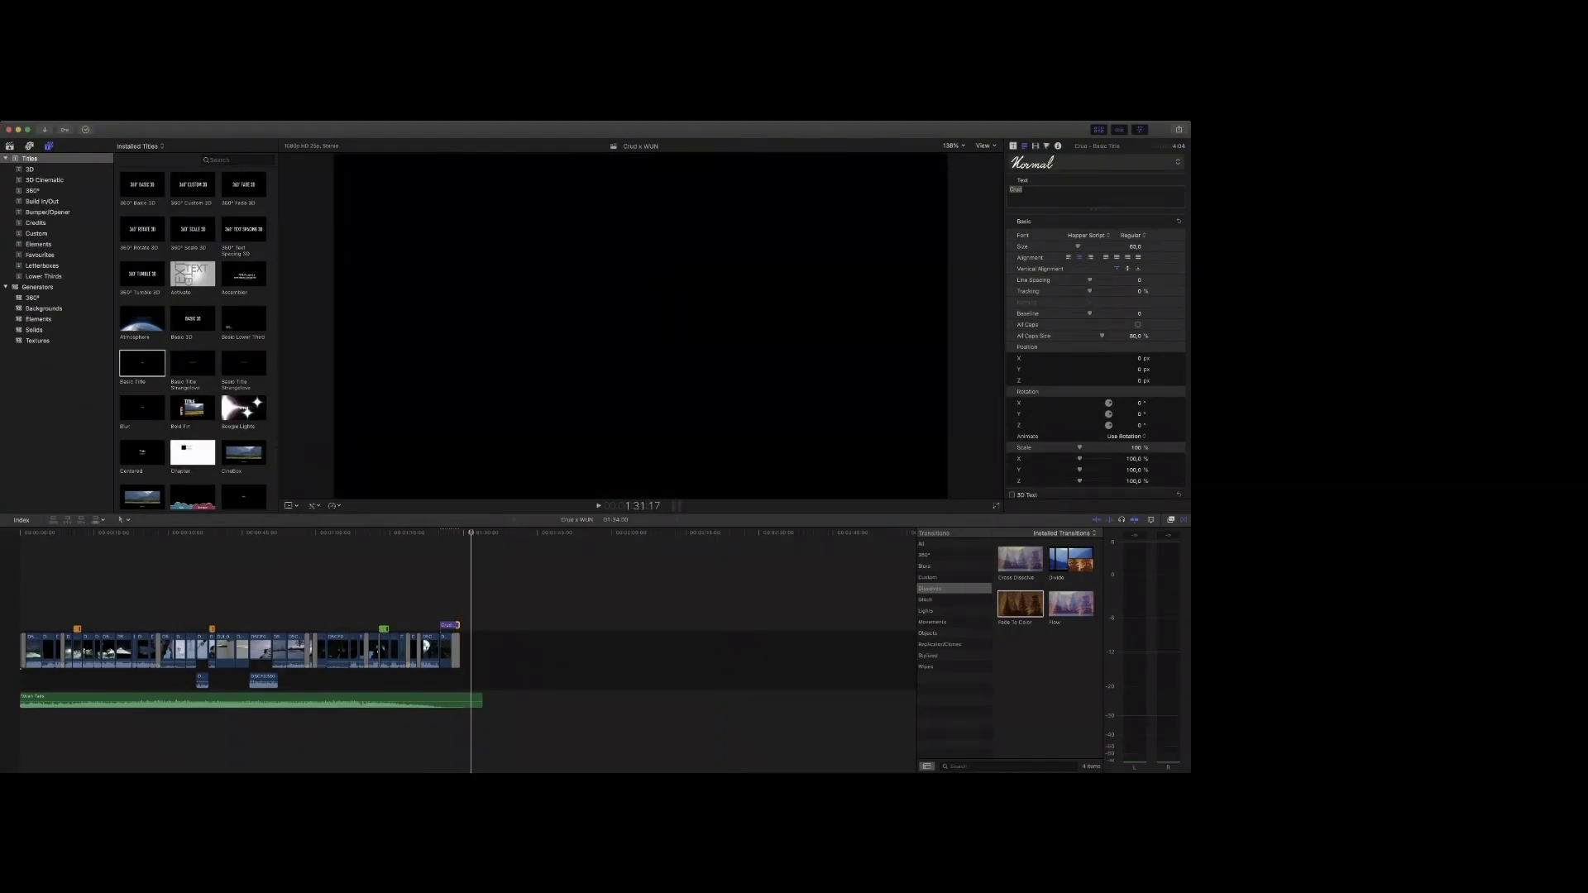
key("super+Tab")
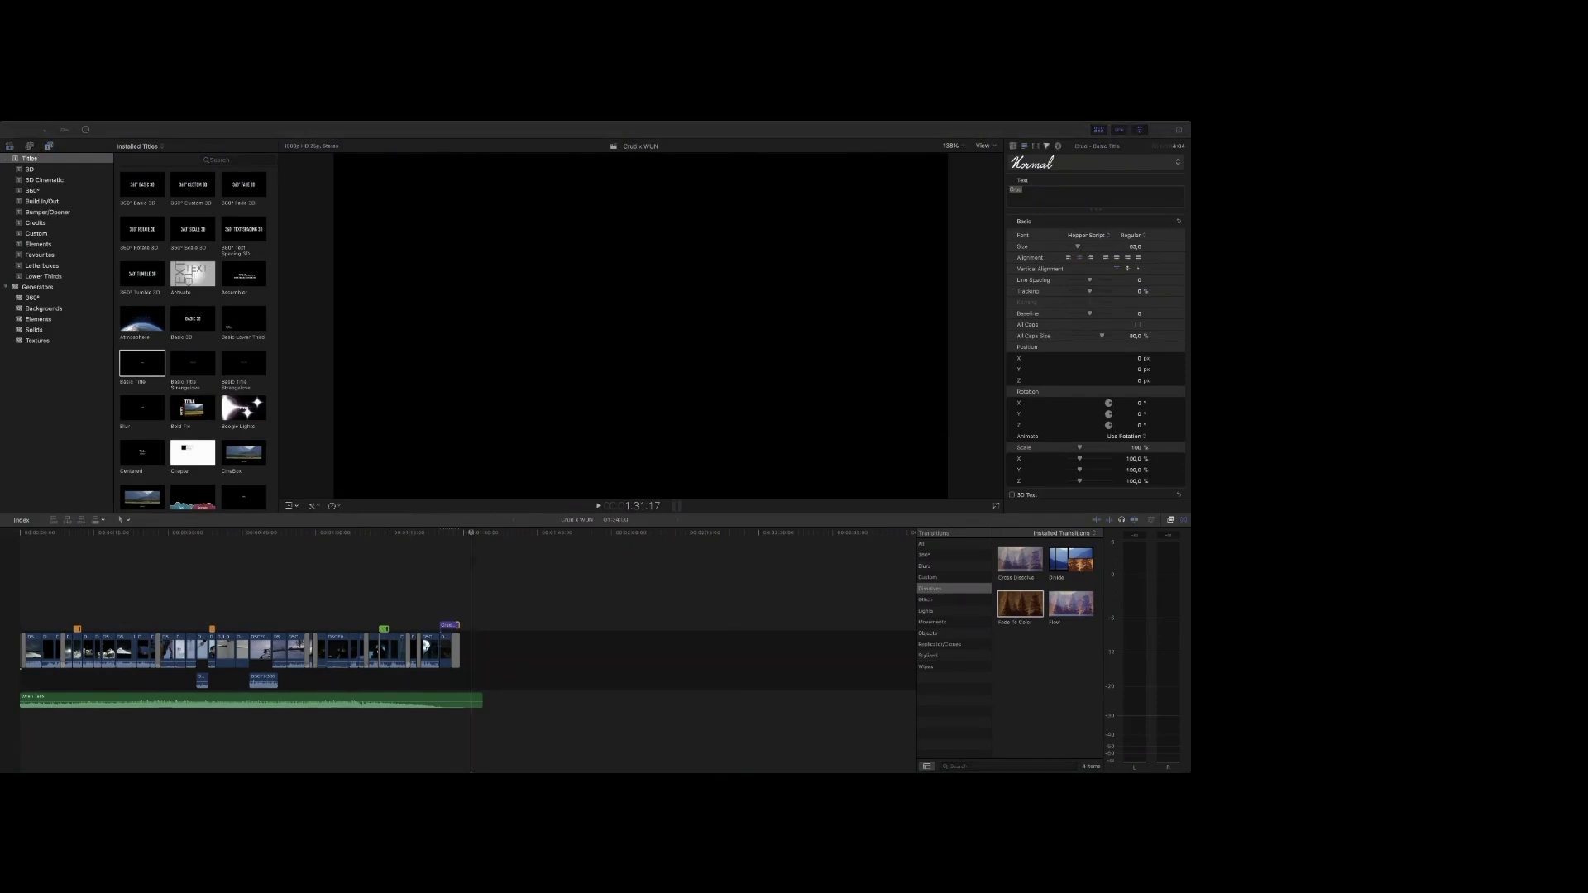